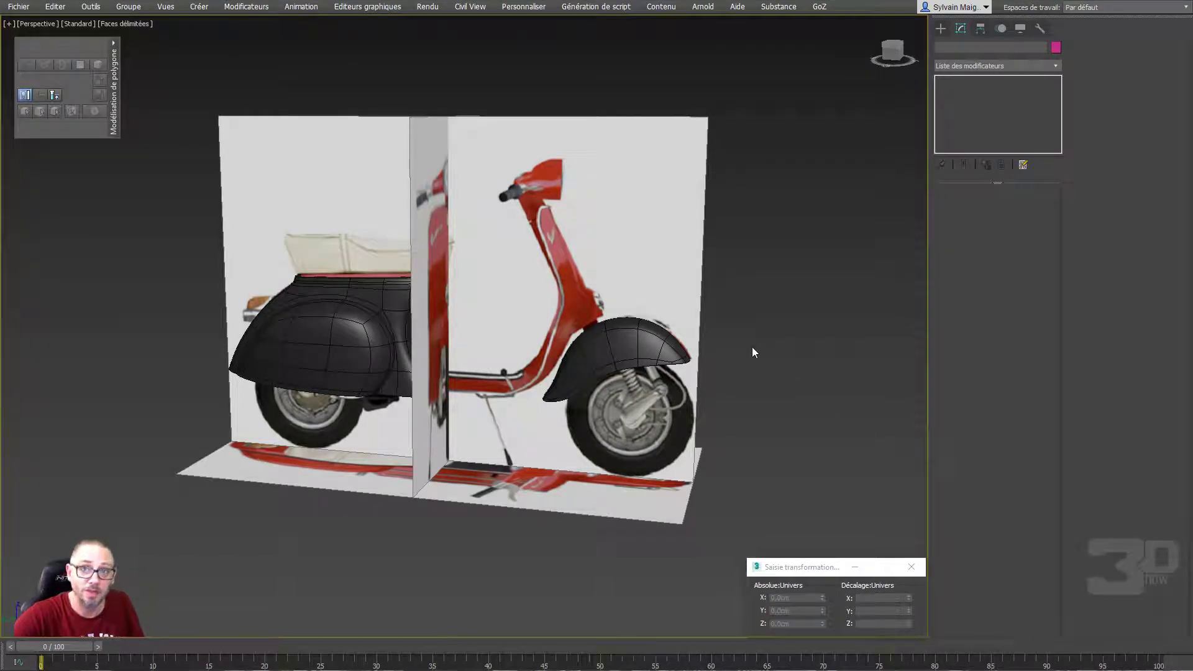
Select Vespa_Center's two front edges at Edge level and view them from the Top over the reference
{"action": "middle_click_drag", "start_coordinate": [717, 353], "coordinate": [559, 338], "text": "alt"}
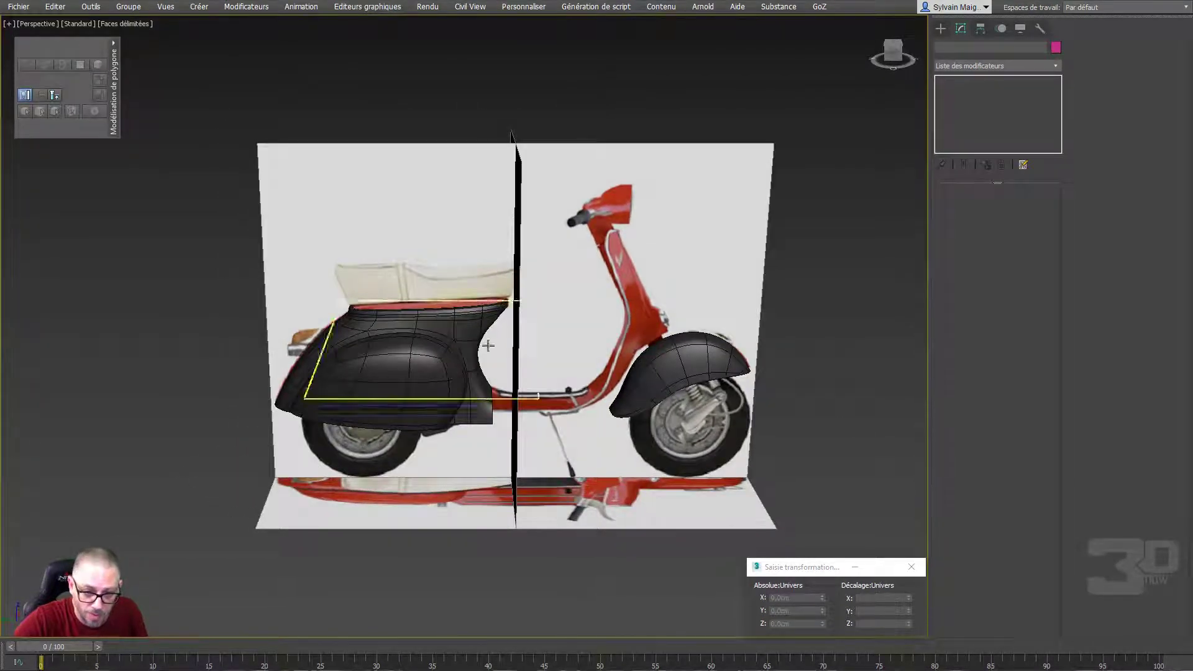
{"action": "left_click", "coordinate": [464, 325]}
{"action": "left_click", "coordinate": [973, 124]}
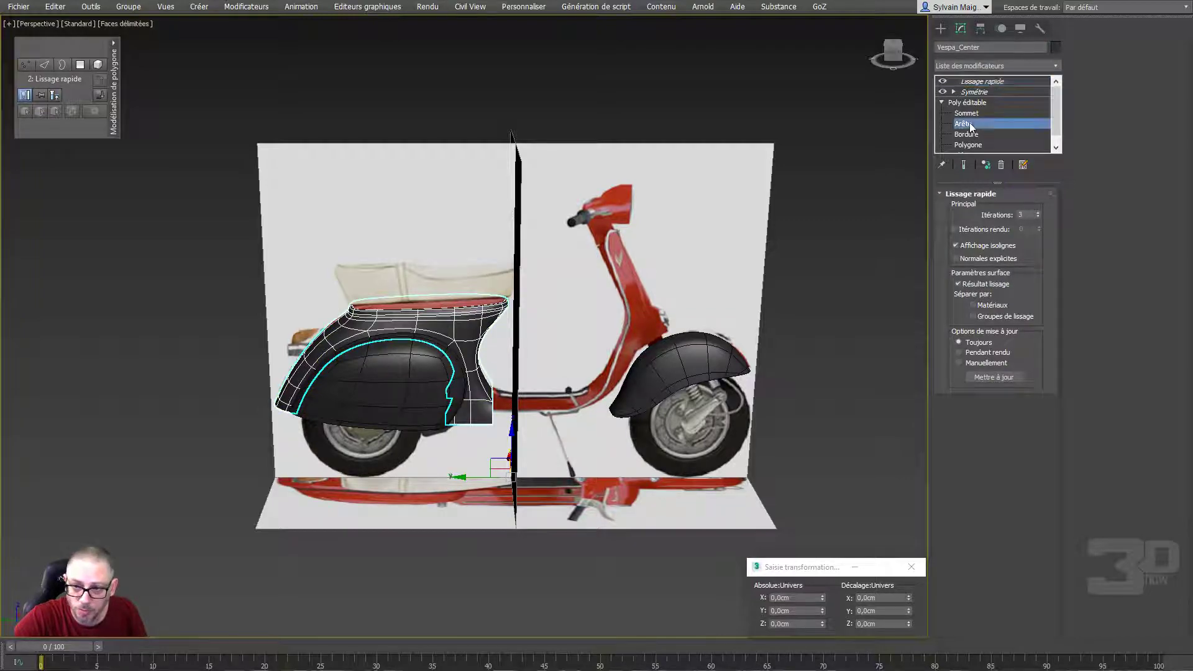
{"action": "scroll", "coordinate": [524, 425], "scroll_direction": "up", "scroll_amount": 1}
{"action": "scroll", "coordinate": [524, 425], "scroll_direction": "up", "scroll_amount": 3}
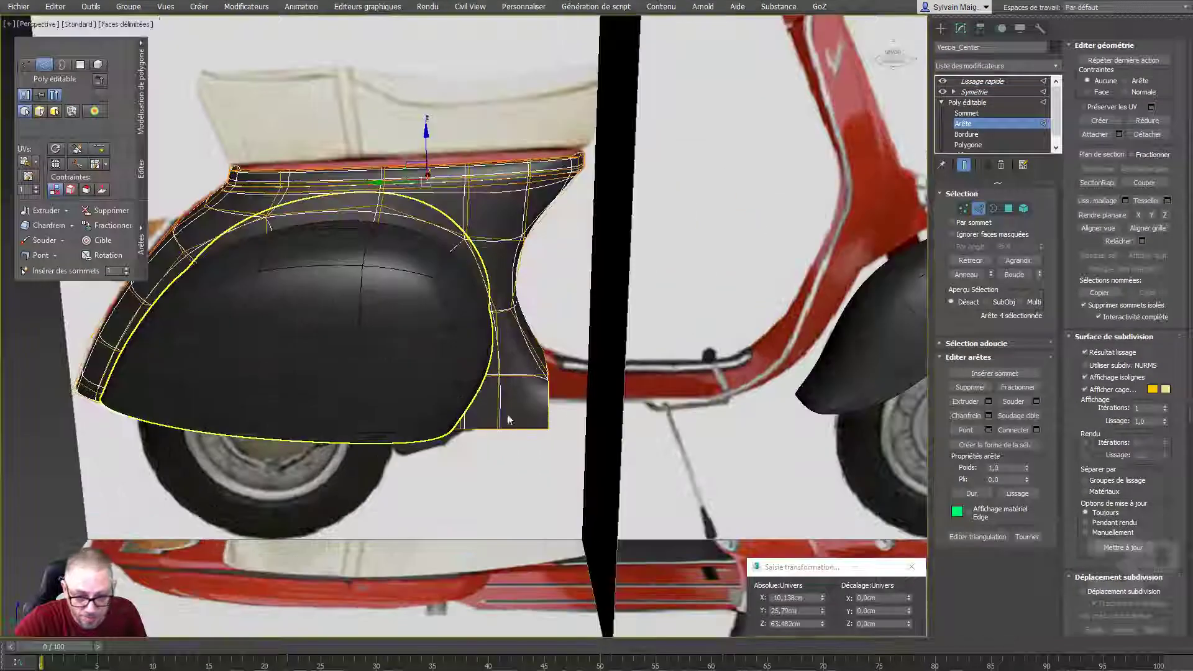
{"action": "scroll", "coordinate": [523, 425], "scroll_direction": "up", "scroll_amount": 3}
{"action": "left_click", "coordinate": [545, 332]}
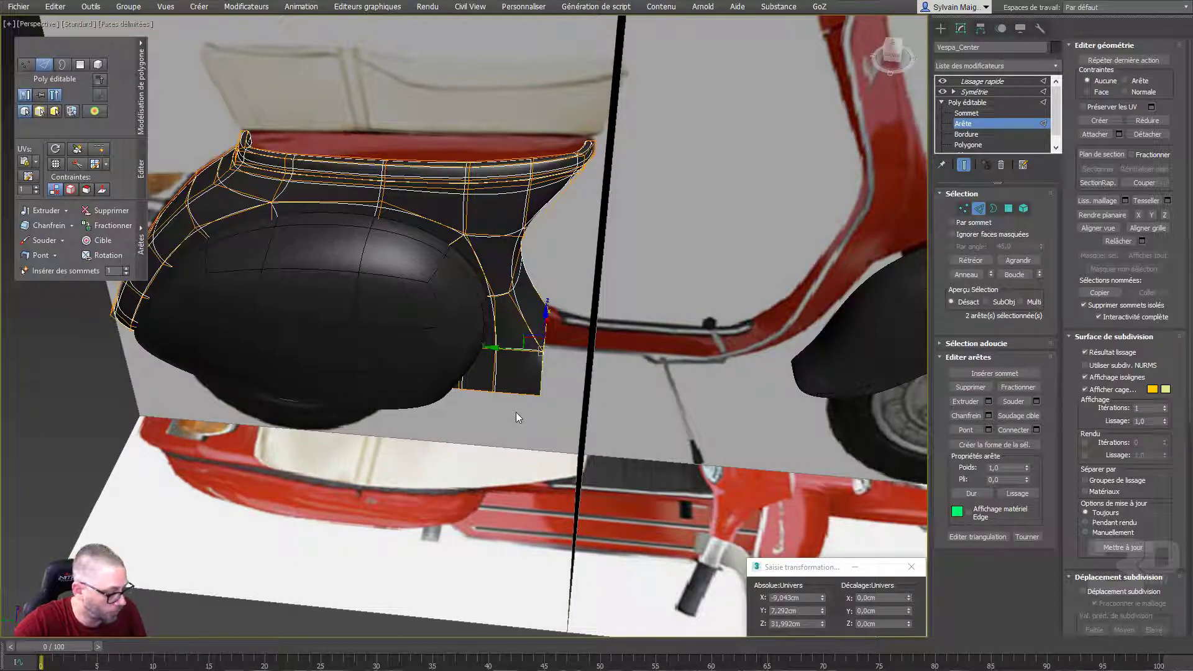
{"action": "key", "text": "t"}
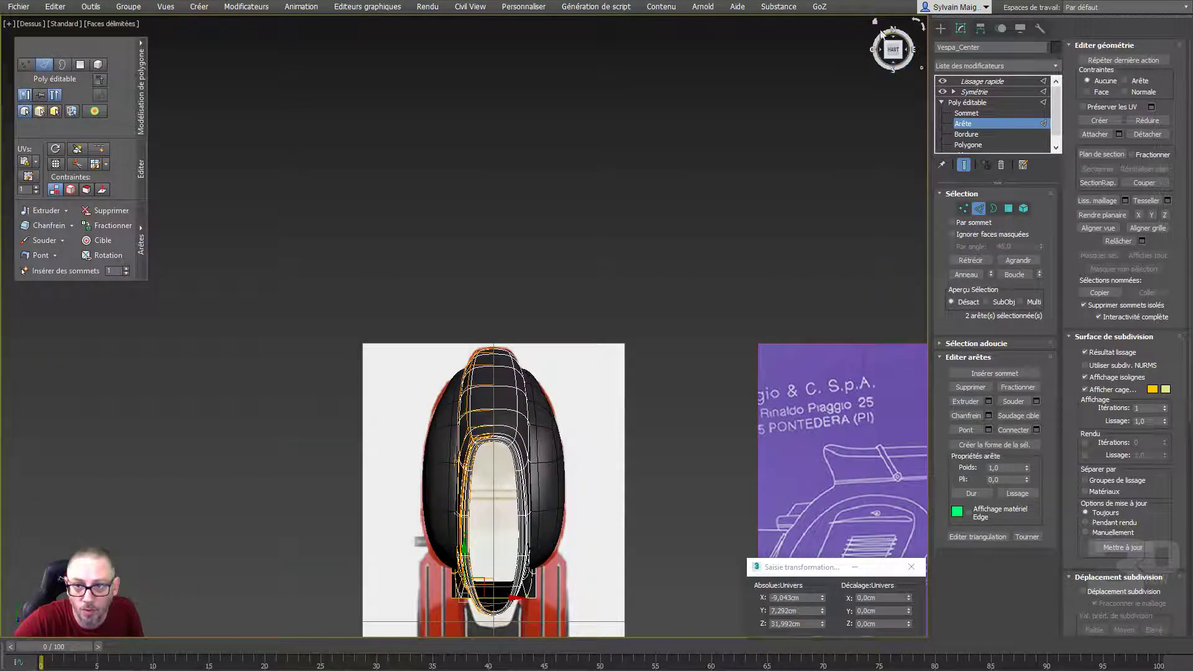
{"action": "left_click", "coordinate": [915, 24]}
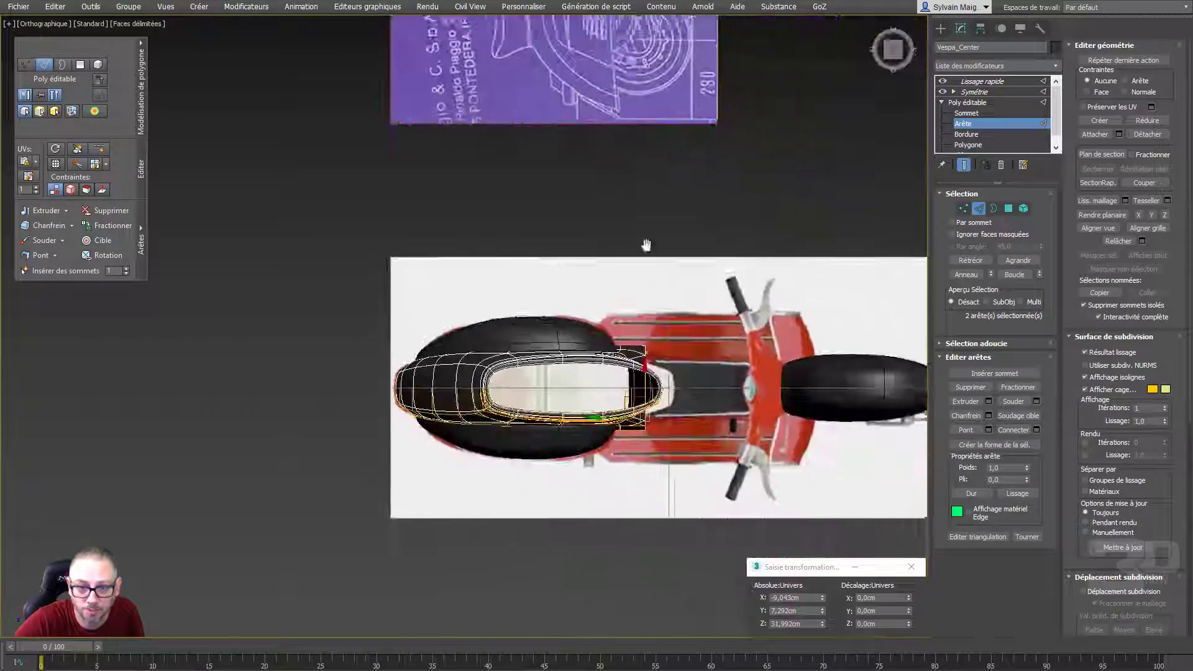
Shift-drag the selected front edges forward to extend the column toward the handlebar
{"action": "middle_click_drag", "start_coordinate": [644, 245], "coordinate": [492, 191]}
{"action": "scroll", "coordinate": [510, 362], "scroll_direction": "up", "scroll_amount": 6}
{"action": "middle_click_drag", "start_coordinate": [511, 362], "coordinate": [492, 295]}
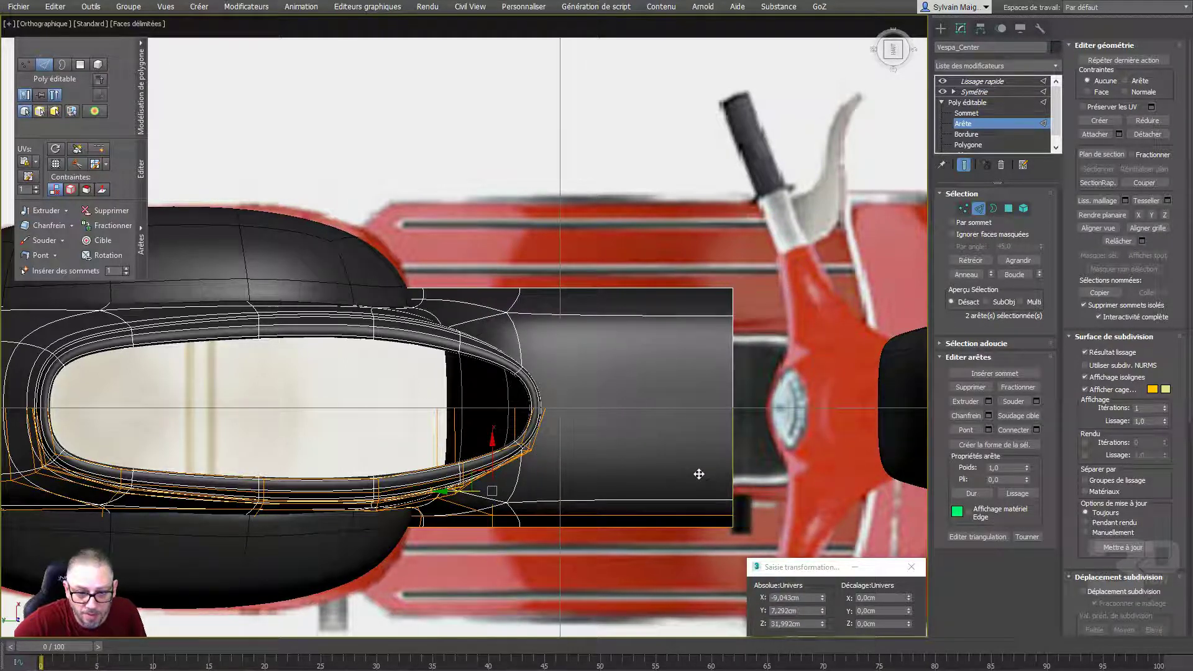
{"action": "left_click_drag", "start_coordinate": [720, 470], "coordinate": [674, 483]}
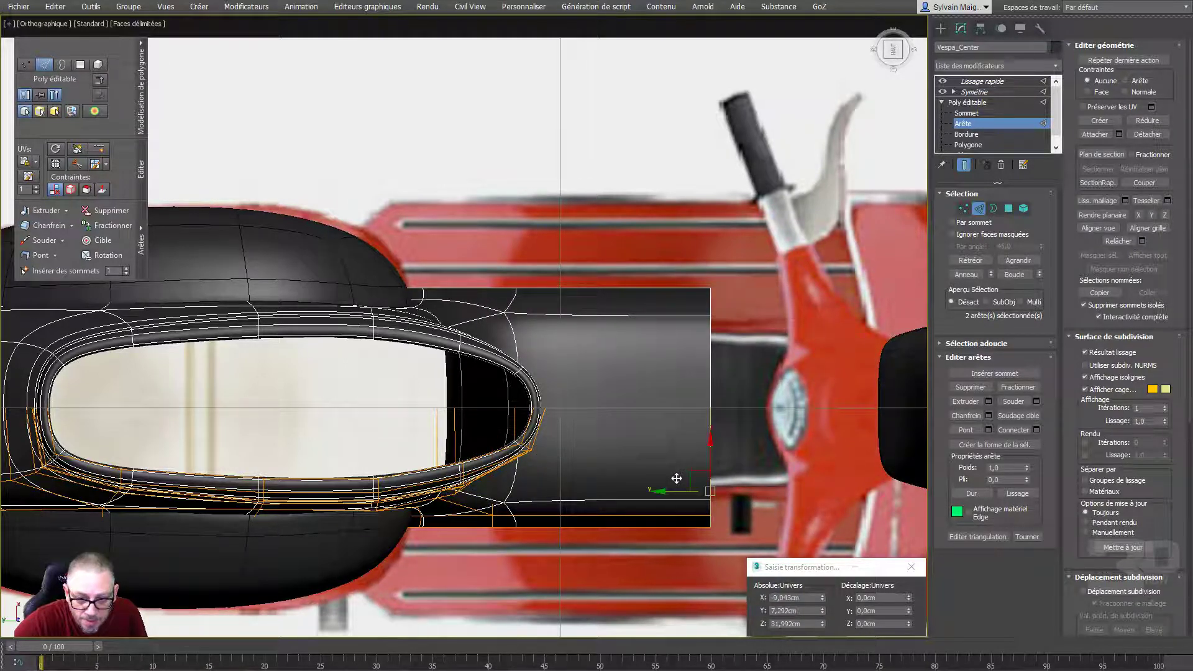
Move the front corner and lower-edge vertices to taper the column along the top reference
{"action": "left_click", "coordinate": [963, 208]}
{"action": "left_click_drag", "start_coordinate": [685, 274], "coordinate": [743, 339]}
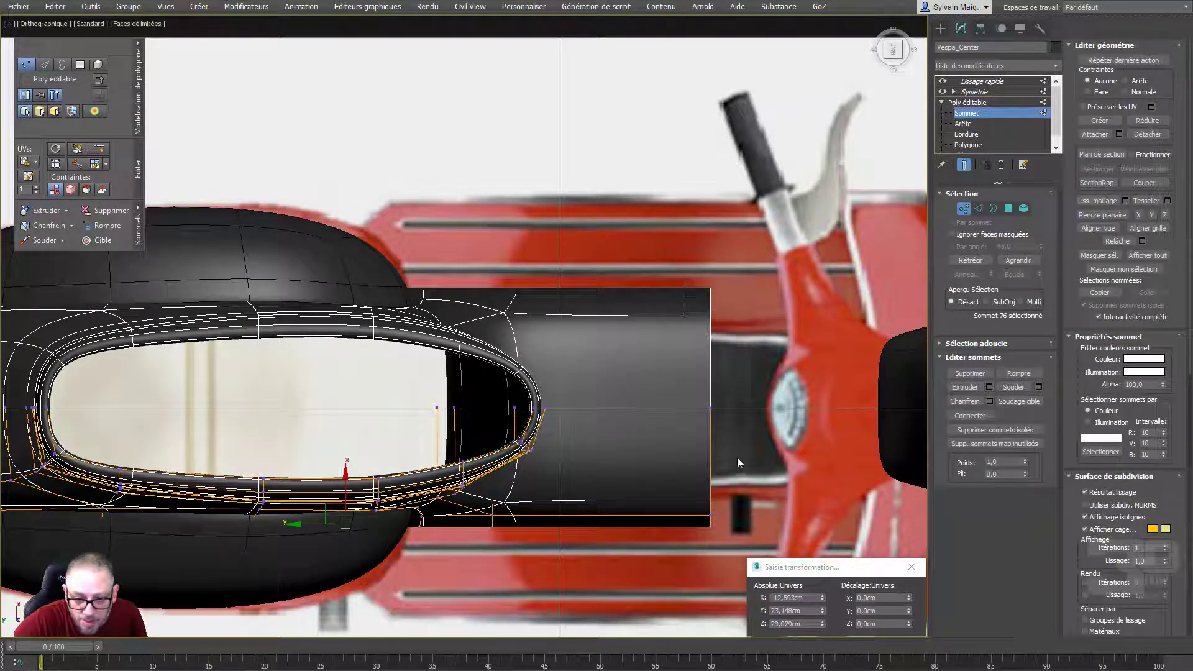
{"action": "left_click_drag", "start_coordinate": [734, 485], "coordinate": [680, 559]}
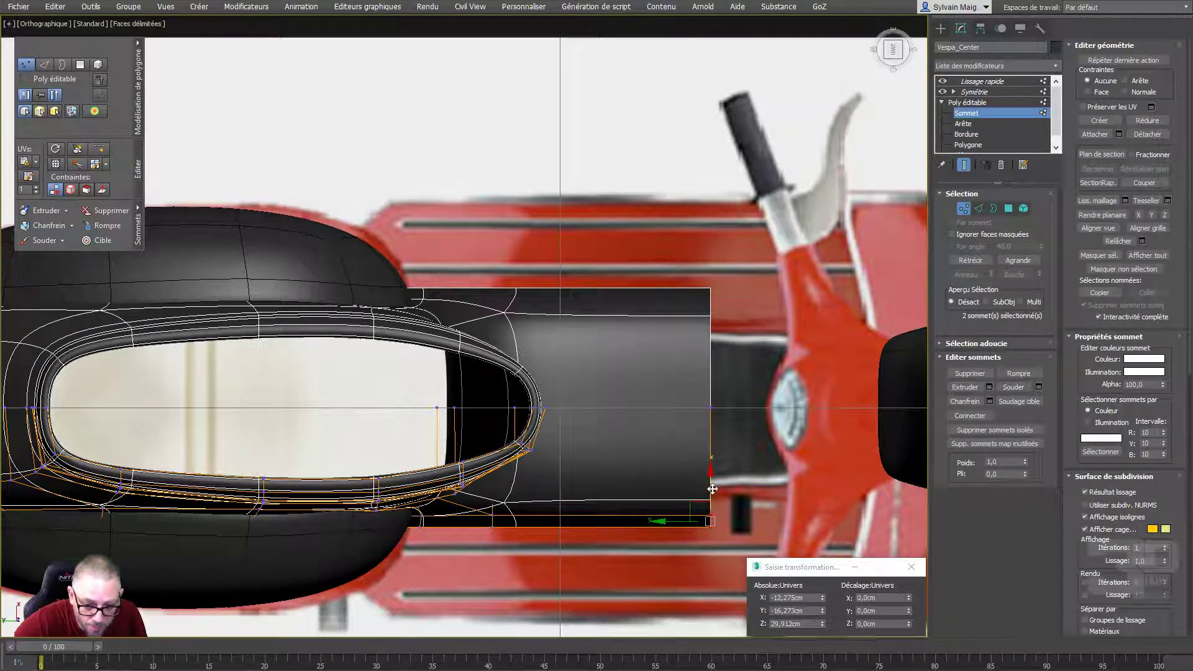
{"action": "left_click_drag", "start_coordinate": [712, 488], "coordinate": [716, 461]}
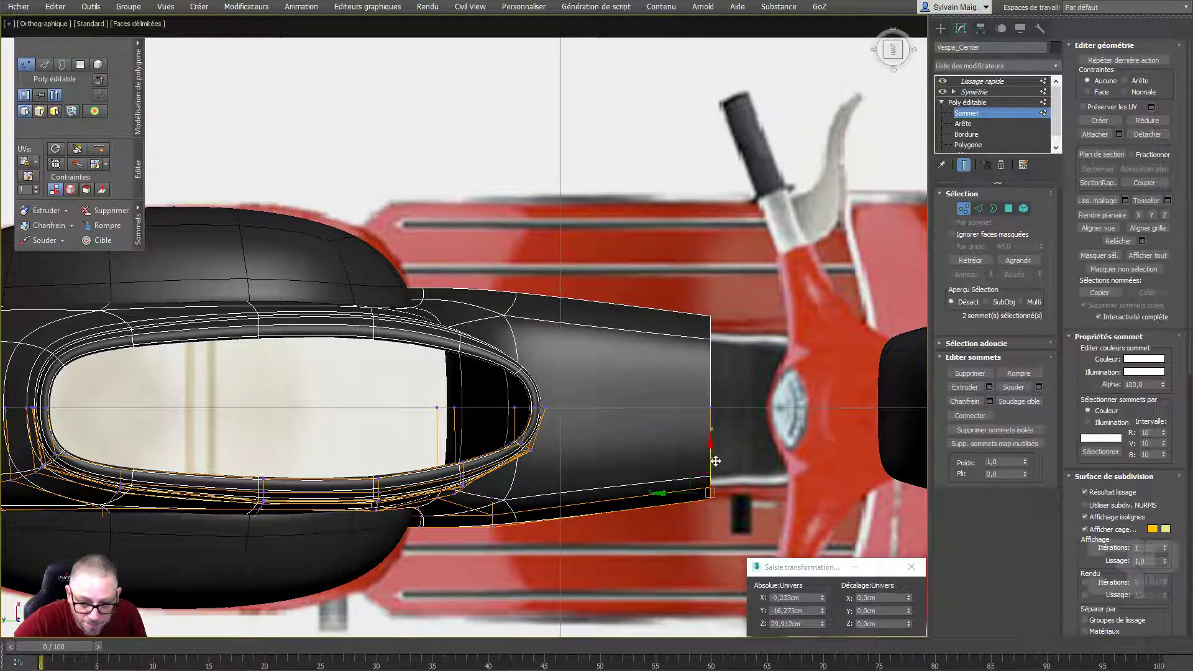
{"action": "left_click", "coordinate": [492, 517]}
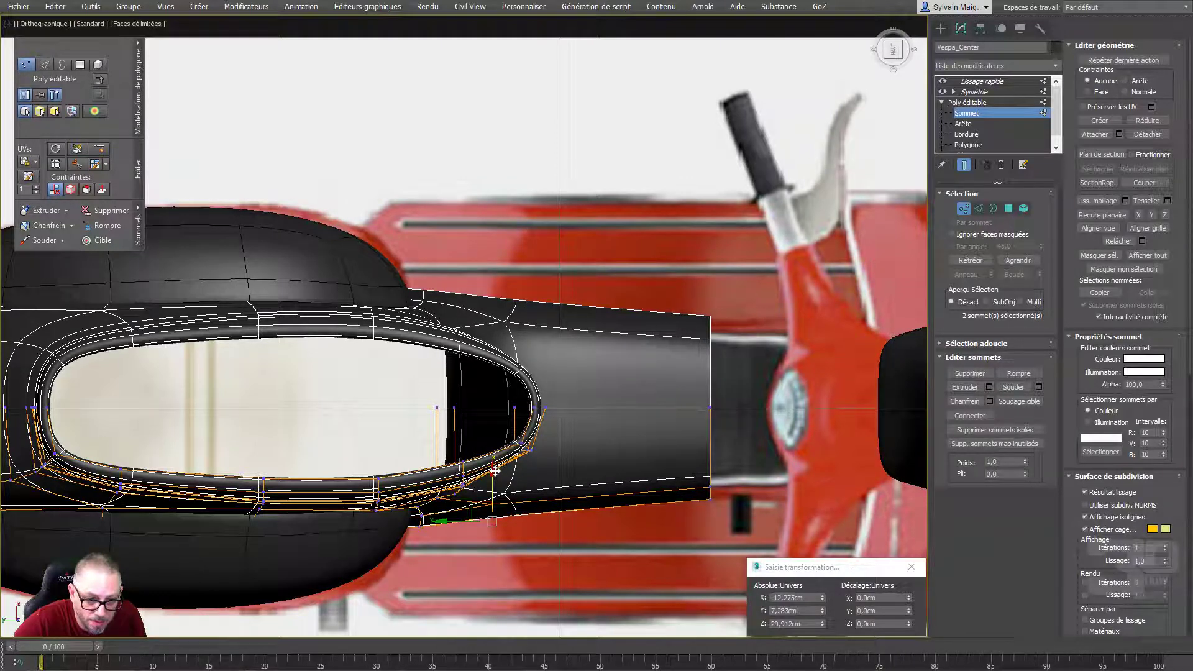
{"action": "left_click_drag", "start_coordinate": [495, 471], "coordinate": [494, 472]}
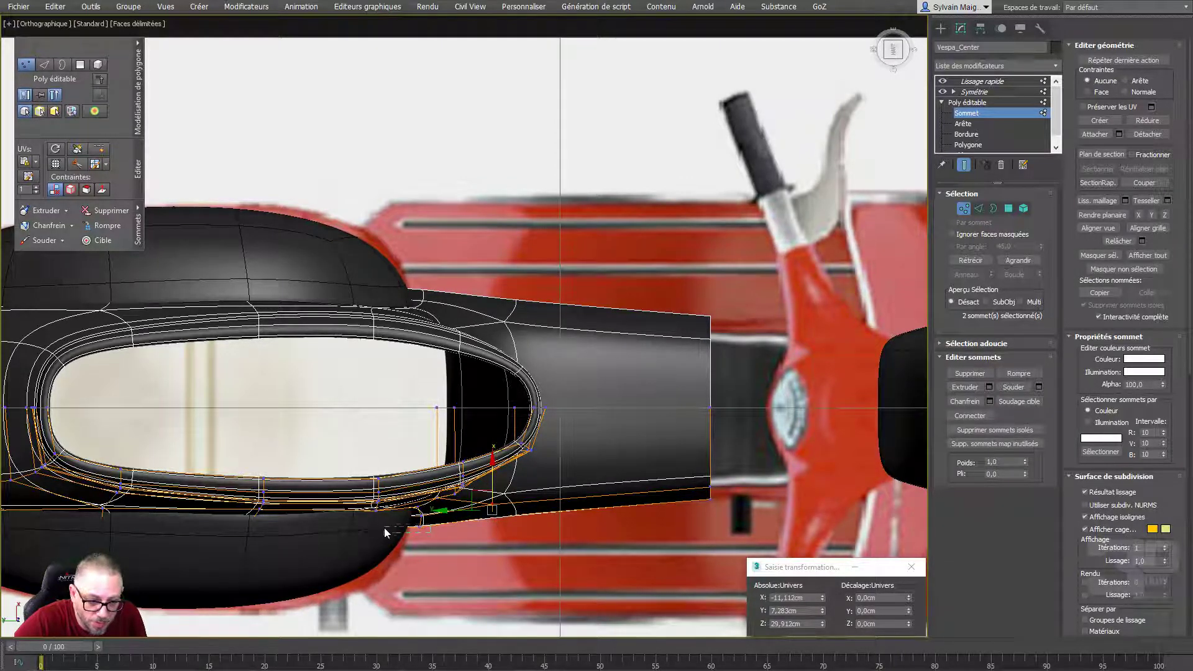
{"action": "left_click_drag", "start_coordinate": [376, 524], "coordinate": [424, 499]}
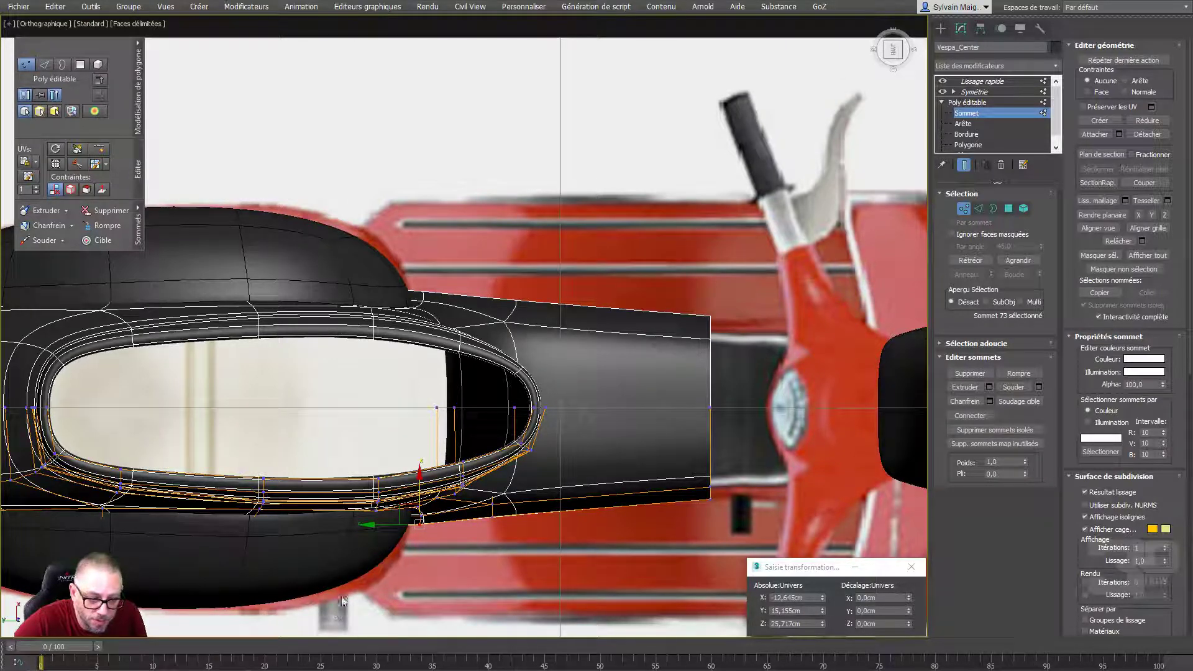
{"action": "left_click", "coordinate": [961, 116]}
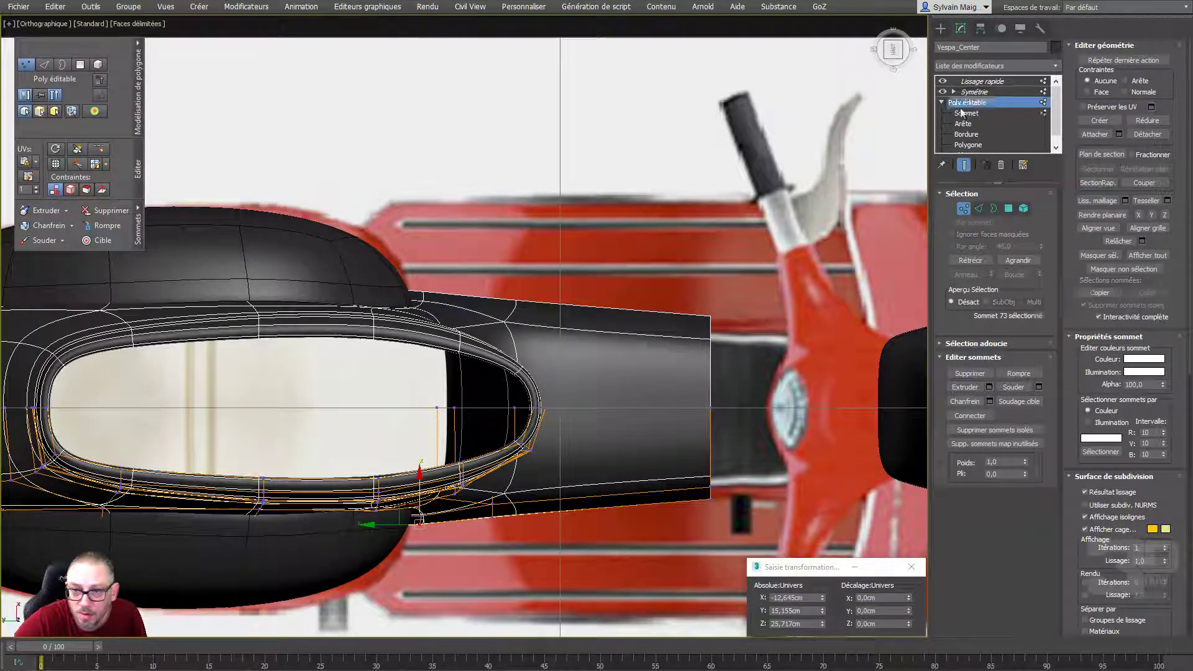
Select Vespa_Aile_Back and nudge its edge vertices to fit the top reference outline
{"action": "left_click", "coordinate": [294, 567]}
{"action": "left_click", "coordinate": [966, 113]}
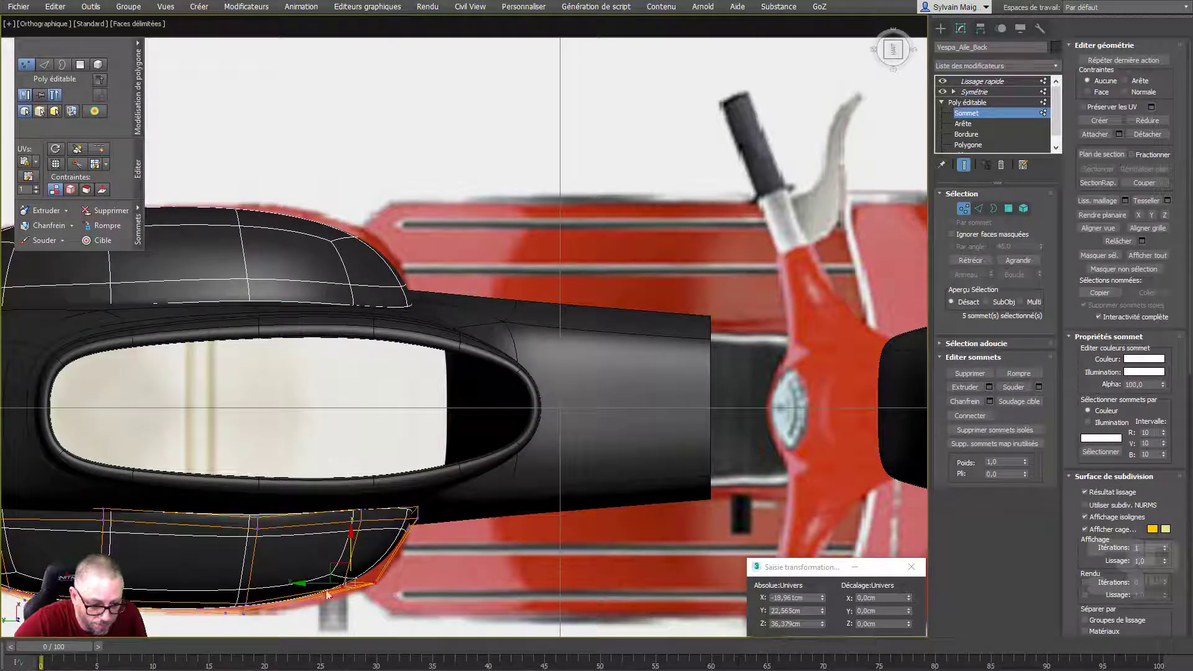
{"action": "left_click_drag", "start_coordinate": [307, 584], "coordinate": [323, 593]}
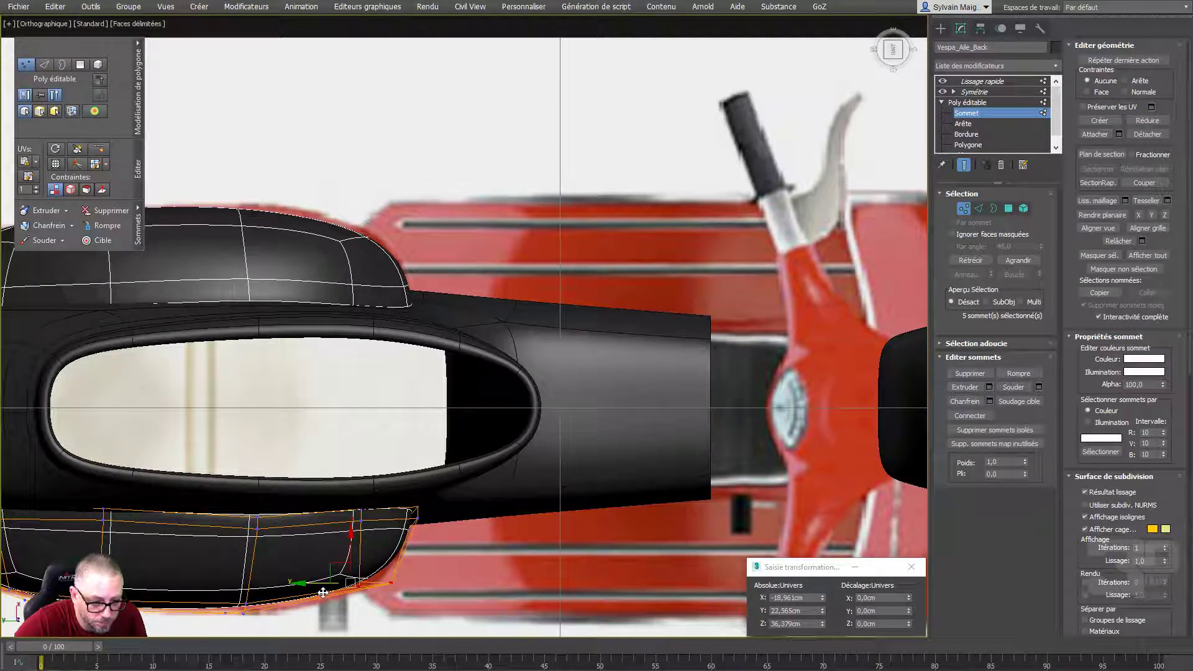
{"action": "left_click", "coordinate": [346, 577]}
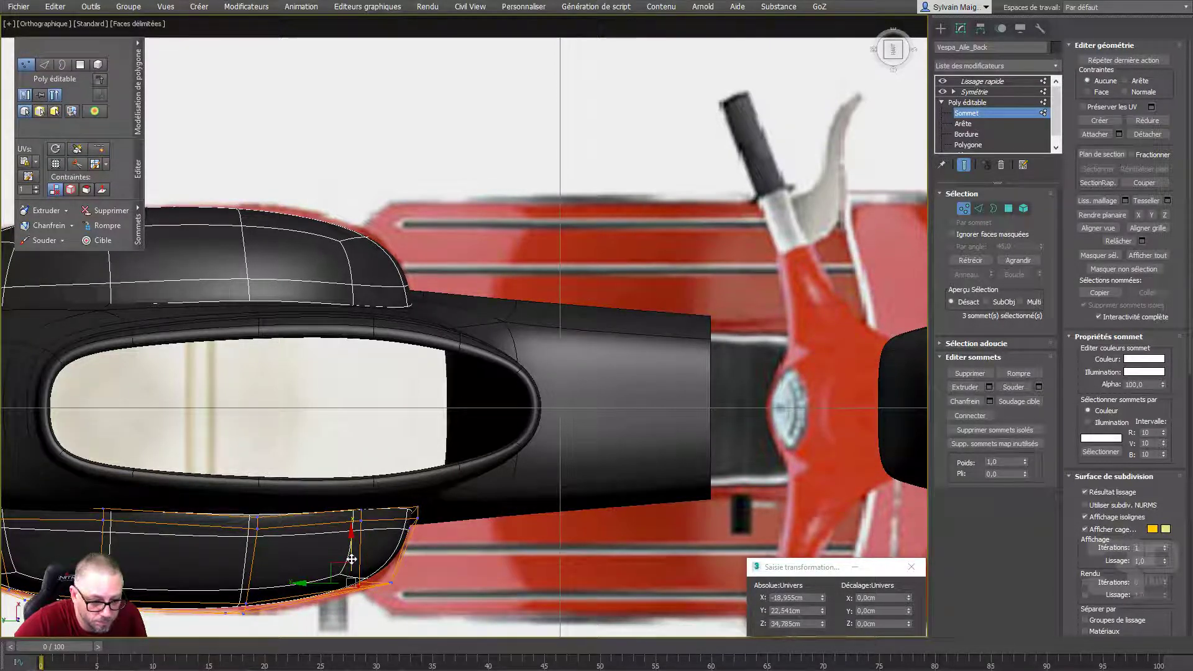
{"action": "left_click_drag", "start_coordinate": [351, 559], "coordinate": [403, 581]}
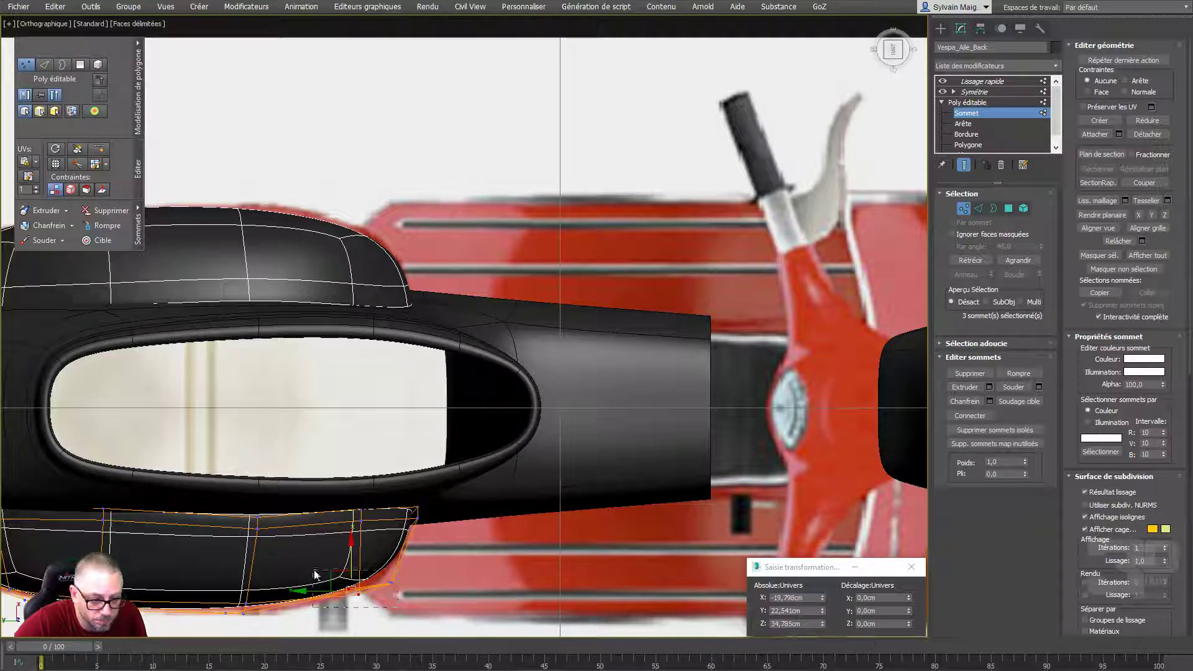
{"action": "left_click", "coordinate": [339, 597], "text": "ctrl"}
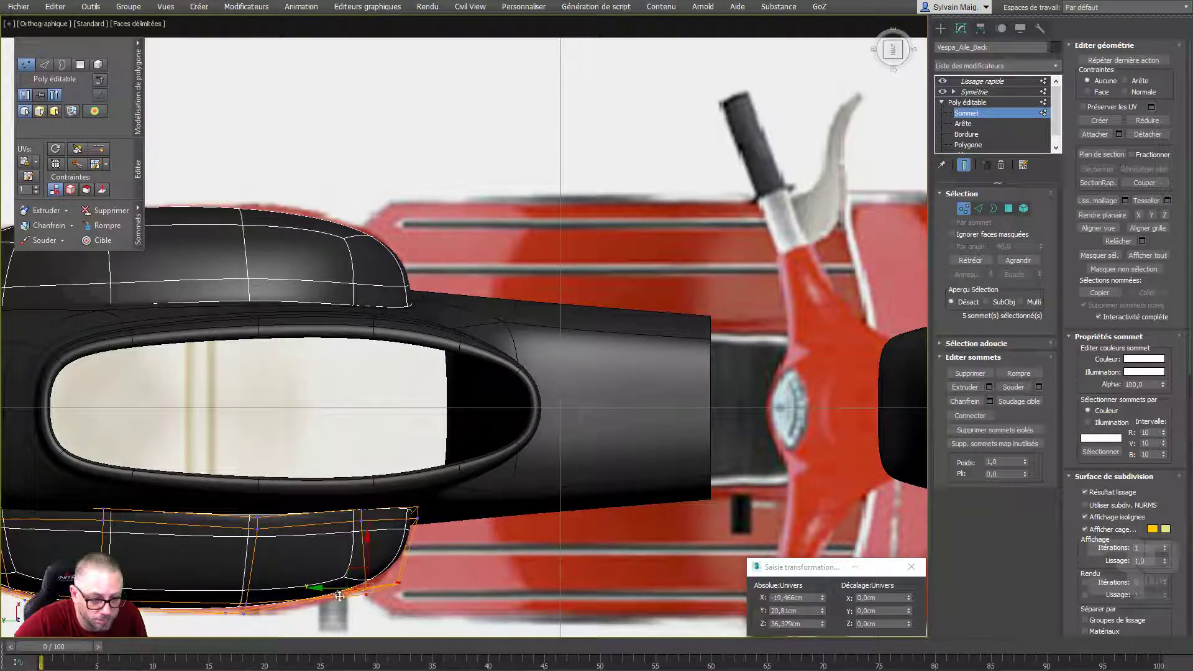
{"action": "left_click_drag", "start_coordinate": [340, 597], "coordinate": [330, 598]}
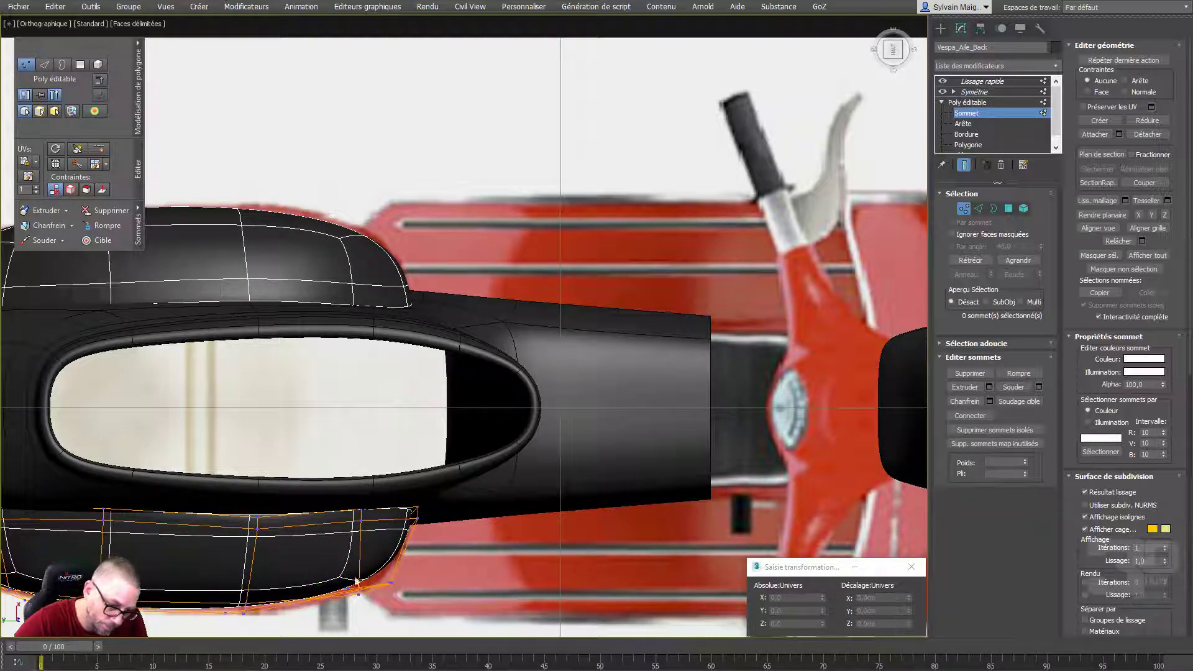
{"action": "left_click", "coordinate": [319, 579]}
{"action": "left_click_drag", "start_coordinate": [231, 598], "coordinate": [252, 618]}
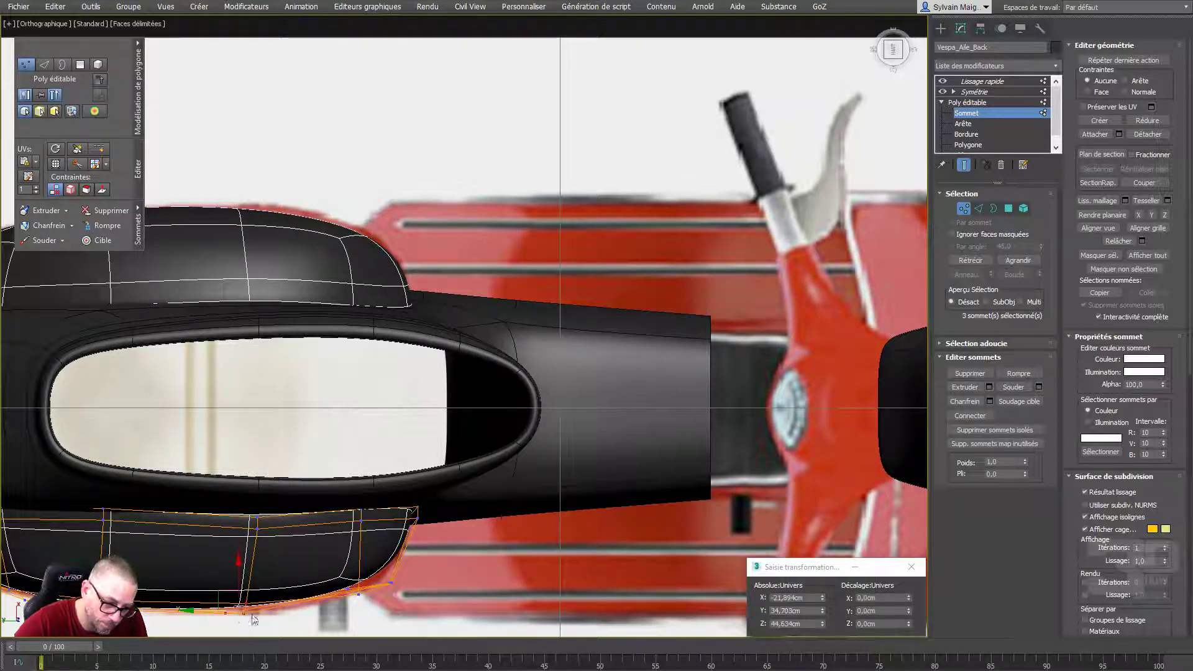
{"action": "left_click_drag", "start_coordinate": [240, 577], "coordinate": [236, 577]}
Pull the cowl's rear-end vertices down to match the reference outline
{"action": "mouse_move", "coordinate": [84, 587]}
{"action": "middle_mouse_down"}
{"action": "mouse_move", "coordinate": [217, 571]}
{"action": "mouse_move", "coordinate": [328, 594]}
{"action": "middle_mouse_up"}
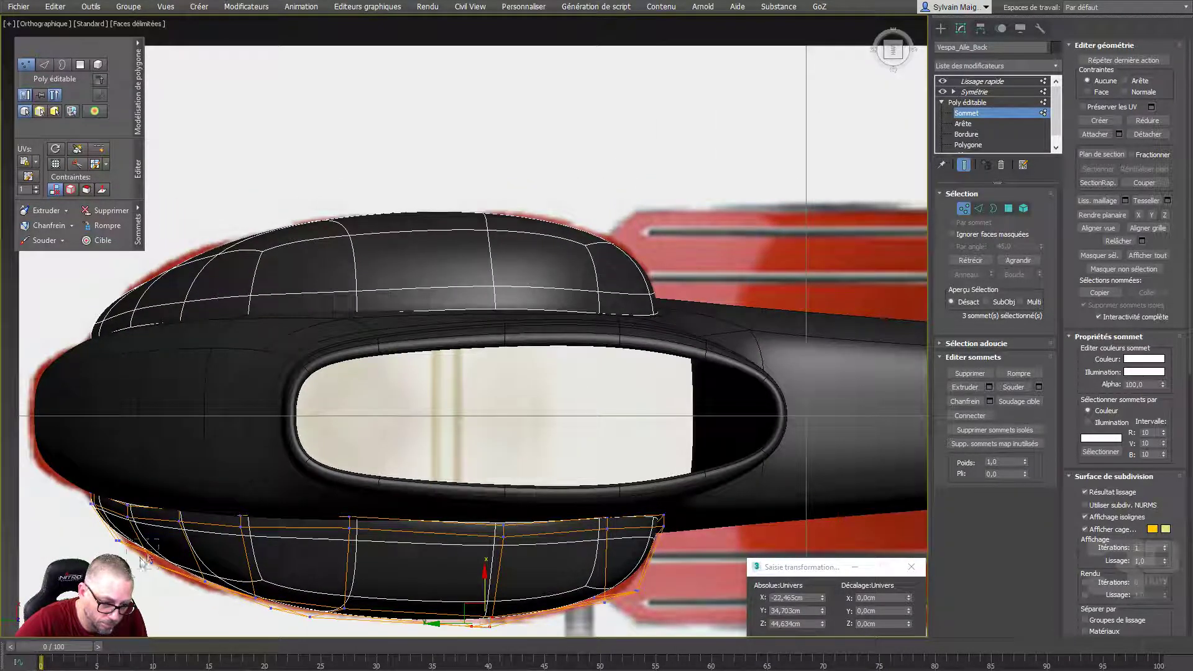
{"action": "left_click", "coordinate": [133, 576]}
{"action": "left_click_drag", "start_coordinate": [155, 535], "coordinate": [140, 548]}
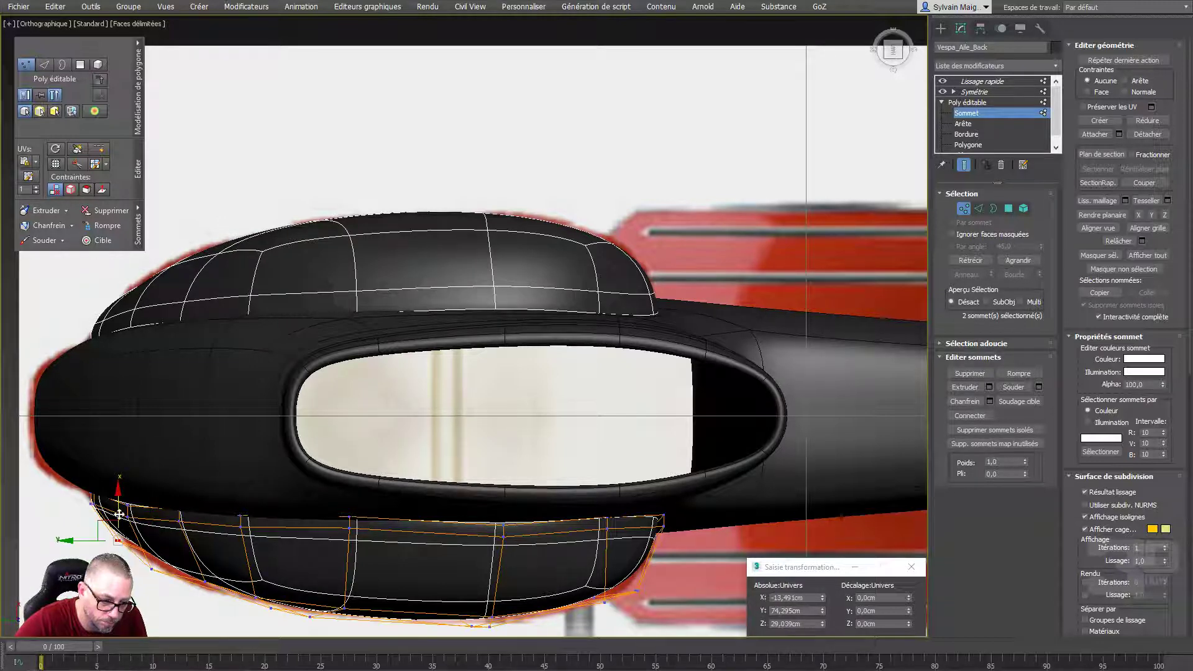
{"action": "left_click", "coordinate": [197, 570]}
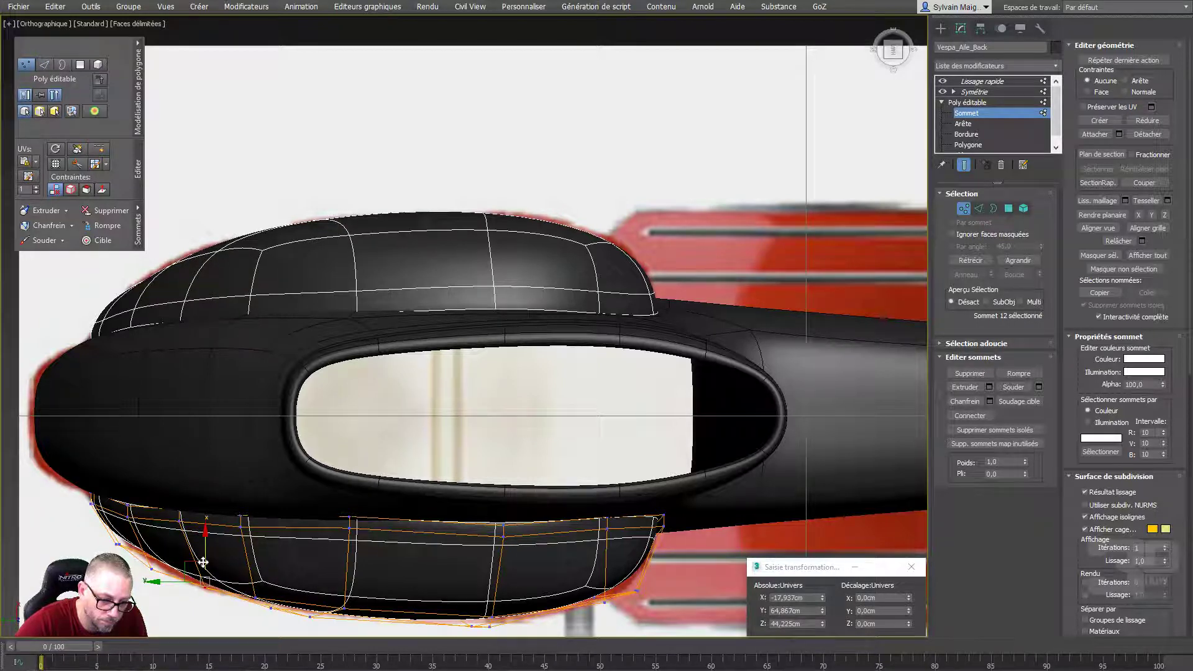
{"action": "left_click", "coordinate": [174, 597]}
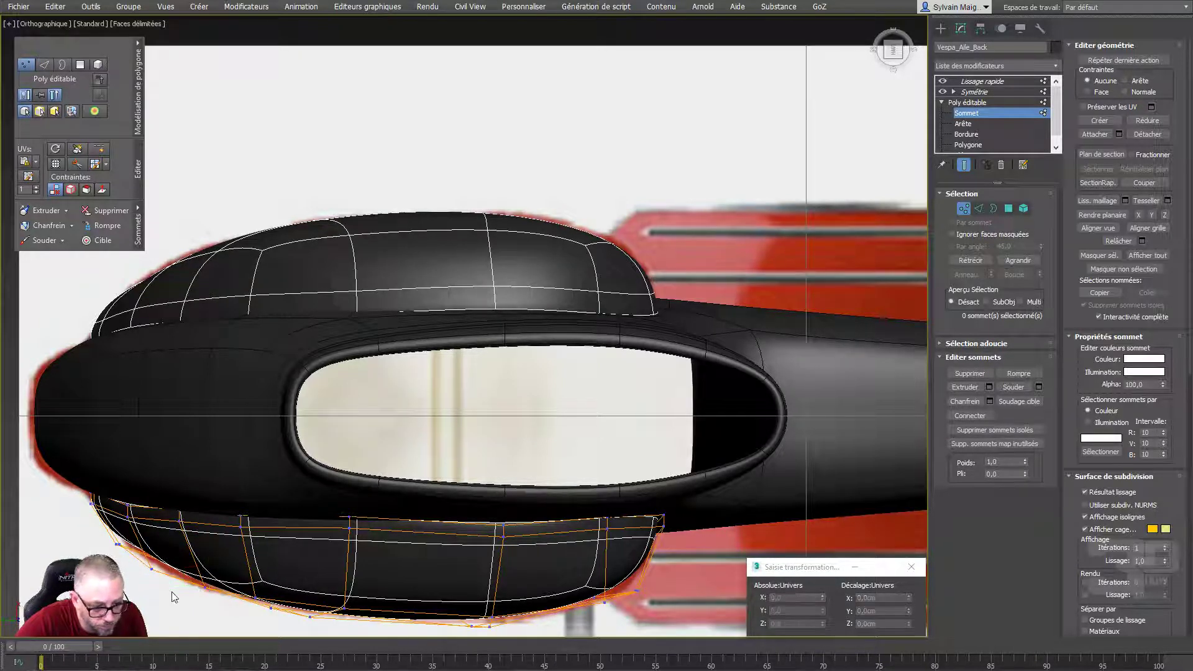
{"action": "left_click_drag", "start_coordinate": [106, 532], "coordinate": [120, 555]}
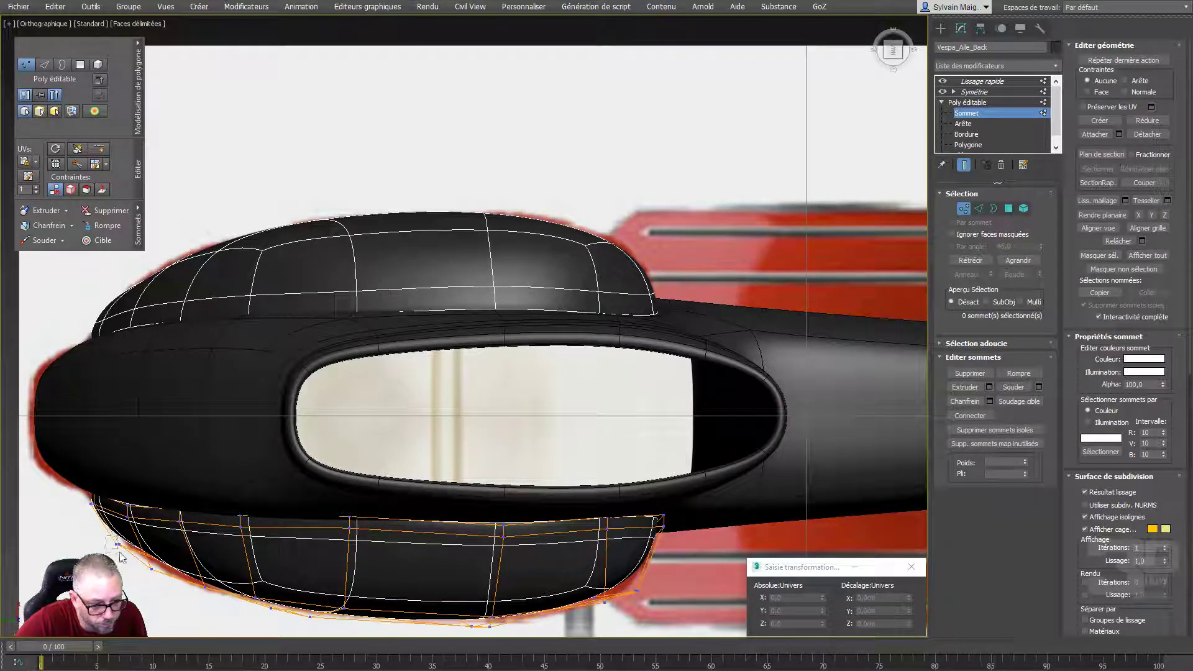
{"action": "middle_click_drag", "start_coordinate": [506, 558], "coordinate": [499, 551]}
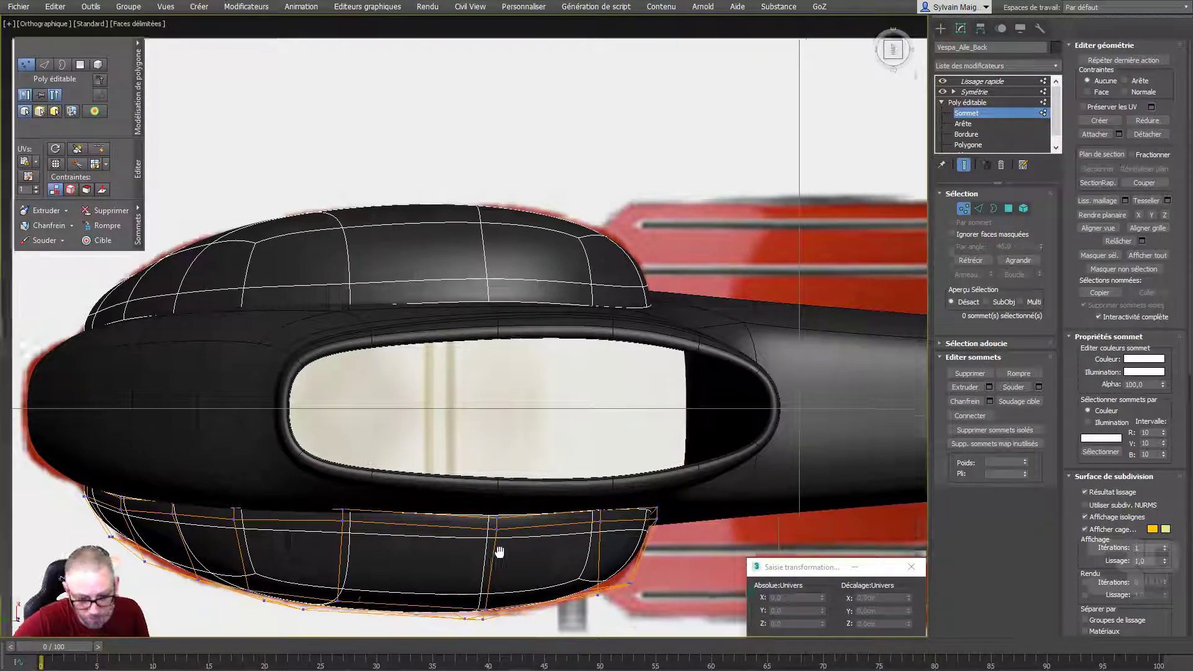
{"action": "scroll", "coordinate": [498, 551], "scroll_direction": "down", "scroll_amount": 3}
{"action": "scroll", "coordinate": [474, 465], "scroll_direction": "up", "scroll_amount": 1}
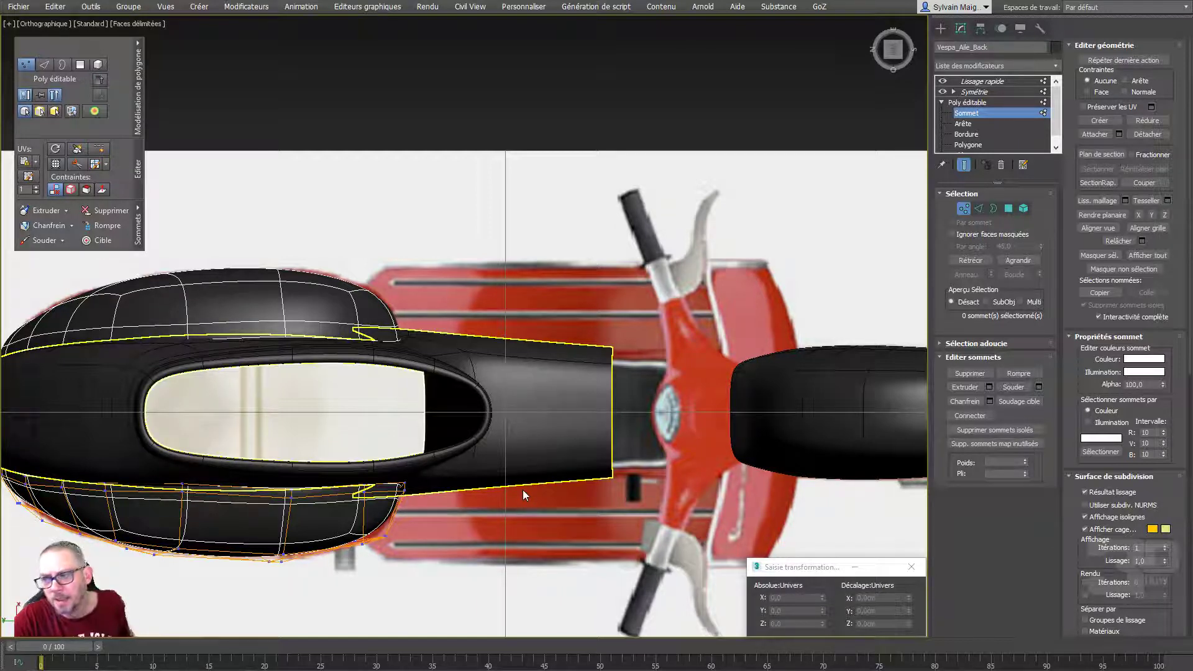
In the Left view, select Vespa_Center and edit it at Vertex level
{"action": "middle_click_drag", "start_coordinate": [592, 431], "coordinate": [534, 419]}
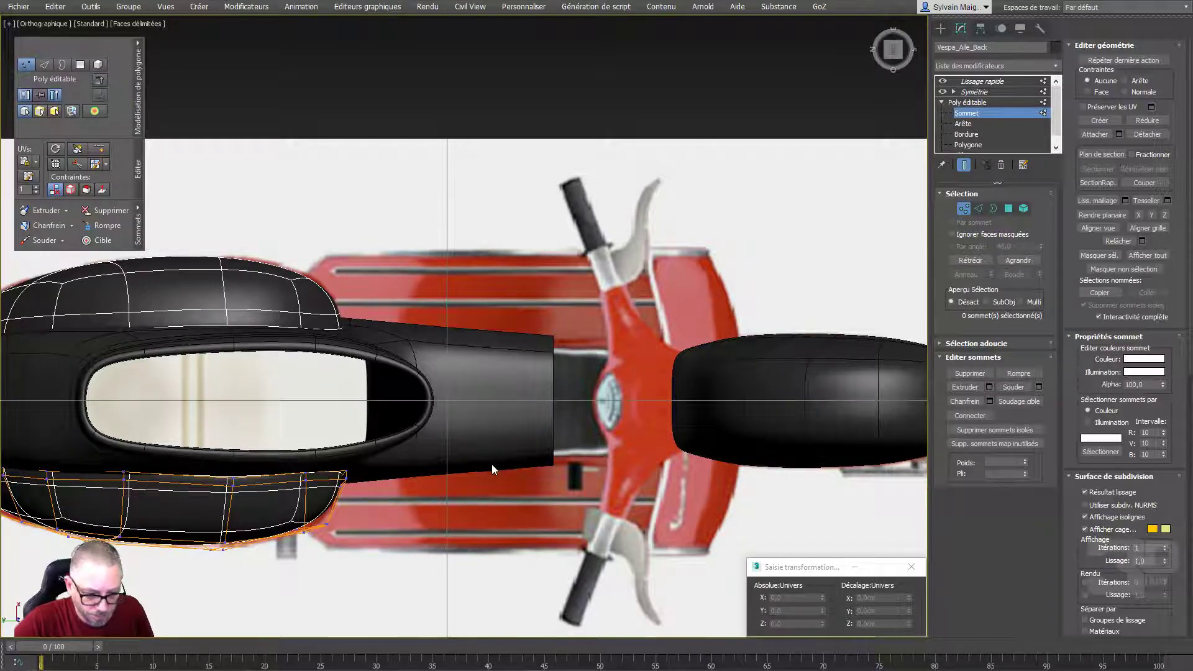
{"action": "key", "text": "p"}
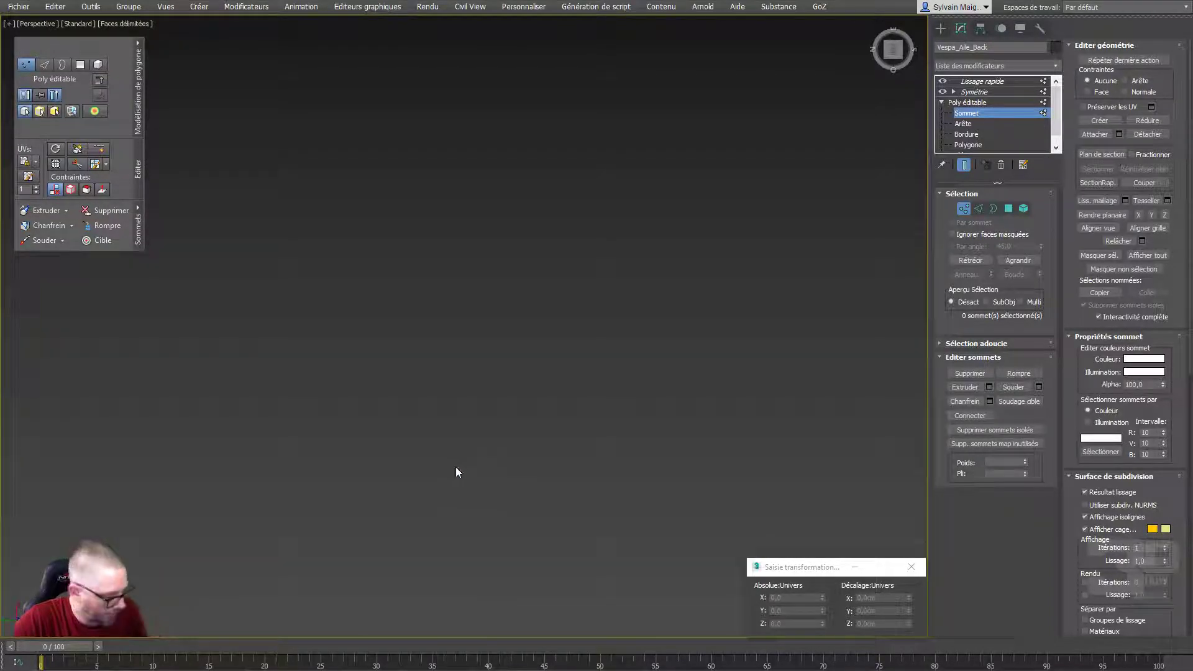
{"action": "key", "text": "z"}
{"action": "mouse_move", "coordinate": [453, 464]}
{"action": "middle_mouse_down", "text": "alt"}
{"action": "mouse_move", "coordinate": [579, 252]}
{"action": "mouse_move", "coordinate": [628, 258]}
{"action": "mouse_move", "coordinate": [360, 314]}
{"action": "mouse_move", "coordinate": [346, 292]}
{"action": "mouse_move", "coordinate": [333, 315]}
{"action": "middle_mouse_up", "text": "alt"}
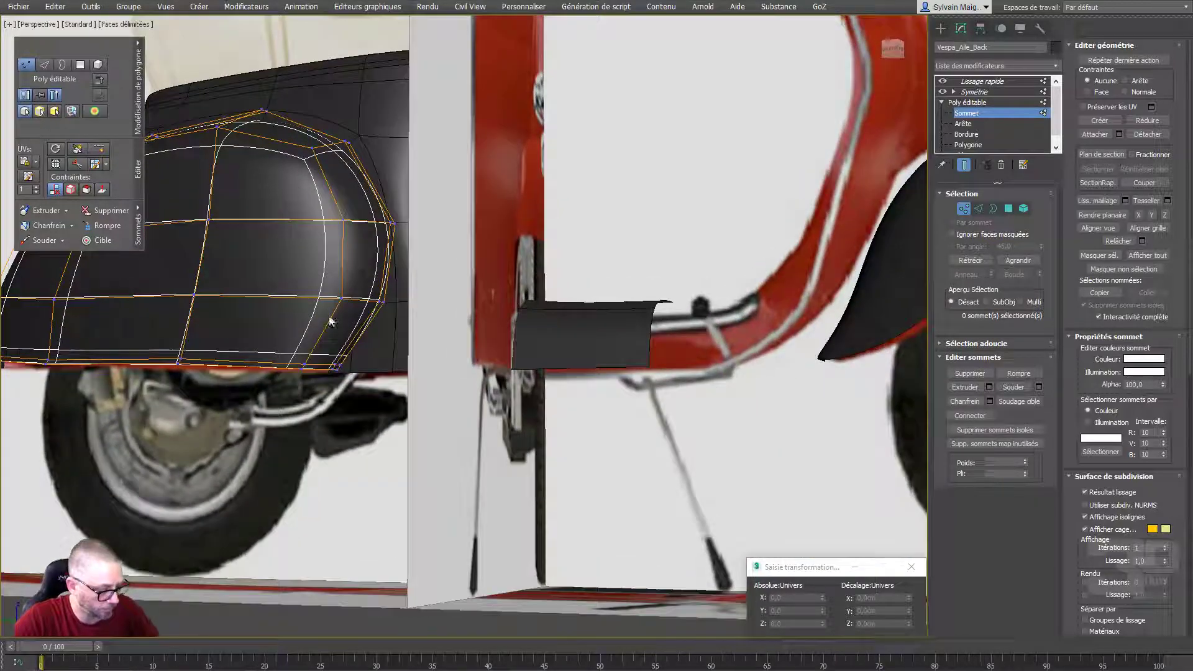
{"action": "key", "text": "l"}
{"action": "left_click", "coordinate": [962, 208]}
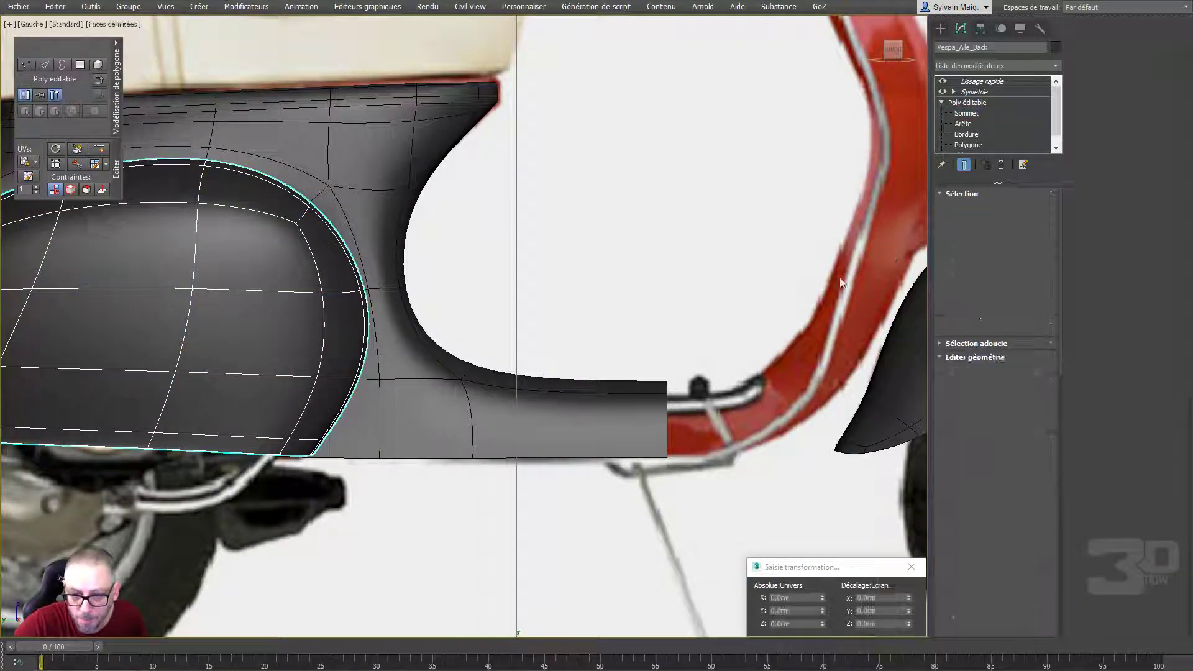
{"action": "left_click_drag", "start_coordinate": [640, 346], "coordinate": [690, 417]}
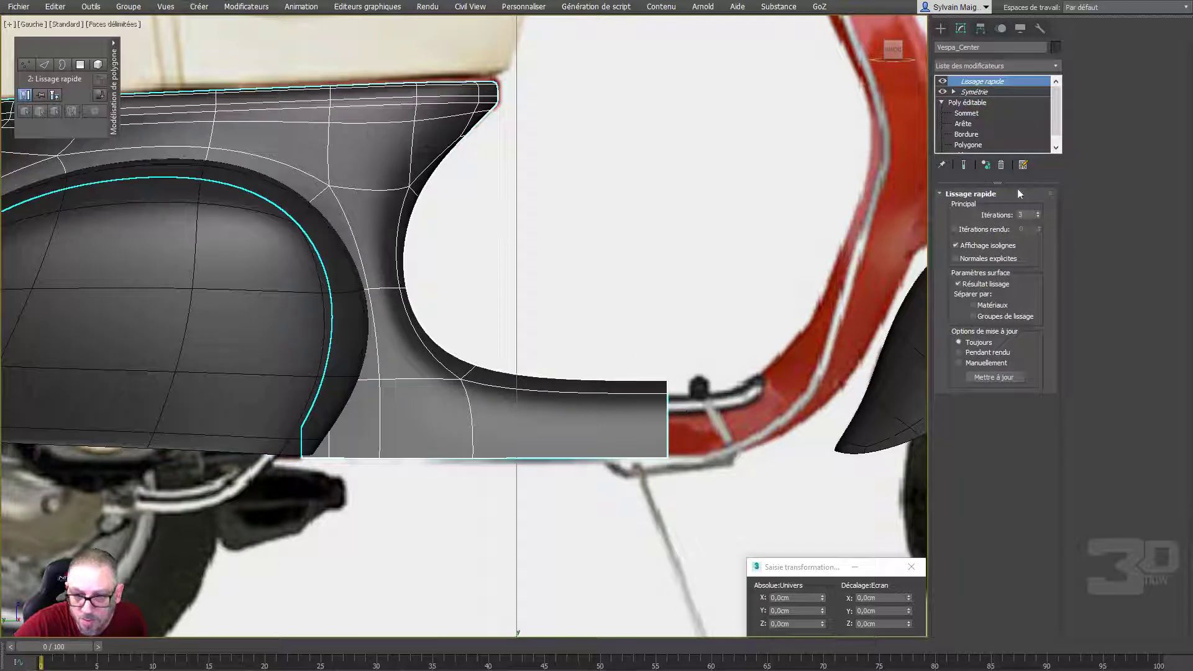
{"action": "left_click", "coordinate": [966, 113]}
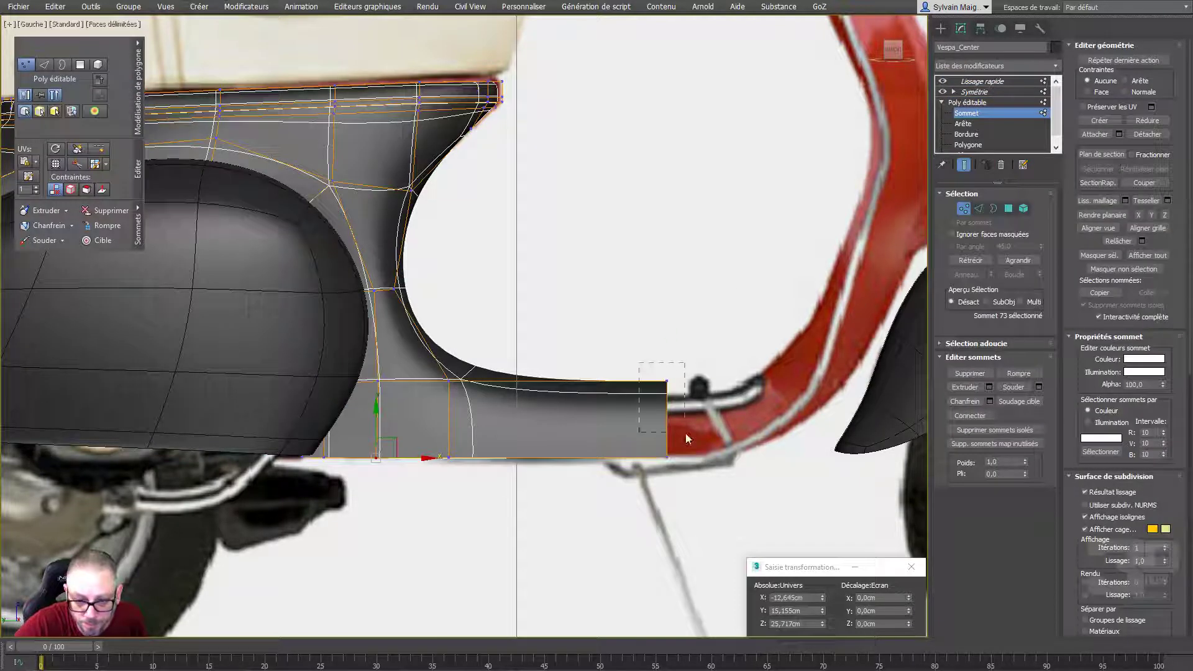
Lower the floorboard's front vertices and add a Swift Loop raised along the floor curve
{"action": "left_click_drag", "start_coordinate": [646, 360], "coordinate": [685, 433]}
{"action": "left_click_drag", "start_coordinate": [667, 340], "coordinate": [657, 362]}
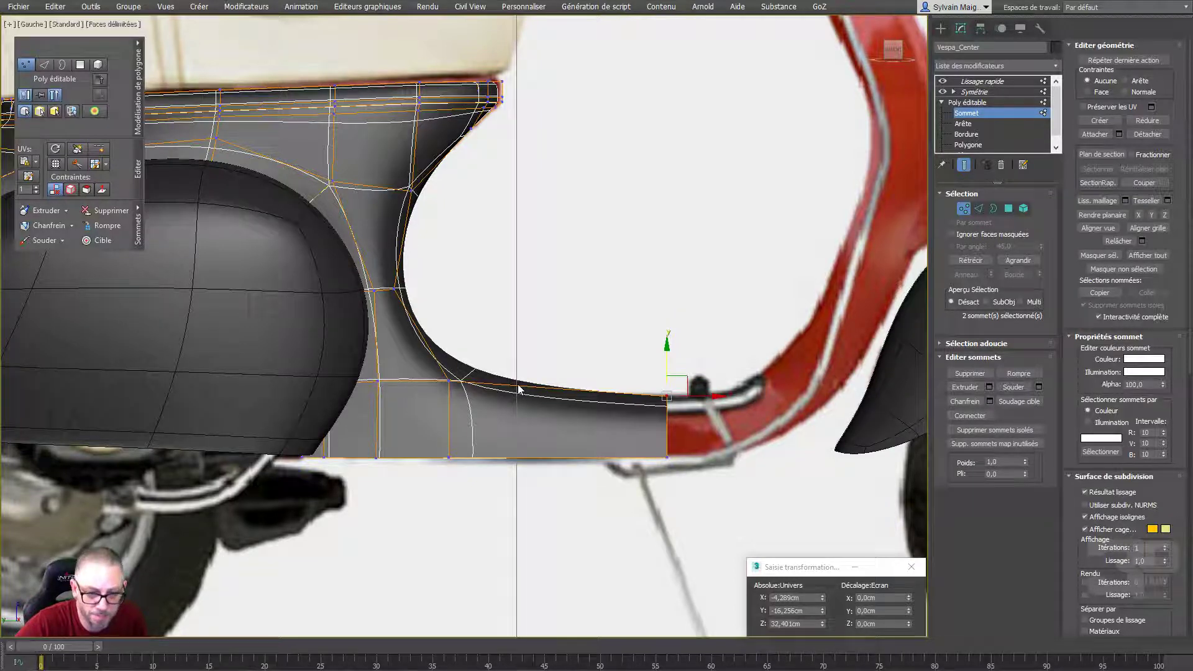
{"action": "left_click", "coordinate": [98, 148]}
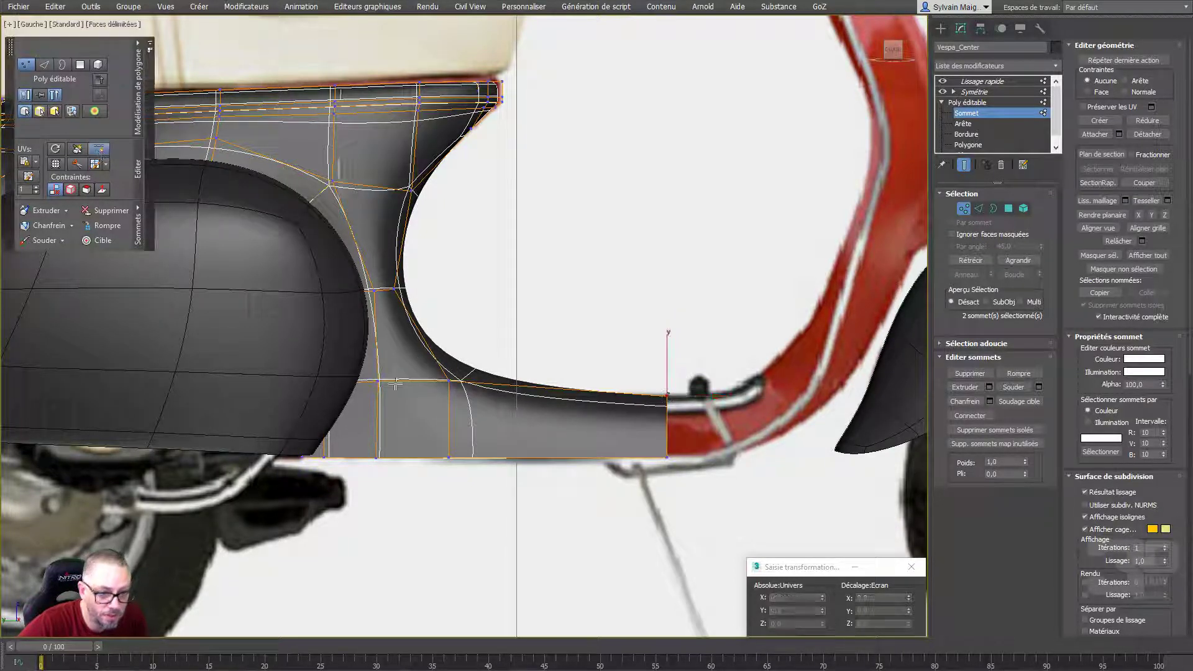
{"action": "left_click", "coordinate": [475, 393]}
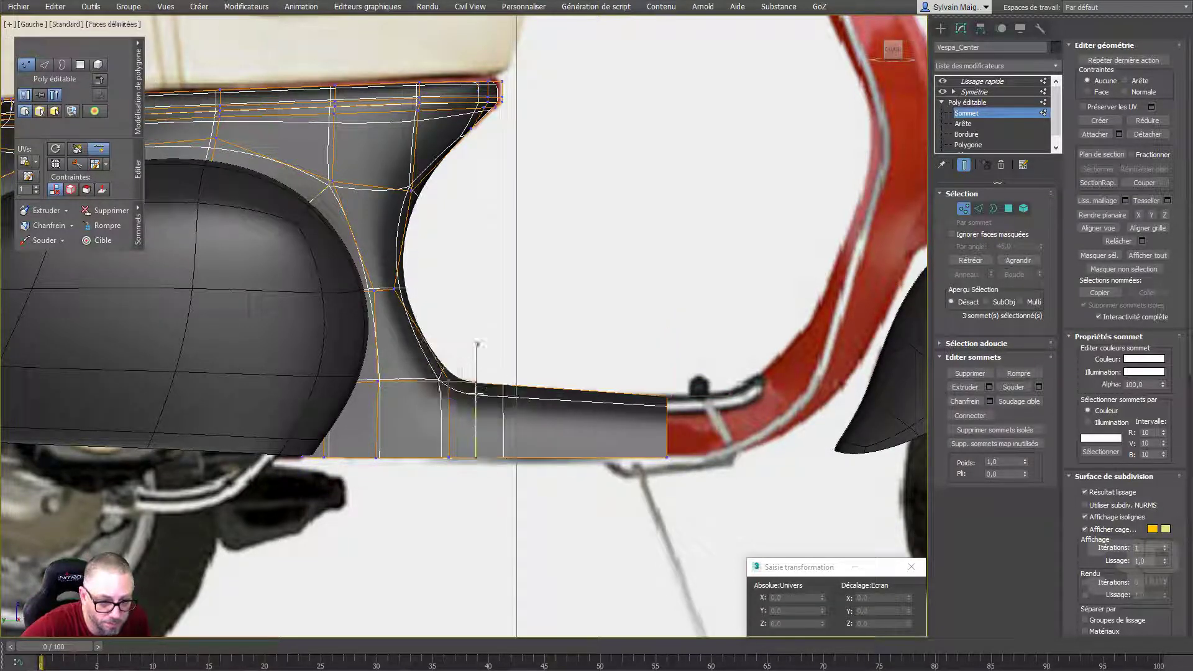
{"action": "right_click", "coordinate": [476, 385]}
{"action": "mouse_move", "coordinate": [477, 389]}
{"action": "left_mouse_down"}
{"action": "mouse_move", "coordinate": [476, 365]}
{"action": "mouse_move", "coordinate": [550, 376]}
{"action": "left_mouse_up"}
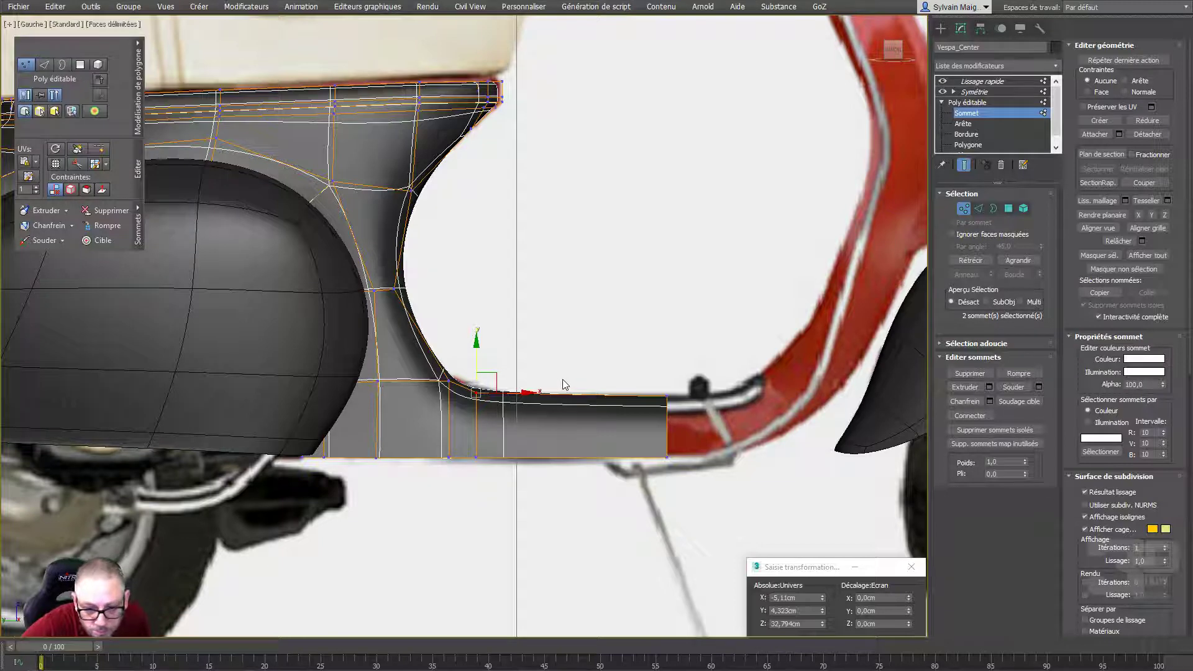
Insert a second edge loop partway along the floorboard and nudge it onto the floor line
{"action": "right_click", "coordinate": [562, 373]}
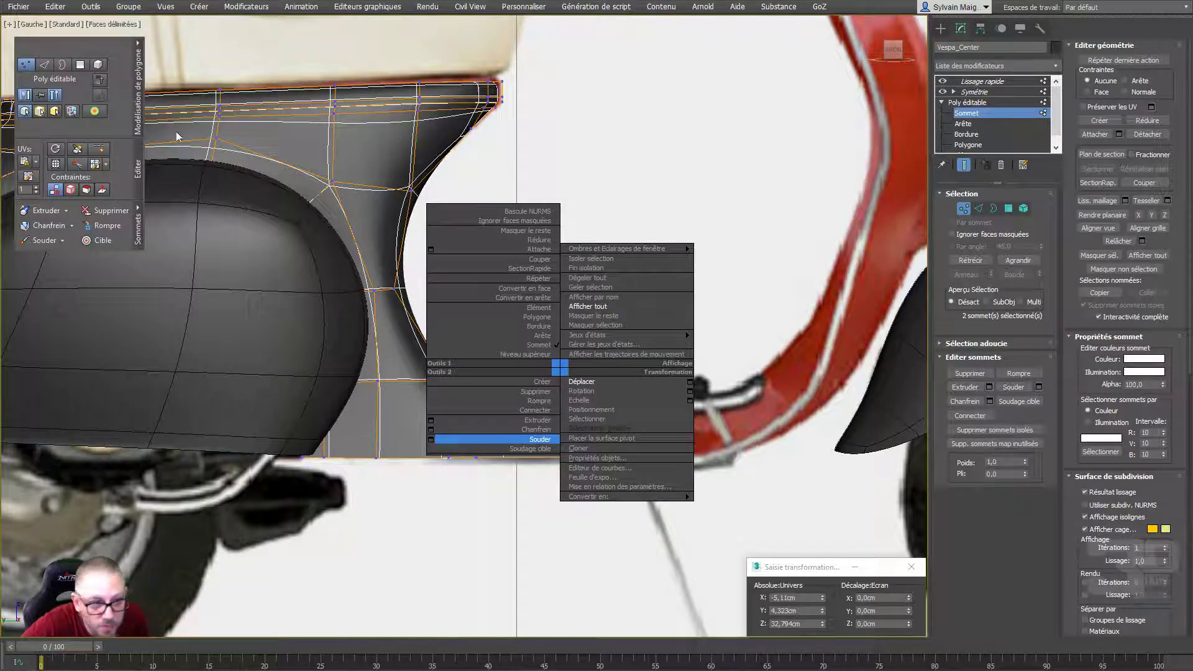
{"action": "left_click", "coordinate": [98, 152]}
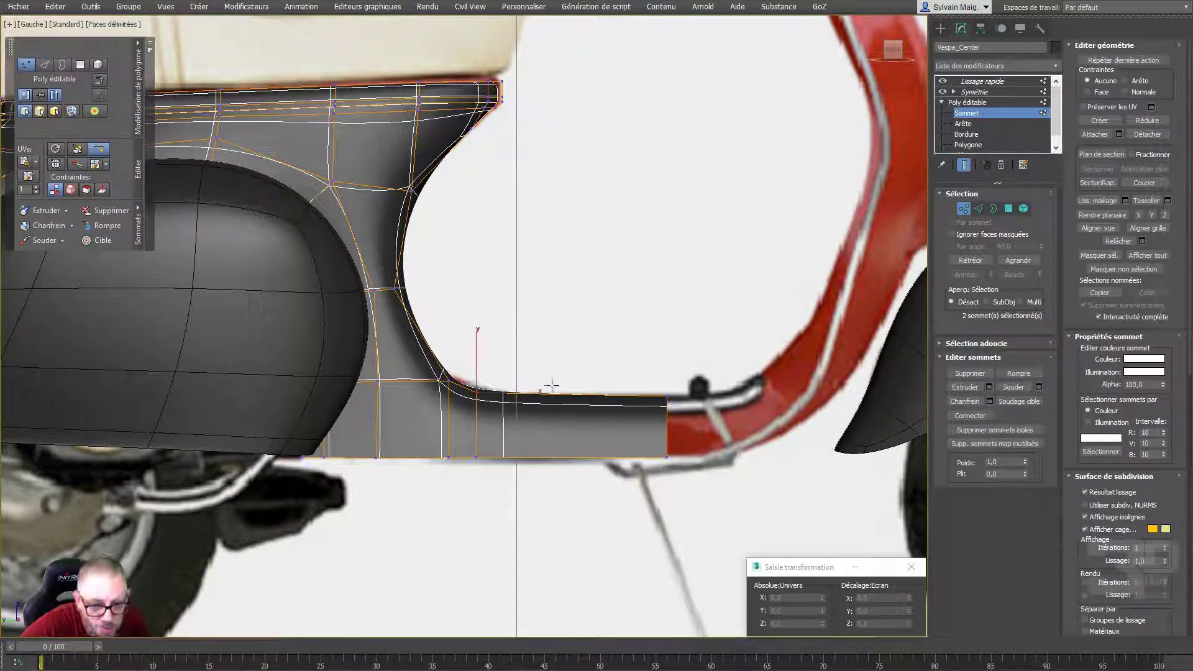
{"action": "left_click_drag", "start_coordinate": [479, 336], "coordinate": [571, 372]}
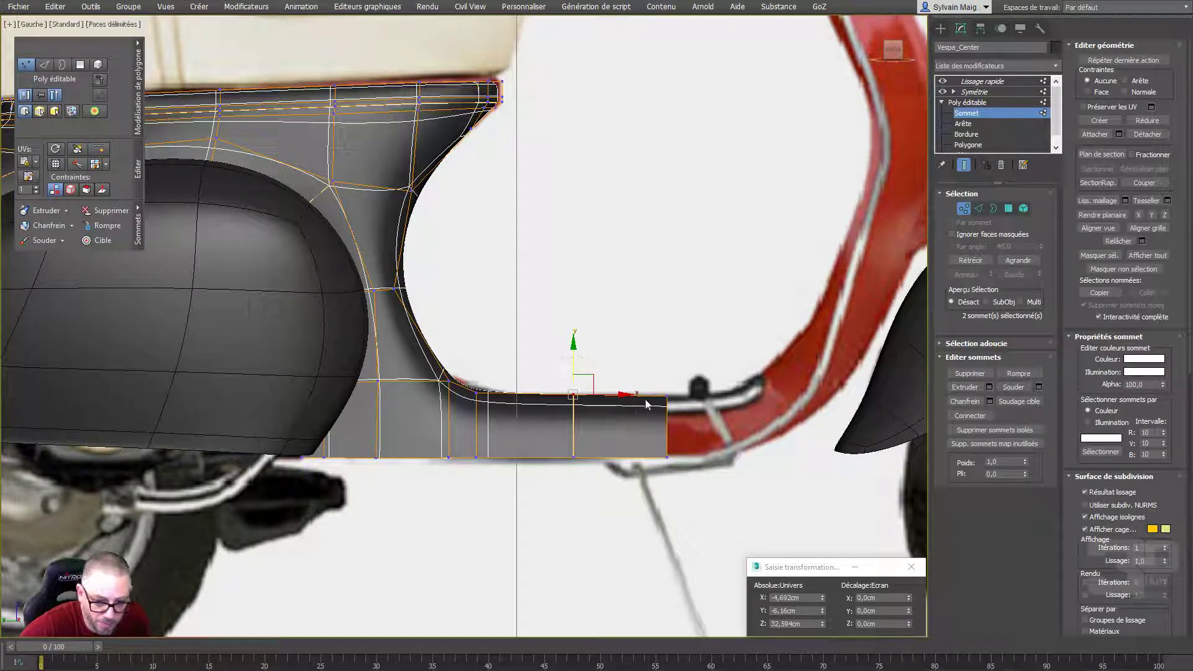
{"action": "left_click_drag", "start_coordinate": [572, 358], "coordinate": [581, 366]}
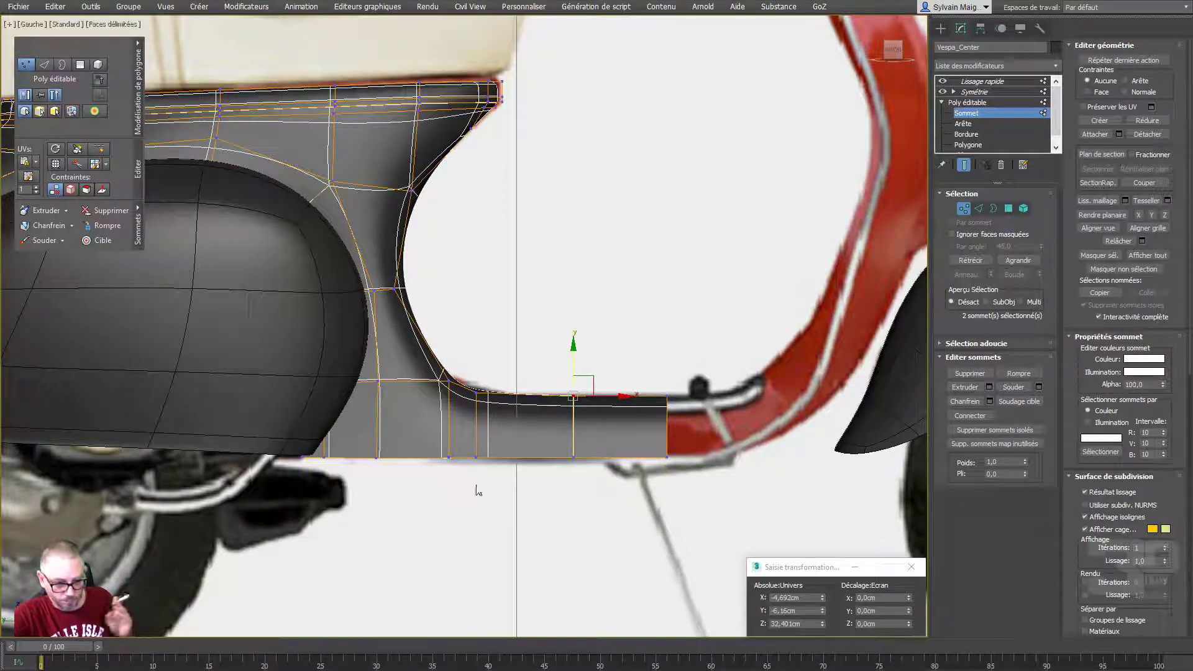
Enable See-Through and scale the lower-edge vertices to line up with the side reference
{"action": "key", "text": "alt+x"}
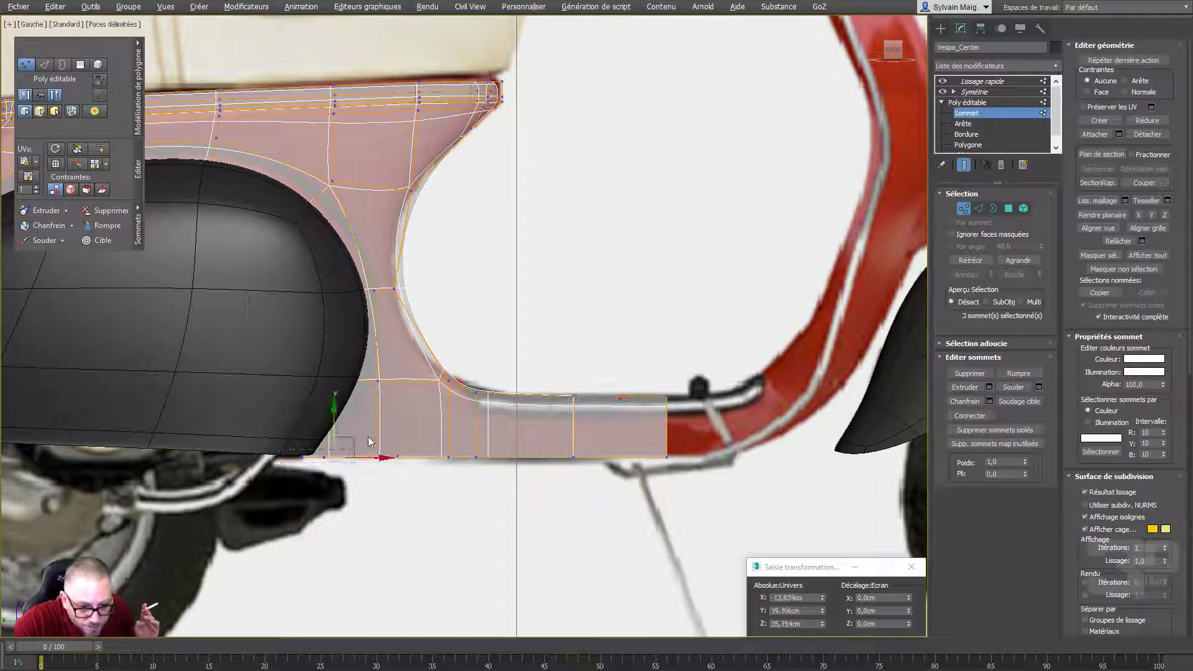
{"action": "left_click_drag", "start_coordinate": [283, 470], "coordinate": [332, 426]}
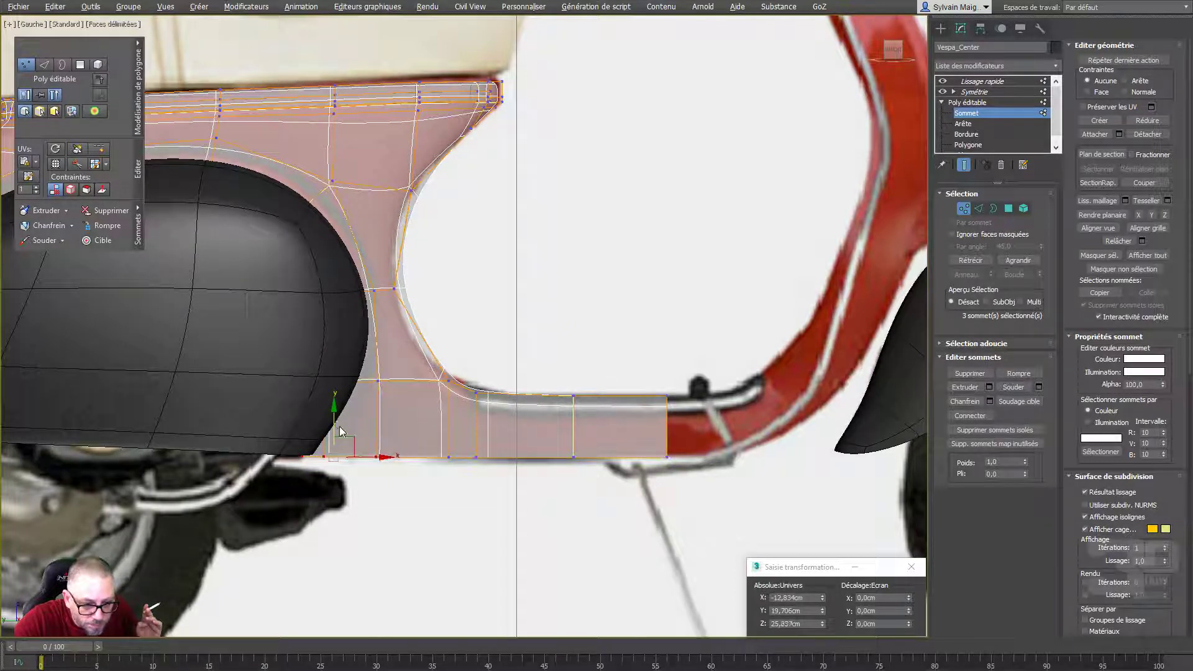
{"action": "left_click_drag", "start_coordinate": [318, 510], "coordinate": [255, 435]}
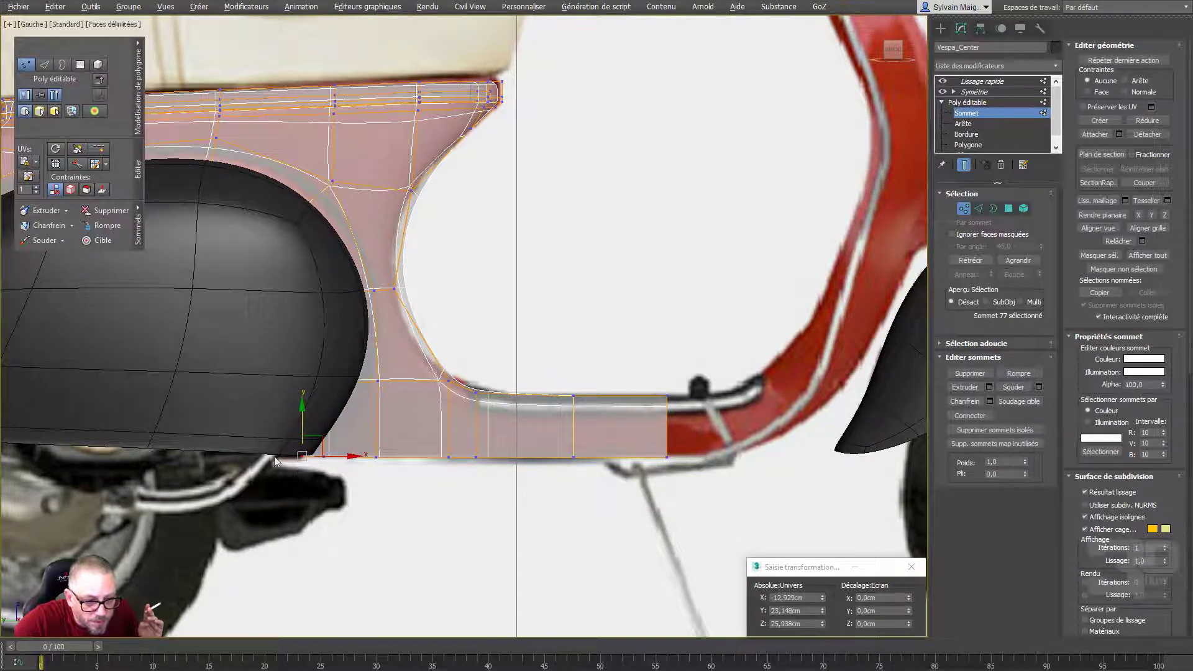
{"action": "left_click_drag", "start_coordinate": [283, 374], "coordinate": [283, 373]}
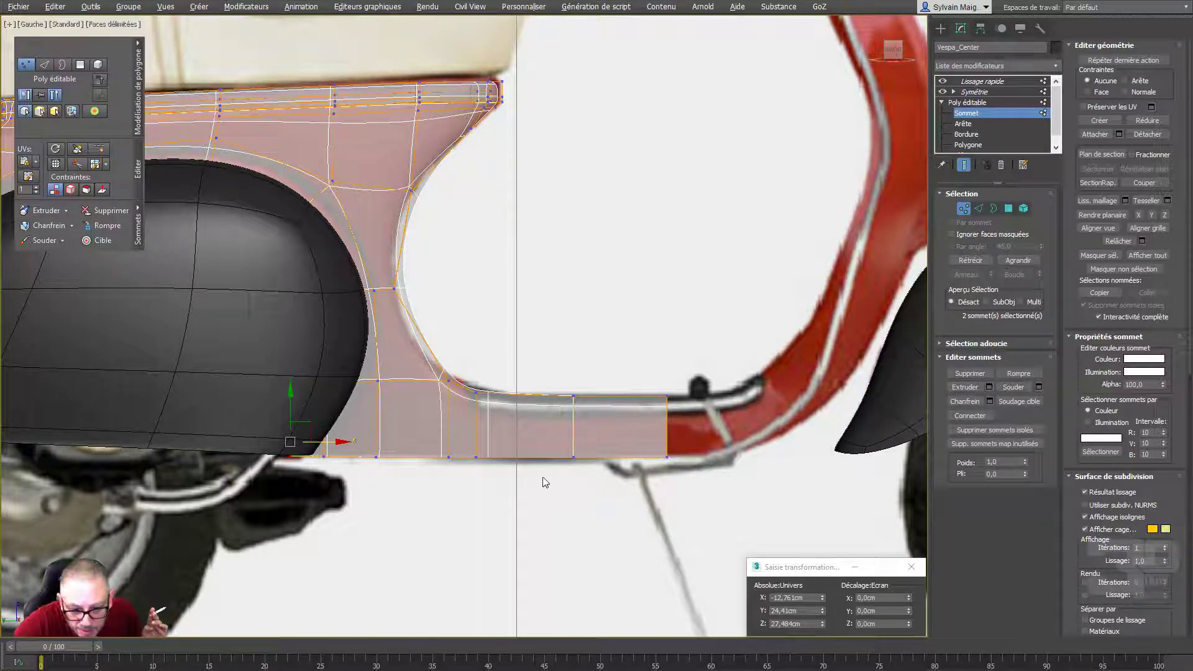
{"action": "left_click", "coordinate": [667, 458]}
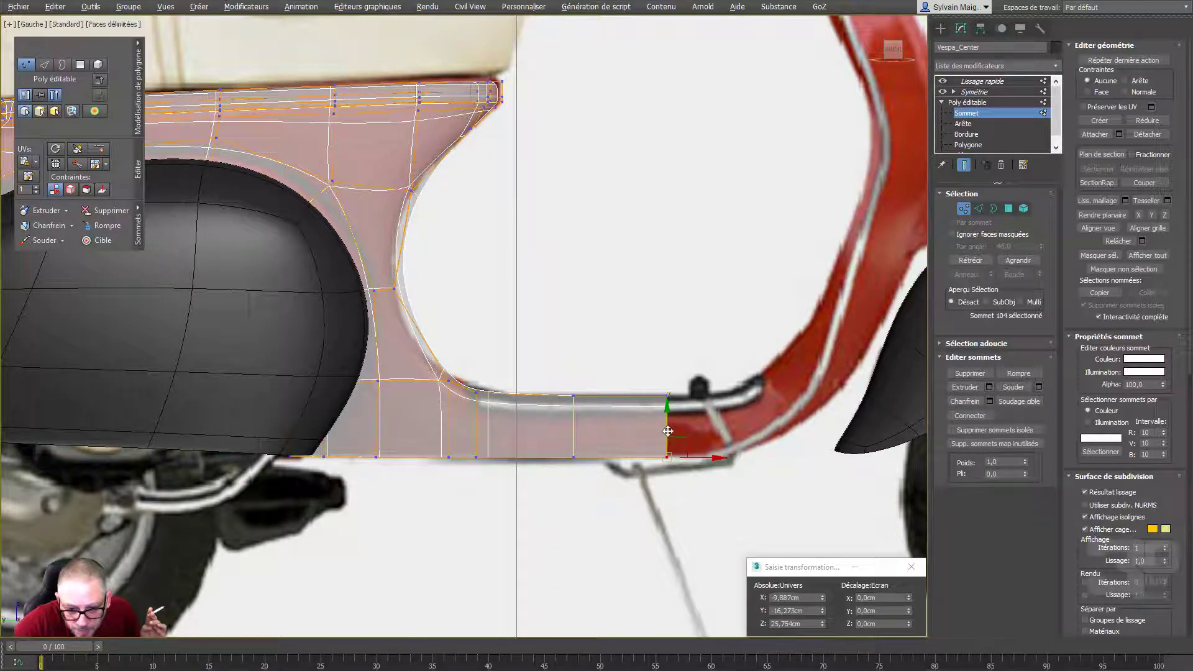
{"action": "left_click", "coordinate": [572, 457]}
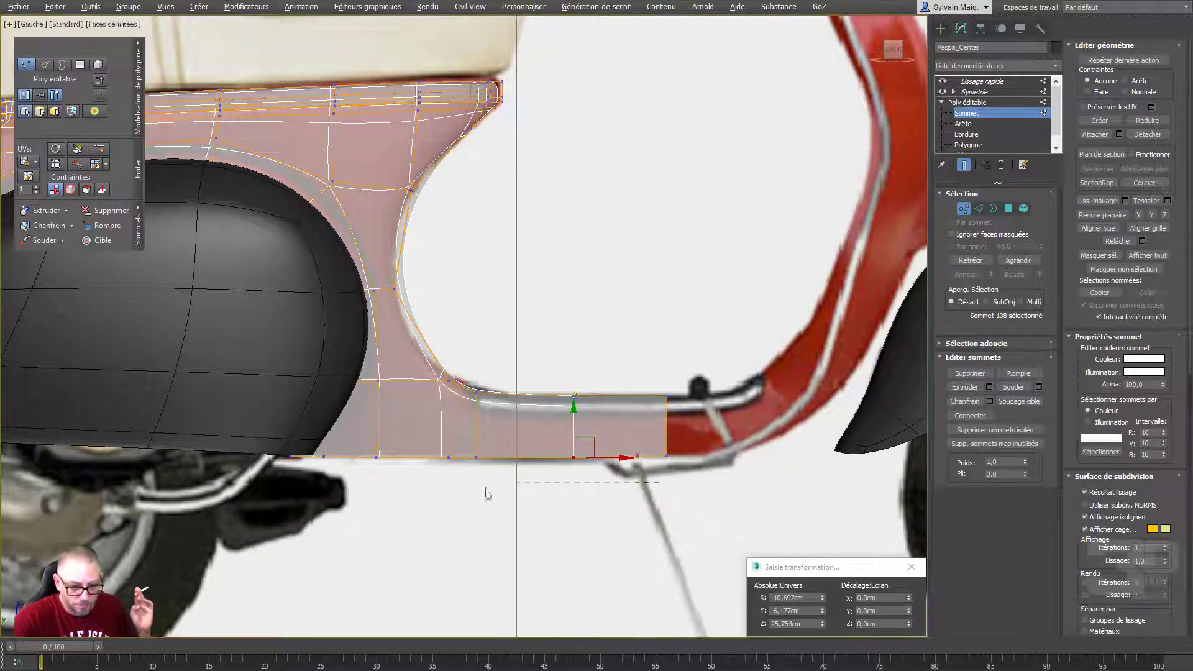
{"action": "left_click_drag", "start_coordinate": [280, 444], "coordinate": [485, 462]}
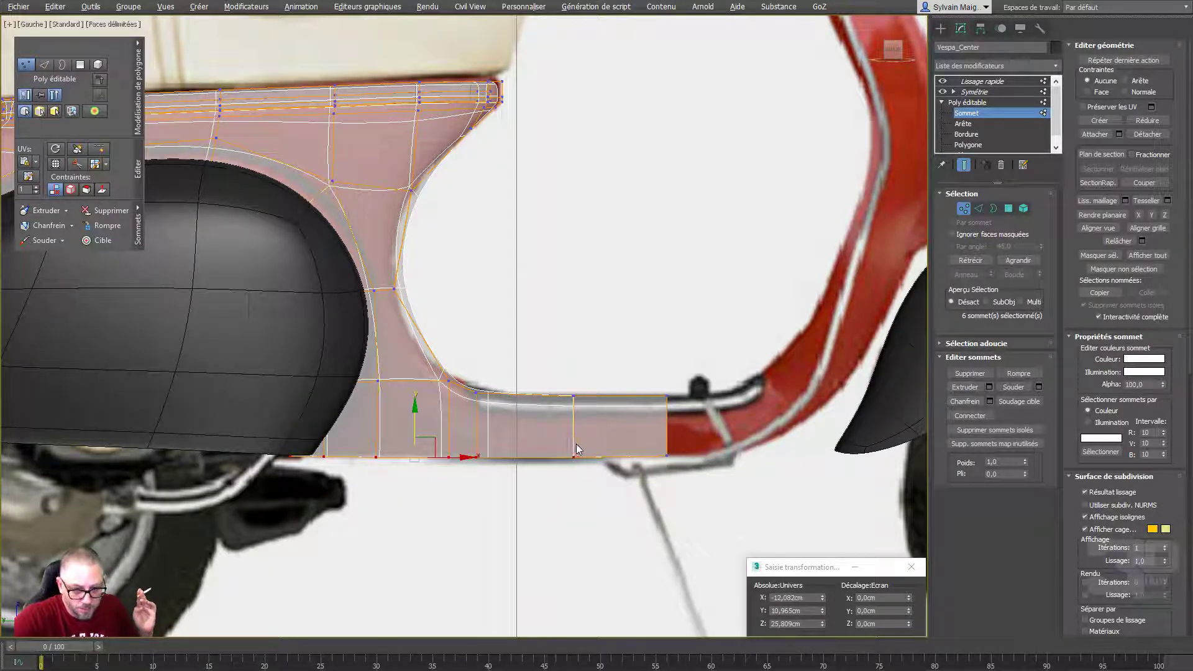
{"action": "right_click", "coordinate": [508, 448]}
{"action": "left_click", "coordinate": [562, 482]}
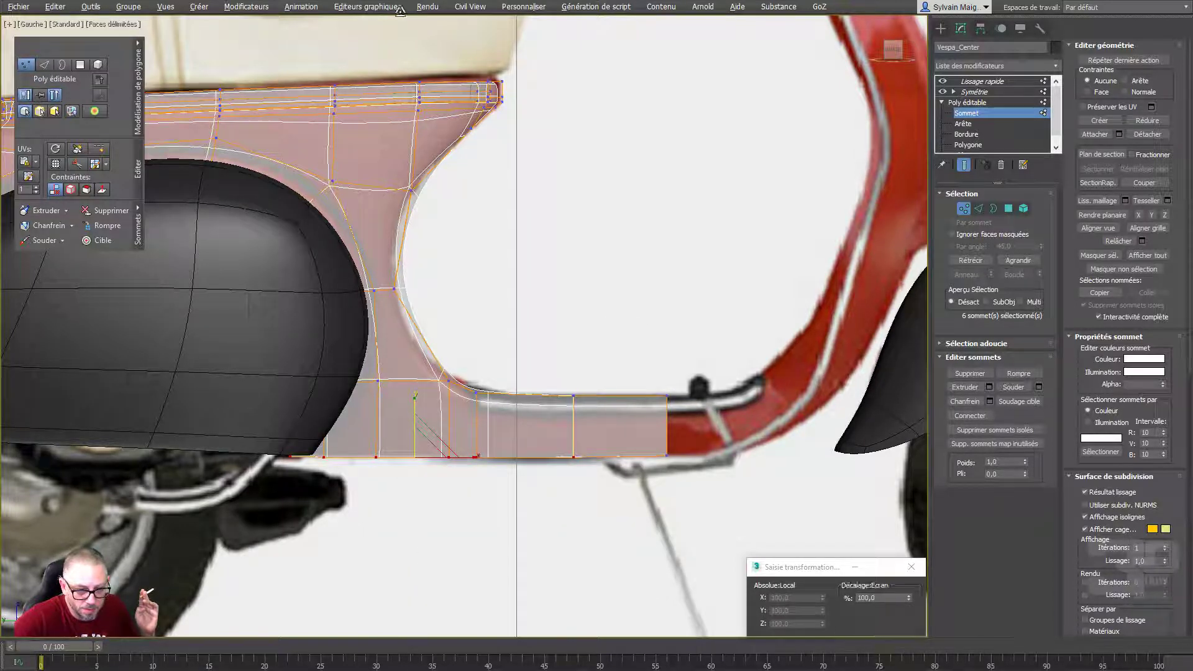
{"action": "scroll", "coordinate": [488, 361], "scroll_direction": "down", "scroll_amount": 3}
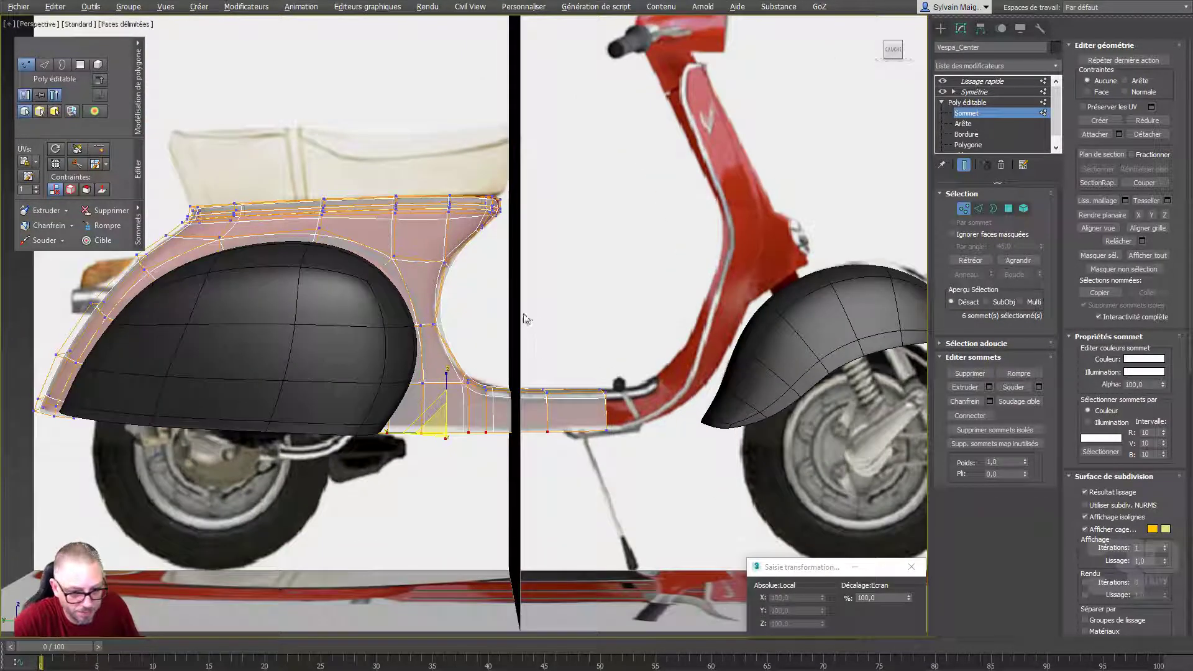
{"action": "mouse_move", "coordinate": [528, 334]}
{"action": "middle_mouse_down", "text": "alt"}
{"action": "mouse_move", "coordinate": [497, 382]}
{"action": "mouse_move", "coordinate": [535, 375]}
{"action": "mouse_move", "coordinate": [546, 359]}
{"action": "mouse_move", "coordinate": [551, 286]}
{"action": "mouse_move", "coordinate": [543, 307]}
{"action": "middle_mouse_up", "text": "alt"}
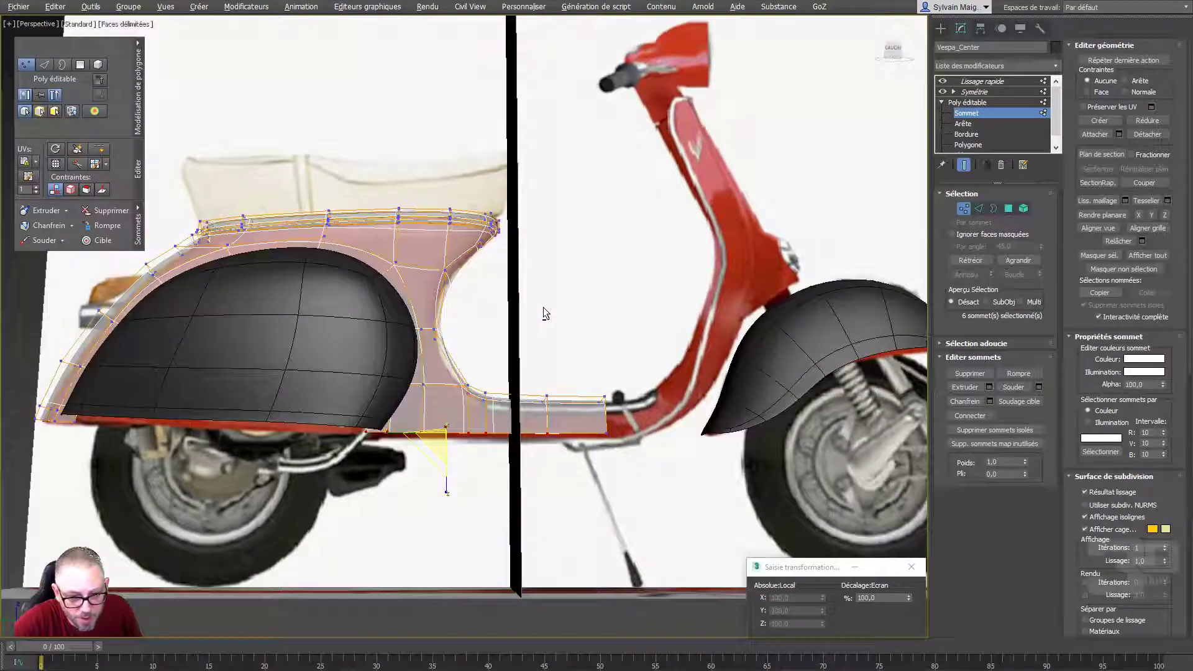
Select the underside edge loop of Vespa_Center and move it to reshape the underside
{"action": "left_click", "coordinate": [979, 208]}
{"action": "left_click", "coordinate": [580, 431]}
{"action": "double_click", "coordinate": [577, 433]}
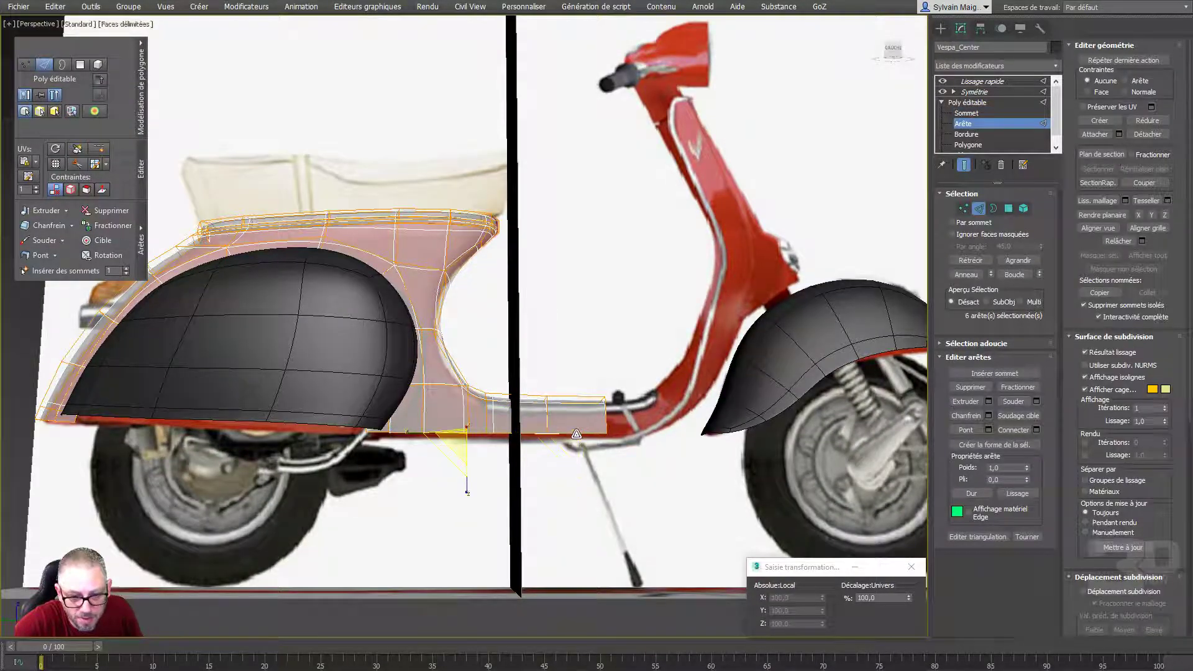
{"action": "middle_click_drag", "start_coordinate": [602, 354], "coordinate": [461, 390], "text": "alt"}
{"action": "right_click", "coordinate": [461, 390]}
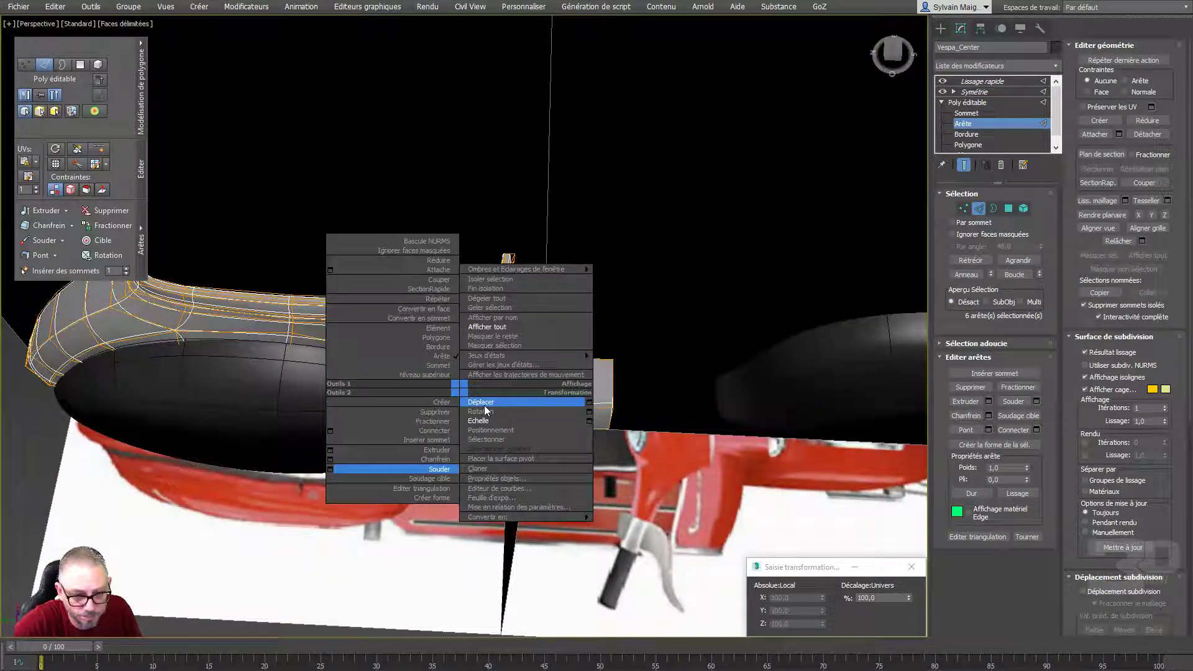
{"action": "left_click", "coordinate": [481, 403]}
{"action": "left_click_drag", "start_coordinate": [470, 394], "coordinate": [471, 425]}
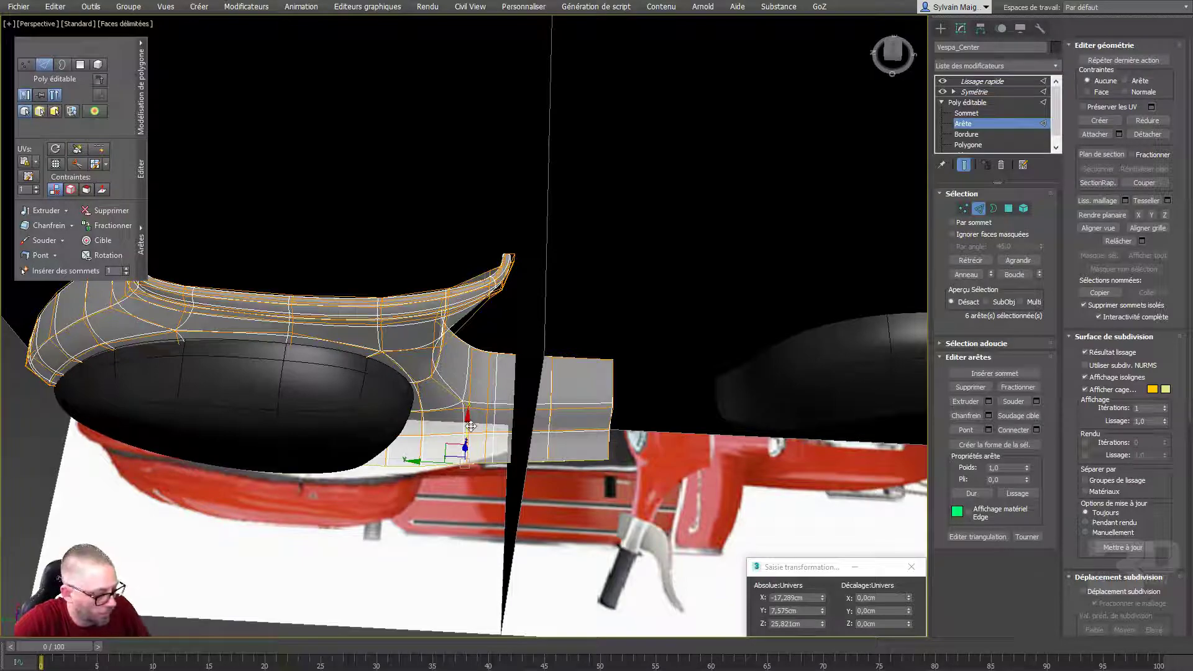
In the Top view, widen the outer edges and flatten them on X into a straight vertical line
{"action": "key", "text": "t"}
{"action": "scroll", "coordinate": [463, 370], "scroll_direction": "down", "scroll_amount": 3}
{"action": "middle_click_drag", "start_coordinate": [463, 371], "coordinate": [471, 271]}
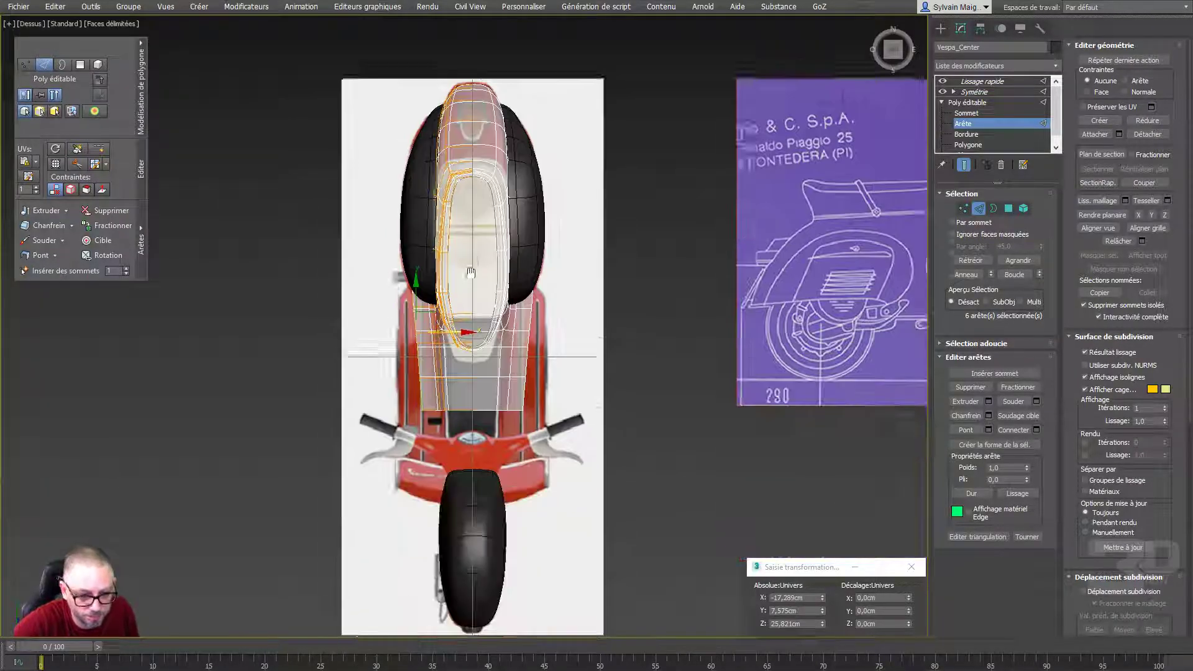
{"action": "scroll", "coordinate": [444, 347], "scroll_direction": "up", "scroll_amount": 4}
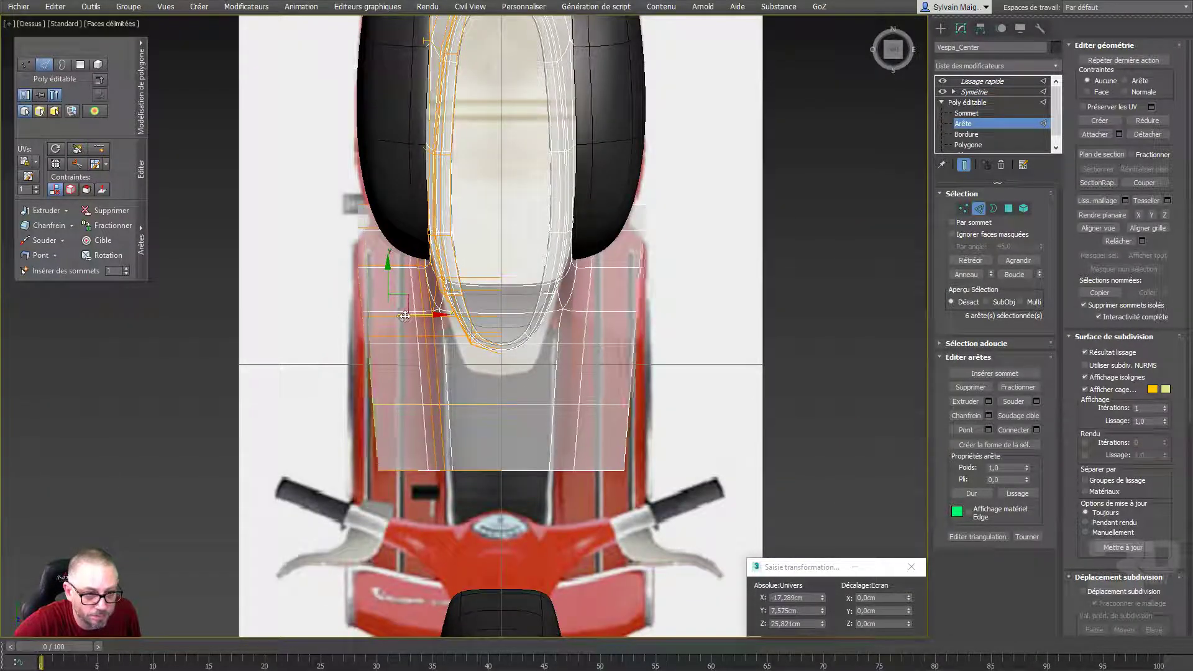
{"action": "left_click_drag", "start_coordinate": [405, 315], "coordinate": [379, 314]}
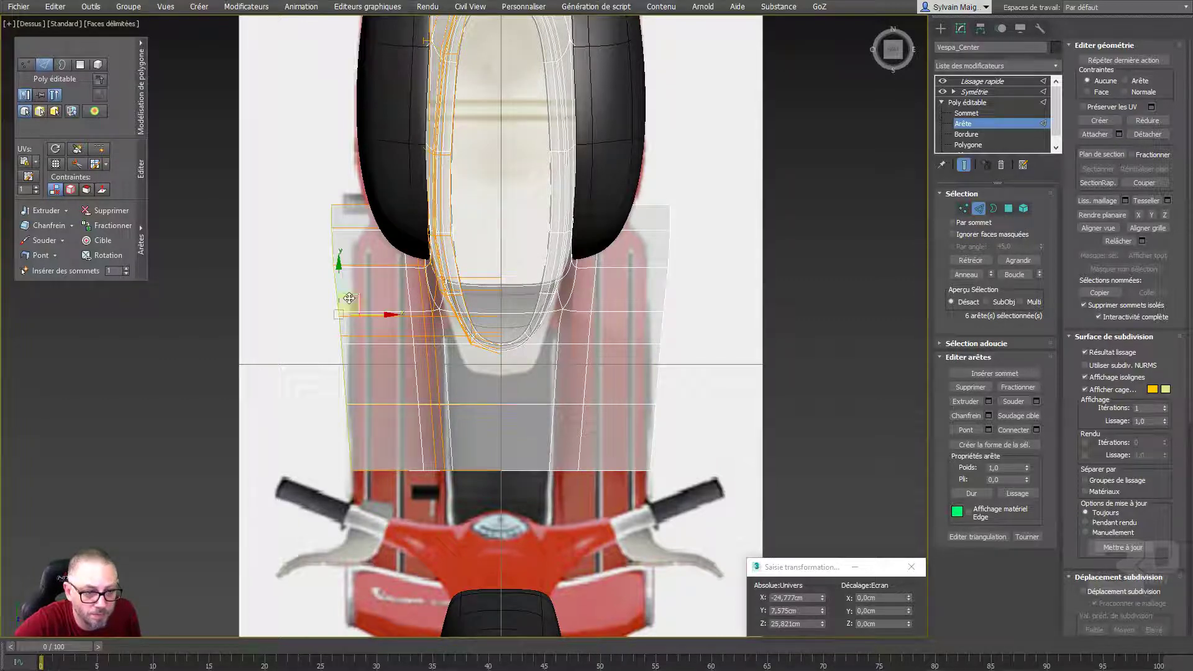
{"action": "right_click", "coordinate": [350, 298]}
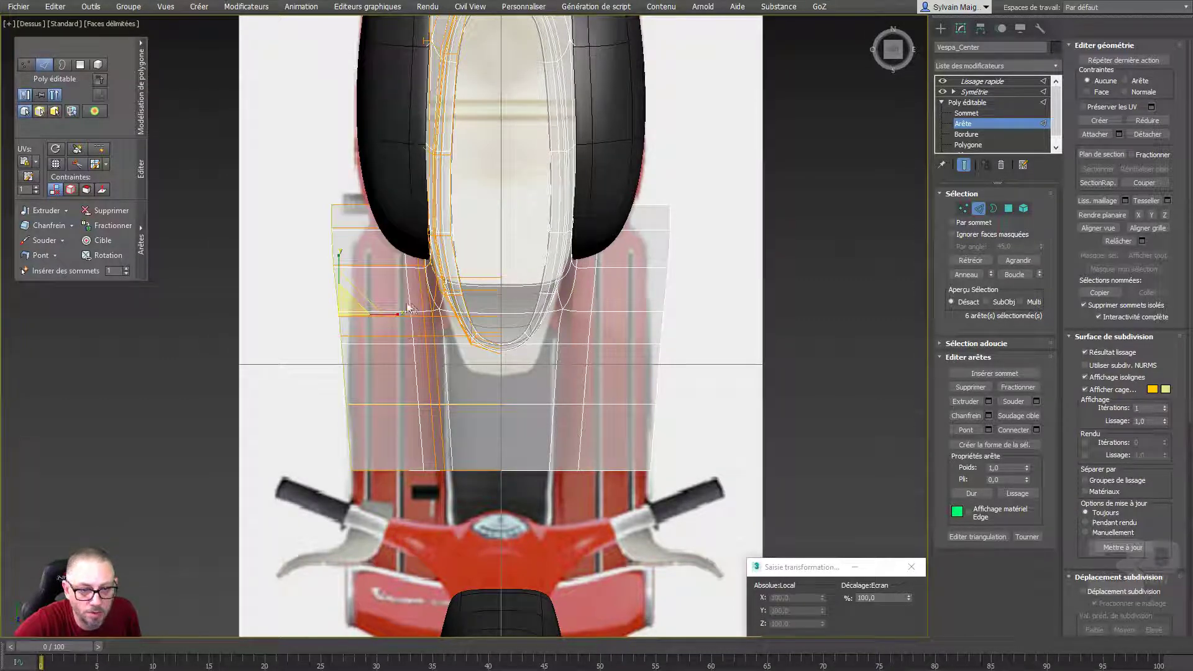
{"action": "left_click", "coordinate": [1137, 215]}
{"action": "key", "text": "w"}
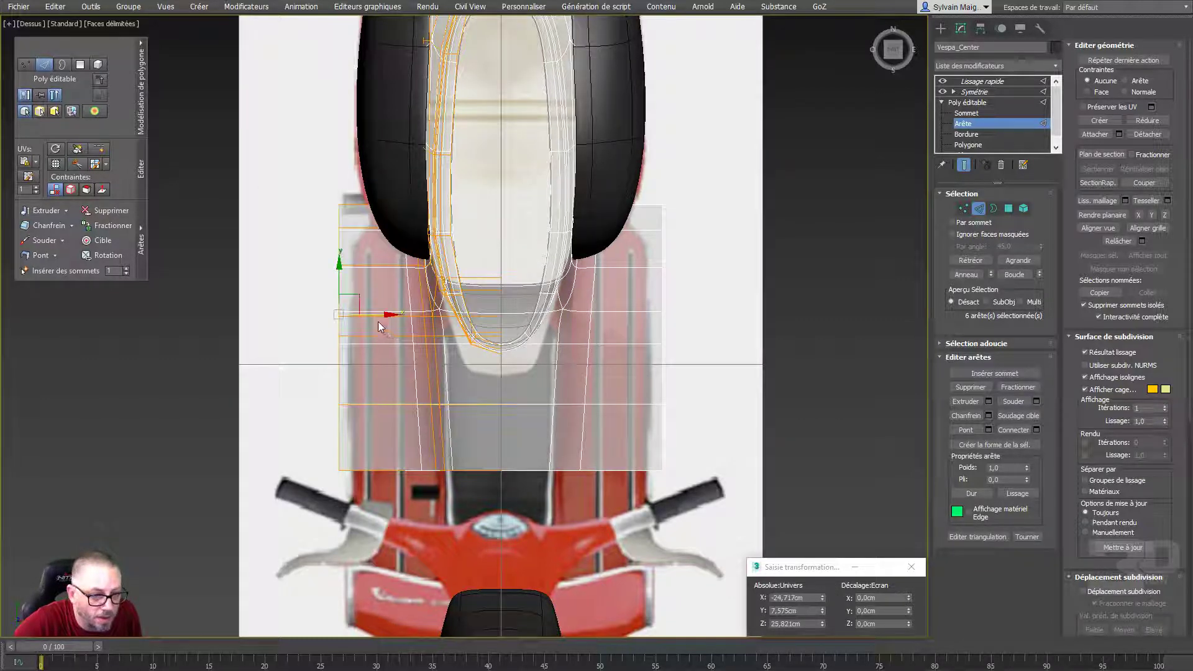
{"action": "left_click_drag", "start_coordinate": [374, 317], "coordinate": [383, 316]}
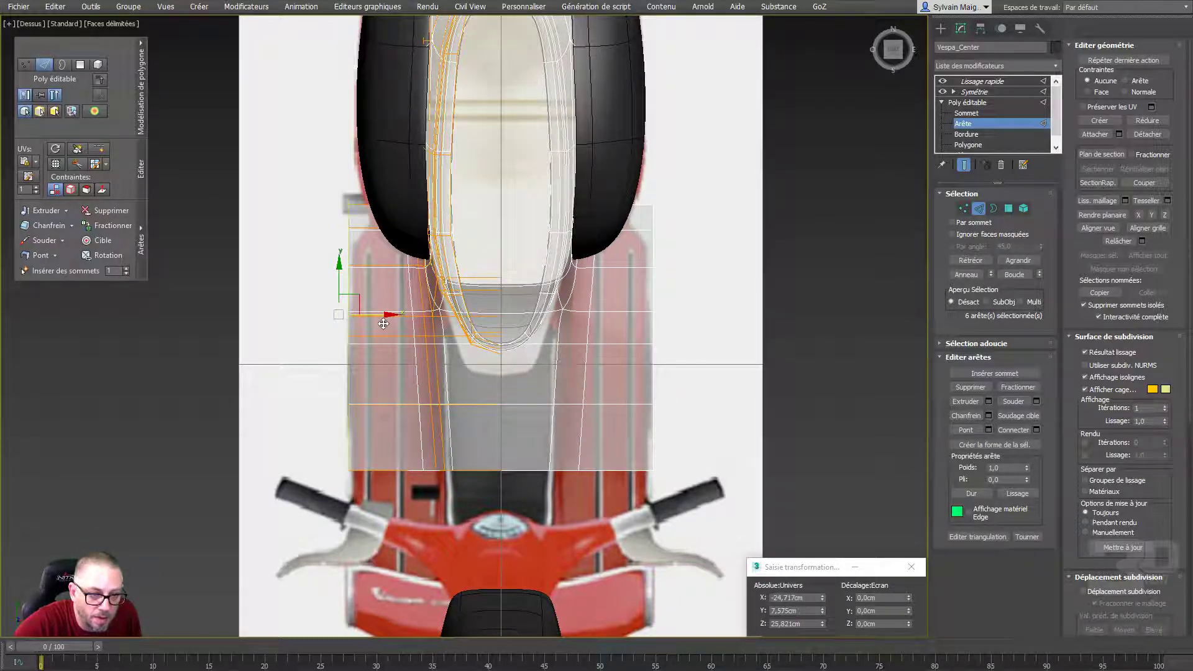
{"action": "middle_click_drag", "start_coordinate": [384, 317], "coordinate": [409, 377]}
{"action": "scroll", "coordinate": [388, 278], "scroll_direction": "up", "scroll_amount": 5}
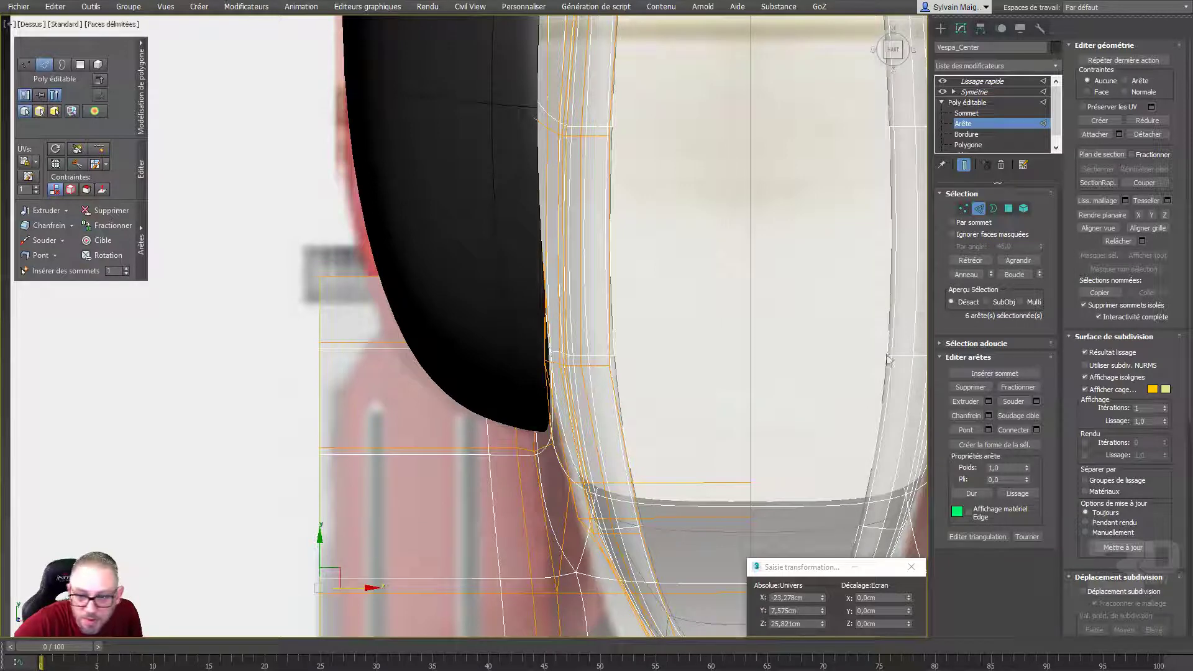
Move the leg shield's top corner and side vertices onto the reference outline
{"action": "left_click", "coordinate": [963, 209]}
{"action": "mouse_move", "coordinate": [273, 272]}
{"action": "left_mouse_down"}
{"action": "mouse_move", "coordinate": [359, 297]}
{"action": "mouse_move", "coordinate": [343, 343]}
{"action": "mouse_move", "coordinate": [383, 342]}
{"action": "left_mouse_up"}
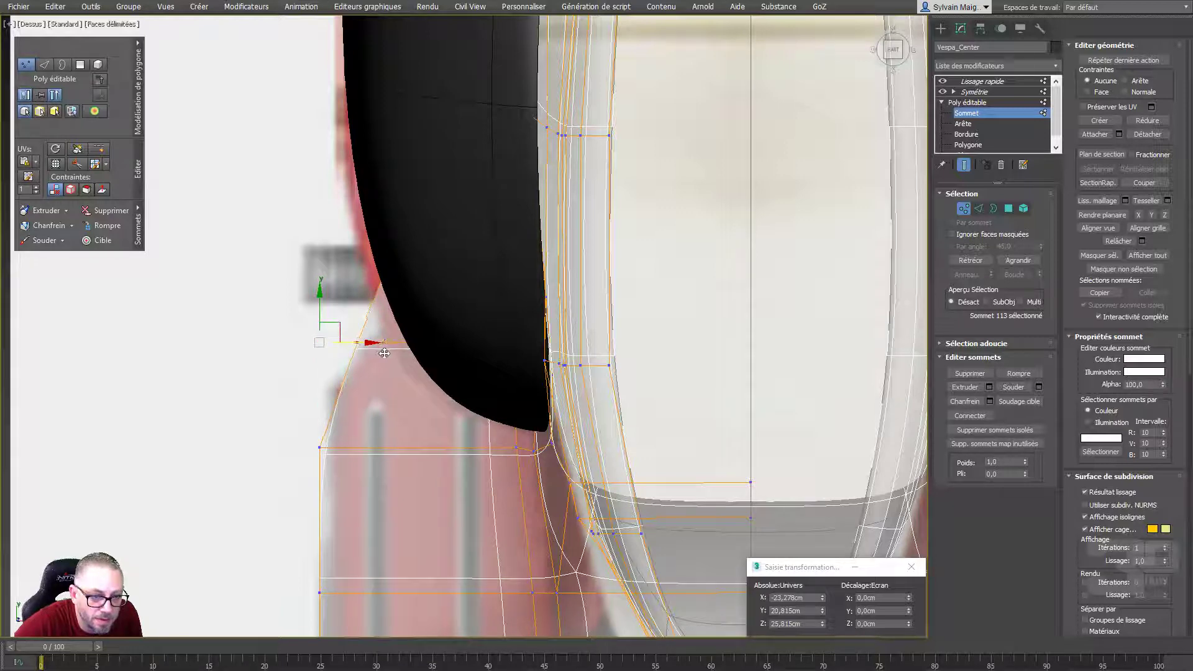
{"action": "middle_click_drag", "start_coordinate": [328, 416], "coordinate": [317, 349]}
{"action": "scroll", "coordinate": [316, 349], "scroll_direction": "down", "scroll_amount": 5}
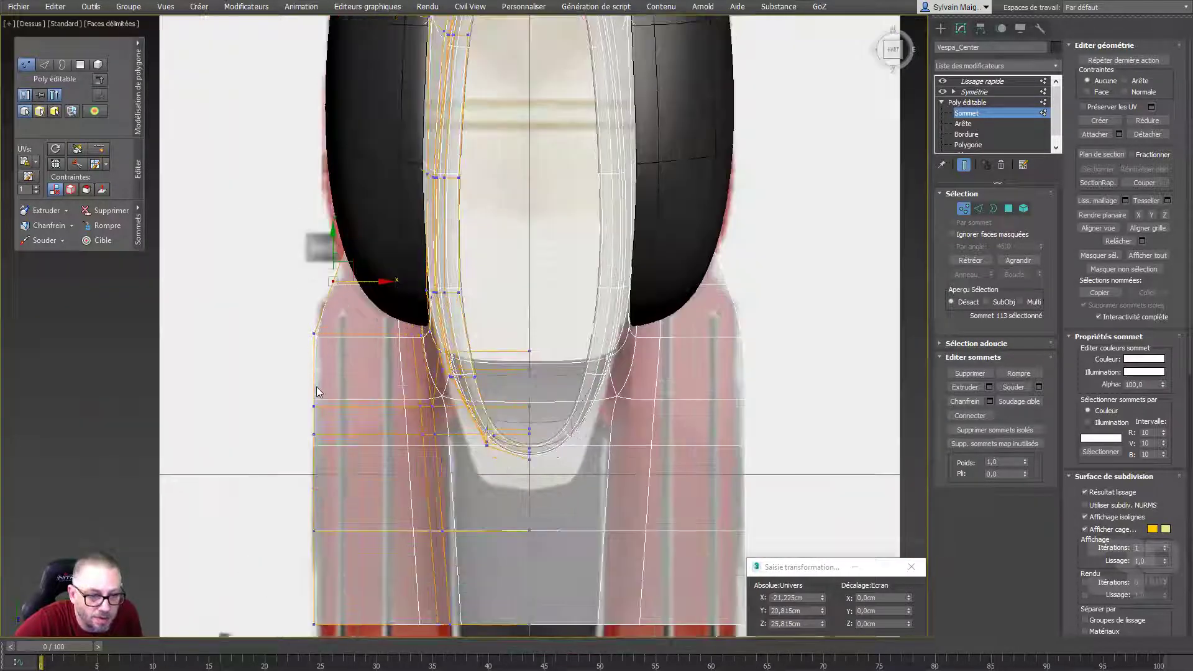
{"action": "left_click", "coordinate": [314, 406]}
{"action": "left_click_drag", "start_coordinate": [314, 380], "coordinate": [314, 322]}
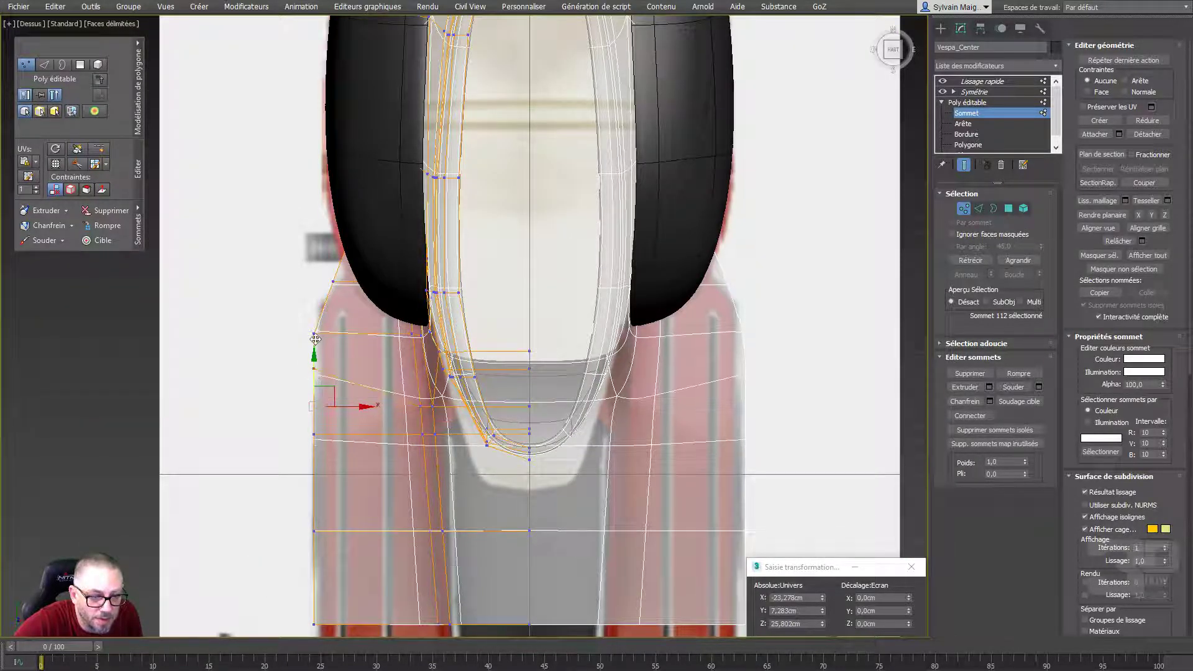
{"action": "left_click", "coordinate": [314, 297], "text": "ctrl"}
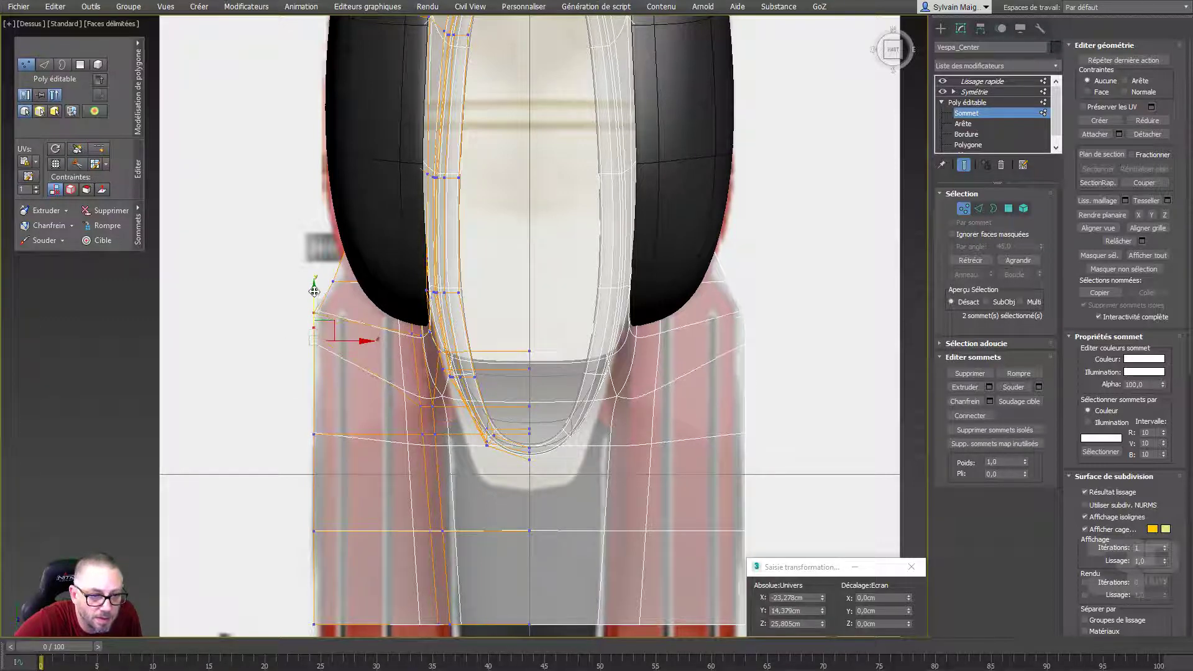
{"action": "left_click", "coordinate": [346, 246]}
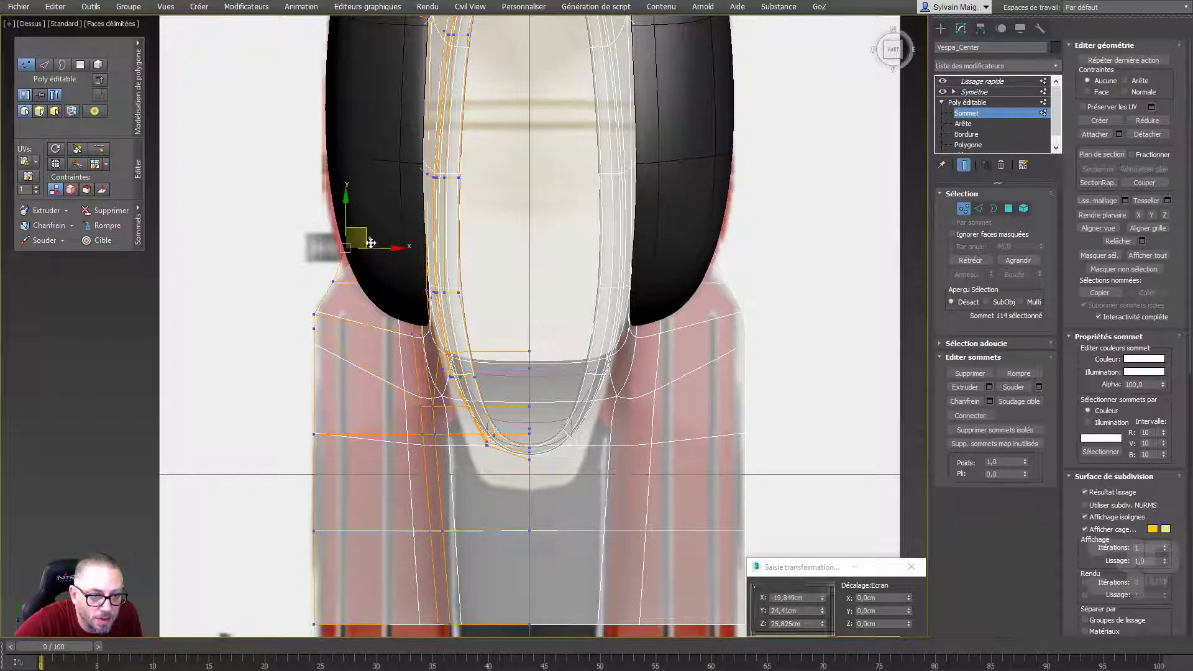
{"action": "left_click", "coordinate": [335, 280]}
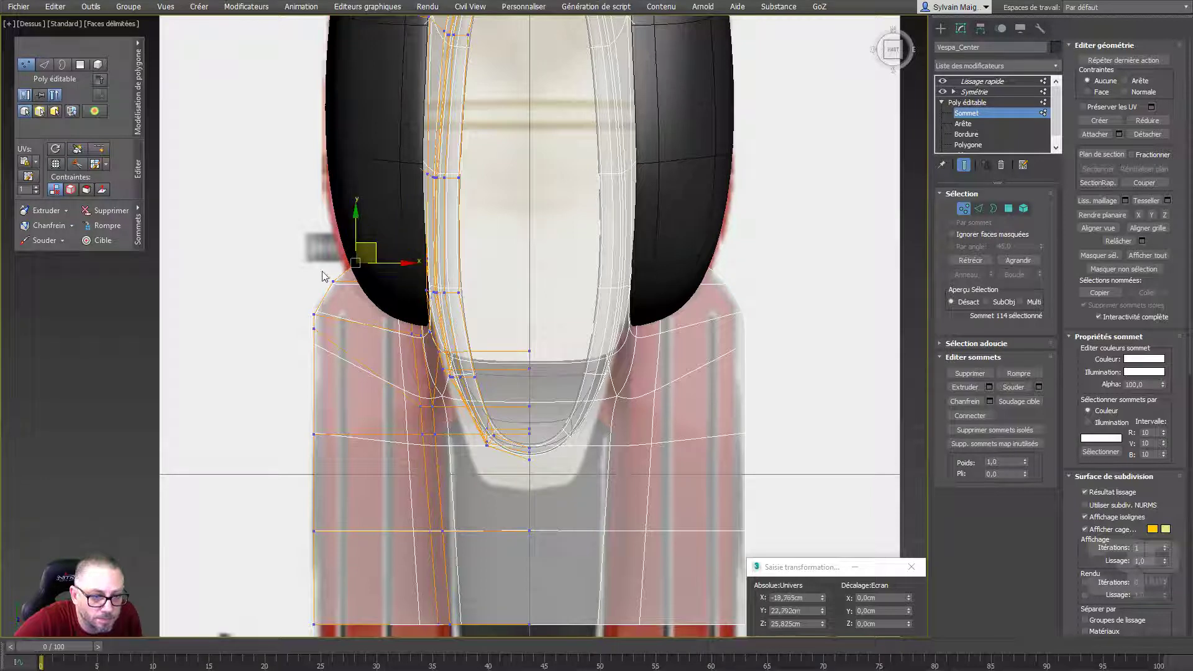
{"action": "left_click_drag", "start_coordinate": [358, 271], "coordinate": [360, 274]}
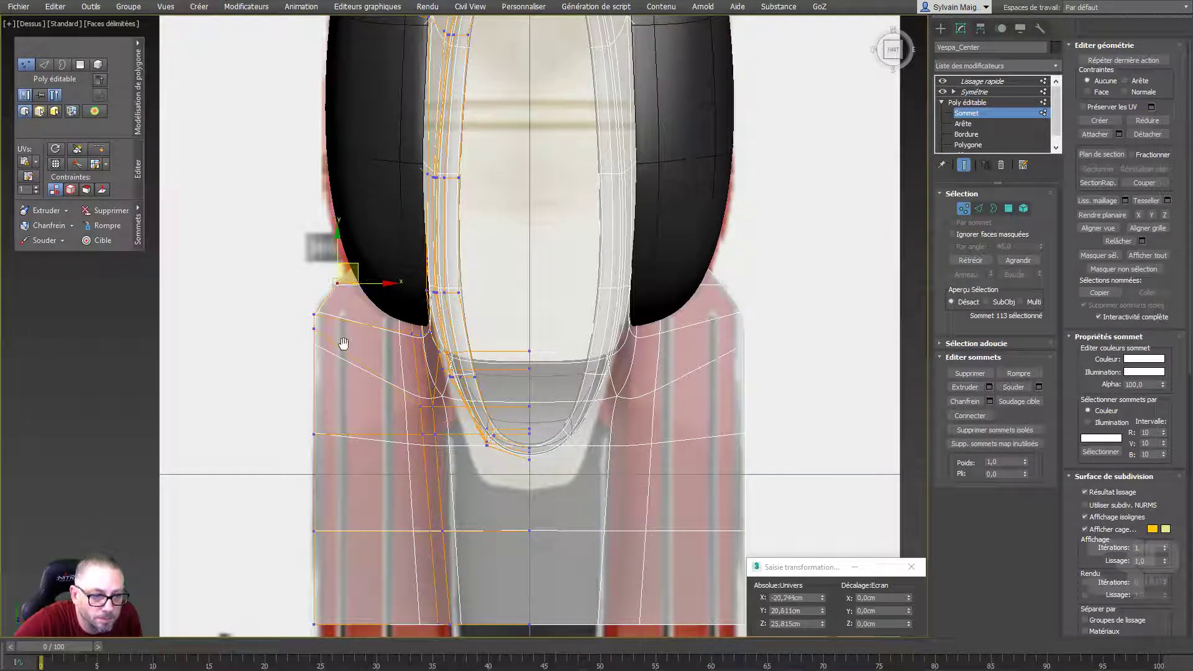
{"action": "scroll", "coordinate": [407, 148], "scroll_direction": "down", "scroll_amount": 2}
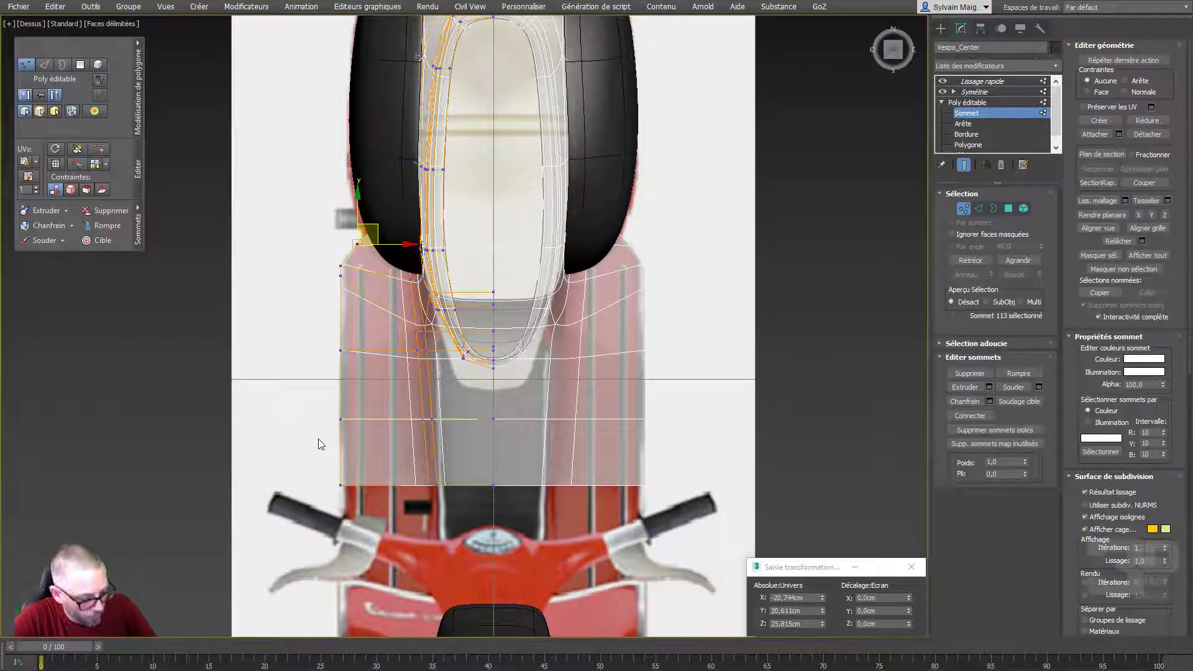
In Perspective, insert a new edge loop across the footboard patch
{"action": "key", "text": "p"}
{"action": "mouse_move", "coordinate": [328, 364]}
{"action": "middle_mouse_down", "text": "alt"}
{"action": "mouse_move", "coordinate": [356, 360]}
{"action": "mouse_move", "coordinate": [476, 244]}
{"action": "mouse_move", "coordinate": [488, 214]}
{"action": "mouse_move", "coordinate": [480, 200]}
{"action": "mouse_move", "coordinate": [496, 205]}
{"action": "mouse_move", "coordinate": [445, 307]}
{"action": "middle_mouse_up", "text": "alt"}
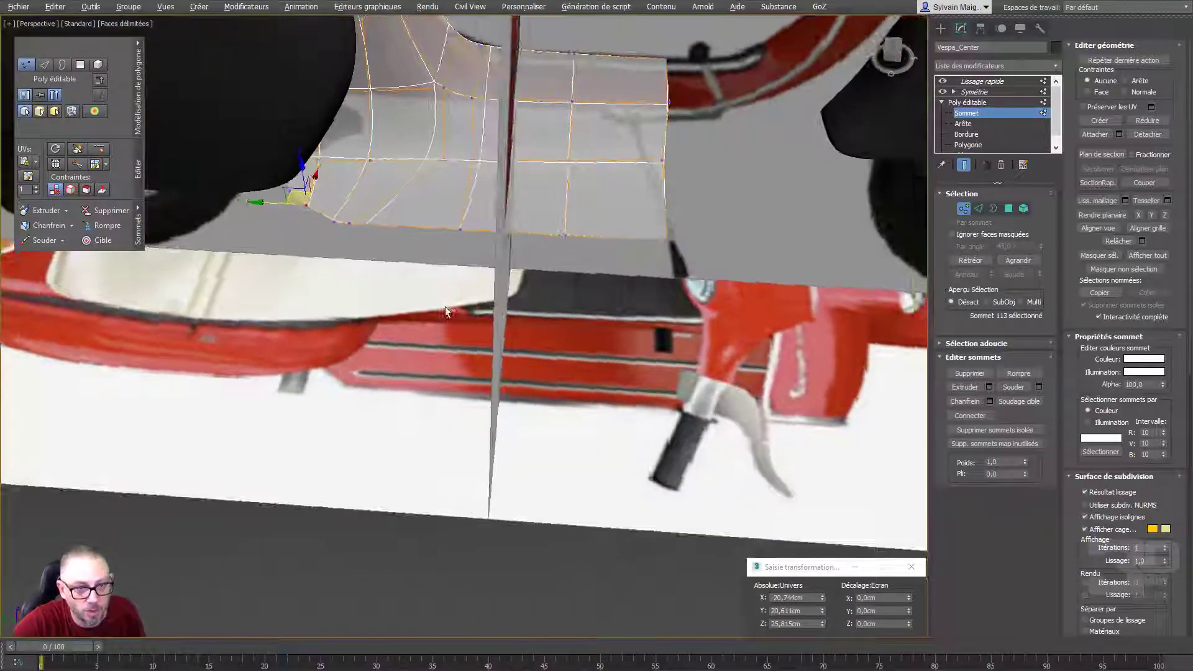
{"action": "left_click", "coordinate": [99, 148]}
{"action": "double_click", "coordinate": [443, 160]}
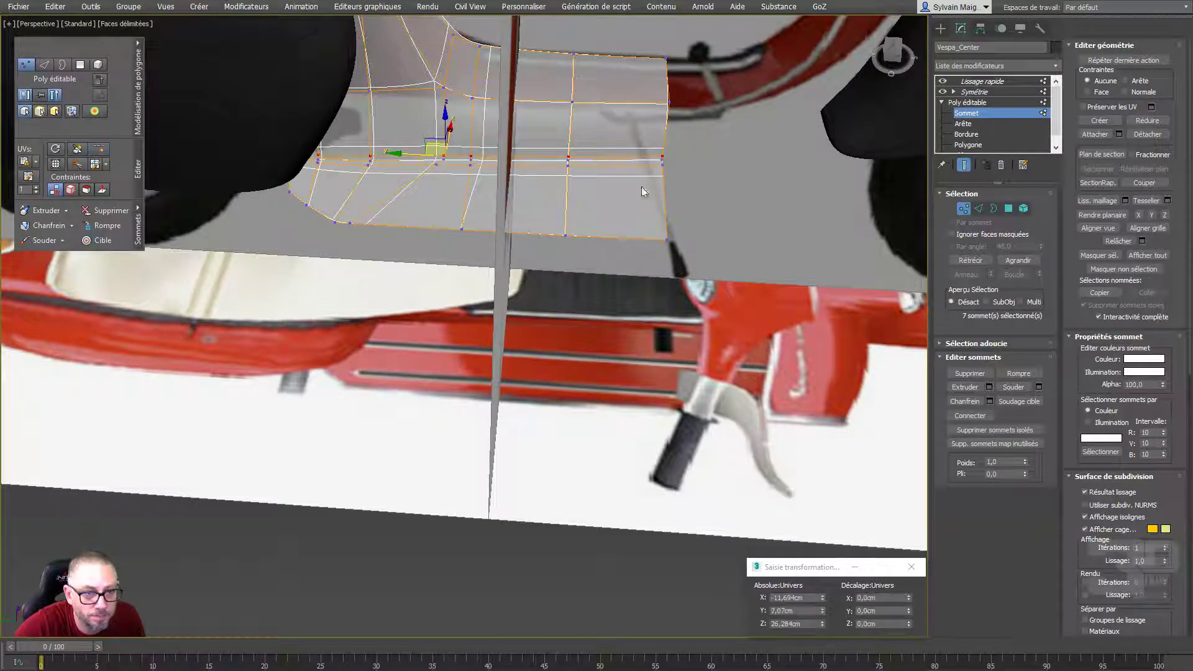
{"action": "left_click", "coordinate": [722, 204]}
{"action": "middle_click_drag", "start_coordinate": [637, 169], "coordinate": [626, 168], "text": "alt"}
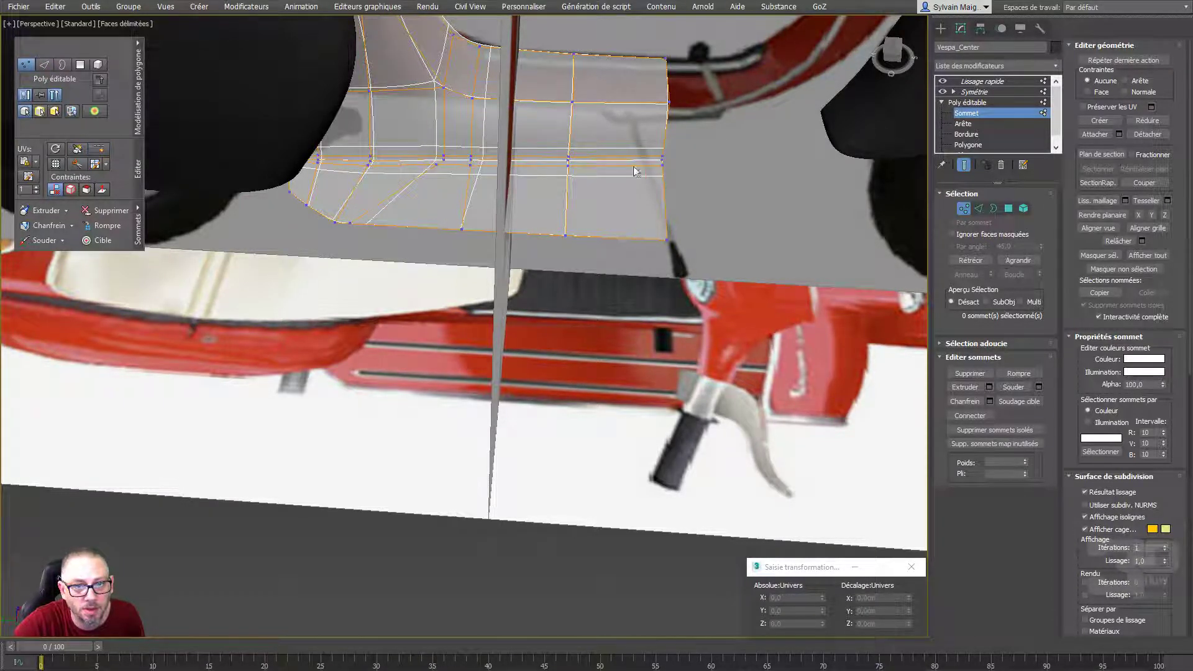
{"action": "scroll", "coordinate": [610, 218], "scroll_direction": "up", "scroll_amount": 3}
{"action": "middle_click_drag", "start_coordinate": [587, 217], "coordinate": [584, 214]}
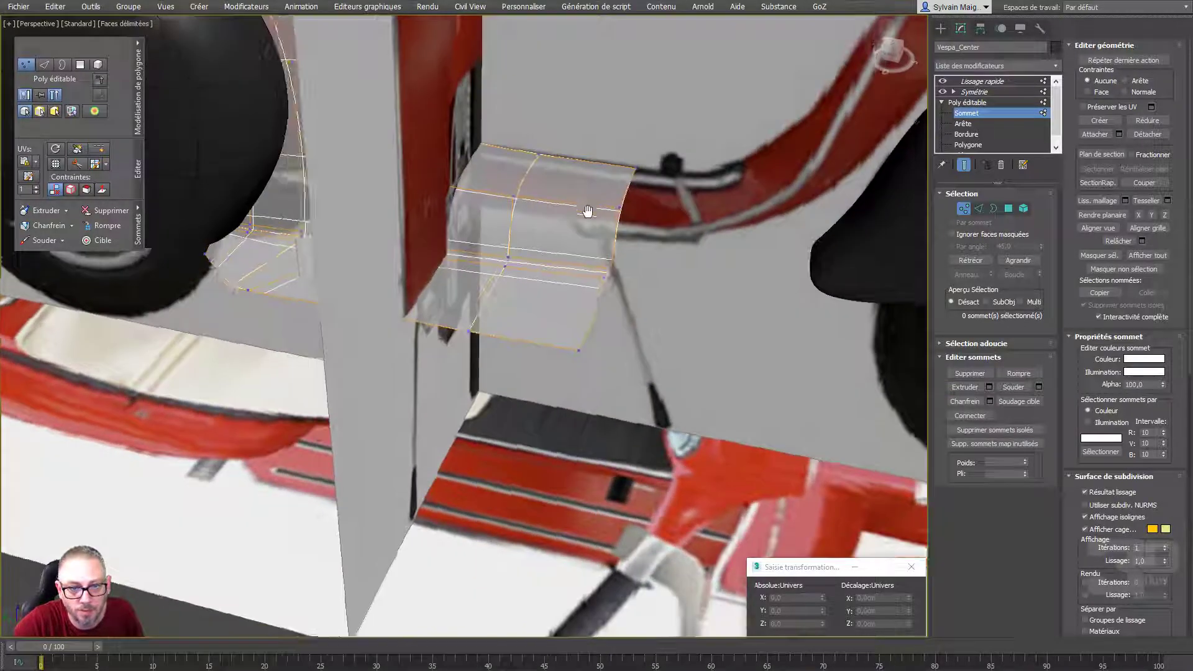
{"action": "middle_click_drag", "start_coordinate": [482, 208], "coordinate": [435, 205], "text": "alt"}
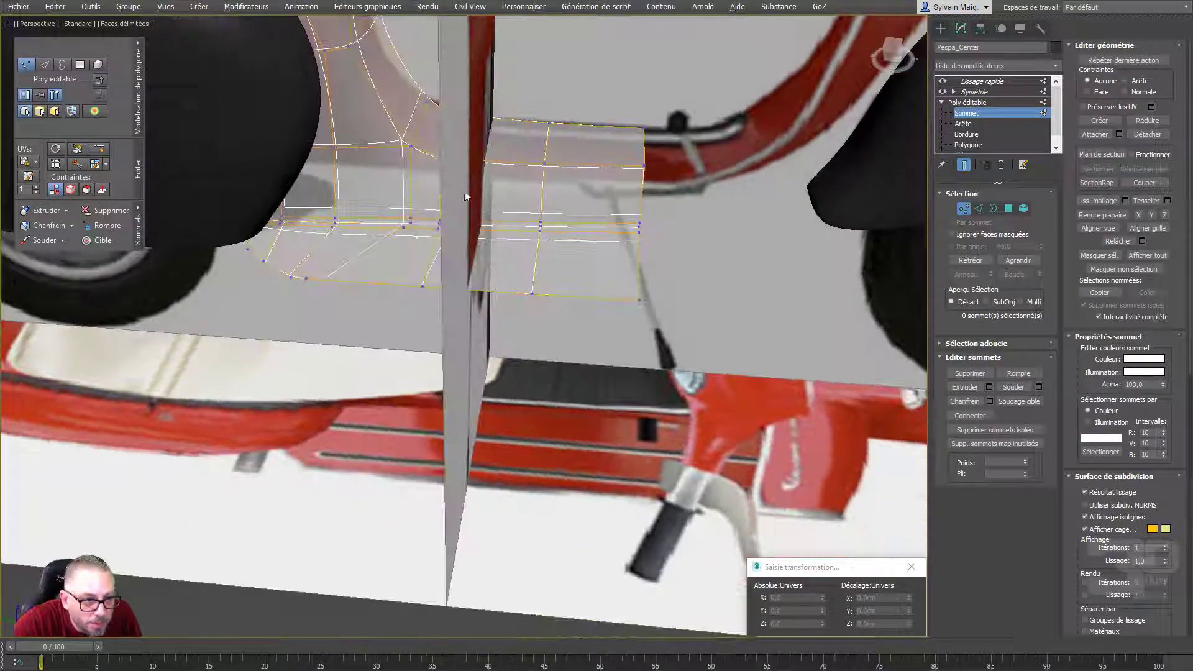
{"action": "left_click", "coordinate": [98, 149]}
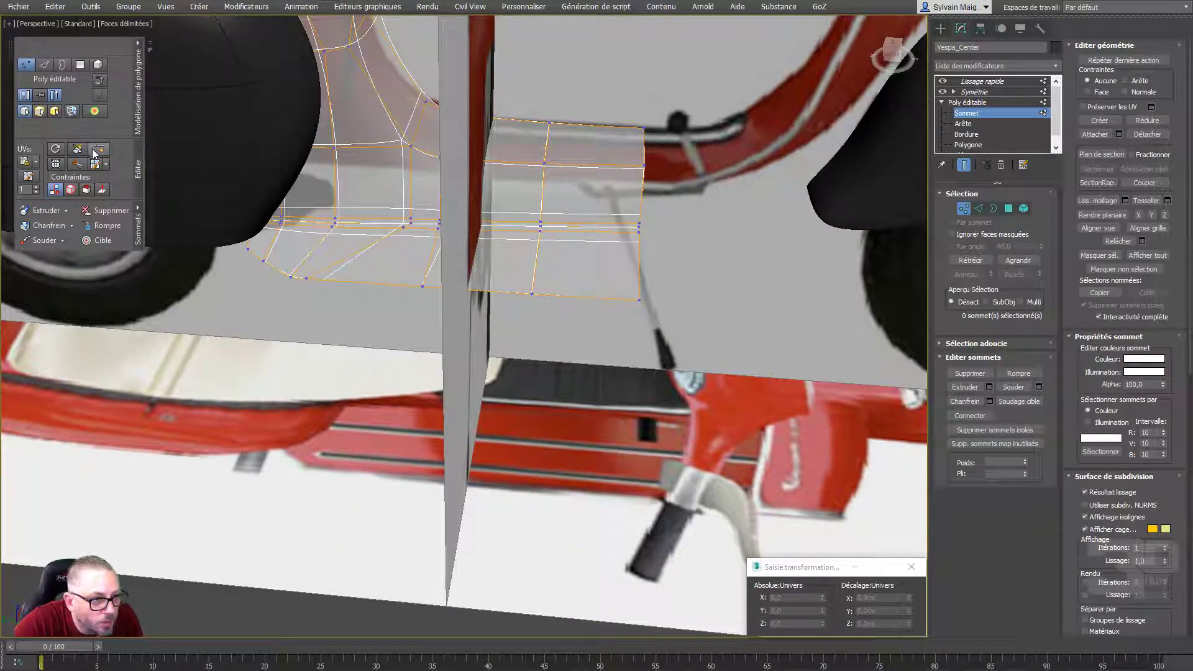
{"action": "left_click", "coordinate": [407, 161]}
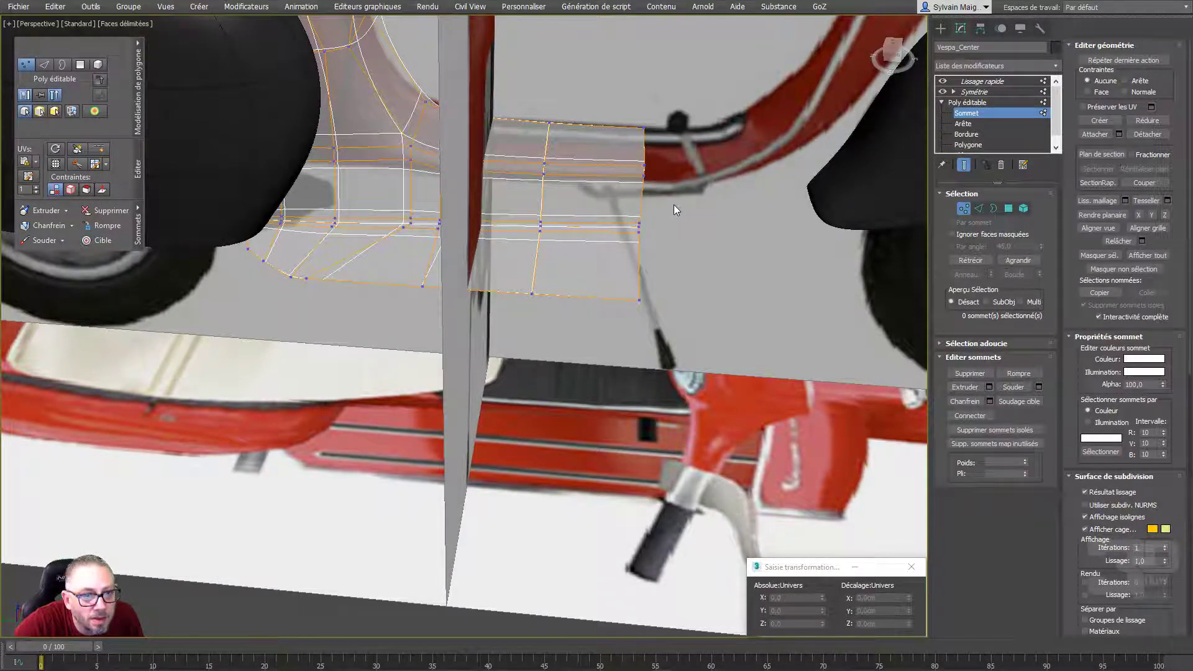
Select the vertices where the footboard meets the leg shield and lower them slightly on Z
{"action": "scroll", "coordinate": [650, 202], "scroll_direction": "down", "scroll_amount": 3}
{"action": "mouse_move", "coordinate": [650, 203]}
{"action": "middle_mouse_down"}
{"action": "mouse_move", "coordinate": [579, 260]}
{"action": "mouse_move", "coordinate": [481, 235]}
{"action": "middle_mouse_up"}
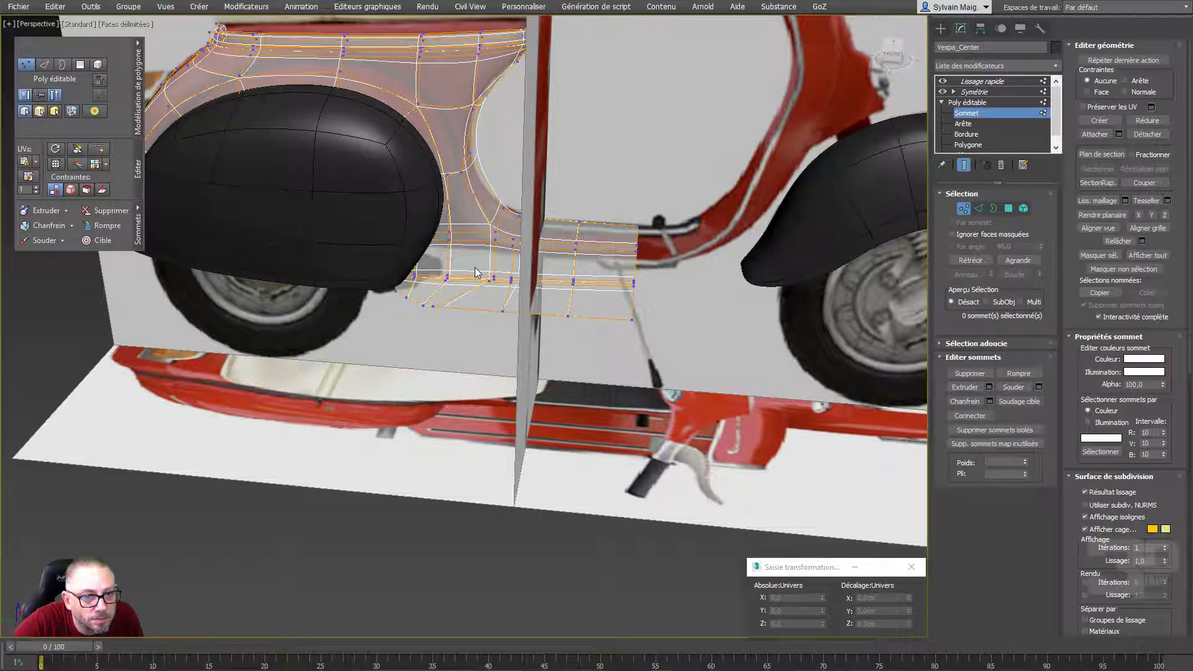
{"action": "mouse_move", "coordinate": [475, 272]}
{"action": "middle_mouse_down", "text": "alt"}
{"action": "mouse_move", "coordinate": [454, 250]}
{"action": "mouse_move", "coordinate": [461, 235]}
{"action": "mouse_move", "coordinate": [479, 258]}
{"action": "mouse_move", "coordinate": [500, 240]}
{"action": "mouse_move", "coordinate": [517, 236]}
{"action": "mouse_move", "coordinate": [520, 249]}
{"action": "middle_mouse_up", "text": "alt"}
{"action": "scroll", "coordinate": [500, 239], "scroll_direction": "up", "scroll_amount": 3}
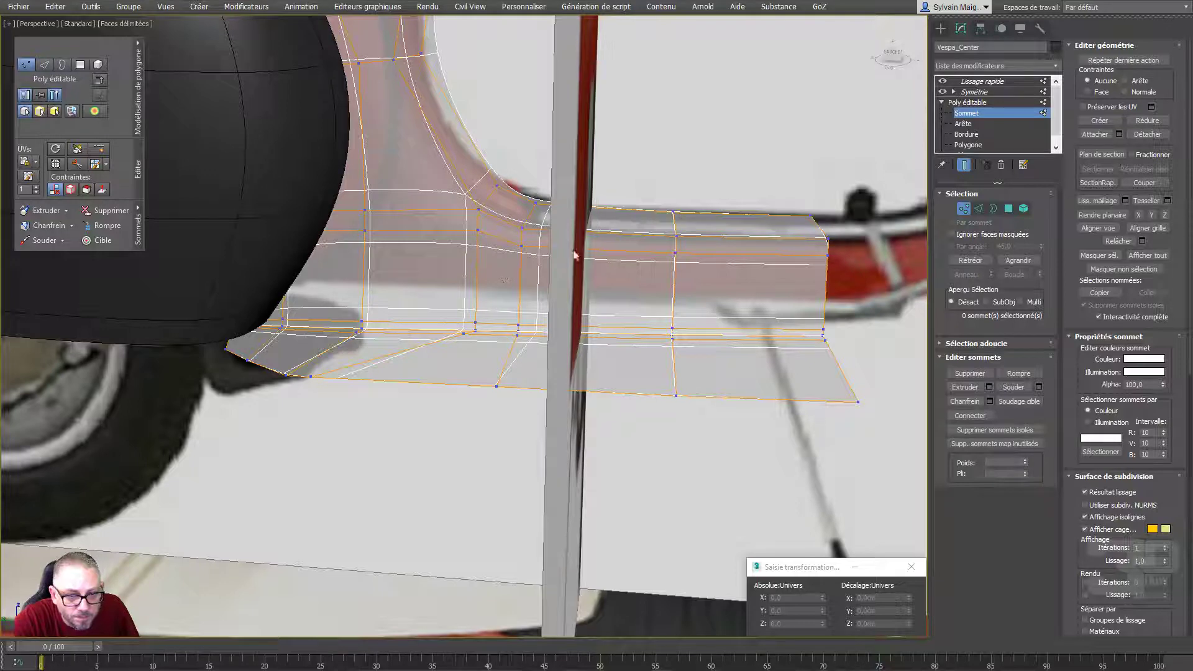
{"action": "mouse_move", "coordinate": [488, 157]}
{"action": "left_mouse_down"}
{"action": "mouse_move", "coordinate": [438, 221]}
{"action": "mouse_move", "coordinate": [479, 198]}
{"action": "left_mouse_up"}
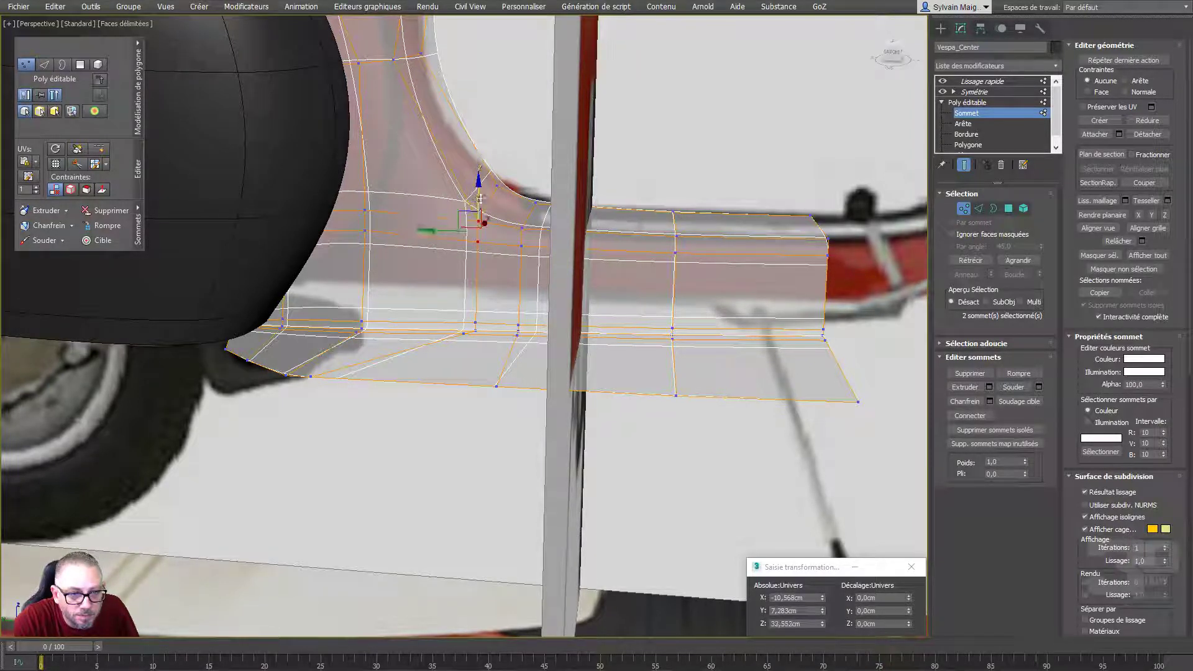
{"action": "scroll", "coordinate": [390, 212], "scroll_direction": "down", "scroll_amount": 3}
{"action": "scroll", "coordinate": [392, 205], "scroll_direction": "up", "scroll_amount": 1}
{"action": "scroll", "coordinate": [394, 201], "scroll_direction": "up", "scroll_amount": 1}
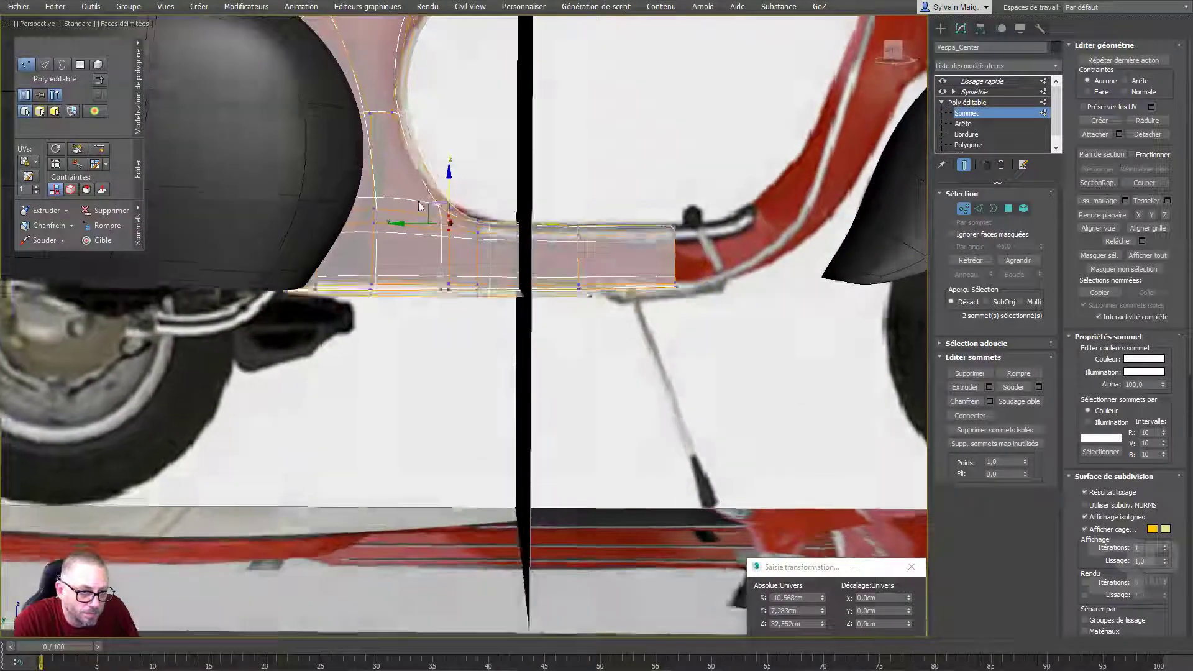
{"action": "left_click_drag", "start_coordinate": [188, 252], "coordinate": [192, 235]}
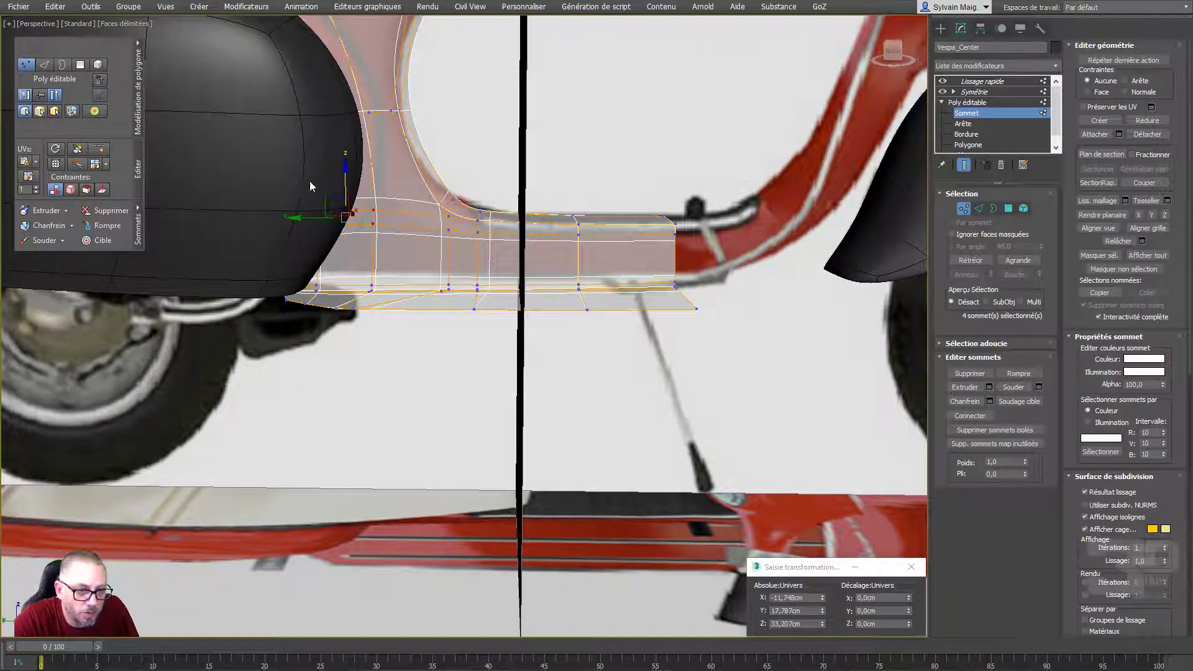
{"action": "left_click_drag", "start_coordinate": [344, 192], "coordinate": [342, 194]}
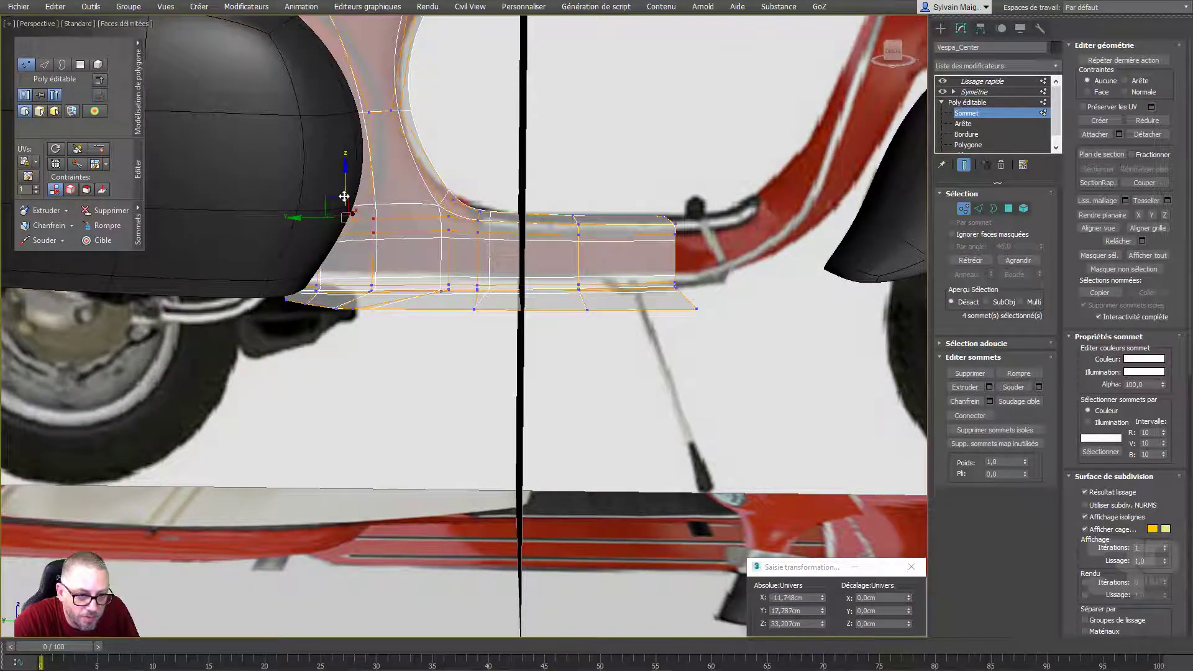
{"action": "left_click_drag", "start_coordinate": [339, 247], "coordinate": [208, 195]}
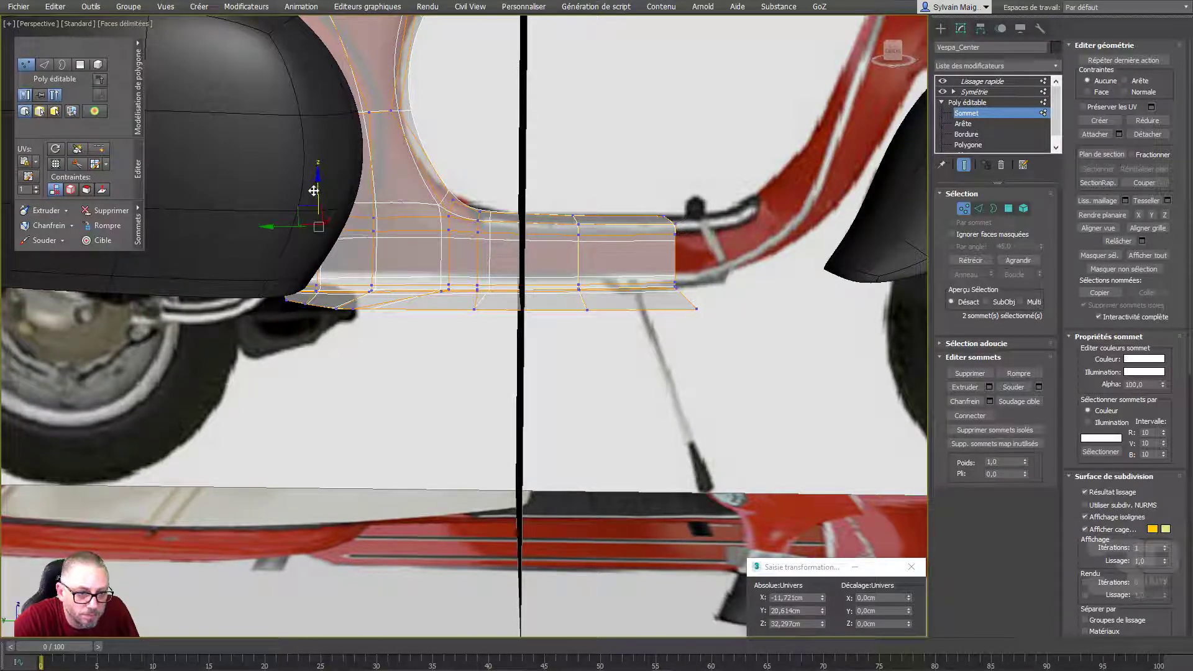
{"action": "middle_click_drag", "start_coordinate": [314, 192], "coordinate": [446, 336], "text": "alt"}
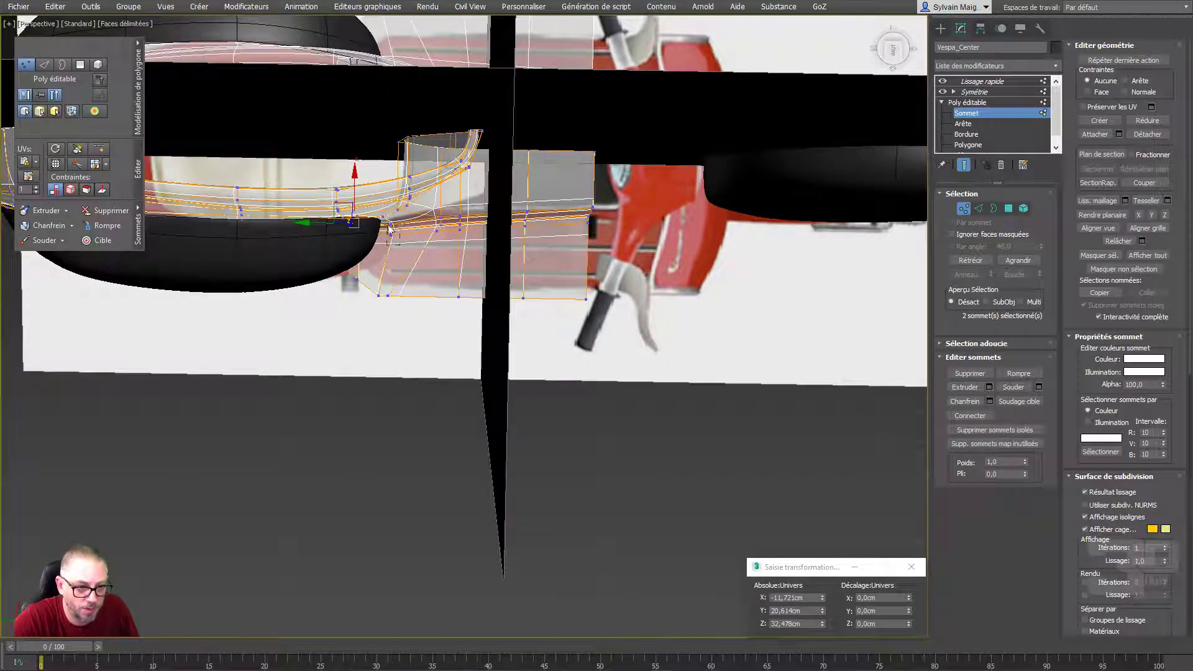
Select the open border edge at the leg shield's front edge in Edge mode
{"action": "left_click", "coordinate": [385, 222]}
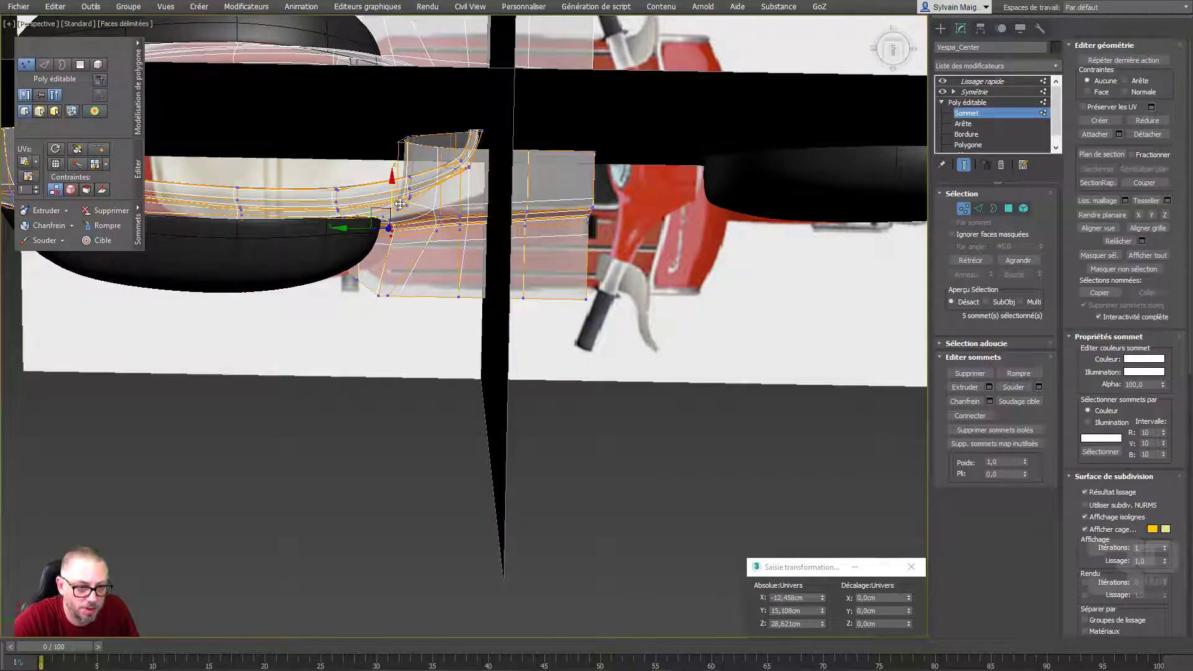
{"action": "mouse_move", "coordinate": [397, 201]}
{"action": "middle_mouse_down", "text": "alt"}
{"action": "mouse_move", "coordinate": [408, 151]}
{"action": "mouse_move", "coordinate": [415, 182]}
{"action": "middle_mouse_up", "text": "alt"}
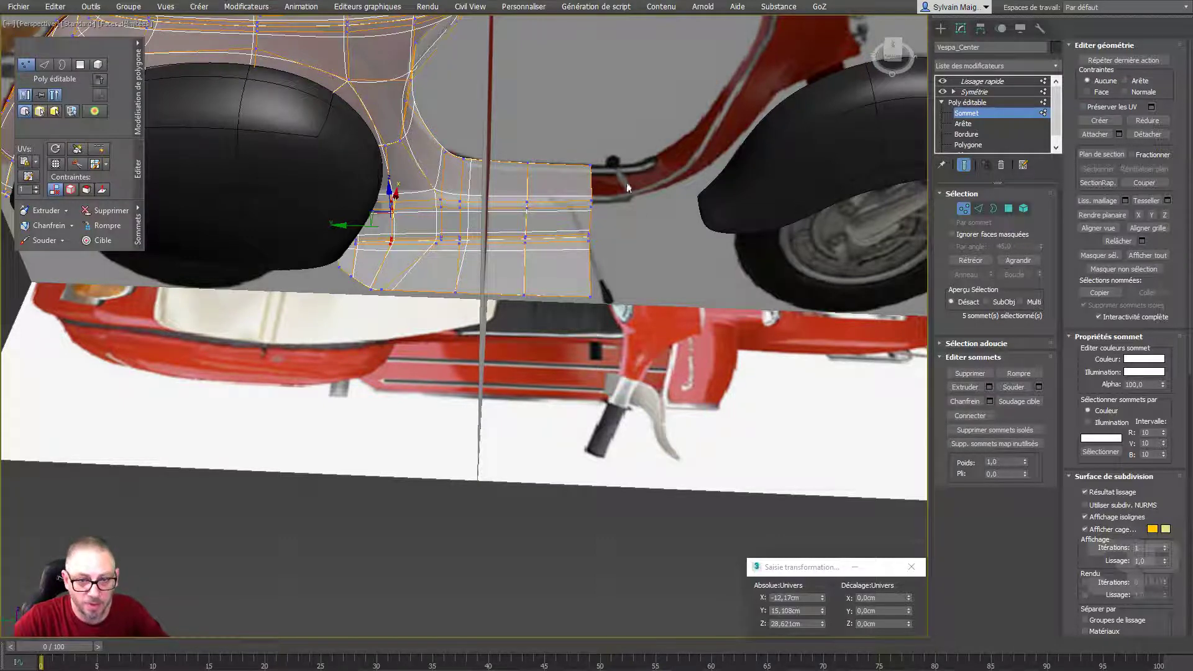
{"action": "key", "text": "2"}
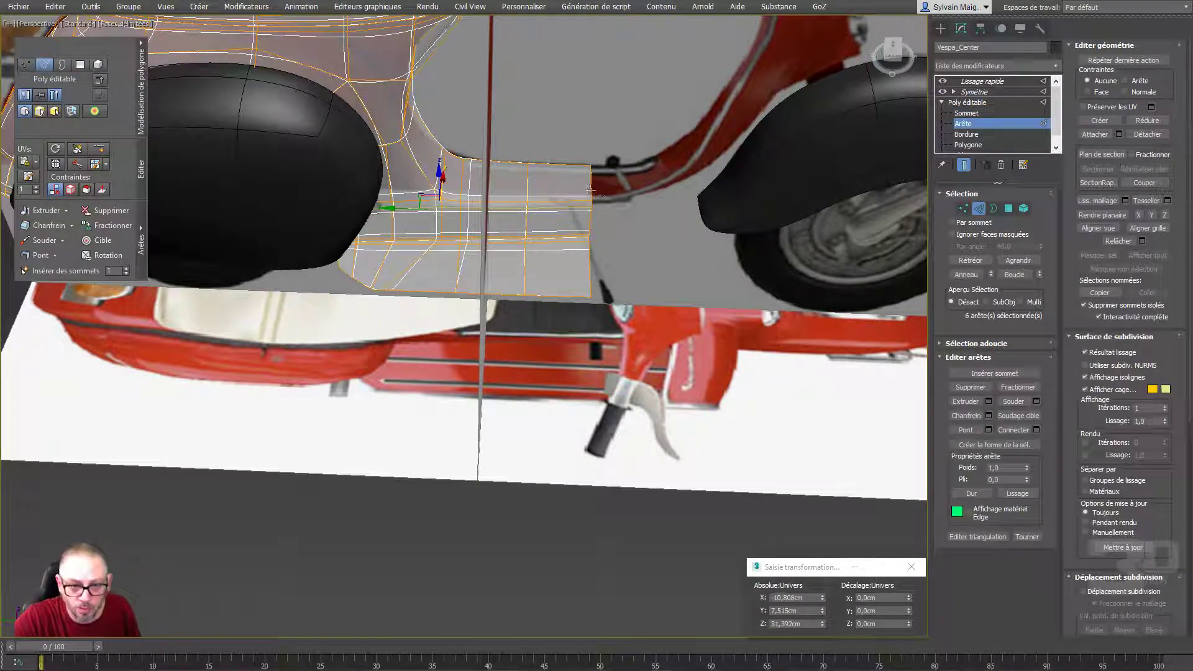
{"action": "left_click", "coordinate": [590, 183]}
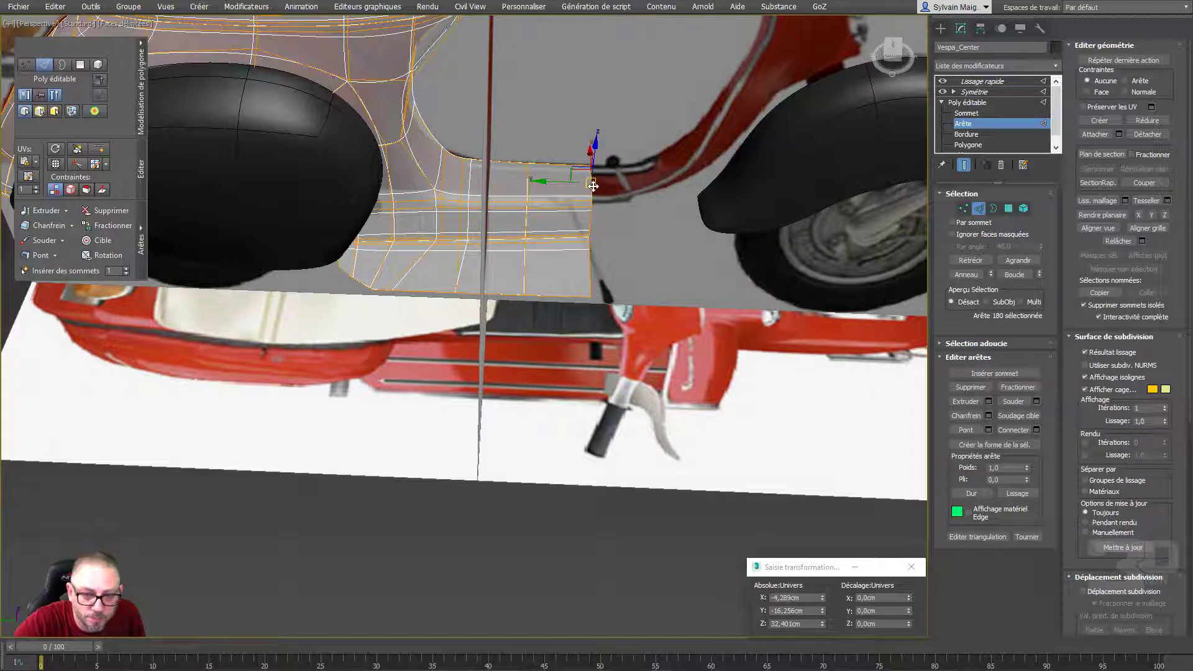
{"action": "scroll", "coordinate": [593, 185], "scroll_direction": "up", "scroll_amount": 1}
{"action": "scroll", "coordinate": [592, 177], "scroll_direction": "up", "scroll_amount": 3}
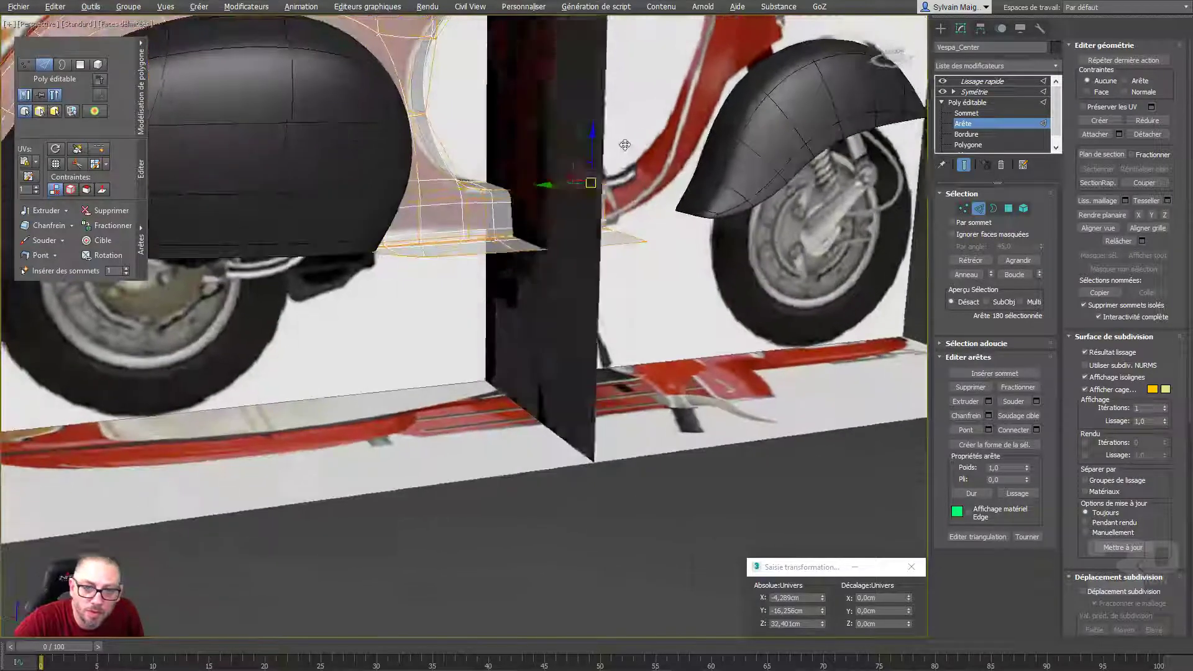
{"action": "scroll", "coordinate": [591, 167], "scroll_direction": "up", "scroll_amount": 1}
{"action": "scroll", "coordinate": [590, 160], "scroll_direction": "up", "scroll_amount": 2}
{"action": "key", "text": "shift+z"}
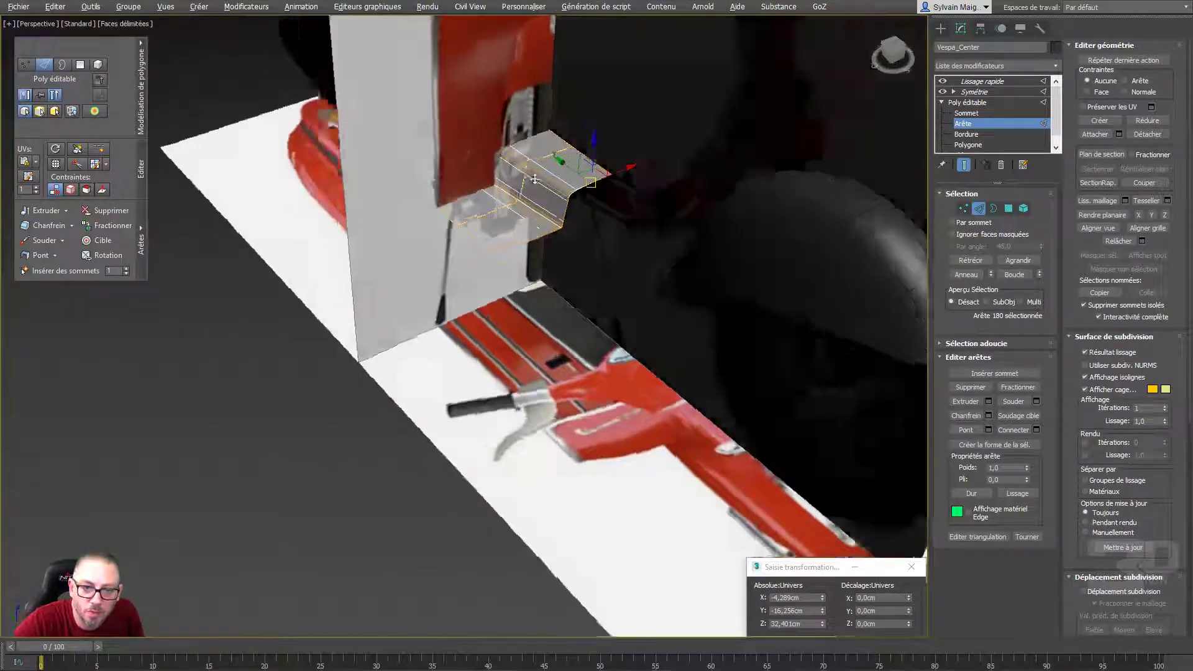
{"action": "key", "text": "shift+y"}
{"action": "key", "text": "shift+z"}
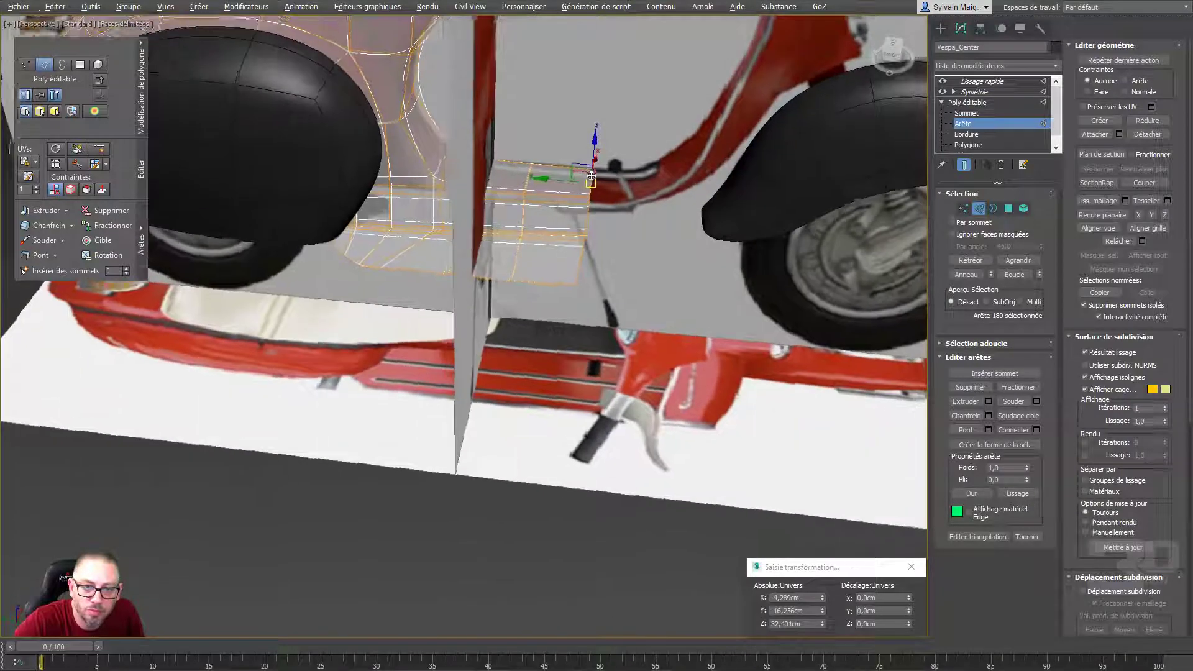
{"action": "key", "text": "shift+y"}
Shift-drag the border edge in Left view to extrude a strip up toward the red column
{"action": "left_click_drag", "start_coordinate": [551, 180], "coordinate": [595, 181], "text": "shift"}
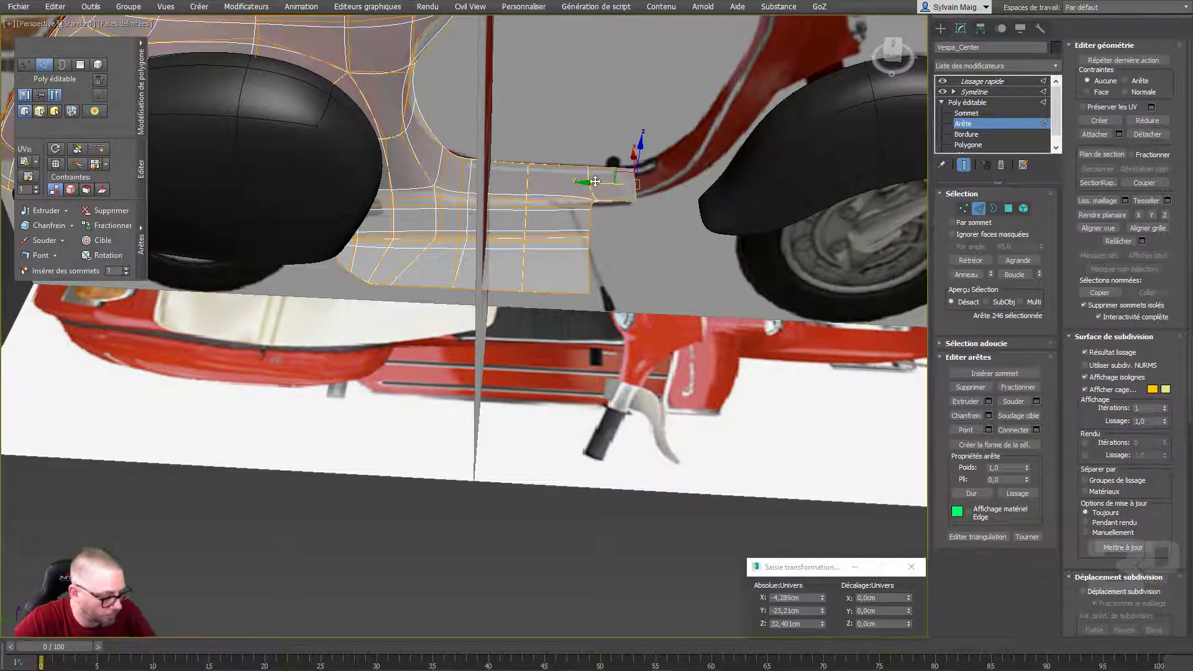
{"action": "key", "text": "l"}
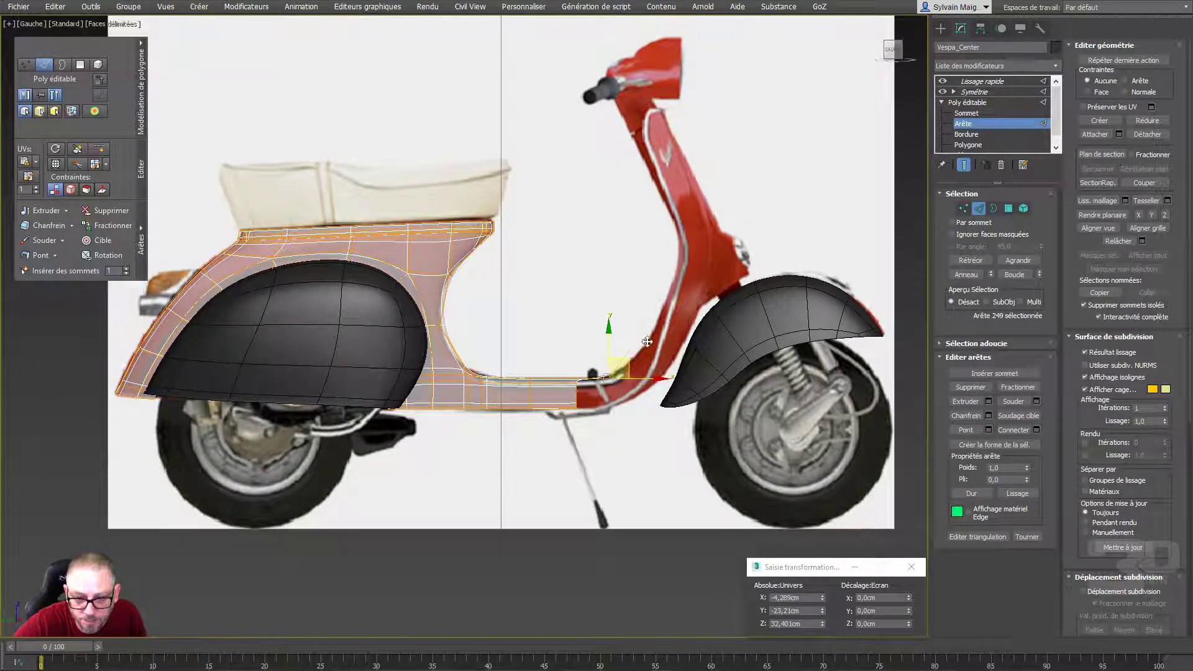
{"action": "left_click_drag", "start_coordinate": [666, 330], "coordinate": [667, 330]}
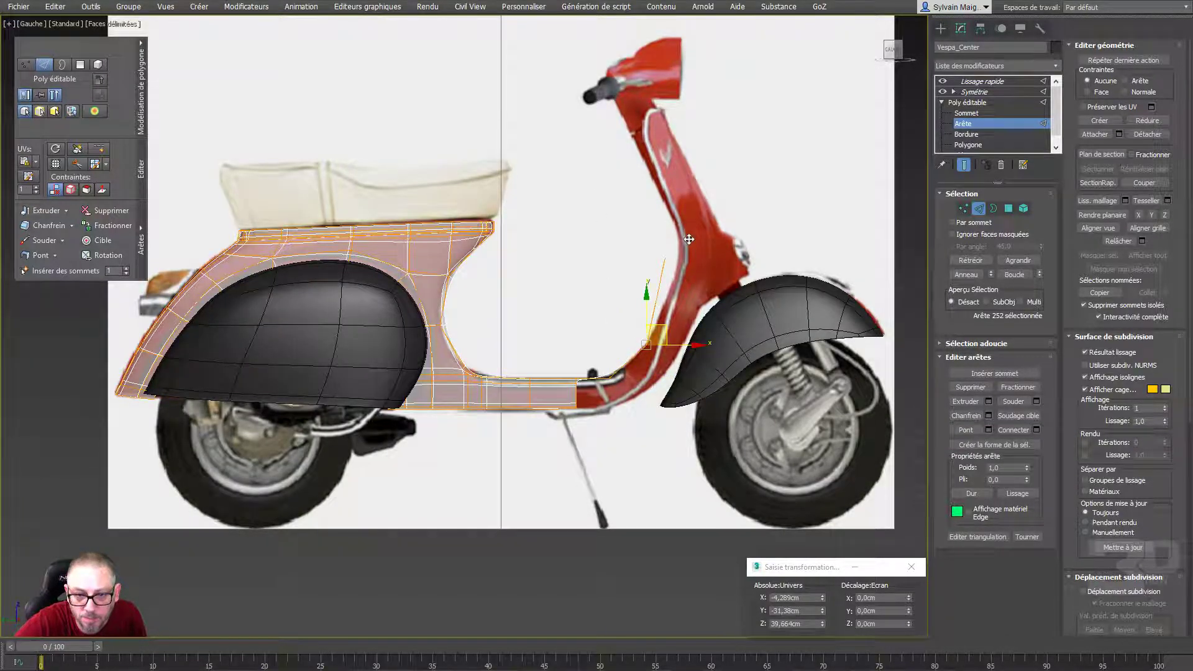
{"action": "left_click_drag", "start_coordinate": [689, 239], "coordinate": [699, 254]}
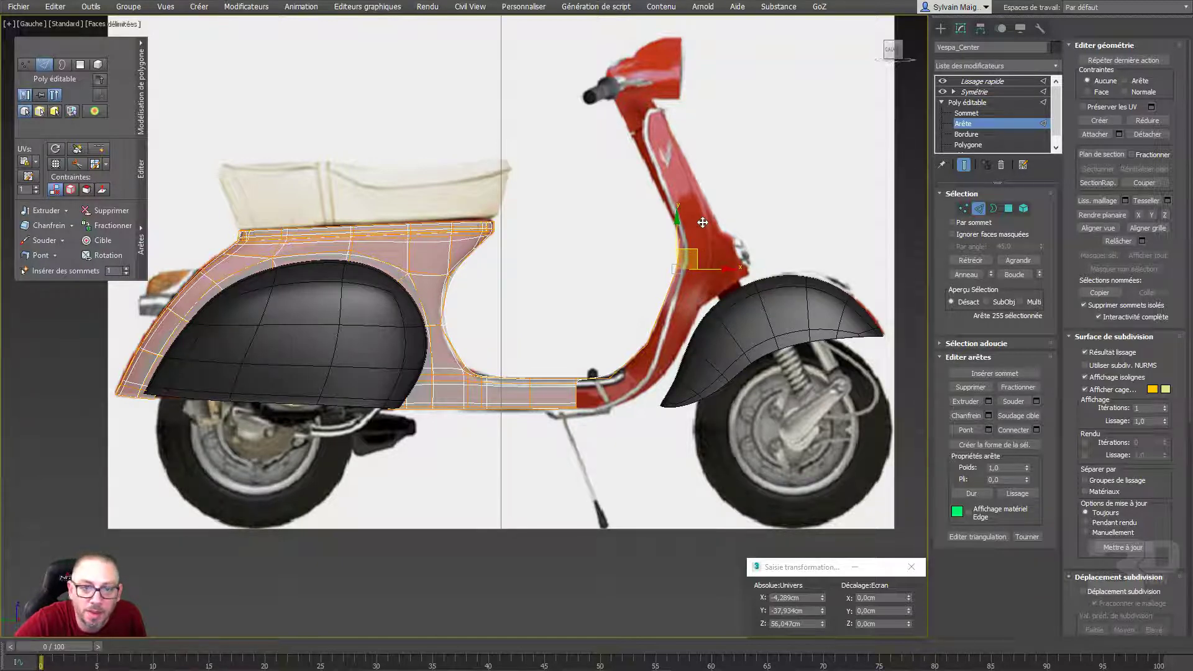
{"action": "left_click_drag", "start_coordinate": [702, 222], "coordinate": [715, 198]}
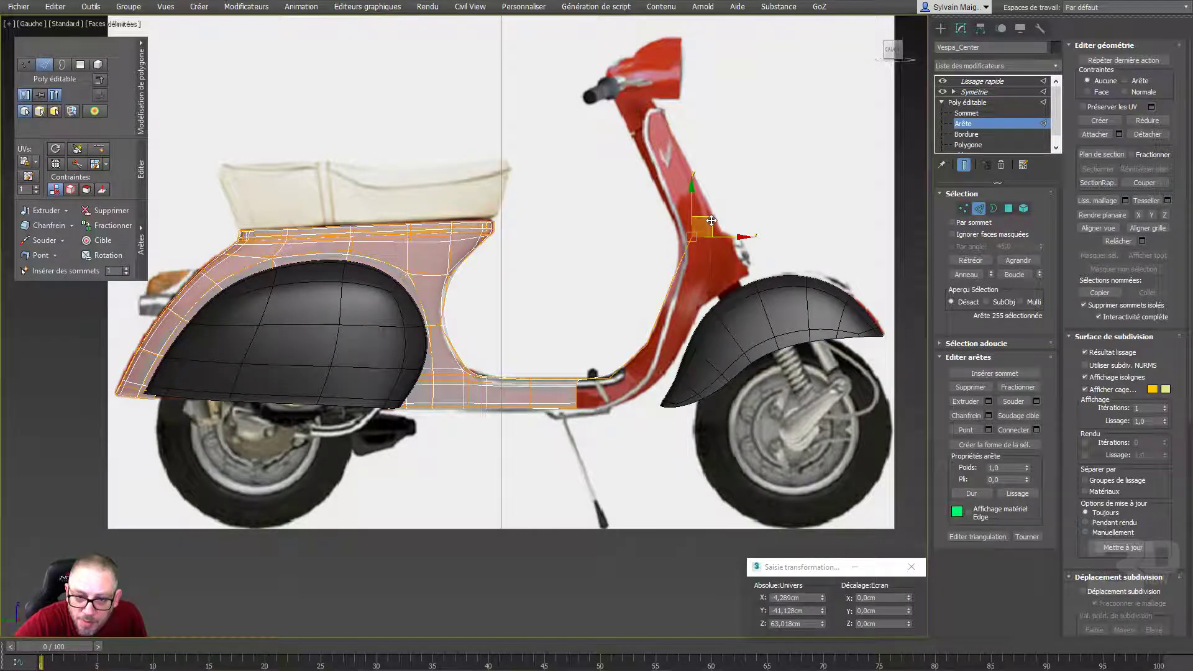
Extrude another section up to the column top near the handlebar, then select the edge loop
{"action": "right_click", "coordinate": [686, 215]}
{"action": "left_click", "coordinate": [643, 251]}
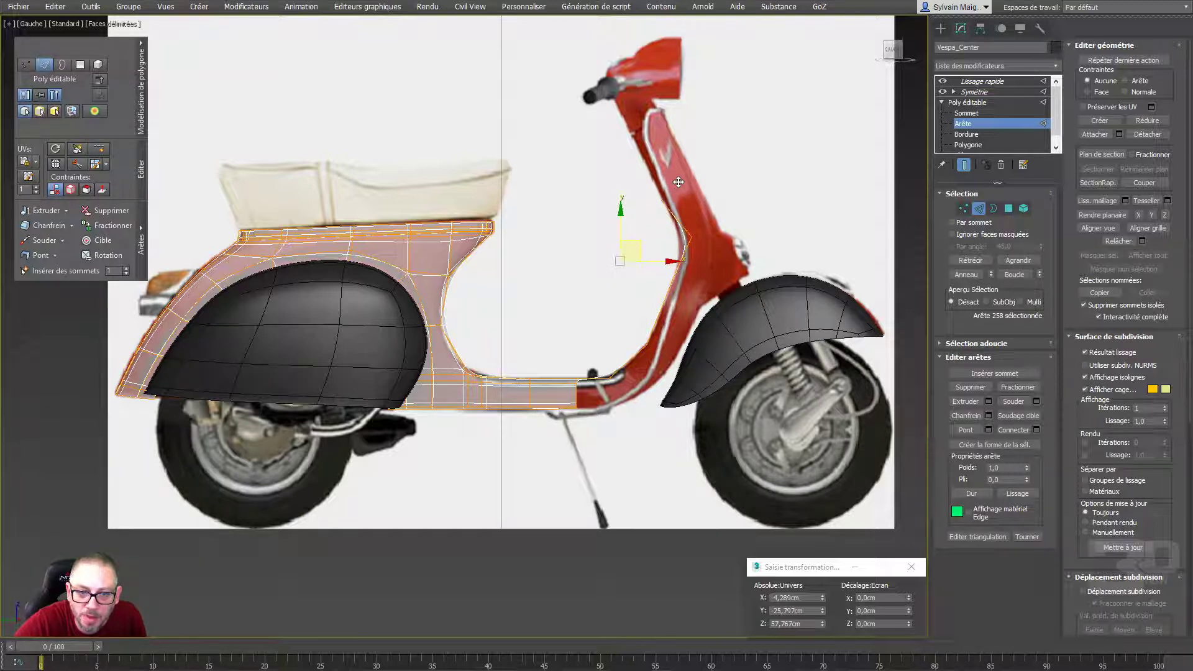
{"action": "left_click_drag", "start_coordinate": [628, 251], "coordinate": [640, 128]}
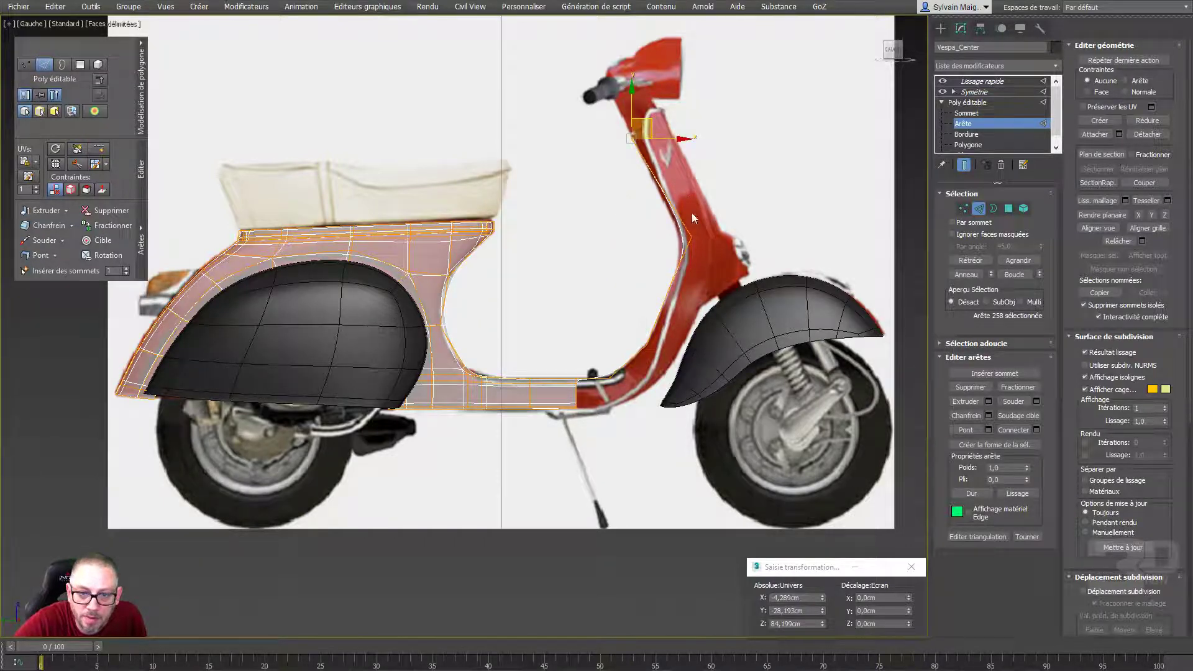
{"action": "double_click", "coordinate": [684, 241]}
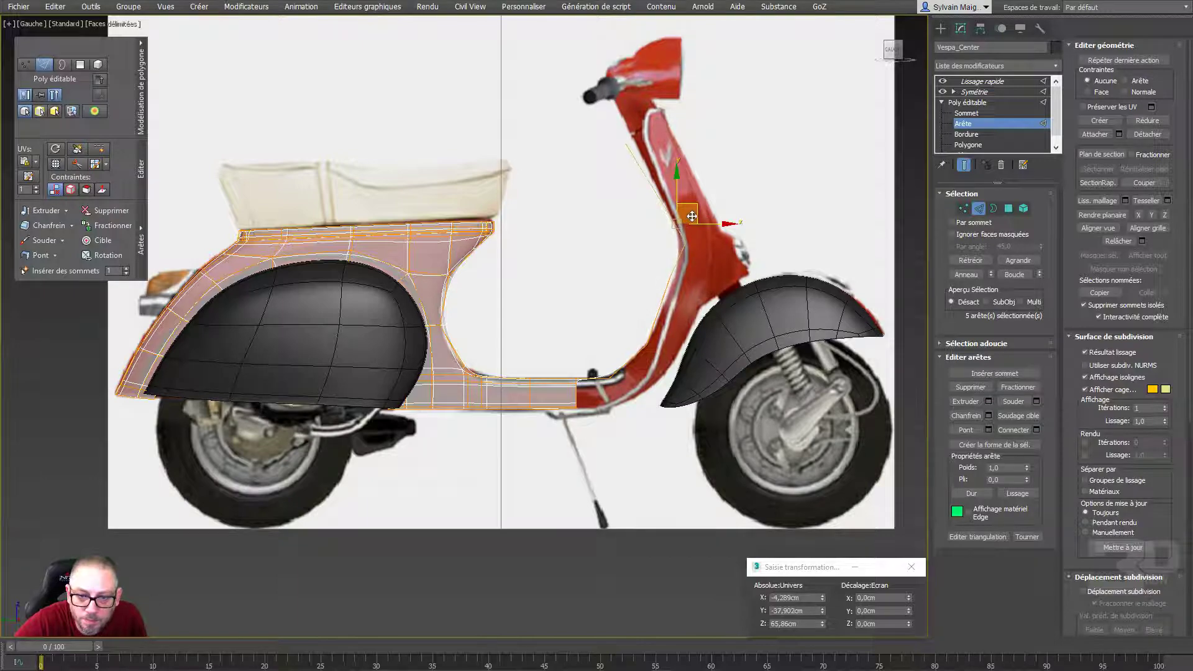
In Vertex mode, pull the two column-bend vertices onto the column outline in side view
{"action": "left_click", "coordinate": [965, 208]}
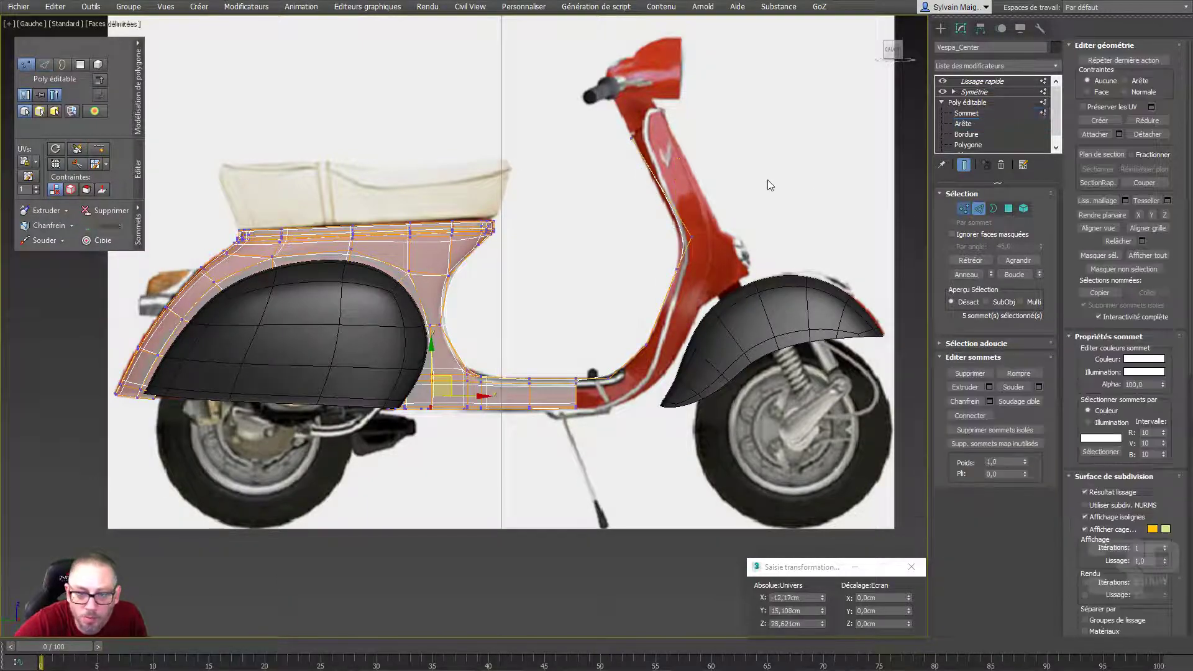
{"action": "key", "text": "p"}
{"action": "mouse_move", "coordinate": [650, 217]}
{"action": "middle_mouse_down", "text": "alt"}
{"action": "mouse_move", "coordinate": [684, 218]}
{"action": "mouse_move", "coordinate": [642, 223]}
{"action": "middle_mouse_up", "text": "alt"}
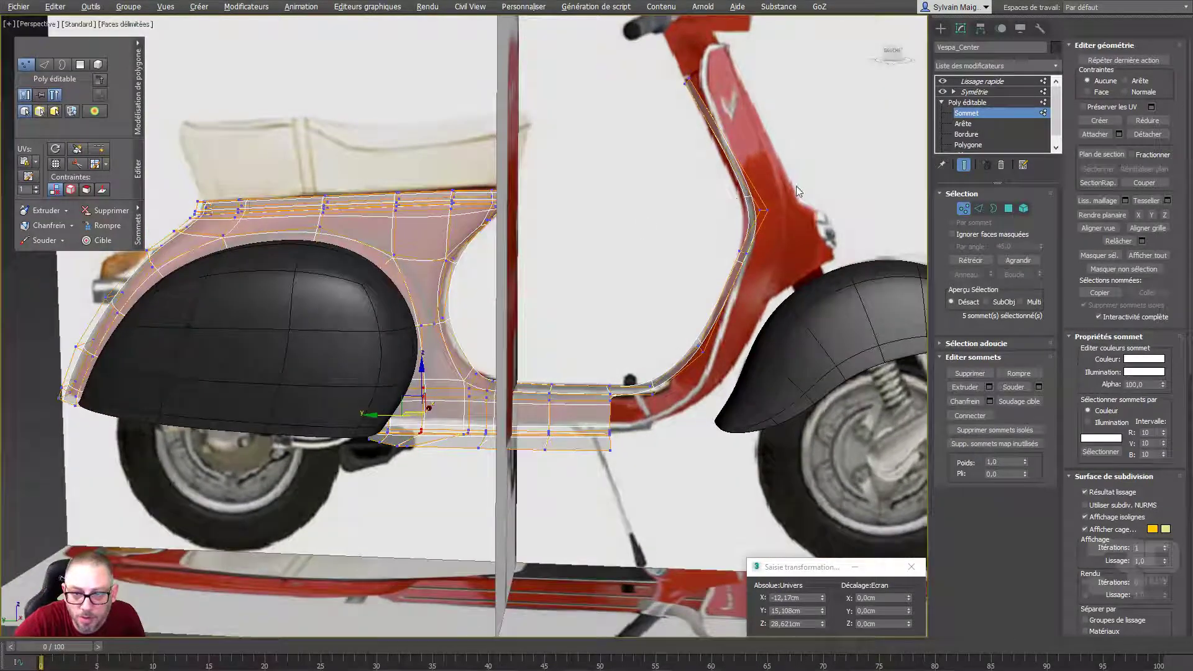
{"action": "left_click_drag", "start_coordinate": [799, 186], "coordinate": [734, 225]}
{"action": "key", "text": "m"}
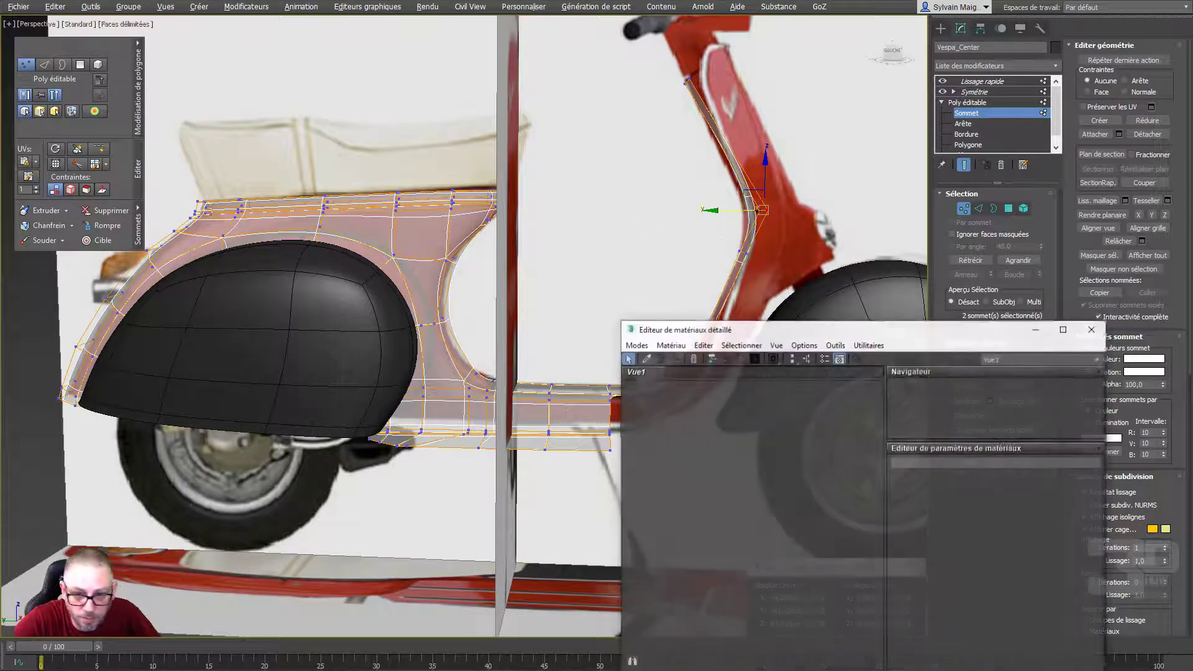
{"action": "left_click", "coordinate": [1092, 329]}
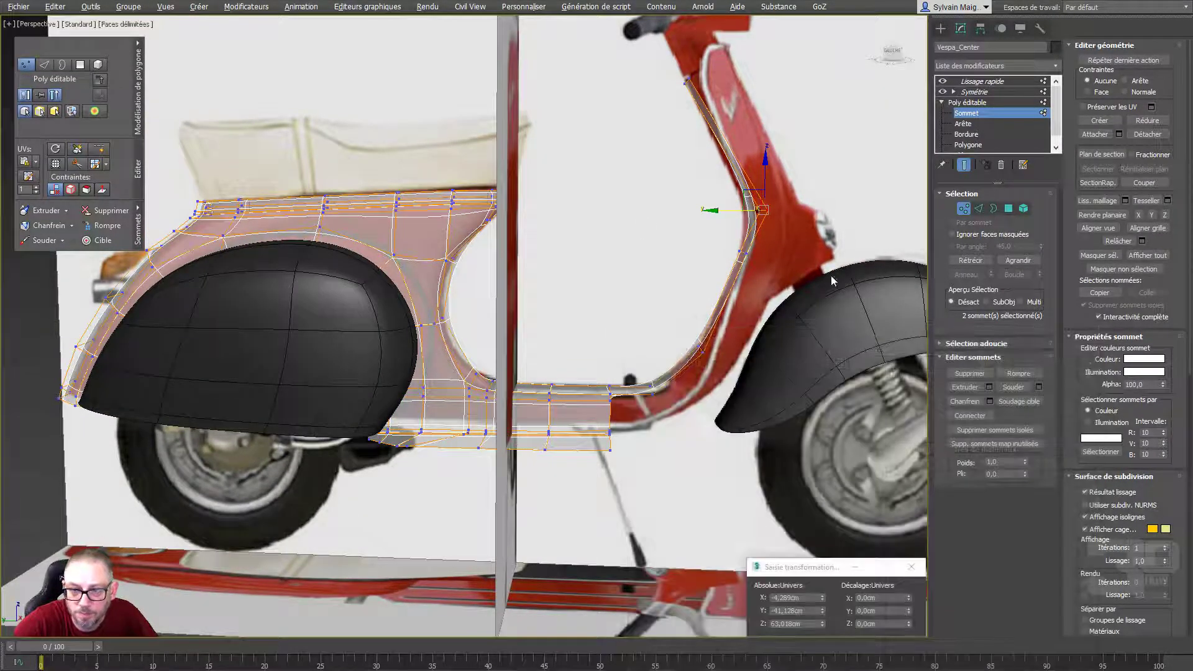
{"action": "key", "text": "l"}
{"action": "scroll", "coordinate": [696, 233], "scroll_direction": "up", "scroll_amount": 5}
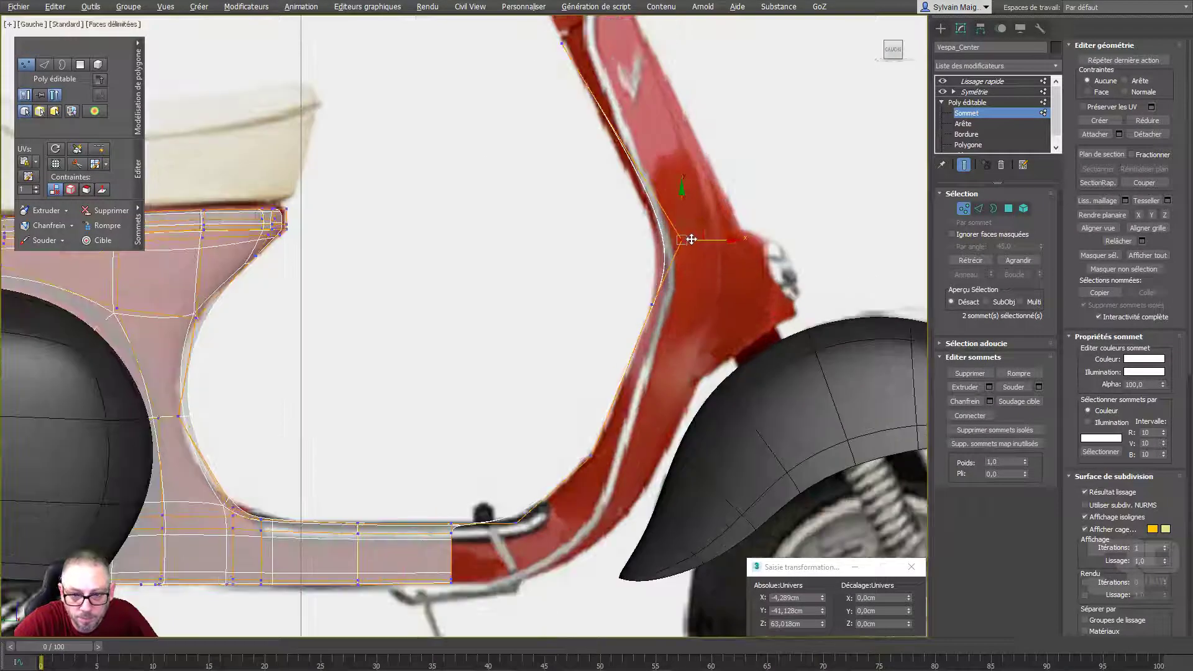
{"action": "left_click_drag", "start_coordinate": [698, 226], "coordinate": [651, 200]}
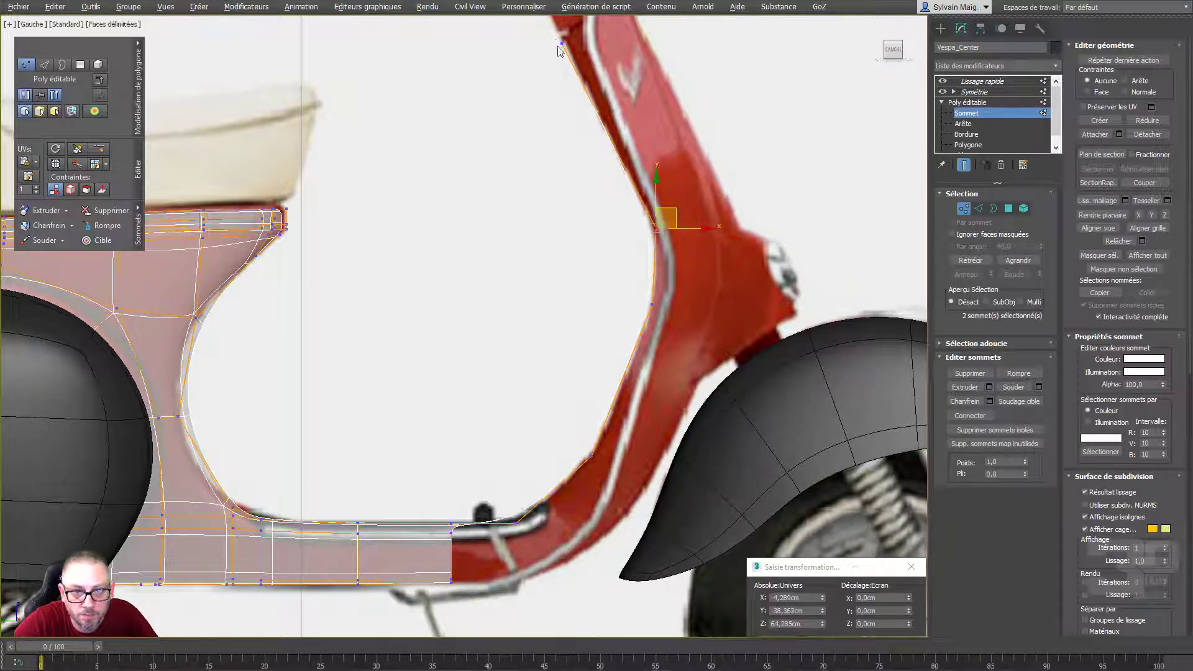
Nudge the column-top vertices up and move the lower bend vertices onto the reference curve
{"action": "left_click", "coordinate": [560, 44]}
{"action": "middle_click_drag", "start_coordinate": [560, 45], "coordinate": [565, 83]}
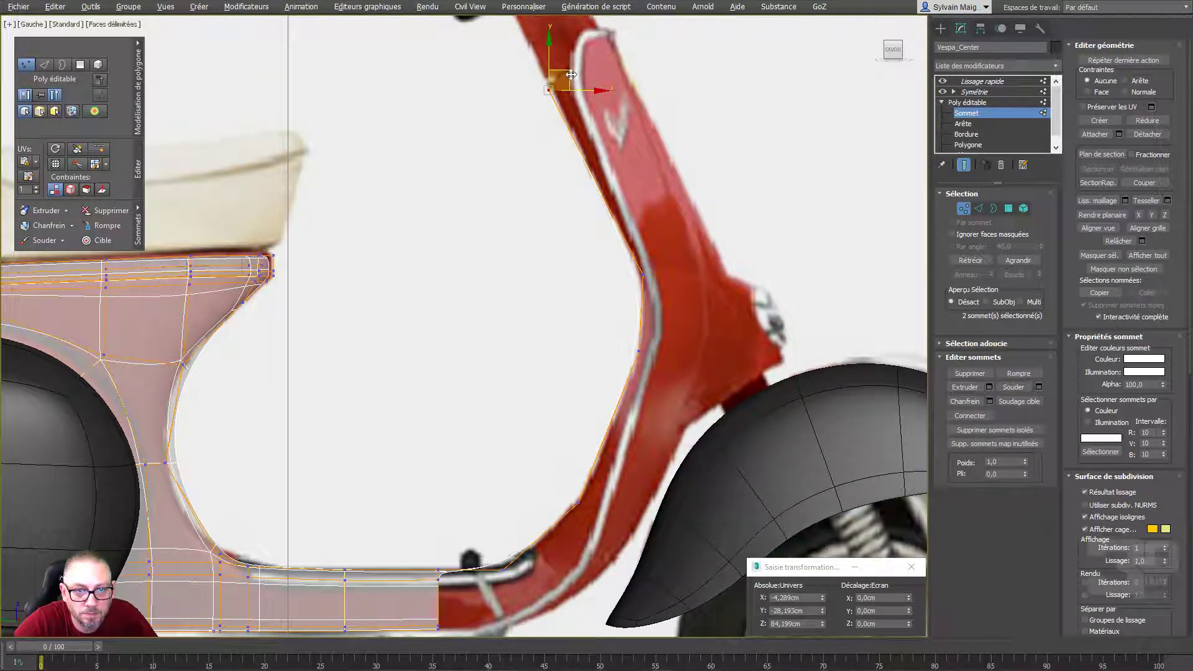
{"action": "left_click_drag", "start_coordinate": [570, 74], "coordinate": [570, 69]}
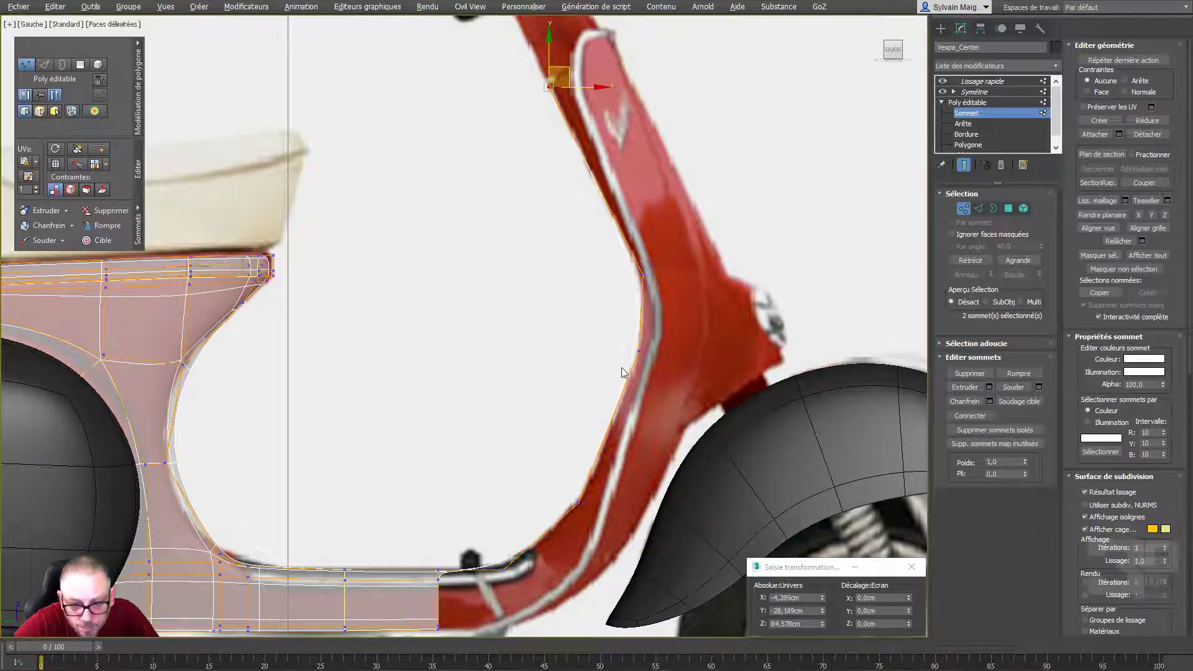
{"action": "middle_click_drag", "start_coordinate": [577, 497], "coordinate": [605, 423]}
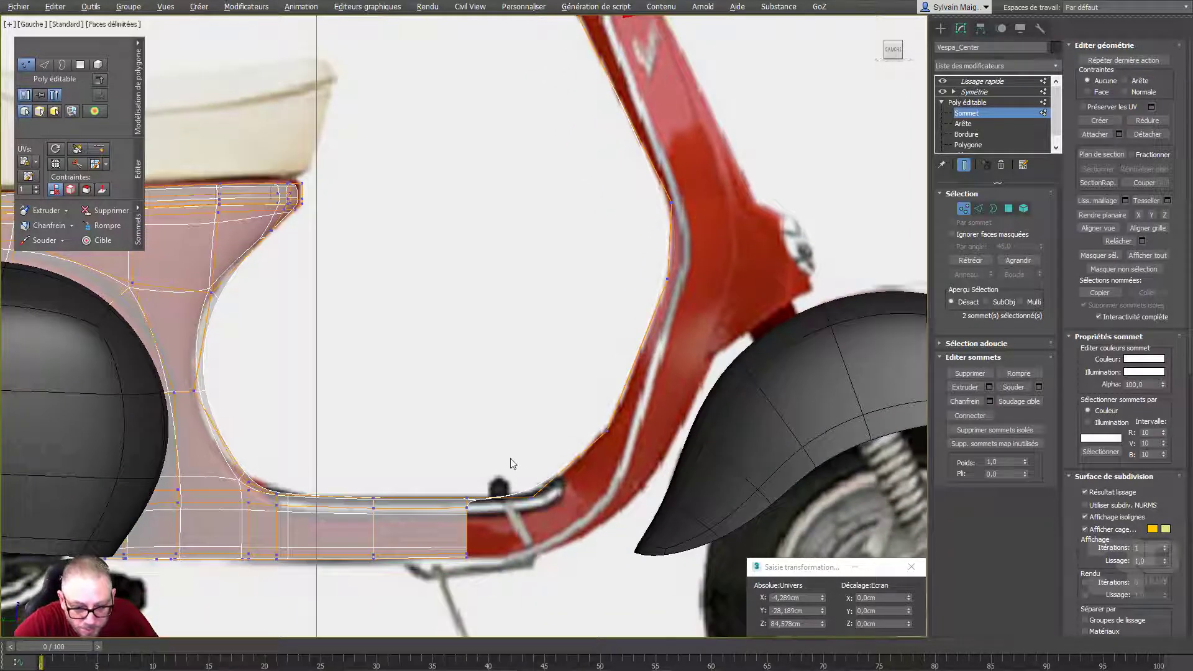
{"action": "left_click_drag", "start_coordinate": [509, 457], "coordinate": [547, 519]}
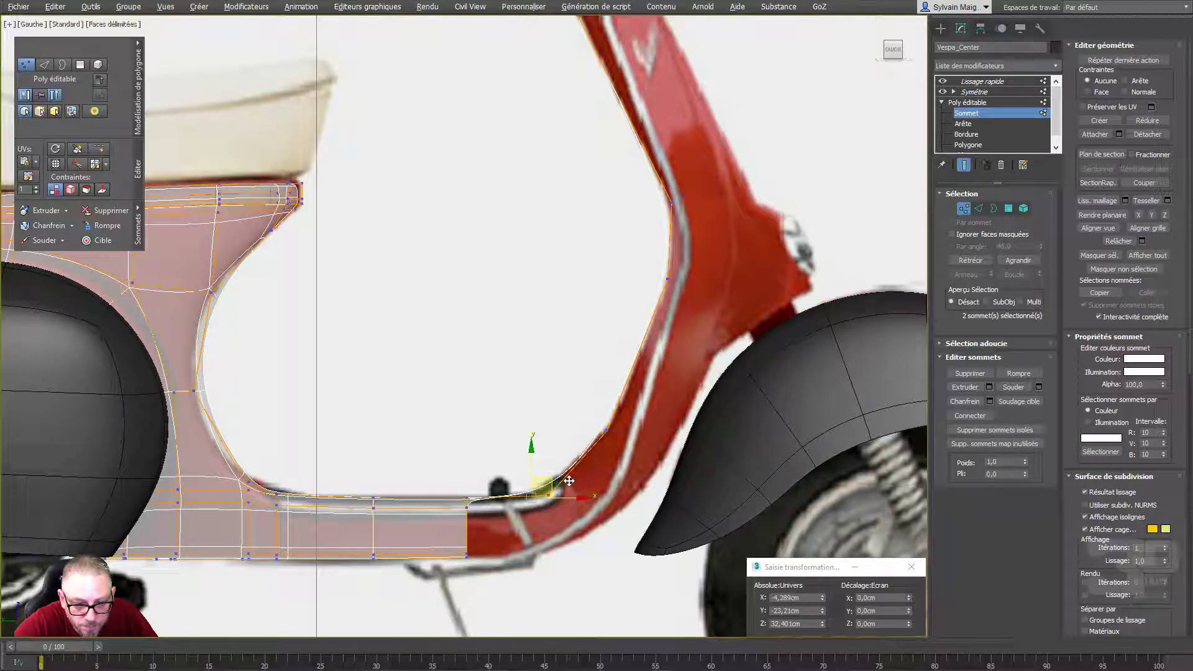
{"action": "left_click_drag", "start_coordinate": [569, 481], "coordinate": [587, 479]}
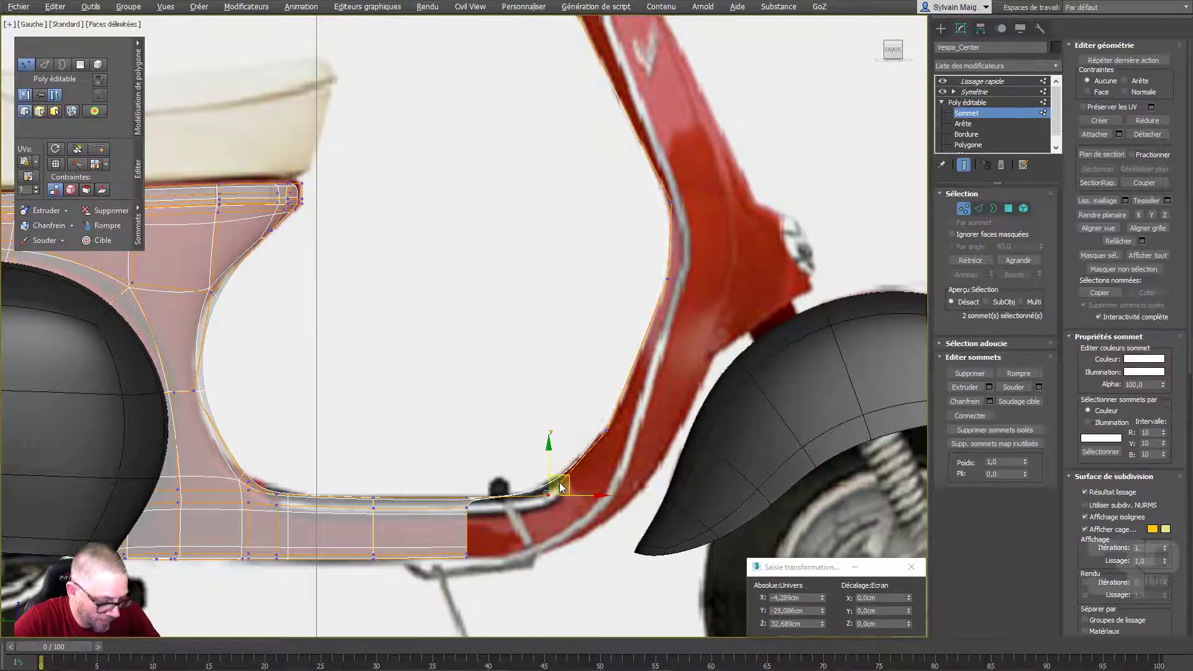
In Perspective, move individual column vertices onto the column's curve in the reference
{"action": "key", "text": "p"}
{"action": "mouse_move", "coordinate": [560, 486]}
{"action": "middle_mouse_down", "text": "alt"}
{"action": "mouse_move", "coordinate": [541, 504]}
{"action": "mouse_move", "coordinate": [657, 399]}
{"action": "middle_mouse_up", "text": "alt"}
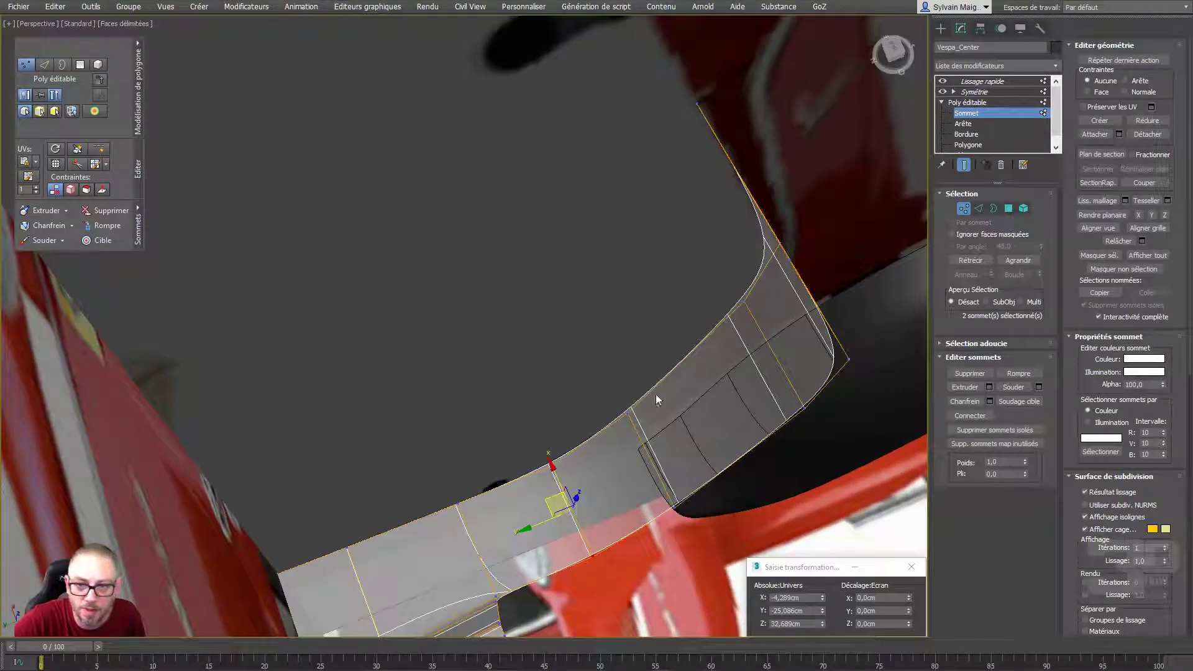
{"action": "middle_click_drag", "start_coordinate": [771, 232], "coordinate": [705, 196], "text": "alt"}
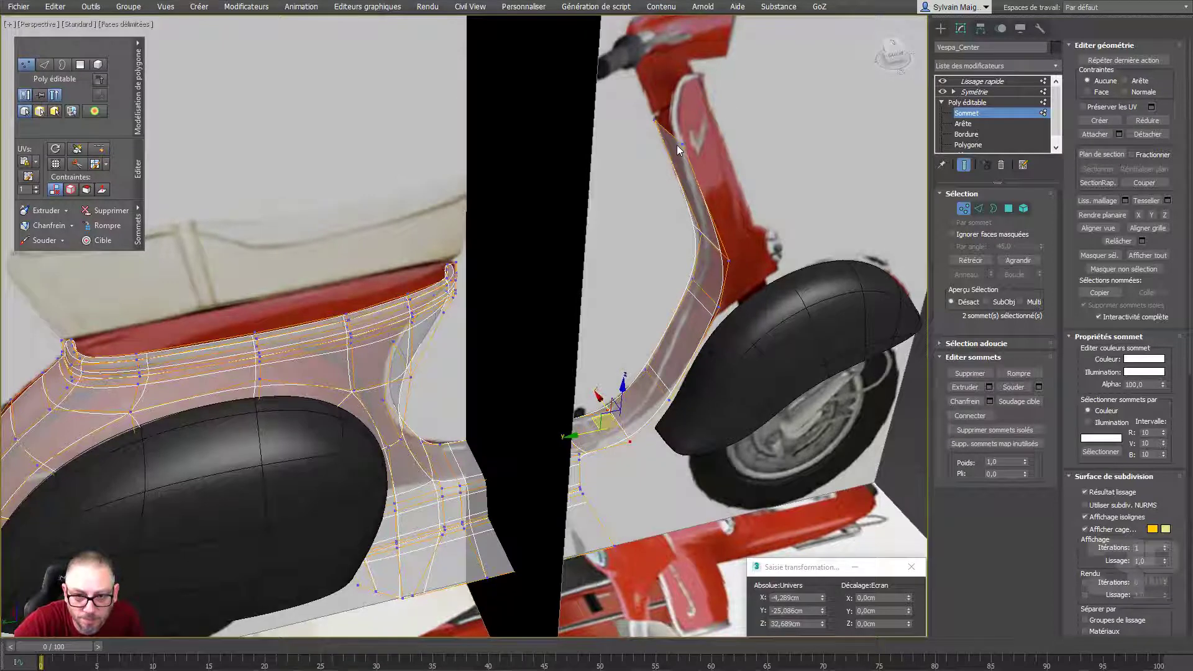
{"action": "left_click", "coordinate": [661, 126]}
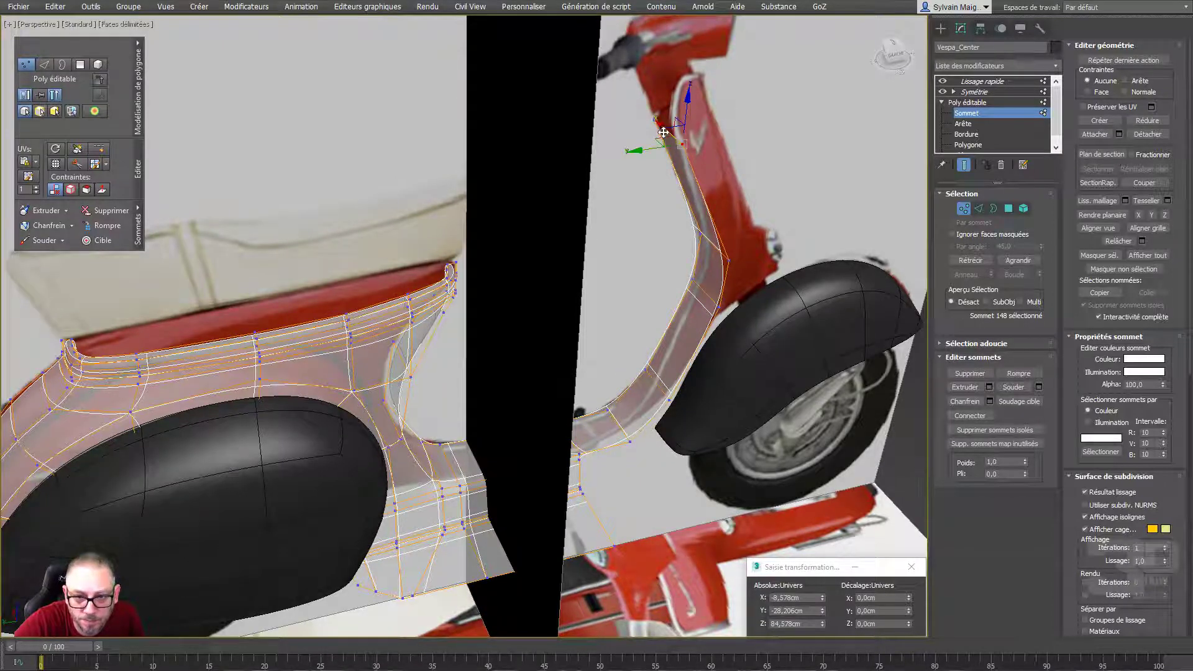
{"action": "left_click_drag", "start_coordinate": [648, 122], "coordinate": [635, 109]}
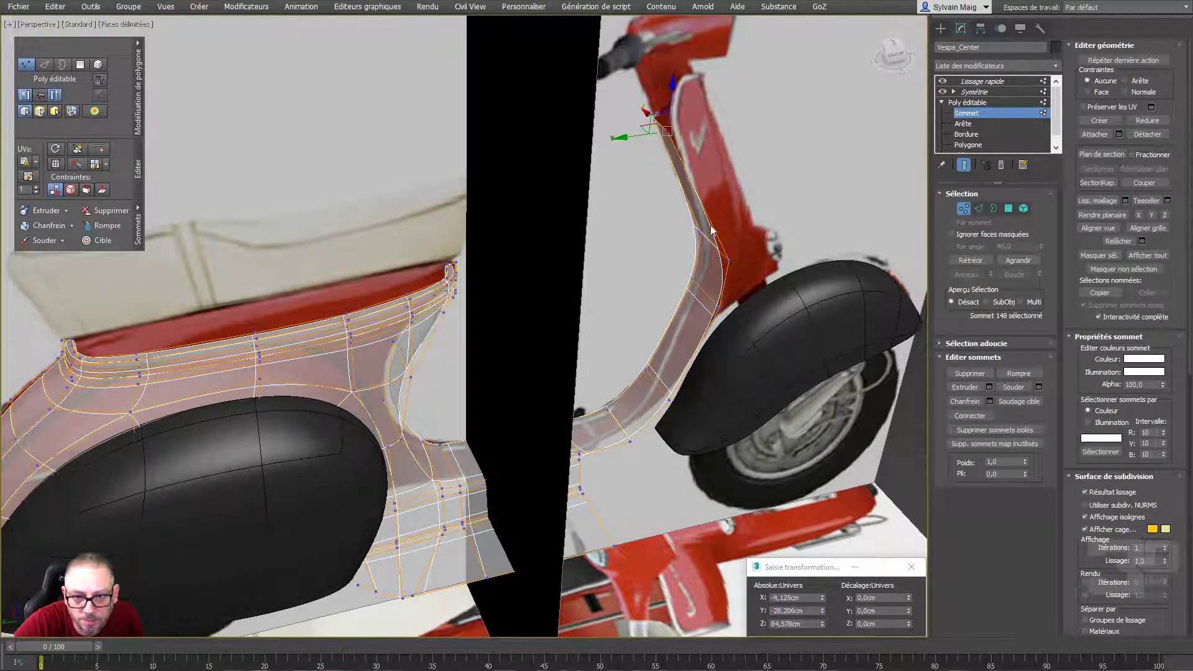
{"action": "left_click", "coordinate": [728, 255]}
{"action": "left_click_drag", "start_coordinate": [728, 255], "coordinate": [683, 377]}
{"action": "left_click", "coordinate": [718, 306]}
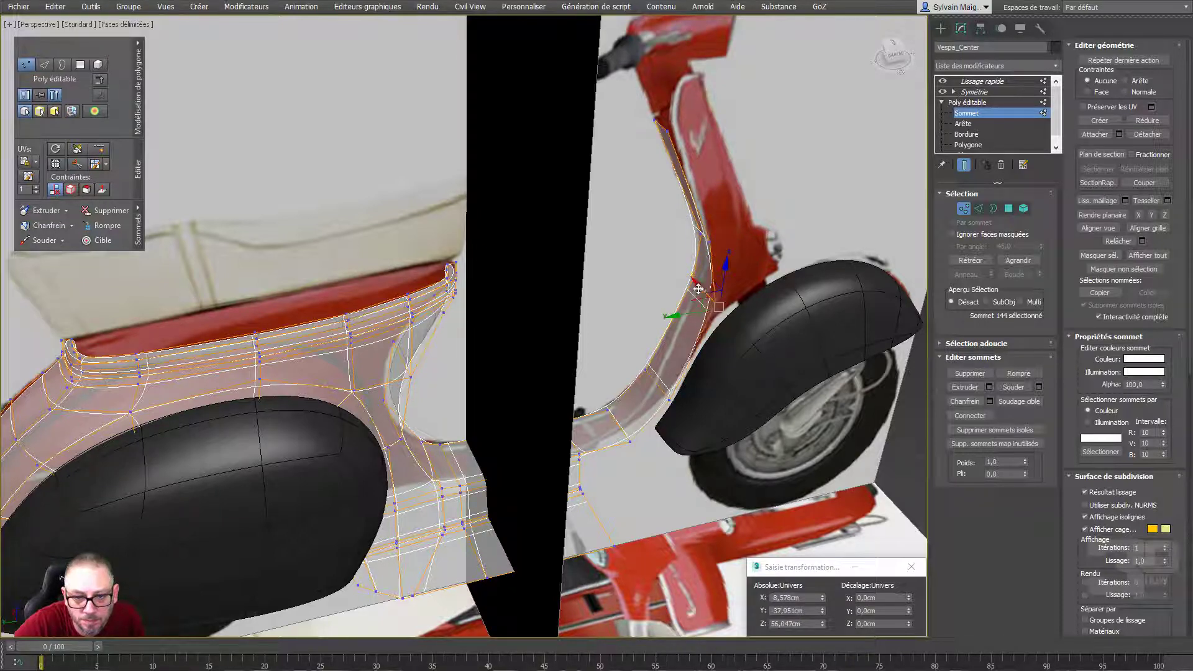
{"action": "left_click", "coordinate": [662, 380]}
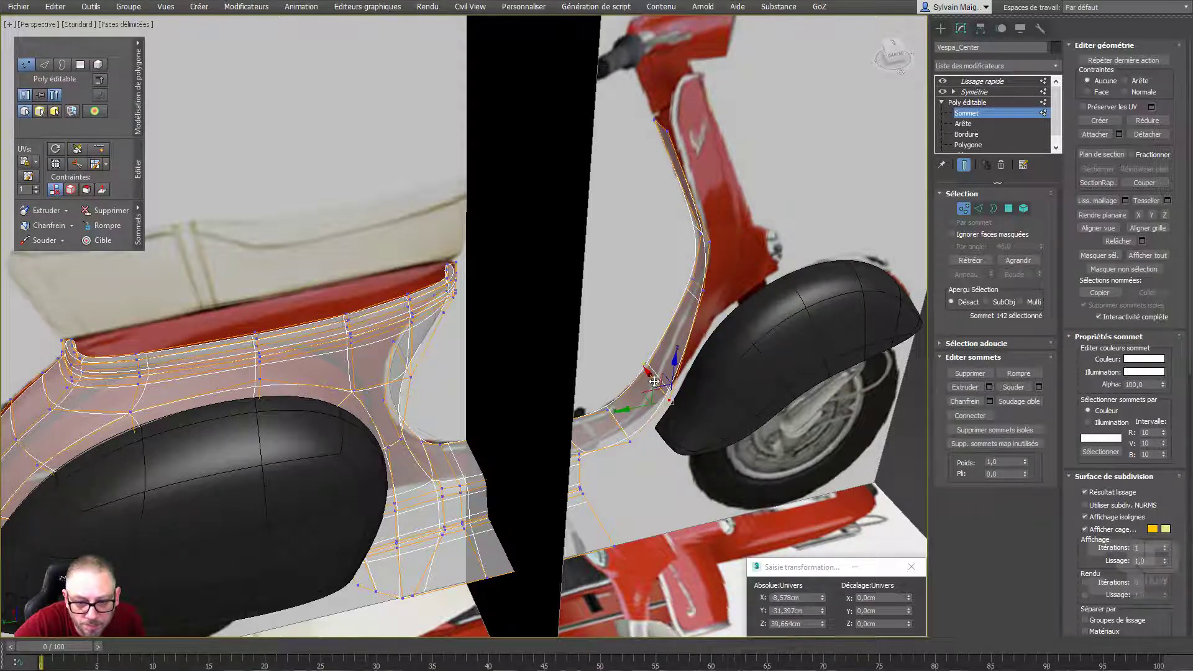
{"action": "left_click_drag", "start_coordinate": [662, 380], "coordinate": [647, 370]}
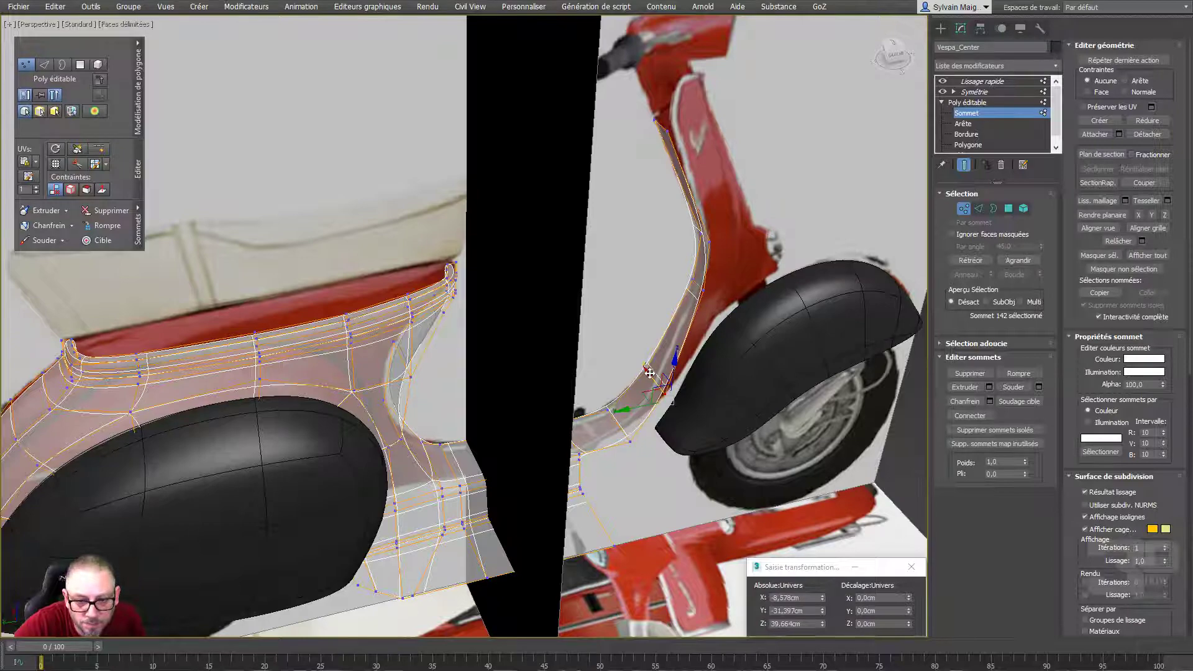
Align the column's top vertex with the front reference image
{"action": "mouse_move", "coordinate": [688, 370]}
{"action": "middle_mouse_down", "text": "alt"}
{"action": "mouse_move", "coordinate": [617, 314]}
{"action": "mouse_move", "coordinate": [579, 304]}
{"action": "mouse_move", "coordinate": [584, 314]}
{"action": "middle_mouse_up", "text": "alt"}
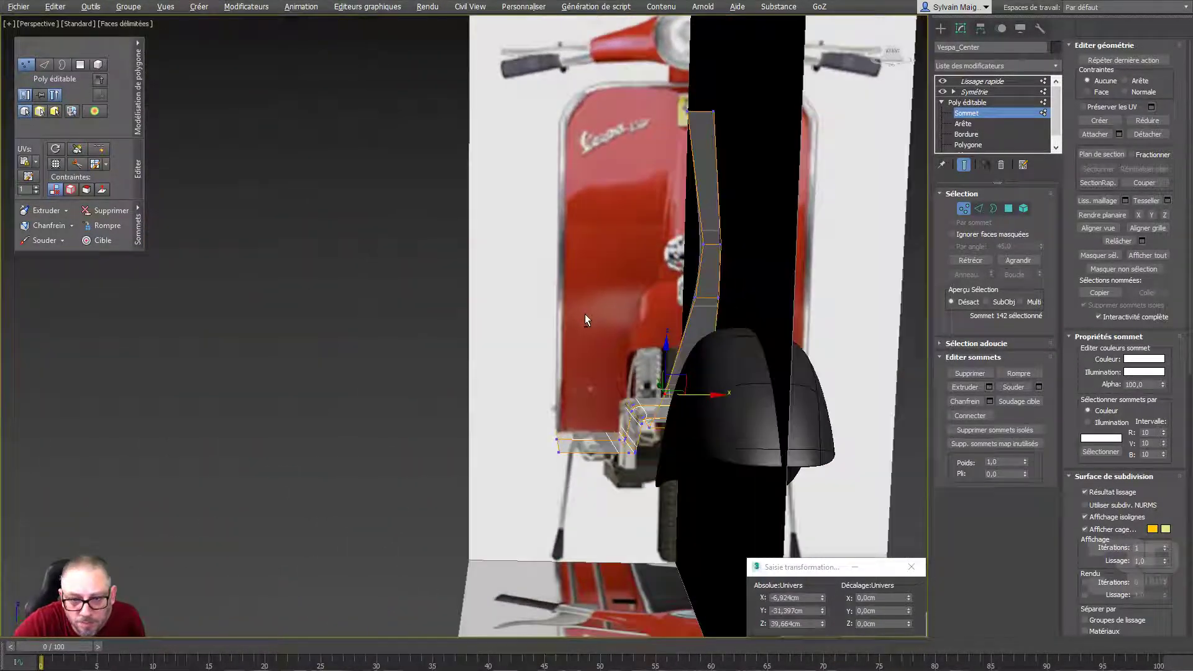
{"action": "left_click", "coordinate": [703, 243]}
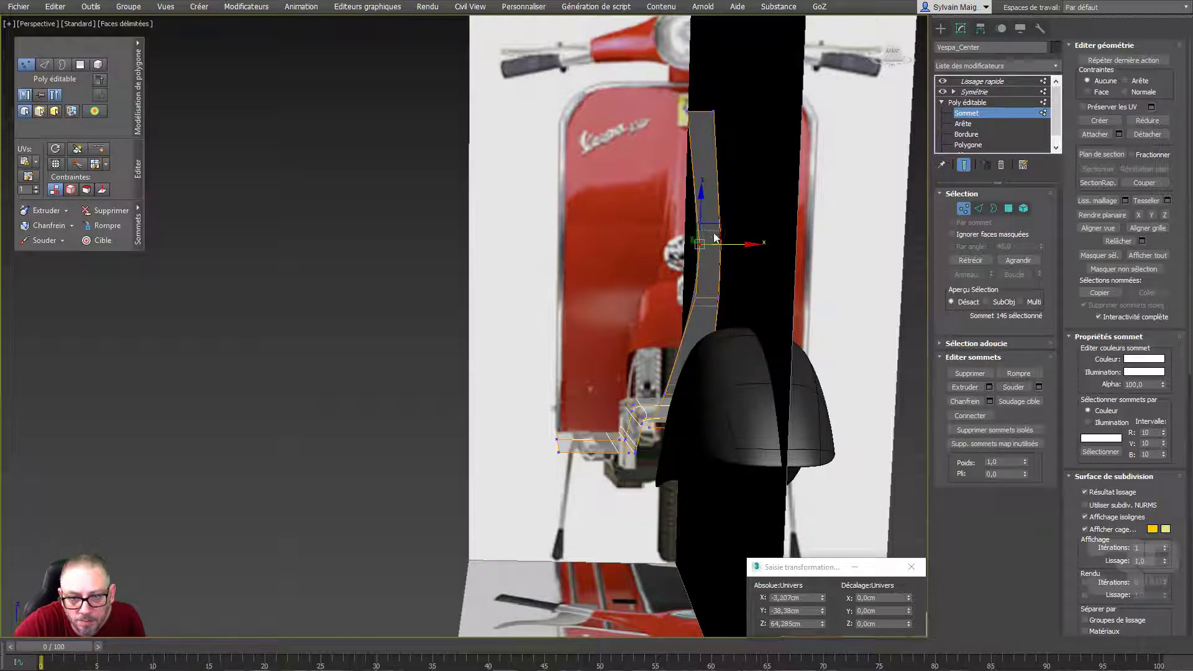
{"action": "left_click", "coordinate": [689, 108]}
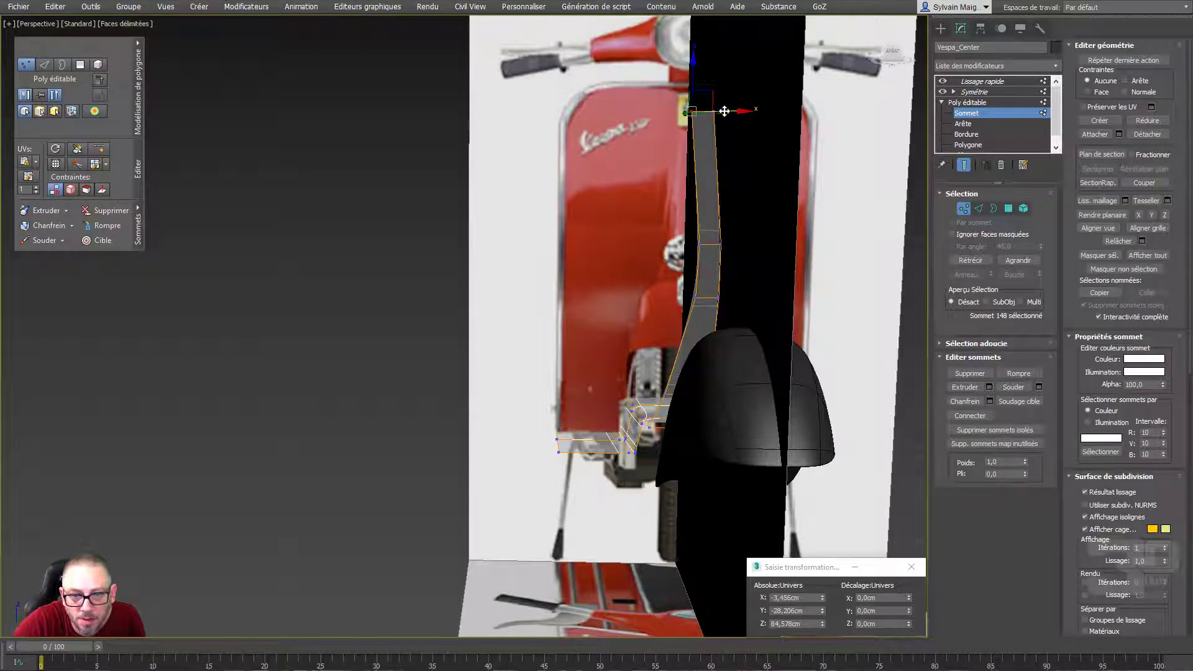
{"action": "mouse_move", "coordinate": [724, 156]}
{"action": "middle_mouse_down", "text": "alt"}
{"action": "mouse_move", "coordinate": [751, 180]}
{"action": "mouse_move", "coordinate": [788, 134]}
{"action": "mouse_move", "coordinate": [784, 102]}
{"action": "middle_mouse_up", "text": "alt"}
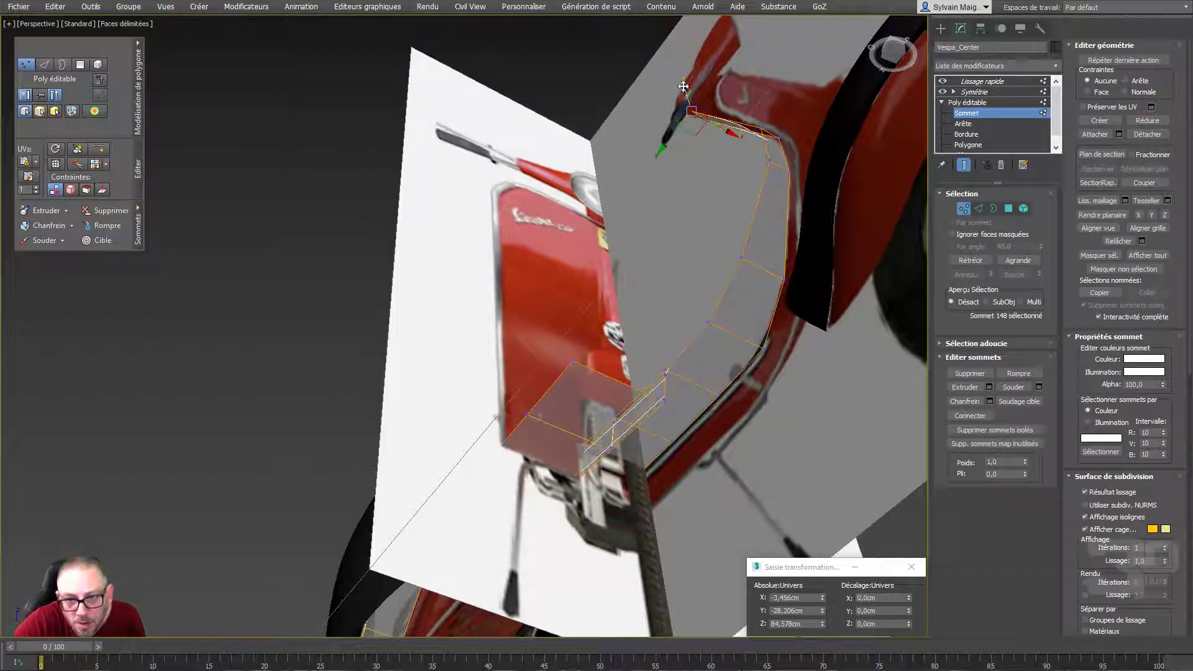
{"action": "mouse_move", "coordinate": [686, 376]}
{"action": "middle_mouse_down", "text": "alt"}
{"action": "mouse_move", "coordinate": [717, 440]}
{"action": "mouse_move", "coordinate": [631, 432]}
{"action": "middle_mouse_up", "text": "alt"}
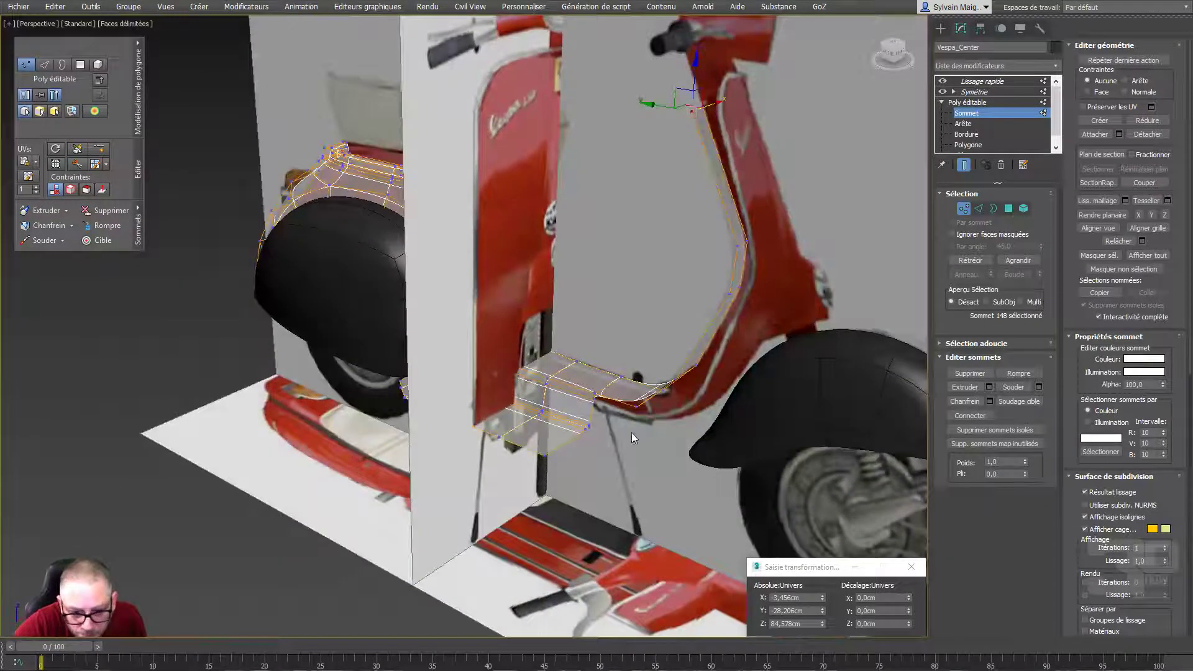
{"action": "scroll", "coordinate": [631, 432], "scroll_direction": "up", "scroll_amount": 5}
Select the floorboard step edges near the column and move them lower
{"action": "scroll", "coordinate": [532, 431], "scroll_direction": "down", "scroll_amount": 4}
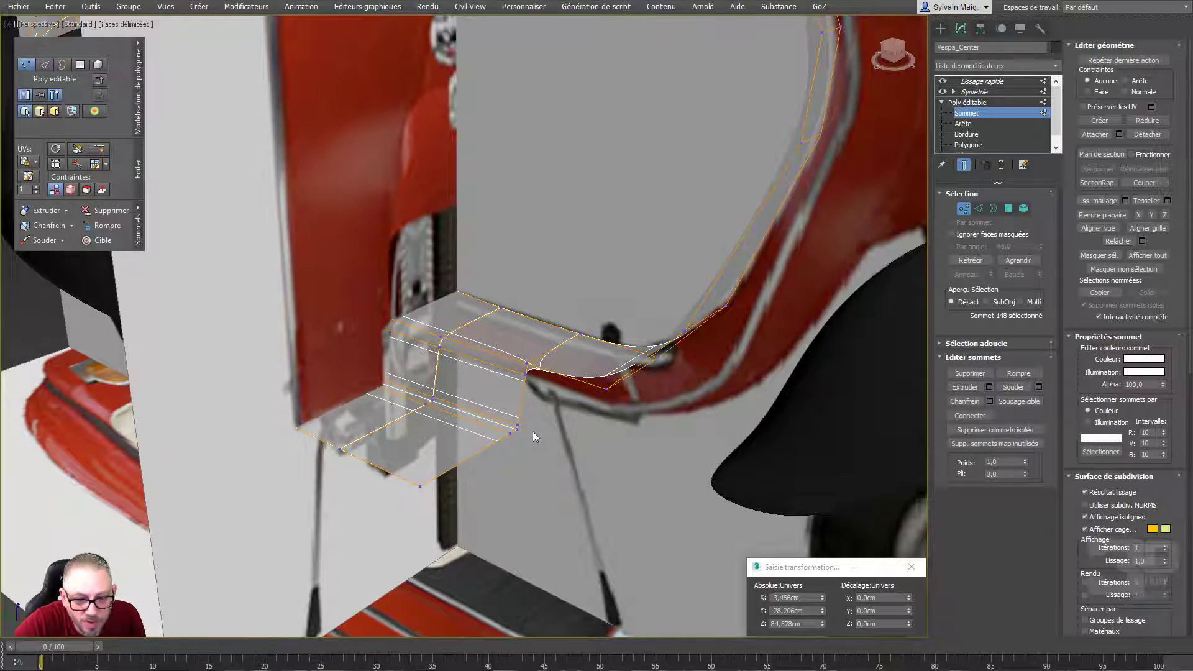
{"action": "left_click", "coordinate": [979, 209]}
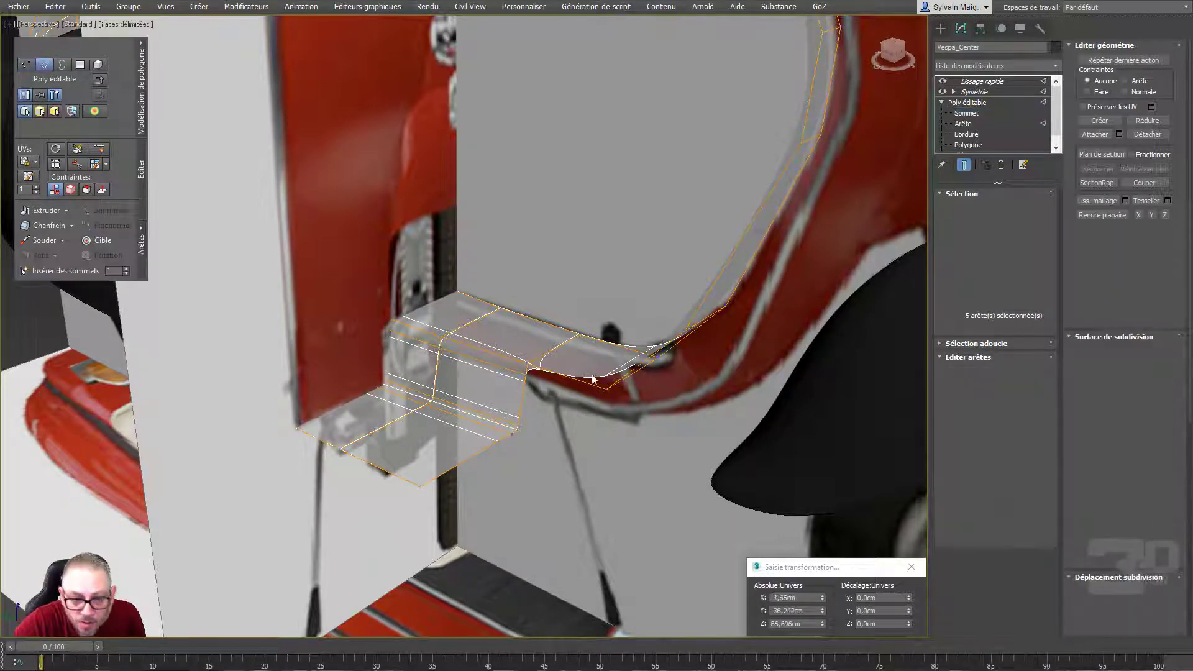
{"action": "left_click", "coordinate": [503, 366], "text": "ctrl"}
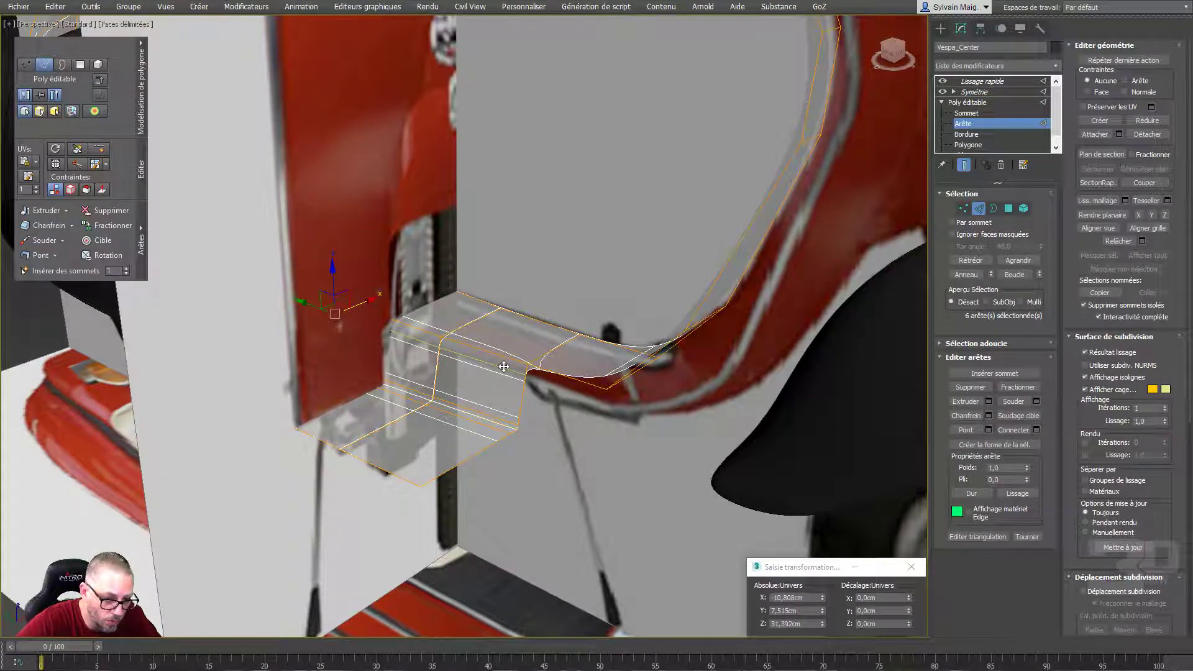
{"action": "left_click_drag", "start_coordinate": [504, 366], "coordinate": [471, 422]}
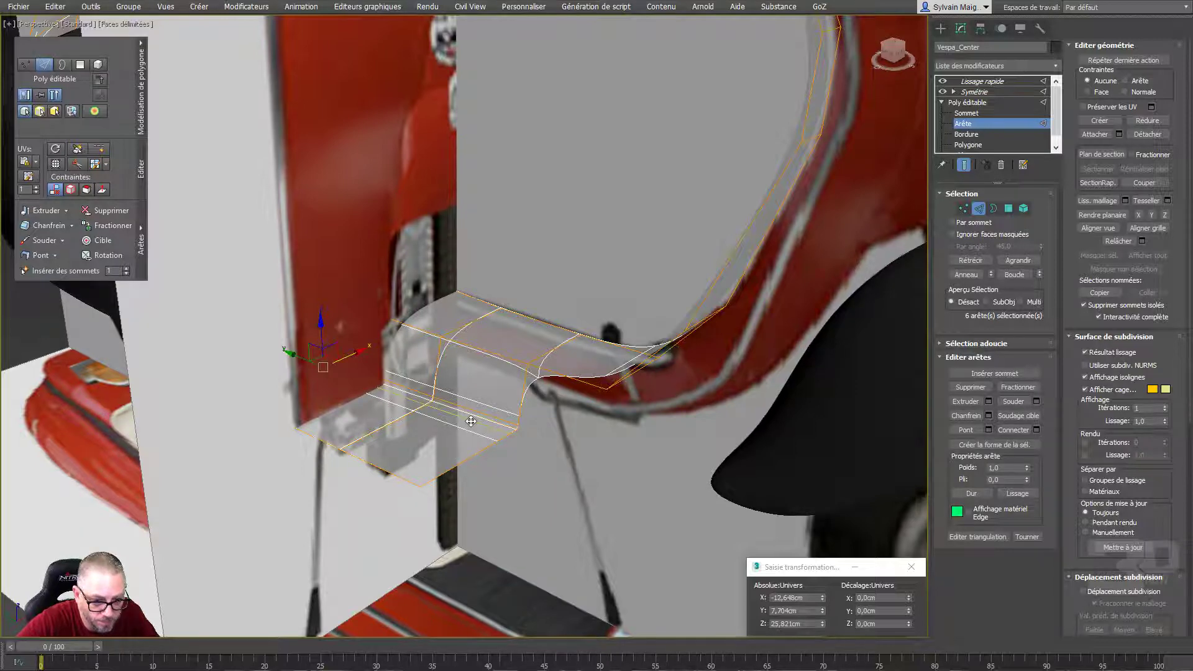
Remove the doubled extra edge lines beside the step
{"action": "key", "text": "ctrl+d"}
{"action": "scroll", "coordinate": [472, 426], "scroll_direction": "up", "scroll_amount": 3}
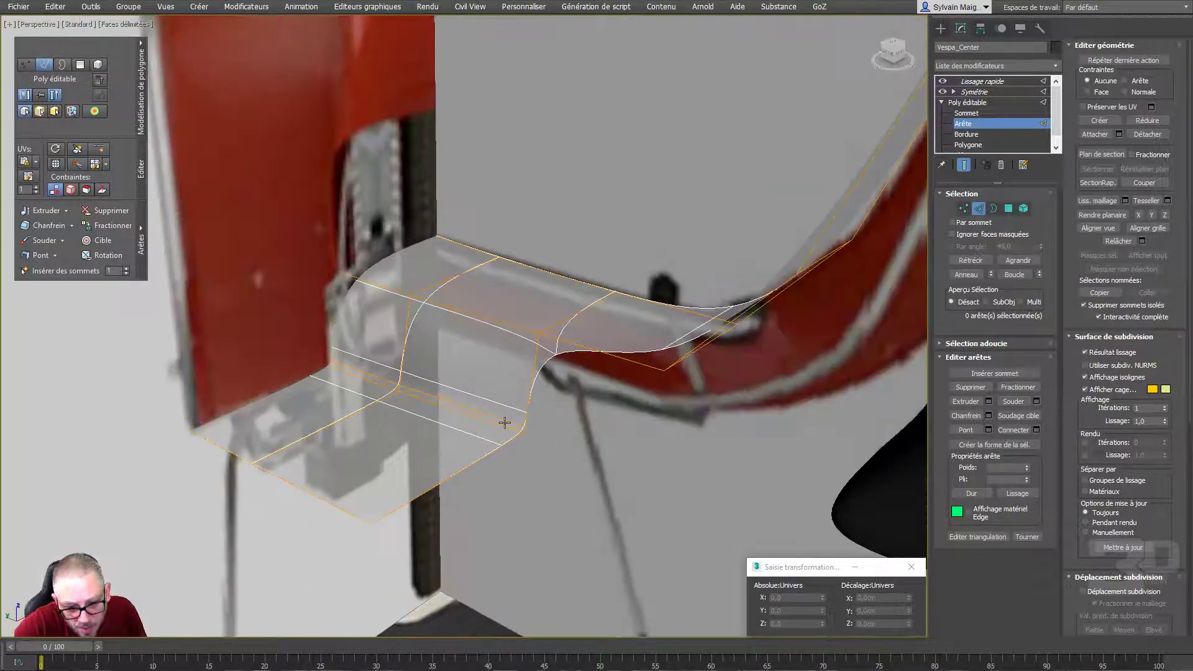
{"action": "key", "text": "ctrl+z"}
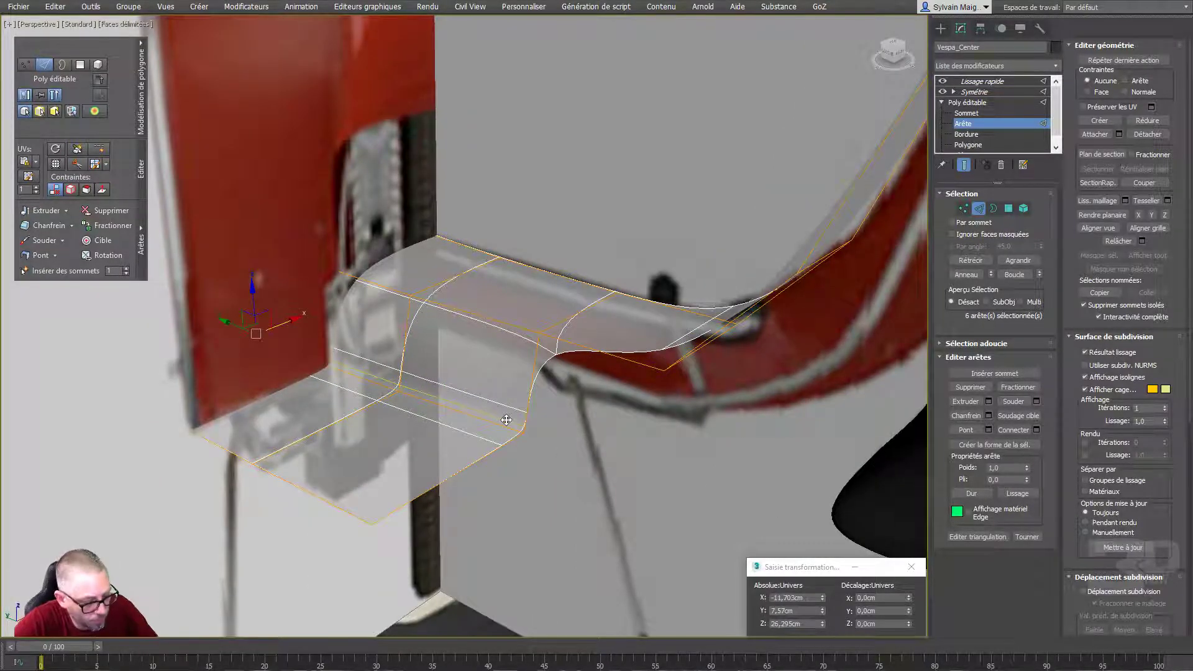
{"action": "key", "text": "ctrl+z"}
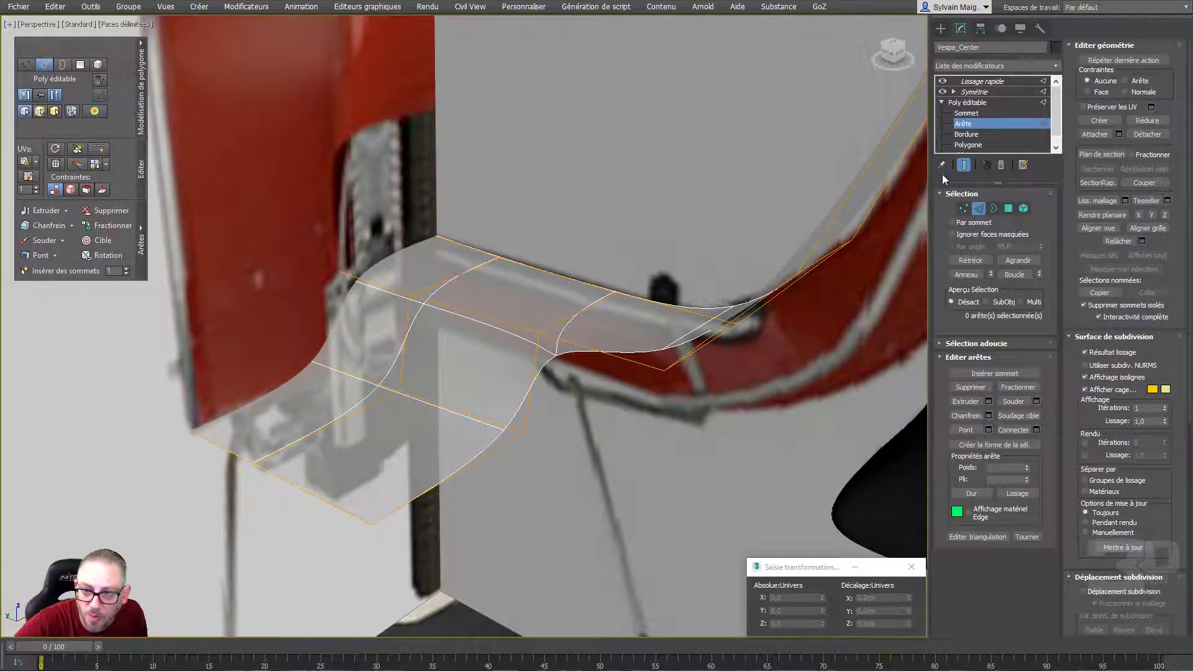
Turn off Show End Result to display the unsmoothed cage
{"action": "left_click", "coordinate": [963, 165]}
{"action": "scroll", "coordinate": [601, 382], "scroll_direction": "down", "scroll_amount": 5}
{"action": "scroll", "coordinate": [634, 390], "scroll_direction": "up", "scroll_amount": 3}
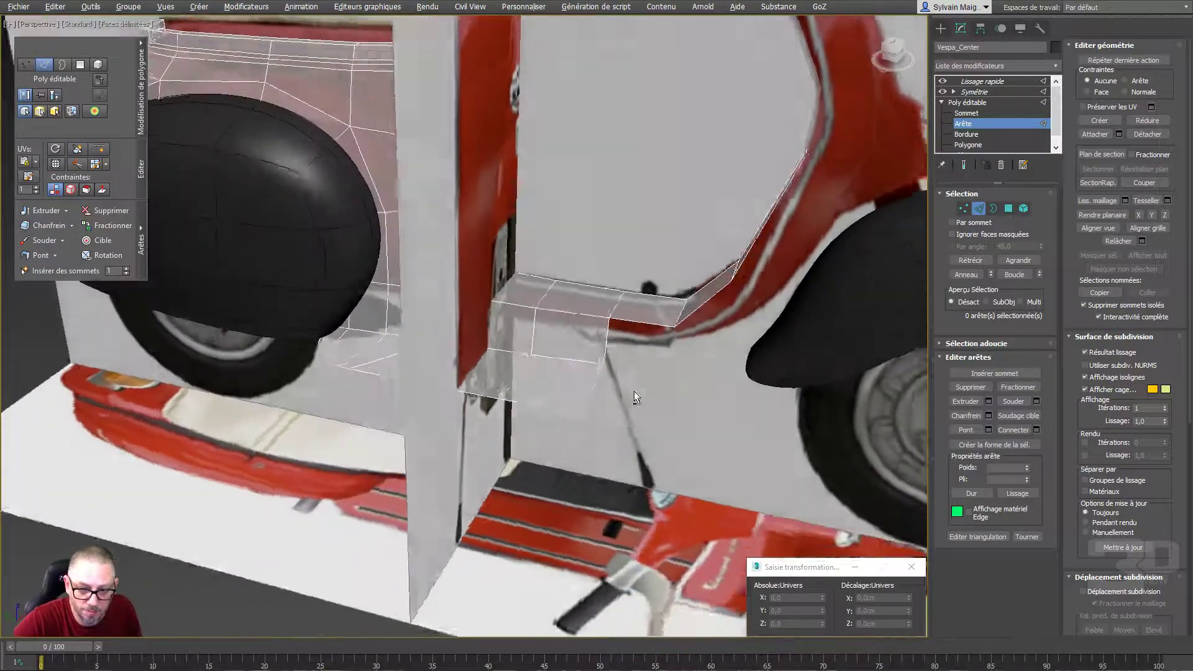
{"action": "scroll", "coordinate": [634, 390], "scroll_direction": "down", "scroll_amount": 3}
{"action": "scroll", "coordinate": [660, 386], "scroll_direction": "up", "scroll_amount": 3}
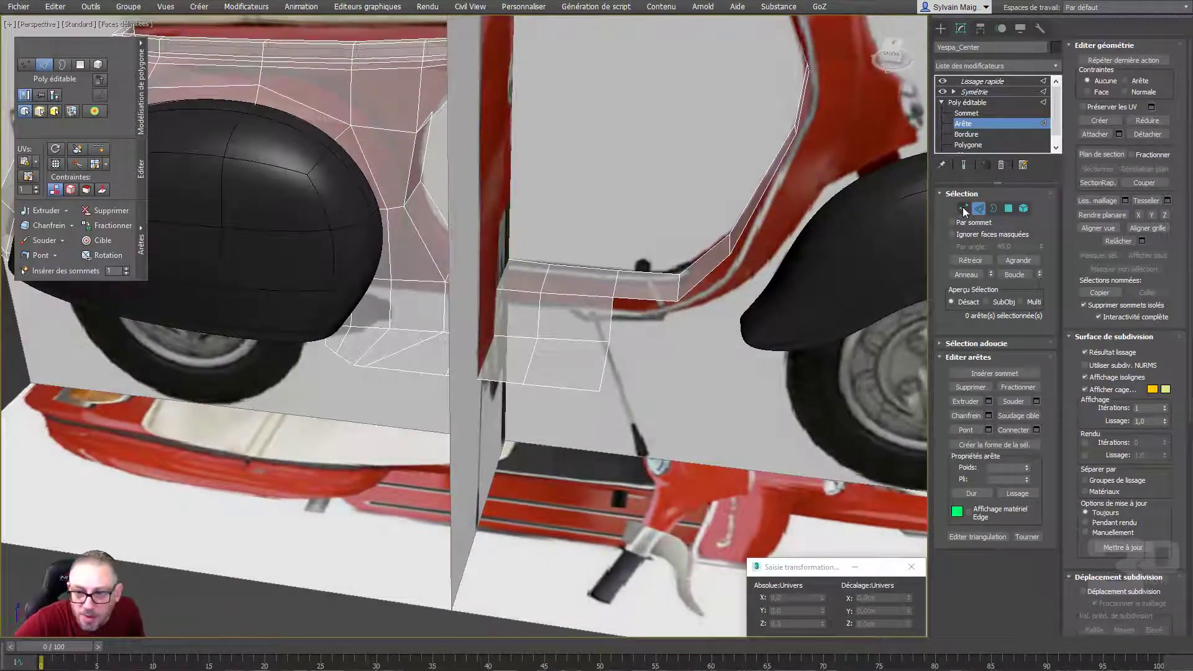
Extrude the floorboard's front vertical edge into a new face strip toward the column base
{"action": "left_click", "coordinate": [610, 315]}
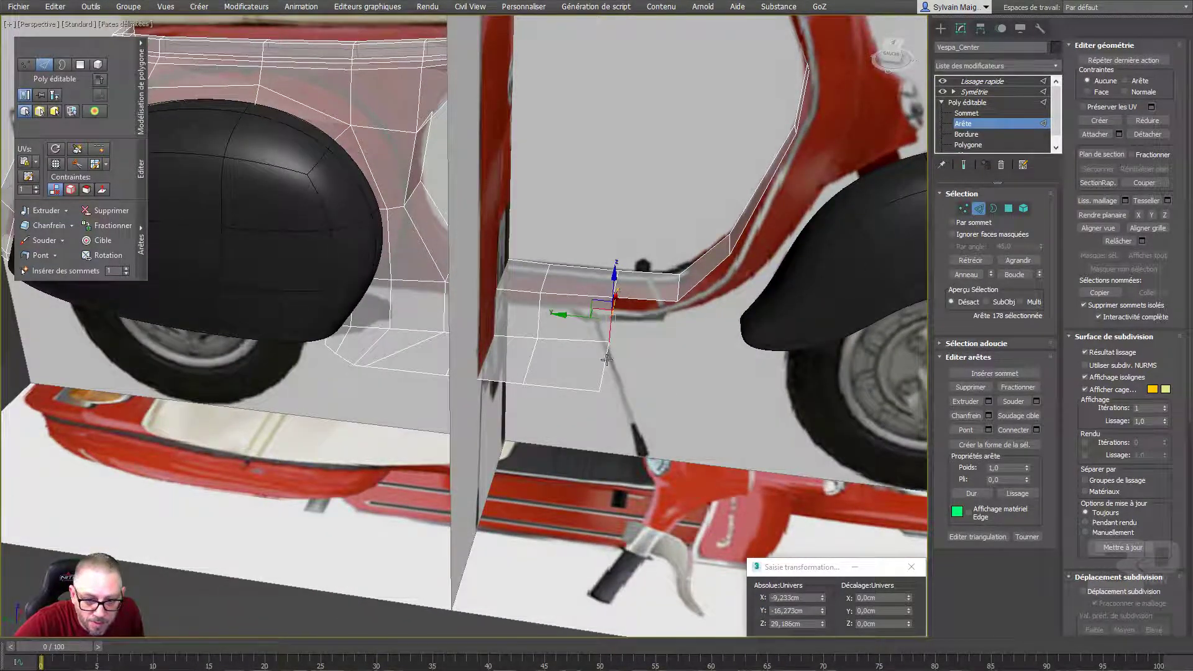
{"action": "left_click_drag", "start_coordinate": [562, 362], "coordinate": [630, 373], "text": "shift"}
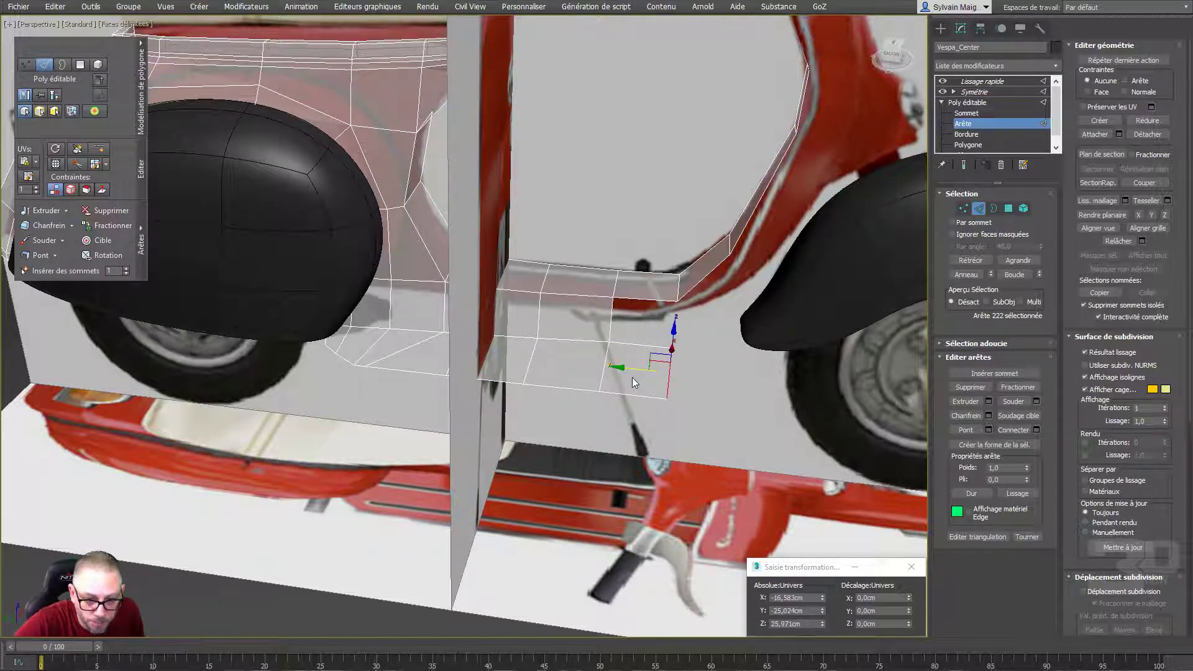
{"action": "middle_click_drag", "start_coordinate": [632, 378], "coordinate": [645, 334], "text": "alt"}
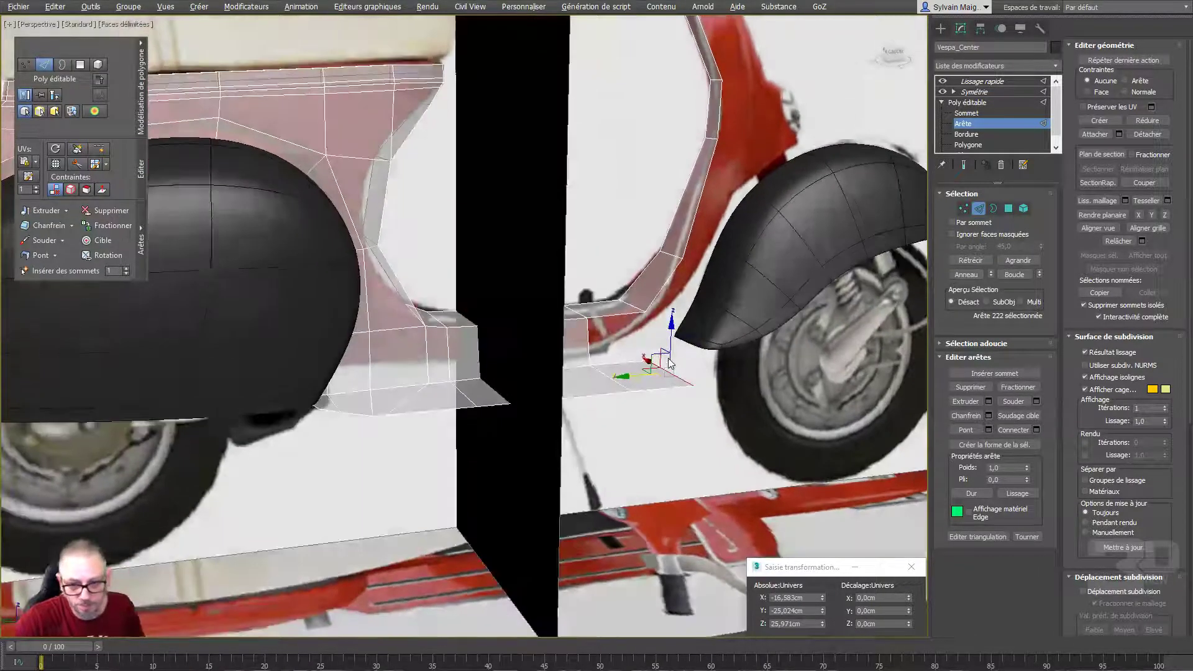
{"action": "key", "text": "l"}
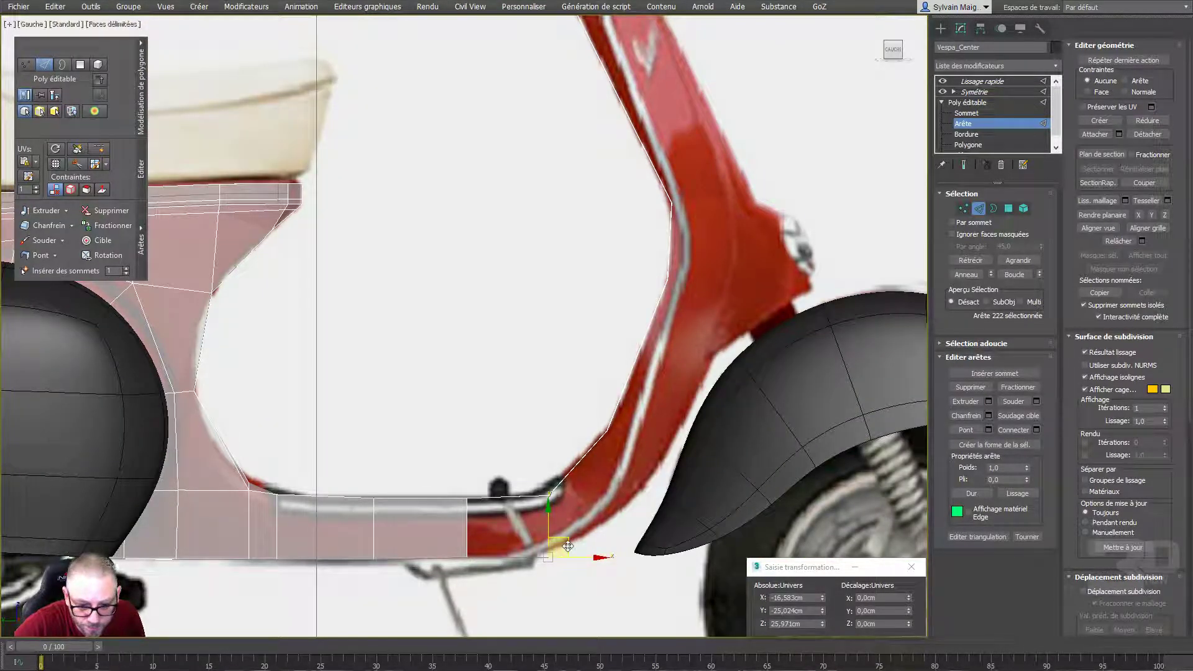
{"action": "left_click_drag", "start_coordinate": [576, 545], "coordinate": [666, 470], "text": "shift"}
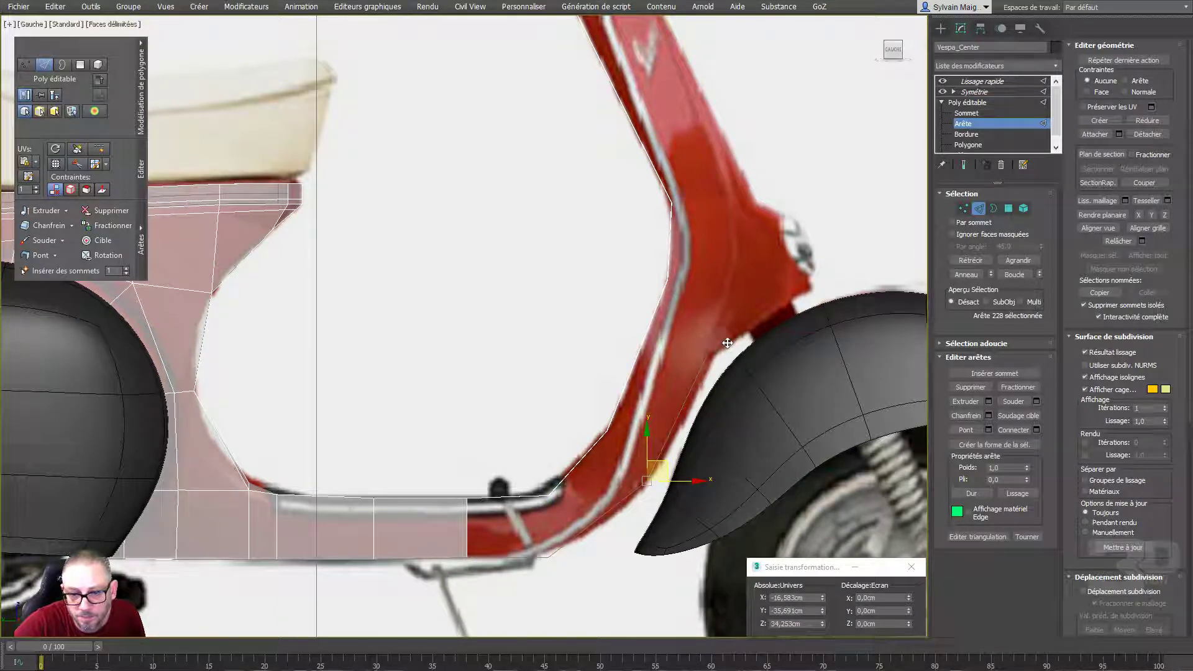
Extend the strip up the column to just below the handlebar, then lower its top edge slightly
{"action": "mouse_move", "coordinate": [727, 343]}
{"action": "left_mouse_down"}
{"action": "mouse_move", "coordinate": [746, 291]}
{"action": "mouse_move", "coordinate": [752, 193]}
{"action": "mouse_move", "coordinate": [739, 180]}
{"action": "left_mouse_up"}
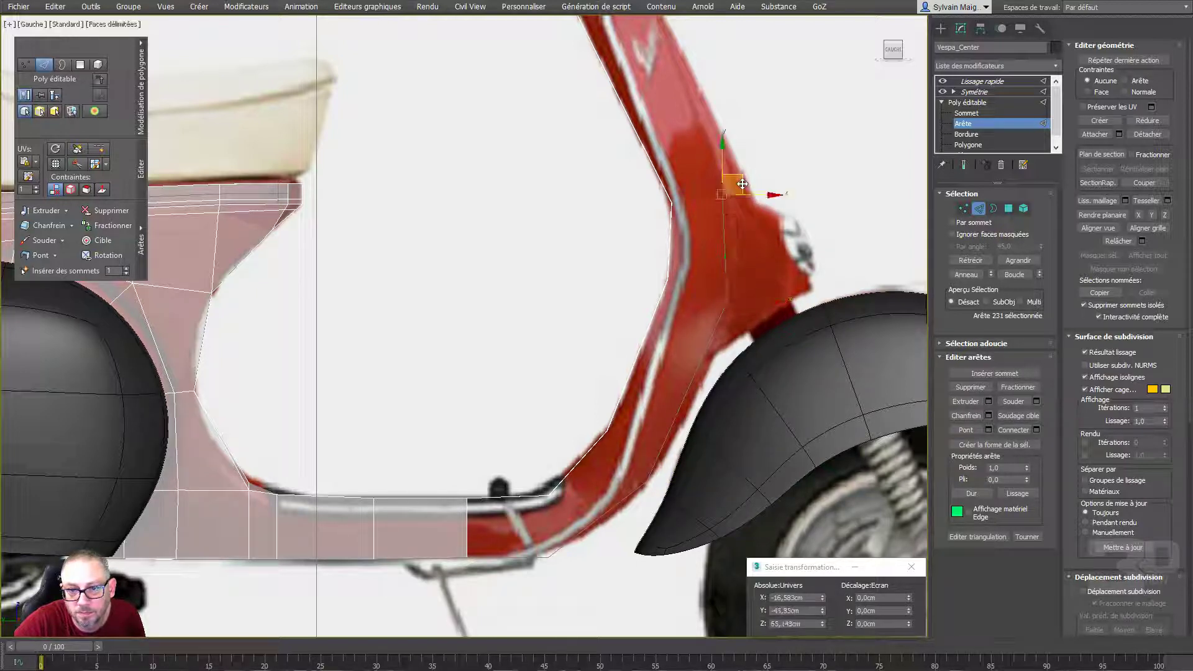
{"action": "middle_click_drag", "start_coordinate": [737, 158], "coordinate": [715, 302]}
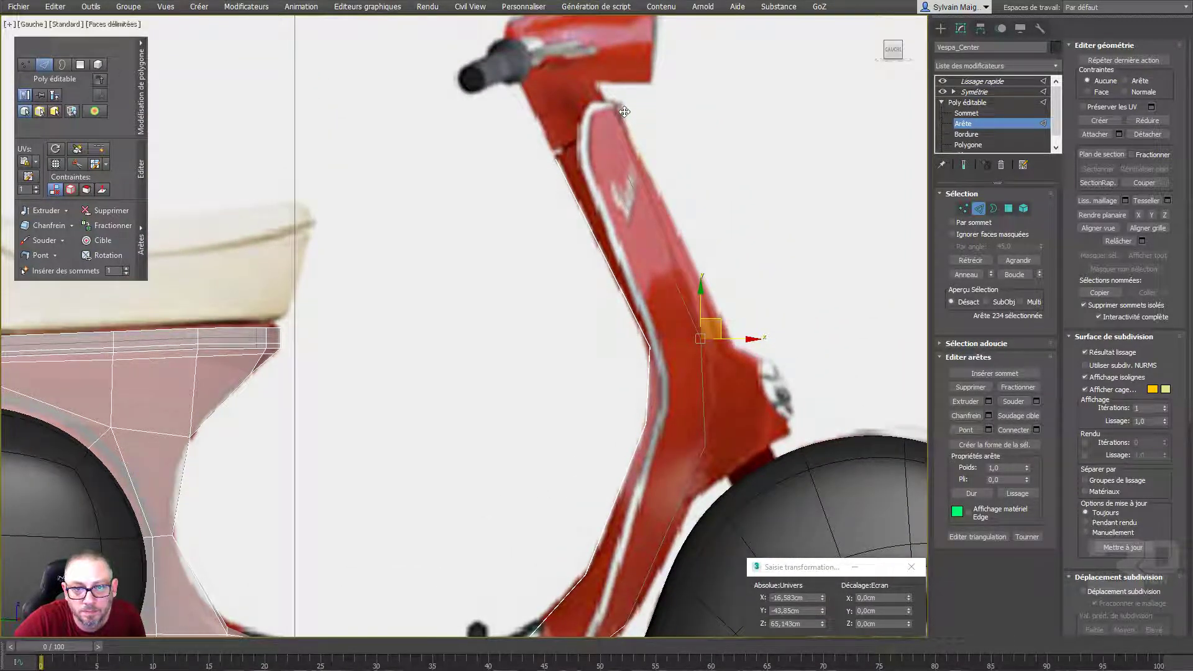
{"action": "left_click_drag", "start_coordinate": [625, 112], "coordinate": [623, 113]}
{"action": "scroll", "coordinate": [587, 296], "scroll_direction": "down", "scroll_amount": 2}
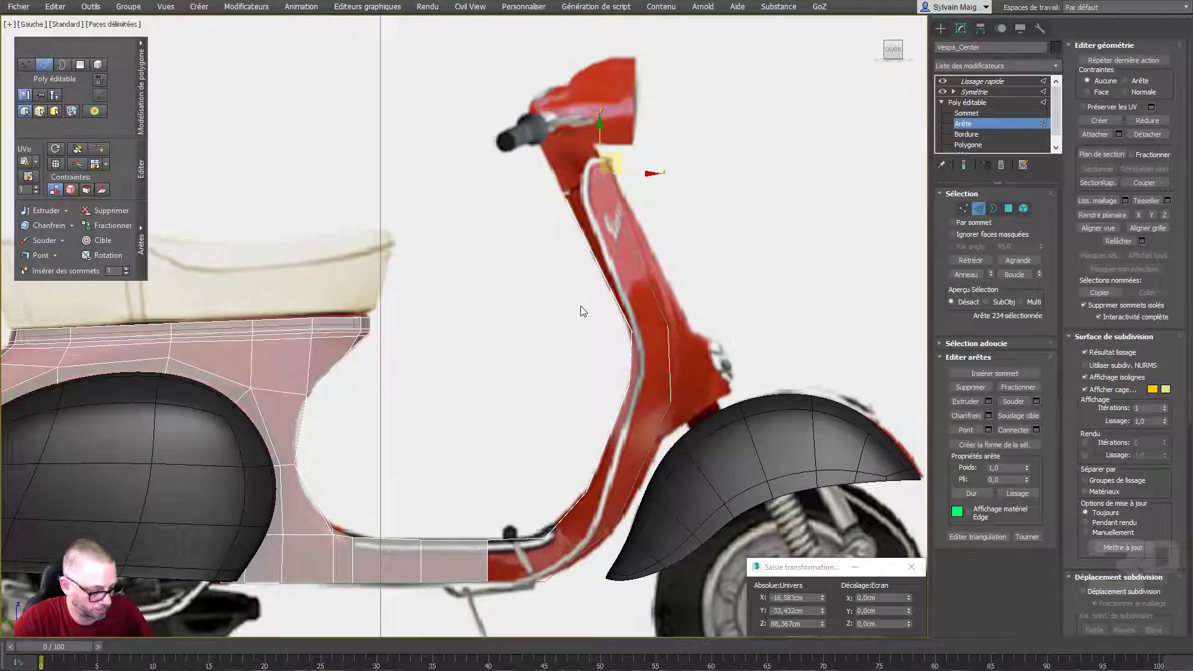
{"action": "key", "text": "p"}
{"action": "scroll", "coordinate": [580, 311], "scroll_direction": "up", "scroll_amount": 3}
{"action": "mouse_move", "coordinate": [596, 323]}
{"action": "middle_mouse_down"}
{"action": "mouse_move", "coordinate": [620, 342]}
{"action": "mouse_move", "coordinate": [584, 301]}
{"action": "mouse_move", "coordinate": [609, 293]}
{"action": "mouse_move", "coordinate": [606, 304]}
{"action": "middle_mouse_up"}
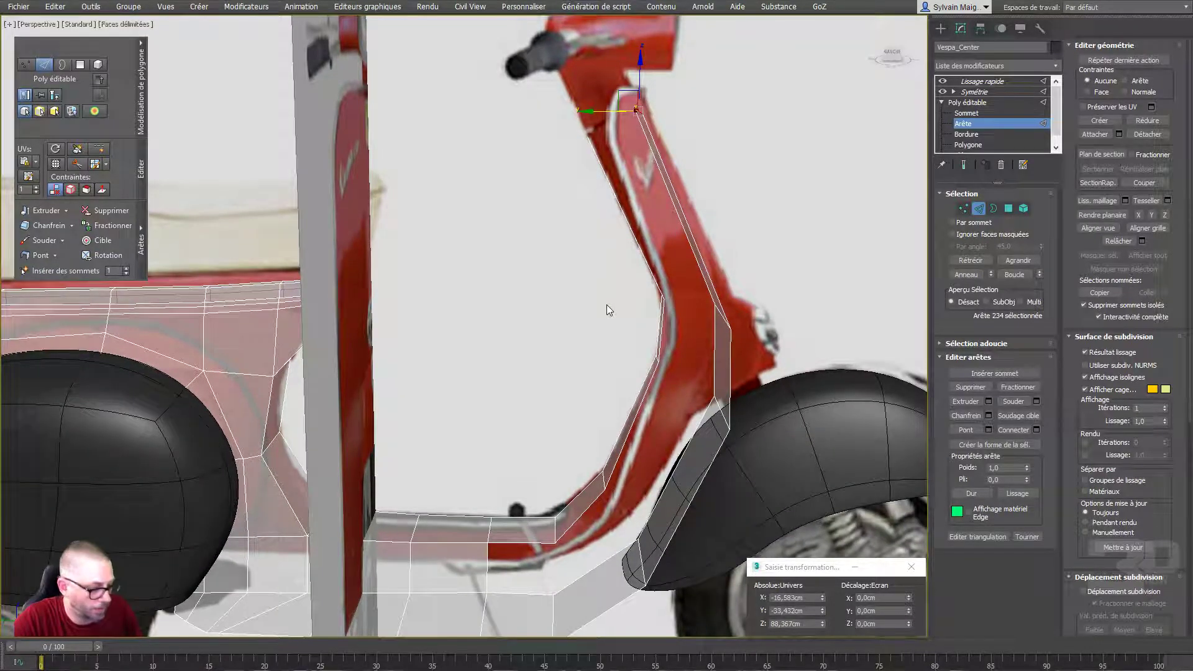
{"action": "key", "text": "l"}
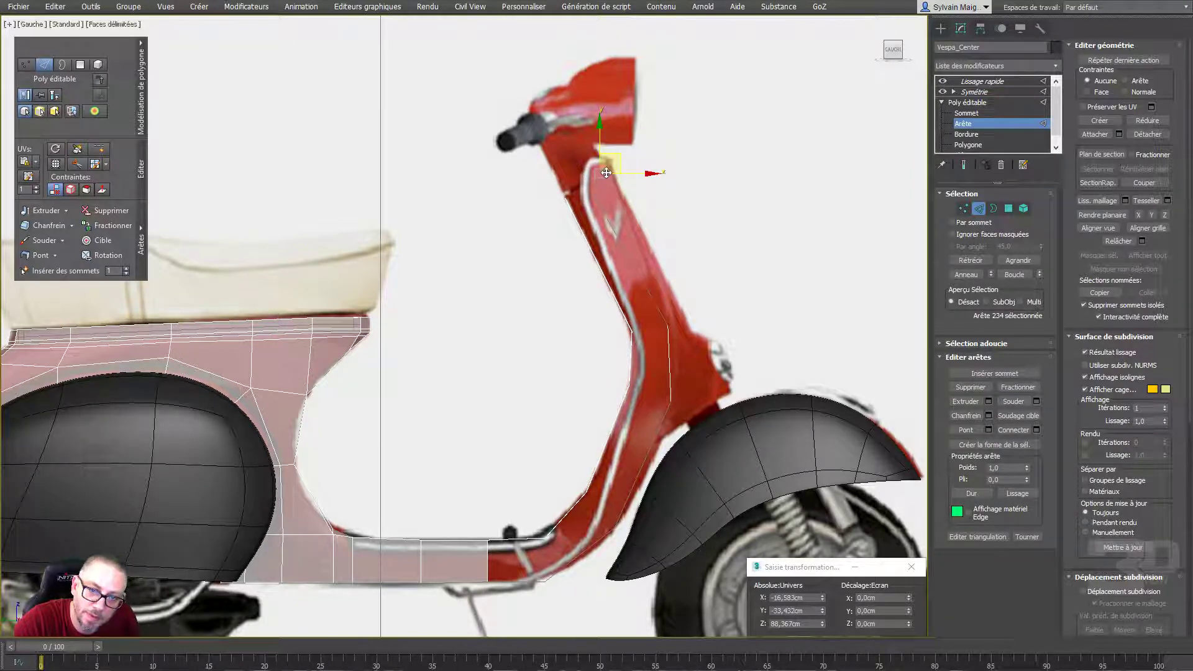
{"action": "left_click_drag", "start_coordinate": [605, 173], "coordinate": [593, 182]}
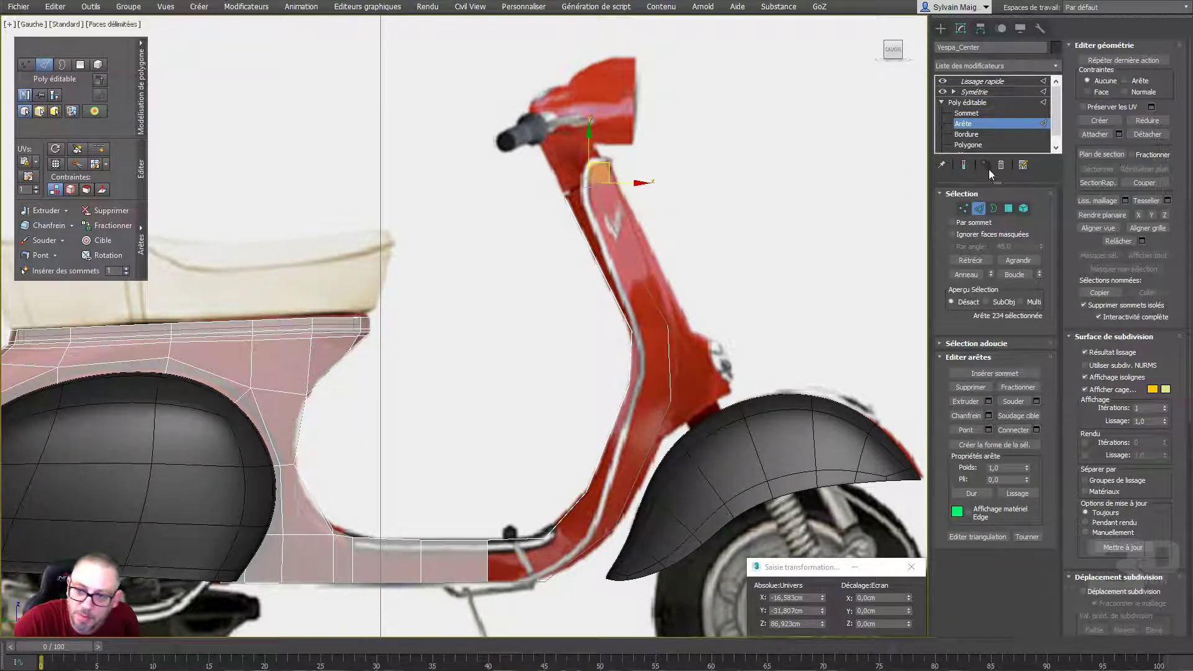
Move the two column vertices down to the floorboard bend to match the side reference
{"action": "key", "text": "1"}
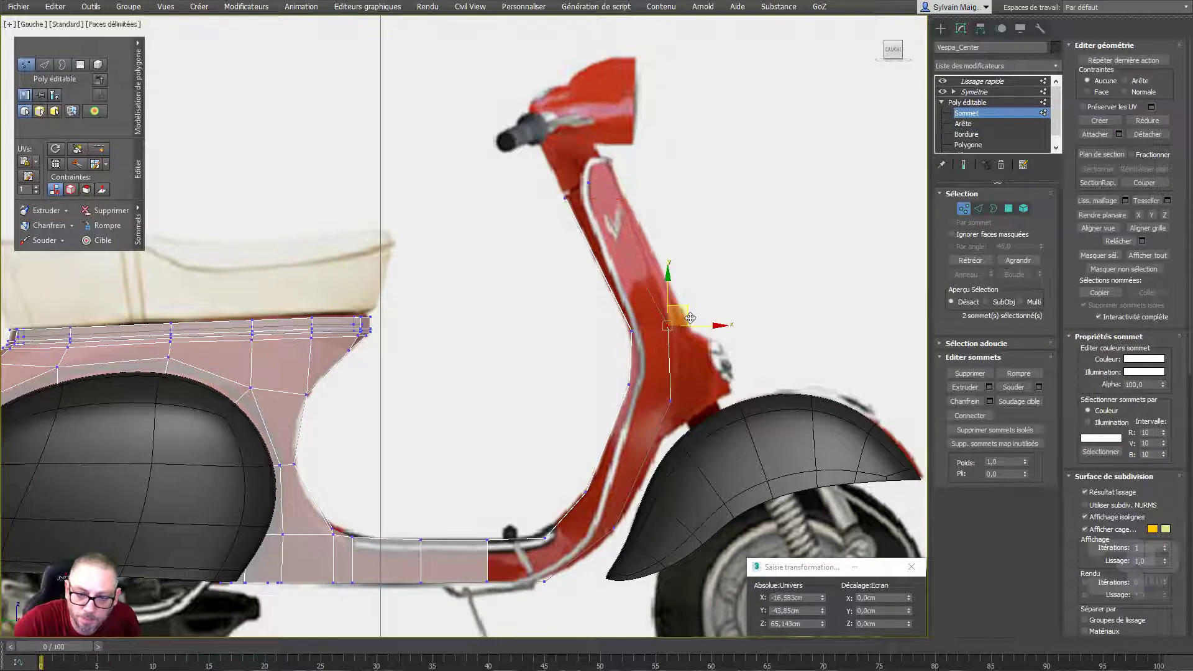
{"action": "left_click_drag", "start_coordinate": [688, 317], "coordinate": [673, 311]}
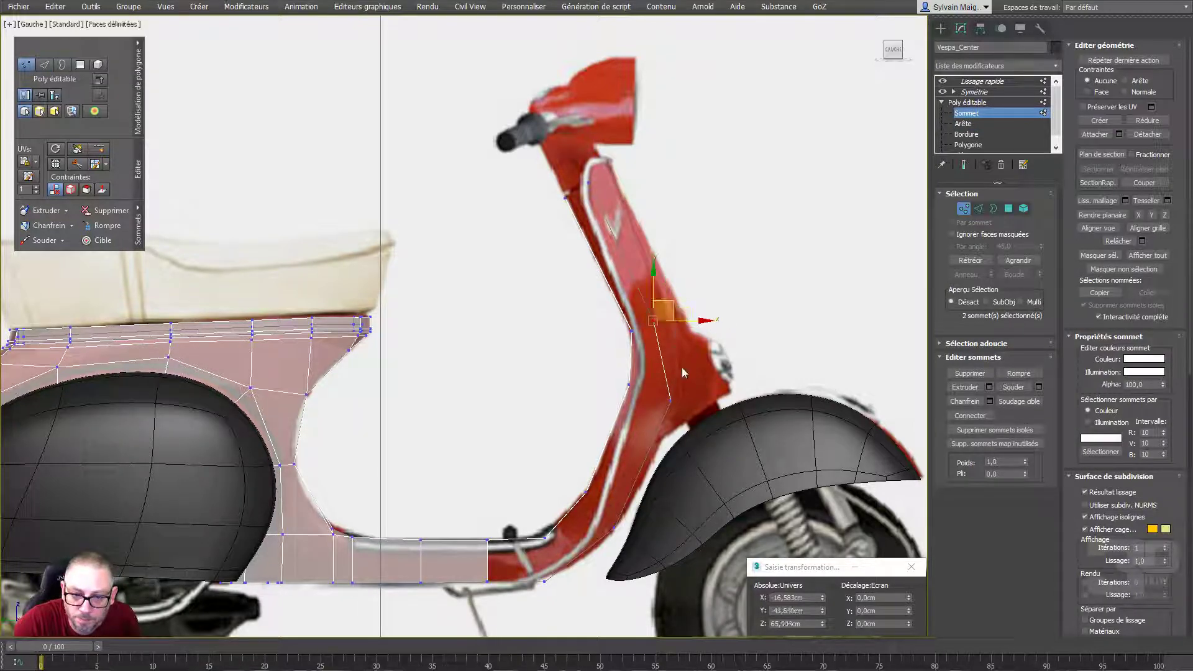
{"action": "left_click_drag", "start_coordinate": [651, 415], "coordinate": [683, 395]}
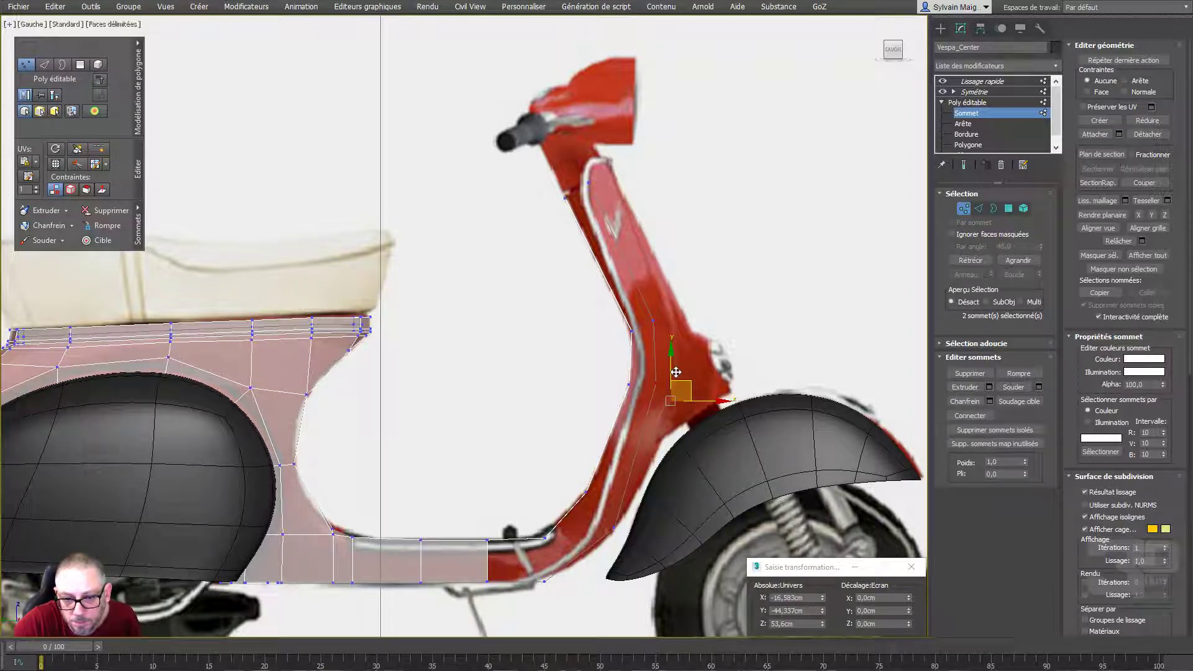
{"action": "mouse_move", "coordinate": [675, 371]}
{"action": "left_mouse_down"}
{"action": "mouse_move", "coordinate": [632, 516]}
{"action": "mouse_move", "coordinate": [565, 598]}
{"action": "left_mouse_up"}
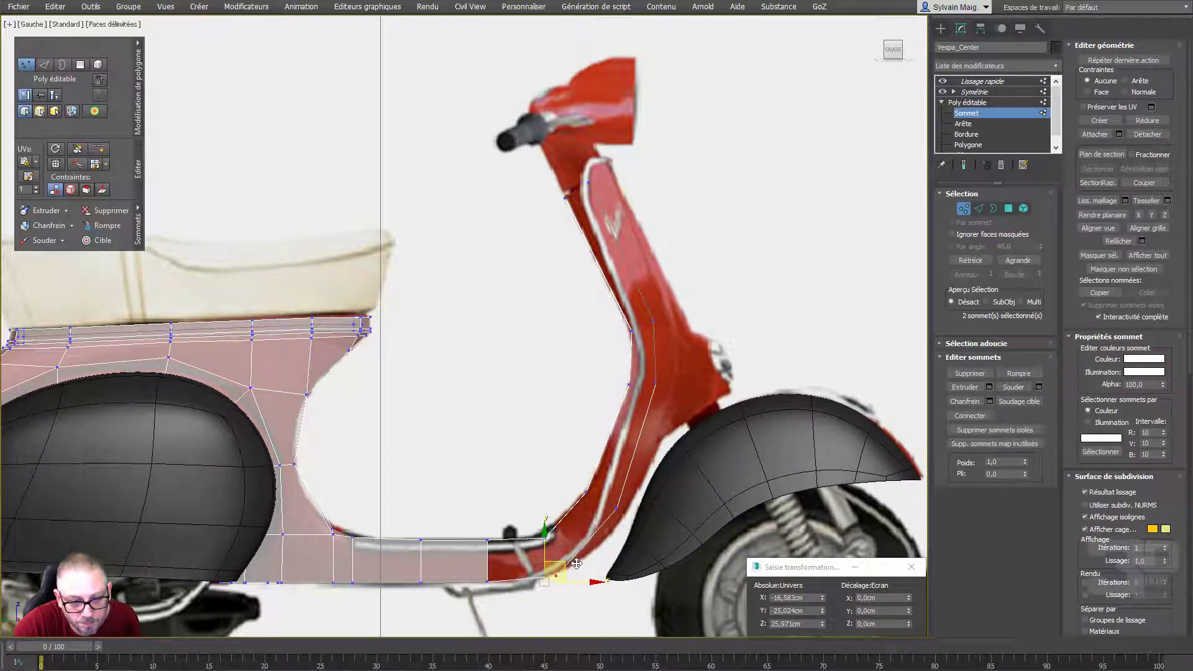
{"action": "left_click_drag", "start_coordinate": [572, 564], "coordinate": [582, 562]}
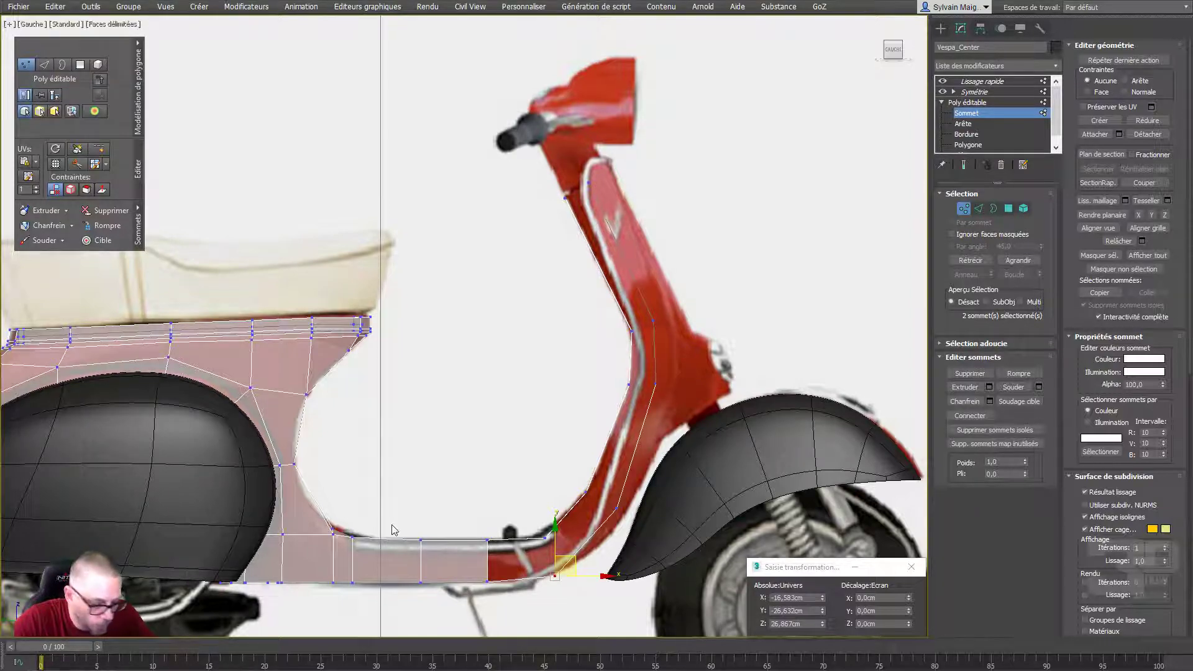
{"action": "key", "text": "p"}
{"action": "mouse_move", "coordinate": [546, 280]}
{"action": "middle_mouse_down", "text": "alt"}
{"action": "mouse_move", "coordinate": [587, 347]}
{"action": "mouse_move", "coordinate": [639, 338]}
{"action": "mouse_move", "coordinate": [637, 355]}
{"action": "middle_mouse_up", "text": "alt"}
Pull the upper column vertex pair toward the centre line and shift an edge vertex sideways
{"action": "left_click", "coordinate": [489, 439]}
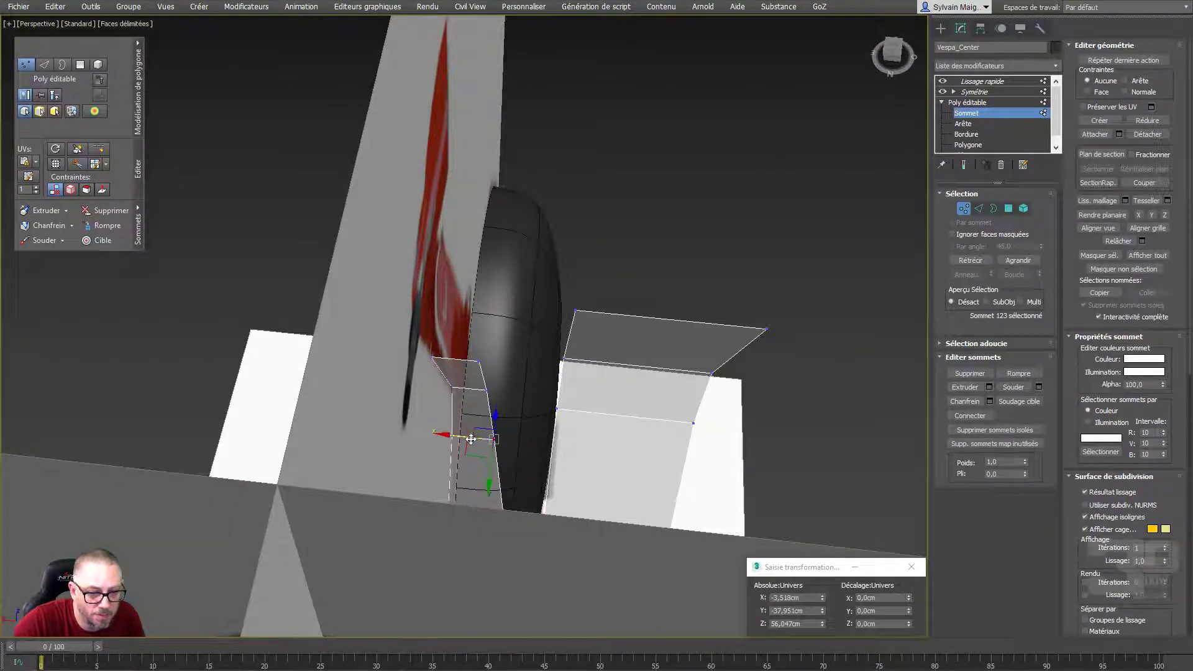
{"action": "left_click_drag", "start_coordinate": [591, 366], "coordinate": [591, 368]}
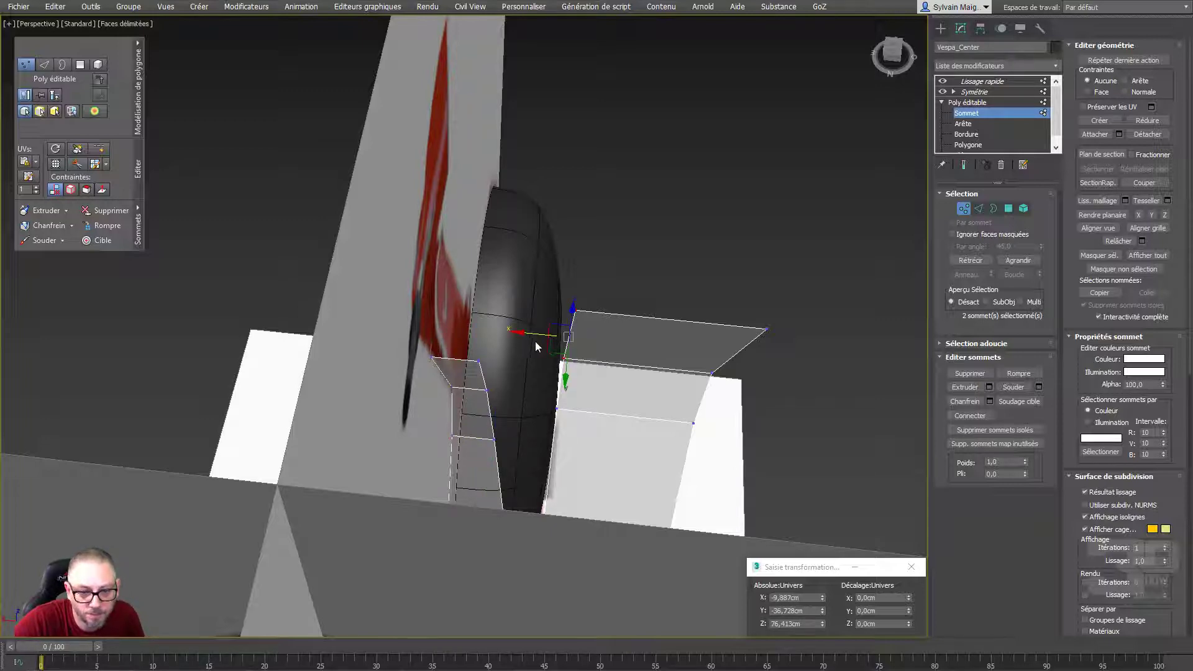
{"action": "left_click_drag", "start_coordinate": [536, 334], "coordinate": [503, 336]}
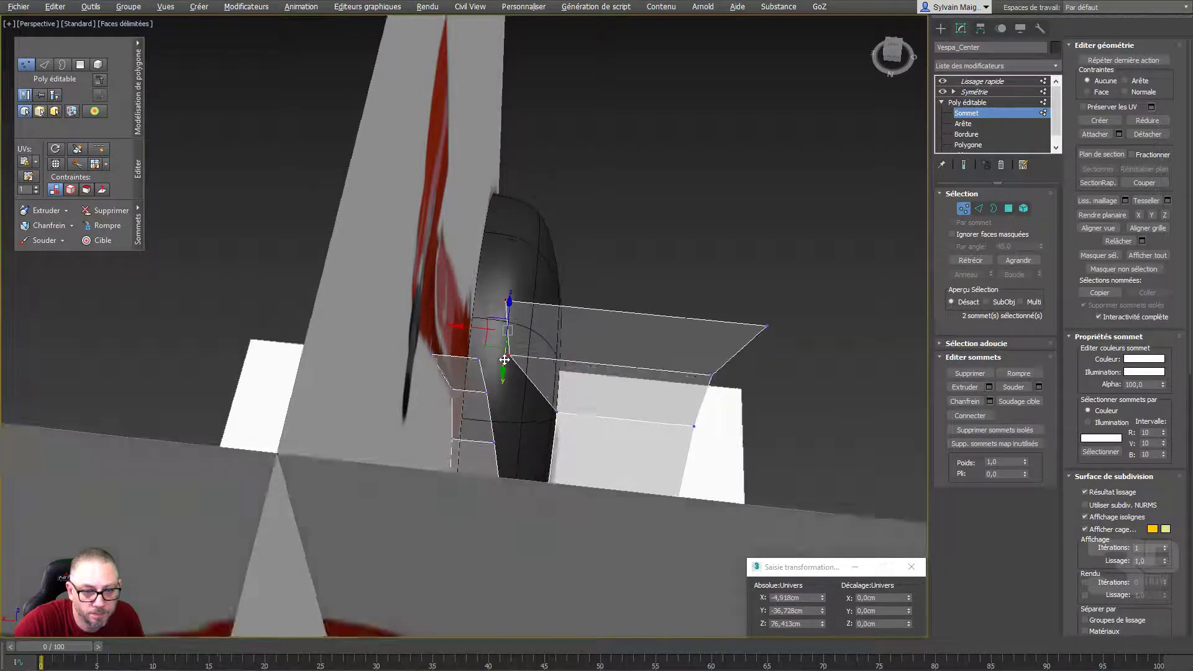
{"action": "mouse_move", "coordinate": [503, 336]}
{"action": "middle_mouse_down", "text": "alt"}
{"action": "mouse_move", "coordinate": [430, 386]}
{"action": "mouse_move", "coordinate": [516, 354]}
{"action": "middle_mouse_up", "text": "alt"}
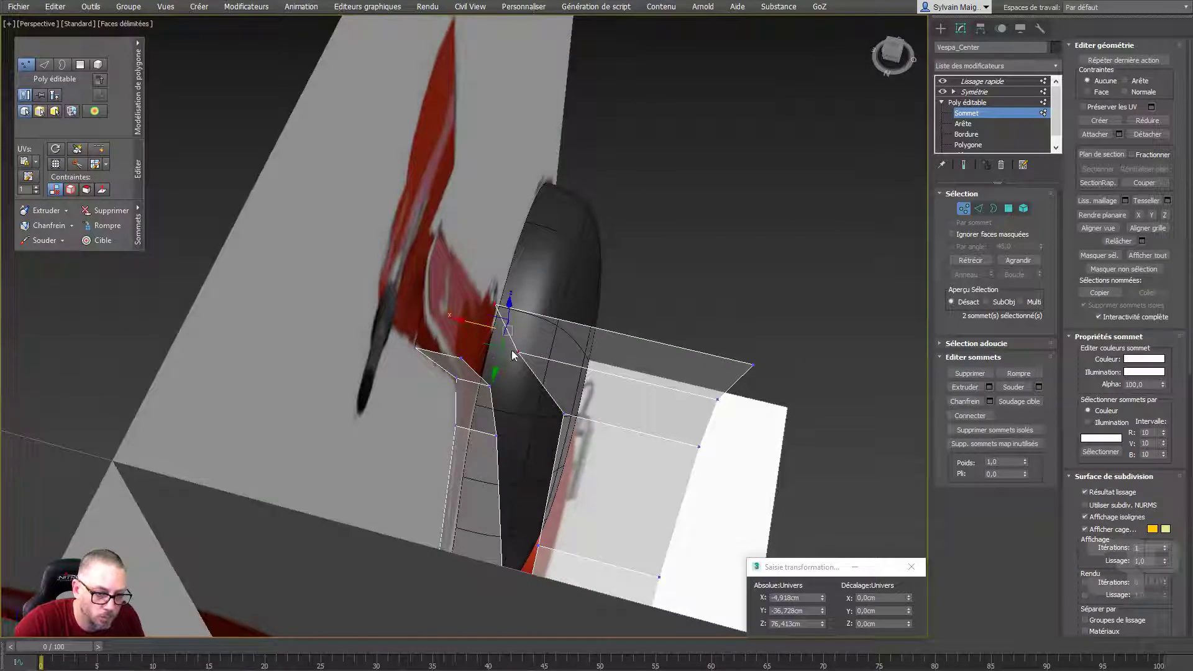
{"action": "left_click", "coordinate": [517, 353]}
{"action": "left_click_drag", "start_coordinate": [517, 353], "coordinate": [525, 353]}
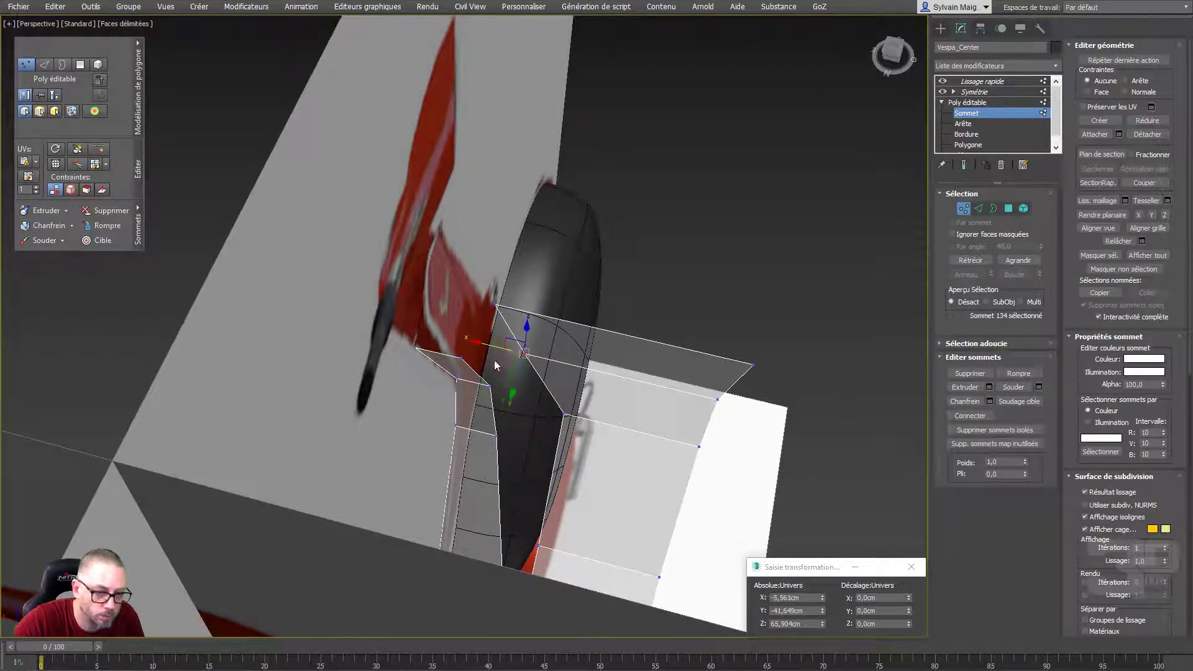
{"action": "left_click", "coordinate": [561, 414]}
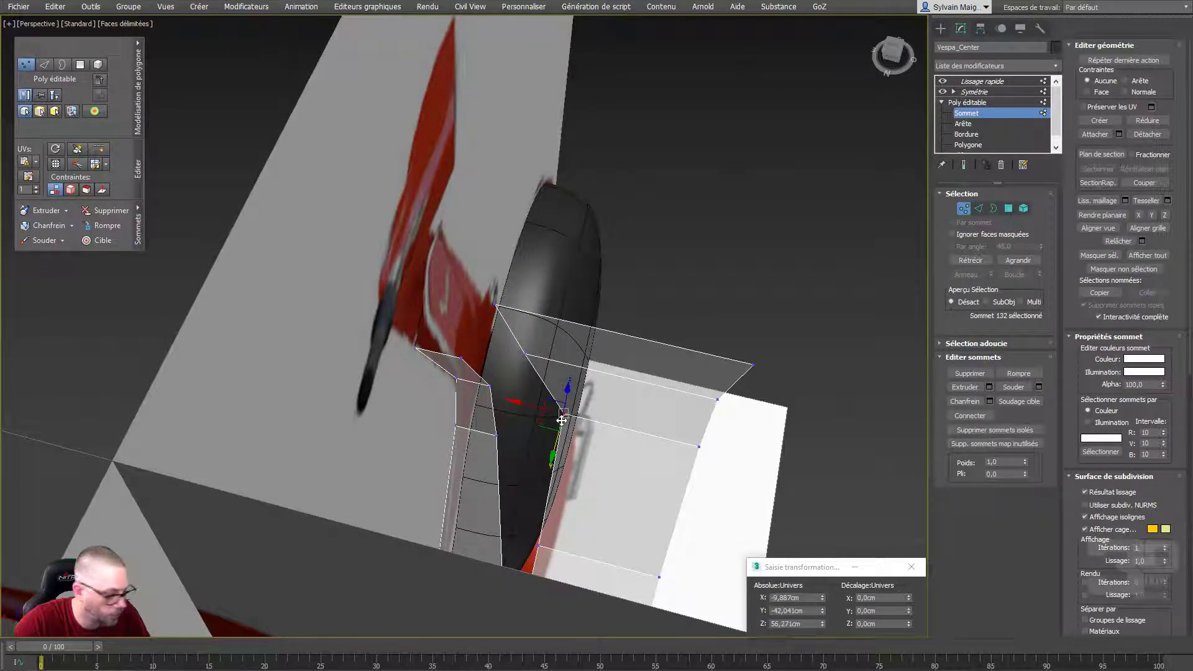
{"action": "key", "text": "t"}
{"action": "middle_click_drag", "start_coordinate": [408, 519], "coordinate": [430, 295]}
{"action": "scroll", "coordinate": [430, 295], "scroll_direction": "up", "scroll_amount": 2}
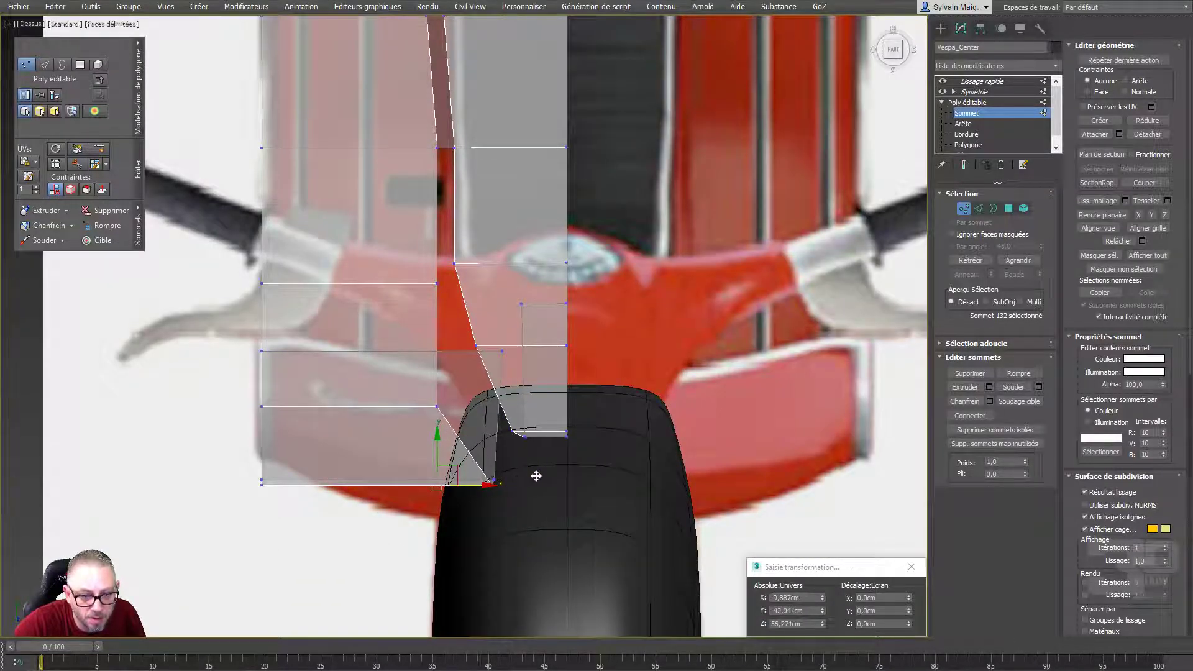
In Top view, slide vertices 132, 130 and 128 along X to hug the front tyre
{"action": "left_click_drag", "start_coordinate": [541, 474], "coordinate": [550, 474]}
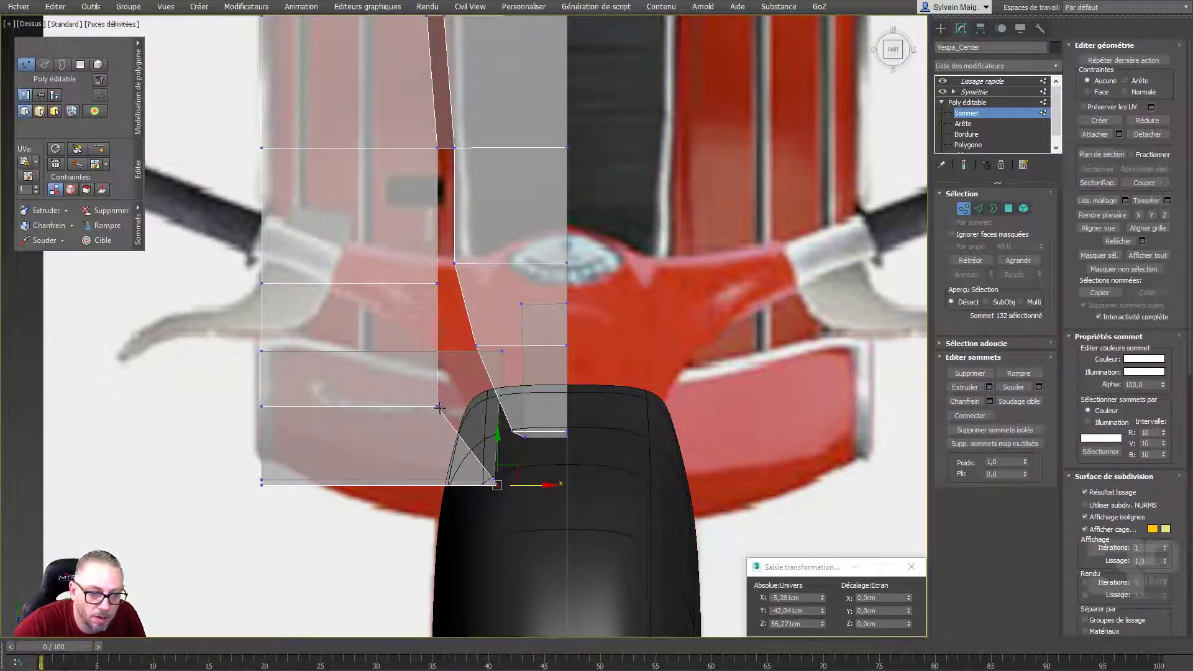
{"action": "left_click", "coordinate": [438, 406]}
{"action": "left_click_drag", "start_coordinate": [428, 348], "coordinate": [458, 318]}
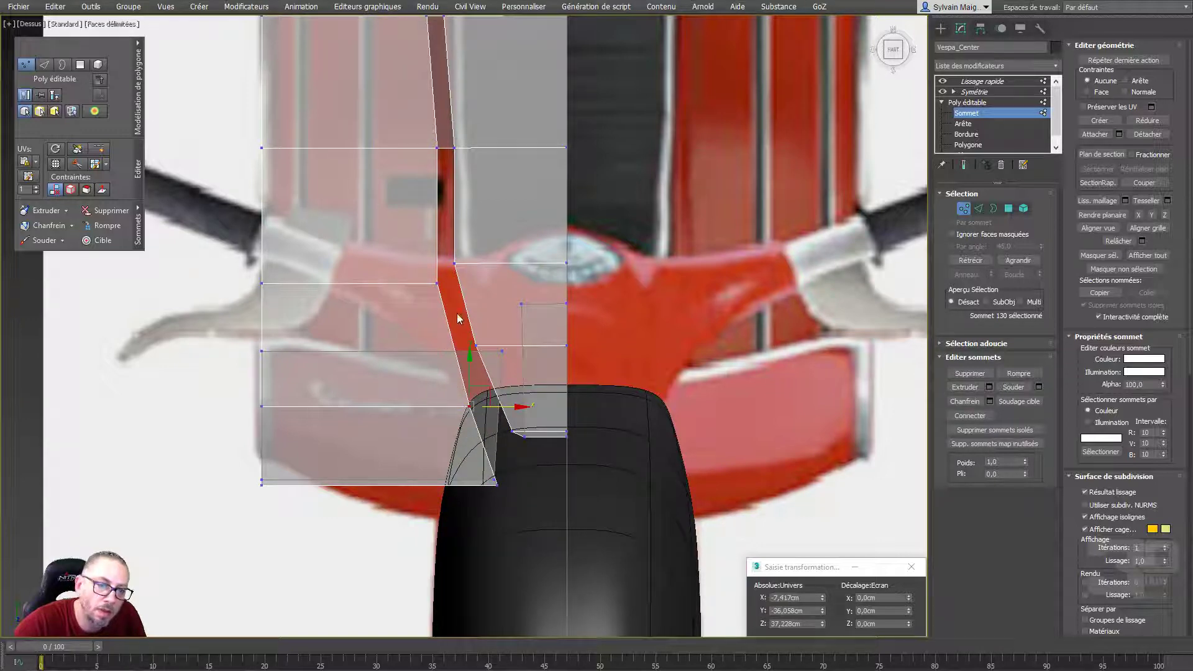
{"action": "left_click", "coordinate": [438, 283]}
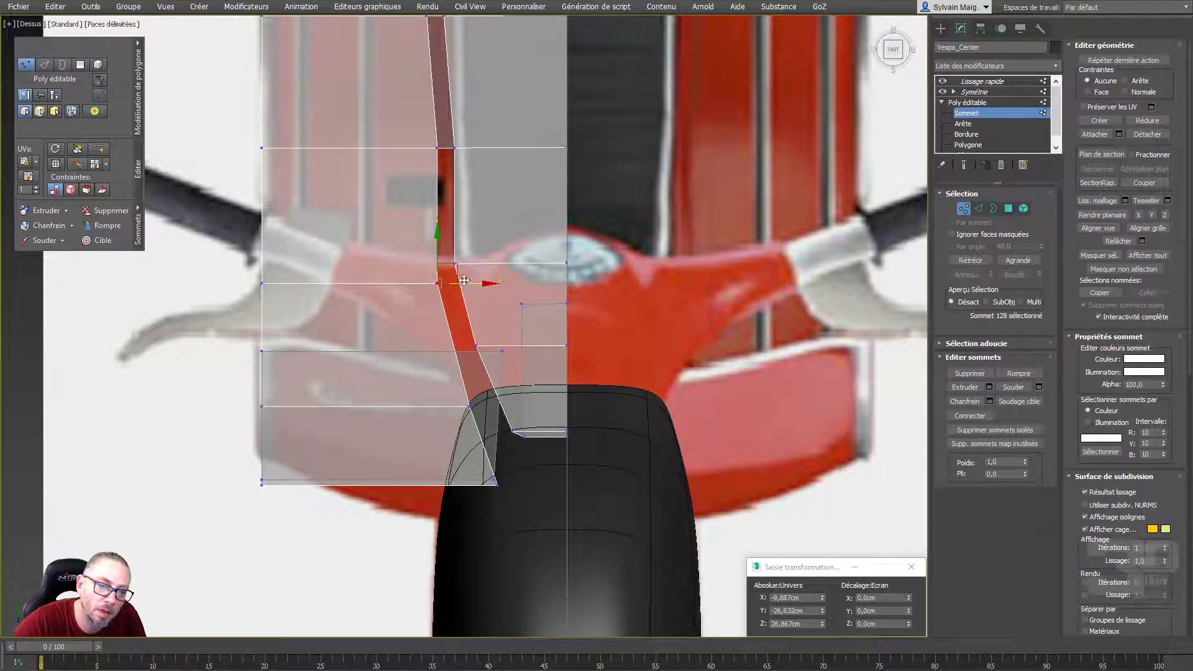
{"action": "left_click_drag", "start_coordinate": [465, 285], "coordinate": [470, 285]}
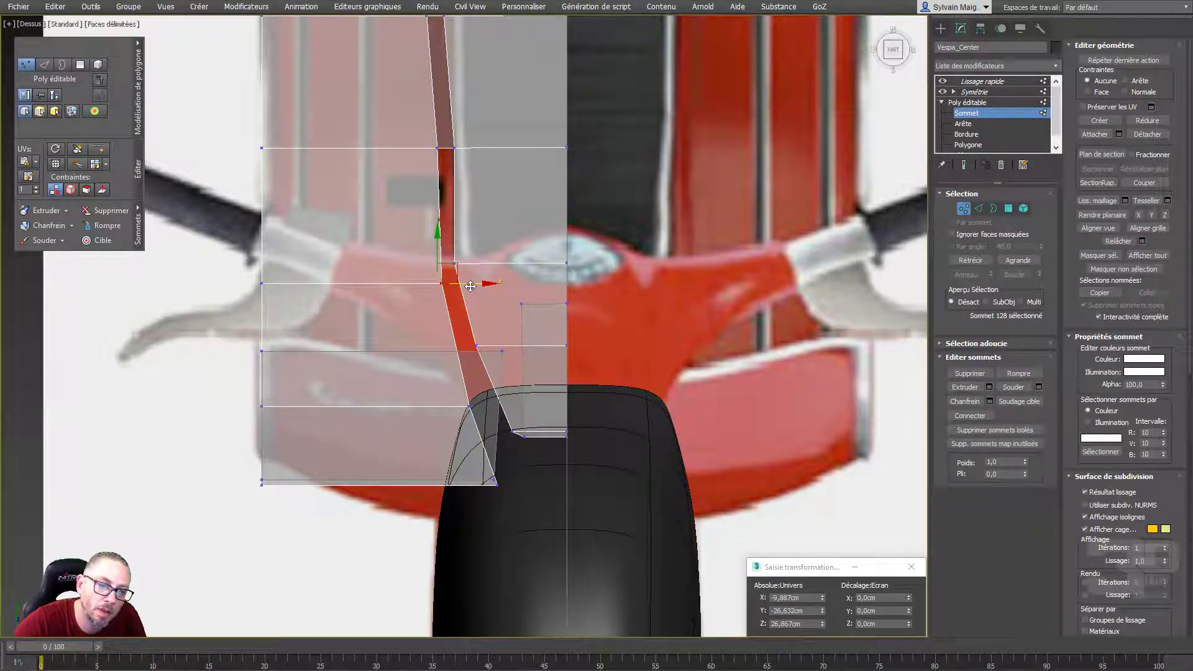
{"action": "left_click", "coordinate": [471, 407]}
{"action": "left_click_drag", "start_coordinate": [497, 407], "coordinate": [517, 407]}
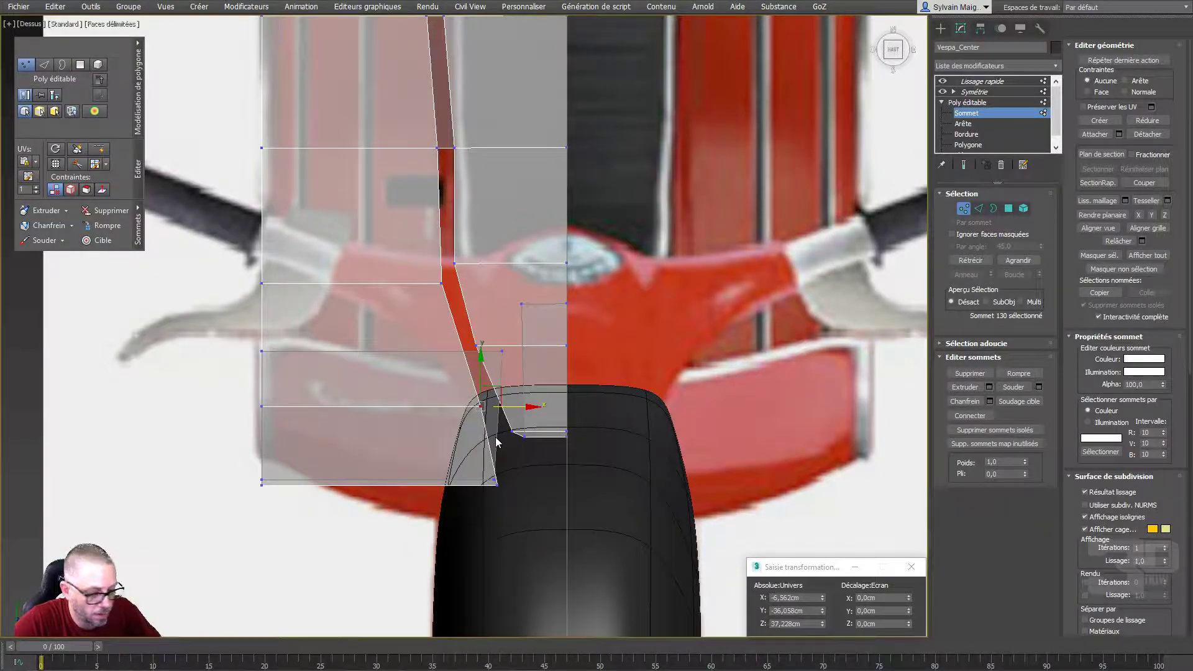
{"action": "mouse_move", "coordinate": [495, 438]}
{"action": "middle_mouse_down", "text": "alt"}
{"action": "mouse_move", "coordinate": [673, 317]}
{"action": "mouse_move", "coordinate": [571, 395]}
{"action": "mouse_move", "coordinate": [639, 398]}
{"action": "mouse_move", "coordinate": [632, 409]}
{"action": "mouse_move", "coordinate": [605, 367]}
{"action": "middle_mouse_up", "text": "alt"}
Nudge vertices 132, 130 and the bottom pair along X beside the front fender
{"action": "scroll", "coordinate": [572, 396], "scroll_direction": "up", "scroll_amount": 3}
{"action": "left_click", "coordinate": [570, 308]}
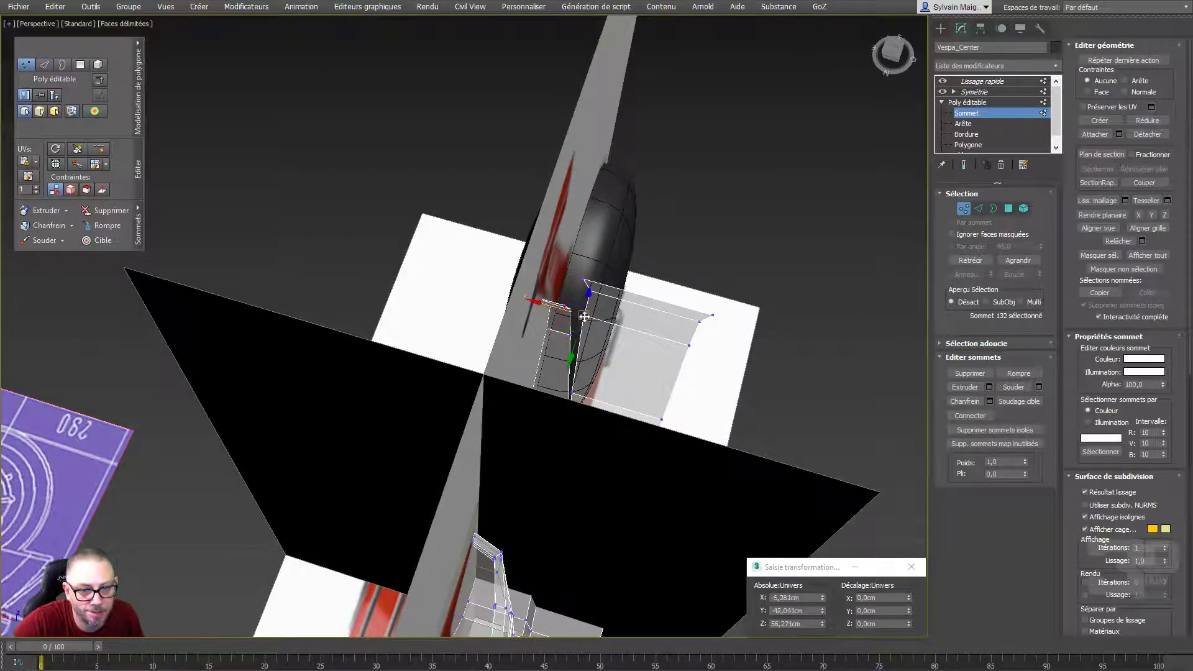
{"action": "left_click_drag", "start_coordinate": [571, 313], "coordinate": [584, 360]}
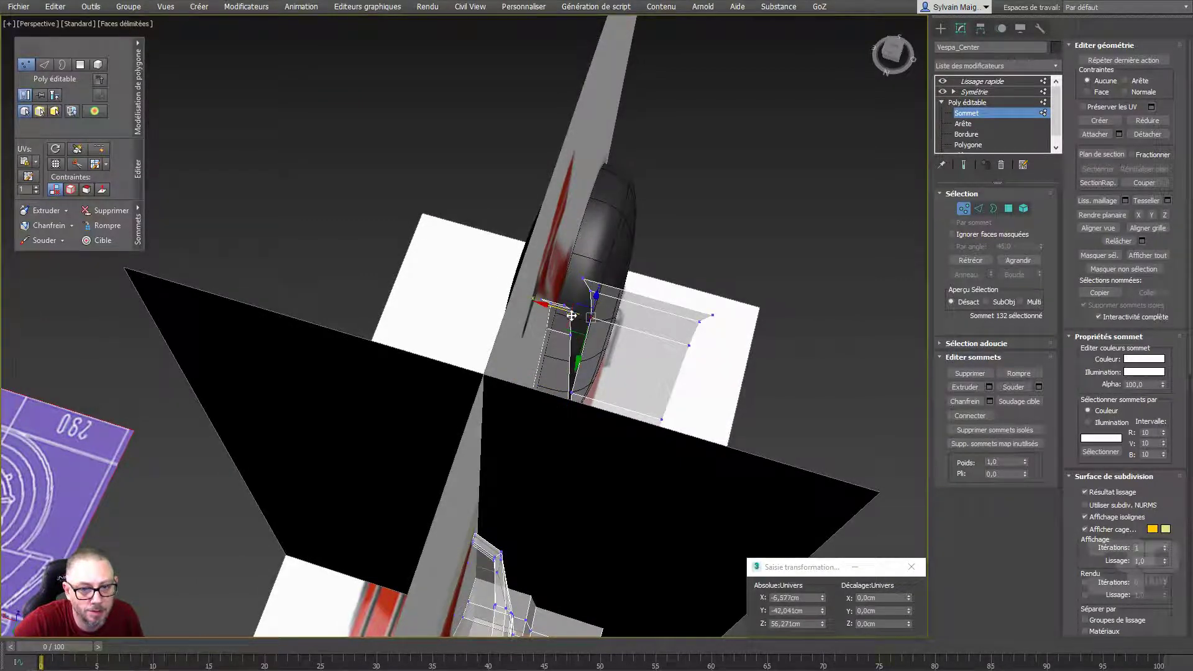
{"action": "middle_click_drag", "start_coordinate": [584, 360], "coordinate": [587, 370], "text": "alt"}
{"action": "left_click", "coordinate": [569, 380]}
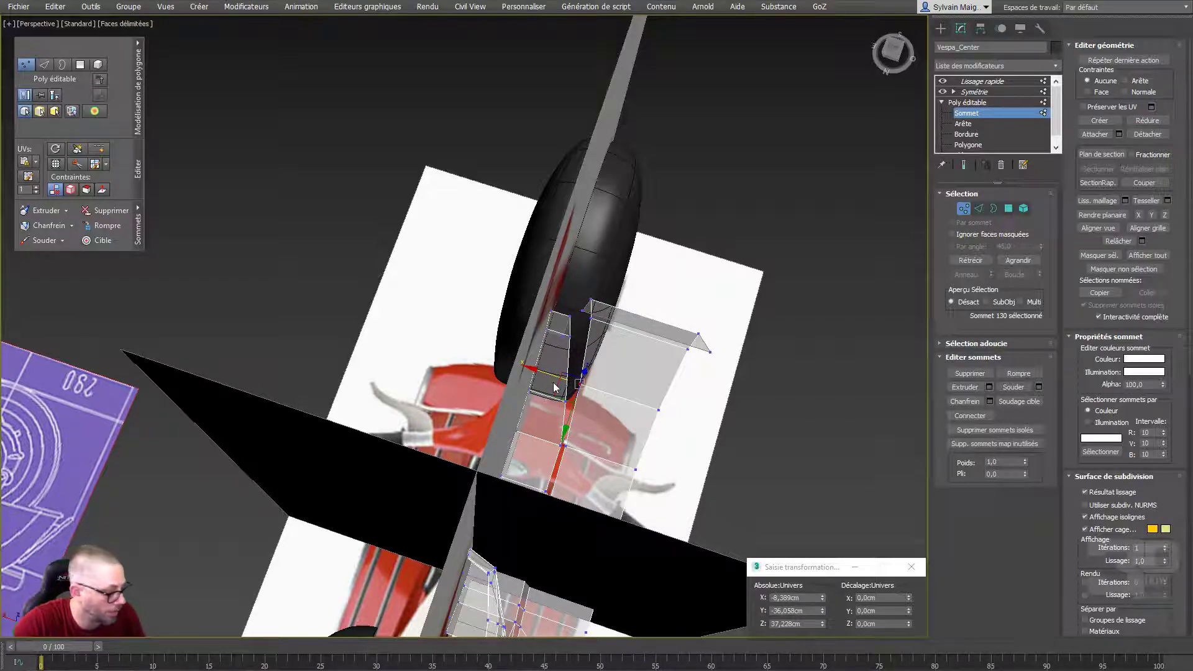
{"action": "mouse_move", "coordinate": [600, 372]}
{"action": "middle_mouse_down", "text": "alt"}
{"action": "mouse_move", "coordinate": [601, 330]}
{"action": "mouse_move", "coordinate": [558, 326]}
{"action": "mouse_move", "coordinate": [472, 359]}
{"action": "middle_mouse_up", "text": "alt"}
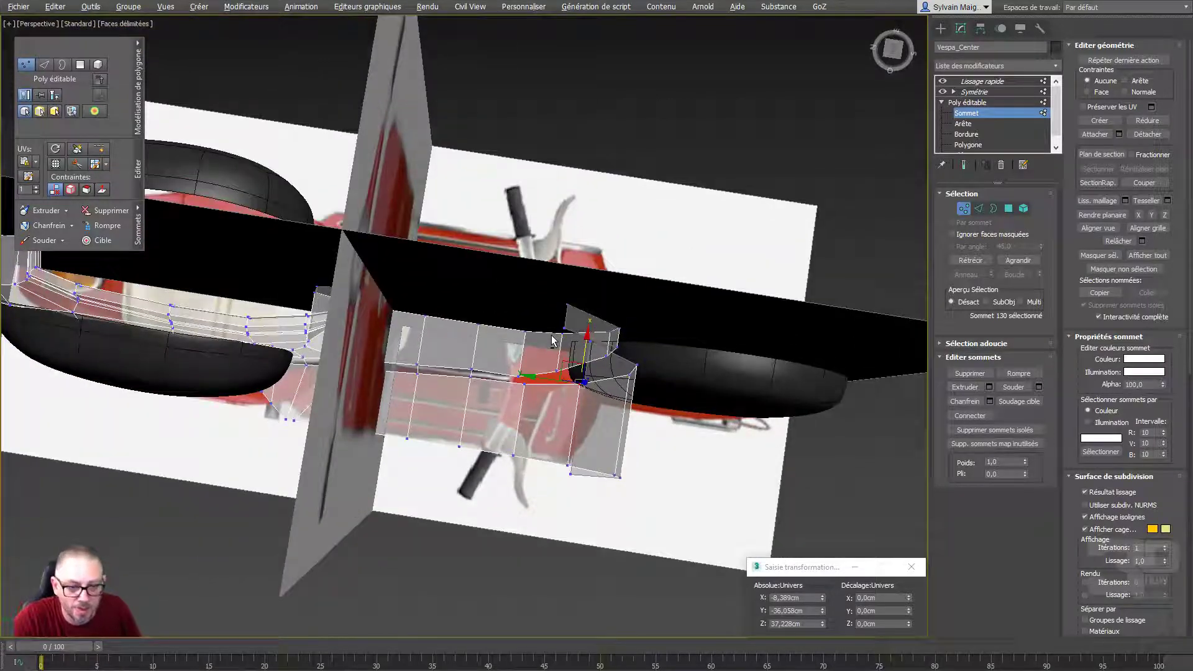
{"action": "left_click", "coordinate": [470, 359]}
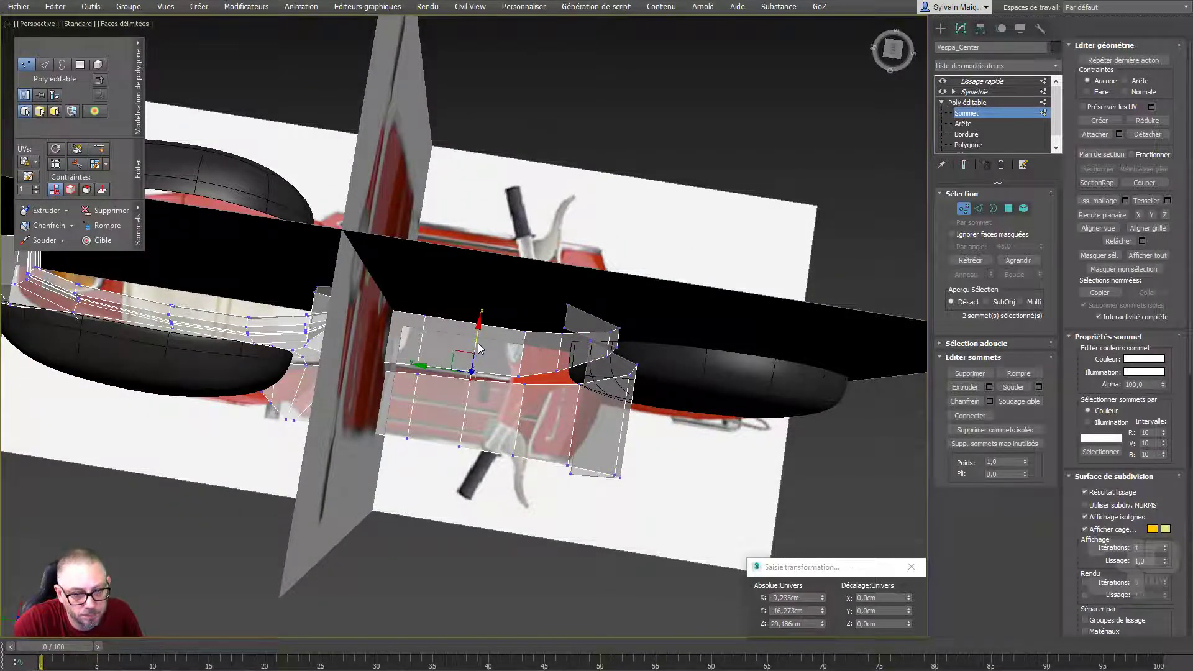
{"action": "left_click_drag", "start_coordinate": [478, 348], "coordinate": [476, 352]}
{"action": "mouse_move", "coordinate": [475, 352]}
{"action": "middle_mouse_down", "text": "alt"}
{"action": "mouse_move", "coordinate": [493, 284]}
{"action": "mouse_move", "coordinate": [609, 310]}
{"action": "middle_mouse_up", "text": "alt"}
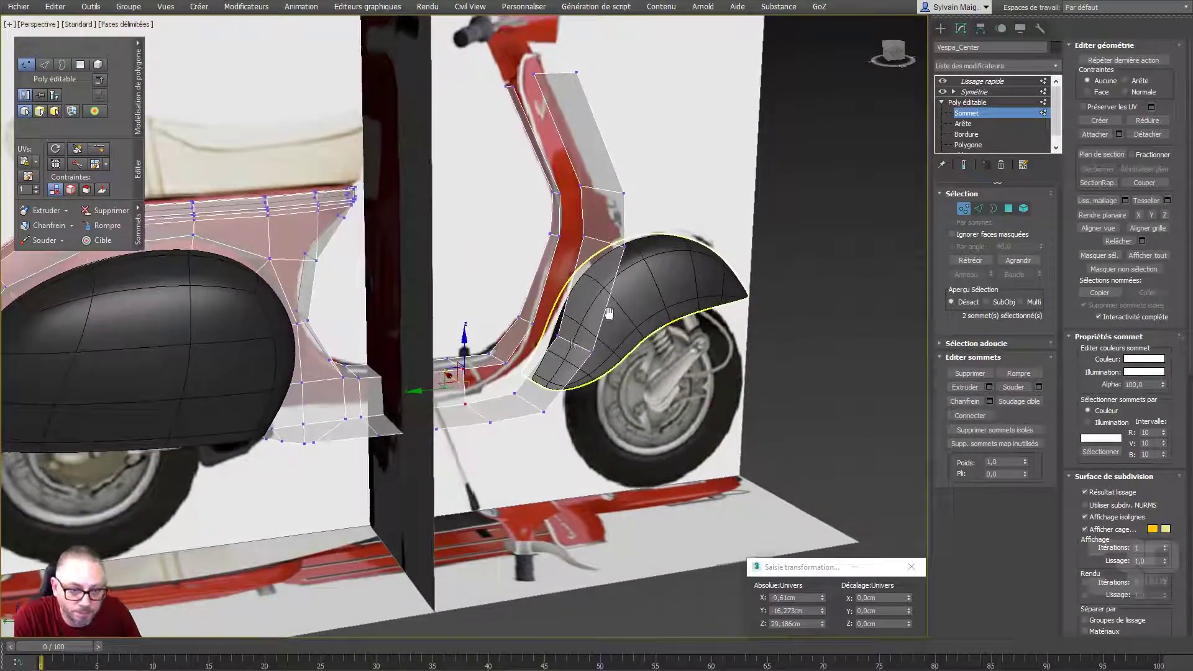
Select the leg-shield edge loop, removing the floorboard edges from the selection
{"action": "key", "text": "2"}
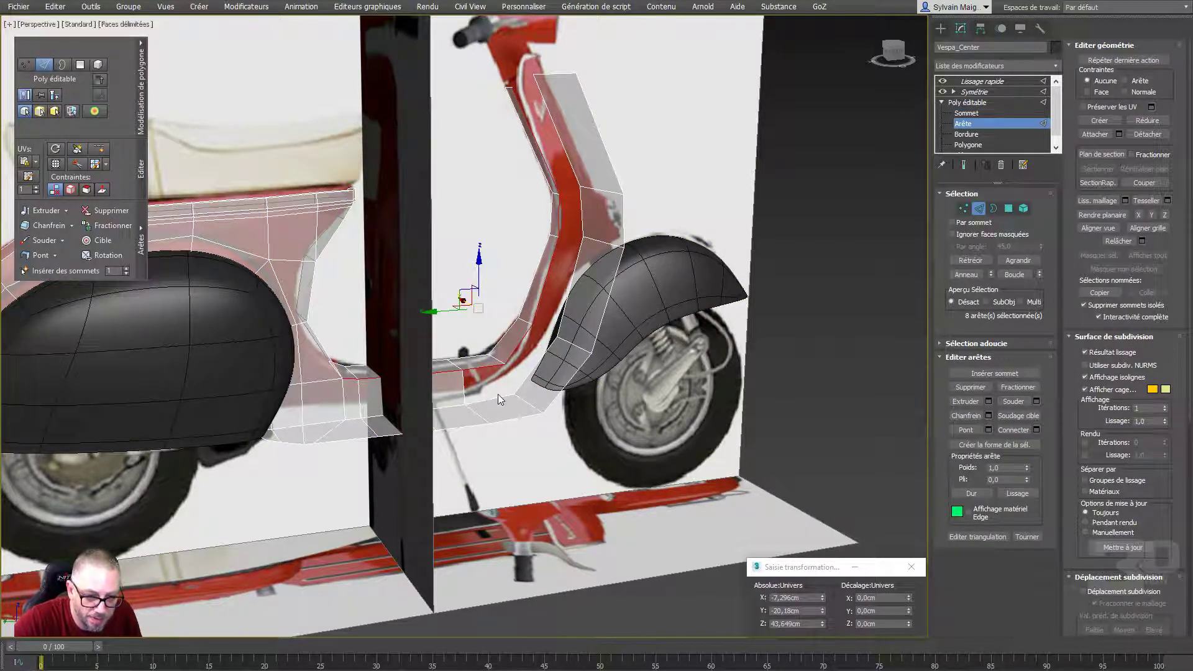
{"action": "double_click", "coordinate": [500, 398], "text": "ctrl"}
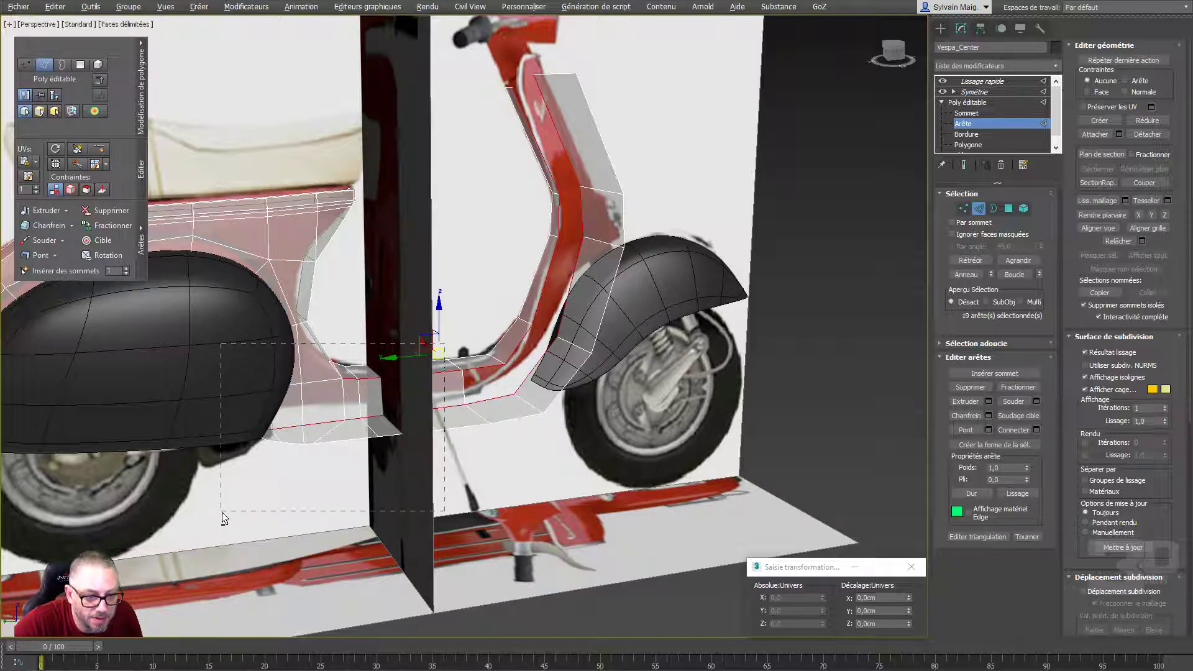
{"action": "key", "text": "ctrl+z"}
{"action": "middle_click_drag", "start_coordinate": [349, 453], "coordinate": [494, 389], "text": "alt"}
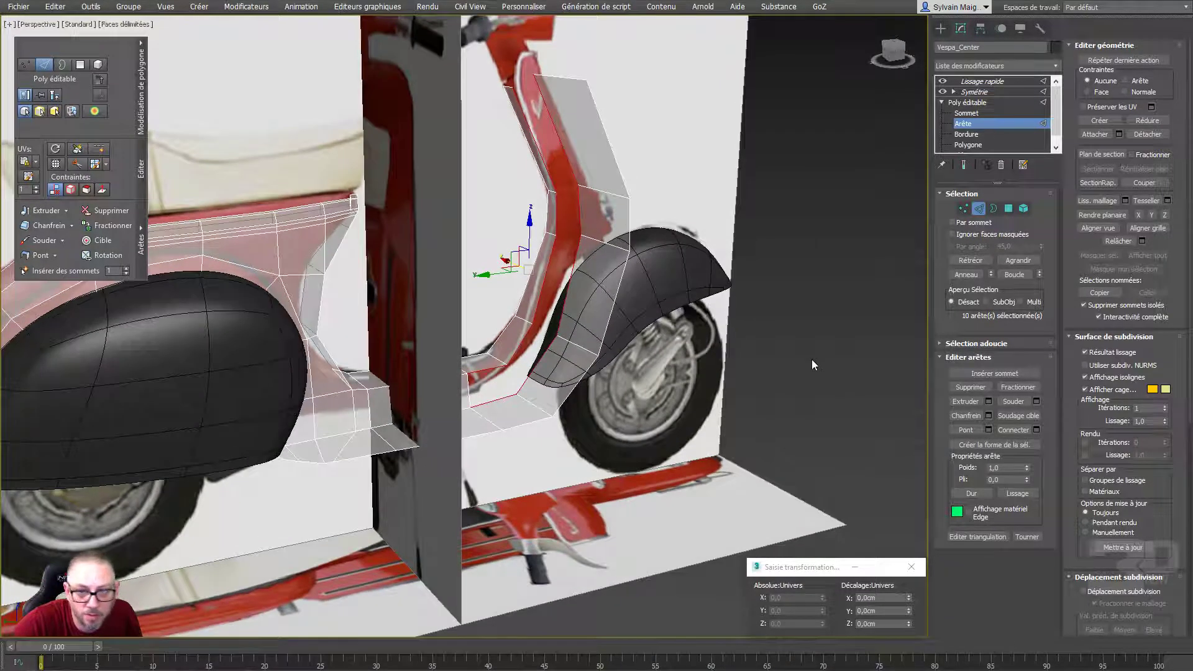
{"action": "left_click", "coordinate": [967, 430]}
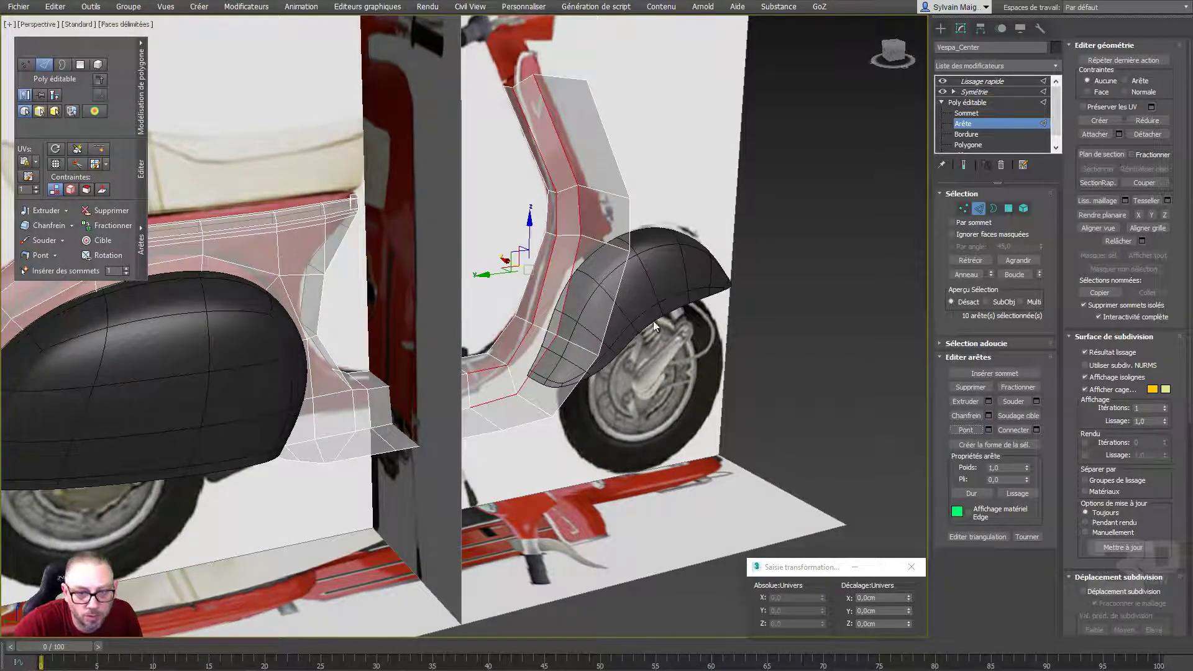
{"action": "left_click", "coordinate": [736, 185]}
{"action": "scroll", "coordinate": [736, 185], "scroll_direction": "up", "scroll_amount": 3}
{"action": "mouse_move", "coordinate": [736, 185]}
{"action": "middle_mouse_down"}
{"action": "mouse_move", "coordinate": [674, 187]}
{"action": "mouse_move", "coordinate": [665, 173]}
{"action": "mouse_move", "coordinate": [679, 176]}
{"action": "mouse_move", "coordinate": [693, 209]}
{"action": "mouse_move", "coordinate": [673, 181]}
{"action": "mouse_move", "coordinate": [679, 205]}
{"action": "mouse_move", "coordinate": [702, 226]}
{"action": "mouse_move", "coordinate": [724, 214]}
{"action": "mouse_move", "coordinate": [702, 201]}
{"action": "middle_mouse_up"}
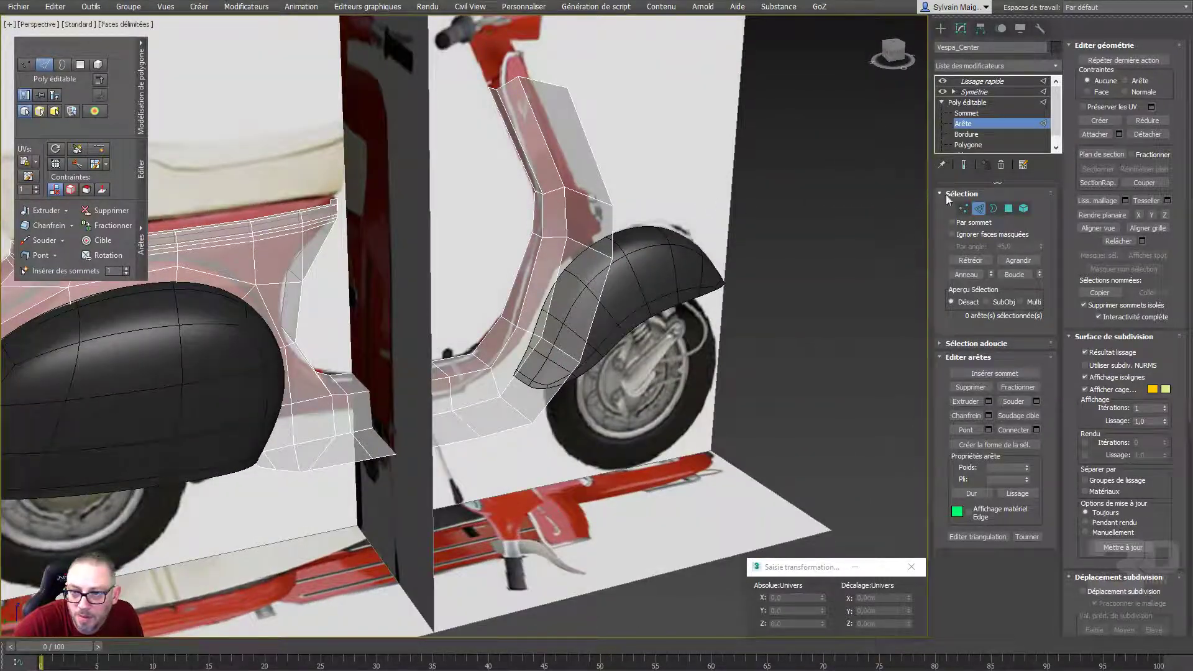
Crease the 11 leg-shield edges to 1,0, enable Show End Result, and turn off See-Through
{"action": "double_click", "coordinate": [564, 249]}
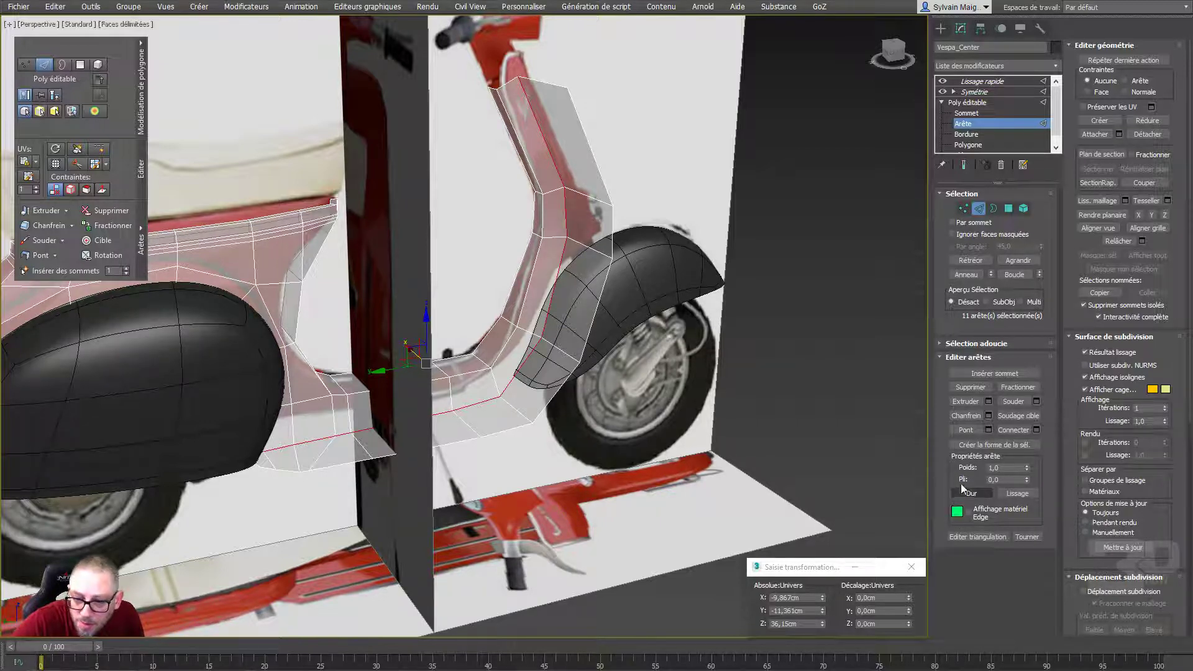
{"action": "left_click", "coordinate": [1027, 477]}
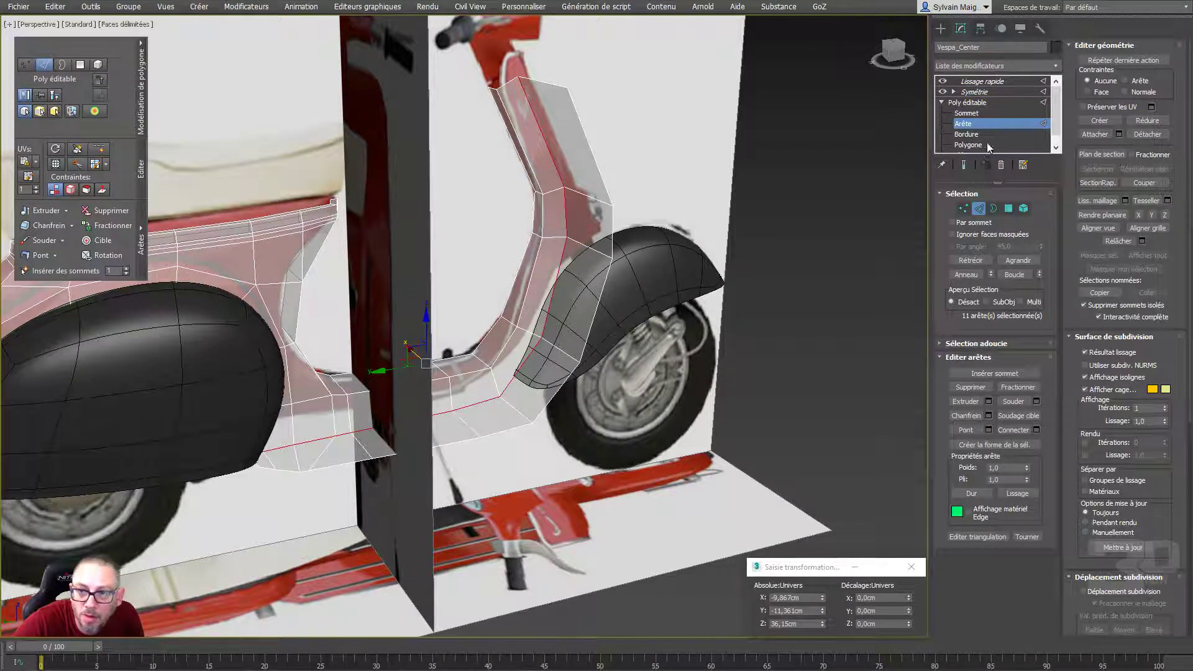
{"action": "left_click", "coordinate": [963, 164]}
{"action": "mouse_move", "coordinate": [715, 315]}
{"action": "middle_mouse_down", "text": "alt"}
{"action": "mouse_move", "coordinate": [698, 303]}
{"action": "mouse_move", "coordinate": [688, 324]}
{"action": "mouse_move", "coordinate": [691, 310]}
{"action": "middle_mouse_up", "text": "alt"}
{"action": "key", "text": "alt+x"}
Shift the leg shield's top corner vertex and a neighbouring rim vertex sideways along X
{"action": "middle_click_drag", "start_coordinate": [669, 285], "coordinate": [743, 375], "text": "alt"}
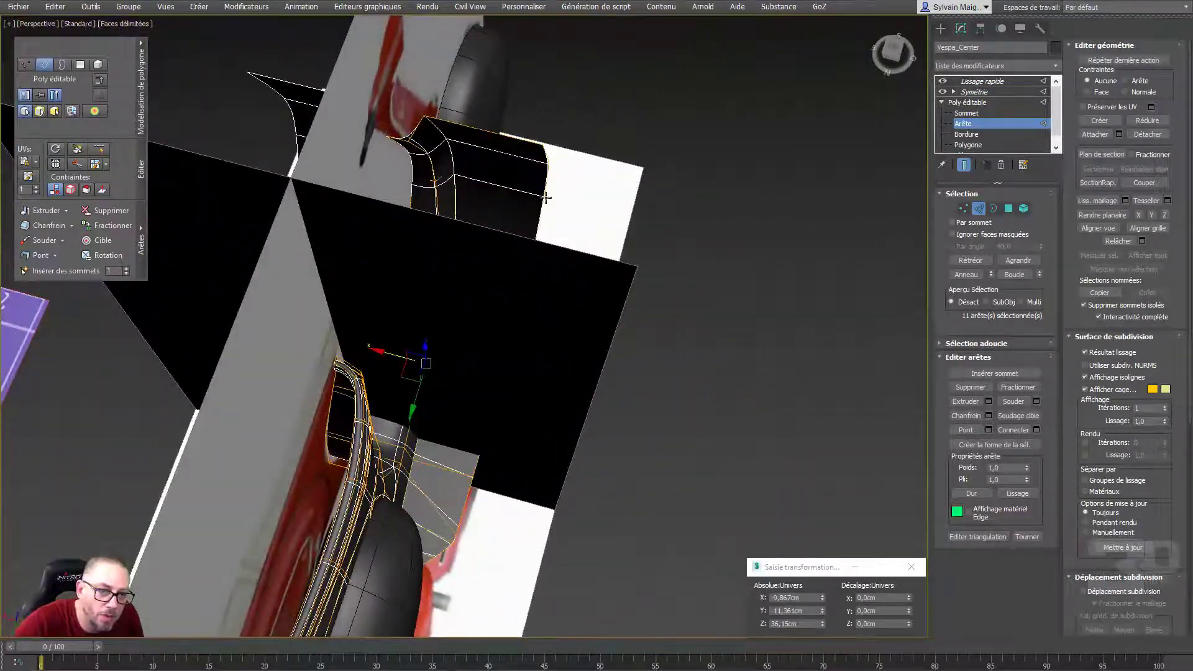
{"action": "scroll", "coordinate": [474, 167], "scroll_direction": "up", "scroll_amount": 5}
{"action": "scroll", "coordinate": [551, 202], "scroll_direction": "up", "scroll_amount": 3}
{"action": "middle_click_drag", "start_coordinate": [551, 203], "coordinate": [639, 297]}
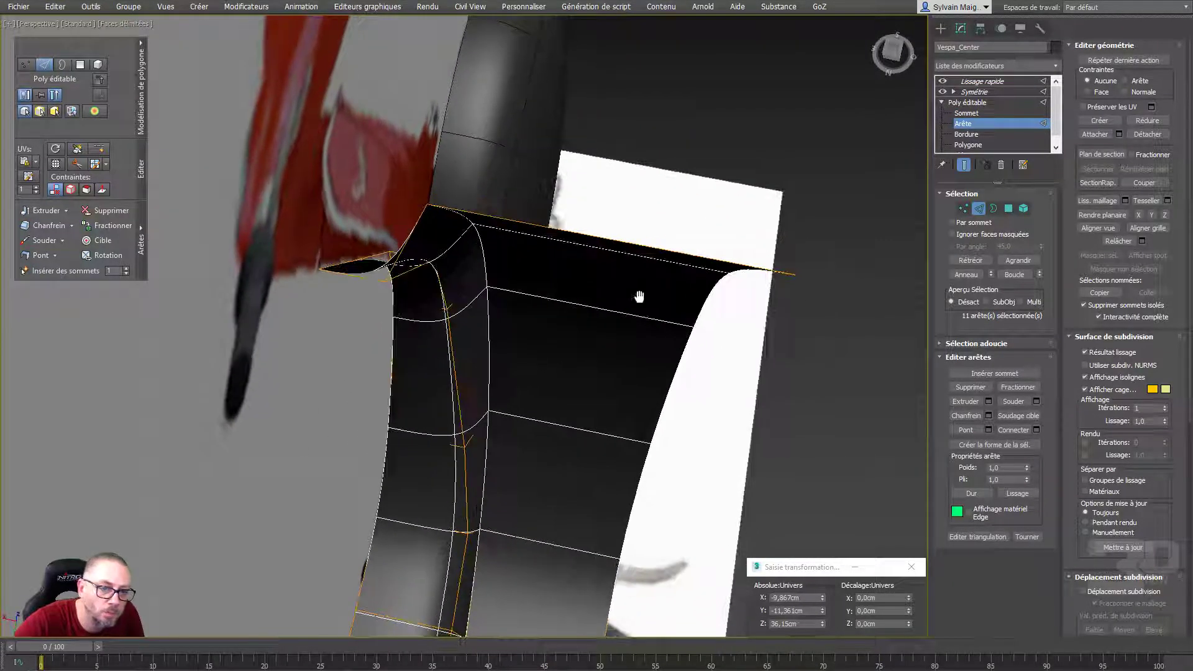
{"action": "left_click", "coordinate": [963, 208]}
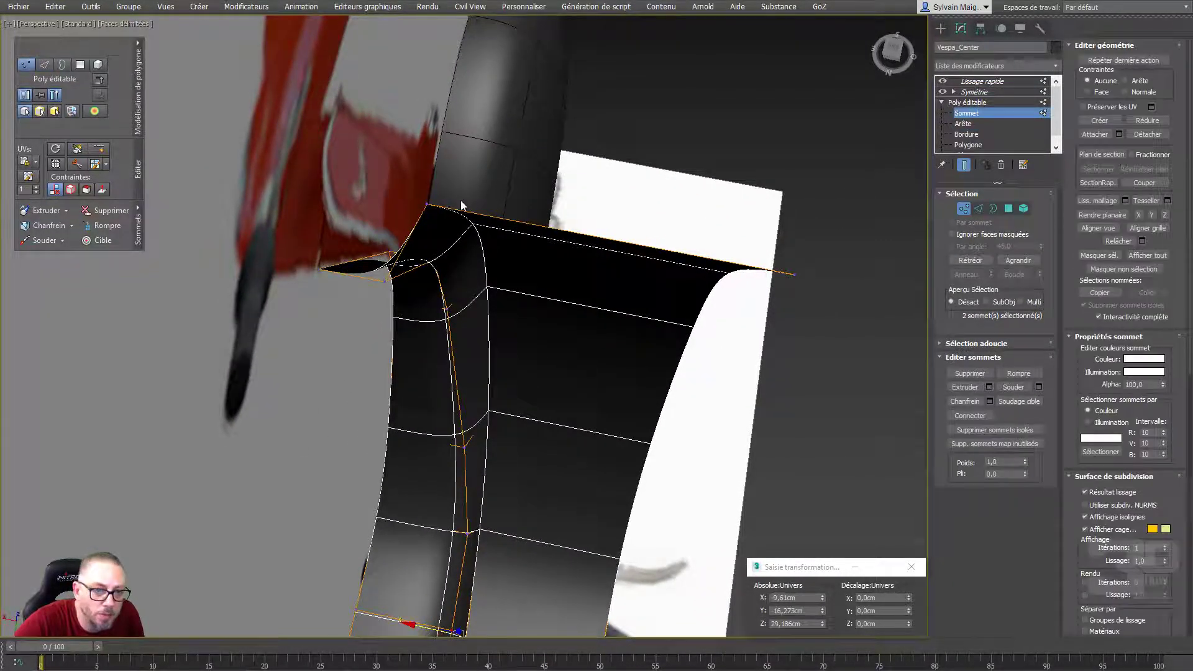
{"action": "left_click", "coordinate": [423, 203]}
{"action": "left_click_drag", "start_coordinate": [400, 195], "coordinate": [379, 192]}
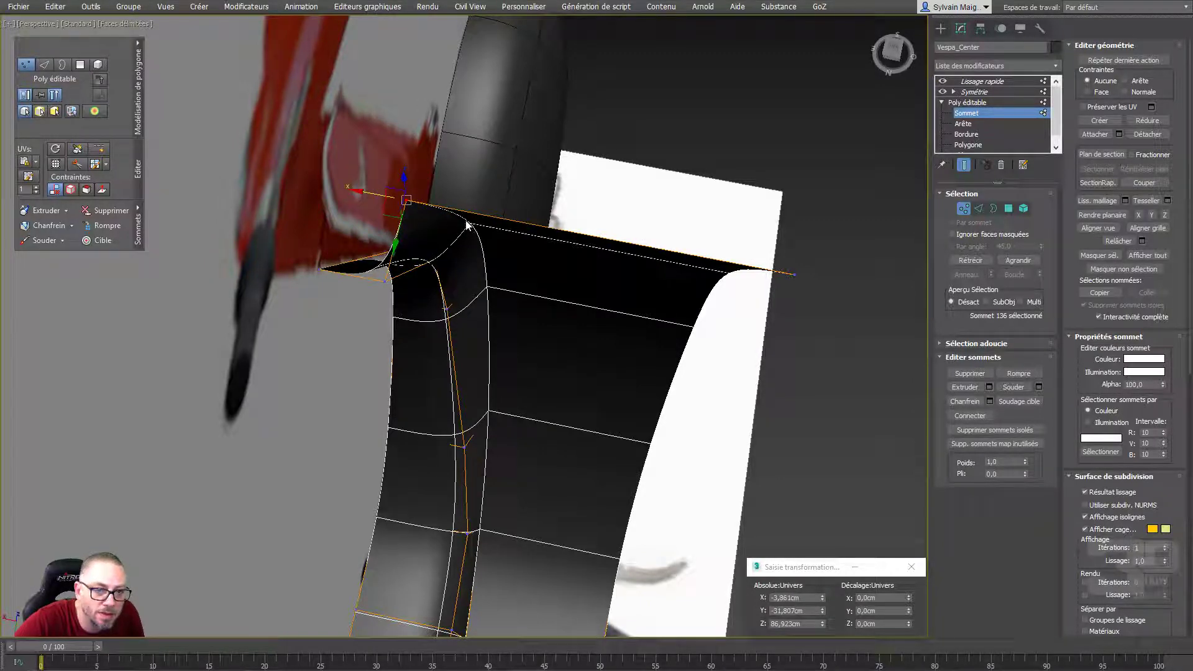
{"action": "left_click_drag", "start_coordinate": [445, 212], "coordinate": [497, 244]}
{"action": "left_click_drag", "start_coordinate": [436, 206], "coordinate": [418, 202]}
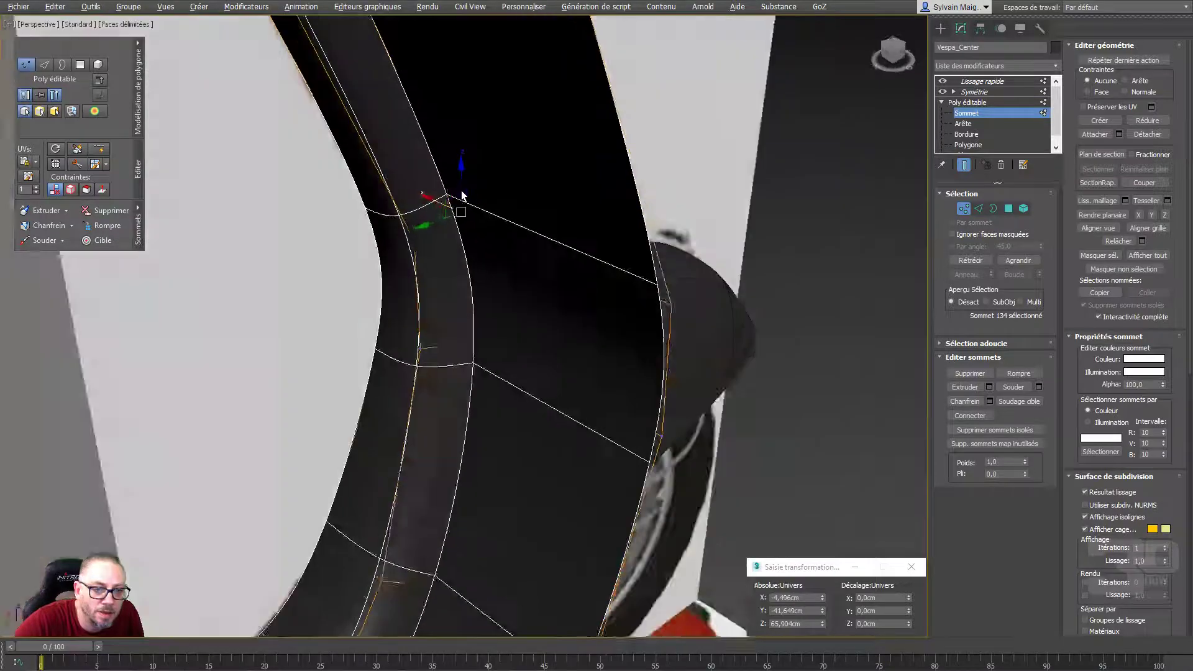
Move a lower column-edge vertex inward along X, nudge the top corner left, then review the front
{"action": "mouse_move", "coordinate": [460, 195]}
{"action": "middle_mouse_down", "text": "alt"}
{"action": "mouse_move", "coordinate": [460, 167]}
{"action": "mouse_move", "coordinate": [480, 315]}
{"action": "middle_mouse_up", "text": "alt"}
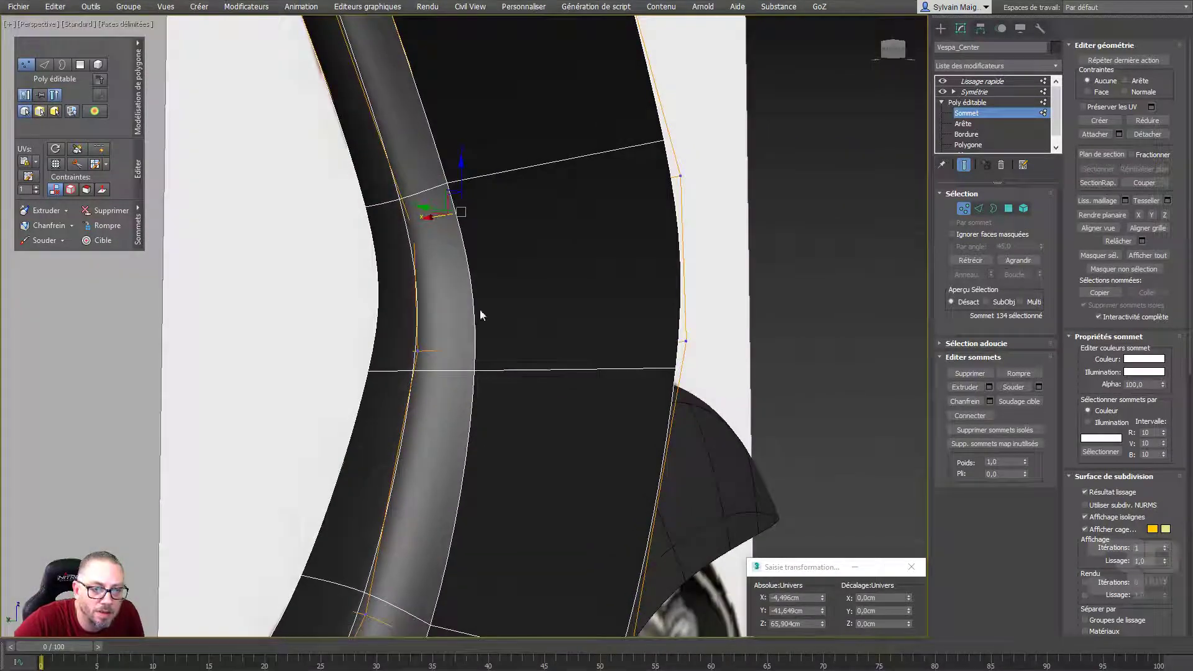
{"action": "left_click_drag", "start_coordinate": [459, 346], "coordinate": [509, 407]}
{"action": "middle_click_drag", "start_coordinate": [509, 408], "coordinate": [549, 425], "text": "alt"}
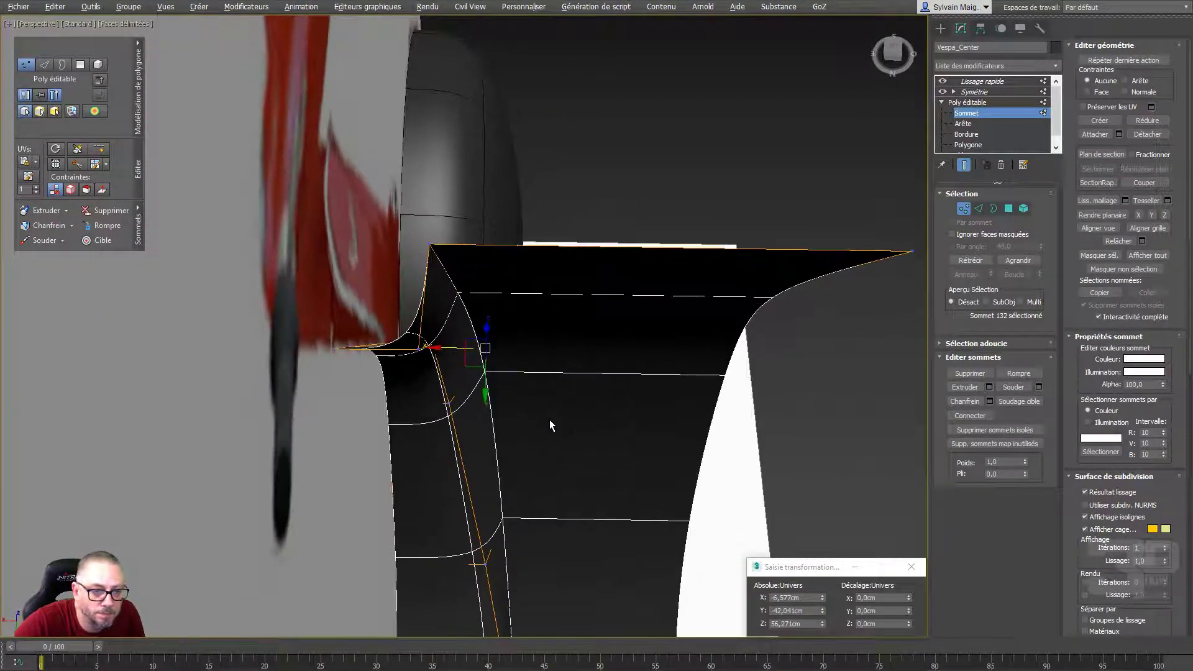
{"action": "middle_click_drag", "start_coordinate": [452, 346], "coordinate": [431, 345], "text": "alt"}
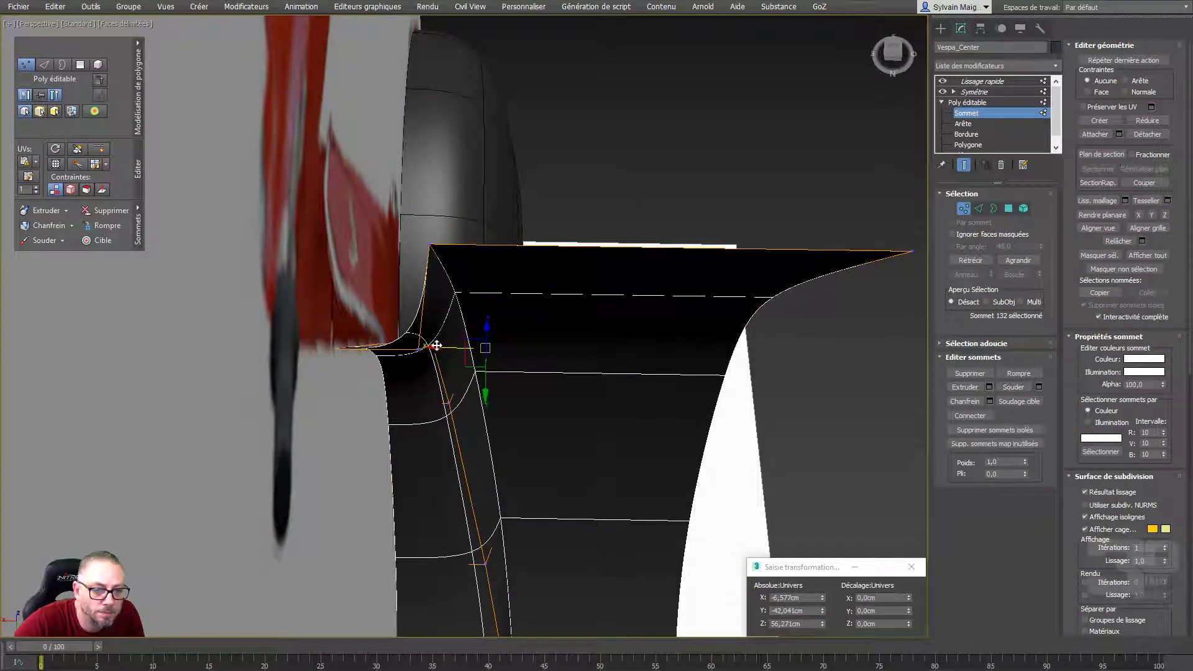
{"action": "mouse_move", "coordinate": [473, 492]}
{"action": "left_mouse_down"}
{"action": "mouse_move", "coordinate": [521, 542]}
{"action": "mouse_move", "coordinate": [460, 388]}
{"action": "mouse_move", "coordinate": [445, 387]}
{"action": "left_mouse_up"}
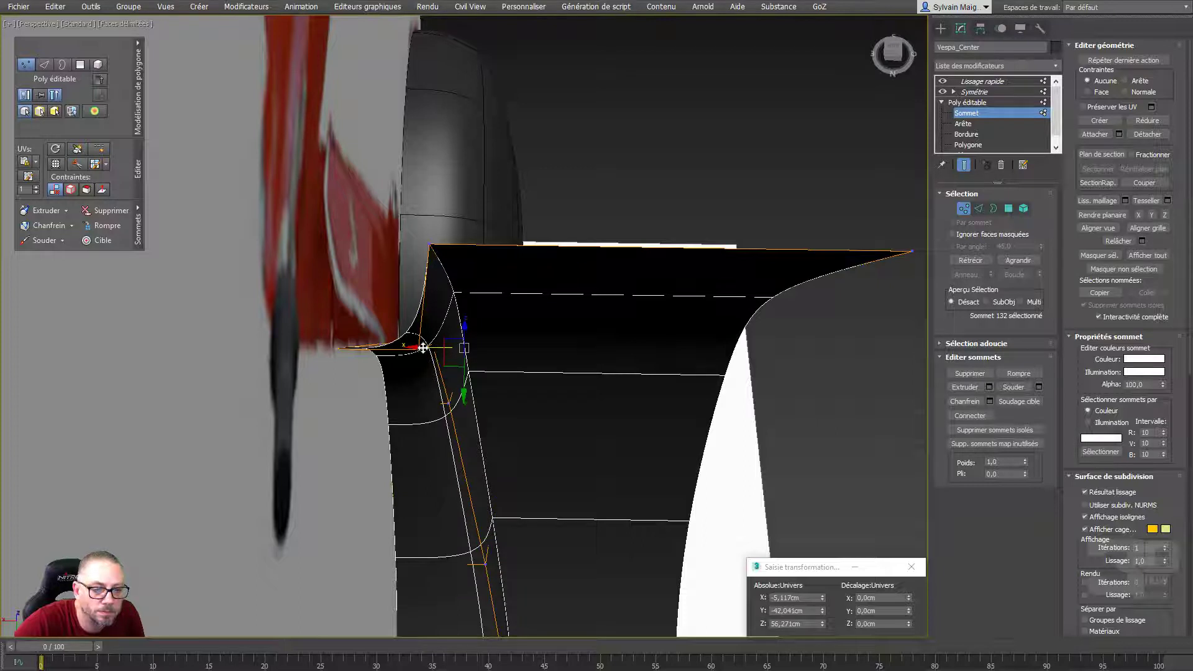
{"action": "mouse_move", "coordinate": [423, 347]}
{"action": "left_mouse_down"}
{"action": "mouse_move", "coordinate": [413, 348]}
{"action": "mouse_move", "coordinate": [436, 326]}
{"action": "left_mouse_up"}
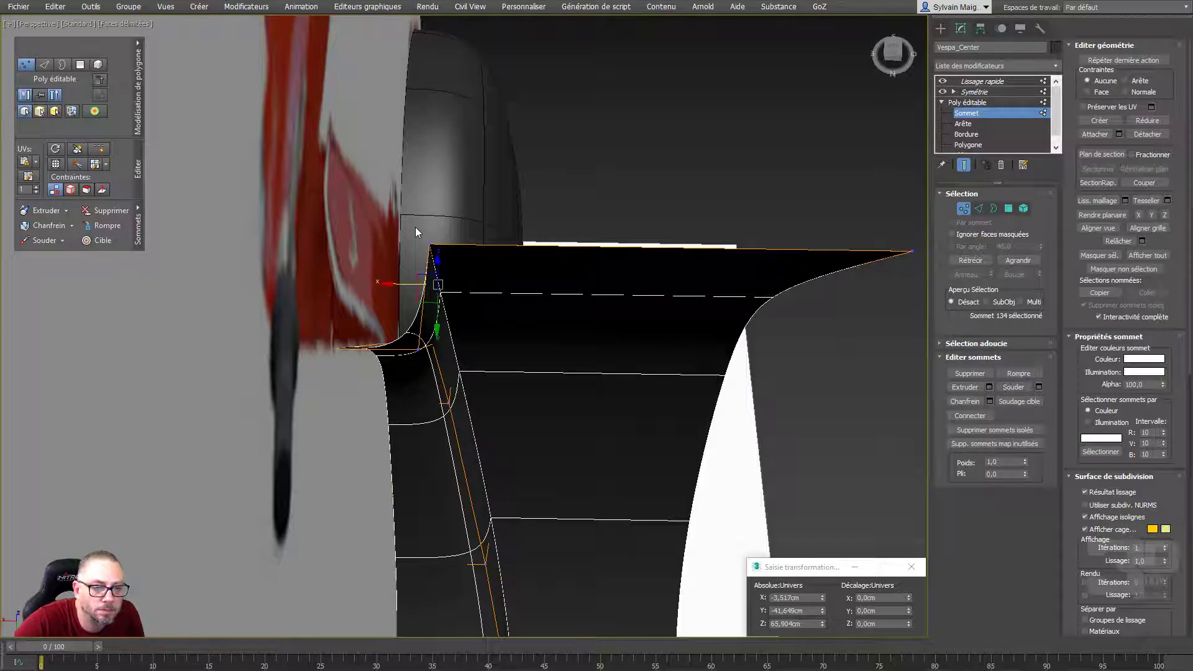
{"action": "left_click", "coordinate": [421, 245]}
{"action": "left_click_drag", "start_coordinate": [399, 246], "coordinate": [393, 246]}
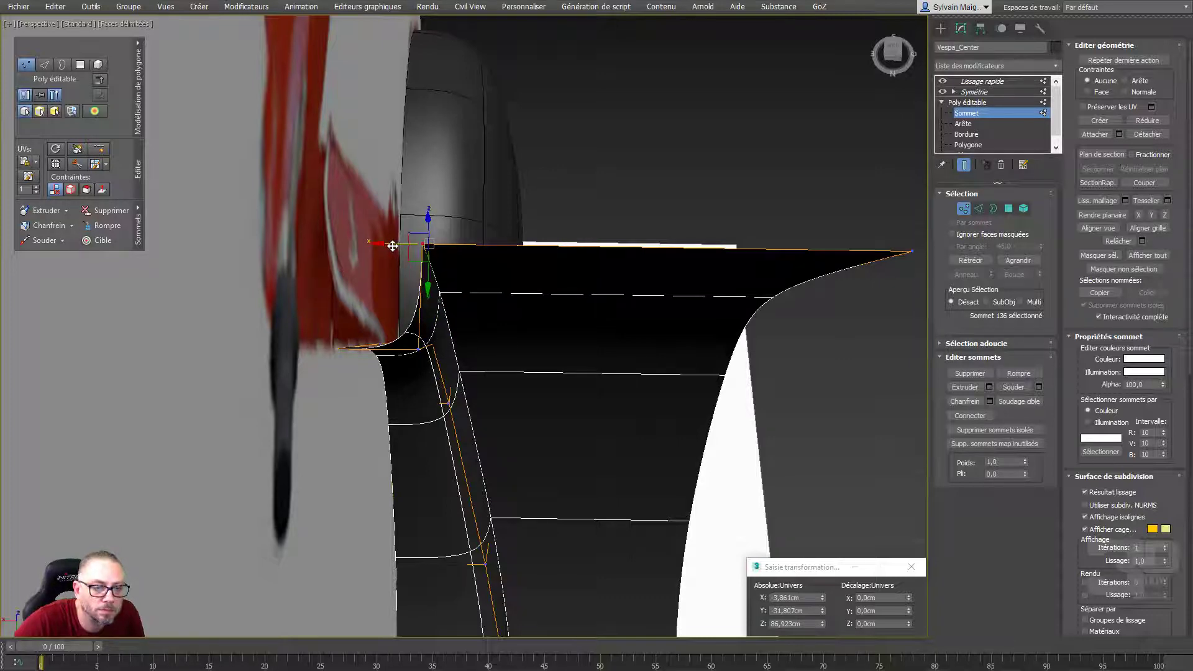
{"action": "mouse_move", "coordinate": [459, 303]}
{"action": "middle_mouse_down", "text": "alt"}
{"action": "mouse_move", "coordinate": [448, 287]}
{"action": "mouse_move", "coordinate": [490, 352]}
{"action": "mouse_move", "coordinate": [434, 271]}
{"action": "mouse_move", "coordinate": [420, 480]}
{"action": "mouse_move", "coordinate": [404, 410]}
{"action": "mouse_move", "coordinate": [426, 377]}
{"action": "mouse_move", "coordinate": [427, 425]}
{"action": "mouse_move", "coordinate": [667, 298]}
{"action": "mouse_move", "coordinate": [634, 413]}
{"action": "mouse_move", "coordinate": [644, 277]}
{"action": "mouse_move", "coordinate": [628, 495]}
{"action": "mouse_move", "coordinate": [618, 466]}
{"action": "mouse_move", "coordinate": [634, 399]}
{"action": "mouse_move", "coordinate": [617, 311]}
{"action": "middle_mouse_up", "text": "alt"}
{"action": "scroll", "coordinate": [433, 271], "scroll_direction": "down", "scroll_amount": 3}
{"action": "scroll", "coordinate": [434, 271], "scroll_direction": "down", "scroll_amount": 2}
{"action": "scroll", "coordinate": [404, 410], "scroll_direction": "up", "scroll_amount": 3}
{"action": "scroll", "coordinate": [647, 302], "scroll_direction": "up", "scroll_amount": 2}
{"action": "scroll", "coordinate": [345, 526], "scroll_direction": "up", "scroll_amount": 5}
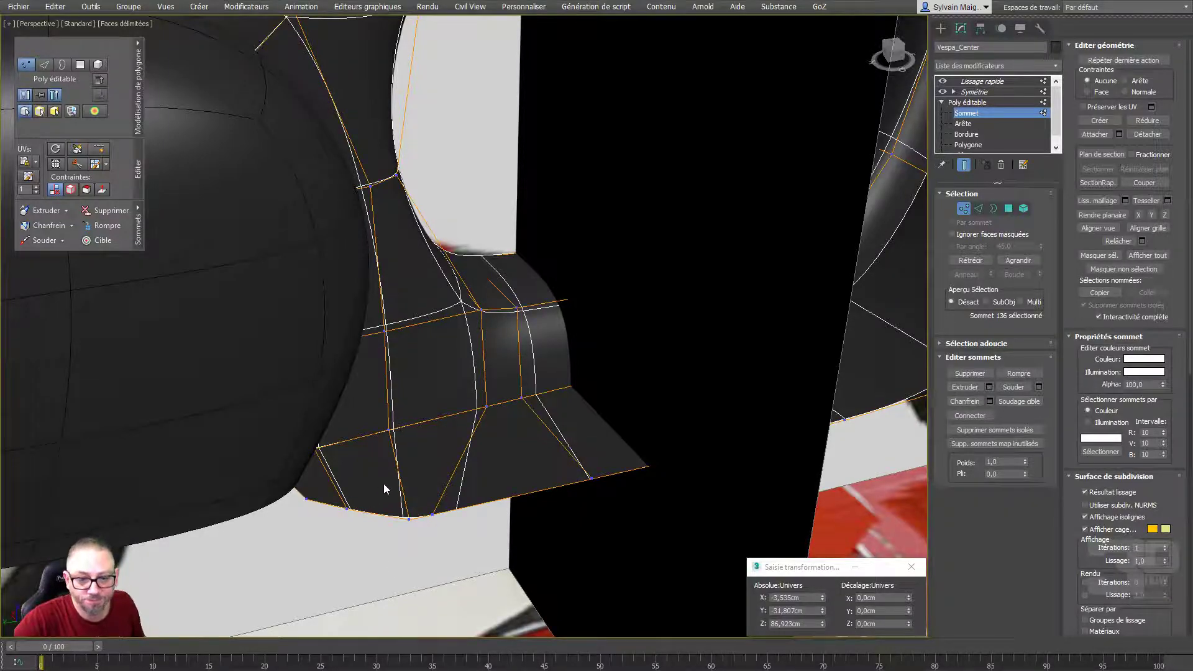
{"action": "scroll", "coordinate": [382, 484], "scroll_direction": "down", "scroll_amount": 5}
{"action": "scroll", "coordinate": [554, 387], "scroll_direction": "down", "scroll_amount": 3}
Frame the column top and select its top border edge in Edge mode
{"action": "scroll", "coordinate": [618, 247], "scroll_direction": "up", "scroll_amount": 3}
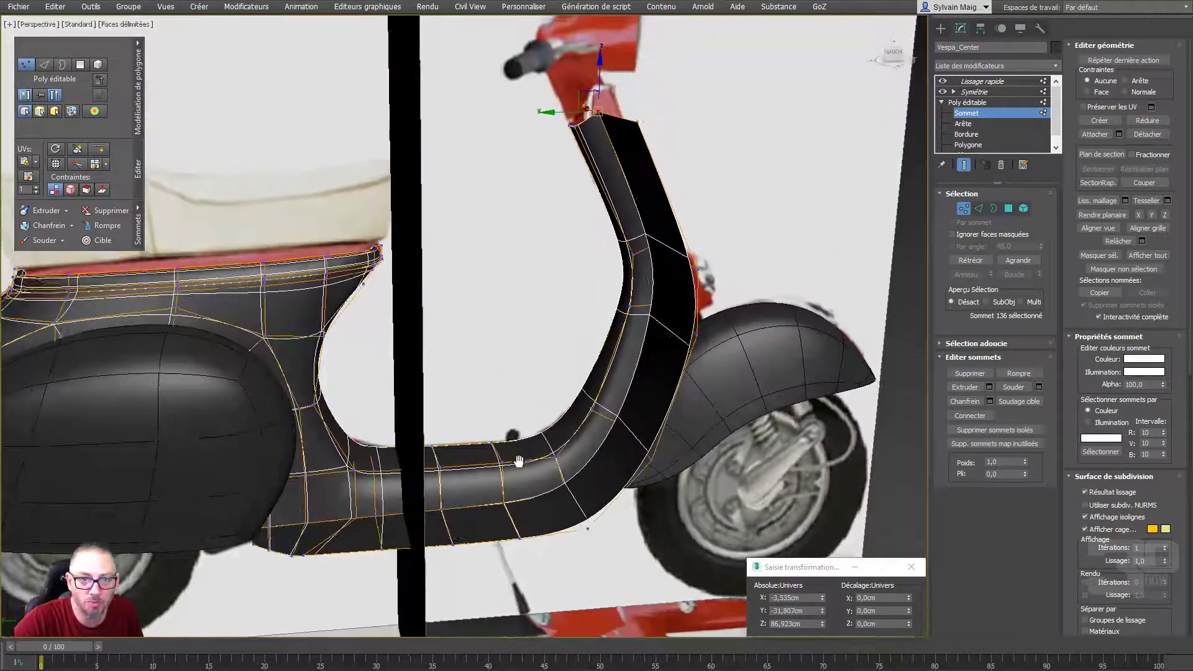
{"action": "scroll", "coordinate": [618, 247], "scroll_direction": "up", "scroll_amount": 3}
{"action": "scroll", "coordinate": [618, 247], "scroll_direction": "up", "scroll_amount": 3}
{"action": "scroll", "coordinate": [620, 279], "scroll_direction": "up", "scroll_amount": 2}
{"action": "scroll", "coordinate": [621, 320], "scroll_direction": "up", "scroll_amount": 1}
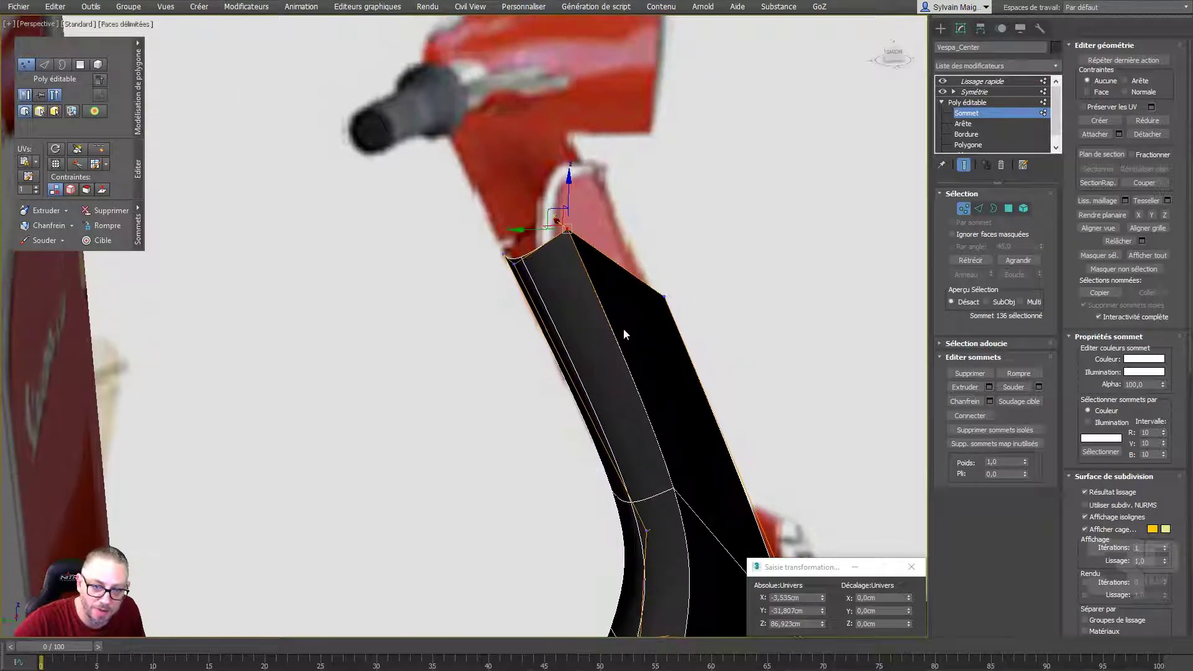
{"action": "mouse_move", "coordinate": [622, 334]}
{"action": "middle_mouse_down", "text": "alt"}
{"action": "mouse_move", "coordinate": [556, 304]}
{"action": "mouse_move", "coordinate": [567, 338]}
{"action": "mouse_move", "coordinate": [557, 335]}
{"action": "middle_mouse_up", "text": "alt"}
{"action": "scroll", "coordinate": [511, 257], "scroll_direction": "up", "scroll_amount": 3}
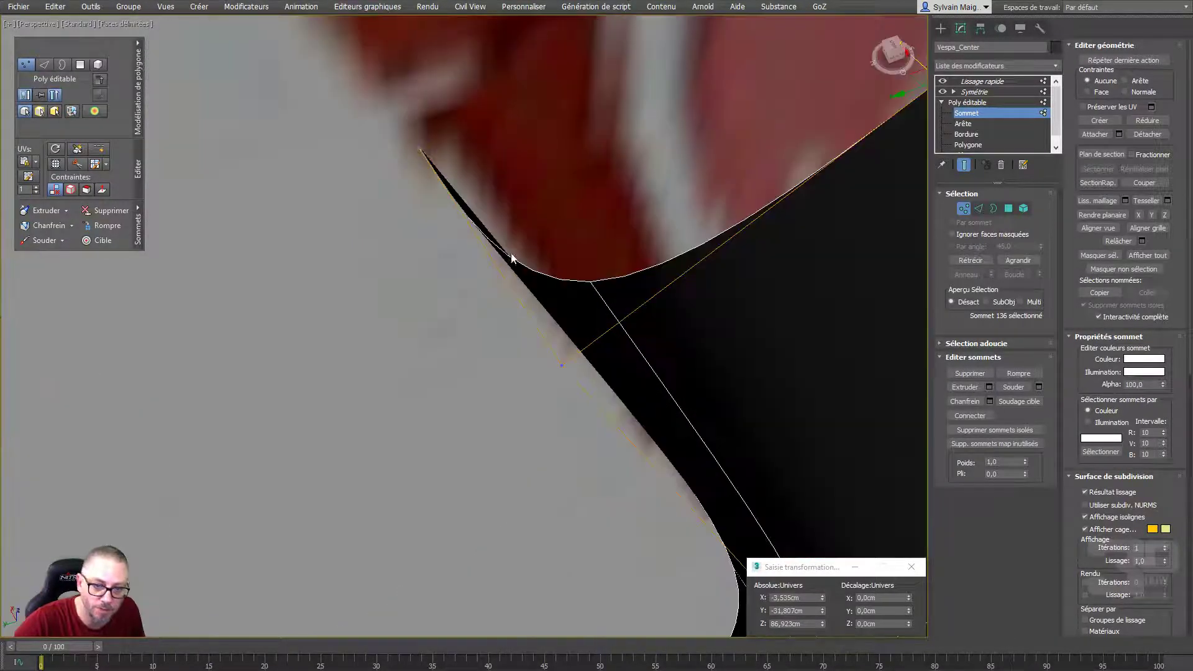
{"action": "left_click", "coordinate": [978, 209]}
{"action": "scroll", "coordinate": [774, 271], "scroll_direction": "down", "scroll_amount": 3}
{"action": "scroll", "coordinate": [752, 292], "scroll_direction": "up", "scroll_amount": 1}
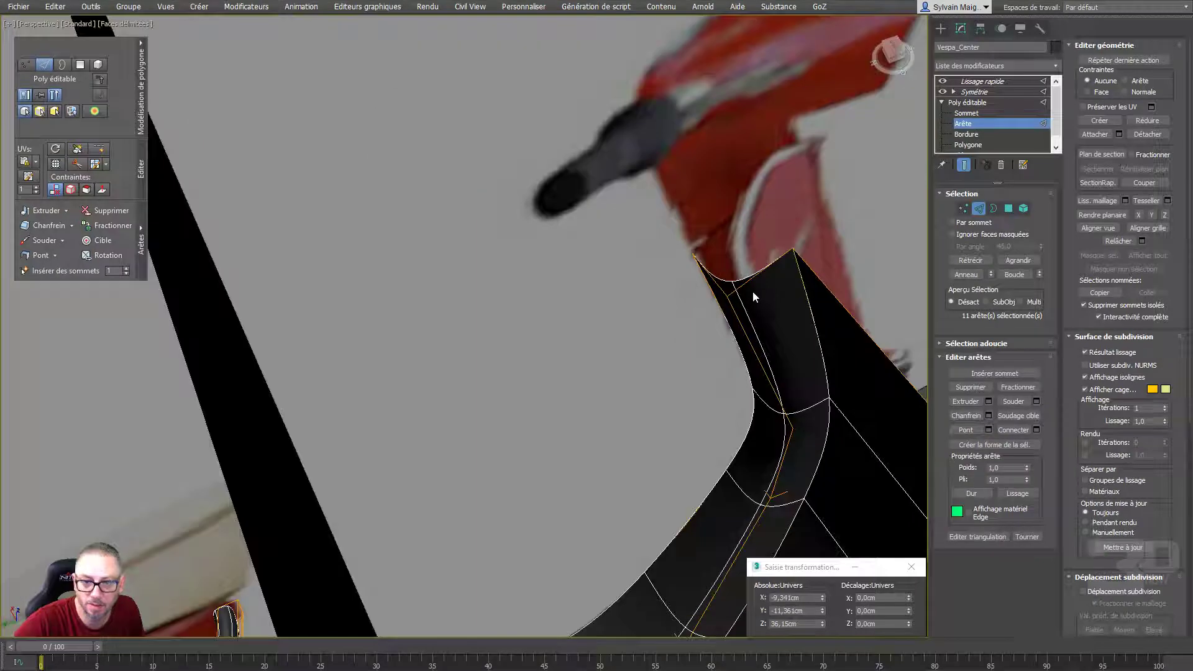
{"action": "left_click", "coordinate": [711, 277]}
{"action": "left_click", "coordinate": [700, 272]}
{"action": "middle_click_drag", "start_coordinate": [700, 271], "coordinate": [744, 209], "text": "alt"}
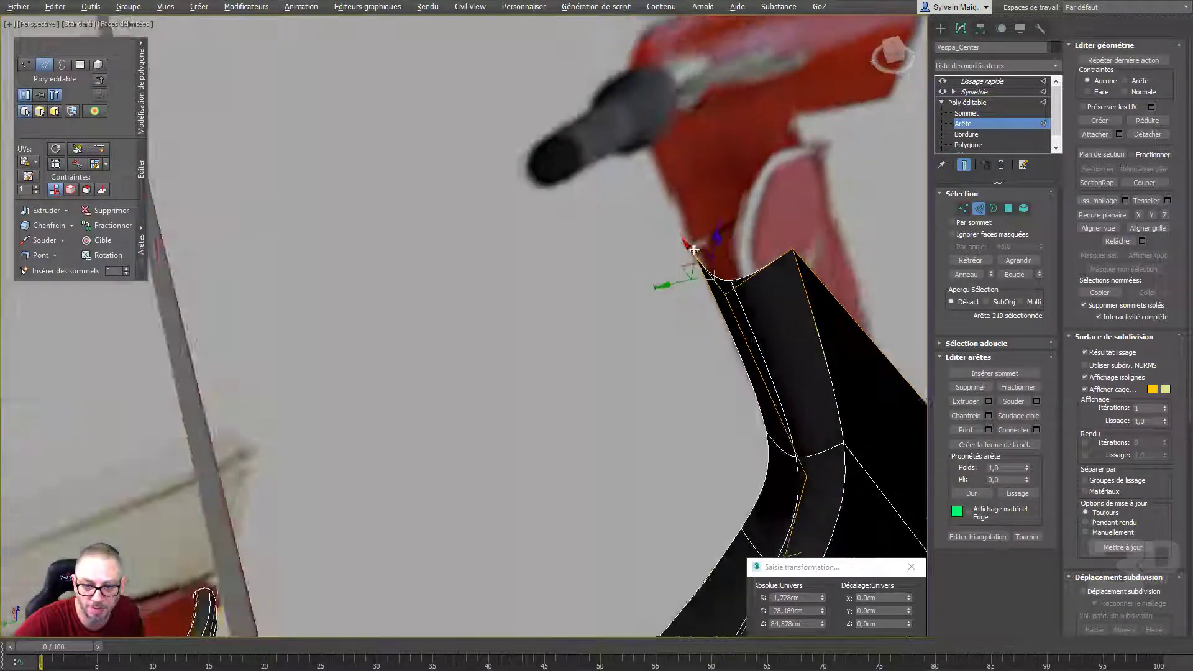
With Show End Result off, extrude the top edge into a new segment toward the handlebar
{"action": "right_click", "coordinate": [731, 187], "text": "shift"}
{"action": "left_click", "coordinate": [638, 236]}
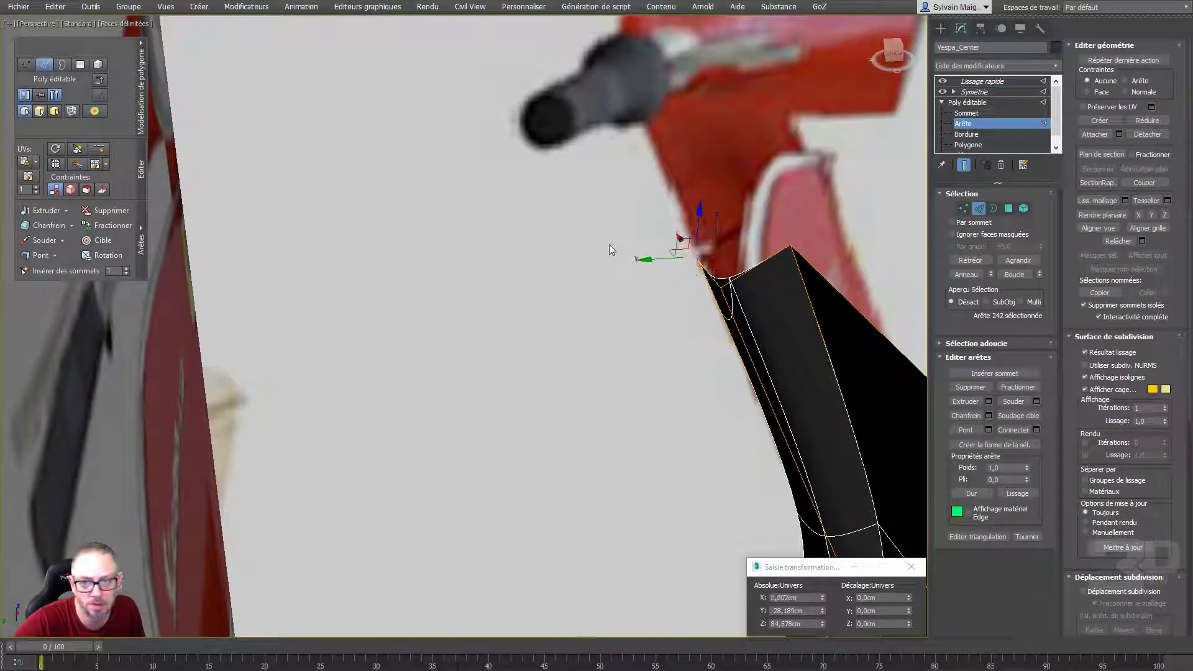
{"action": "left_click_drag", "start_coordinate": [699, 256], "coordinate": [686, 236]}
{"action": "key", "text": "ctrl+z"}
{"action": "key", "text": "ctrl+z"}
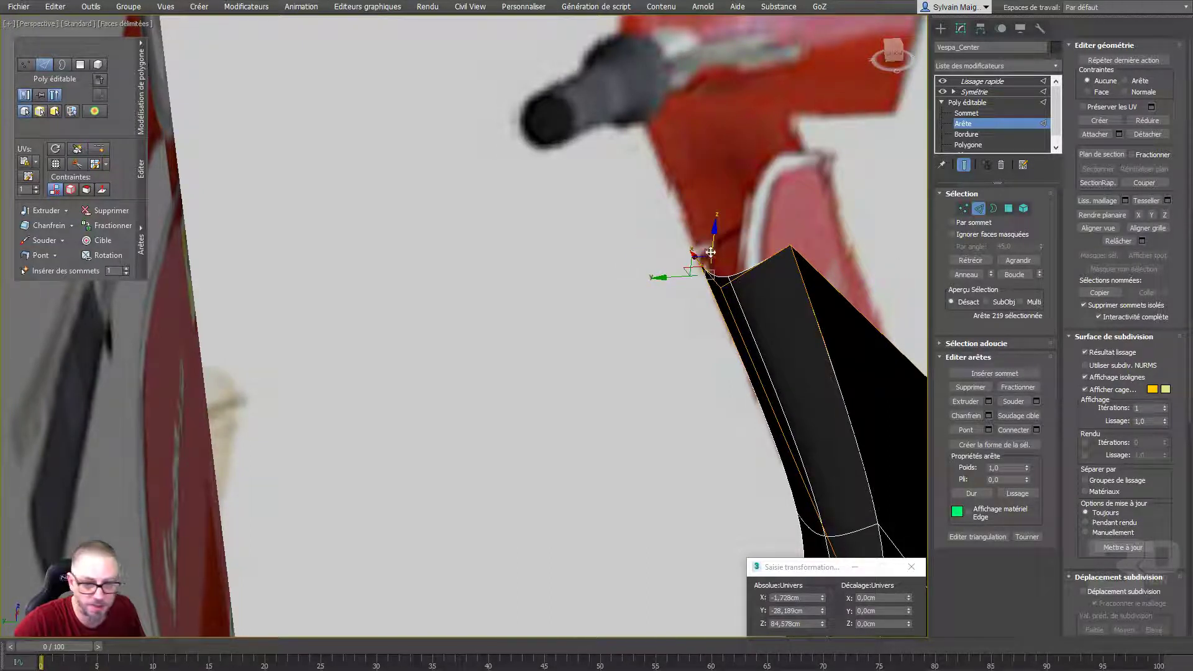
{"action": "left_click", "coordinate": [964, 165]}
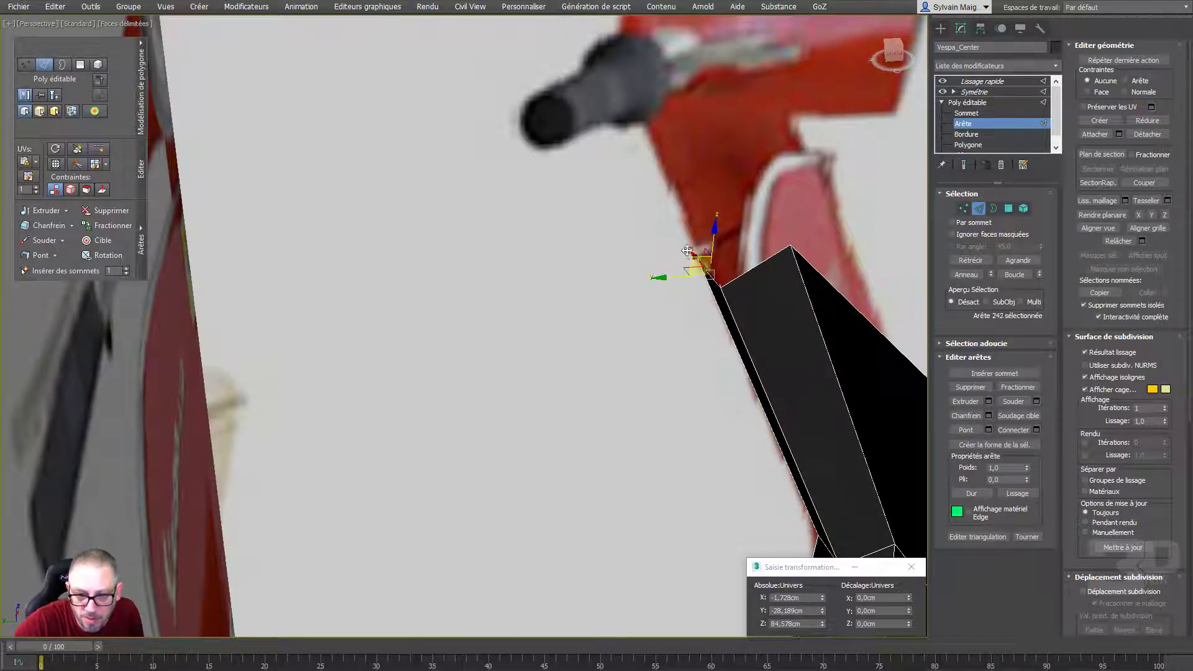
{"action": "mouse_move", "coordinate": [686, 251]}
{"action": "left_mouse_down", "text": "shift"}
{"action": "mouse_move", "coordinate": [753, 216]}
{"action": "mouse_move", "coordinate": [819, 217]}
{"action": "left_mouse_up", "text": "shift"}
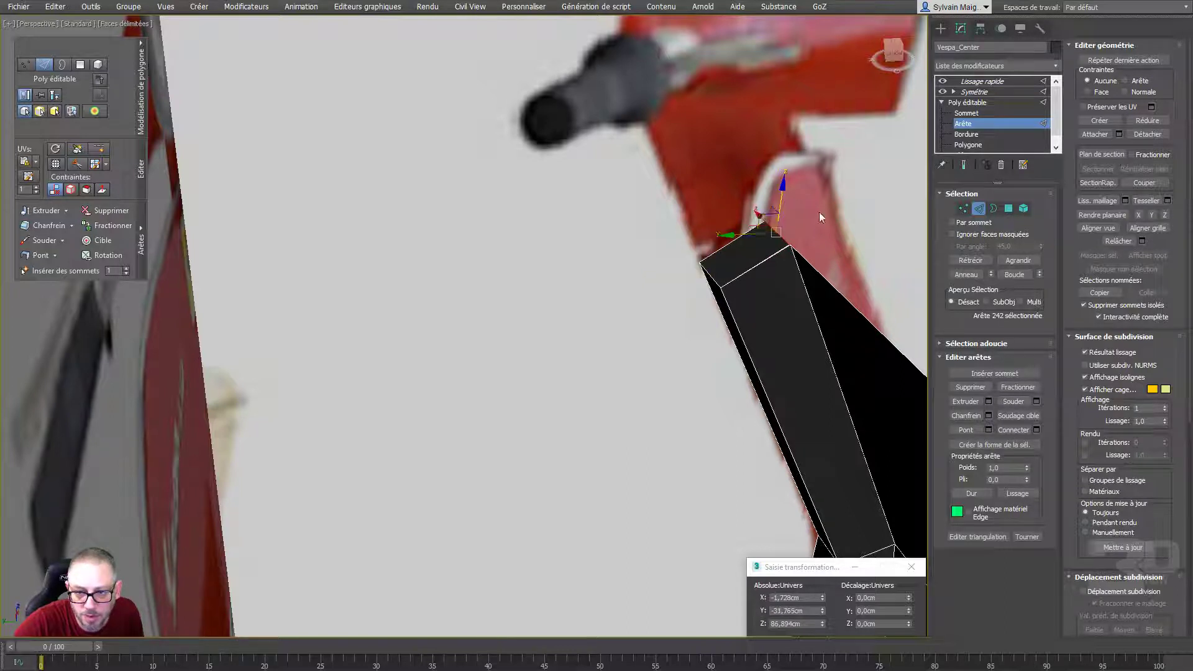
Pull the new top-right corner vertex up-left to the reference, then select the new top edge
{"action": "key", "text": "1"}
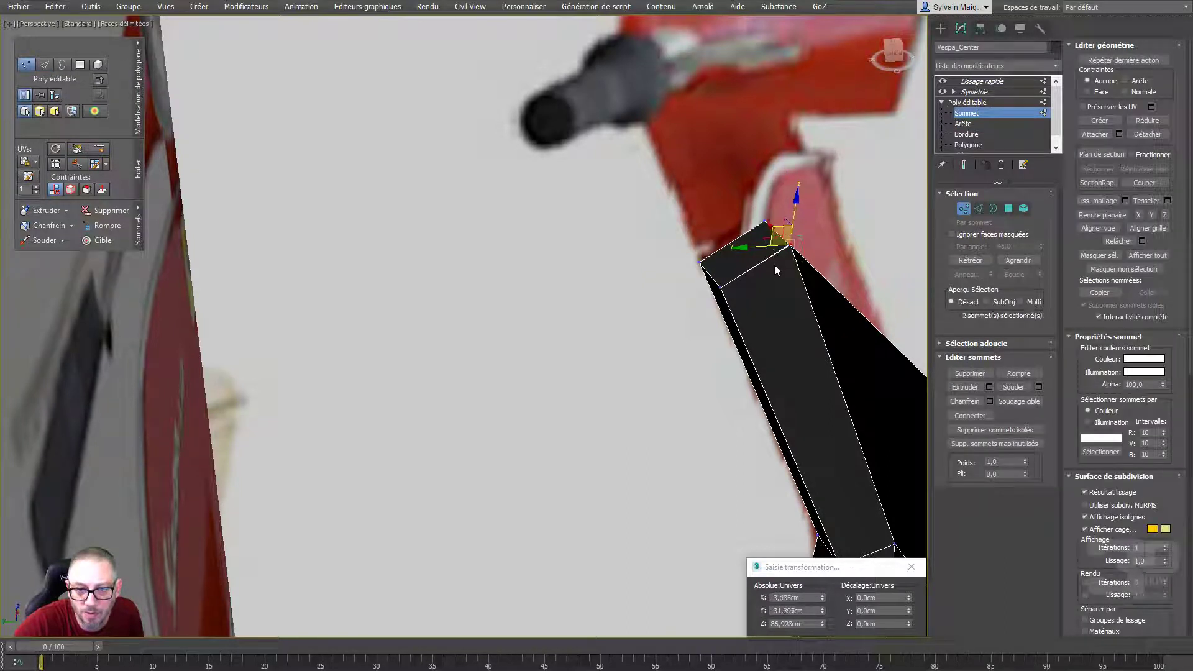
{"action": "right_click", "coordinate": [774, 265]}
{"action": "left_click", "coordinate": [746, 329]}
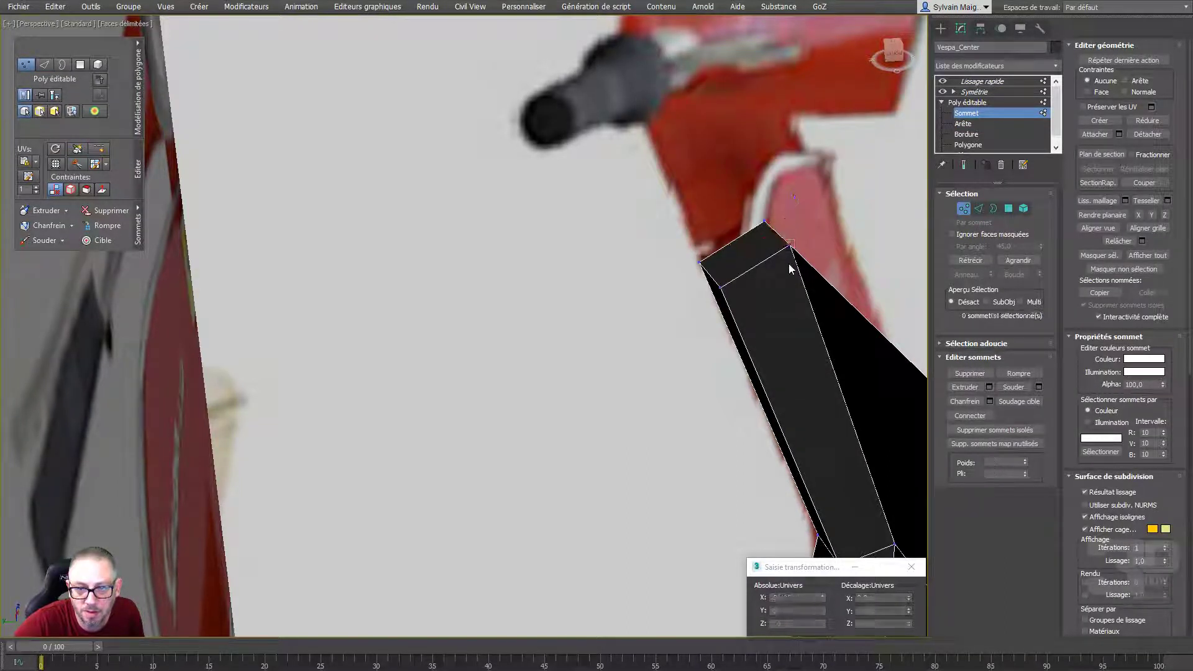
{"action": "left_click", "coordinate": [789, 247]}
{"action": "left_click_drag", "start_coordinate": [781, 234], "coordinate": [770, 221]}
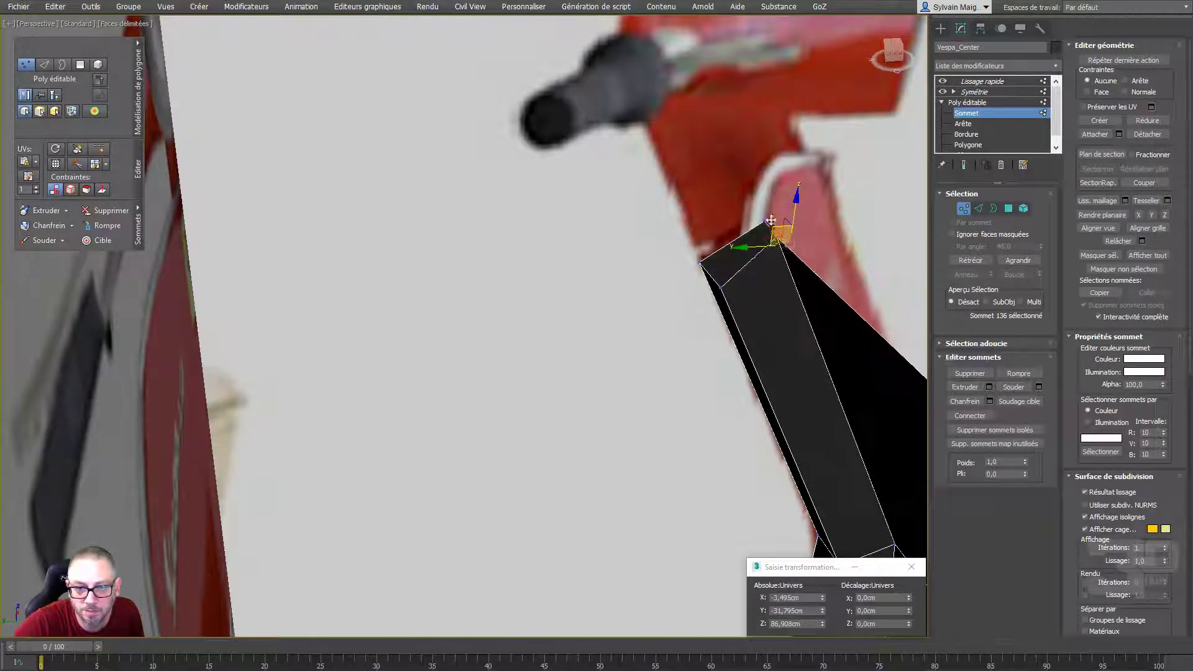
{"action": "scroll", "coordinate": [832, 271], "scroll_direction": "down", "scroll_amount": 5}
{"action": "left_click", "coordinate": [806, 293]}
{"action": "mouse_move", "coordinate": [806, 294]}
{"action": "middle_mouse_down"}
{"action": "mouse_move", "coordinate": [822, 276]}
{"action": "mouse_move", "coordinate": [806, 299]}
{"action": "middle_mouse_up"}
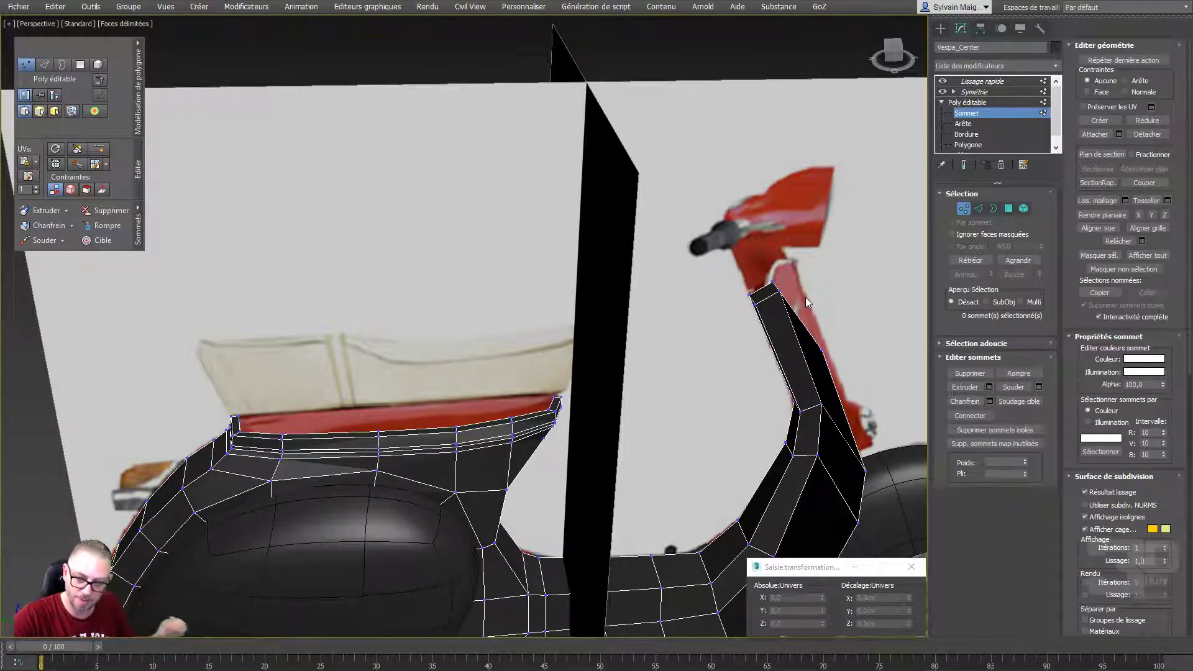
{"action": "left_click", "coordinate": [979, 209]}
{"action": "left_click", "coordinate": [776, 283]}
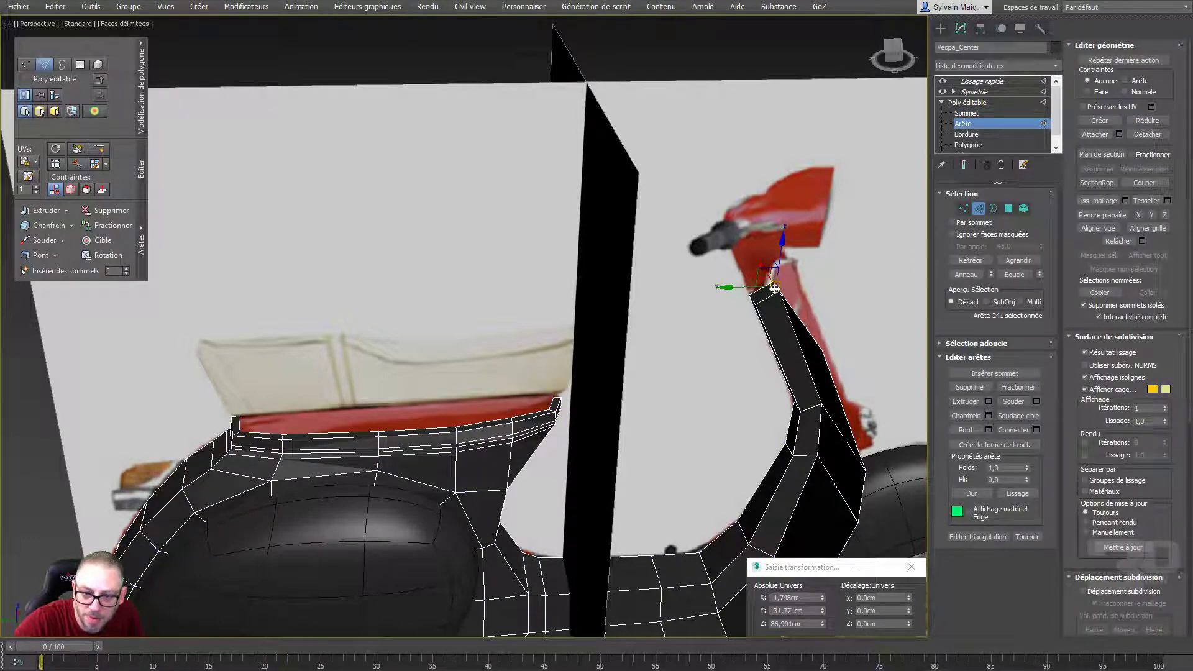
In Left view, raise the column's top vertices and push the upper and lower bend vertices onto the reference
{"action": "key", "text": "l"}
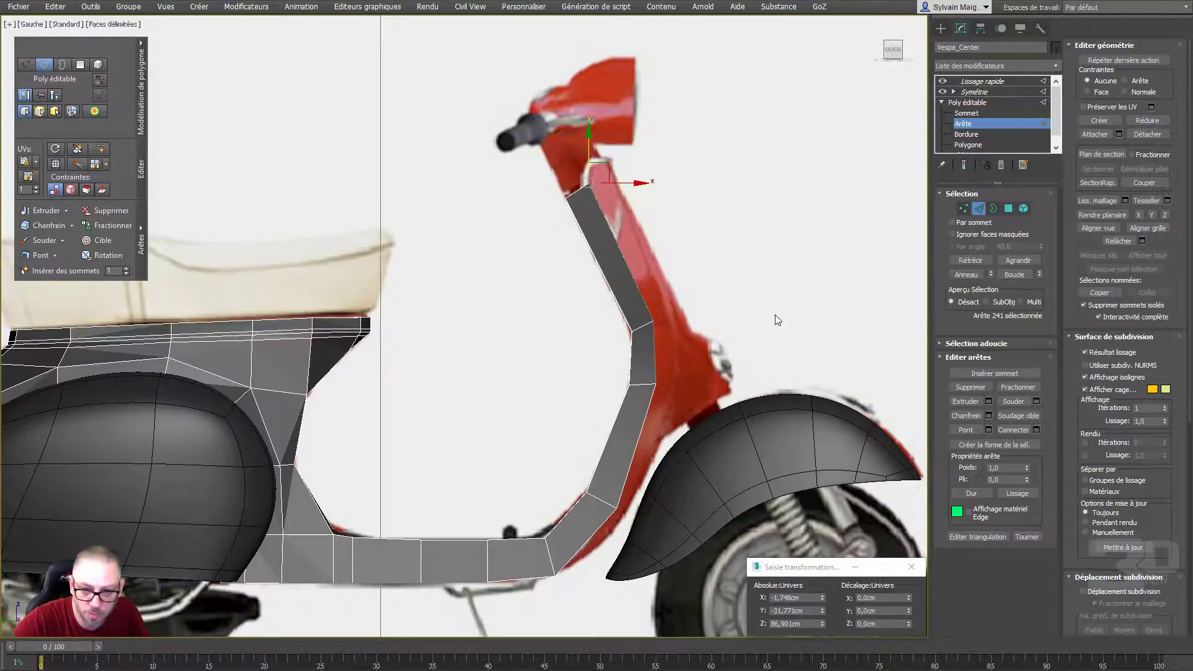
{"action": "scroll", "coordinate": [678, 267], "scroll_direction": "up", "scroll_amount": 2}
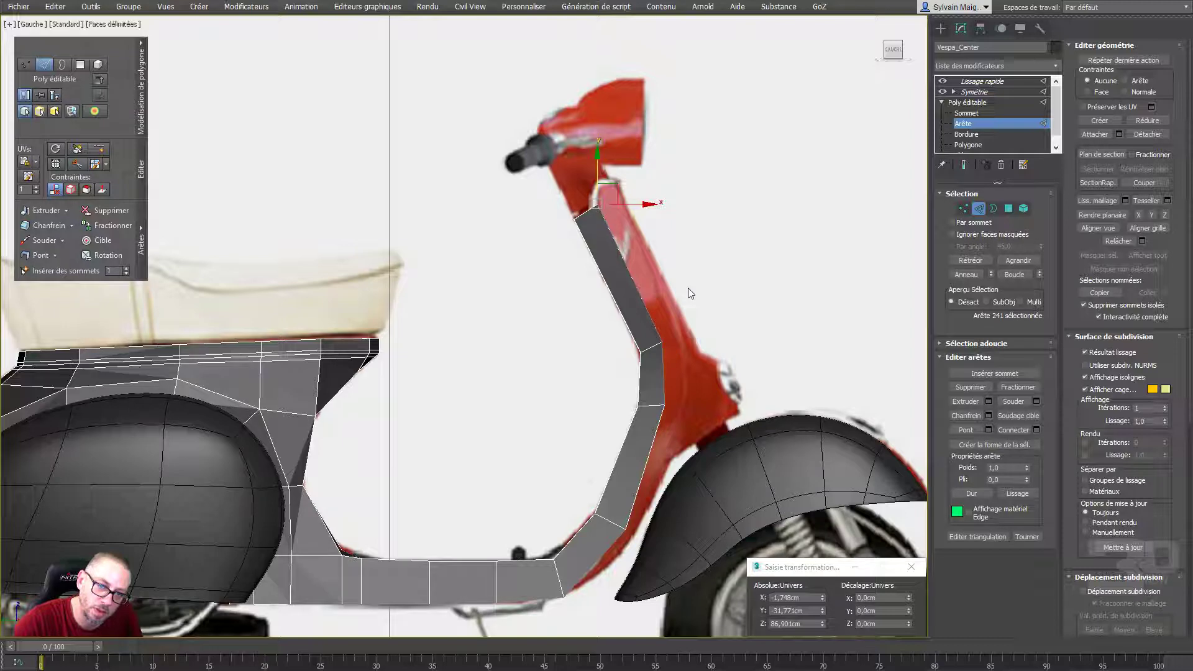
{"action": "left_click", "coordinate": [962, 208]}
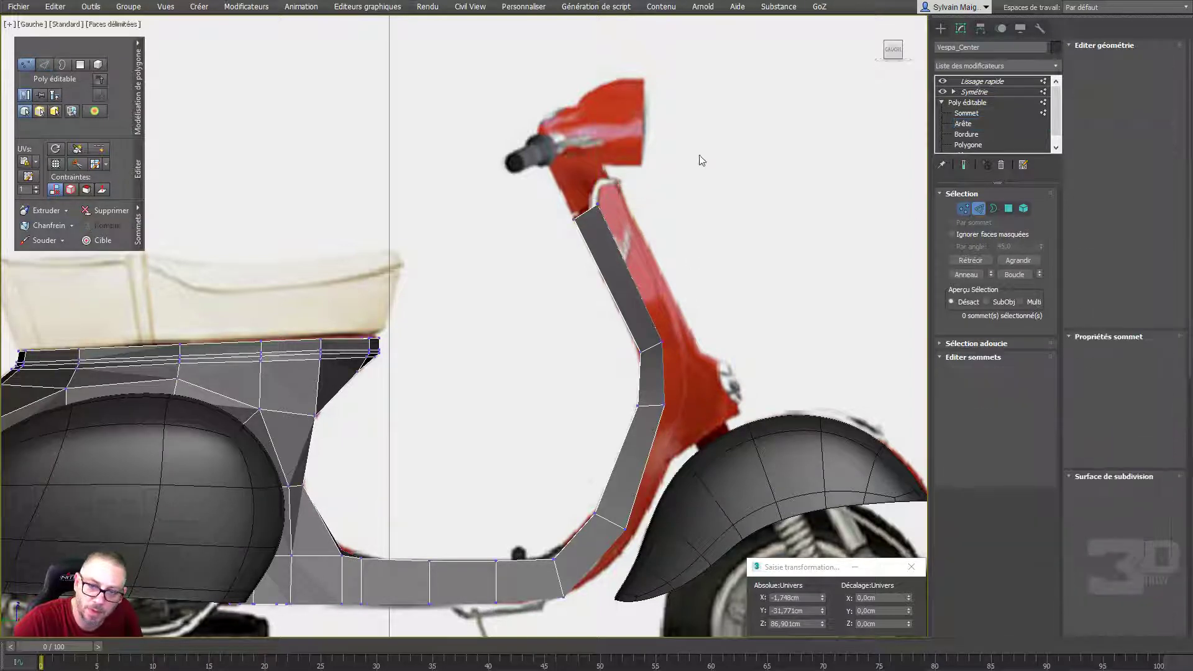
{"action": "mouse_move", "coordinate": [625, 166]}
{"action": "left_mouse_down"}
{"action": "mouse_move", "coordinate": [576, 226]}
{"action": "mouse_move", "coordinate": [587, 229]}
{"action": "left_mouse_up"}
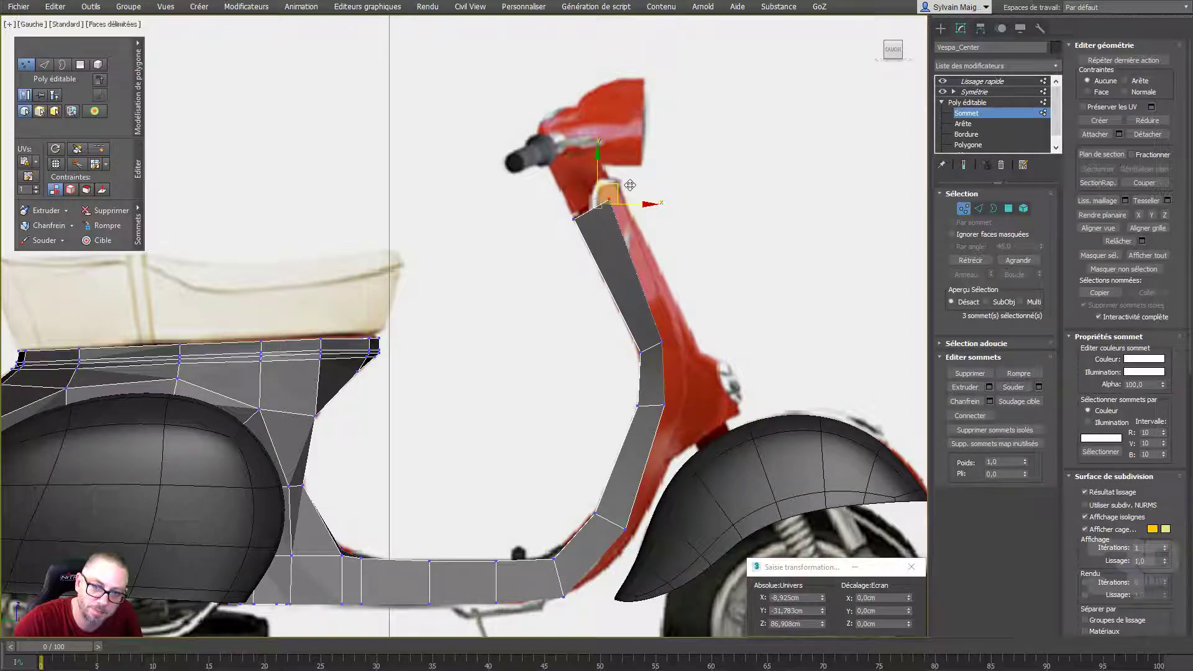
{"action": "left_click_drag", "start_coordinate": [628, 187], "coordinate": [637, 184]}
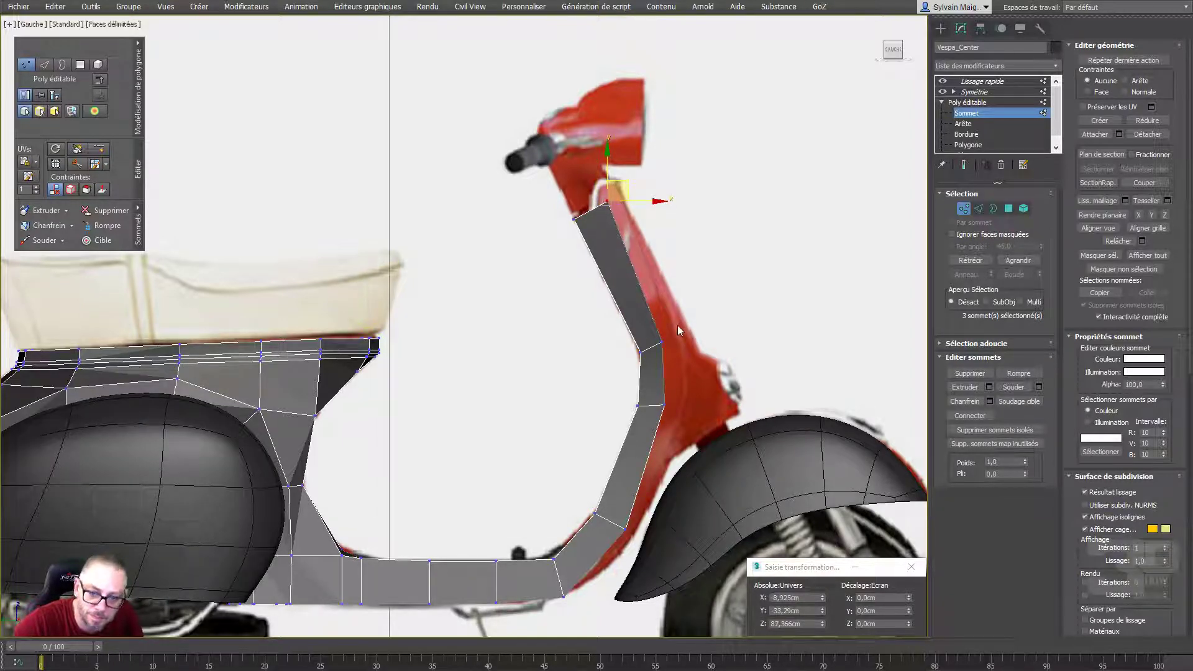
{"action": "left_click", "coordinate": [663, 341]}
{"action": "left_click_drag", "start_coordinate": [684, 328], "coordinate": [710, 324]}
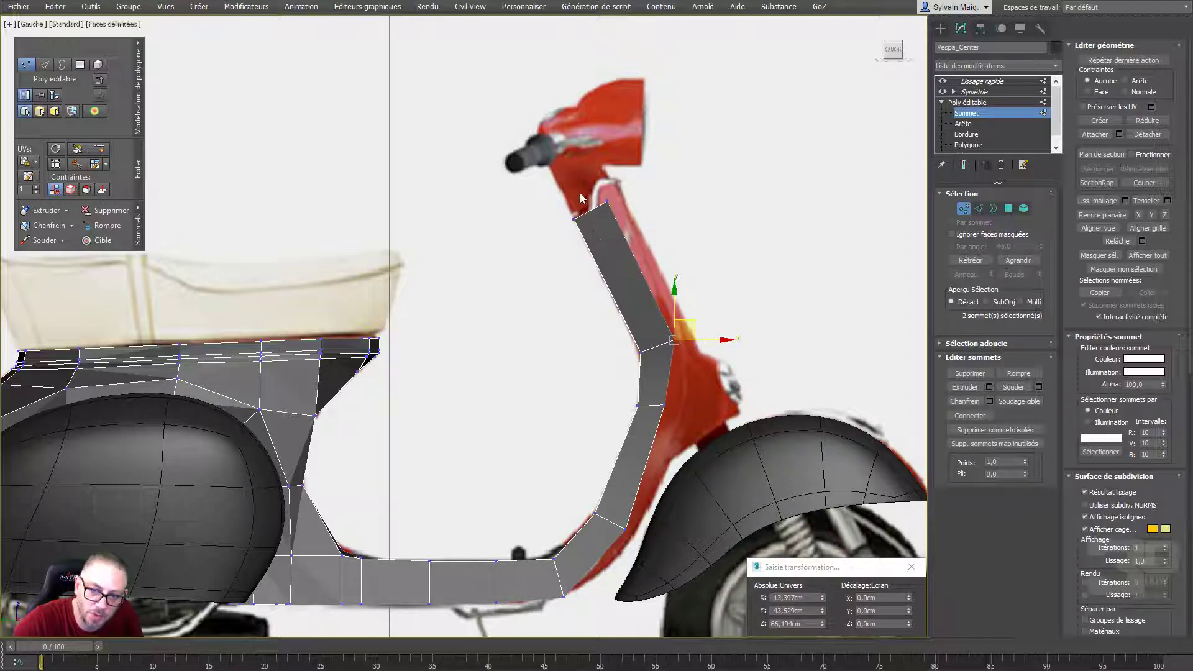
{"action": "left_click", "coordinate": [662, 401]}
{"action": "left_click_drag", "start_coordinate": [683, 402], "coordinate": [711, 411]}
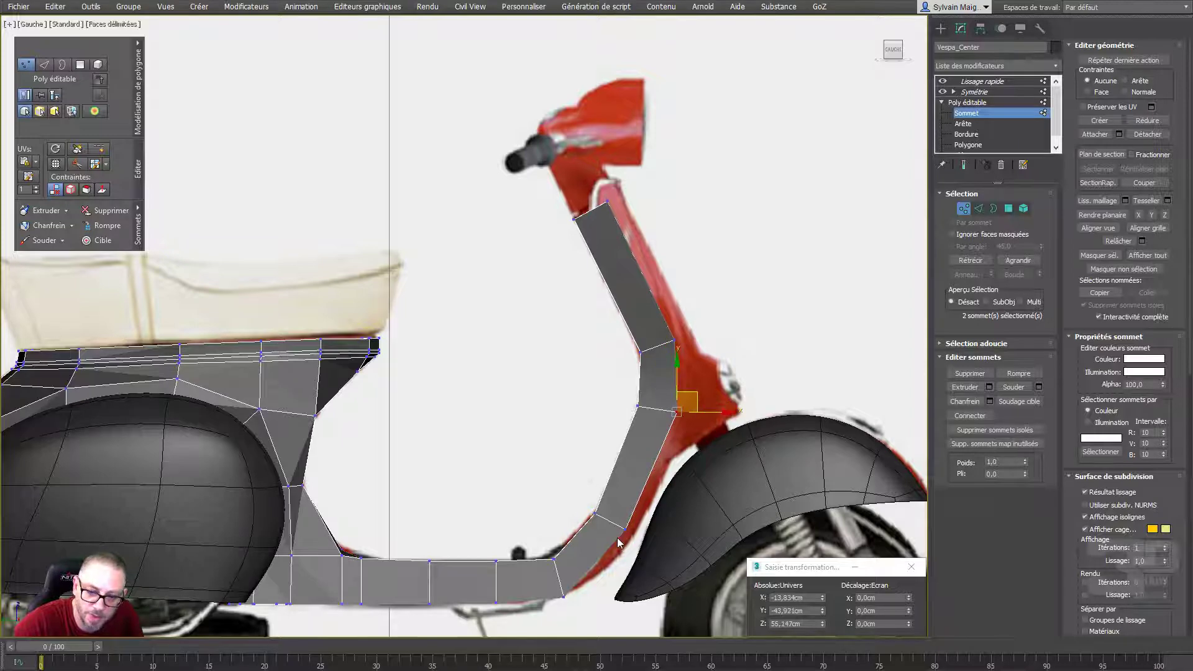
Lower four lower-column vertices toward the front fender, then turn Show End Result back on
{"action": "mouse_move", "coordinate": [633, 538]}
{"action": "left_mouse_down"}
{"action": "mouse_move", "coordinate": [634, 510]}
{"action": "mouse_move", "coordinate": [636, 552]}
{"action": "left_mouse_up"}
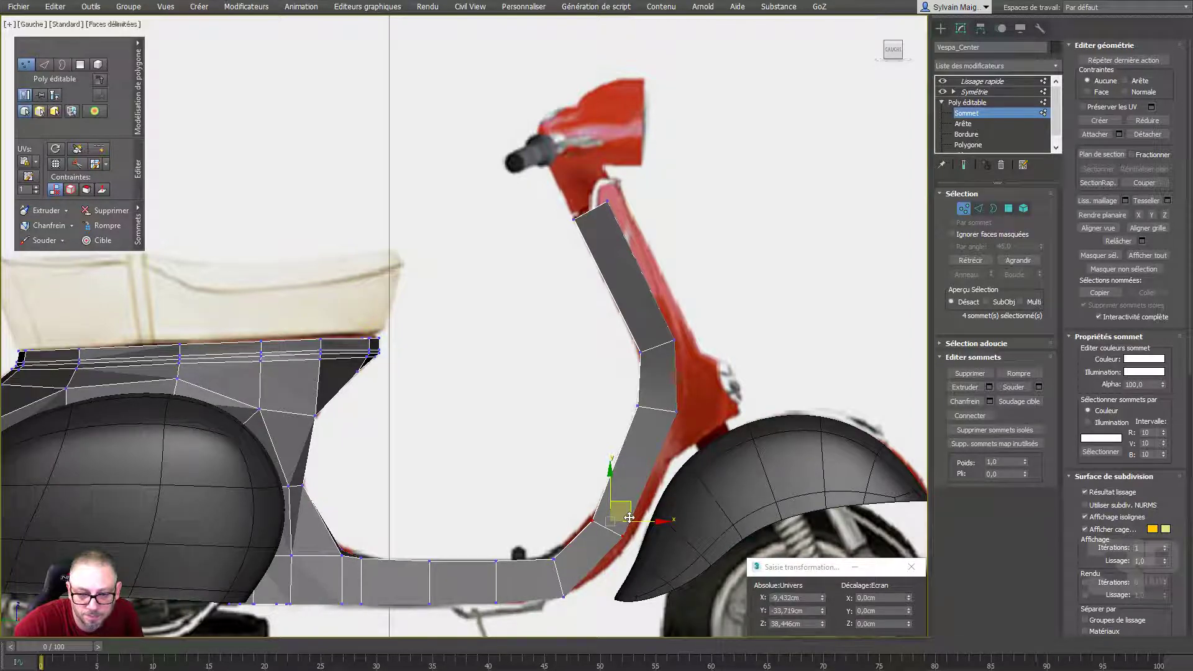
{"action": "left_click", "coordinate": [628, 531]}
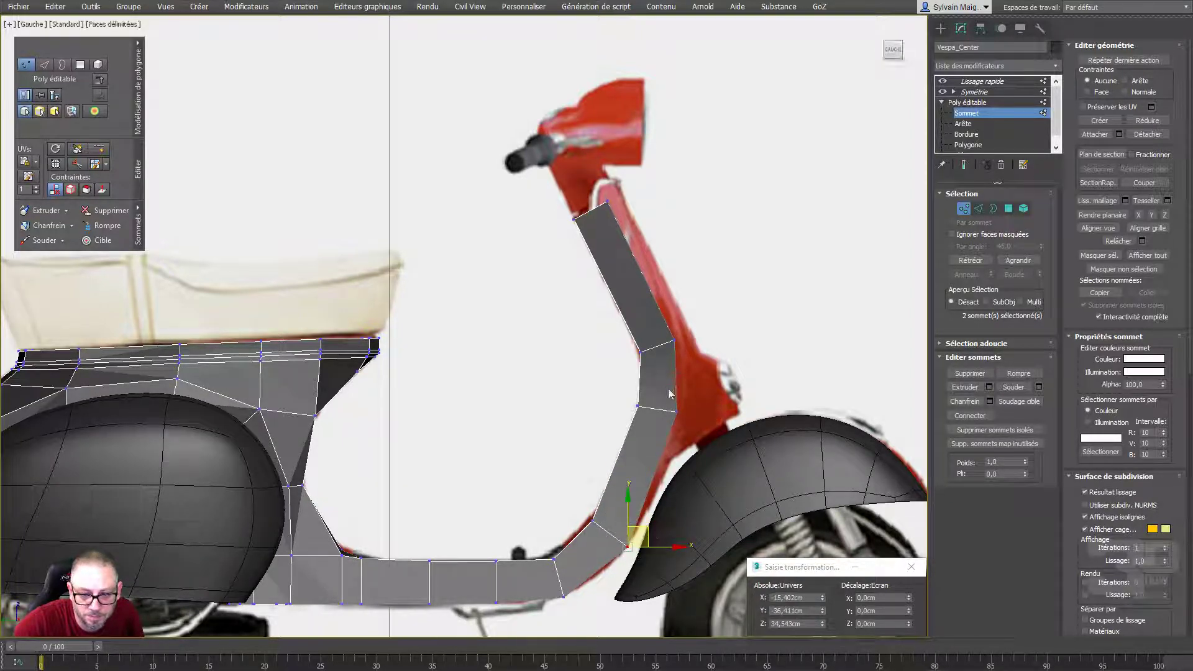
{"action": "left_click", "coordinate": [675, 409]}
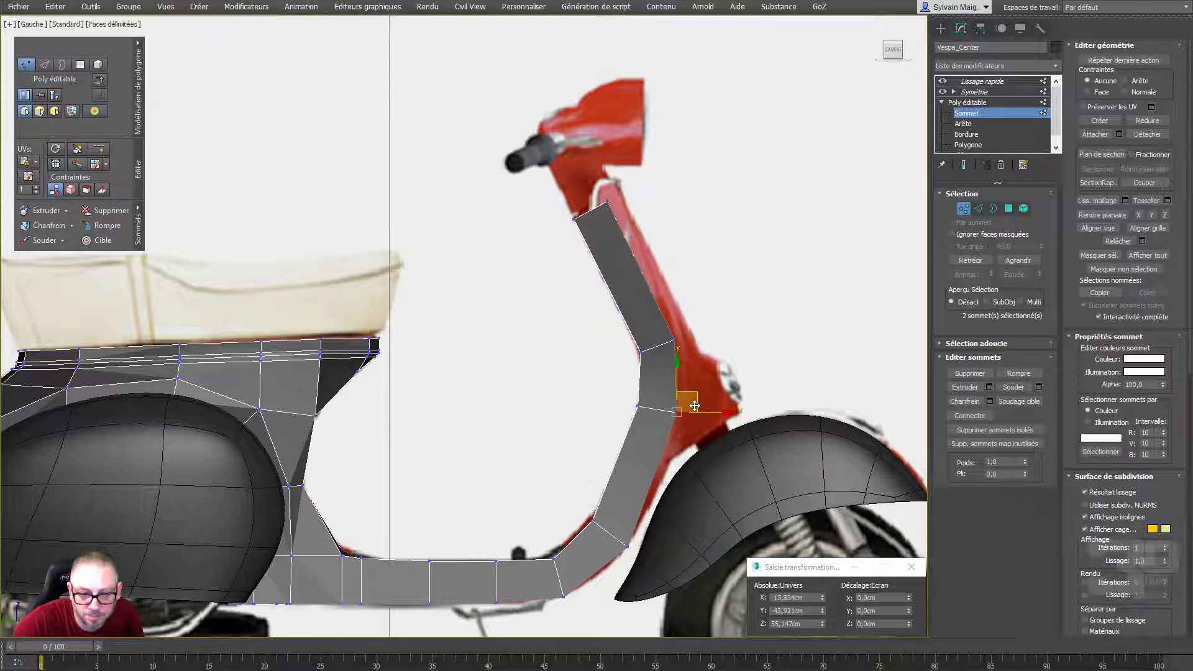
{"action": "left_click", "coordinate": [98, 148]}
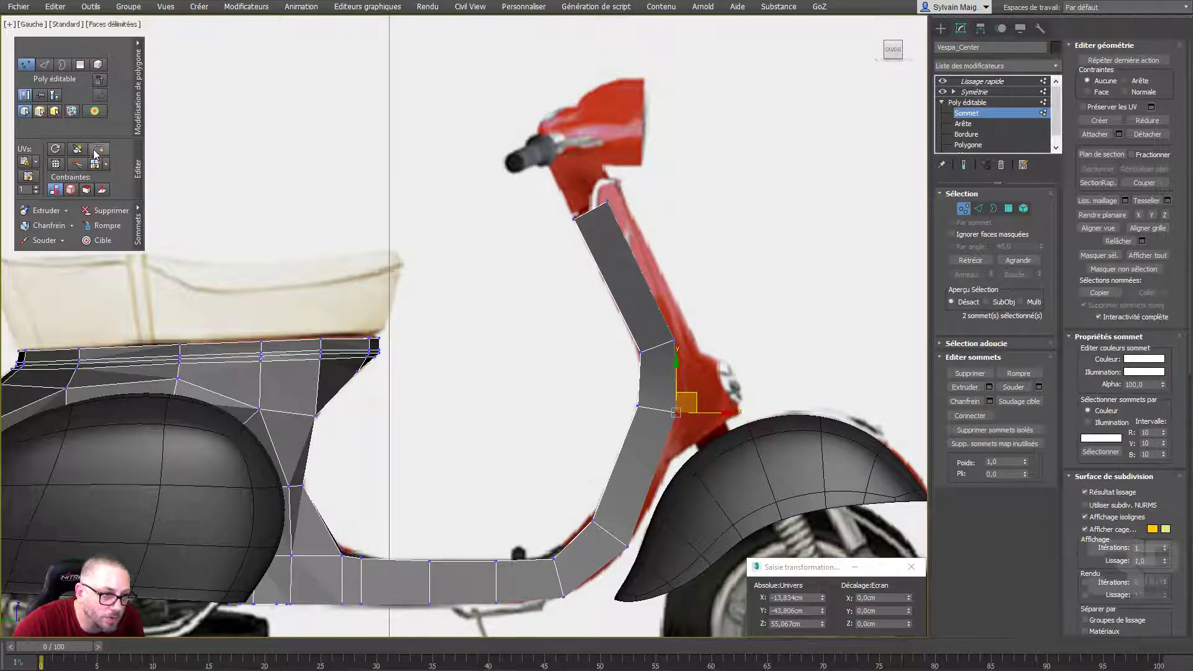
{"action": "left_click", "coordinate": [630, 467]}
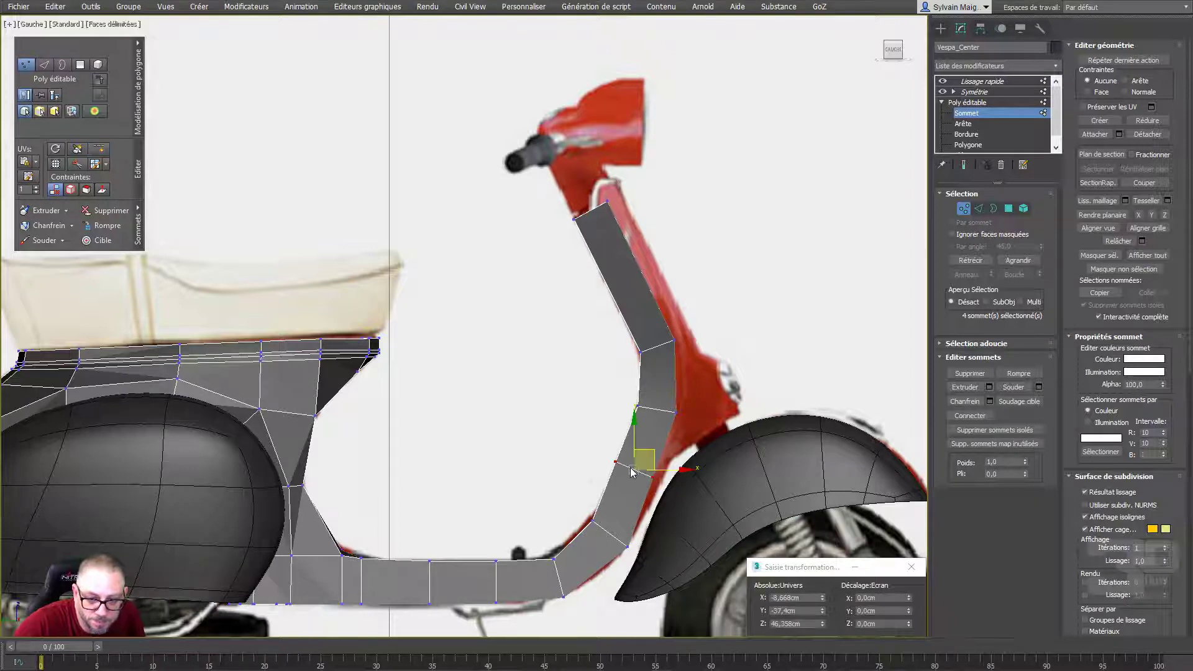
{"action": "left_click_drag", "start_coordinate": [654, 459], "coordinate": [657, 463]}
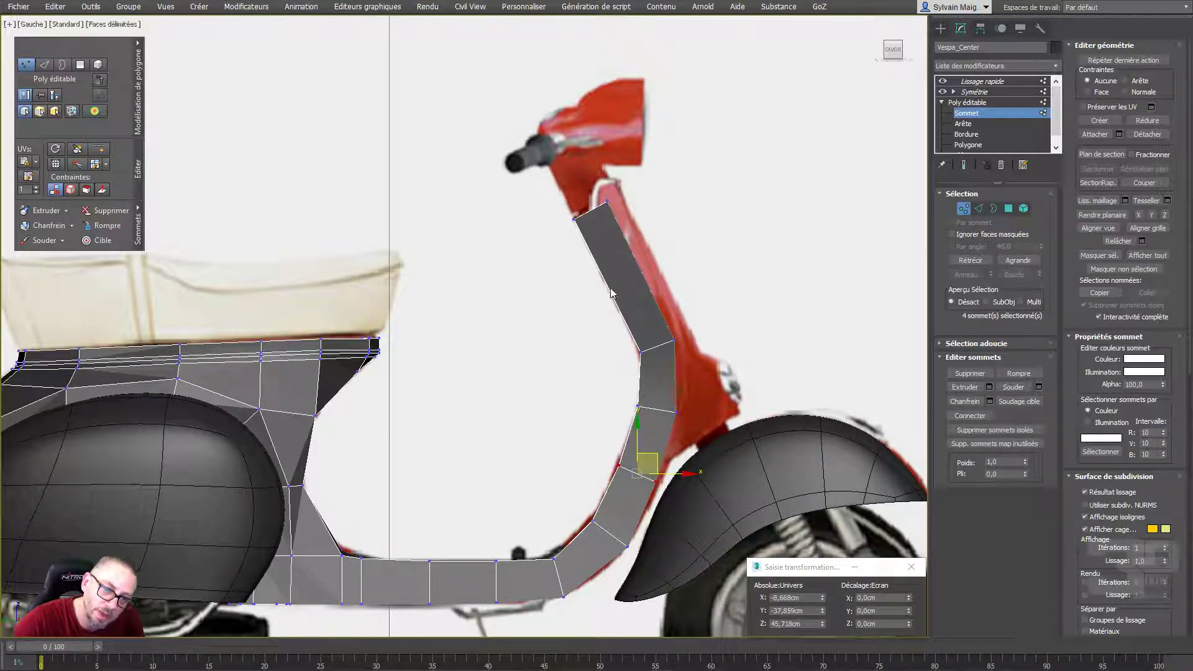
{"action": "left_click", "coordinate": [99, 148]}
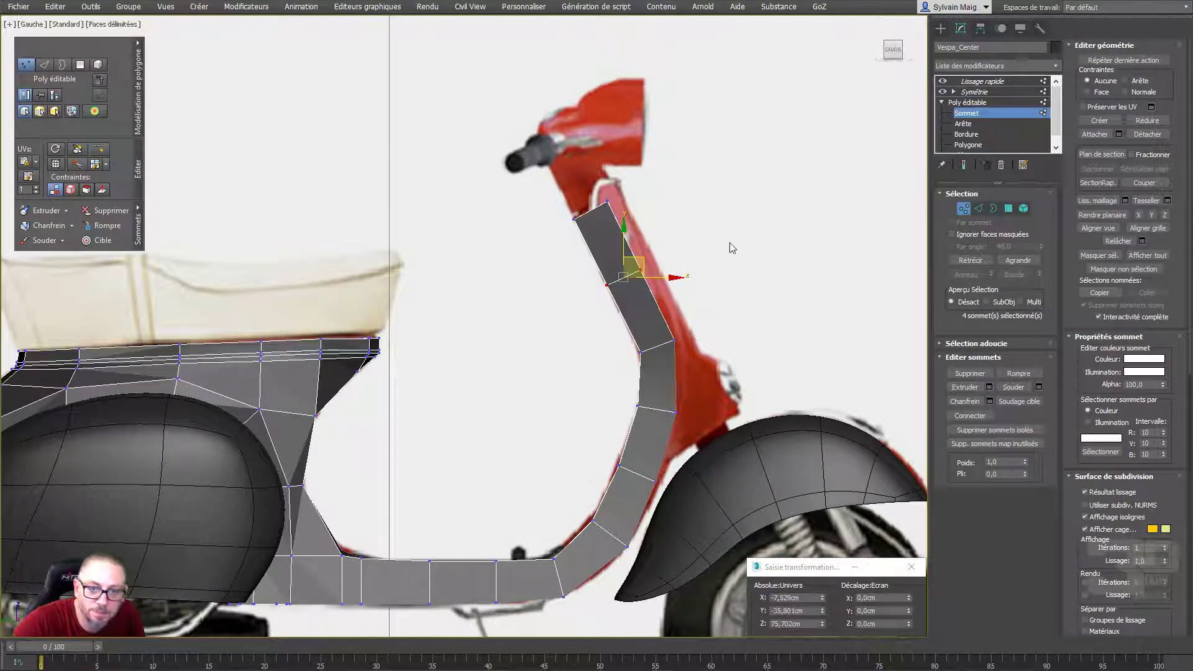
{"action": "left_click", "coordinate": [733, 267]}
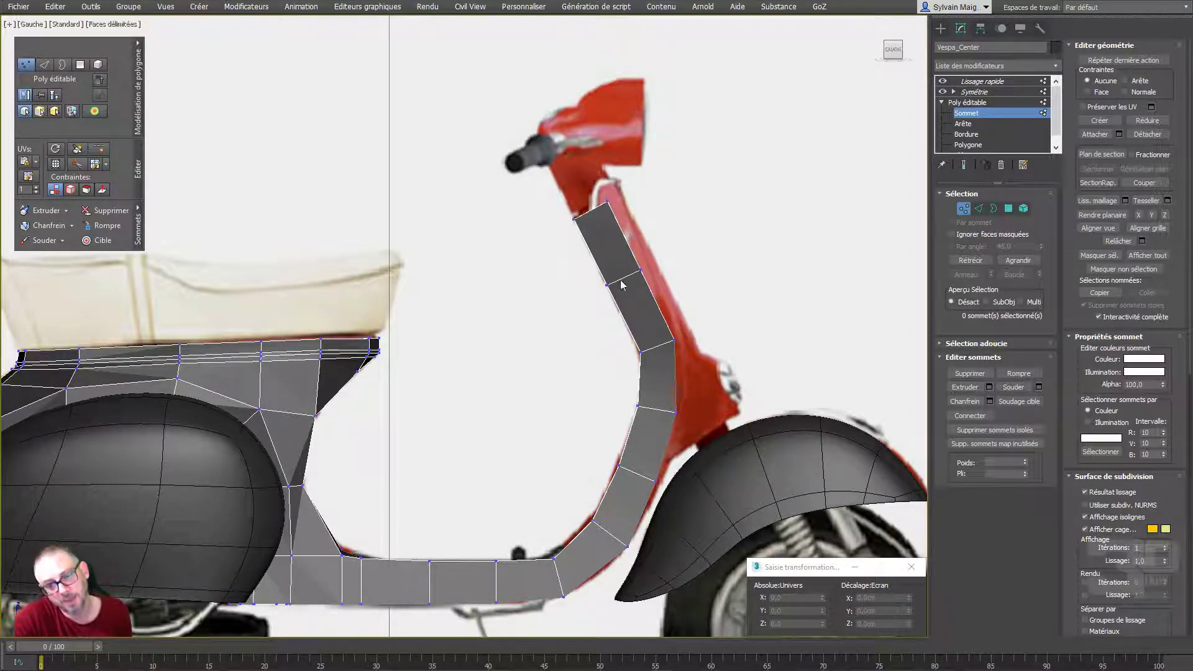
{"action": "left_click_drag", "start_coordinate": [692, 306], "coordinate": [646, 359]}
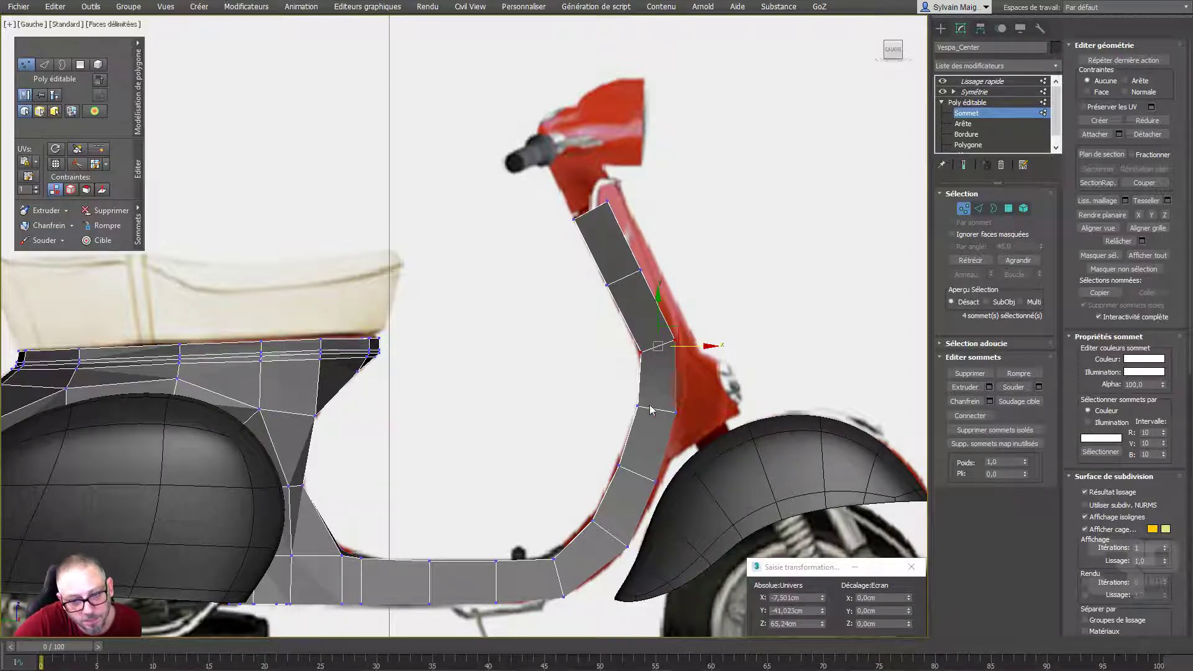
{"action": "left_click_drag", "start_coordinate": [684, 416], "coordinate": [686, 416]}
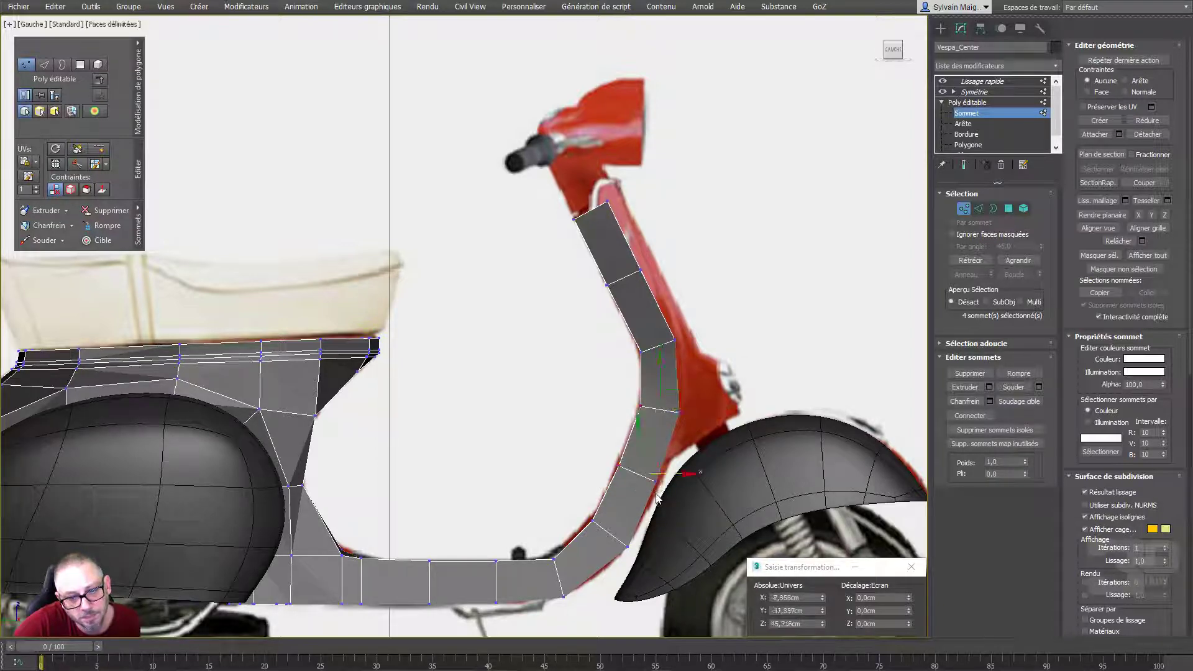
{"action": "left_click", "coordinate": [964, 168]}
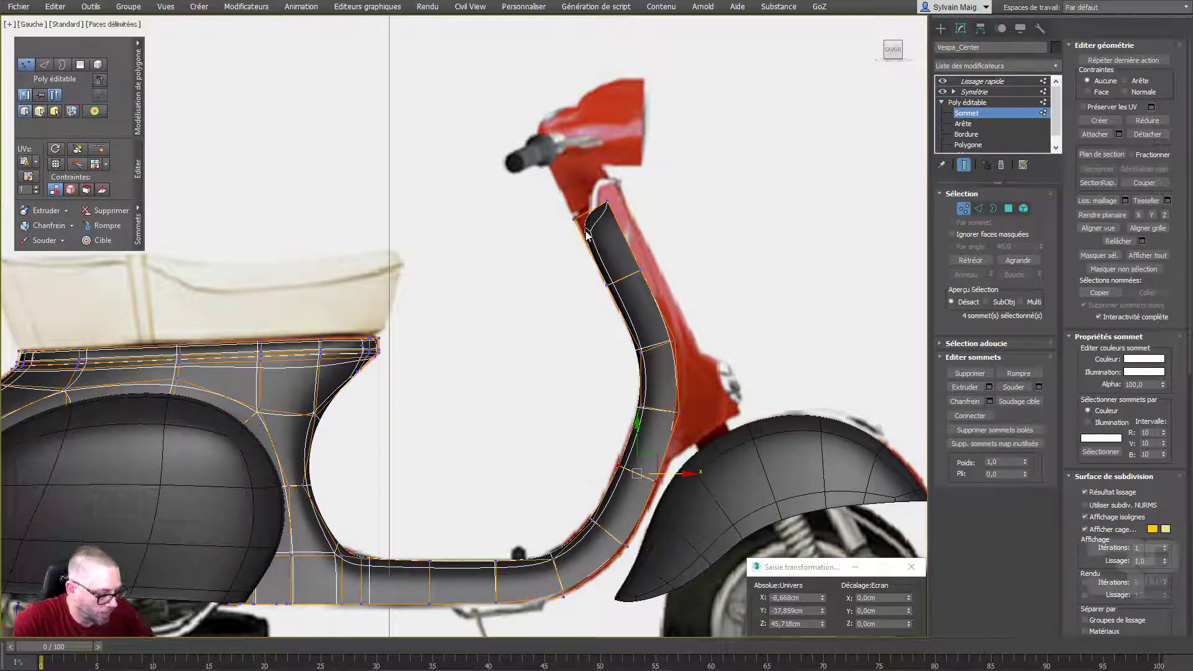
In Perspective view, select the column's two top edges
{"action": "key", "text": "p"}
{"action": "middle_click_drag", "start_coordinate": [591, 243], "coordinate": [625, 222], "text": "alt"}
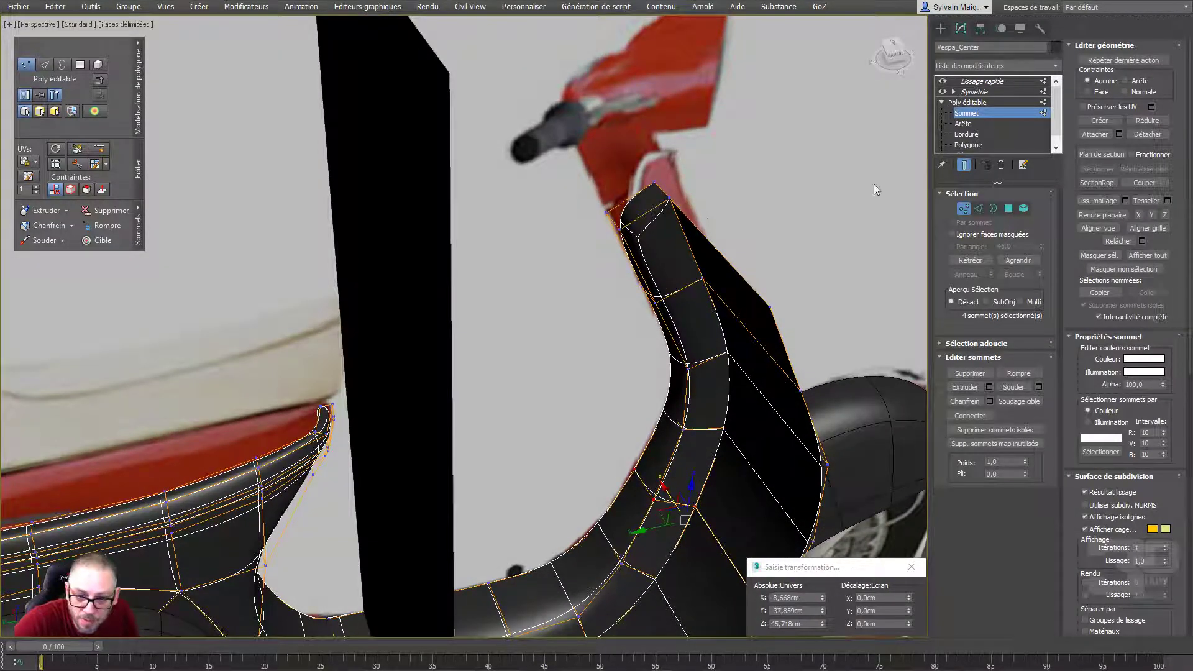
{"action": "left_click", "coordinate": [979, 210]}
{"action": "left_click", "coordinate": [660, 191]}
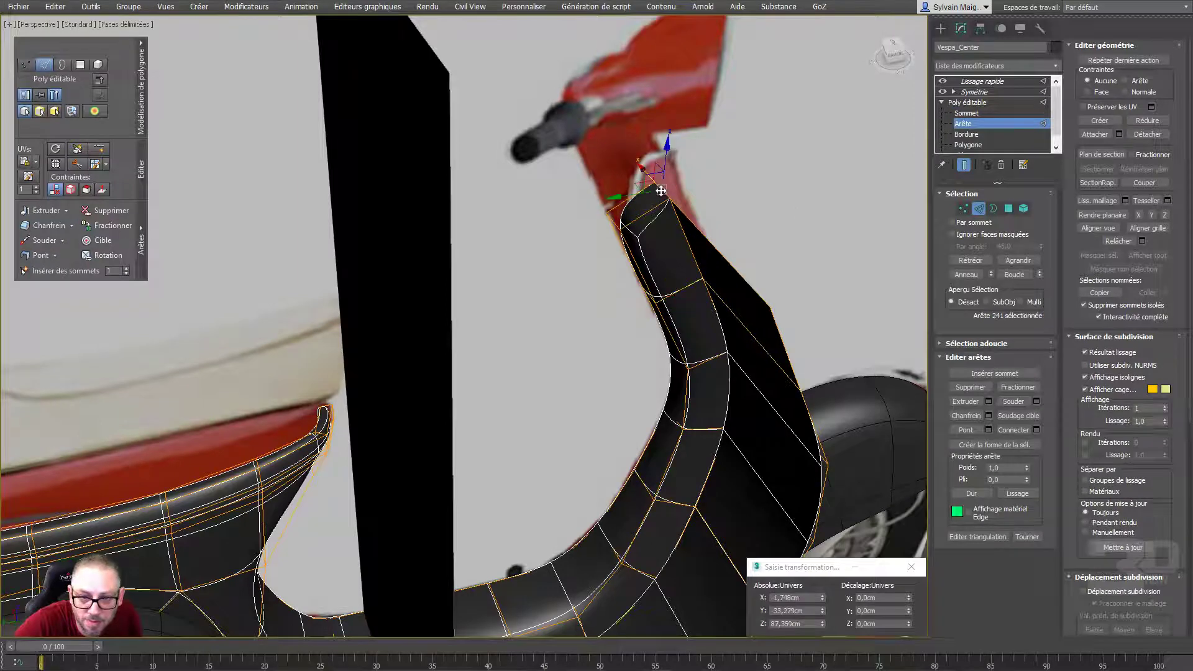
{"action": "left_click", "coordinate": [688, 216], "text": "ctrl"}
{"action": "middle_click_drag", "start_coordinate": [707, 218], "coordinate": [684, 198], "text": "alt"}
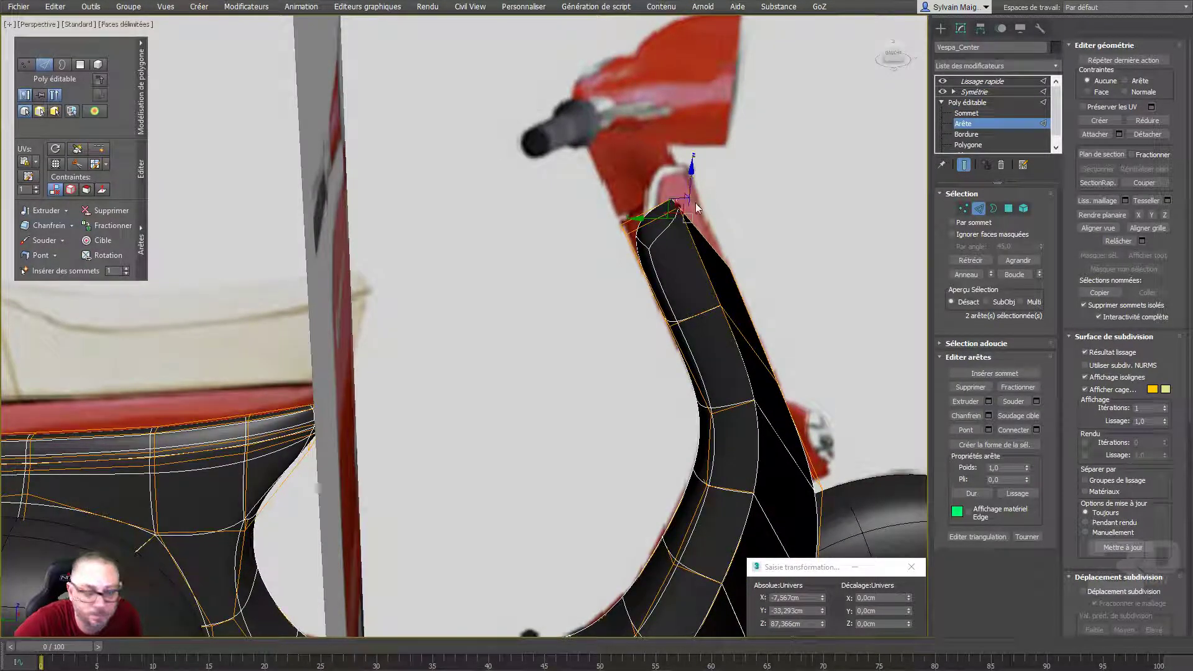
Move the two top edges up toward the handlebar stem in Left view, then orbit to check
{"action": "key", "text": "l"}
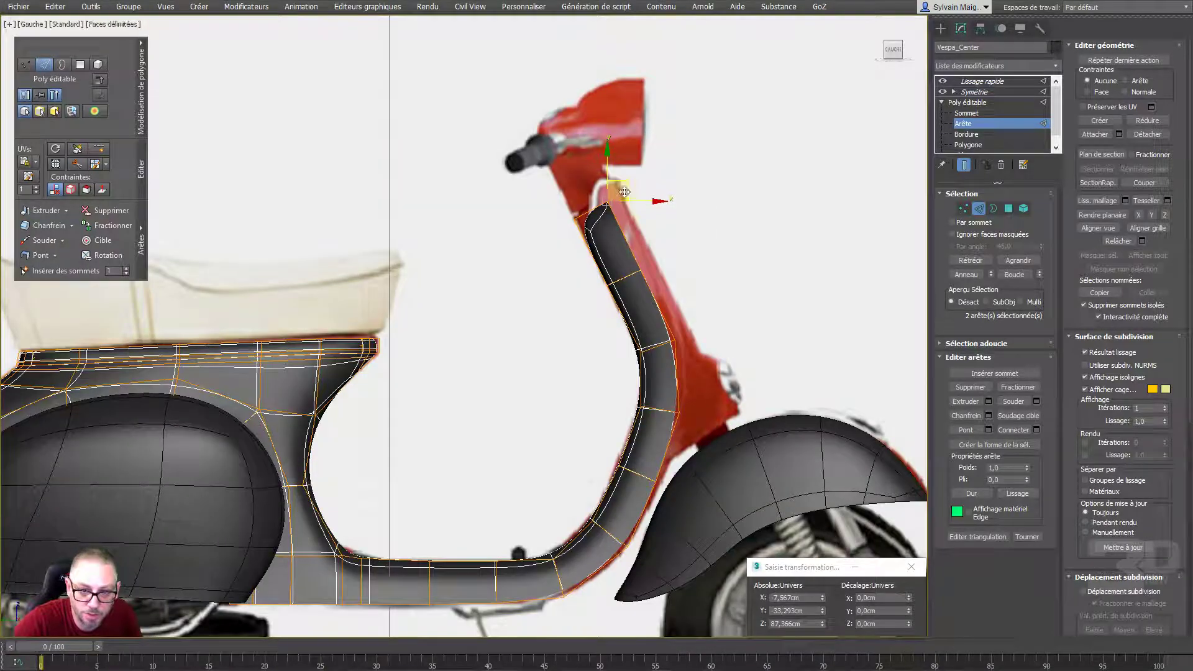
{"action": "left_click_drag", "start_coordinate": [630, 184], "coordinate": [621, 162]}
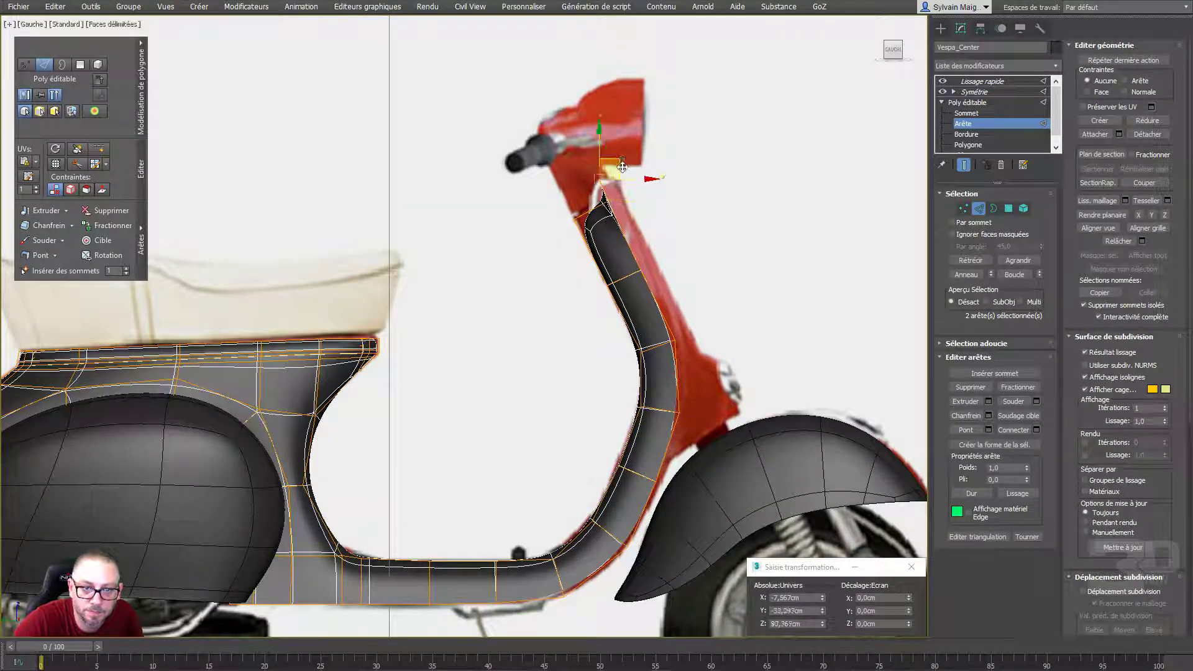
{"action": "key", "text": "p"}
{"action": "scroll", "coordinate": [621, 186], "scroll_direction": "down", "scroll_amount": 5}
{"action": "mouse_move", "coordinate": [622, 186]}
{"action": "middle_mouse_down", "text": "alt"}
{"action": "mouse_move", "coordinate": [548, 233]}
{"action": "mouse_move", "coordinate": [588, 203]}
{"action": "mouse_move", "coordinate": [653, 192]}
{"action": "mouse_move", "coordinate": [627, 239]}
{"action": "middle_mouse_up", "text": "alt"}
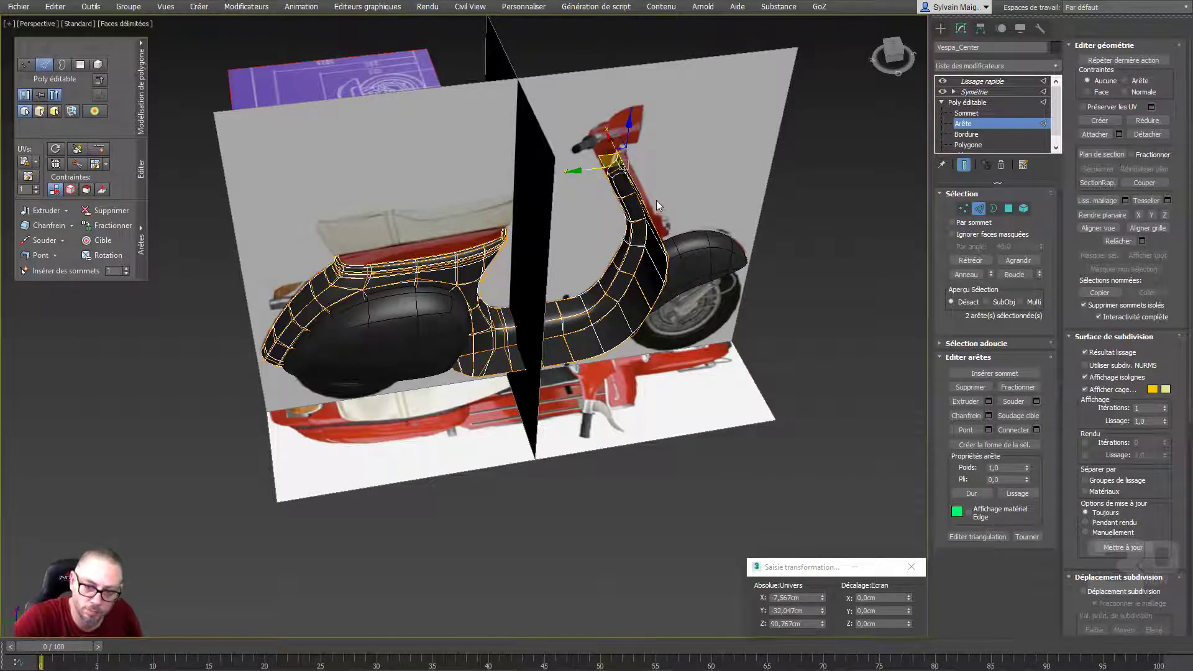
{"action": "mouse_move", "coordinate": [656, 200]}
{"action": "middle_mouse_down", "text": "alt"}
{"action": "mouse_move", "coordinate": [677, 149]}
{"action": "mouse_move", "coordinate": [662, 183]}
{"action": "middle_mouse_up", "text": "alt"}
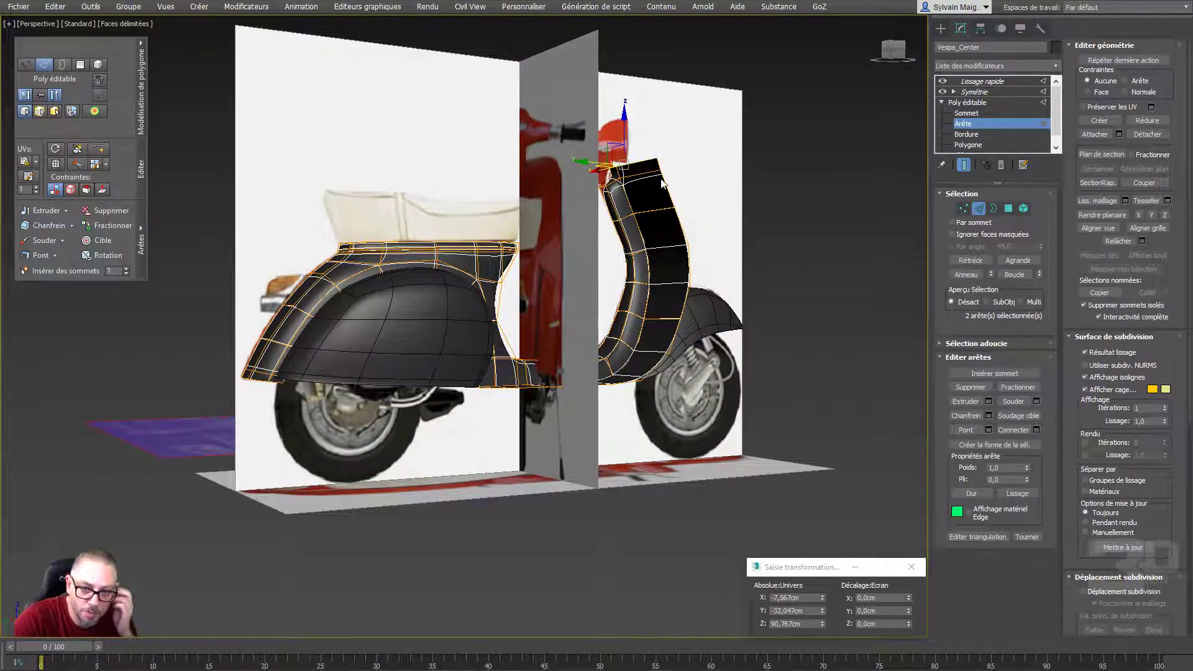
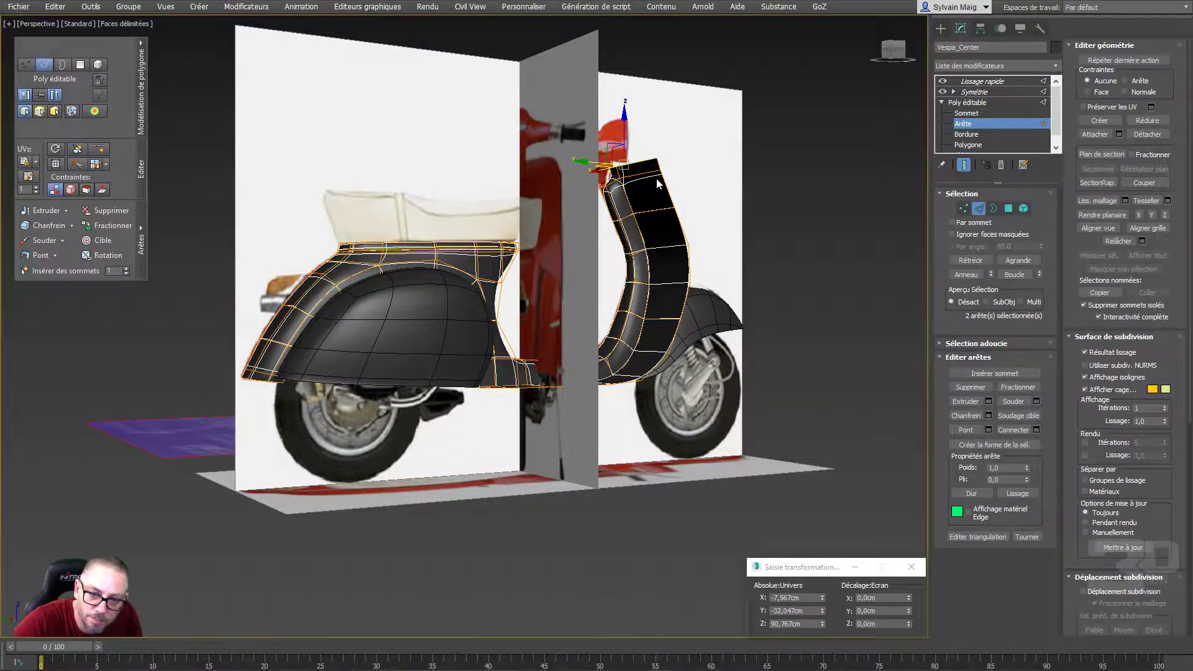
Extend the edge selection along the legshield border and close in on the front shield
{"action": "middle_click_drag", "start_coordinate": [656, 178], "coordinate": [577, 313], "text": "alt"}
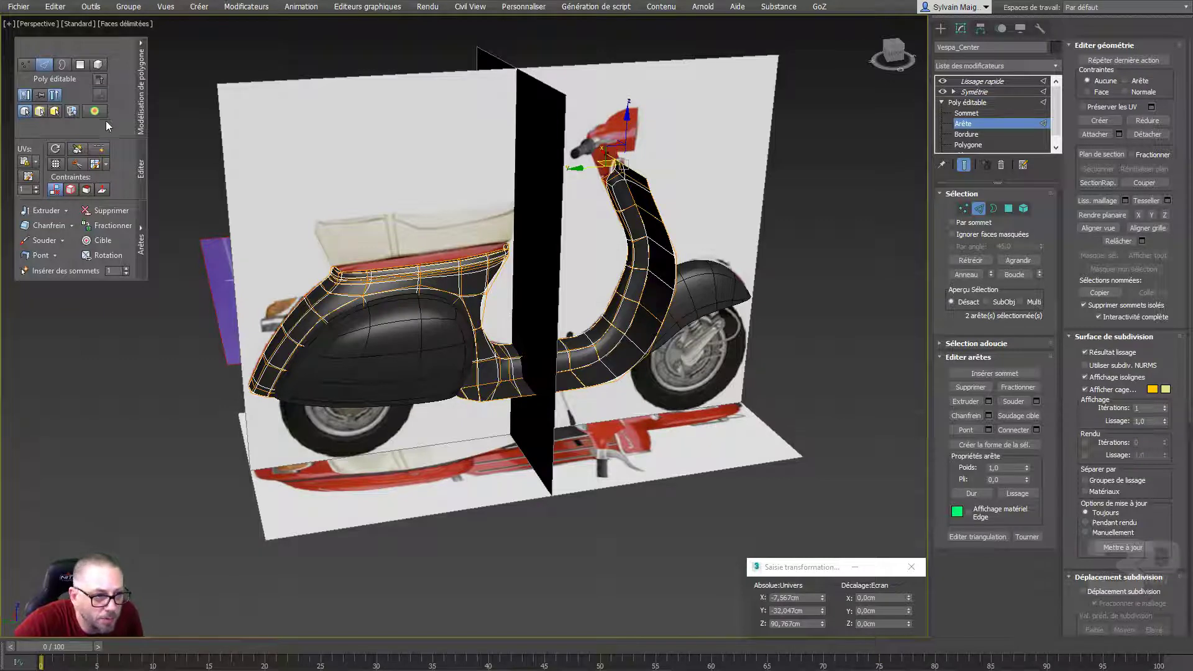
{"action": "left_click", "coordinate": [98, 148]}
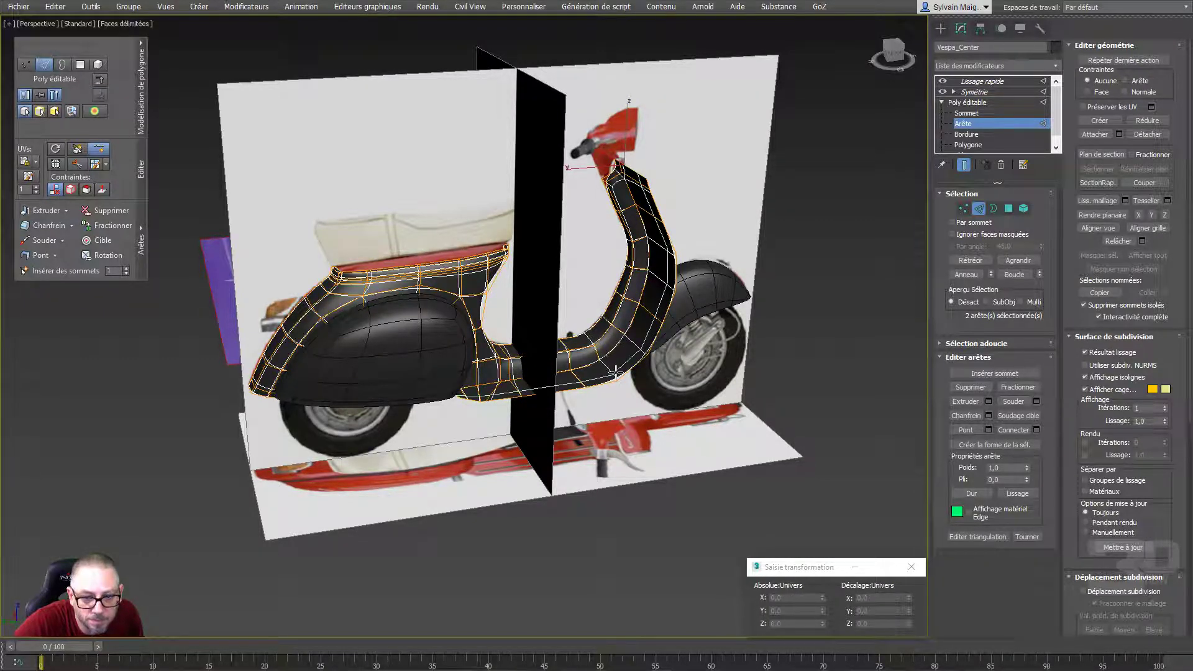
{"action": "left_click", "coordinate": [615, 370]}
{"action": "mouse_move", "coordinate": [615, 371]}
{"action": "middle_mouse_down", "text": "alt"}
{"action": "mouse_move", "coordinate": [627, 366]}
{"action": "mouse_move", "coordinate": [617, 196]}
{"action": "mouse_move", "coordinate": [601, 227]}
{"action": "middle_mouse_up", "text": "alt"}
{"action": "scroll", "coordinate": [621, 348], "scroll_direction": "up", "scroll_amount": 6}
Target-weld the stray top vertex onto the legshield's top-right corner vertex
{"action": "key", "text": "1"}
{"action": "right_click", "coordinate": [754, 212]}
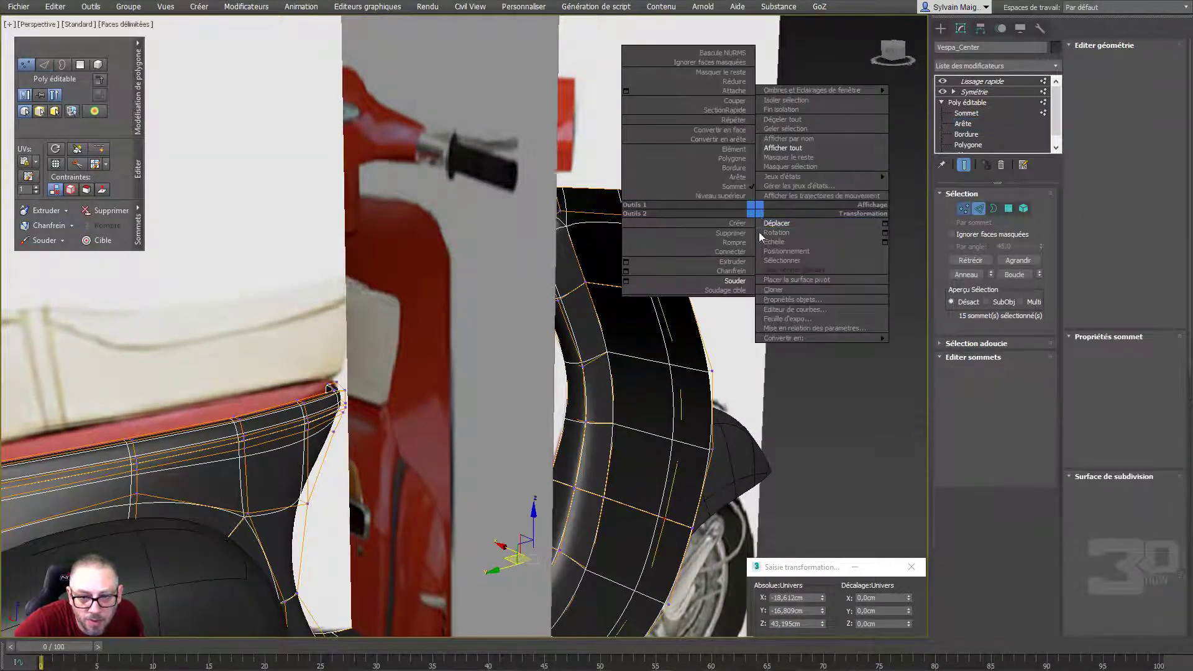
{"action": "left_click", "coordinate": [727, 290]}
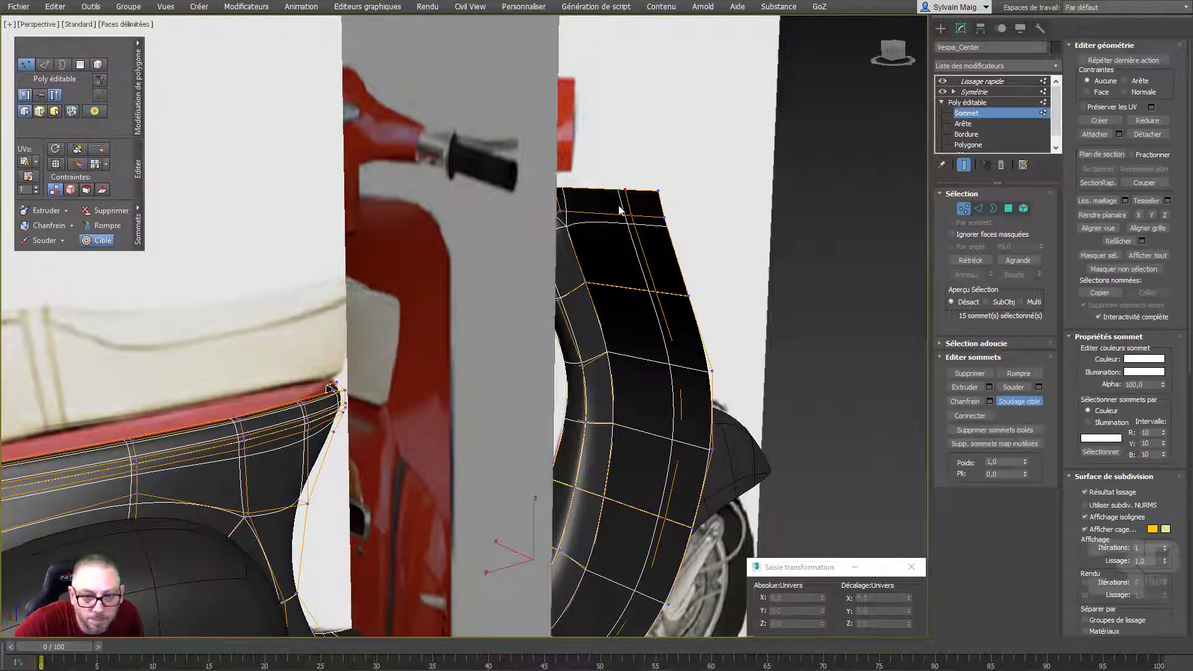
{"action": "left_click", "coordinate": [656, 192]}
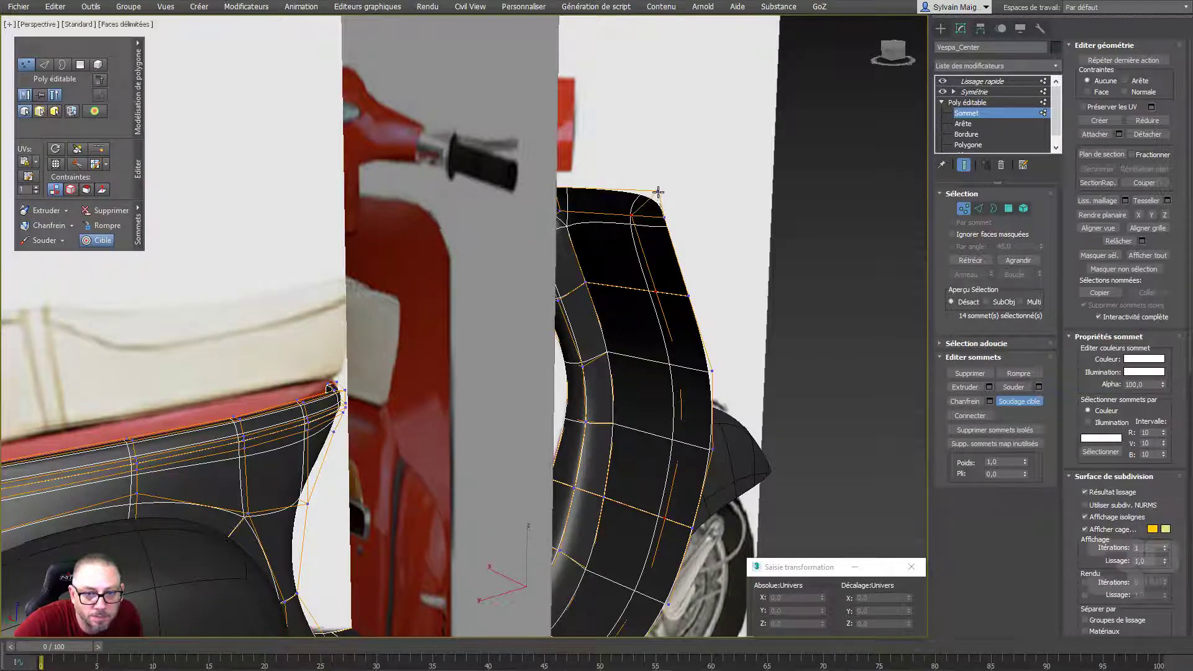
{"action": "right_click", "coordinate": [665, 197]}
{"action": "mouse_move", "coordinate": [634, 226]}
{"action": "middle_mouse_down"}
{"action": "mouse_move", "coordinate": [603, 199]}
{"action": "mouse_move", "coordinate": [509, 223]}
{"action": "middle_mouse_up"}
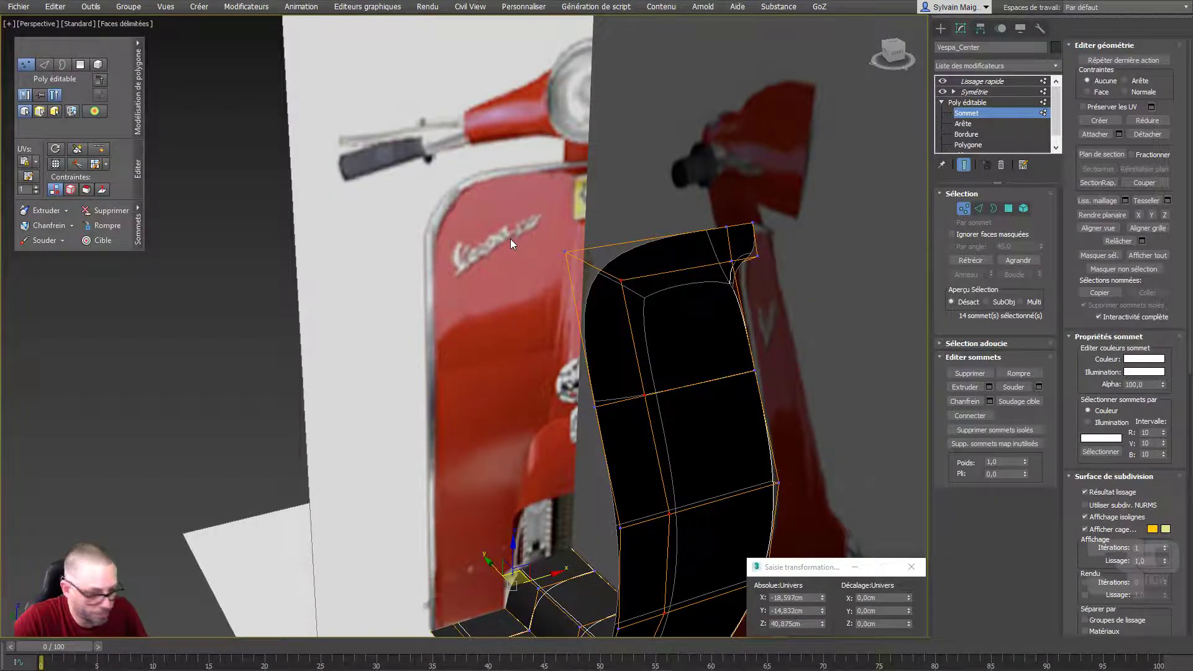
In Front view, raise the three top legshield vertices slightly to the reference shield outline
{"action": "key", "text": "f"}
{"action": "scroll", "coordinate": [534, 268], "scroll_direction": "down", "scroll_amount": 1}
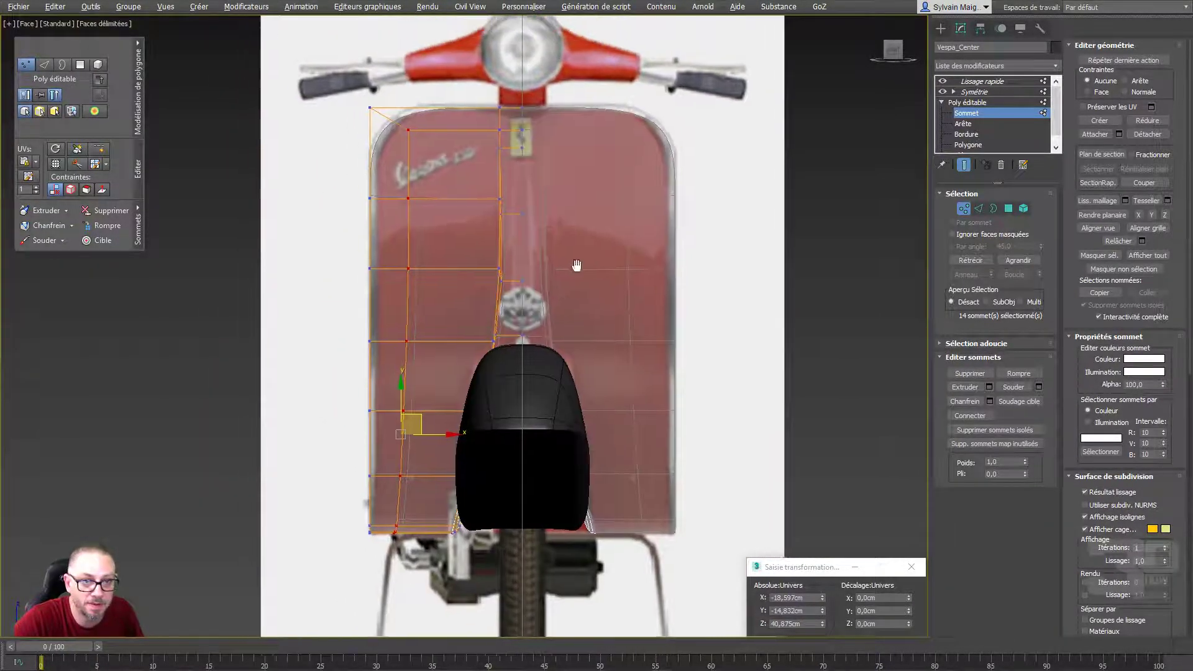
{"action": "scroll", "coordinate": [465, 122], "scroll_direction": "up", "scroll_amount": 2}
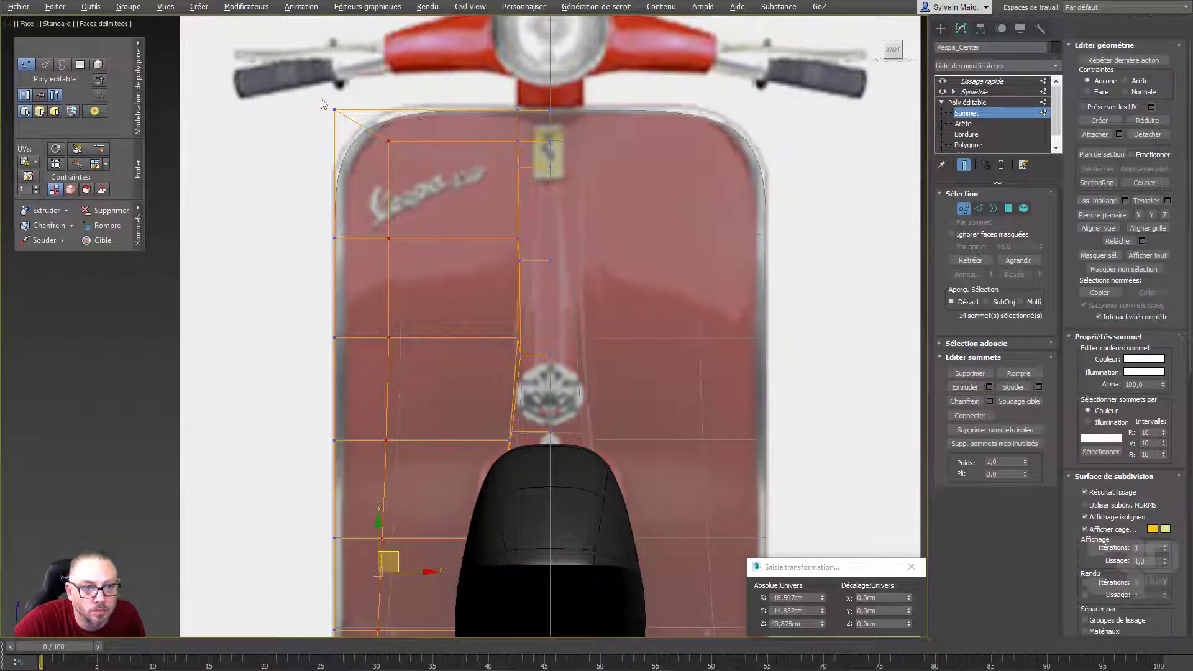
{"action": "left_click_drag", "start_coordinate": [544, 127], "coordinate": [544, 128]}
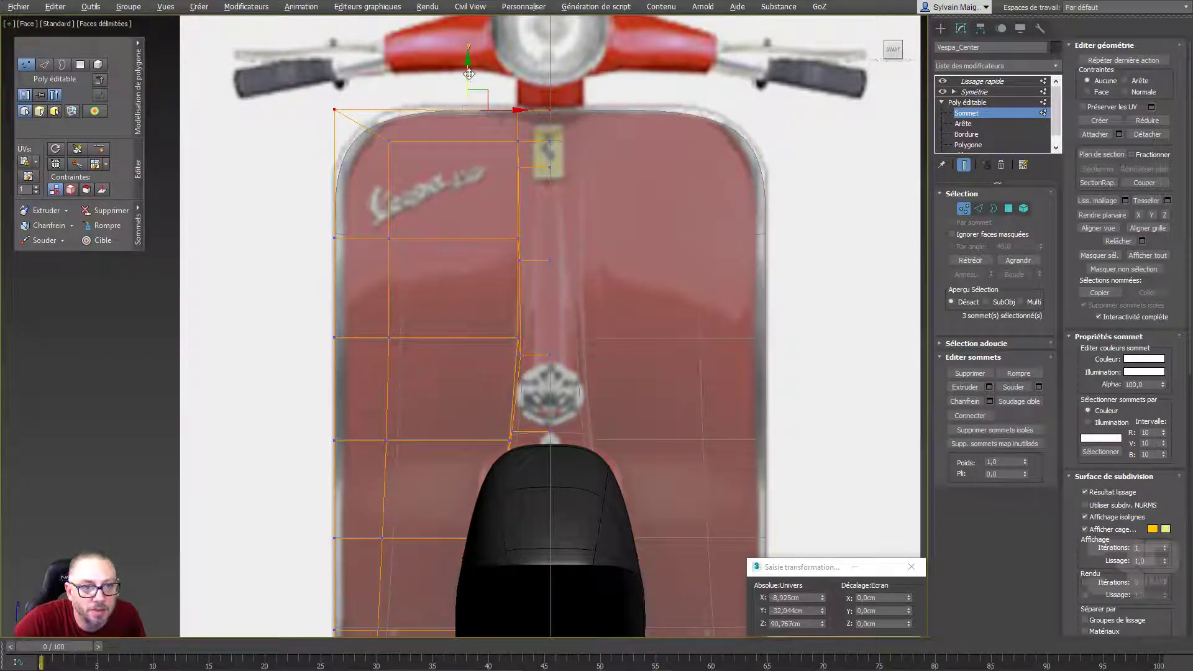
{"action": "left_click_drag", "start_coordinate": [469, 74], "coordinate": [469, 72]}
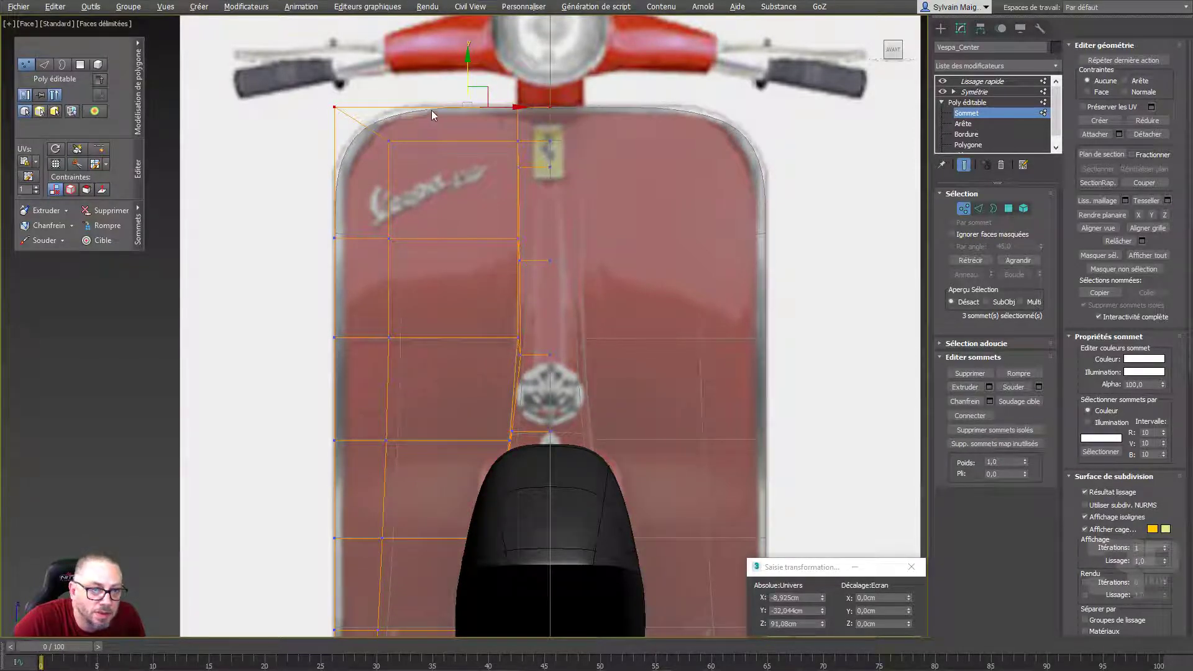
Check single top and side vertices of the shield outline, then return to Perspective
{"action": "scroll", "coordinate": [326, 333], "scroll_direction": "down", "scroll_amount": 2}
{"action": "middle_click_drag", "start_coordinate": [326, 337], "coordinate": [327, 209]}
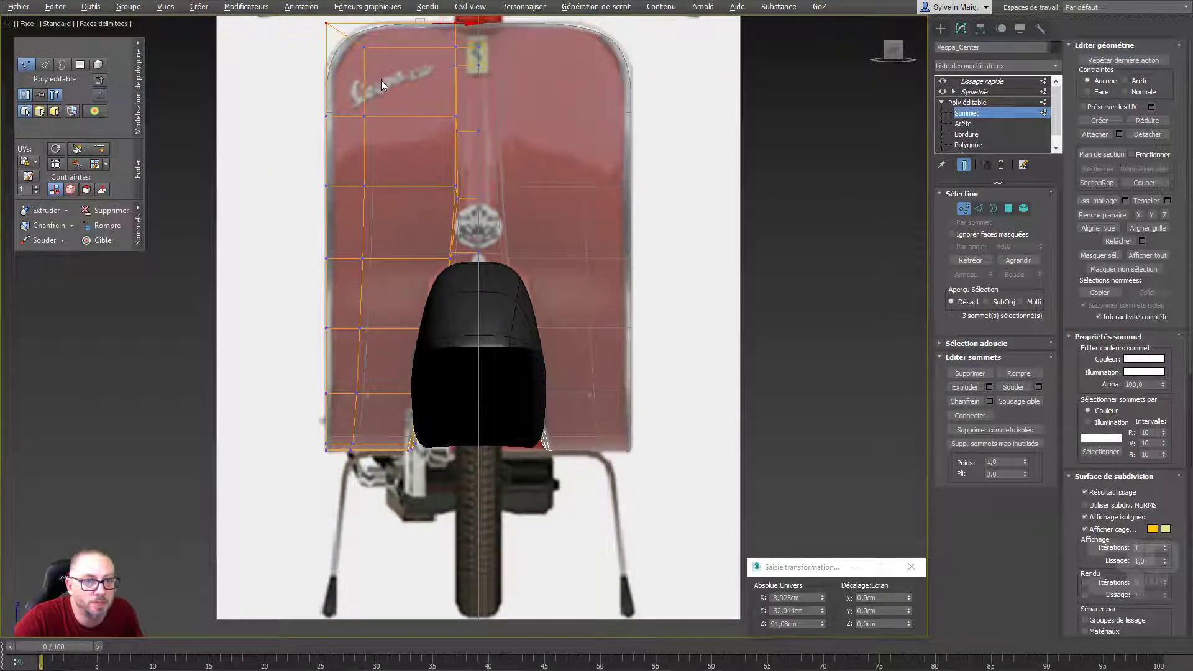
{"action": "left_click", "coordinate": [364, 46]}
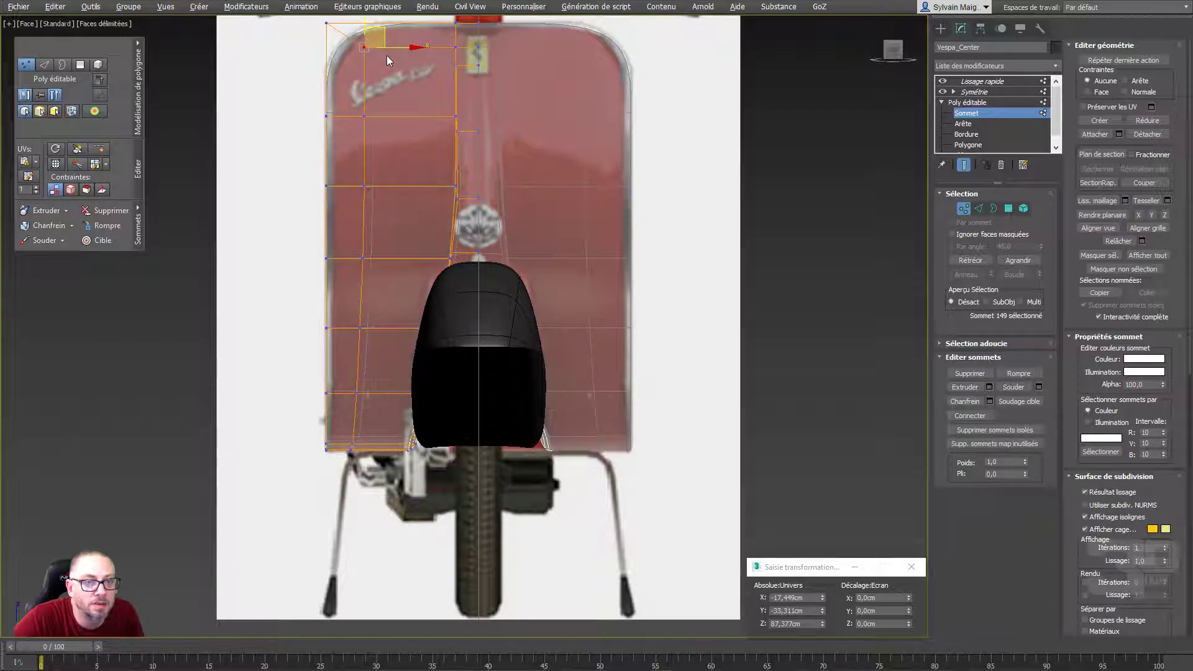
{"action": "left_click", "coordinate": [365, 117]}
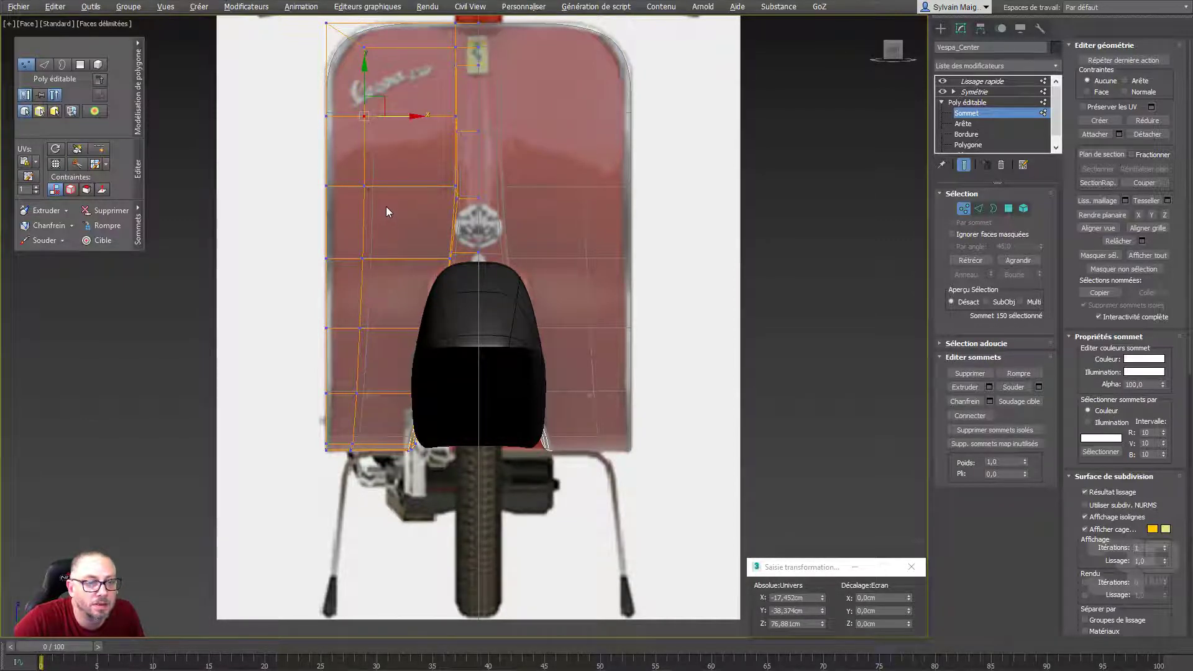
{"action": "key", "text": "p"}
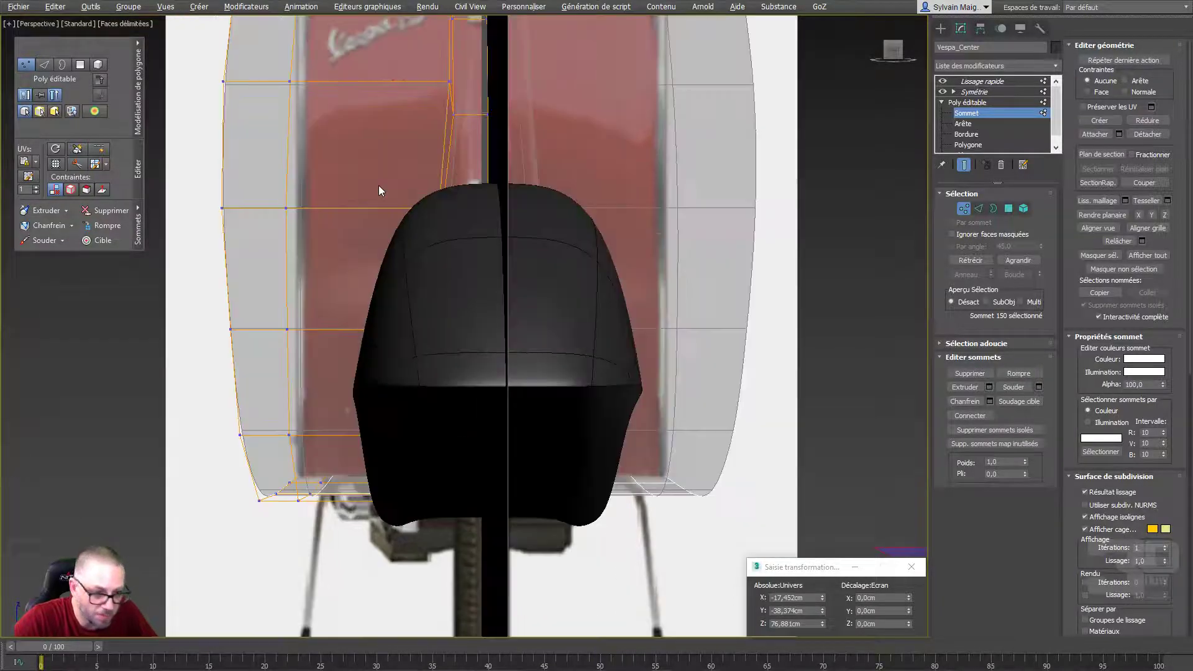
{"action": "scroll", "coordinate": [378, 186], "scroll_direction": "down", "scroll_amount": 5}
{"action": "mouse_move", "coordinate": [378, 185]}
{"action": "middle_mouse_down", "text": "alt"}
{"action": "mouse_move", "coordinate": [468, 210]}
{"action": "mouse_move", "coordinate": [557, 181]}
{"action": "mouse_move", "coordinate": [540, 200]}
{"action": "middle_mouse_up", "text": "alt"}
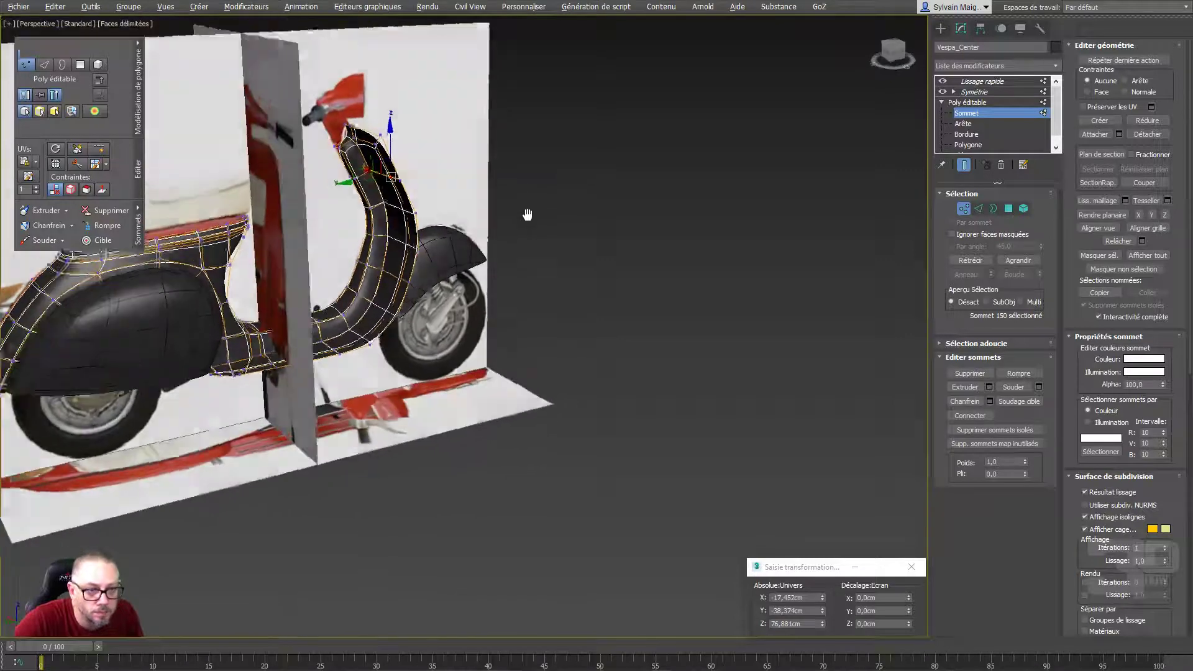
Delete the topmost polygon of the legshield in Polygon mode
{"action": "scroll", "coordinate": [524, 210], "scroll_direction": "up", "scroll_amount": 4}
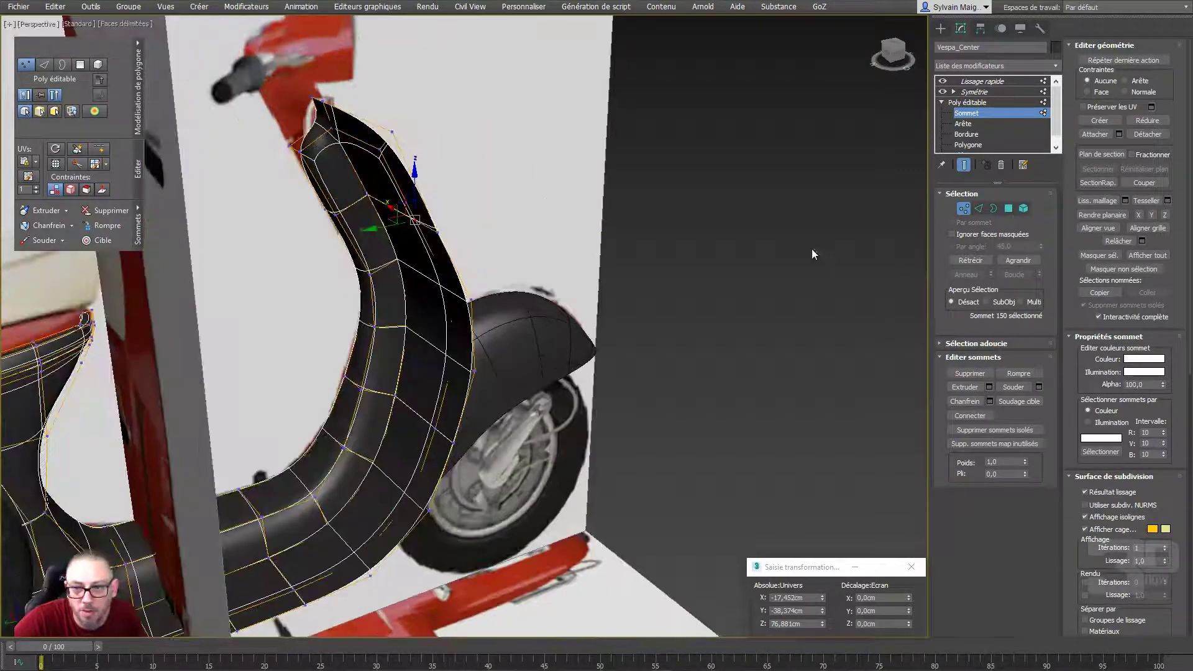
{"action": "left_click", "coordinate": [1008, 208]}
{"action": "left_click", "coordinate": [315, 133]}
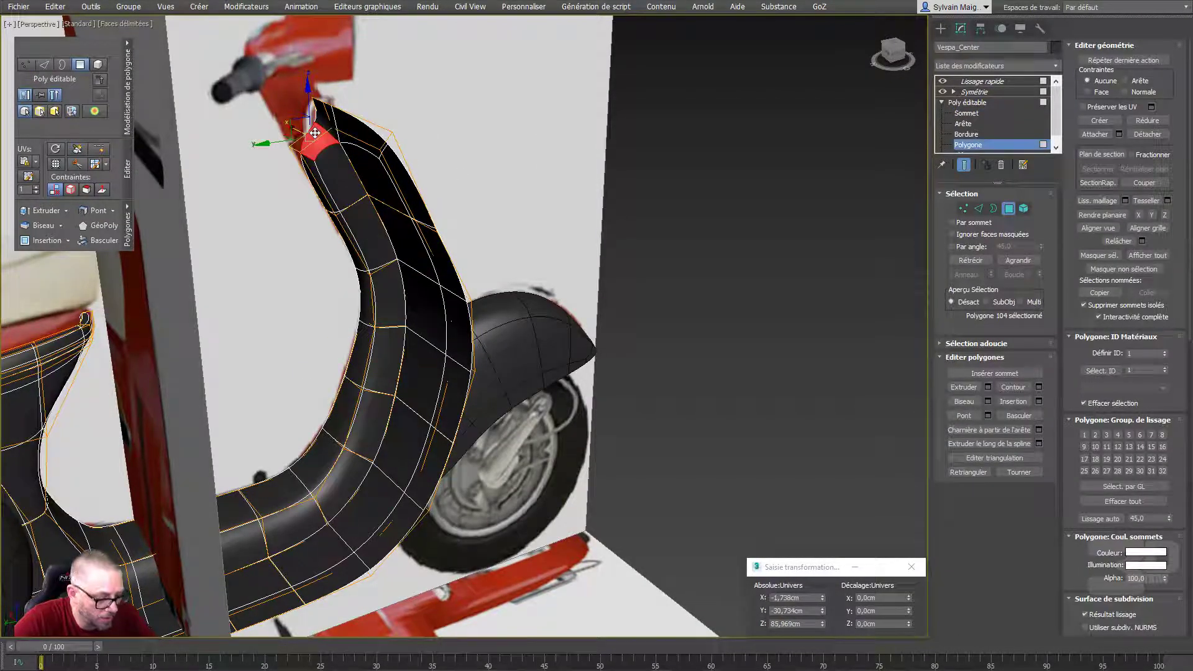
{"action": "key", "text": "Delete"}
From a side-on view, select the top border polygon of the legshield
{"action": "middle_click_drag", "start_coordinate": [463, 118], "coordinate": [412, 91], "text": "alt"}
{"action": "scroll", "coordinate": [410, 106], "scroll_direction": "down", "scroll_amount": 3}
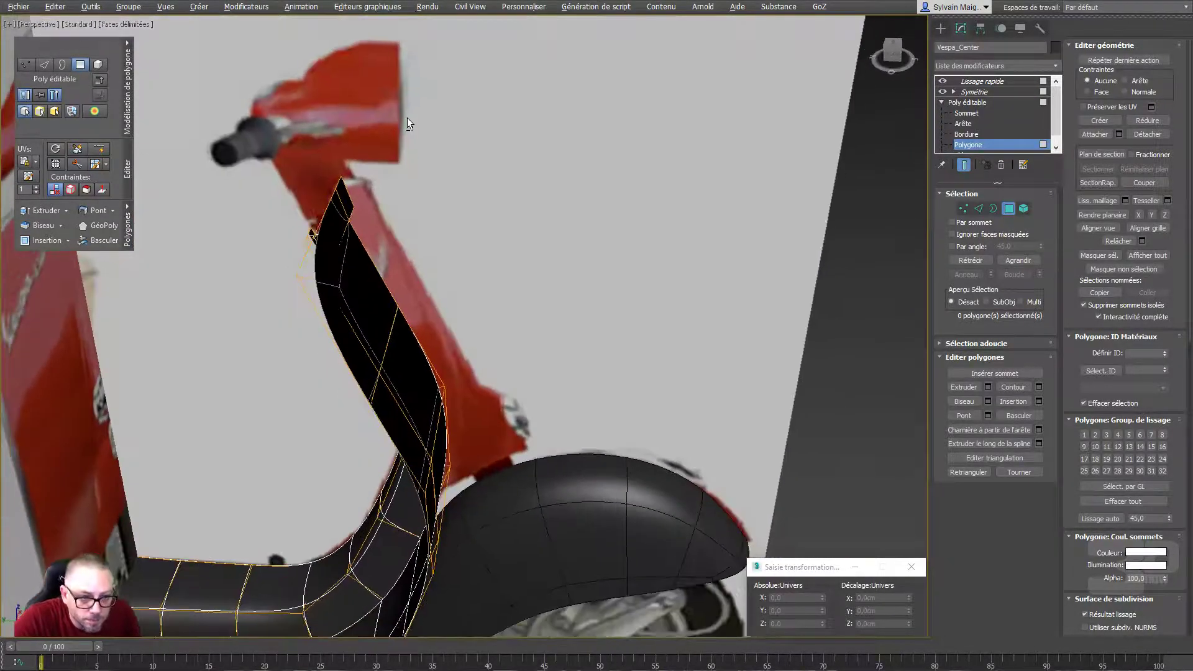
{"action": "scroll", "coordinate": [399, 213], "scroll_direction": "down", "scroll_amount": 3}
{"action": "scroll", "coordinate": [400, 213], "scroll_direction": "down", "scroll_amount": 2}
{"action": "middle_click_drag", "start_coordinate": [373, 310], "coordinate": [362, 328], "text": "alt"}
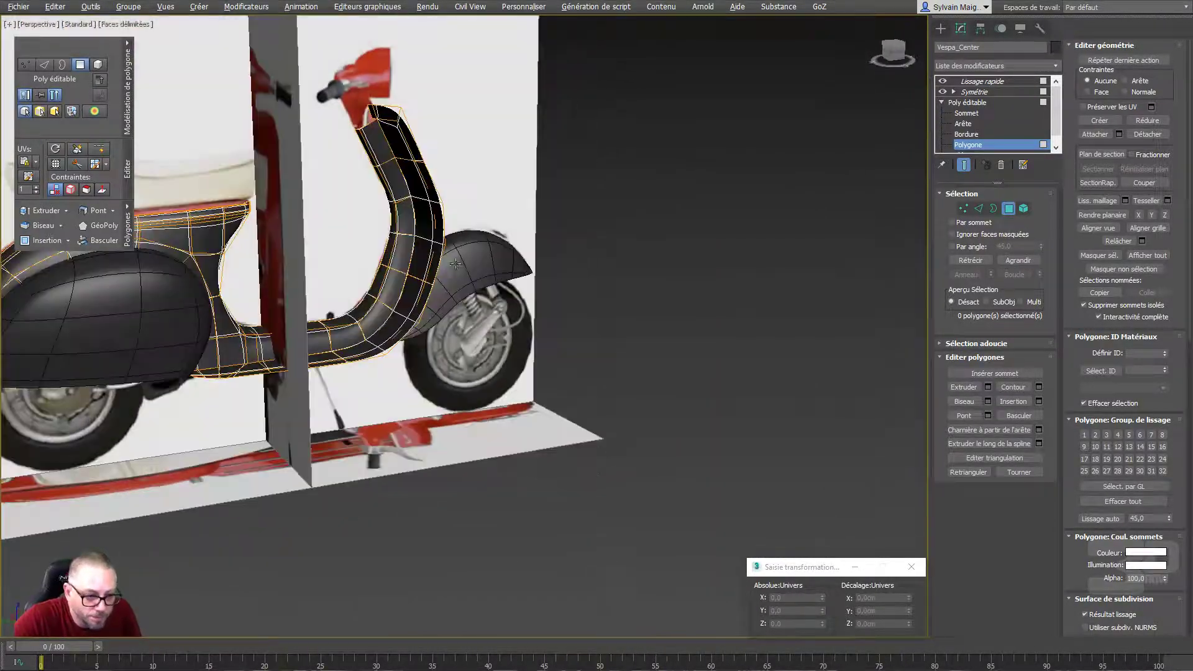
{"action": "scroll", "coordinate": [363, 327], "scroll_direction": "up", "scroll_amount": 3}
{"action": "scroll", "coordinate": [509, 196], "scroll_direction": "down", "scroll_amount": 2}
{"action": "scroll", "coordinate": [514, 210], "scroll_direction": "up", "scroll_amount": 2}
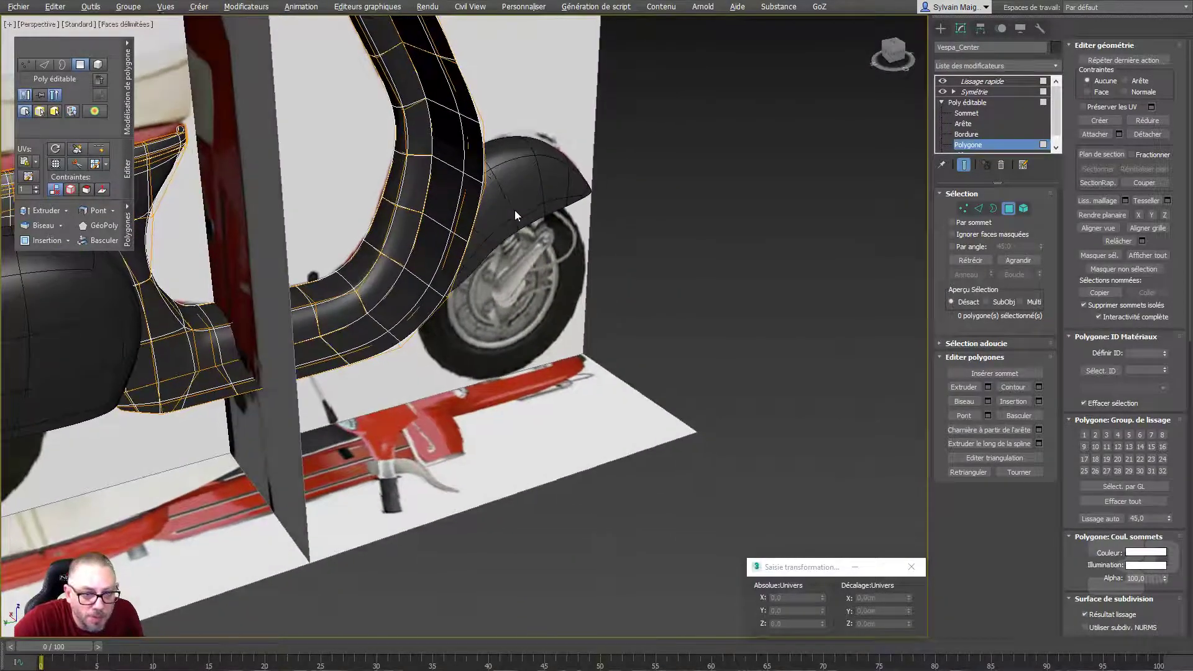
{"action": "middle_click_drag", "start_coordinate": [514, 210], "coordinate": [448, 217], "text": "alt"}
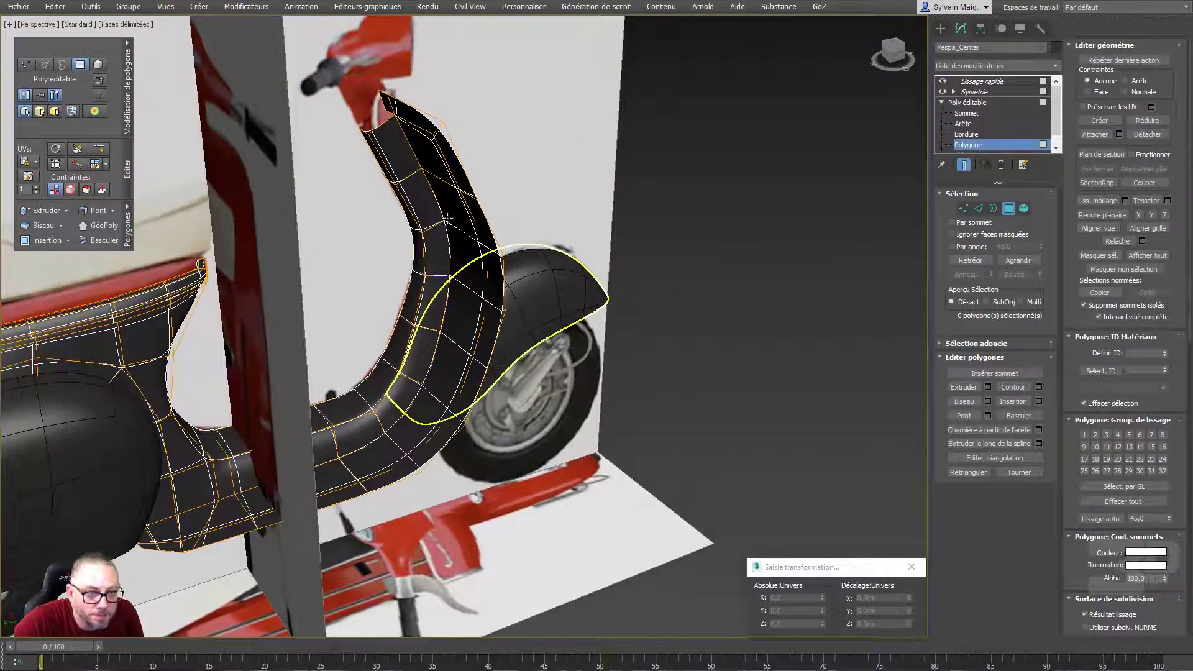
{"action": "left_click", "coordinate": [387, 103]}
{"action": "left_click", "coordinate": [416, 117], "text": "shift"}
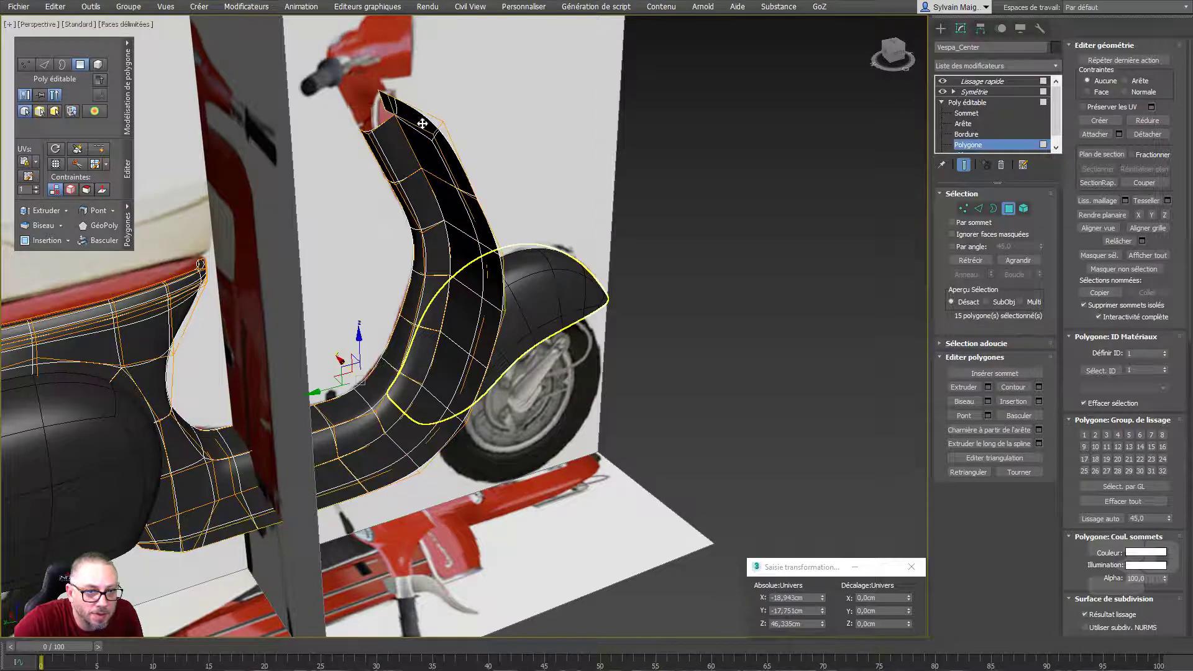
{"action": "left_click", "coordinate": [387, 105]}
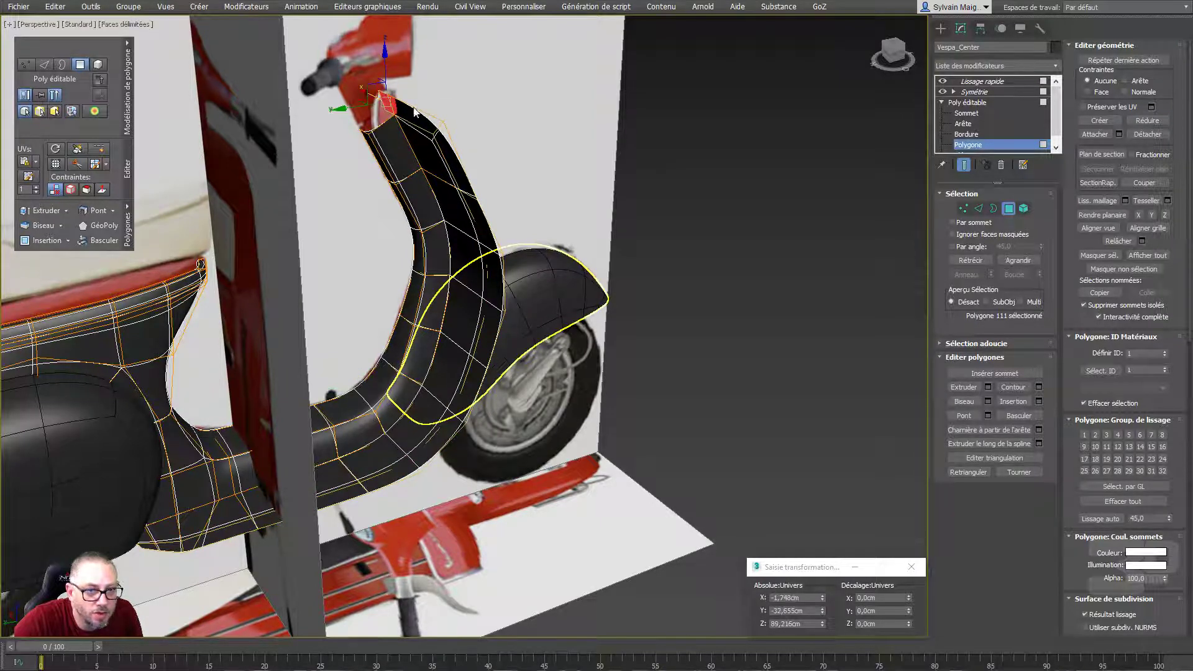
Turn off Show End Result and loop-select the 15-polygon outer border
{"action": "left_click", "coordinate": [965, 166]}
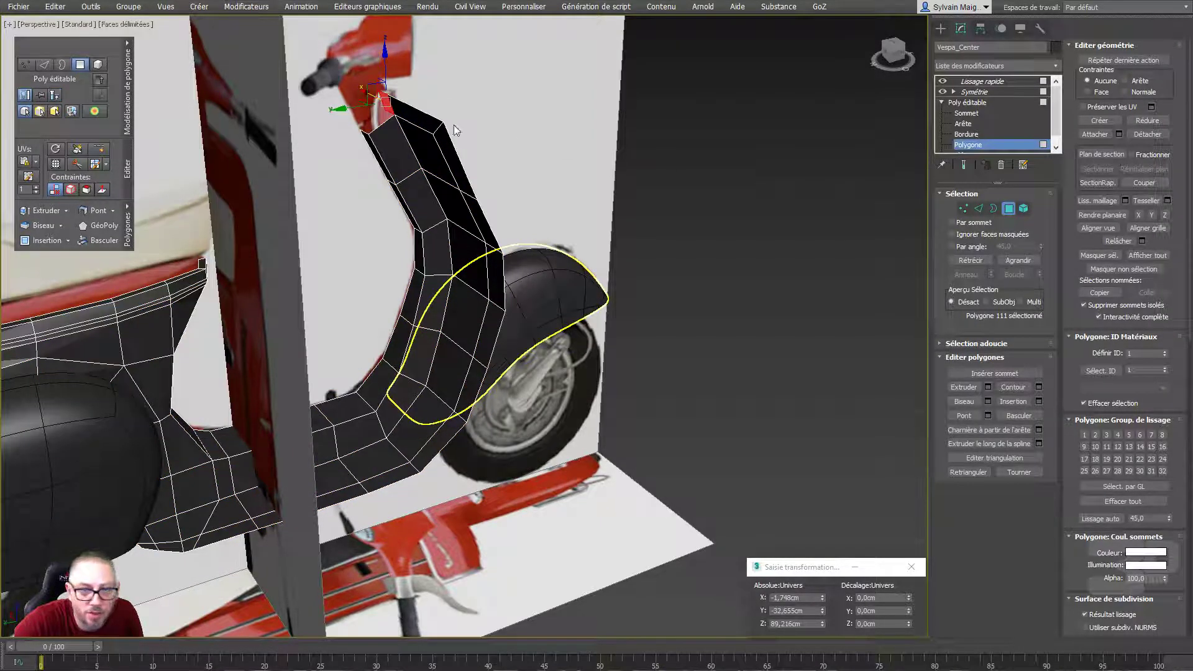
{"action": "left_click", "coordinate": [415, 115], "text": "shift"}
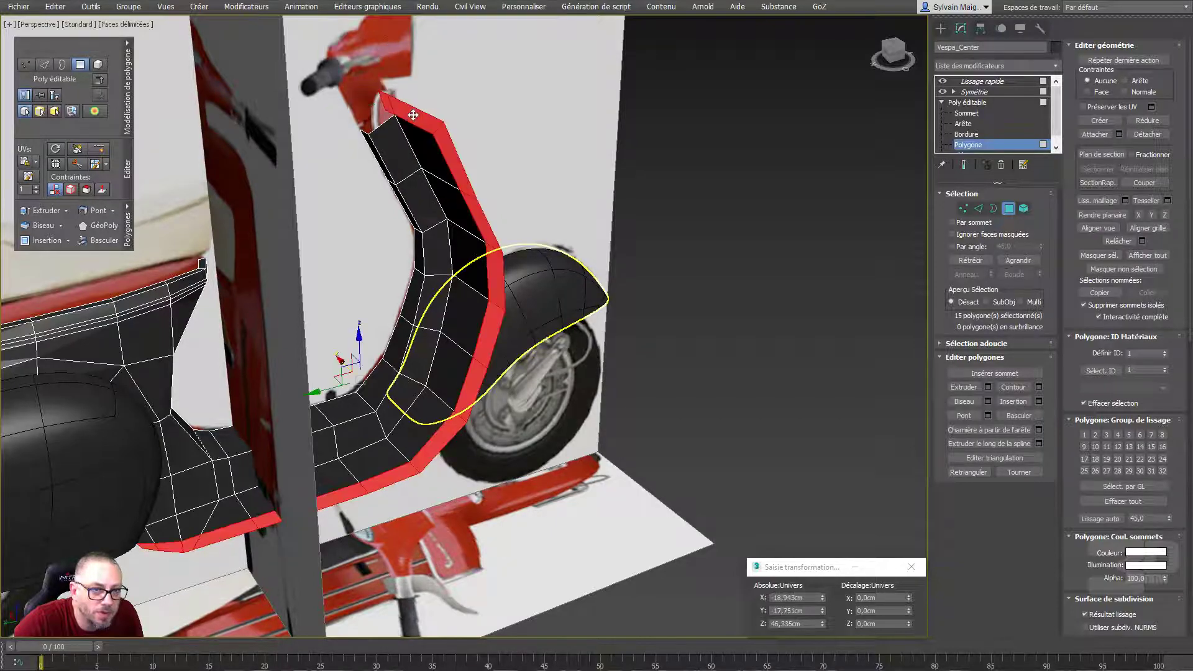
{"action": "middle_click_drag", "start_coordinate": [489, 188], "coordinate": [445, 164], "text": "alt"}
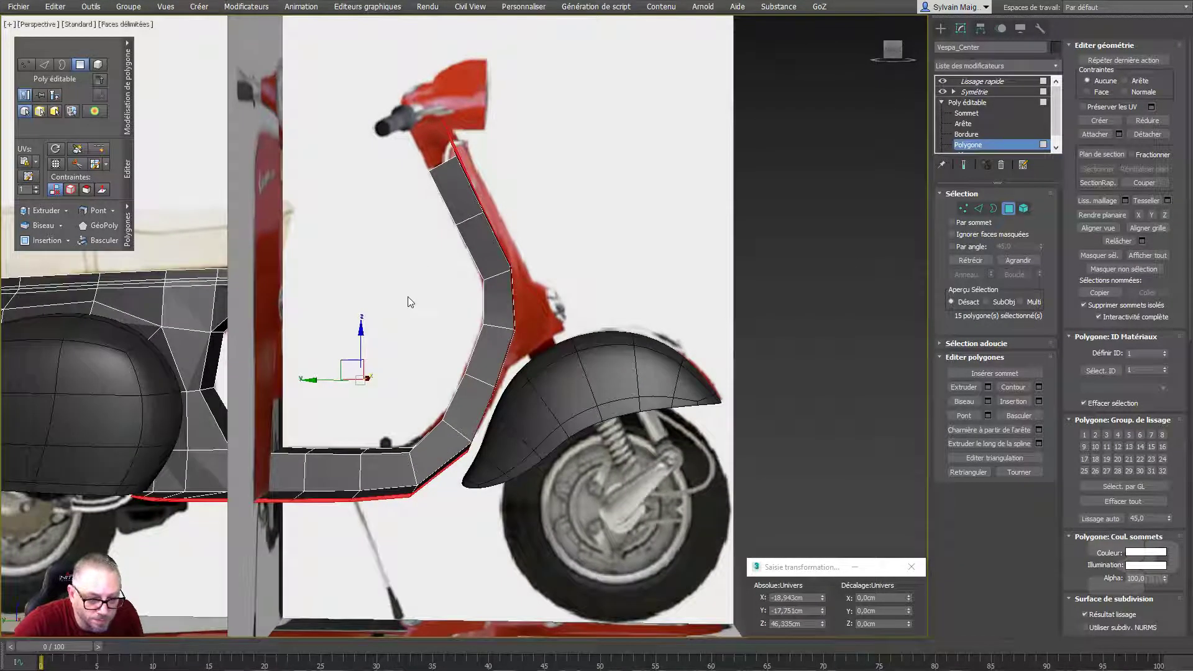
{"action": "middle_click_drag", "start_coordinate": [415, 315], "coordinate": [451, 331], "text": "alt"}
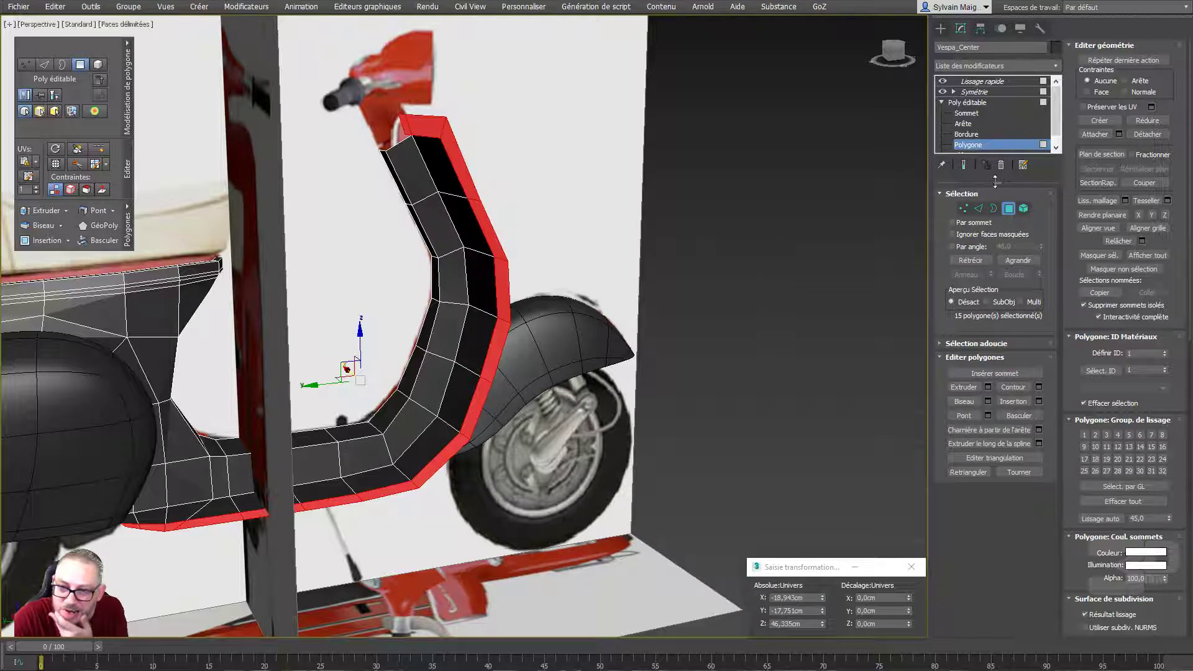
Try detaching the border polygons as a cloned element and shift the strip slightly
{"action": "left_click", "coordinate": [1146, 134]}
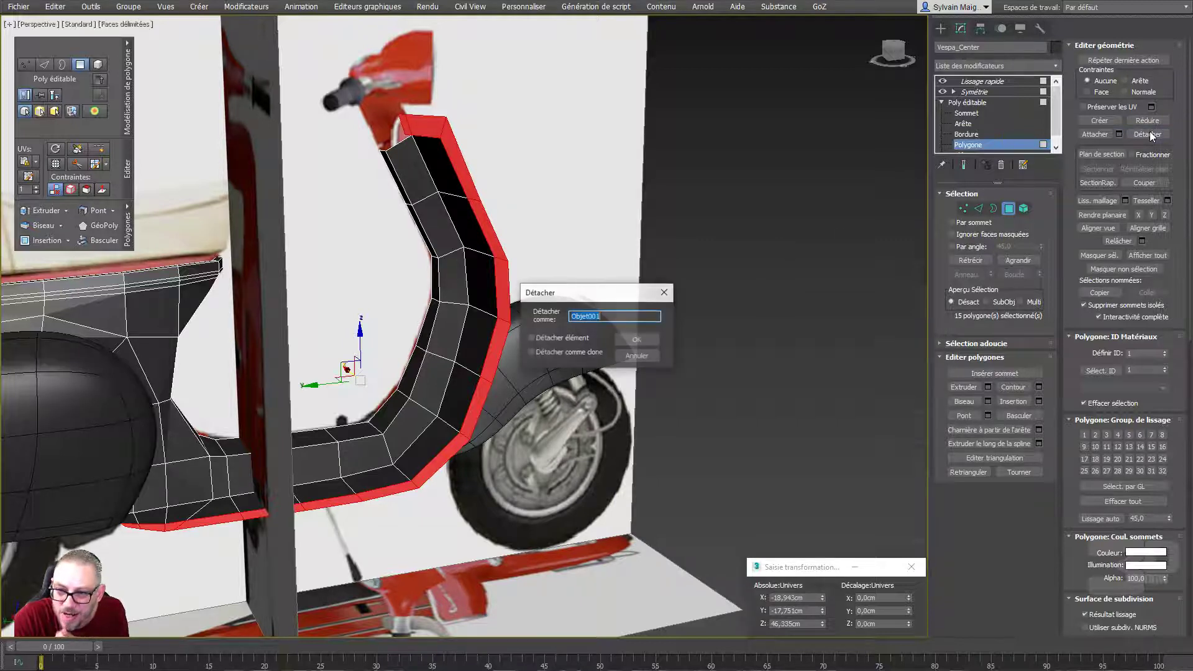
{"action": "left_click", "coordinate": [557, 340]}
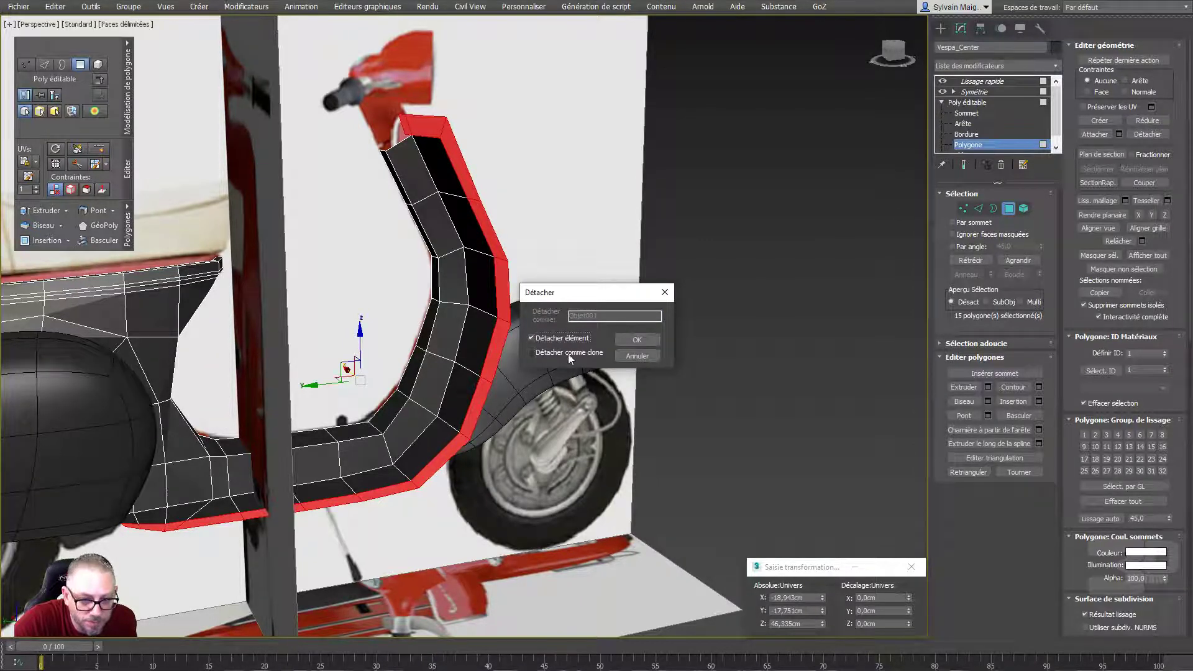
{"action": "left_click", "coordinate": [635, 341]}
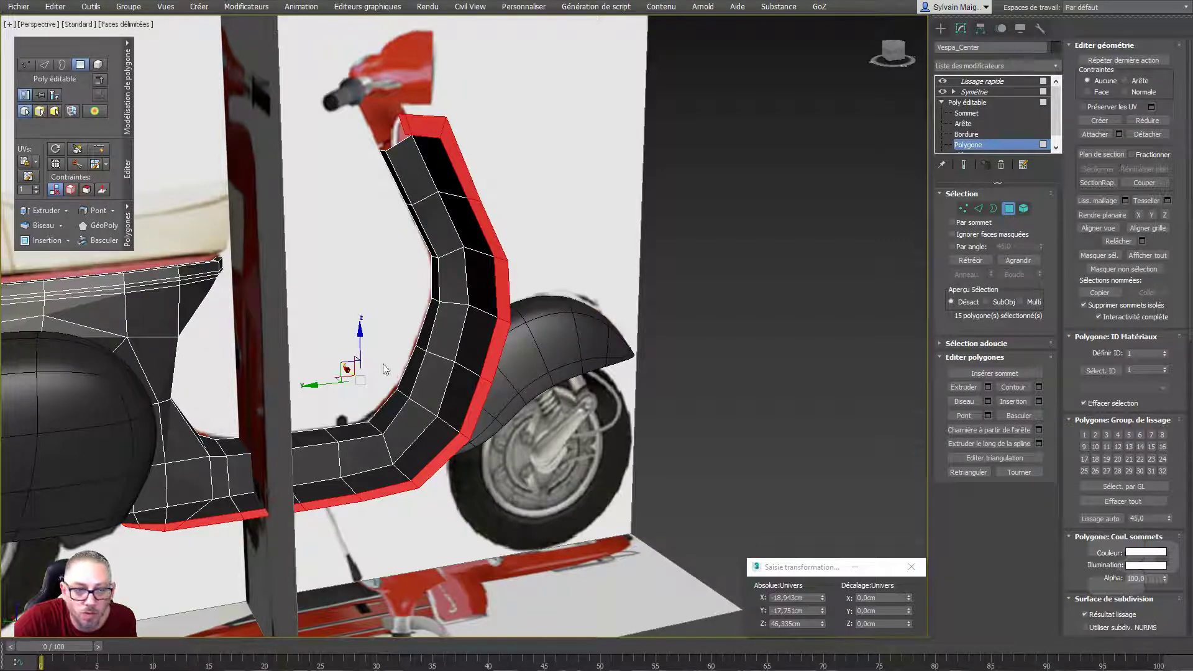
{"action": "left_click_drag", "start_coordinate": [362, 348], "coordinate": [408, 351]}
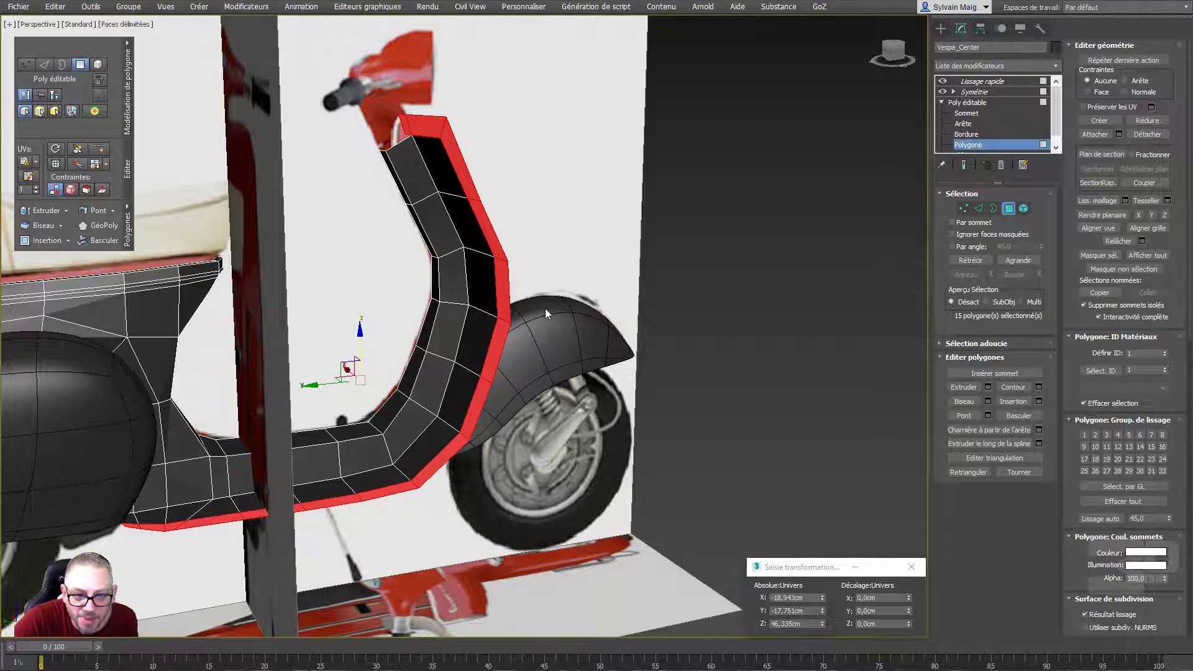
Detach the border polygons as the separate object Objet001 and leave Polygon level
{"action": "left_click", "coordinate": [1147, 134]}
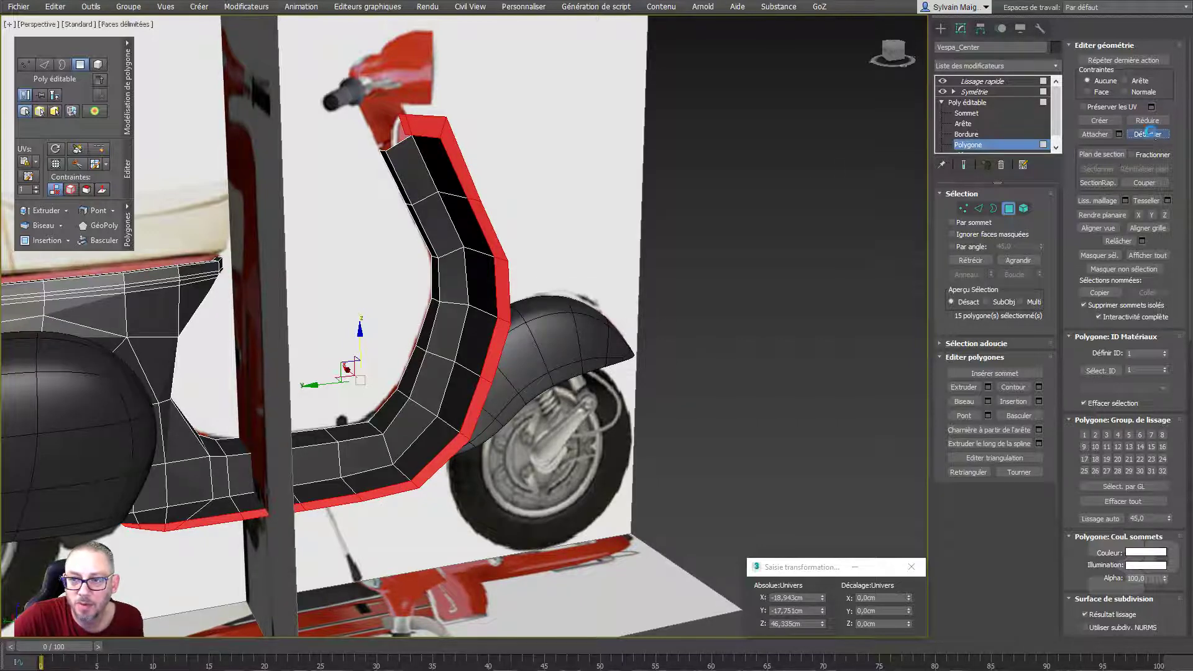
{"action": "left_click", "coordinate": [575, 337]}
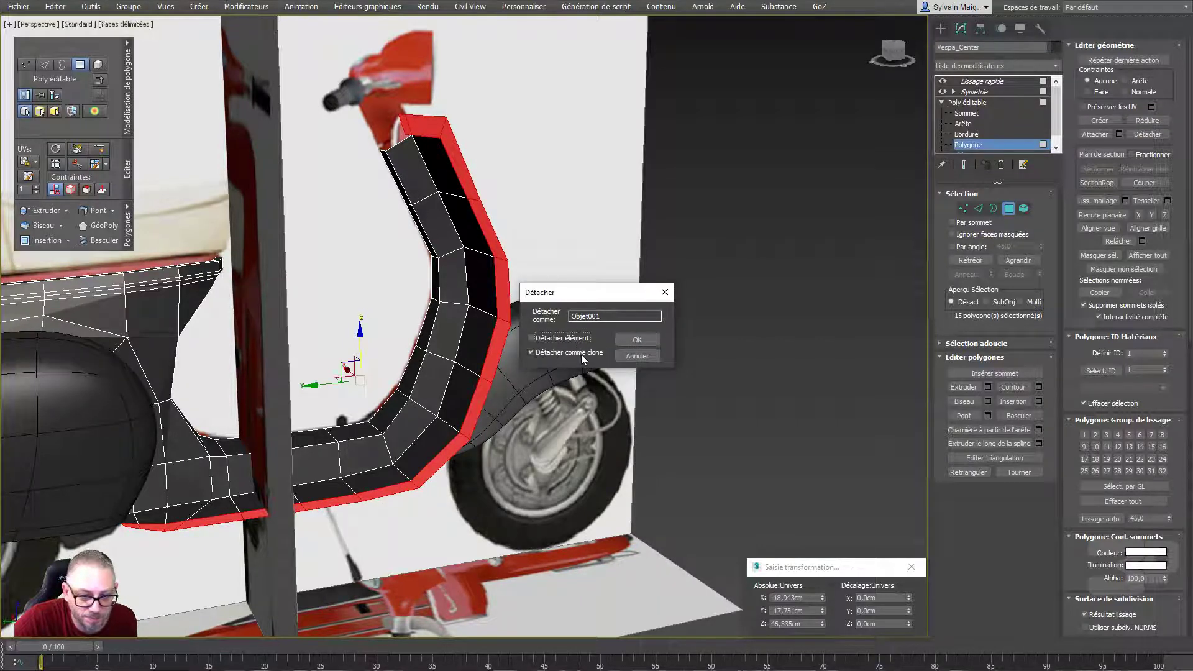
{"action": "left_click", "coordinate": [636, 341]}
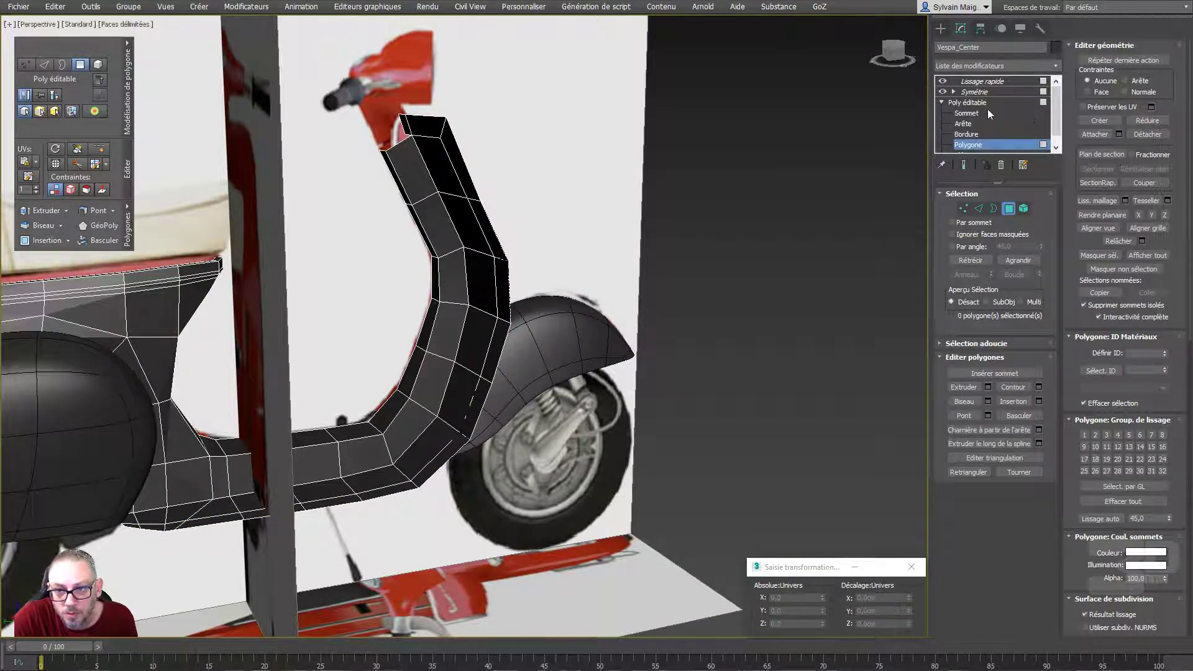
{"action": "left_click", "coordinate": [976, 145]}
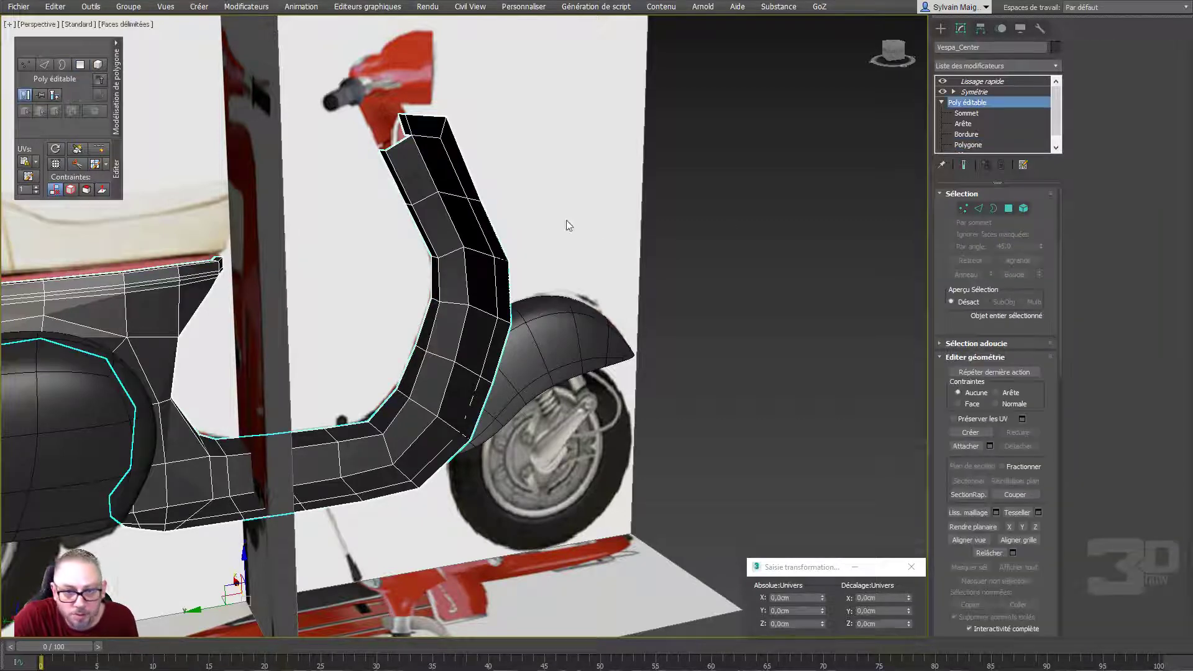
Give Objet001 a Shell (Coque) modifier with 0 outer and 1,01 cm inner amount
{"action": "left_click", "coordinate": [460, 178]}
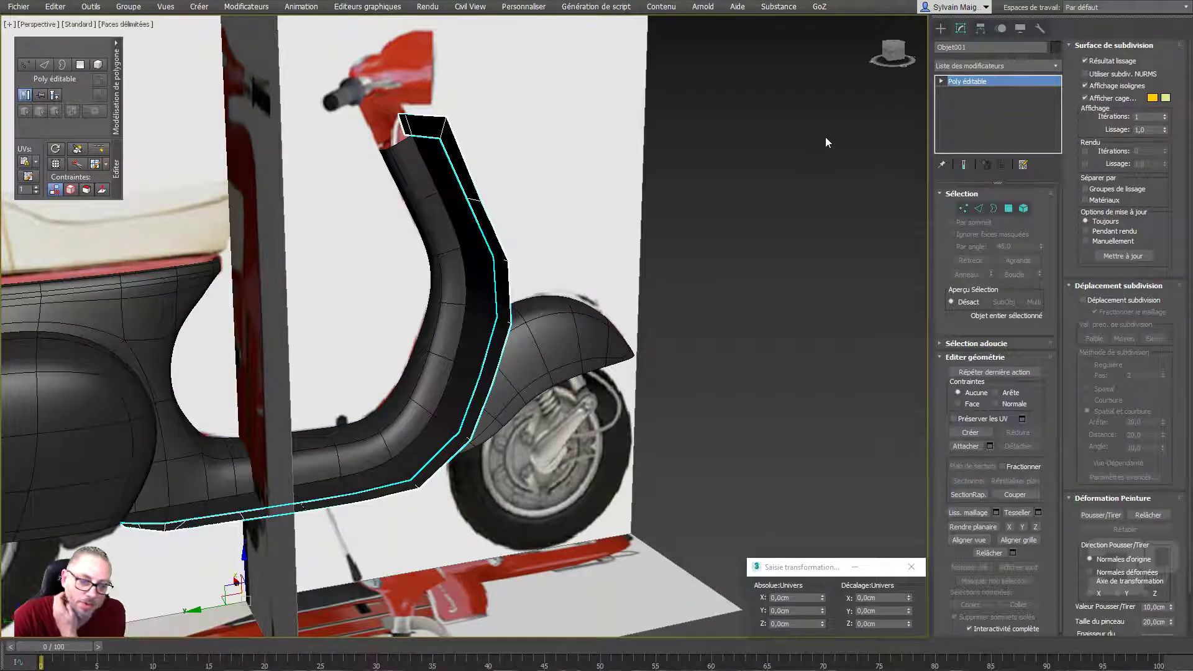
{"action": "left_click", "coordinate": [1054, 63]}
{"action": "left_click_drag", "start_coordinate": [1058, 143], "coordinate": [1054, 169]}
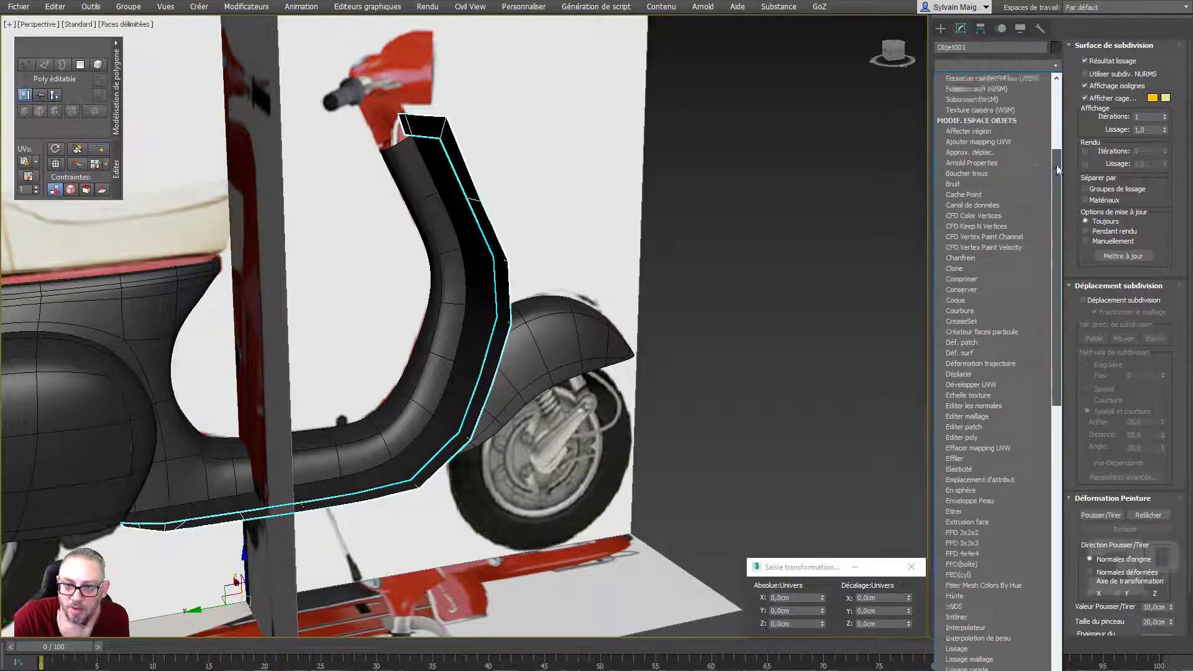
{"action": "left_click", "coordinate": [974, 288]}
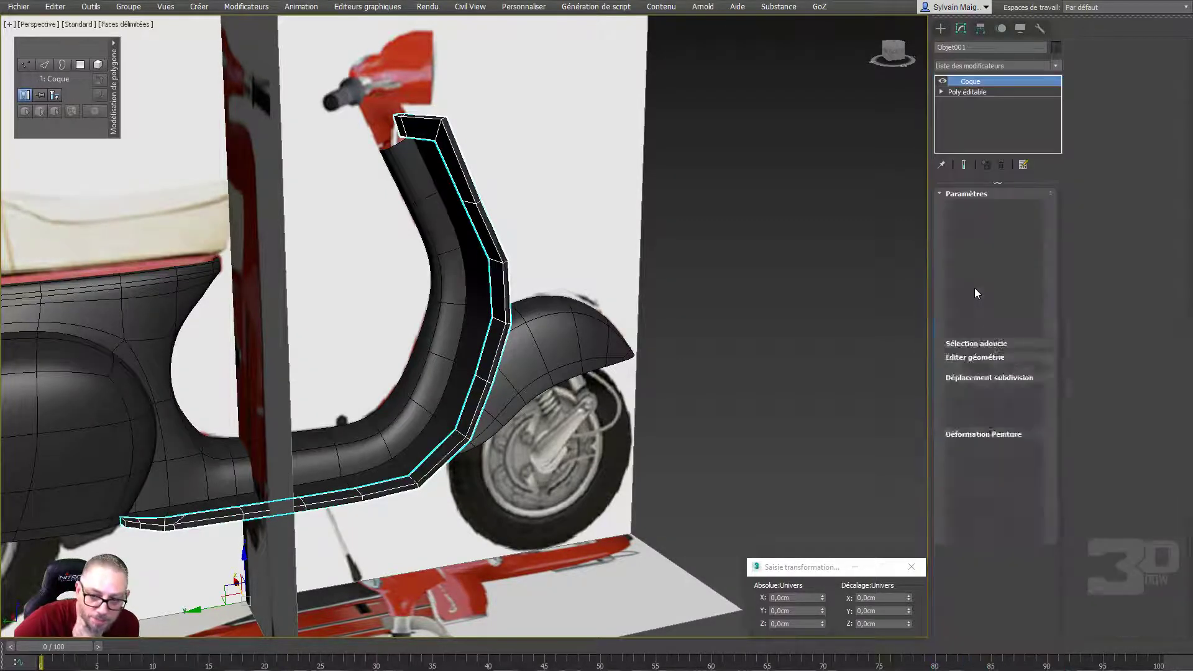
{"action": "mouse_move", "coordinate": [732, 360]}
{"action": "middle_mouse_down", "text": "alt"}
{"action": "mouse_move", "coordinate": [635, 292]}
{"action": "mouse_move", "coordinate": [656, 304]}
{"action": "middle_mouse_up", "text": "alt"}
{"action": "right_click", "coordinate": [1035, 225]}
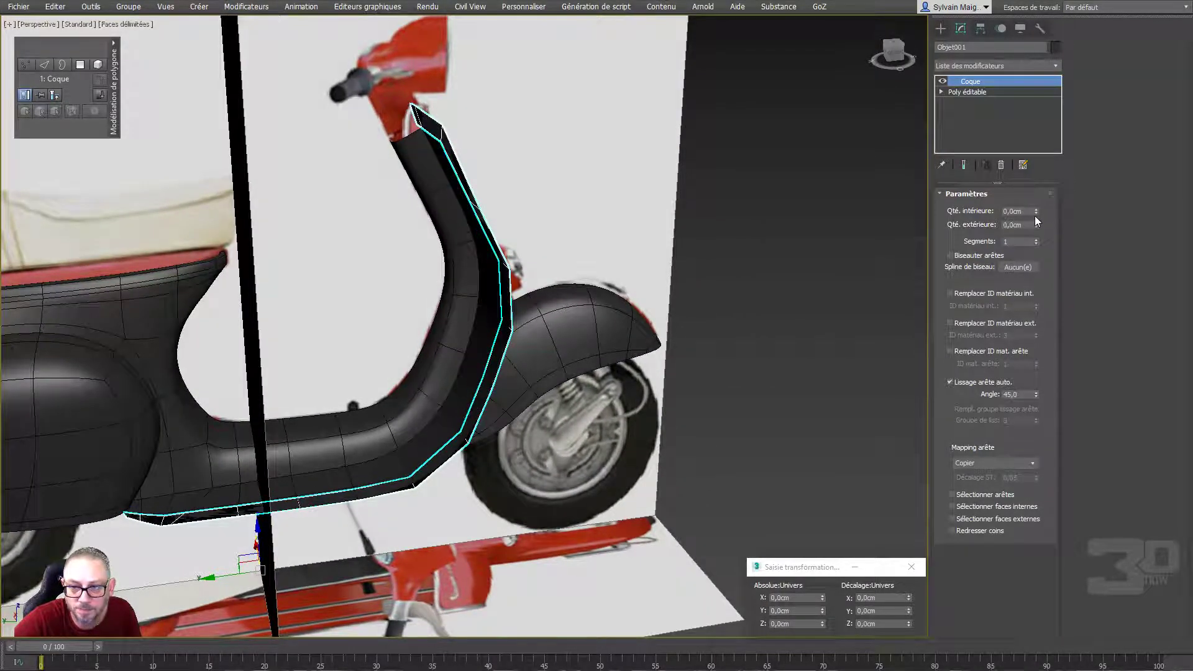
{"action": "left_click_drag", "start_coordinate": [1035, 212], "coordinate": [1036, 149]}
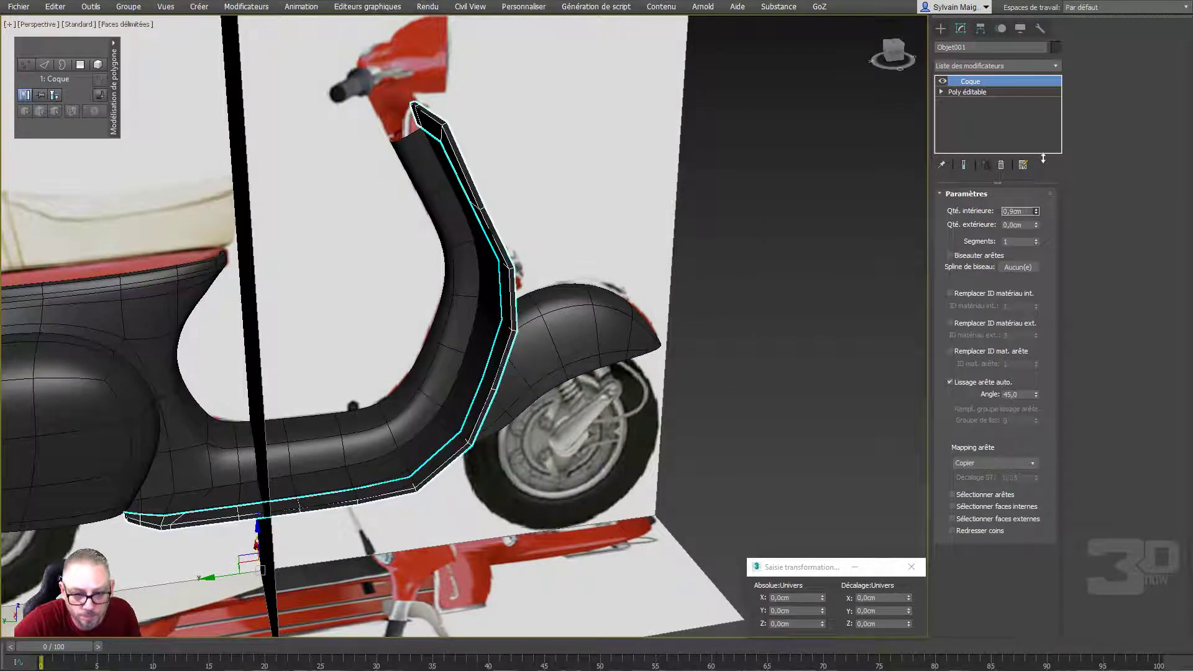
{"action": "mouse_move", "coordinate": [715, 292]}
{"action": "middle_mouse_down", "text": "alt"}
{"action": "mouse_move", "coordinate": [687, 288]}
{"action": "mouse_move", "coordinate": [737, 342]}
{"action": "middle_mouse_up", "text": "alt"}
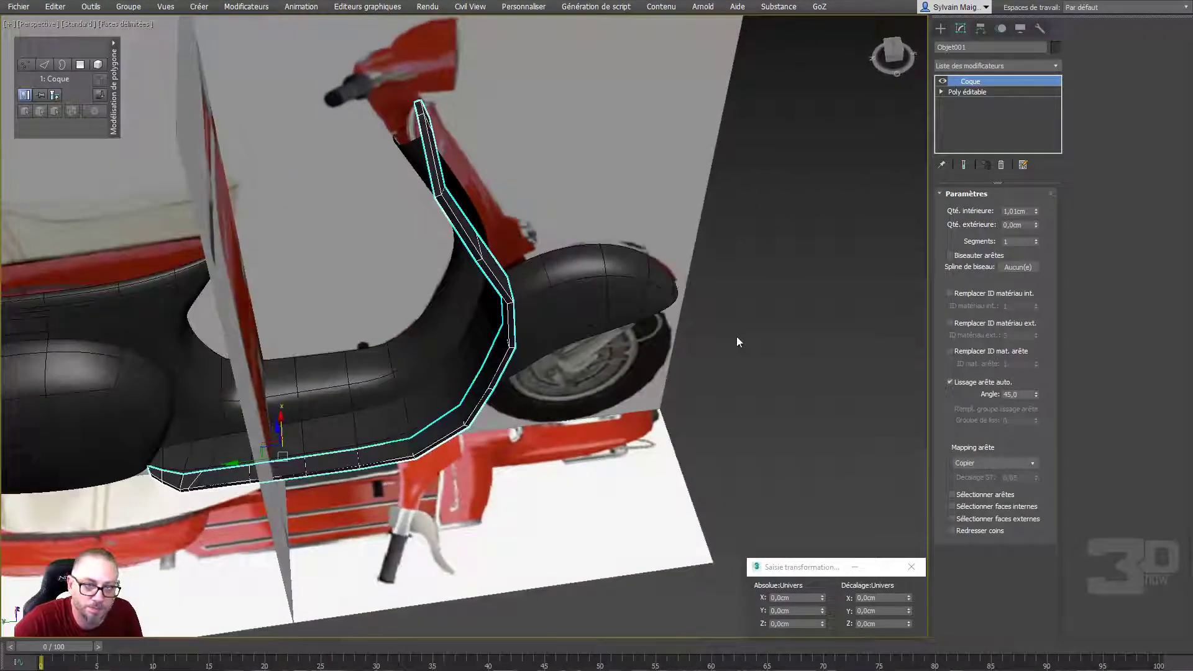
{"action": "right_click", "coordinate": [746, 228]}
{"action": "mouse_move", "coordinate": [807, 349]}
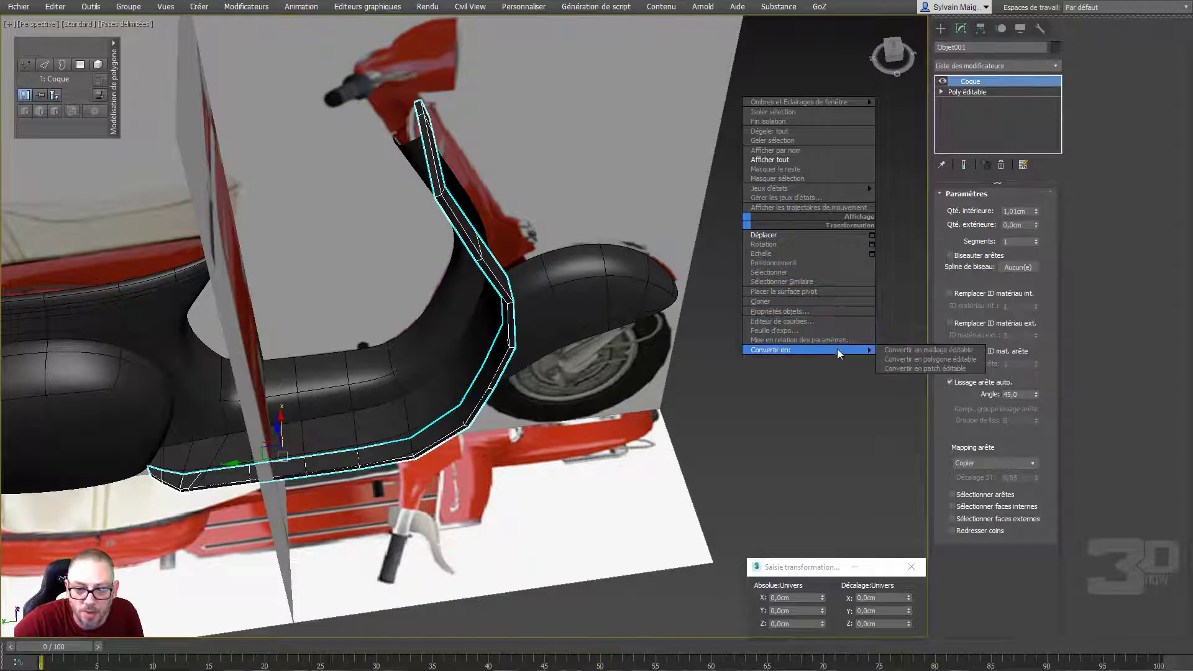
Convert the shelled Objet001 to Editable Poly and inspect its top-end polygon
{"action": "left_click", "coordinate": [903, 359]}
{"action": "middle_click_drag", "start_coordinate": [903, 359], "coordinate": [590, 206], "text": "alt"}
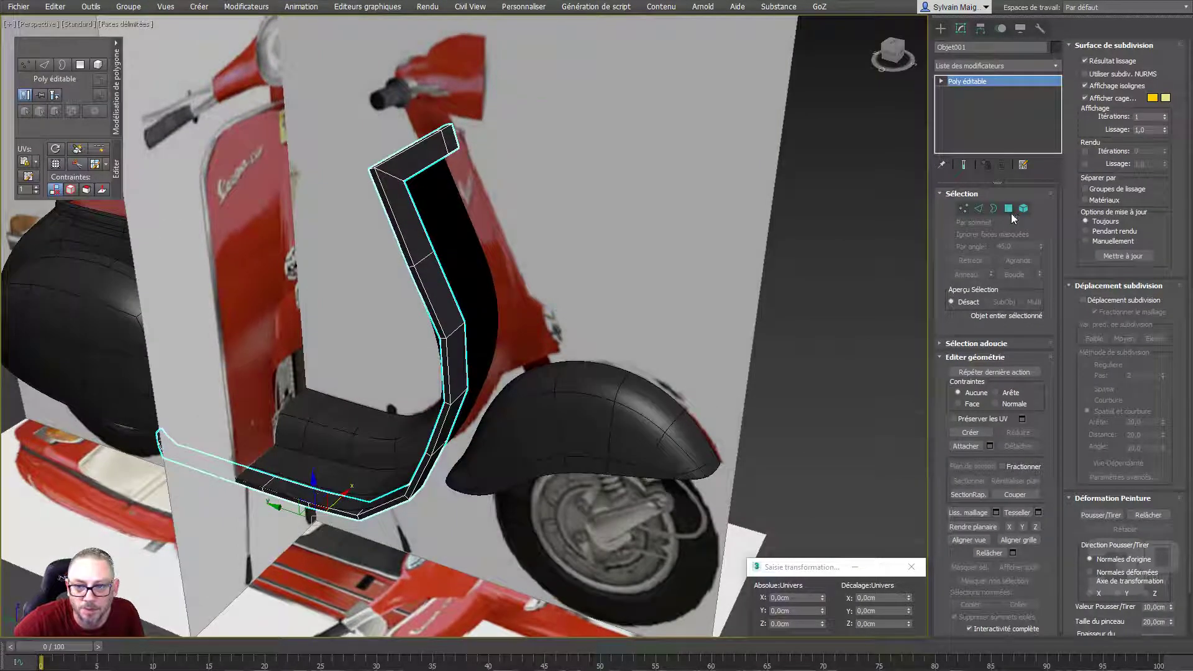
{"action": "left_click", "coordinate": [1008, 209]}
{"action": "middle_click_drag", "start_coordinate": [419, 144], "coordinate": [281, 206], "text": "alt"}
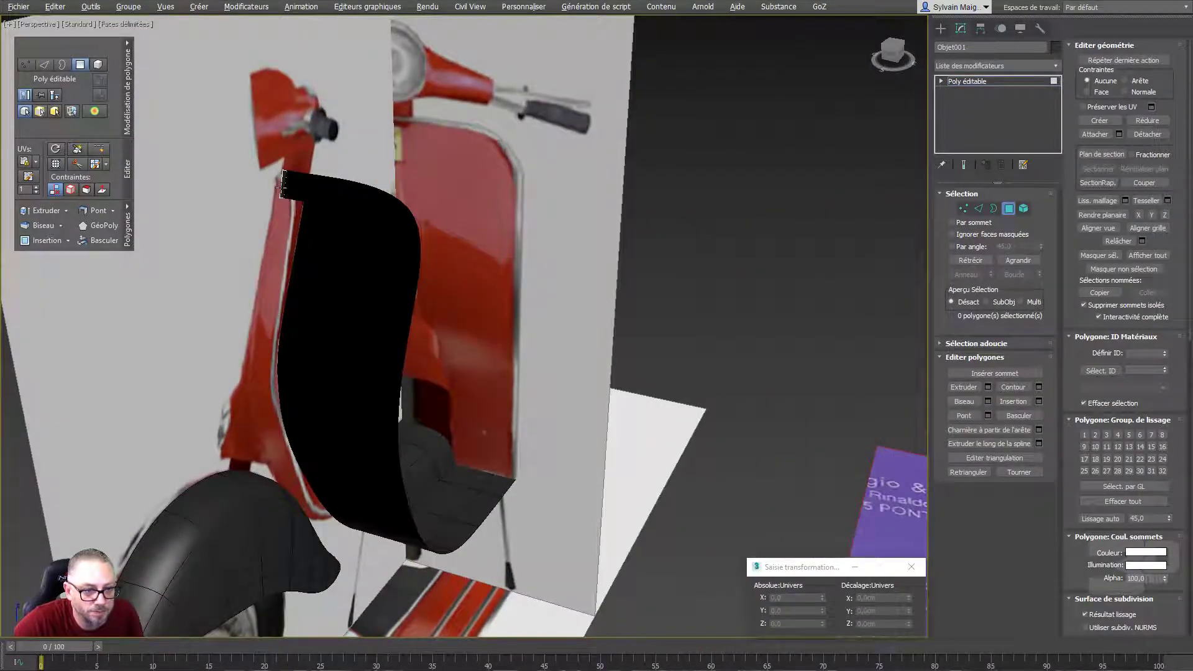
{"action": "left_click", "coordinate": [283, 184]}
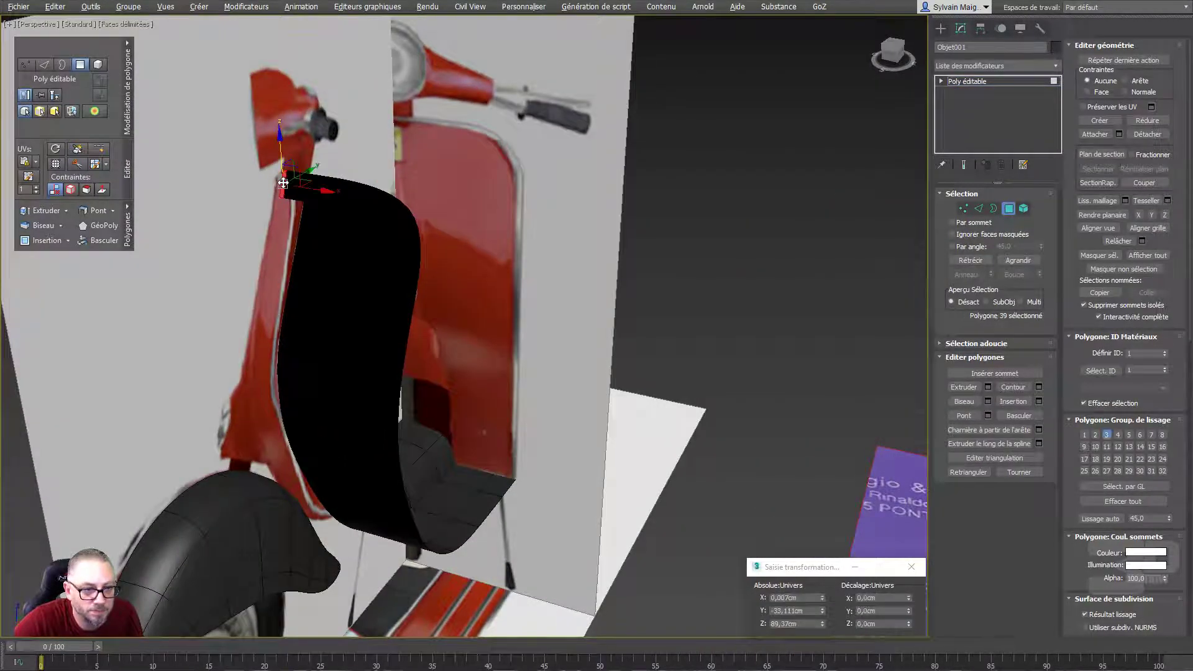
{"action": "left_click", "coordinate": [278, 215]}
Inspect the strip's lower end-cap and floorboard polygon loop, then clear the selection
{"action": "mouse_move", "coordinate": [426, 271]}
{"action": "middle_mouse_down"}
{"action": "mouse_move", "coordinate": [381, 239]}
{"action": "mouse_move", "coordinate": [296, 250]}
{"action": "mouse_move", "coordinate": [307, 228]}
{"action": "middle_mouse_up"}
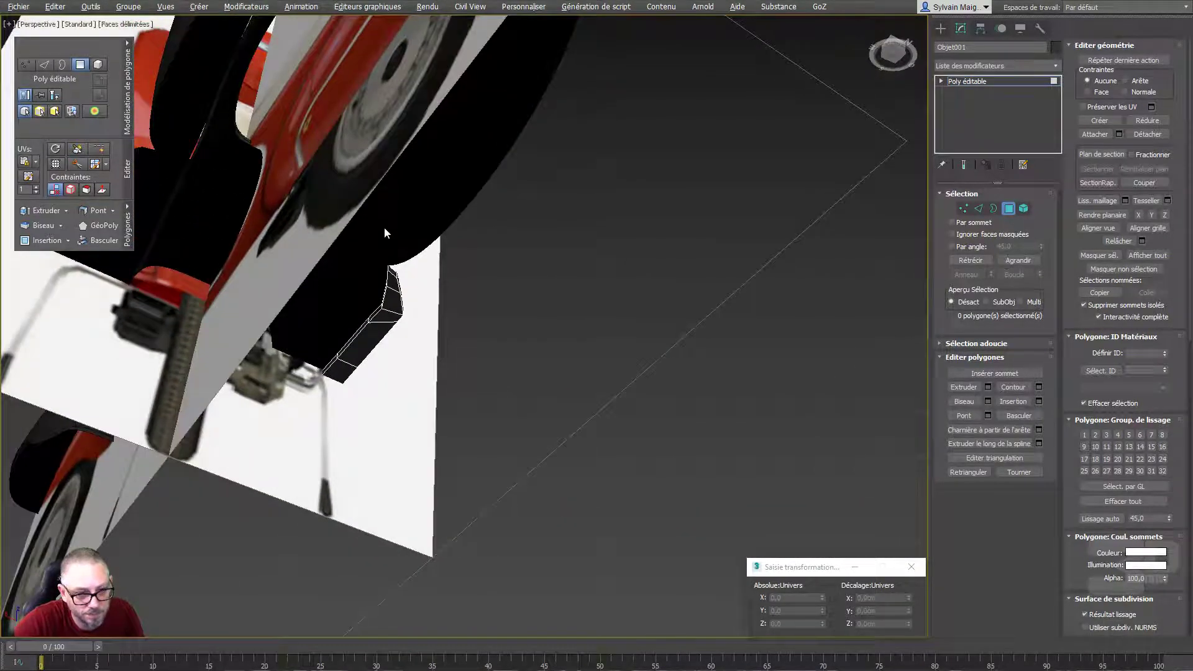
{"action": "left_click", "coordinate": [391, 271]}
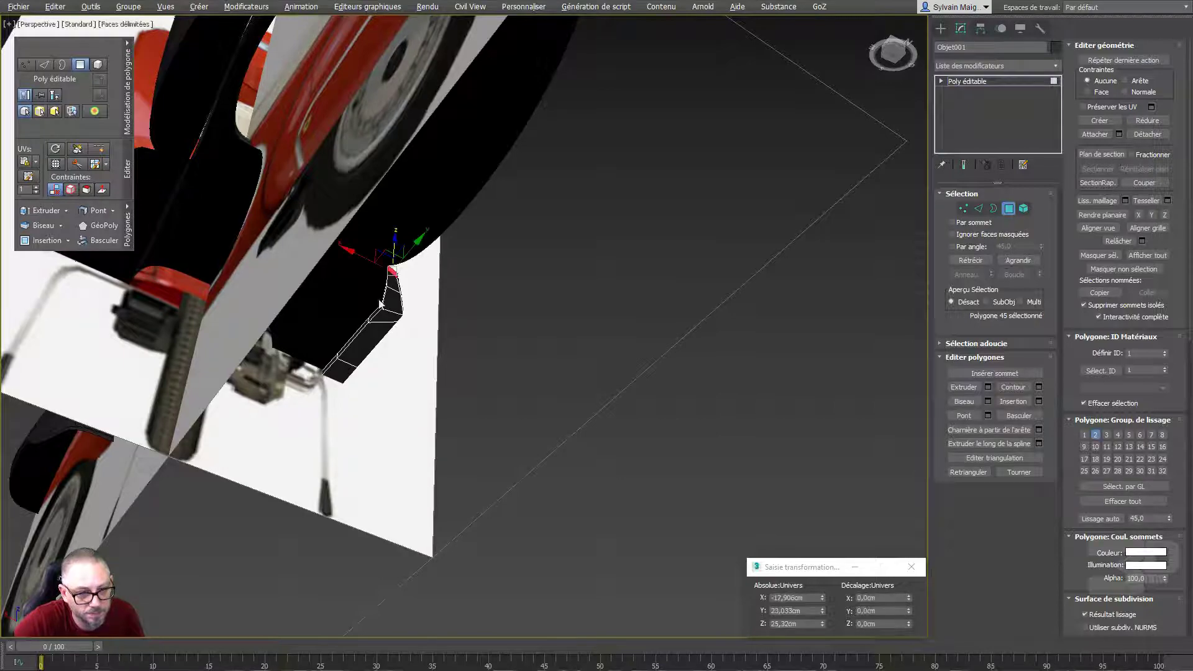
{"action": "left_click", "coordinate": [364, 328]}
{"action": "mouse_move", "coordinate": [453, 297]}
{"action": "middle_mouse_down", "text": "alt"}
{"action": "mouse_move", "coordinate": [175, 495]}
{"action": "mouse_move", "coordinate": [99, 390]}
{"action": "middle_mouse_up", "text": "alt"}
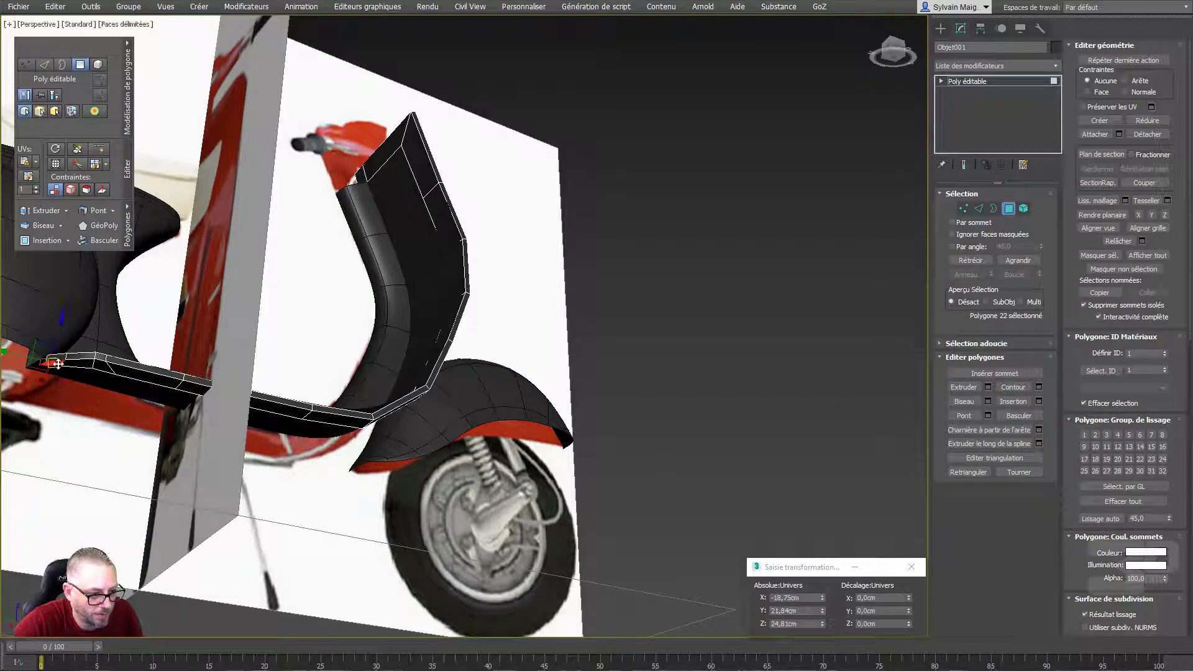
{"action": "left_click", "coordinate": [87, 366]}
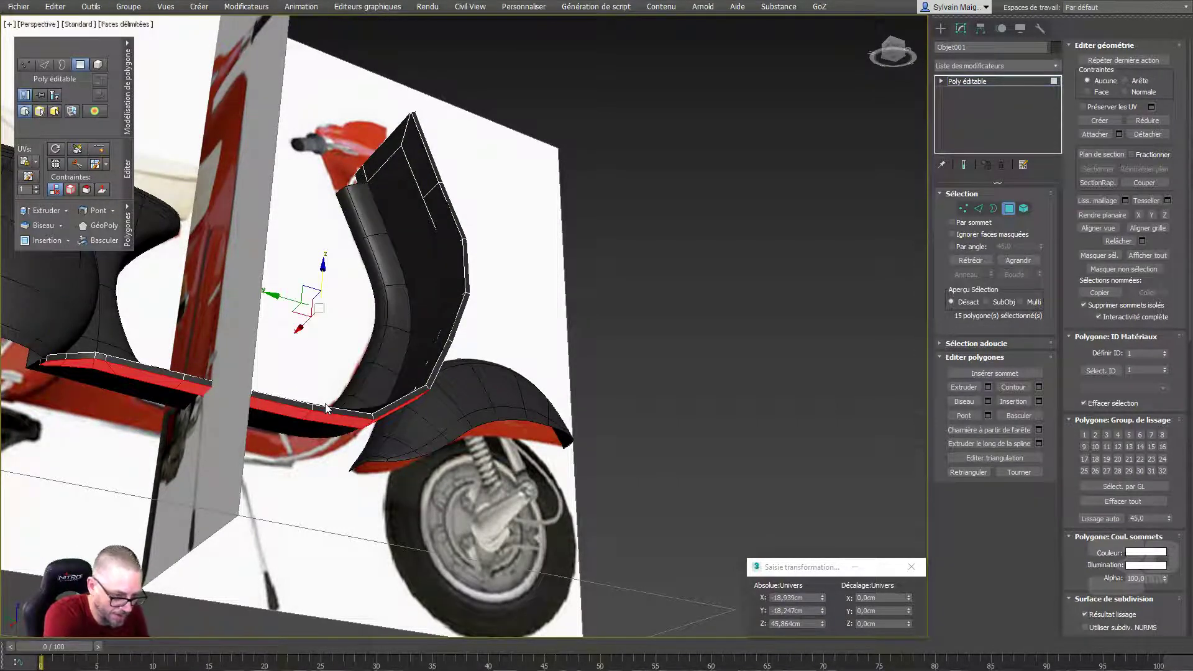
{"action": "key", "text": "ctrl+d"}
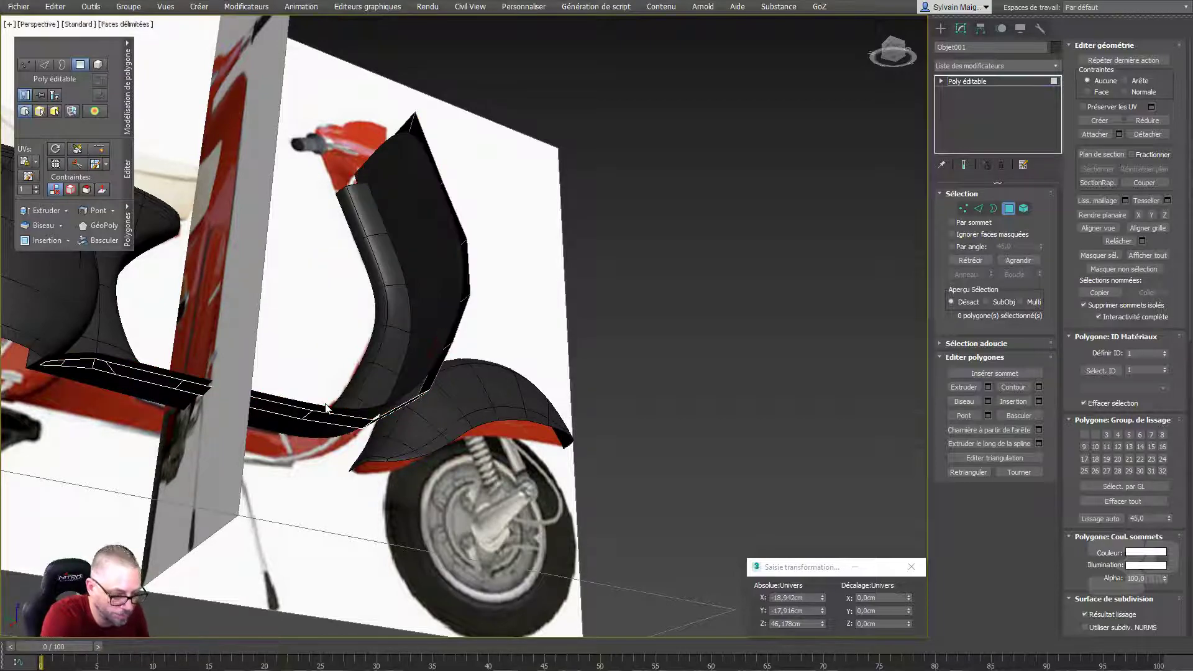
{"action": "mouse_move", "coordinate": [326, 407]}
{"action": "middle_mouse_down", "text": "alt"}
{"action": "mouse_move", "coordinate": [573, 219]}
{"action": "mouse_move", "coordinate": [521, 262]}
{"action": "mouse_move", "coordinate": [549, 288]}
{"action": "mouse_move", "coordinate": [583, 274]}
{"action": "mouse_move", "coordinate": [494, 281]}
{"action": "middle_mouse_up", "text": "alt"}
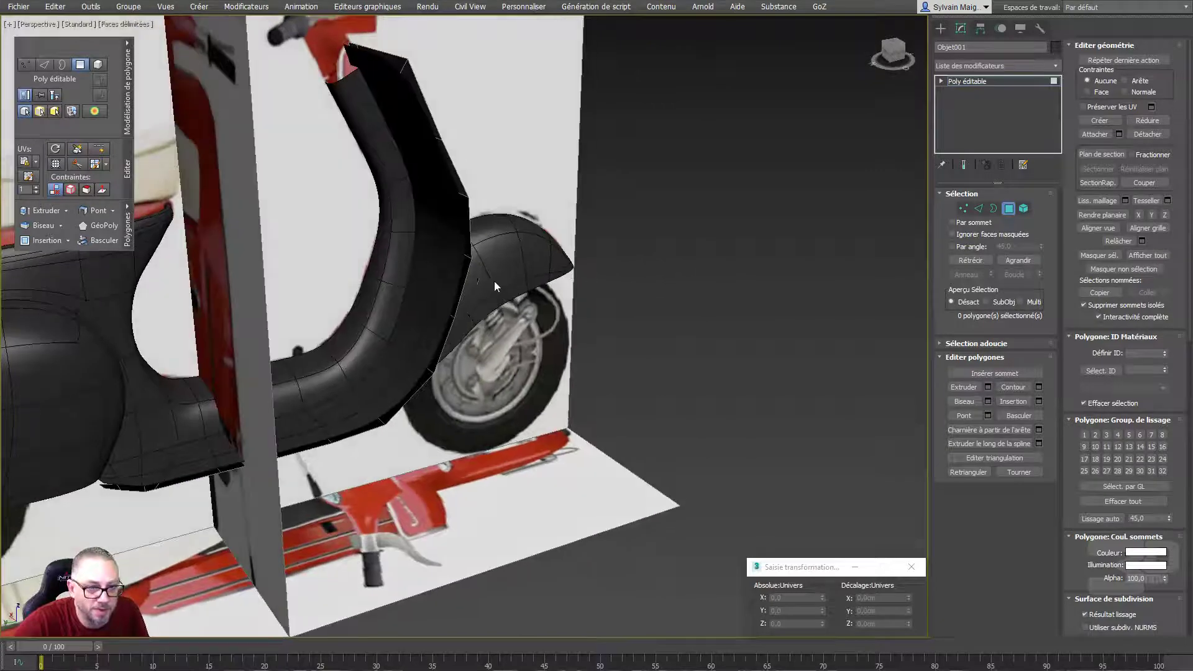
Attach the thickened Objet001 strip into the Vespa_Center body mesh via the quad menu
{"action": "left_click", "coordinate": [1007, 209]}
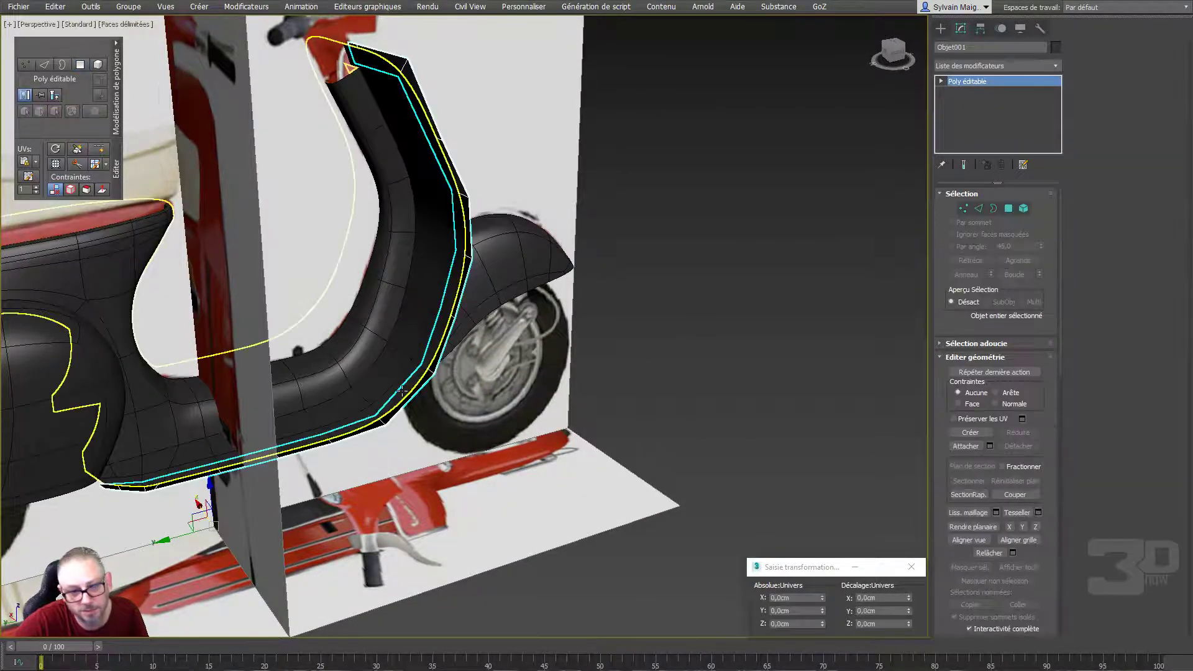
{"action": "left_click", "coordinate": [383, 358]}
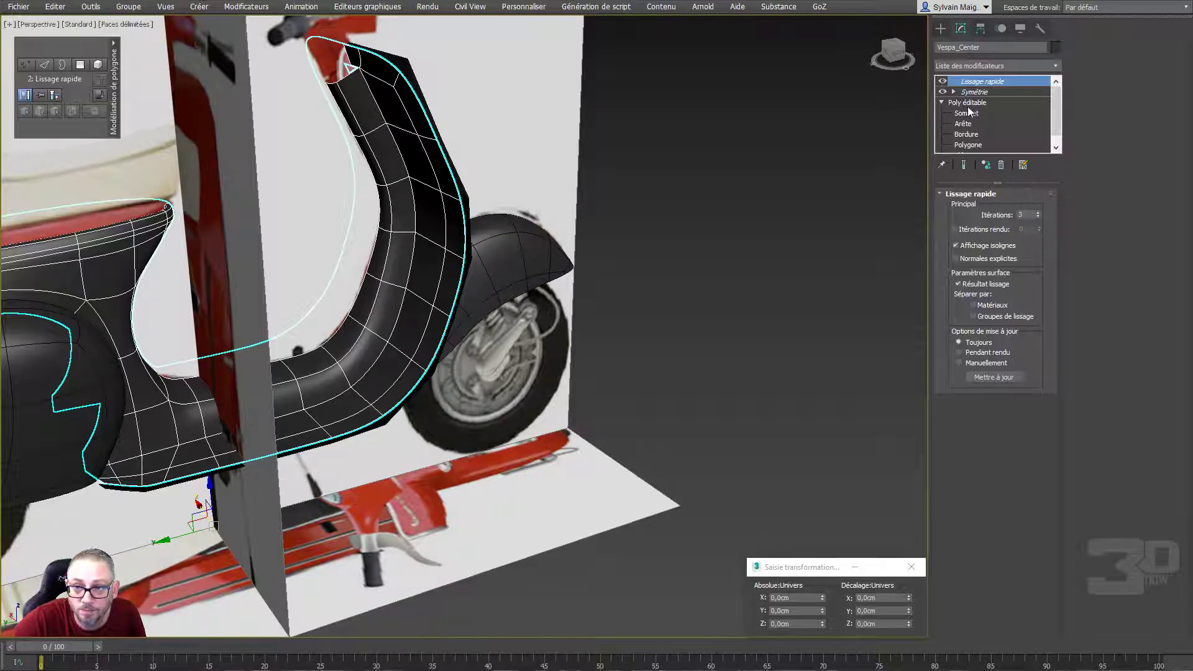
{"action": "left_click", "coordinate": [966, 103]}
{"action": "right_click", "coordinate": [795, 191]}
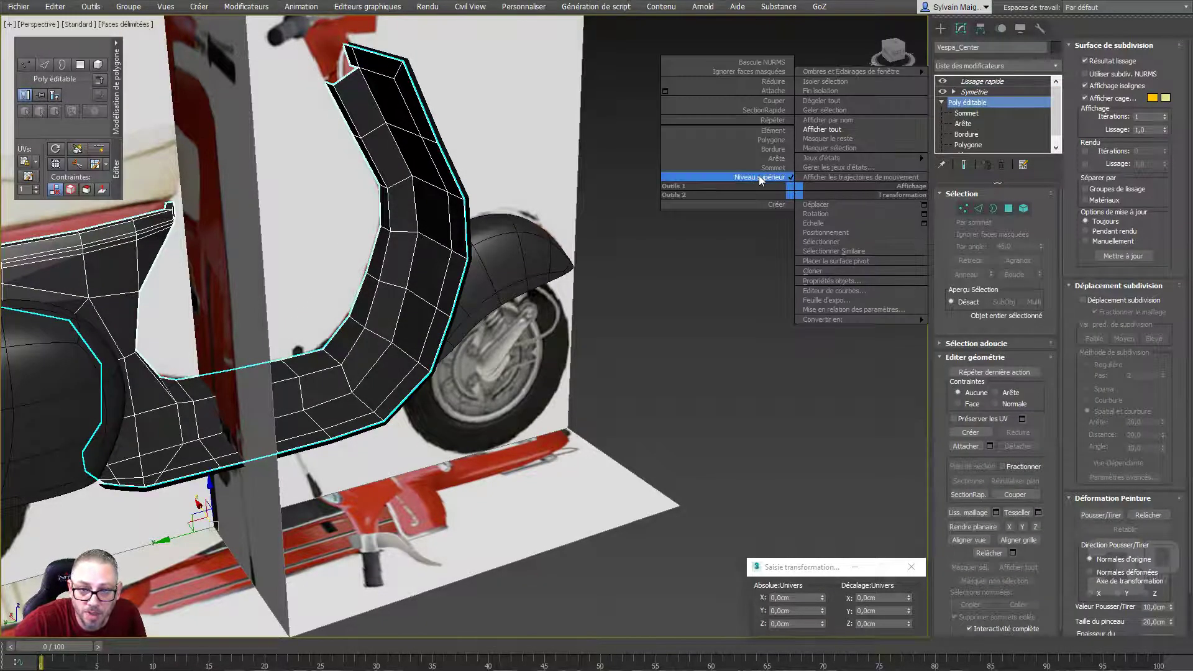
{"action": "left_click", "coordinate": [771, 91]}
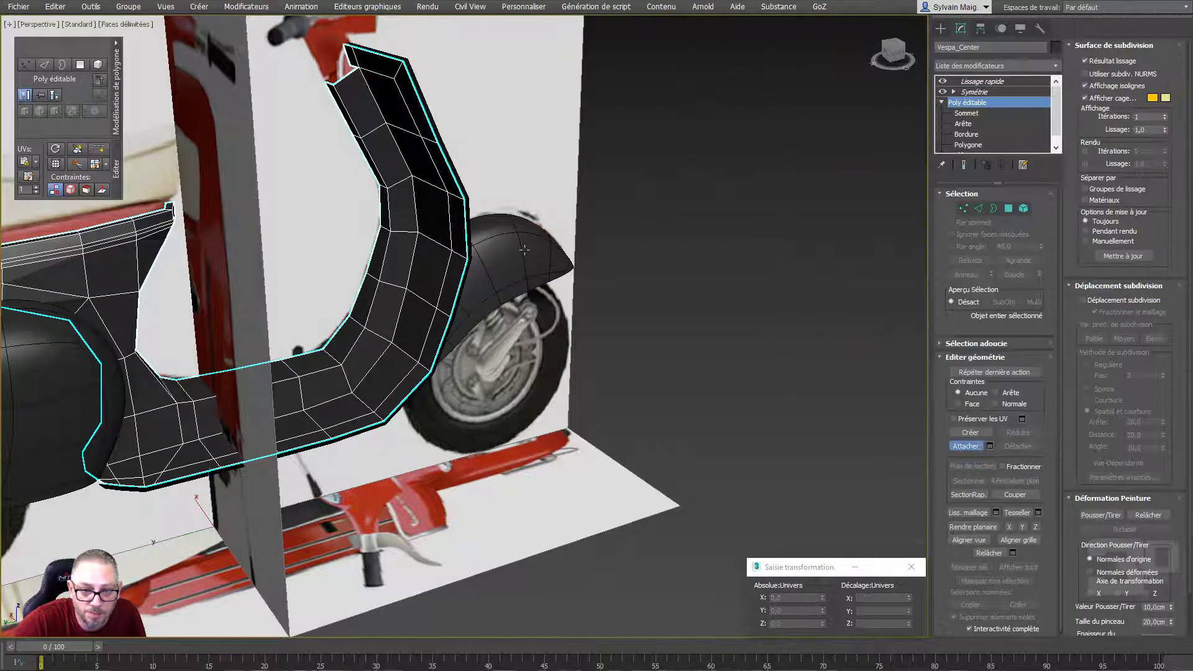
{"action": "left_click", "coordinate": [459, 188]}
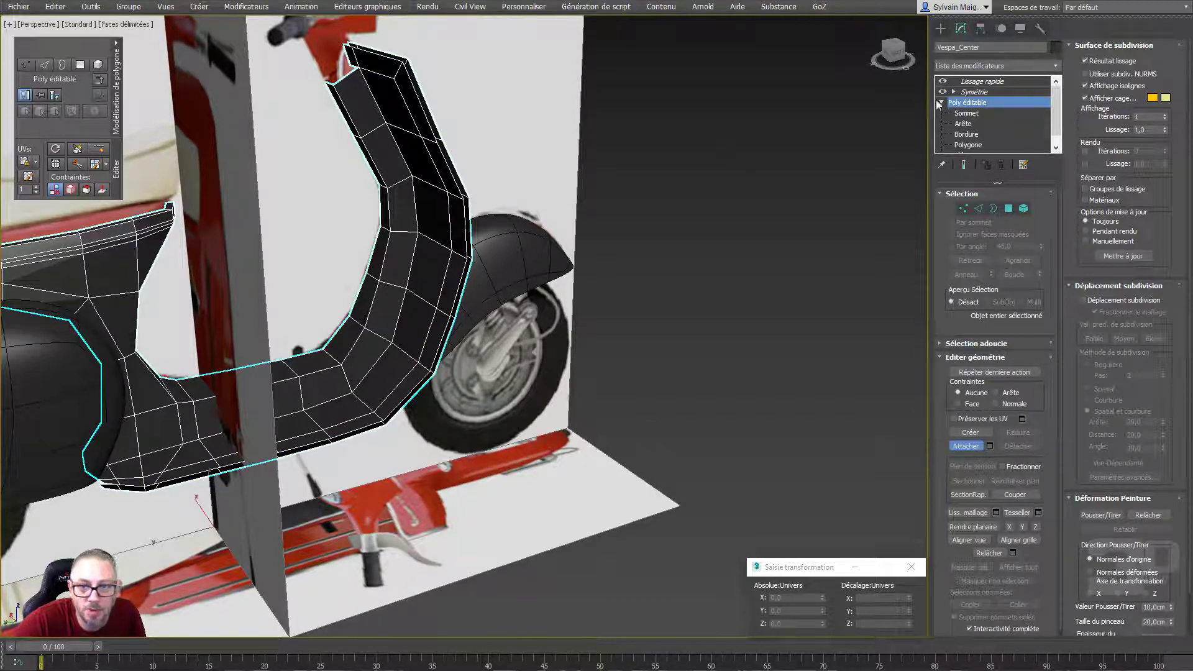
{"action": "middle_click_drag", "start_coordinate": [486, 146], "coordinate": [609, 173]}
{"action": "left_click", "coordinate": [962, 124]}
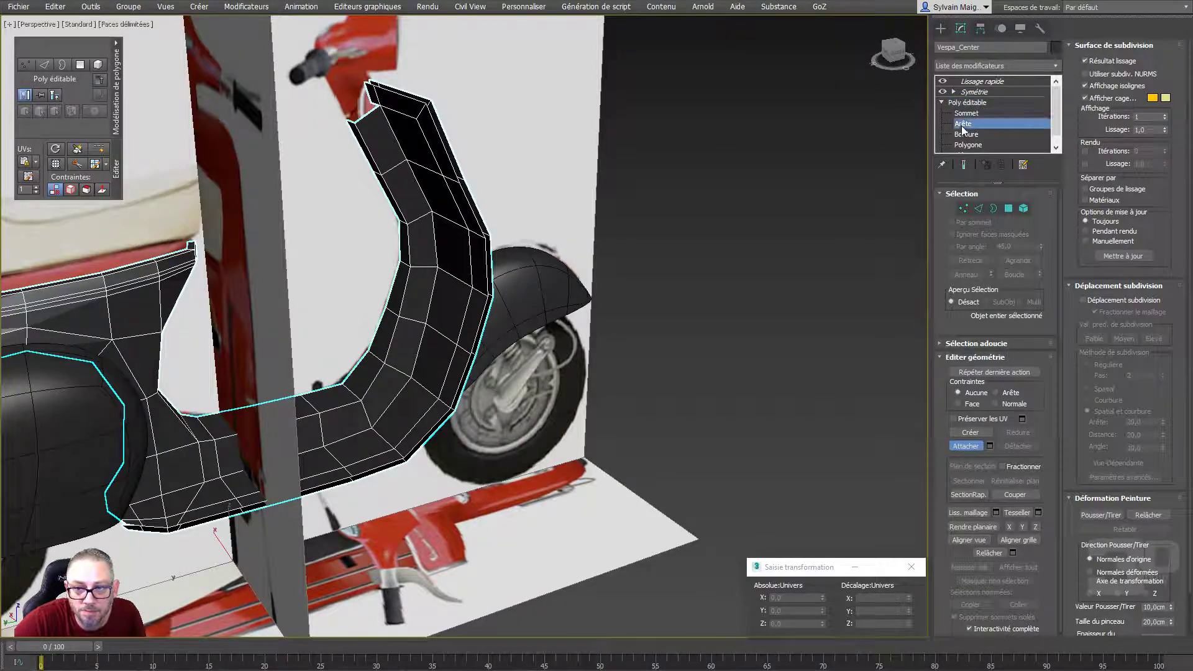
{"action": "scroll", "coordinate": [393, 96], "scroll_direction": "up", "scroll_amount": 3}
{"action": "scroll", "coordinate": [393, 95], "scroll_direction": "up", "scroll_amount": 2}
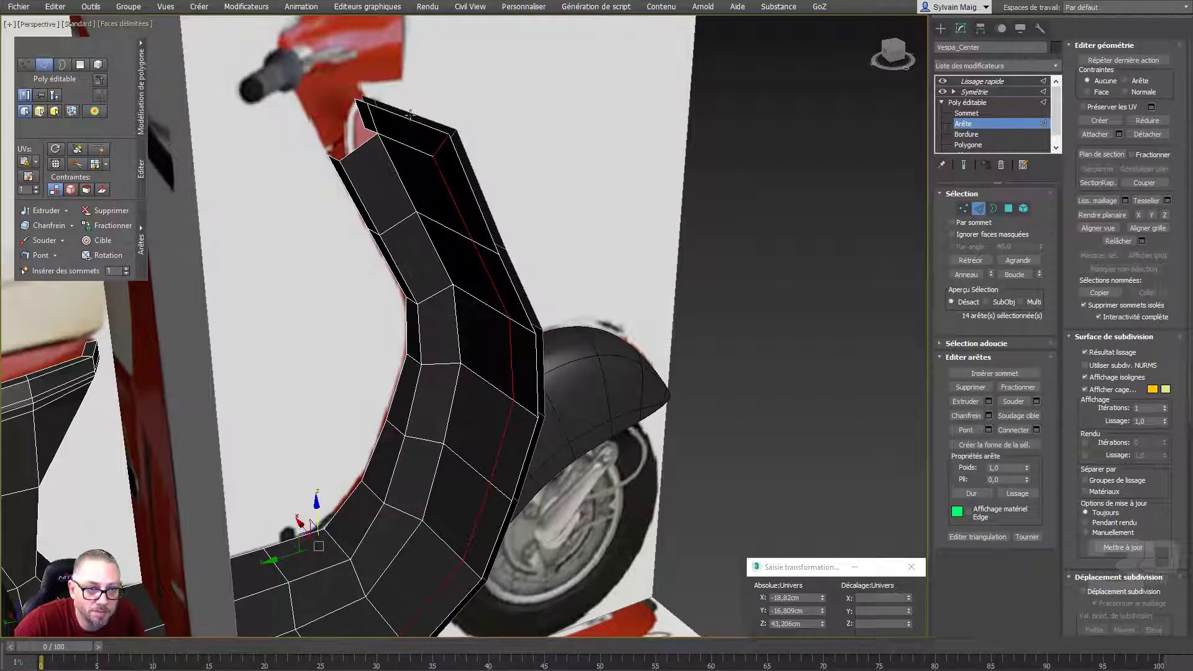
{"action": "left_click", "coordinate": [409, 111]}
{"action": "double_click", "coordinate": [411, 112]}
{"action": "double_click", "coordinate": [411, 118], "text": "ctrl"}
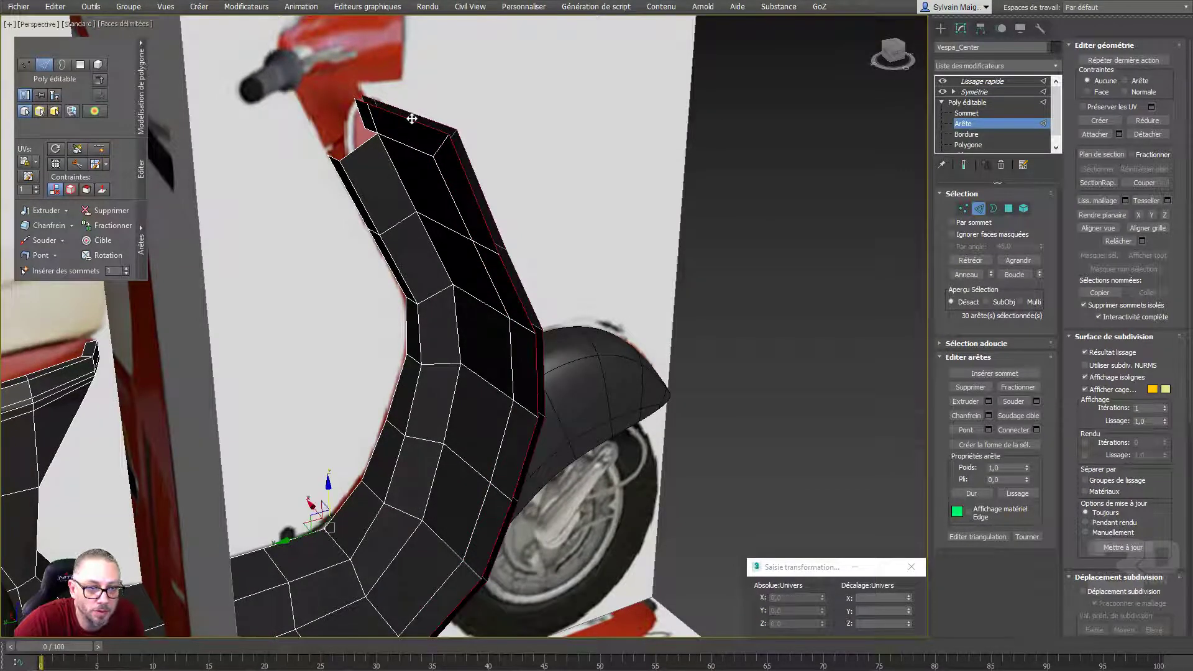
{"action": "right_click", "coordinate": [549, 159]}
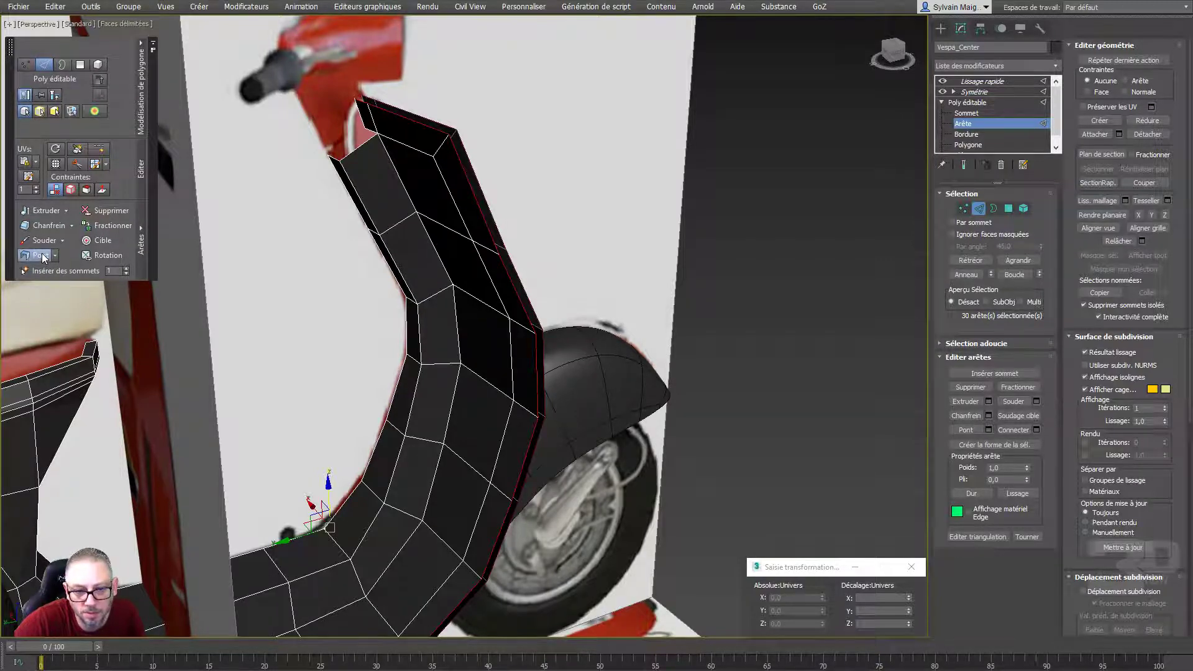
{"action": "scroll", "coordinate": [430, 266], "scroll_direction": "down", "scroll_amount": 5}
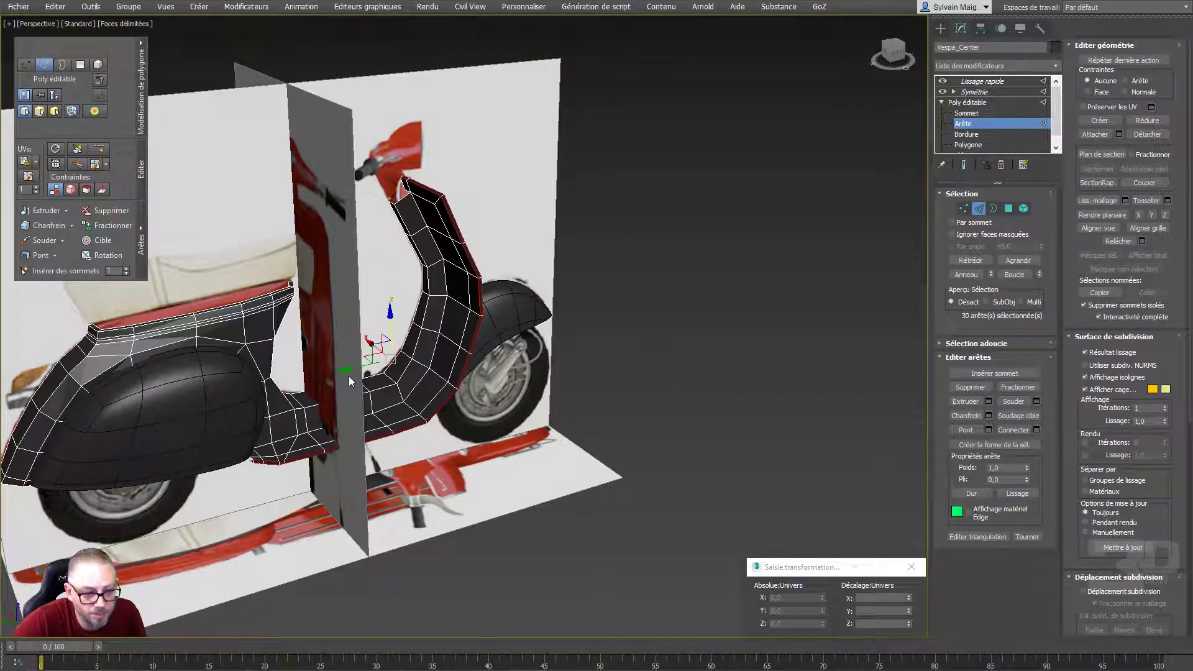
{"action": "scroll", "coordinate": [348, 375], "scroll_direction": "up", "scroll_amount": 5}
{"action": "scroll", "coordinate": [369, 420], "scroll_direction": "down", "scroll_amount": 3}
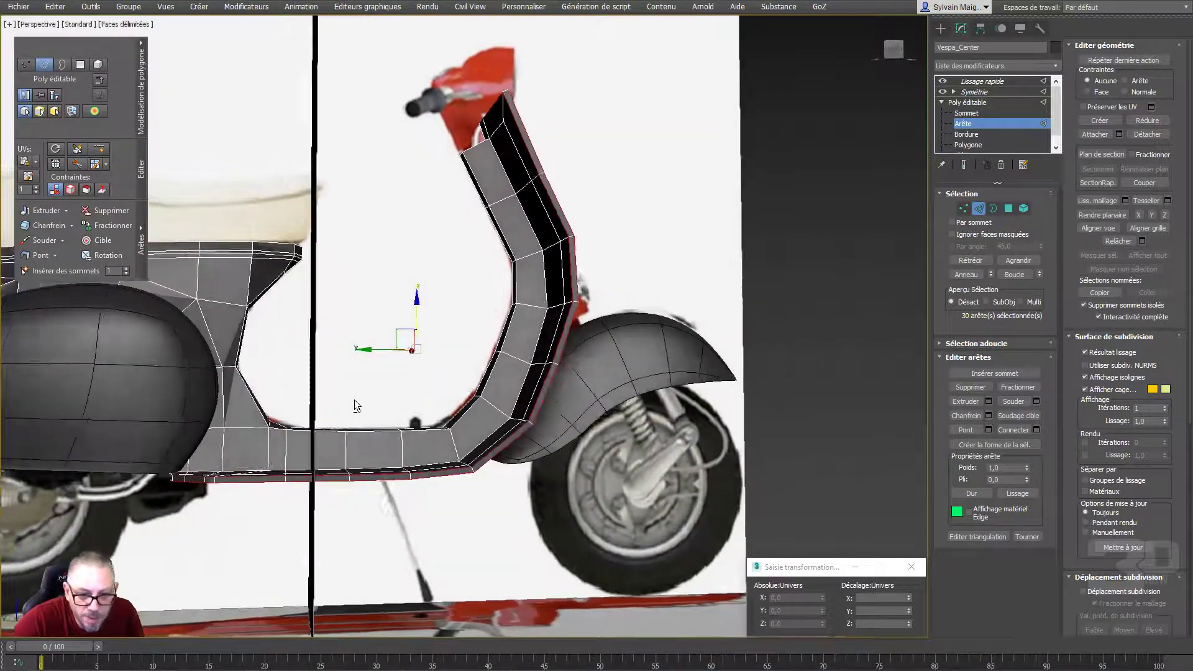
{"action": "mouse_move", "coordinate": [354, 400]}
{"action": "middle_mouse_down", "text": "alt"}
{"action": "mouse_move", "coordinate": [291, 459]}
{"action": "mouse_move", "coordinate": [237, 421]}
{"action": "mouse_move", "coordinate": [269, 436]}
{"action": "mouse_move", "coordinate": [245, 392]}
{"action": "mouse_move", "coordinate": [331, 416]}
{"action": "mouse_move", "coordinate": [326, 431]}
{"action": "middle_mouse_up", "text": "alt"}
{"action": "scroll", "coordinate": [290, 458], "scroll_direction": "up", "scroll_amount": 2}
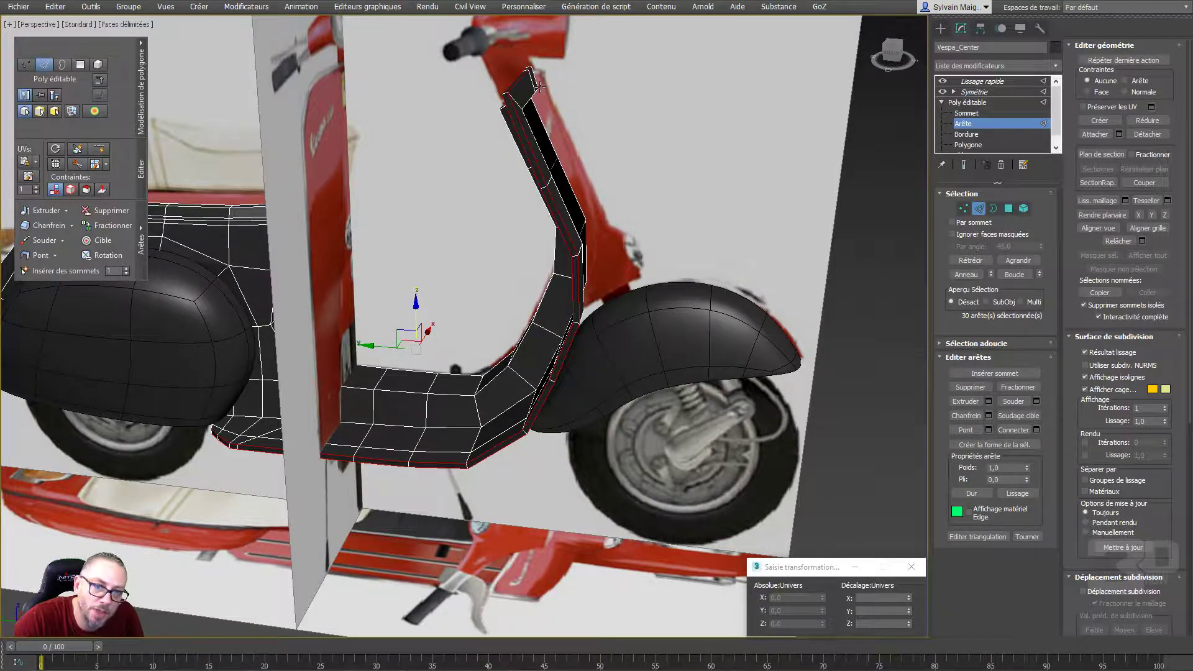
{"action": "mouse_move", "coordinate": [544, 94]}
{"action": "middle_mouse_down", "text": "alt"}
{"action": "mouse_move", "coordinate": [586, 109]}
{"action": "mouse_move", "coordinate": [570, 96]}
{"action": "middle_mouse_up", "text": "alt"}
{"action": "mouse_move", "coordinate": [550, 68]}
{"action": "middle_mouse_down", "text": "alt"}
{"action": "mouse_move", "coordinate": [566, 138]}
{"action": "mouse_move", "coordinate": [595, 143]}
{"action": "mouse_move", "coordinate": [574, 158]}
{"action": "mouse_move", "coordinate": [474, 9]}
{"action": "mouse_move", "coordinate": [497, 20]}
{"action": "mouse_move", "coordinate": [493, 42]}
{"action": "mouse_move", "coordinate": [445, 116]}
{"action": "mouse_move", "coordinate": [477, 156]}
{"action": "middle_mouse_up", "text": "alt"}
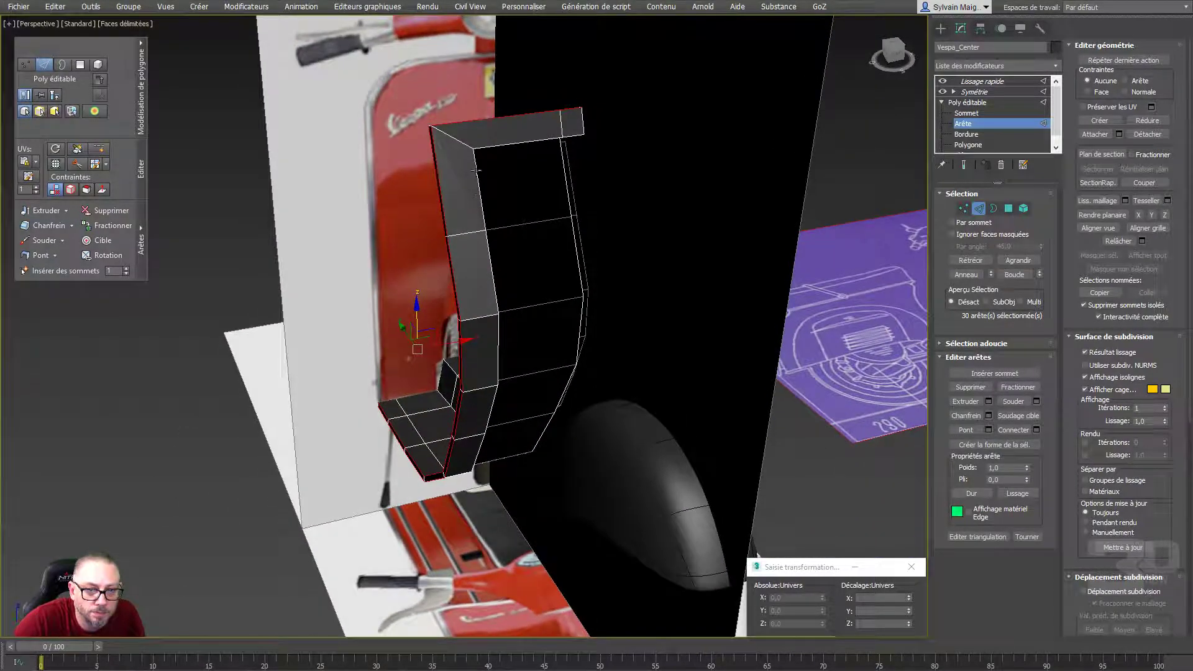
Select the legshield panel's top edge, try an edge adjustment, and undo it
{"action": "left_click", "coordinate": [480, 195]}
{"action": "scroll", "coordinate": [493, 206], "scroll_direction": "up", "scroll_amount": 2}
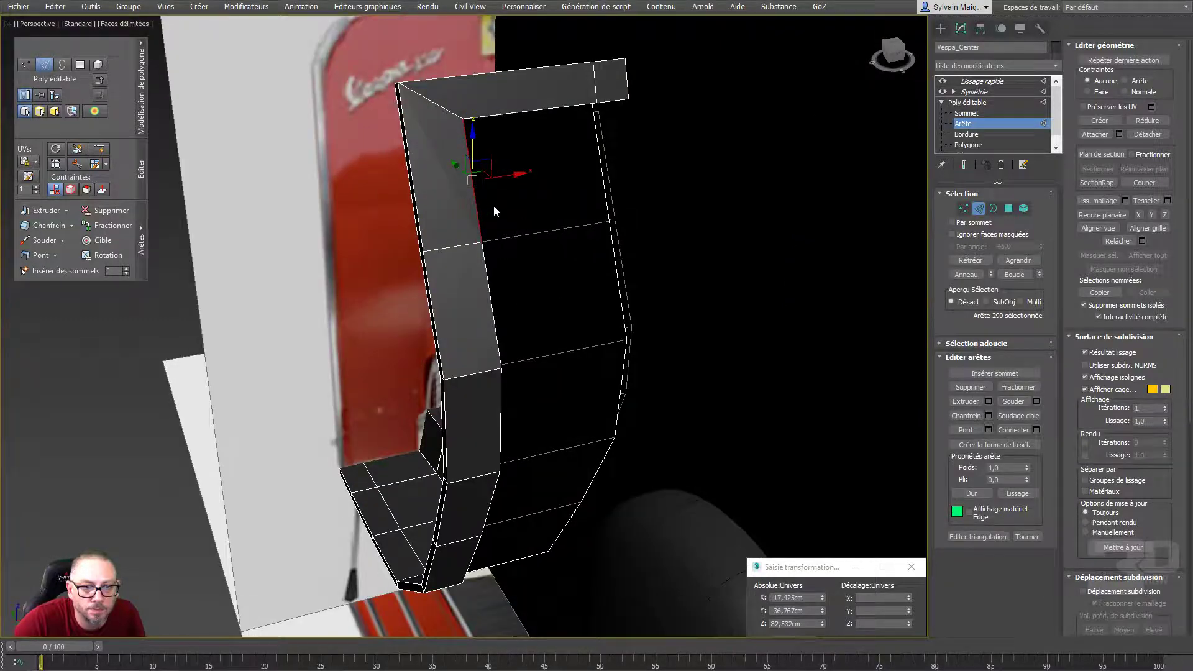
{"action": "middle_click_drag", "start_coordinate": [494, 205], "coordinate": [472, 300]}
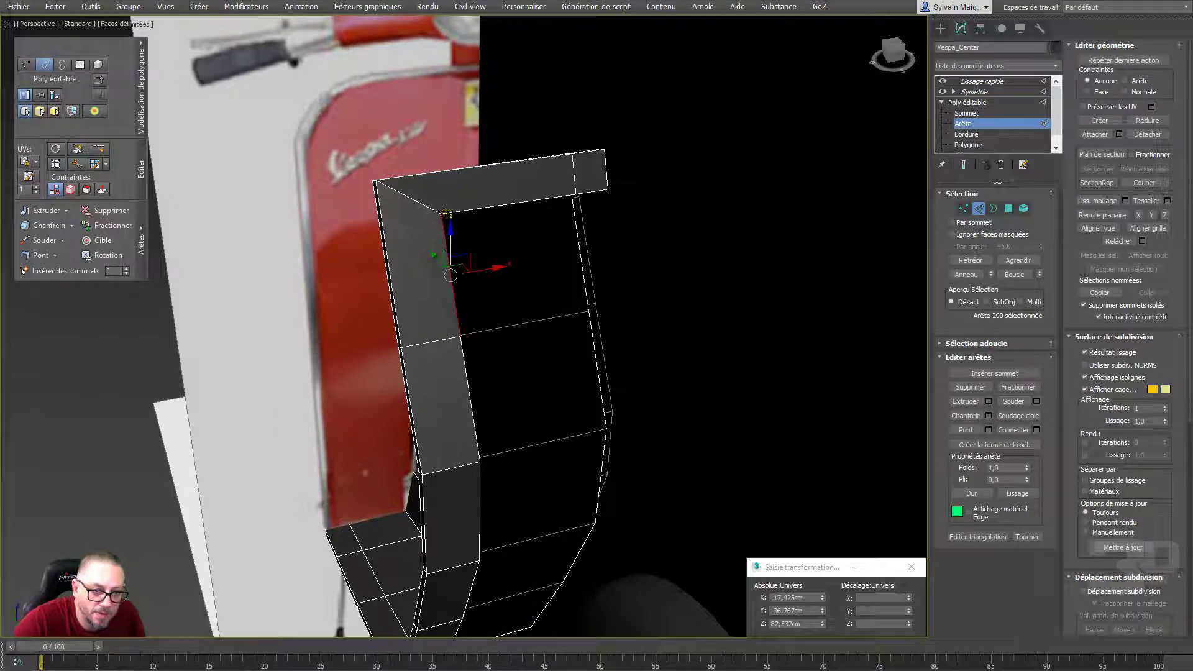
{"action": "middle_click_drag", "start_coordinate": [461, 213], "coordinate": [439, 224], "text": "alt"}
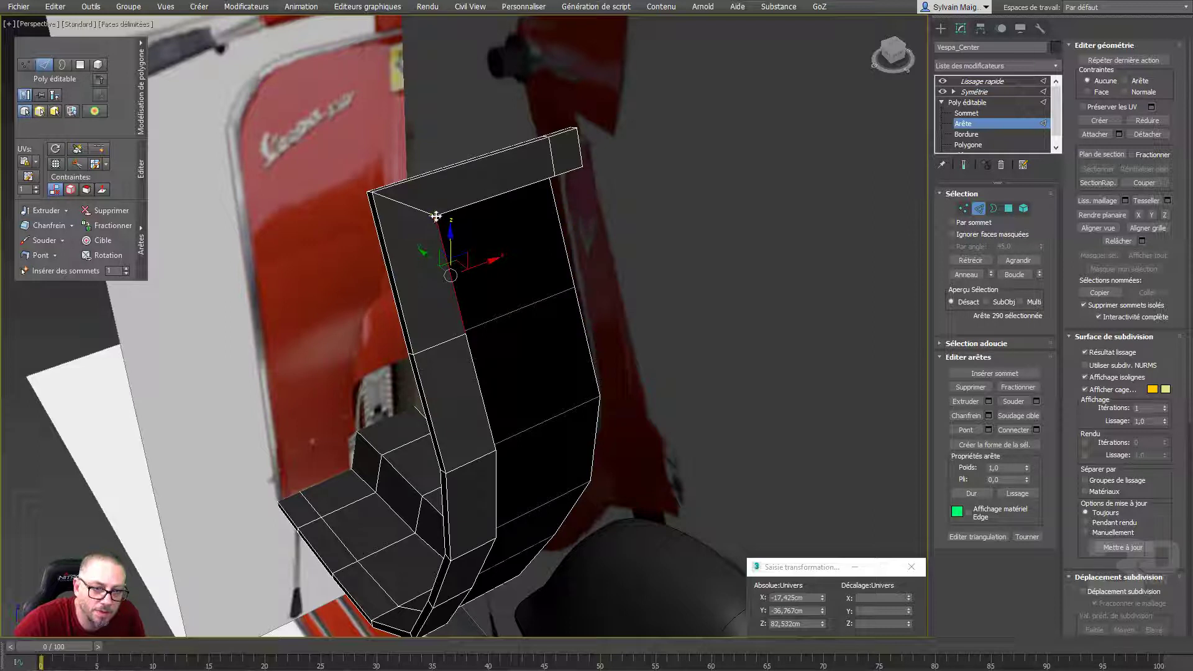
{"action": "left_click", "coordinate": [441, 214]}
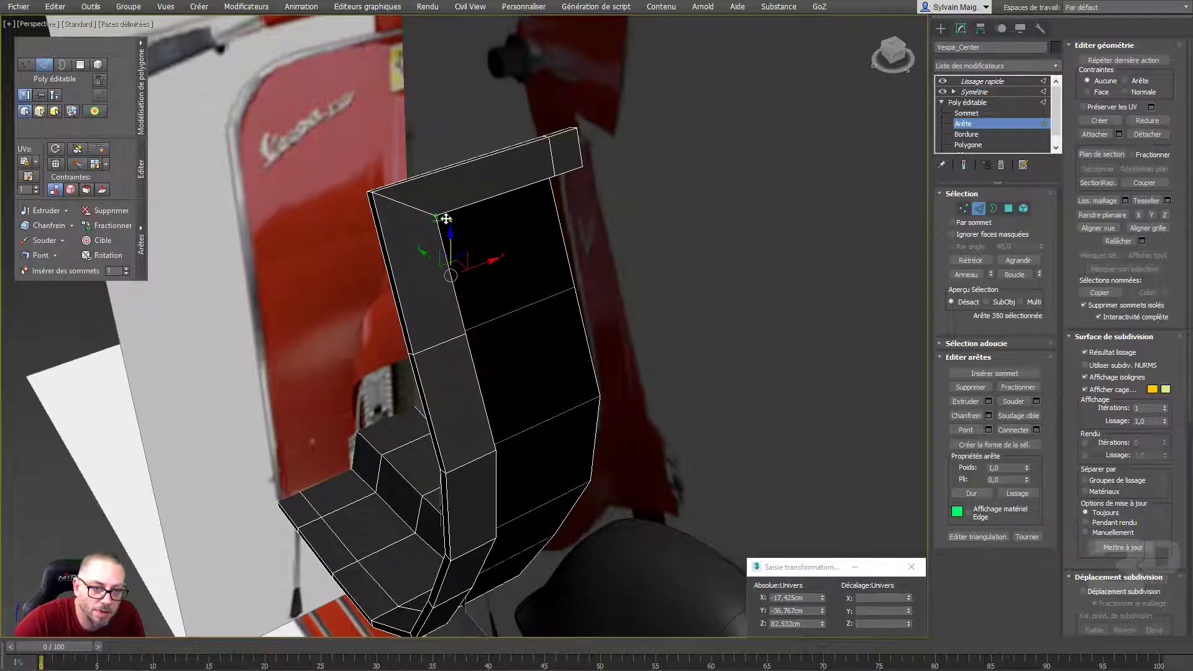
{"action": "right_click", "coordinate": [553, 178]}
{"action": "left_click", "coordinate": [489, 211]}
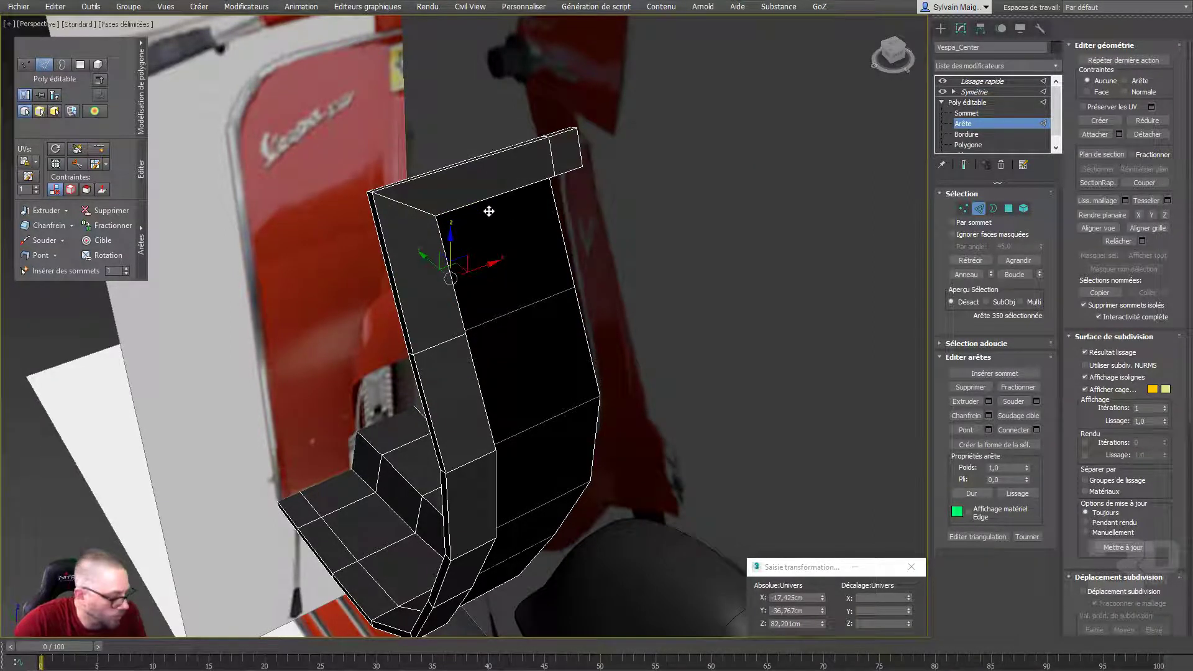
{"action": "key", "text": "ctrl+z"}
{"action": "mouse_move", "coordinate": [490, 208]}
{"action": "middle_mouse_down", "text": "alt"}
{"action": "mouse_move", "coordinate": [484, 232]}
{"action": "mouse_move", "coordinate": [463, 189]}
{"action": "mouse_move", "coordinate": [497, 245]}
{"action": "mouse_move", "coordinate": [523, 261]}
{"action": "middle_mouse_up", "text": "alt"}
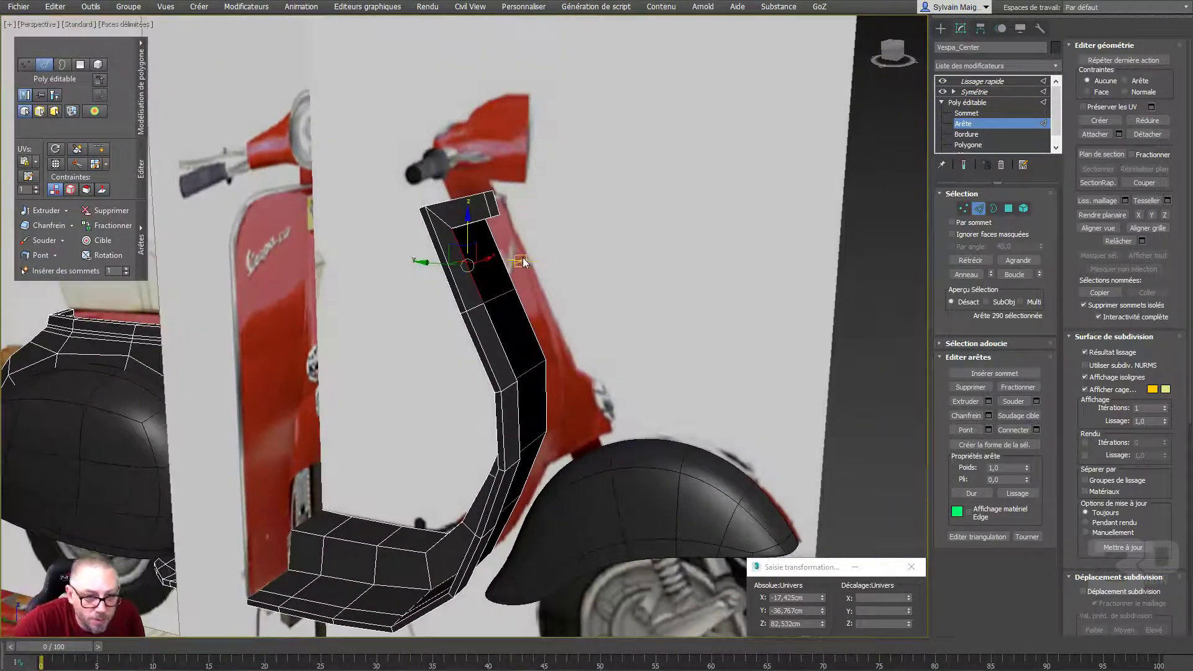
{"action": "scroll", "coordinate": [482, 264], "scroll_direction": "up", "scroll_amount": 3}
{"action": "scroll", "coordinate": [463, 273], "scroll_direction": "up", "scroll_amount": 4}
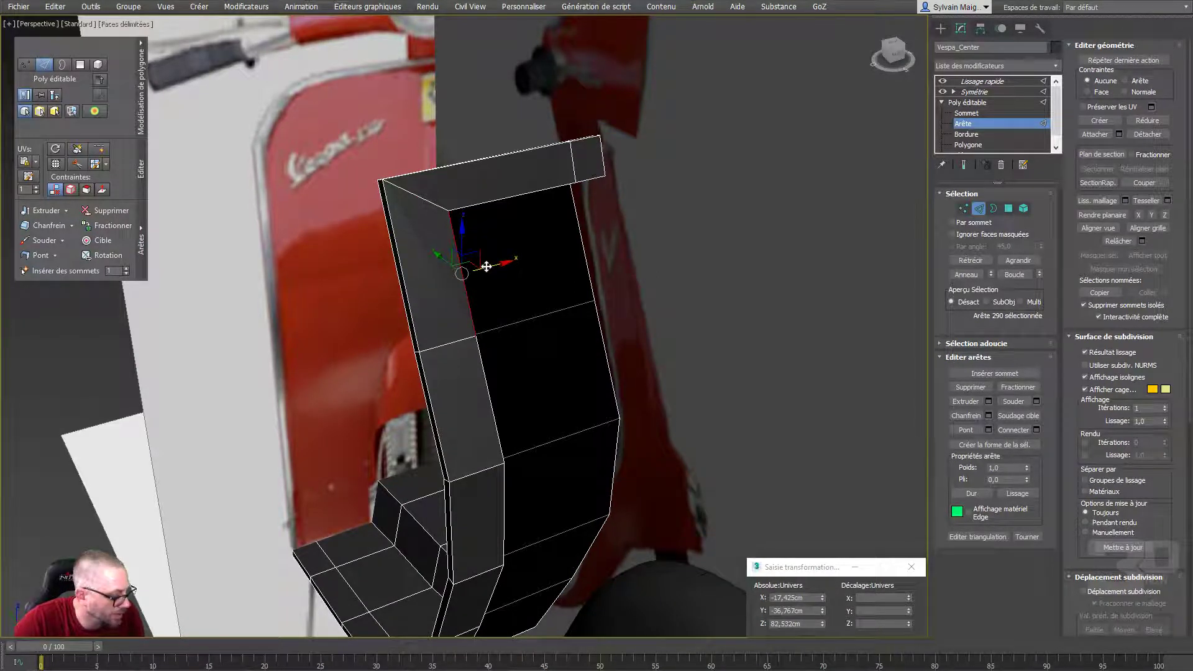
Shift the top panel's right edge slightly left and enable vertex Target Weld
{"action": "left_click", "coordinate": [587, 241]}
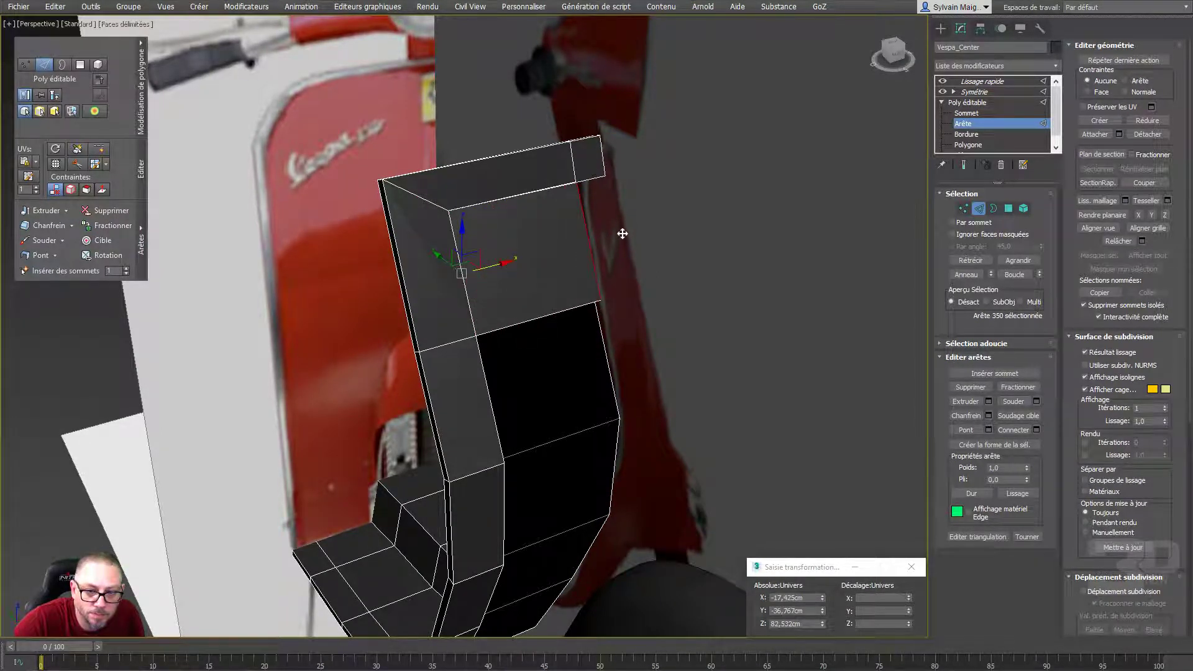
{"action": "left_click_drag", "start_coordinate": [618, 240], "coordinate": [604, 247]}
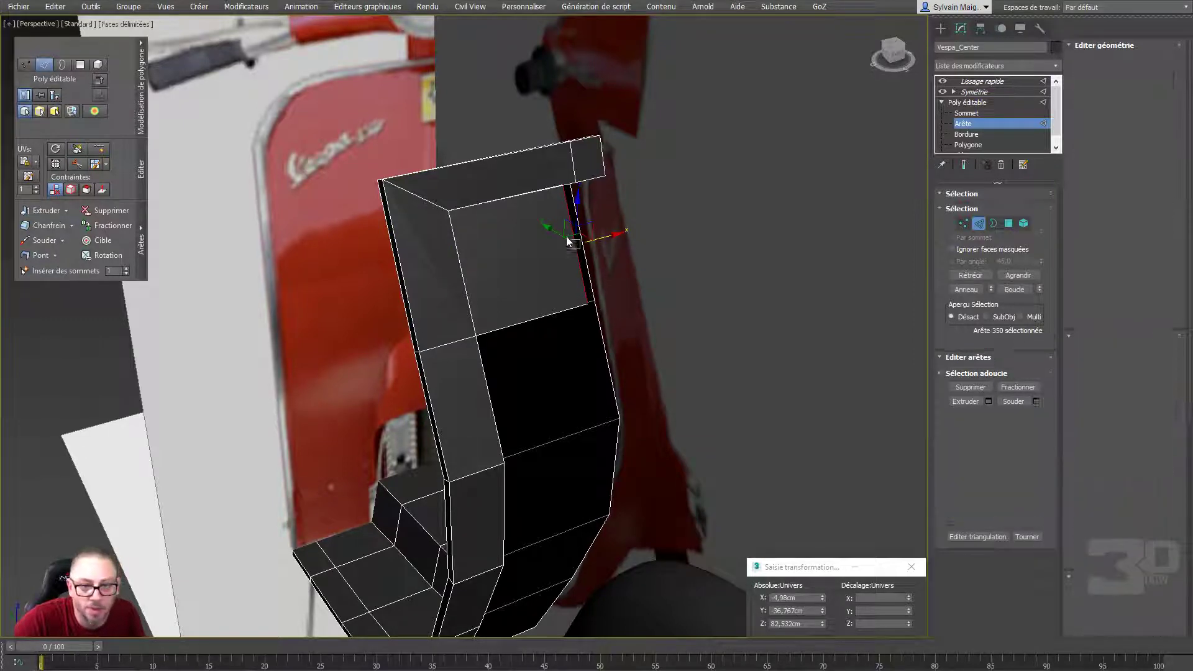
{"action": "right_click", "coordinate": [567, 241]}
{"action": "left_click", "coordinate": [534, 313]}
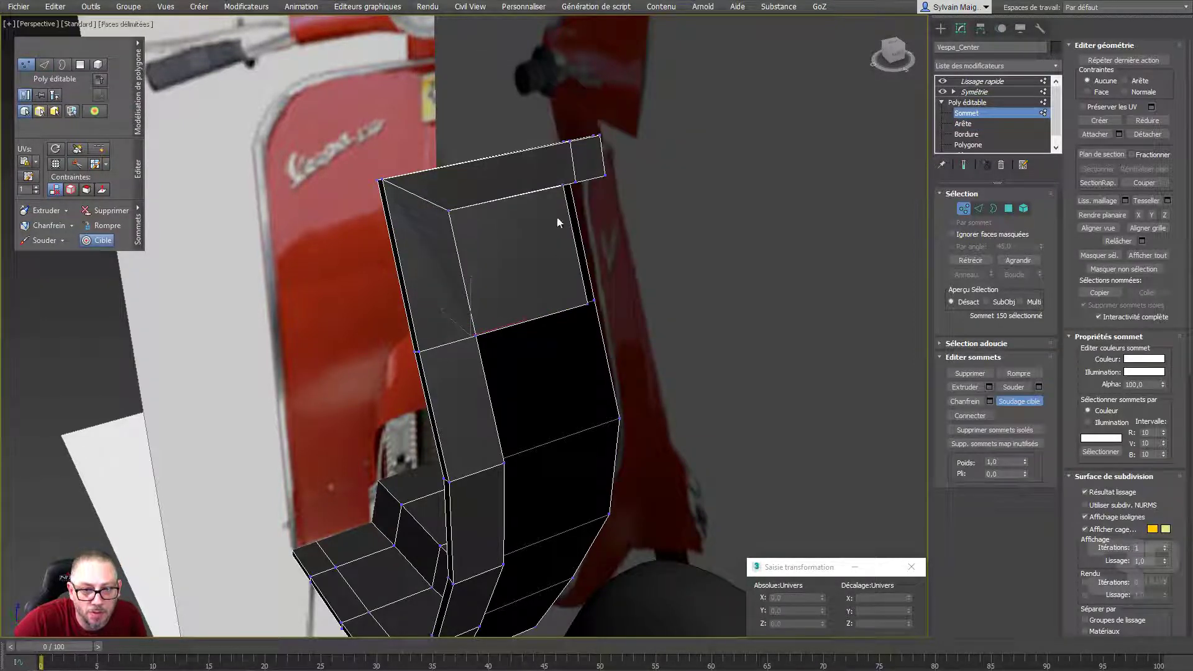
Weld the stray top vertex and move another top vertex to the reference in Left view
{"action": "left_click", "coordinate": [574, 184]}
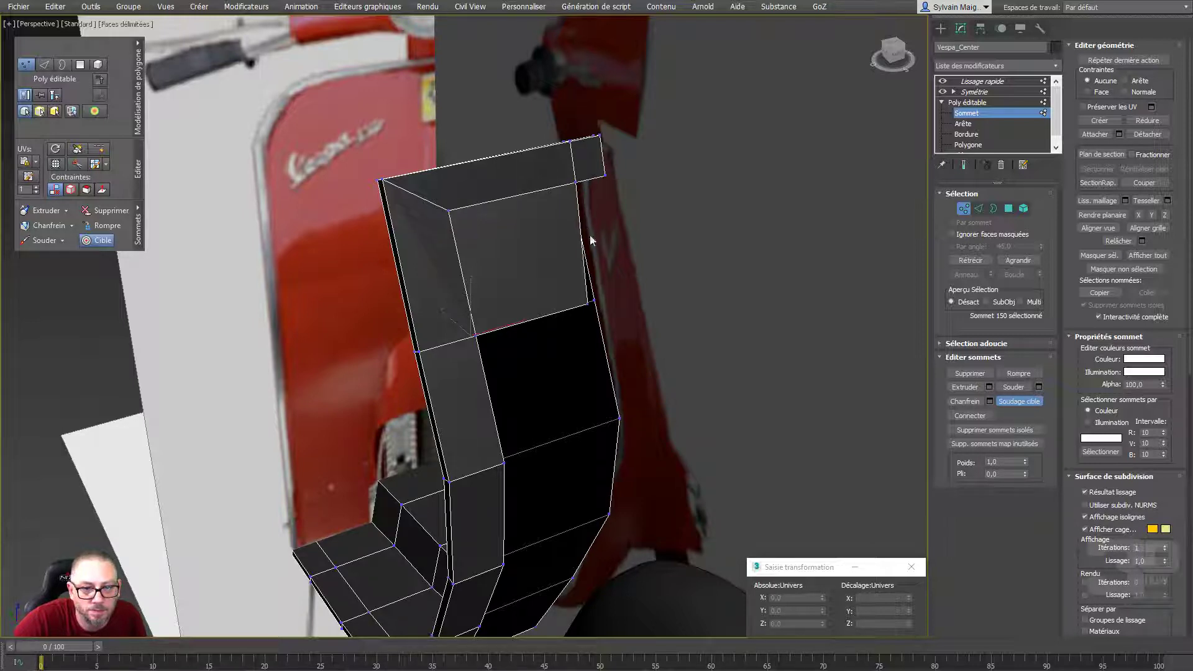
{"action": "right_click", "coordinate": [593, 292]}
{"action": "left_click", "coordinate": [587, 304]}
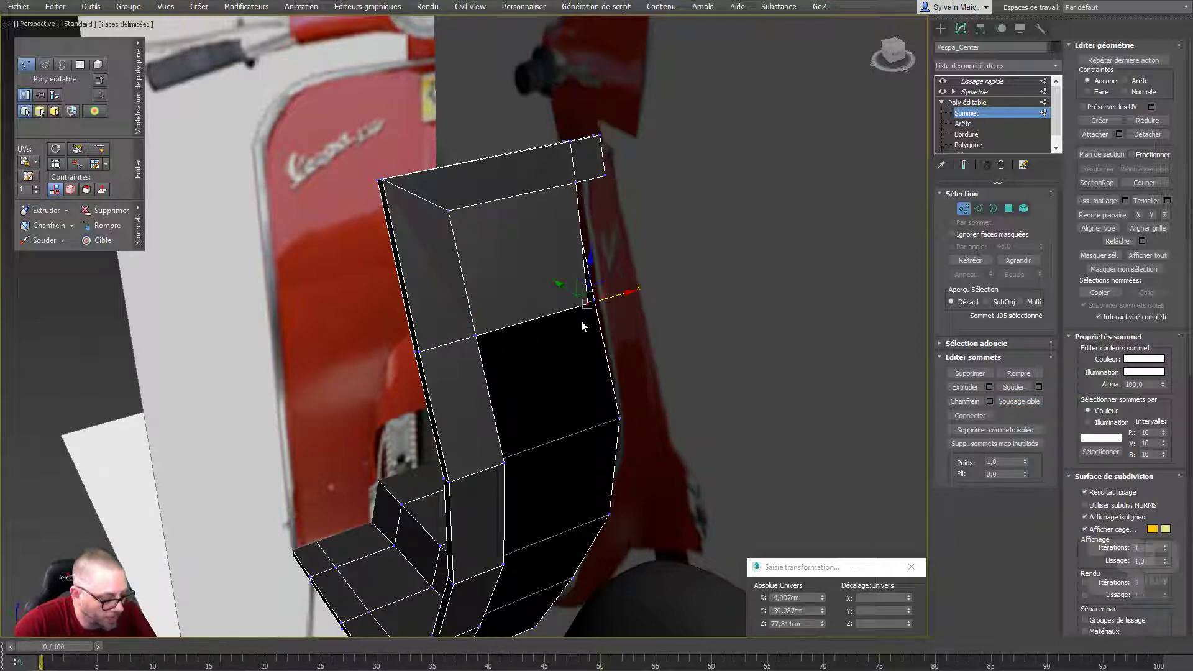
{"action": "key", "text": "l"}
{"action": "scroll", "coordinate": [666, 286], "scroll_direction": "up", "scroll_amount": 4}
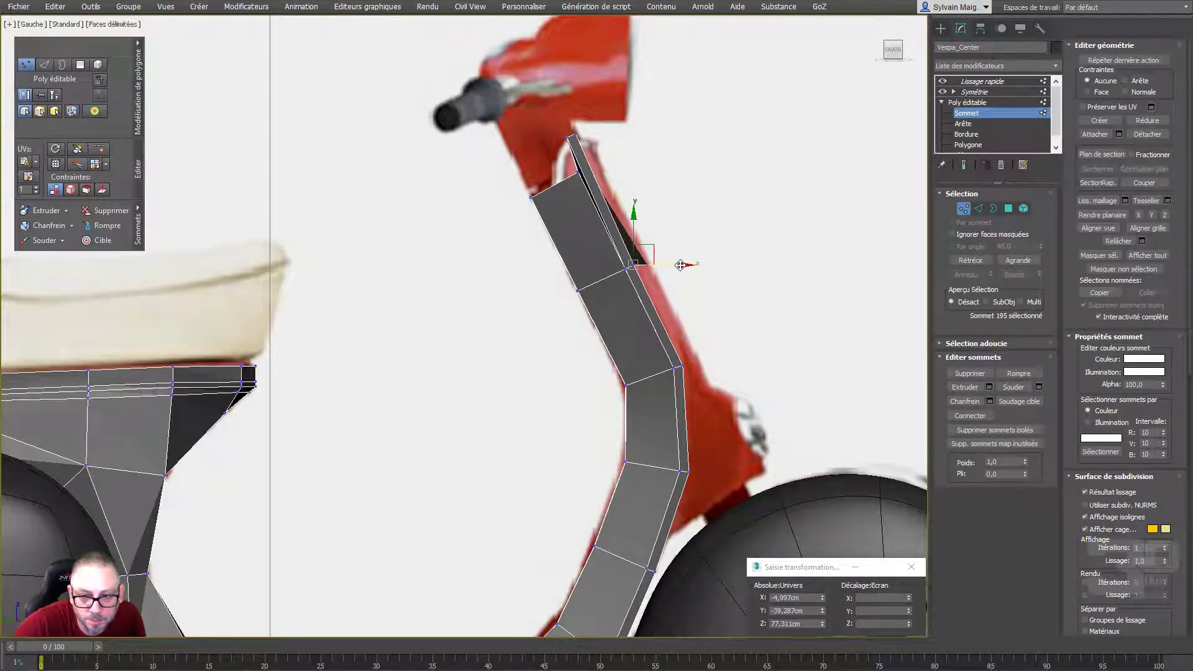
{"action": "left_click_drag", "start_coordinate": [680, 265], "coordinate": [696, 266]}
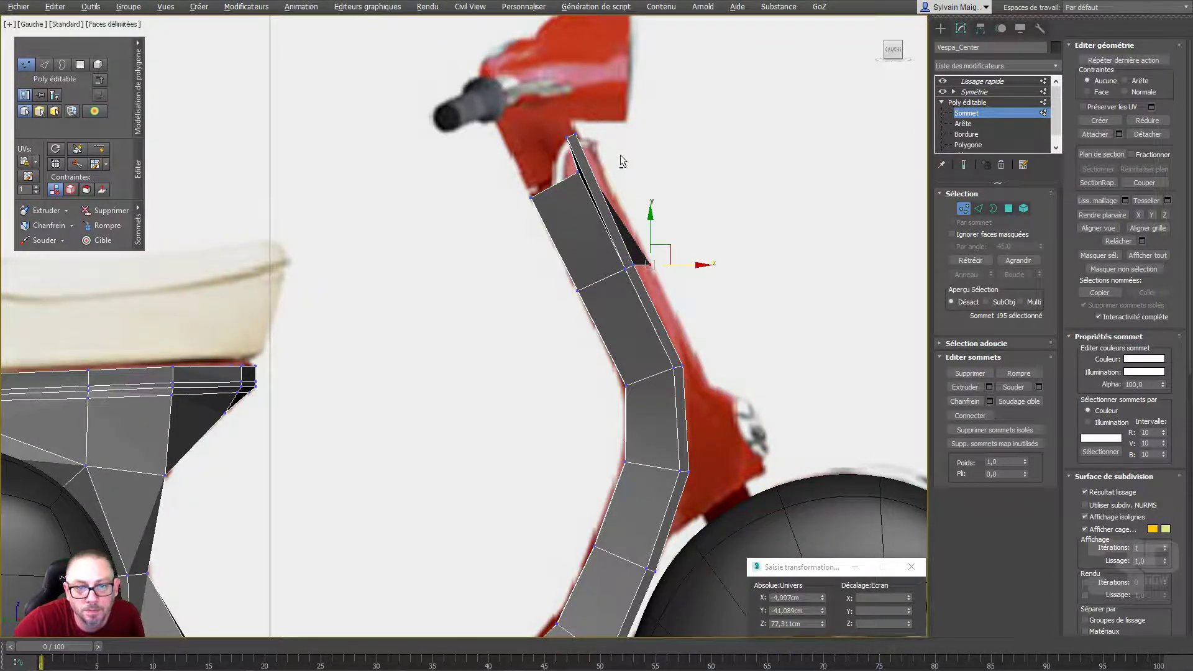
Move the four top legshield vertices along Y to line up with the reference
{"action": "middle_click_drag", "start_coordinate": [620, 155], "coordinate": [606, 165], "text": "alt"}
{"action": "left_click", "coordinate": [588, 176]}
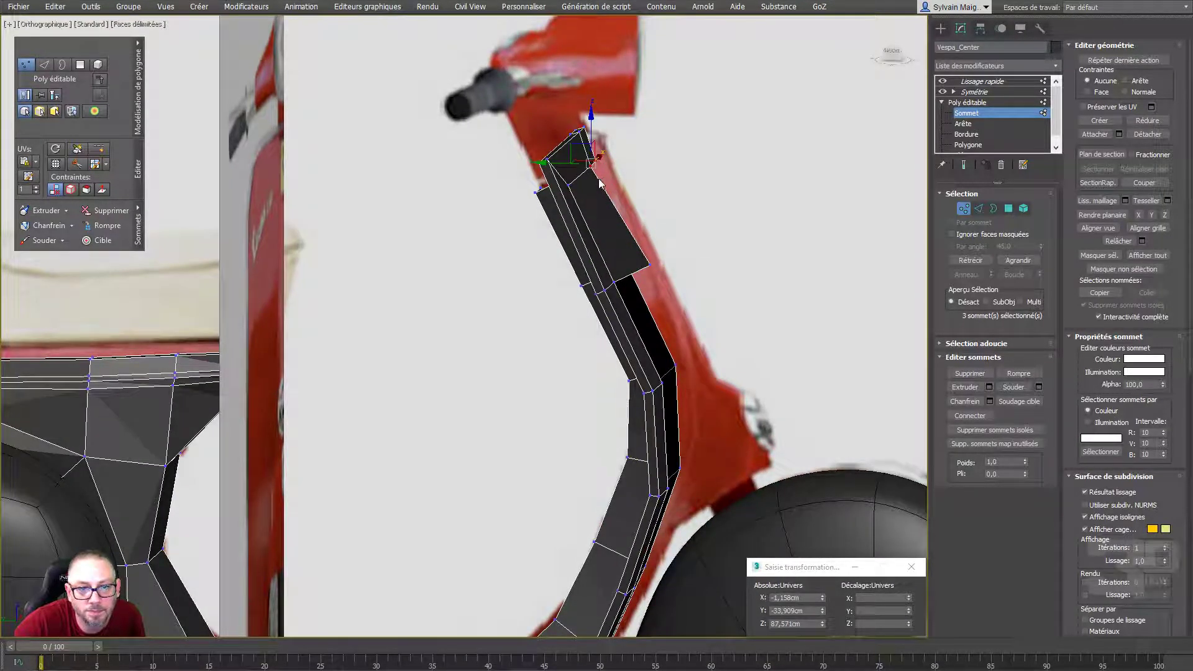
{"action": "key", "text": "l"}
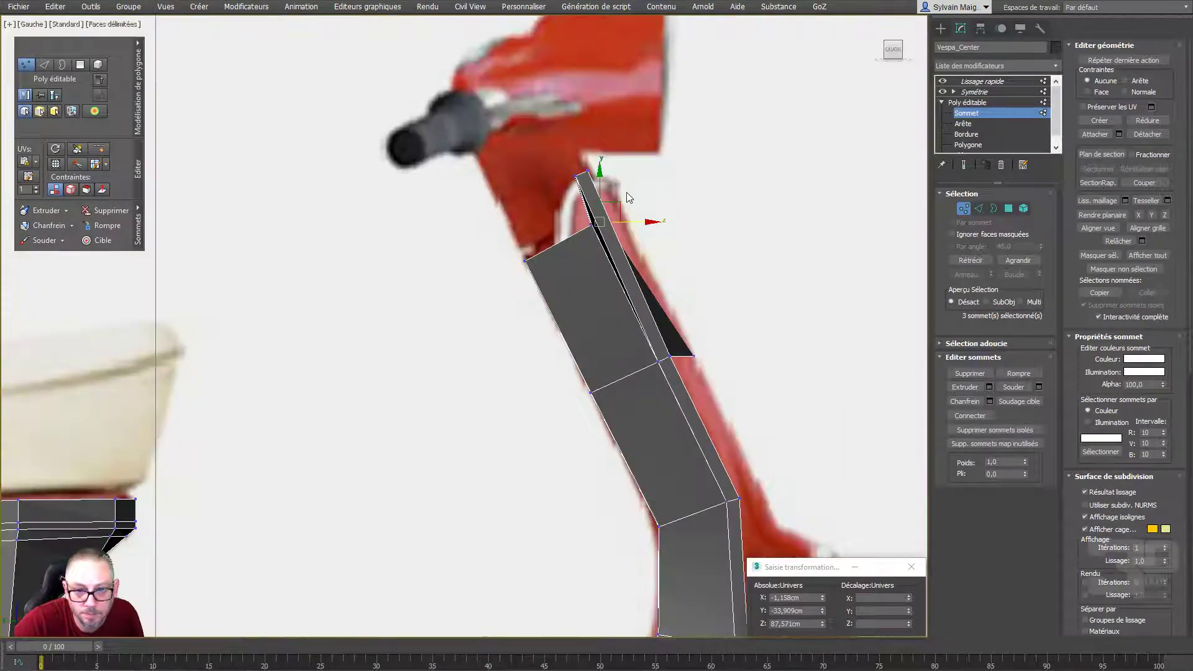
{"action": "scroll", "coordinate": [604, 177], "scroll_direction": "up", "scroll_amount": 4}
{"action": "left_click_drag", "start_coordinate": [637, 225], "coordinate": [652, 228]}
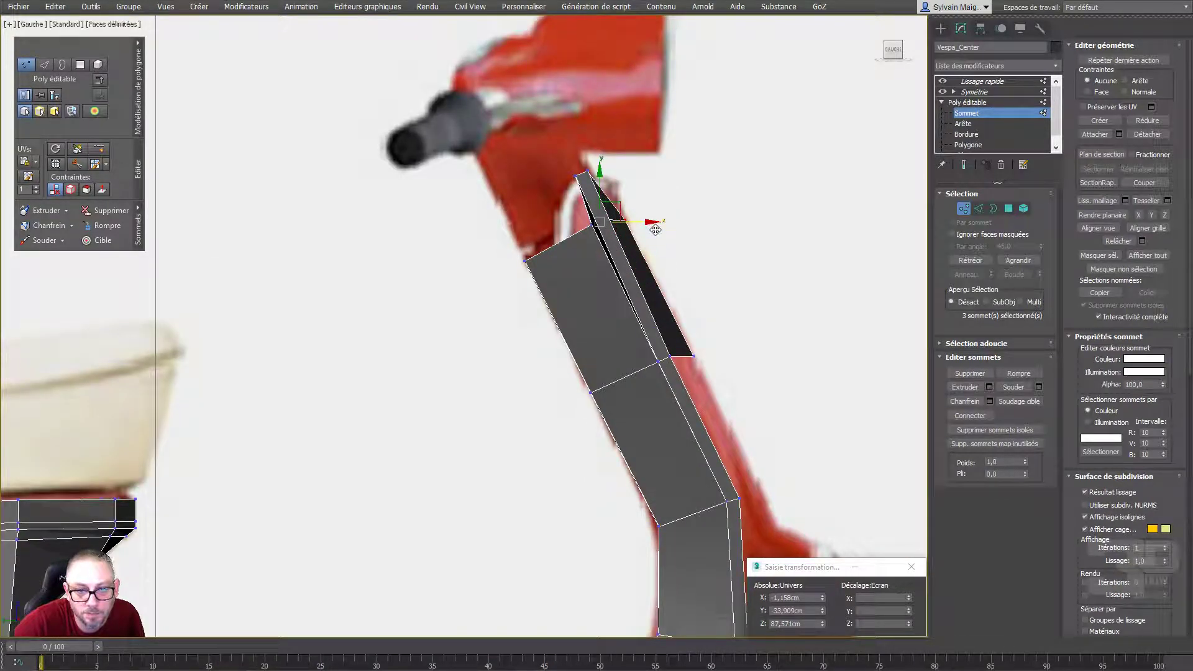
{"action": "mouse_move", "coordinate": [653, 228]}
{"action": "middle_mouse_down", "text": "alt"}
{"action": "mouse_move", "coordinate": [624, 231]}
{"action": "mouse_move", "coordinate": [673, 237]}
{"action": "mouse_move", "coordinate": [655, 244]}
{"action": "middle_mouse_up", "text": "alt"}
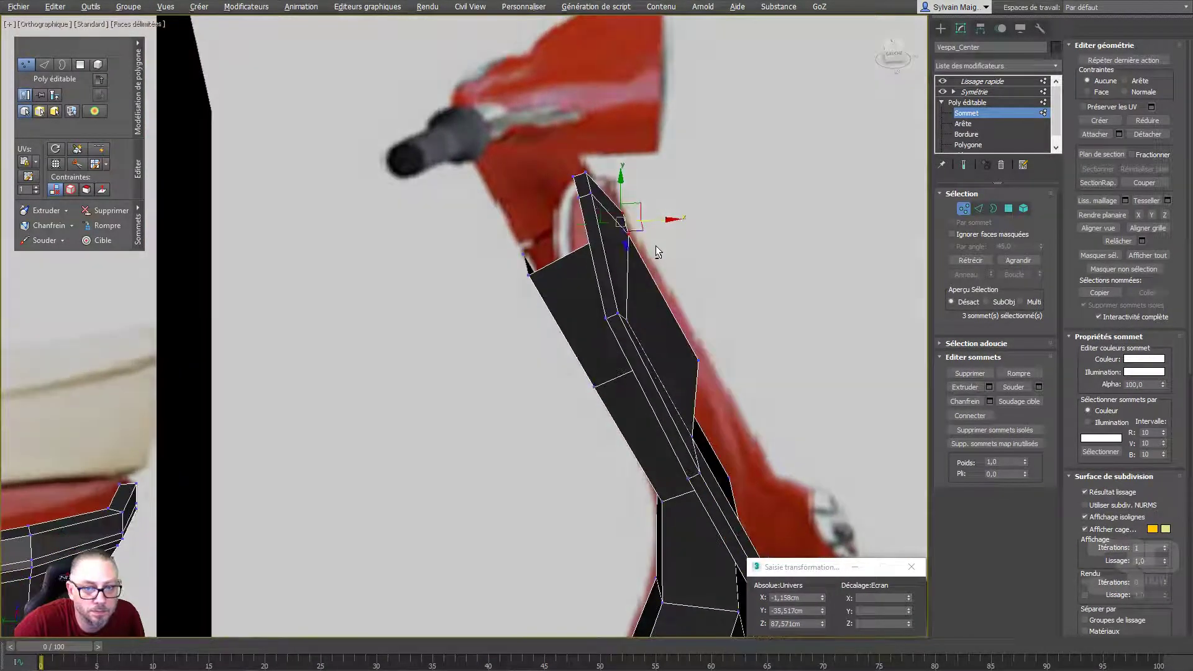
{"action": "left_click", "coordinate": [606, 215], "text": "ctrl"}
{"action": "mouse_move", "coordinate": [550, 190]}
{"action": "left_mouse_down"}
{"action": "mouse_move", "coordinate": [563, 194]}
{"action": "mouse_move", "coordinate": [551, 188]}
{"action": "left_mouse_up"}
{"action": "middle_click_drag", "start_coordinate": [552, 188], "coordinate": [600, 253], "text": "alt"}
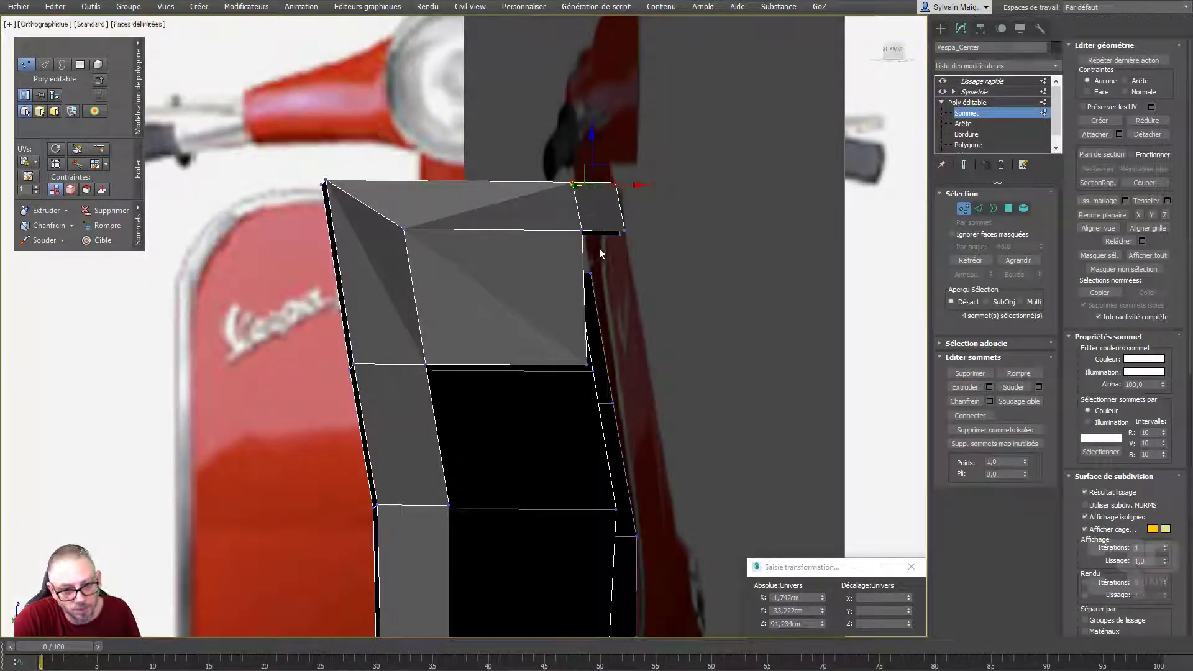
{"action": "scroll", "coordinate": [607, 237], "scroll_direction": "down", "scroll_amount": 3}
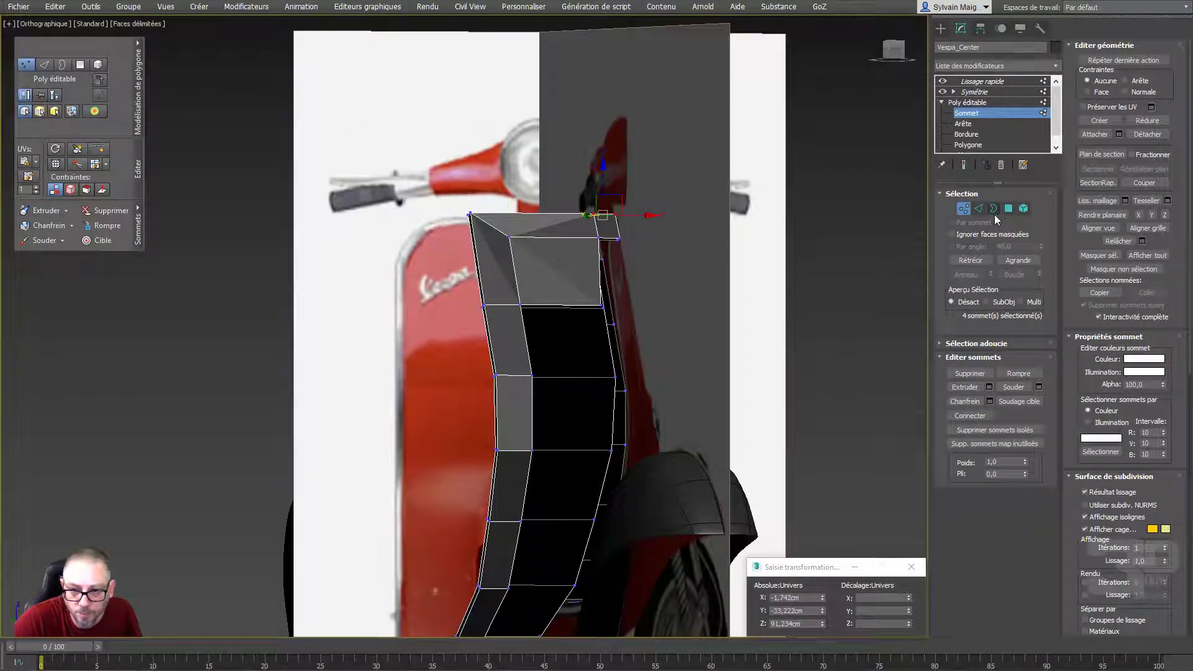
Check the legshield's top face, then select the edge at its top right
{"action": "left_click", "coordinate": [978, 209]}
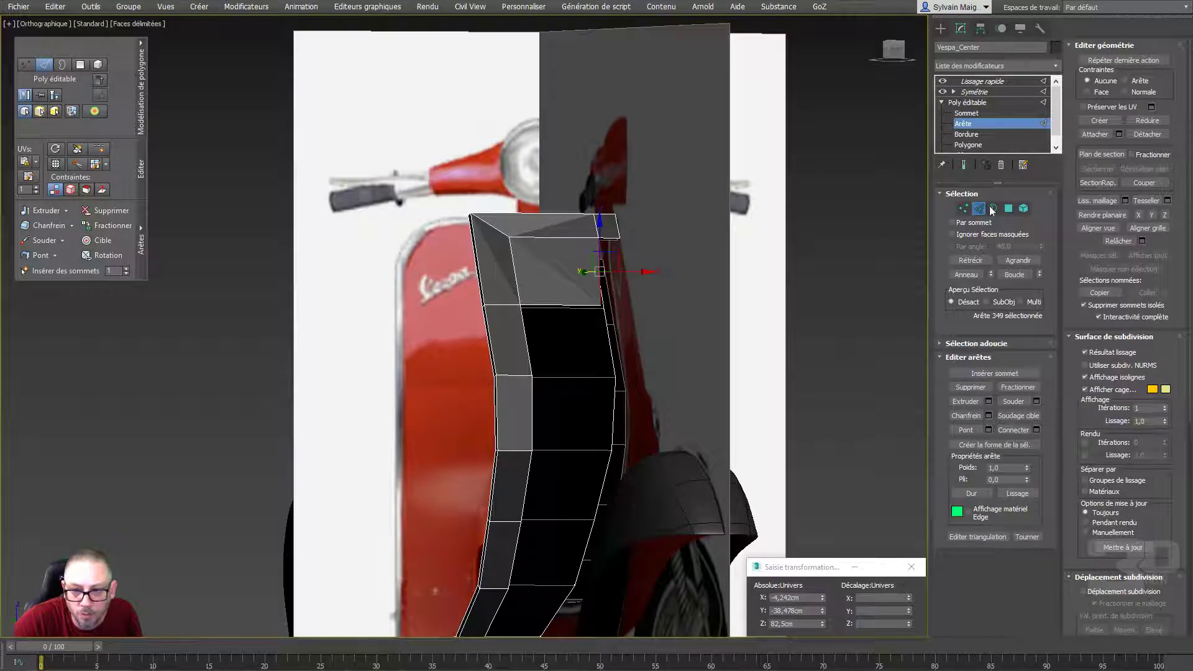
{"action": "left_click", "coordinate": [1008, 209]}
{"action": "left_click", "coordinate": [555, 273]}
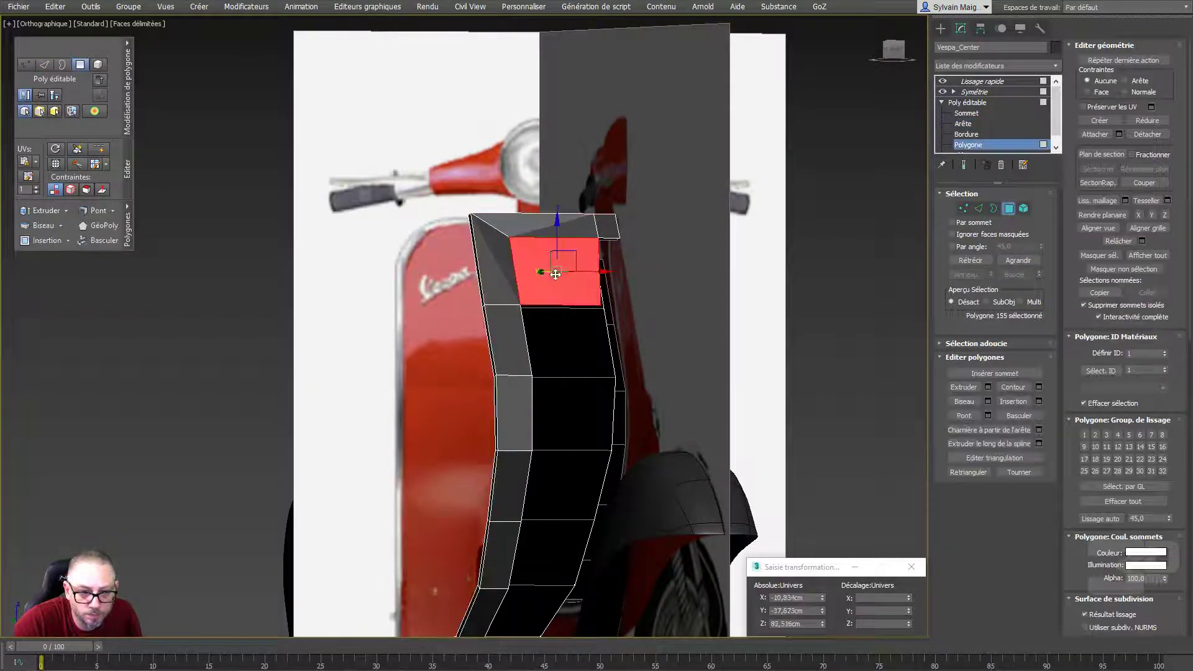
{"action": "left_click", "coordinate": [555, 274], "text": "alt"}
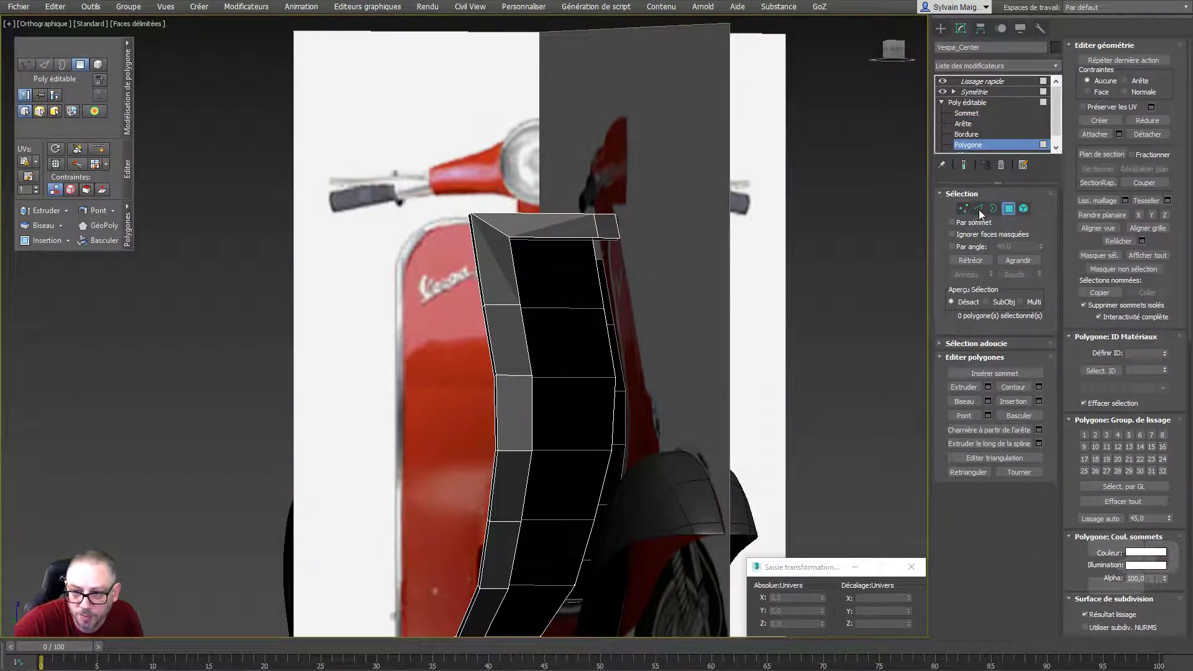
{"action": "left_click", "coordinate": [978, 208]}
{"action": "left_click", "coordinate": [607, 239]}
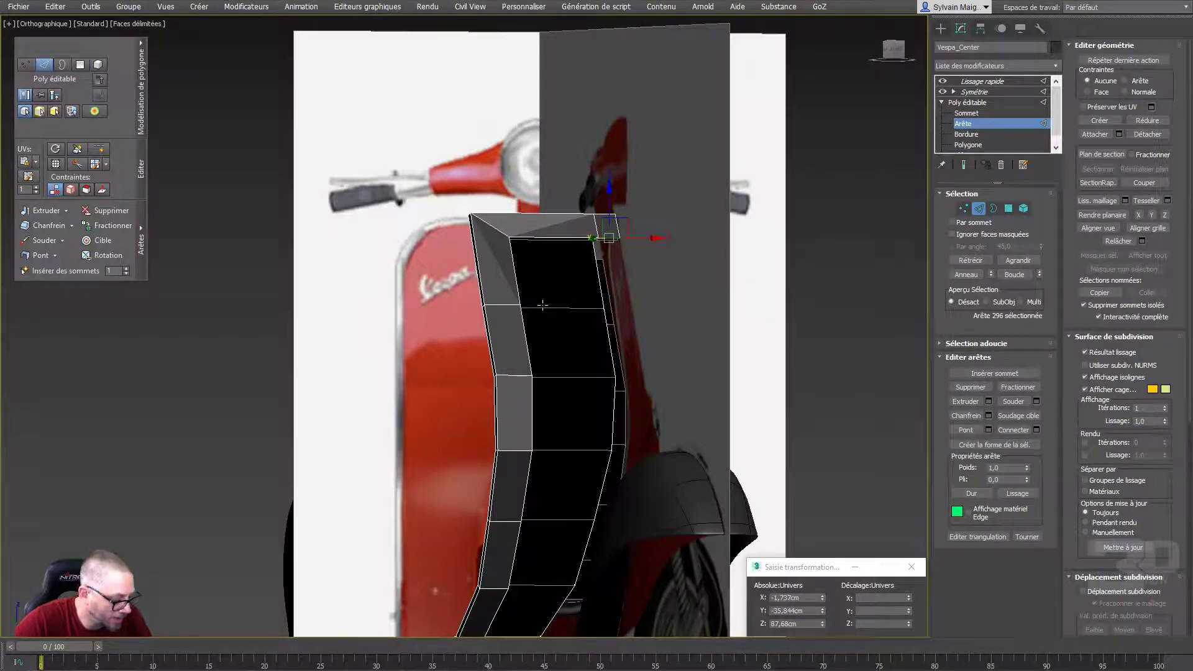
Extend the border strip down the legshield edges to the lower floorboard corner
{"action": "key", "text": "l"}
{"action": "scroll", "coordinate": [541, 308], "scroll_direction": "down", "scroll_amount": 2}
{"action": "scroll", "coordinate": [599, 249], "scroll_direction": "up", "scroll_amount": 3}
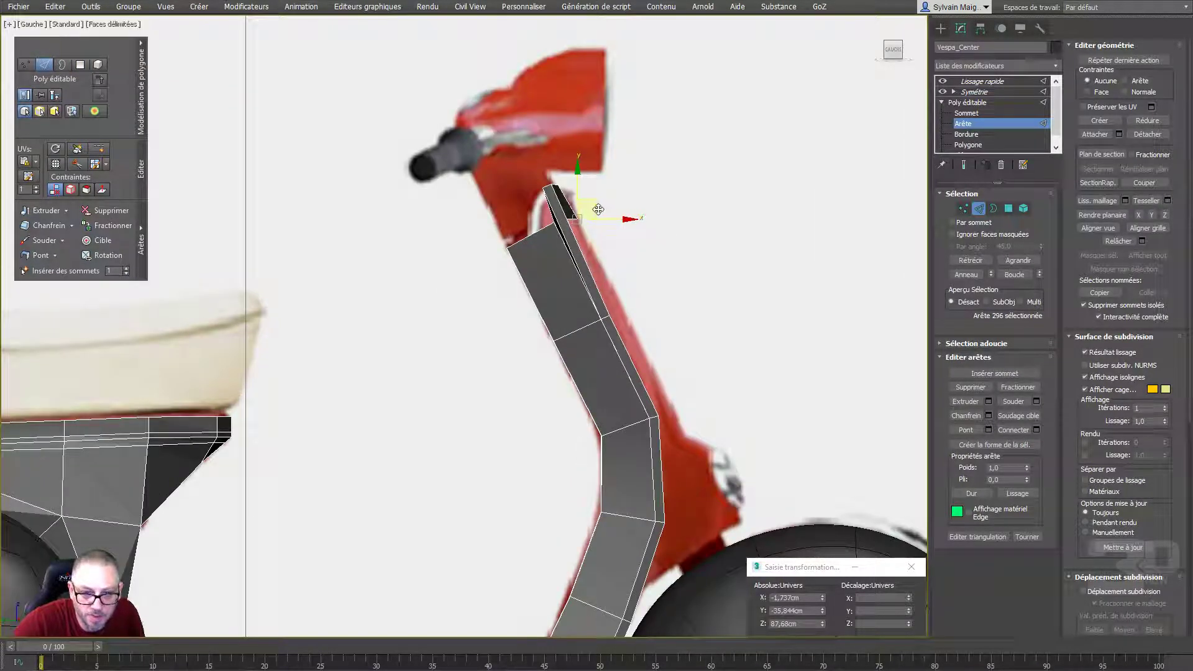
{"action": "left_click", "coordinate": [644, 298]}
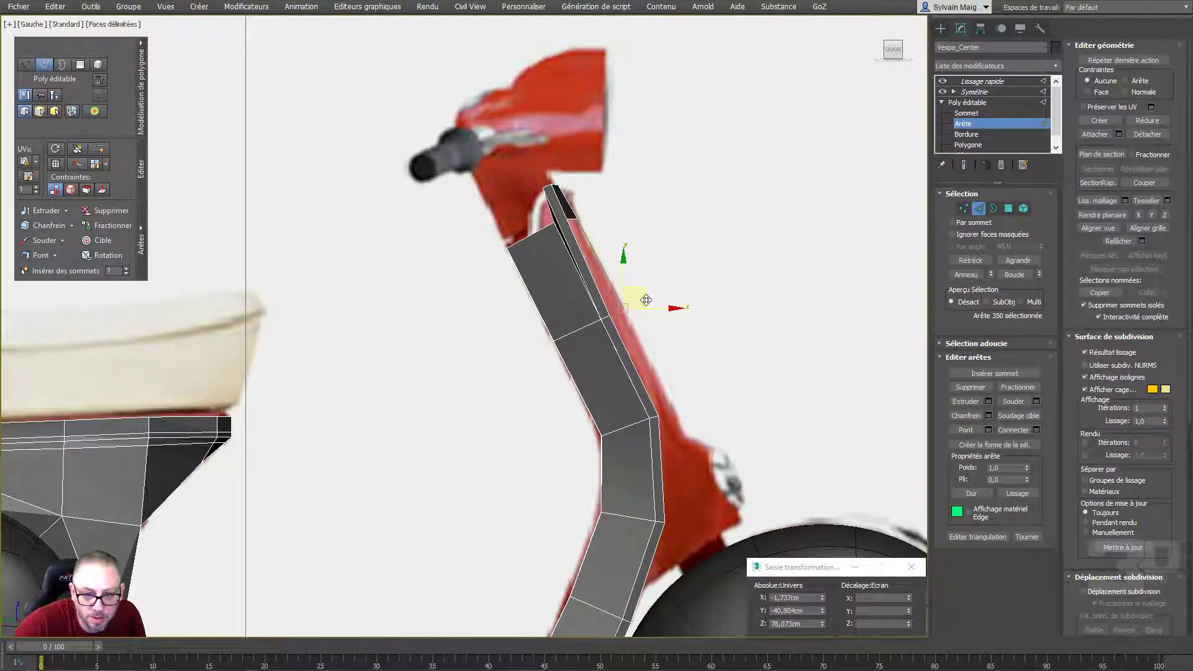
{"action": "left_click", "coordinate": [649, 354]}
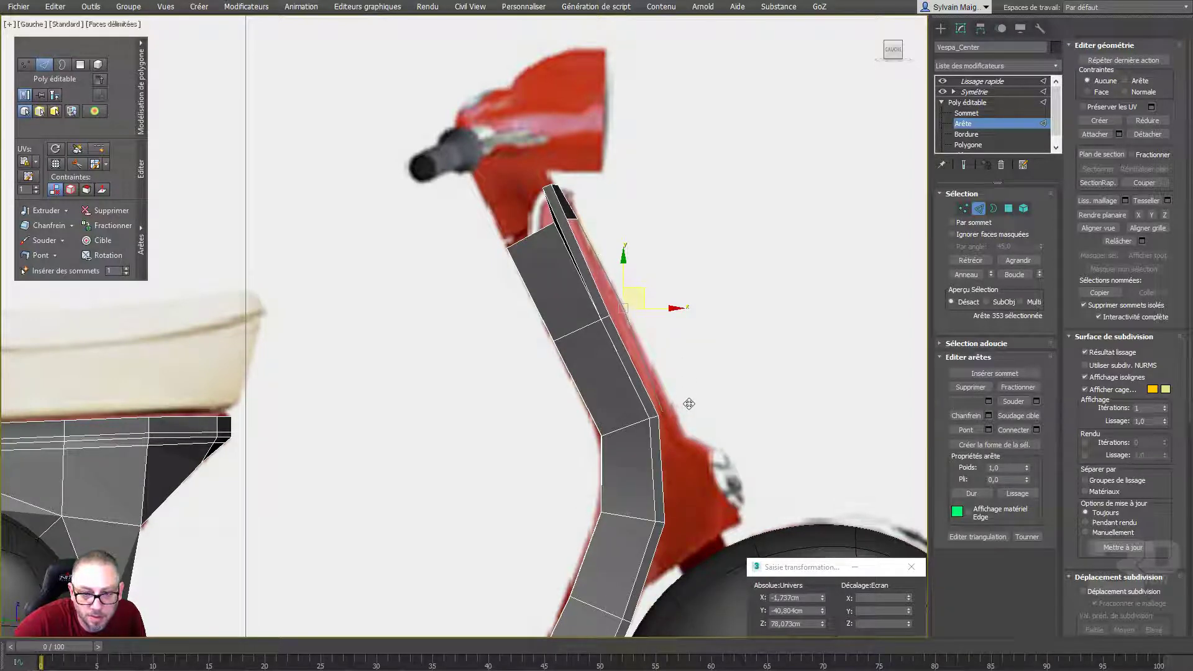
{"action": "middle_click_drag", "start_coordinate": [688, 406], "coordinate": [694, 127]}
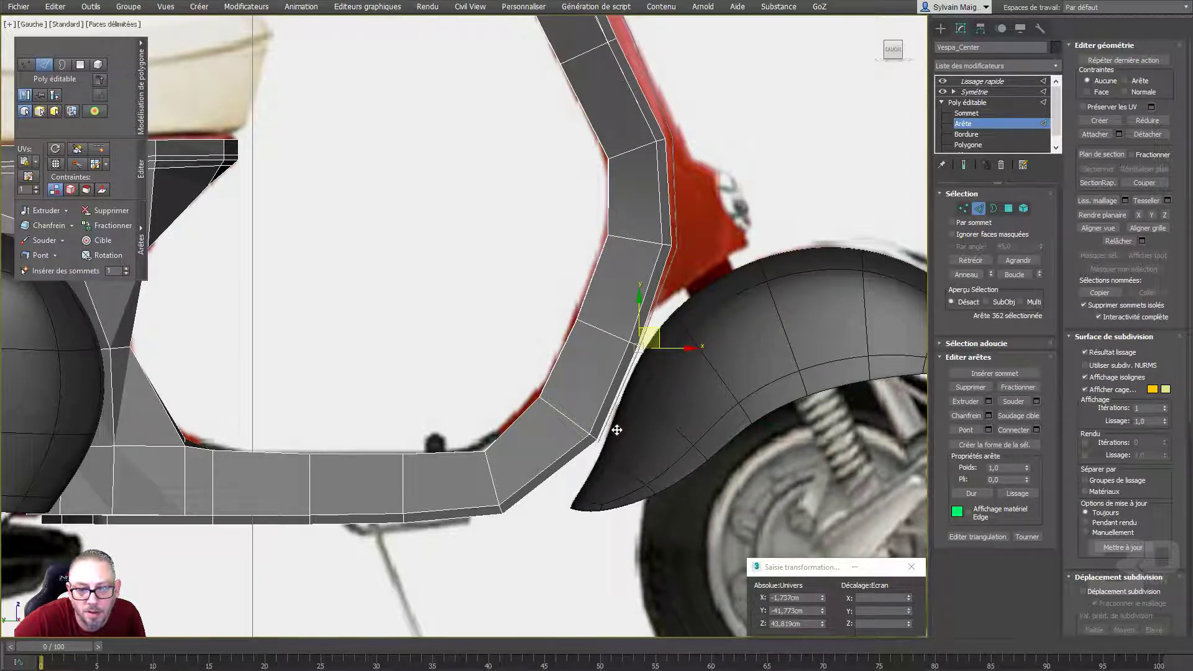
{"action": "middle_click_drag", "start_coordinate": [616, 430], "coordinate": [743, 285]}
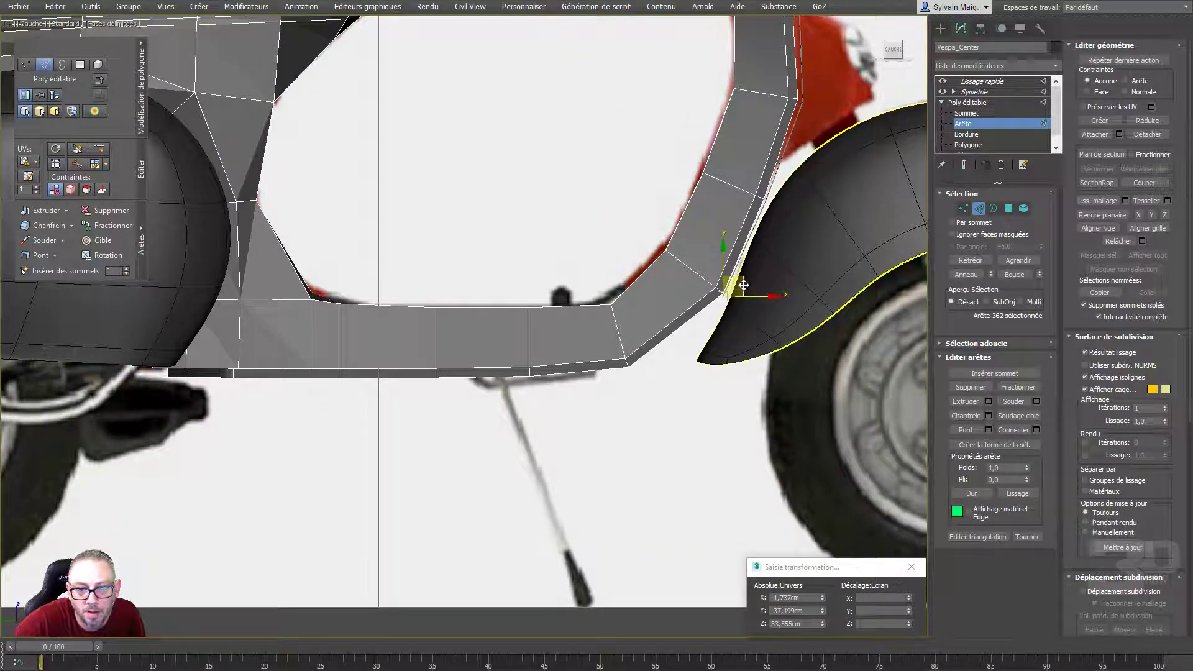
{"action": "left_click", "coordinate": [652, 359]}
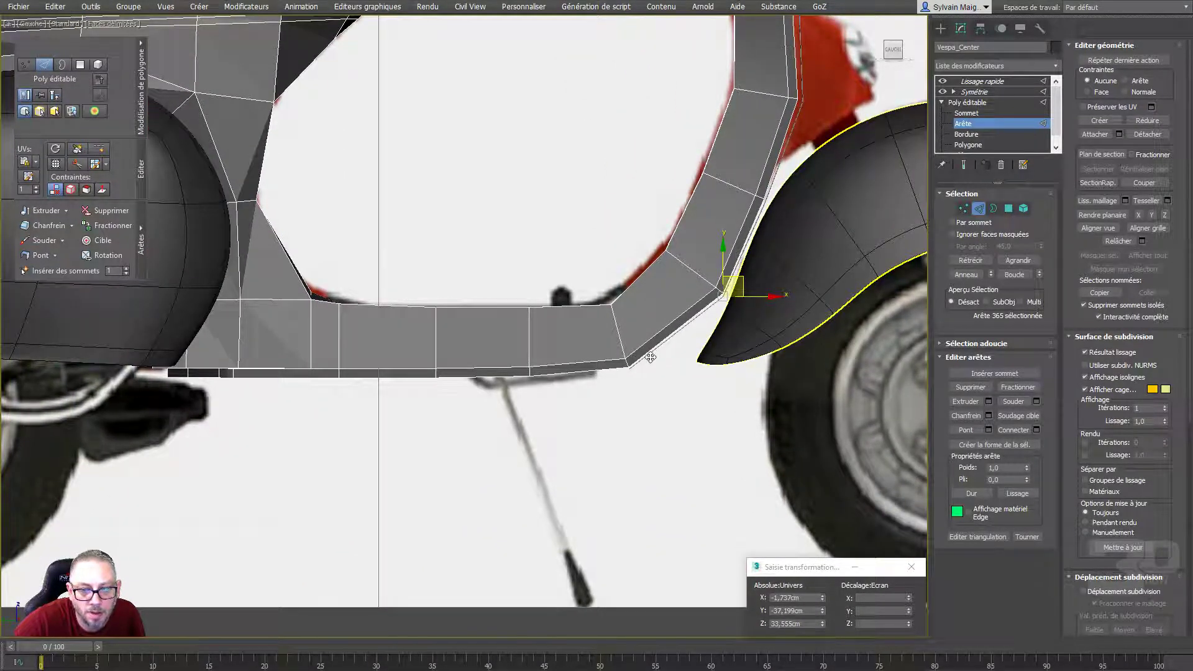
{"action": "left_click", "coordinate": [646, 363]}
Extend the border strip along the floorboard's bottom edge to its rear end
{"action": "middle_click_drag", "start_coordinate": [649, 364], "coordinate": [708, 351]}
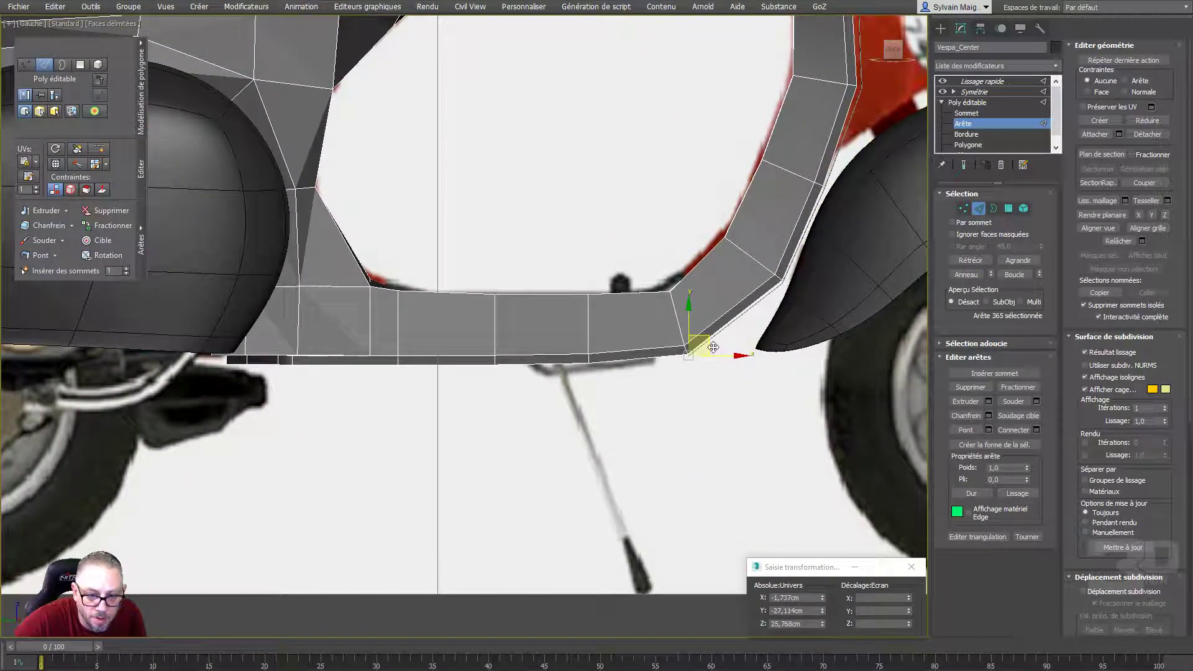
{"action": "left_click", "coordinate": [605, 352]}
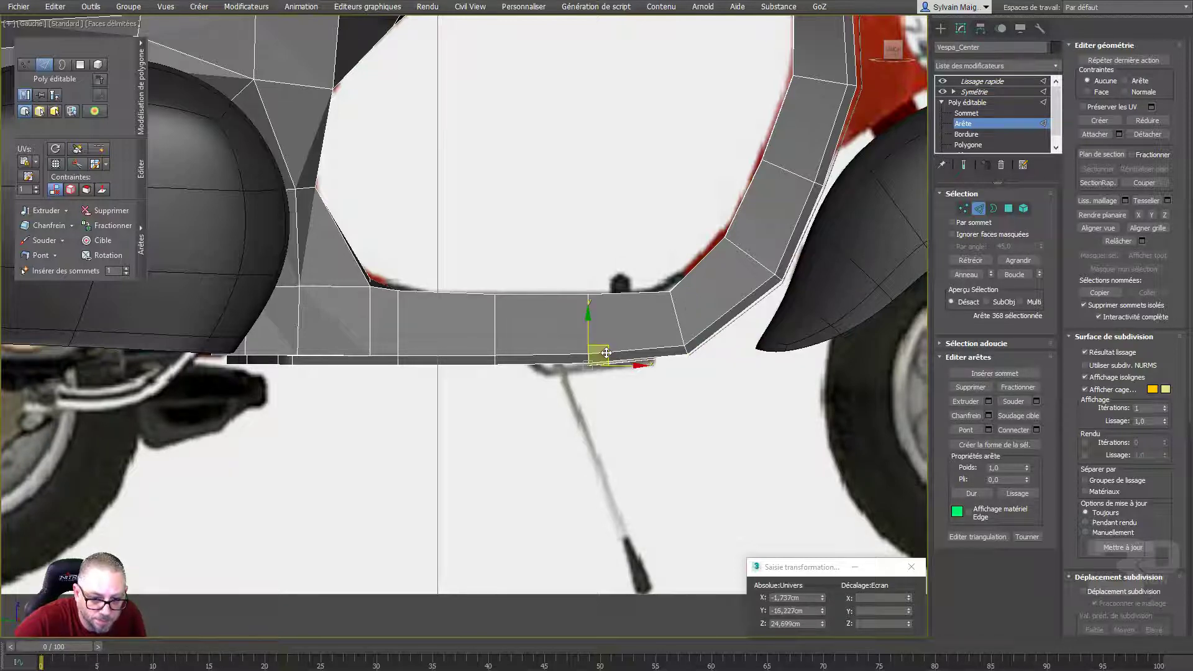
{"action": "left_click", "coordinate": [511, 356]}
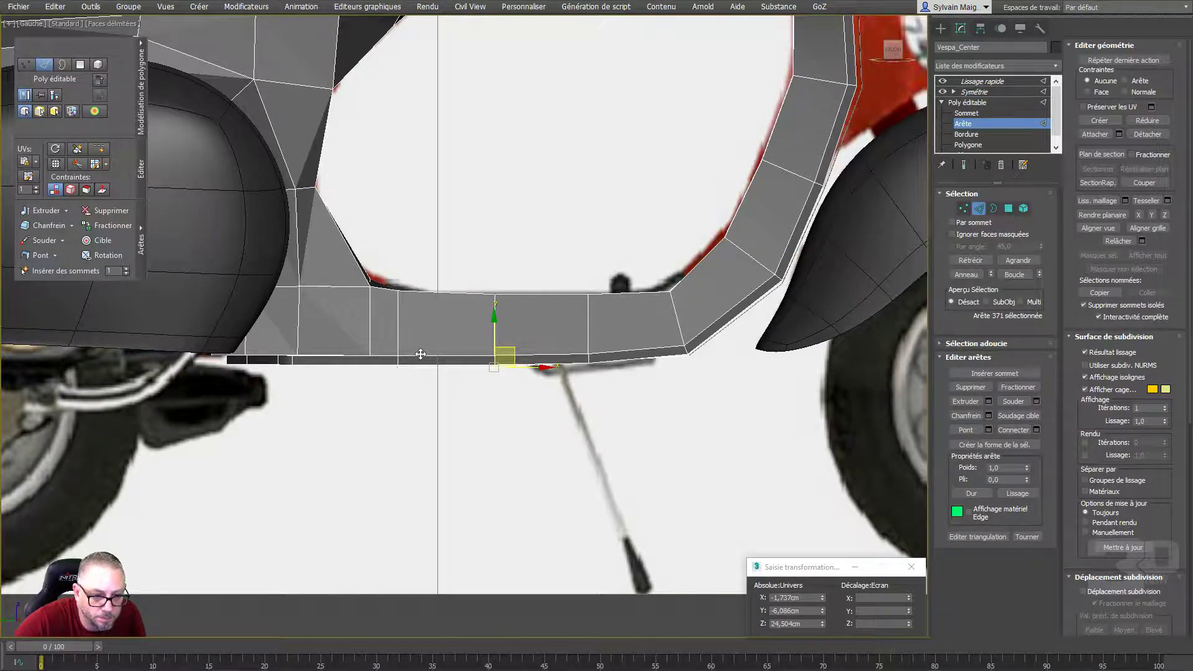
{"action": "left_click", "coordinate": [421, 354]}
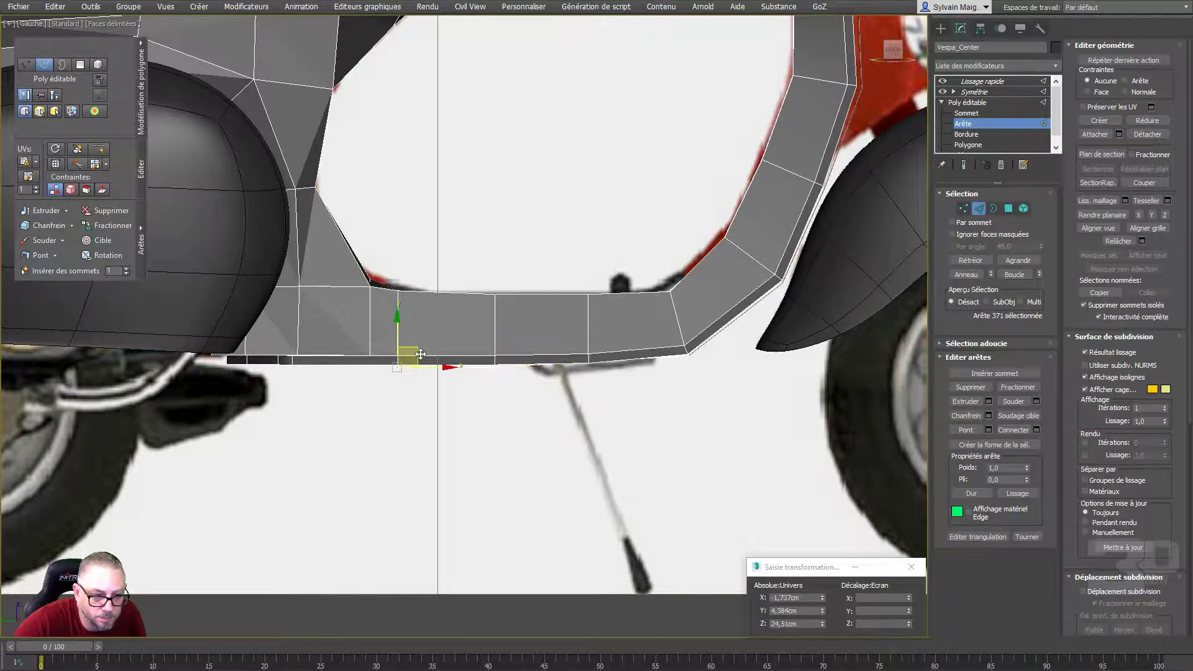
{"action": "left_click", "coordinate": [314, 354]}
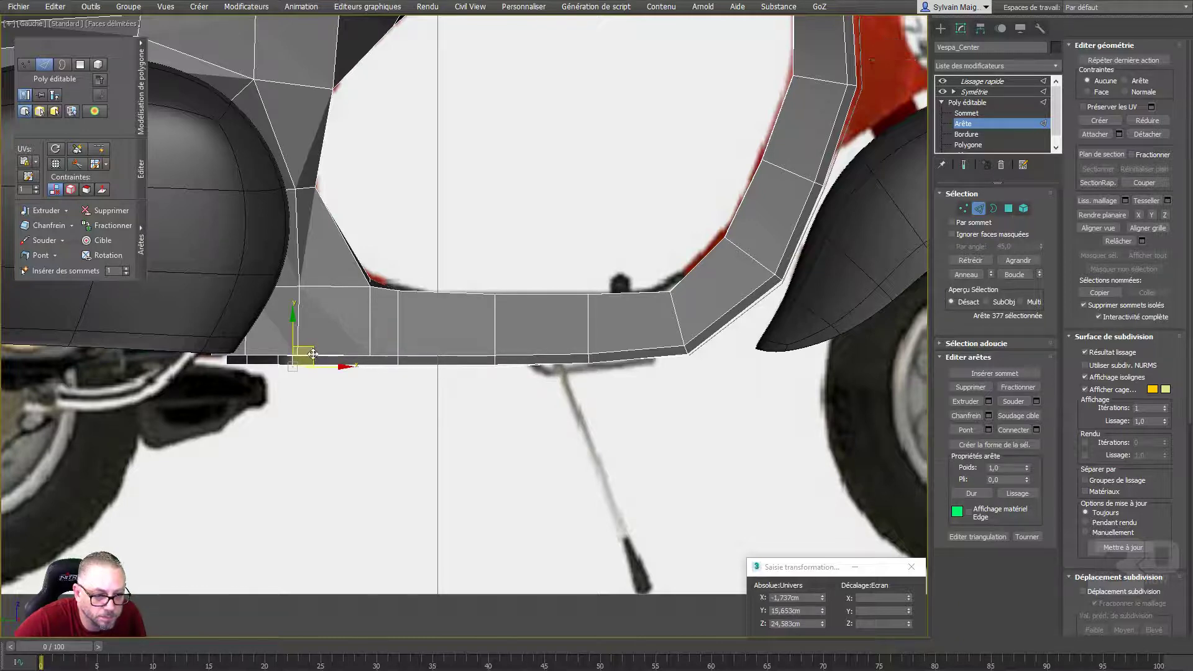
{"action": "left_click", "coordinate": [288, 357]}
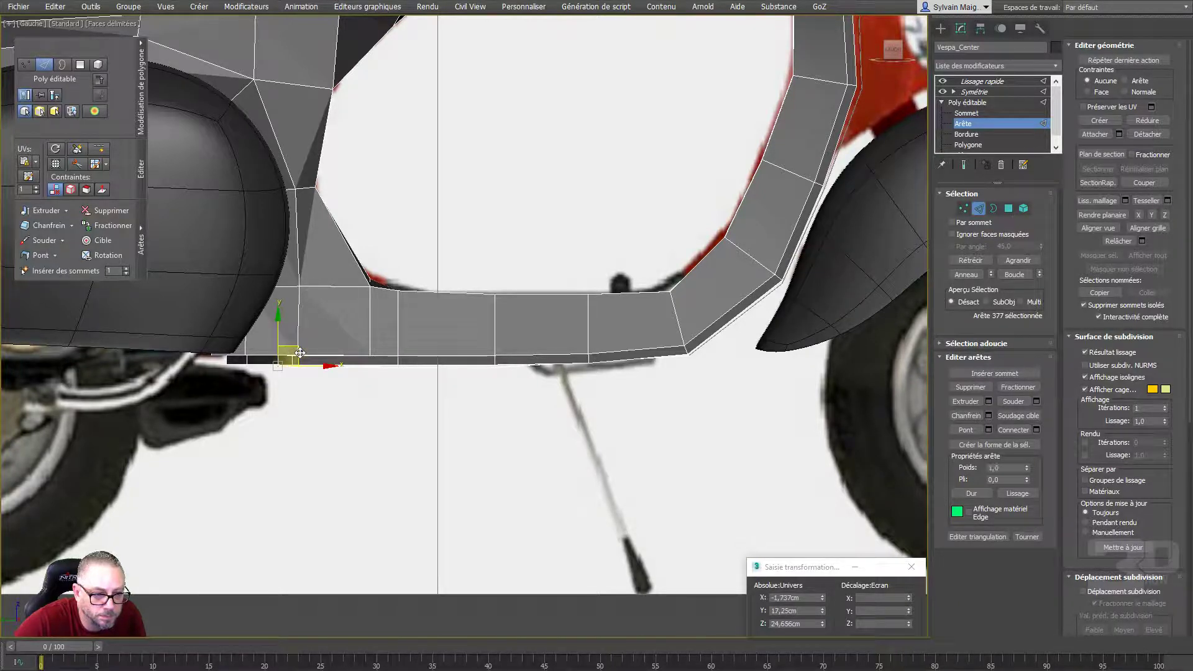
{"action": "left_click", "coordinate": [268, 353]}
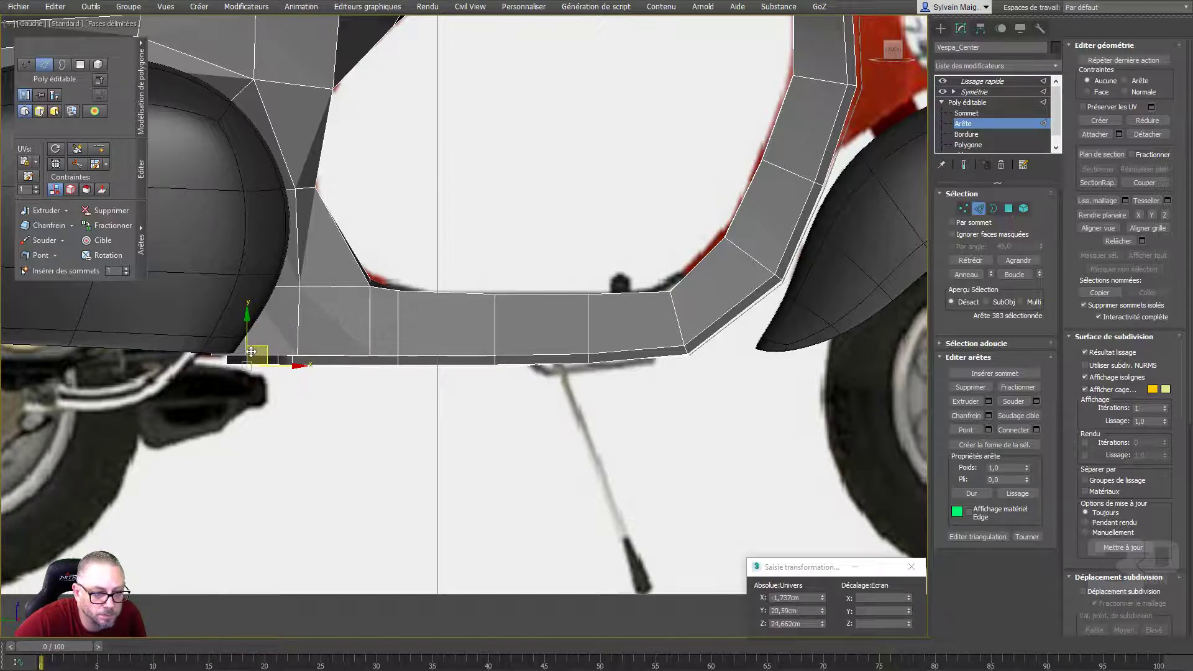
{"action": "left_click", "coordinate": [227, 359]}
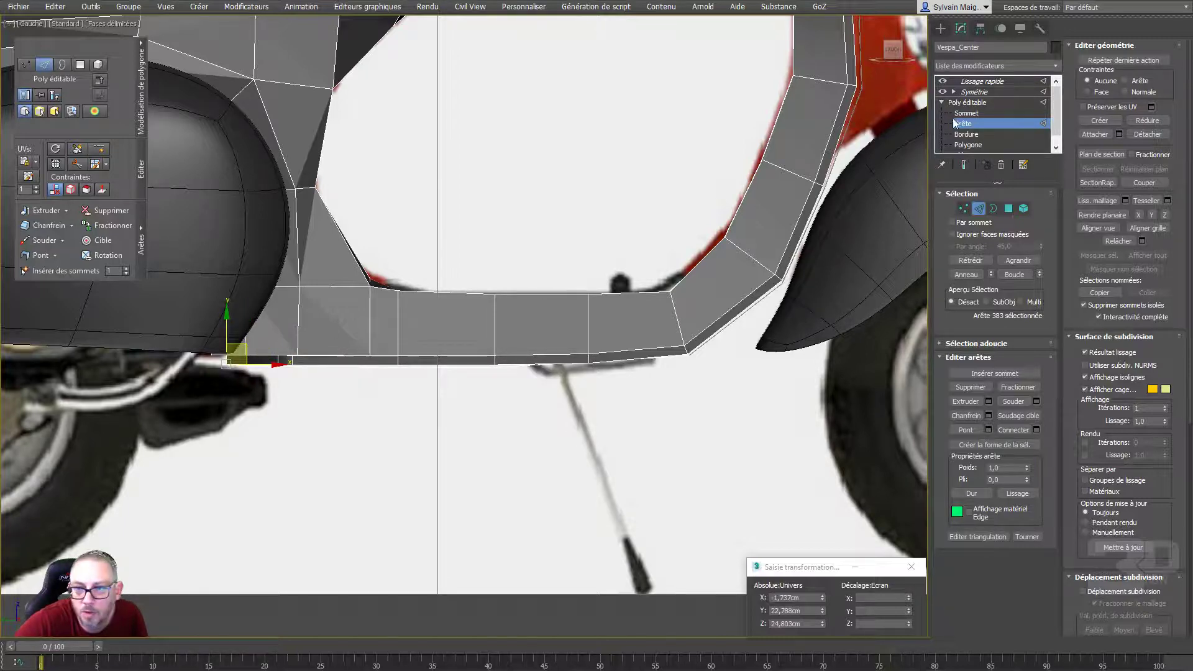
{"action": "left_click", "coordinate": [966, 112]}
Select the strip's rear-end vertices and move them further to the rear
{"action": "scroll", "coordinate": [232, 344], "scroll_direction": "up", "scroll_amount": 5}
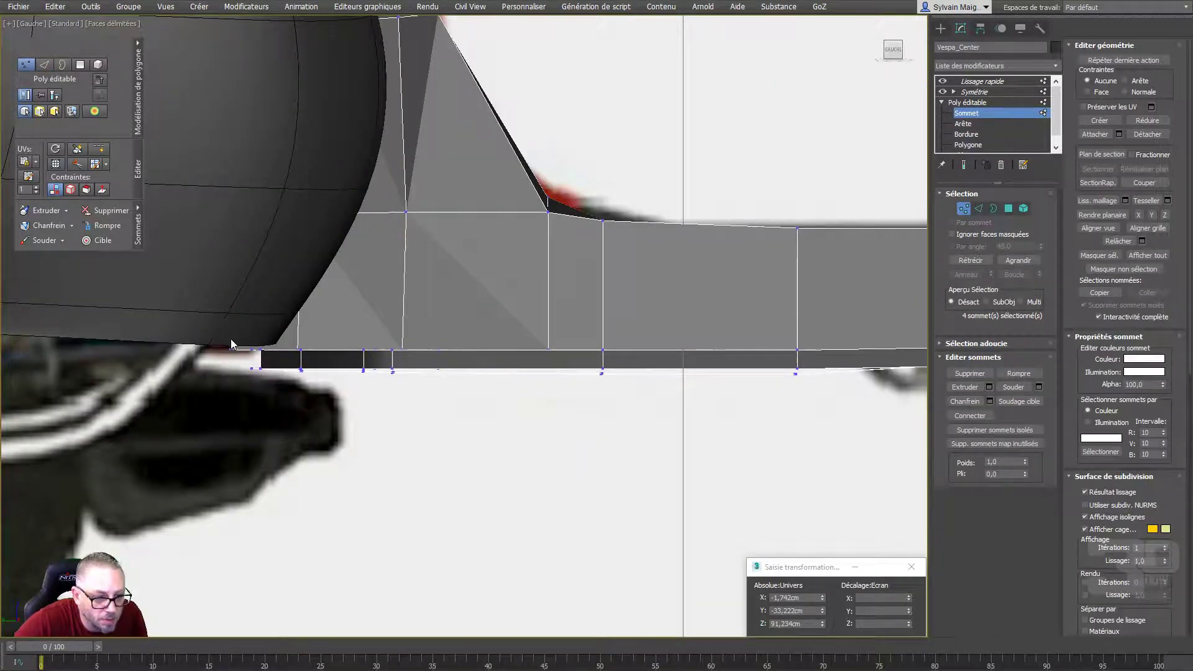
{"action": "left_click_drag", "start_coordinate": [232, 344], "coordinate": [274, 372]}
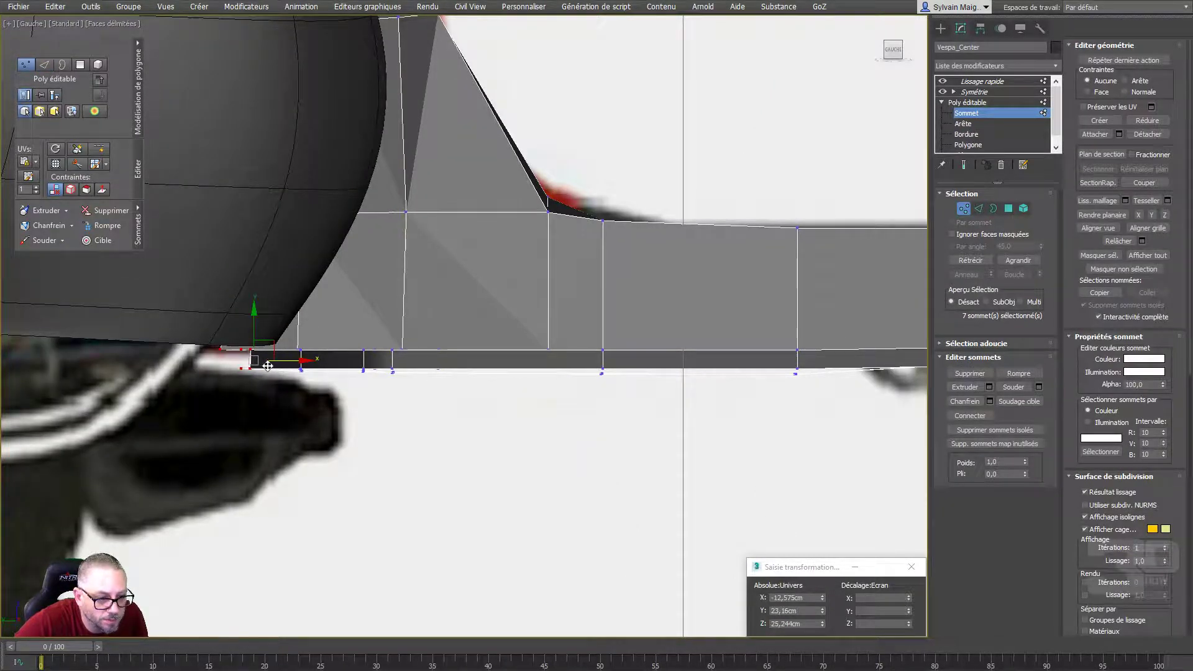
{"action": "left_click", "coordinate": [248, 346], "text": "alt"}
{"action": "left_click_drag", "start_coordinate": [289, 363], "coordinate": [272, 375]}
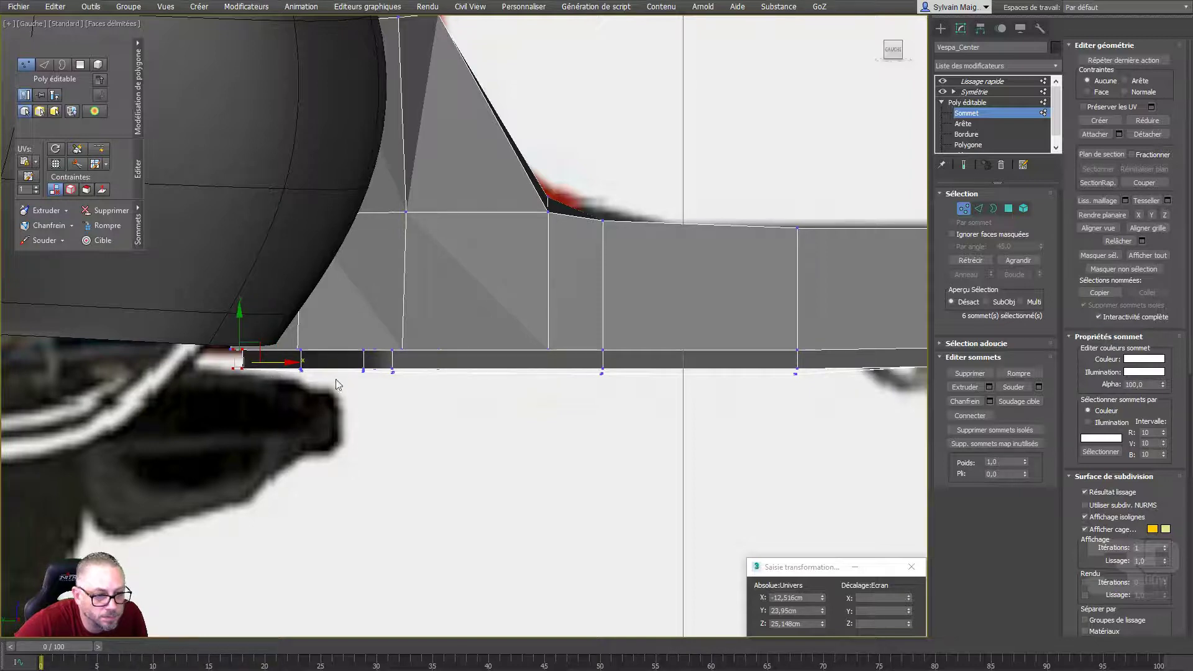
{"action": "left_click", "coordinate": [302, 371], "text": "ctrl"}
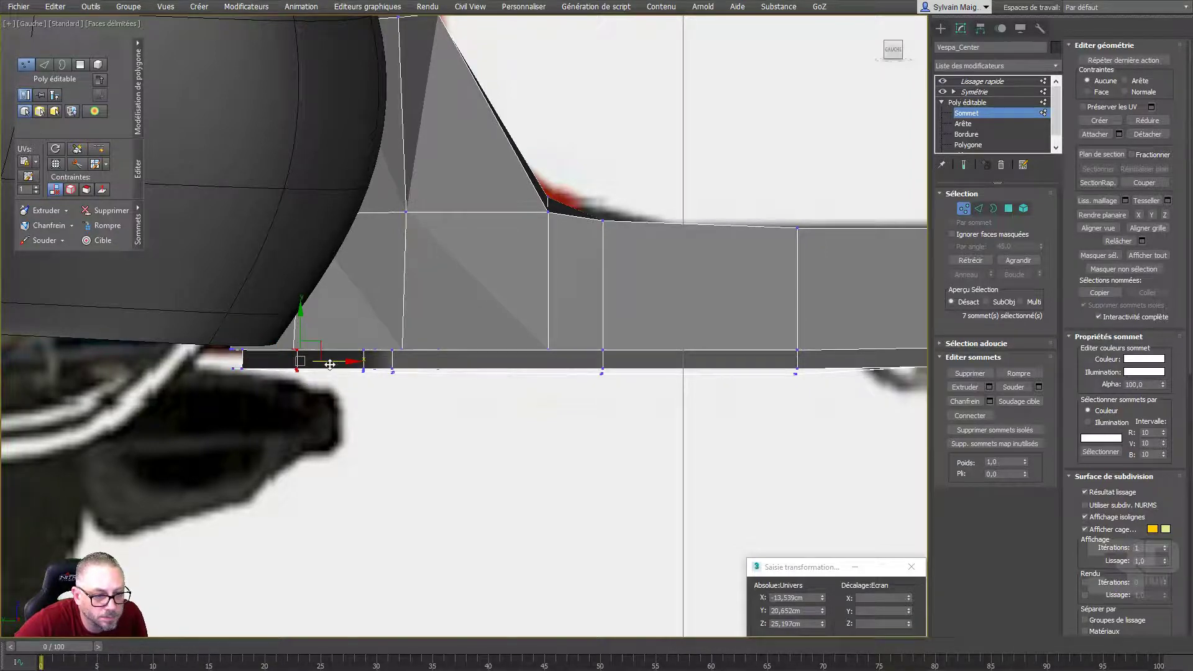
{"action": "scroll", "coordinate": [360, 414], "scroll_direction": "down", "scroll_amount": 2}
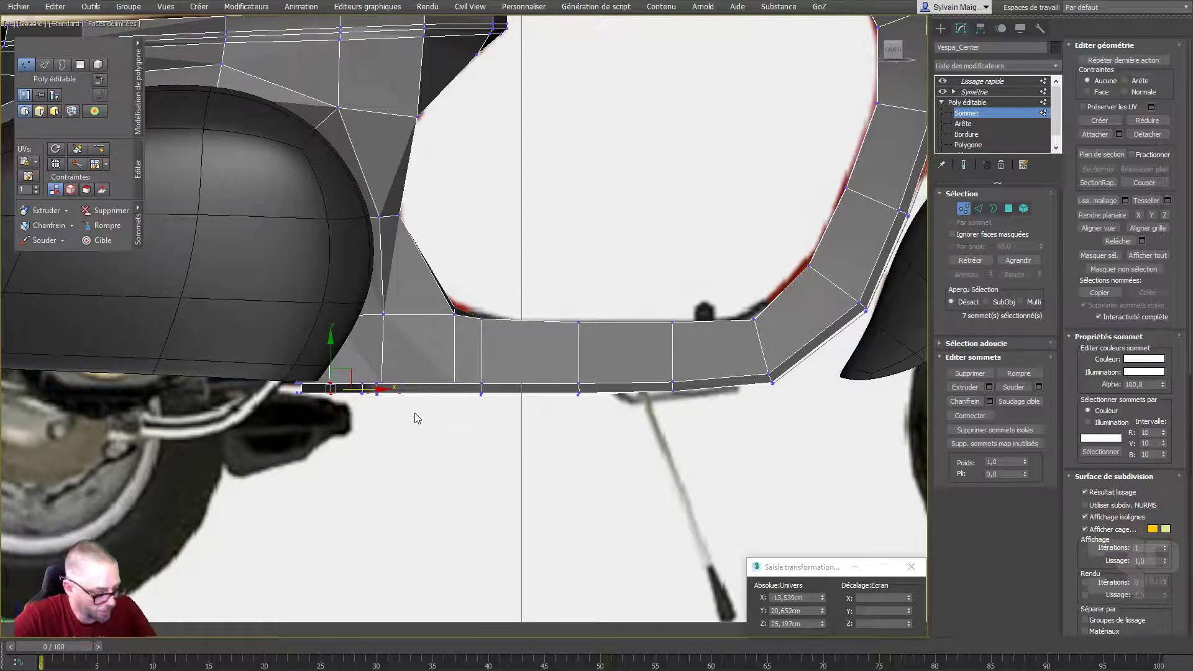
In Perspective, Target Weld the stray vertices onto the floorboard's rear lower corner vertex
{"action": "key", "text": "p"}
{"action": "mouse_move", "coordinate": [410, 413]}
{"action": "middle_mouse_down", "text": "alt"}
{"action": "mouse_move", "coordinate": [386, 415]}
{"action": "mouse_move", "coordinate": [405, 479]}
{"action": "mouse_move", "coordinate": [445, 460]}
{"action": "mouse_move", "coordinate": [451, 468]}
{"action": "mouse_move", "coordinate": [389, 500]}
{"action": "middle_mouse_up", "text": "alt"}
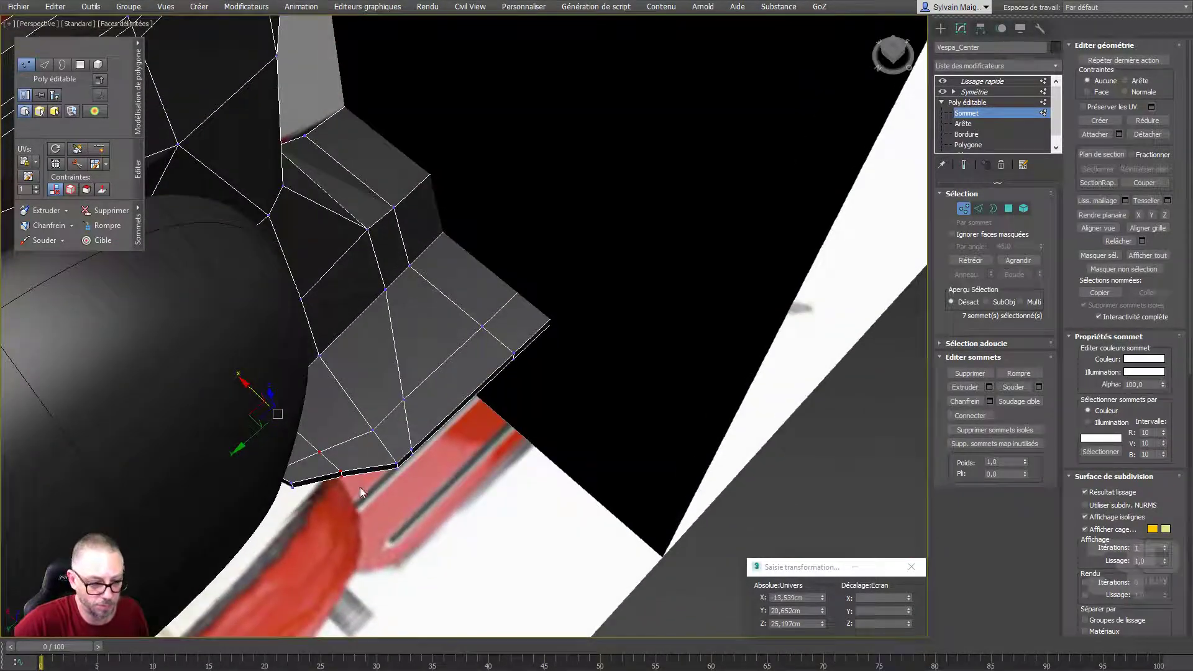
{"action": "mouse_move", "coordinate": [398, 491]}
{"action": "left_mouse_down"}
{"action": "mouse_move", "coordinate": [304, 450]}
{"action": "mouse_move", "coordinate": [337, 447]}
{"action": "left_mouse_up"}
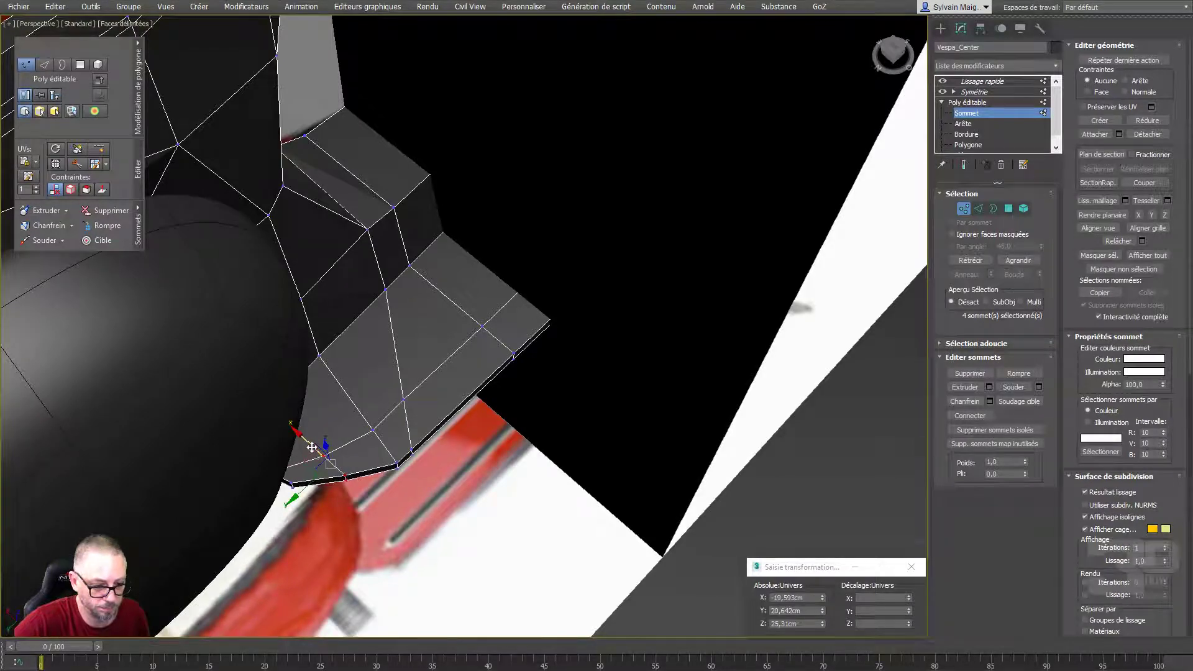
{"action": "mouse_move", "coordinate": [338, 447]}
{"action": "middle_mouse_down", "text": "alt"}
{"action": "mouse_move", "coordinate": [298, 435]}
{"action": "mouse_move", "coordinate": [293, 405]}
{"action": "mouse_move", "coordinate": [300, 390]}
{"action": "mouse_move", "coordinate": [314, 418]}
{"action": "mouse_move", "coordinate": [323, 359]}
{"action": "mouse_move", "coordinate": [289, 458]}
{"action": "mouse_move", "coordinate": [310, 443]}
{"action": "middle_mouse_up", "text": "alt"}
{"action": "right_click", "coordinate": [310, 444]}
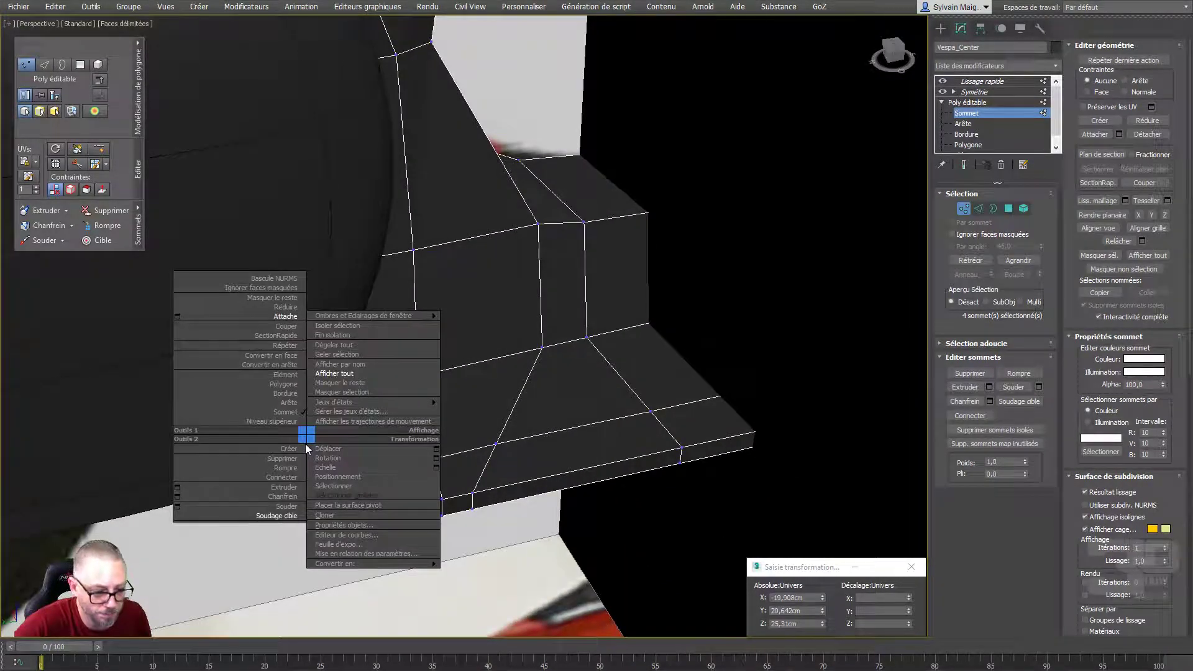
{"action": "left_click", "coordinate": [278, 514]}
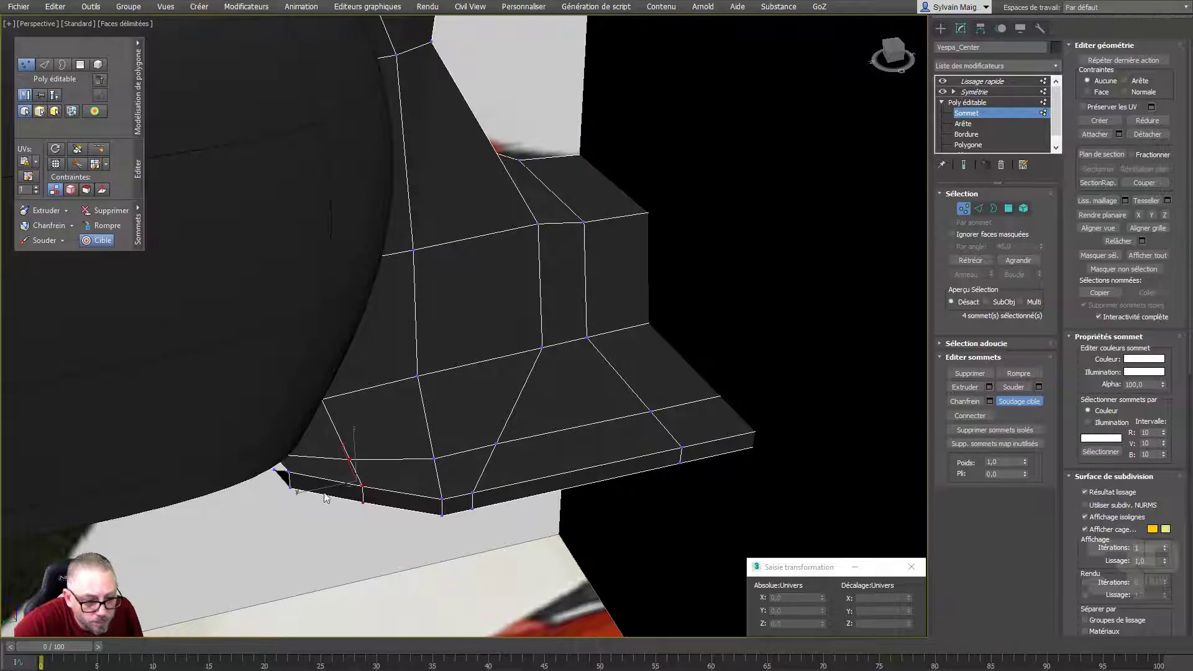
{"action": "left_click", "coordinate": [303, 484]}
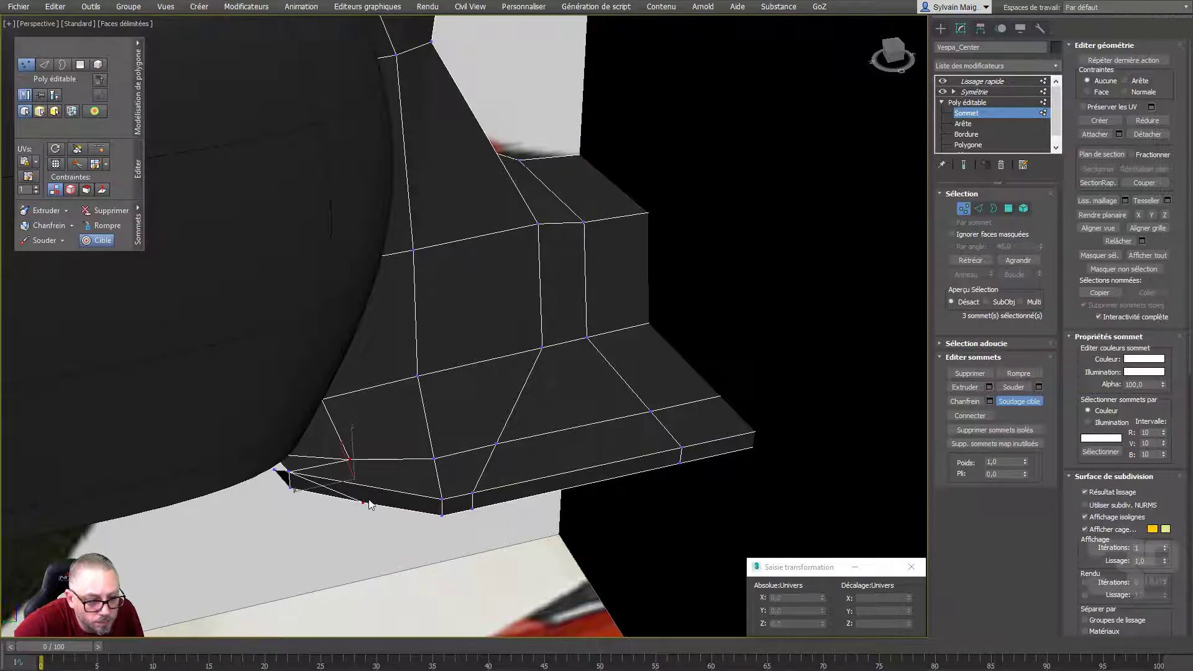
{"action": "left_click", "coordinate": [290, 490]}
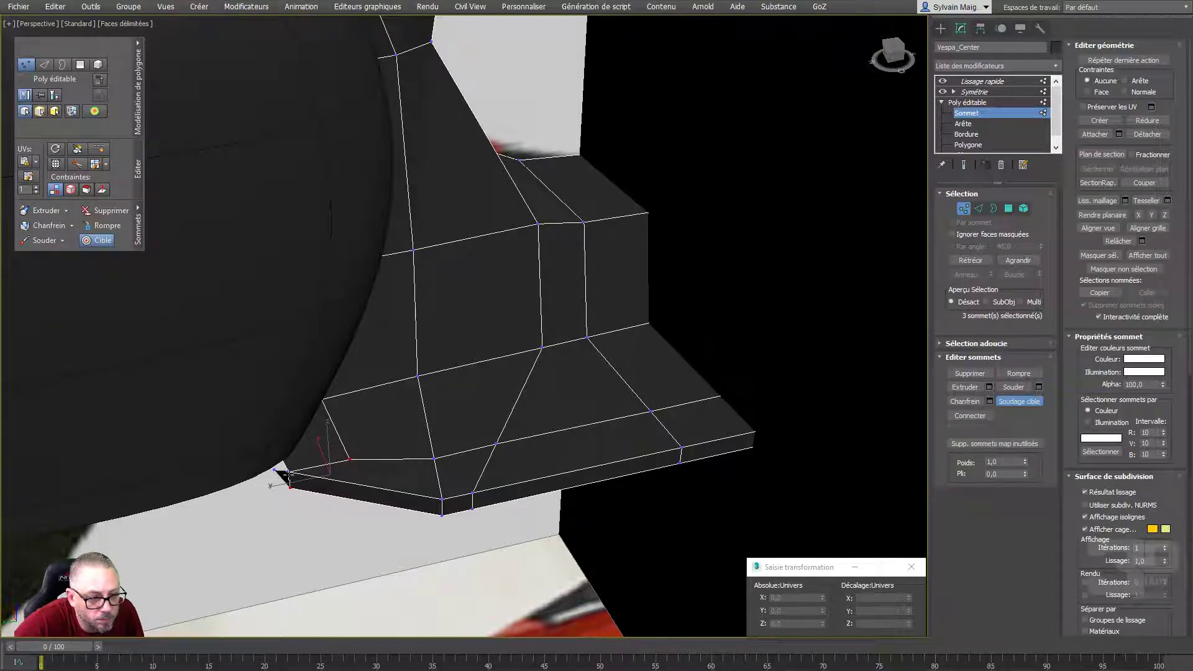
{"action": "right_click", "coordinate": [312, 502]}
{"action": "scroll", "coordinate": [332, 512], "scroll_direction": "down", "scroll_amount": 3}
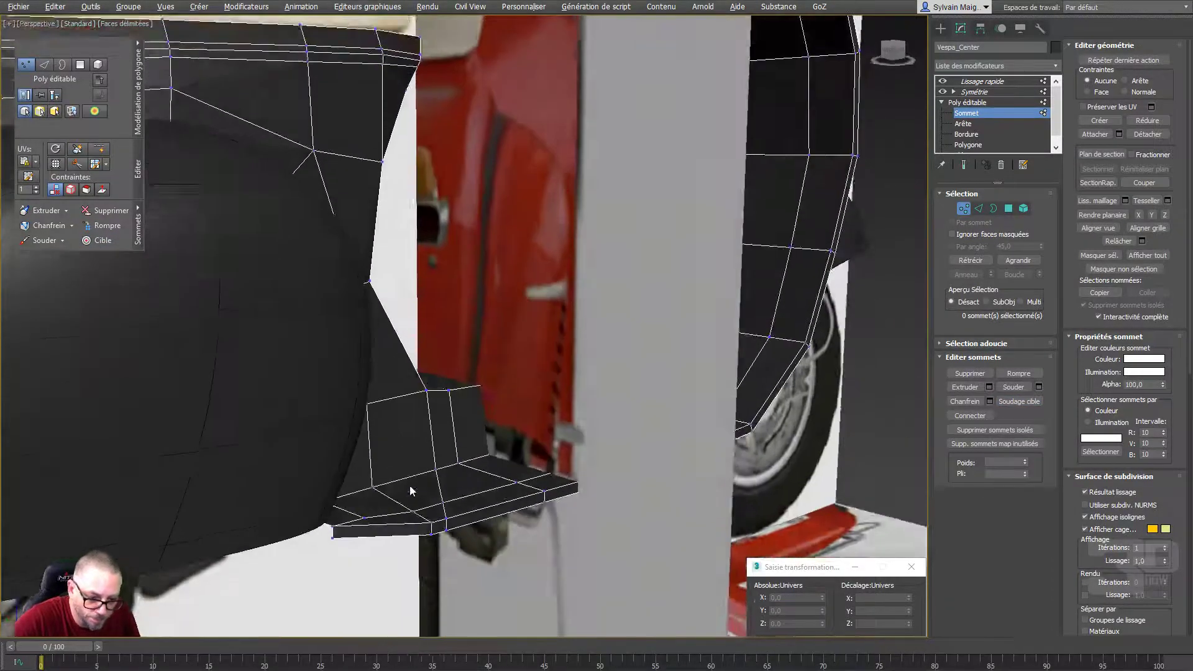
{"action": "middle_click_drag", "start_coordinate": [410, 491], "coordinate": [474, 443], "text": "alt"}
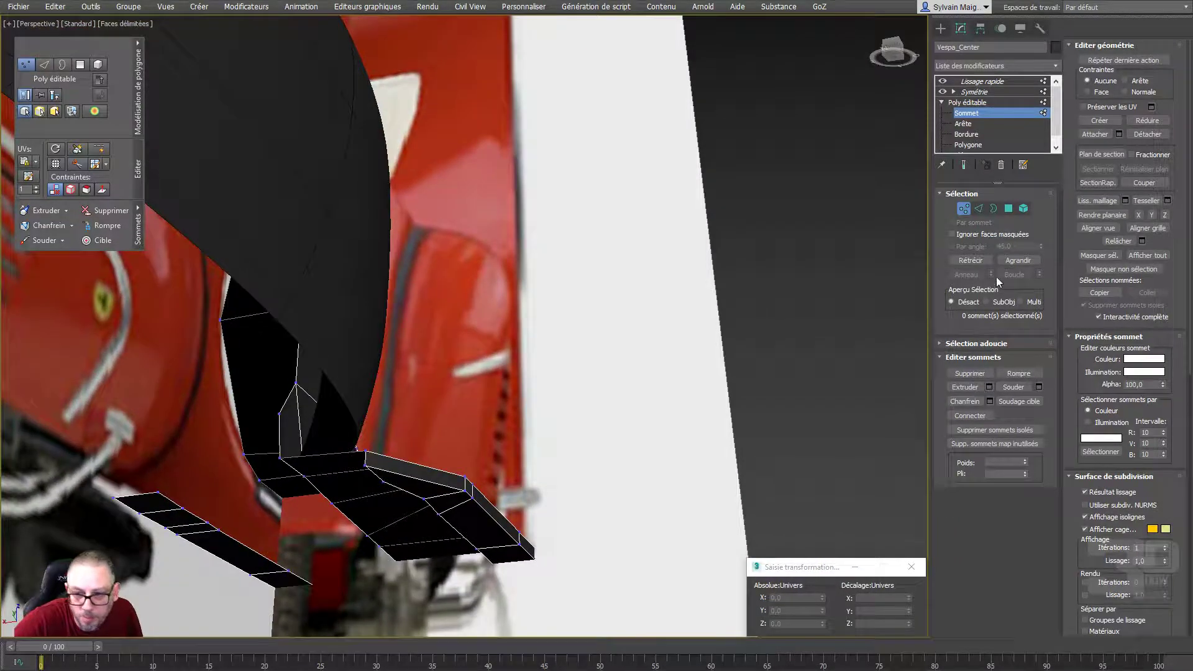
{"action": "left_click", "coordinate": [979, 208]}
{"action": "left_click", "coordinate": [347, 440]}
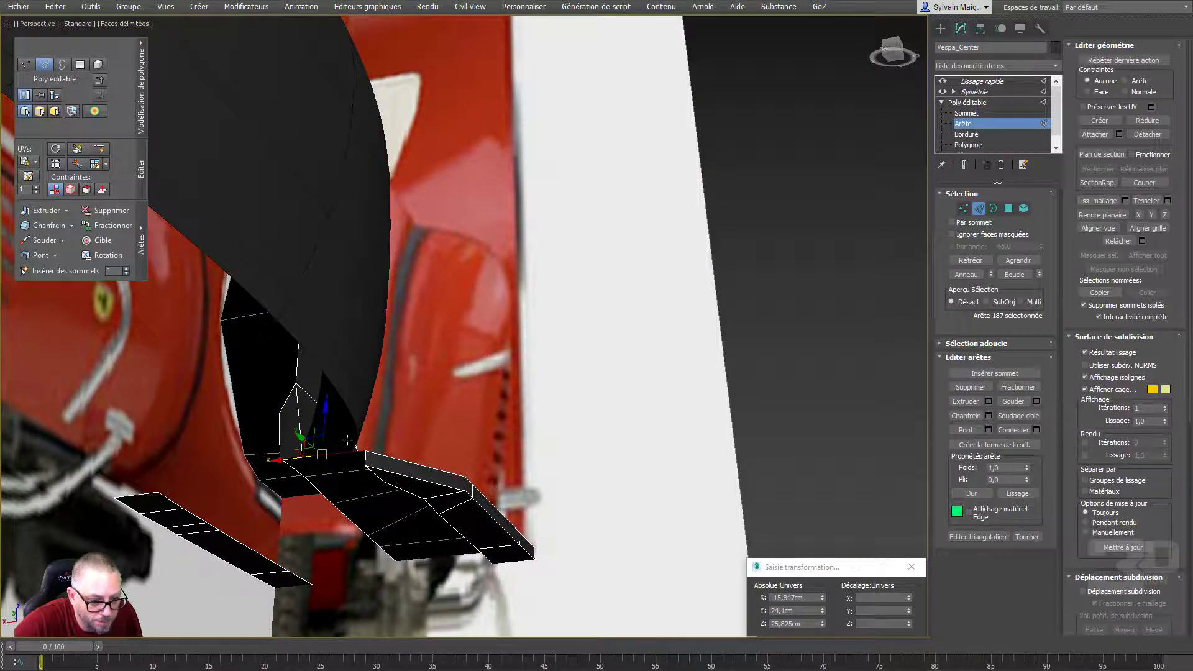
{"action": "left_click_drag", "start_coordinate": [327, 423], "coordinate": [326, 436], "text": "shift"}
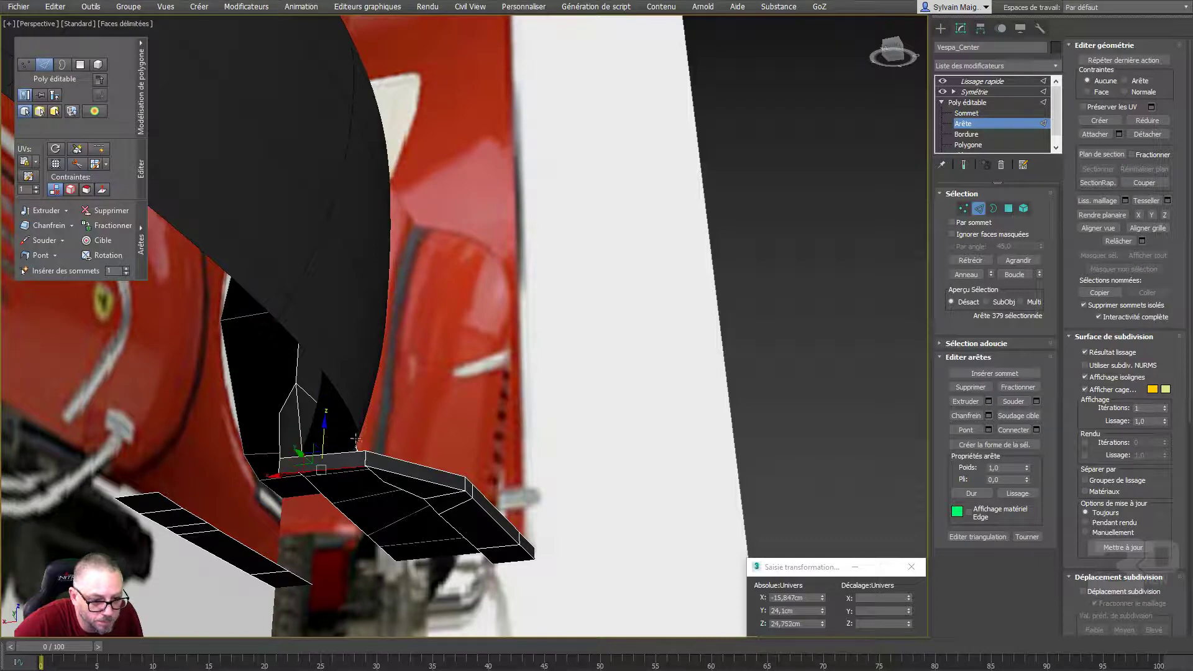
{"action": "left_click", "coordinate": [963, 208]}
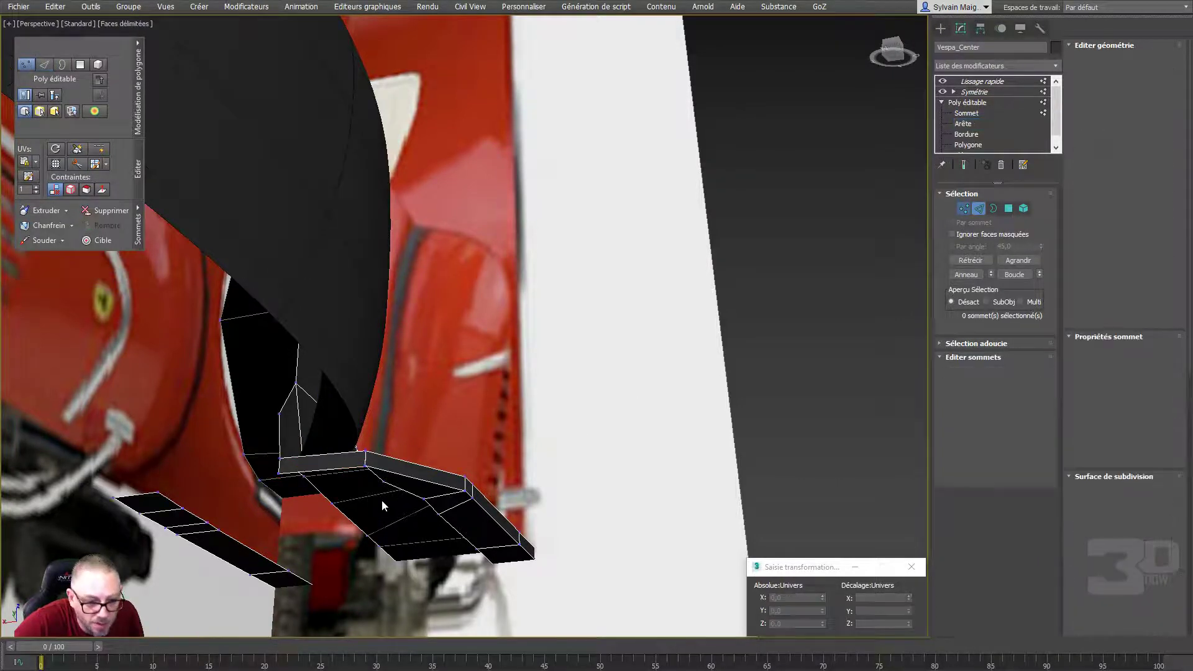
{"action": "left_click", "coordinate": [360, 466]}
{"action": "right_click", "coordinate": [368, 470]}
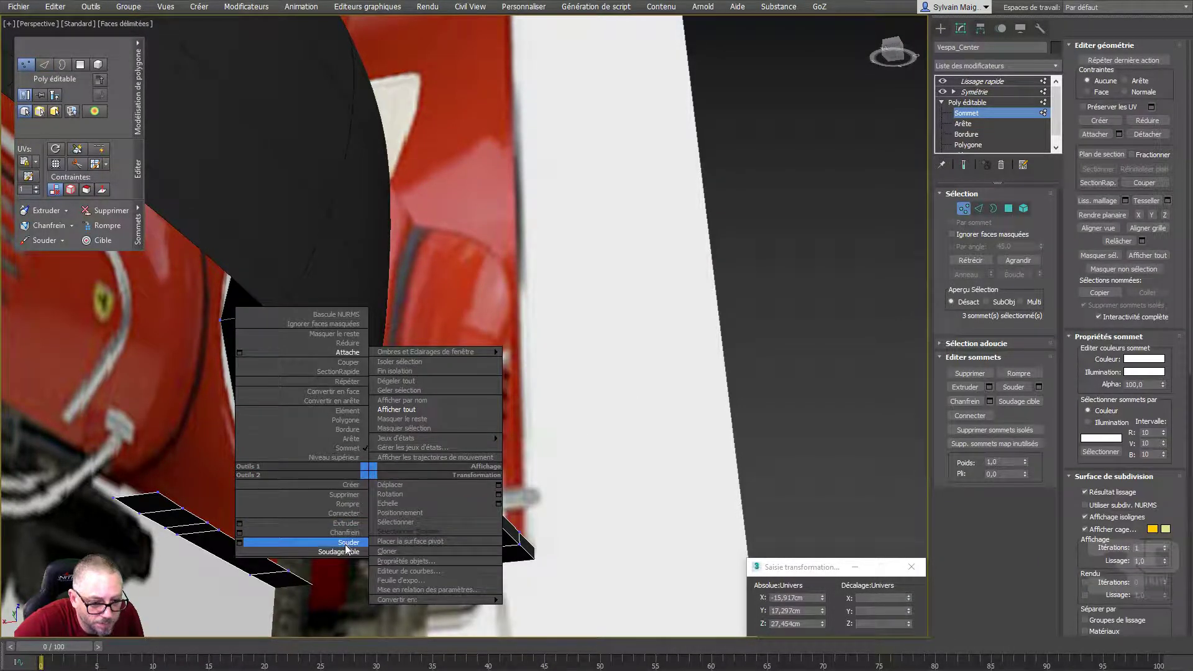
{"action": "left_click", "coordinate": [349, 542]}
{"action": "left_click", "coordinate": [386, 490]}
{"action": "mouse_move", "coordinate": [387, 490]}
{"action": "middle_mouse_down", "text": "alt"}
{"action": "mouse_move", "coordinate": [449, 464]}
{"action": "mouse_move", "coordinate": [448, 438]}
{"action": "mouse_move", "coordinate": [482, 435]}
{"action": "mouse_move", "coordinate": [491, 418]}
{"action": "mouse_move", "coordinate": [533, 454]}
{"action": "middle_mouse_up", "text": "alt"}
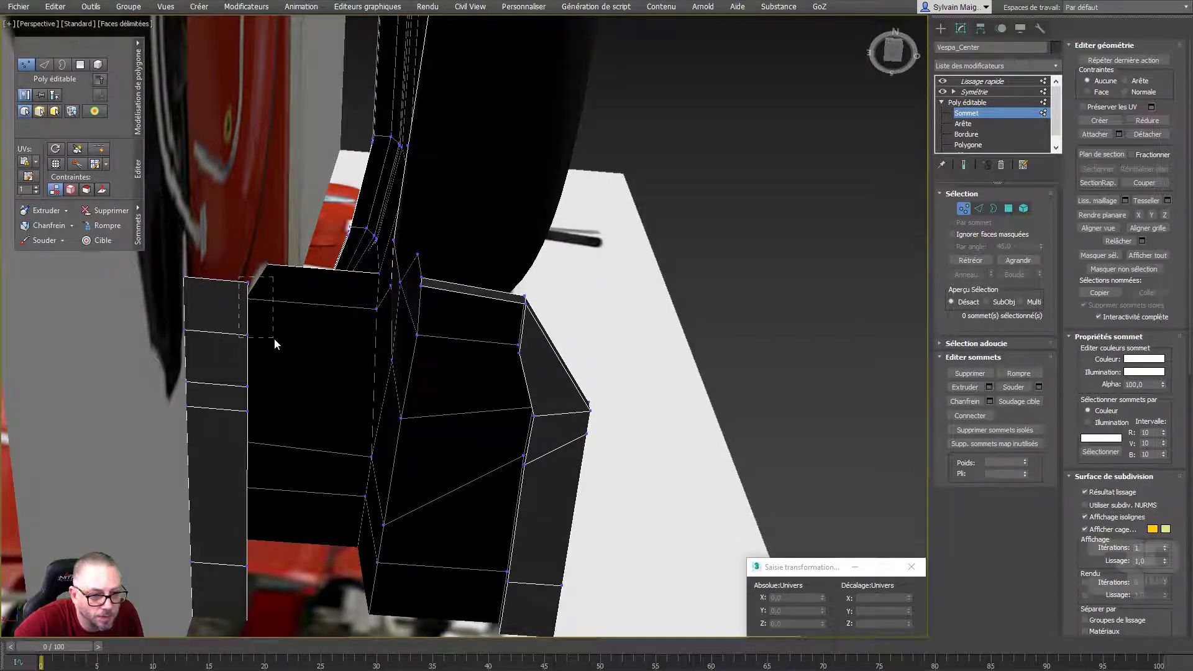
{"action": "left_click_drag", "start_coordinate": [275, 343], "coordinate": [274, 348]}
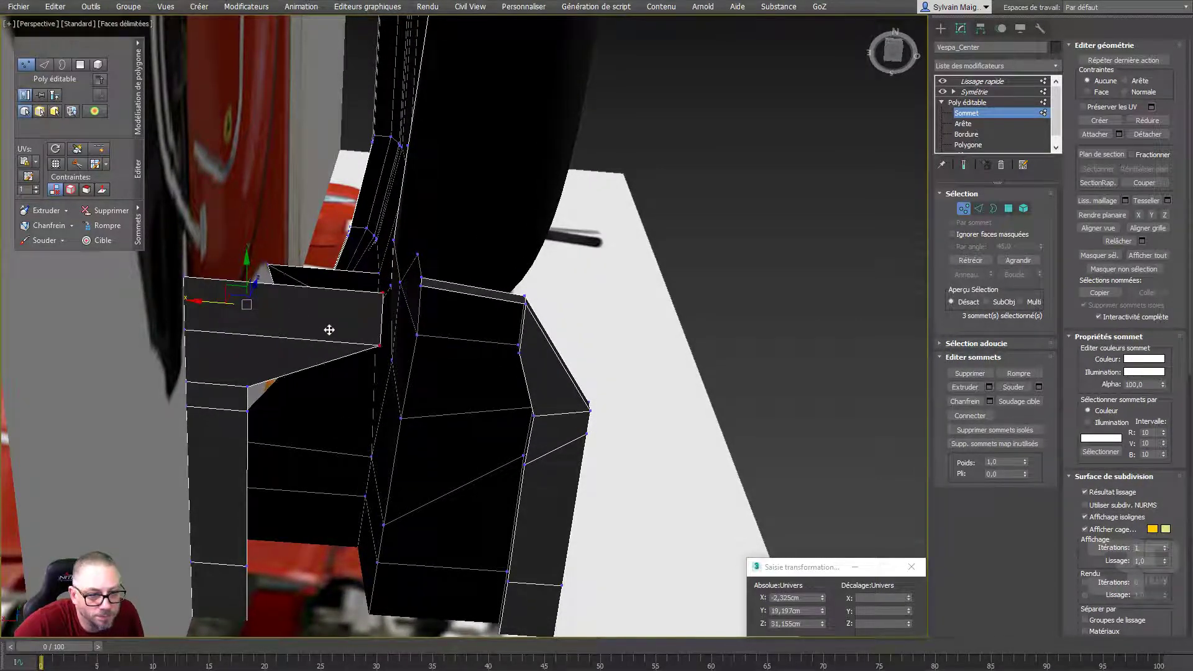
{"action": "mouse_move", "coordinate": [268, 314]}
{"action": "middle_mouse_down", "text": "alt"}
{"action": "mouse_move", "coordinate": [281, 326]}
{"action": "mouse_move", "coordinate": [253, 307]}
{"action": "middle_mouse_up", "text": "alt"}
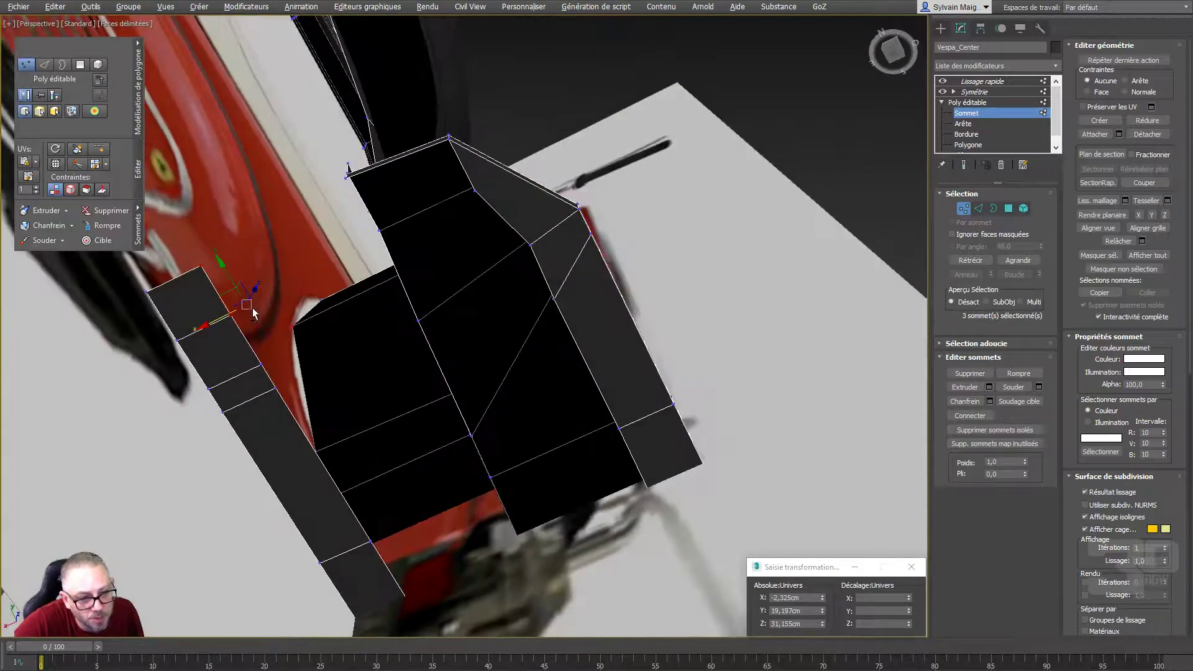
{"action": "left_click_drag", "start_coordinate": [158, 255], "coordinate": [159, 255]}
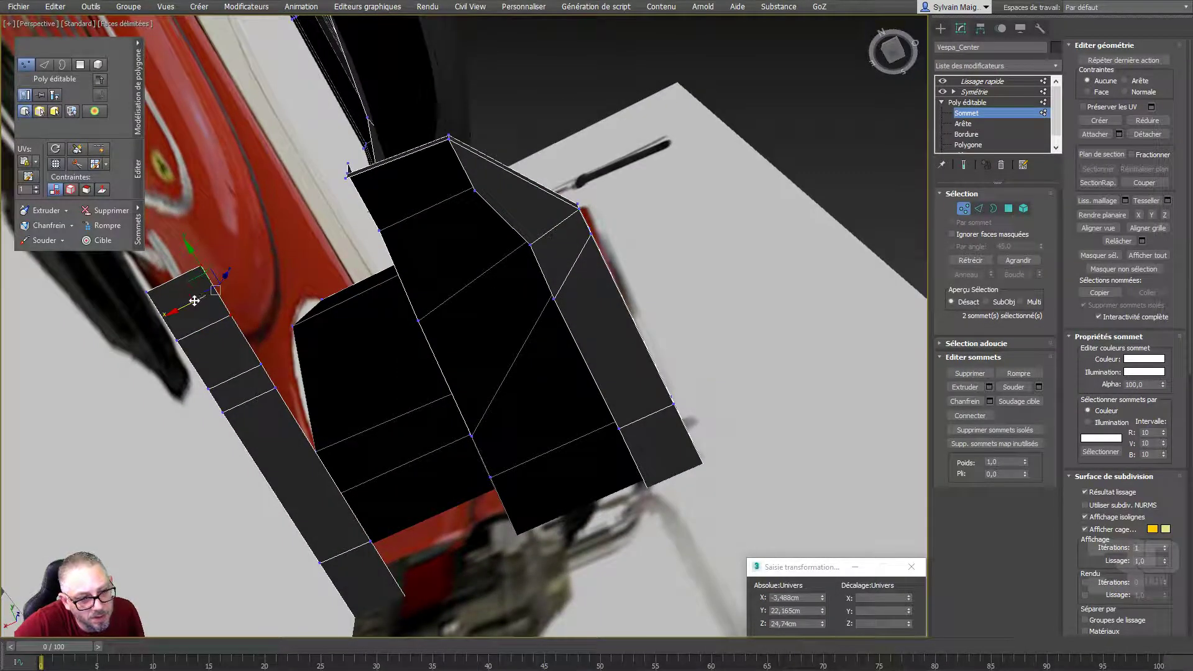
{"action": "left_click_drag", "start_coordinate": [194, 301], "coordinate": [339, 229]}
{"action": "mouse_move", "coordinate": [338, 228]}
{"action": "middle_mouse_down", "text": "alt"}
{"action": "mouse_move", "coordinate": [395, 283]}
{"action": "mouse_move", "coordinate": [247, 291]}
{"action": "mouse_move", "coordinate": [244, 274]}
{"action": "mouse_move", "coordinate": [209, 282]}
{"action": "middle_mouse_up", "text": "alt"}
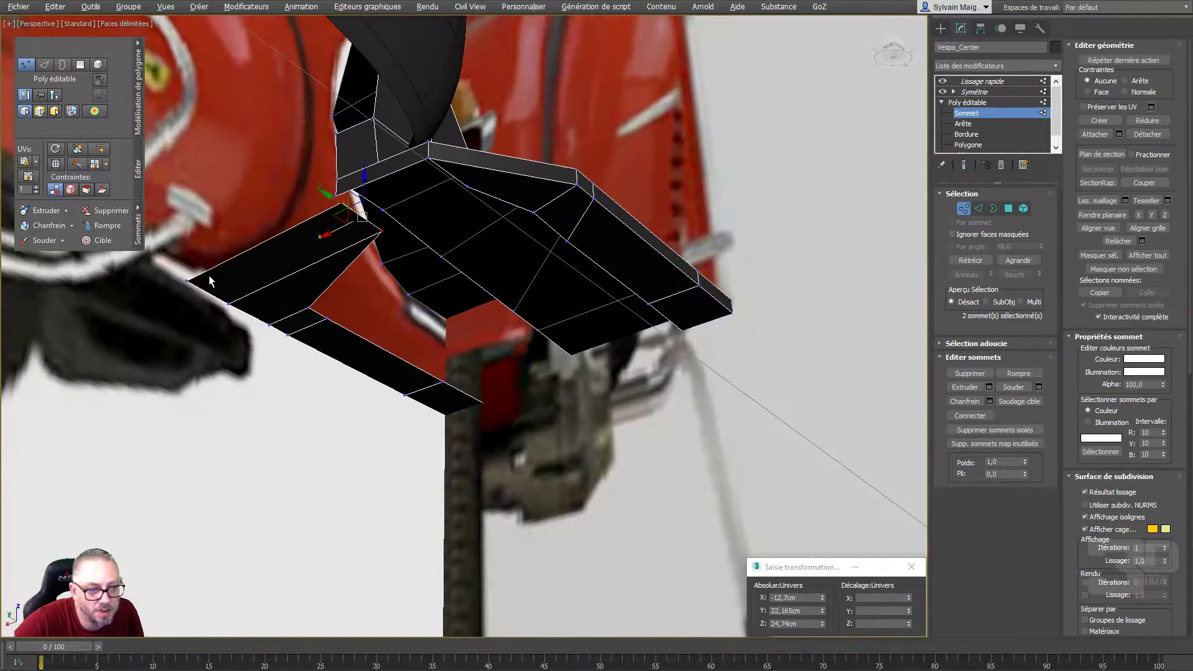
{"action": "key", "text": "ctrl+z"}
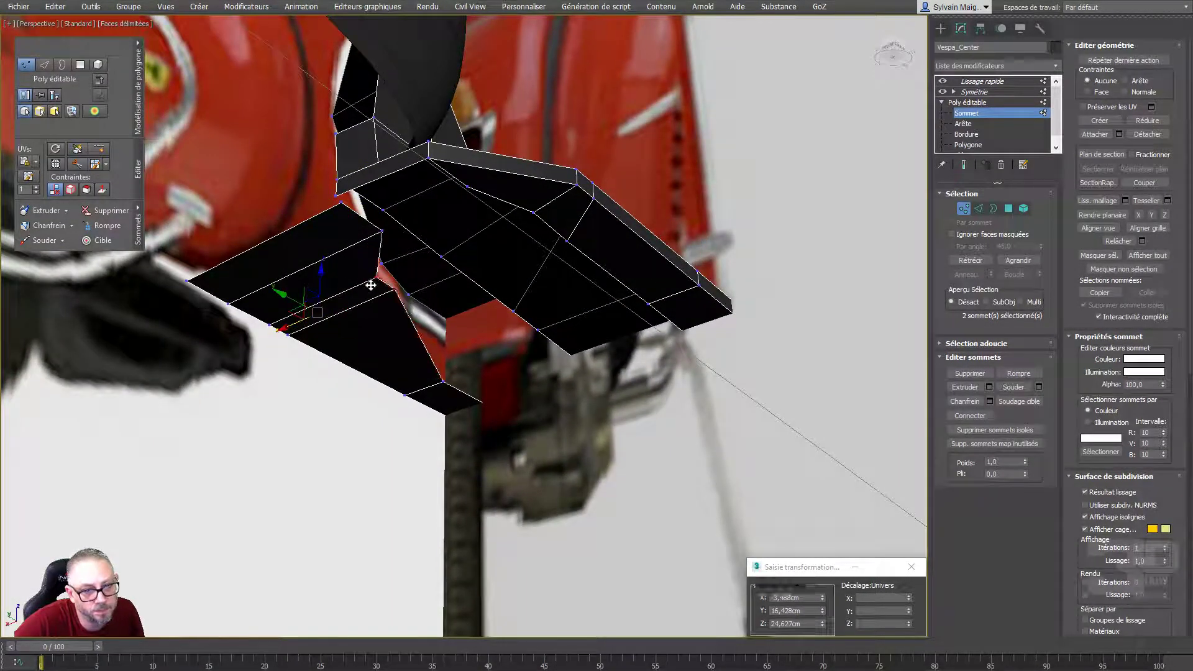
{"action": "left_click", "coordinate": [445, 380]}
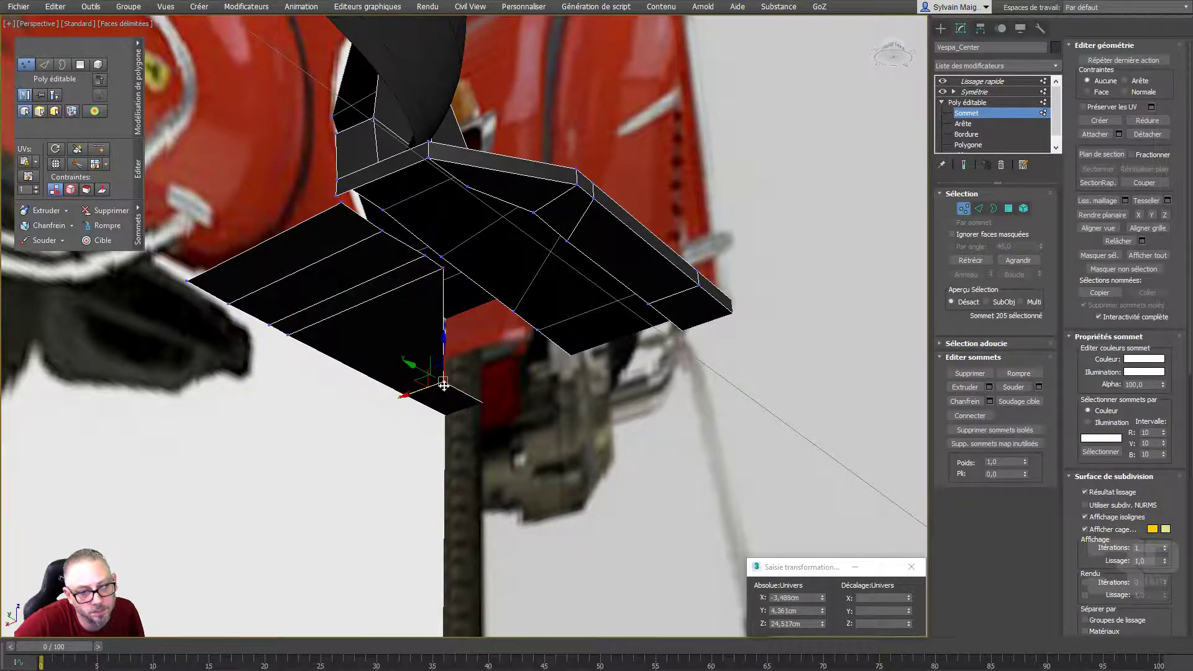
{"action": "middle_click_drag", "start_coordinate": [479, 406], "coordinate": [484, 415], "text": "alt"}
{"action": "scroll", "coordinate": [483, 414], "scroll_direction": "up", "scroll_amount": 5}
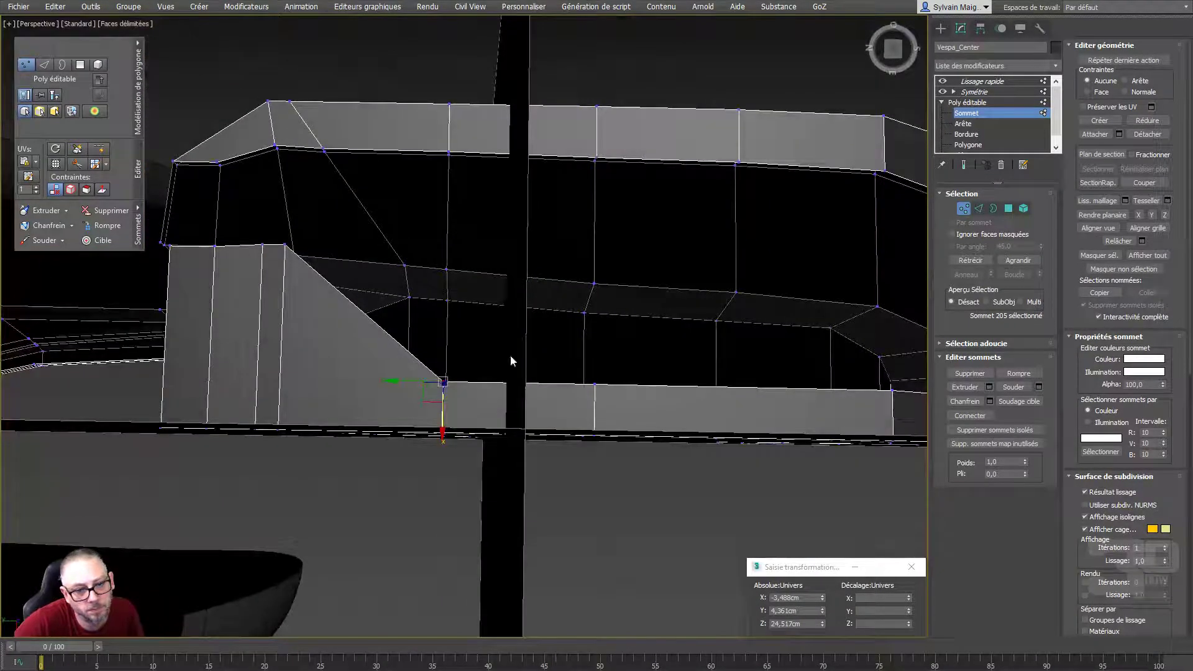
{"action": "middle_click_drag", "start_coordinate": [509, 355], "coordinate": [605, 430]}
{"action": "mouse_move", "coordinate": [522, 397]}
{"action": "middle_mouse_down", "text": "alt"}
{"action": "mouse_move", "coordinate": [452, 381]}
{"action": "mouse_move", "coordinate": [456, 404]}
{"action": "middle_mouse_up", "text": "alt"}
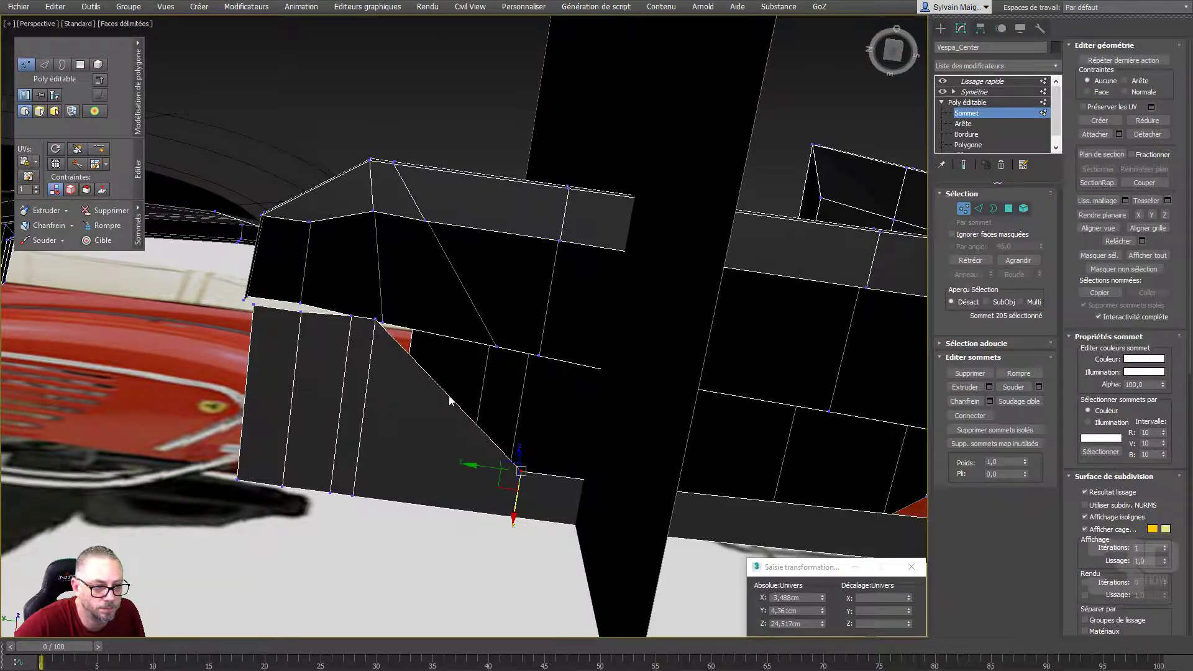
{"action": "mouse_move", "coordinate": [450, 400]}
{"action": "middle_mouse_down", "text": "alt"}
{"action": "mouse_move", "coordinate": [504, 463]}
{"action": "mouse_move", "coordinate": [506, 436]}
{"action": "middle_mouse_up", "text": "alt"}
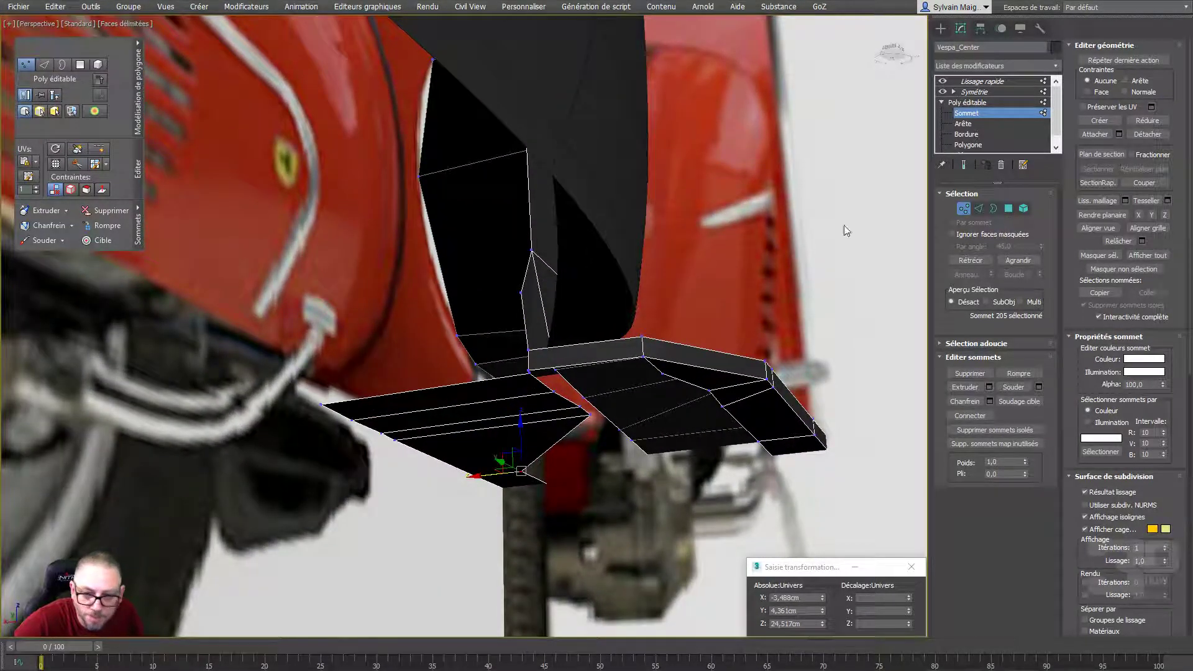
Shift-drag the floorboard's front edge upward to create a new strip of faces
{"action": "left_click", "coordinate": [978, 209]}
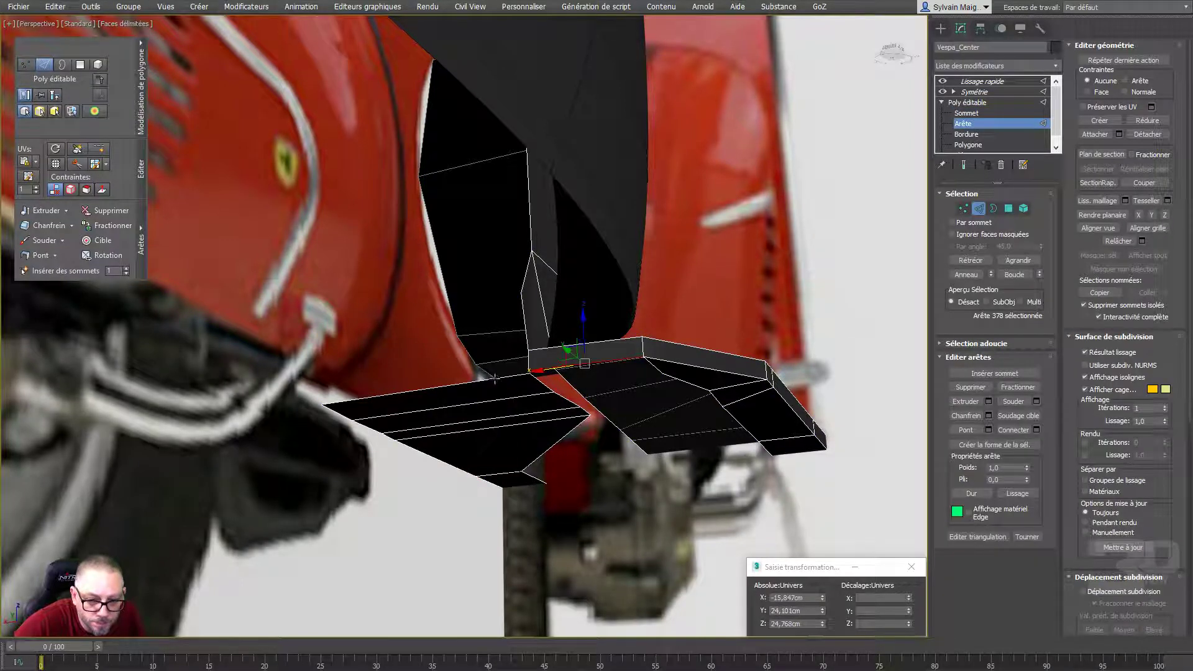
{"action": "left_click_drag", "start_coordinate": [420, 357], "coordinate": [427, 285], "text": "shift"}
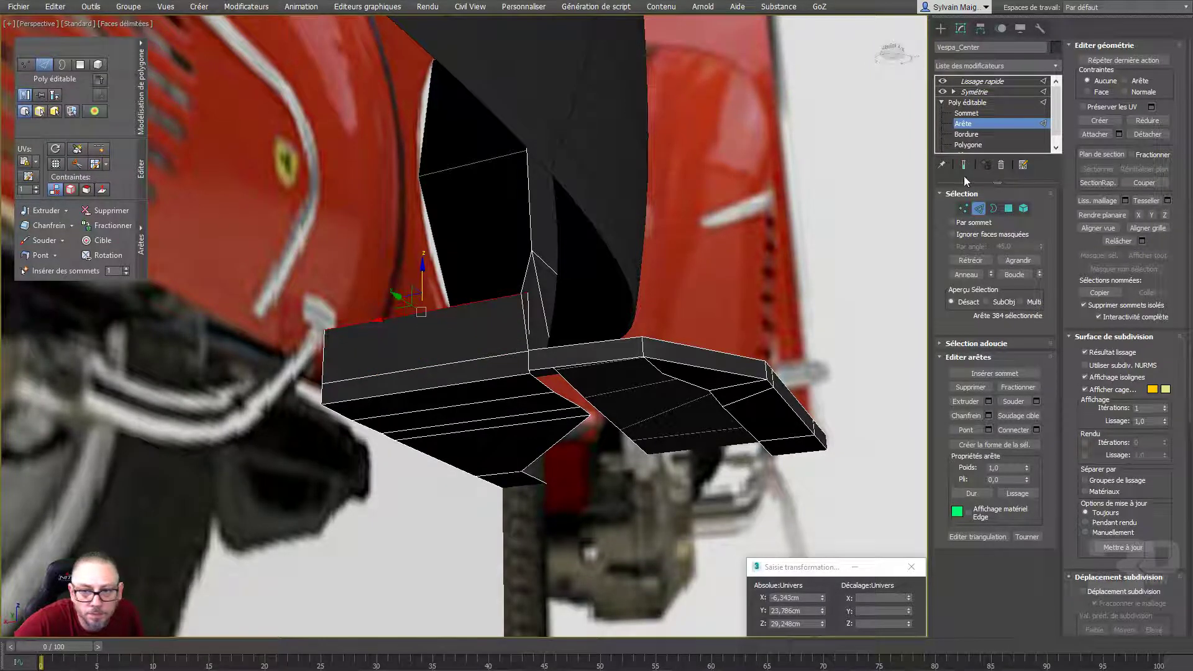
{"action": "left_click", "coordinate": [962, 210]}
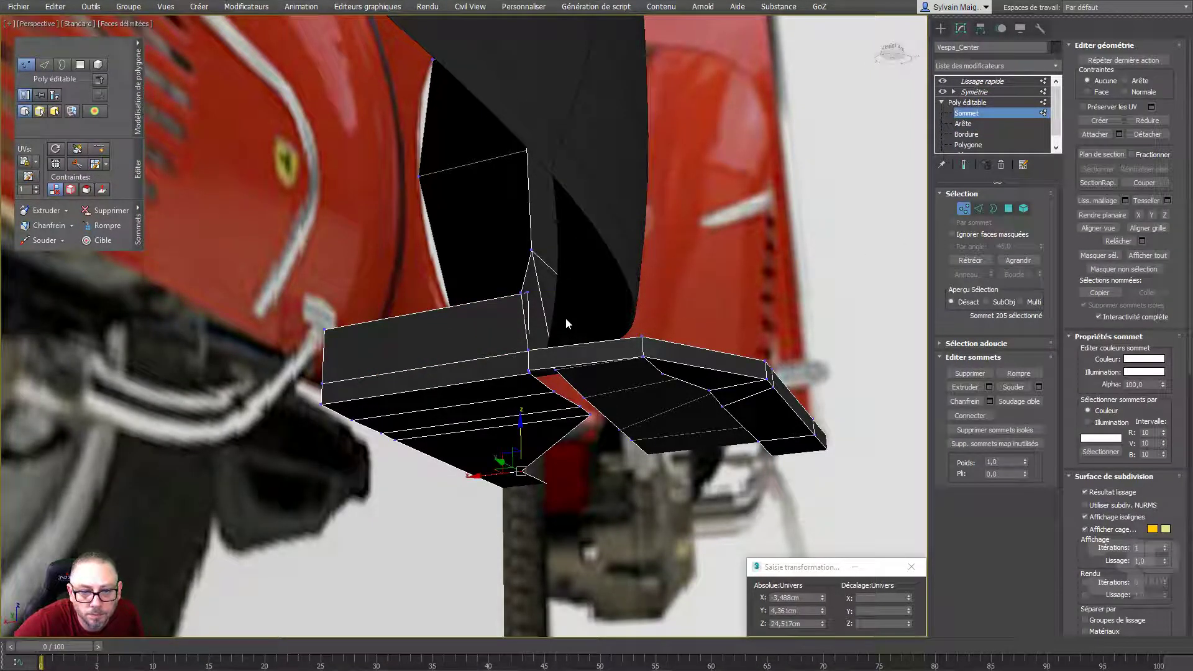
Target Weld the stray vertex at the legshield–floorboard joint onto its neighbour
{"action": "right_click", "coordinate": [564, 313]}
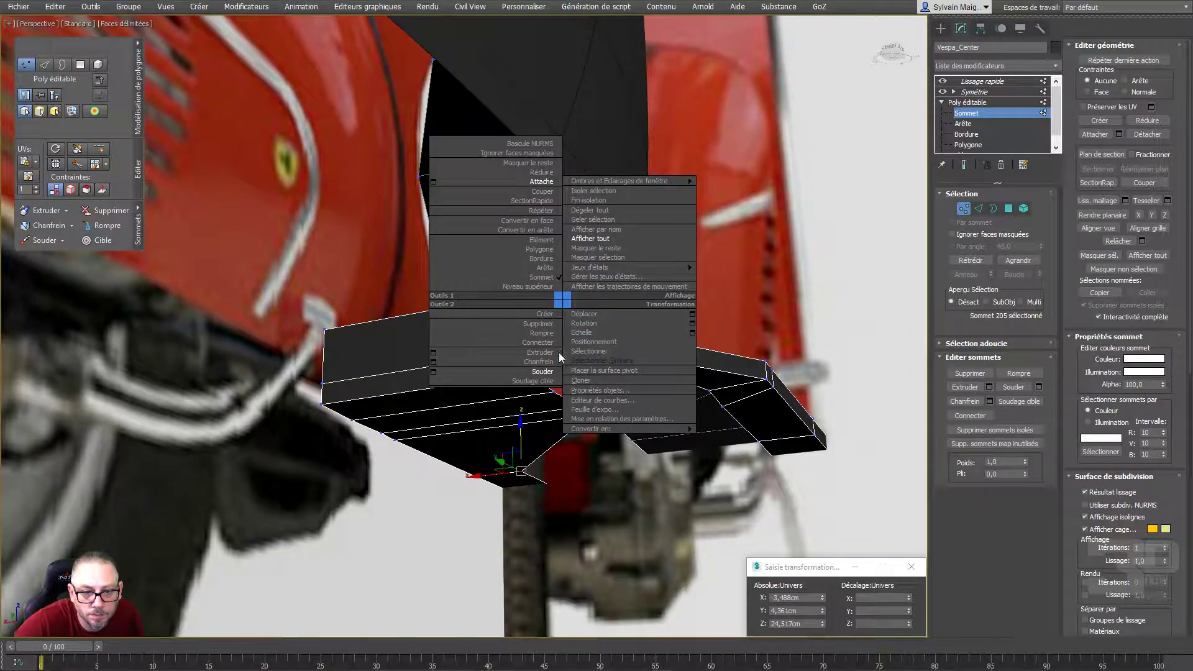
{"action": "left_click", "coordinate": [547, 382]}
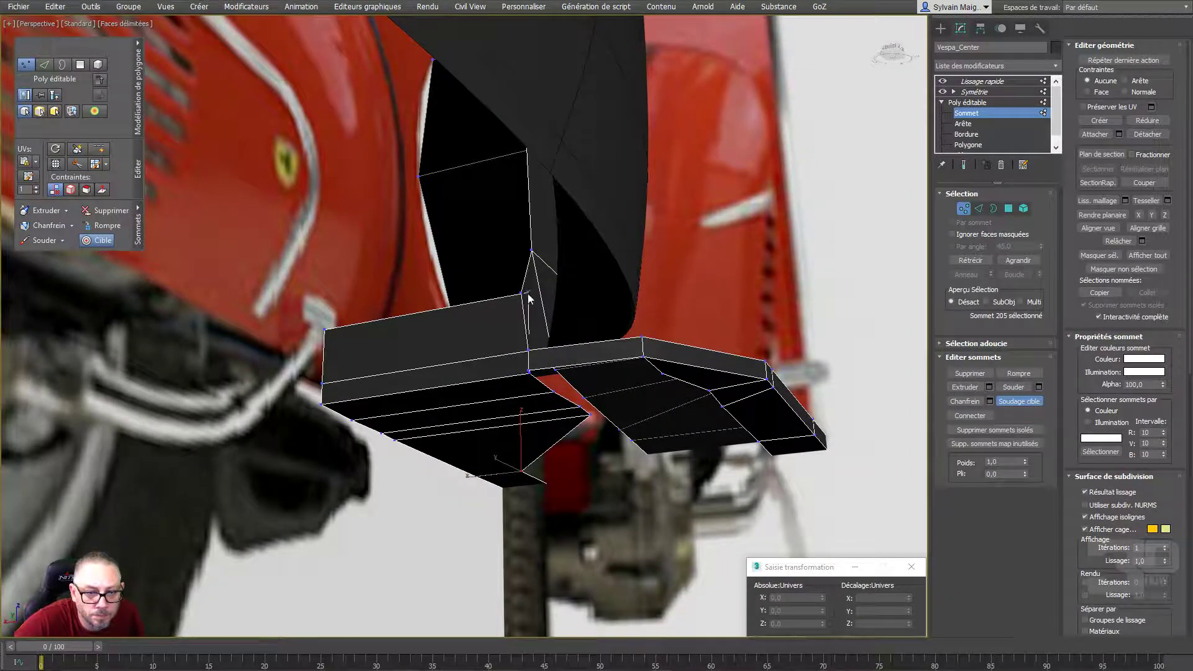
{"action": "left_click", "coordinate": [542, 355]}
{"action": "scroll", "coordinate": [546, 373], "scroll_direction": "up", "scroll_amount": 3}
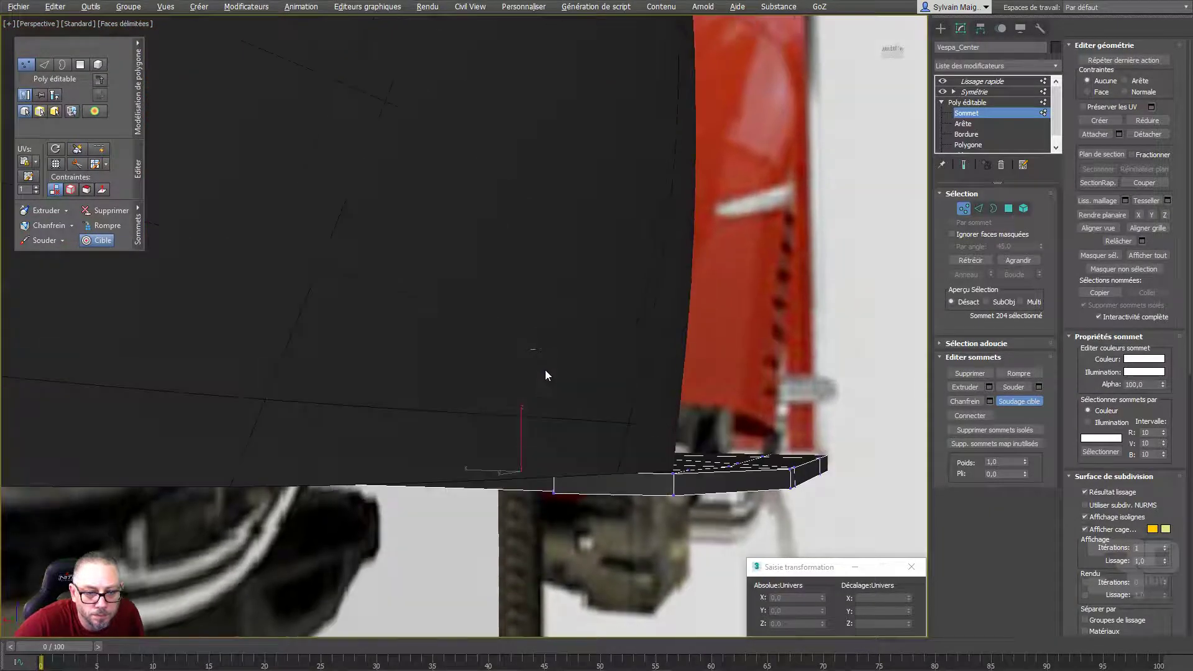
{"action": "scroll", "coordinate": [580, 439], "scroll_direction": "down", "scroll_amount": 2}
{"action": "scroll", "coordinate": [582, 424], "scroll_direction": "down", "scroll_amount": 1}
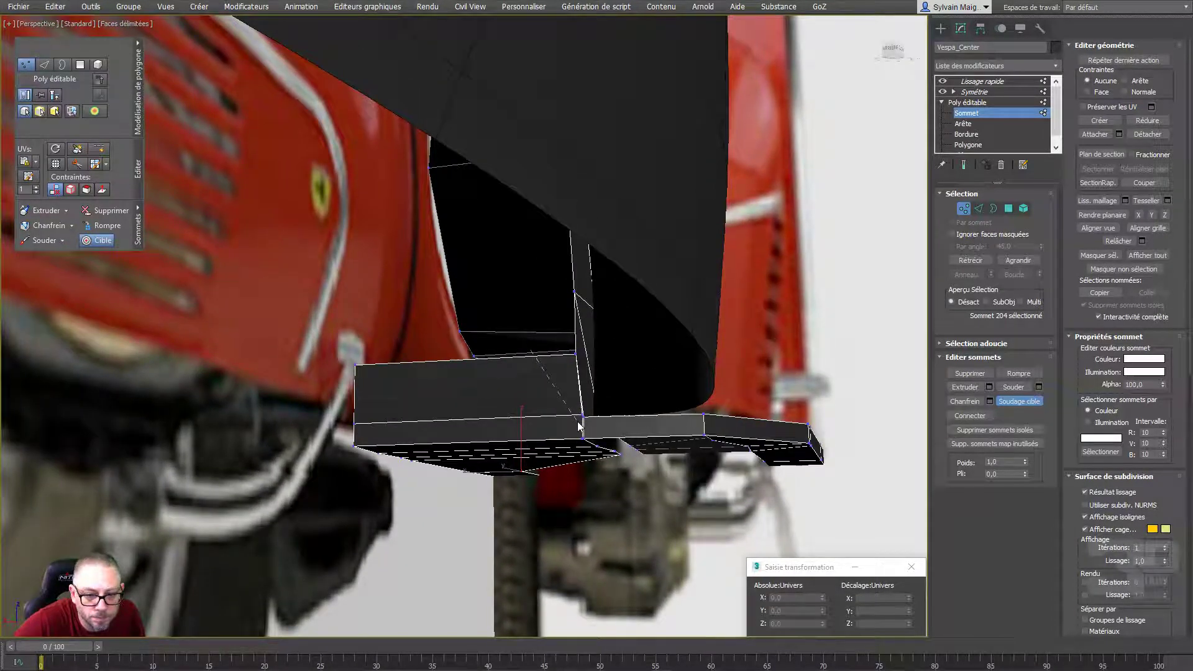
{"action": "right_click", "coordinate": [578, 425]}
{"action": "left_click", "coordinate": [551, 495]}
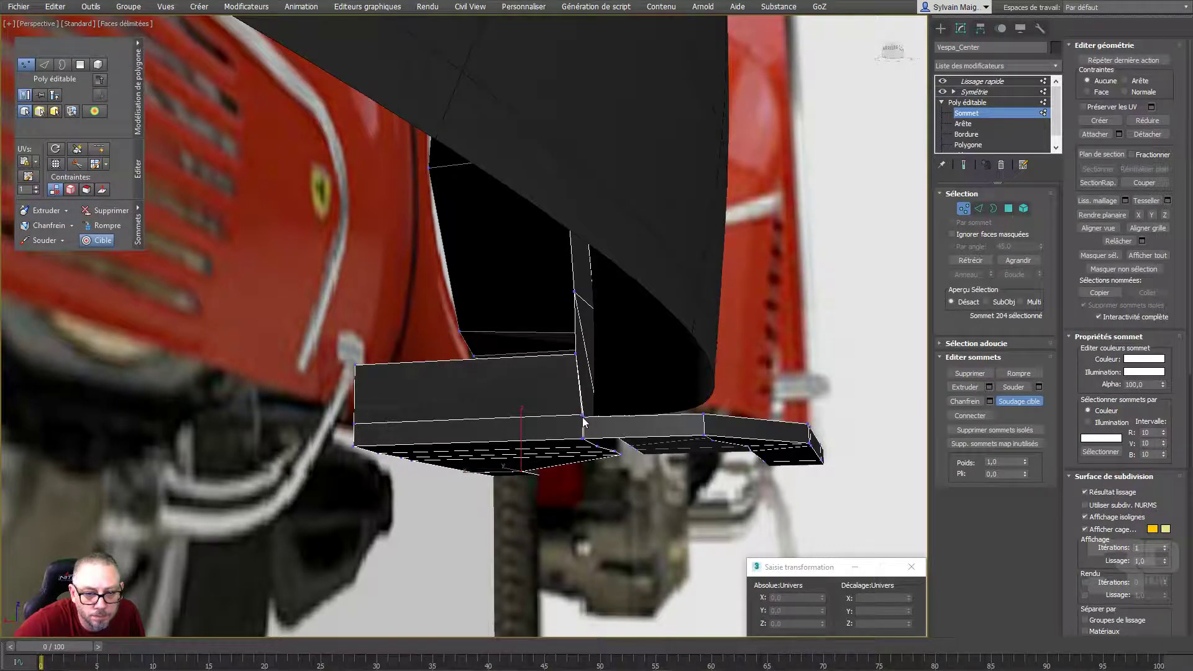
Weld the two overlapping corner vertices and raise the result to Z 24.752 cm
{"action": "left_click", "coordinate": [583, 421]}
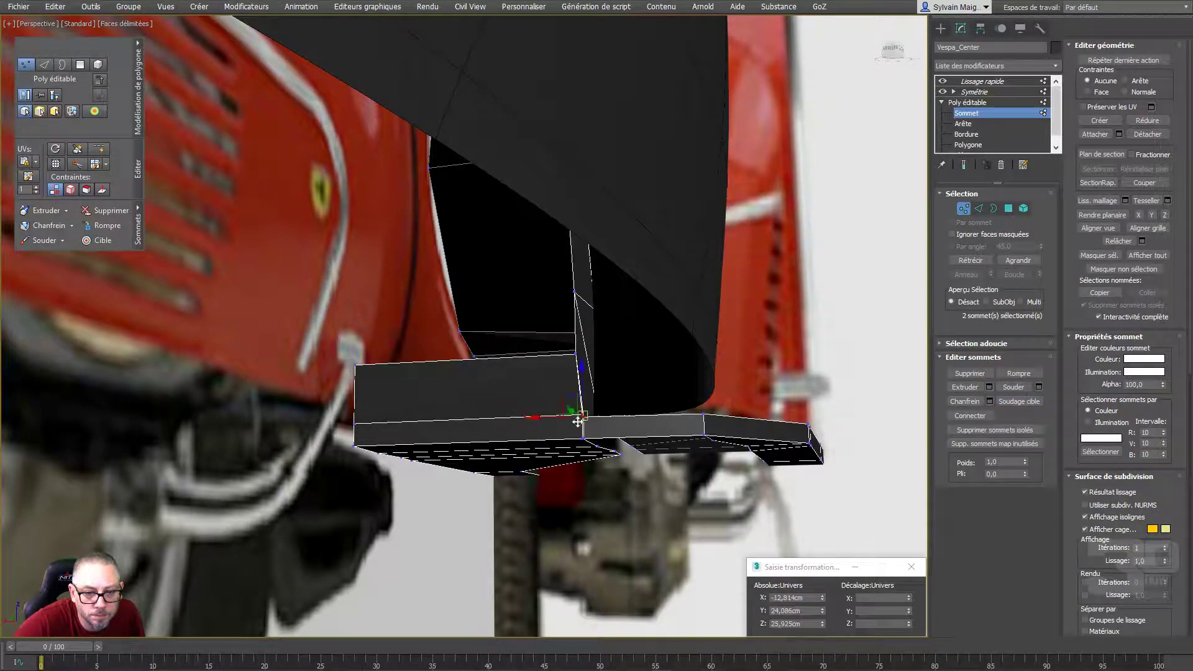
{"action": "right_click", "coordinate": [574, 429]}
{"action": "left_click", "coordinate": [550, 492]}
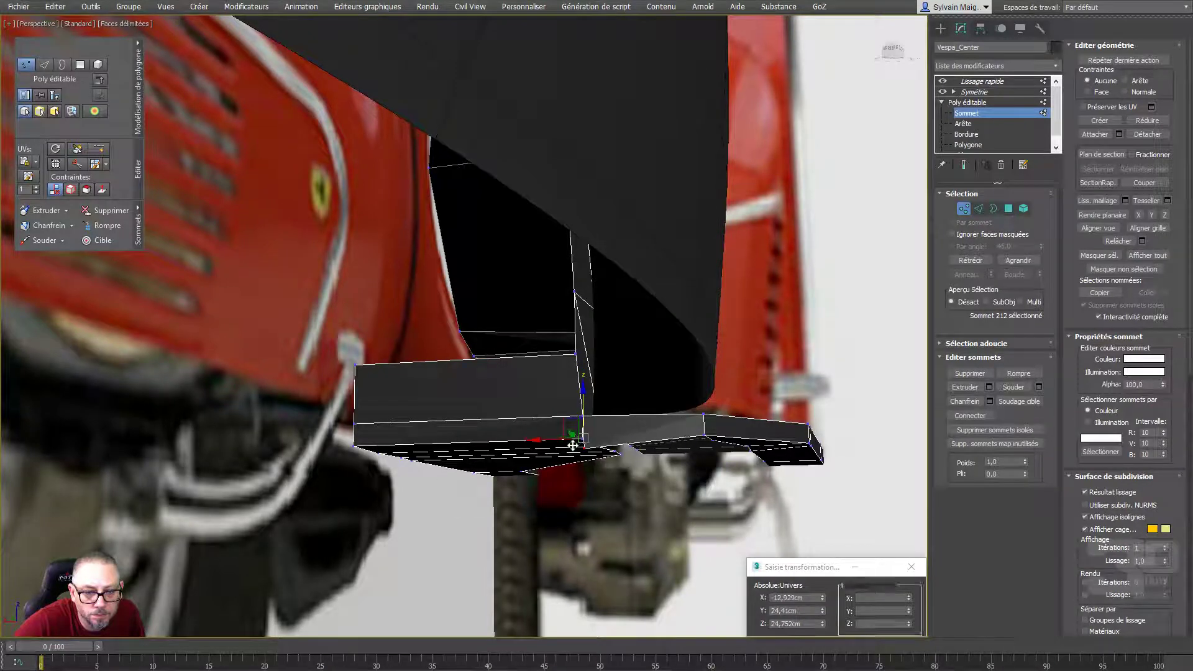
{"action": "right_click", "coordinate": [575, 449]}
{"action": "left_click", "coordinate": [729, 475]}
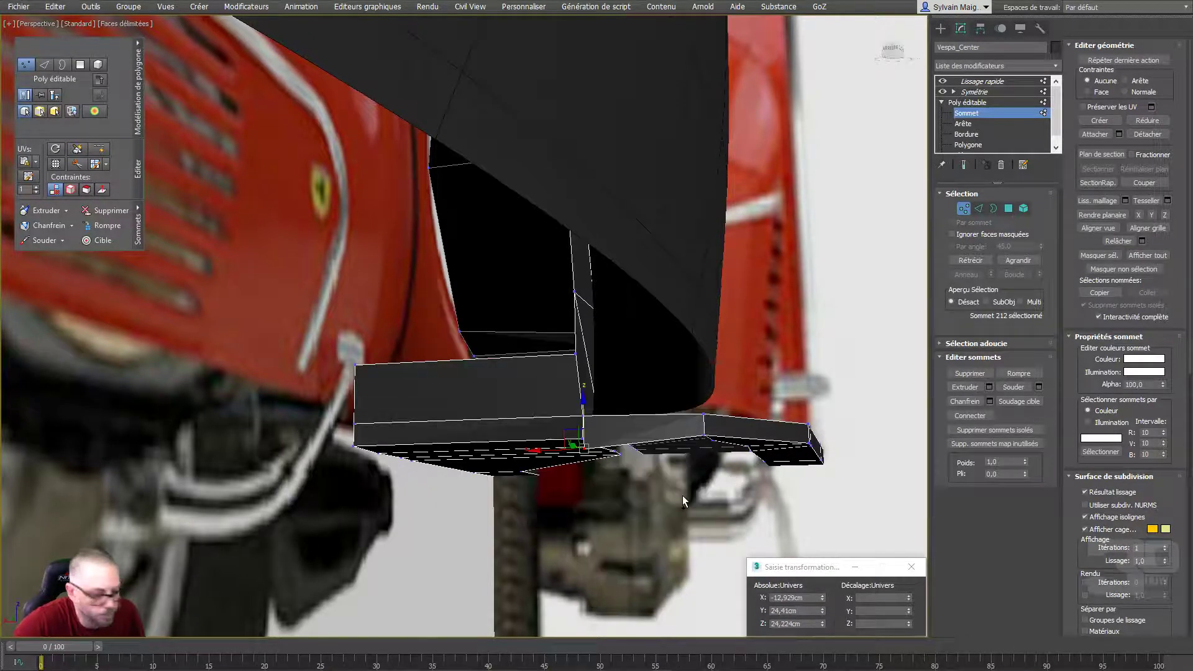
{"action": "scroll", "coordinate": [648, 475], "scroll_direction": "up", "scroll_amount": 2}
{"action": "mouse_move", "coordinate": [649, 475]}
{"action": "middle_mouse_down", "text": "alt"}
{"action": "mouse_move", "coordinate": [587, 427]}
{"action": "mouse_move", "coordinate": [555, 358]}
{"action": "middle_mouse_up", "text": "alt"}
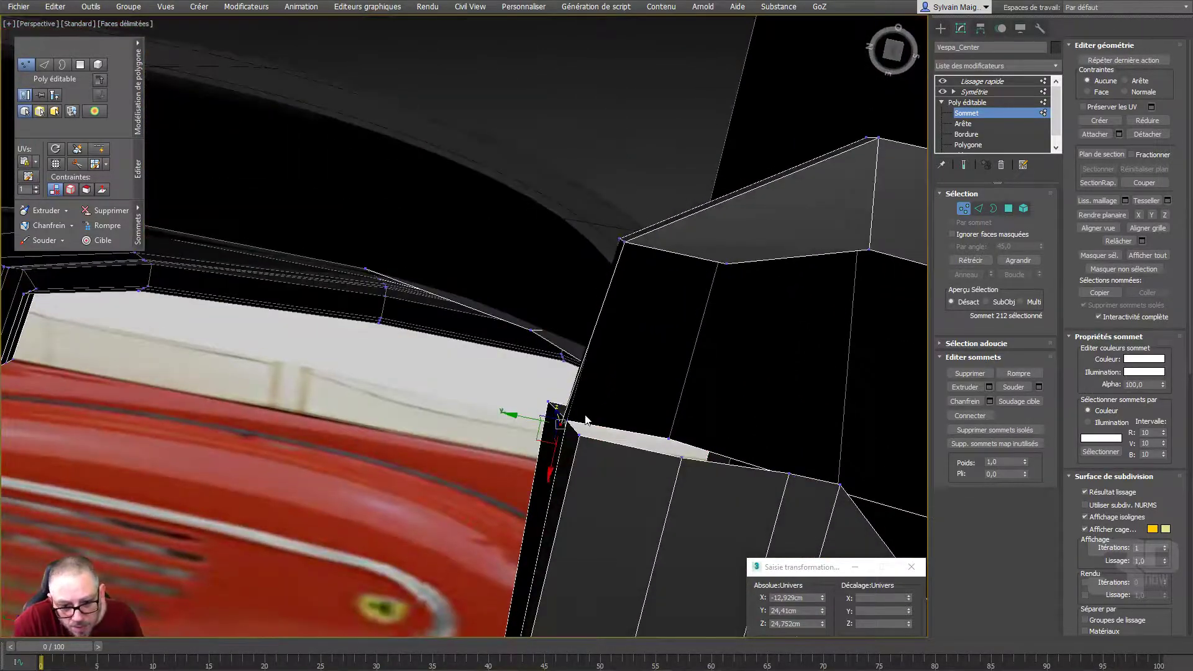
Clear the vertex selection and cancel the Target Weld tool
{"action": "mouse_move", "coordinate": [587, 420]}
{"action": "middle_mouse_down", "text": "alt"}
{"action": "mouse_move", "coordinate": [554, 387]}
{"action": "mouse_move", "coordinate": [591, 390]}
{"action": "middle_mouse_up", "text": "alt"}
{"action": "left_click", "coordinate": [591, 390]}
{"action": "right_click", "coordinate": [587, 387]}
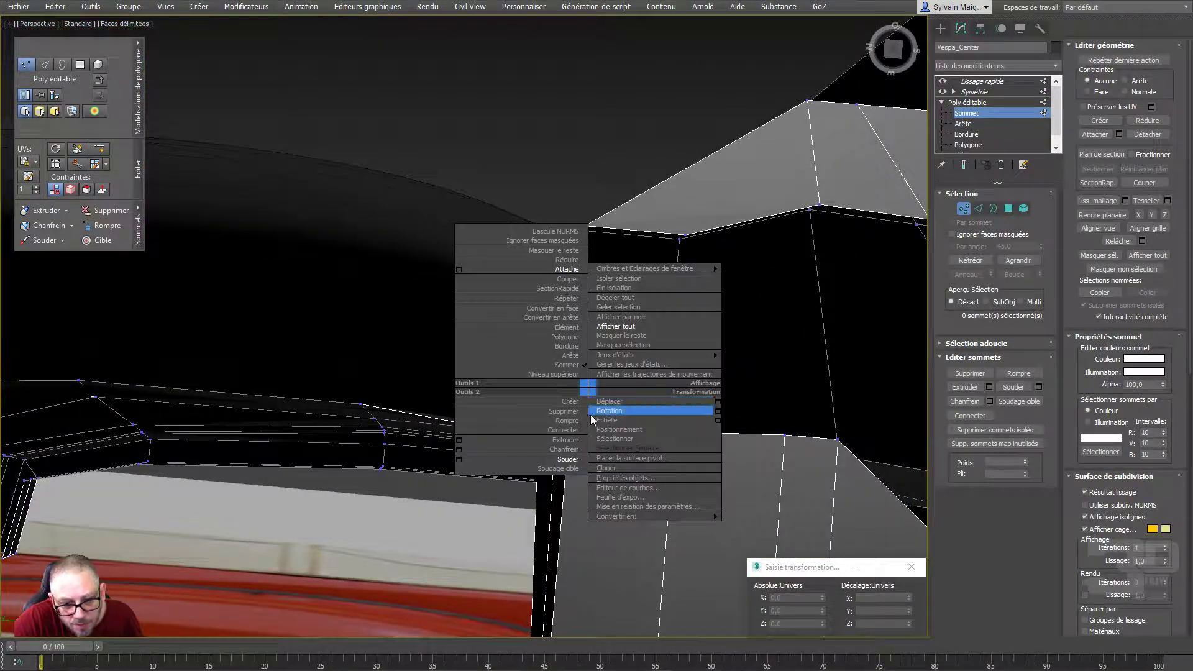
{"action": "left_click", "coordinate": [562, 468]}
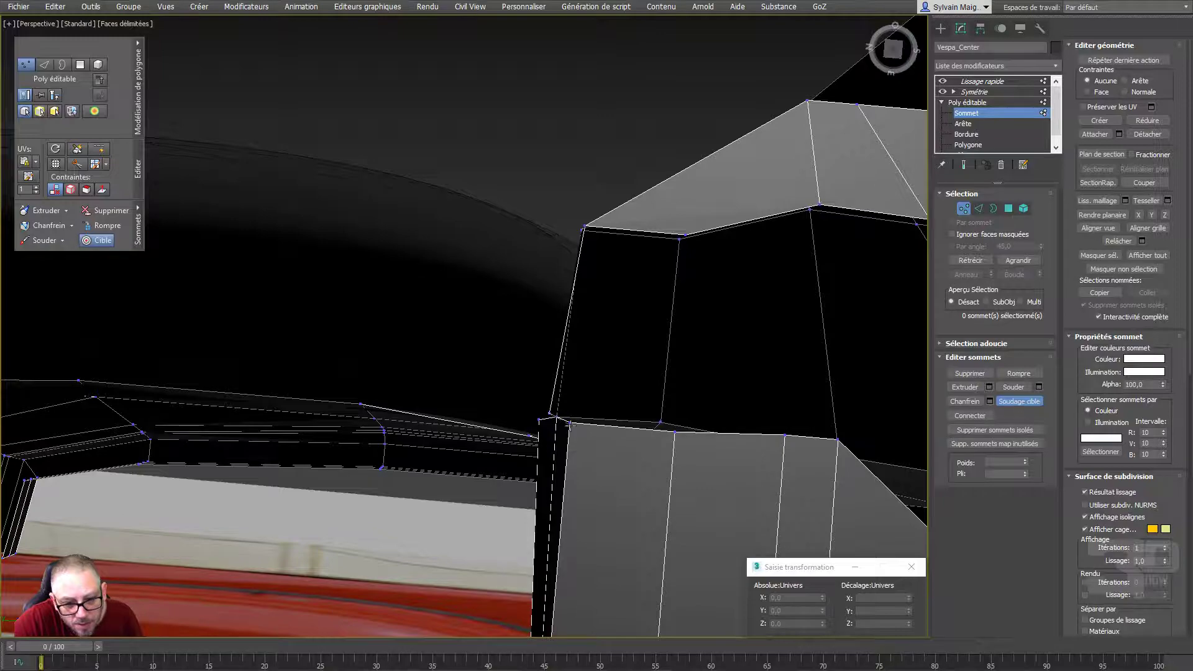
{"action": "right_click", "coordinate": [572, 426]}
Nudge legshield border vertex 75 along X from −12.929 to −12.697 cm
{"action": "mouse_move", "coordinate": [572, 426]}
{"action": "middle_mouse_down", "text": "alt"}
{"action": "mouse_move", "coordinate": [607, 464]}
{"action": "mouse_move", "coordinate": [481, 325]}
{"action": "mouse_move", "coordinate": [467, 434]}
{"action": "middle_mouse_up", "text": "alt"}
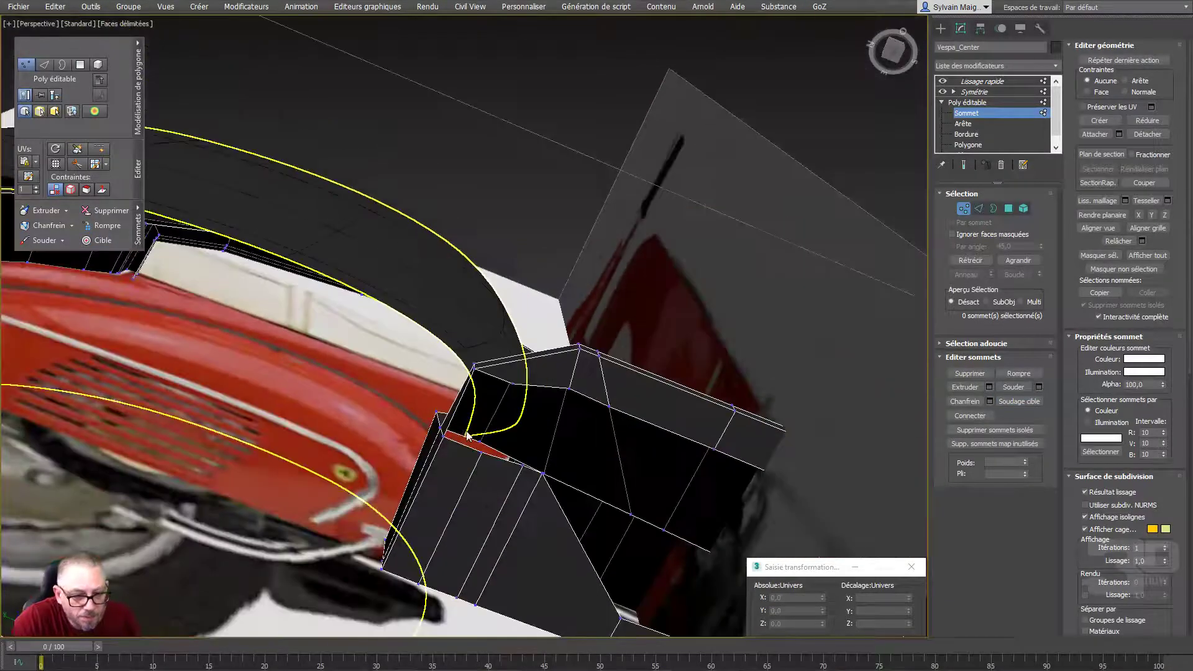
{"action": "left_click_drag", "start_coordinate": [449, 441], "coordinate": [453, 445]}
{"action": "scroll", "coordinate": [453, 446], "scroll_direction": "up", "scroll_amount": 3}
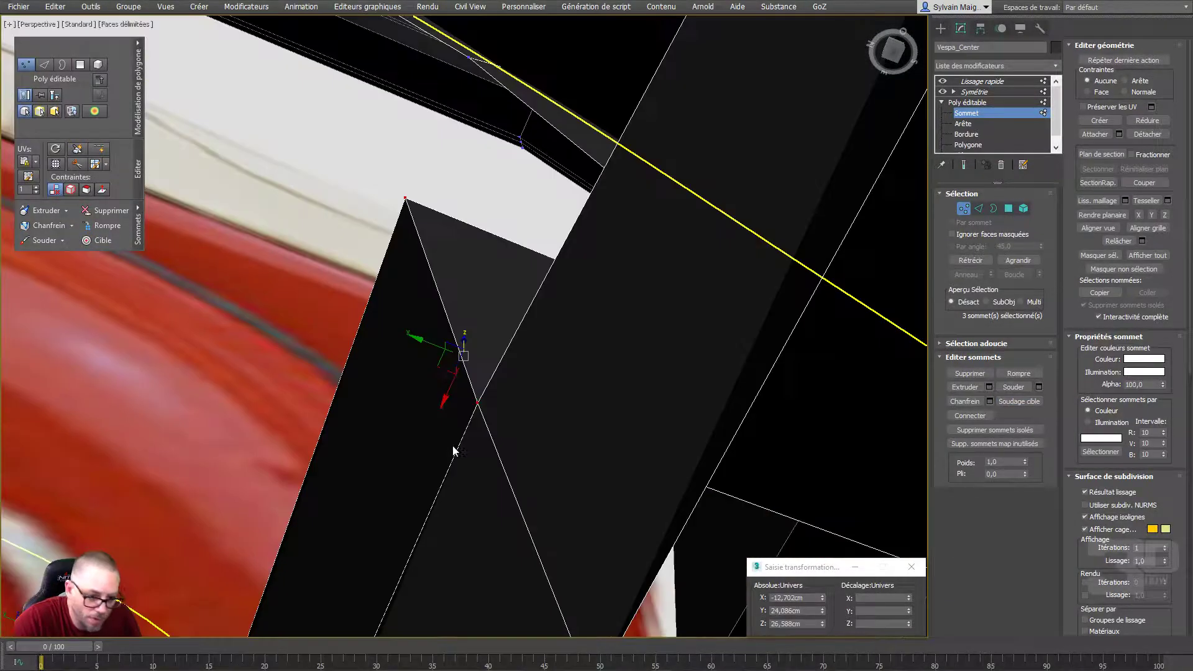
{"action": "mouse_move", "coordinate": [453, 446]}
{"action": "middle_mouse_down"}
{"action": "mouse_move", "coordinate": [479, 346]}
{"action": "mouse_move", "coordinate": [514, 389]}
{"action": "mouse_move", "coordinate": [475, 350]}
{"action": "mouse_move", "coordinate": [508, 383]}
{"action": "mouse_move", "coordinate": [503, 362]}
{"action": "mouse_move", "coordinate": [375, 362]}
{"action": "mouse_move", "coordinate": [316, 381]}
{"action": "mouse_move", "coordinate": [482, 354]}
{"action": "mouse_move", "coordinate": [474, 370]}
{"action": "mouse_move", "coordinate": [377, 374]}
{"action": "mouse_move", "coordinate": [388, 389]}
{"action": "middle_mouse_up"}
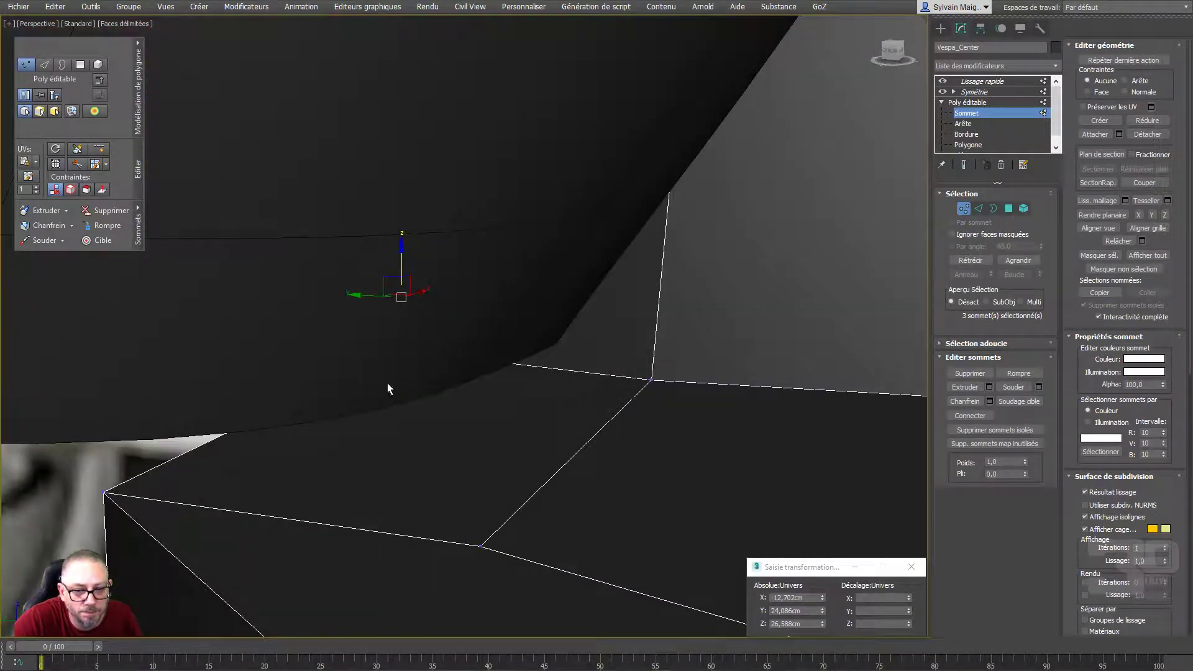
{"action": "left_click", "coordinate": [650, 379]}
{"action": "mouse_move", "coordinate": [650, 379]}
{"action": "middle_mouse_down", "text": "alt"}
{"action": "mouse_move", "coordinate": [576, 434]}
{"action": "mouse_move", "coordinate": [562, 412]}
{"action": "mouse_move", "coordinate": [591, 433]}
{"action": "mouse_move", "coordinate": [703, 386]}
{"action": "middle_mouse_up", "text": "alt"}
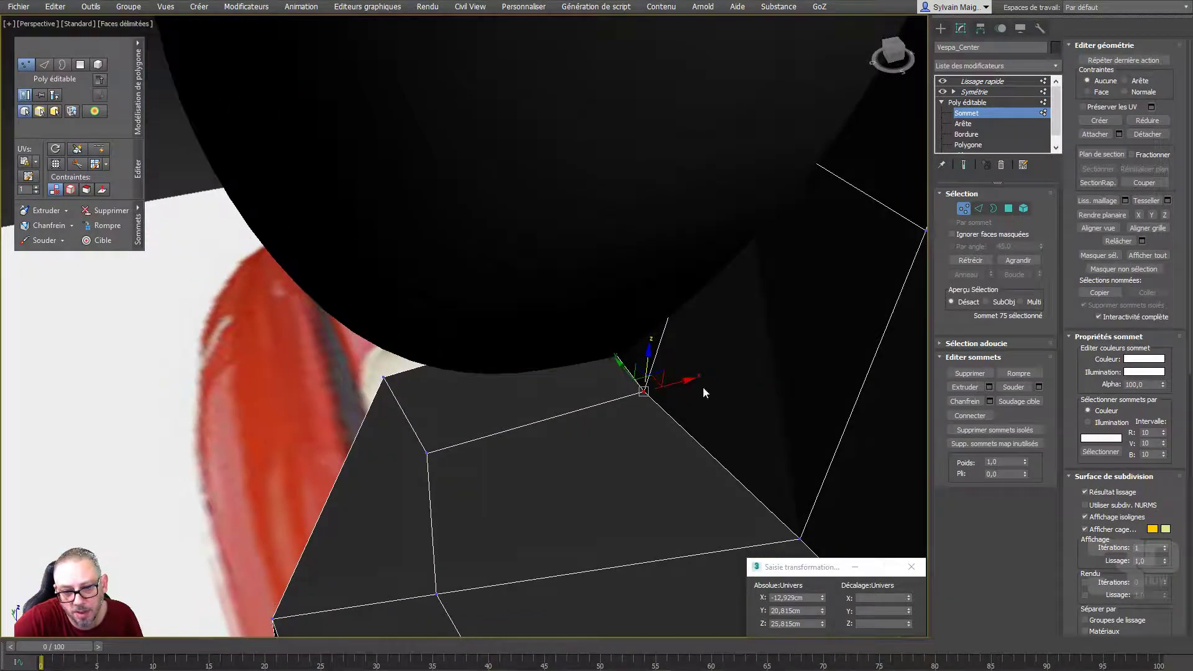
{"action": "left_click_drag", "start_coordinate": [680, 385], "coordinate": [687, 381]}
{"action": "mouse_move", "coordinate": [687, 381]}
{"action": "middle_mouse_down", "text": "alt"}
{"action": "mouse_move", "coordinate": [820, 325]}
{"action": "mouse_move", "coordinate": [830, 261]}
{"action": "mouse_move", "coordinate": [674, 363]}
{"action": "mouse_move", "coordinate": [581, 390]}
{"action": "middle_mouse_up", "text": "alt"}
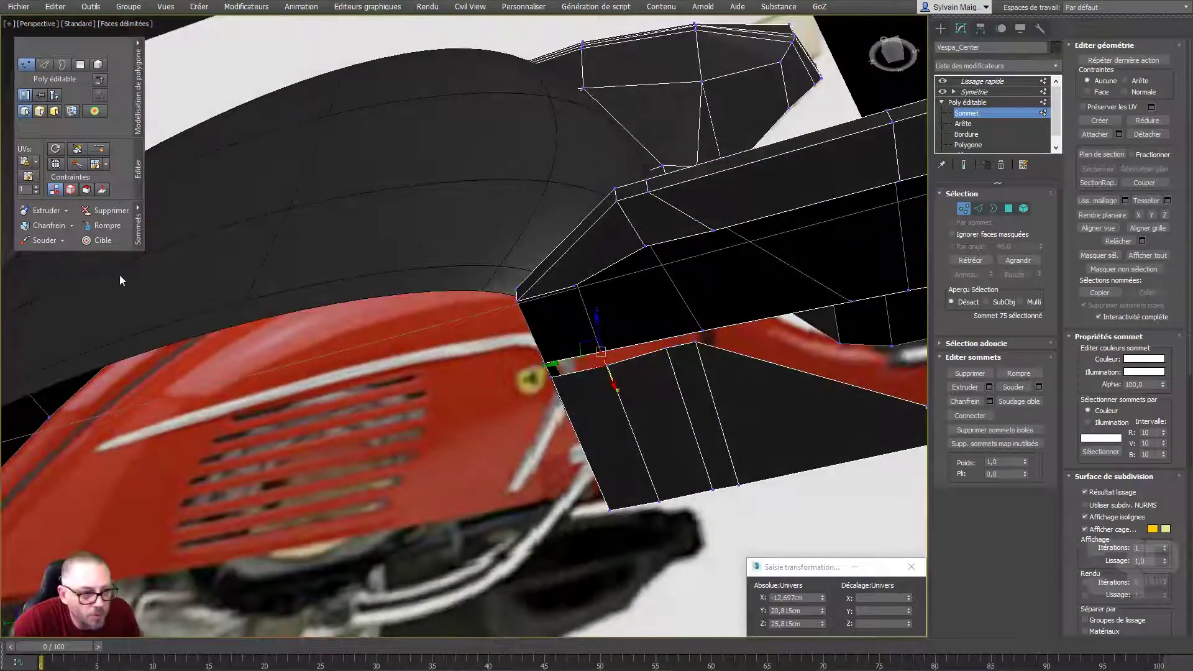
Bridge the open border edge pairs around the floorboard's underside rim
{"action": "left_click", "coordinate": [45, 64]}
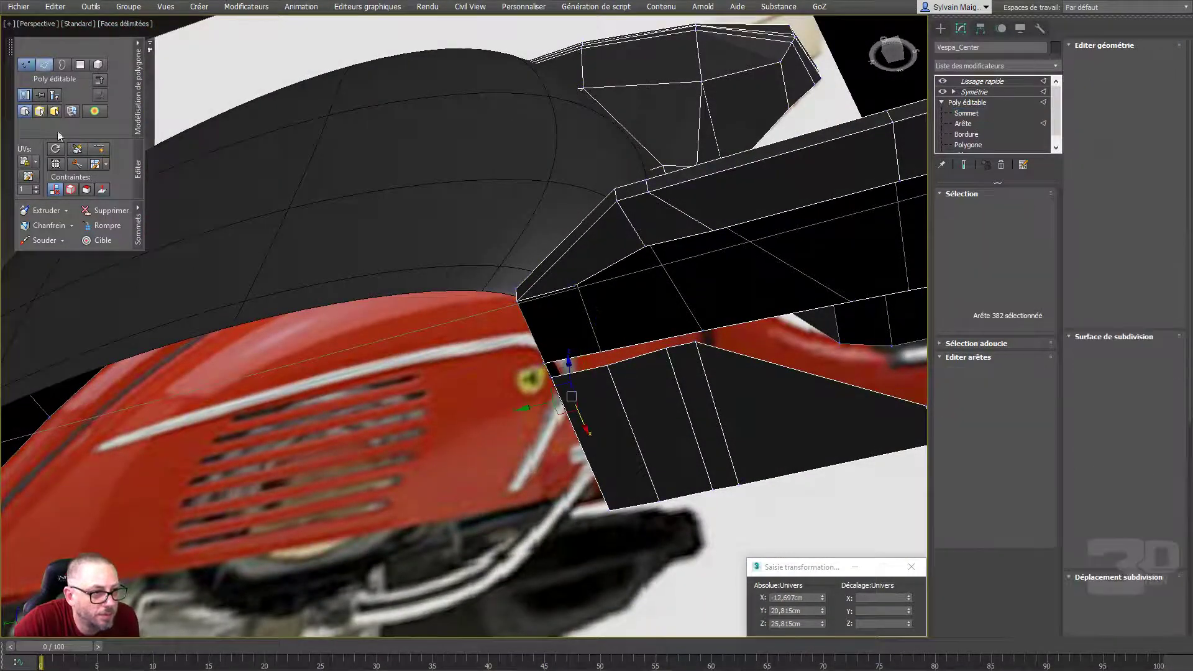
{"action": "left_click", "coordinate": [39, 254]}
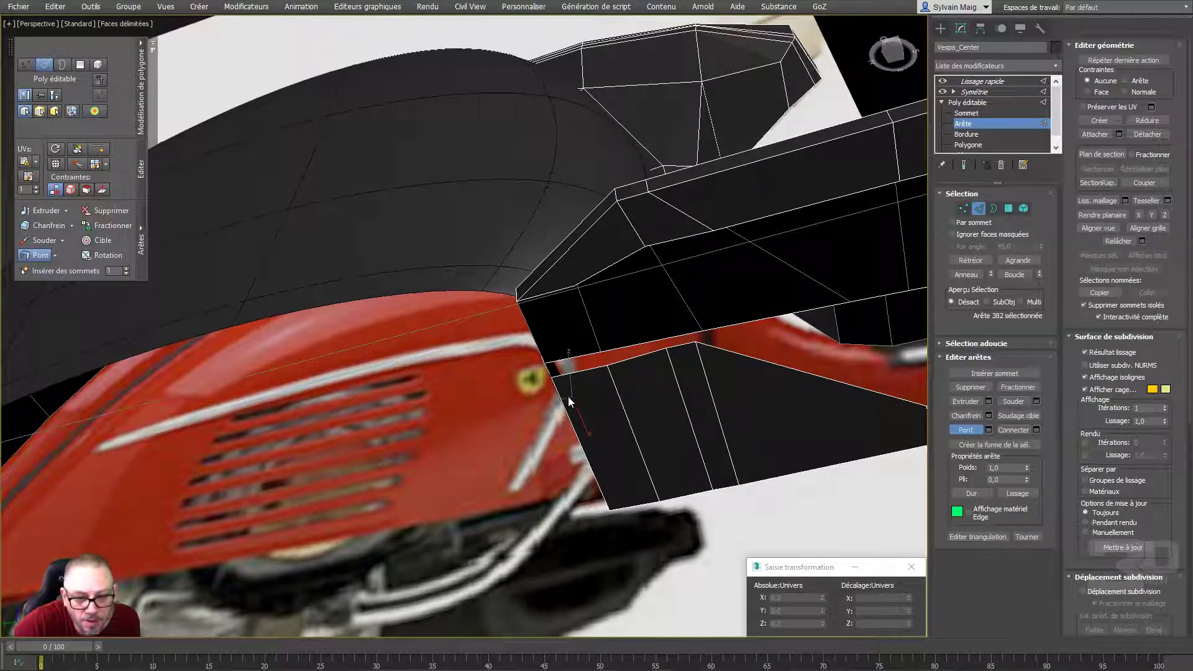
{"action": "left_click", "coordinate": [555, 292]}
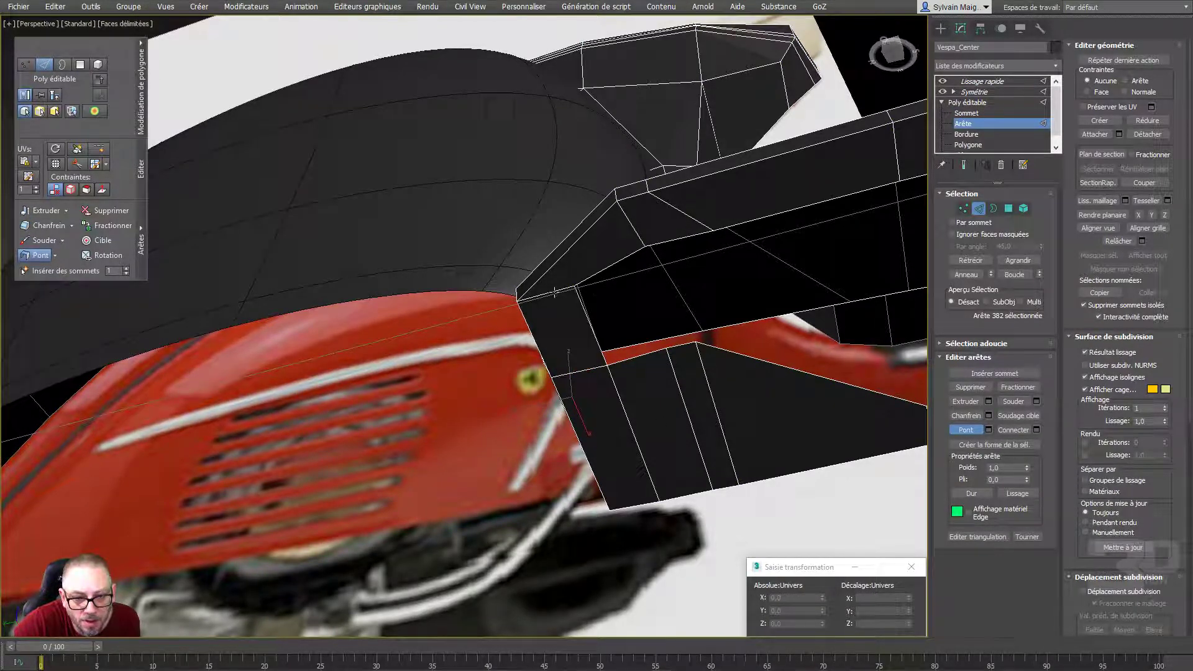
{"action": "left_click", "coordinate": [631, 357]}
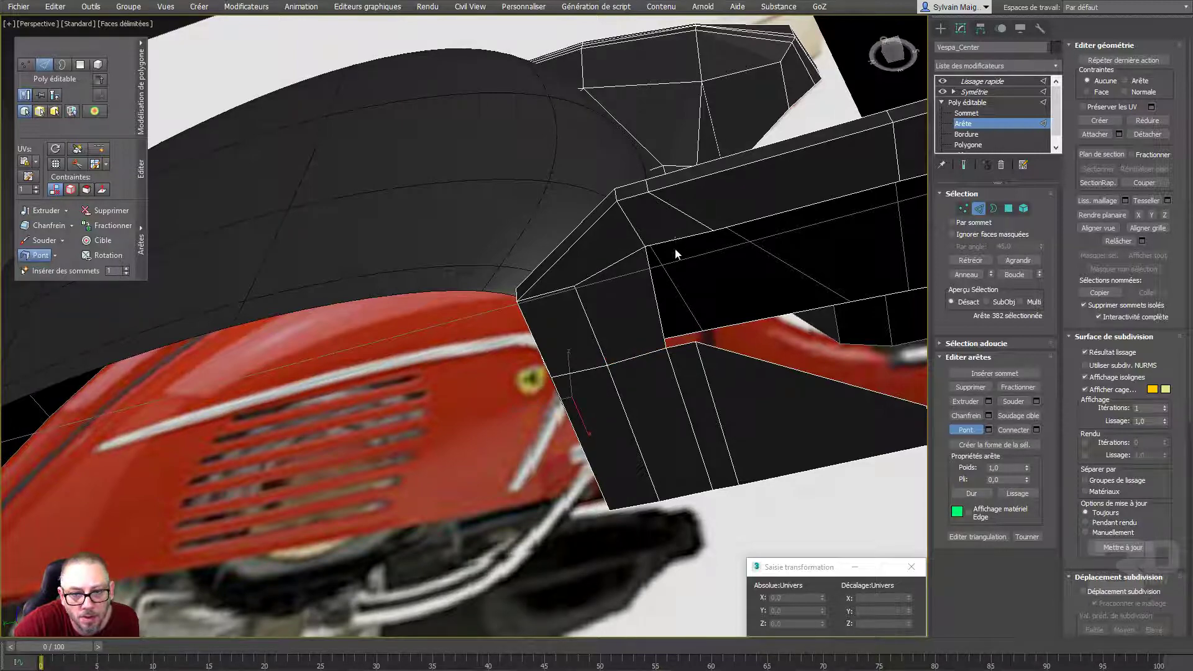
{"action": "left_click", "coordinate": [680, 346]}
{"action": "mouse_move", "coordinate": [698, 354]}
{"action": "middle_mouse_down"}
{"action": "mouse_move", "coordinate": [567, 341]}
{"action": "mouse_move", "coordinate": [659, 353]}
{"action": "middle_mouse_up"}
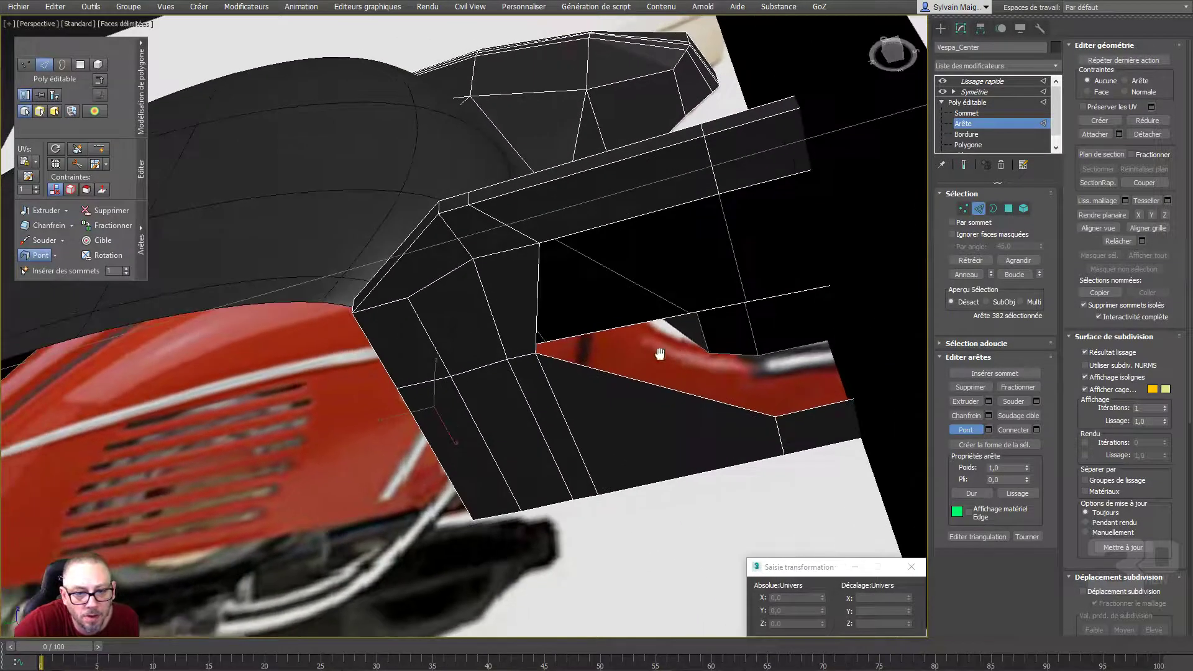
{"action": "left_click", "coordinate": [621, 220]}
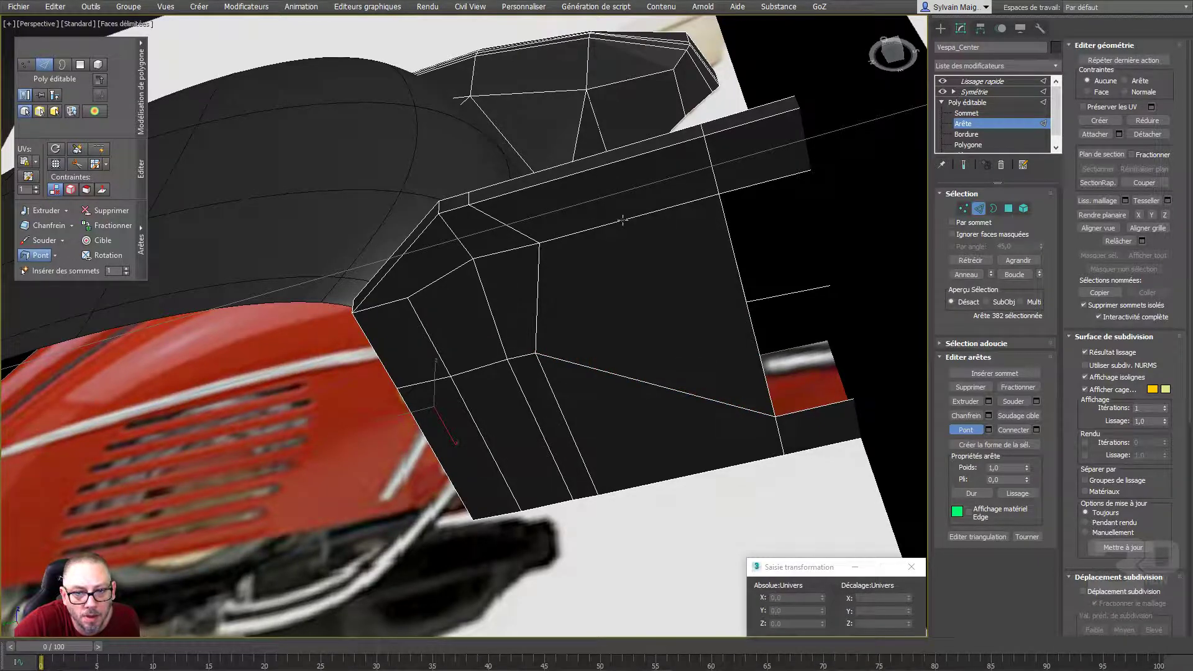
{"action": "left_click", "coordinate": [781, 166]}
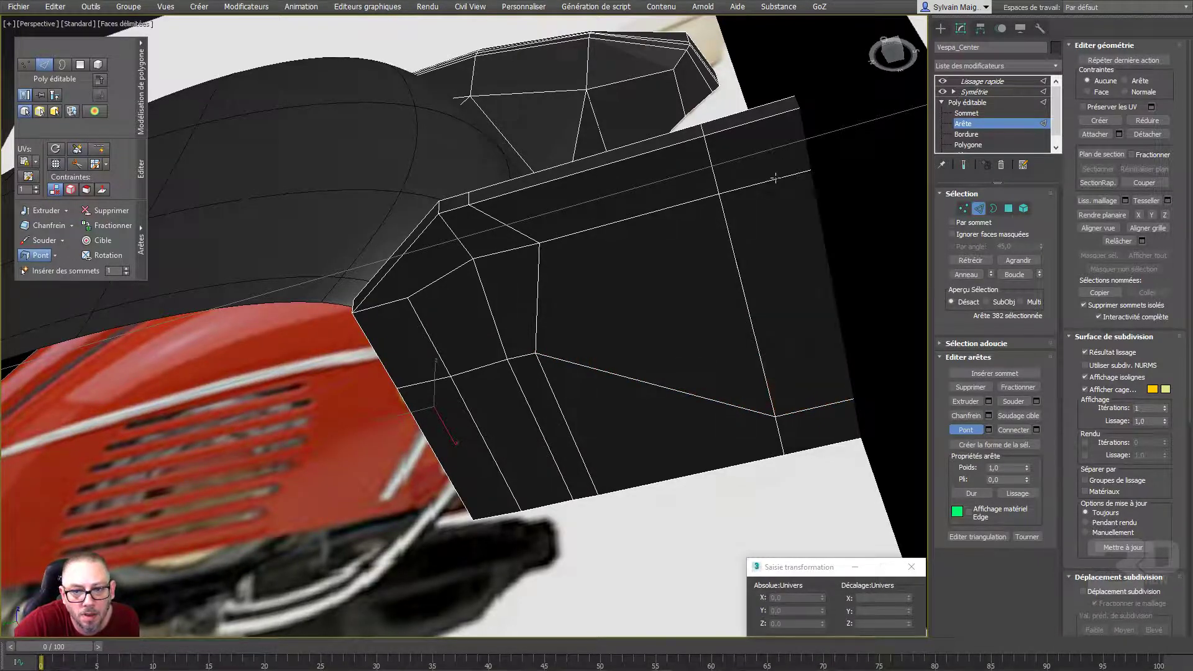
{"action": "middle_click_drag", "start_coordinate": [780, 166], "coordinate": [528, 451], "text": "alt"}
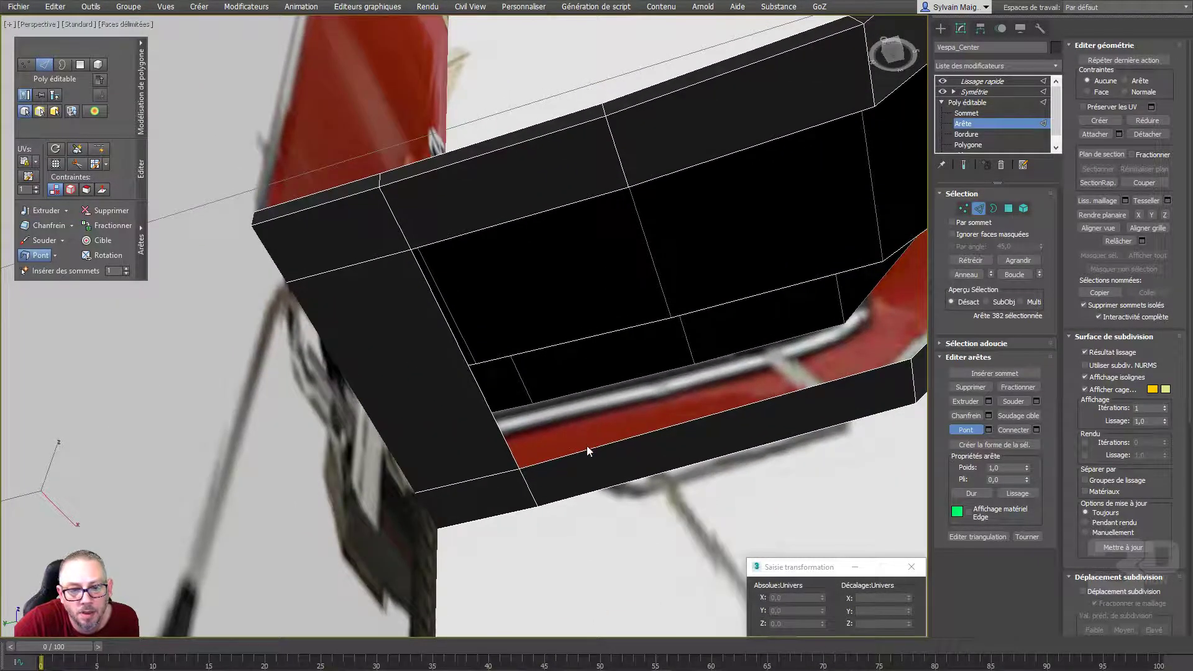
{"action": "left_click", "coordinate": [529, 213]}
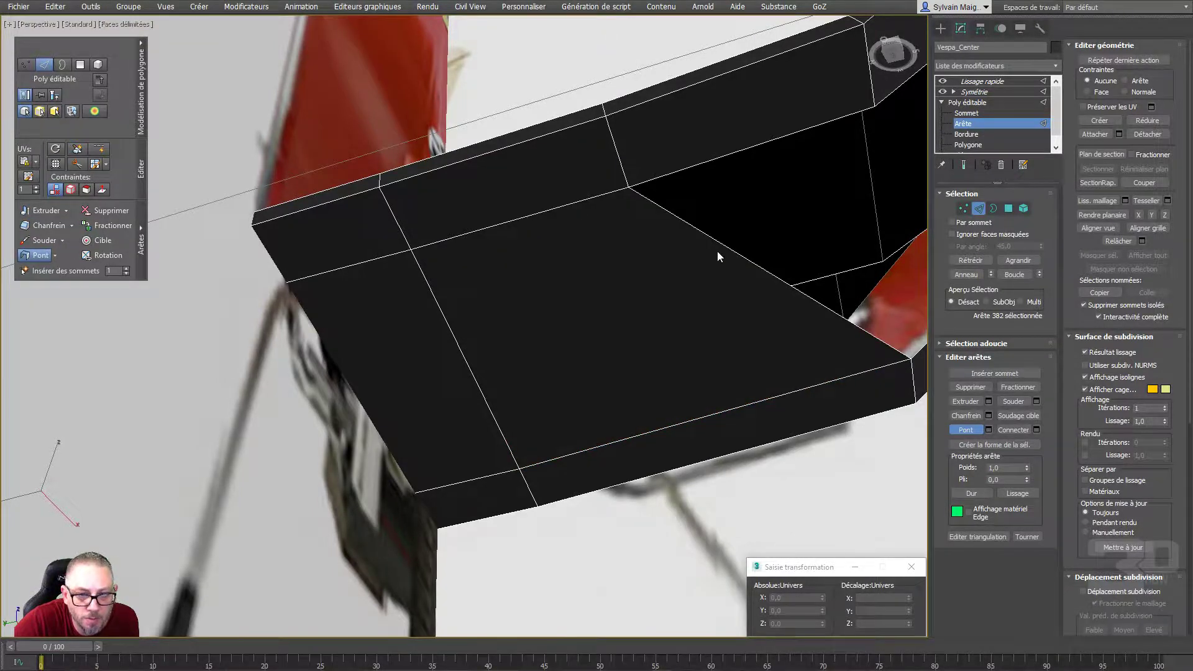
{"action": "middle_click_drag", "start_coordinate": [717, 251], "coordinate": [438, 313]}
{"action": "scroll", "coordinate": [439, 321], "scroll_direction": "down", "scroll_amount": 2}
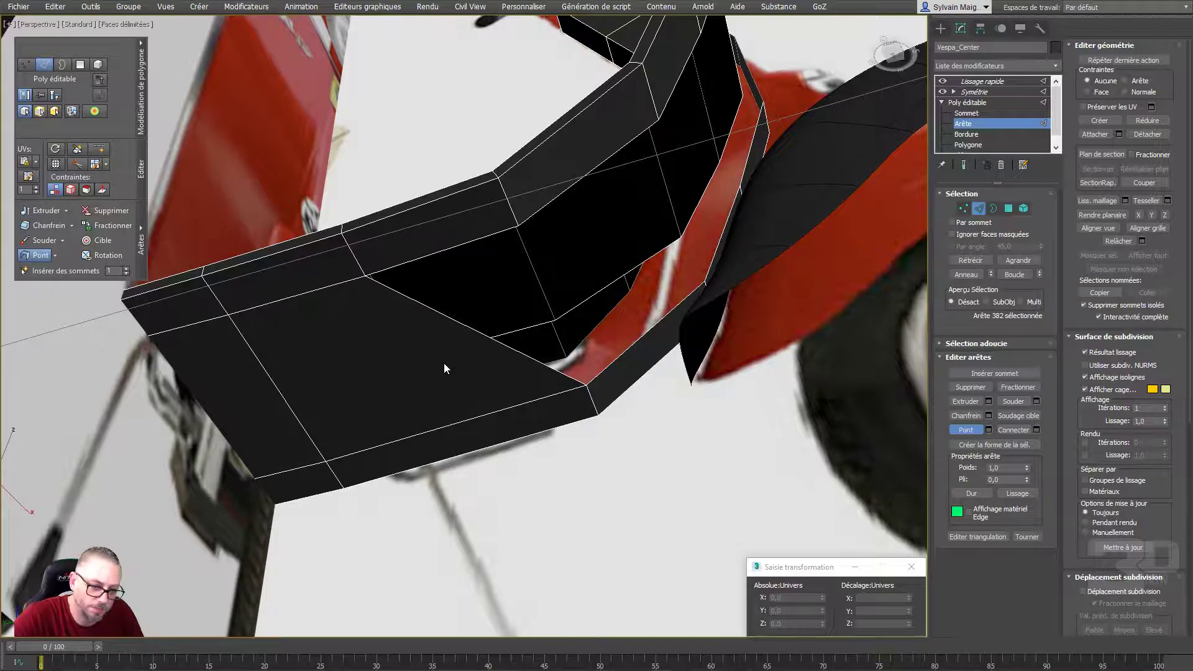
Undo the oversized bridge face and start a Cut on the strip's top edge
{"action": "key", "text": "ctrl+z"}
{"action": "key", "text": "alt+c"}
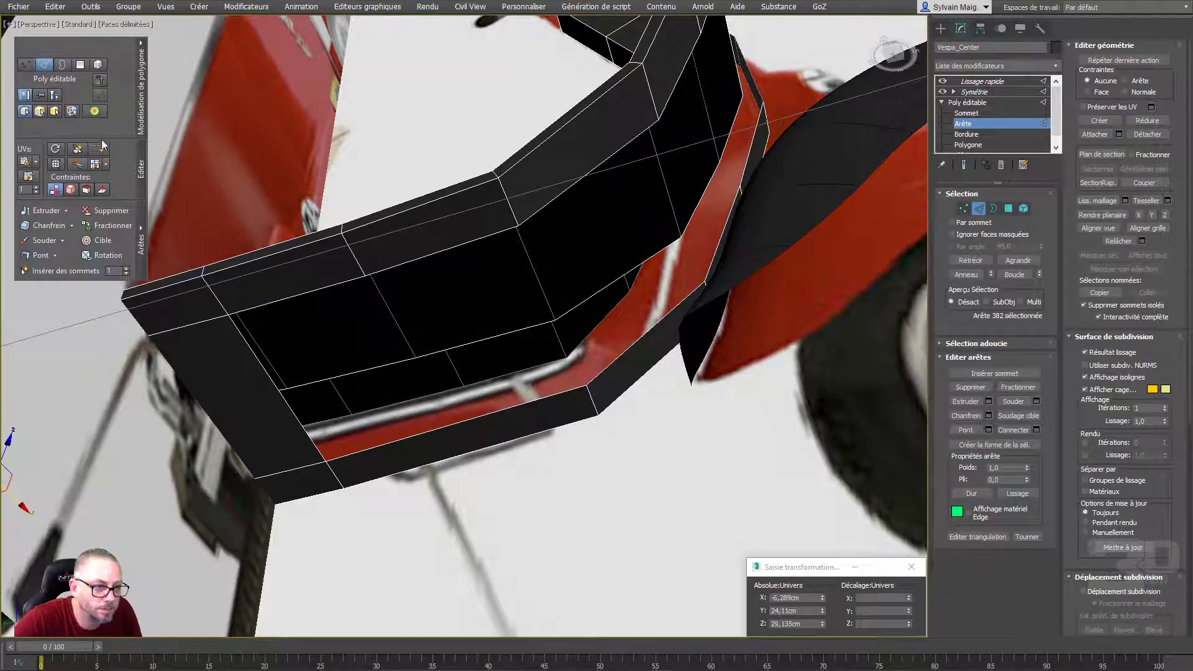
{"action": "left_click", "coordinate": [441, 427]}
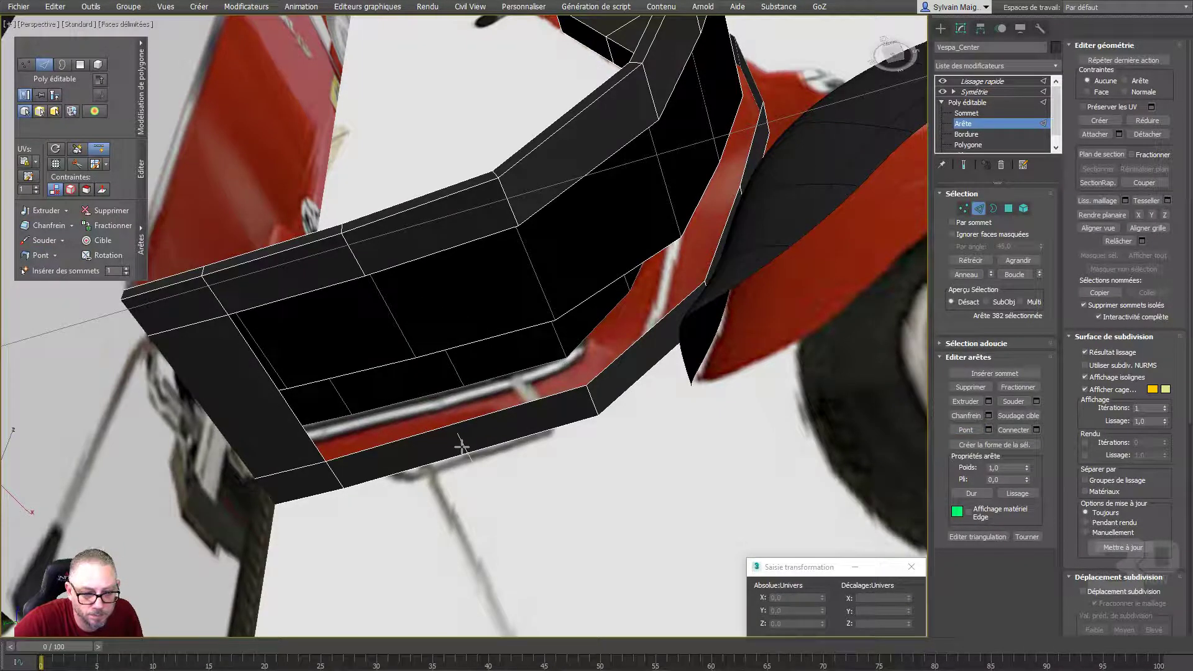
Finish the cut across the strip and raise the new edge slightly in Z
{"action": "left_click", "coordinate": [465, 448]}
{"action": "right_click", "coordinate": [466, 448]}
{"action": "mouse_move", "coordinate": [466, 448]}
{"action": "middle_mouse_down", "text": "alt"}
{"action": "mouse_move", "coordinate": [551, 426]}
{"action": "mouse_move", "coordinate": [503, 330]}
{"action": "mouse_move", "coordinate": [372, 500]}
{"action": "middle_mouse_up", "text": "alt"}
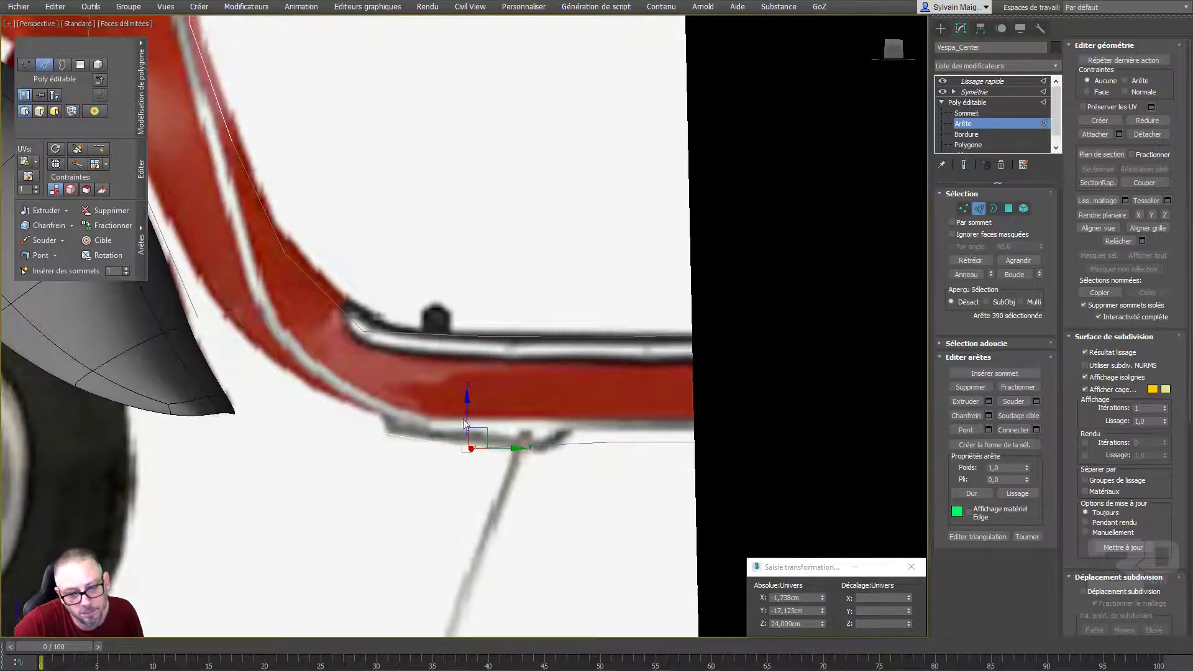
{"action": "left_click_drag", "start_coordinate": [466, 420], "coordinate": [465, 415]}
{"action": "mouse_move", "coordinate": [466, 415]}
{"action": "middle_mouse_down", "text": "alt"}
{"action": "mouse_move", "coordinate": [498, 317]}
{"action": "mouse_move", "coordinate": [553, 318]}
{"action": "mouse_move", "coordinate": [348, 174]}
{"action": "middle_mouse_up", "text": "alt"}
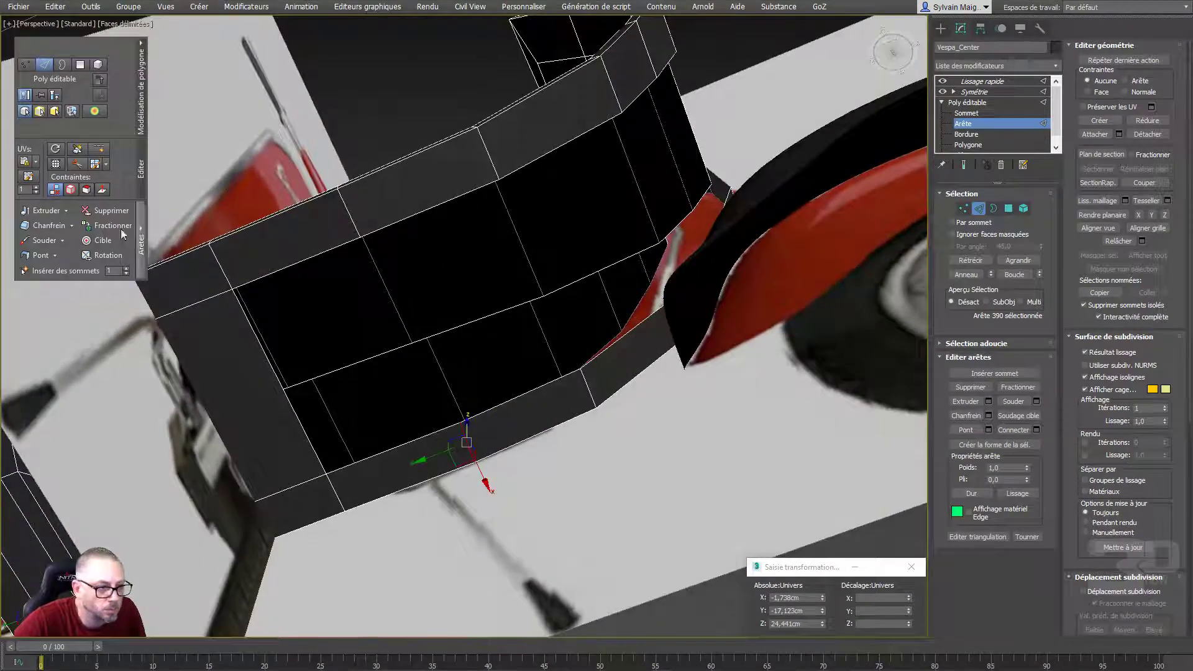
Bridge the three black openings on the floorboard's underside
{"action": "left_click", "coordinate": [40, 255]}
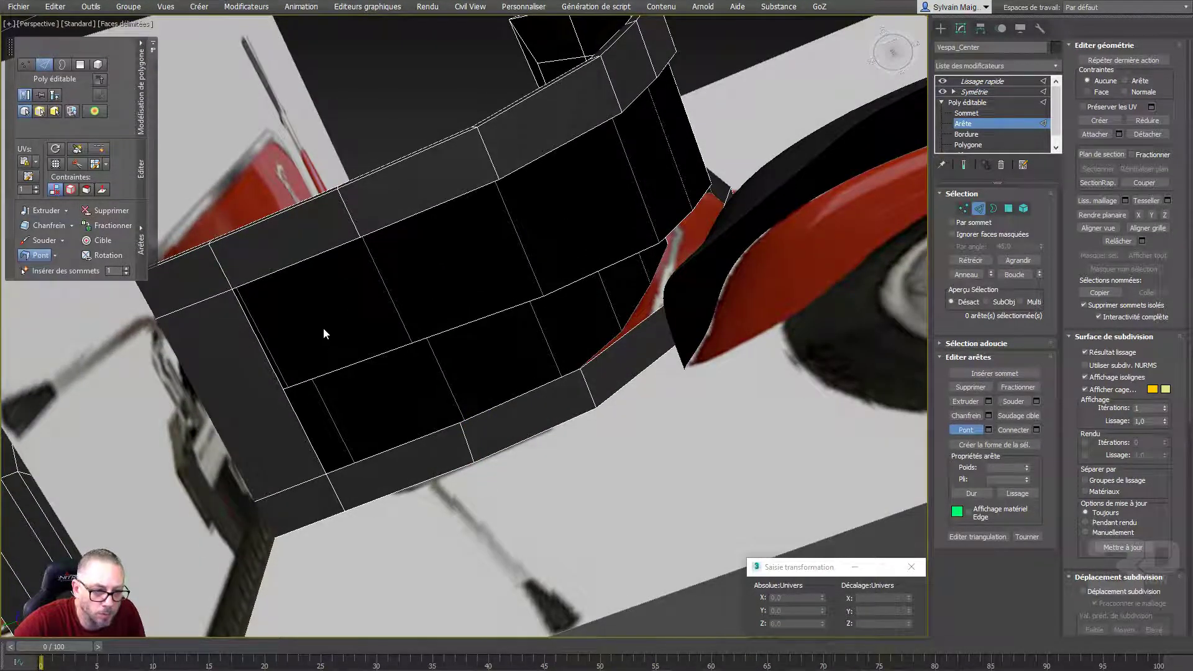
{"action": "left_click", "coordinate": [298, 264]}
{"action": "left_click", "coordinate": [377, 455]}
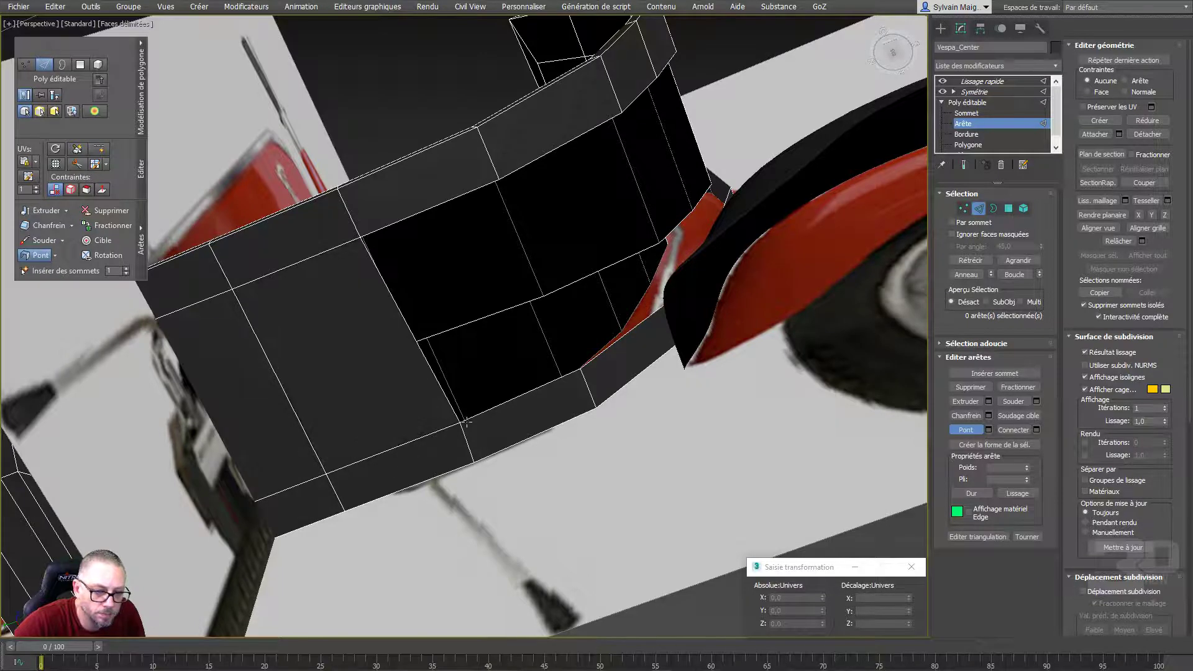
{"action": "left_click", "coordinate": [500, 403]}
{"action": "left_click", "coordinate": [425, 208]}
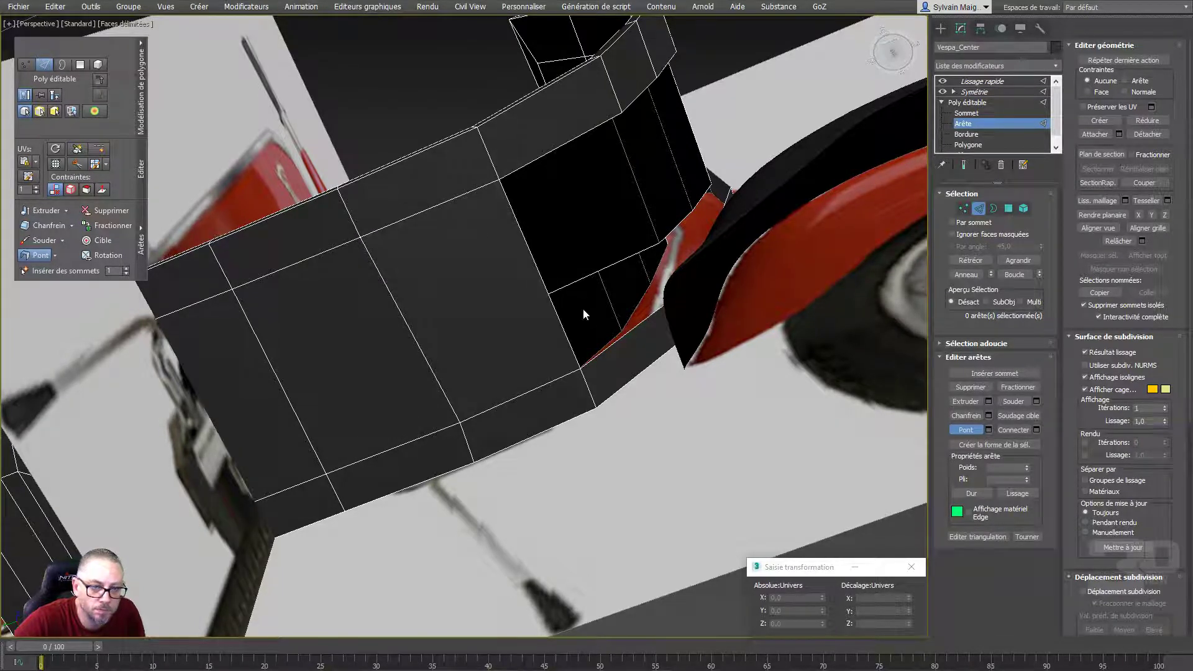
{"action": "left_click", "coordinate": [538, 160]}
{"action": "mouse_move", "coordinate": [685, 252]}
{"action": "middle_mouse_down", "text": "alt"}
{"action": "mouse_move", "coordinate": [695, 260]}
{"action": "mouse_move", "coordinate": [669, 318]}
{"action": "middle_mouse_up", "text": "alt"}
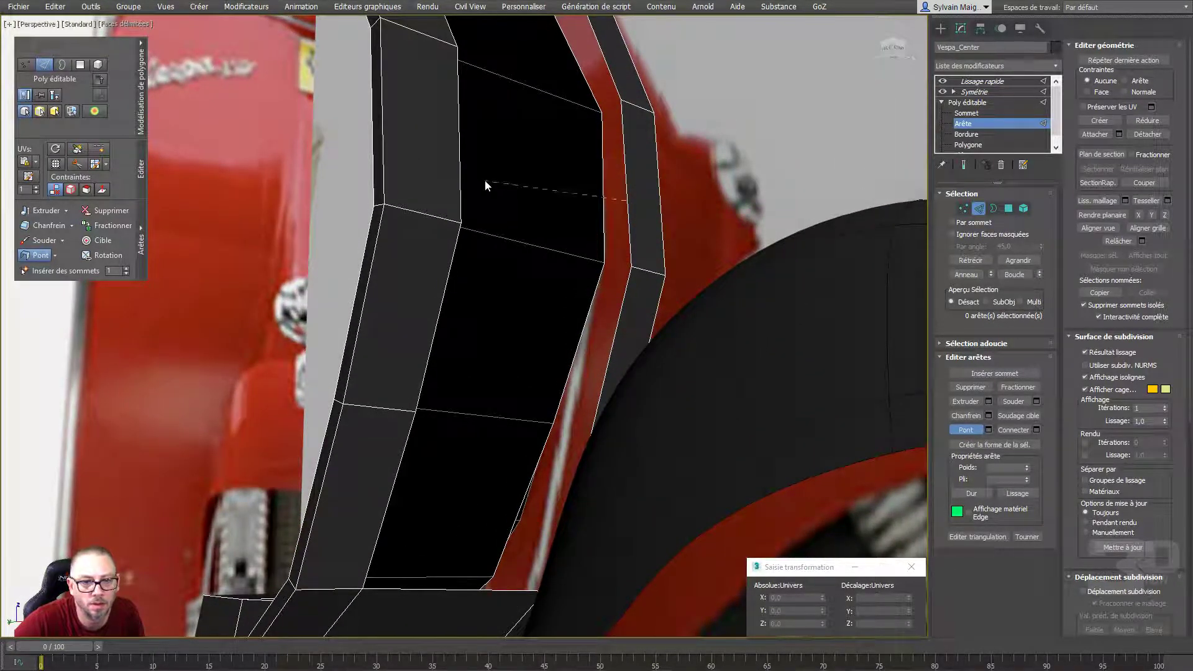
Bridge the top face and the legshield's middle and top openings
{"action": "left_click", "coordinate": [461, 162]}
{"action": "mouse_move", "coordinate": [489, 170]}
{"action": "middle_mouse_down", "text": "alt"}
{"action": "mouse_move", "coordinate": [484, 400]}
{"action": "mouse_move", "coordinate": [553, 394]}
{"action": "middle_mouse_up", "text": "alt"}
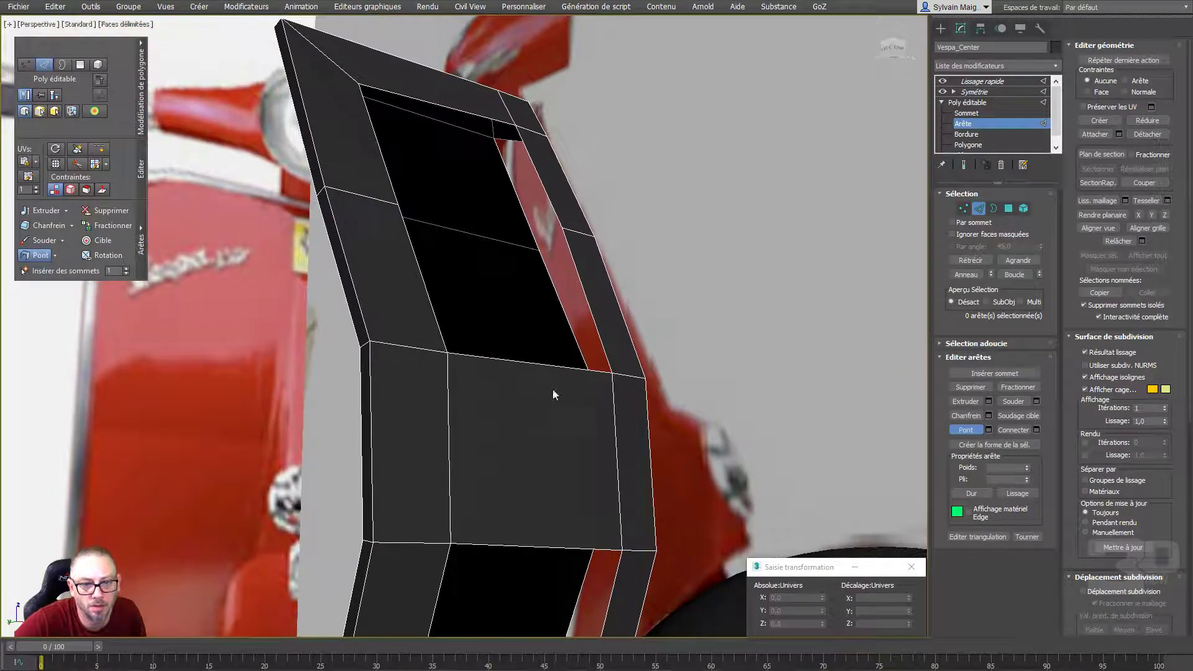
{"action": "left_click", "coordinate": [583, 284]}
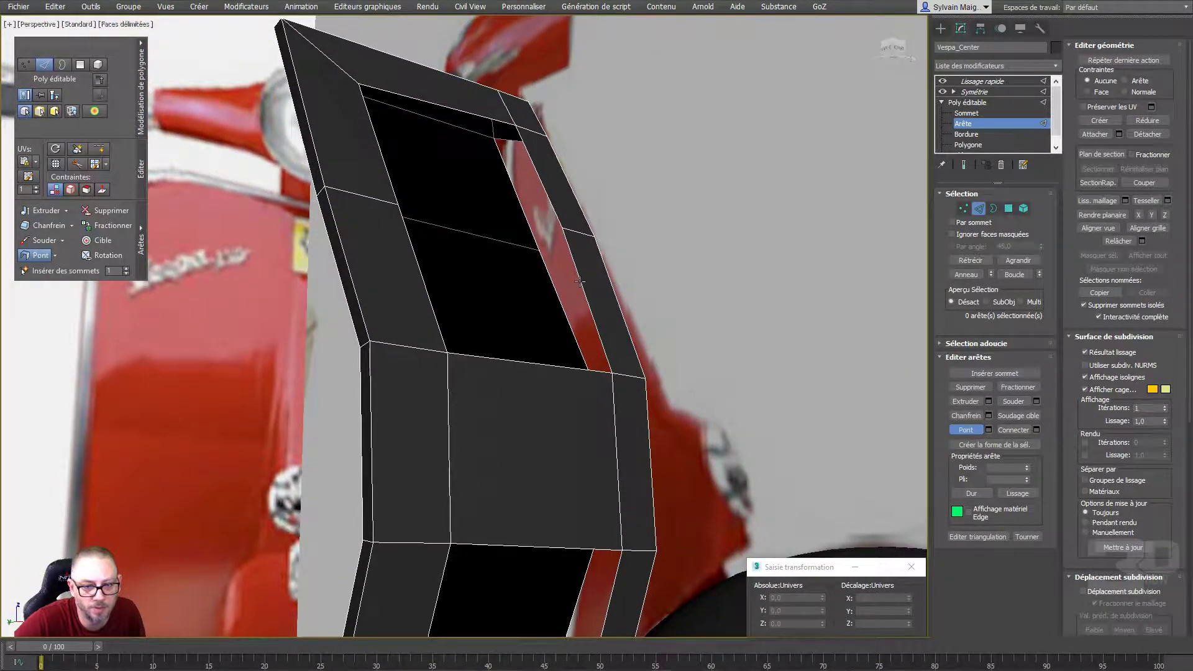
{"action": "left_click", "coordinate": [426, 275]}
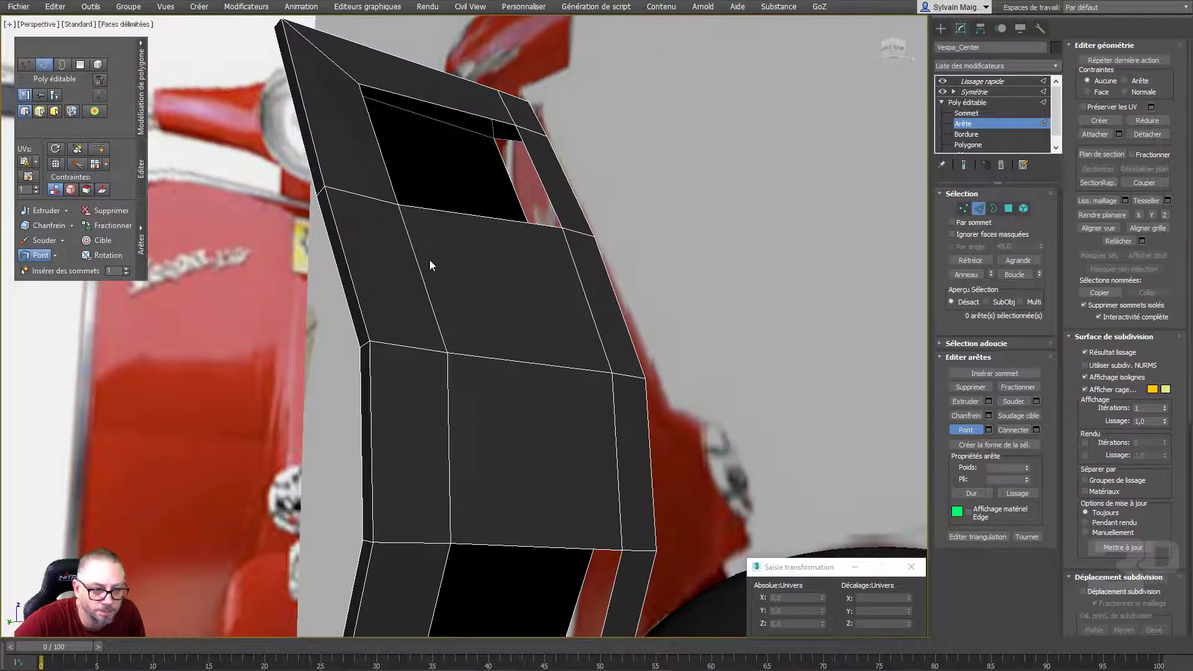
{"action": "left_click", "coordinate": [530, 163]}
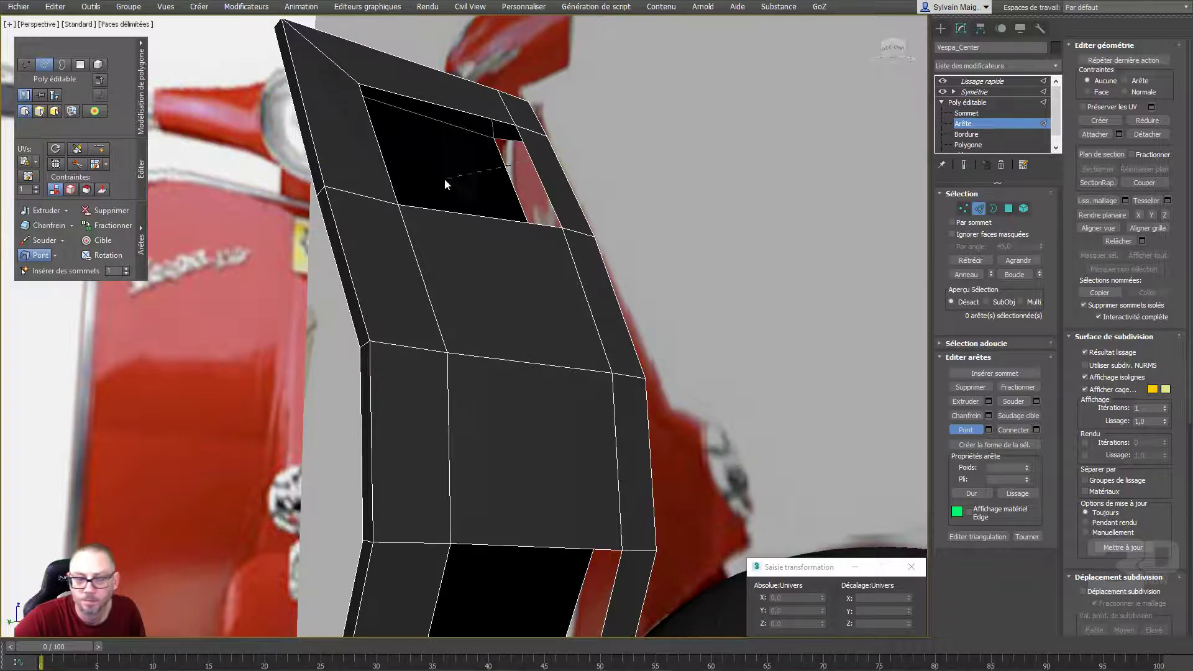
{"action": "left_click", "coordinate": [377, 142]}
{"action": "mouse_move", "coordinate": [435, 180]}
{"action": "middle_mouse_down", "text": "alt"}
{"action": "mouse_move", "coordinate": [521, 354]}
{"action": "mouse_move", "coordinate": [569, 415]}
{"action": "mouse_move", "coordinate": [495, 419]}
{"action": "middle_mouse_up", "text": "alt"}
Move border vertices at the legshield base down, outward and into alignment
{"action": "left_click", "coordinate": [963, 208]}
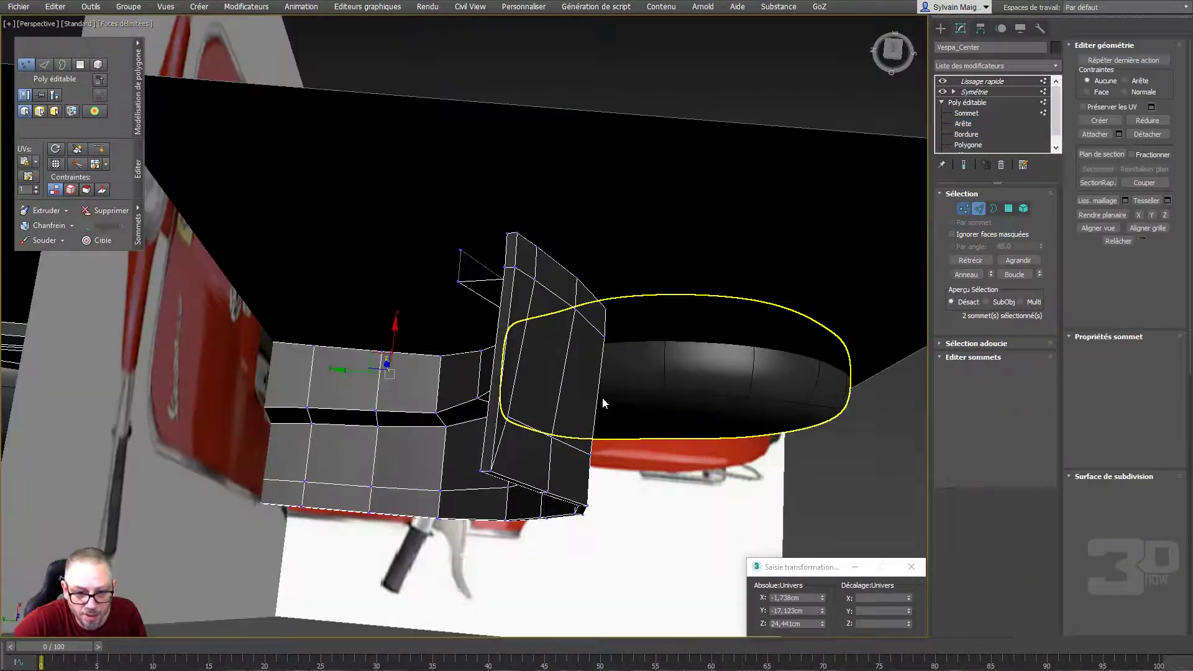
{"action": "left_click", "coordinate": [508, 413]}
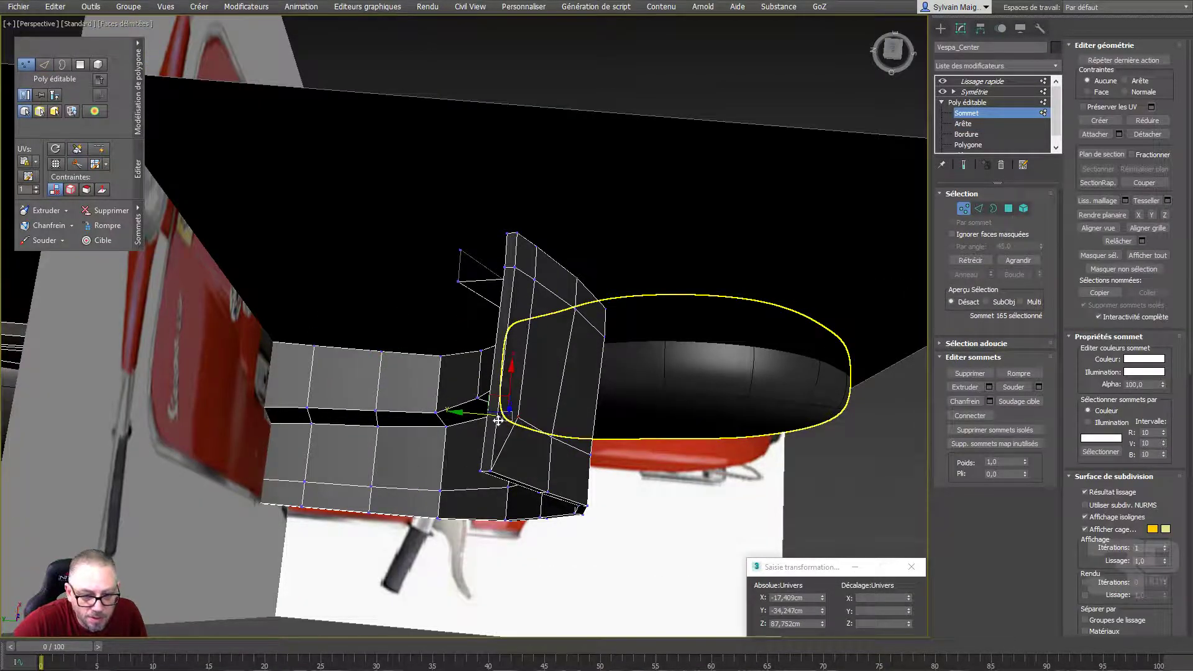
{"action": "left_click_drag", "start_coordinate": [500, 422], "coordinate": [550, 437]}
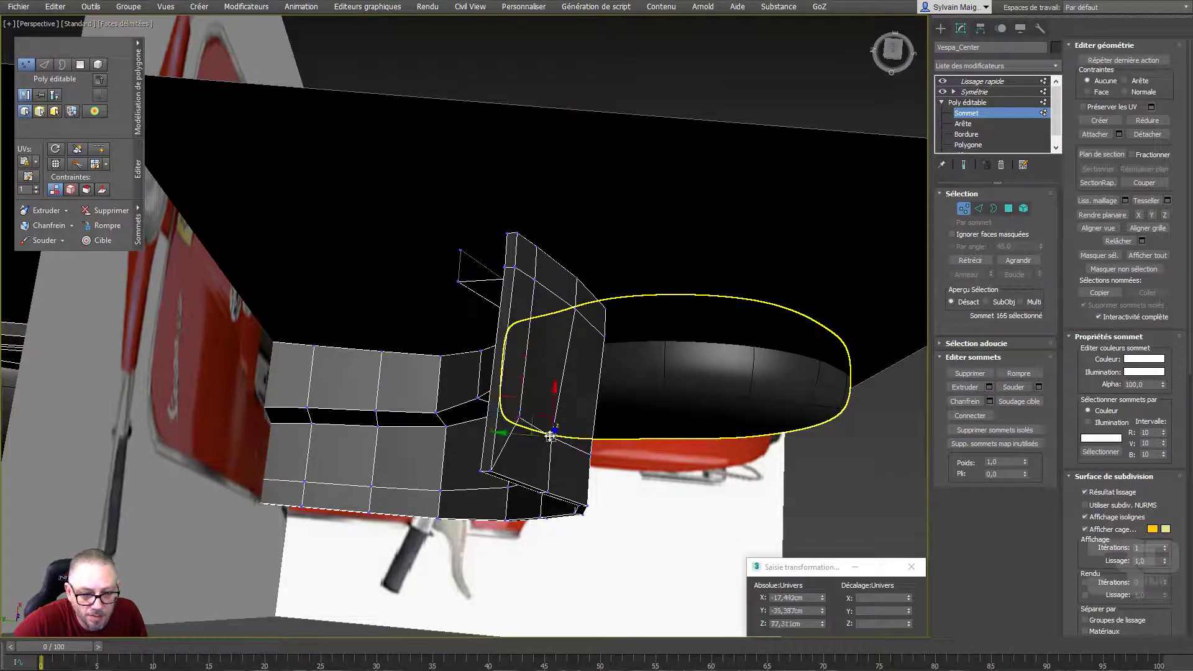
{"action": "left_click", "coordinate": [587, 450]}
{"action": "left_click", "coordinate": [595, 448]}
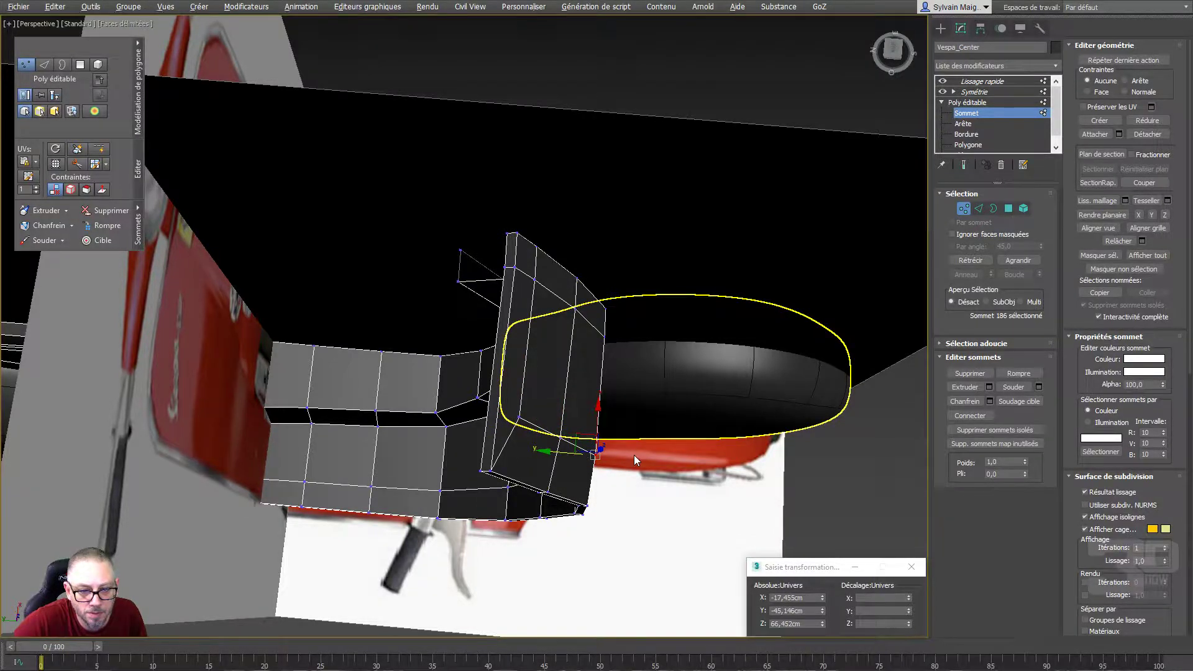
{"action": "middle_click_drag", "start_coordinate": [633, 455], "coordinate": [600, 404], "text": "alt"}
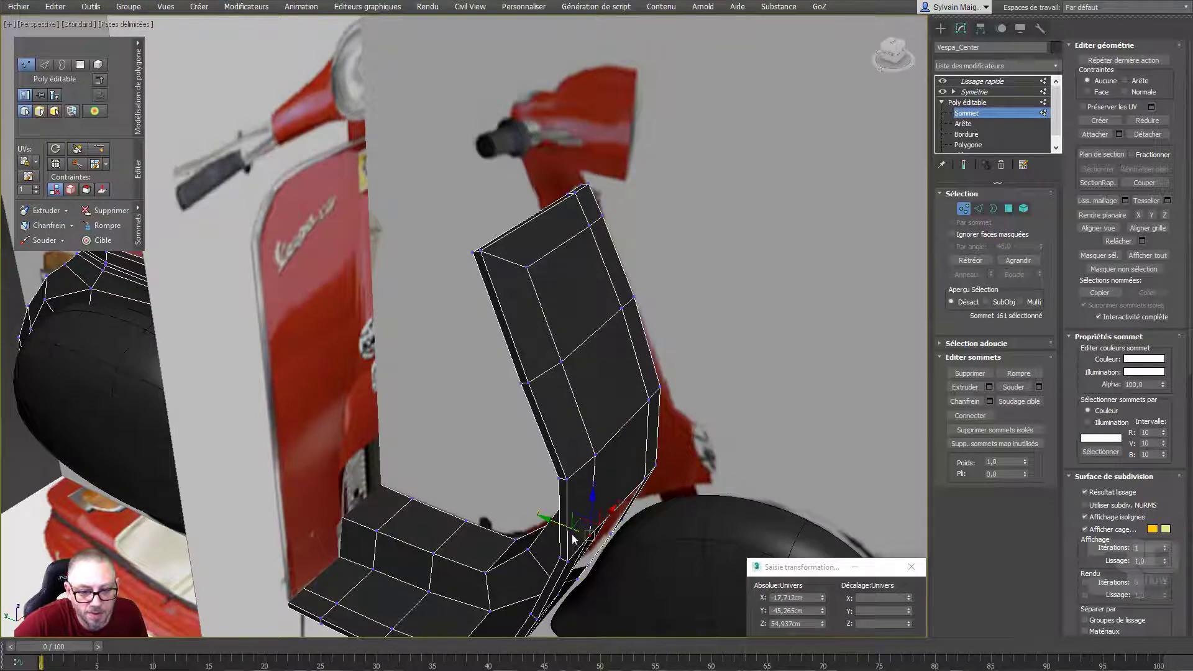
{"action": "left_click_drag", "start_coordinate": [572, 529], "coordinate": [573, 533]}
{"action": "mouse_move", "coordinate": [572, 533]}
{"action": "middle_mouse_down", "text": "alt"}
{"action": "mouse_move", "coordinate": [618, 400]}
{"action": "mouse_move", "coordinate": [789, 277]}
{"action": "middle_mouse_up", "text": "alt"}
{"action": "left_click", "coordinate": [618, 401]}
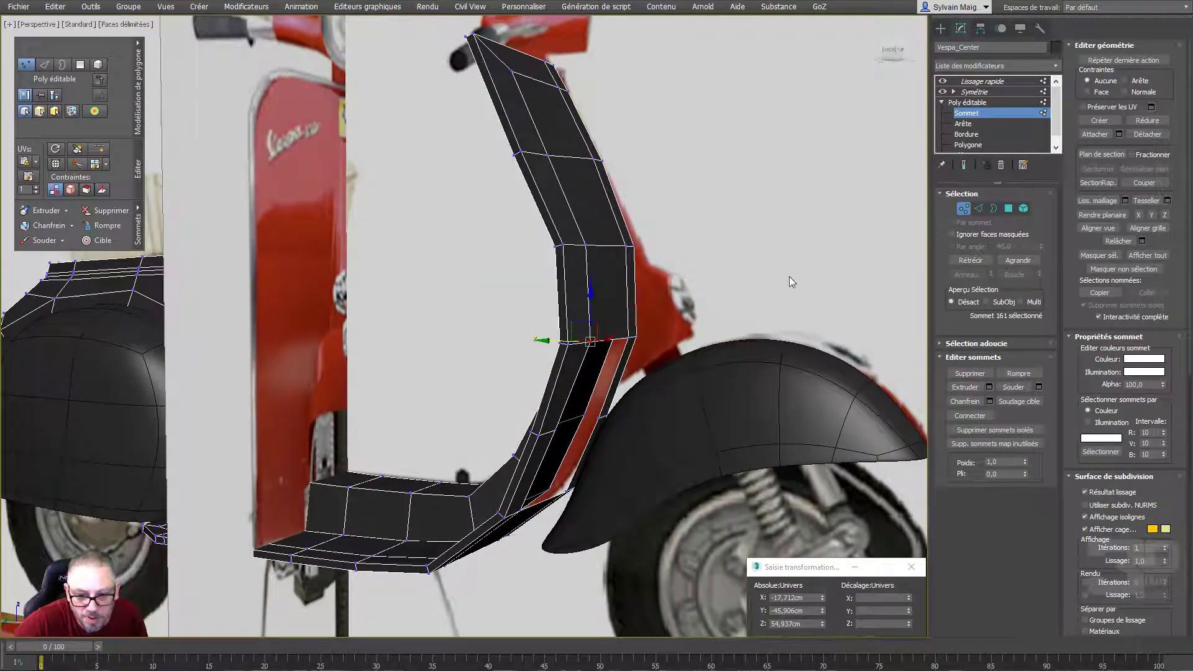
Bridge the remaining open and lower gaps in the legshield
{"action": "left_click", "coordinate": [979, 209]}
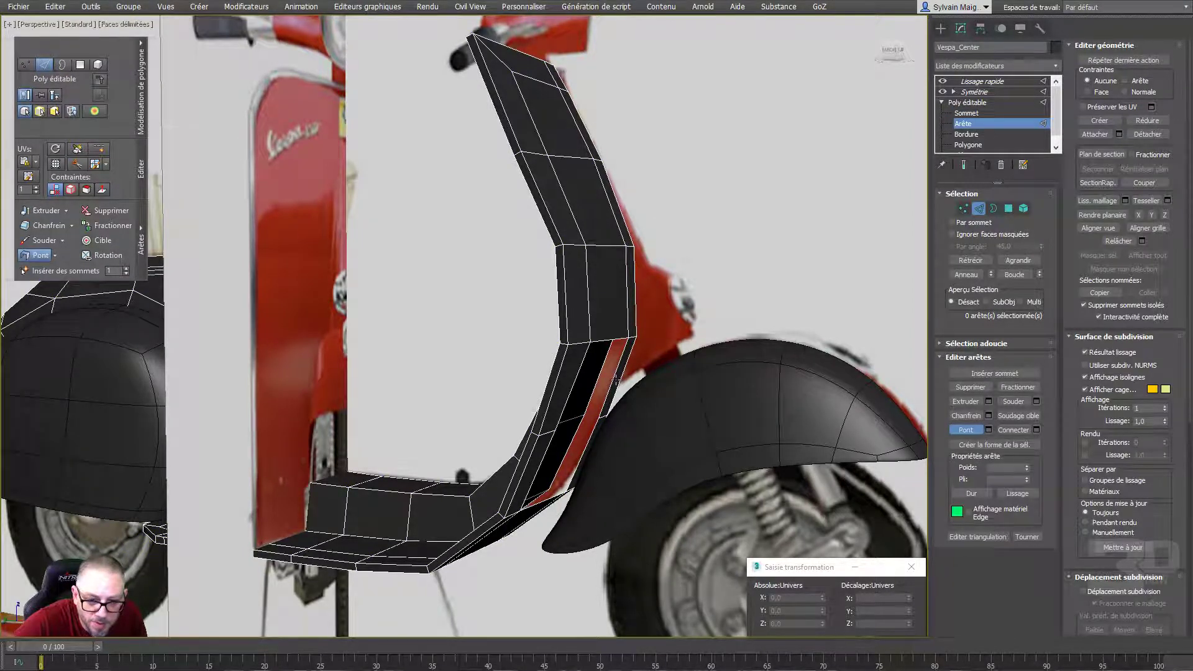
{"action": "left_click", "coordinate": [570, 394]}
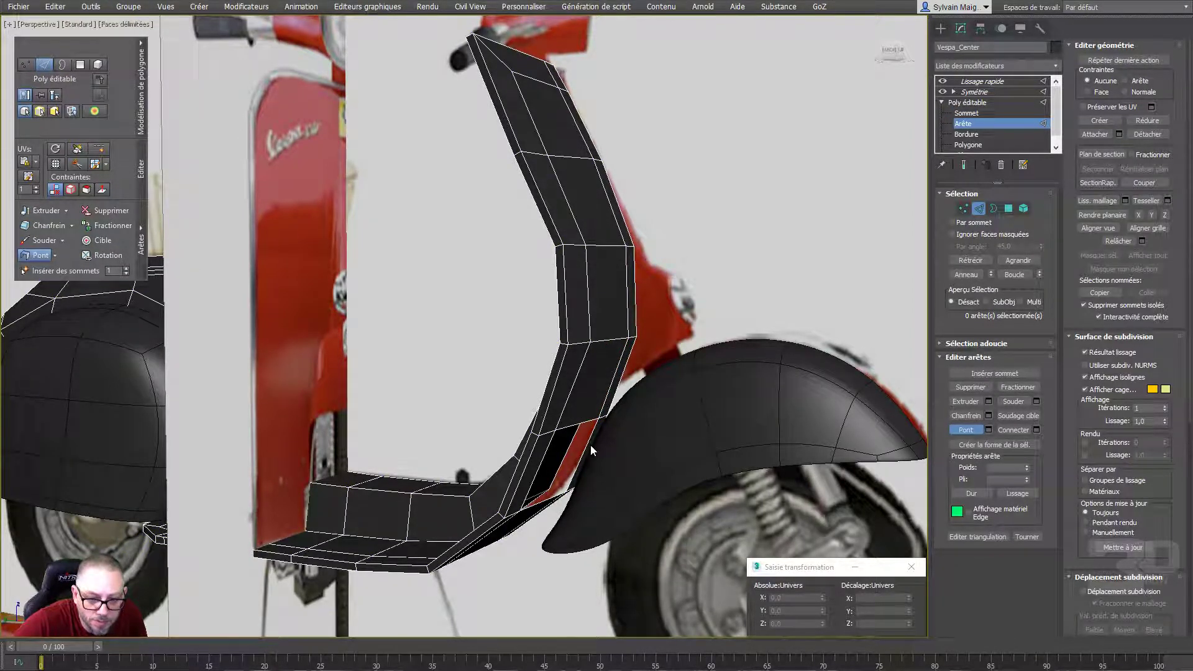
{"action": "left_click", "coordinate": [559, 447]}
{"action": "right_click", "coordinate": [560, 445]}
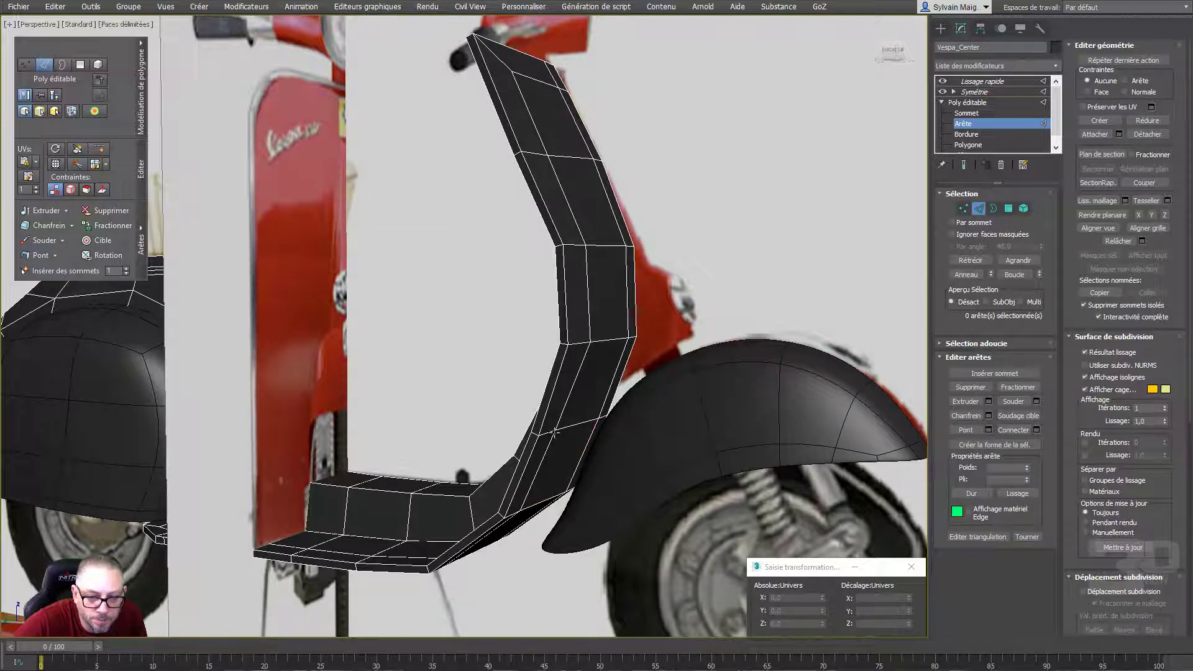
Nudge two lower legshield vertices to smooth the bend, then toggle Show End Result
{"action": "key", "text": "1"}
{"action": "left_click", "coordinate": [553, 429]}
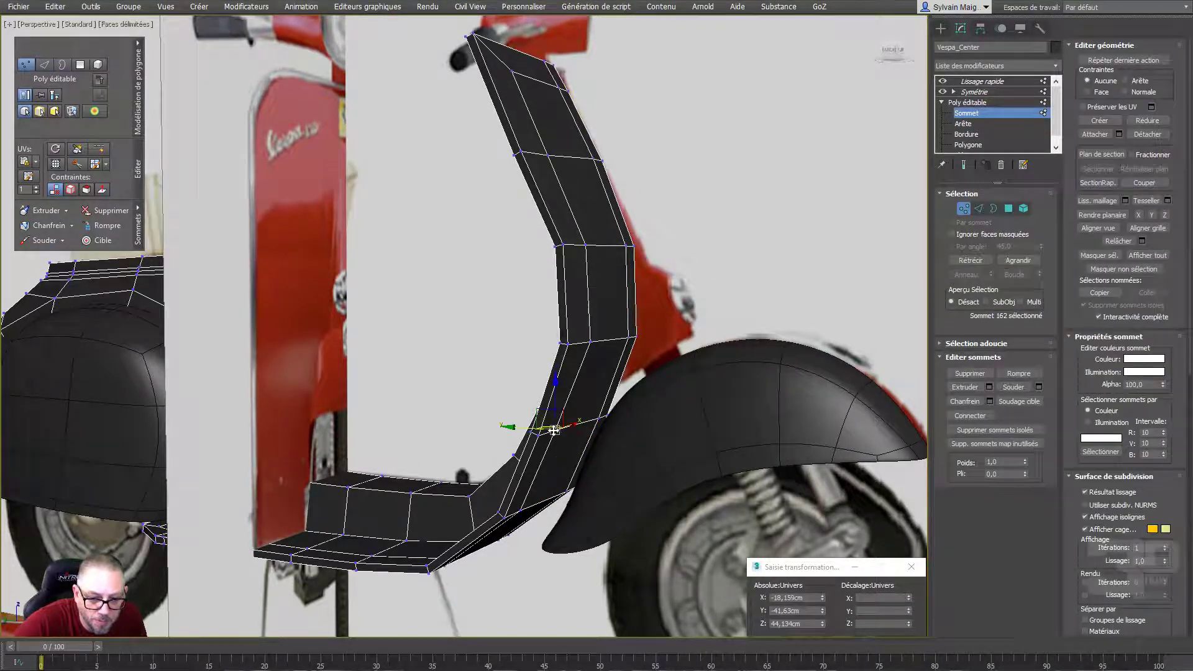
{"action": "left_click_drag", "start_coordinate": [529, 426], "coordinate": [516, 430]}
{"action": "left_click", "coordinate": [520, 510]}
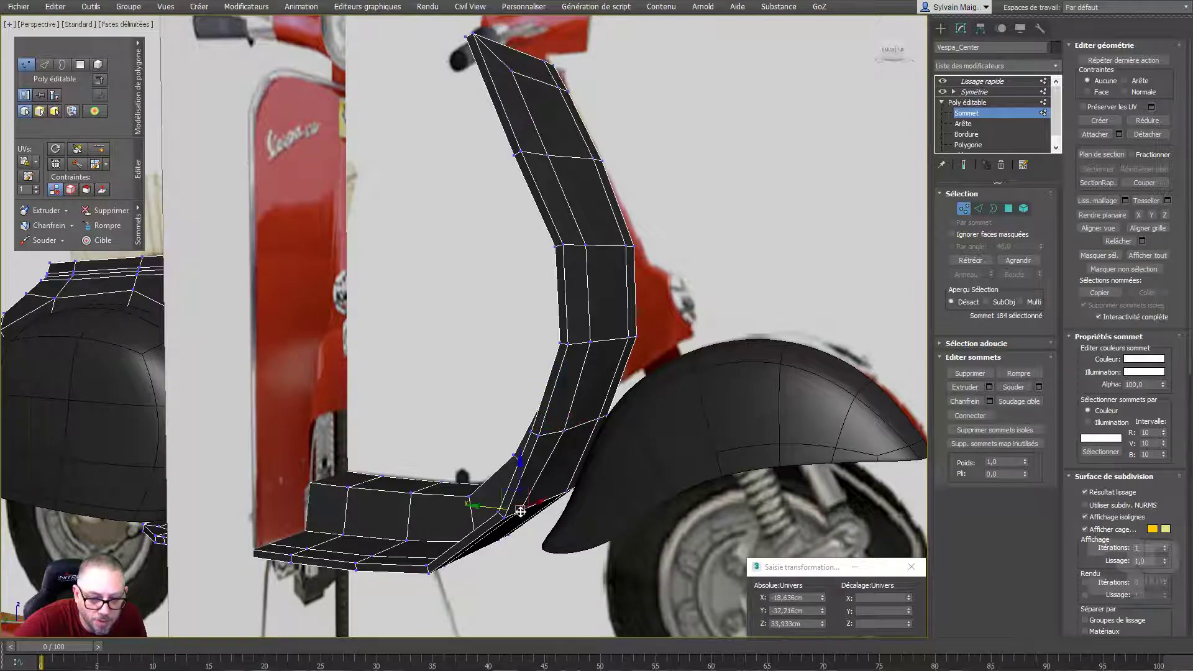
{"action": "left_click_drag", "start_coordinate": [503, 508], "coordinate": [505, 512]}
{"action": "mouse_move", "coordinate": [515, 503]}
{"action": "middle_mouse_down", "text": "alt"}
{"action": "mouse_move", "coordinate": [557, 470]}
{"action": "mouse_move", "coordinate": [515, 564]}
{"action": "middle_mouse_up", "text": "alt"}
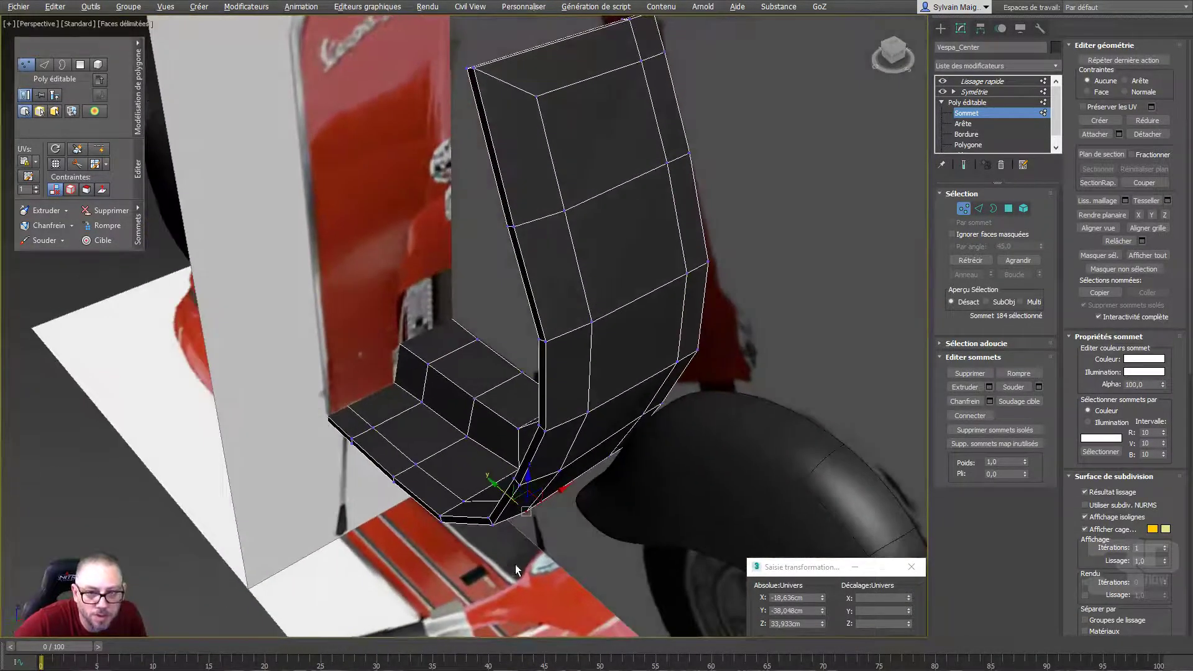
{"action": "left_click", "coordinate": [964, 165]}
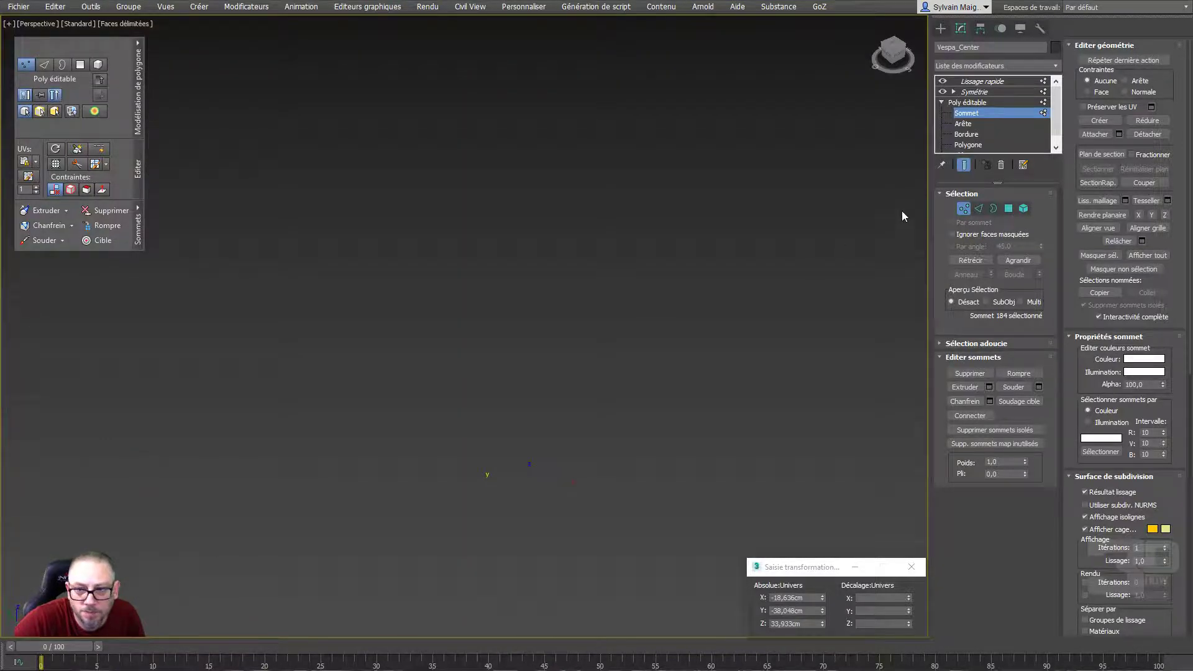
{"action": "left_click", "coordinate": [963, 165]}
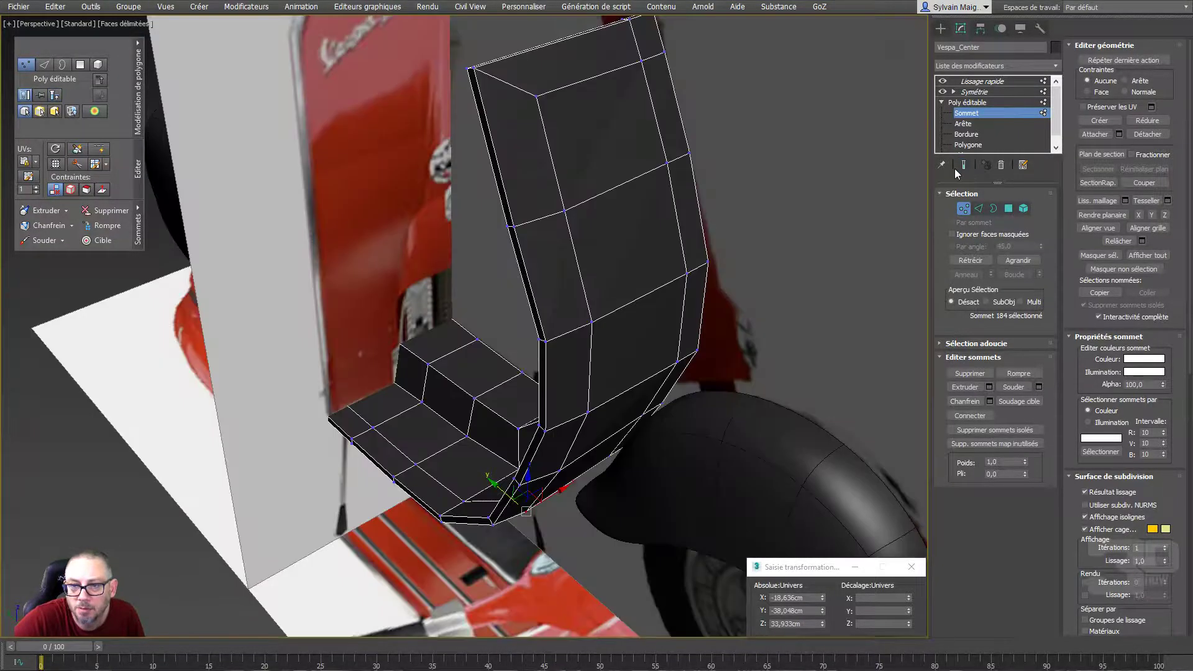
{"action": "left_click", "coordinate": [963, 214]}
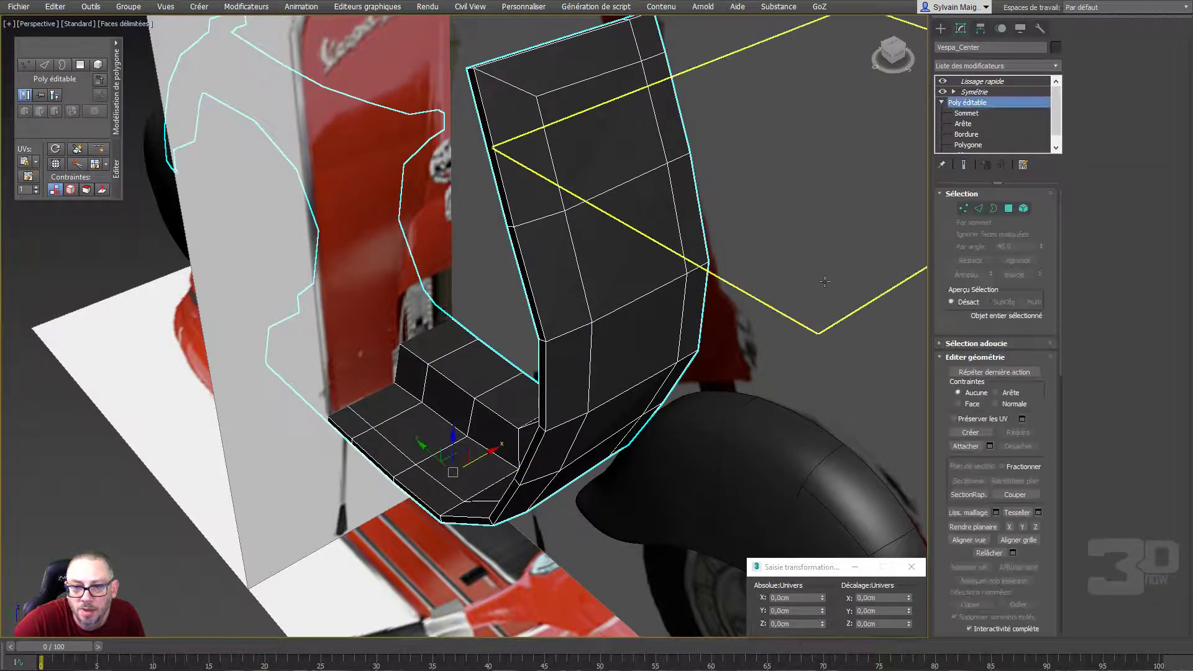
{"action": "left_click", "coordinate": [964, 165]}
{"action": "scroll", "coordinate": [758, 245], "scroll_direction": "down", "scroll_amount": 5}
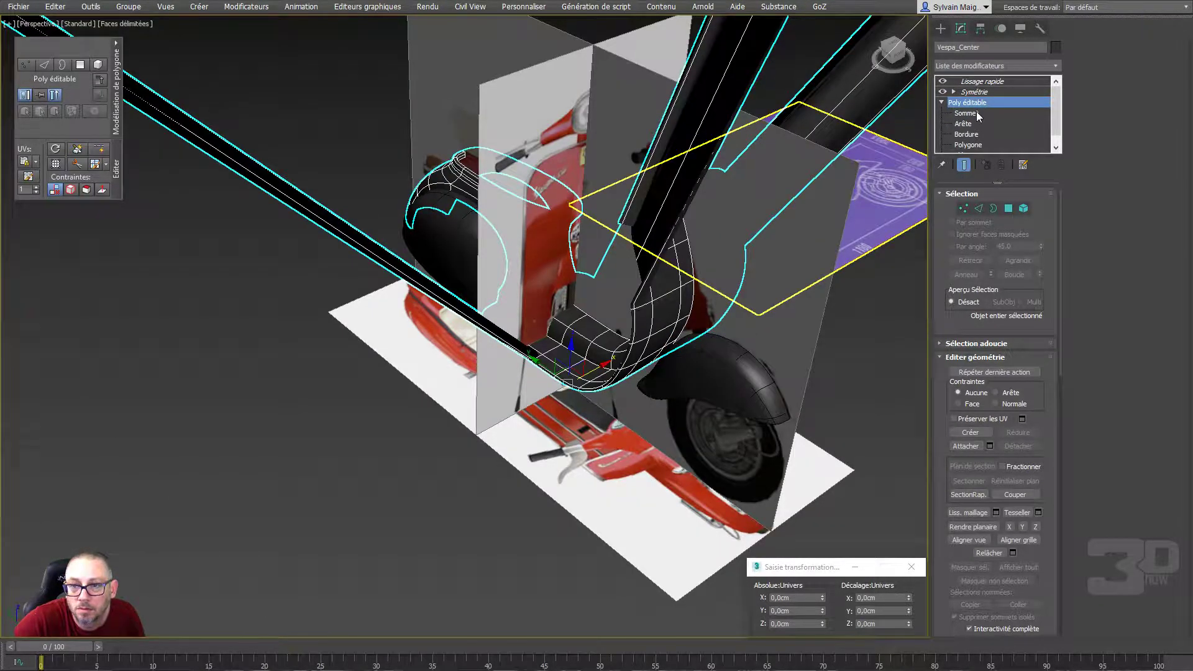
{"action": "left_click", "coordinate": [943, 91]}
{"action": "left_click", "coordinate": [943, 91]}
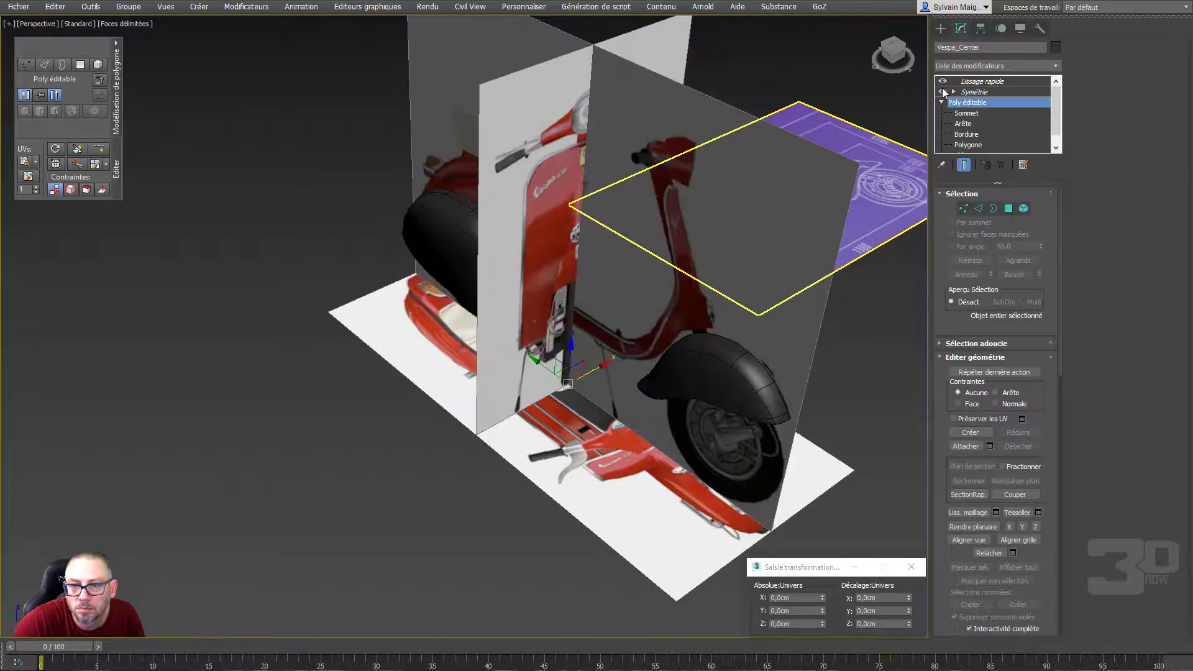
{"action": "left_click", "coordinate": [943, 91]}
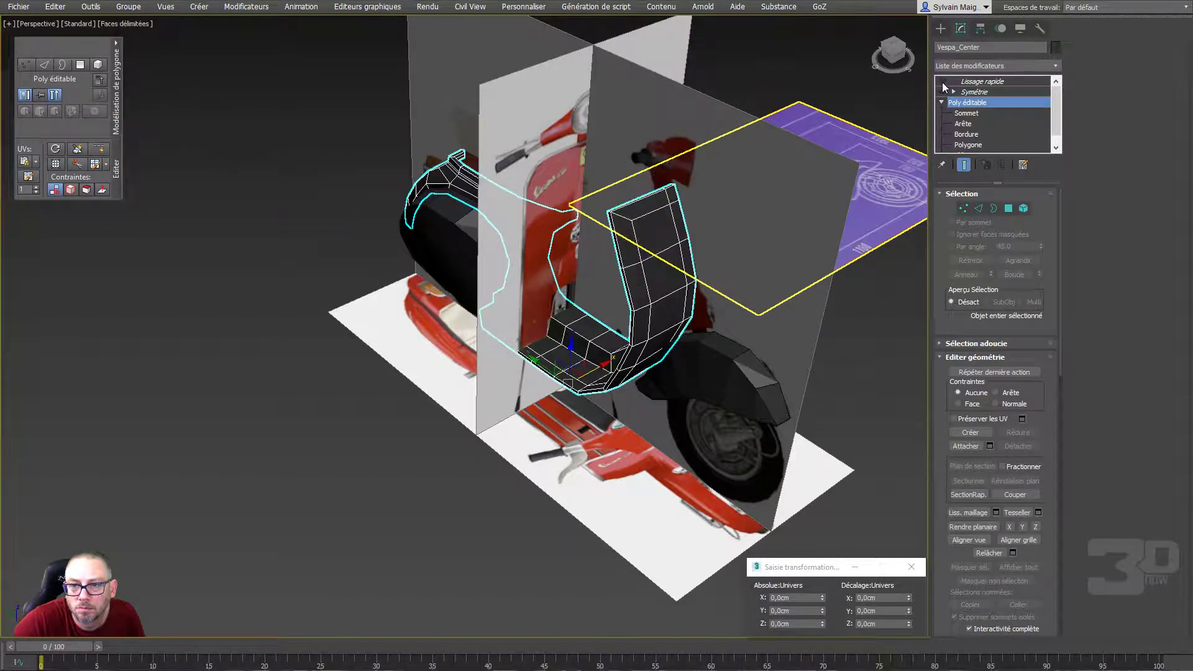
{"action": "mouse_move", "coordinate": [767, 237]}
{"action": "middle_mouse_down", "text": "alt"}
{"action": "mouse_move", "coordinate": [743, 231]}
{"action": "mouse_move", "coordinate": [764, 234]}
{"action": "middle_mouse_up", "text": "alt"}
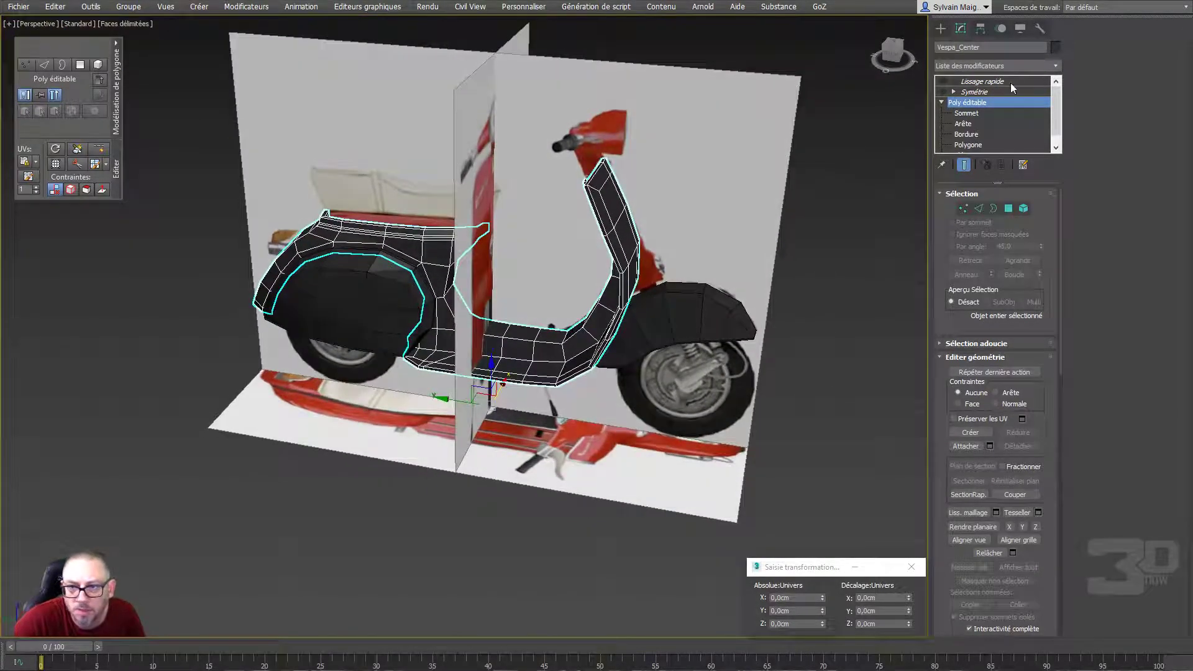
{"action": "left_click", "coordinate": [963, 164]}
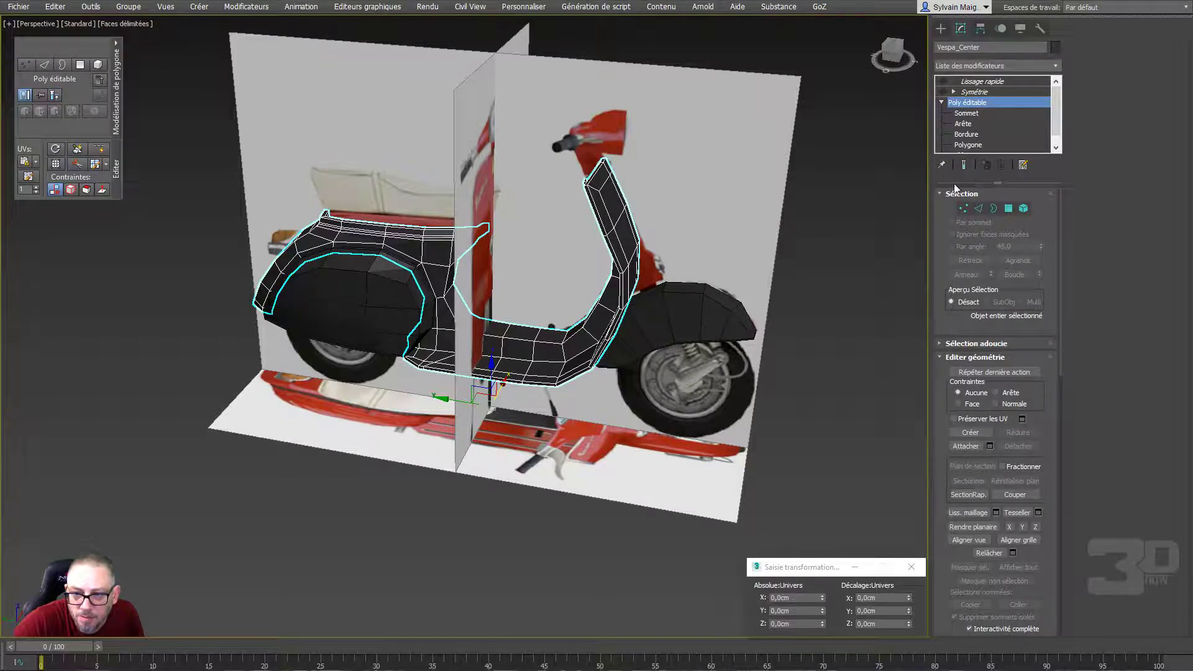
{"action": "mouse_move", "coordinate": [801, 302]}
{"action": "middle_mouse_down"}
{"action": "mouse_move", "coordinate": [711, 314]}
{"action": "mouse_move", "coordinate": [669, 290]}
{"action": "middle_mouse_up"}
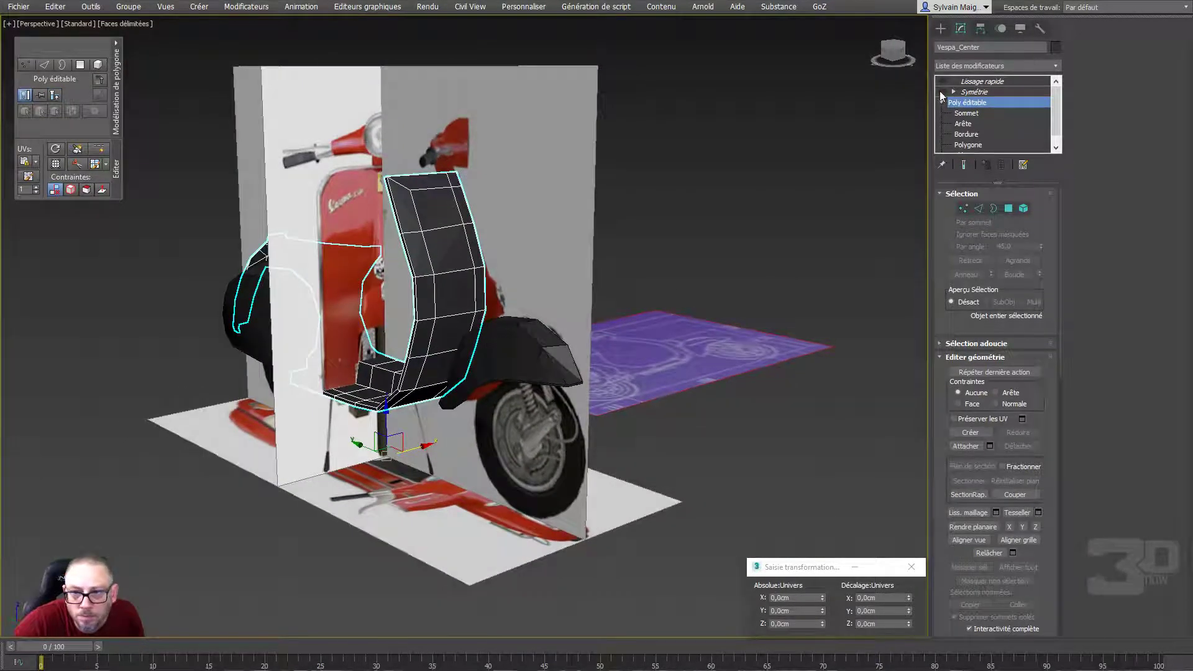
{"action": "left_click", "coordinate": [941, 91]}
{"action": "middle_click_drag", "start_coordinate": [836, 202], "coordinate": [798, 210], "text": "alt"}
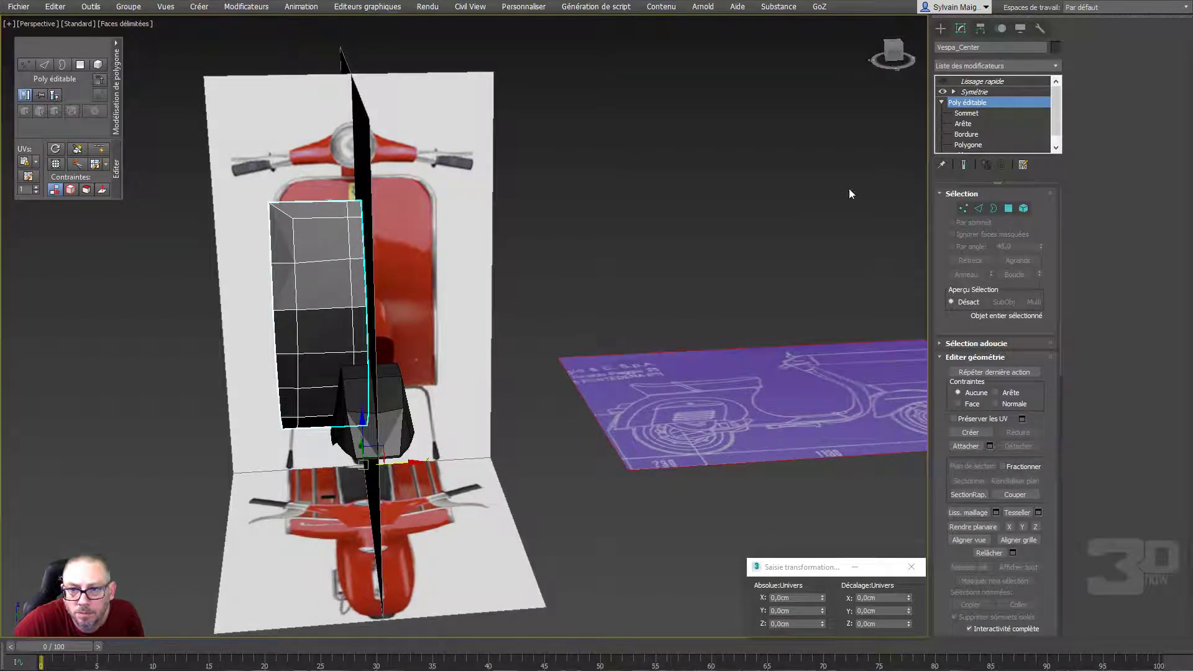
{"action": "left_click", "coordinate": [963, 166]}
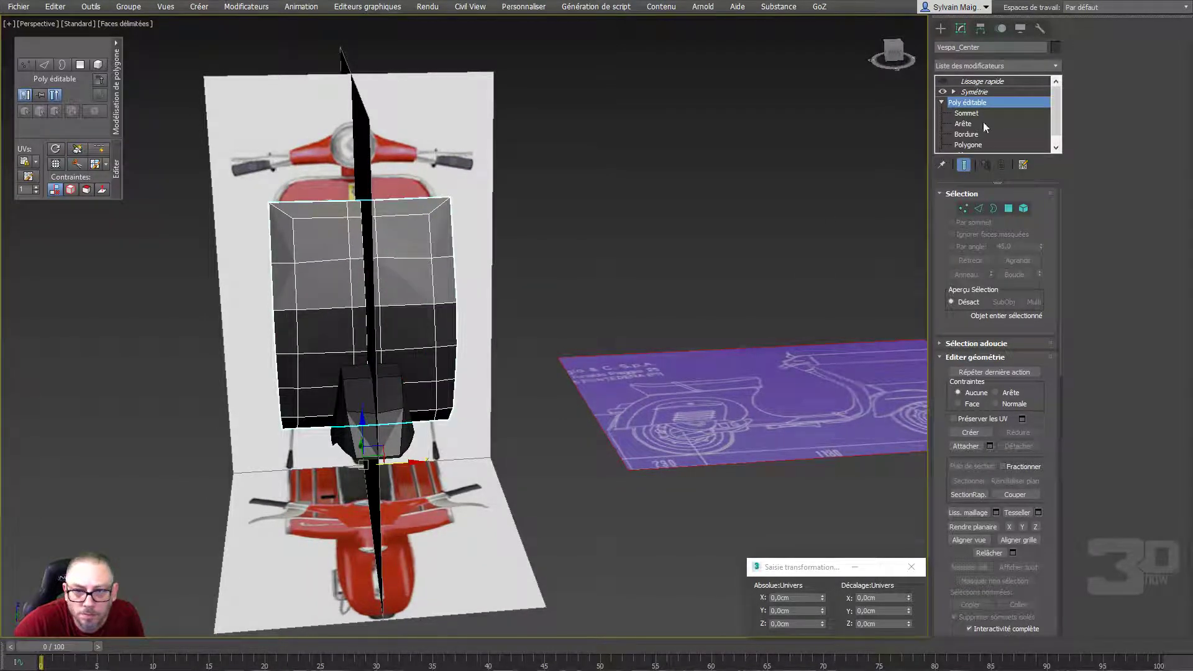
{"action": "left_click", "coordinate": [942, 81]}
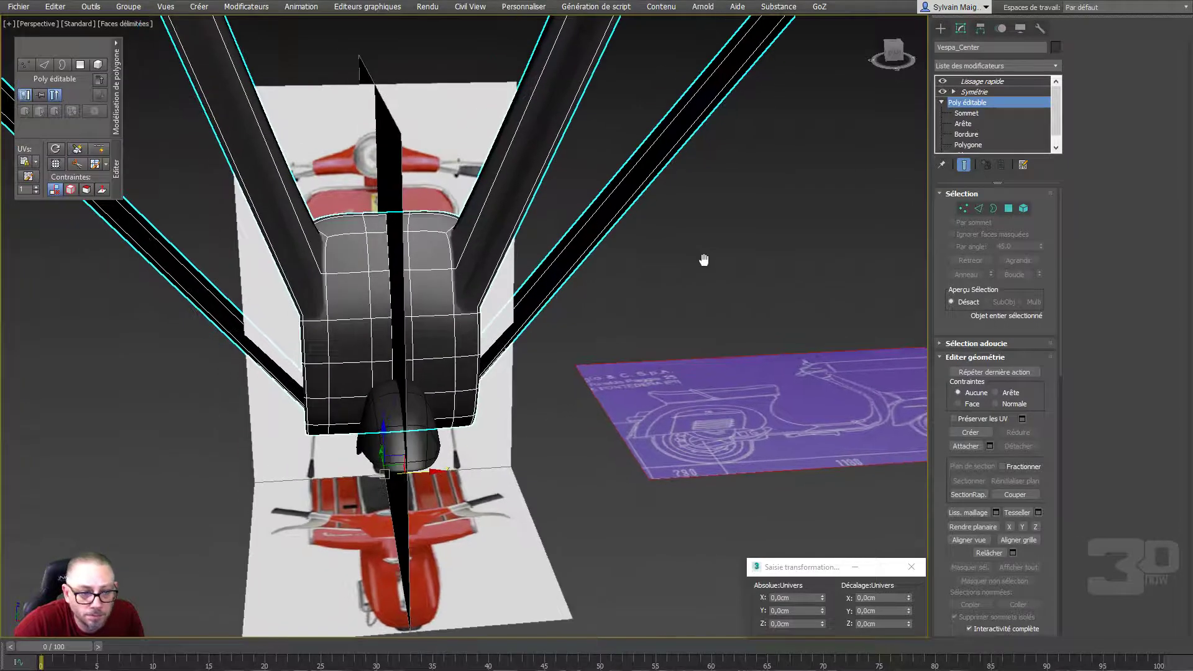
{"action": "scroll", "coordinate": [687, 265], "scroll_direction": "down", "scroll_amount": 5}
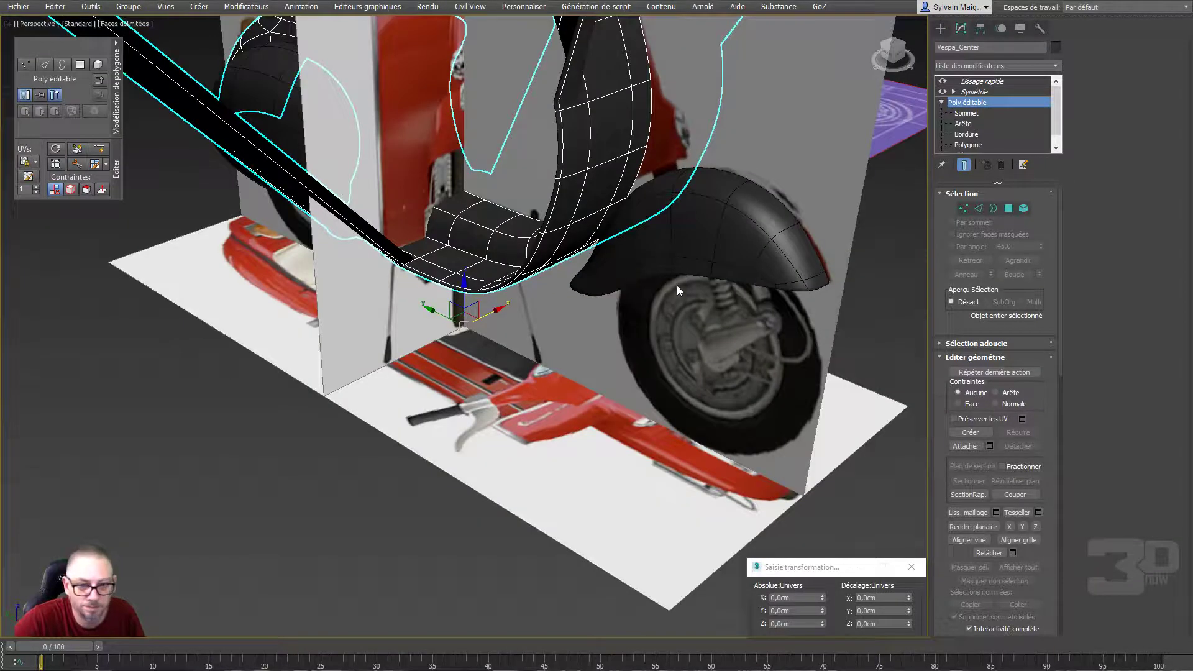
{"action": "scroll", "coordinate": [676, 285], "scroll_direction": "down", "scroll_amount": 5}
{"action": "mouse_move", "coordinate": [620, 329]}
{"action": "middle_mouse_down"}
{"action": "mouse_move", "coordinate": [590, 359]}
{"action": "mouse_move", "coordinate": [604, 358]}
{"action": "middle_mouse_up"}
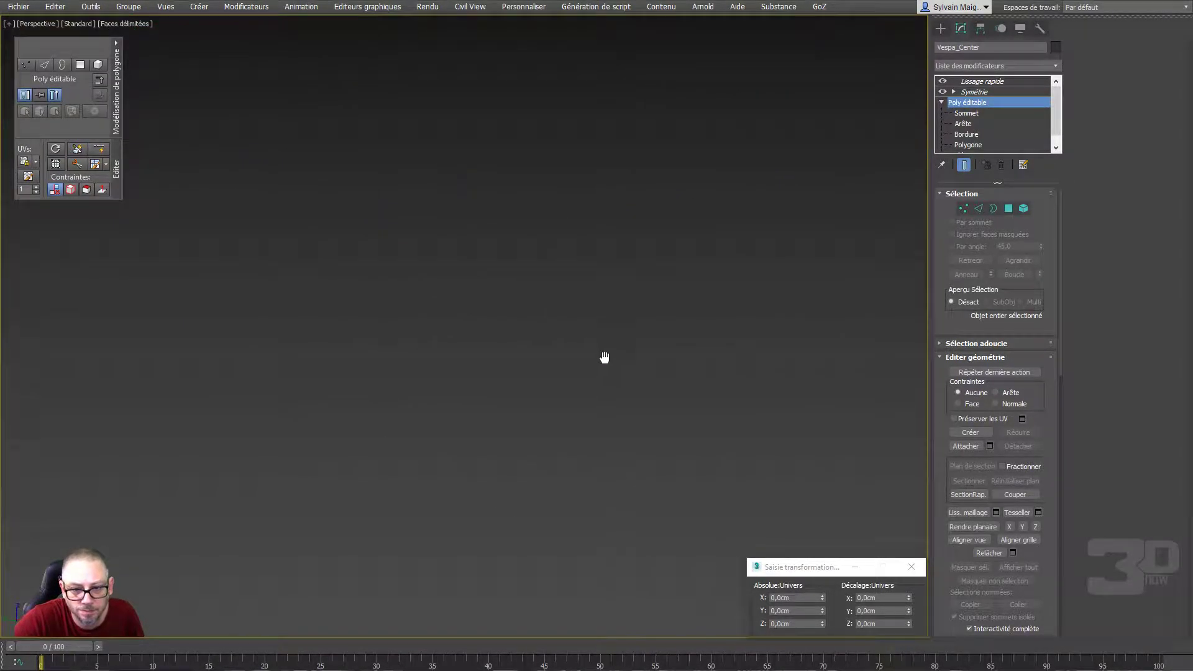
{"action": "left_click", "coordinate": [962, 207]}
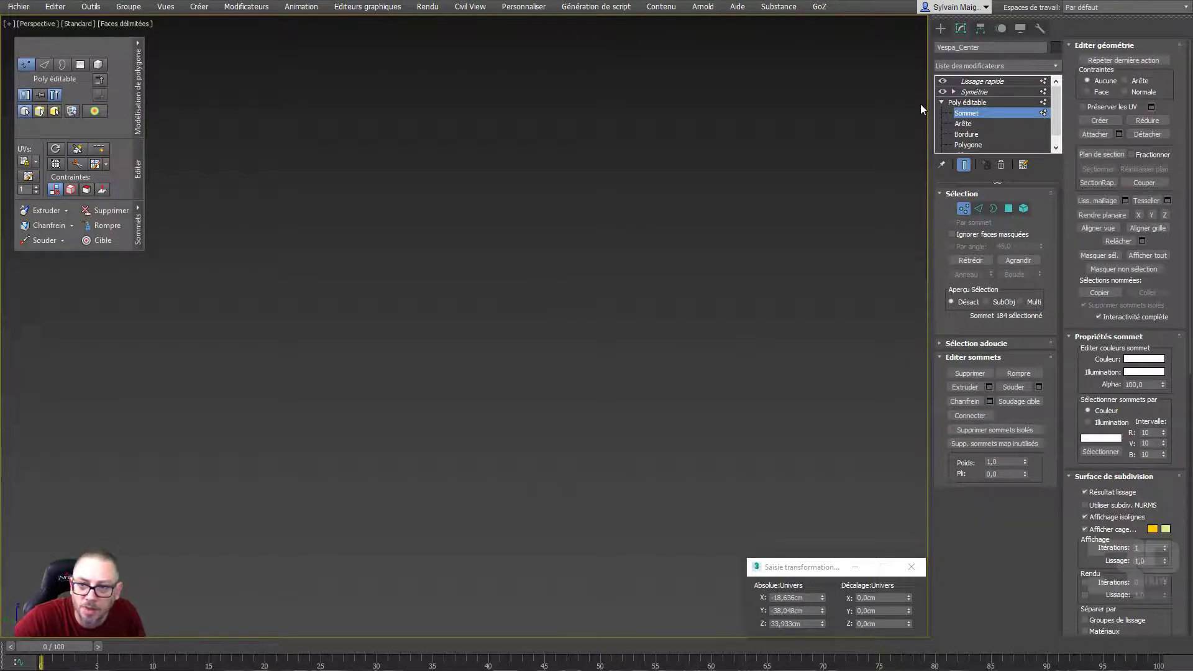
{"action": "left_click", "coordinate": [975, 113]}
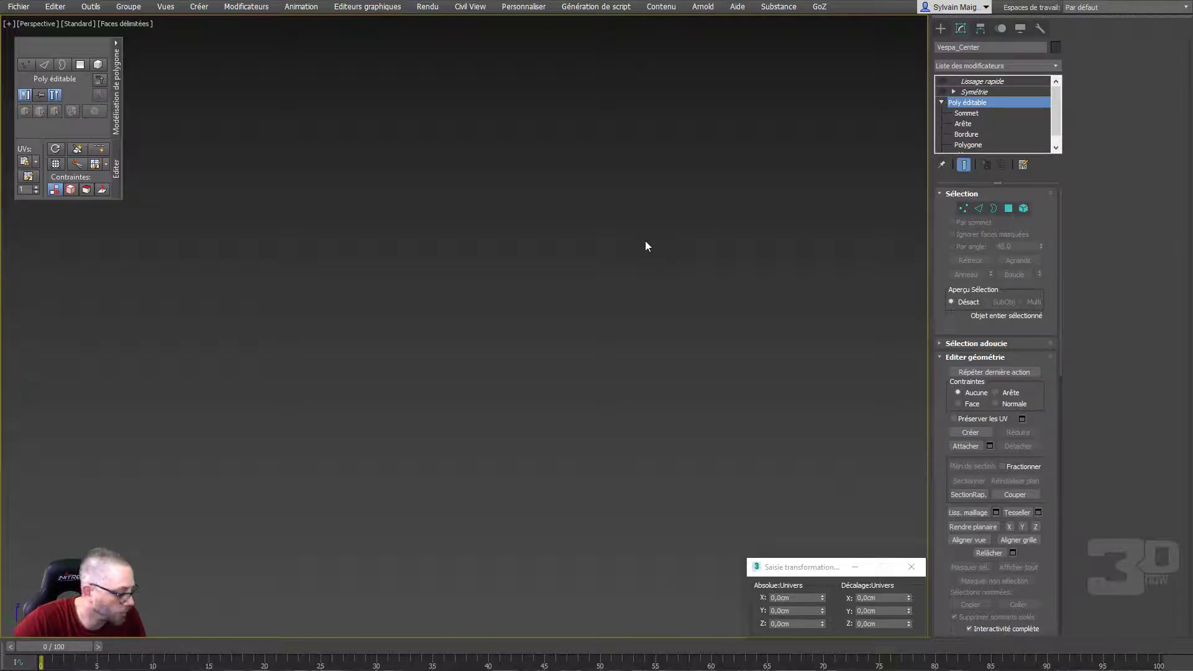
{"action": "left_click", "coordinate": [963, 212]}
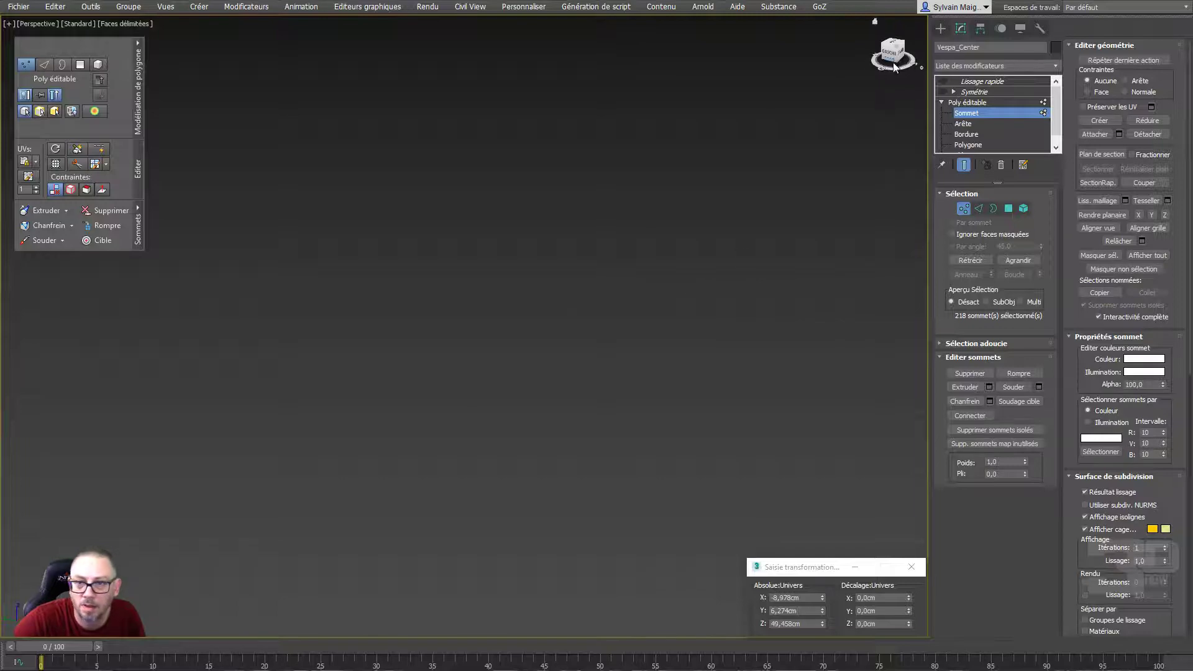
{"action": "left_click", "coordinate": [873, 26]}
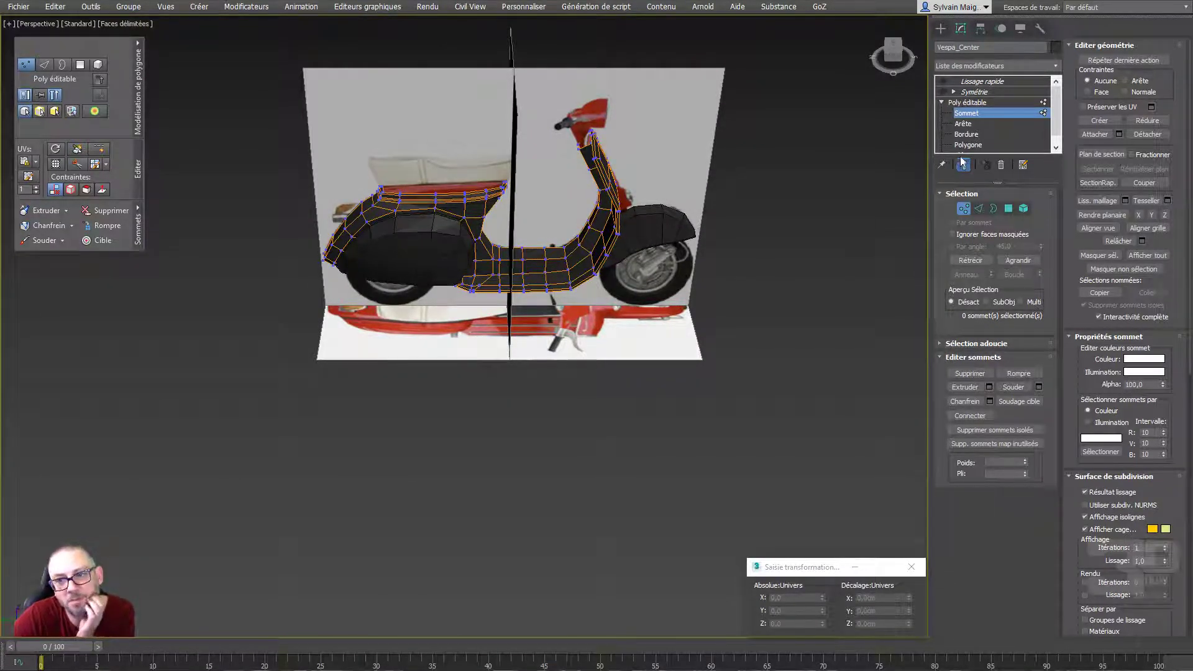
{"action": "left_click", "coordinate": [942, 91]}
{"action": "right_click", "coordinate": [761, 263]}
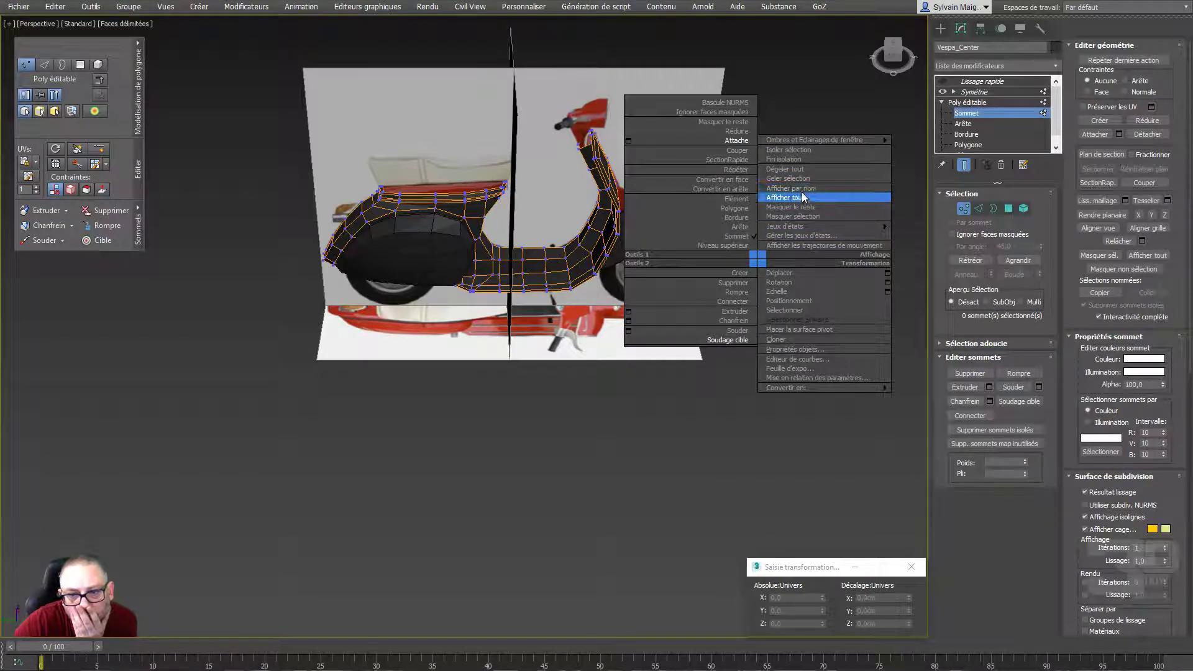
{"action": "left_click", "coordinate": [818, 150]}
{"action": "key", "text": "1"}
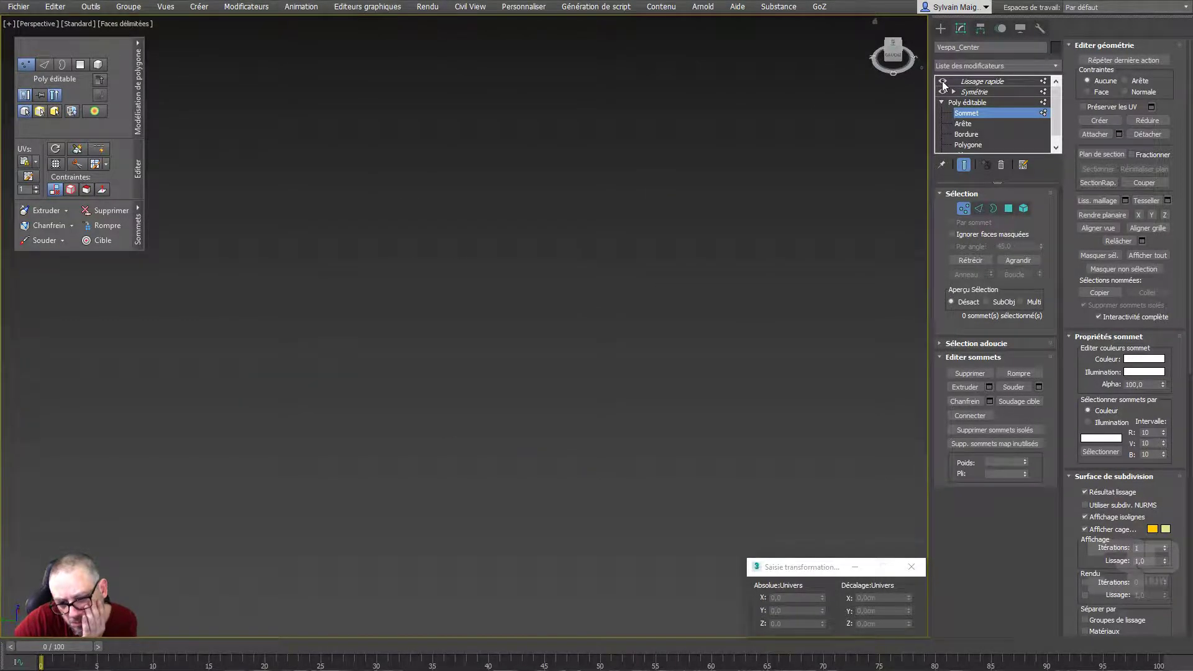
{"action": "left_click", "coordinate": [942, 81]}
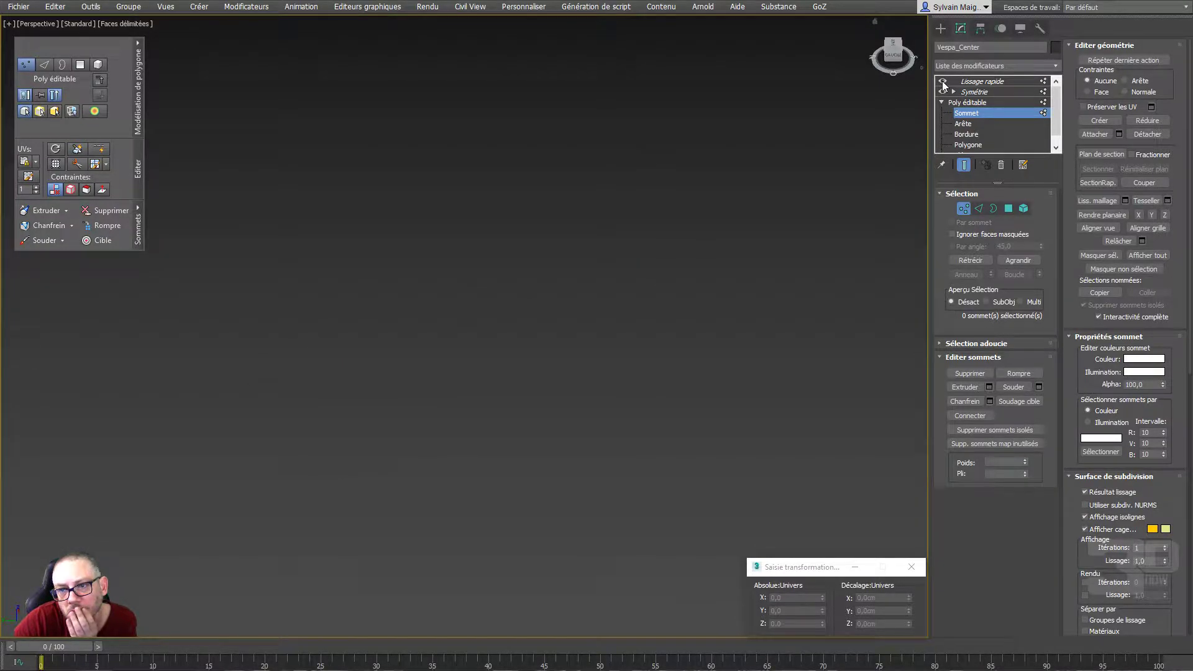
Replace the instanced Lissage rapide modifier with a fresh, unique Lissage rapide
{"action": "left_click", "coordinate": [969, 79]}
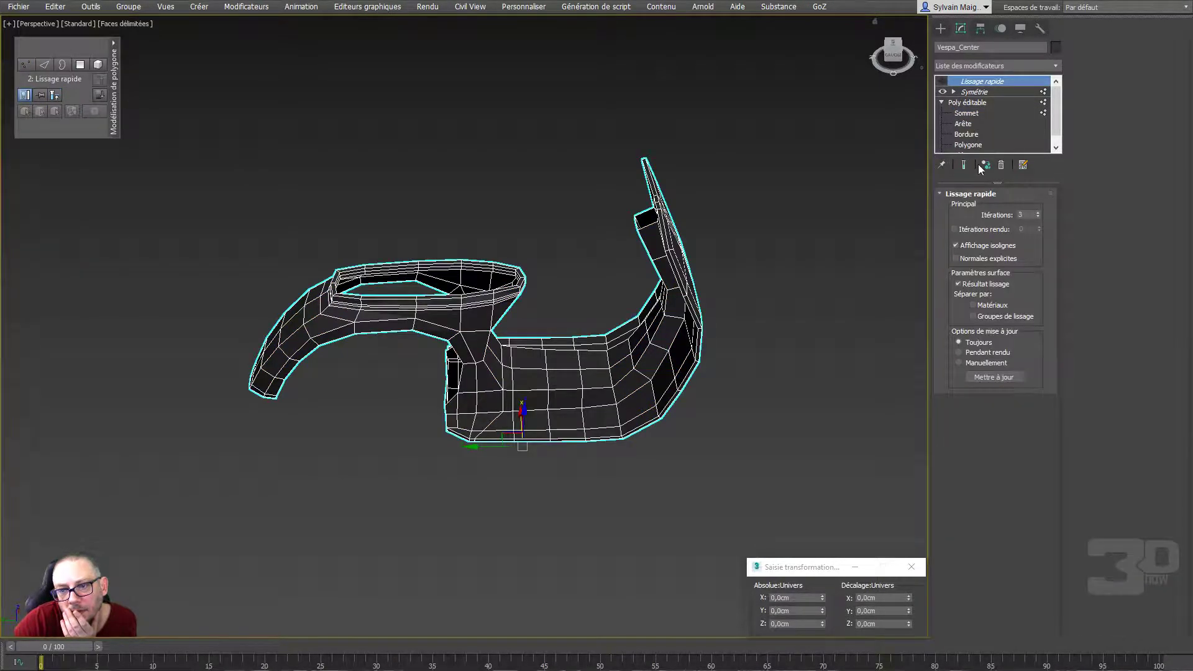
{"action": "left_click", "coordinate": [963, 167]}
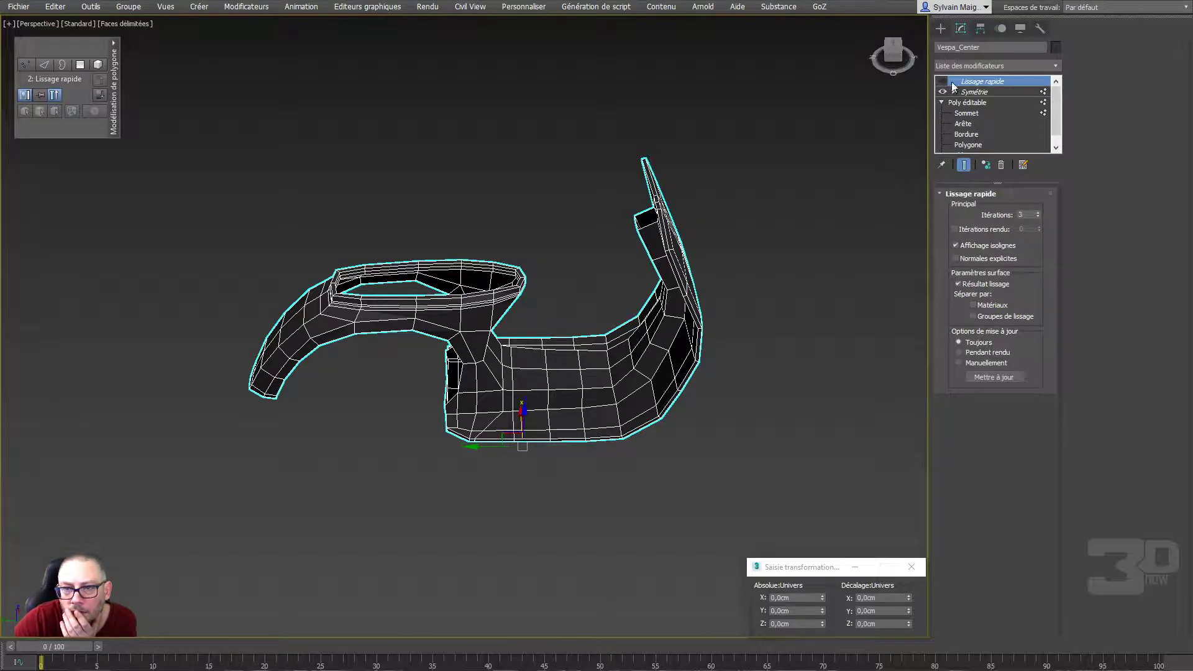
{"action": "left_click", "coordinate": [1001, 165]}
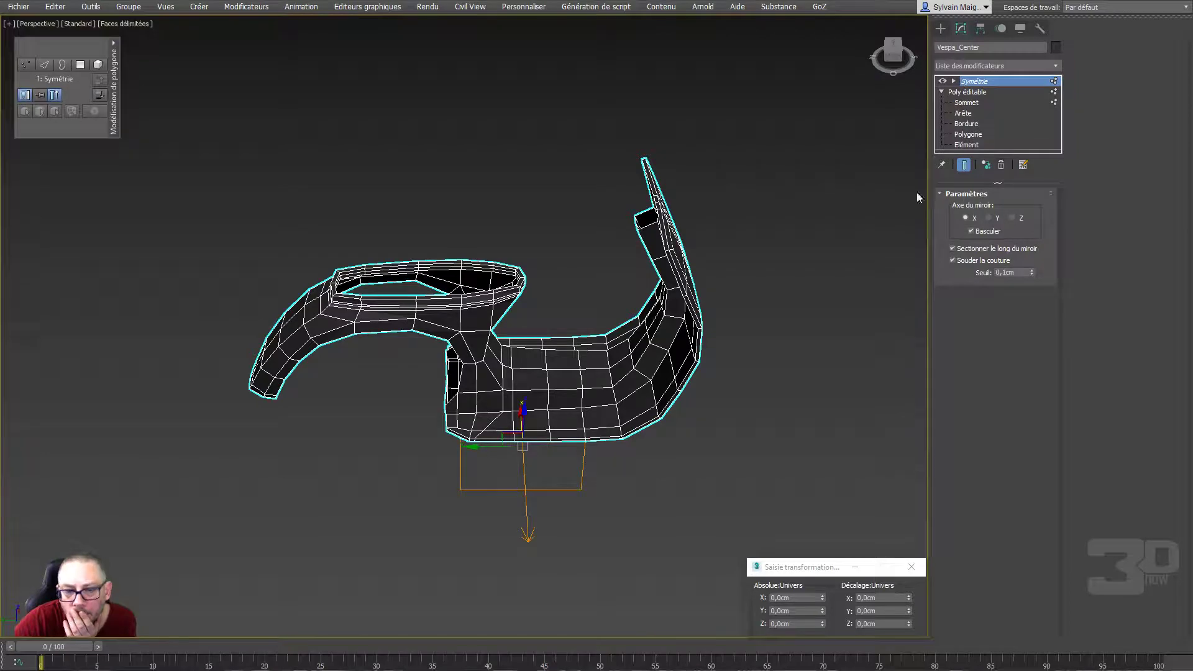
{"action": "left_click", "coordinate": [1056, 66]}
{"action": "left_click_drag", "start_coordinate": [1055, 103], "coordinate": [1057, 291]}
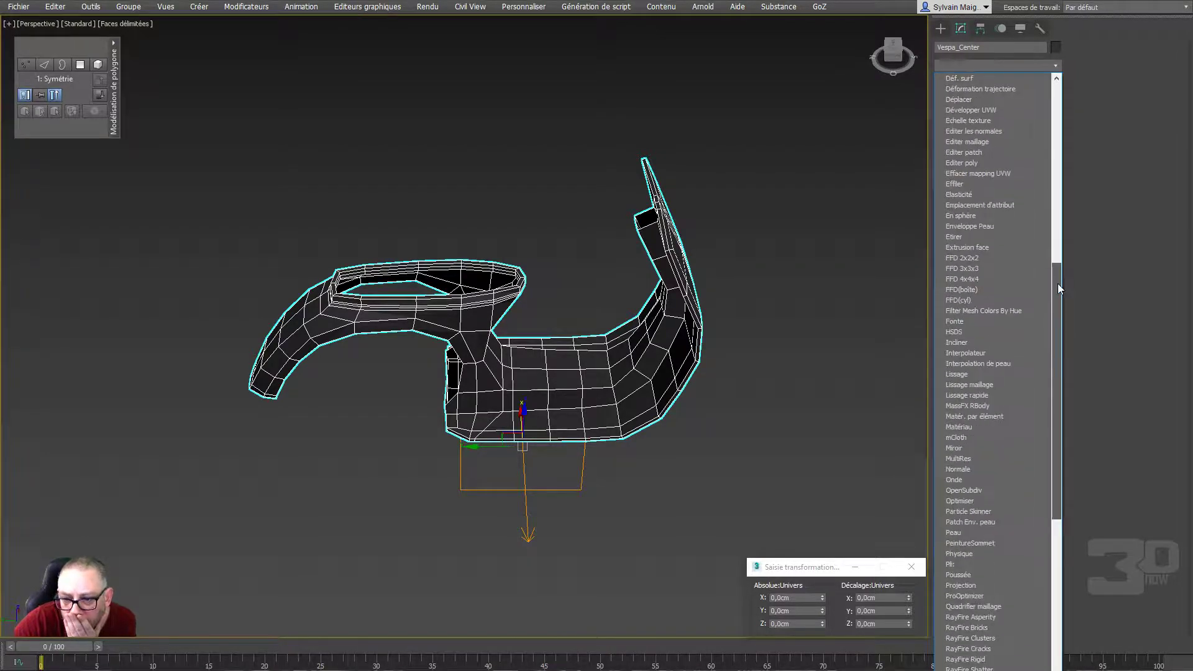
{"action": "left_click", "coordinate": [1008, 382]}
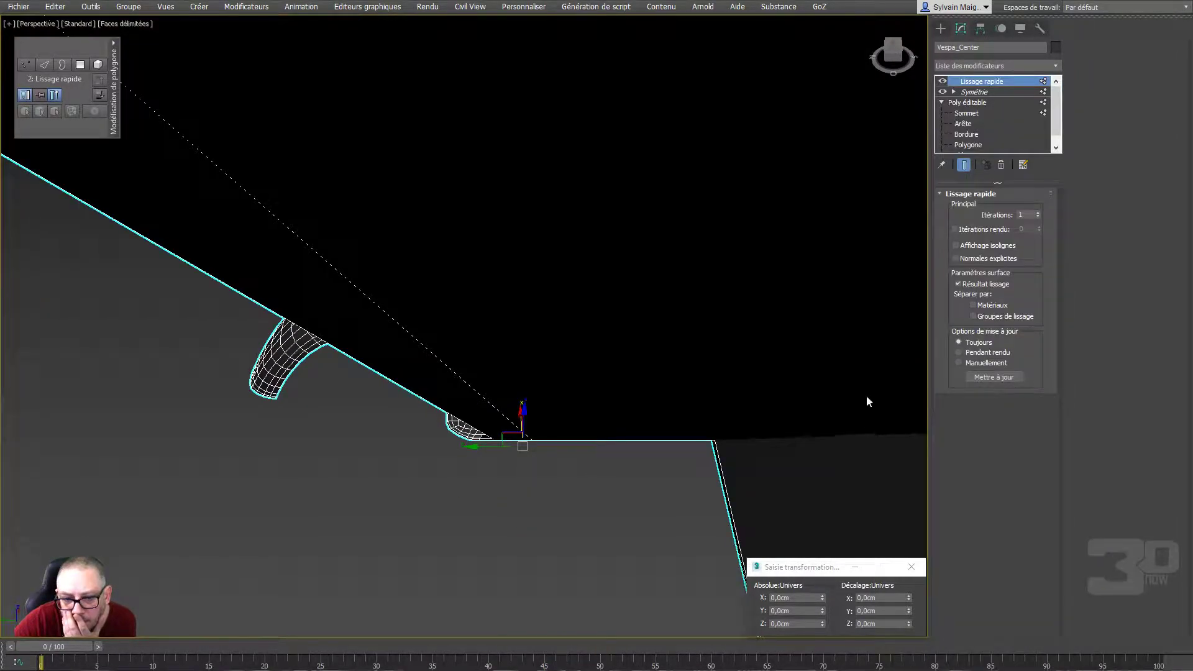
{"action": "scroll", "coordinate": [732, 235], "scroll_direction": "down", "scroll_amount": 2}
{"action": "mouse_move", "coordinate": [732, 234]}
{"action": "middle_mouse_down", "text": "alt"}
{"action": "mouse_move", "coordinate": [479, 420]}
{"action": "mouse_move", "coordinate": [607, 445]}
{"action": "mouse_move", "coordinate": [753, 399]}
{"action": "mouse_move", "coordinate": [775, 359]}
{"action": "mouse_move", "coordinate": [878, 333]}
{"action": "mouse_move", "coordinate": [841, 333]}
{"action": "mouse_move", "coordinate": [820, 357]}
{"action": "middle_mouse_up", "text": "alt"}
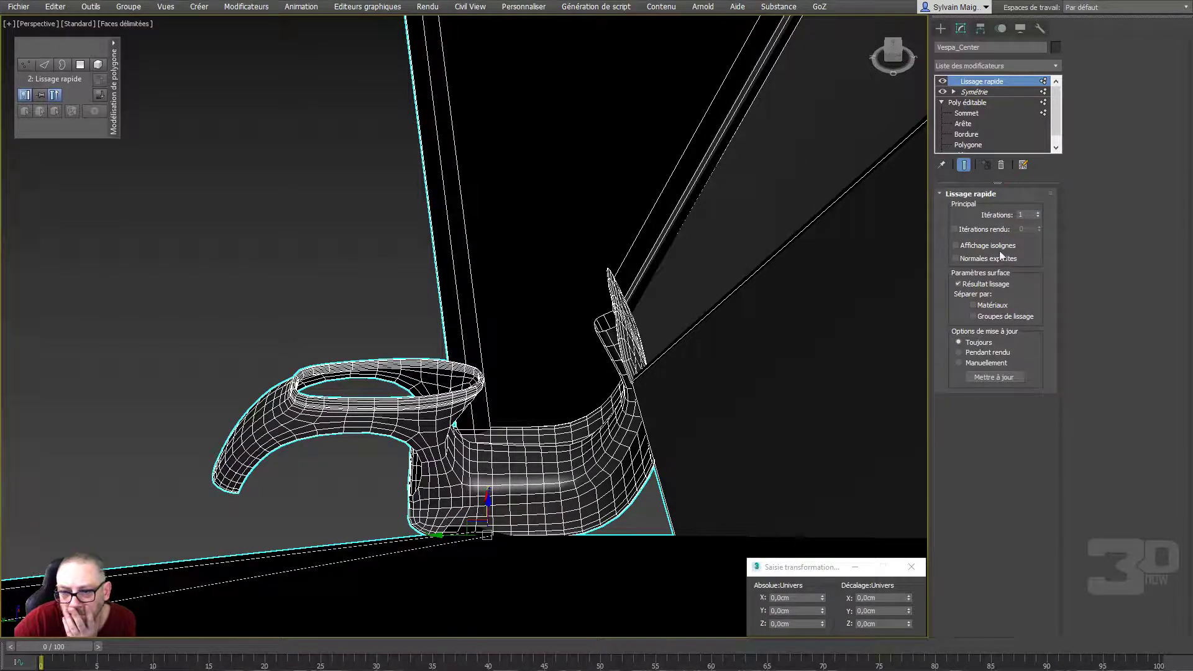
Toggle the Symétrie modifier's Basculer flip off and back on
{"action": "left_click", "coordinate": [978, 93]}
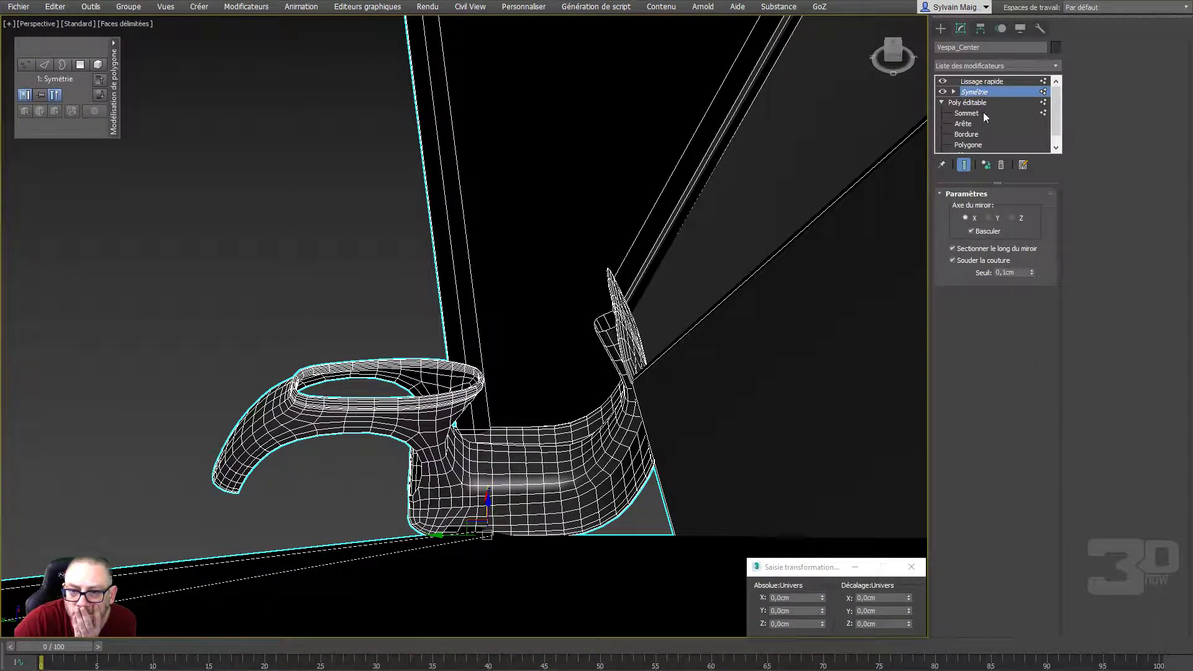
{"action": "left_click", "coordinate": [982, 232]}
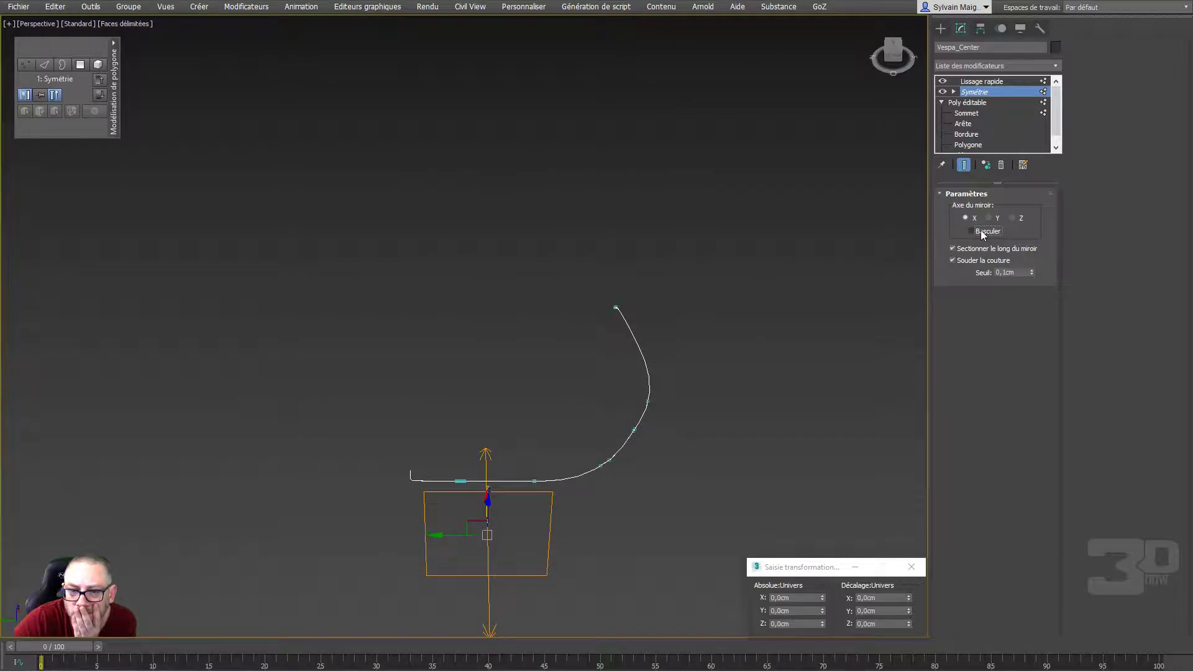
{"action": "left_click", "coordinate": [982, 231]}
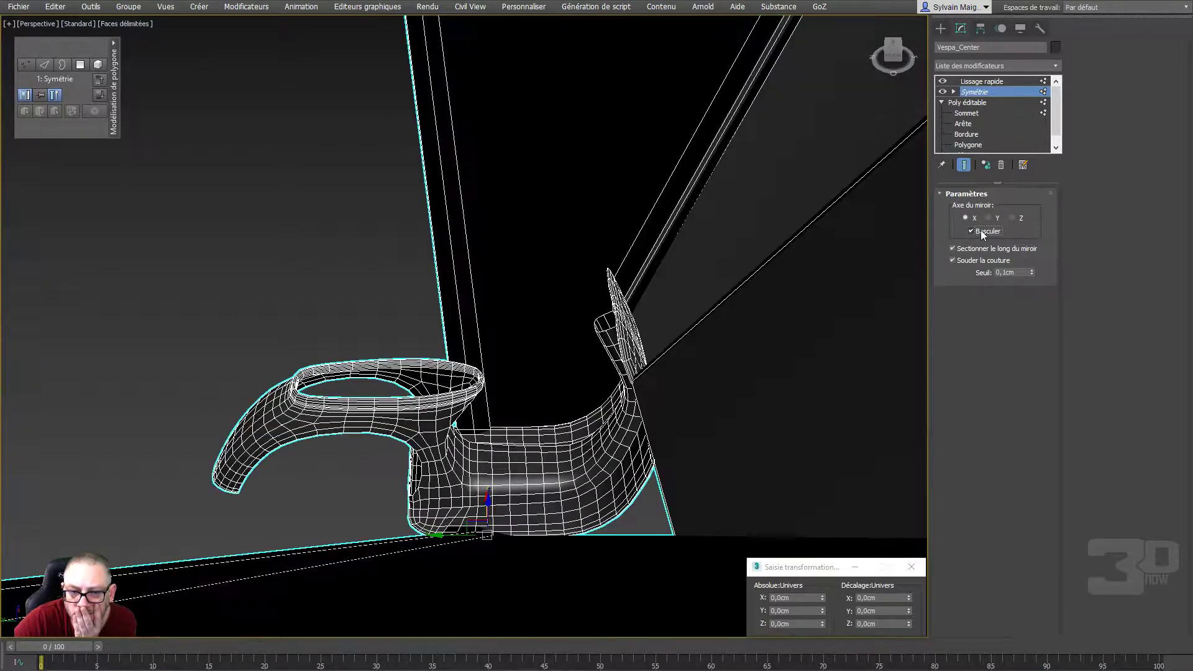
Hide Lissage rapide to show the low-poly cage and enter Bordure level
{"action": "left_click", "coordinate": [942, 81]}
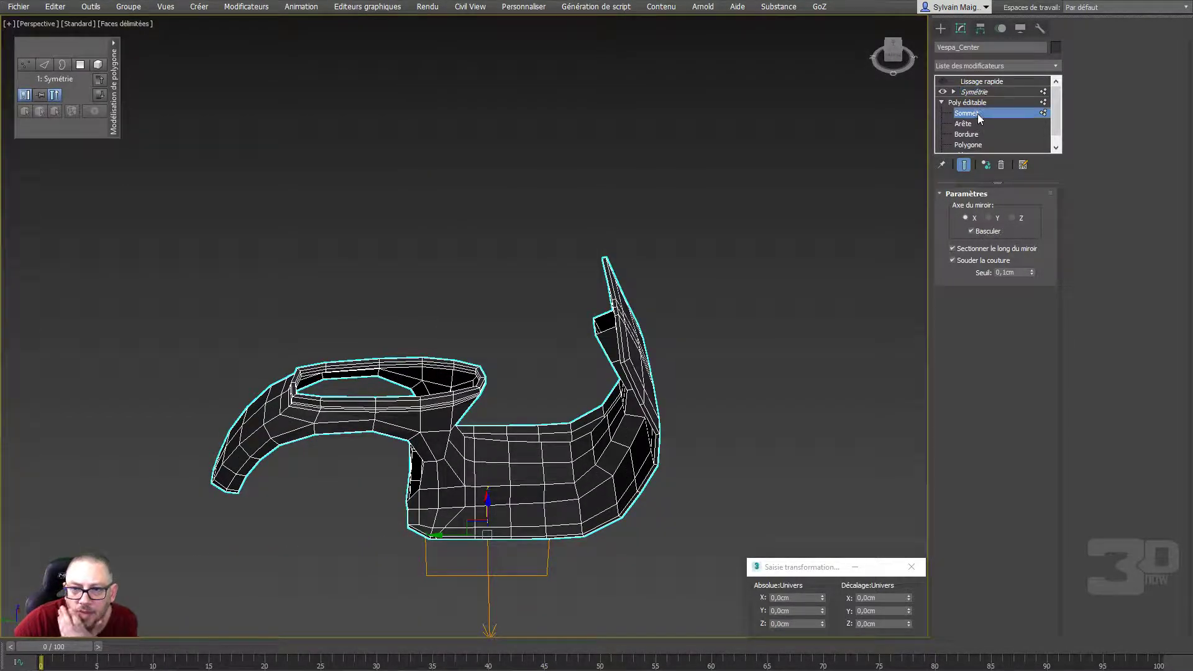
{"action": "left_click", "coordinate": [977, 113]}
{"action": "middle_click_drag", "start_coordinate": [463, 407], "coordinate": [673, 357], "text": "alt"}
{"action": "scroll", "coordinate": [477, 361], "scroll_direction": "up", "scroll_amount": 5}
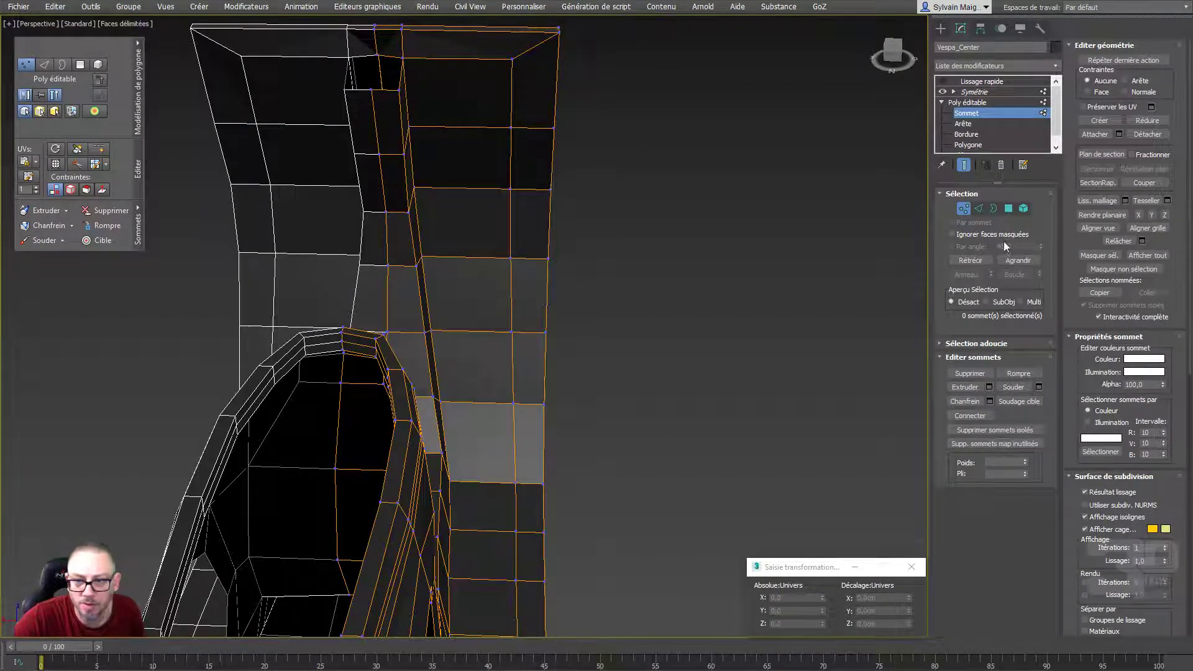
{"action": "left_click", "coordinate": [992, 209]}
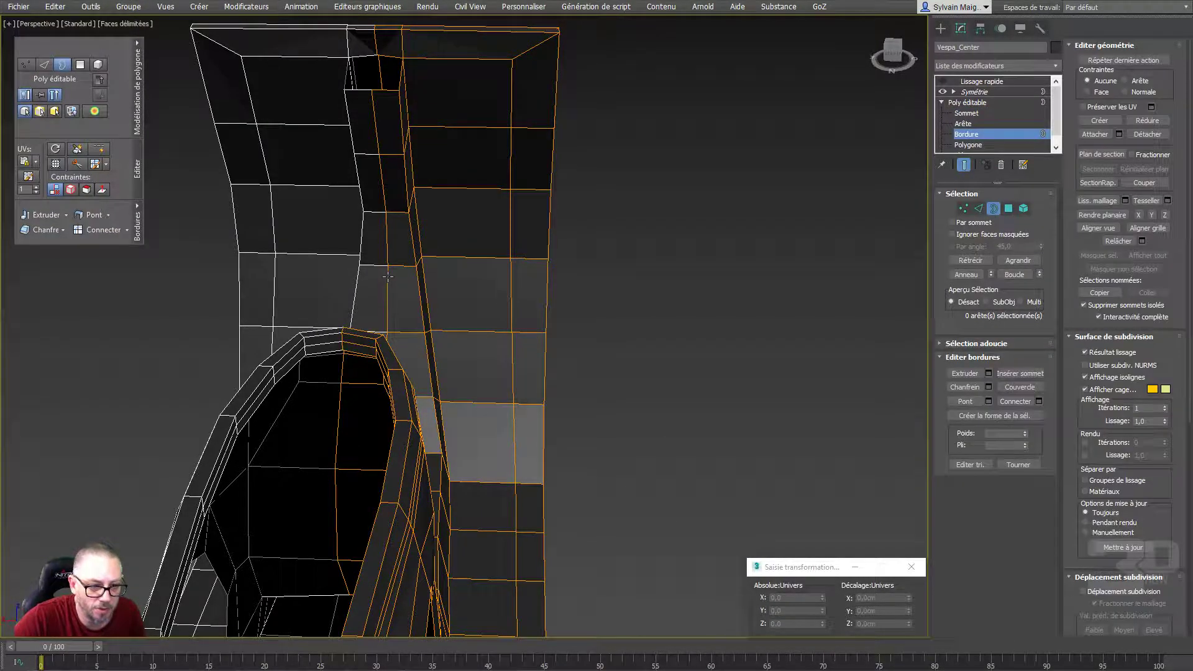
Set all 74 open border edges to X 0 cm and flatten them along X
{"action": "key", "text": "ctrl+a"}
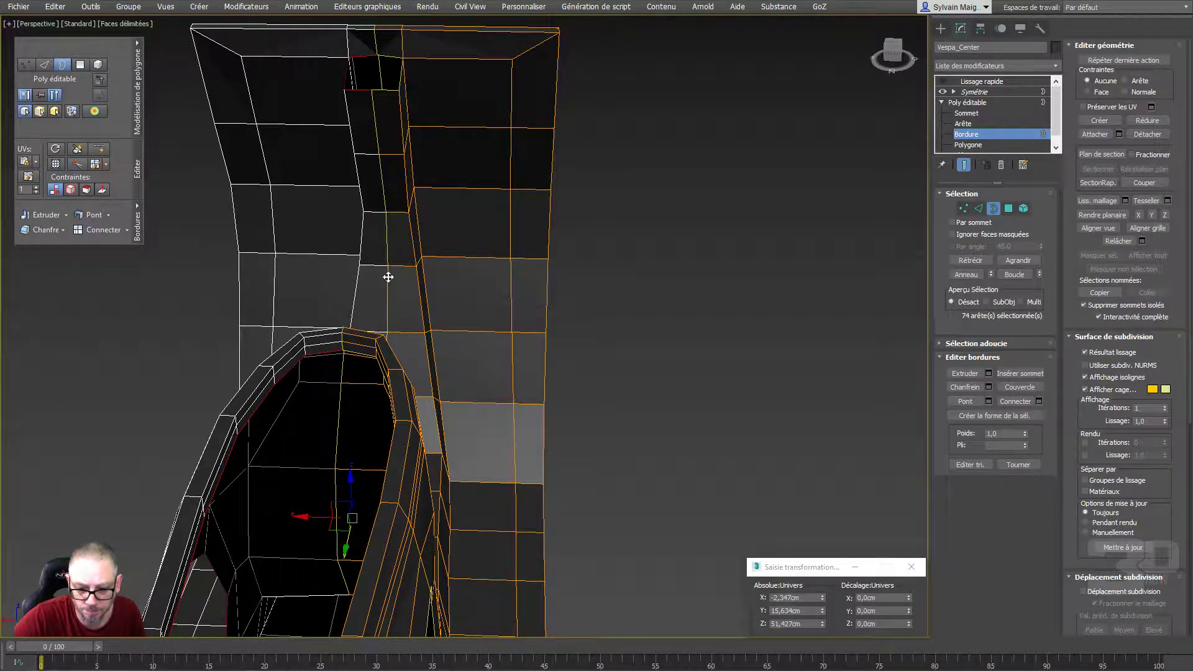
{"action": "right_click", "coordinate": [821, 598]}
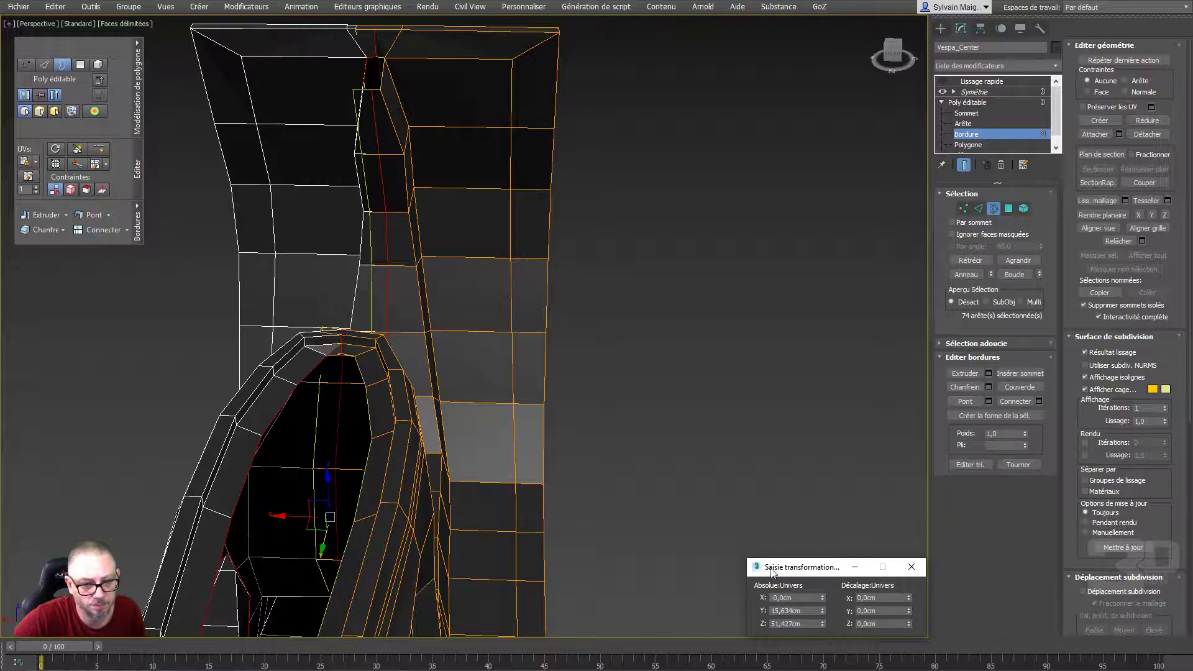
{"action": "right_click", "coordinate": [568, 348]}
{"action": "left_click", "coordinate": [605, 381]}
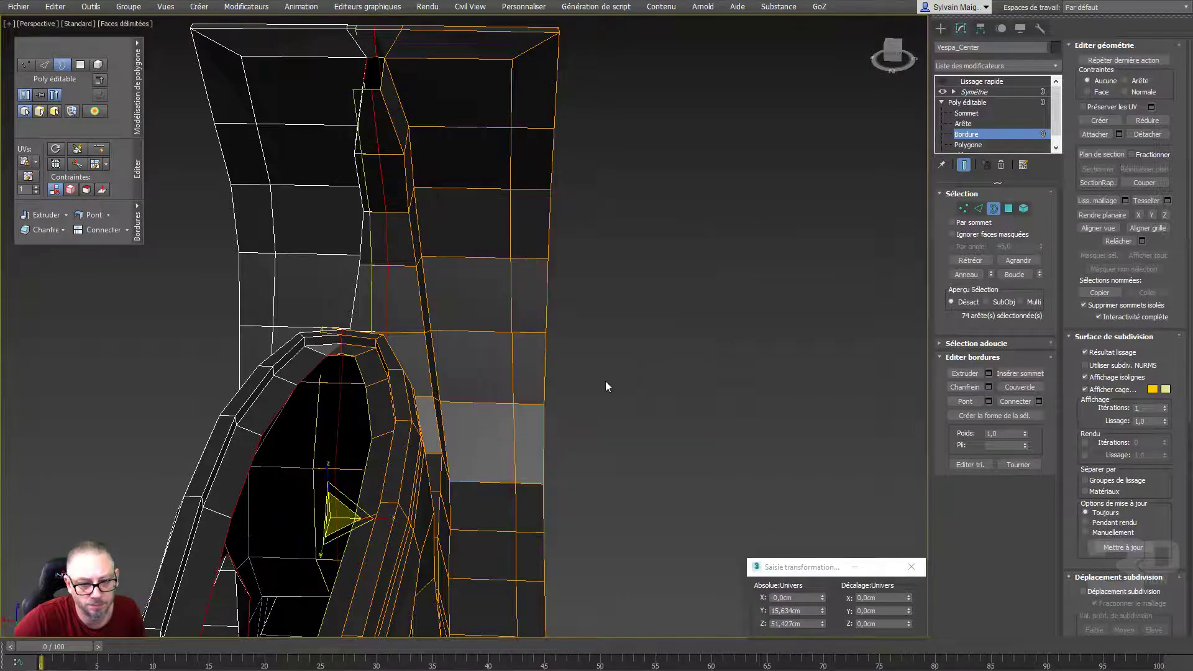
{"action": "left_click", "coordinate": [1138, 215]}
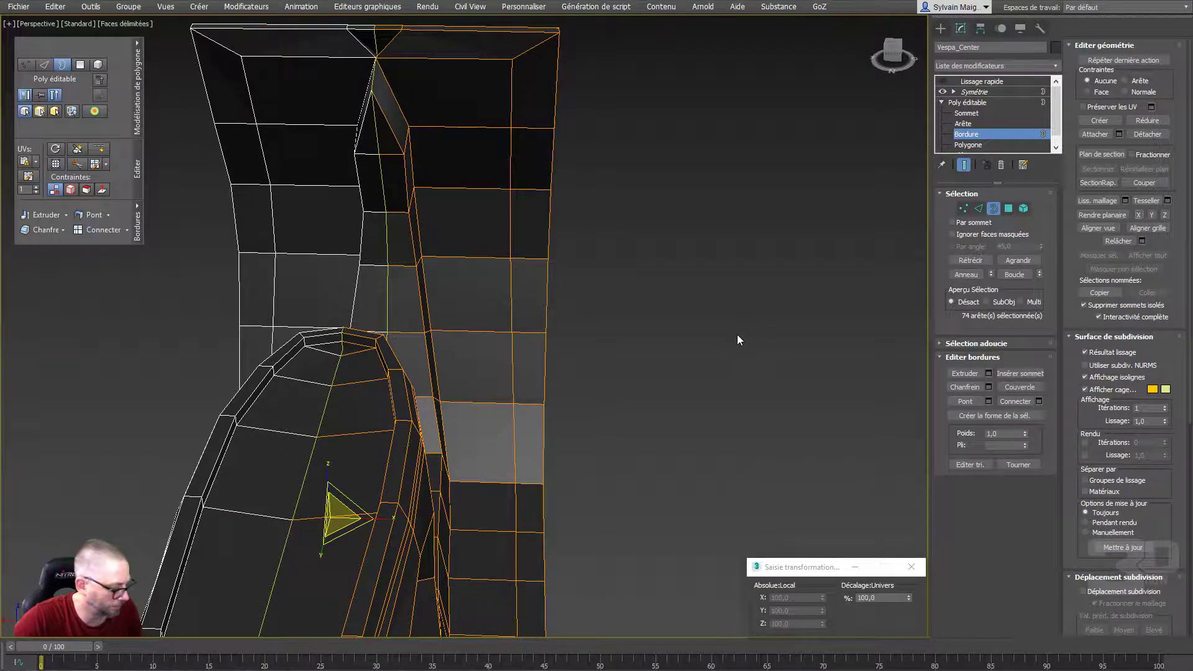
Undo the flattening, return to Sommet level and hide the Symétrie modifier
{"action": "key", "text": "ctrl+z"}
{"action": "key", "text": "ctrl+z"}
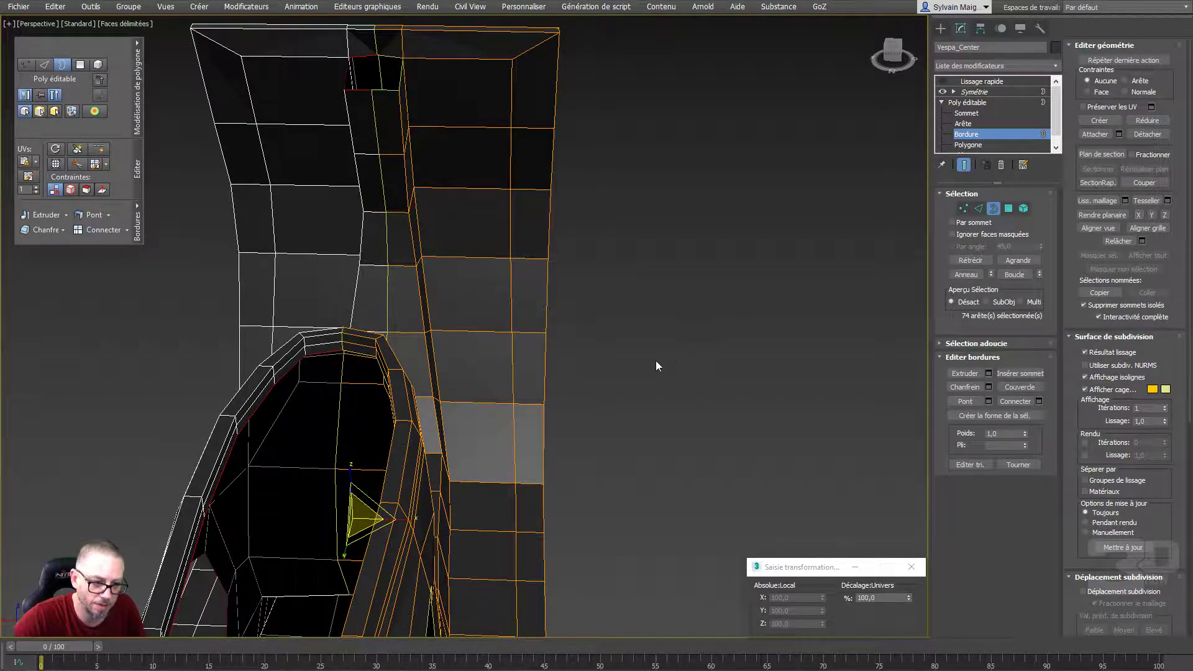
{"action": "left_click", "coordinate": [962, 208]}
{"action": "left_click", "coordinate": [941, 93]}
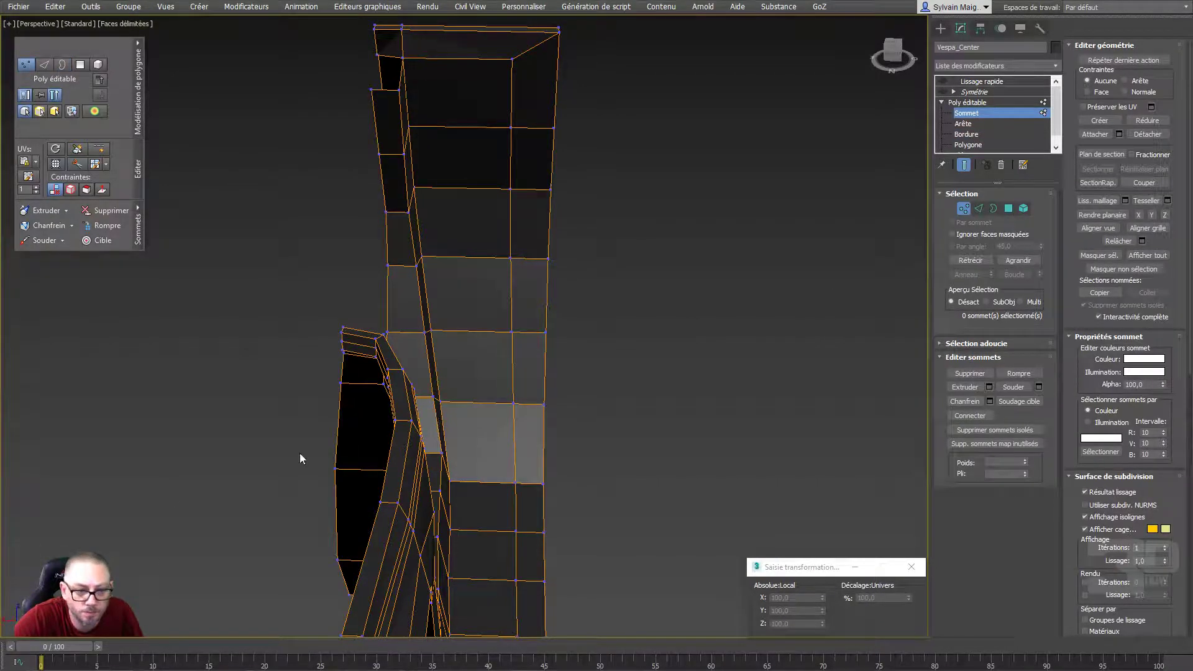
Move vertices 34 and 35 on the narrow legshield piece's edge to straighten its outline
{"action": "mouse_move", "coordinate": [300, 458]}
{"action": "middle_mouse_down", "text": "alt"}
{"action": "mouse_move", "coordinate": [458, 417]}
{"action": "mouse_move", "coordinate": [504, 381]}
{"action": "mouse_move", "coordinate": [501, 371]}
{"action": "middle_mouse_up", "text": "alt"}
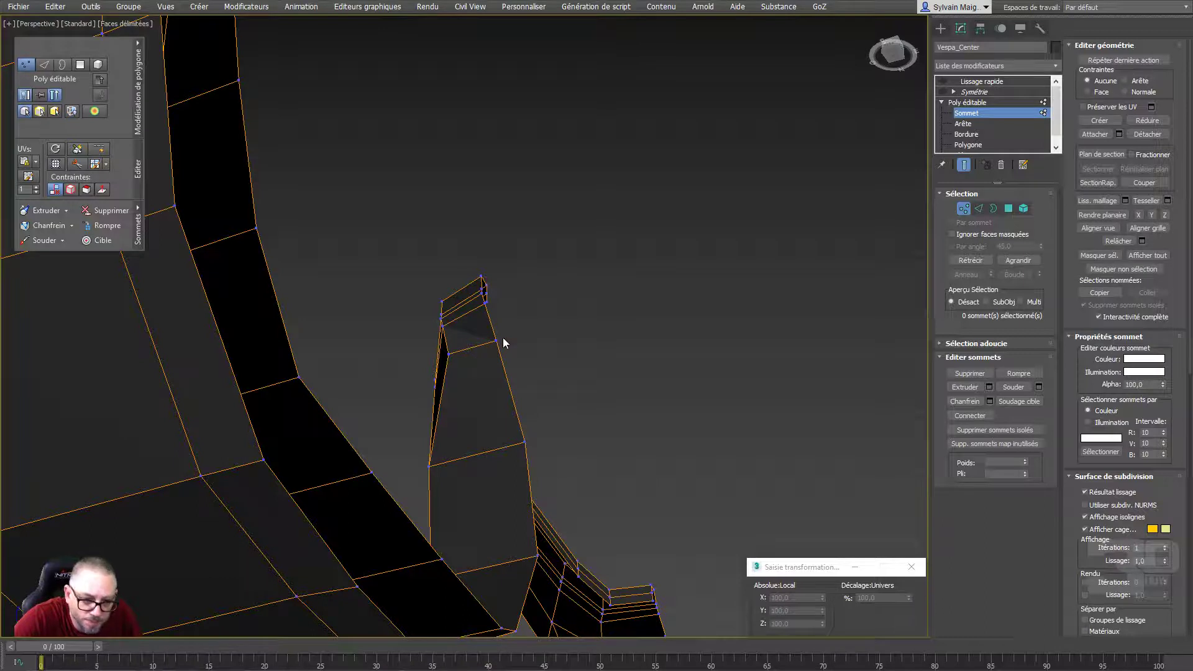
{"action": "left_click", "coordinate": [497, 340]}
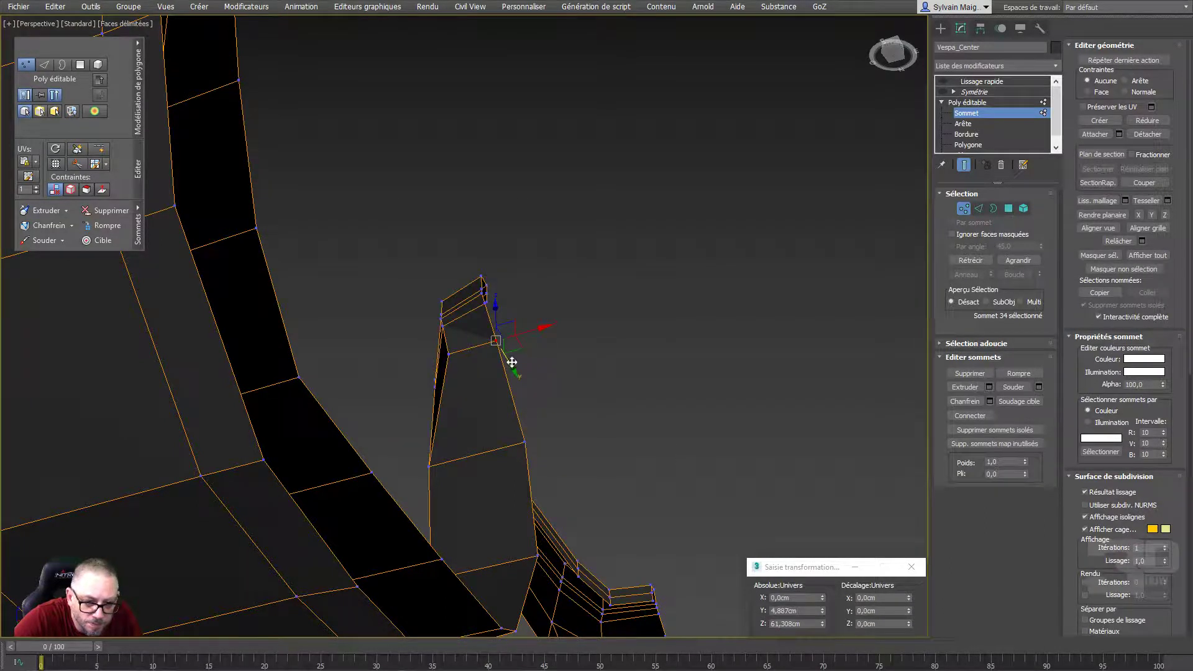
{"action": "left_click_drag", "start_coordinate": [511, 362], "coordinate": [520, 400]}
{"action": "left_click", "coordinate": [528, 441]}
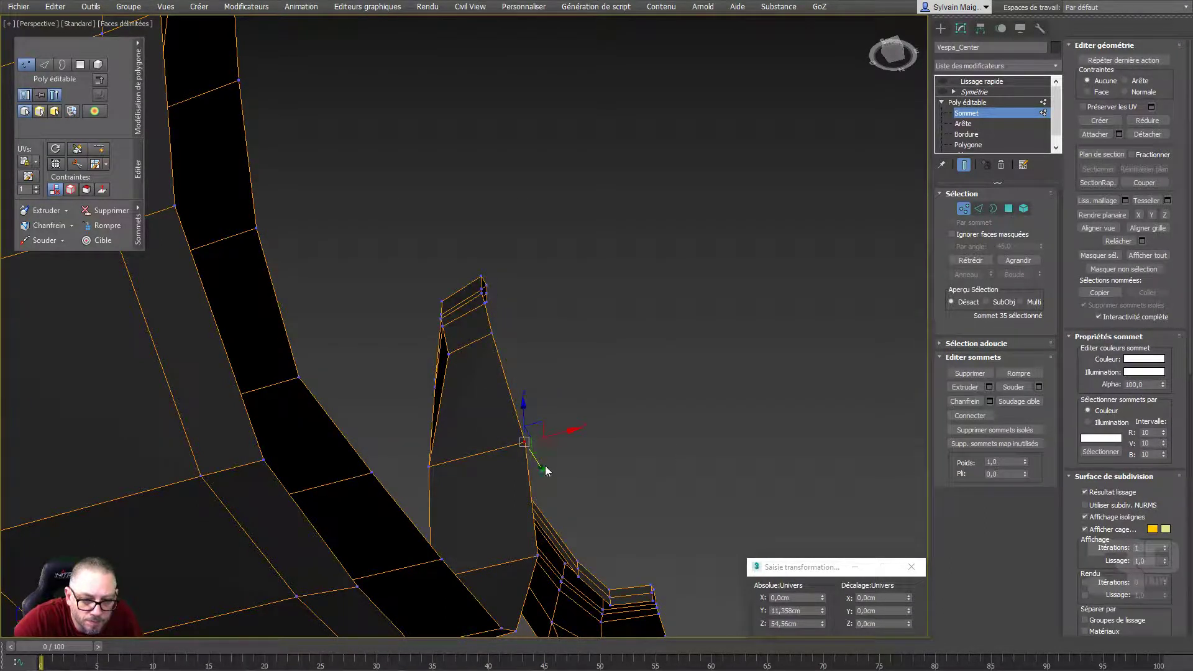
{"action": "left_click_drag", "start_coordinate": [545, 469], "coordinate": [542, 487]}
{"action": "mouse_move", "coordinate": [543, 486]}
{"action": "middle_mouse_down", "text": "alt"}
{"action": "mouse_move", "coordinate": [515, 541]}
{"action": "mouse_move", "coordinate": [476, 465]}
{"action": "mouse_move", "coordinate": [503, 429]}
{"action": "middle_mouse_up", "text": "alt"}
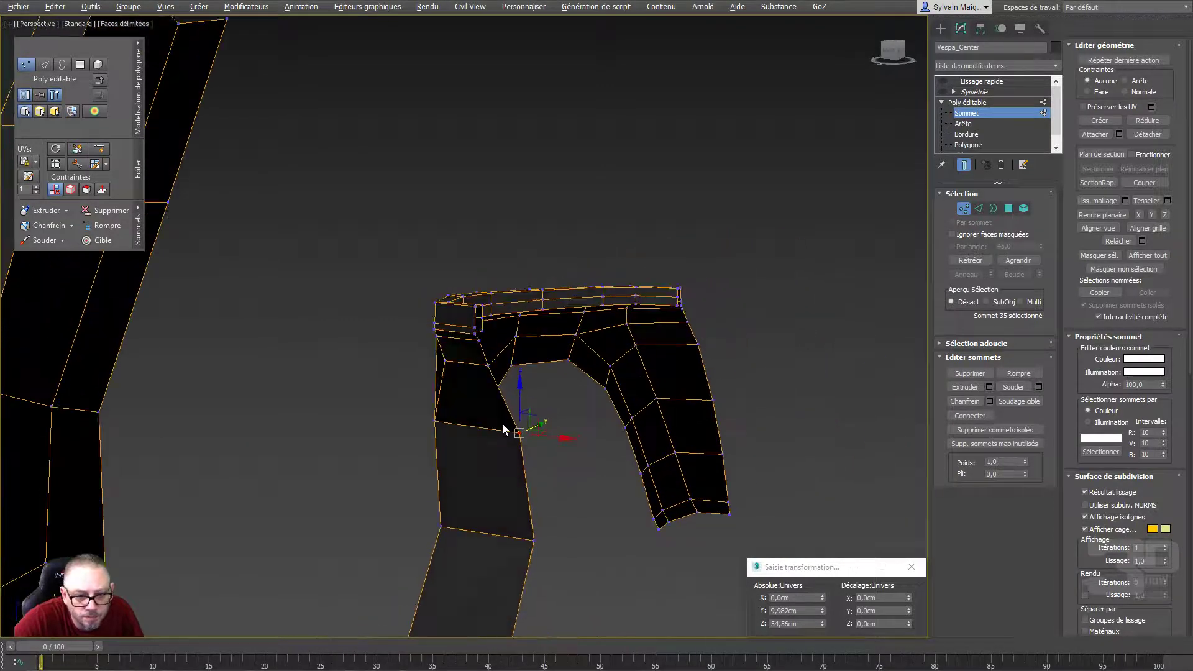
{"action": "left_click", "coordinate": [479, 341]}
{"action": "mouse_move", "coordinate": [478, 340]}
{"action": "middle_mouse_down", "text": "alt"}
{"action": "mouse_move", "coordinate": [523, 439]}
{"action": "mouse_move", "coordinate": [634, 421]}
{"action": "mouse_move", "coordinate": [487, 271]}
{"action": "mouse_move", "coordinate": [533, 279]}
{"action": "middle_mouse_up", "text": "alt"}
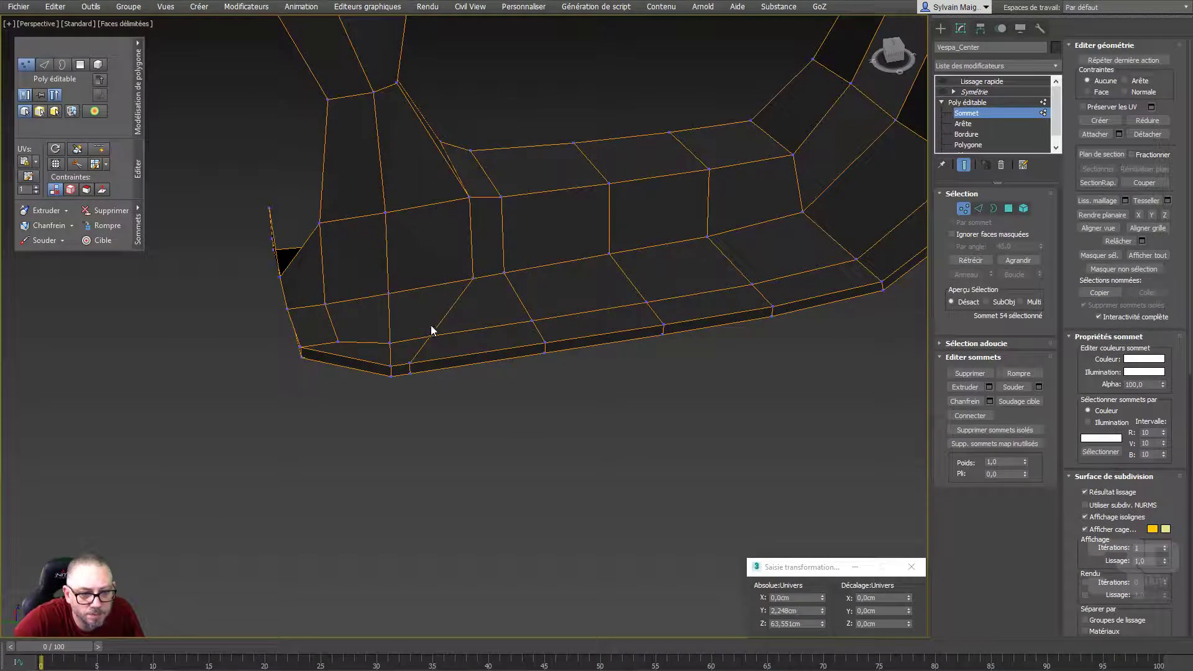
{"action": "mouse_move", "coordinate": [431, 329]}
{"action": "middle_mouse_down", "text": "alt"}
{"action": "mouse_move", "coordinate": [450, 333]}
{"action": "mouse_move", "coordinate": [442, 274]}
{"action": "mouse_move", "coordinate": [450, 295]}
{"action": "mouse_move", "coordinate": [474, 278]}
{"action": "middle_mouse_up", "text": "alt"}
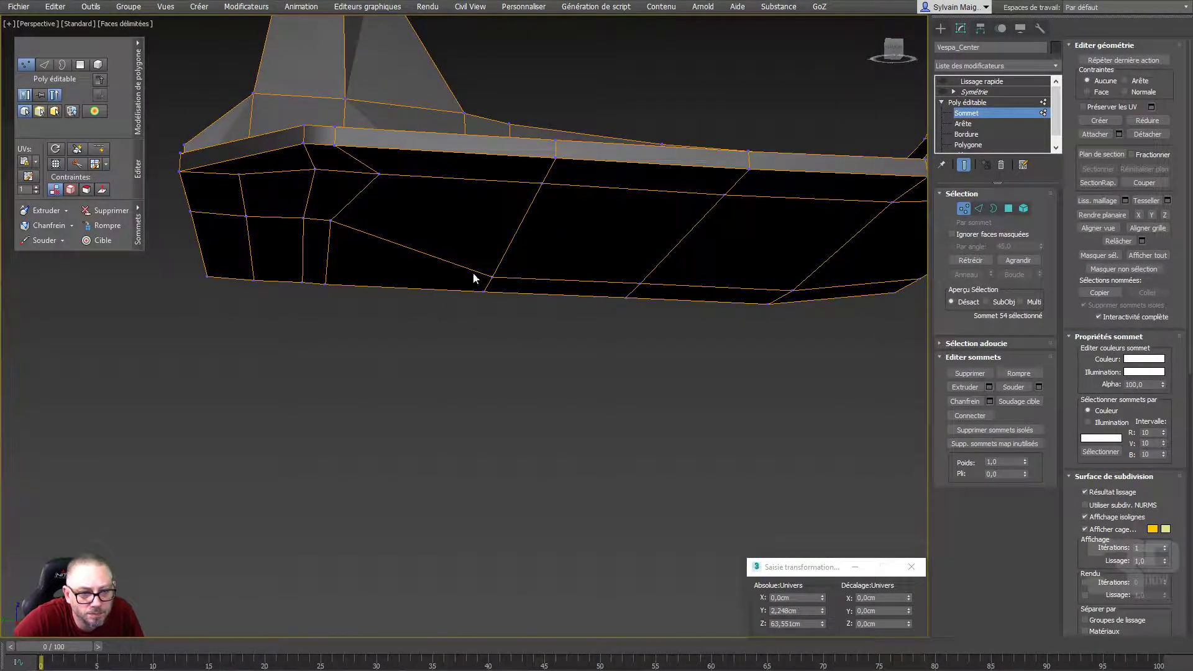
Slide a floorboard-side vertex along X and move a side-panel vertex down
{"action": "left_click", "coordinate": [495, 276]}
{"action": "left_click_drag", "start_coordinate": [490, 298], "coordinate": [467, 266]}
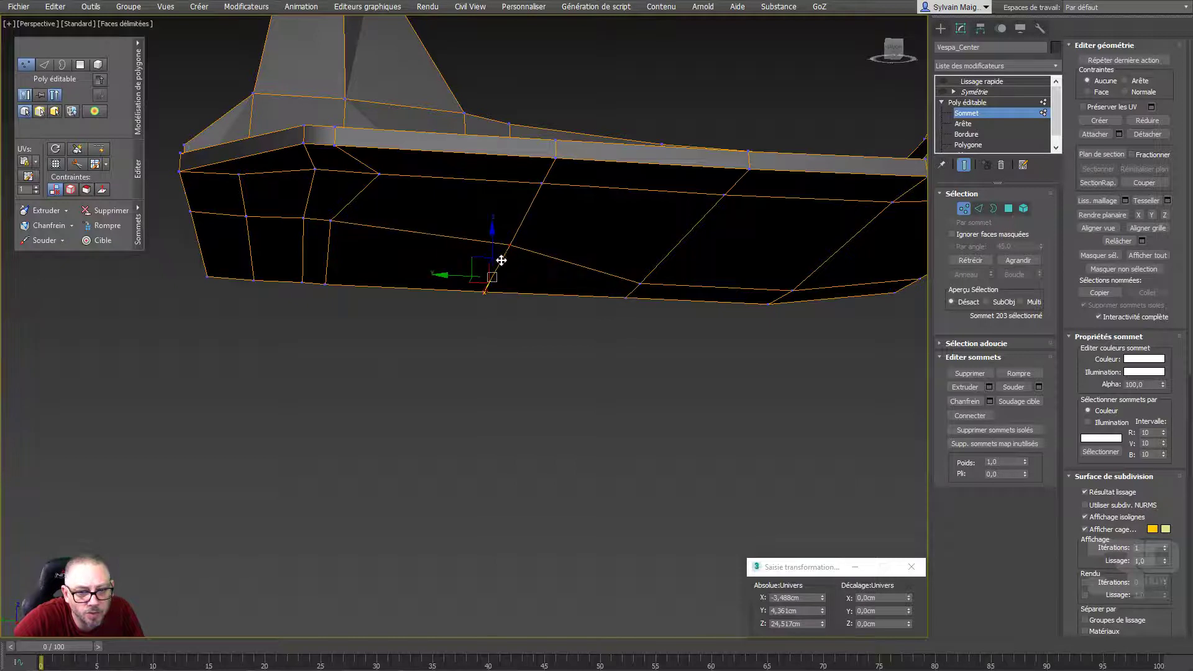
{"action": "left_click", "coordinate": [304, 217]}
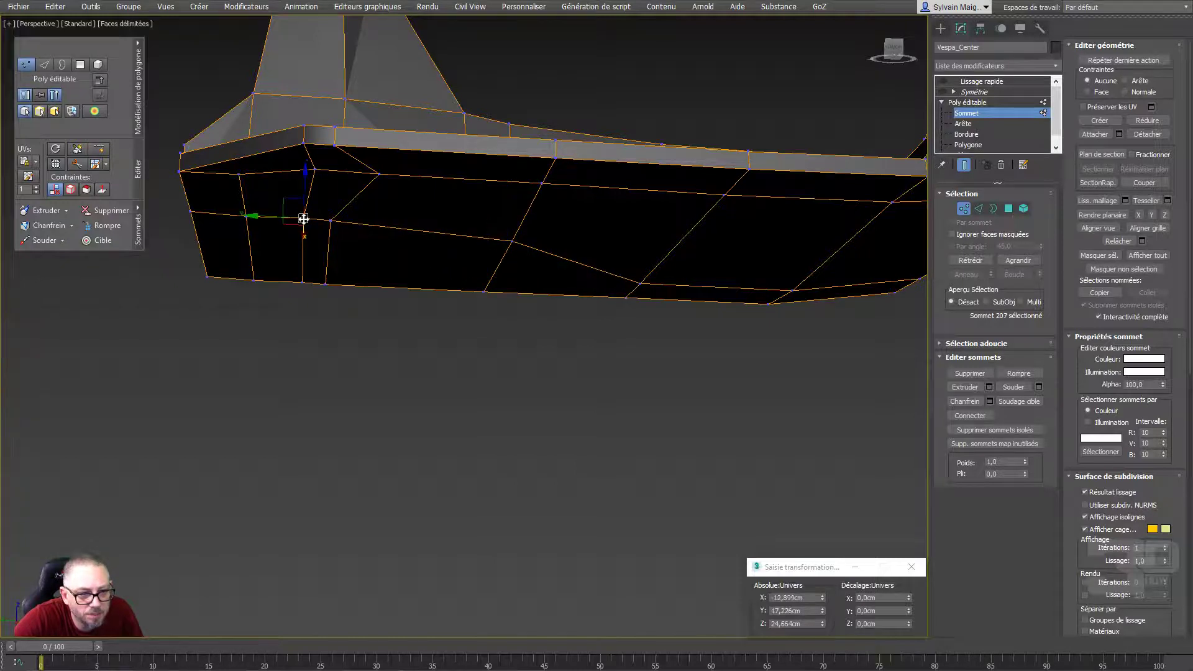
{"action": "left_click_drag", "start_coordinate": [304, 234], "coordinate": [312, 251]}
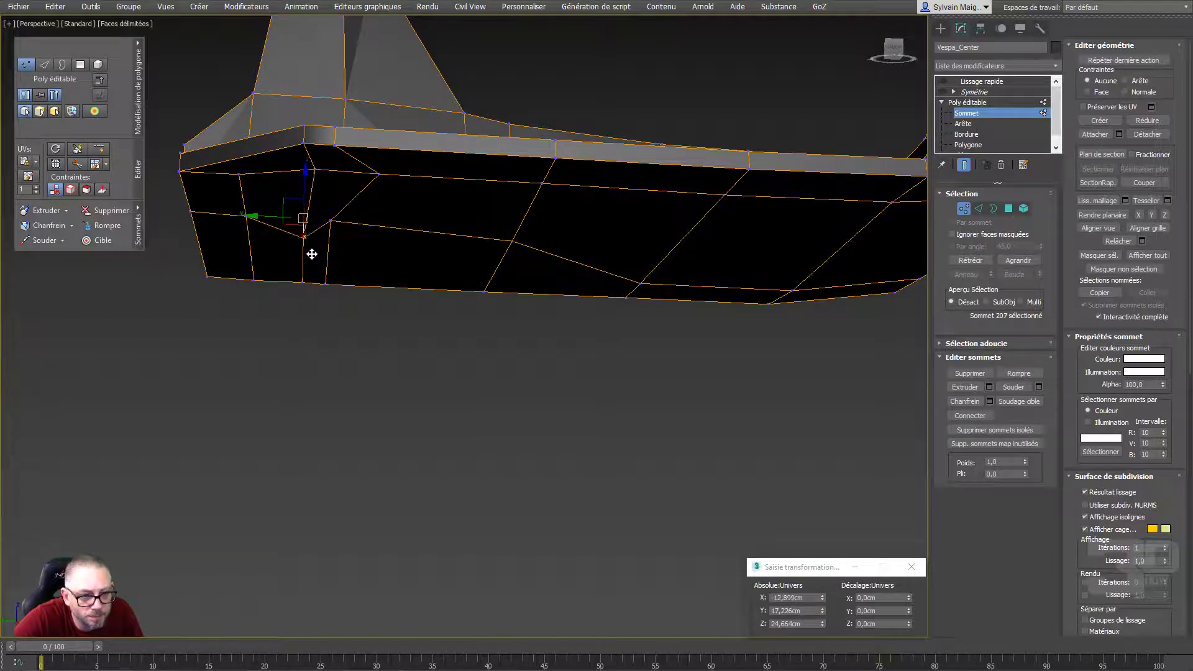
Shift two neighbouring side-panel vertices right and lower another vertex
{"action": "left_click", "coordinate": [330, 224]}
{"action": "left_click", "coordinate": [326, 284], "text": "ctrl"}
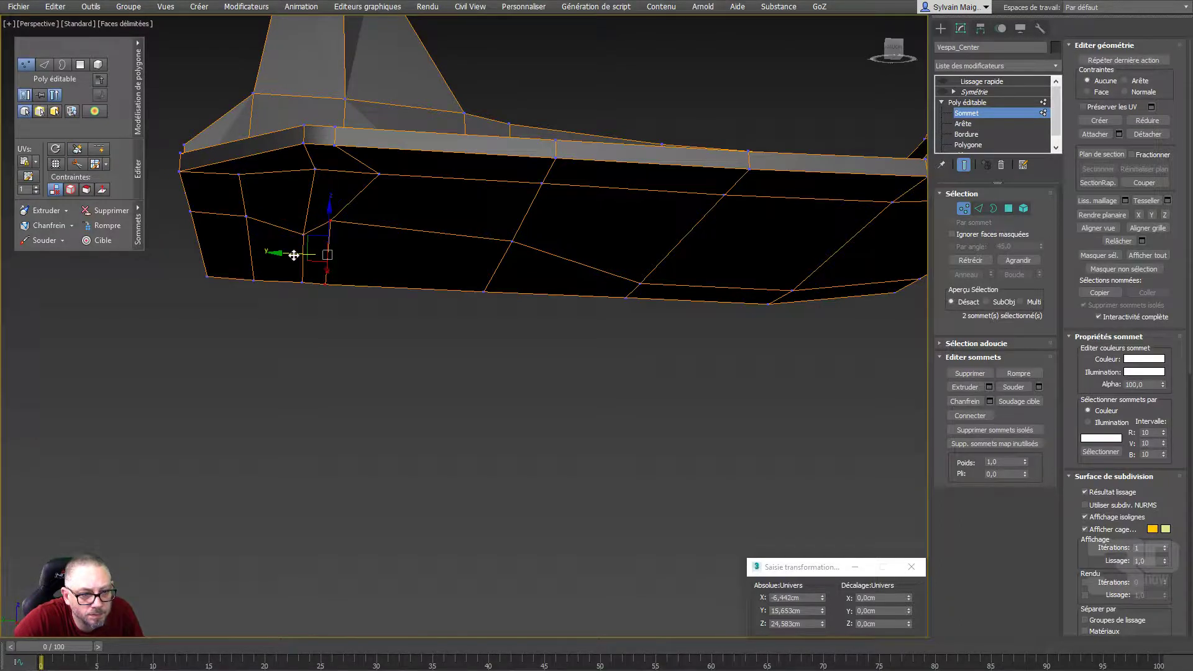
{"action": "left_click_drag", "start_coordinate": [300, 255], "coordinate": [352, 261]}
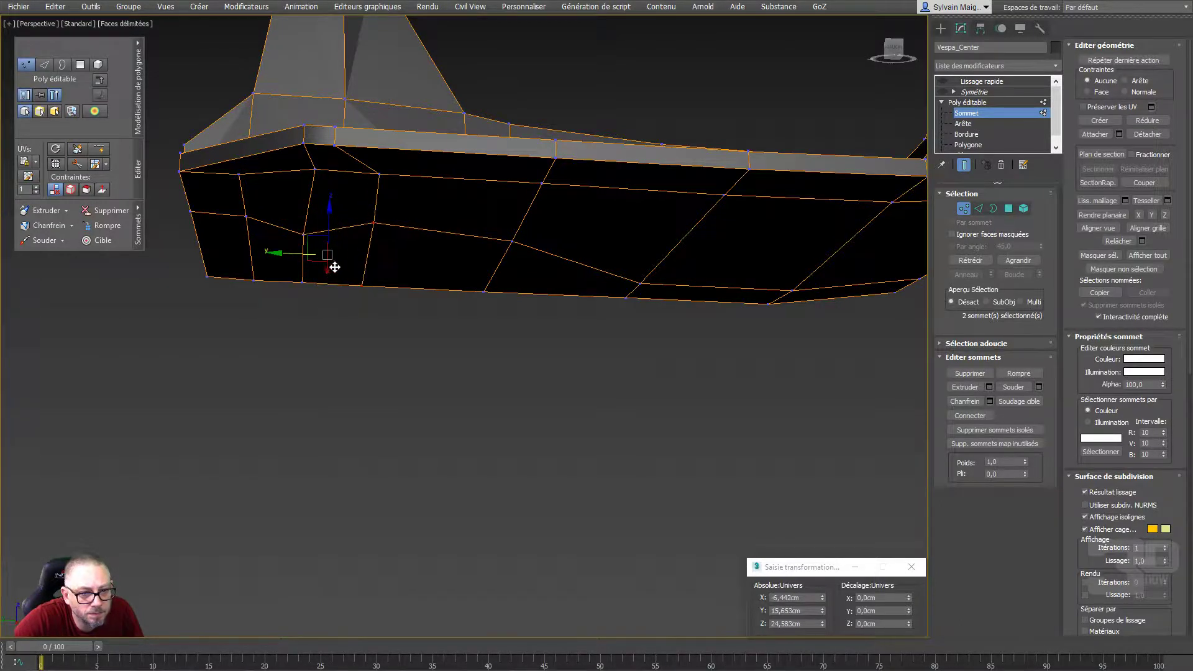
{"action": "left_click", "coordinate": [373, 225]}
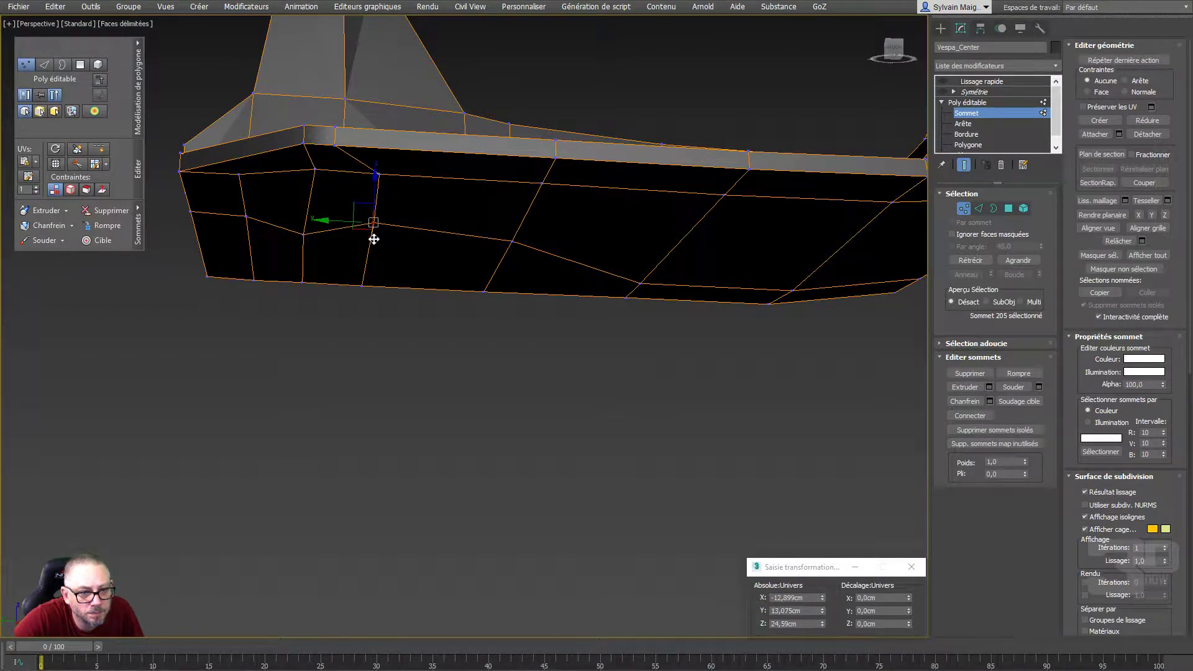
{"action": "left_click_drag", "start_coordinate": [371, 242], "coordinate": [370, 254]}
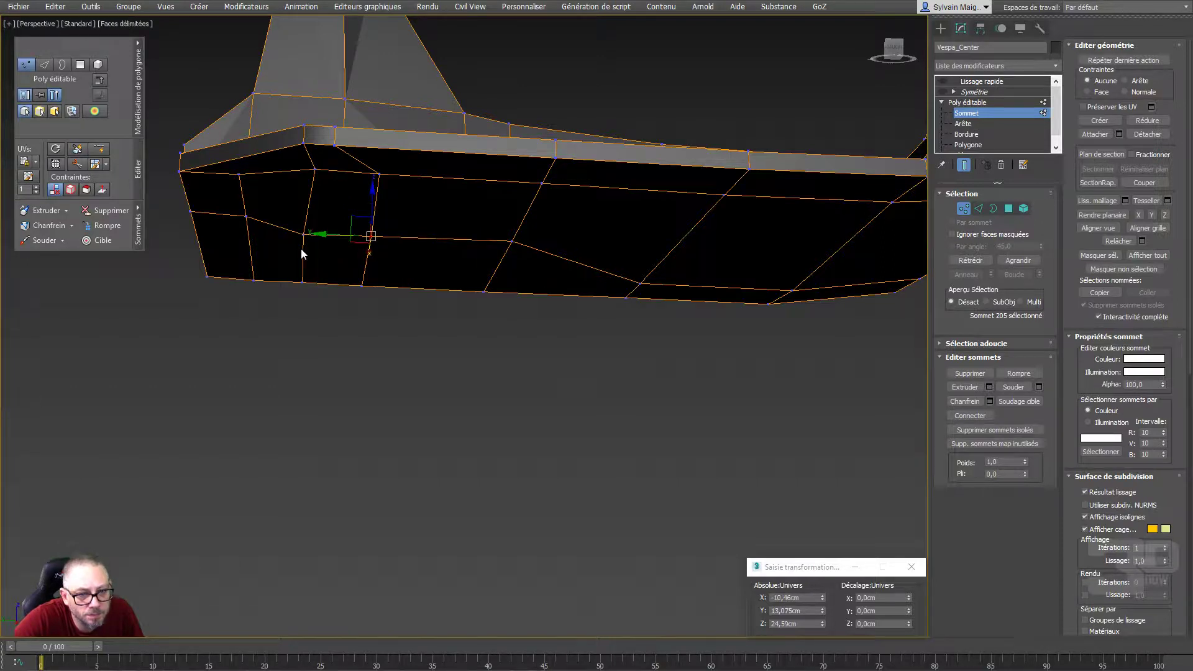
From an underside view, slide the front corner vertex along X
{"action": "left_click", "coordinate": [246, 216]}
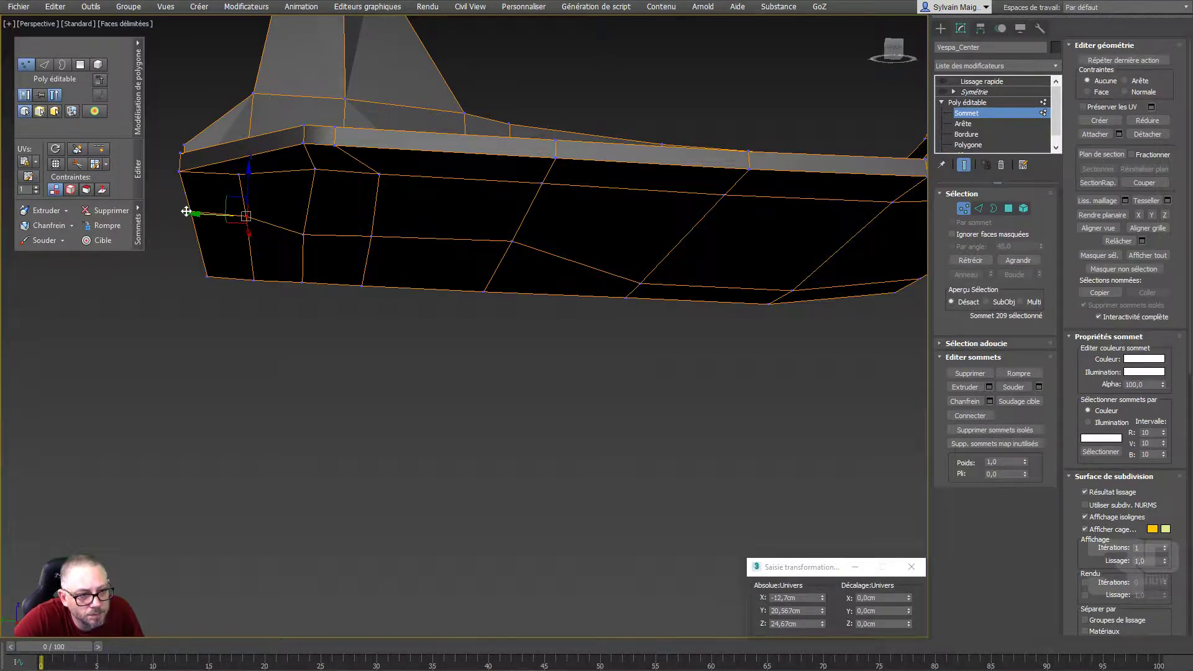
{"action": "left_click", "coordinate": [214, 184], "text": "ctrl"}
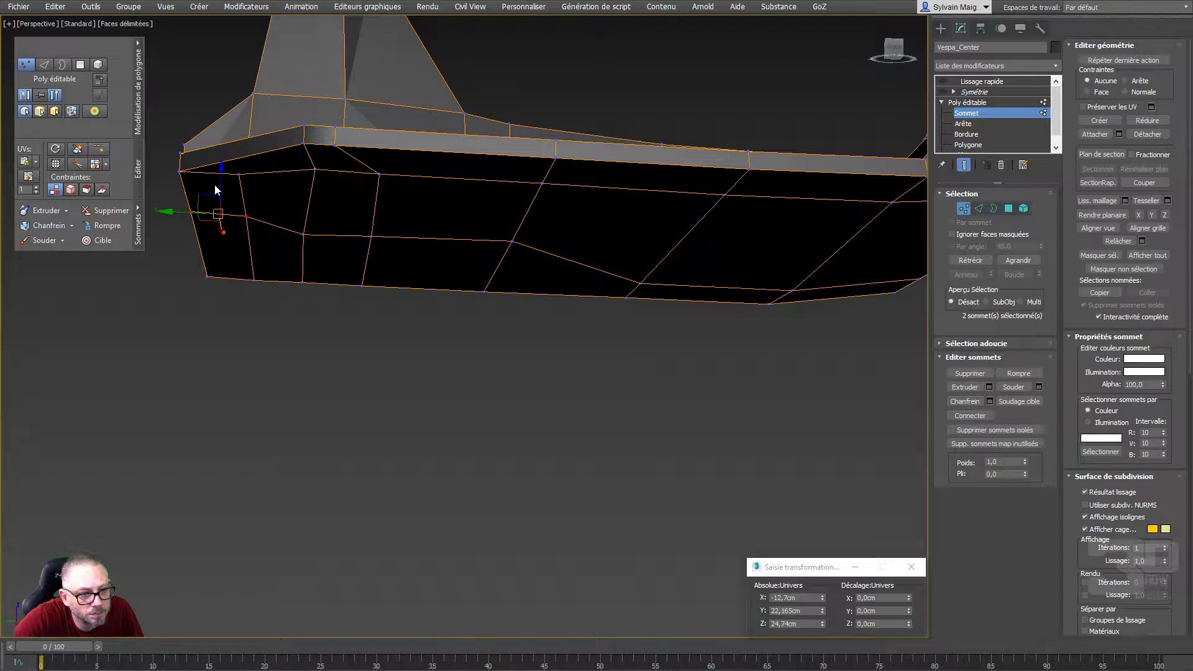
{"action": "mouse_move", "coordinate": [215, 185]}
{"action": "middle_mouse_down", "text": "alt"}
{"action": "mouse_move", "coordinate": [297, 216]}
{"action": "mouse_move", "coordinate": [294, 190]}
{"action": "mouse_move", "coordinate": [323, 198]}
{"action": "middle_mouse_up", "text": "alt"}
{"action": "left_click", "coordinate": [232, 233]}
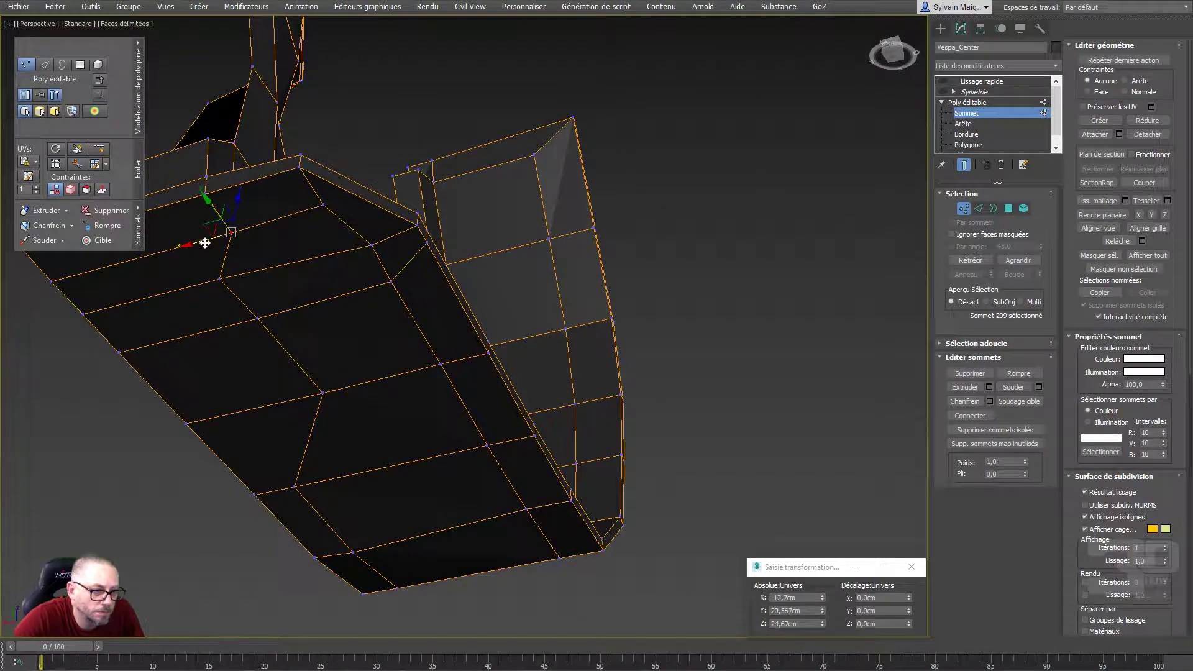
{"action": "left_click_drag", "start_coordinate": [205, 242], "coordinate": [179, 249]}
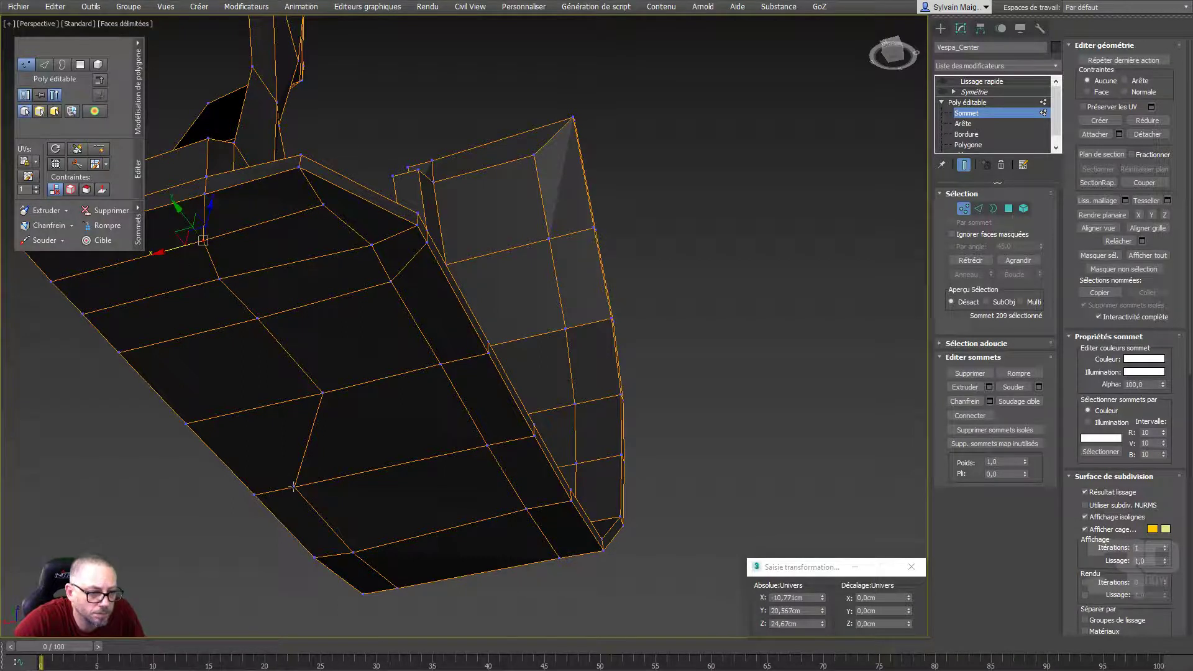
Slide the floor's lower-edge vertex and the underside vertex along the bottom edge in X
{"action": "left_click", "coordinate": [293, 486]}
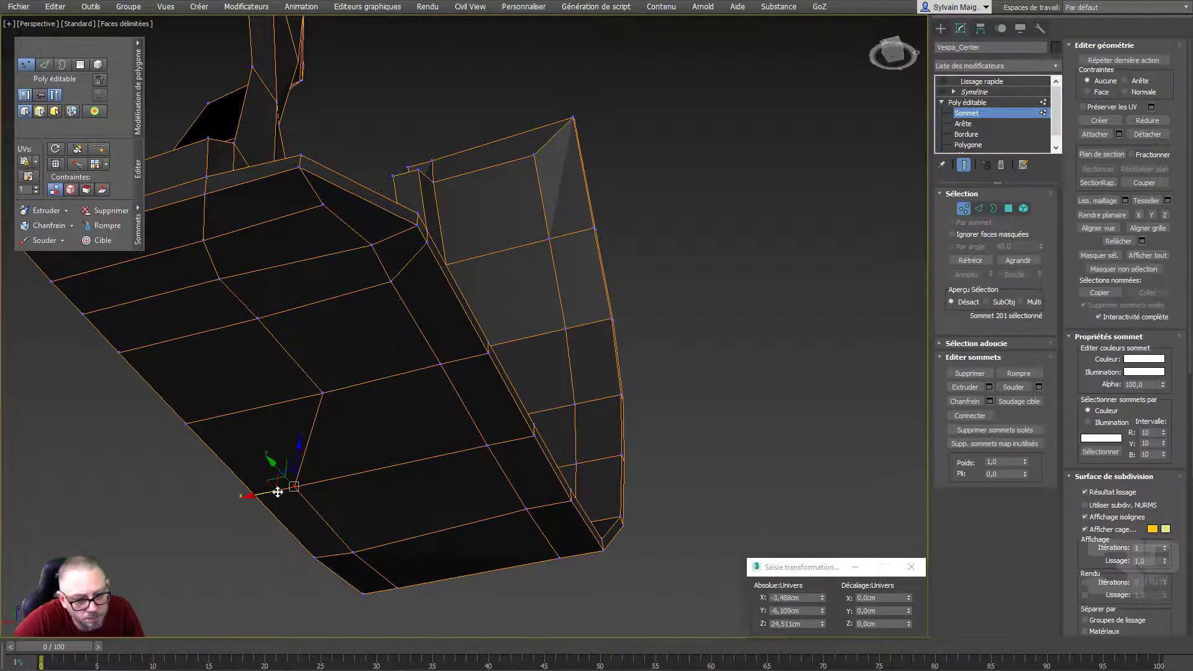
{"action": "left_click_drag", "start_coordinate": [277, 490], "coordinate": [349, 489]}
{"action": "left_click", "coordinate": [351, 553]}
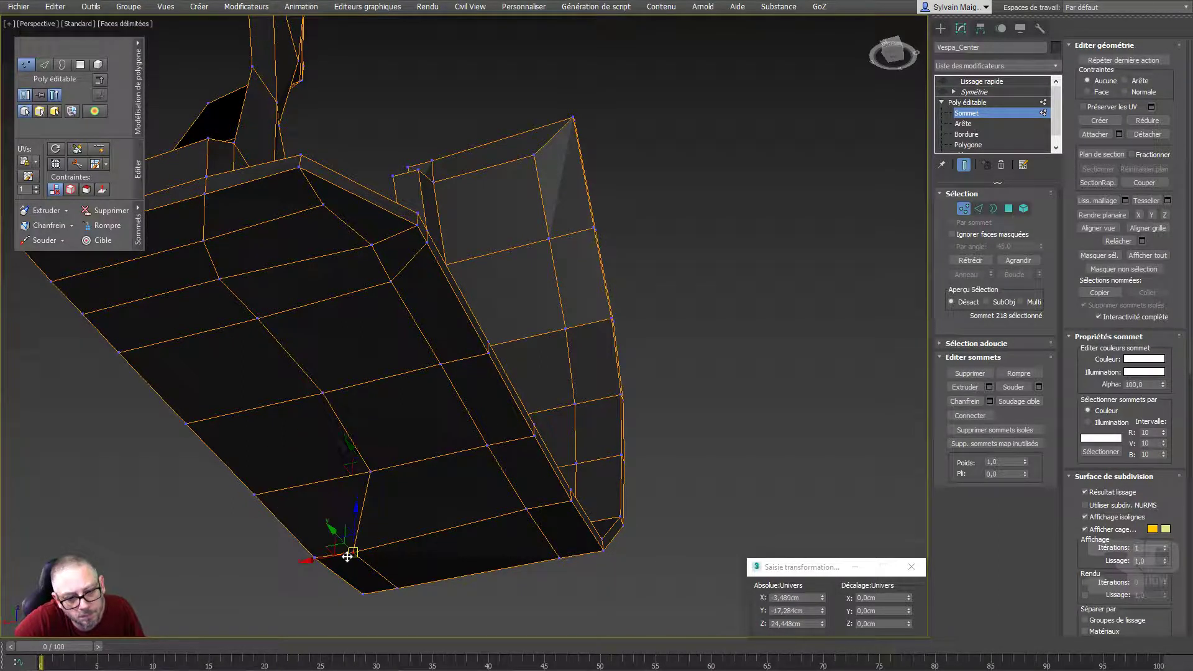
{"action": "left_click_drag", "start_coordinate": [330, 559], "coordinate": [405, 561]}
{"action": "mouse_move", "coordinate": [405, 562]}
{"action": "middle_mouse_down", "text": "alt"}
{"action": "mouse_move", "coordinate": [425, 482]}
{"action": "mouse_move", "coordinate": [375, 355]}
{"action": "middle_mouse_up", "text": "alt"}
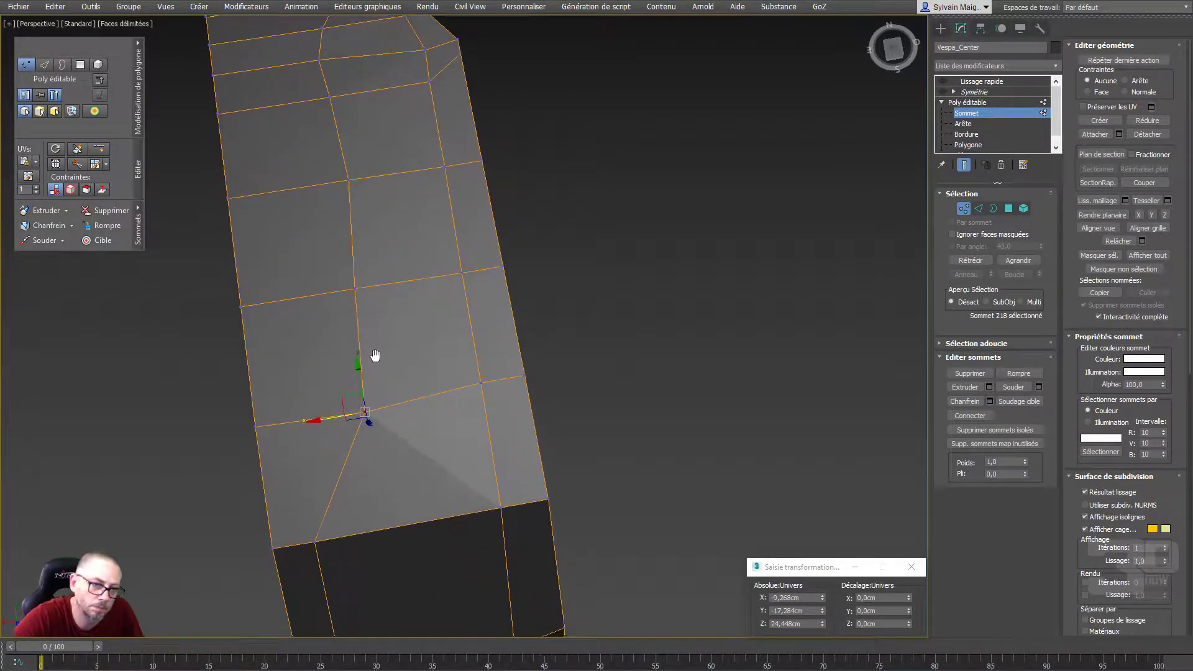
Select four grey side-panel vertices and scale them closer together
{"action": "left_click", "coordinate": [352, 287], "text": "ctrl"}
{"action": "left_click", "coordinate": [346, 183], "text": "ctrl"}
{"action": "right_click", "coordinate": [371, 221]}
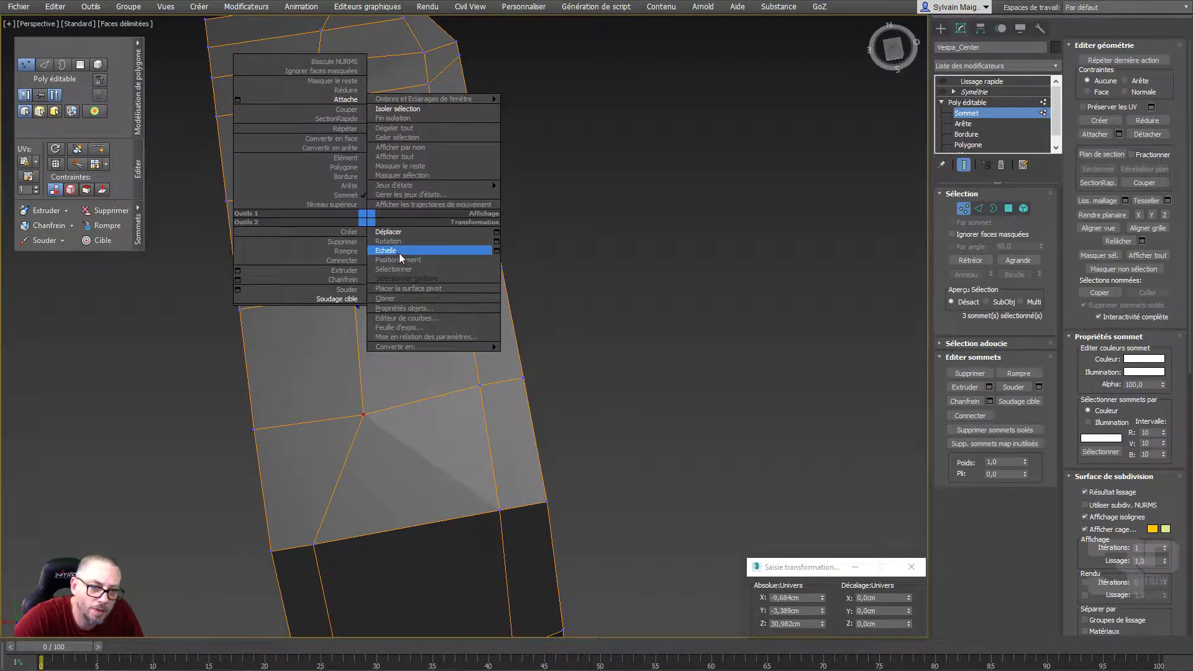
{"action": "left_click", "coordinate": [317, 253]}
{"action": "left_click", "coordinate": [348, 181], "text": "ctrl"}
{"action": "right_click", "coordinate": [386, 218]}
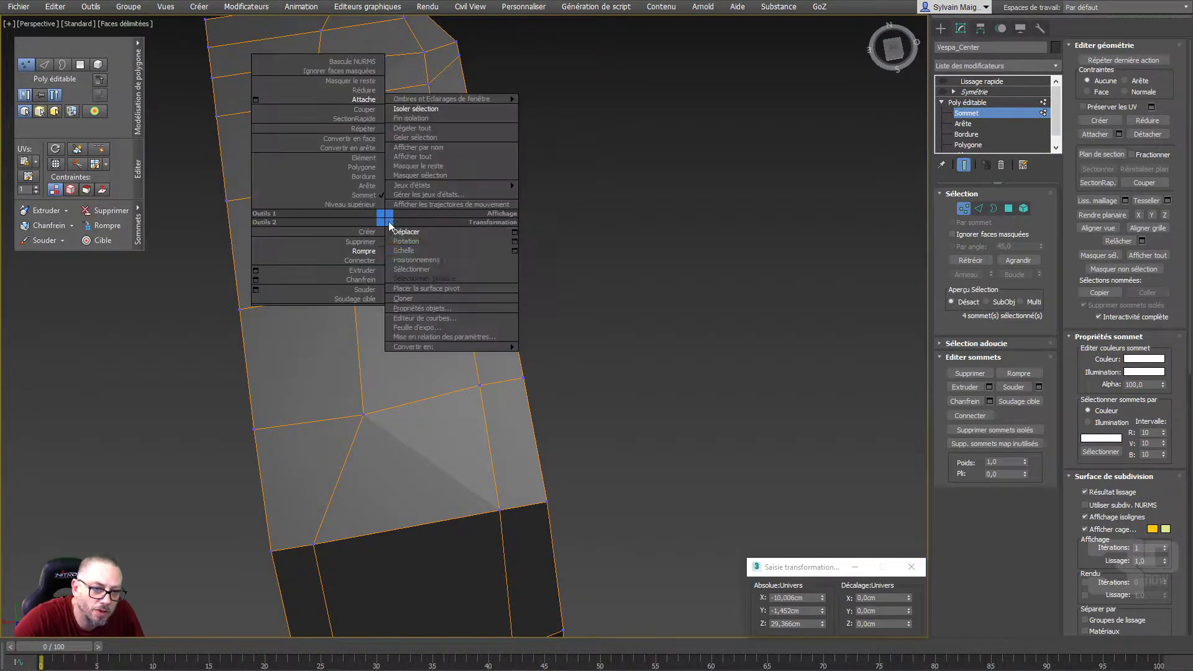
{"action": "left_click", "coordinate": [425, 259]}
{"action": "left_click_drag", "start_coordinate": [297, 283], "coordinate": [359, 268]}
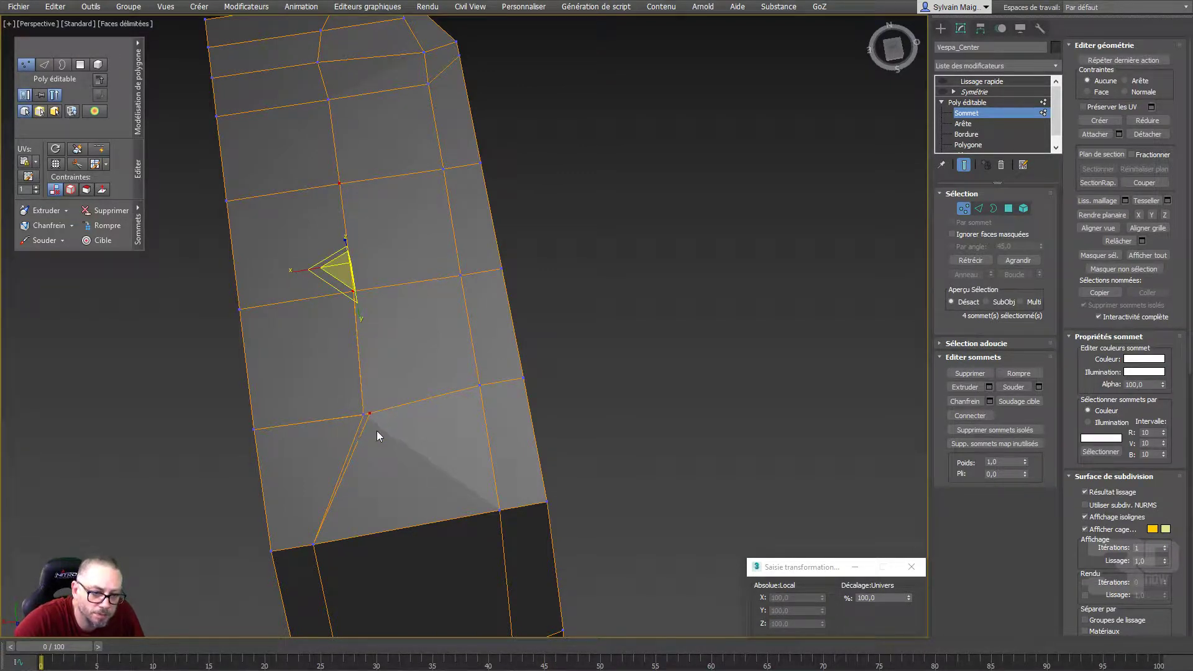
Target Weld the stray vertex onto its neighbouring vertex
{"action": "mouse_move", "coordinate": [376, 430]}
{"action": "middle_mouse_down", "text": "alt"}
{"action": "mouse_move", "coordinate": [297, 592]}
{"action": "mouse_move", "coordinate": [307, 496]}
{"action": "mouse_move", "coordinate": [297, 456]}
{"action": "mouse_move", "coordinate": [318, 331]}
{"action": "mouse_move", "coordinate": [316, 390]}
{"action": "mouse_move", "coordinate": [300, 390]}
{"action": "mouse_move", "coordinate": [358, 379]}
{"action": "mouse_move", "coordinate": [349, 403]}
{"action": "mouse_move", "coordinate": [430, 350]}
{"action": "middle_mouse_up", "text": "alt"}
{"action": "right_click", "coordinate": [431, 349]}
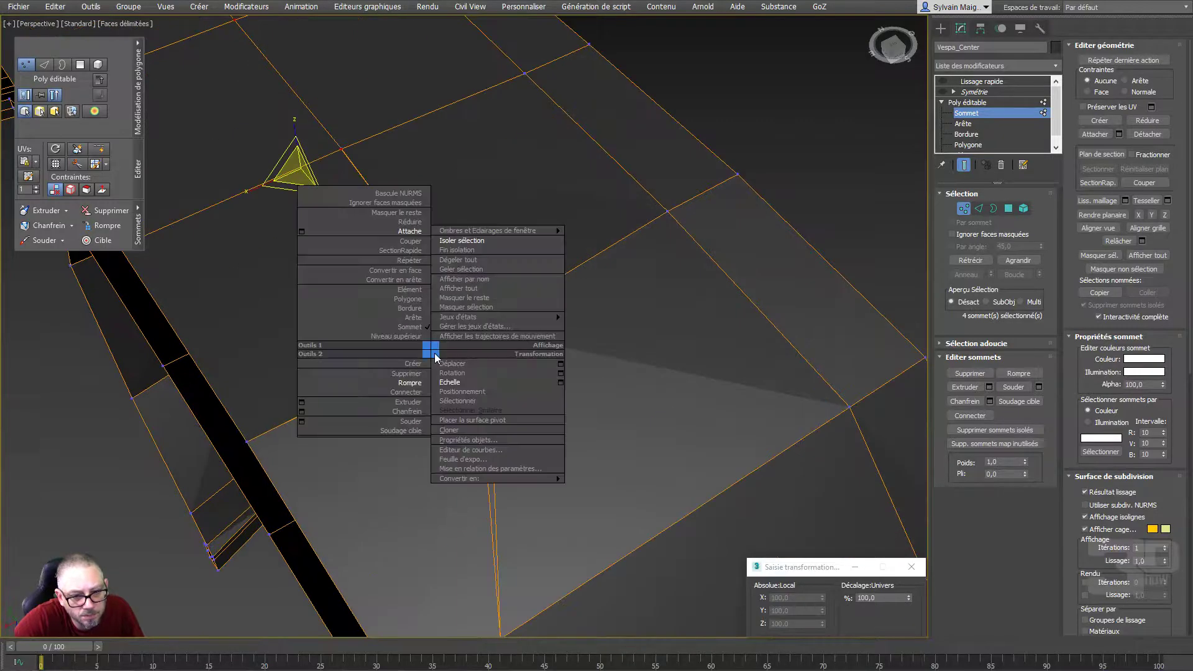
{"action": "left_click", "coordinate": [401, 430]}
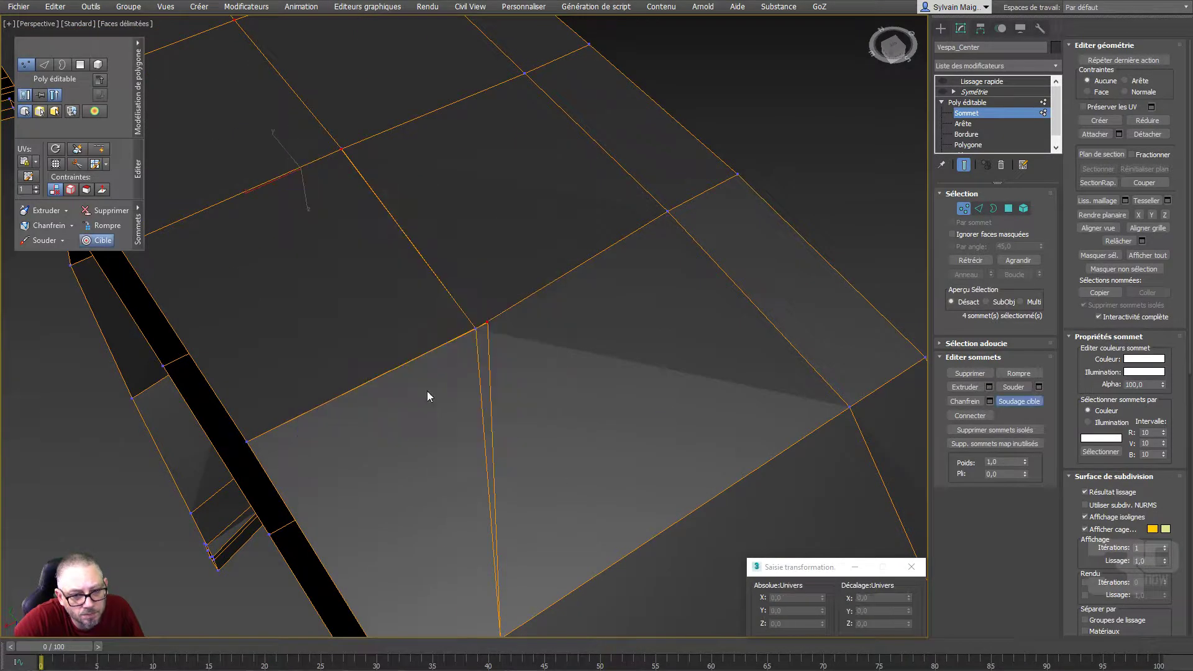
{"action": "left_click", "coordinate": [475, 333]}
{"action": "right_click", "coordinate": [478, 360]}
{"action": "key", "text": "r"}
{"action": "middle_click_drag", "start_coordinate": [478, 360], "coordinate": [478, 359], "text": "alt"}
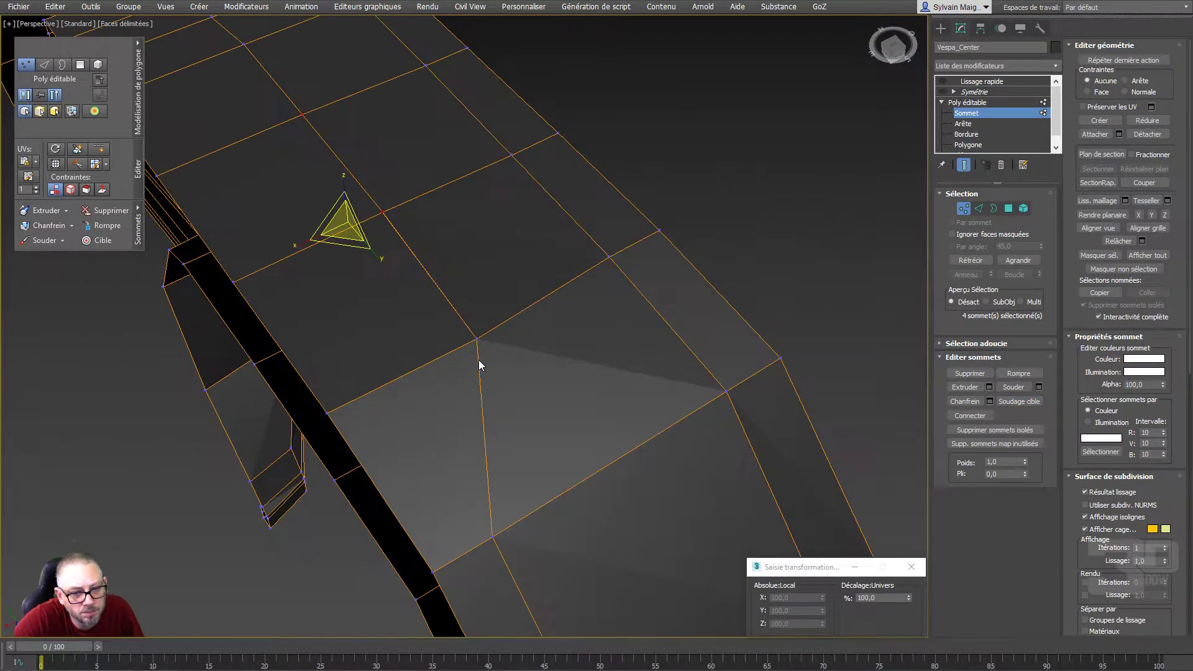
{"action": "mouse_move", "coordinate": [419, 413]}
{"action": "middle_mouse_down", "text": "alt"}
{"action": "mouse_move", "coordinate": [445, 381]}
{"action": "mouse_move", "coordinate": [299, 447]}
{"action": "middle_mouse_up", "text": "alt"}
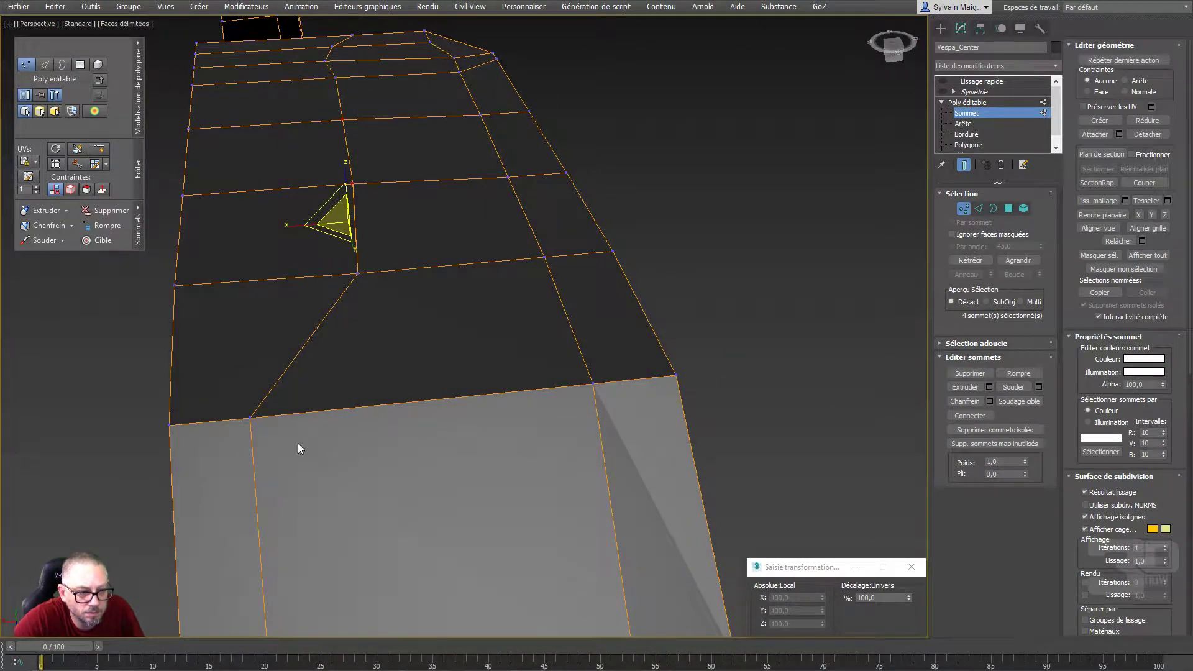
Slide the vertex at the panel's left edge rightward along the edge
{"action": "left_click", "coordinate": [254, 422]}
{"action": "right_click", "coordinate": [286, 423]}
{"action": "left_click", "coordinate": [348, 442]}
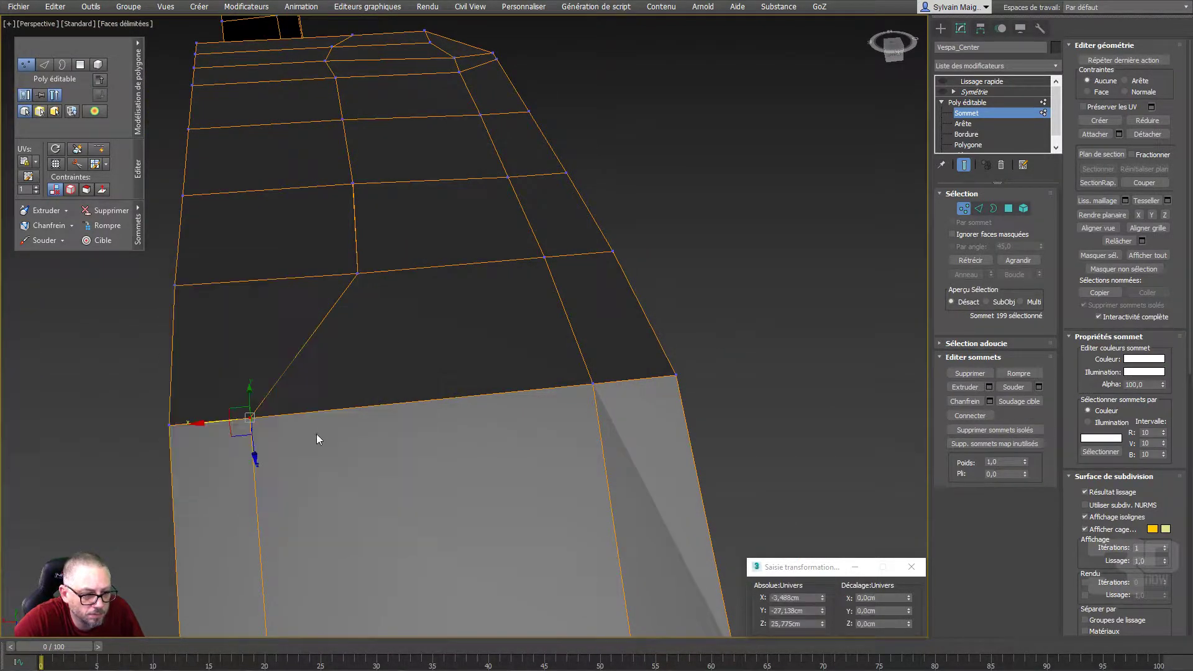
{"action": "left_click_drag", "start_coordinate": [213, 421], "coordinate": [336, 427]}
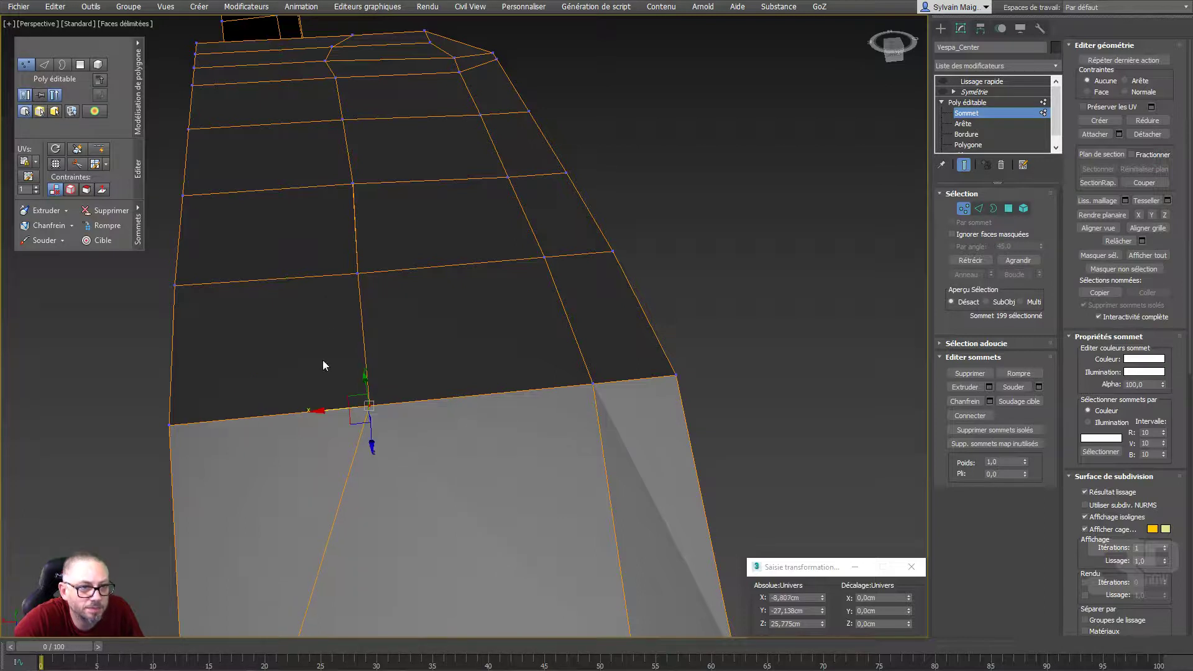
Realign two legshield vertices by shifting them along X
{"action": "left_click", "coordinate": [326, 62]}
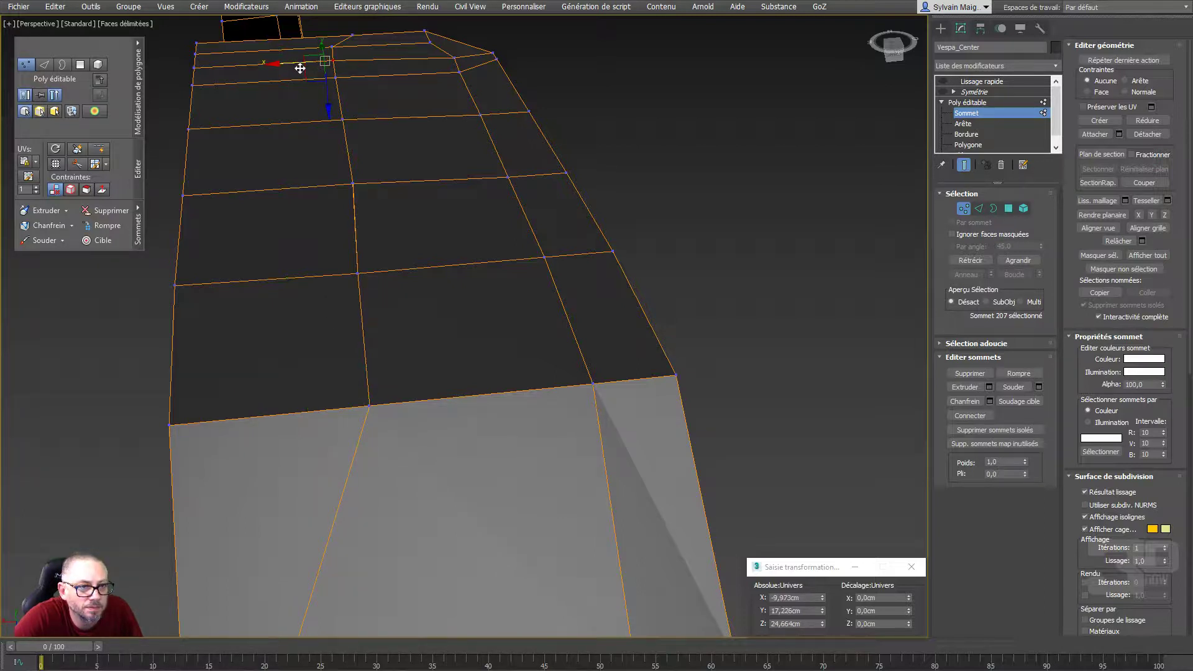
{"action": "scroll", "coordinate": [292, 205], "scroll_direction": "down", "scroll_amount": 5}
{"action": "left_click", "coordinate": [299, 414]}
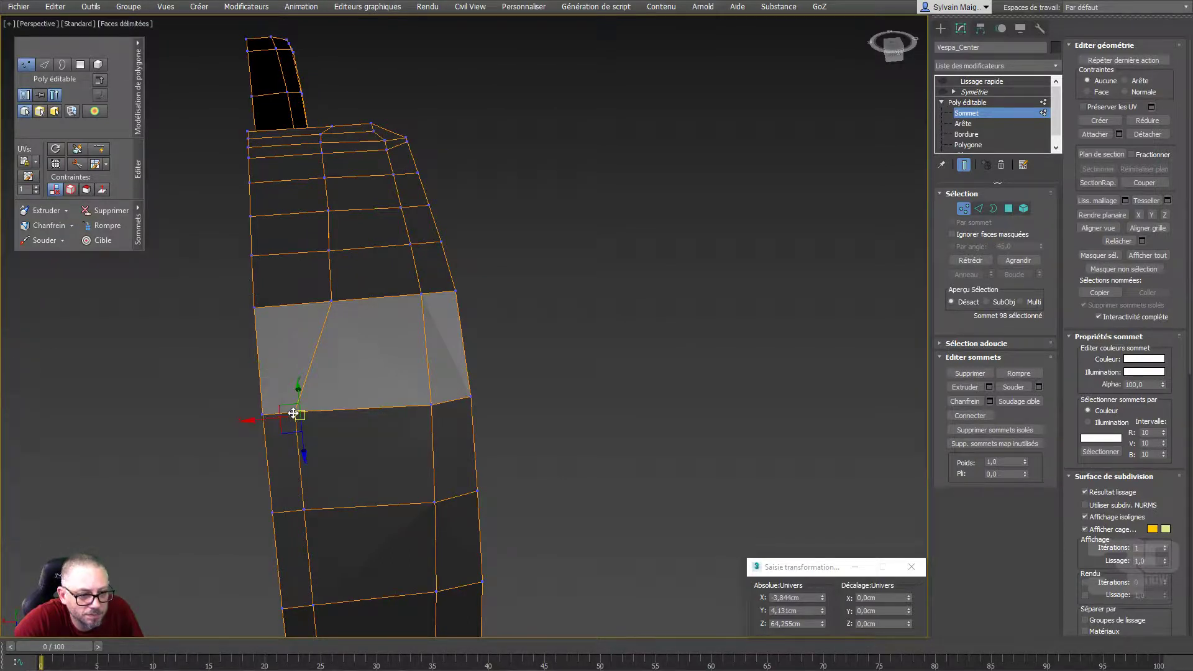
{"action": "left_click", "coordinate": [294, 412]}
{"action": "left_click_drag", "start_coordinate": [302, 425], "coordinate": [309, 429]}
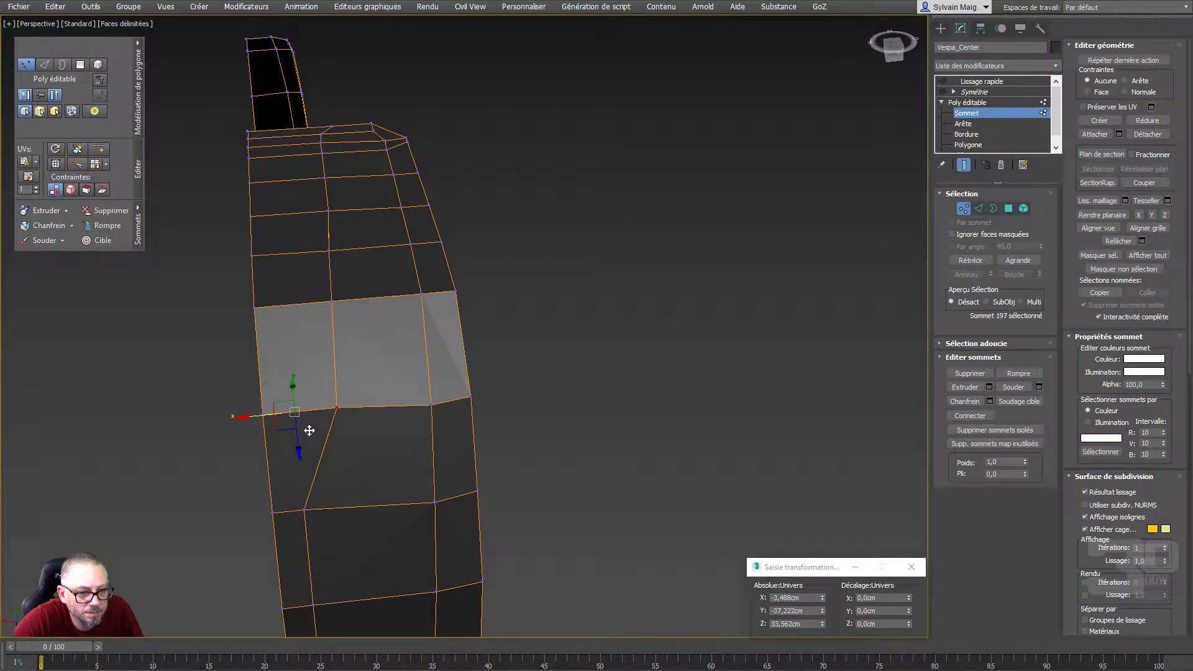
{"action": "left_click", "coordinate": [305, 509]}
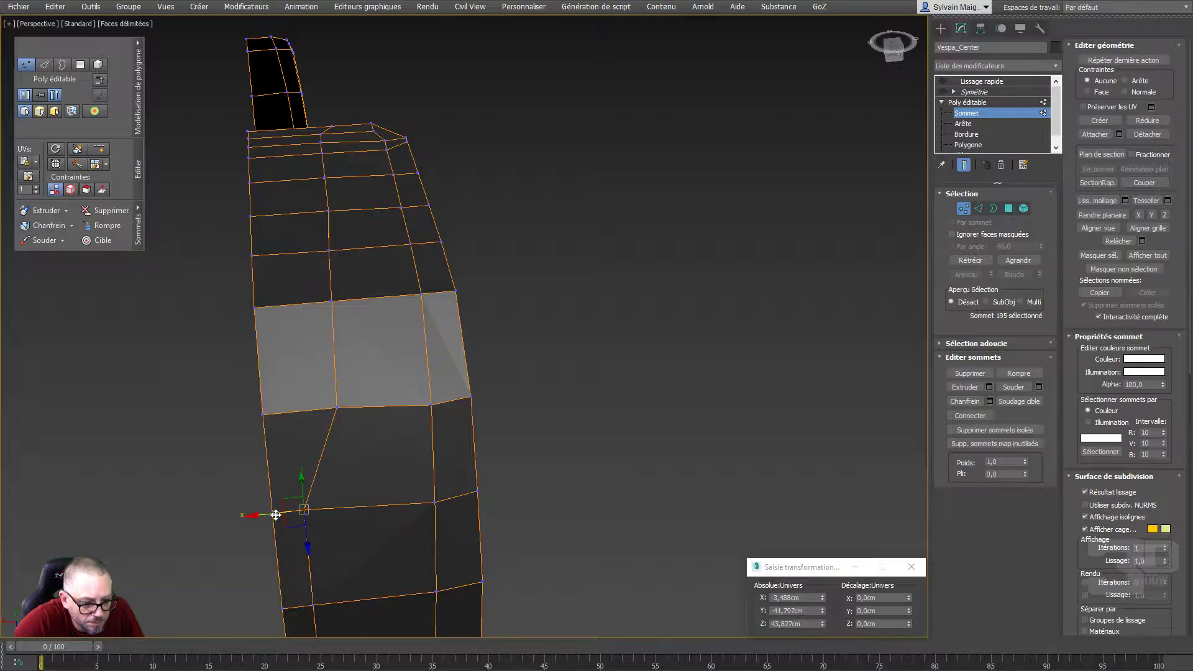
{"action": "left_click_drag", "start_coordinate": [275, 514], "coordinate": [313, 528]}
Move the overlapping vertex pairs at the seam along Y
{"action": "mouse_move", "coordinate": [329, 513]}
{"action": "middle_mouse_down", "text": "alt"}
{"action": "mouse_move", "coordinate": [376, 532]}
{"action": "mouse_move", "coordinate": [243, 538]}
{"action": "mouse_move", "coordinate": [227, 523]}
{"action": "mouse_move", "coordinate": [344, 495]}
{"action": "mouse_move", "coordinate": [288, 553]}
{"action": "mouse_move", "coordinate": [399, 534]}
{"action": "middle_mouse_up", "text": "alt"}
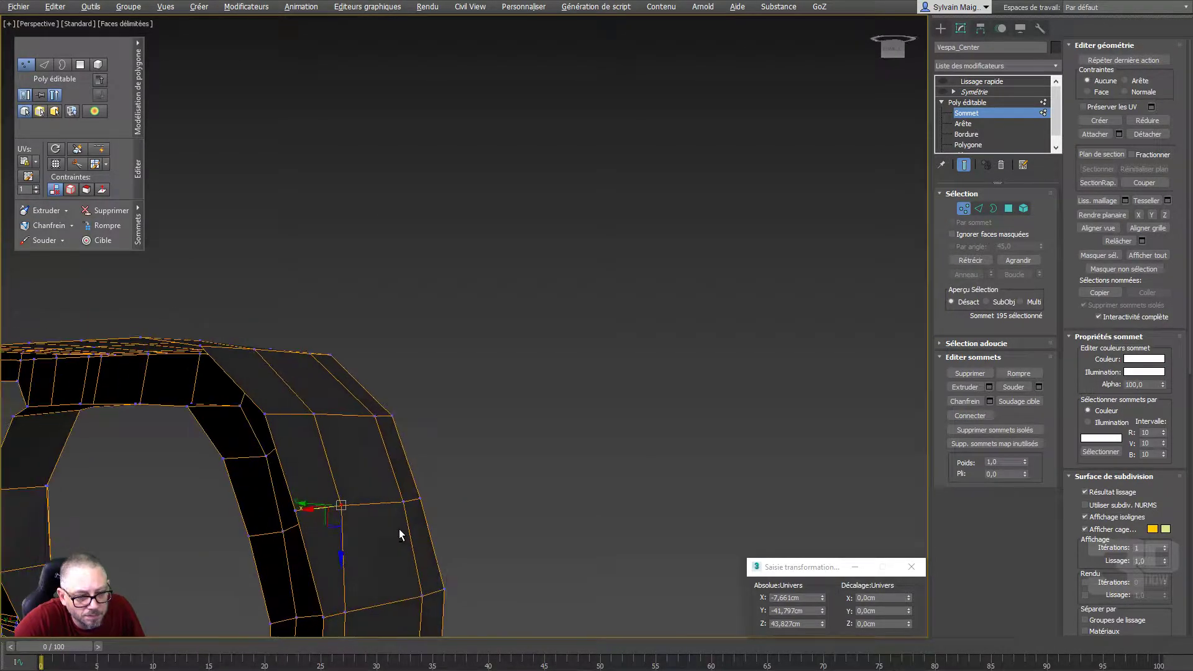
{"action": "left_click", "coordinate": [292, 515]}
{"action": "mouse_move", "coordinate": [292, 514]}
{"action": "middle_mouse_down", "text": "alt"}
{"action": "mouse_move", "coordinate": [301, 565]}
{"action": "mouse_move", "coordinate": [285, 574]}
{"action": "middle_mouse_up", "text": "alt"}
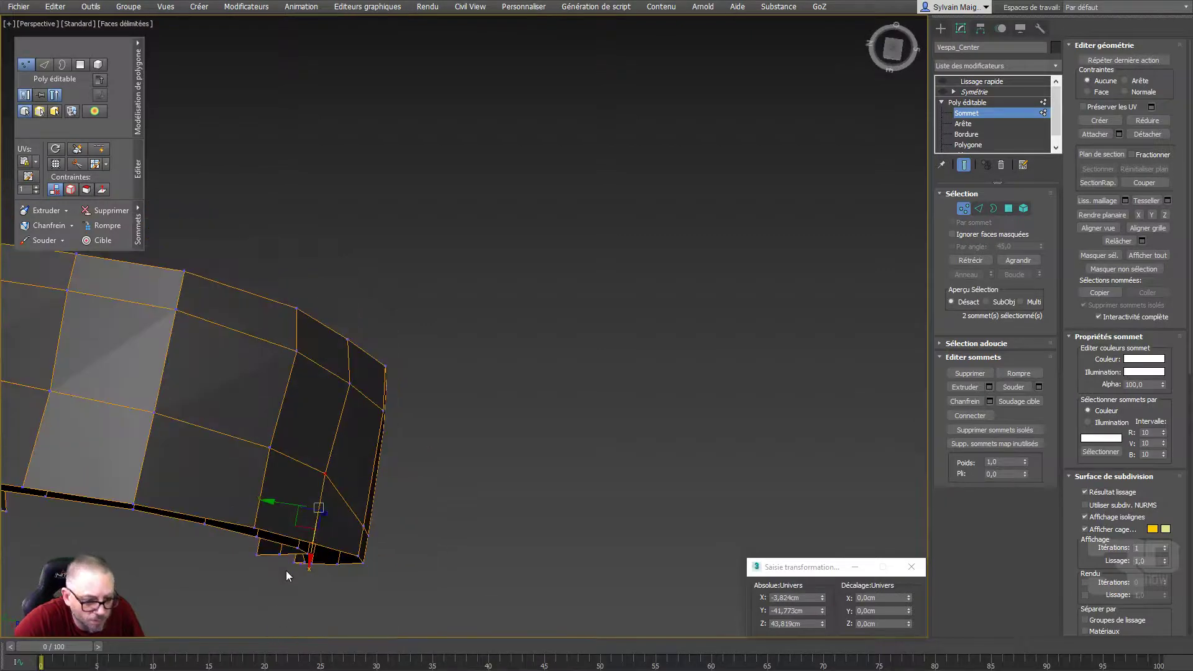
{"action": "left_click_drag", "start_coordinate": [283, 507], "coordinate": [308, 510]}
{"action": "left_click", "coordinate": [269, 448]}
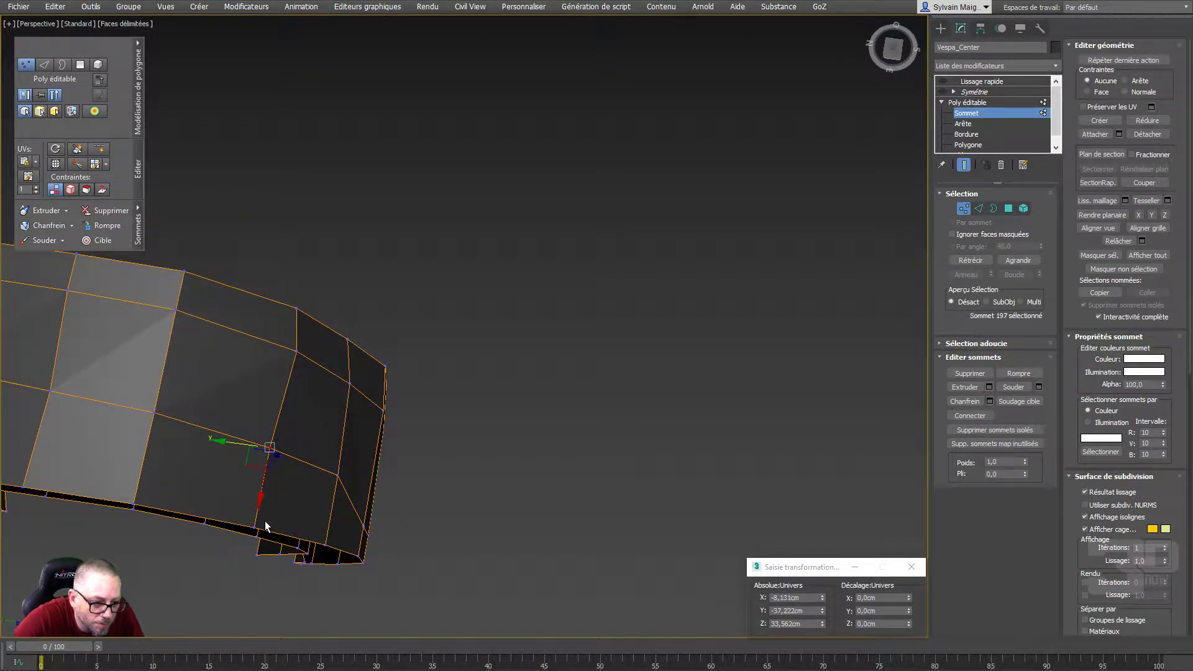
{"action": "left_click", "coordinate": [256, 526], "text": "ctrl"}
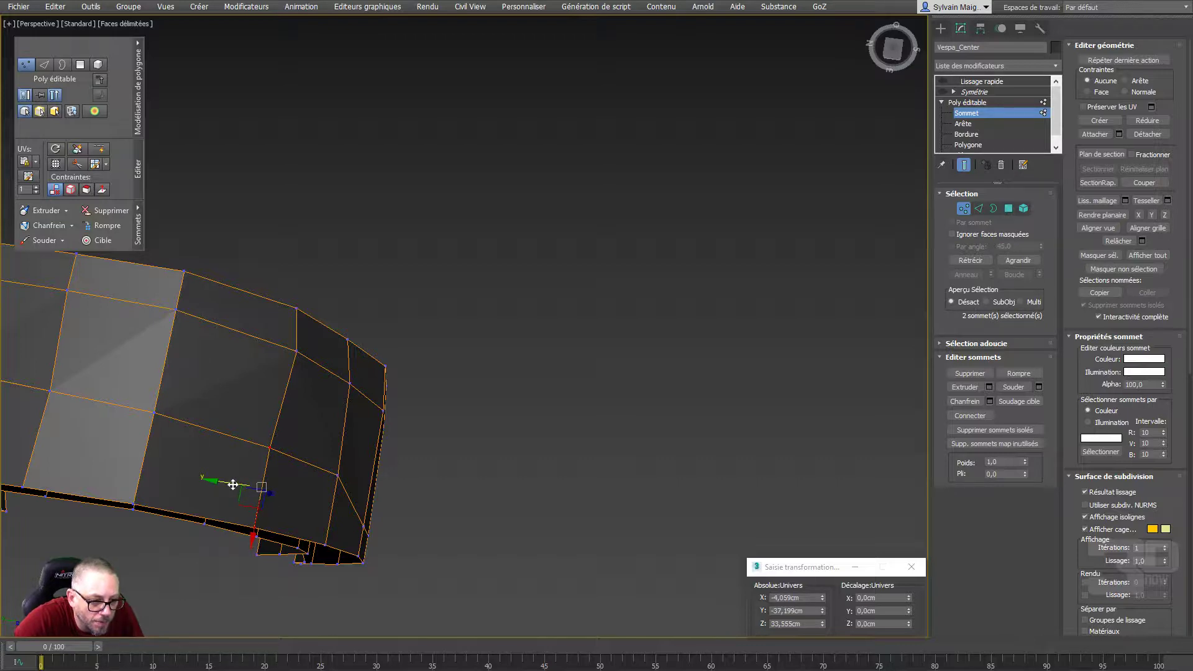
{"action": "mouse_move", "coordinate": [240, 487]}
{"action": "middle_mouse_down", "text": "alt"}
{"action": "mouse_move", "coordinate": [296, 463]}
{"action": "mouse_move", "coordinate": [281, 391]}
{"action": "middle_mouse_up", "text": "alt"}
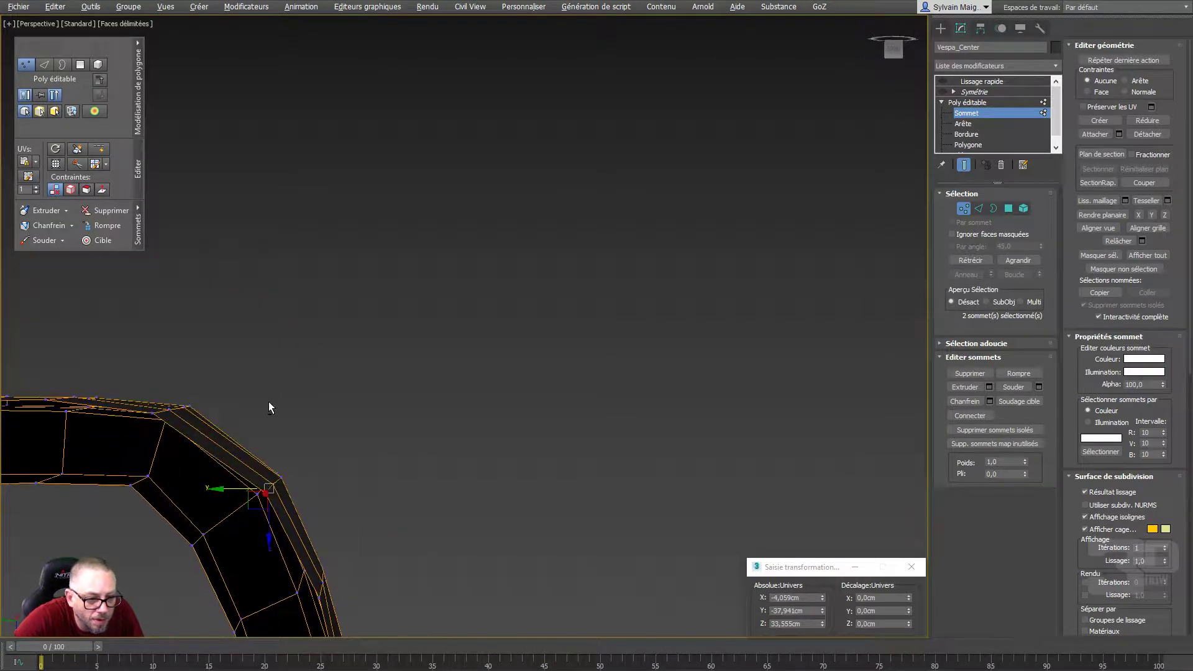
{"action": "left_click_drag", "start_coordinate": [227, 488], "coordinate": [240, 490]}
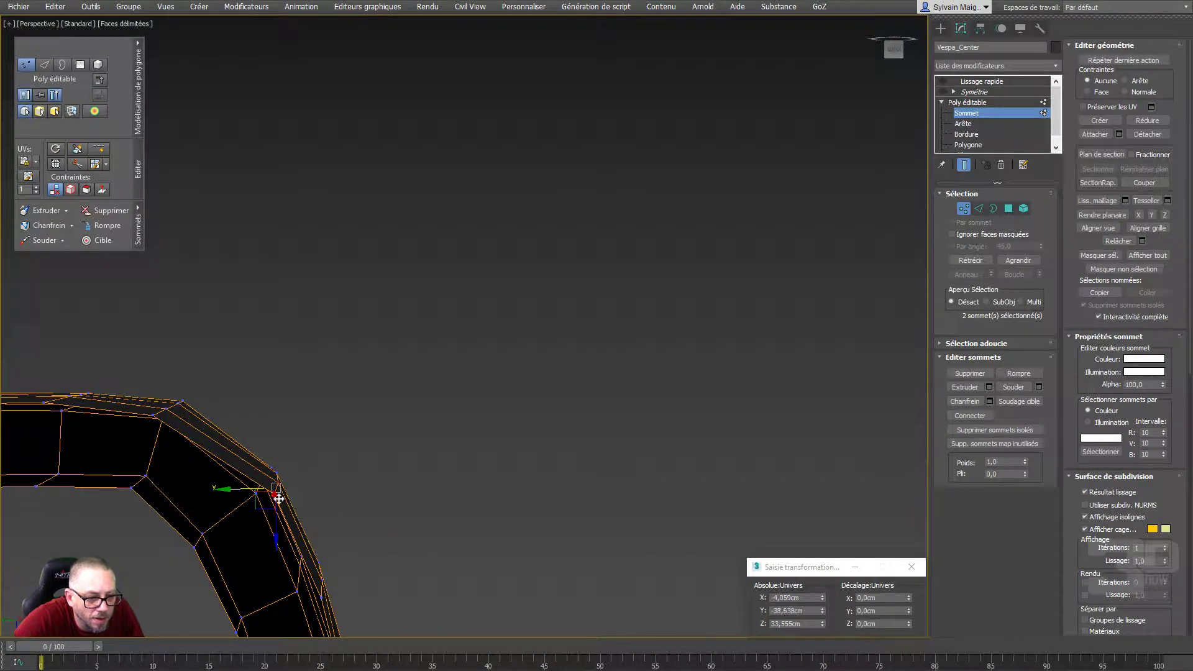
{"action": "mouse_move", "coordinate": [277, 495]}
{"action": "middle_mouse_down", "text": "alt"}
{"action": "mouse_move", "coordinate": [278, 537]}
{"action": "mouse_move", "coordinate": [288, 487]}
{"action": "mouse_move", "coordinate": [255, 350]}
{"action": "middle_mouse_up", "text": "alt"}
Move the lower-edge vertex and the next vertex up leftward along X
{"action": "left_click", "coordinate": [271, 310]}
{"action": "mouse_move", "coordinate": [271, 310]}
{"action": "middle_mouse_down", "text": "alt"}
{"action": "mouse_move", "coordinate": [293, 394]}
{"action": "mouse_move", "coordinate": [295, 352]}
{"action": "middle_mouse_up", "text": "alt"}
{"action": "left_click_drag", "start_coordinate": [302, 307], "coordinate": [259, 325]}
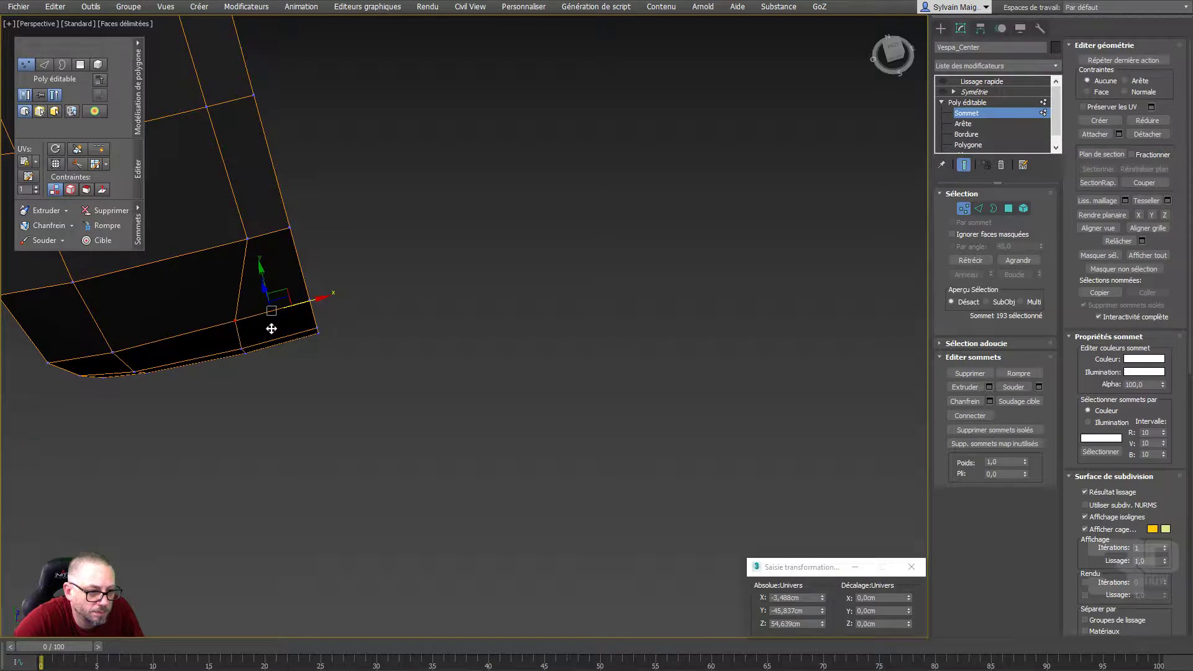
{"action": "left_click", "coordinate": [248, 239]}
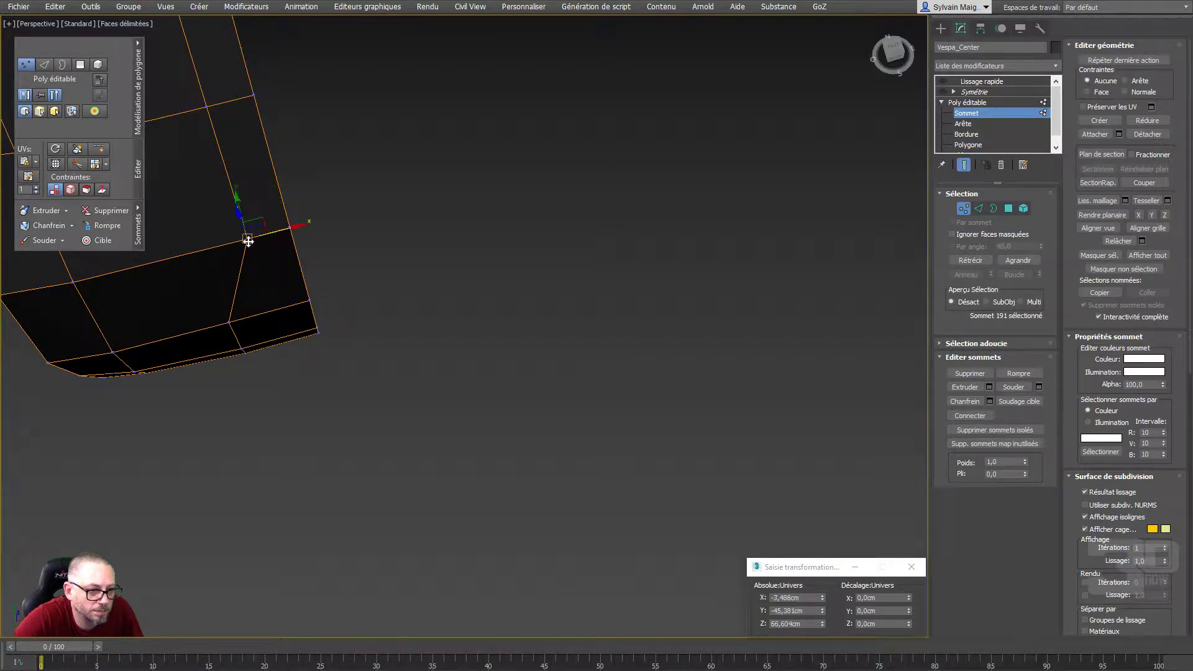
{"action": "mouse_move", "coordinate": [270, 228]}
{"action": "left_mouse_down"}
{"action": "mouse_move", "coordinate": [238, 255]}
{"action": "mouse_move", "coordinate": [207, 156]}
{"action": "left_mouse_up"}
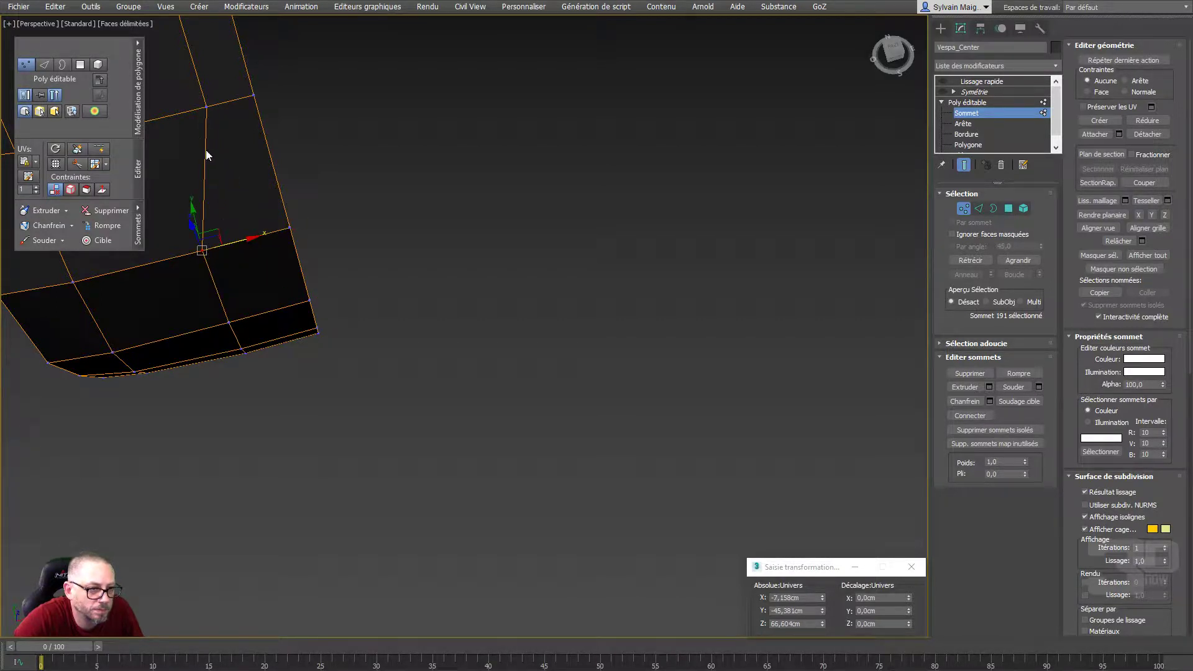
{"action": "left_click", "coordinate": [253, 95]}
{"action": "left_click", "coordinate": [207, 107]}
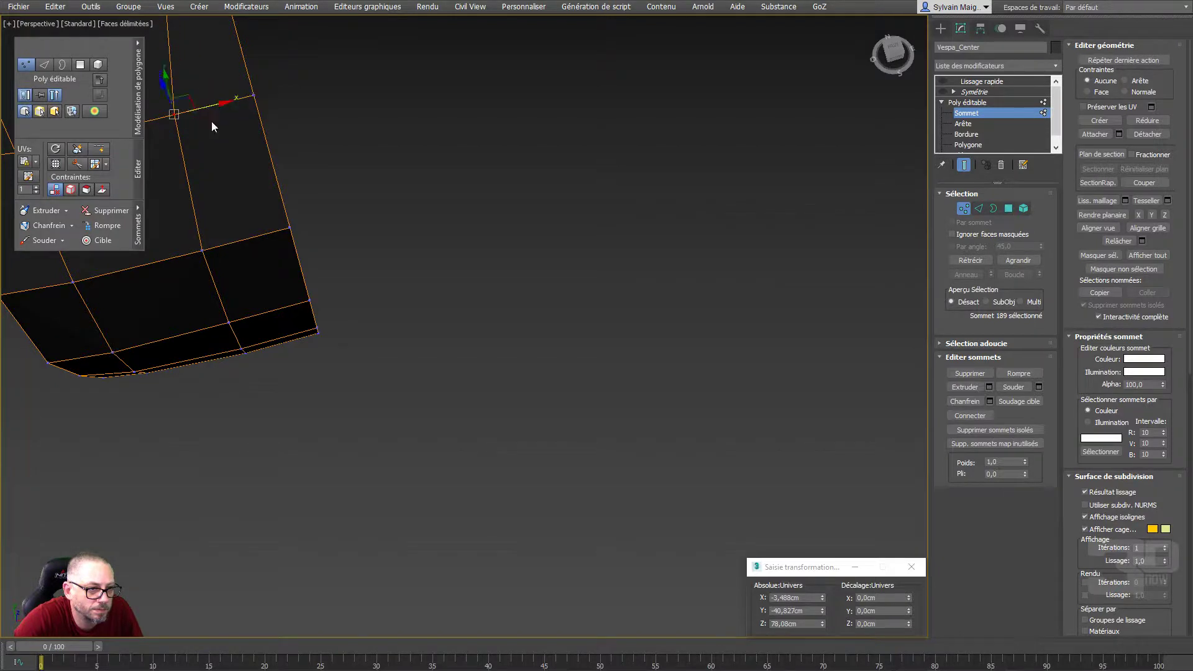
Nudge the top and middle vertices of the column along X to align them
{"action": "middle_click_drag", "start_coordinate": [211, 121], "coordinate": [338, 344]}
{"action": "left_click", "coordinate": [282, 193]}
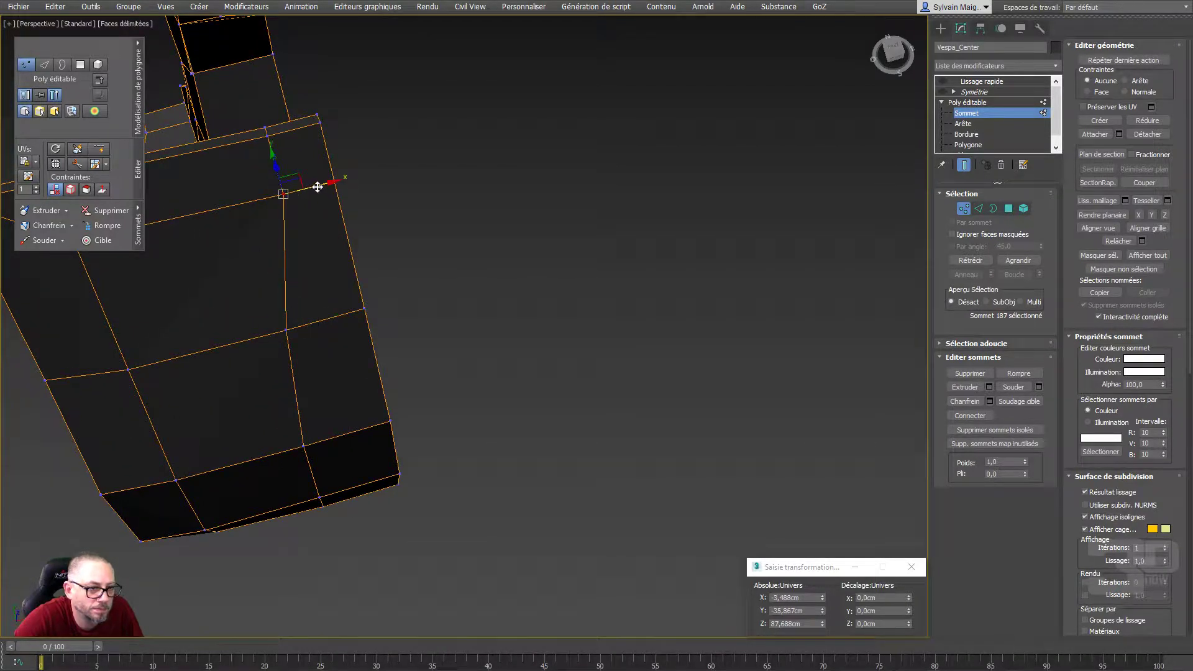
{"action": "left_click_drag", "start_coordinate": [319, 184], "coordinate": [308, 192]}
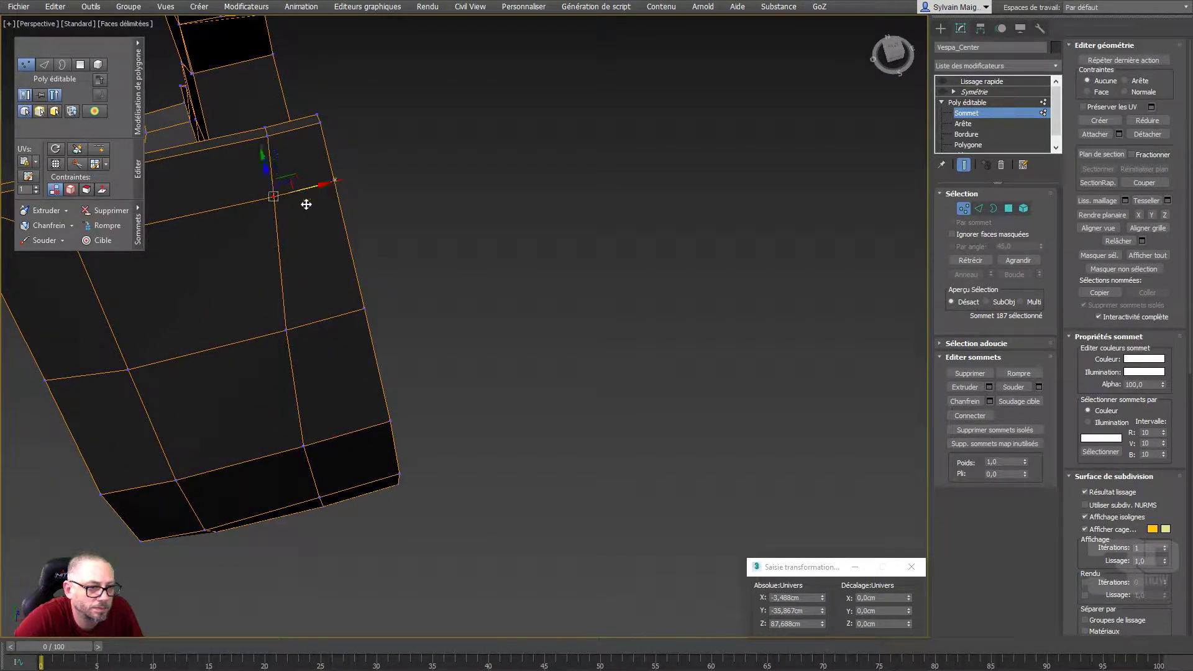
{"action": "left_click", "coordinate": [288, 329]}
{"action": "left_click_drag", "start_coordinate": [292, 329], "coordinate": [322, 322]}
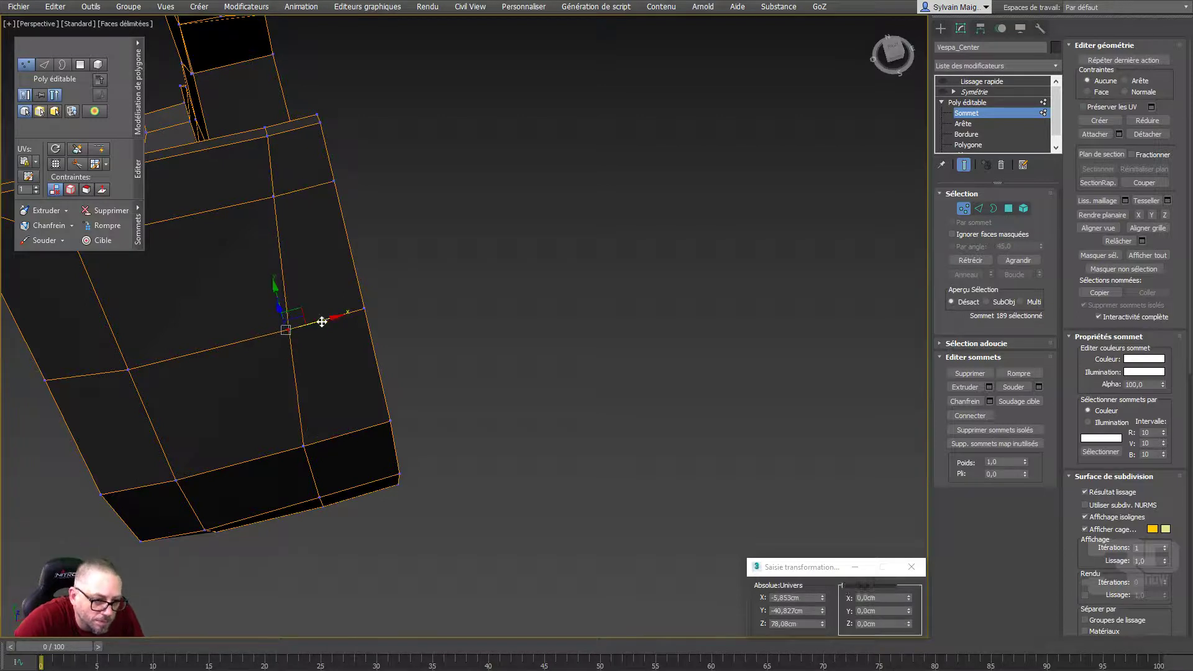
{"action": "middle_click_drag", "start_coordinate": [323, 322], "coordinate": [287, 207], "text": "alt"}
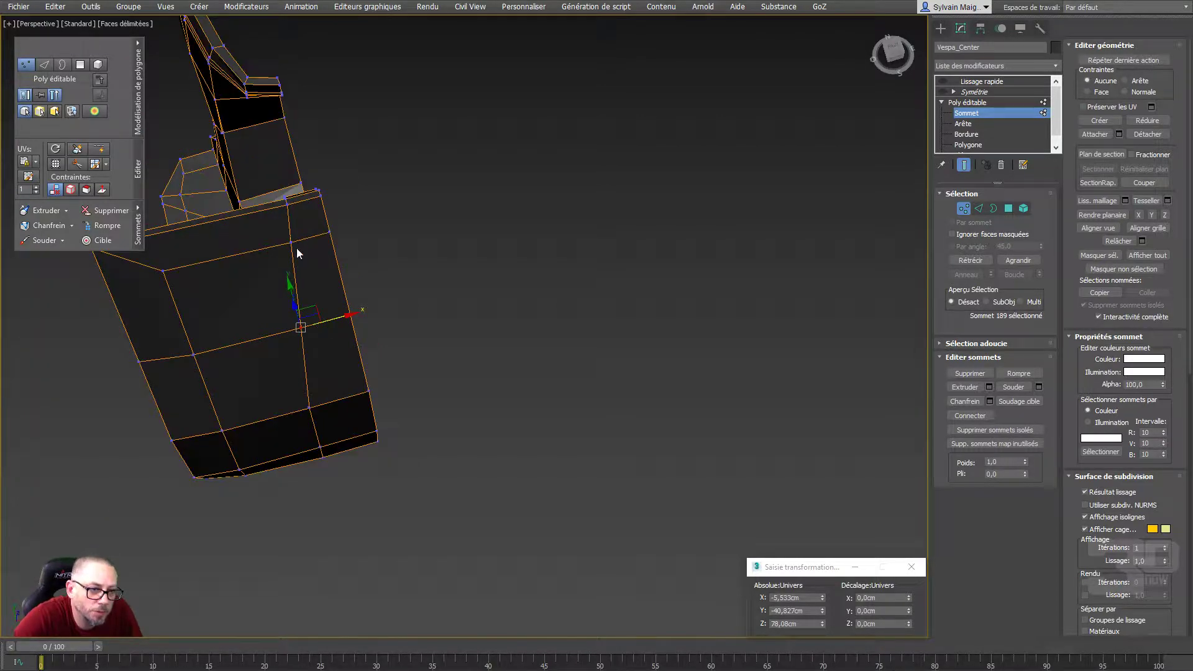
{"action": "left_click", "coordinate": [291, 243]}
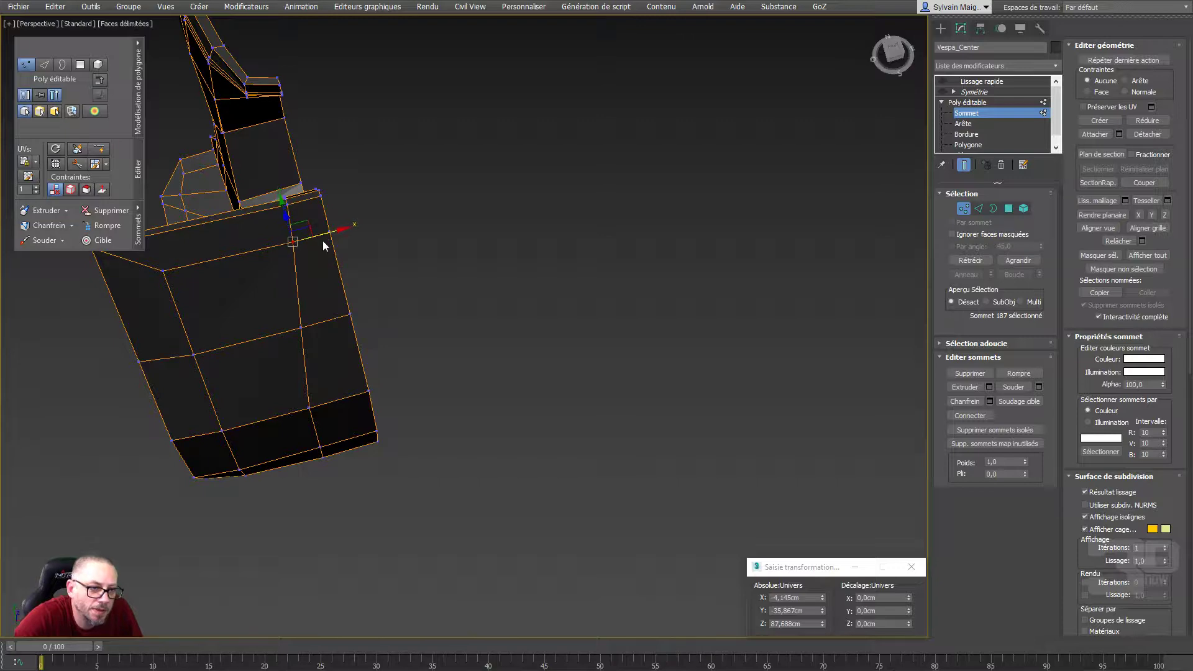
{"action": "mouse_move", "coordinate": [323, 245]}
{"action": "middle_mouse_down", "text": "alt"}
{"action": "mouse_move", "coordinate": [371, 270]}
{"action": "mouse_move", "coordinate": [493, 247]}
{"action": "mouse_move", "coordinate": [530, 190]}
{"action": "mouse_move", "coordinate": [632, 189]}
{"action": "middle_mouse_up", "text": "alt"}
Nudge the tip's inner corner vertex to X -3,506, Y -39,117, Z 76,876cm
{"action": "left_click", "coordinate": [291, 254]}
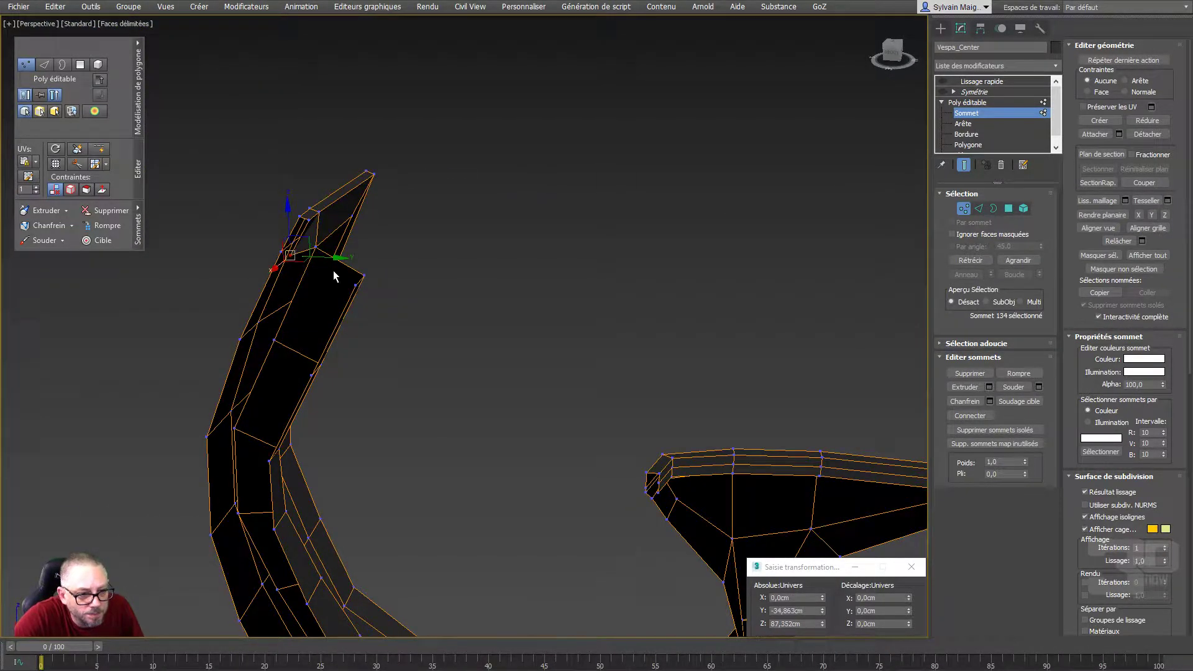
{"action": "middle_click_drag", "start_coordinate": [334, 272], "coordinate": [310, 301], "text": "alt"}
{"action": "left_click", "coordinate": [322, 241]}
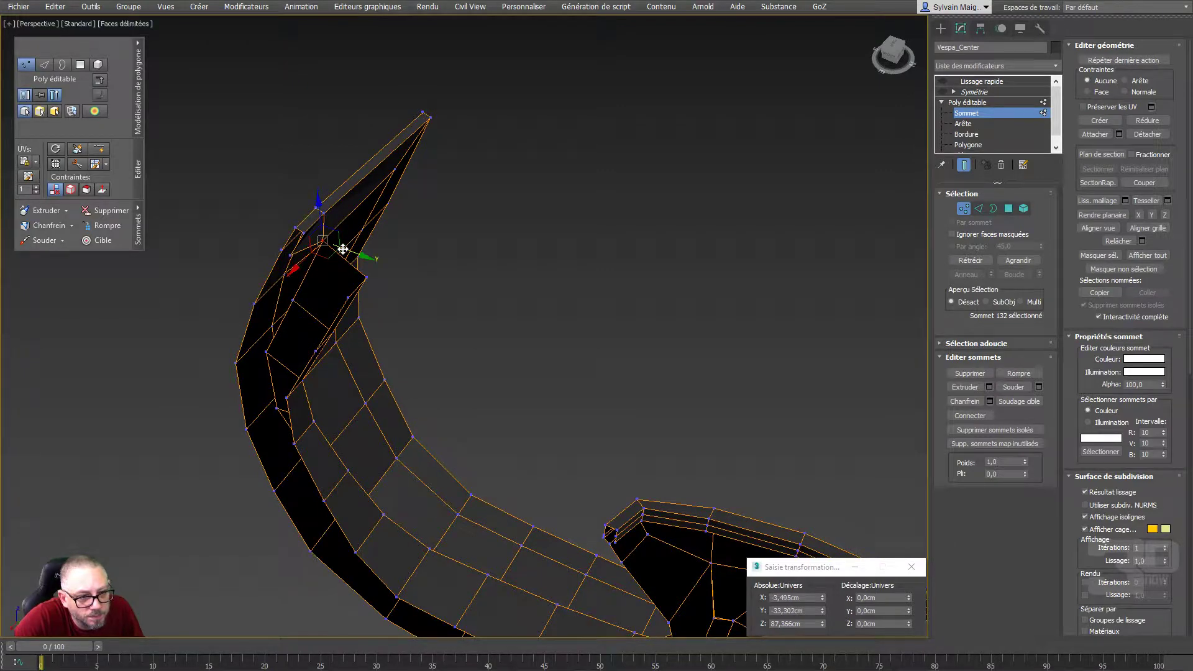
{"action": "middle_click_drag", "start_coordinate": [334, 246], "coordinate": [352, 287], "text": "alt"}
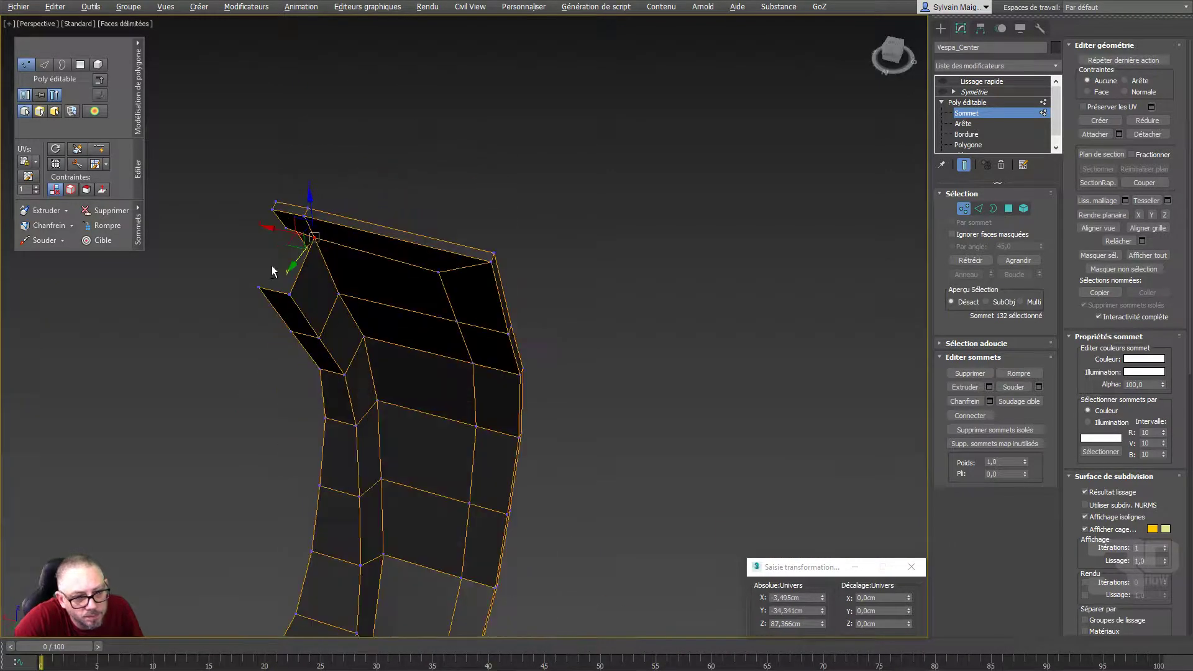
{"action": "left_click", "coordinate": [348, 285]}
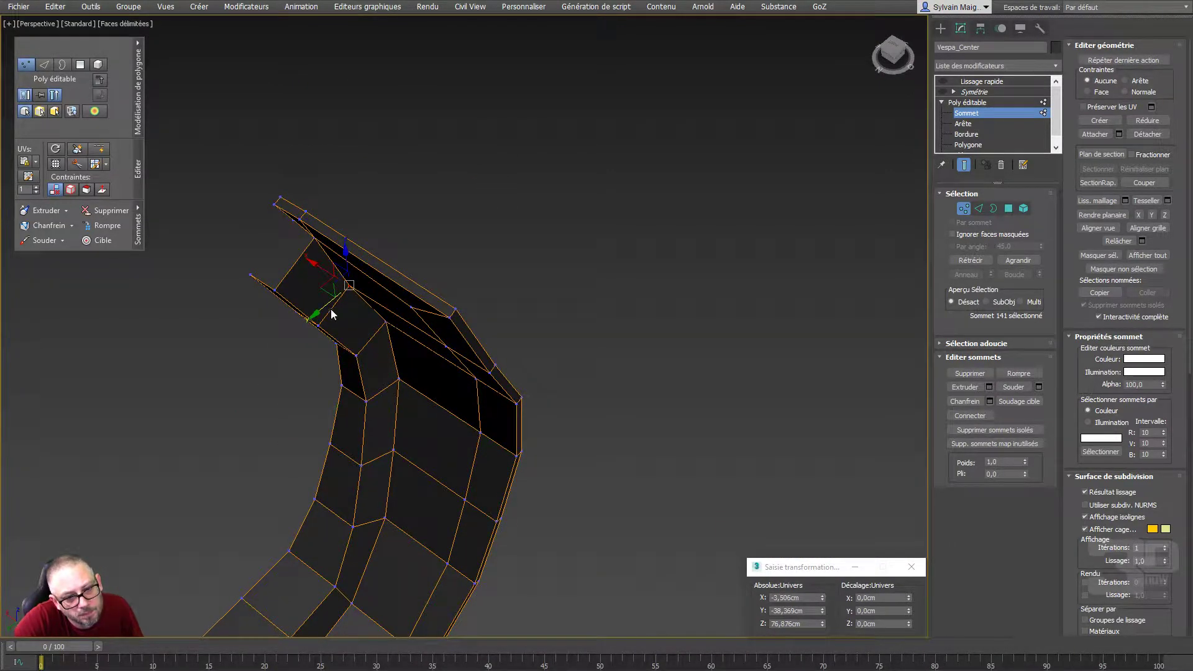
{"action": "left_click_drag", "start_coordinate": [334, 306], "coordinate": [381, 329]}
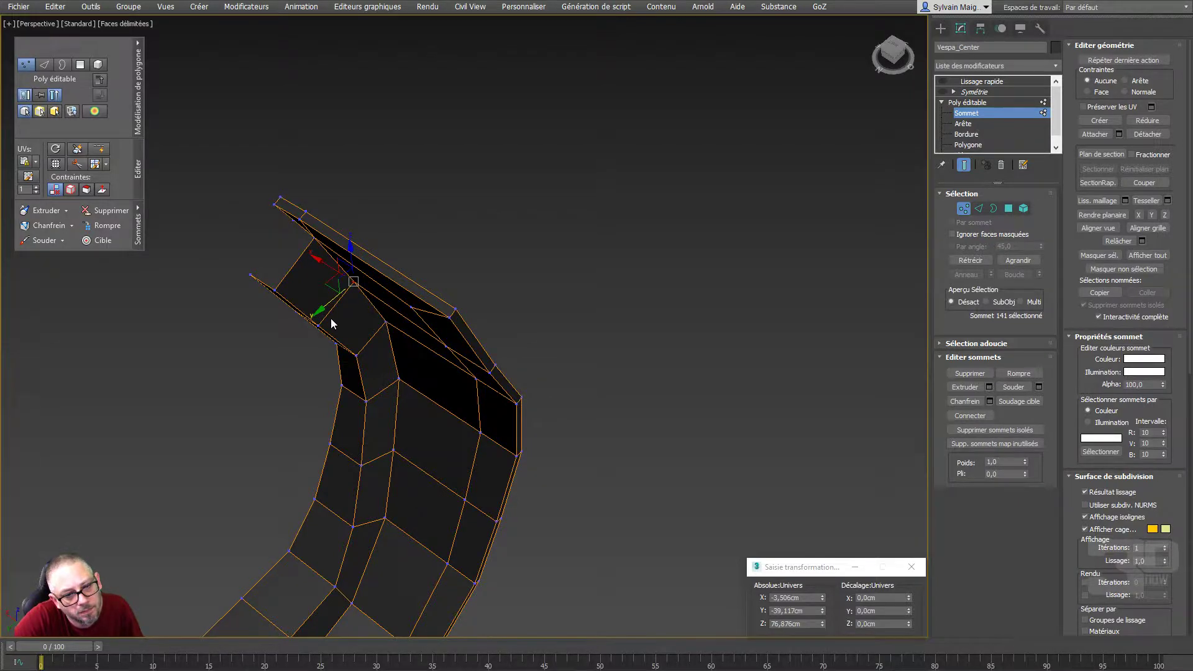
{"action": "mouse_move", "coordinate": [331, 318]}
{"action": "middle_mouse_down", "text": "alt"}
{"action": "mouse_move", "coordinate": [398, 310]}
{"action": "mouse_move", "coordinate": [385, 252]}
{"action": "middle_mouse_up", "text": "alt"}
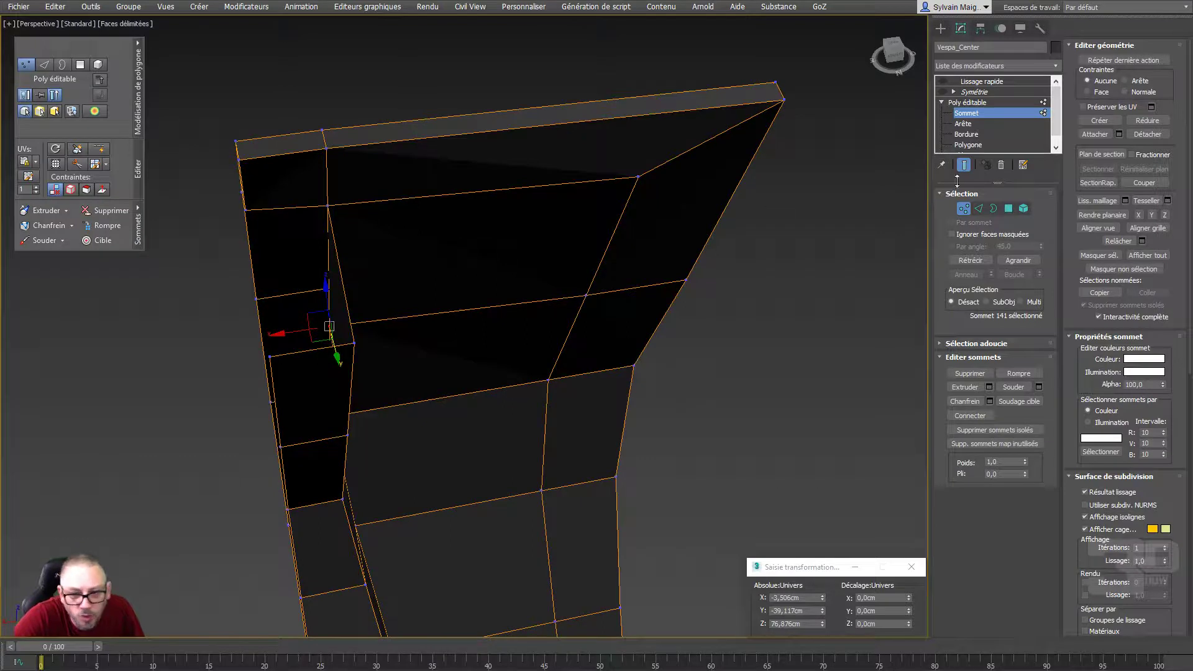
At Edge level, move the notch's lower edge up to align it
{"action": "left_click", "coordinate": [980, 208]}
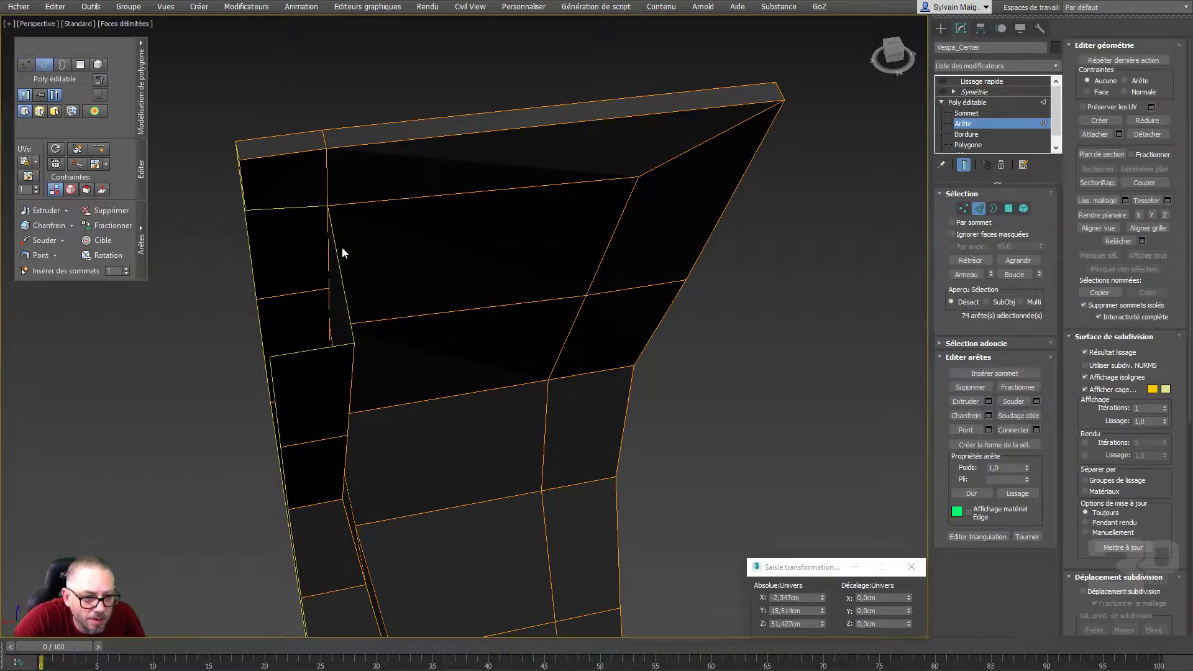
{"action": "left_click", "coordinate": [335, 269]}
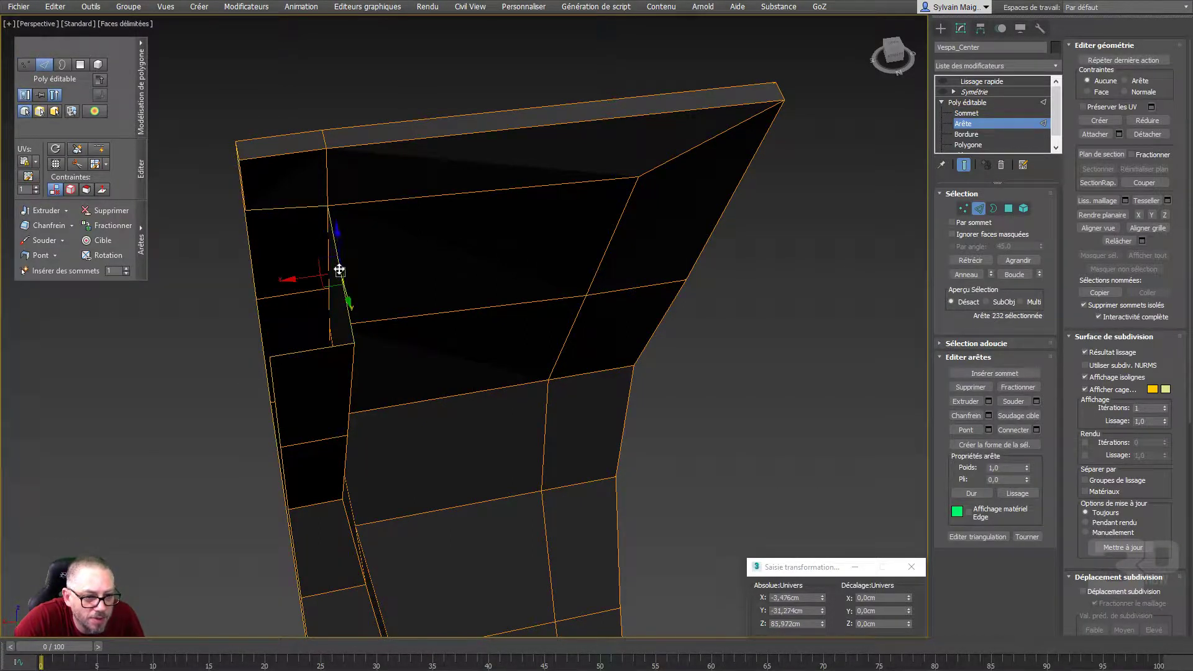
{"action": "left_click", "coordinate": [308, 278]}
{"action": "key", "text": "q"}
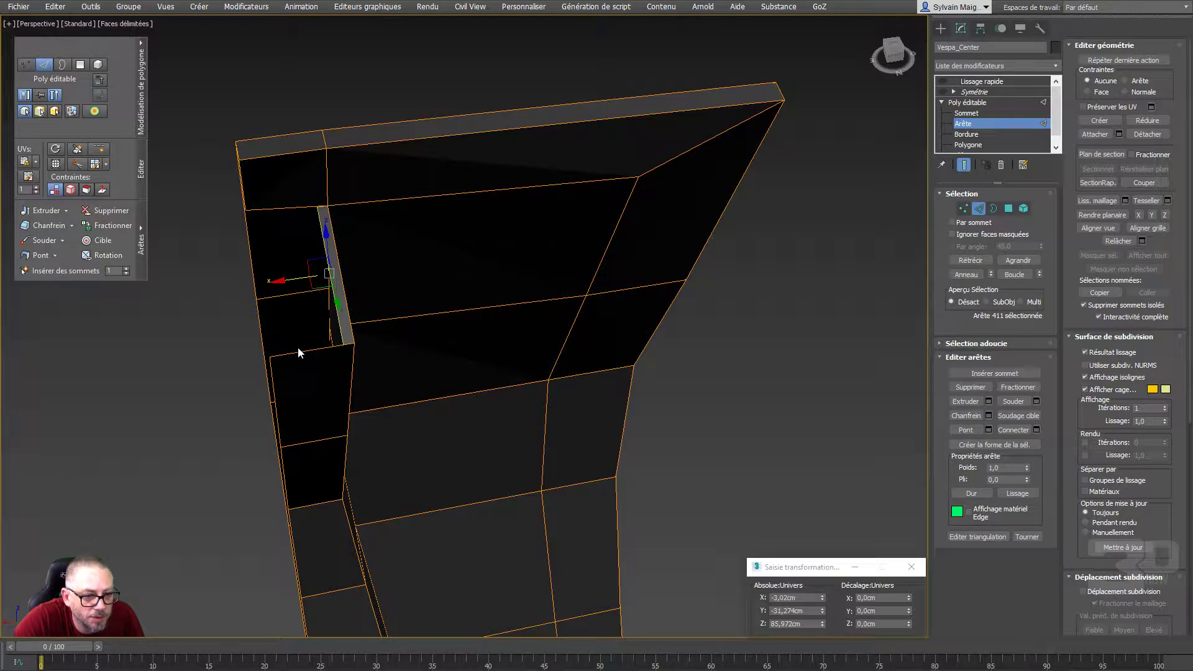
{"action": "key", "text": "w"}
{"action": "left_click", "coordinate": [300, 353]}
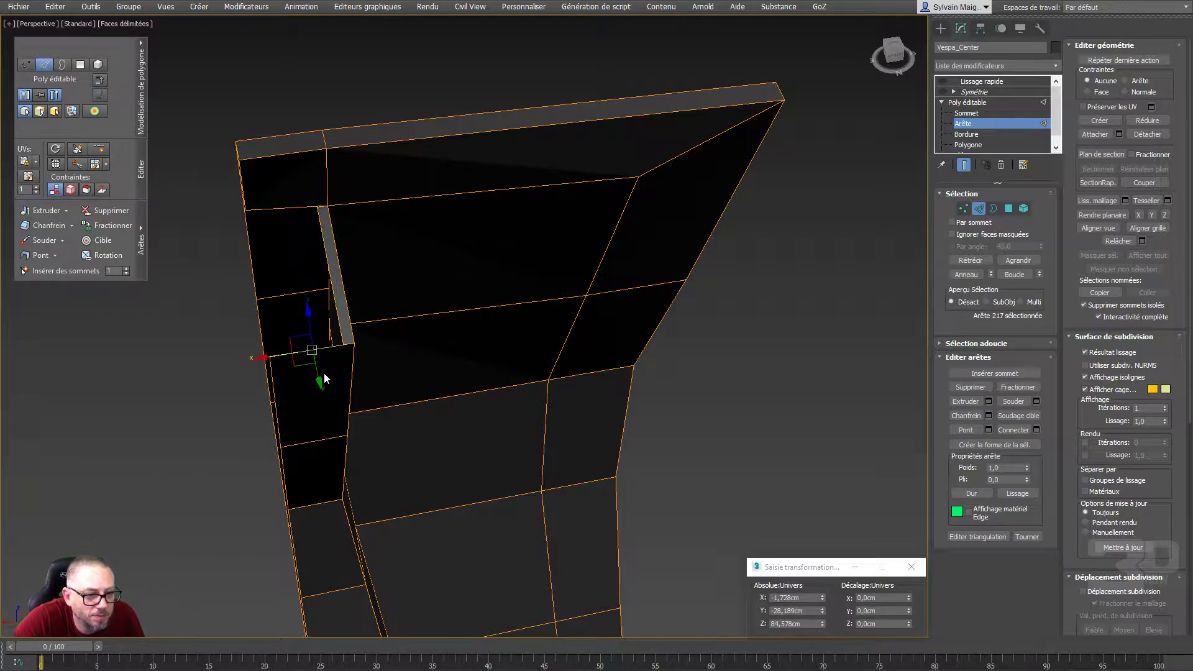
{"action": "left_click_drag", "start_coordinate": [316, 368], "coordinate": [311, 360]}
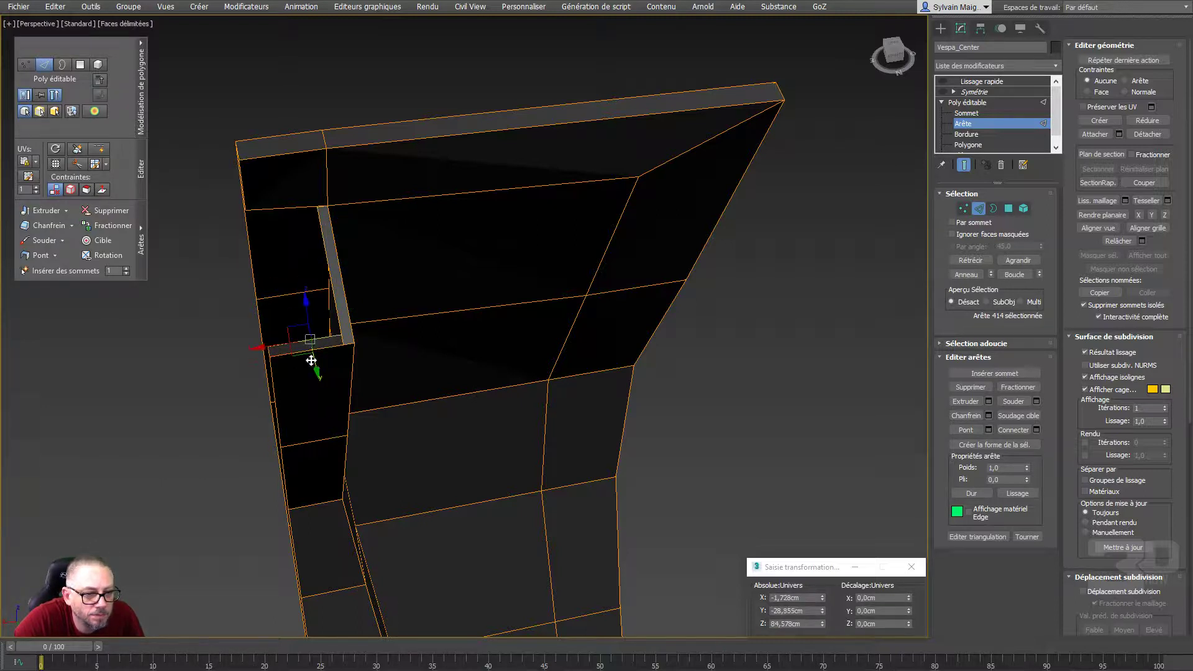
{"action": "left_click", "coordinate": [285, 211]}
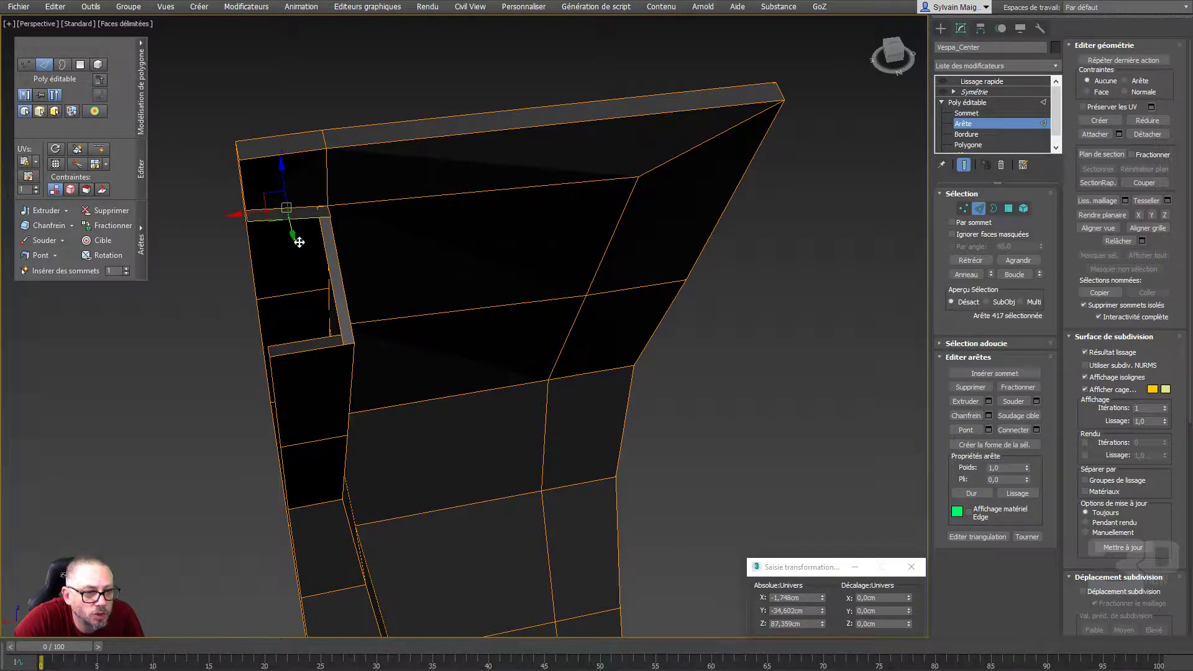
Target Weld and Weld the notch's corner vertices into a single point
{"action": "key", "text": "1"}
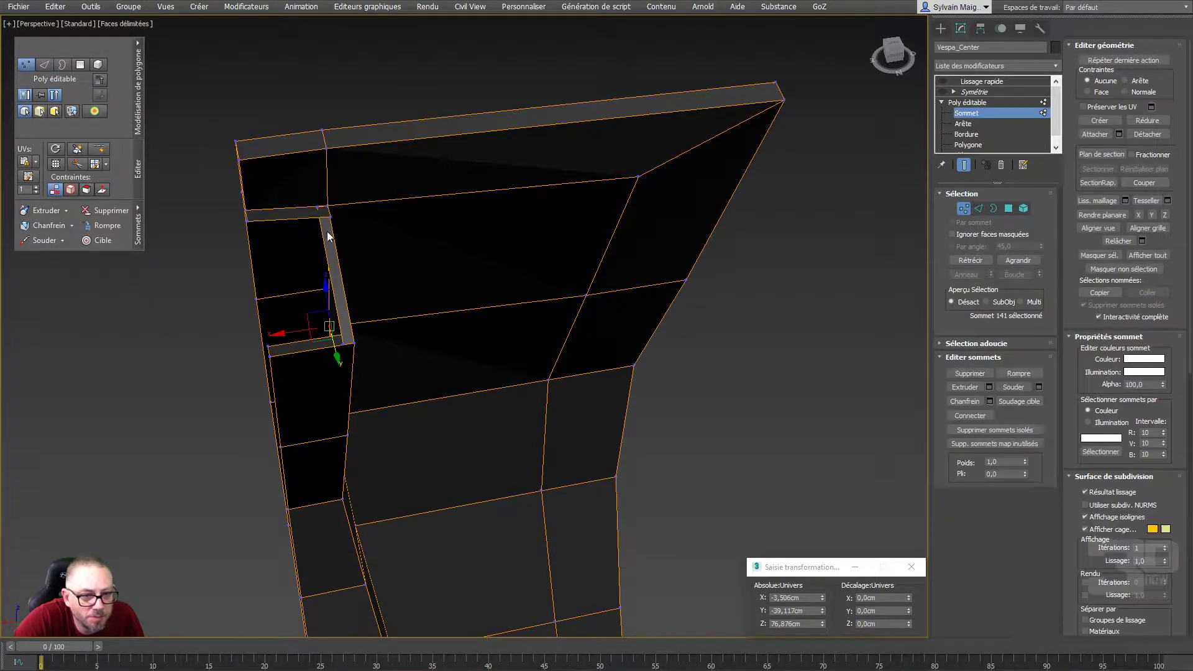
{"action": "left_click", "coordinate": [328, 216]}
{"action": "left_click", "coordinate": [317, 207], "text": "ctrl"}
{"action": "right_click", "coordinate": [347, 255]}
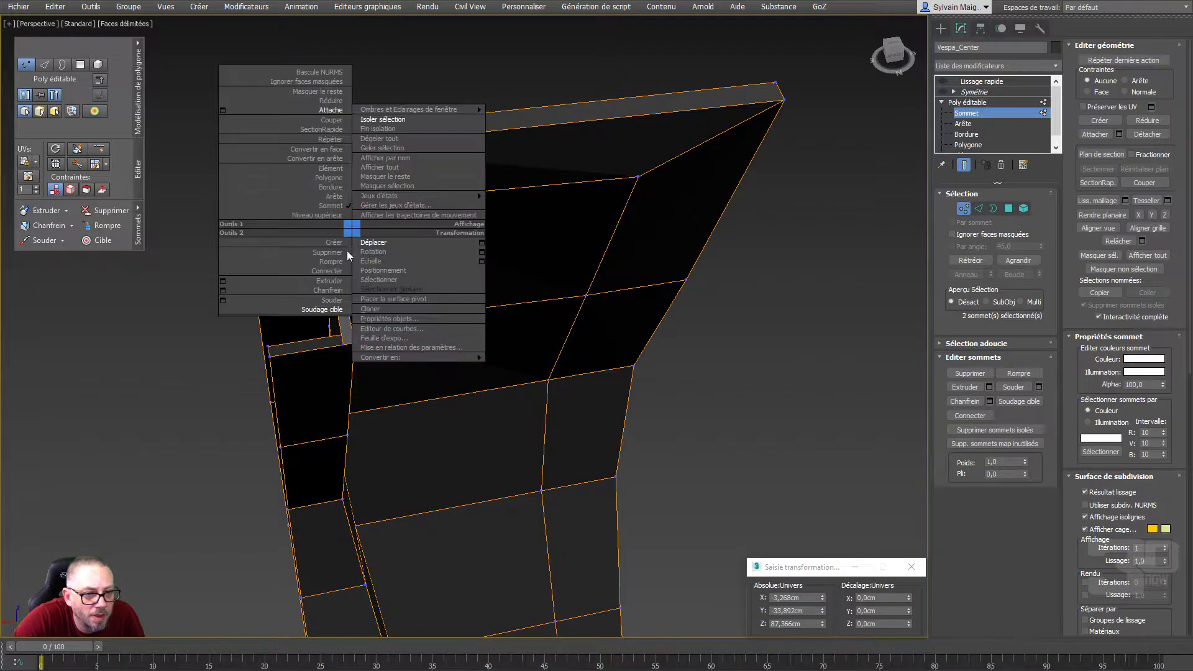
{"action": "left_click", "coordinate": [328, 309]}
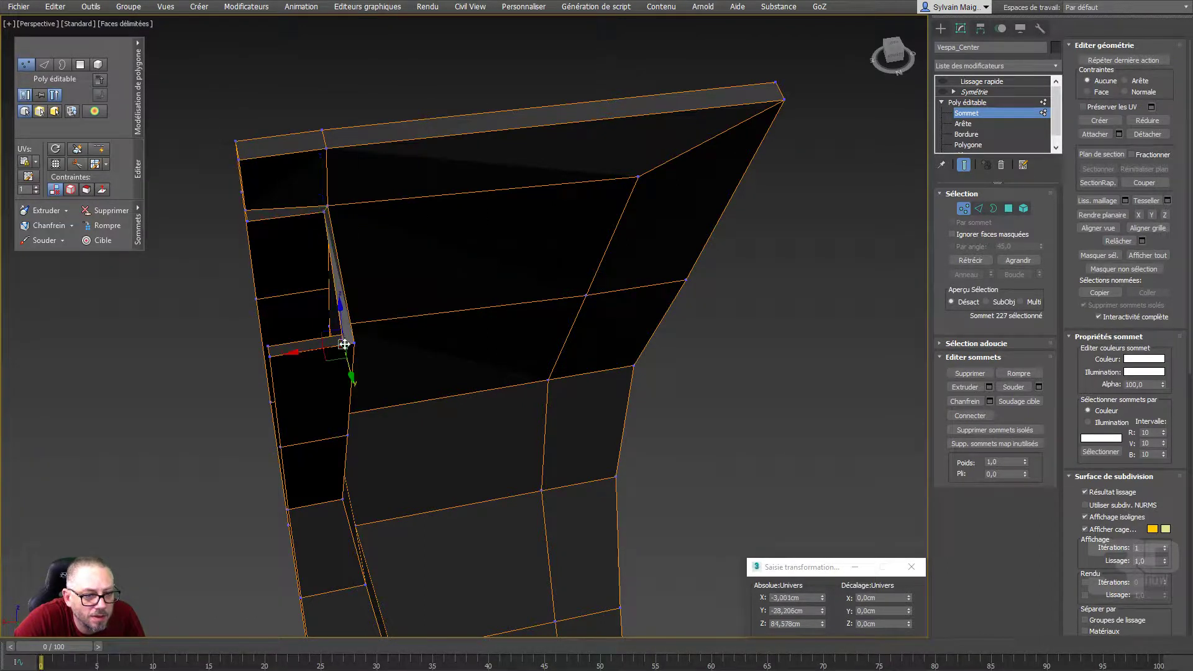
{"action": "right_click", "coordinate": [348, 330]}
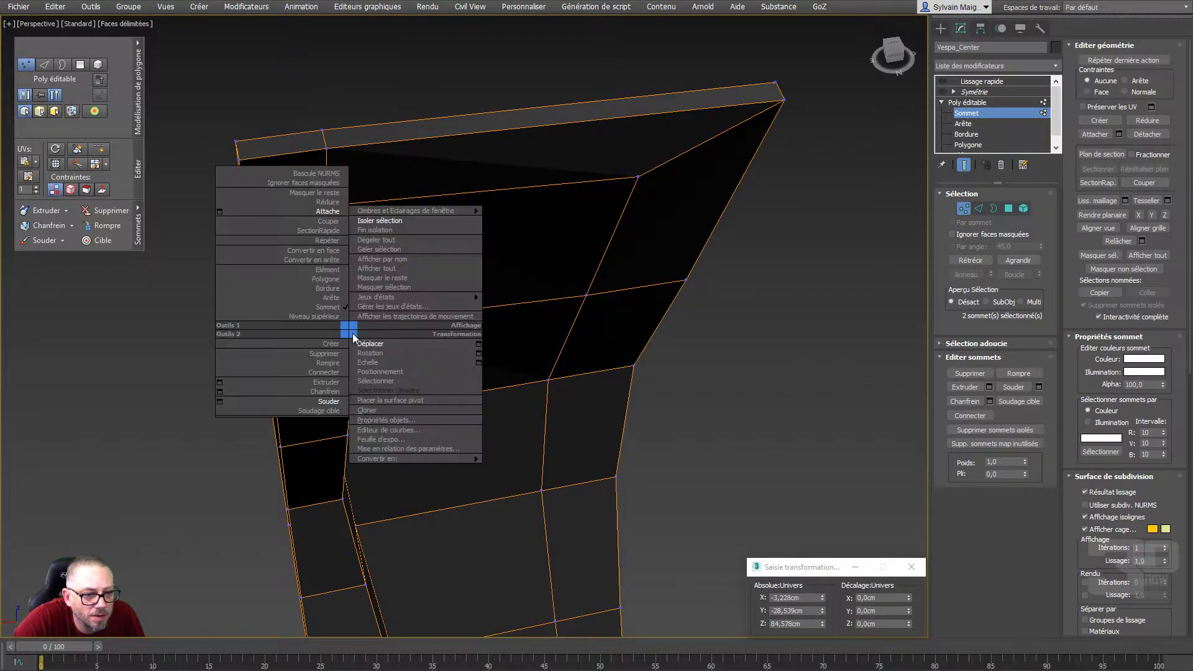
{"action": "left_click", "coordinate": [329, 401]}
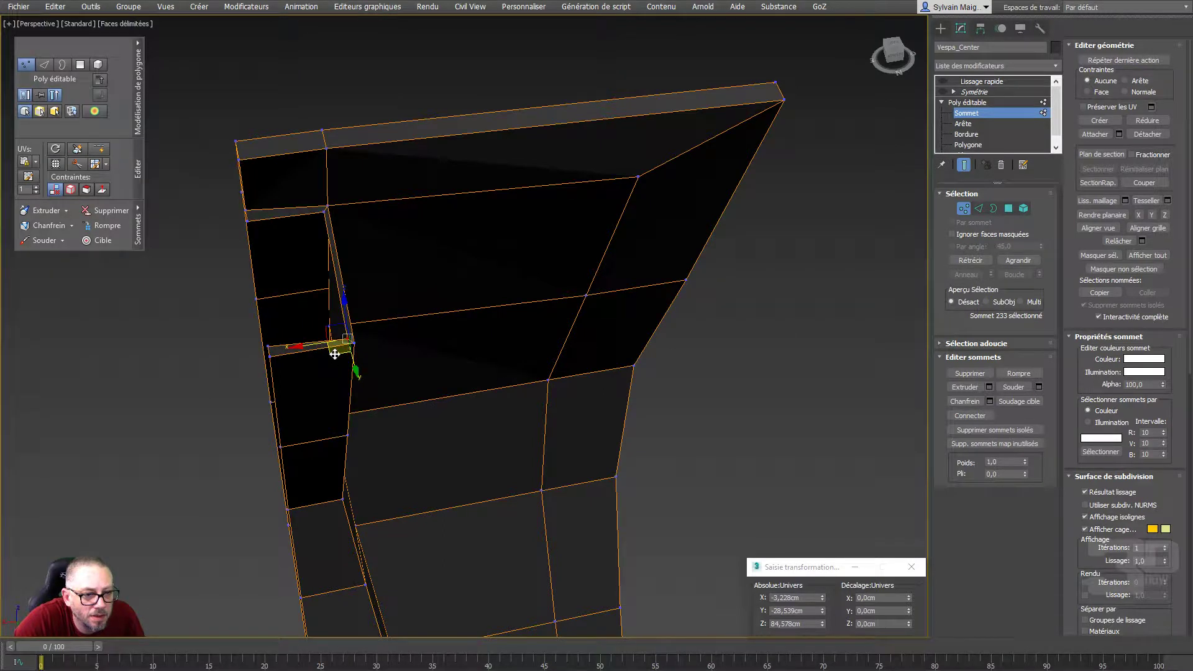
Line up the merged vertex and upper corner vertex with the border
{"action": "left_click_drag", "start_coordinate": [334, 354], "coordinate": [327, 349]}
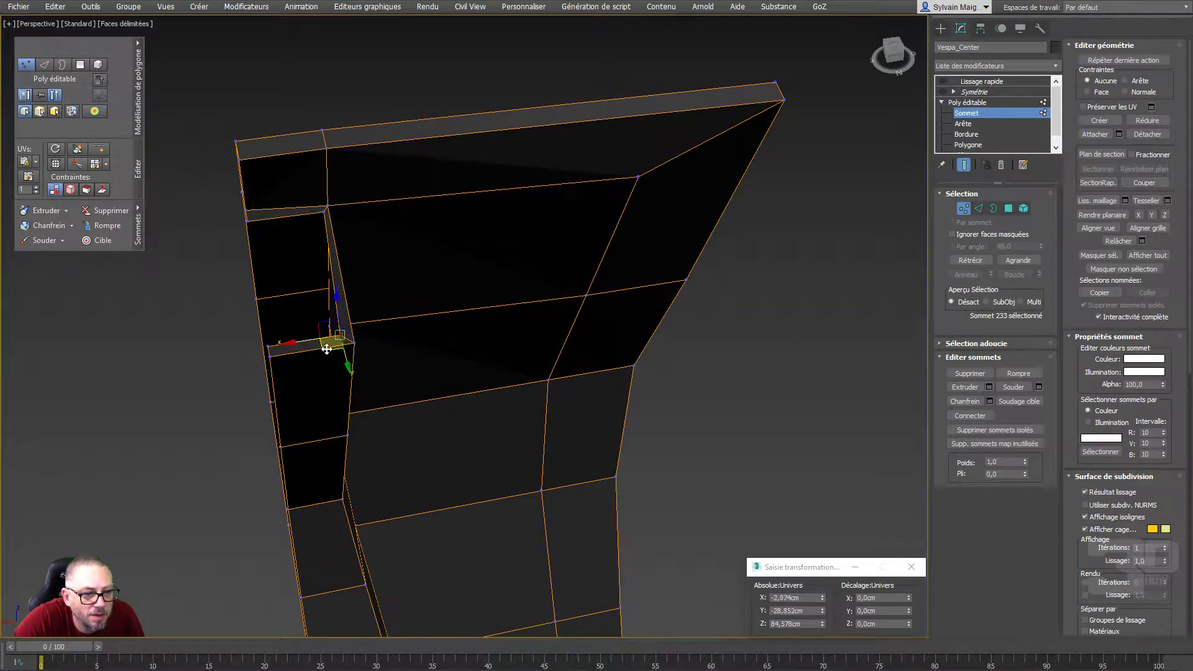
{"action": "left_click", "coordinate": [323, 212]}
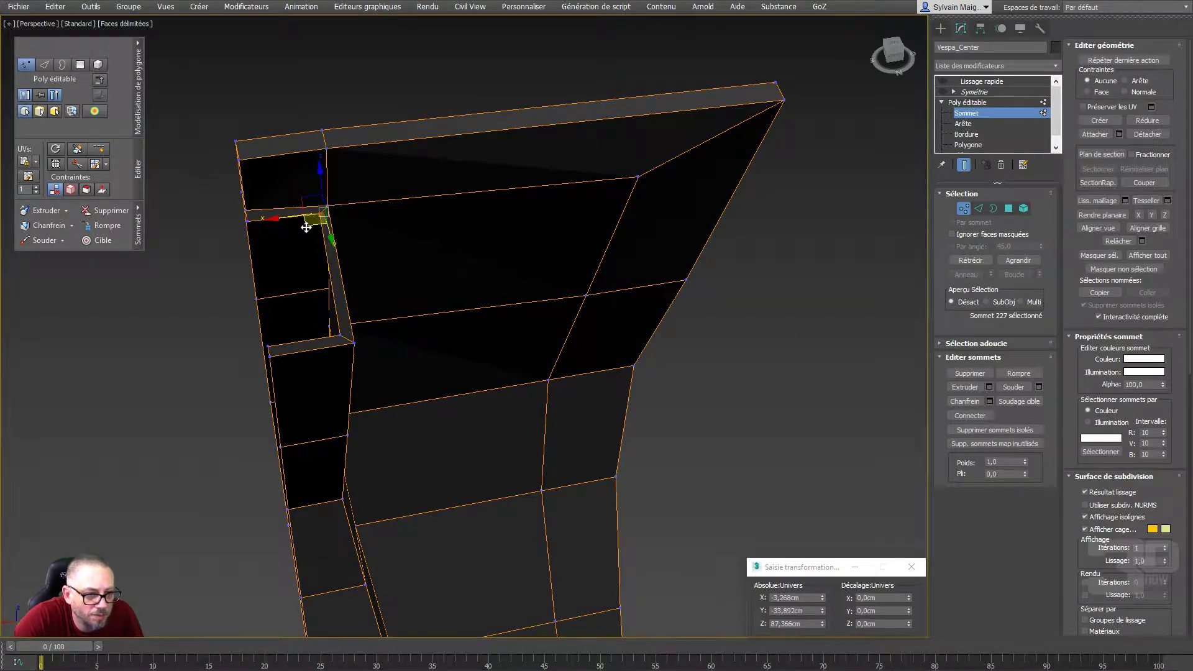
{"action": "left_click_drag", "start_coordinate": [312, 225], "coordinate": [314, 251]}
{"action": "mouse_move", "coordinate": [314, 252]}
{"action": "middle_mouse_down", "text": "alt"}
{"action": "mouse_move", "coordinate": [409, 330]}
{"action": "mouse_move", "coordinate": [441, 300]}
{"action": "mouse_move", "coordinate": [428, 277]}
{"action": "middle_mouse_up", "text": "alt"}
{"action": "left_click", "coordinate": [428, 276]}
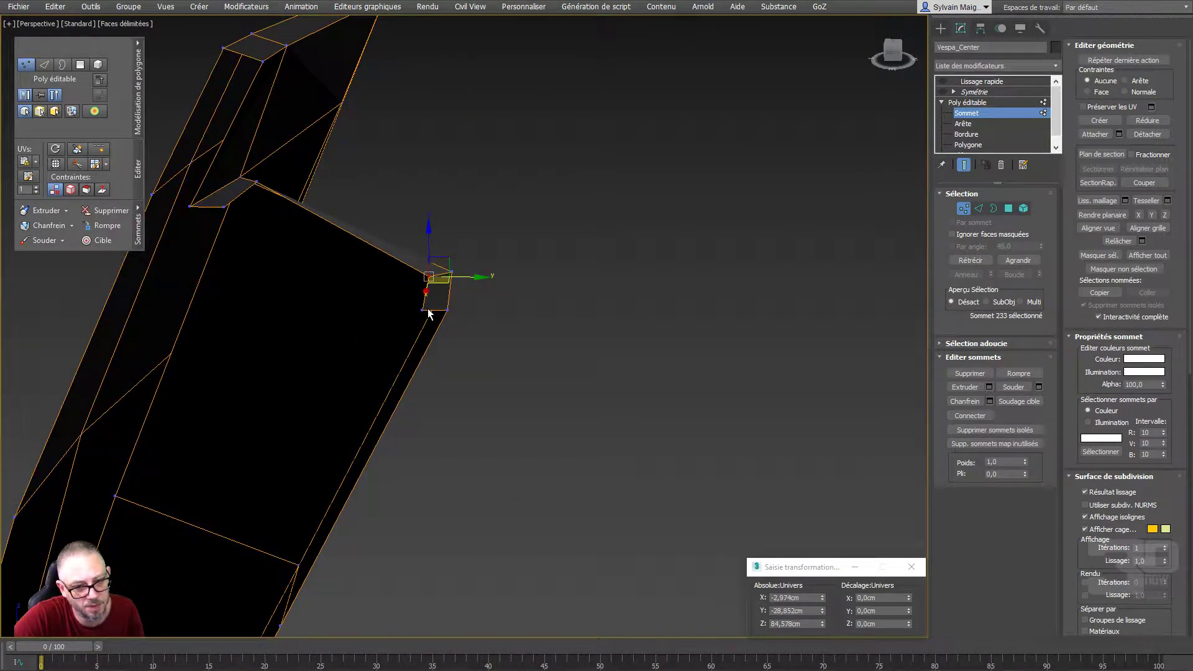
{"action": "left_click", "coordinate": [425, 310], "text": "ctrl"}
In wireframe Left view, zoom to the lower frame and select the junction vertex
{"action": "key", "text": "l"}
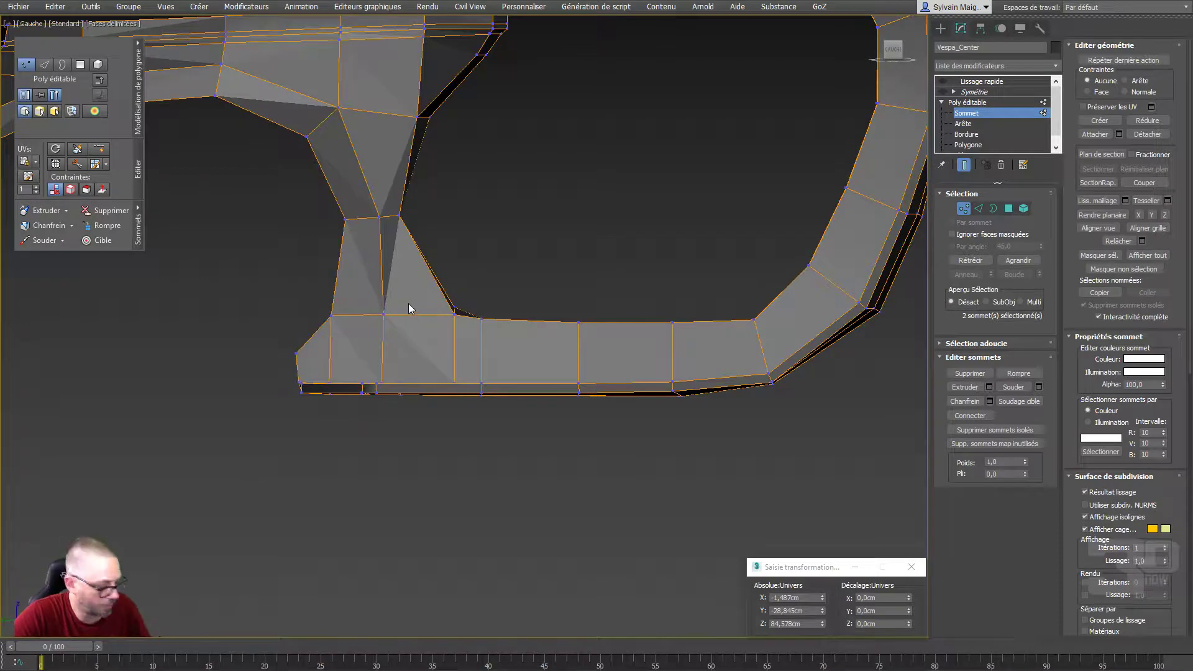
{"action": "key", "text": "F3"}
{"action": "middle_click_drag", "start_coordinate": [398, 236], "coordinate": [282, 433]}
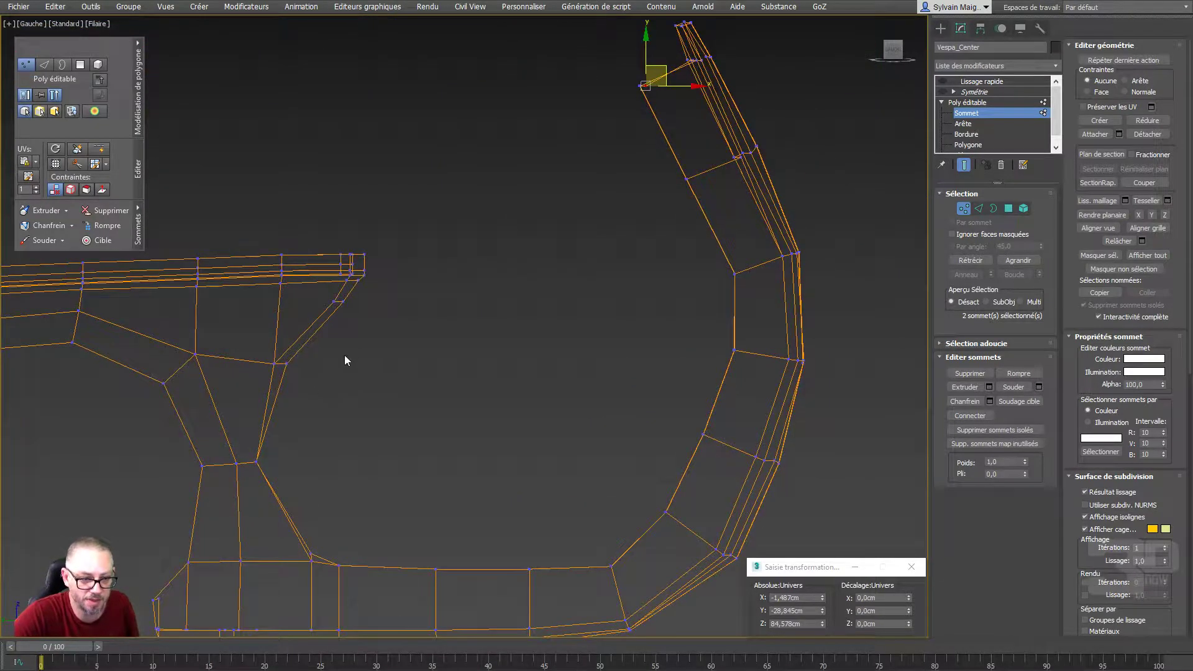
{"action": "scroll", "coordinate": [265, 473], "scroll_direction": "up", "scroll_amount": 3}
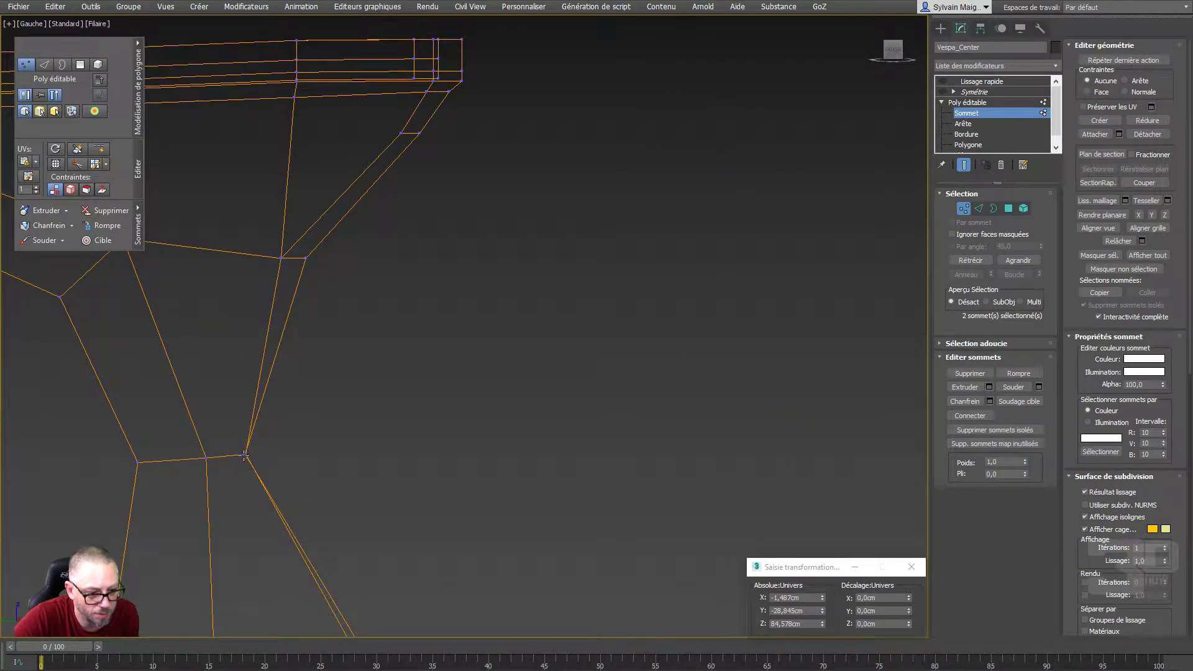
{"action": "left_click", "coordinate": [244, 455]}
{"action": "scroll", "coordinate": [236, 456], "scroll_direction": "up", "scroll_amount": 3}
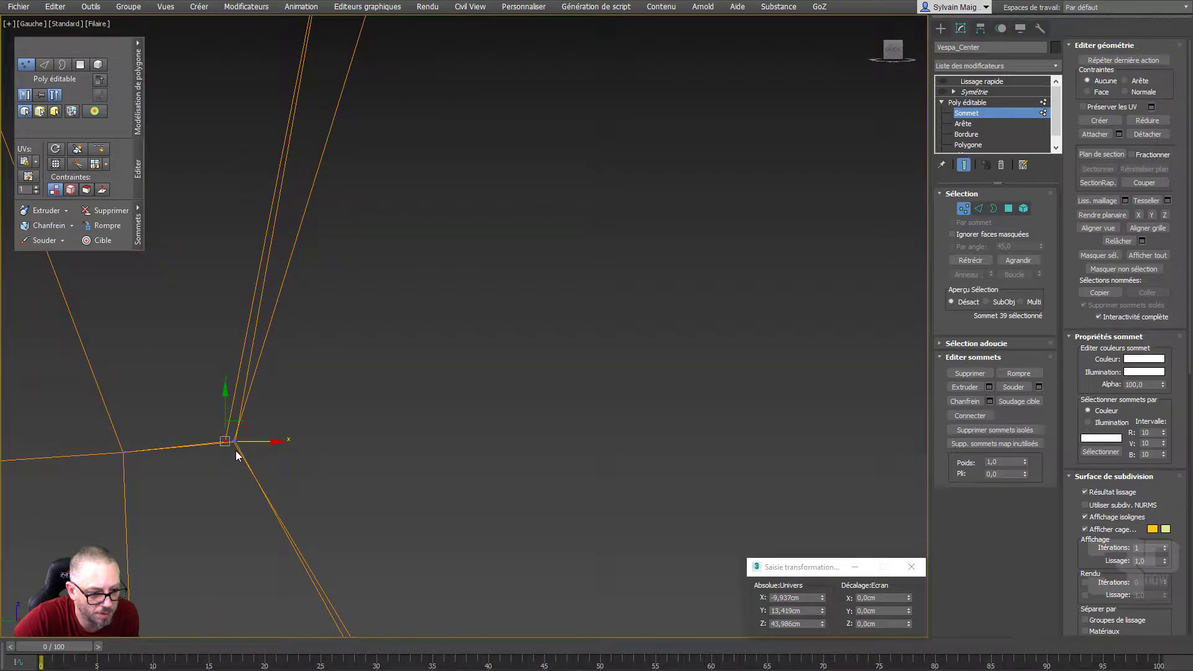
{"action": "scroll", "coordinate": [236, 455], "scroll_direction": "up", "scroll_amount": 2}
{"action": "left_click", "coordinate": [221, 469]}
{"action": "left_click", "coordinate": [234, 433]}
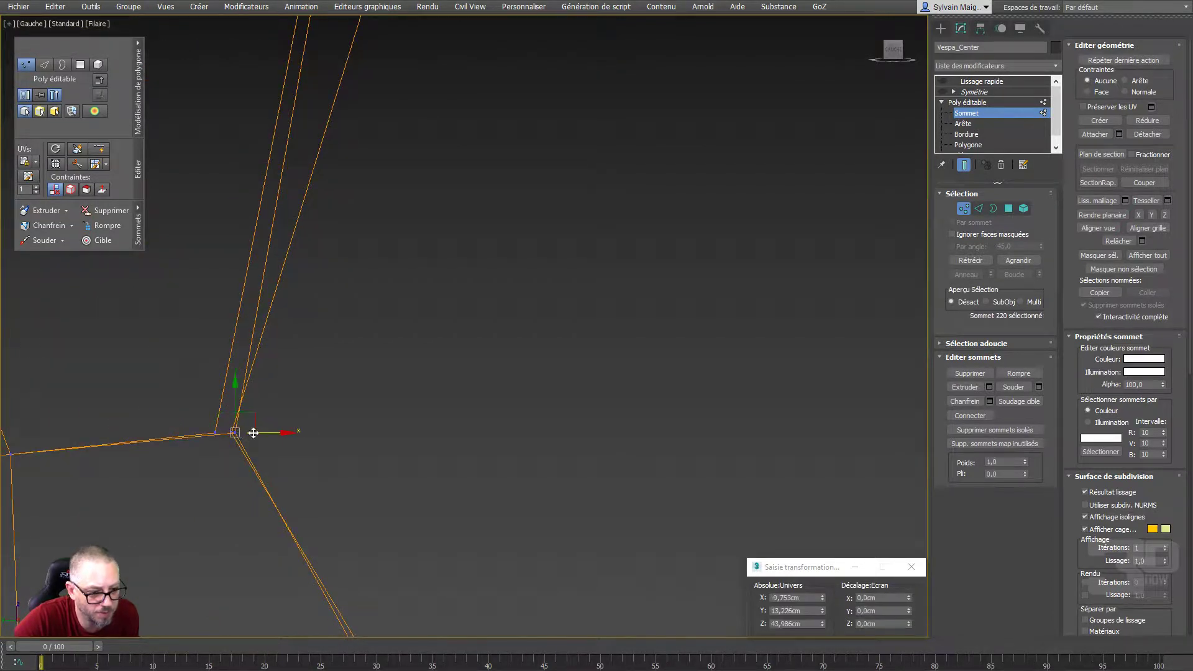
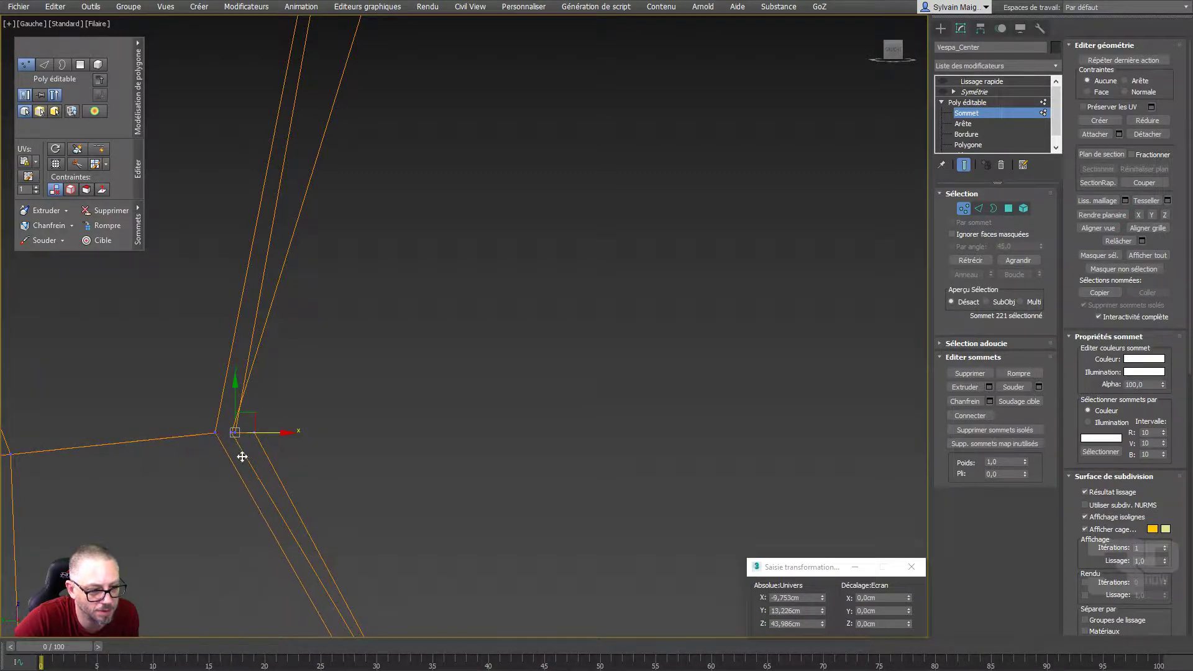
Slide the front shield-edge vertex into line, then check it in the perspective view
{"action": "left_click", "coordinate": [232, 432]}
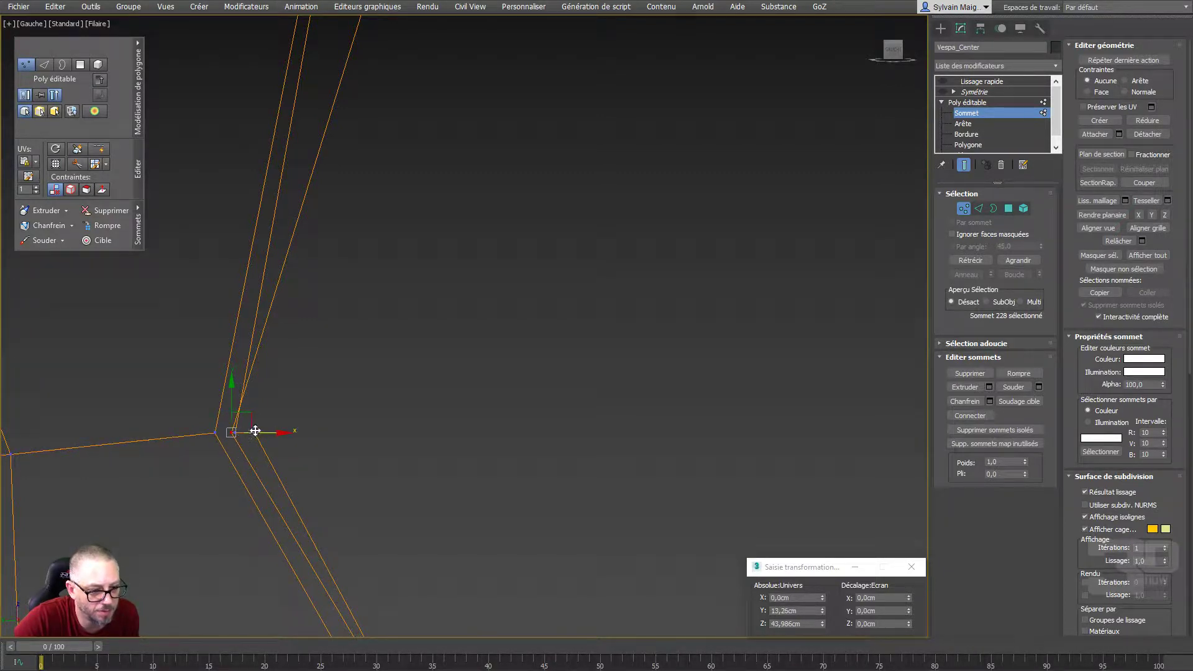
{"action": "left_click_drag", "start_coordinate": [255, 430], "coordinate": [267, 431]}
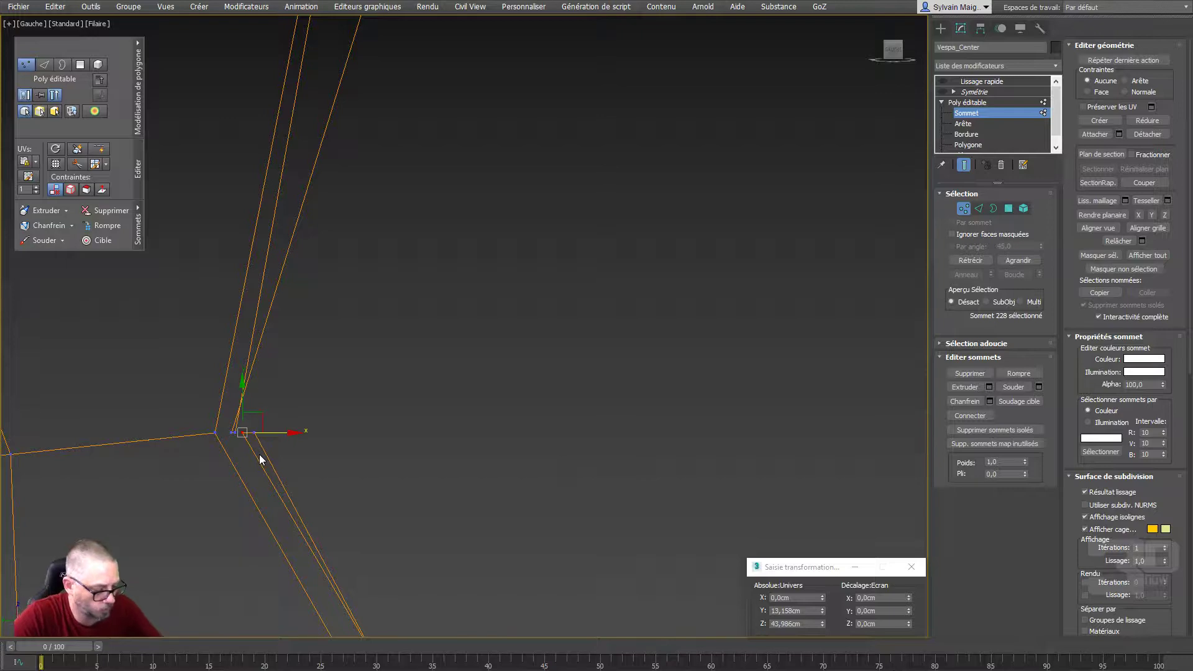
{"action": "key", "text": "p"}
{"action": "scroll", "coordinate": [262, 450], "scroll_direction": "down", "scroll_amount": 3}
{"action": "scroll", "coordinate": [250, 460], "scroll_direction": "down", "scroll_amount": 3}
{"action": "scroll", "coordinate": [252, 463], "scroll_direction": "down", "scroll_amount": 2}
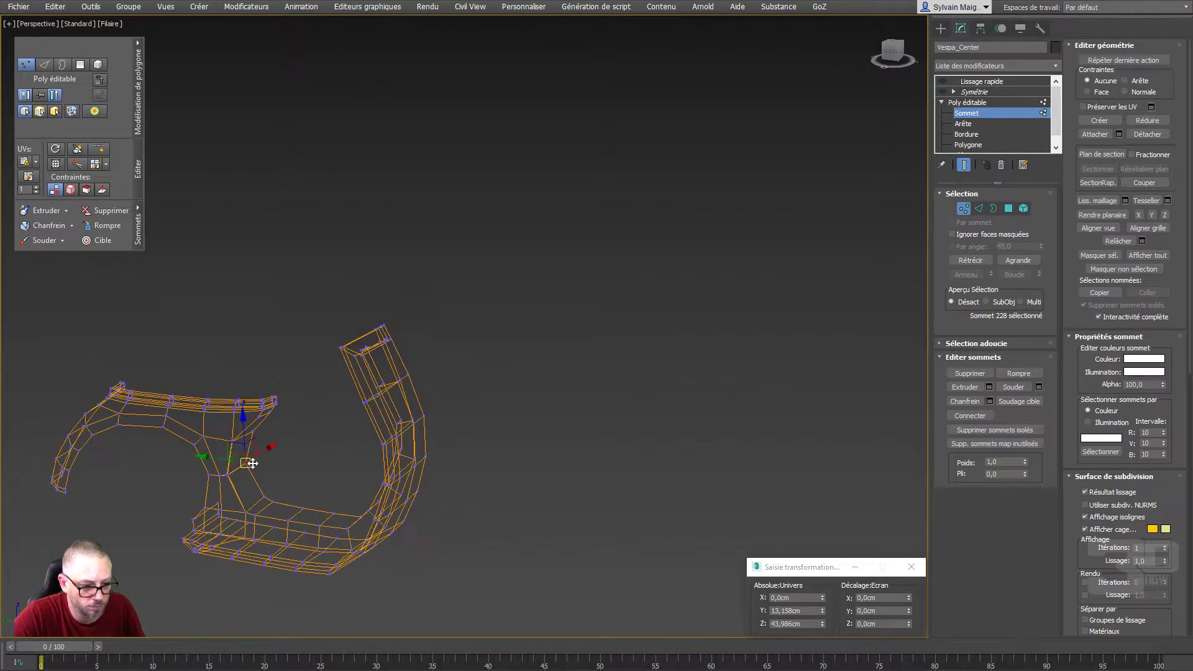
{"action": "scroll", "coordinate": [248, 467], "scroll_direction": "up", "scroll_amount": 5}
{"action": "scroll", "coordinate": [271, 471], "scroll_direction": "up", "scroll_amount": 2}
Merge the clustered shield-edge vertices into one with Réduire (Collapse)
{"action": "left_click_drag", "start_coordinate": [271, 471], "coordinate": [219, 436]}
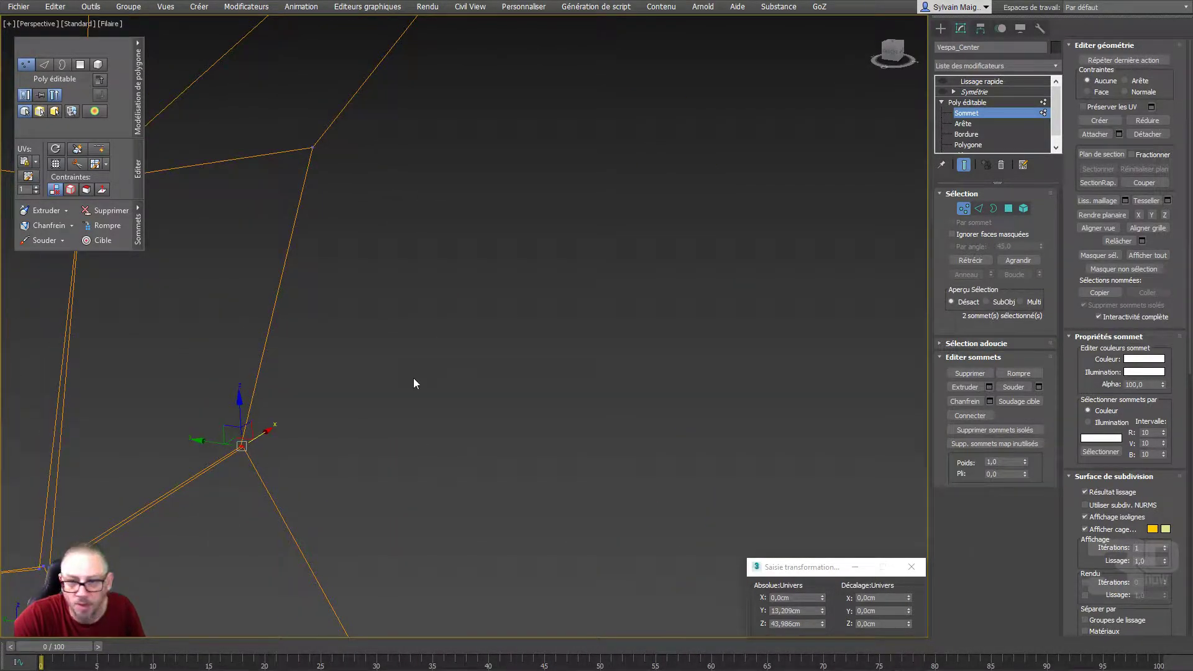
{"action": "left_click", "coordinate": [1143, 122]}
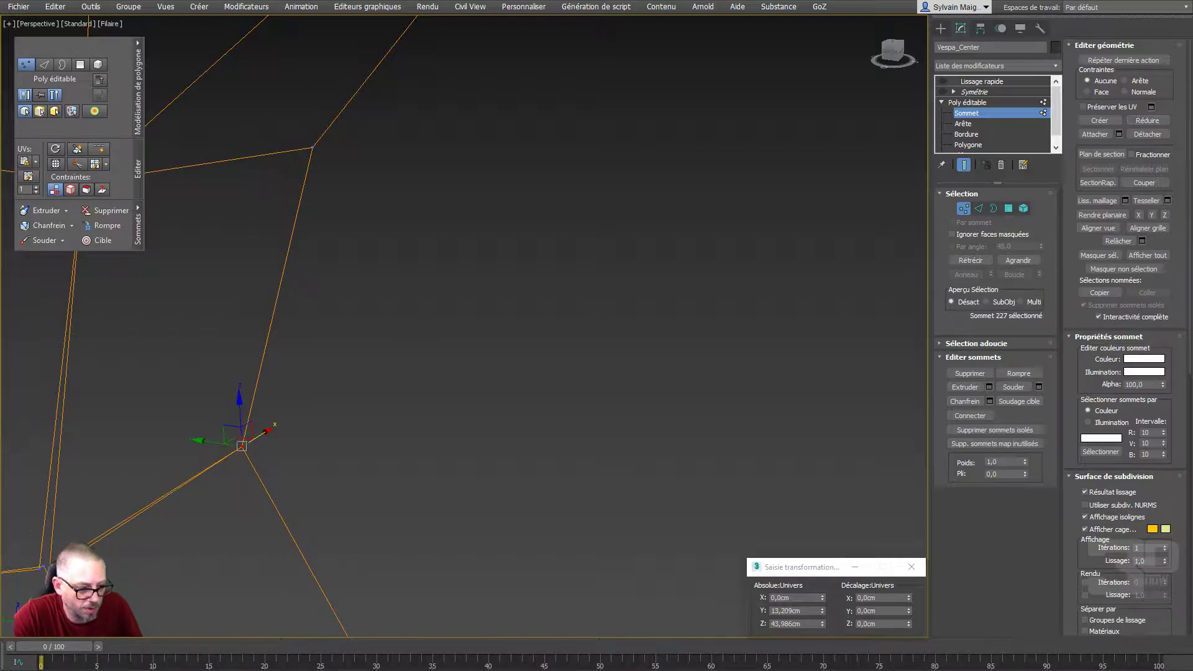
{"action": "key", "text": "ctrl+z"}
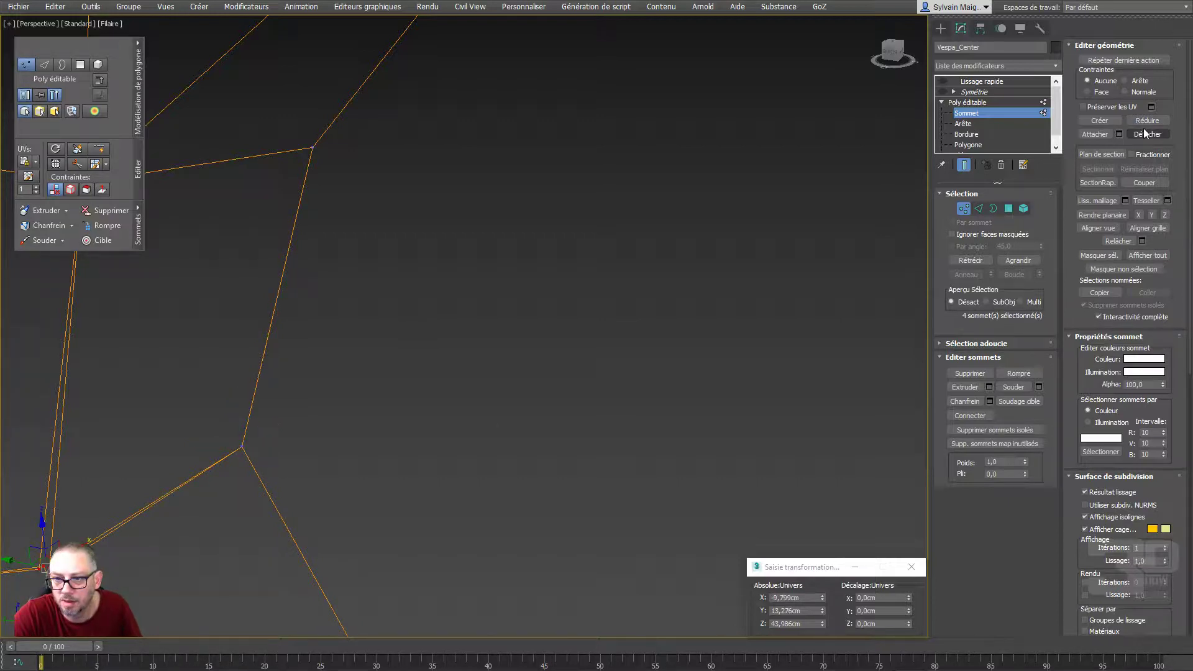
{"action": "left_click", "coordinate": [1146, 120]}
{"action": "scroll", "coordinate": [324, 460], "scroll_direction": "down", "scroll_amount": 3}
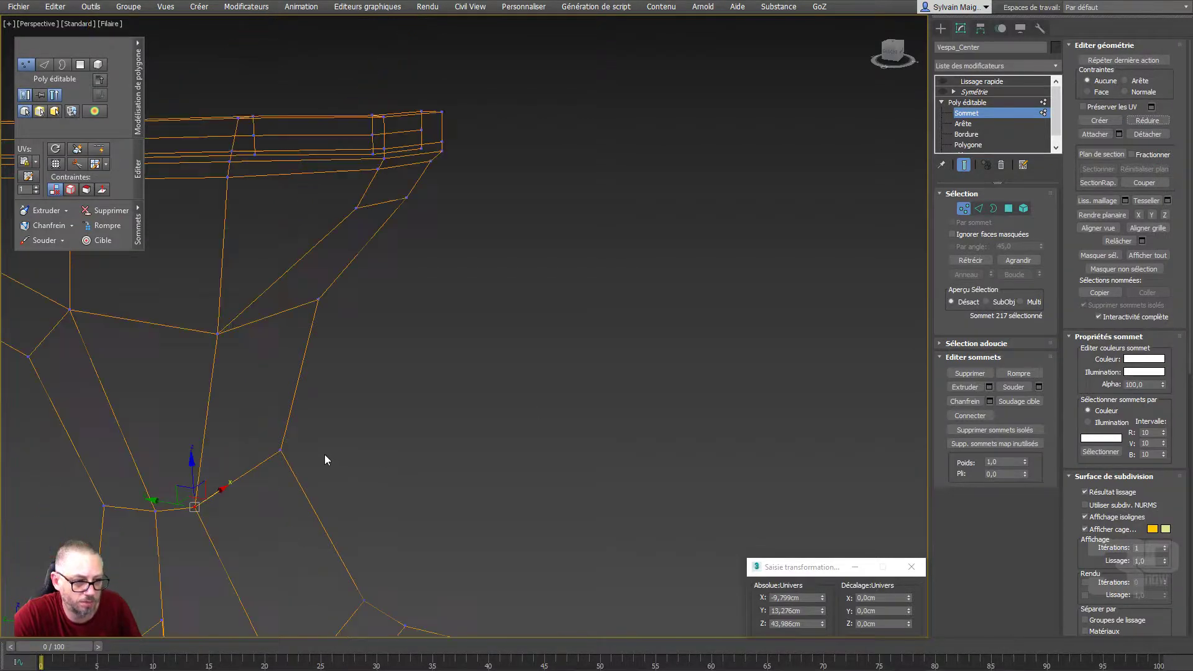
Adjust the floor-crease vertex height, then pick its neighbouring vertex
{"action": "left_click", "coordinate": [218, 334]}
{"action": "mouse_move", "coordinate": [215, 306]}
{"action": "left_mouse_down"}
{"action": "mouse_move", "coordinate": [211, 283]}
{"action": "mouse_move", "coordinate": [216, 332]}
{"action": "left_mouse_up"}
{"action": "left_click", "coordinate": [155, 511]}
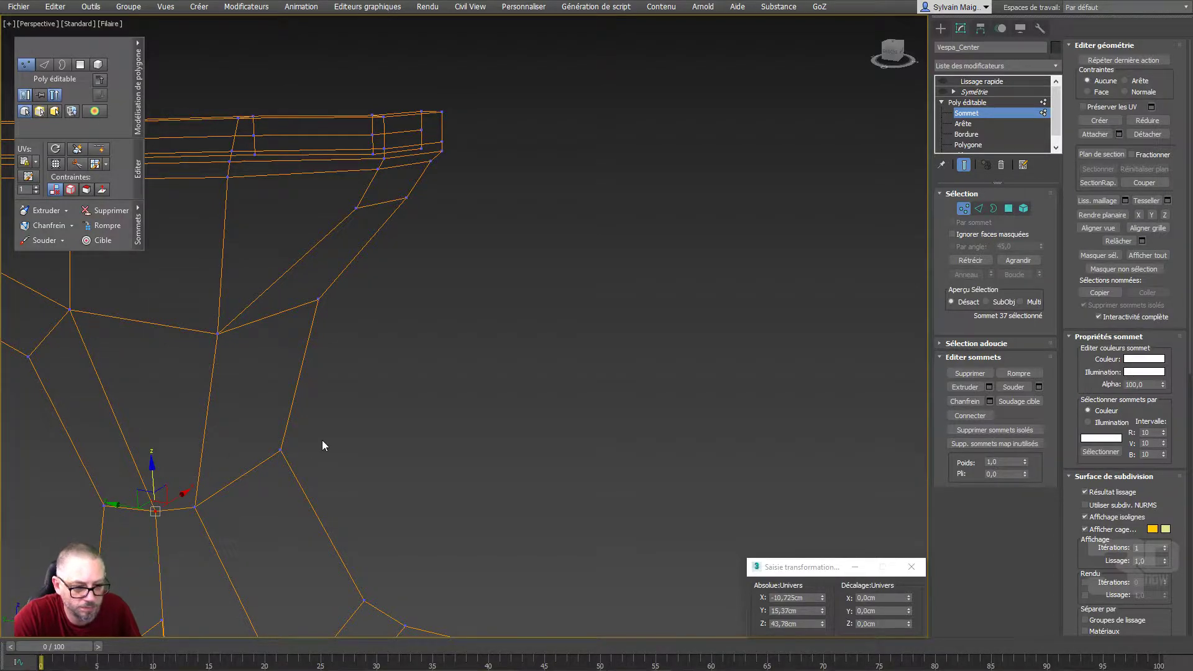
{"action": "scroll", "coordinate": [322, 440], "scroll_direction": "down", "scroll_amount": 5}
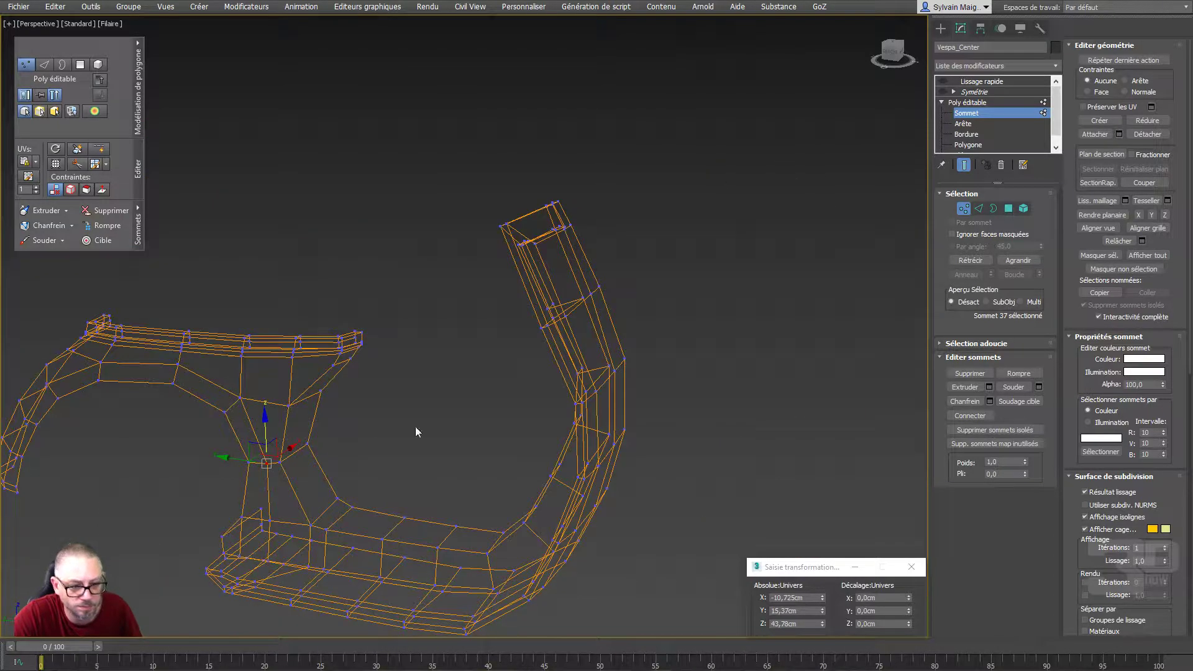
Nudge the fender arm's top-edge vertex slightly along Y after previewing the smoothing
{"action": "left_click", "coordinate": [943, 81]}
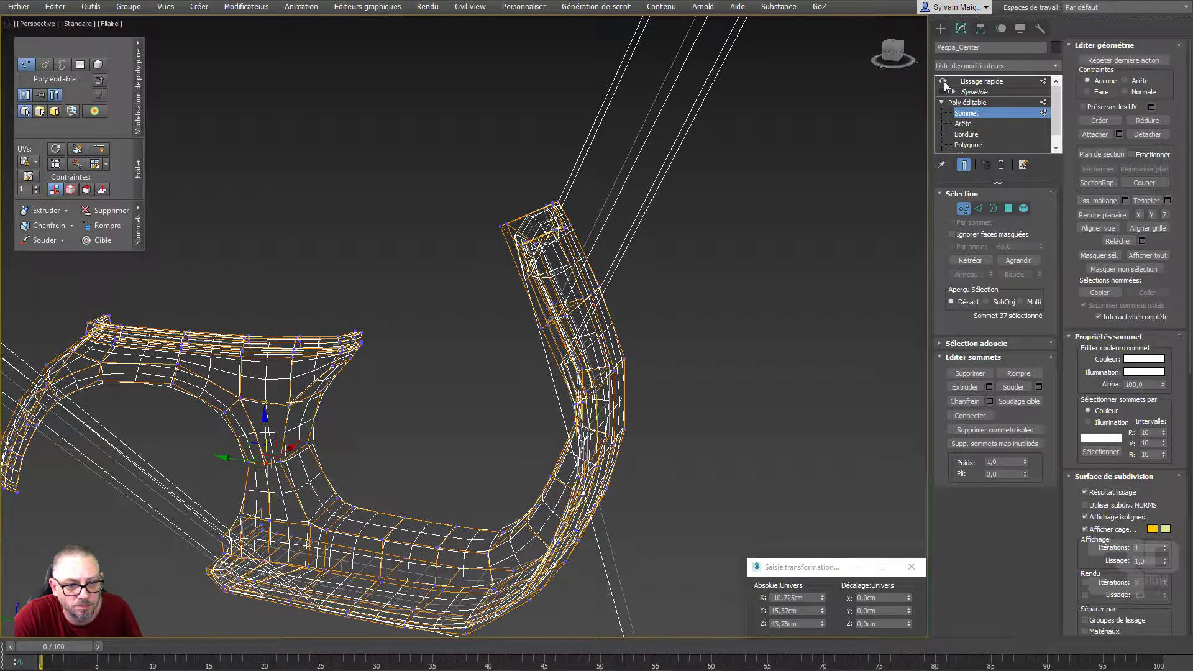
{"action": "left_click", "coordinate": [943, 81]}
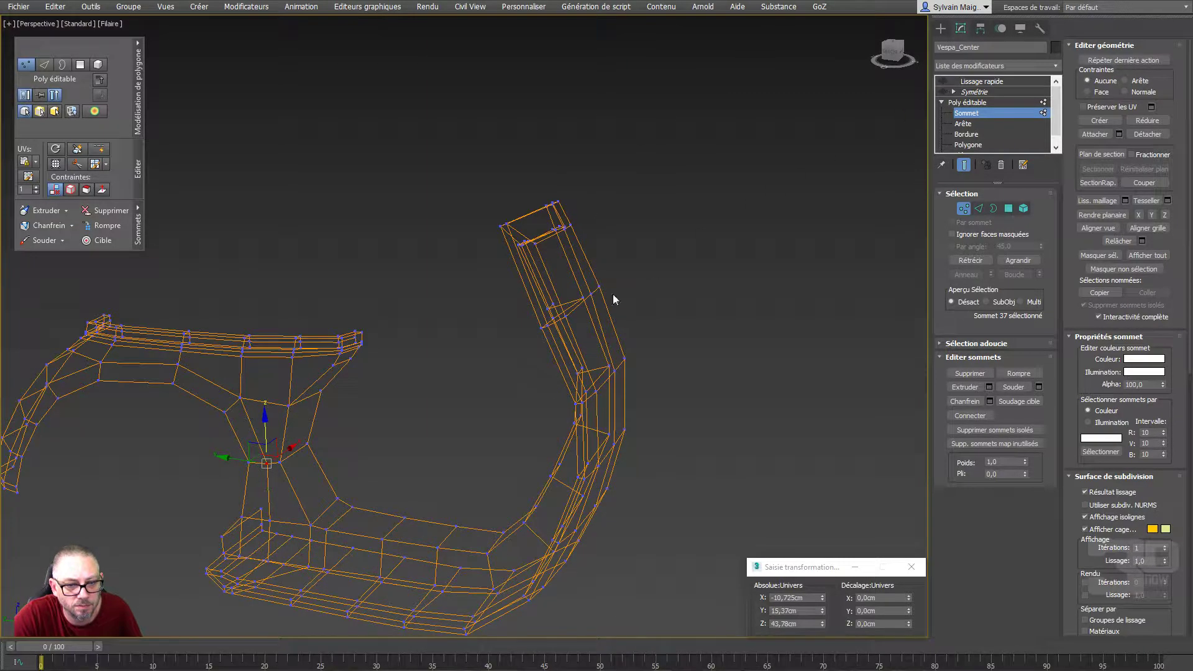
{"action": "key", "text": "ctrl+a"}
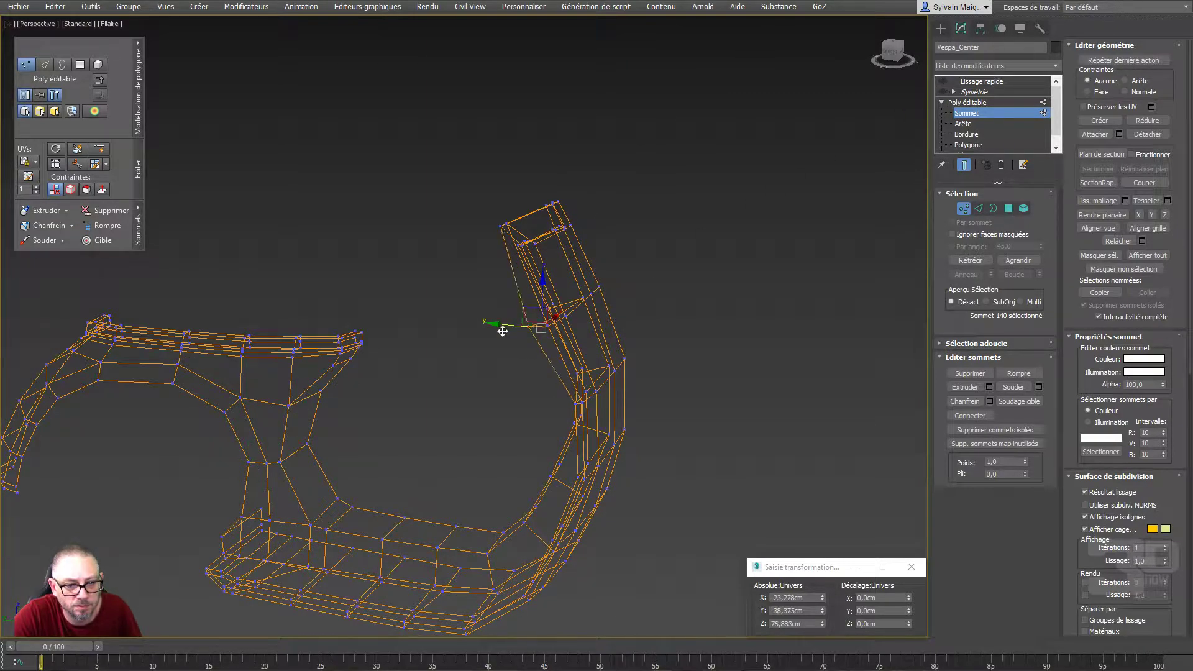
{"action": "mouse_move", "coordinate": [477, 333]}
{"action": "middle_mouse_down", "text": "alt"}
{"action": "mouse_move", "coordinate": [613, 330]}
{"action": "mouse_move", "coordinate": [636, 291]}
{"action": "mouse_move", "coordinate": [608, 307]}
{"action": "mouse_move", "coordinate": [613, 329]}
{"action": "mouse_move", "coordinate": [570, 330]}
{"action": "middle_mouse_up", "text": "alt"}
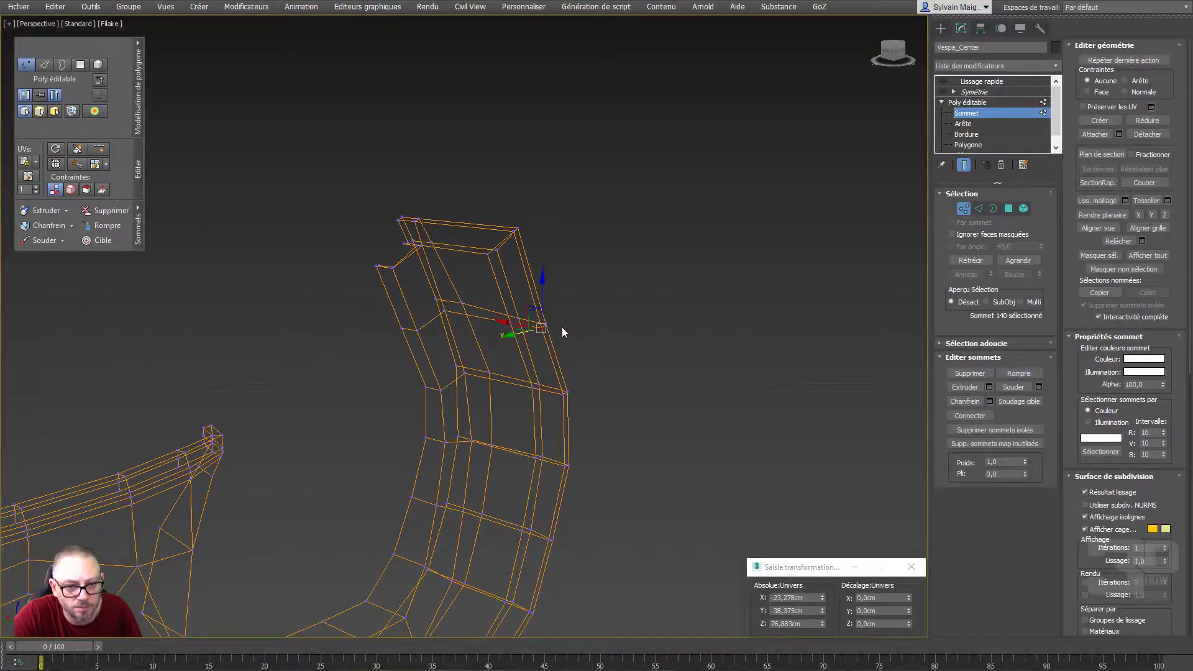
{"action": "scroll", "coordinate": [547, 338], "scroll_direction": "up", "scroll_amount": 3}
{"action": "scroll", "coordinate": [534, 329], "scroll_direction": "up", "scroll_amount": 3}
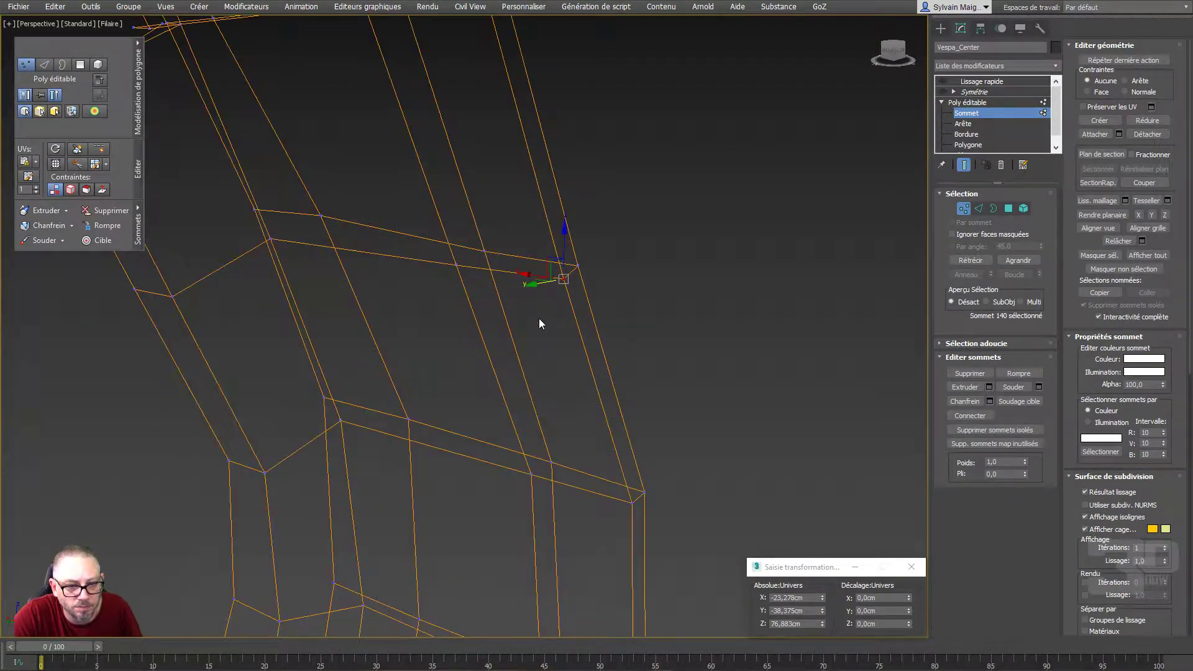
{"action": "left_click", "coordinate": [483, 252]}
{"action": "left_click_drag", "start_coordinate": [458, 255], "coordinate": [466, 256]}
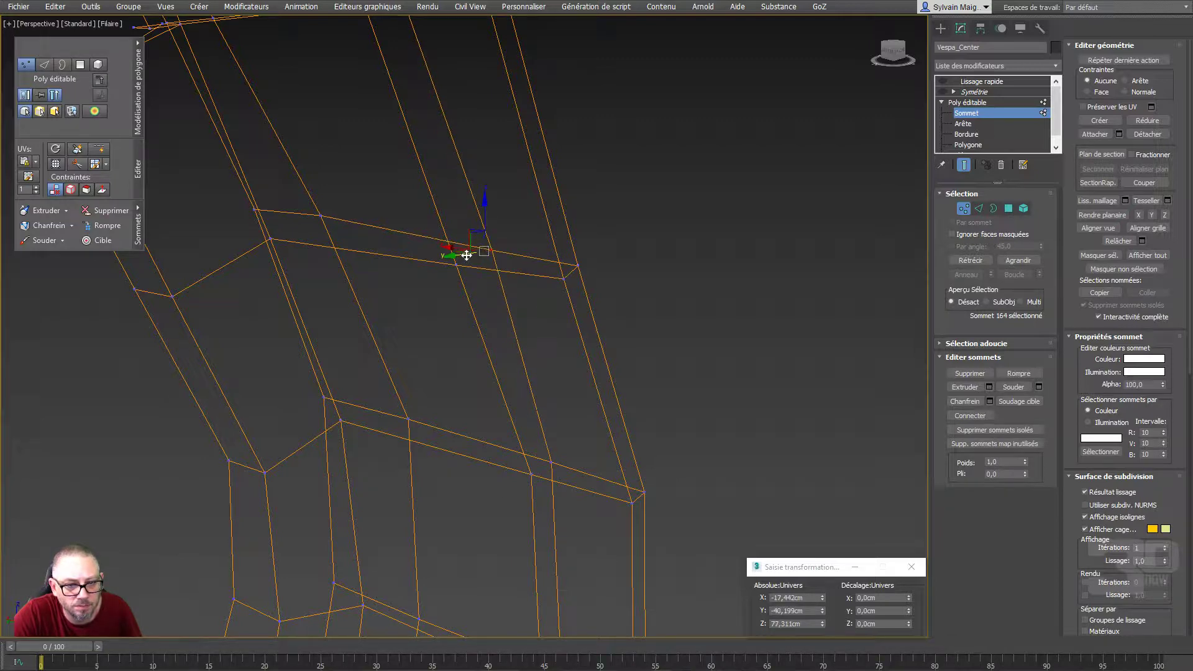
Show Lissage rapide again and move it below Symétrie in the modifier stack
{"action": "scroll", "coordinate": [534, 453], "scroll_direction": "down", "scroll_amount": 2}
{"action": "mouse_move", "coordinate": [527, 423]}
{"action": "middle_mouse_down", "text": "alt"}
{"action": "mouse_move", "coordinate": [487, 468]}
{"action": "mouse_move", "coordinate": [508, 460]}
{"action": "middle_mouse_up", "text": "alt"}
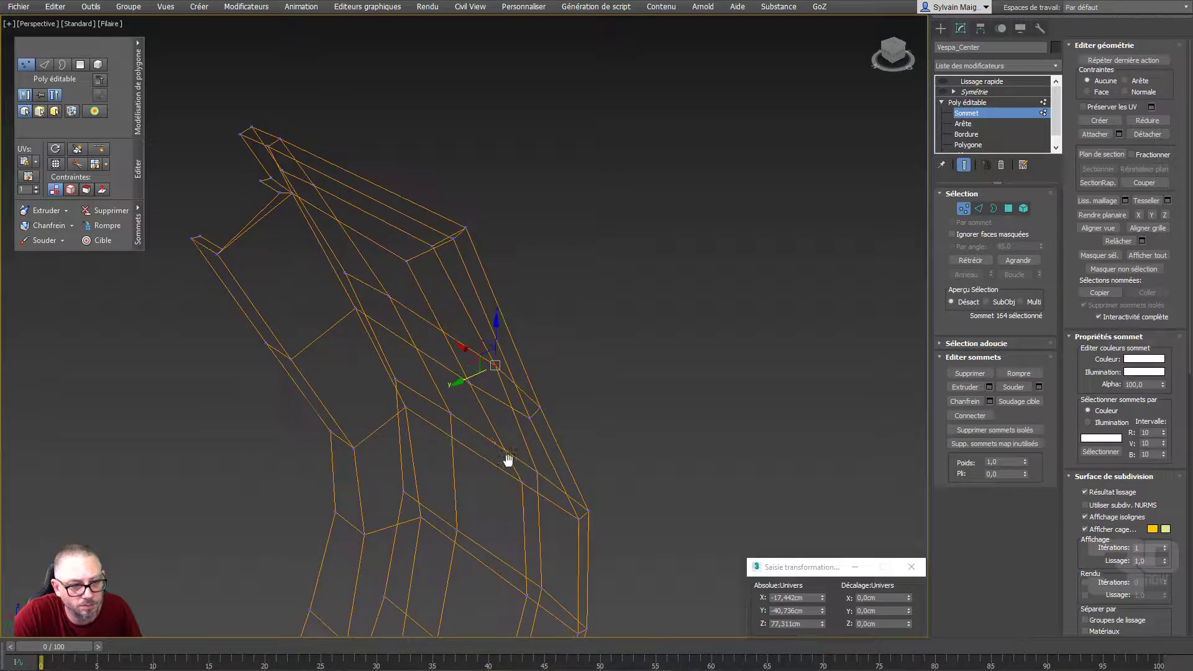
{"action": "left_click", "coordinate": [354, 308]}
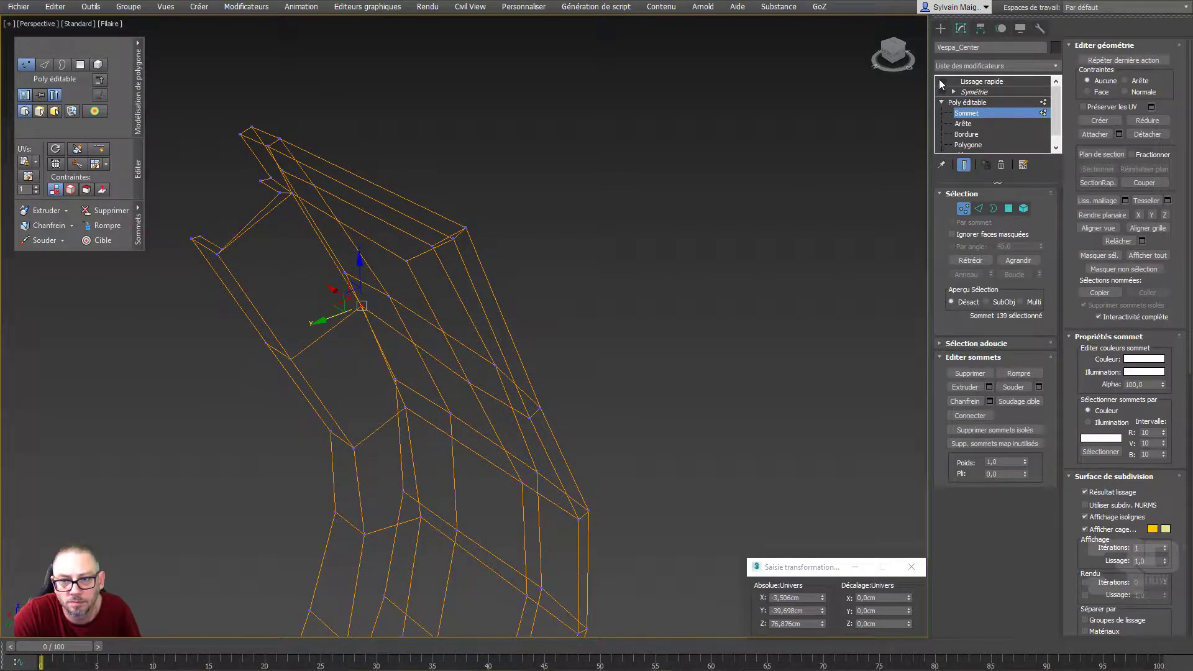
{"action": "left_click", "coordinate": [942, 81]}
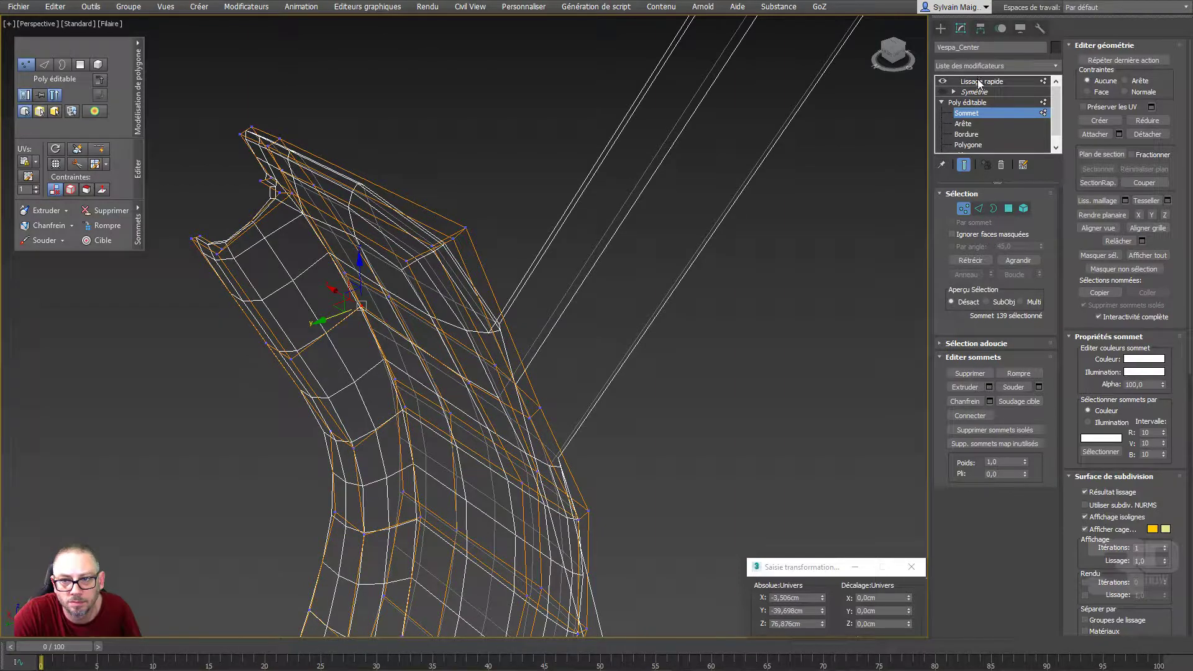
{"action": "left_click_drag", "start_coordinate": [978, 83], "coordinate": [982, 103]}
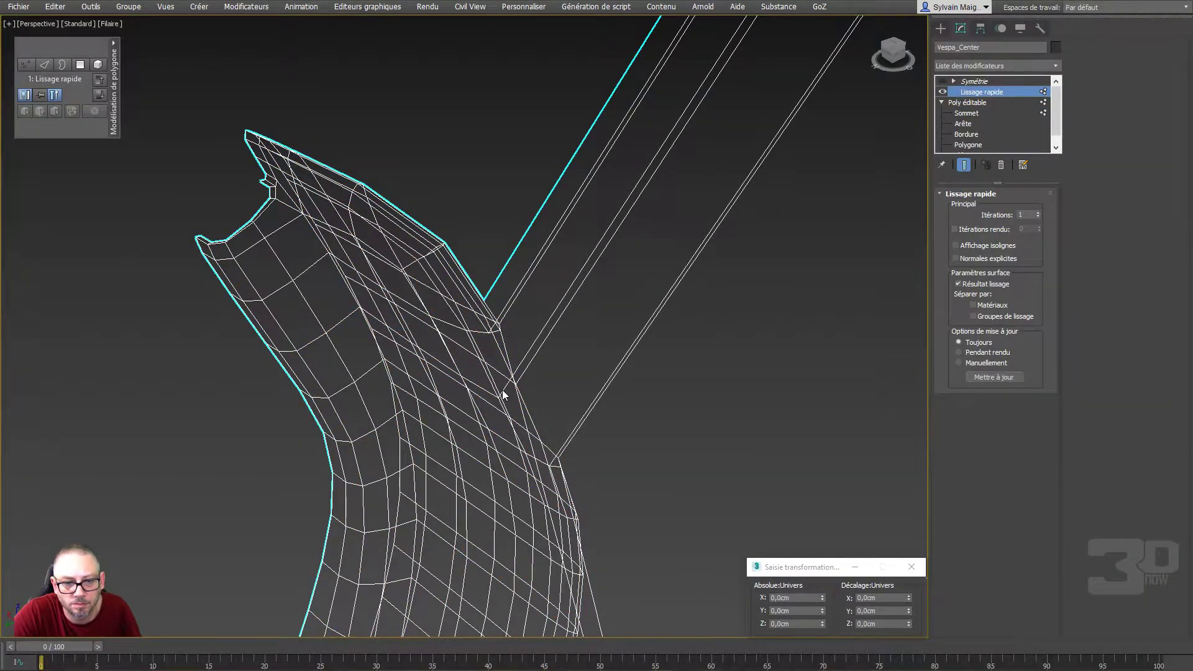
Reselect the Vespa_Center body in the front view and orbit to a 3D angle
{"action": "scroll", "coordinate": [502, 395], "scroll_direction": "down", "scroll_amount": 5}
{"action": "scroll", "coordinate": [501, 394], "scroll_direction": "up", "scroll_amount": 2}
{"action": "scroll", "coordinate": [501, 392], "scroll_direction": "up", "scroll_amount": 5}
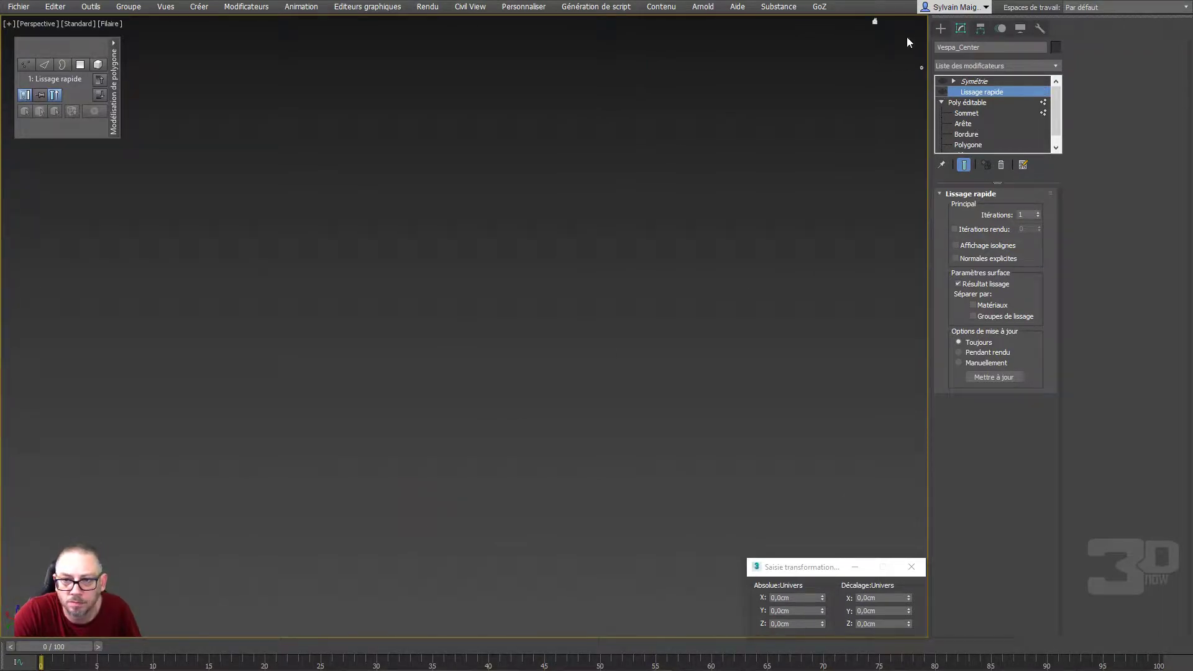
{"action": "left_click", "coordinate": [874, 22]}
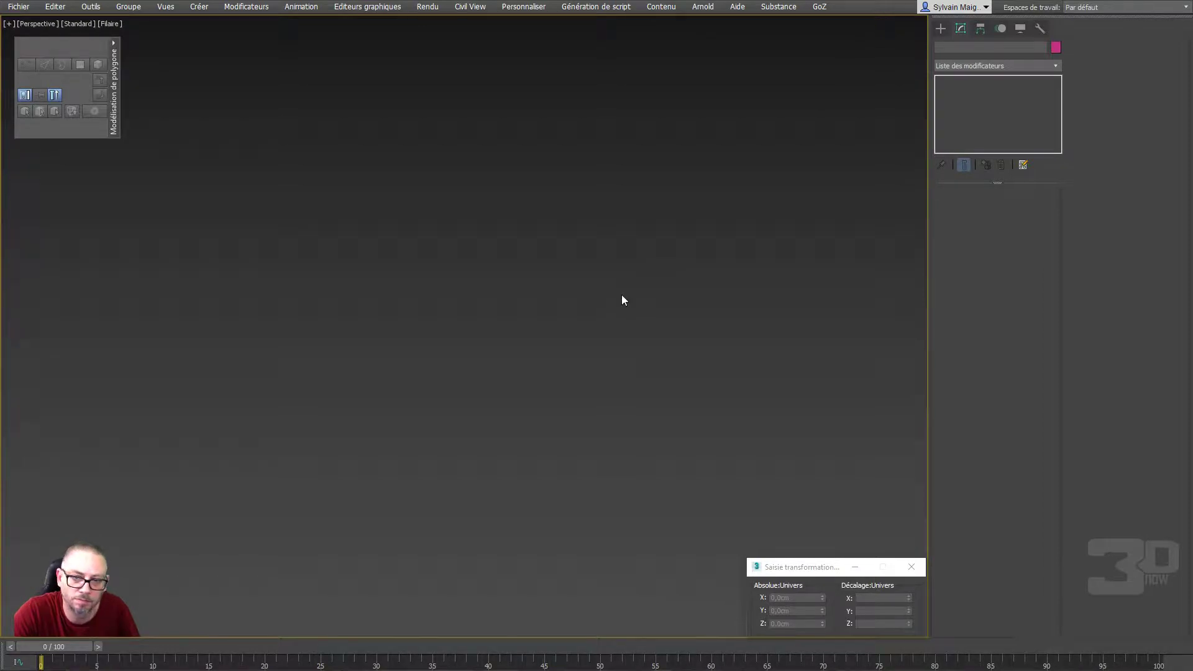
{"action": "key", "text": "f"}
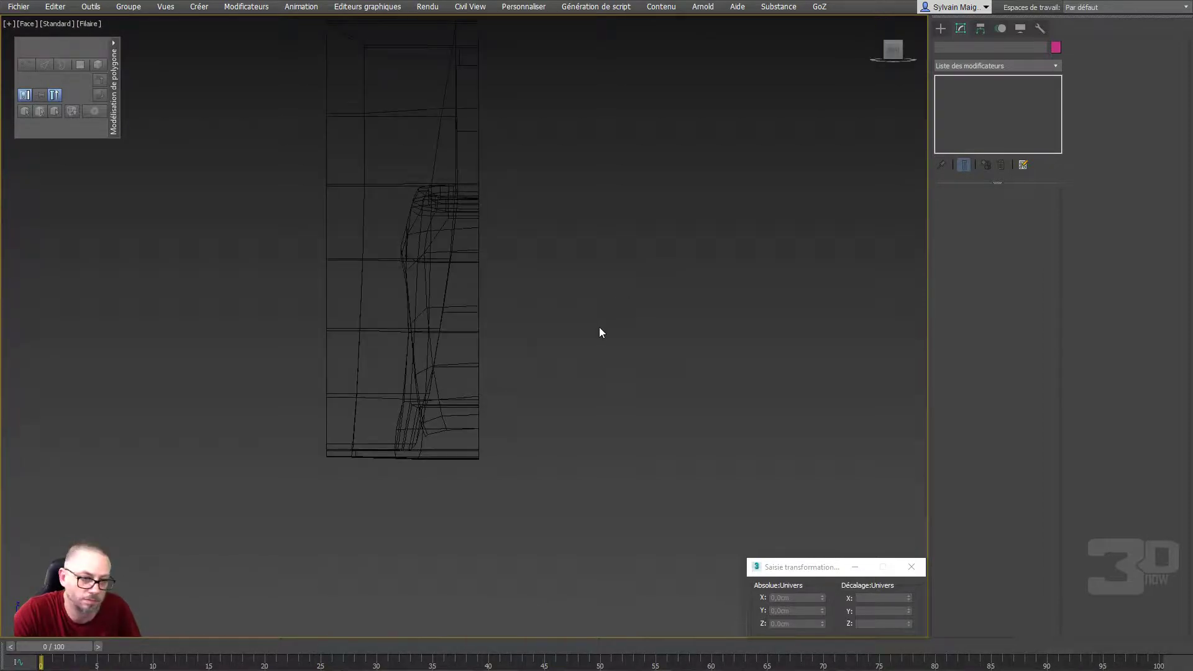
{"action": "left_click", "coordinate": [455, 330]}
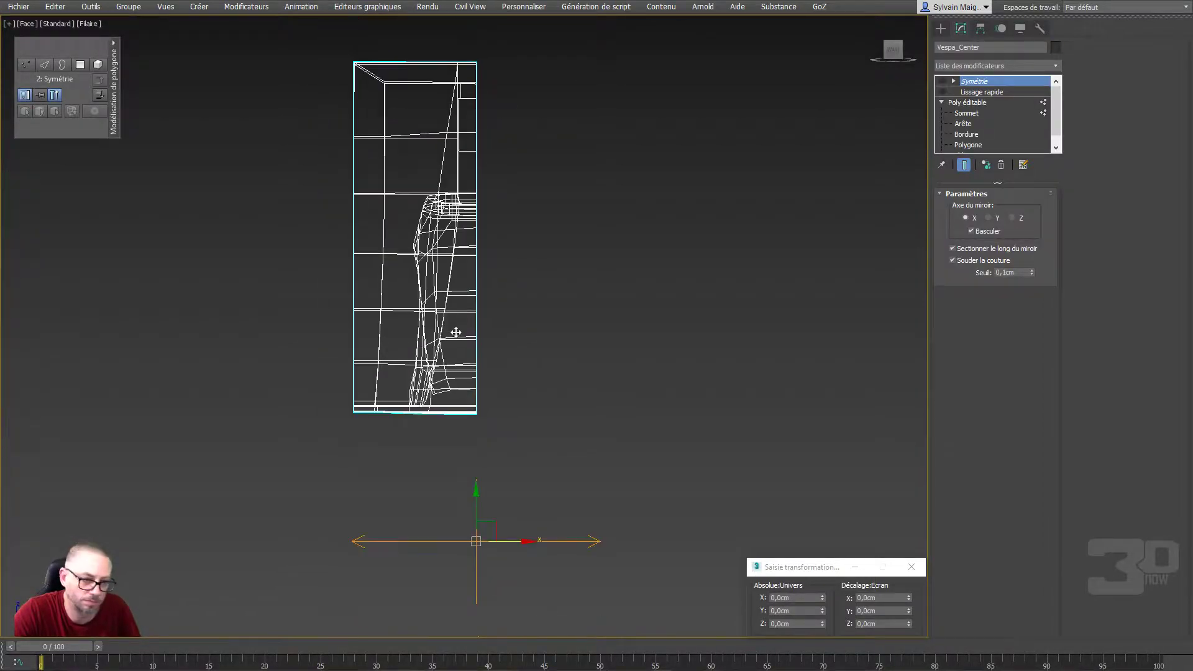
{"action": "mouse_move", "coordinate": [458, 332]}
{"action": "middle_mouse_down", "text": "alt"}
{"action": "mouse_move", "coordinate": [596, 373]}
{"action": "mouse_move", "coordinate": [627, 348]}
{"action": "middle_mouse_up", "text": "alt"}
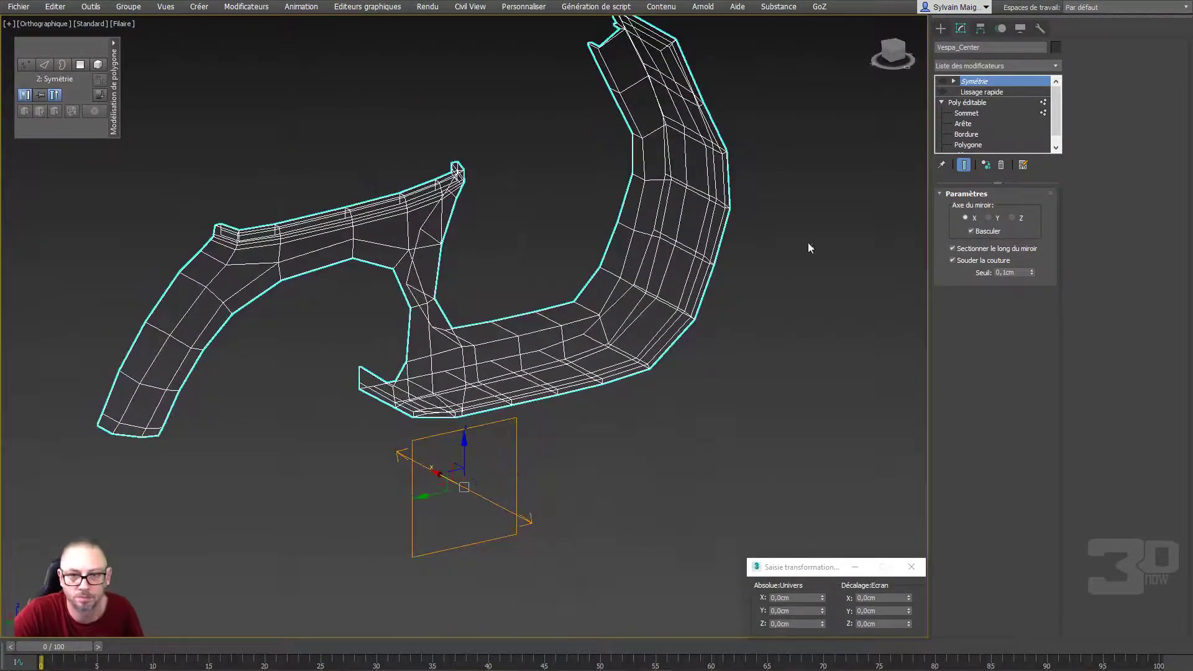
Check the Lissage rapide settings, leave its preview hidden, and enter Sommet level
{"action": "left_click", "coordinate": [942, 92]}
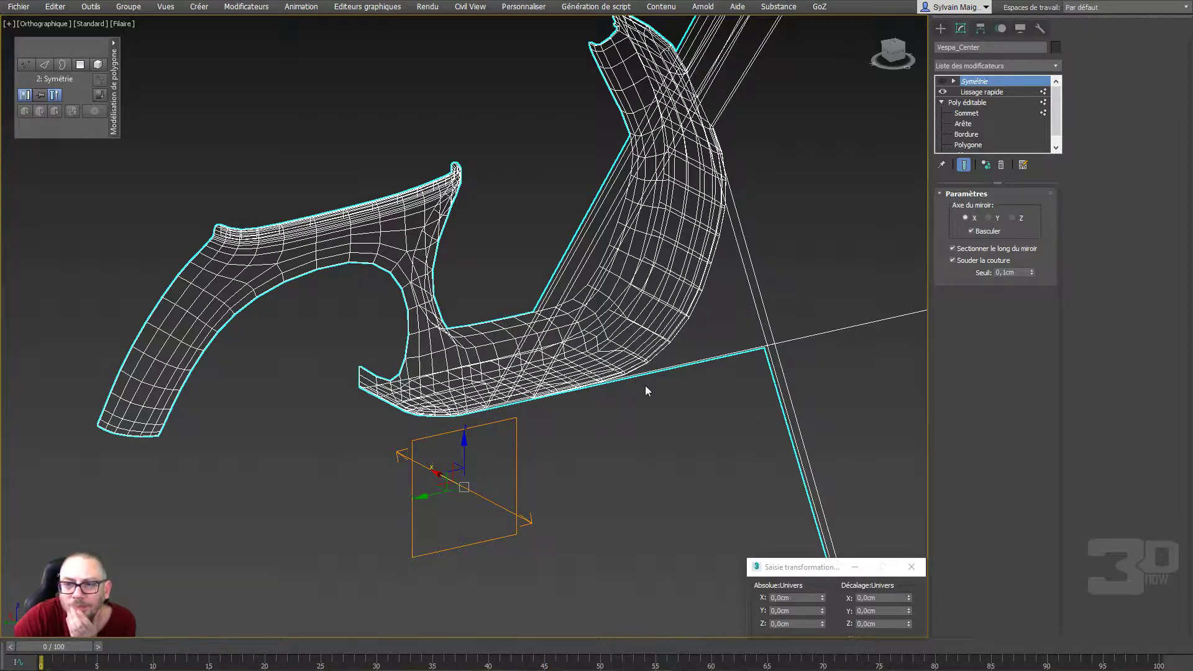
{"action": "middle_click_drag", "start_coordinate": [580, 426], "coordinate": [576, 434]}
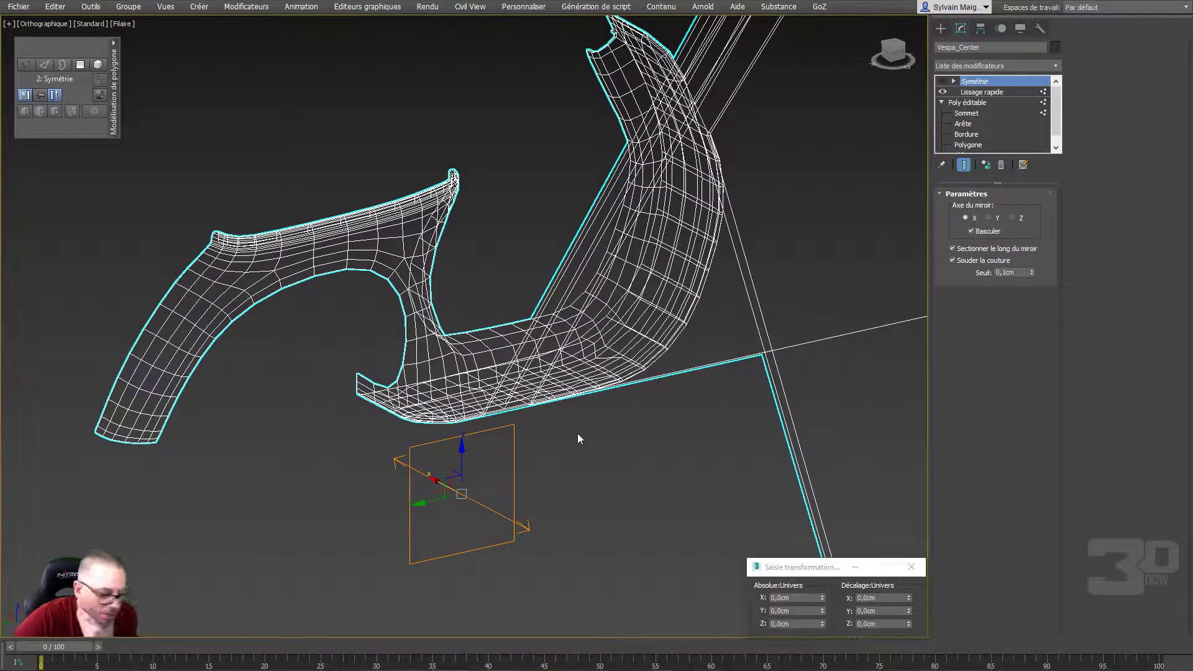
{"action": "left_click", "coordinate": [942, 92]}
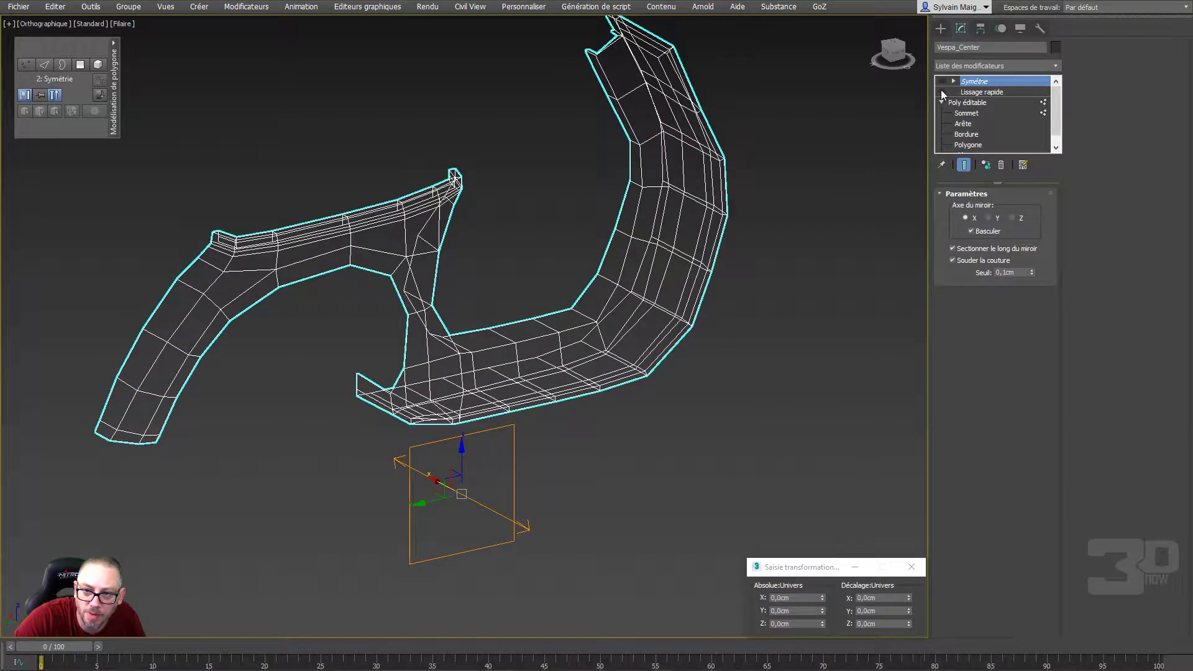
{"action": "left_click", "coordinate": [982, 92]}
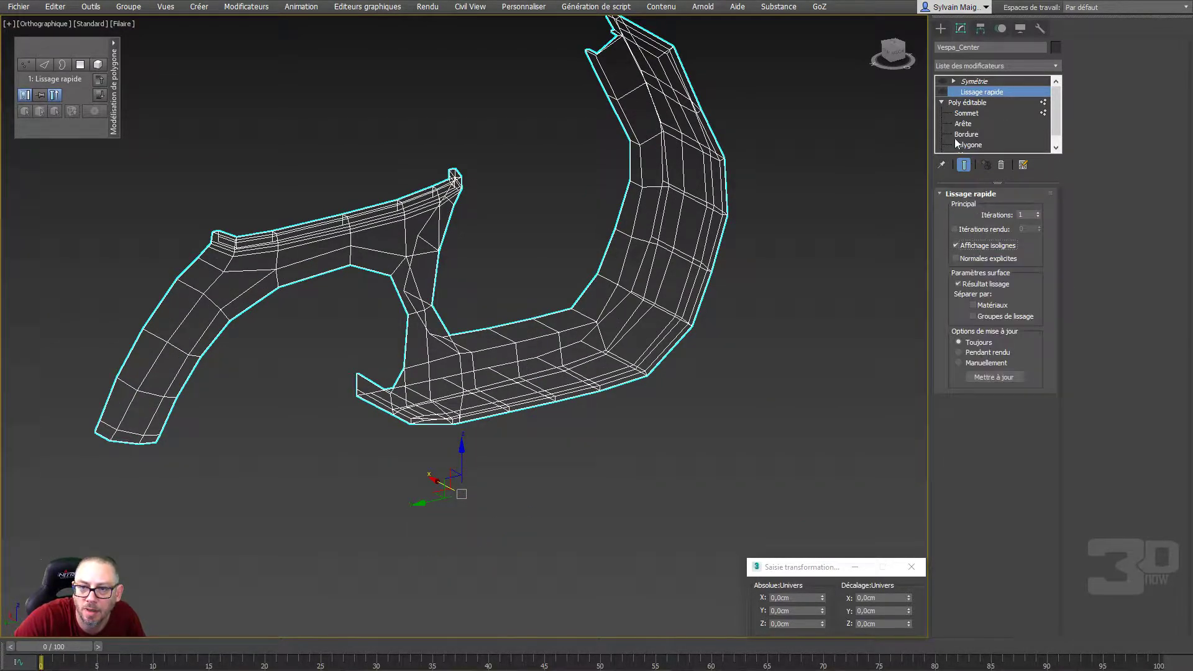
{"action": "left_click", "coordinate": [942, 92]}
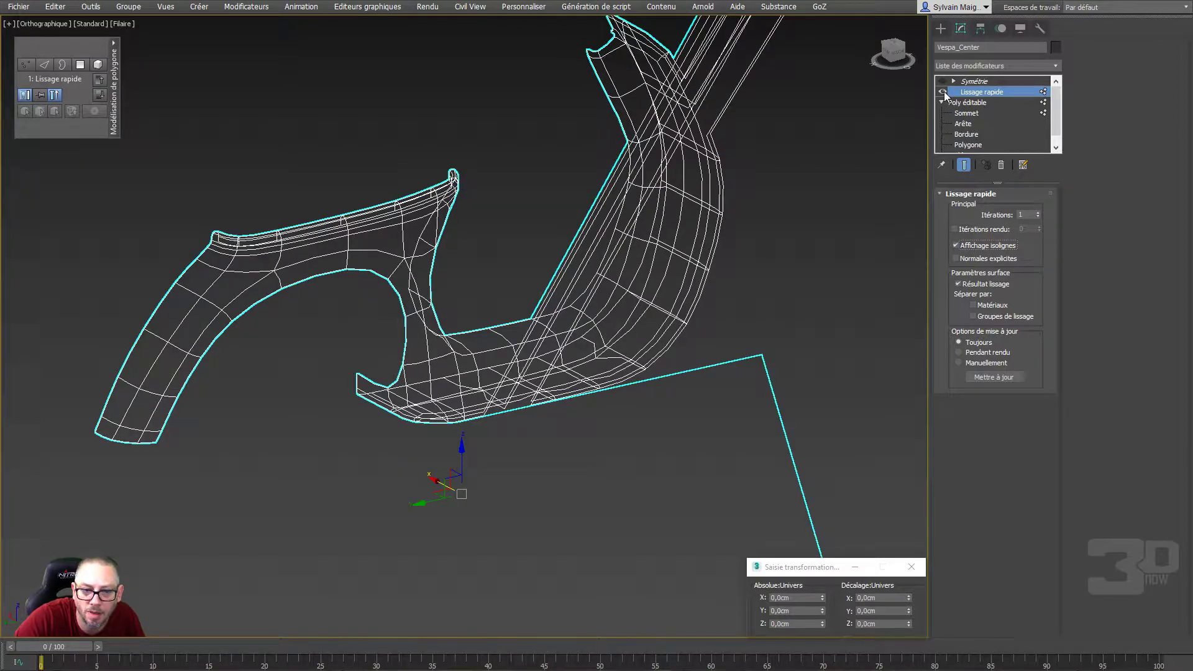
{"action": "scroll", "coordinate": [720, 384], "scroll_direction": "down", "scroll_amount": 3}
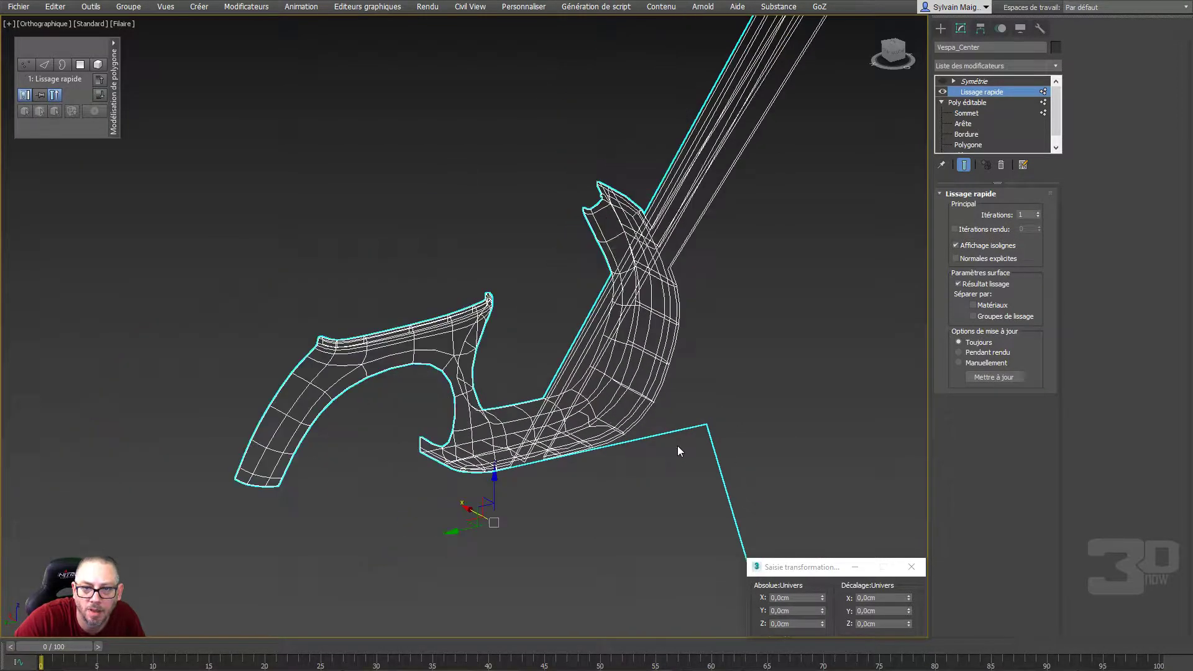
{"action": "left_click", "coordinate": [942, 92]}
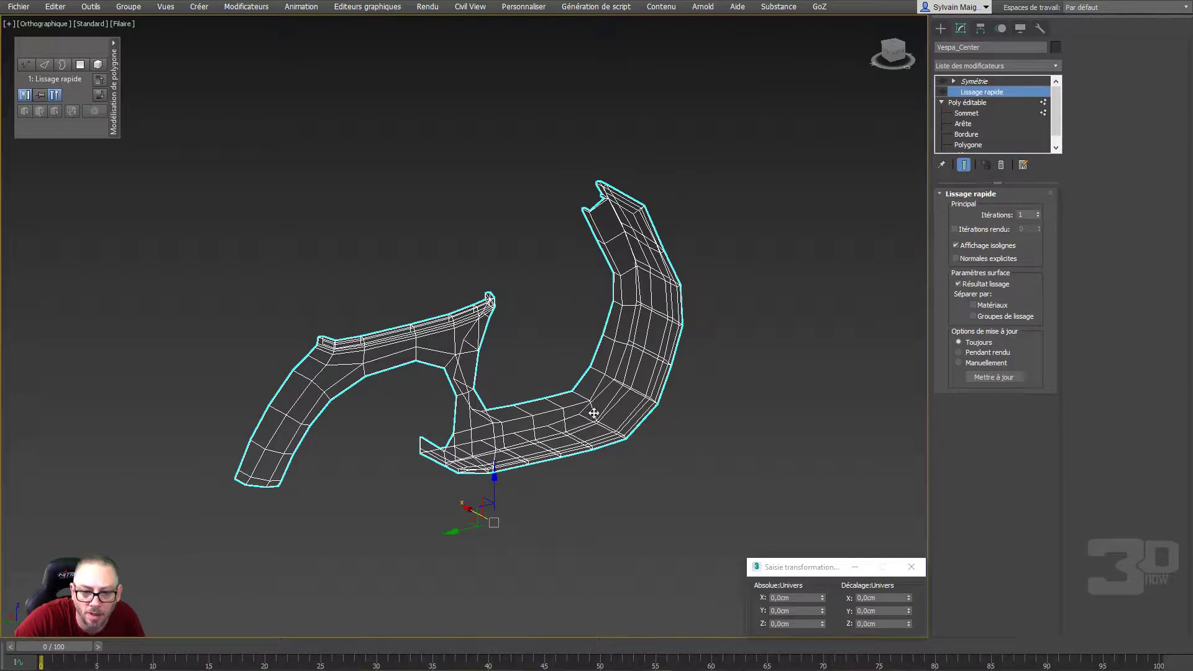
{"action": "left_click", "coordinate": [965, 113]}
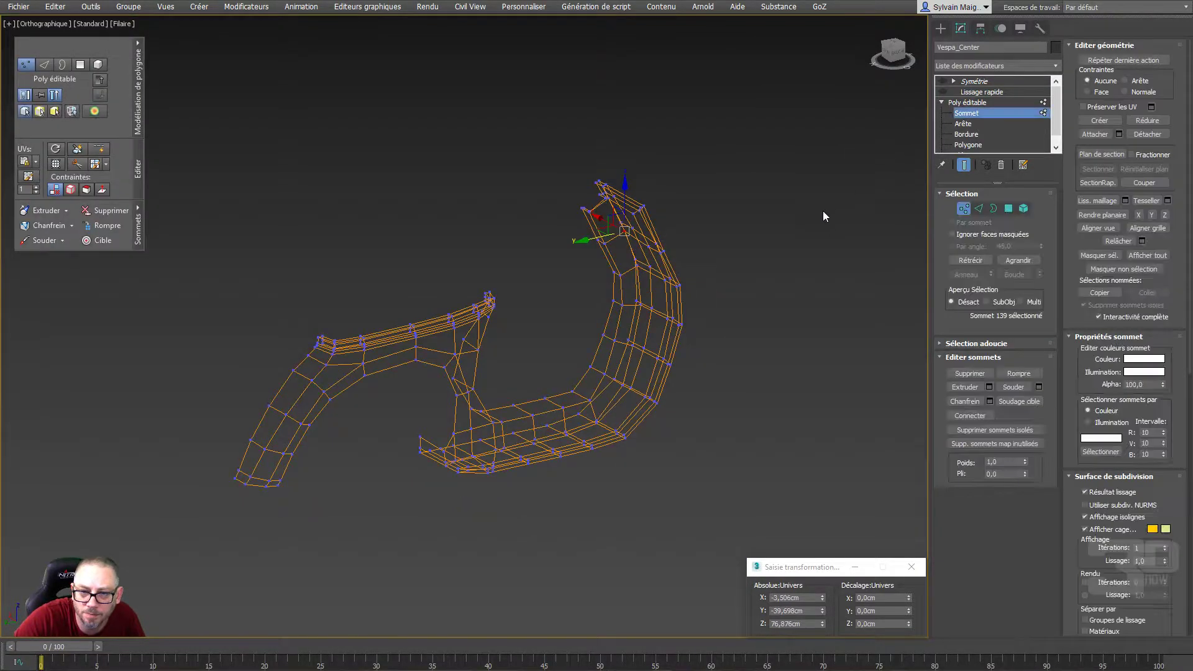
Shift-drag the footrest's edge chain to extrude a new row of faces
{"action": "scroll", "coordinate": [514, 448], "scroll_direction": "up", "scroll_amount": 4}
{"action": "scroll", "coordinate": [513, 448], "scroll_direction": "up", "scroll_amount": 2}
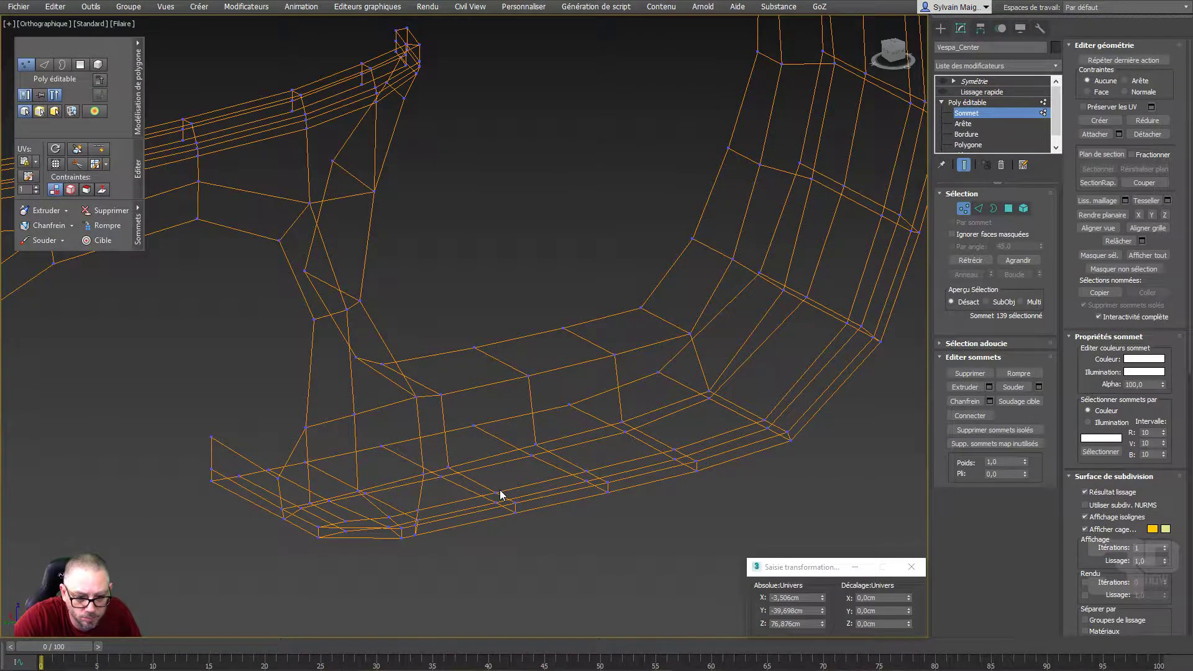
{"action": "middle_click_drag", "start_coordinate": [499, 489], "coordinate": [505, 471], "text": "alt"}
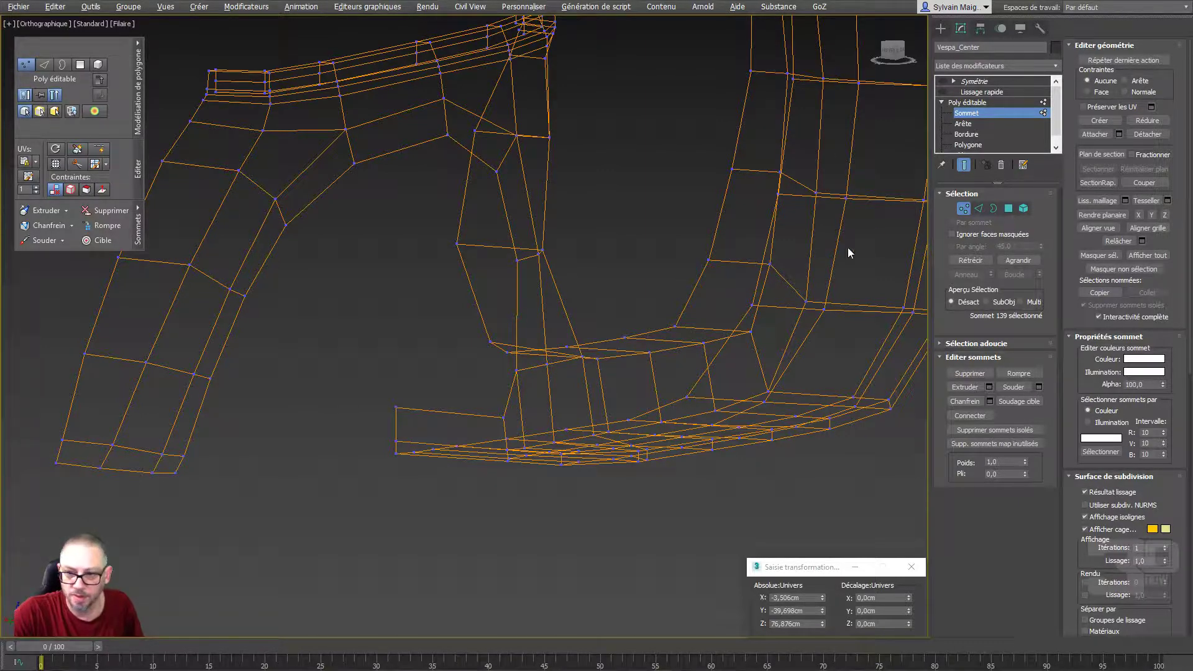
{"action": "left_click", "coordinate": [980, 208]}
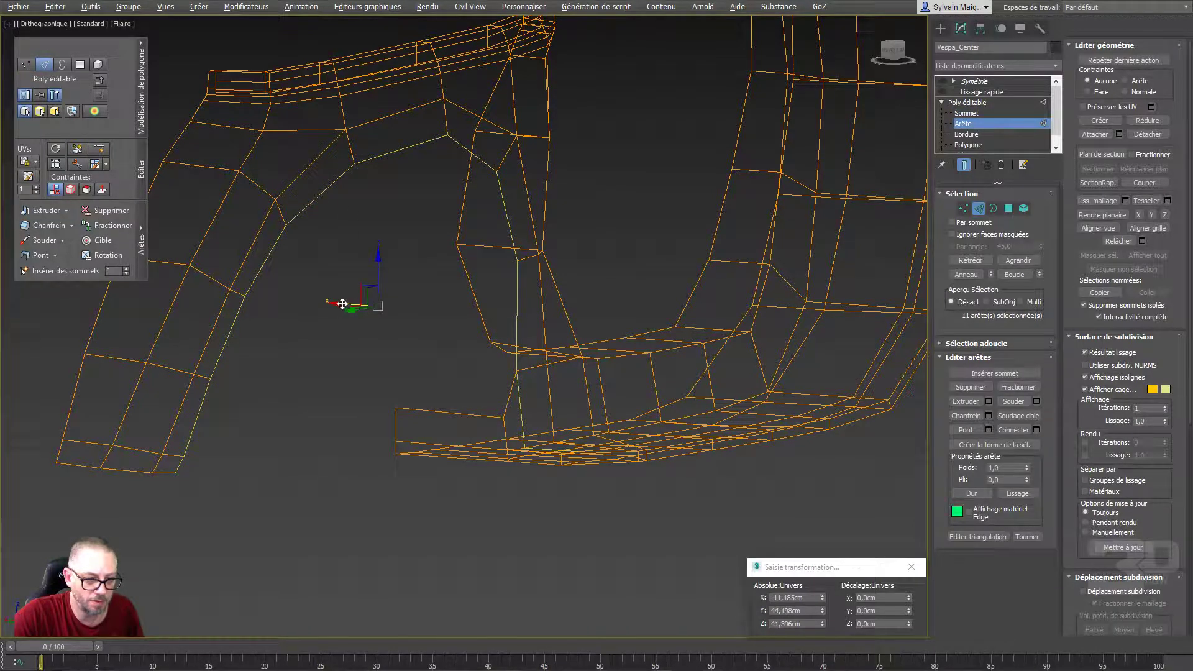
{"action": "left_click_drag", "start_coordinate": [346, 304], "coordinate": [336, 297], "text": "shift"}
Select the floor's edges and nudge the left edge up and right
{"action": "mouse_move", "coordinate": [486, 393]}
{"action": "middle_mouse_down", "text": "alt"}
{"action": "mouse_move", "coordinate": [506, 400]}
{"action": "mouse_move", "coordinate": [433, 360]}
{"action": "middle_mouse_up", "text": "alt"}
{"action": "left_click", "coordinate": [430, 361]}
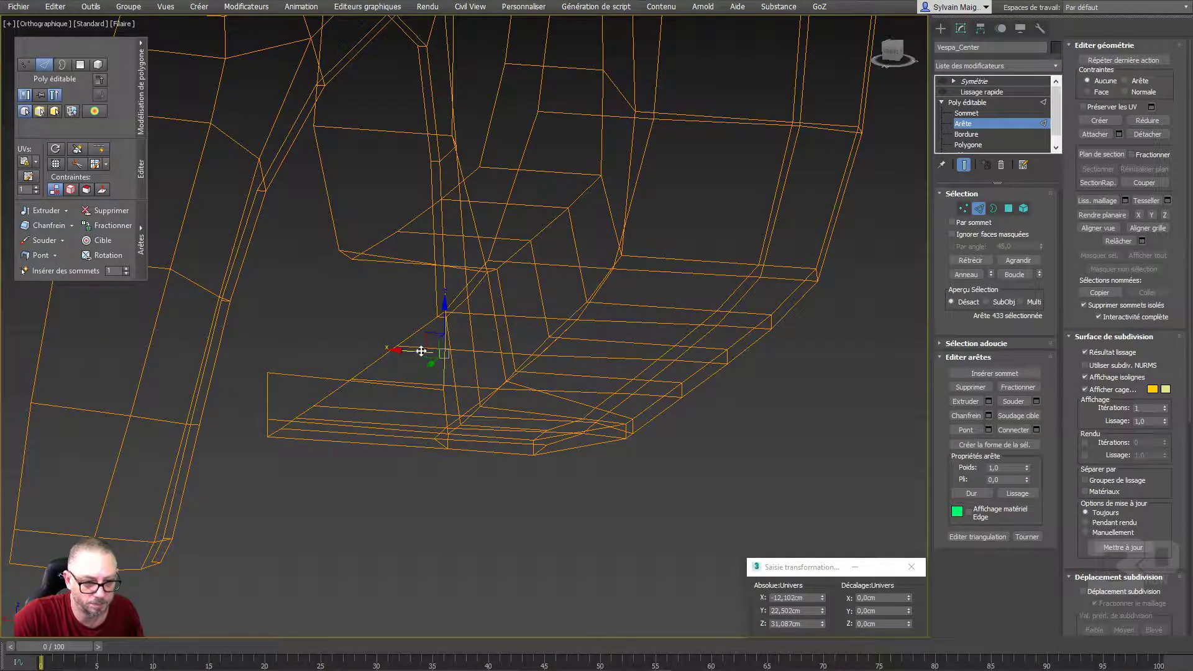
{"action": "left_click", "coordinate": [437, 357]}
{"action": "left_click", "coordinate": [375, 385]}
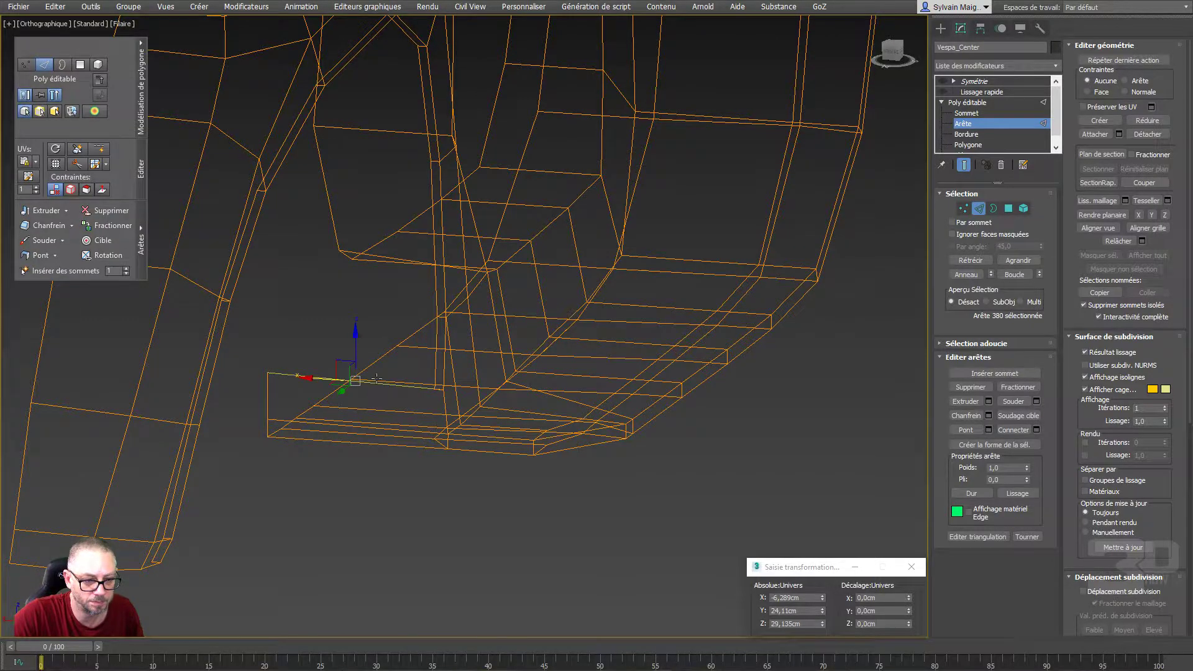
{"action": "middle_click_drag", "start_coordinate": [375, 384], "coordinate": [321, 361], "text": "alt"}
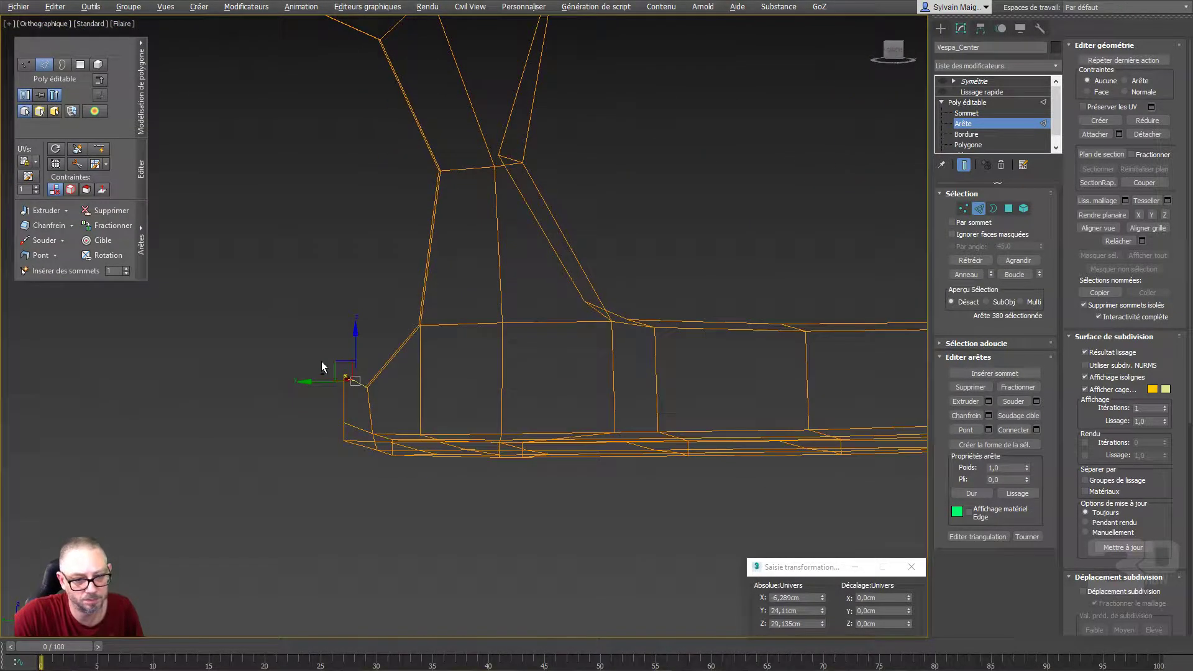
{"action": "left_click_drag", "start_coordinate": [341, 361], "coordinate": [362, 352]}
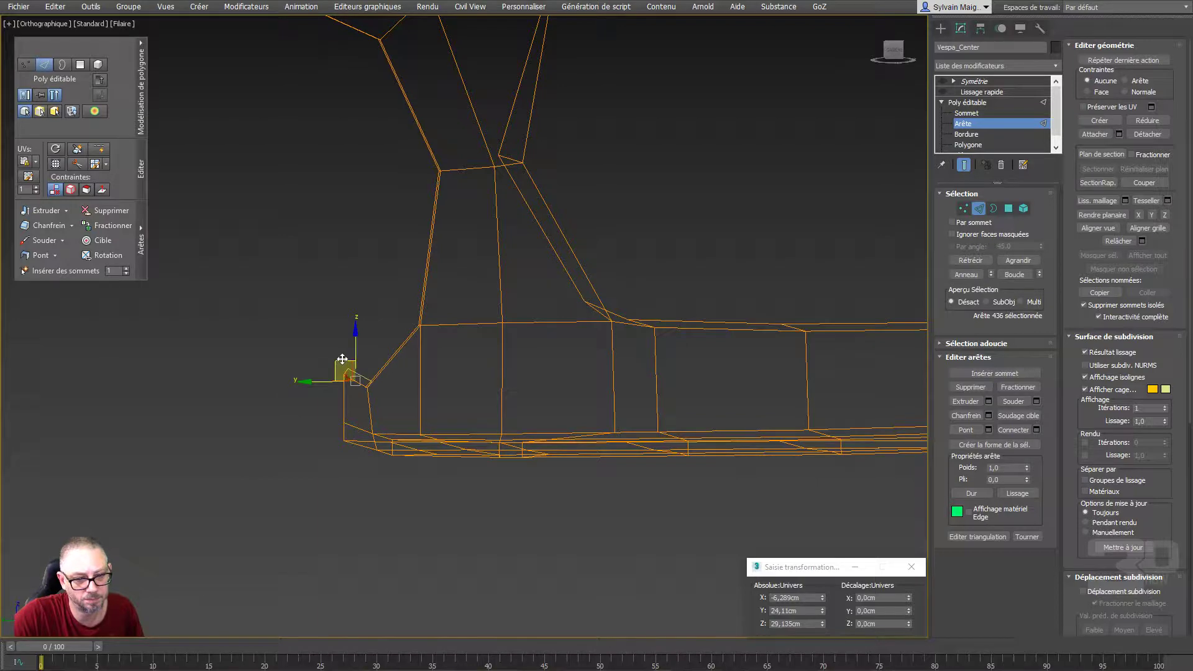
Box-select the overlapping floor-corner vertices and weld them
{"action": "left_click", "coordinate": [962, 210]}
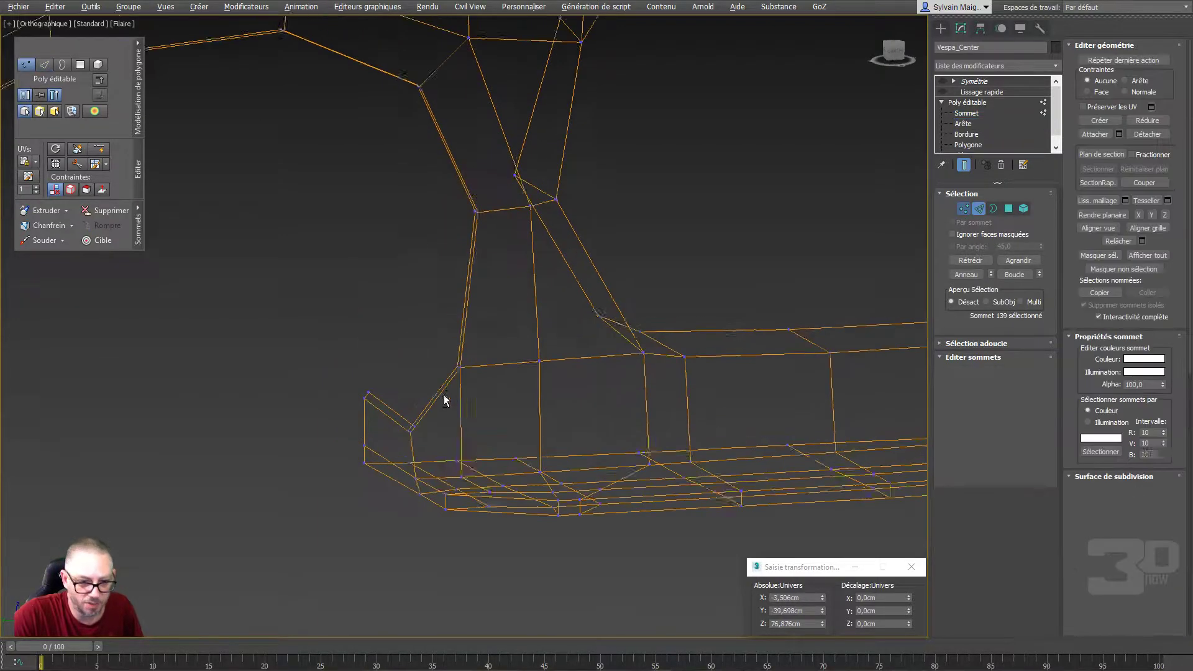
{"action": "middle_click_drag", "start_coordinate": [444, 393], "coordinate": [486, 503], "text": "alt"}
{"action": "scroll", "coordinate": [486, 503], "scroll_direction": "up", "scroll_amount": 2}
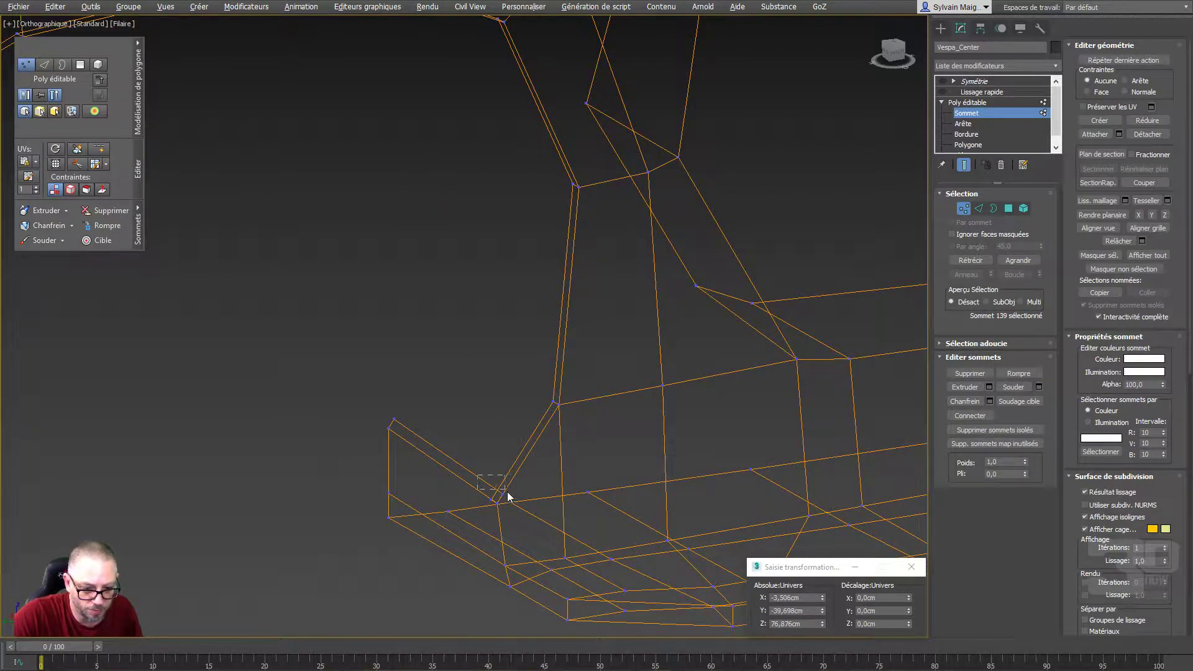
{"action": "left_click_drag", "start_coordinate": [507, 492], "coordinate": [523, 502]}
{"action": "right_click", "coordinate": [523, 501]}
{"action": "left_click", "coordinate": [503, 570]}
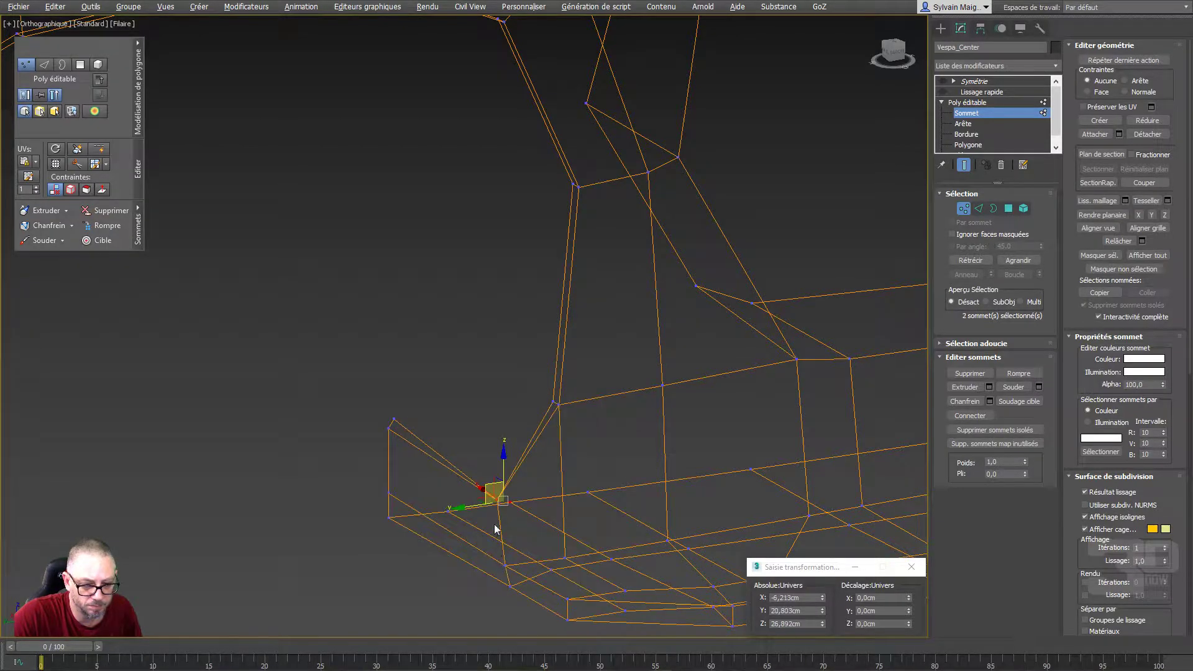
Undo that weld, weld the corner vertices again, and select the merged vertex
{"action": "scroll", "coordinate": [498, 514], "scroll_direction": "up", "scroll_amount": 3}
{"action": "scroll", "coordinate": [500, 498], "scroll_direction": "up", "scroll_amount": 3}
{"action": "scroll", "coordinate": [500, 497], "scroll_direction": "up", "scroll_amount": 2}
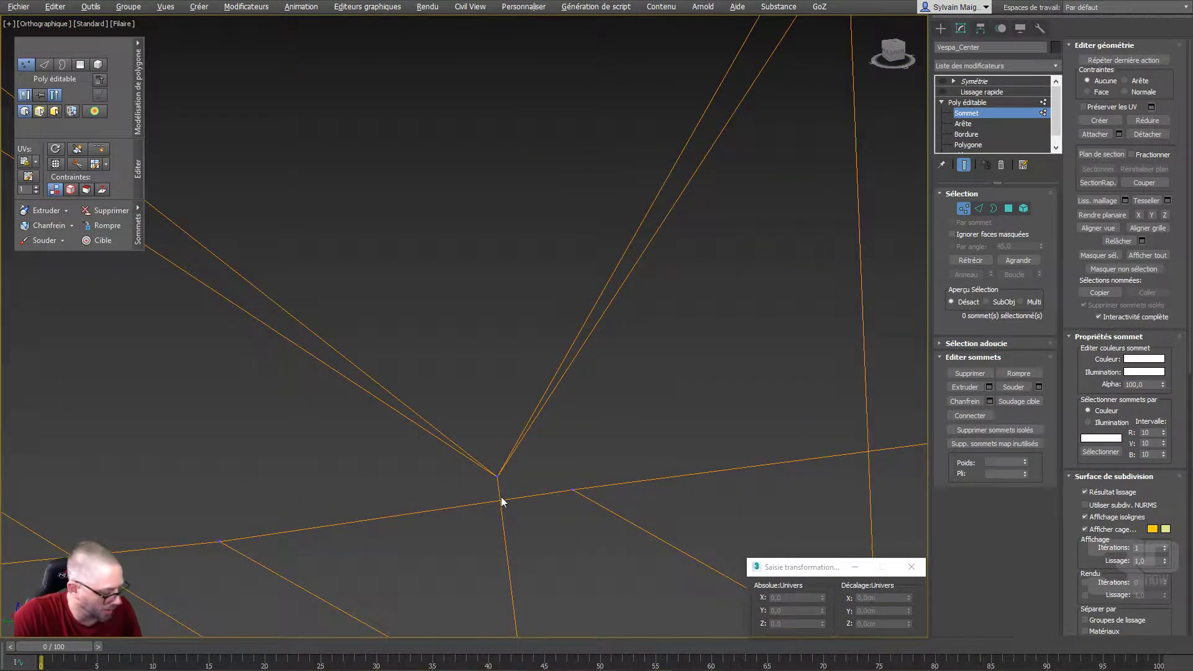
{"action": "key", "text": "ctrl+z"}
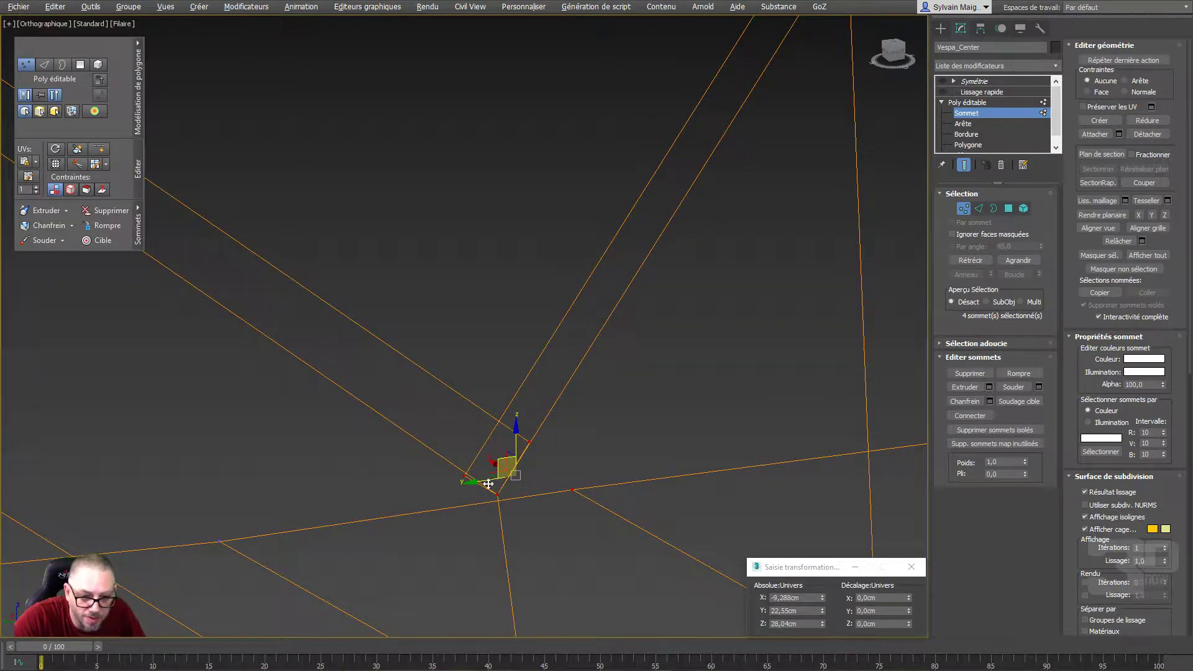
{"action": "right_click", "coordinate": [496, 534]}
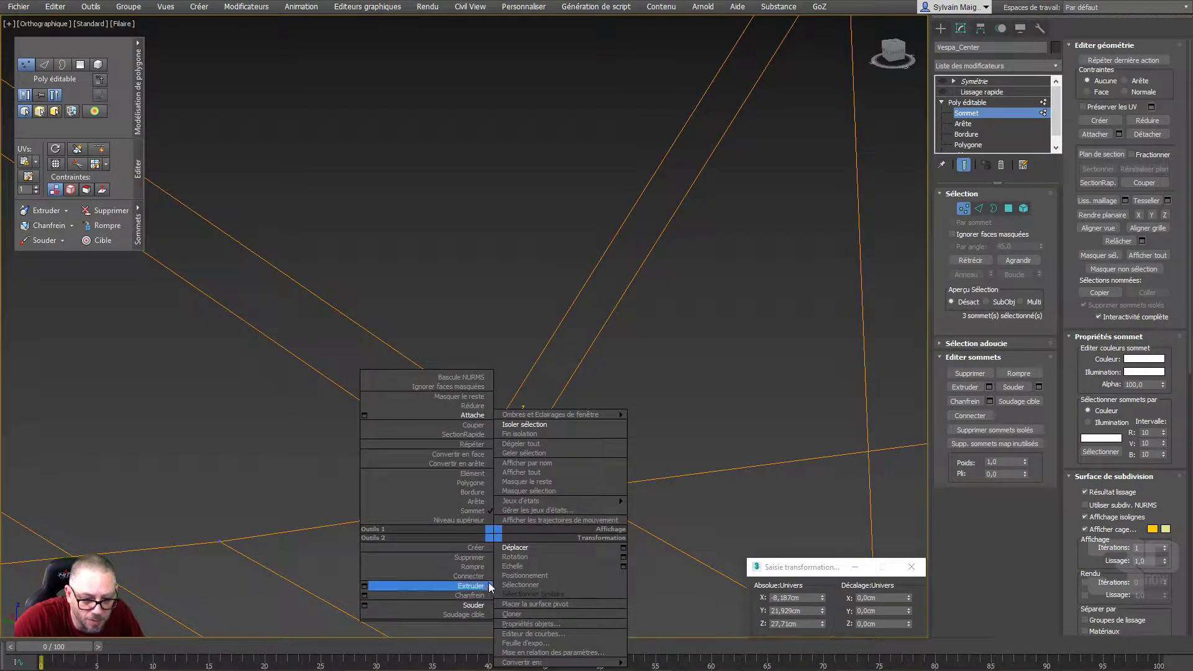
{"action": "left_click", "coordinate": [484, 603]}
{"action": "left_click", "coordinate": [499, 459]}
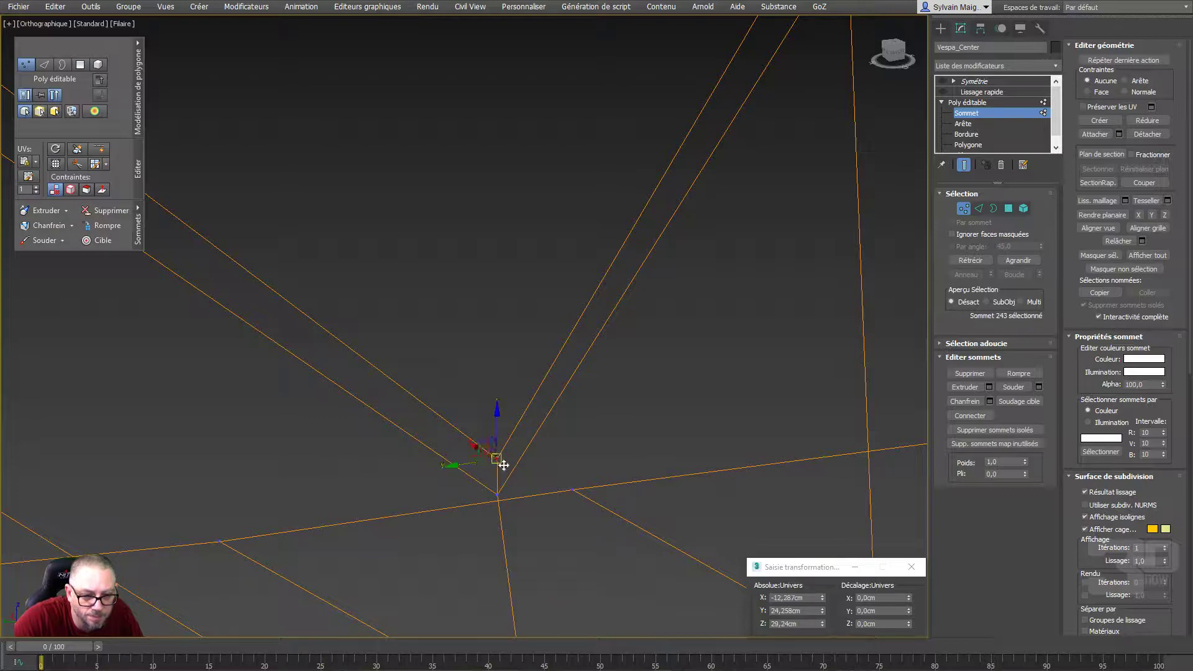
Orbit and zoom around the welded floor-corner vertex to inspect it
{"action": "mouse_move", "coordinate": [499, 469]}
{"action": "middle_mouse_down", "text": "alt"}
{"action": "mouse_move", "coordinate": [565, 482]}
{"action": "mouse_move", "coordinate": [586, 507]}
{"action": "mouse_move", "coordinate": [416, 405]}
{"action": "mouse_move", "coordinate": [391, 409]}
{"action": "mouse_move", "coordinate": [474, 418]}
{"action": "mouse_move", "coordinate": [524, 490]}
{"action": "middle_mouse_up", "text": "alt"}
{"action": "scroll", "coordinate": [491, 457], "scroll_direction": "up", "scroll_amount": 5}
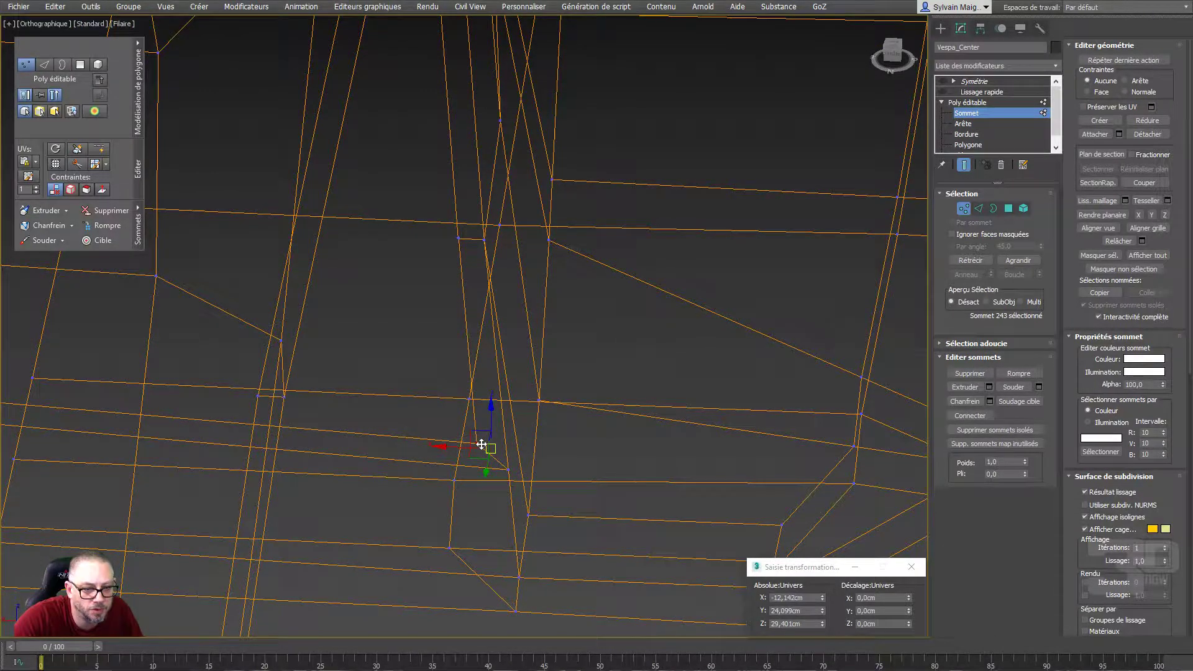
{"action": "mouse_move", "coordinate": [485, 443]}
{"action": "middle_mouse_down", "text": "alt"}
{"action": "mouse_move", "coordinate": [481, 499]}
{"action": "mouse_move", "coordinate": [497, 391]}
{"action": "mouse_move", "coordinate": [509, 418]}
{"action": "mouse_move", "coordinate": [472, 472]}
{"action": "mouse_move", "coordinate": [395, 420]}
{"action": "mouse_move", "coordinate": [472, 435]}
{"action": "mouse_move", "coordinate": [307, 487]}
{"action": "mouse_move", "coordinate": [381, 506]}
{"action": "middle_mouse_up", "text": "alt"}
{"action": "scroll", "coordinate": [471, 472], "scroll_direction": "down", "scroll_amount": 3}
{"action": "scroll", "coordinate": [231, 501], "scroll_direction": "up", "scroll_amount": 5}
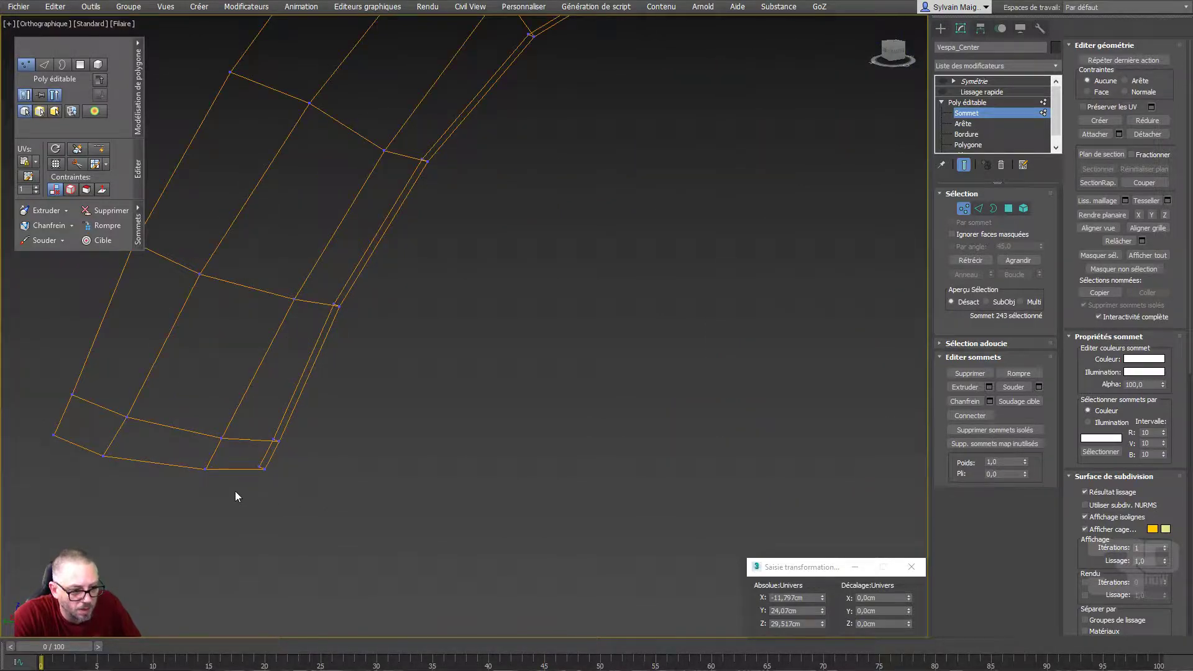
{"action": "middle_click_drag", "start_coordinate": [244, 465], "coordinate": [258, 483]}
{"action": "scroll", "coordinate": [258, 484], "scroll_direction": "down", "scroll_amount": 2}
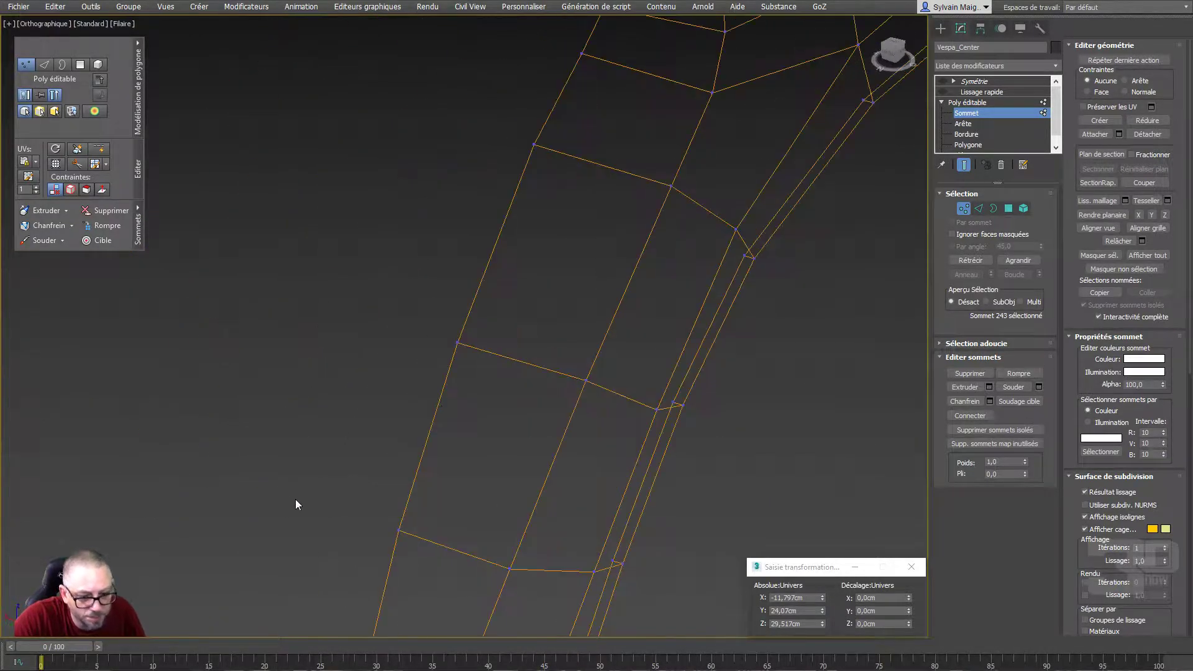
{"action": "scroll", "coordinate": [296, 498], "scroll_direction": "down", "scroll_amount": 5}
Extrude a polygon strip from the body's lower-left edge and lower its new edge slightly
{"action": "left_click", "coordinate": [978, 210]}
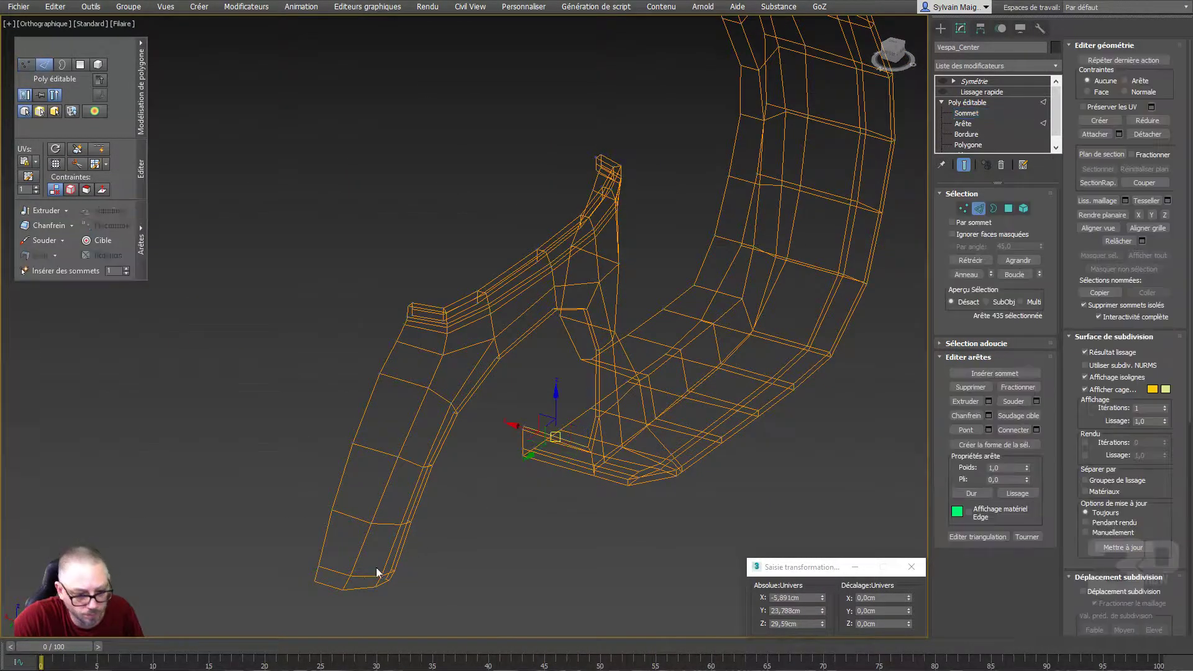
{"action": "left_click", "coordinate": [328, 587]}
{"action": "key", "text": "z"}
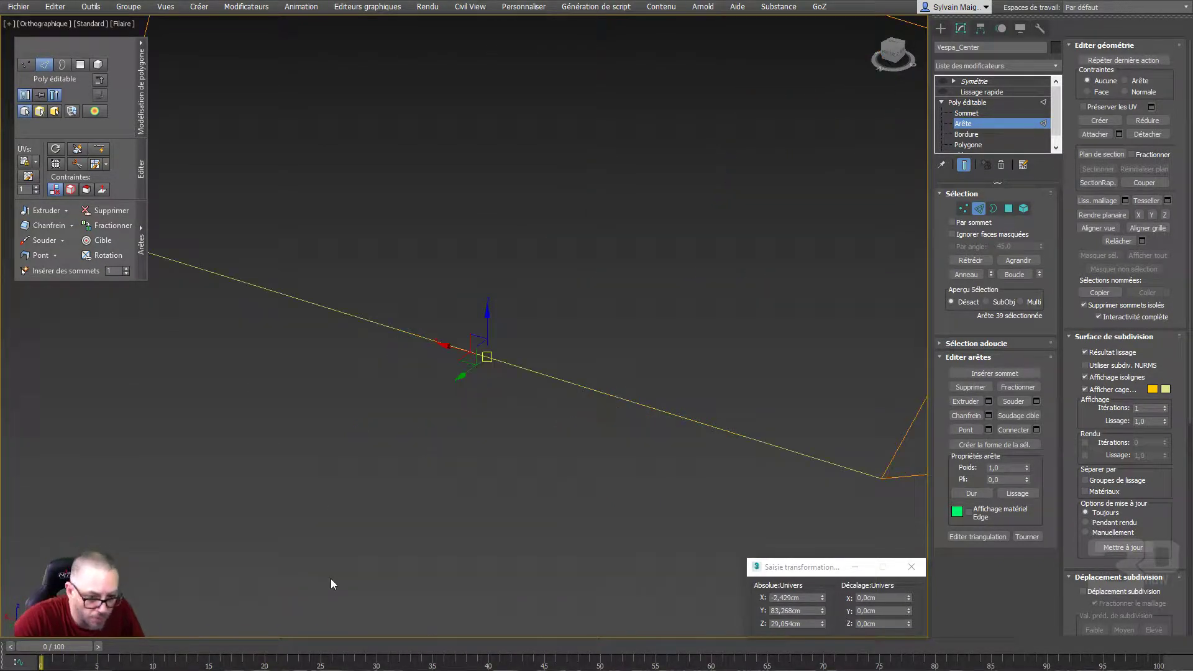
{"action": "middle_click_drag", "start_coordinate": [453, 475], "coordinate": [461, 377], "text": "alt"}
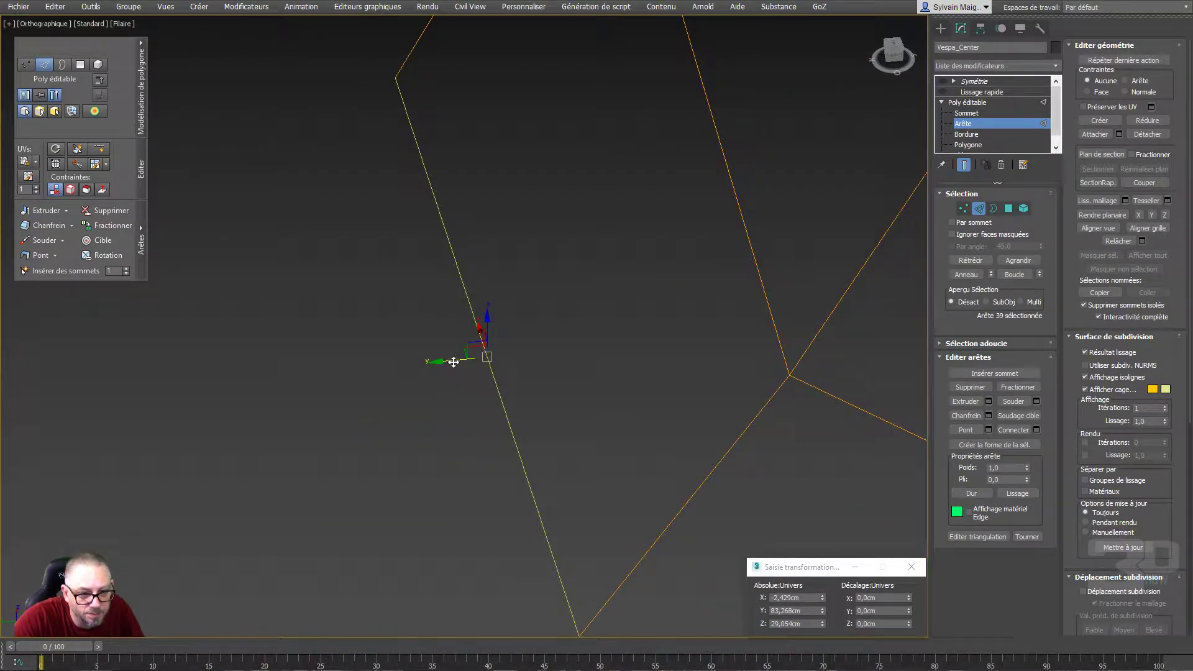
{"action": "left_click_drag", "start_coordinate": [487, 357], "coordinate": [515, 382], "text": "shift"}
{"action": "middle_click_drag", "start_coordinate": [515, 382], "coordinate": [501, 338], "text": "alt"}
{"action": "left_click_drag", "start_coordinate": [549, 318], "coordinate": [554, 327]}
Extend a parallel strip from the two bottom edges across the floor gap
{"action": "mouse_move", "coordinate": [586, 357]}
{"action": "middle_mouse_down", "text": "alt"}
{"action": "mouse_move", "coordinate": [575, 389]}
{"action": "mouse_move", "coordinate": [380, 394]}
{"action": "mouse_move", "coordinate": [505, 424]}
{"action": "mouse_move", "coordinate": [507, 446]}
{"action": "mouse_move", "coordinate": [493, 397]}
{"action": "middle_mouse_up", "text": "alt"}
{"action": "left_click", "coordinate": [507, 407], "text": "ctrl"}
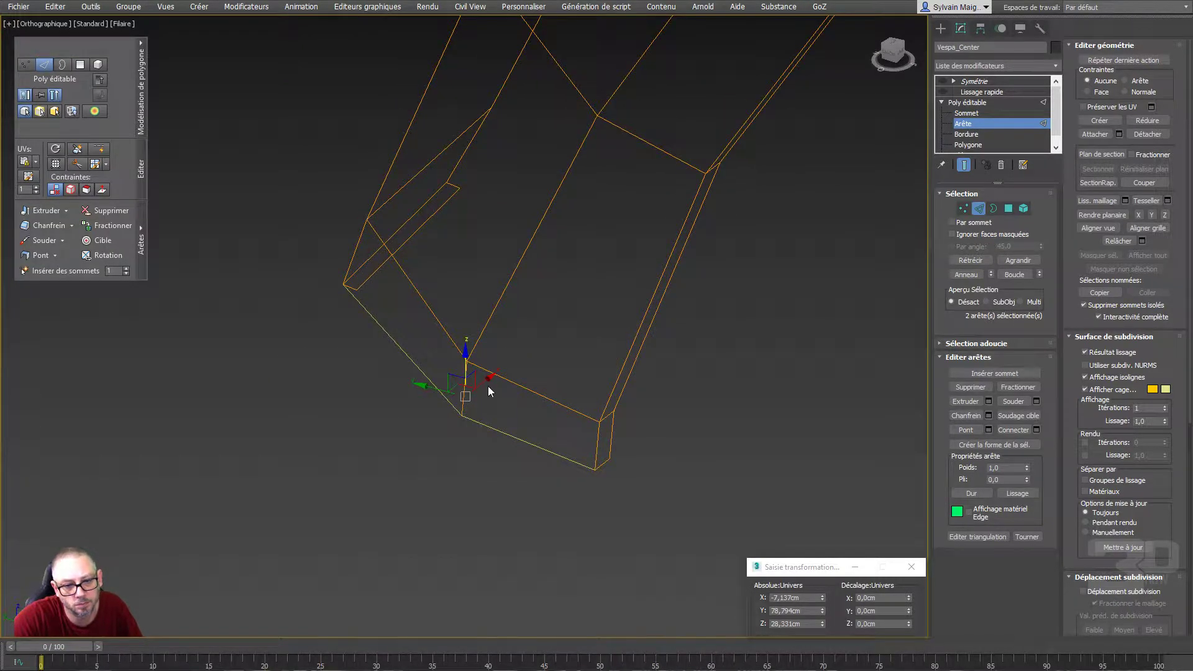
{"action": "mouse_move", "coordinate": [488, 390]}
{"action": "left_mouse_down", "text": "shift"}
{"action": "mouse_move", "coordinate": [522, 373]}
{"action": "mouse_move", "coordinate": [540, 394]}
{"action": "left_mouse_up", "text": "shift"}
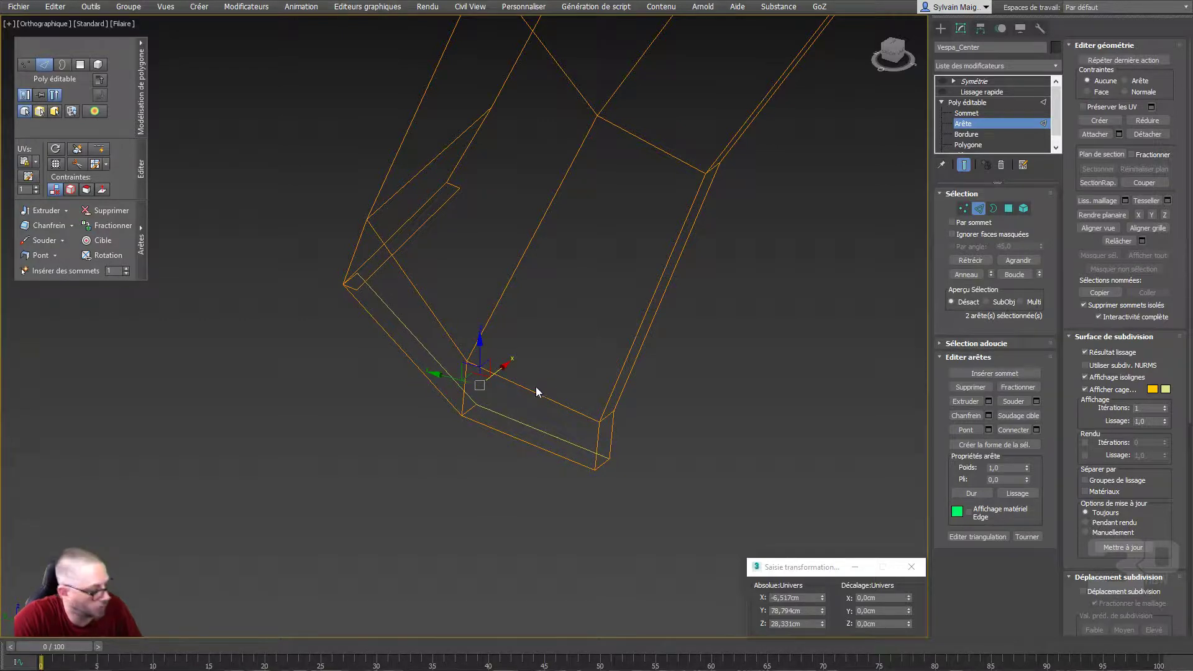
Weld the strip-corner vertex pairs and move the welded corner vertex into place
{"action": "key", "text": "1"}
{"action": "left_click", "coordinate": [607, 453]}
{"action": "right_click", "coordinate": [635, 460]}
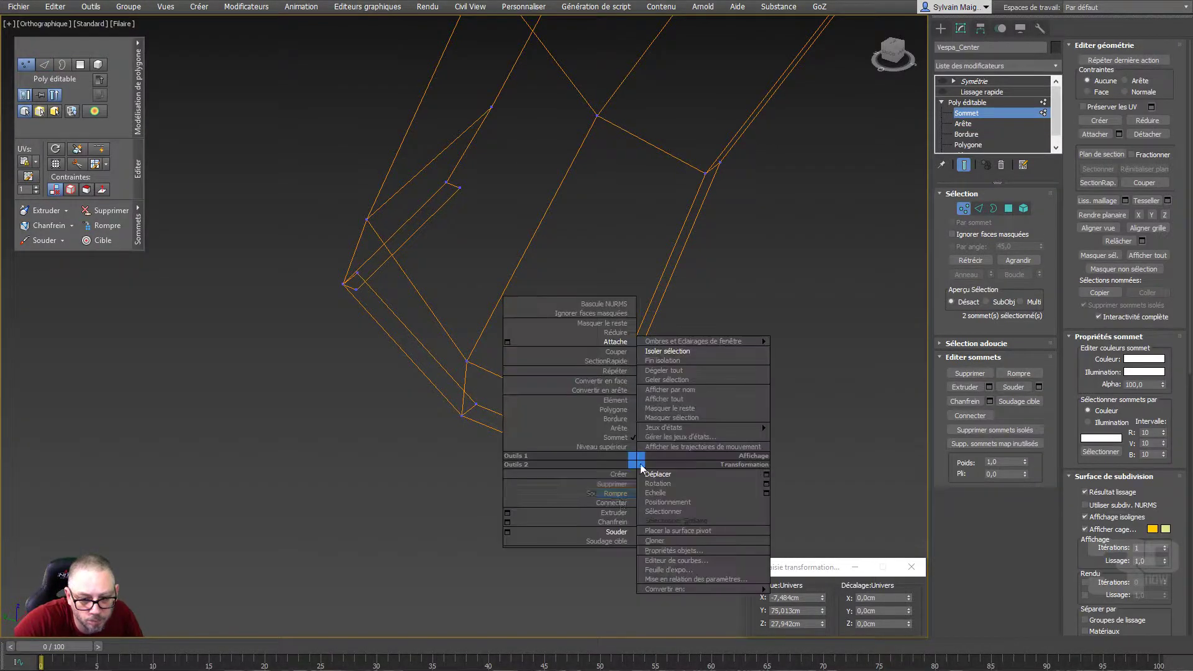
{"action": "left_click", "coordinate": [616, 532]}
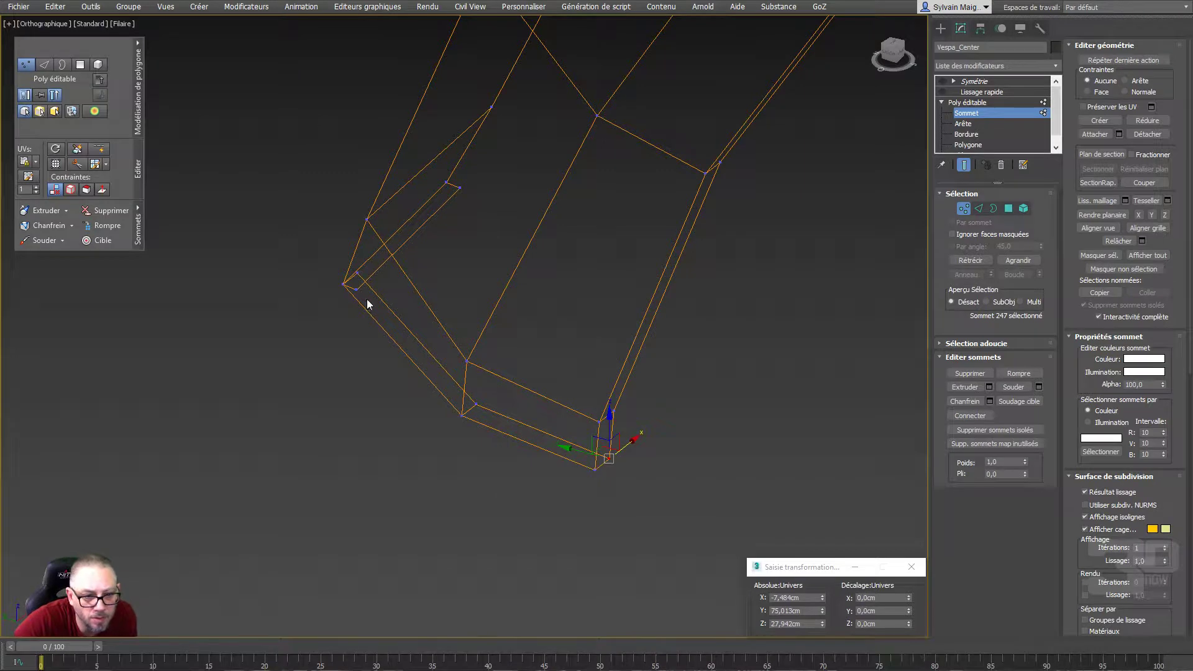
{"action": "left_click_drag", "start_coordinate": [383, 331], "coordinate": [382, 328]}
{"action": "right_click", "coordinate": [381, 323]}
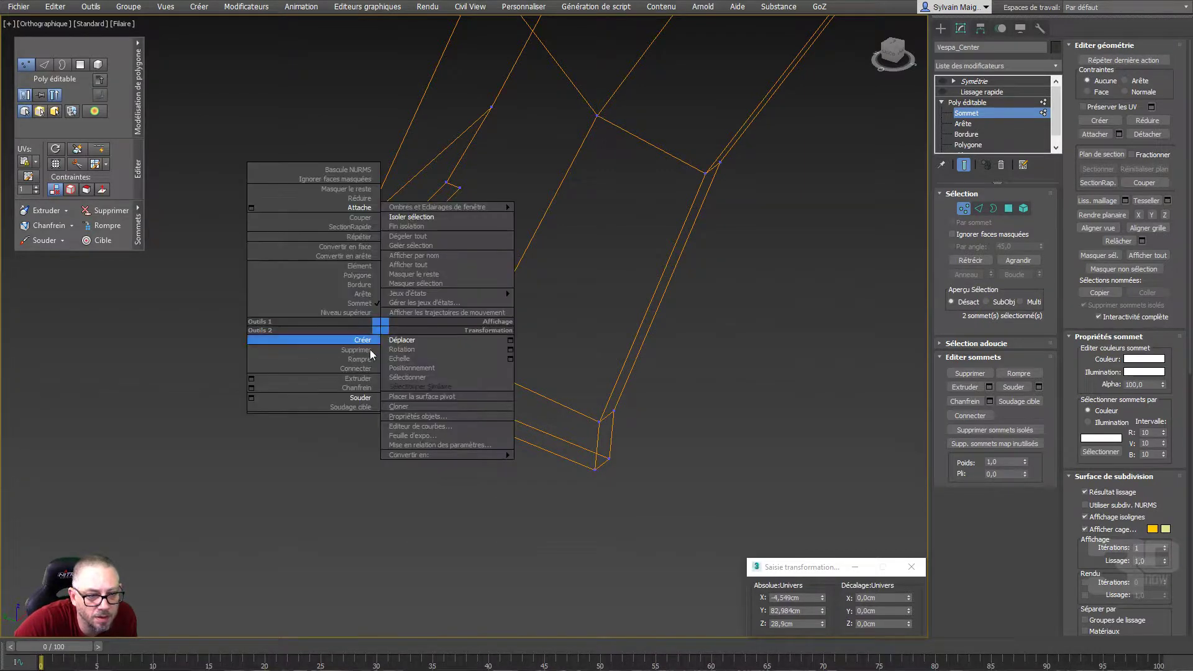
{"action": "left_click", "coordinate": [367, 401]}
{"action": "left_click_drag", "start_coordinate": [359, 284], "coordinate": [370, 287]}
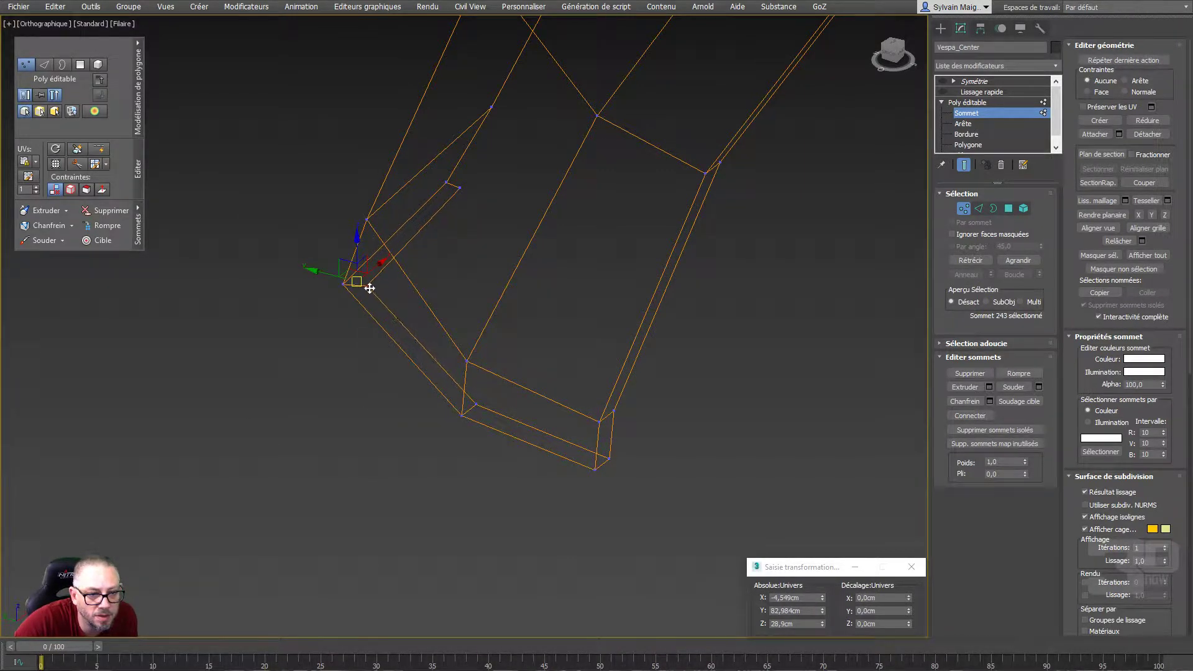
Zoom in on the front floor corner in the Left view and pick its corner vertices
{"action": "key", "text": "l"}
{"action": "scroll", "coordinate": [373, 367], "scroll_direction": "up", "scroll_amount": 5}
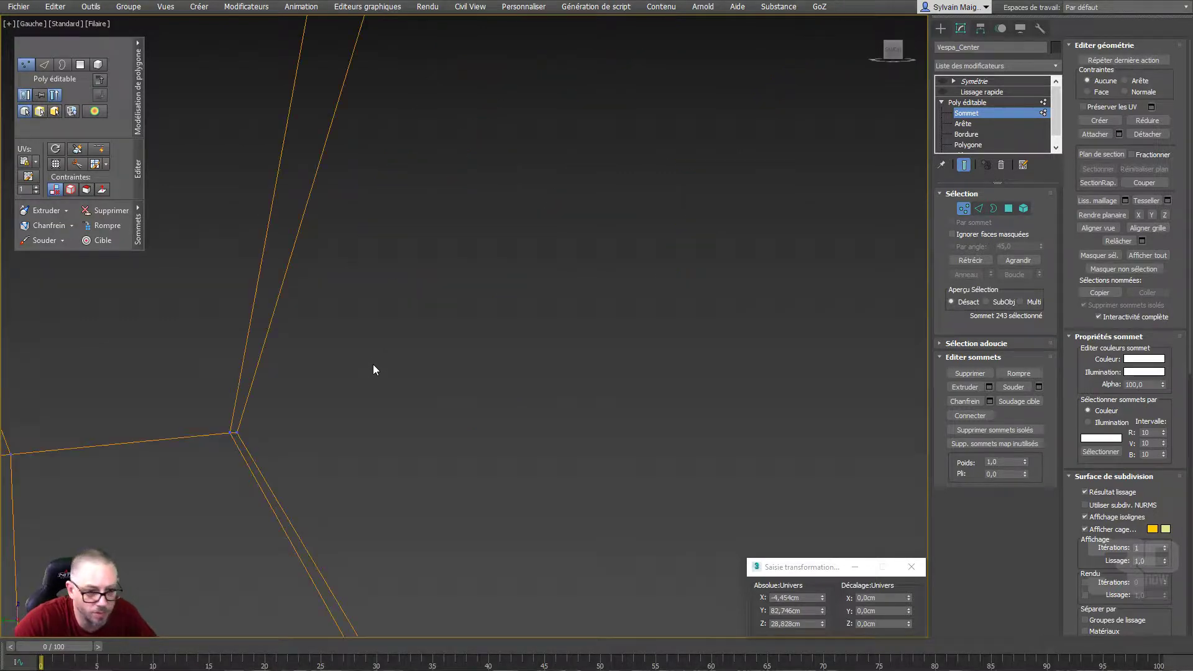
{"action": "middle_click_drag", "start_coordinate": [269, 446], "coordinate": [335, 415]}
{"action": "scroll", "coordinate": [567, 125], "scroll_direction": "down", "scroll_amount": 5}
{"action": "scroll", "coordinate": [540, 292], "scroll_direction": "up", "scroll_amount": 1}
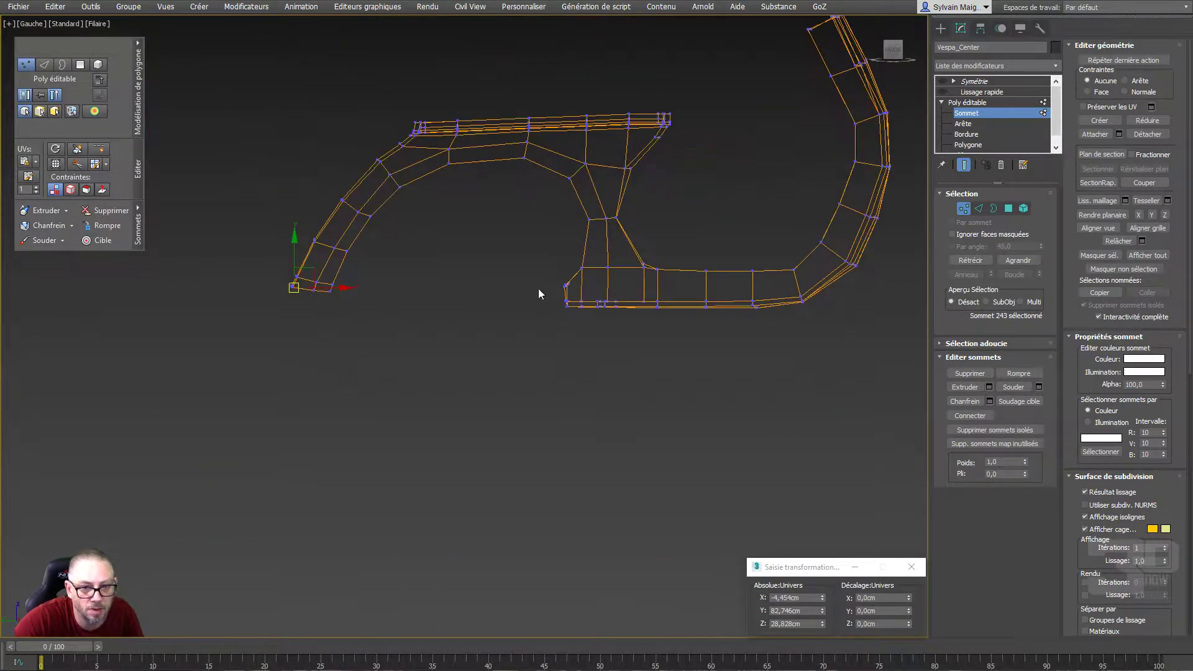
{"action": "scroll", "coordinate": [247, 299], "scroll_direction": "up", "scroll_amount": 4}
{"action": "scroll", "coordinate": [341, 278], "scroll_direction": "up", "scroll_amount": 2}
{"action": "scroll", "coordinate": [340, 278], "scroll_direction": "up", "scroll_amount": 4}
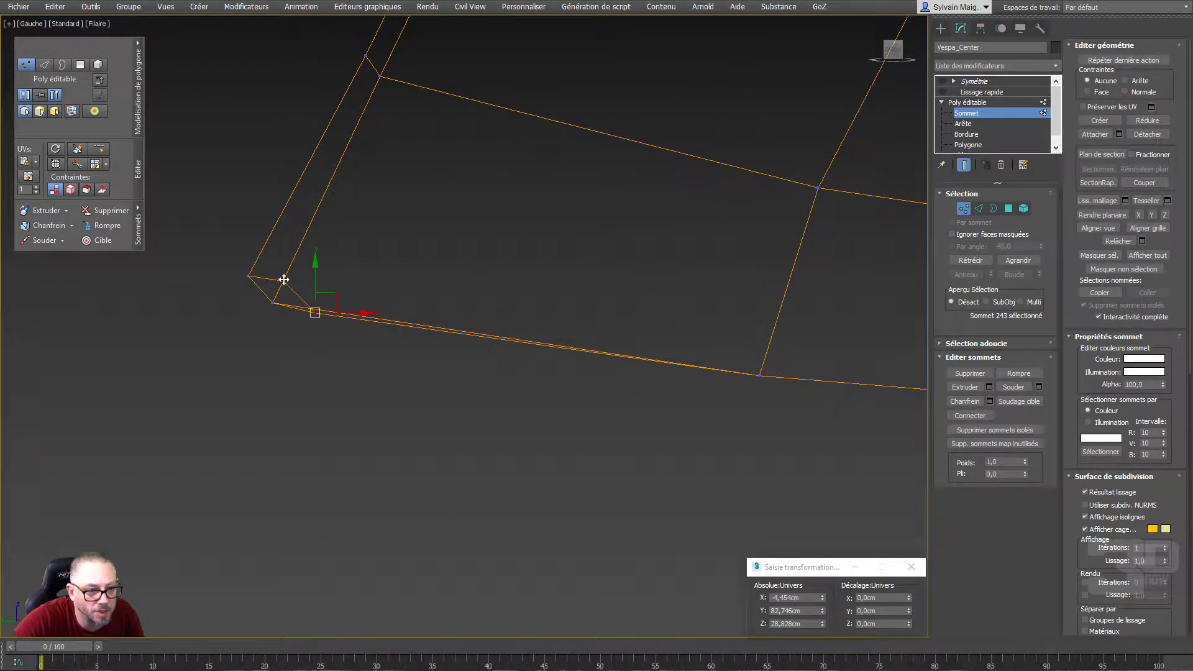
{"action": "left_click", "coordinate": [283, 280]}
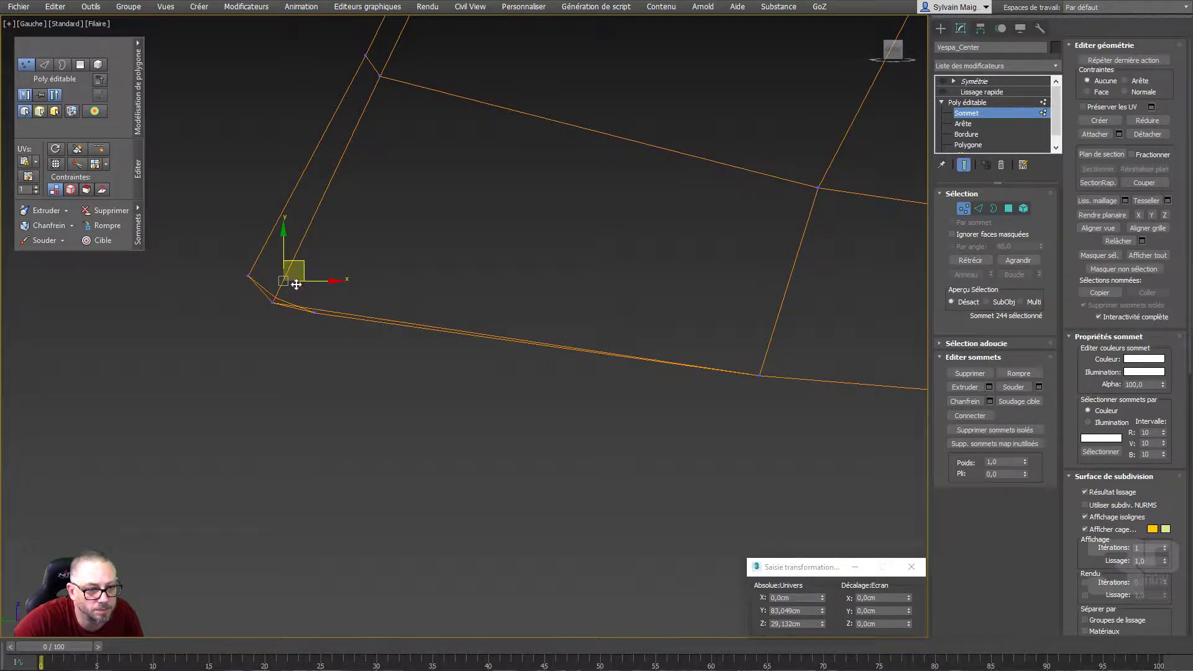
{"action": "left_click", "coordinate": [316, 311]}
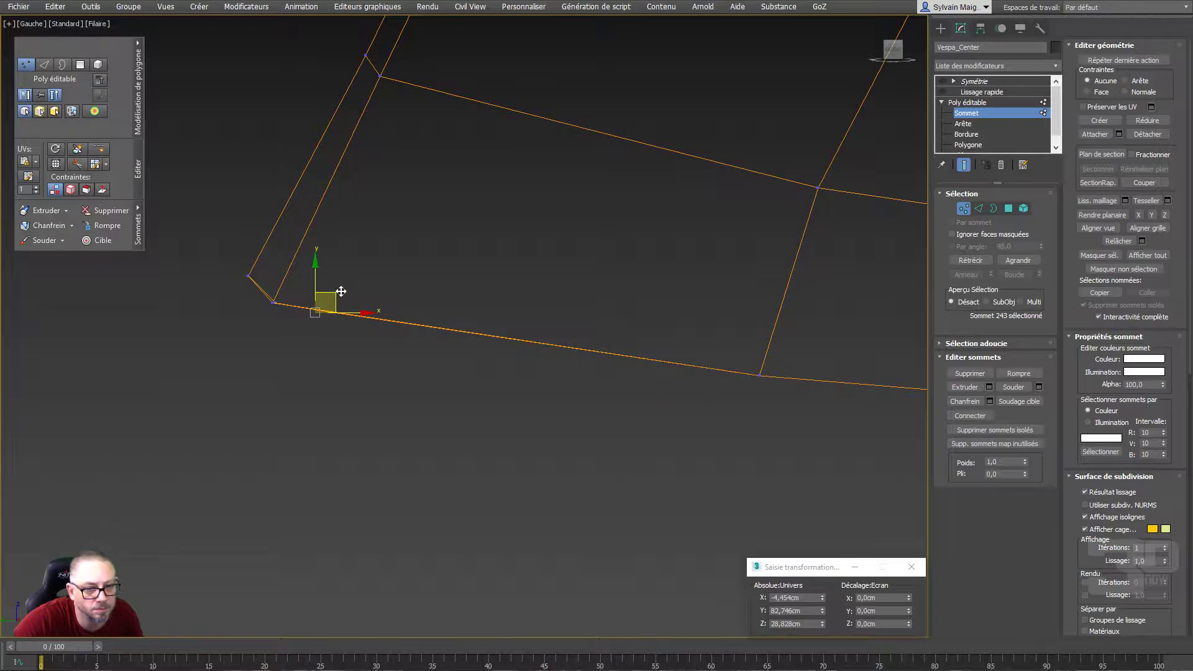
Inspect the outer floor-corner vertex in perspective, then return to Poly éditable object level
{"action": "mouse_move", "coordinate": [341, 291]}
{"action": "middle_mouse_down", "text": "alt"}
{"action": "mouse_move", "coordinate": [413, 341]}
{"action": "mouse_move", "coordinate": [410, 360]}
{"action": "mouse_move", "coordinate": [370, 369]}
{"action": "mouse_move", "coordinate": [460, 445]}
{"action": "mouse_move", "coordinate": [490, 495]}
{"action": "mouse_move", "coordinate": [256, 396]}
{"action": "middle_mouse_up", "text": "alt"}
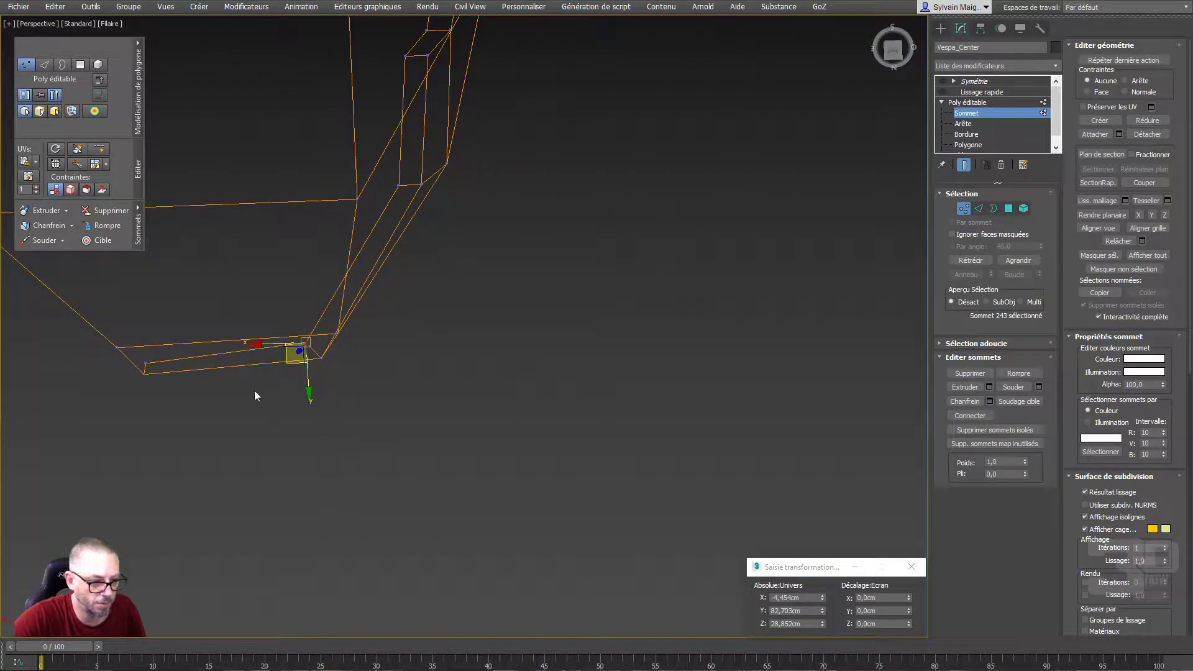
{"action": "left_click", "coordinate": [144, 363]}
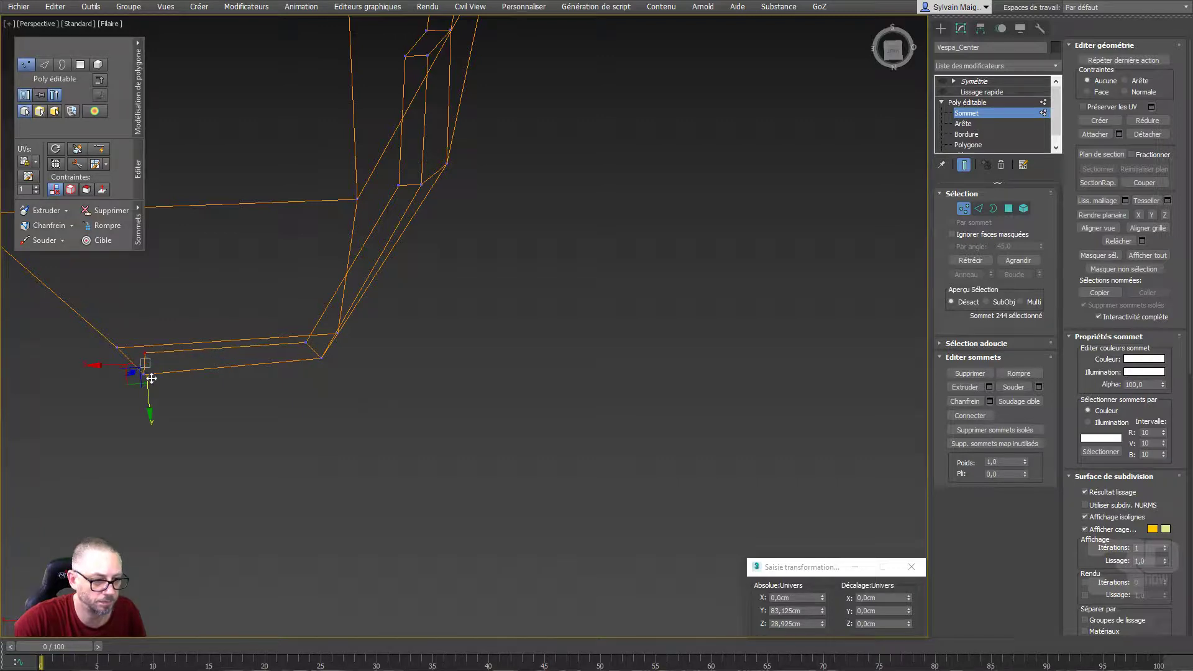
{"action": "mouse_move", "coordinate": [151, 383]}
{"action": "middle_mouse_down", "text": "alt"}
{"action": "mouse_move", "coordinate": [253, 330]}
{"action": "mouse_move", "coordinate": [168, 237]}
{"action": "mouse_move", "coordinate": [189, 316]}
{"action": "mouse_move", "coordinate": [333, 365]}
{"action": "middle_mouse_up", "text": "alt"}
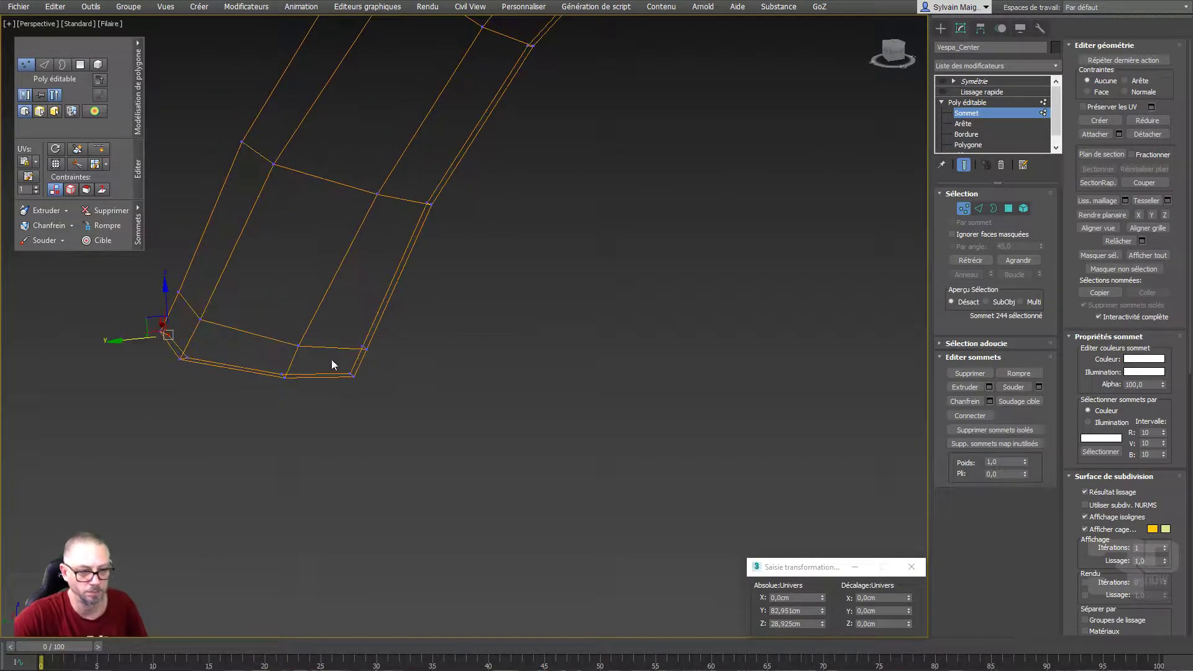
{"action": "left_click", "coordinate": [967, 102]}
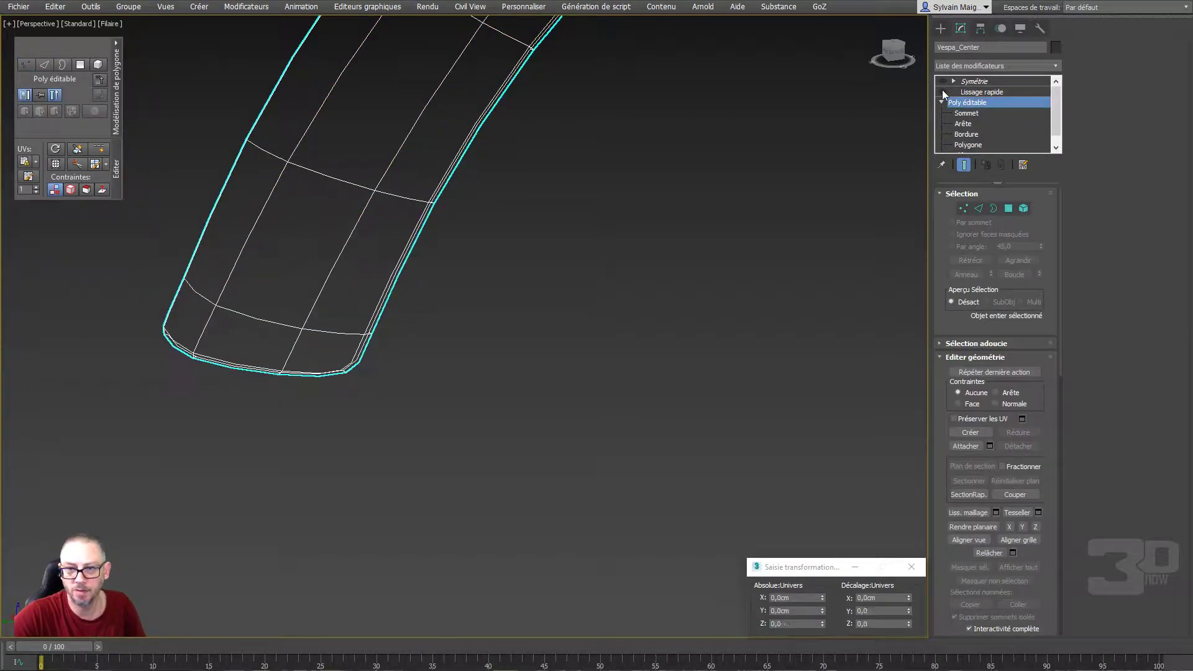
Pan over the floor section and switch through Border to Polygon level
{"action": "scroll", "coordinate": [782, 194], "scroll_direction": "down", "scroll_amount": 5}
{"action": "scroll", "coordinate": [561, 301], "scroll_direction": "up", "scroll_amount": 5}
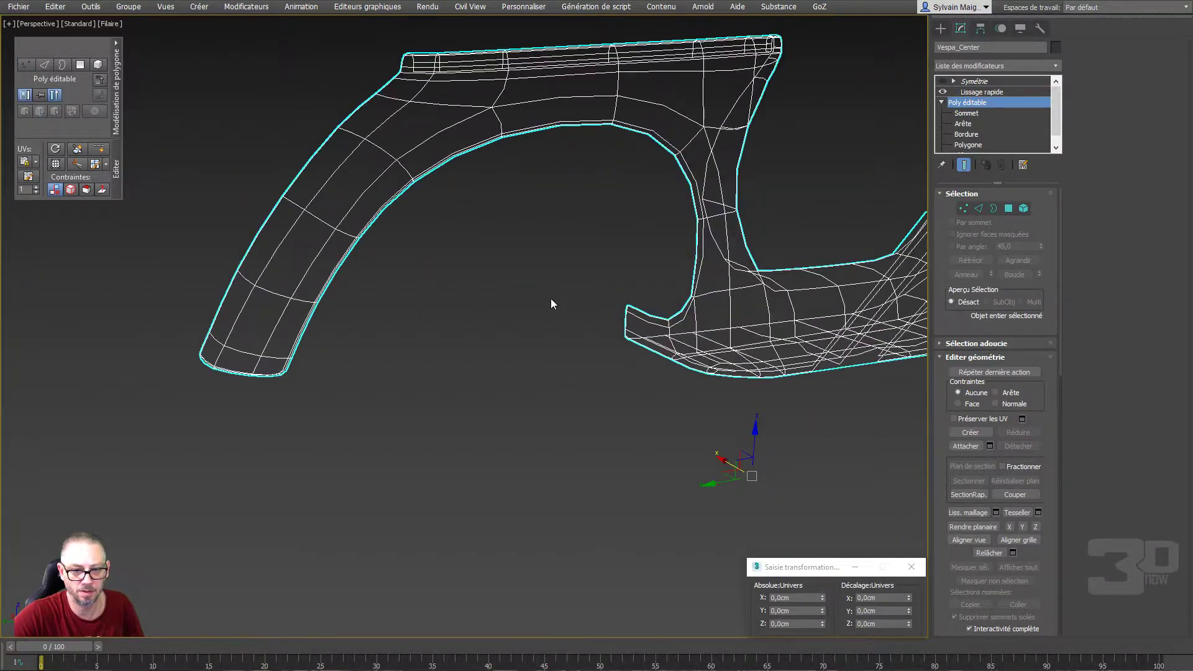
{"action": "middle_click_drag", "start_coordinate": [553, 301], "coordinate": [385, 296]}
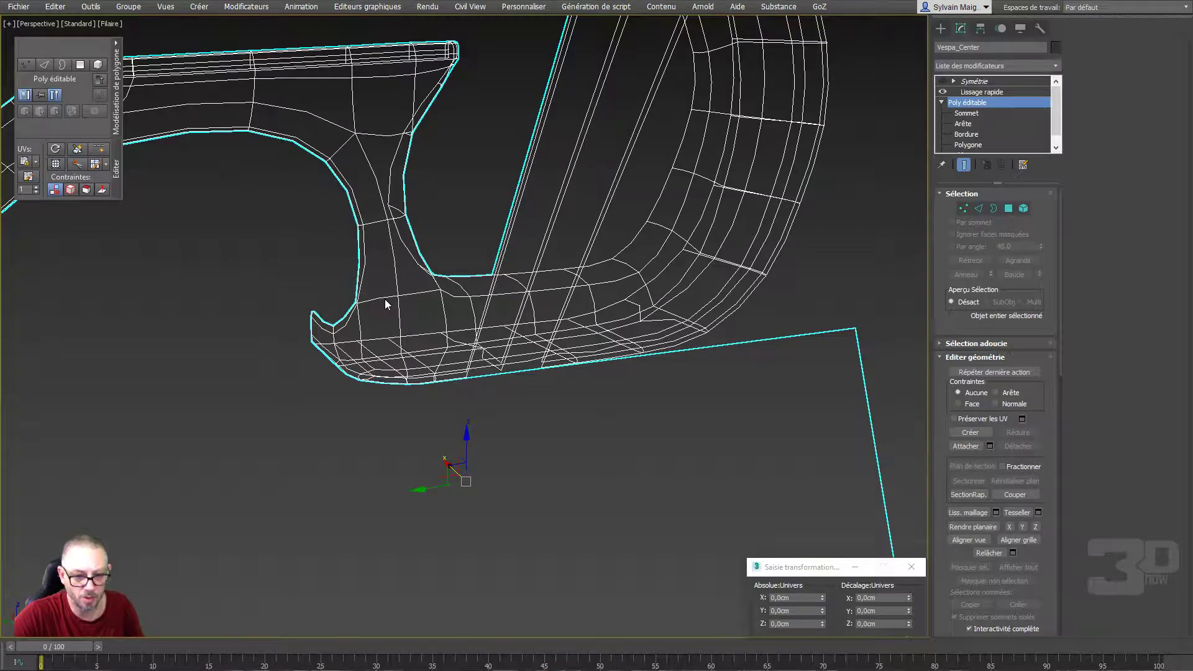
{"action": "left_click", "coordinate": [969, 135]}
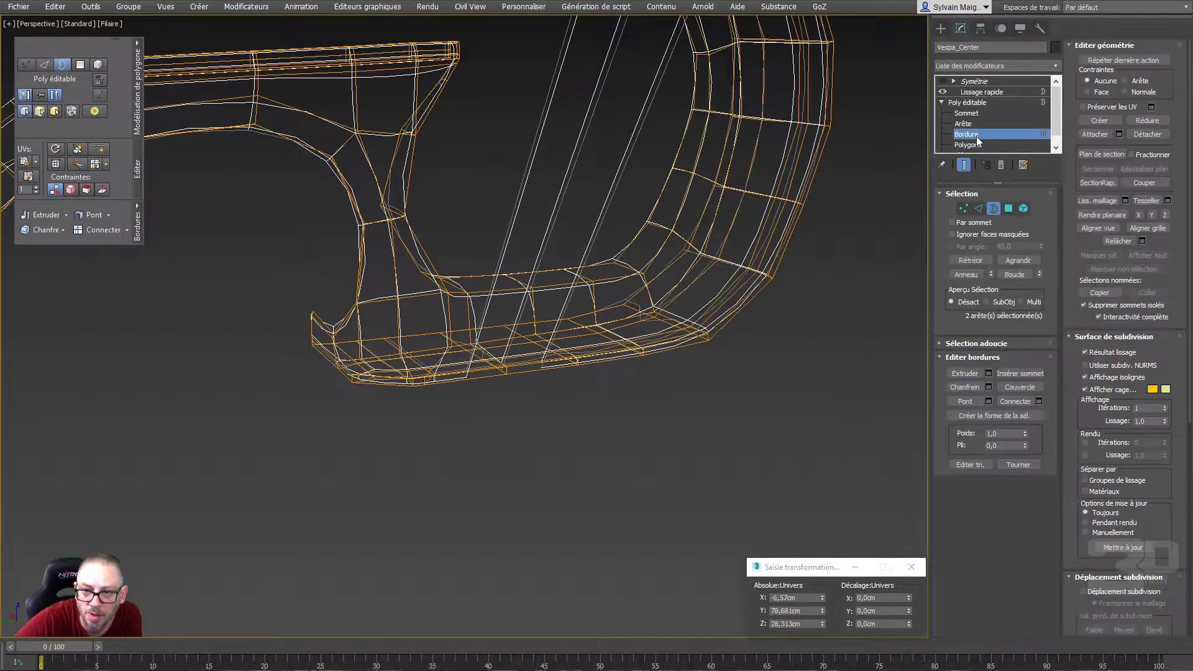
{"action": "left_click", "coordinate": [971, 144]}
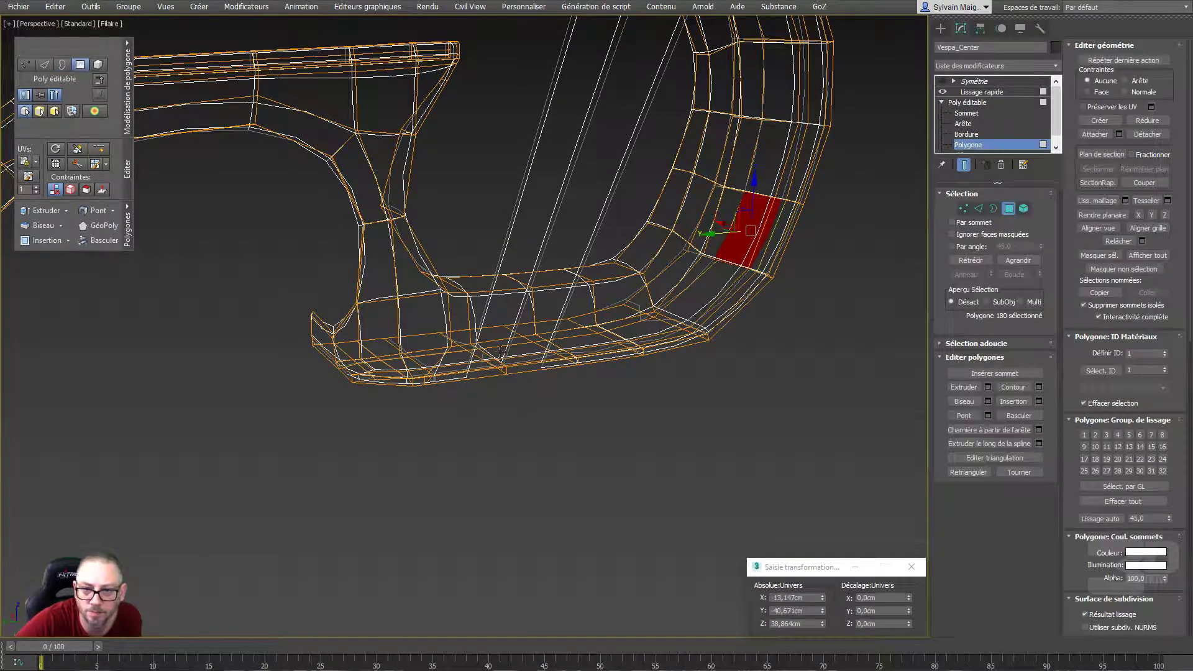
Select the front polygons, clear the selection, and show the Lissage rapide settings
{"action": "scroll", "coordinate": [500, 352], "scroll_direction": "down", "scroll_amount": 5}
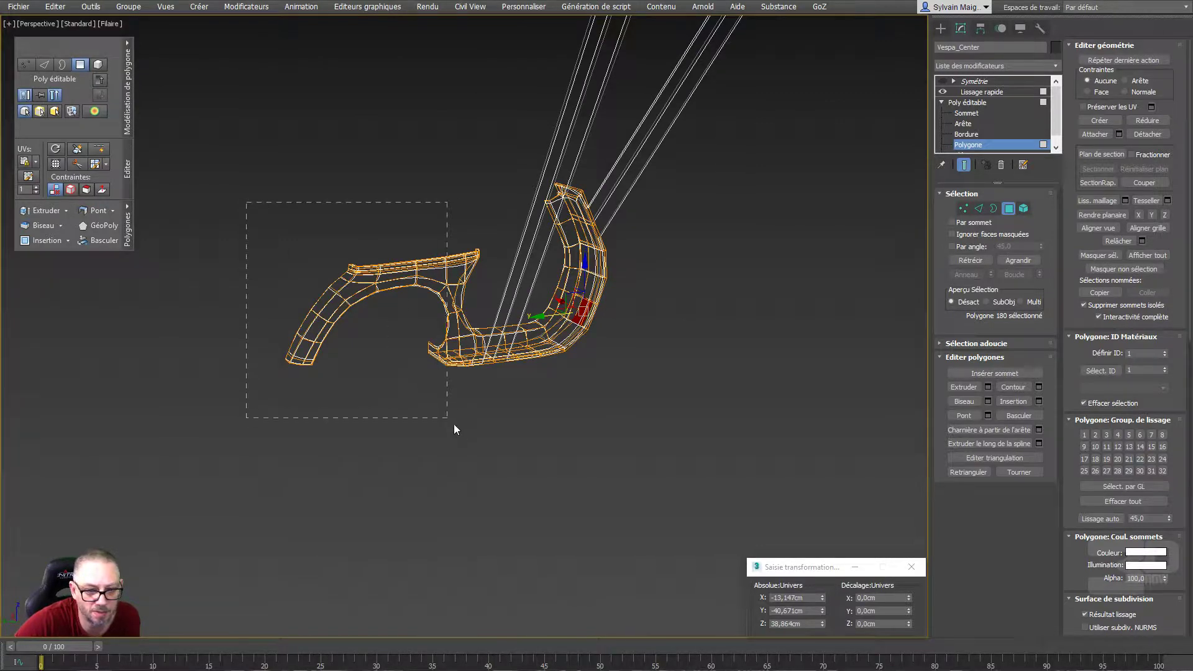
{"action": "left_click_drag", "start_coordinate": [454, 425], "coordinate": [495, 448]}
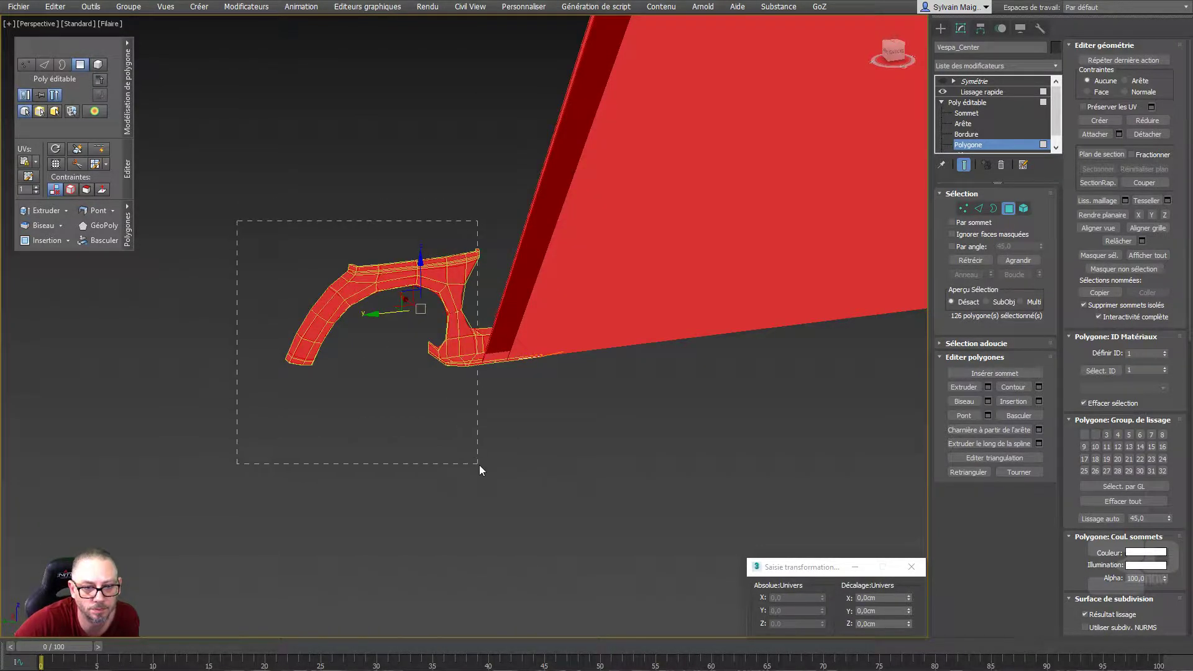
{"action": "left_click_drag", "start_coordinate": [480, 466], "coordinate": [482, 467]}
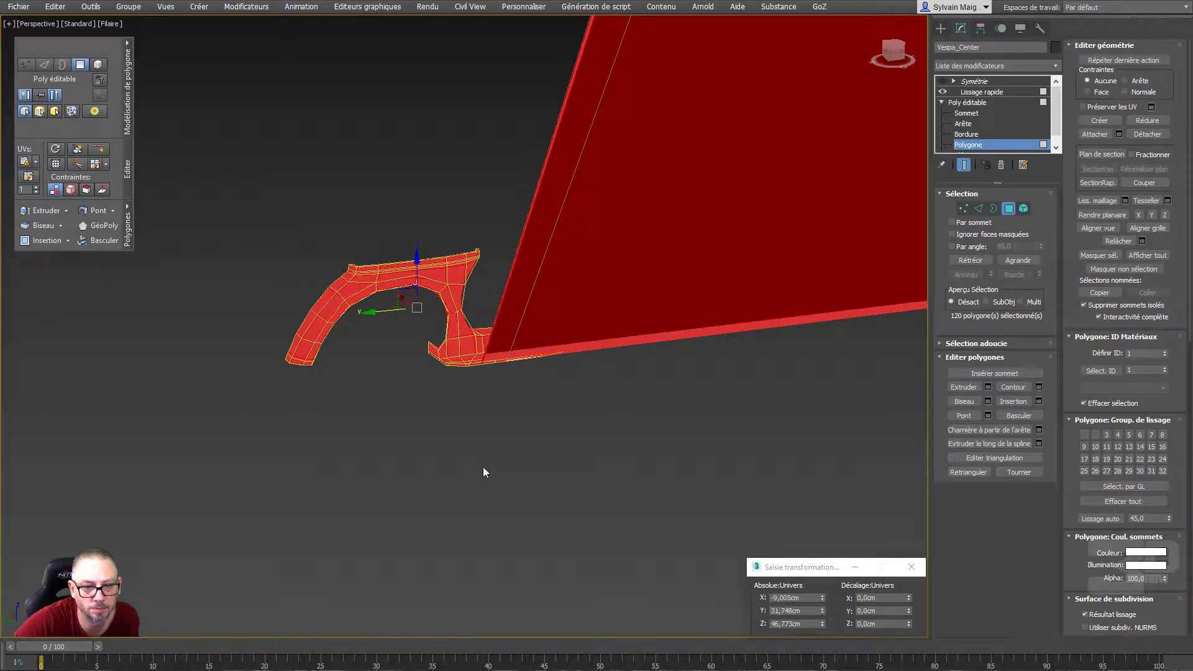
{"action": "left_click", "coordinate": [536, 249]}
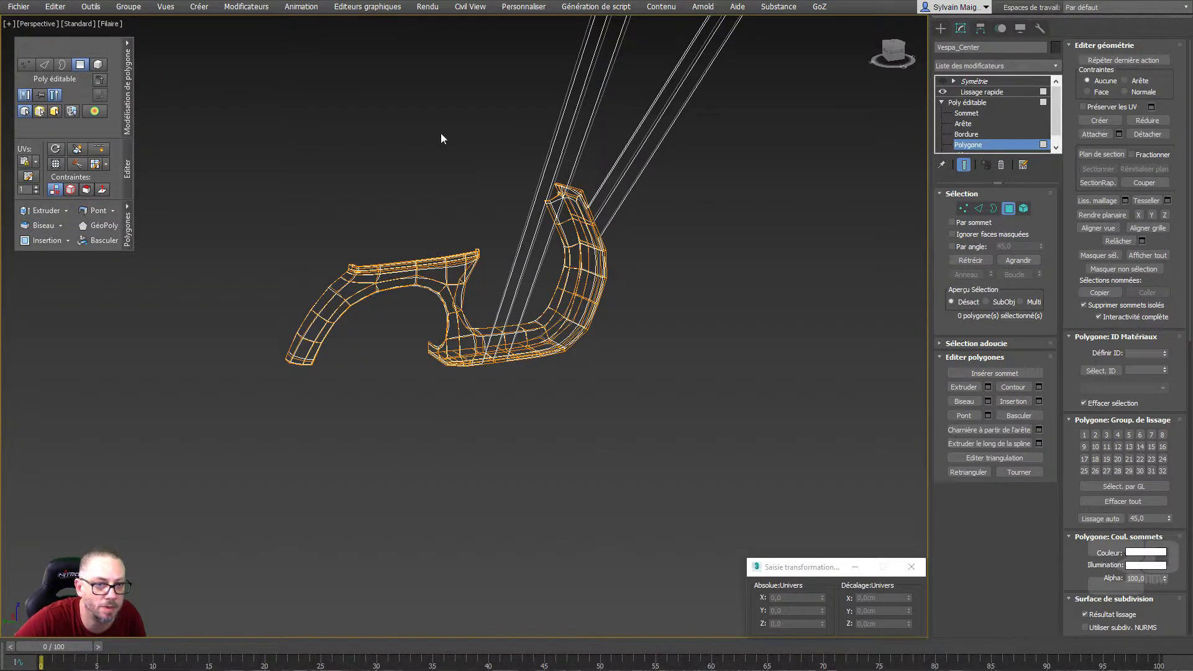
{"action": "left_click", "coordinate": [974, 92]}
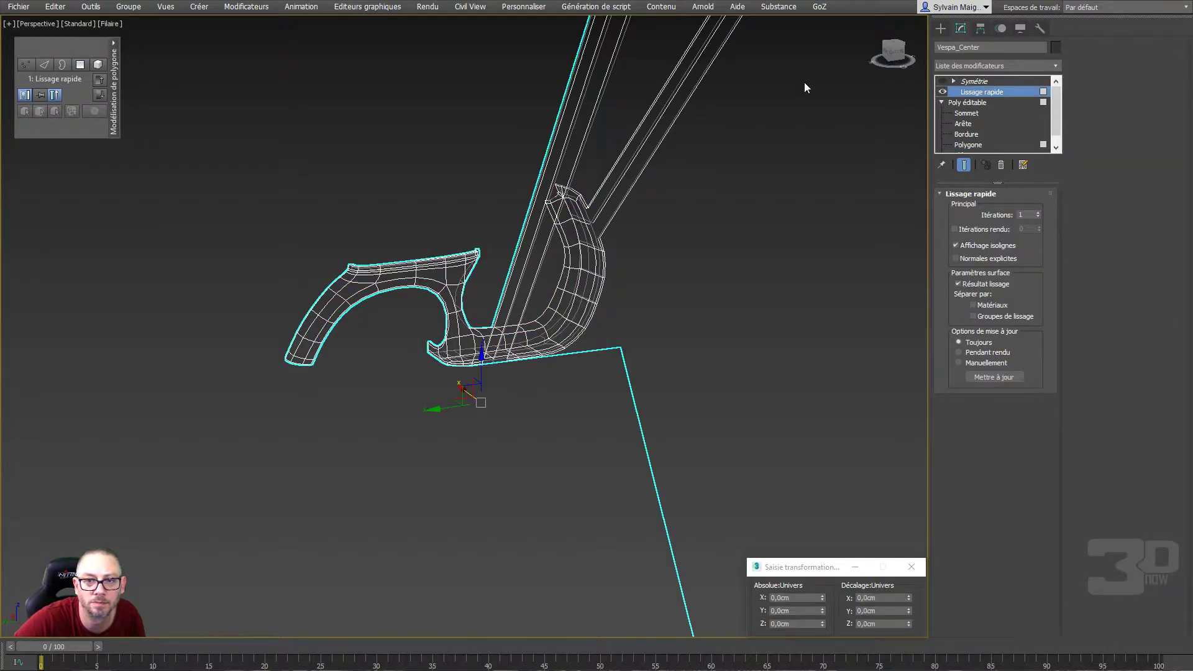
Pan the view and restore the full interface from expert mode
{"action": "key", "text": "q"}
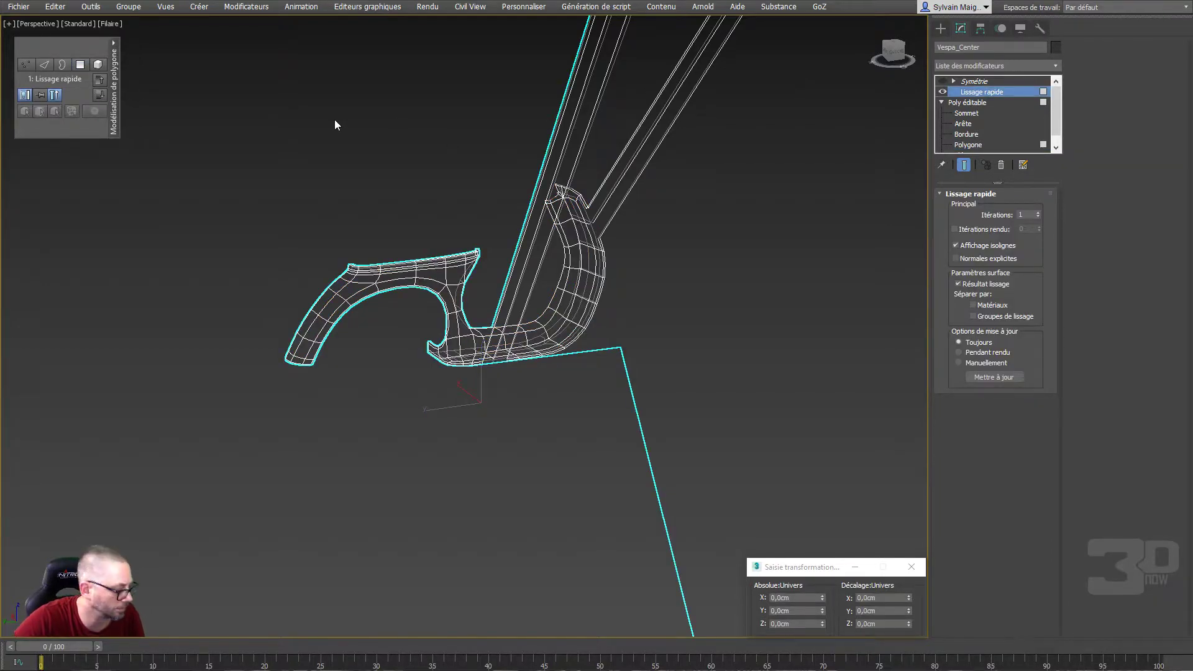
{"action": "middle_click_drag", "start_coordinate": [334, 119], "coordinate": [318, 141]}
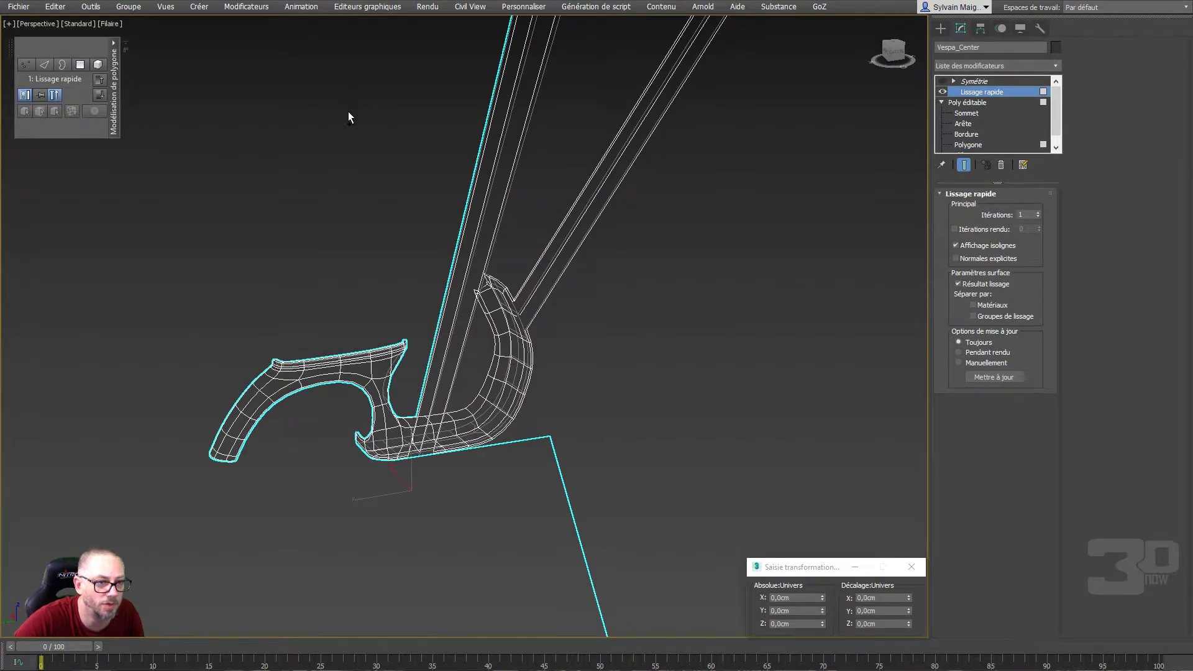
{"action": "key", "text": "w"}
{"action": "key", "text": "q"}
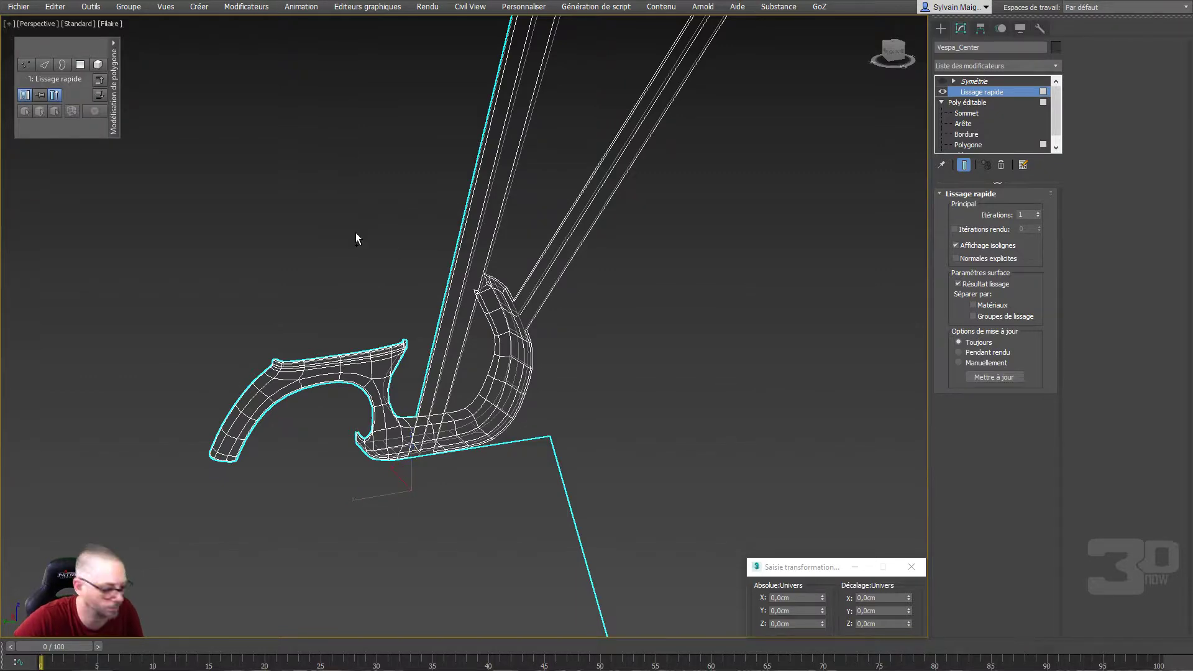
{"action": "key", "text": "w"}
{"action": "key", "text": "ctrl+x"}
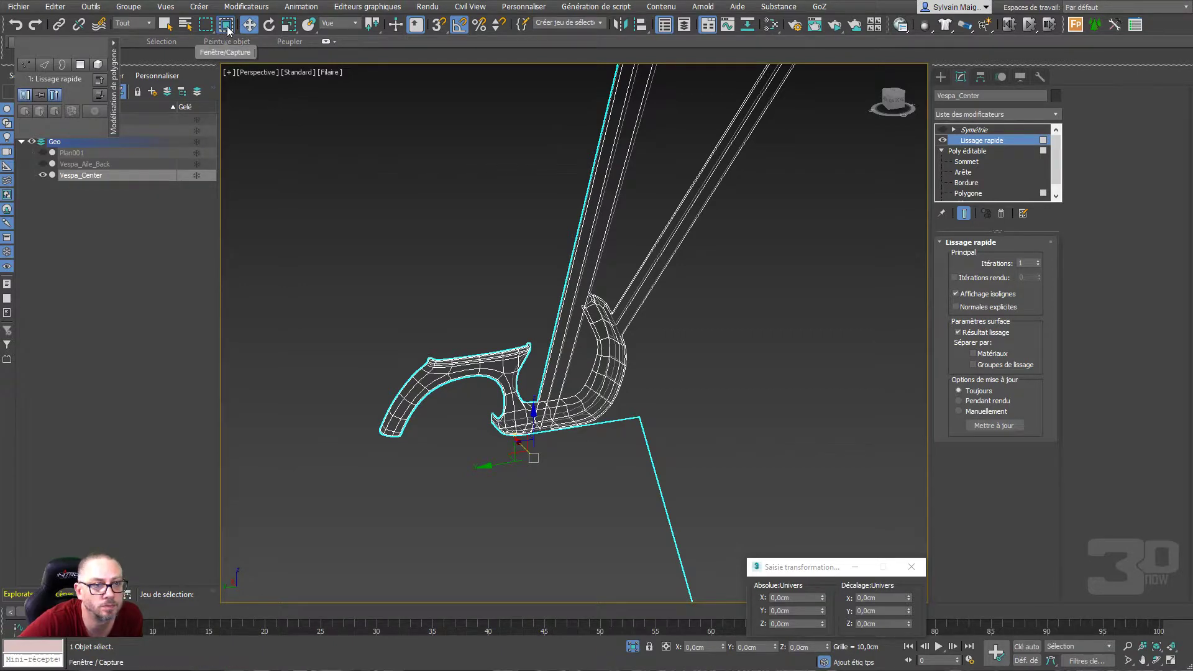
At polygon level, delete the two stray plane polygons from the body
{"action": "left_click", "coordinate": [969, 193]}
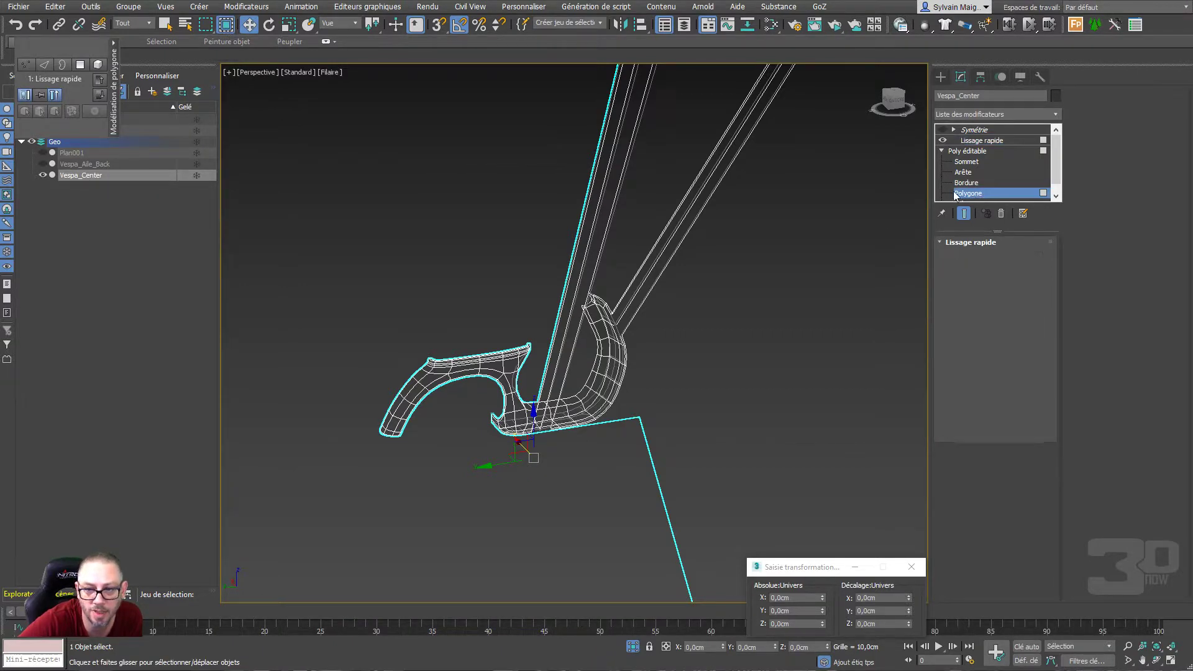
{"action": "left_click_drag", "start_coordinate": [312, 313], "coordinate": [543, 459]}
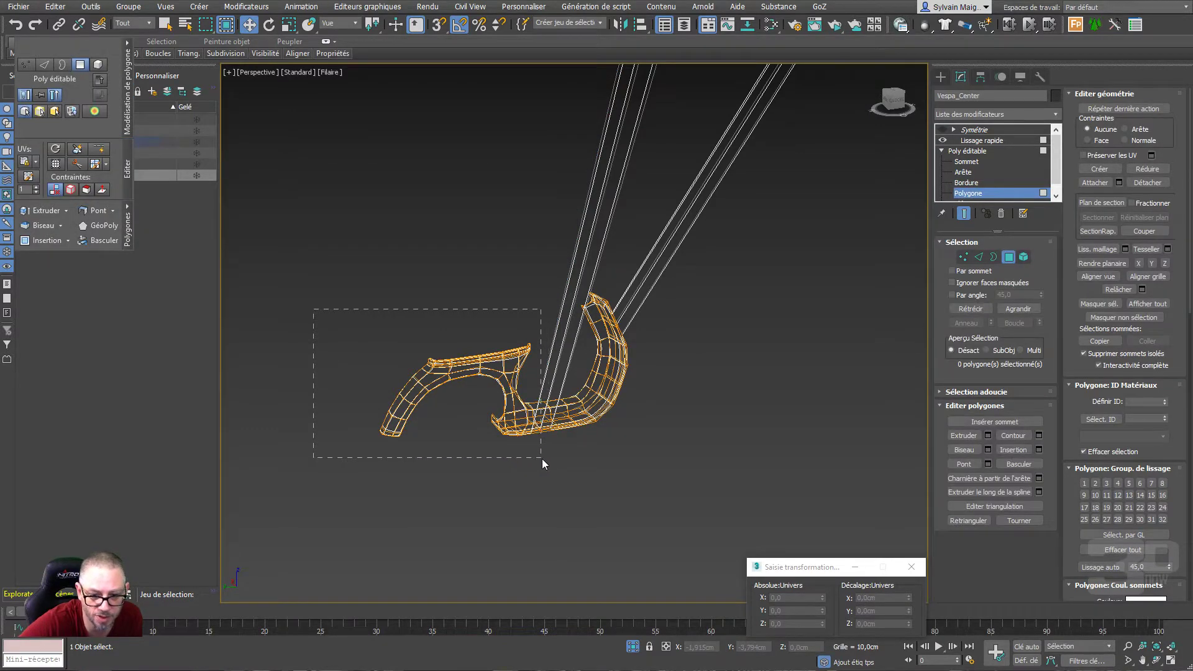
{"action": "left_click_drag", "start_coordinate": [547, 259], "coordinate": [612, 320]}
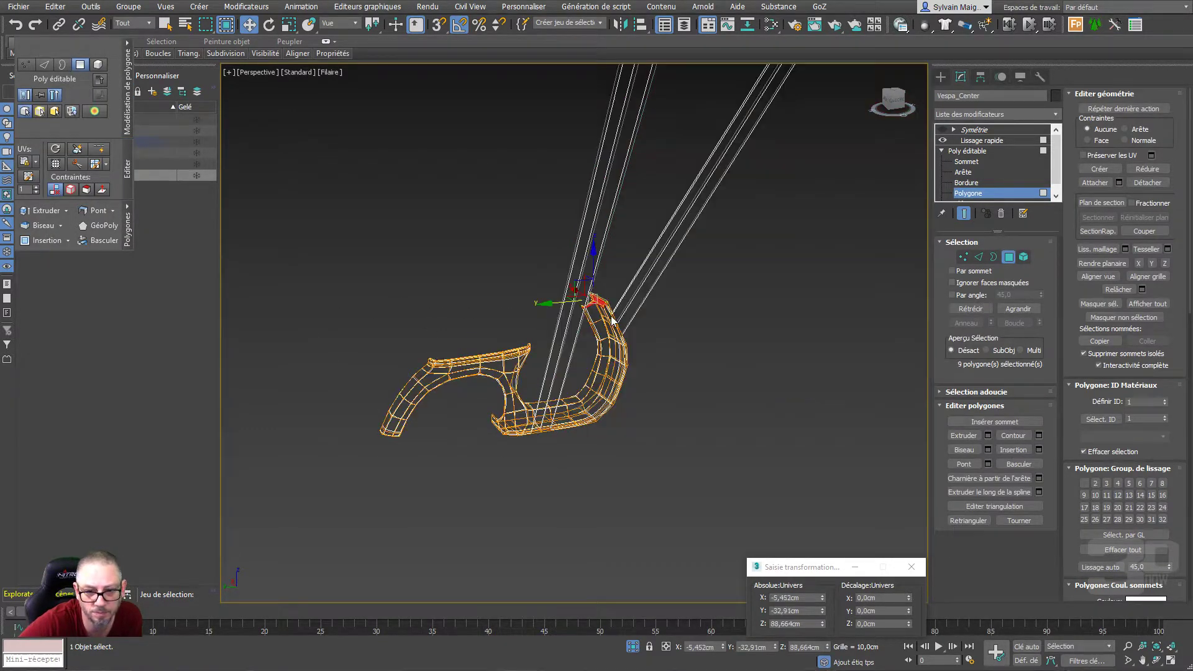
{"action": "left_click", "coordinate": [615, 369]}
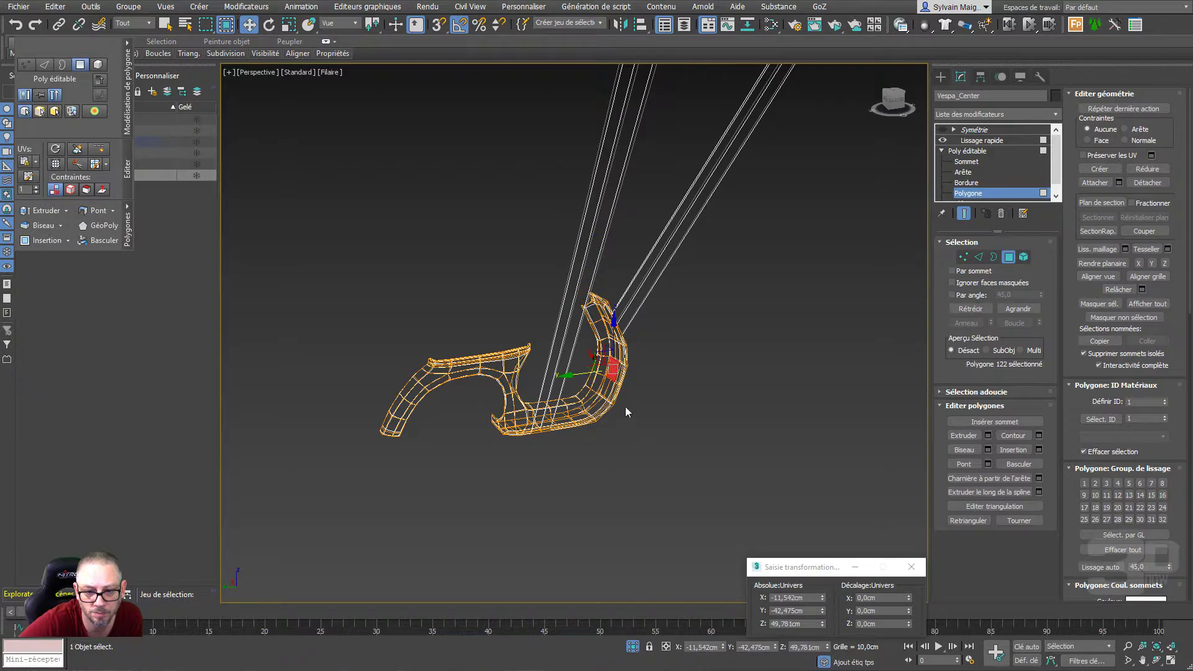
{"action": "left_click_drag", "start_coordinate": [419, 309], "coordinate": [406, 302]}
{"action": "left_click", "coordinate": [543, 439]}
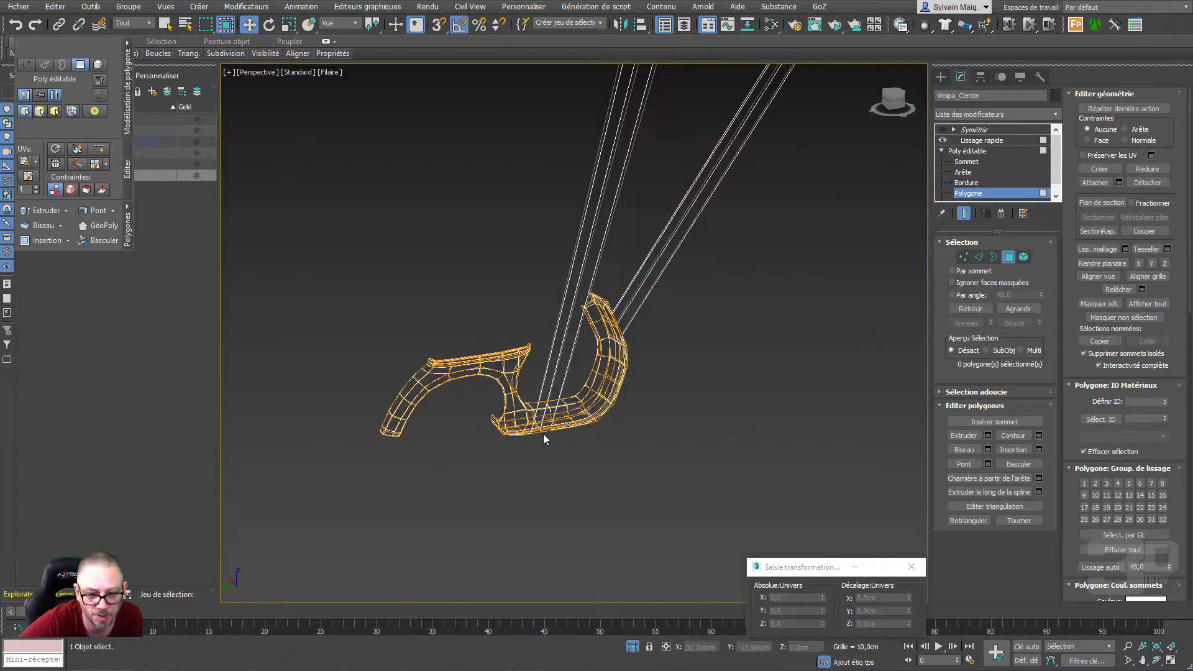
{"action": "left_click", "coordinate": [541, 432]}
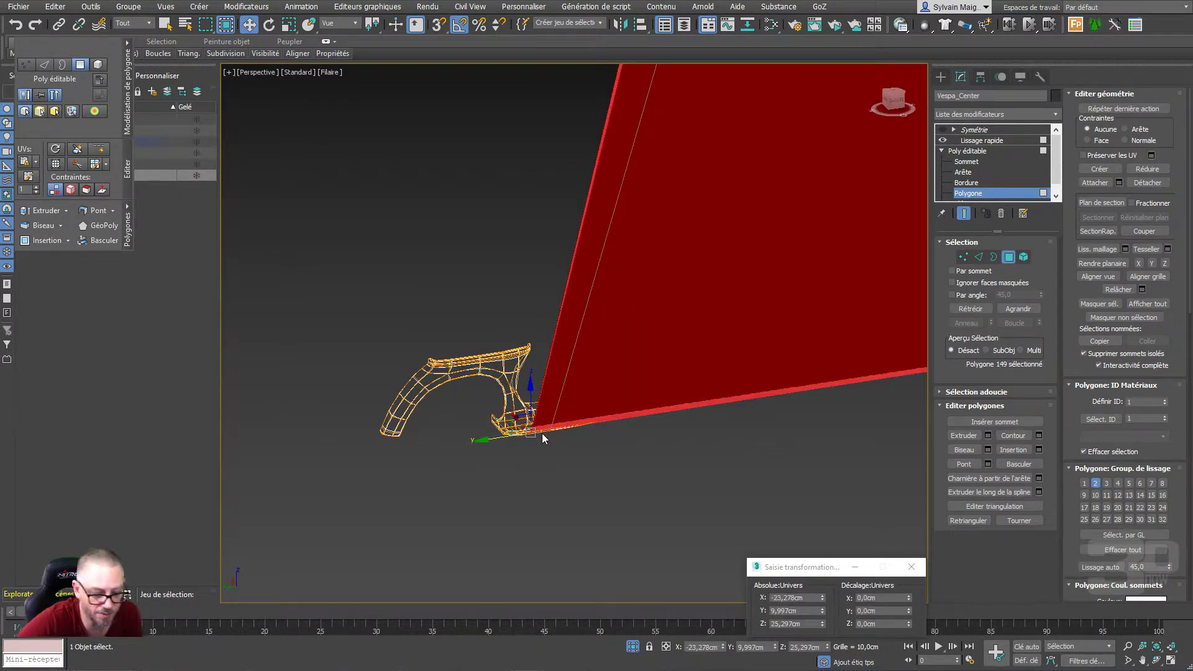
{"action": "key", "text": "Delete"}
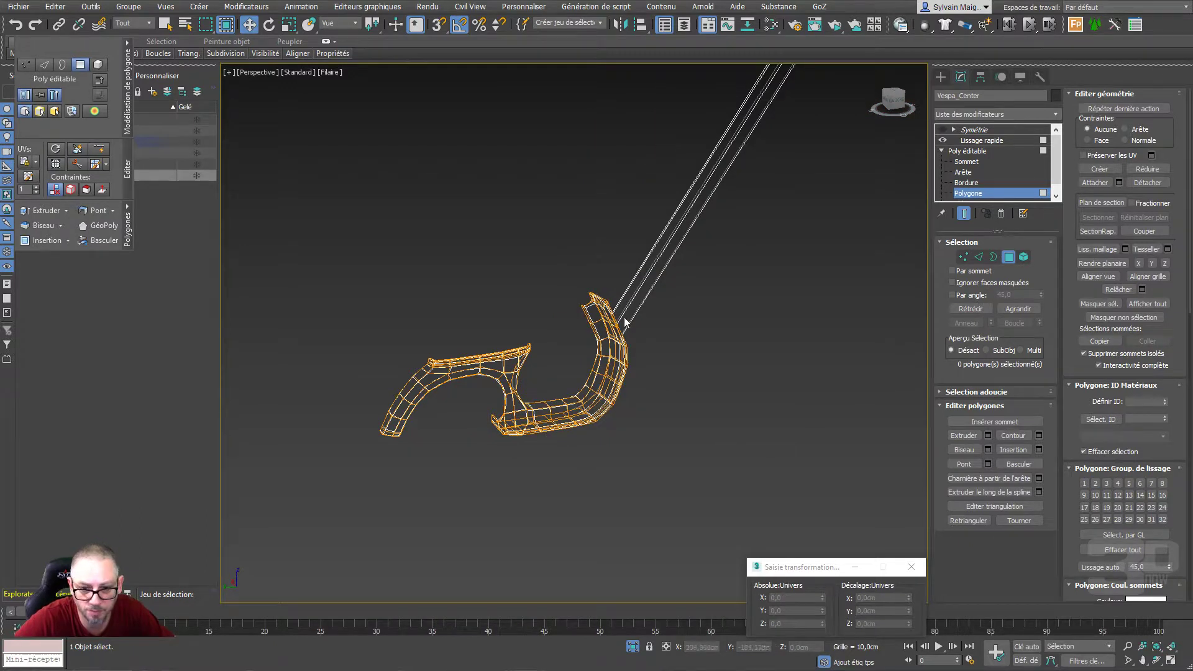
{"action": "left_click", "coordinate": [616, 323]}
{"action": "key", "text": "Delete"}
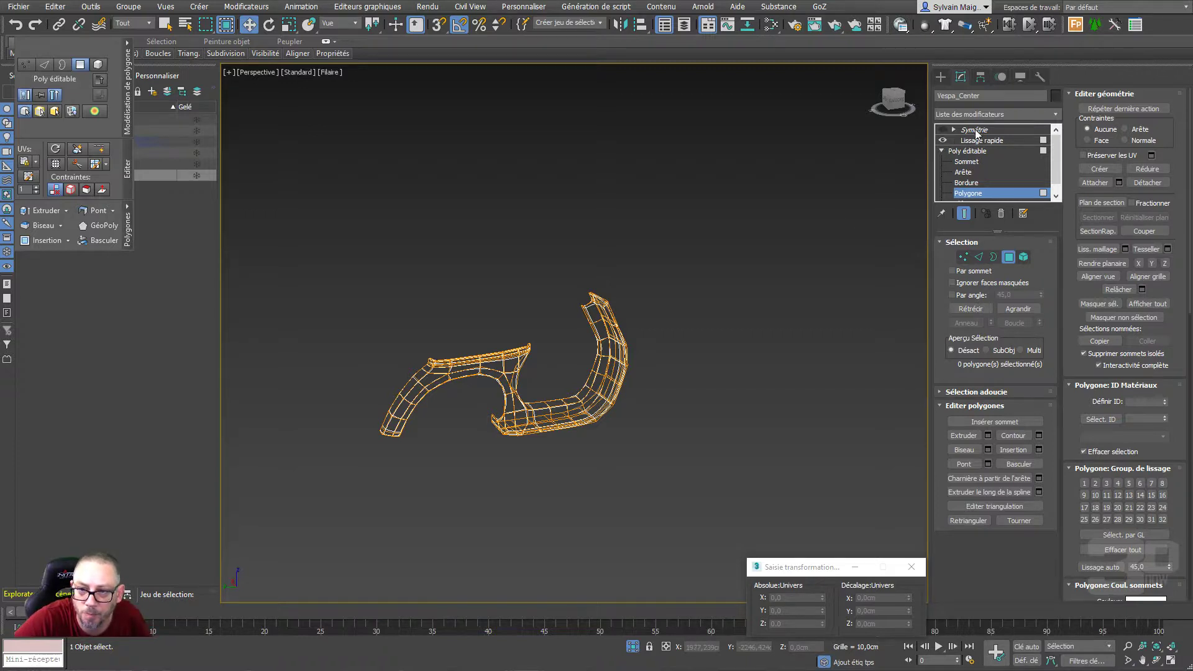
Move Symétrie below the smoothing step, enable it, and return to edged-face polygon editing
{"action": "left_click_drag", "start_coordinate": [975, 133], "coordinate": [975, 152]}
{"action": "left_click", "coordinate": [943, 140]}
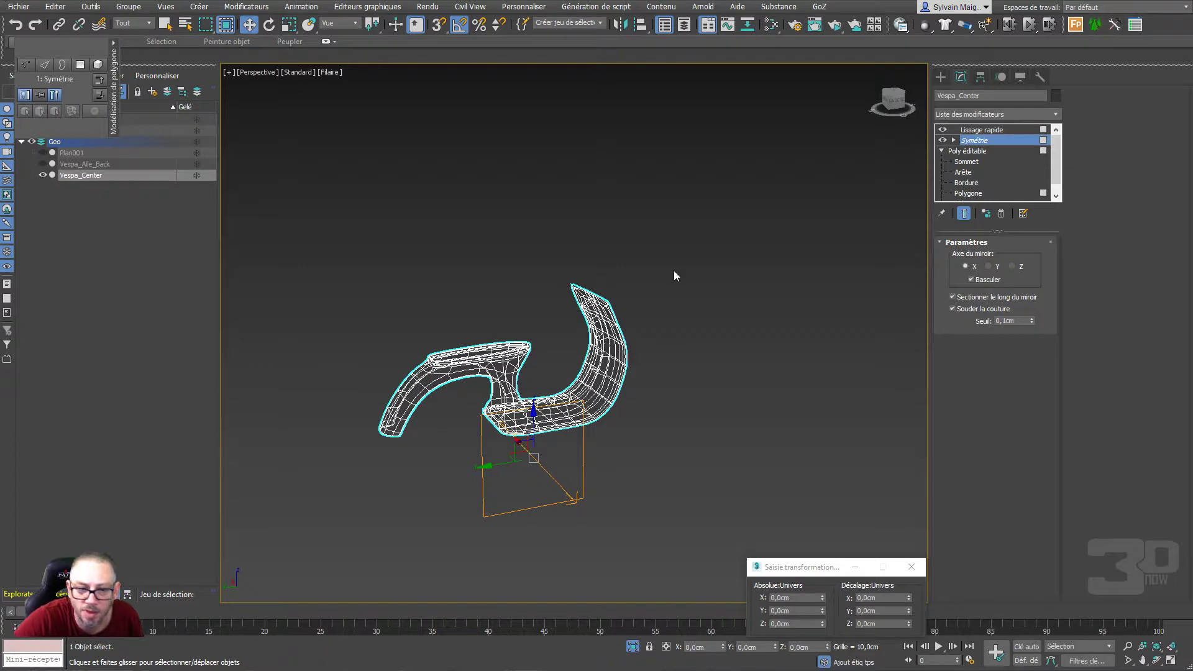
{"action": "middle_click_drag", "start_coordinate": [560, 380], "coordinate": [554, 377]}
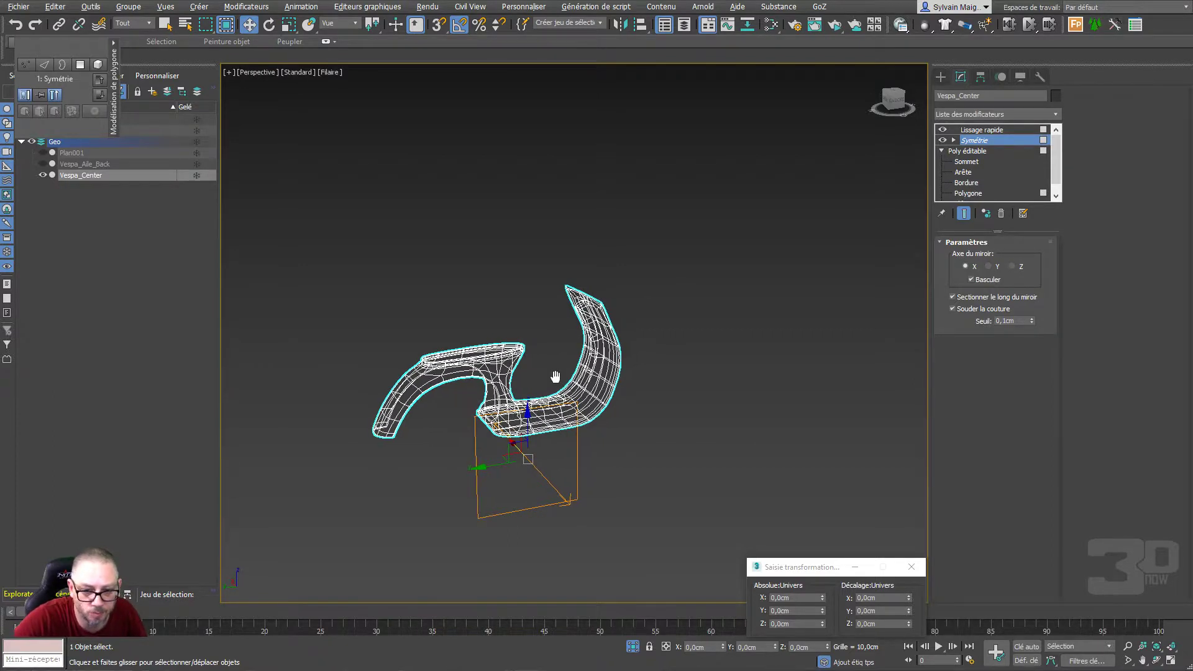
{"action": "key", "text": "Up"}
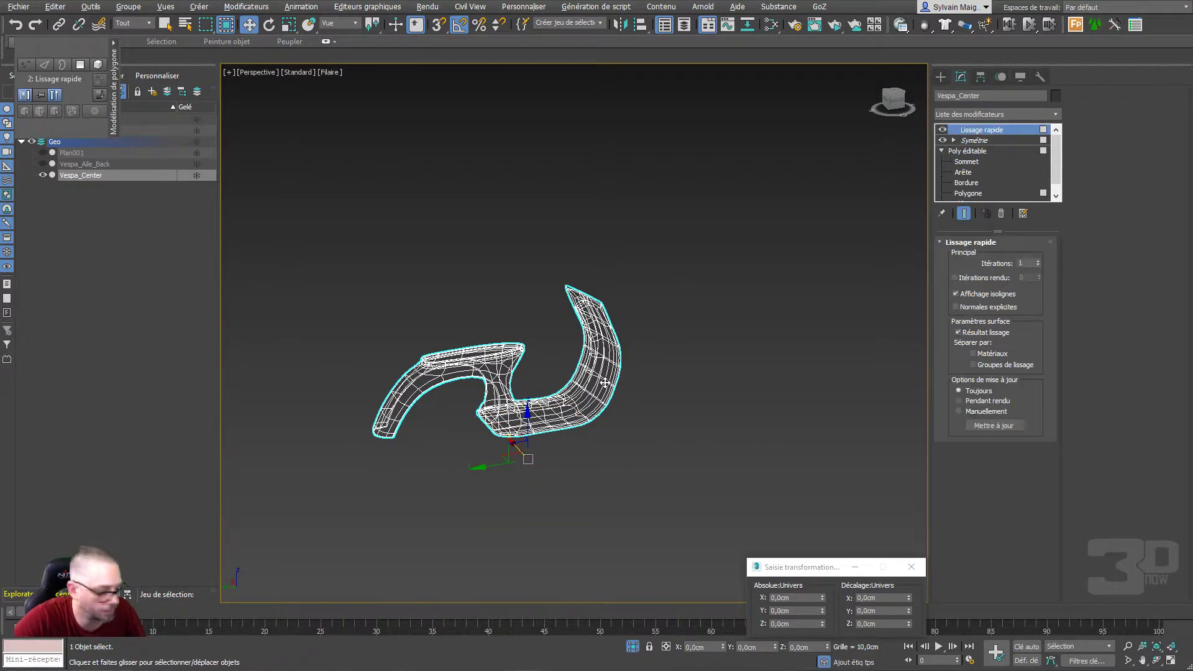
{"action": "key", "text": "F3"}
{"action": "scroll", "coordinate": [482, 445], "scroll_direction": "up", "scroll_amount": 5}
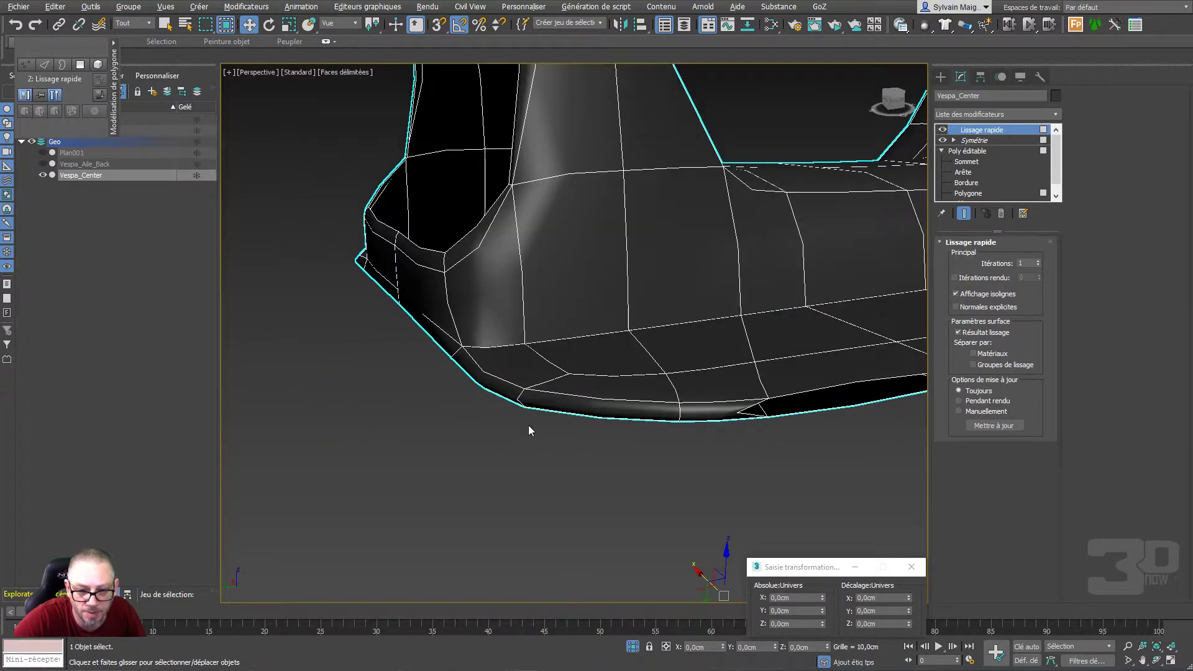
{"action": "mouse_move", "coordinate": [624, 364]}
{"action": "middle_mouse_down"}
{"action": "mouse_move", "coordinate": [371, 357]}
{"action": "mouse_move", "coordinate": [346, 373]}
{"action": "middle_mouse_up"}
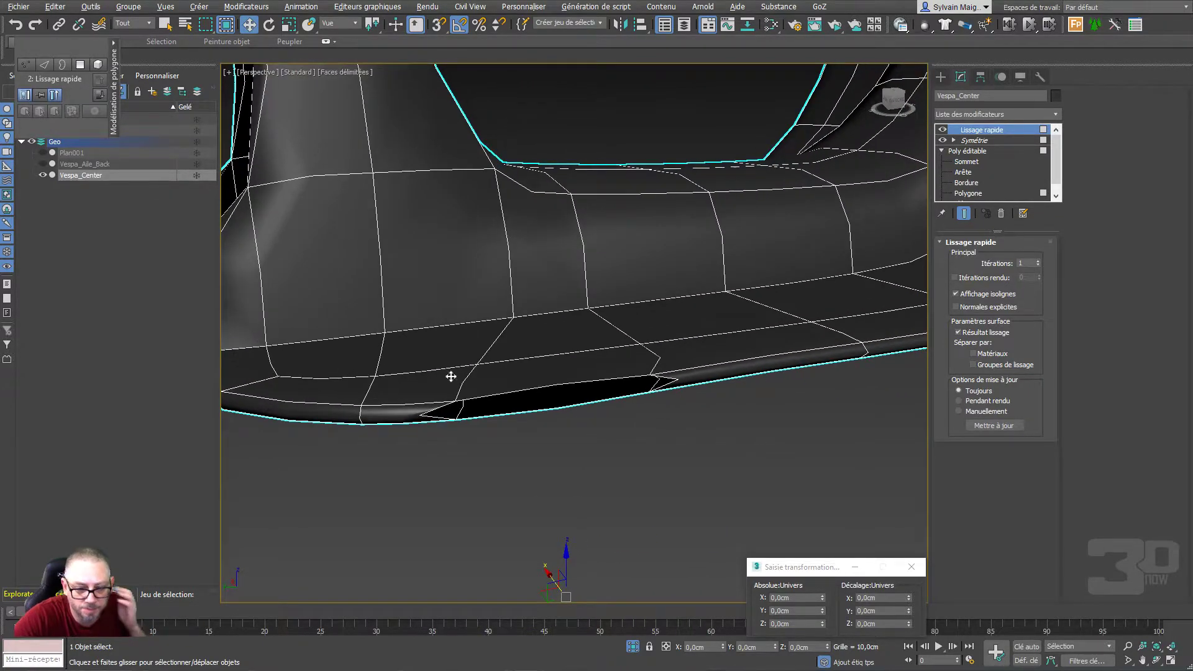
{"action": "left_click", "coordinate": [968, 193]}
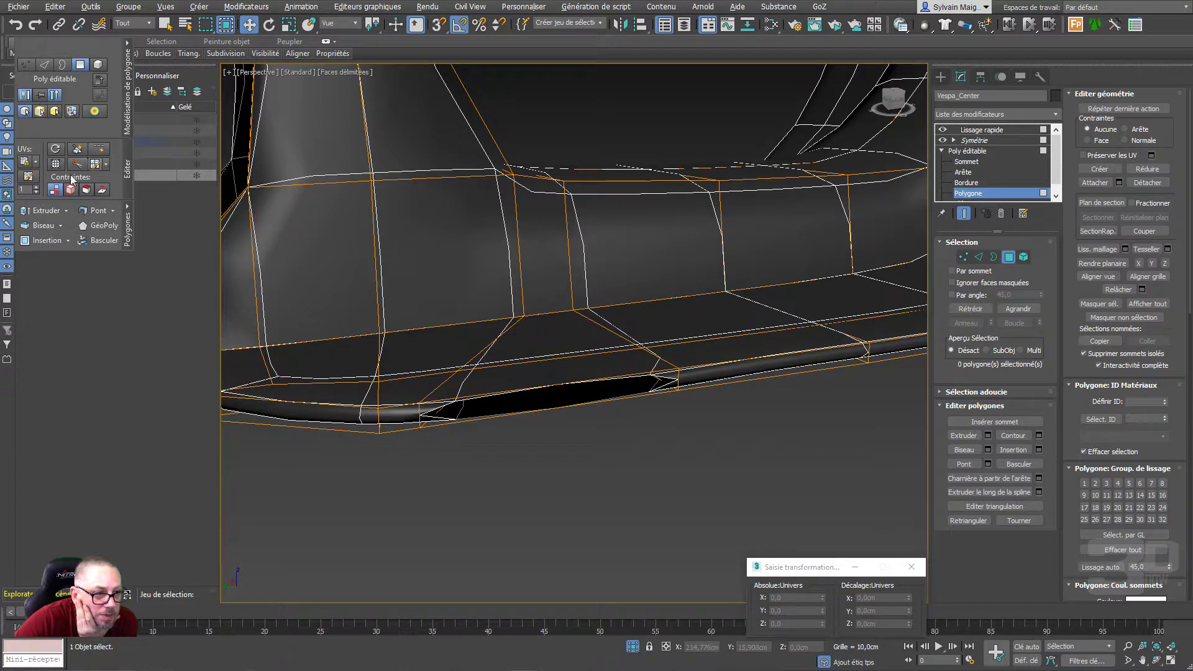
Bridge a lower edge to an upper edge, then delete the oversized bridge polygon
{"action": "left_click", "coordinate": [98, 211]}
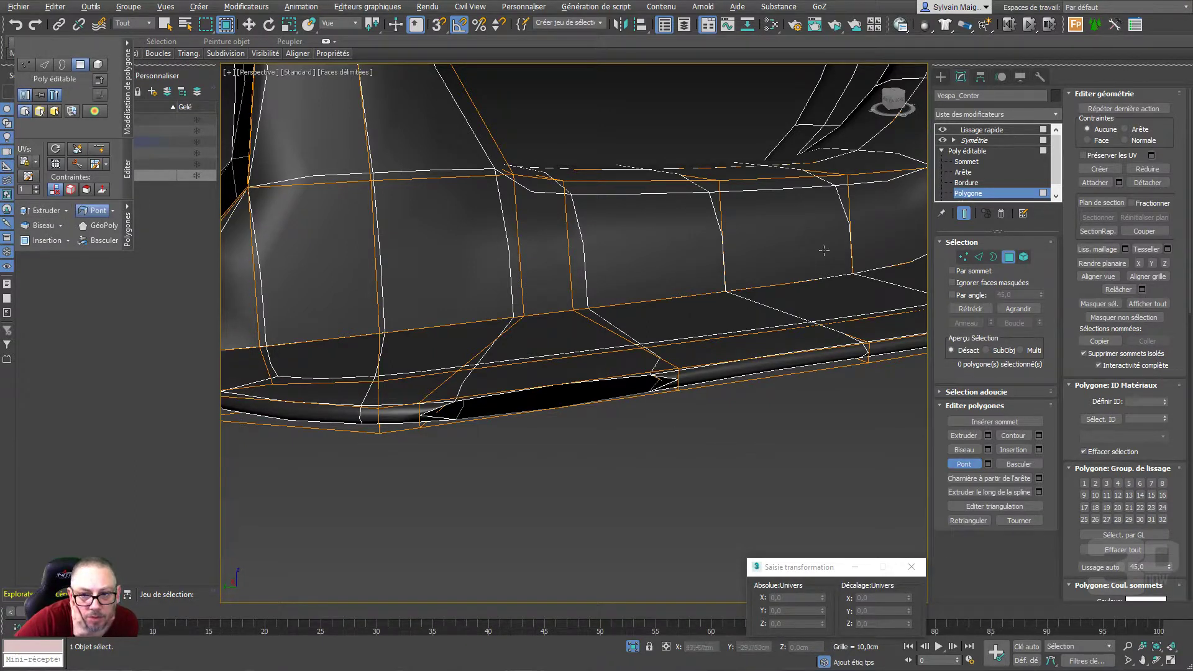
{"action": "left_click", "coordinate": [964, 173]}
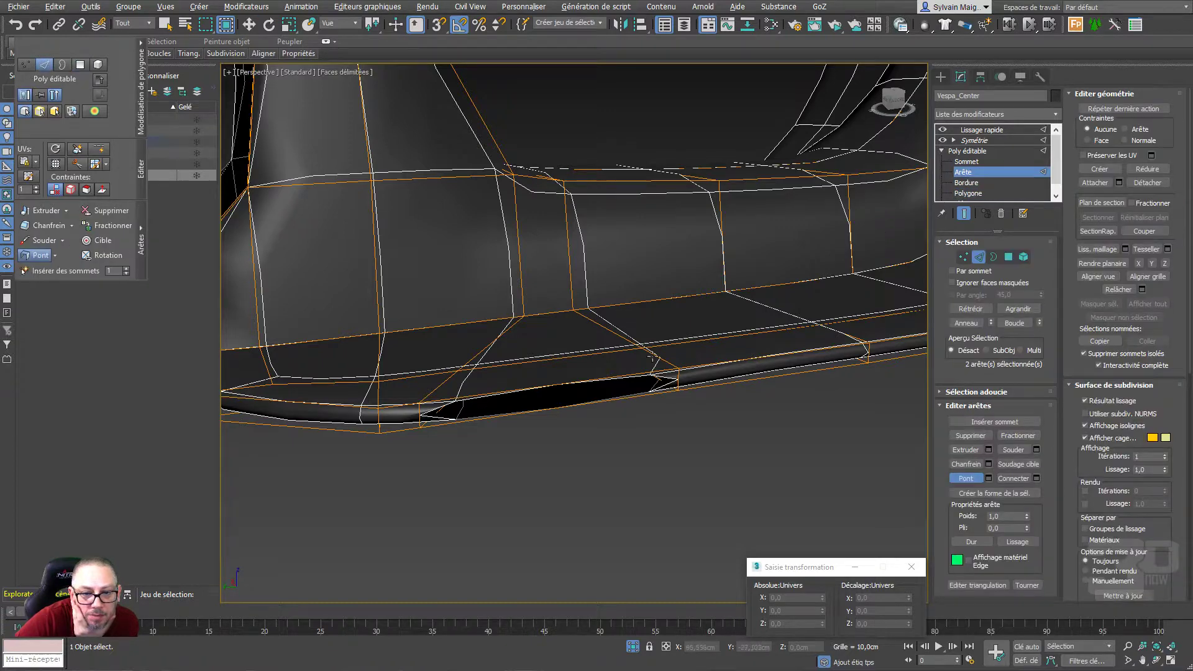
{"action": "left_click", "coordinate": [622, 398]}
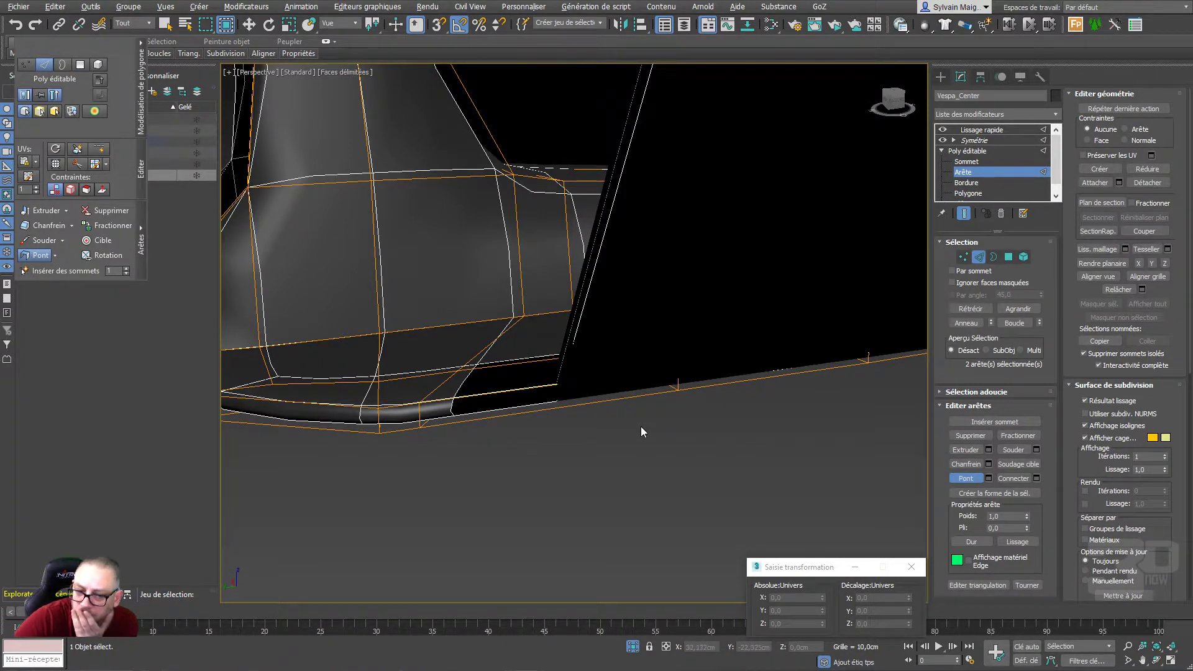
{"action": "key", "text": "w"}
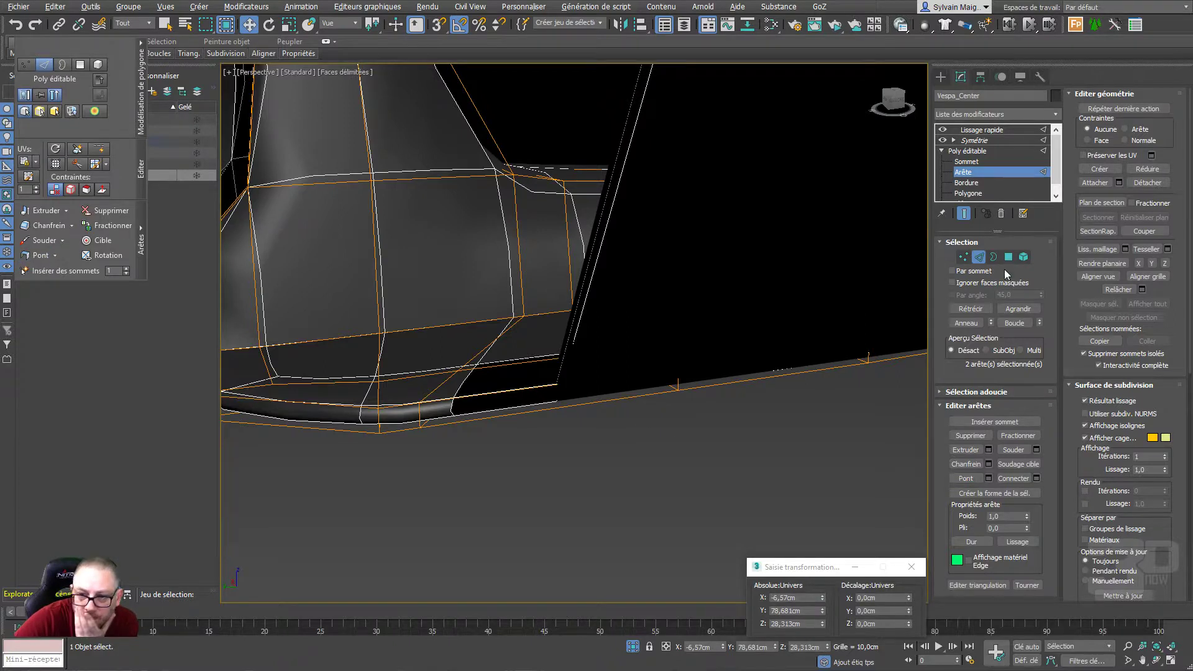
{"action": "left_click", "coordinate": [1008, 257]}
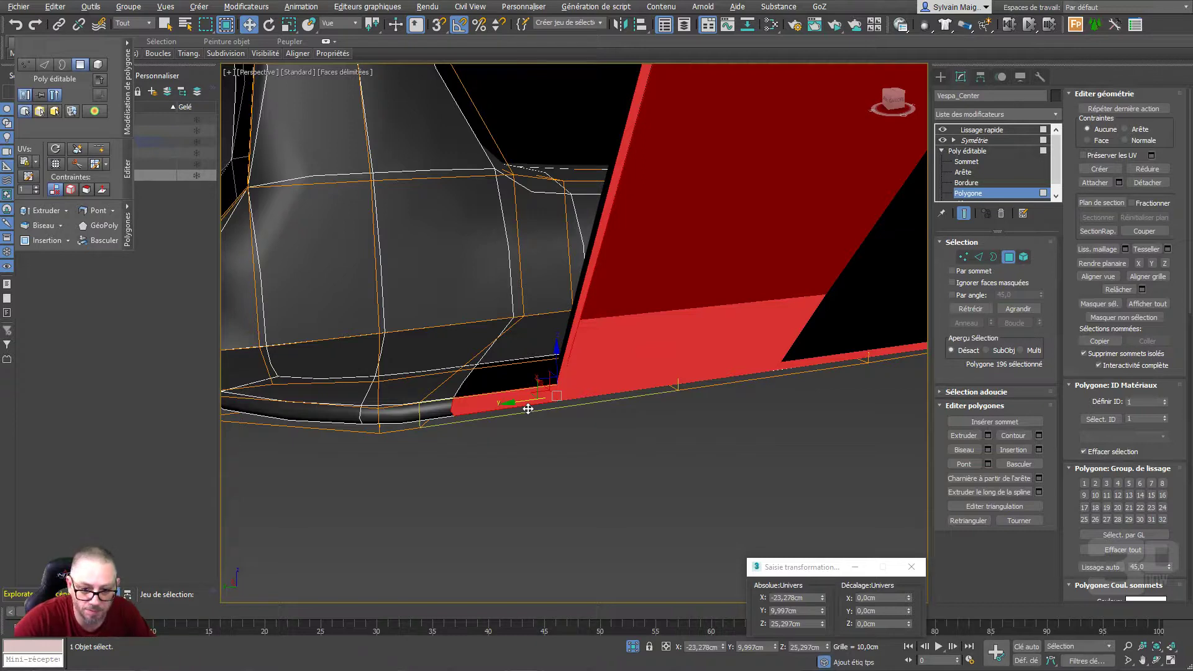
{"action": "key", "text": "Delete"}
{"action": "scroll", "coordinate": [642, 401], "scroll_direction": "down", "scroll_amount": 5}
{"action": "scroll", "coordinate": [642, 401], "scroll_direction": "down", "scroll_amount": 3}
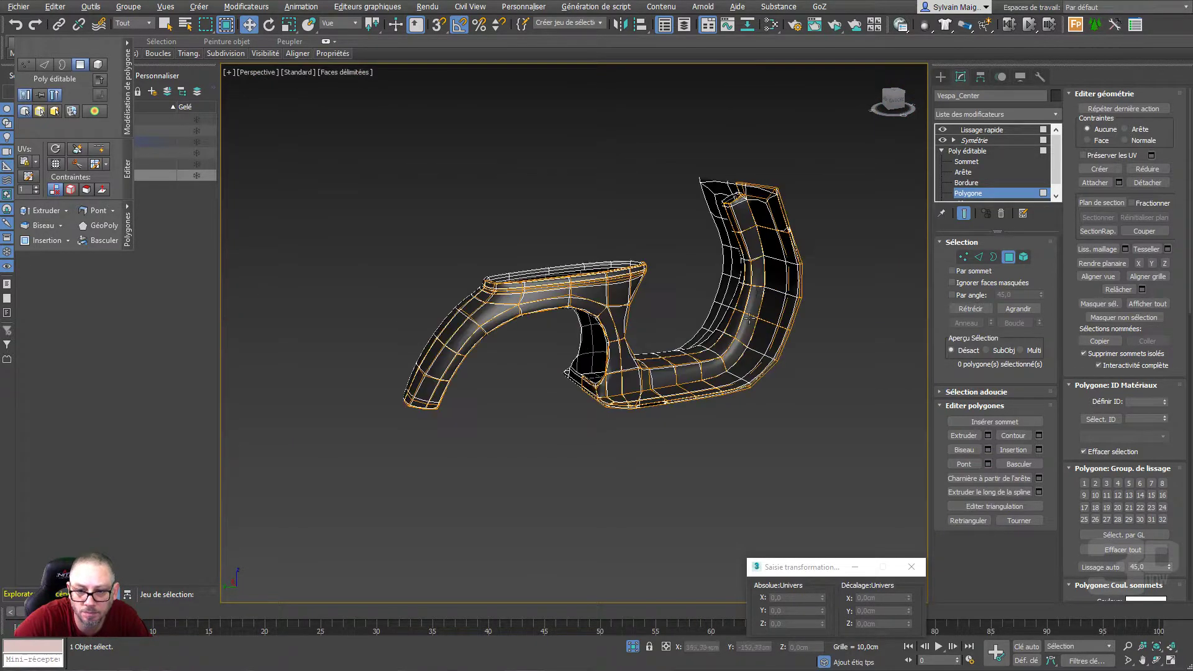
{"action": "scroll", "coordinate": [807, 234], "scroll_direction": "up", "scroll_amount": 10}
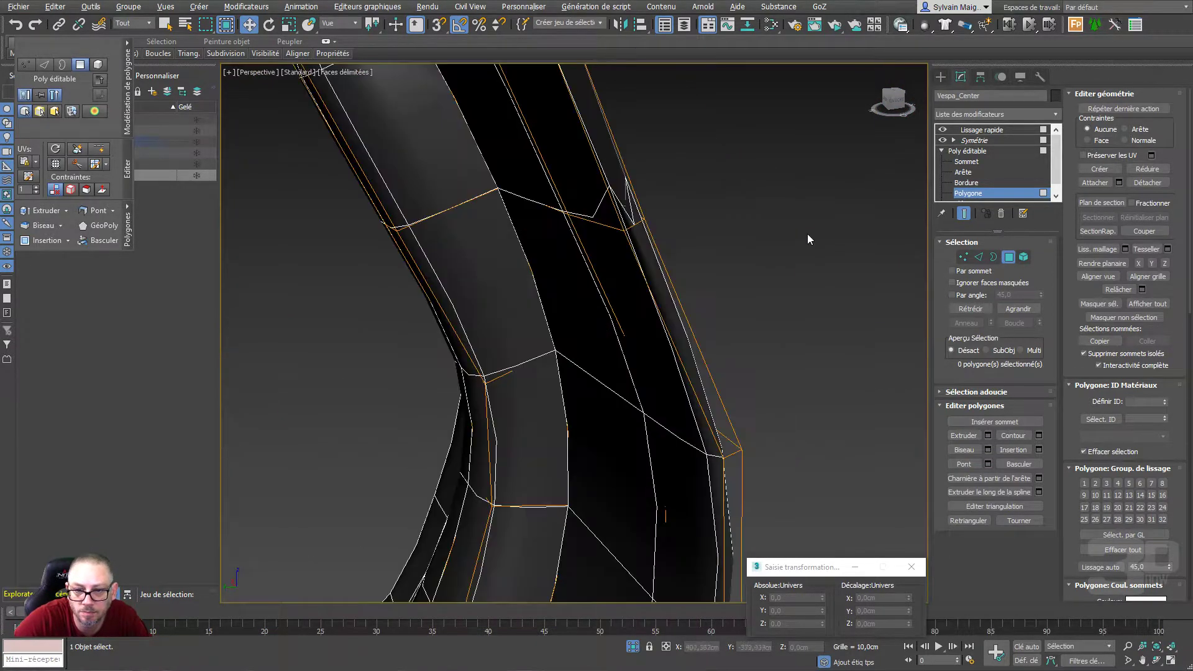
Hide Lissage rapide's smoothing and select the two shield-edge vertices at Vertex level
{"action": "left_click", "coordinate": [953, 130]}
{"action": "left_click", "coordinate": [942, 130]}
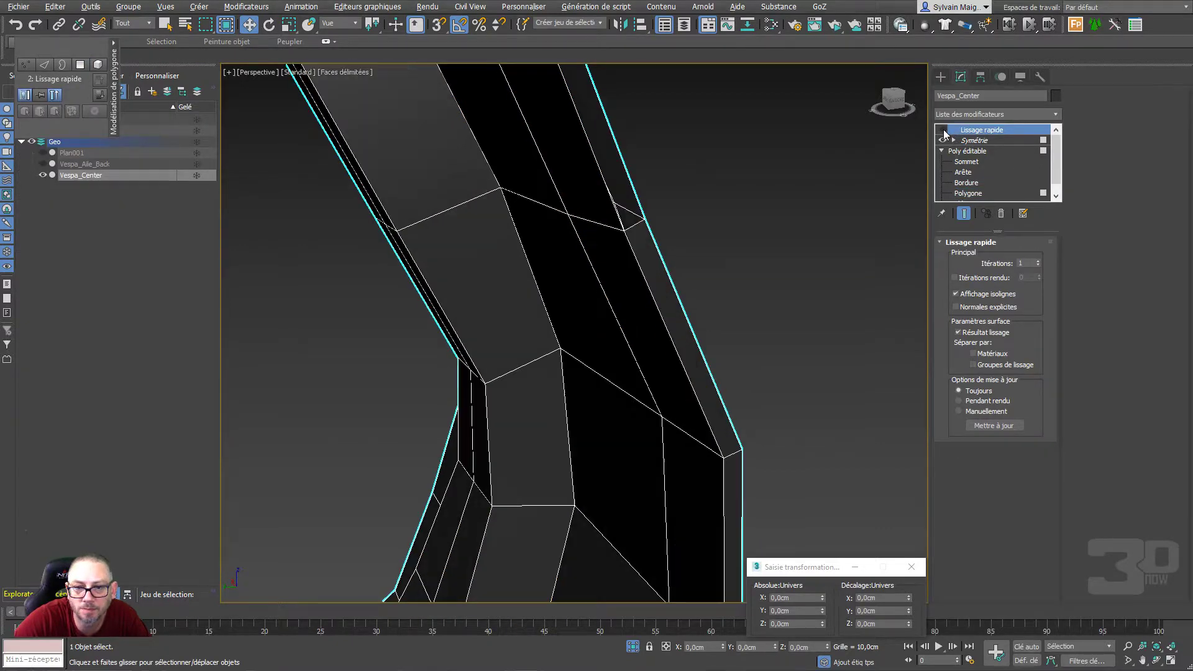
{"action": "scroll", "coordinate": [685, 296], "scroll_direction": "down", "scroll_amount": 5}
{"action": "scroll", "coordinate": [661, 266], "scroll_direction": "up", "scroll_amount": 5}
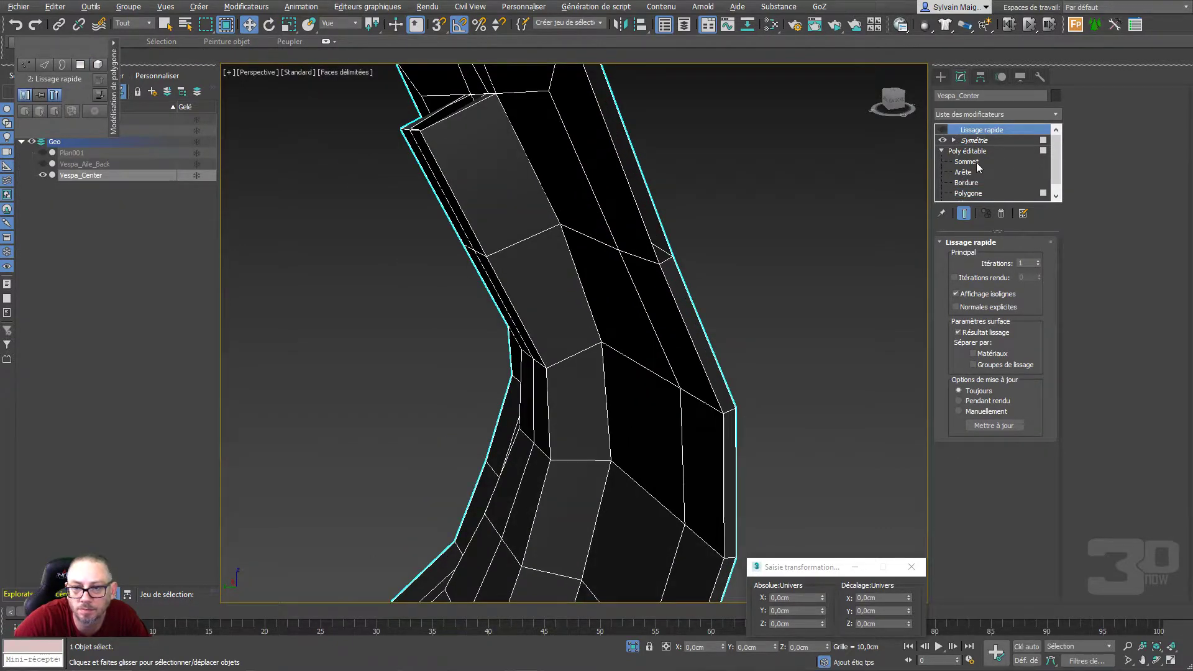
{"action": "left_click", "coordinate": [966, 161]}
{"action": "left_click_drag", "start_coordinate": [687, 247], "coordinate": [651, 281]}
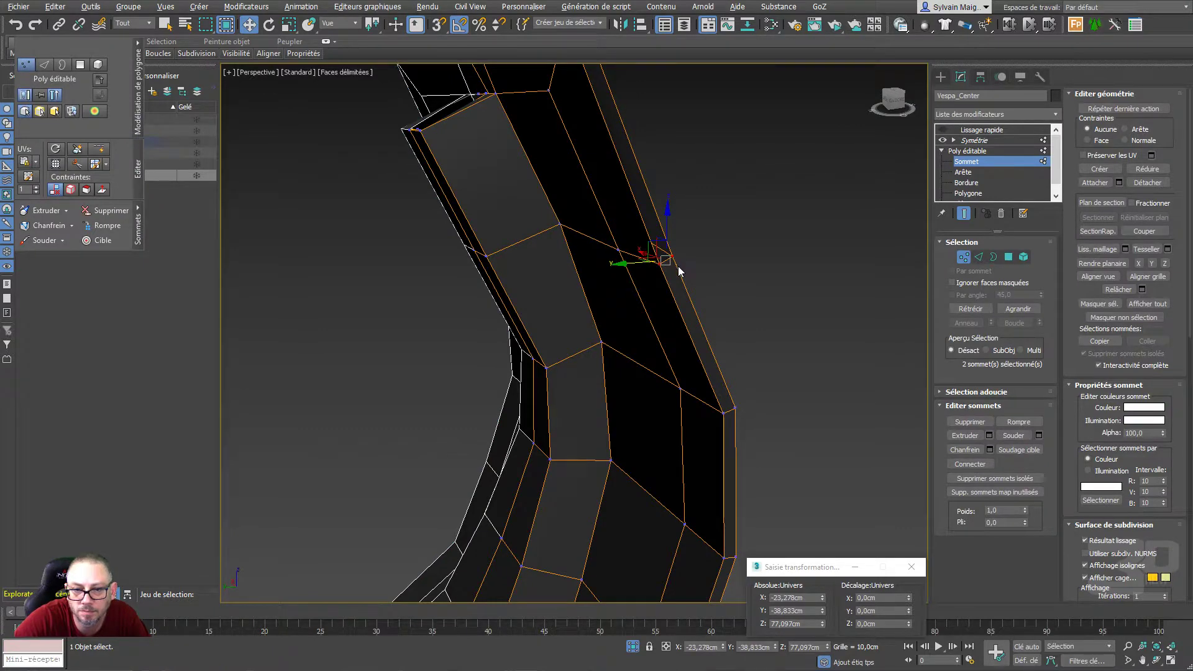
{"action": "mouse_move", "coordinate": [725, 319]}
{"action": "middle_mouse_down"}
{"action": "mouse_move", "coordinate": [663, 307]}
{"action": "mouse_move", "coordinate": [709, 243]}
{"action": "middle_mouse_up"}
{"action": "mouse_move", "coordinate": [655, 262]}
{"action": "middle_mouse_down", "text": "alt"}
{"action": "mouse_move", "coordinate": [602, 304]}
{"action": "mouse_move", "coordinate": [631, 314]}
{"action": "mouse_move", "coordinate": [628, 385]}
{"action": "mouse_move", "coordinate": [612, 404]}
{"action": "middle_mouse_up", "text": "alt"}
Delete the front panel polygon and fill the notch with a polygon bridge
{"action": "left_click", "coordinate": [1008, 257]}
{"action": "left_click", "coordinate": [602, 318]}
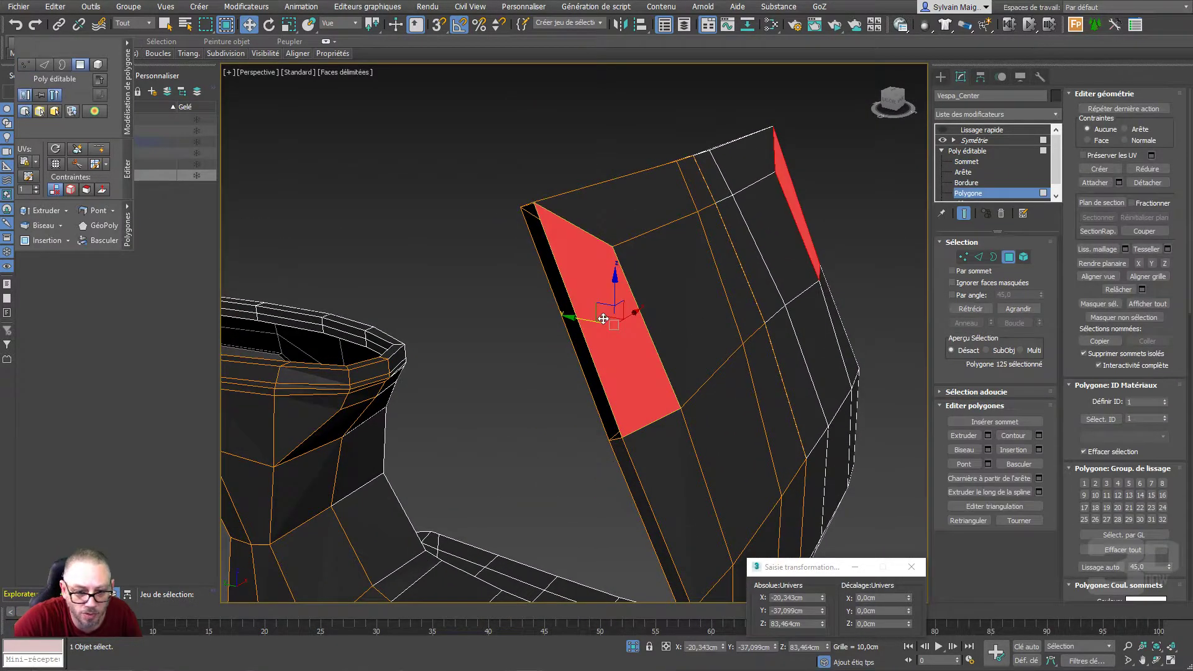
{"action": "key", "text": "Delete"}
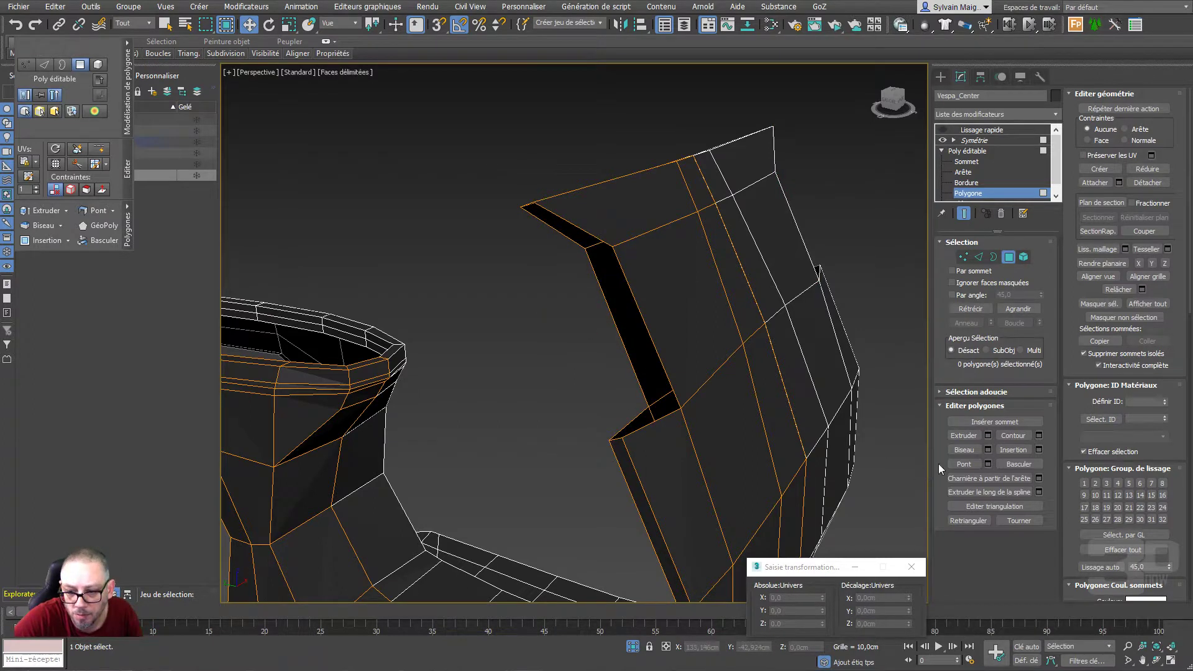
{"action": "left_click", "coordinate": [963, 464]}
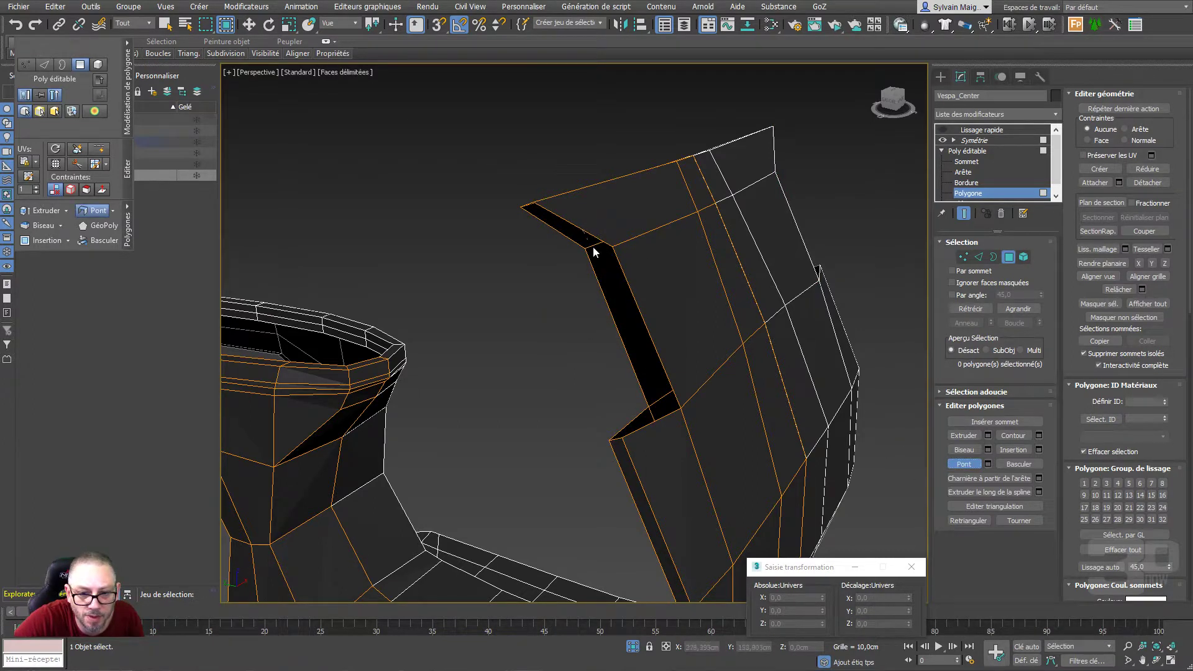
{"action": "left_click", "coordinate": [649, 426]}
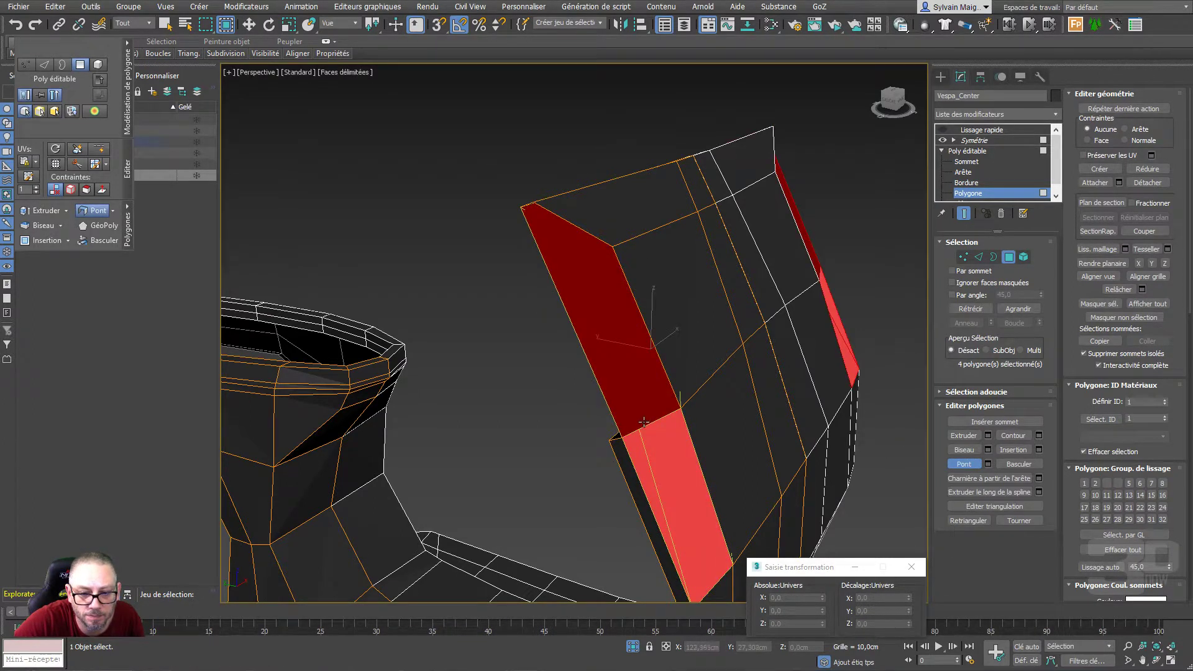
{"action": "mouse_move", "coordinate": [644, 422]}
{"action": "middle_mouse_down", "text": "alt"}
{"action": "mouse_move", "coordinate": [712, 389]}
{"action": "mouse_move", "coordinate": [674, 408]}
{"action": "middle_mouse_up", "text": "alt"}
{"action": "key", "text": "ctrl+d"}
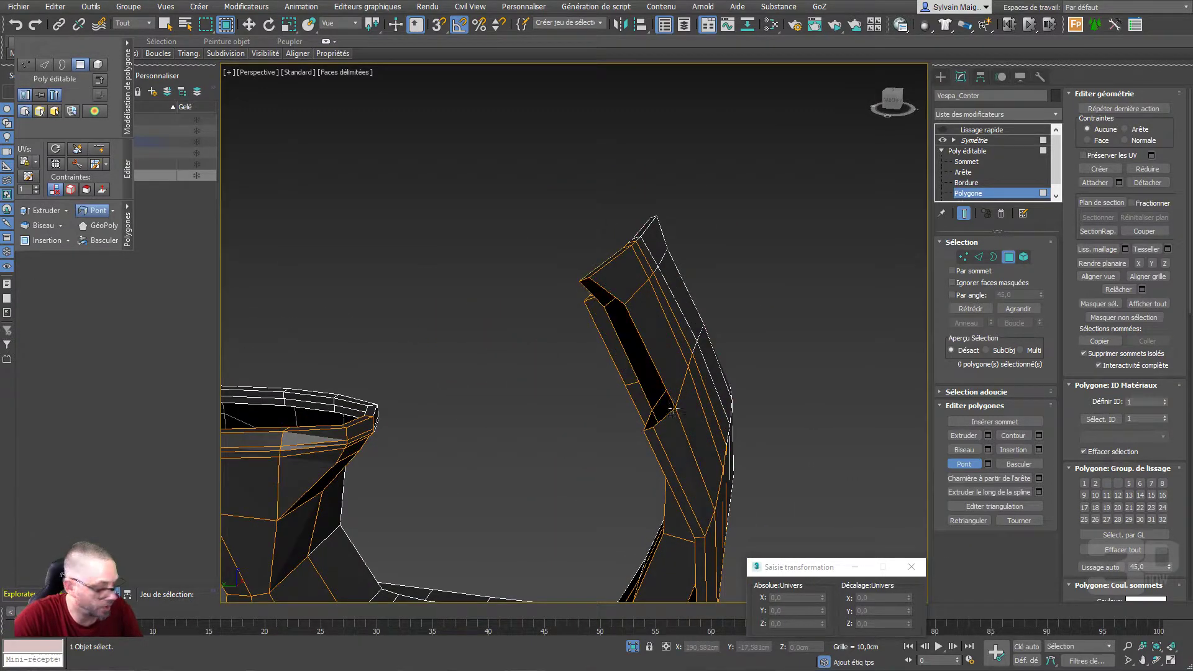
At Edge level, bridge two edges to close the remaining gap
{"action": "left_click", "coordinate": [998, 171]}
{"action": "left_click", "coordinate": [965, 477]}
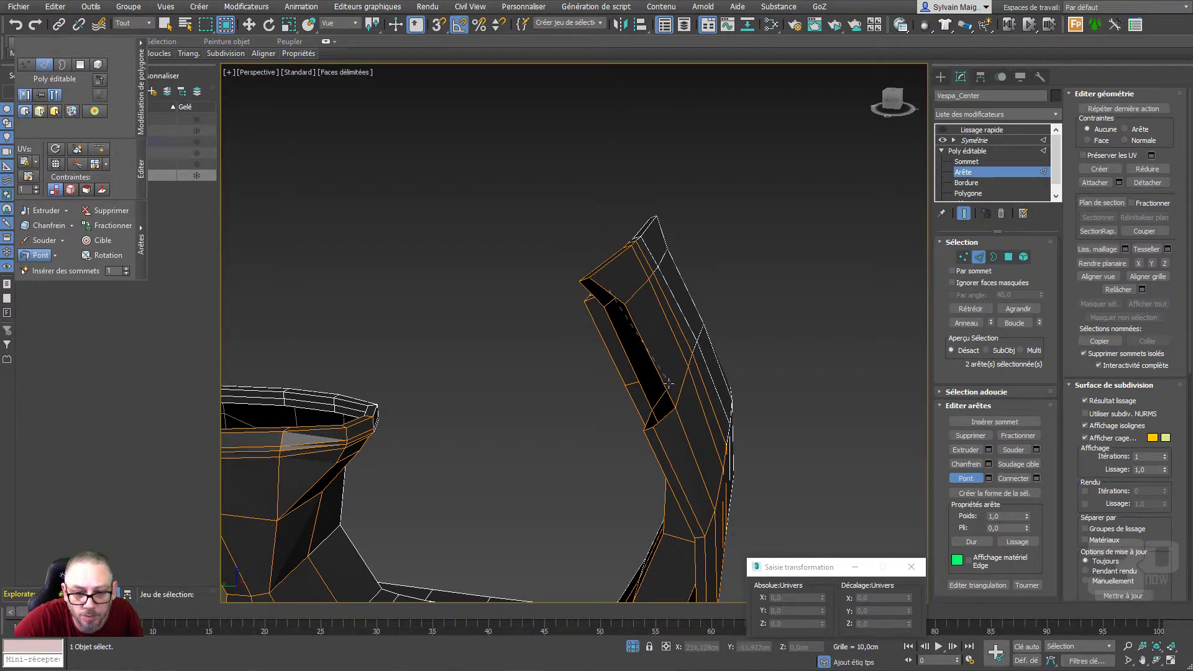
{"action": "left_click", "coordinate": [663, 418]}
{"action": "mouse_move", "coordinate": [668, 418]}
{"action": "middle_mouse_down", "text": "alt"}
{"action": "mouse_move", "coordinate": [683, 304]}
{"action": "mouse_move", "coordinate": [614, 281]}
{"action": "mouse_move", "coordinate": [617, 354]}
{"action": "middle_mouse_up", "text": "alt"}
{"action": "scroll", "coordinate": [683, 304], "scroll_direction": "up", "scroll_amount": 3}
{"action": "scroll", "coordinate": [684, 305], "scroll_direction": "up", "scroll_amount": 3}
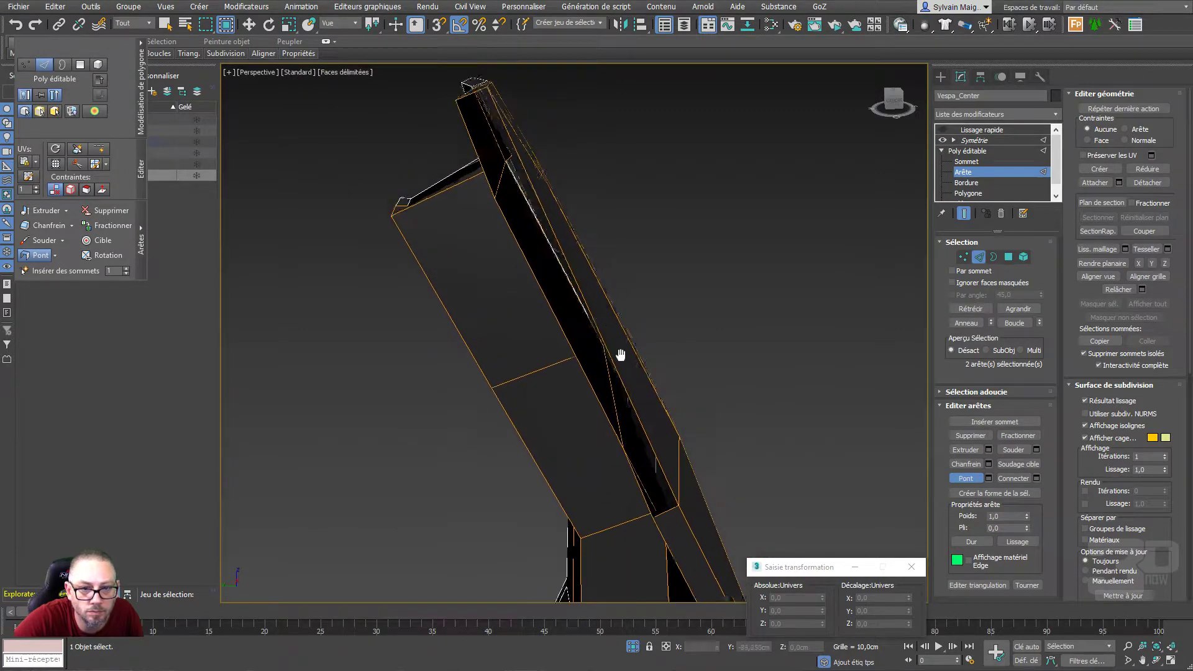
{"action": "mouse_move", "coordinate": [487, 166]}
{"action": "middle_mouse_down", "text": "alt"}
{"action": "mouse_move", "coordinate": [484, 190]}
{"action": "mouse_move", "coordinate": [494, 194]}
{"action": "middle_mouse_up", "text": "alt"}
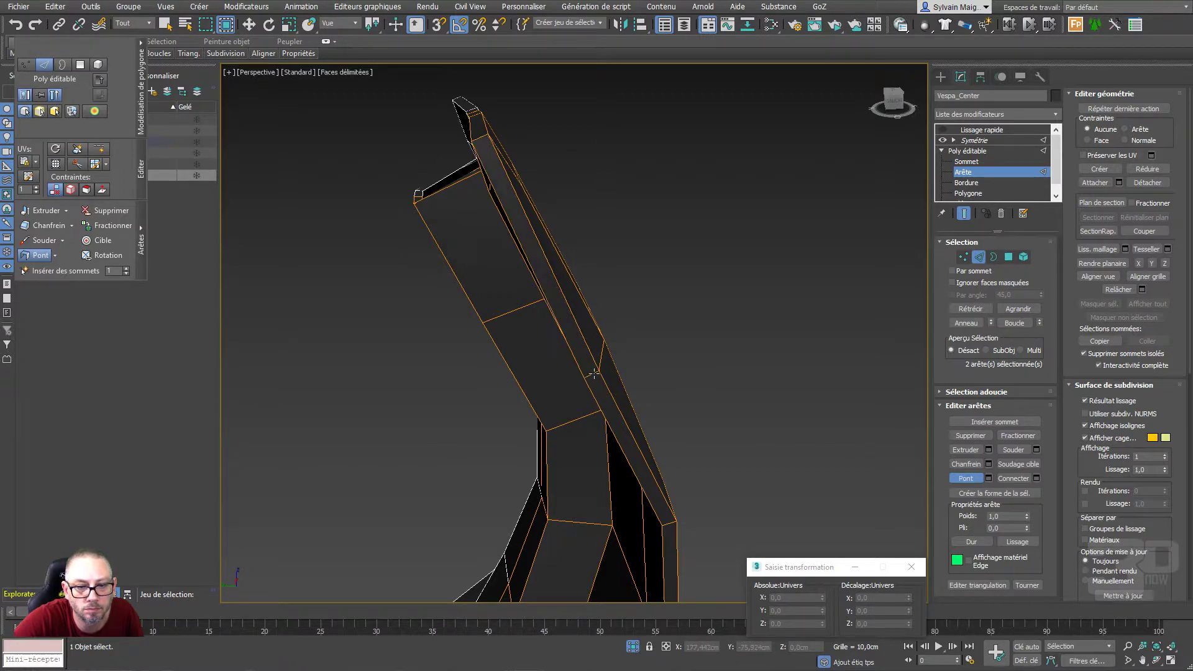
{"action": "middle_click_drag", "start_coordinate": [593, 372], "coordinate": [507, 272], "text": "alt"}
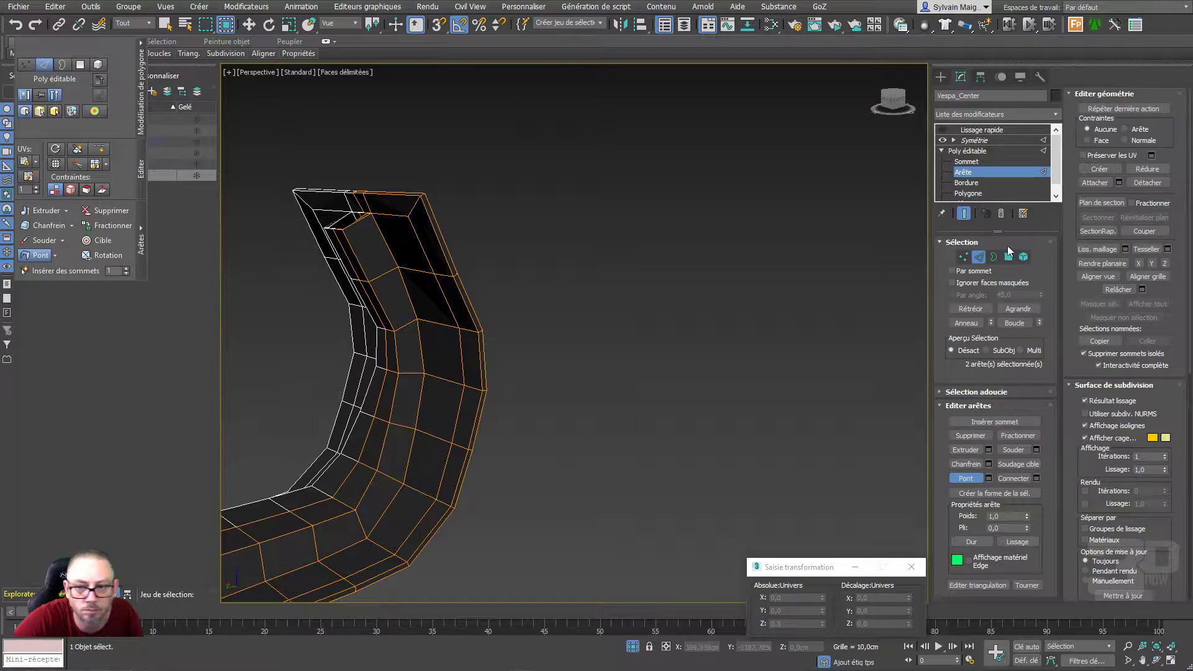
Briefly check the smoothed result, then go to Vertex level with the Move tool
{"action": "left_click", "coordinate": [942, 130]}
{"action": "left_click", "coordinate": [941, 130]}
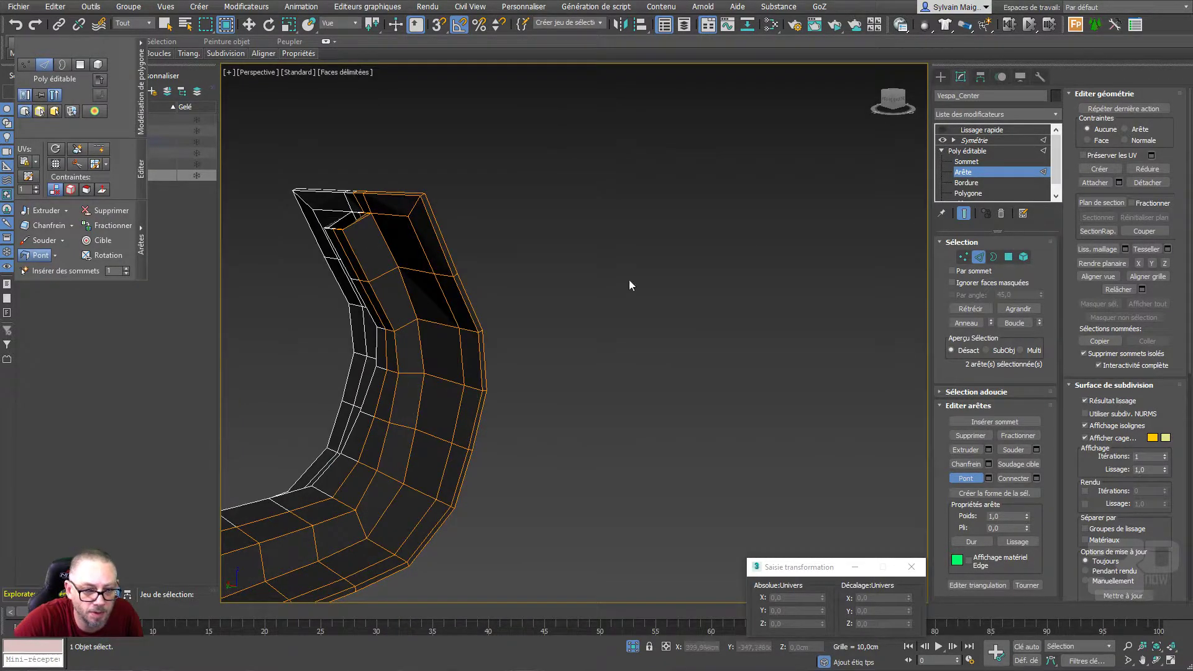
{"action": "mouse_move", "coordinate": [629, 285]}
{"action": "middle_mouse_down", "text": "alt"}
{"action": "mouse_move", "coordinate": [546, 319]}
{"action": "mouse_move", "coordinate": [498, 315]}
{"action": "mouse_move", "coordinate": [537, 366]}
{"action": "middle_mouse_up", "text": "alt"}
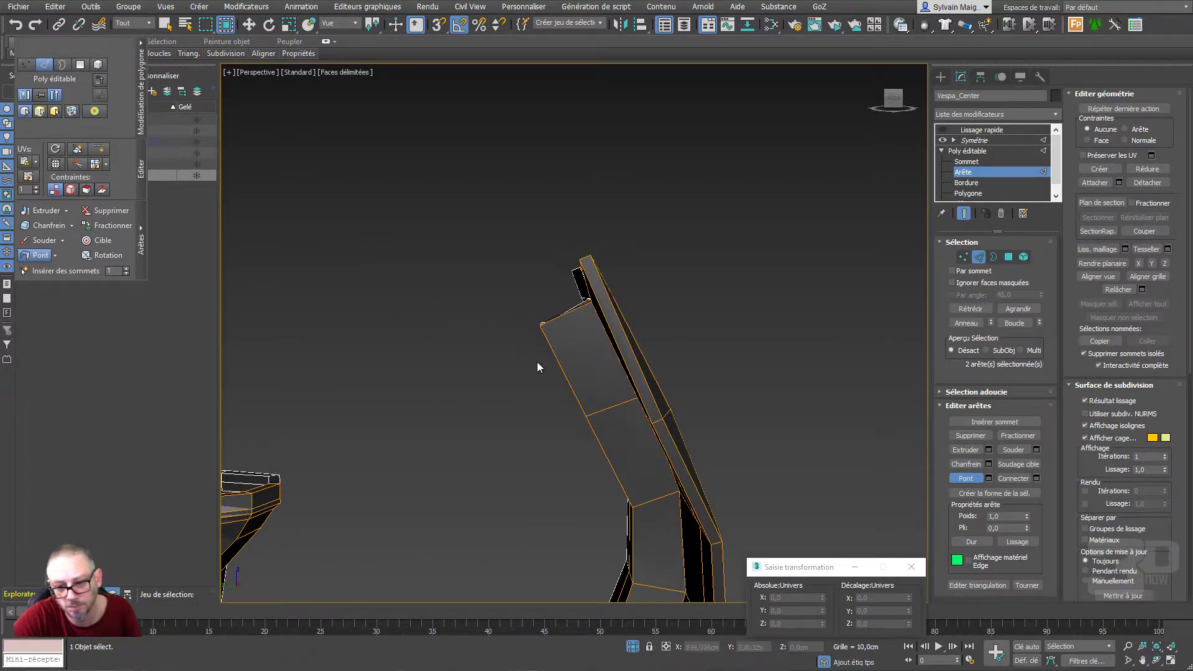
{"action": "left_click", "coordinate": [963, 257]}
{"action": "key", "text": "w"}
{"action": "mouse_move", "coordinate": [676, 423]}
{"action": "middle_mouse_down", "text": "alt"}
{"action": "mouse_move", "coordinate": [721, 421]}
{"action": "mouse_move", "coordinate": [689, 437]}
{"action": "middle_mouse_up", "text": "alt"}
{"action": "mouse_move", "coordinate": [706, 386]}
{"action": "middle_mouse_down", "text": "alt"}
{"action": "mouse_move", "coordinate": [686, 386]}
{"action": "mouse_move", "coordinate": [696, 368]}
{"action": "mouse_move", "coordinate": [725, 386]}
{"action": "middle_mouse_up", "text": "alt"}
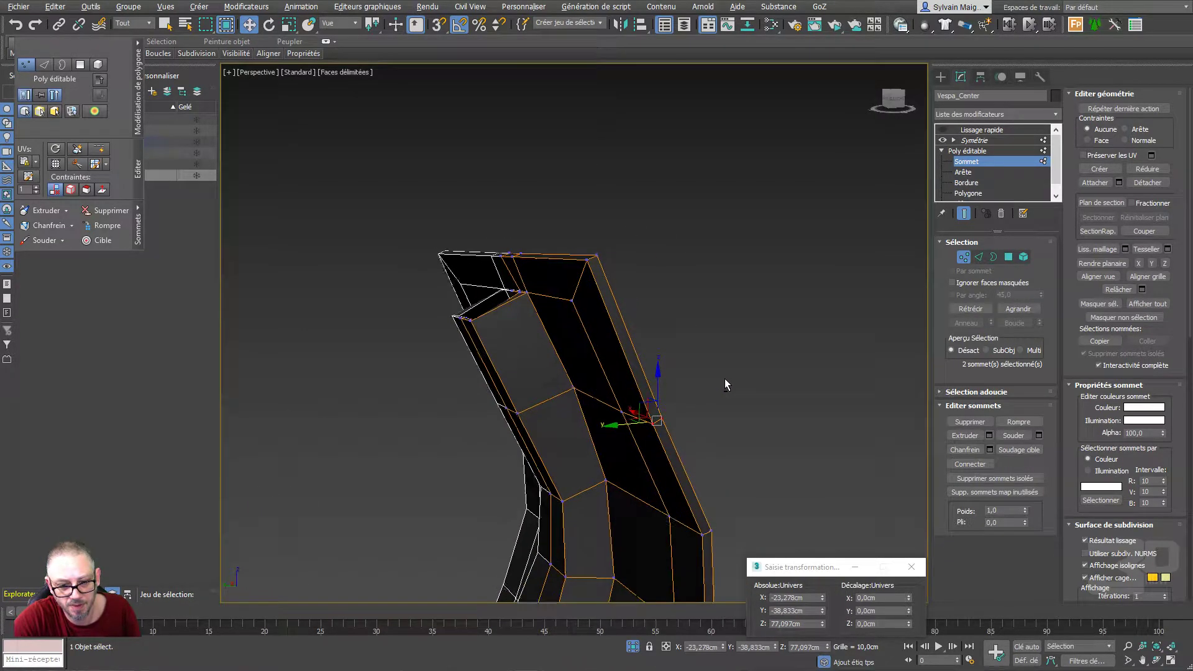
Move three shield-edge vertices to about -21.336, -39.494, 77.025 cm, matching the fender
{"action": "left_click", "coordinate": [621, 410]}
{"action": "left_click", "coordinate": [658, 420], "text": "ctrl"}
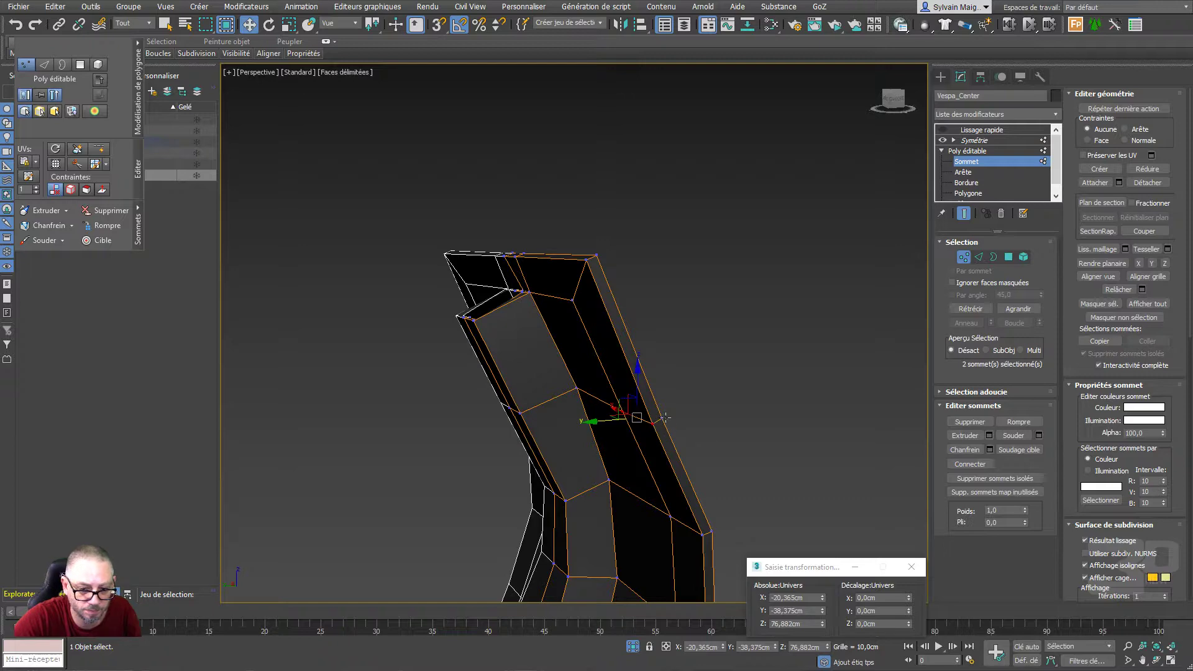
{"action": "left_click", "coordinate": [942, 130]}
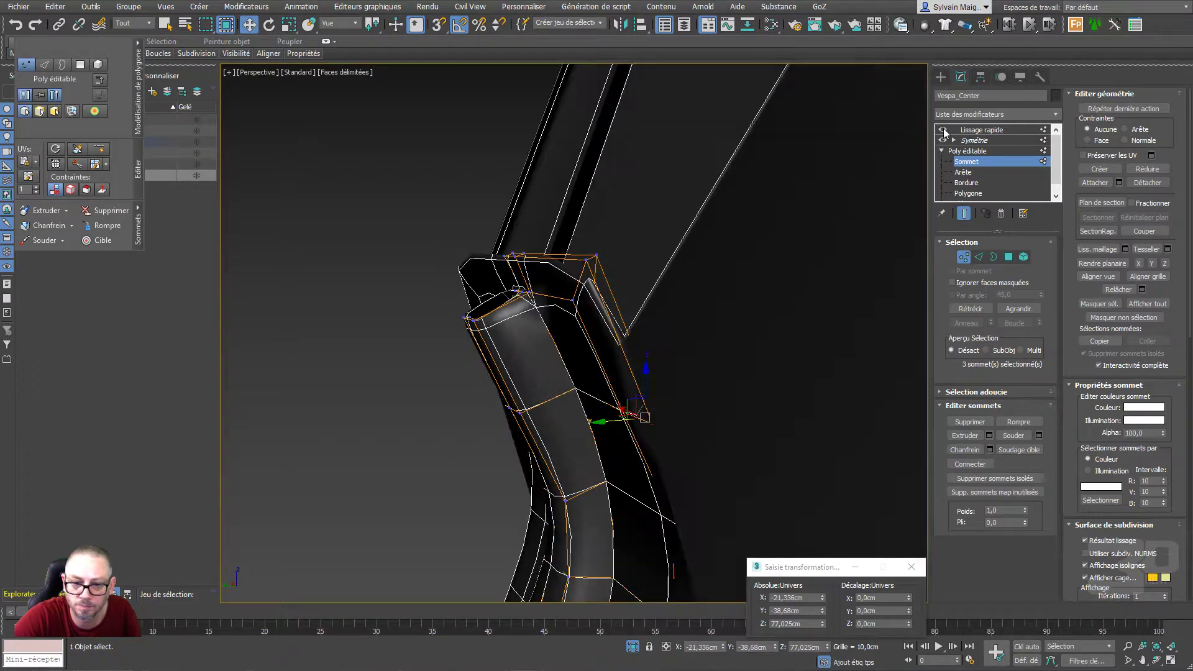
{"action": "left_click_drag", "start_coordinate": [611, 423], "coordinate": [620, 429]}
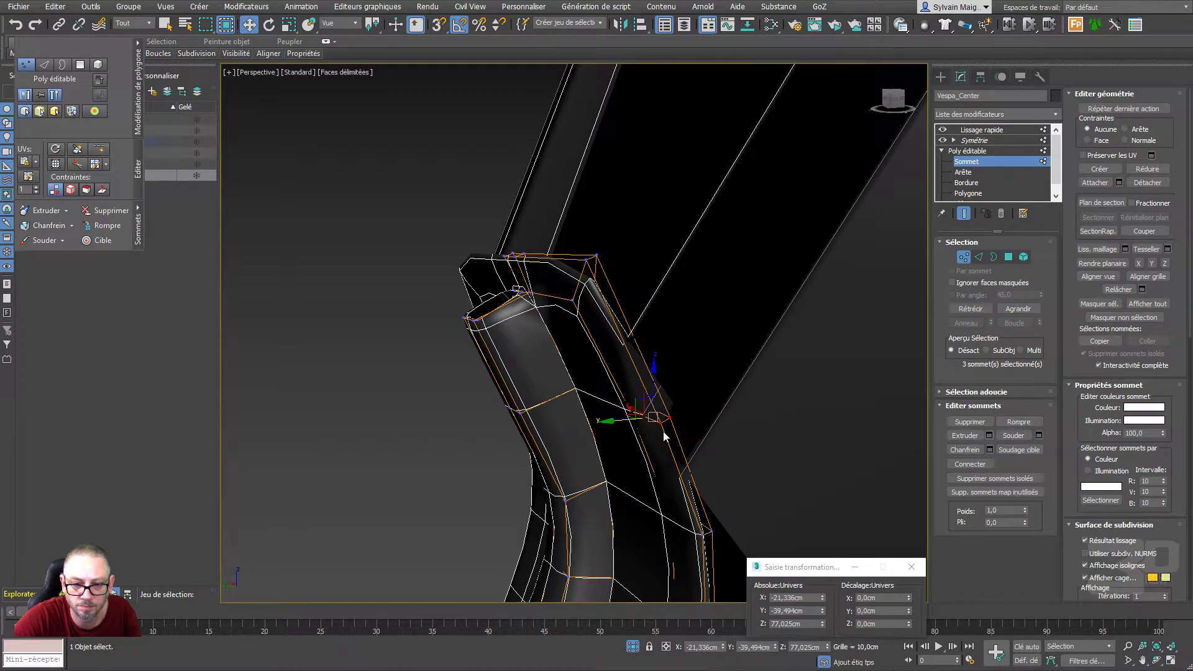
{"action": "mouse_move", "coordinate": [663, 436]}
{"action": "middle_mouse_down", "text": "alt"}
{"action": "mouse_move", "coordinate": [609, 427]}
{"action": "mouse_move", "coordinate": [528, 470]}
{"action": "mouse_move", "coordinate": [490, 460]}
{"action": "mouse_move", "coordinate": [490, 487]}
{"action": "mouse_move", "coordinate": [526, 537]}
{"action": "mouse_move", "coordinate": [650, 445]}
{"action": "mouse_move", "coordinate": [686, 433]}
{"action": "mouse_move", "coordinate": [699, 446]}
{"action": "middle_mouse_up", "text": "alt"}
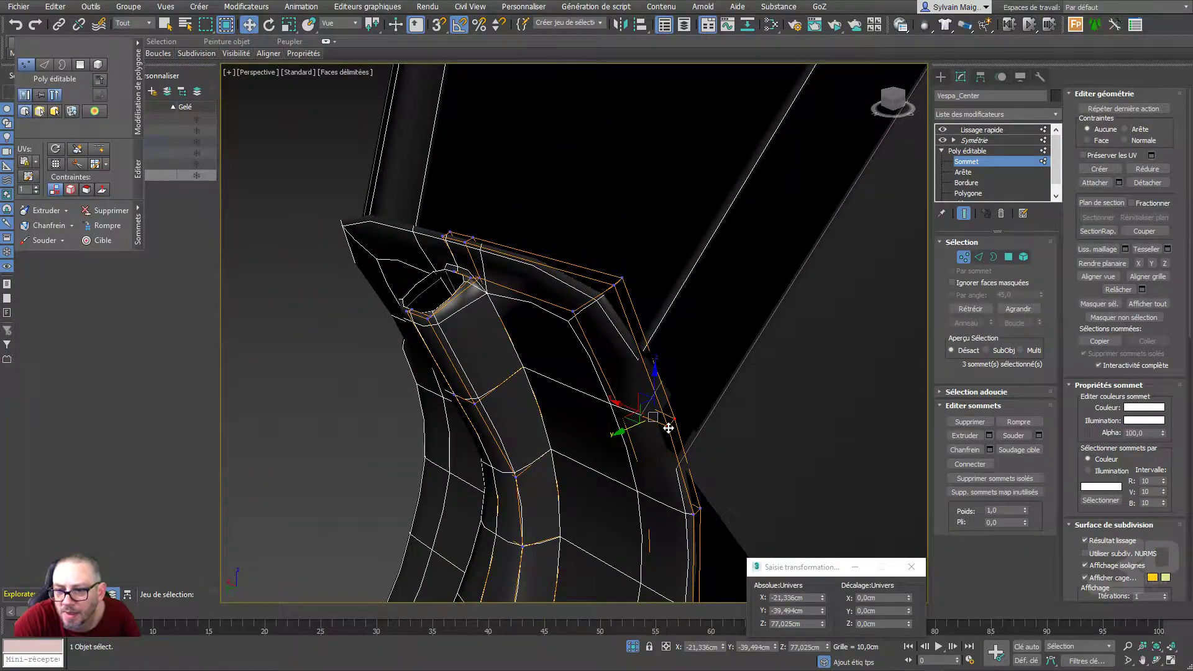
{"action": "scroll", "coordinate": [791, 408], "scroll_direction": "down", "scroll_amount": 4}
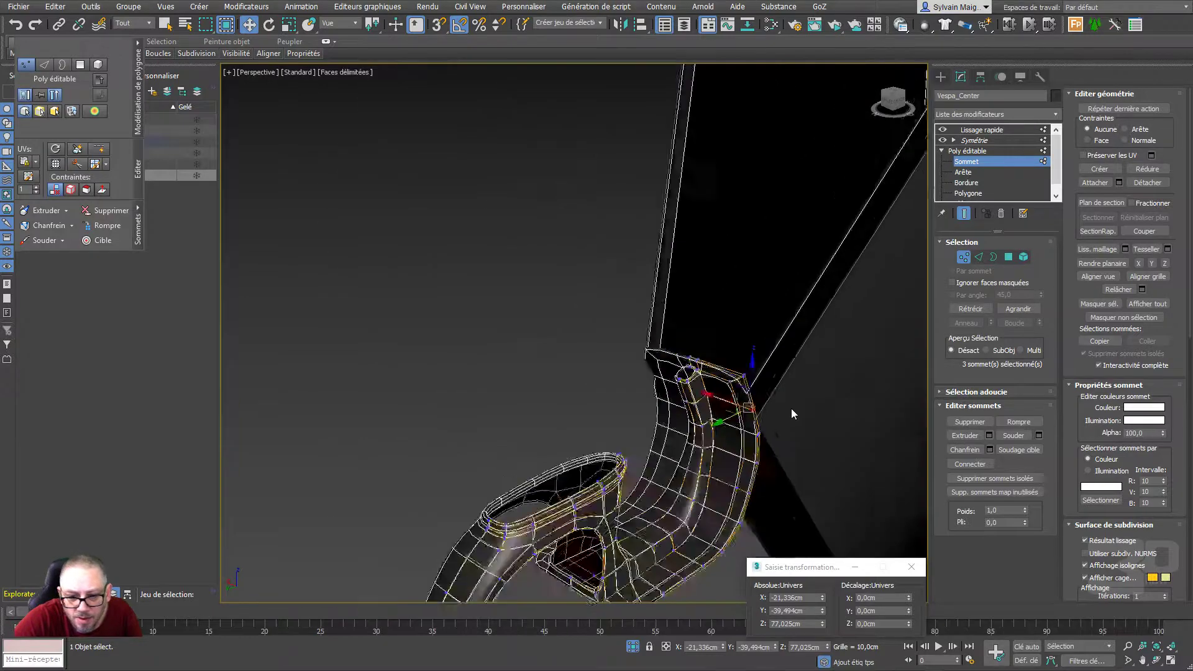
{"action": "mouse_move", "coordinate": [791, 408]}
{"action": "middle_mouse_down"}
{"action": "mouse_move", "coordinate": [706, 467]}
{"action": "mouse_move", "coordinate": [680, 591]}
{"action": "middle_mouse_up"}
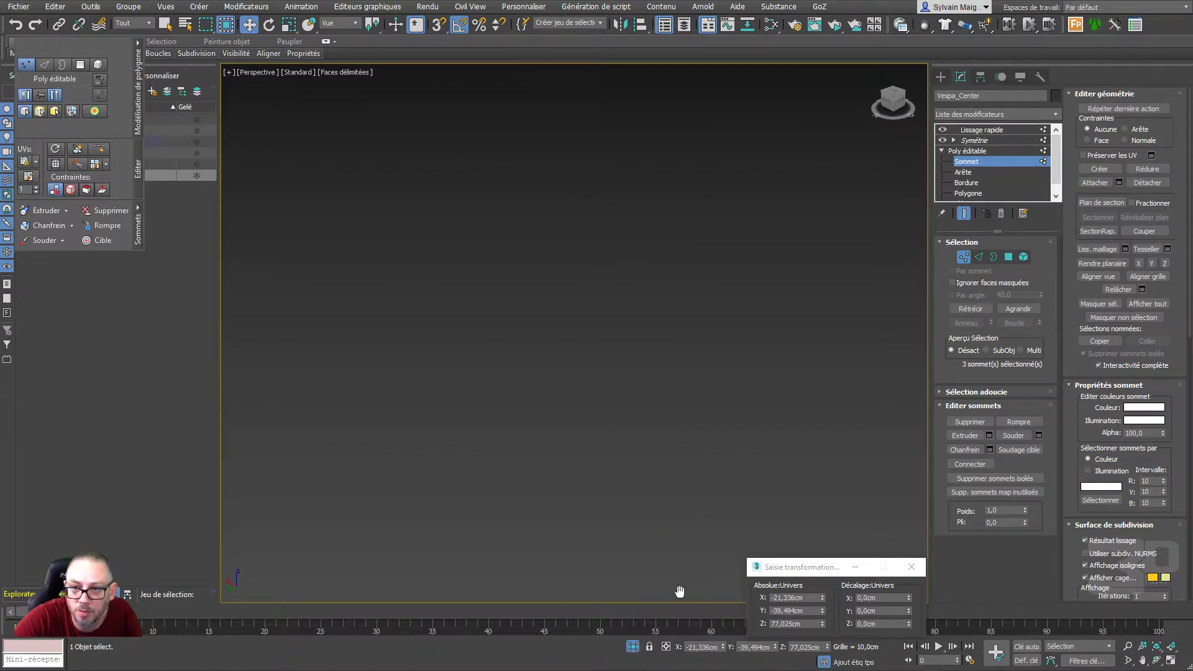
Leave Vertex level, frame Vespa_Center with Z, and zoom to the floor edge at Polygon level
{"action": "left_click", "coordinate": [982, 163]}
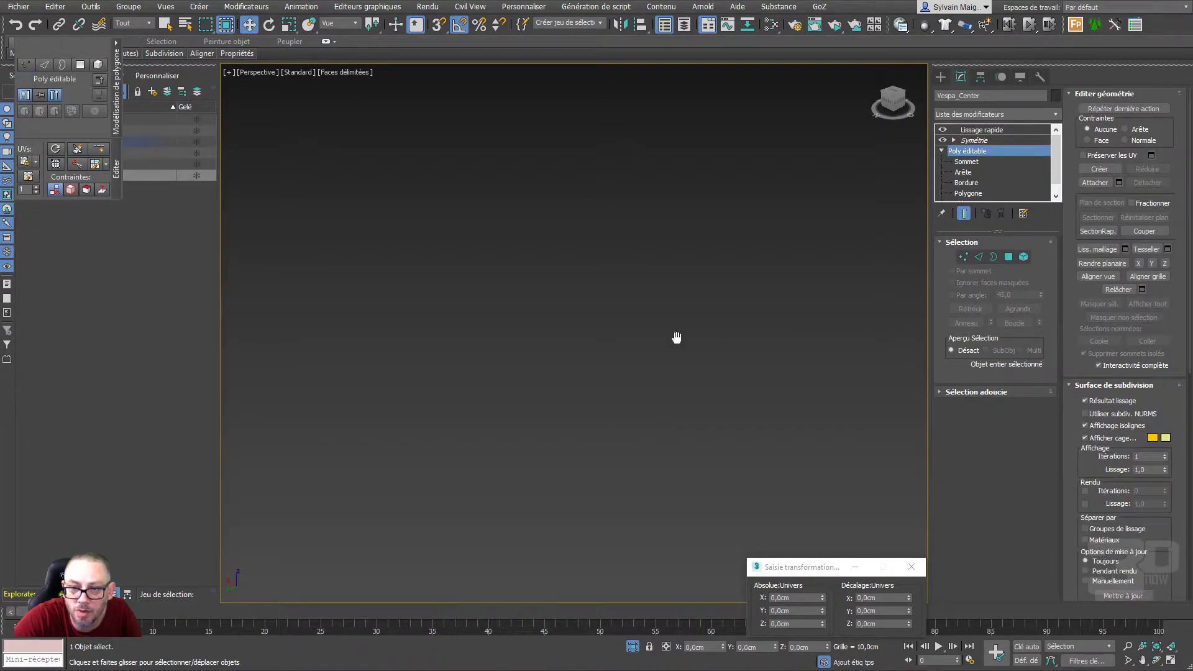
{"action": "middle_click_drag", "start_coordinate": [677, 337], "coordinate": [665, 399]}
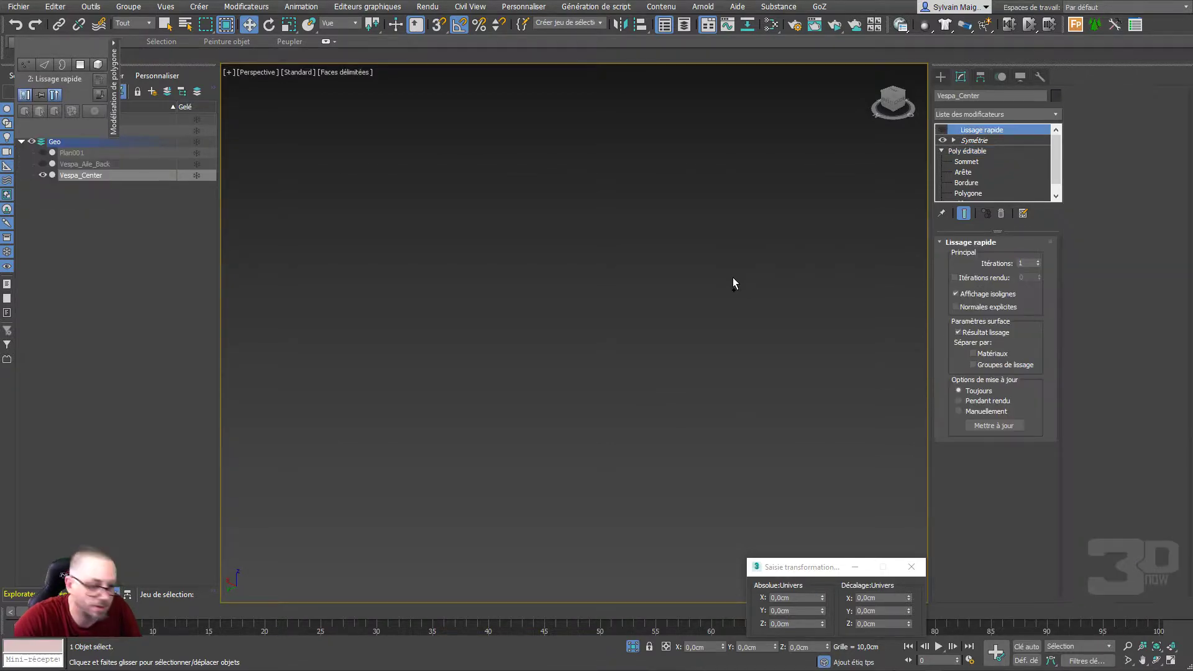
{"action": "key", "text": "z"}
{"action": "scroll", "coordinate": [644, 431], "scroll_direction": "up", "scroll_amount": 5}
{"action": "scroll", "coordinate": [615, 431], "scroll_direction": "down", "scroll_amount": 1}
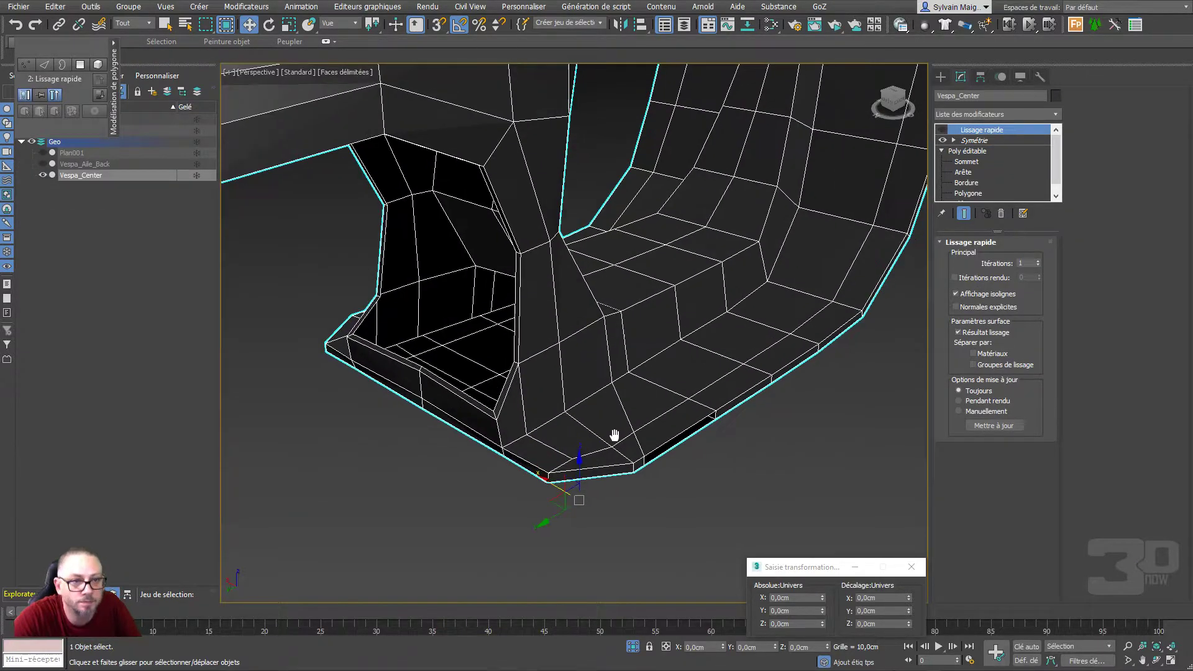
{"action": "scroll", "coordinate": [612, 438], "scroll_direction": "down", "scroll_amount": 2}
{"action": "scroll", "coordinate": [653, 466], "scroll_direction": "up", "scroll_amount": 3}
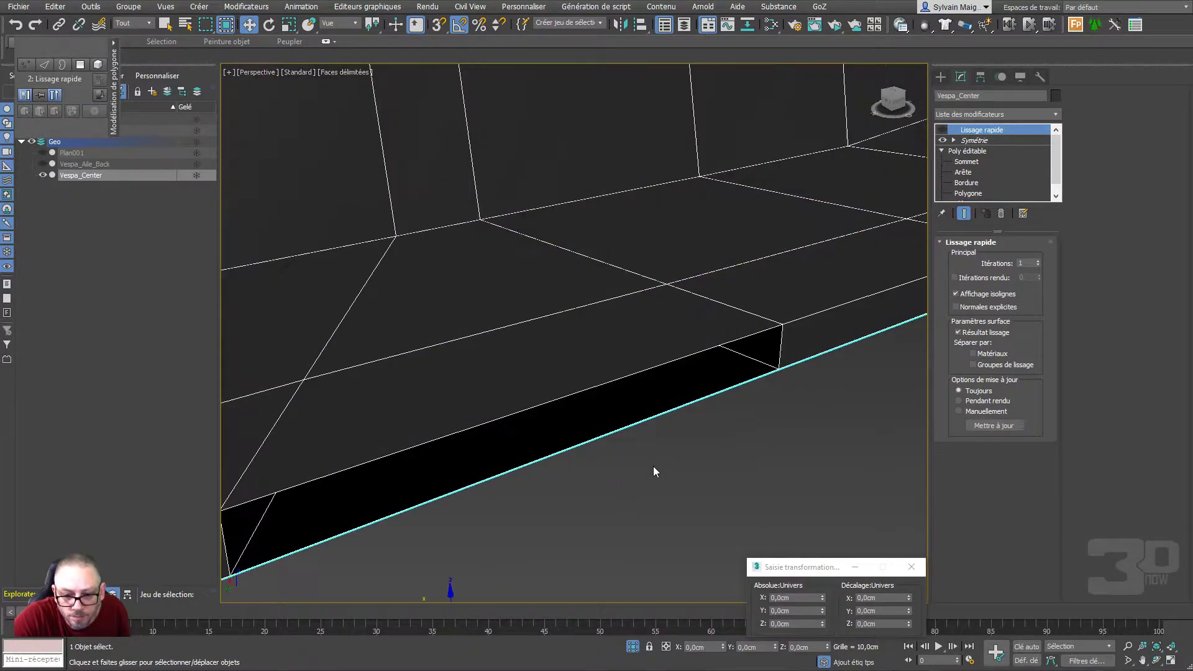
{"action": "scroll", "coordinate": [654, 466], "scroll_direction": "down", "scroll_amount": 2}
{"action": "scroll", "coordinate": [615, 476], "scroll_direction": "up", "scroll_amount": 2}
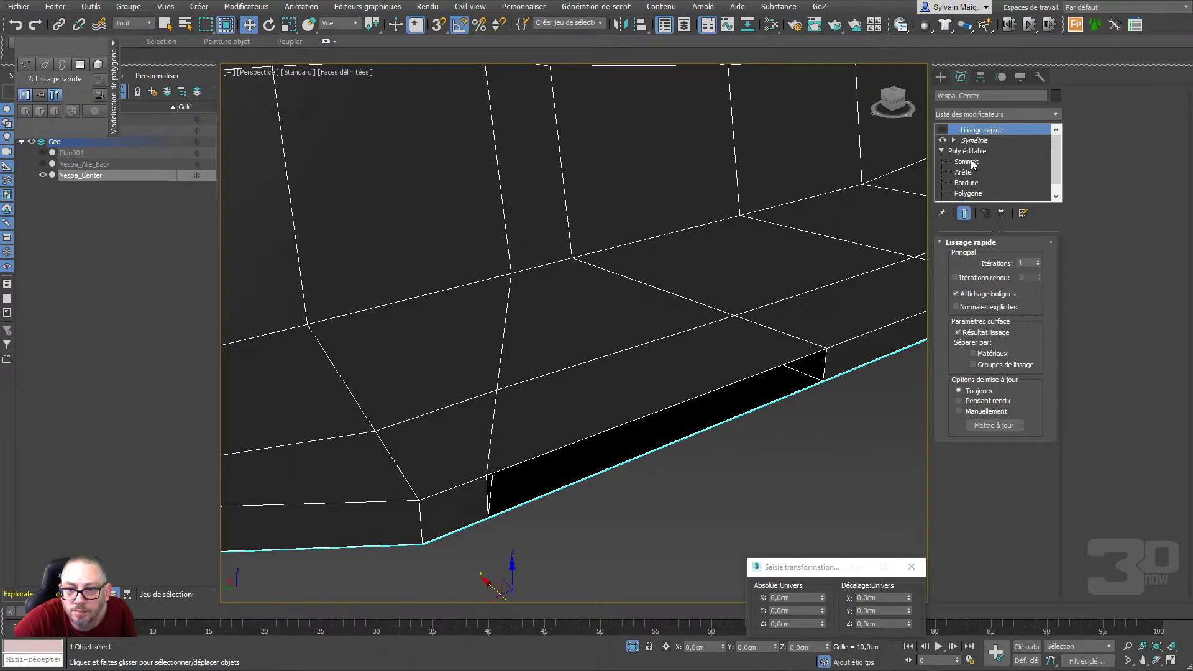
{"action": "left_click", "coordinate": [967, 193]}
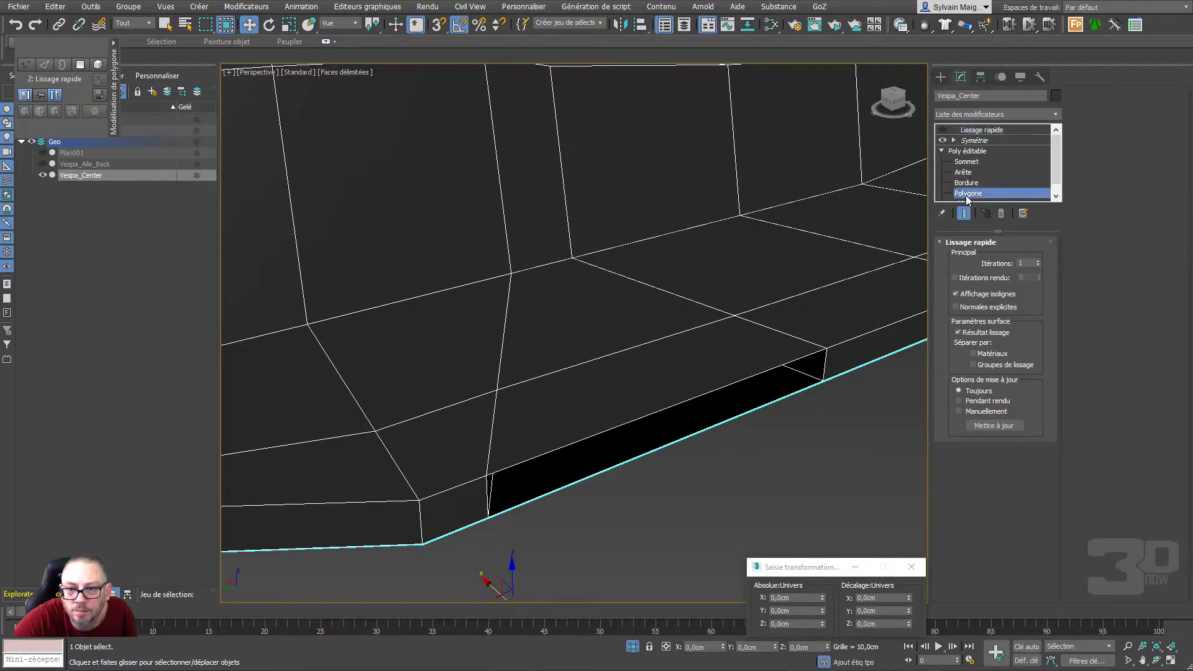
Delete the two lower-edge face loops of the floor and show the mirrored smoothed result
{"action": "left_click", "coordinate": [860, 347]}
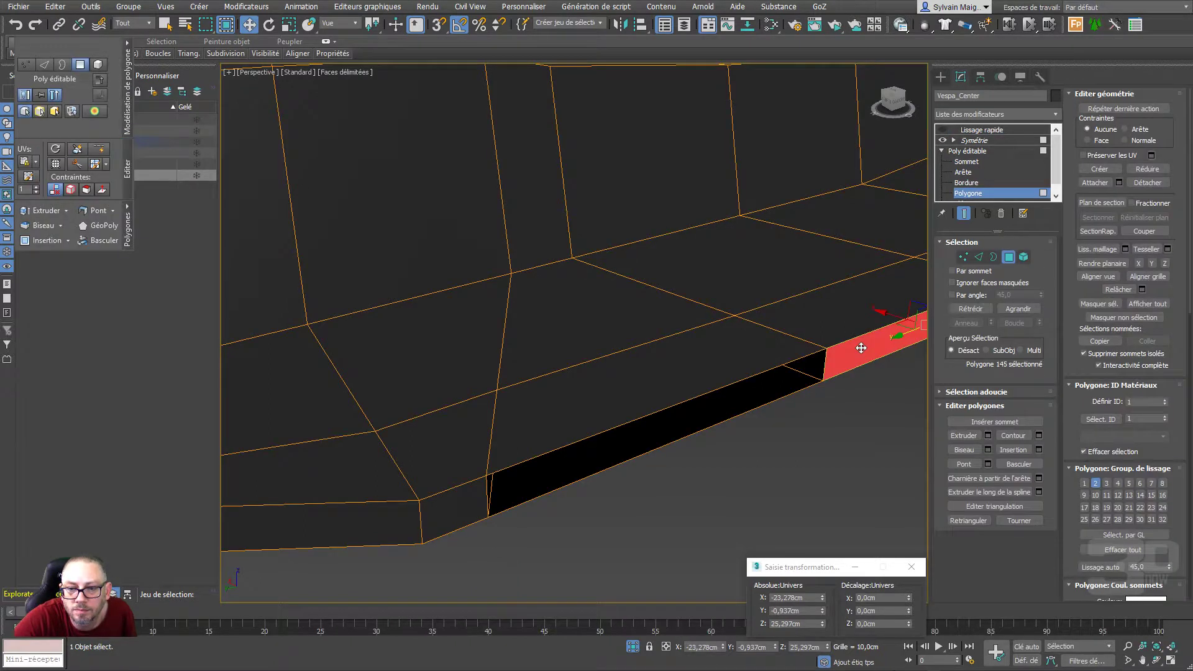
{"action": "scroll", "coordinate": [901, 326], "scroll_direction": "down", "scroll_amount": 3}
{"action": "middle_click_drag", "start_coordinate": [796, 392], "coordinate": [612, 420]}
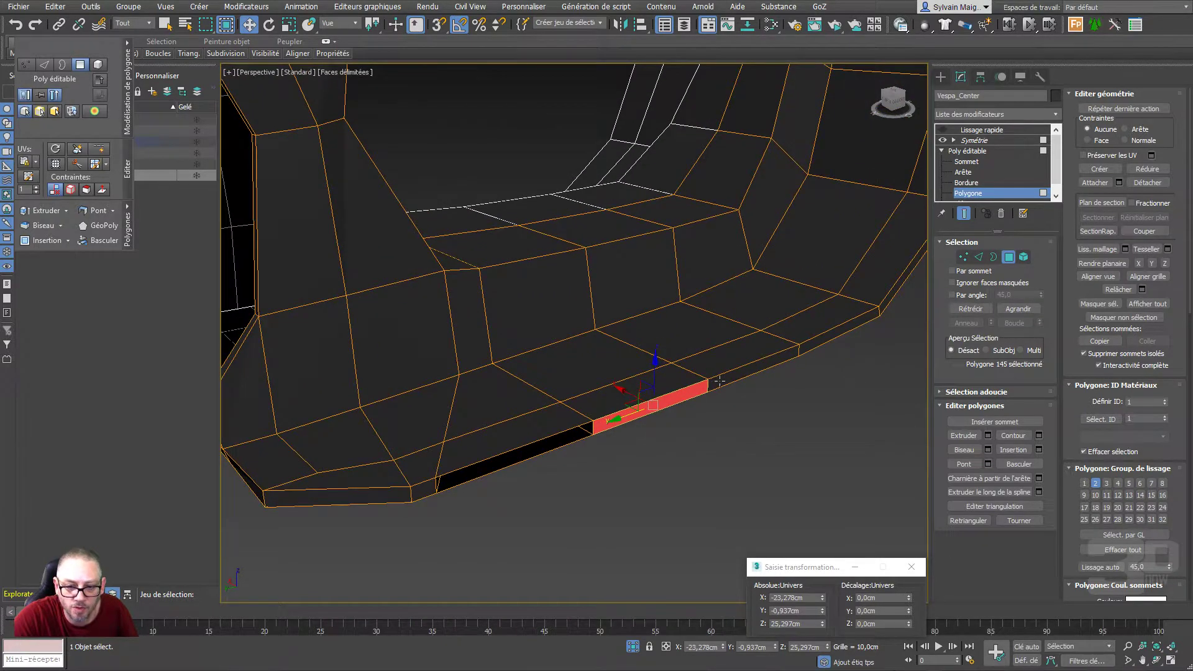
{"action": "left_click", "coordinate": [717, 380], "text": "shift"}
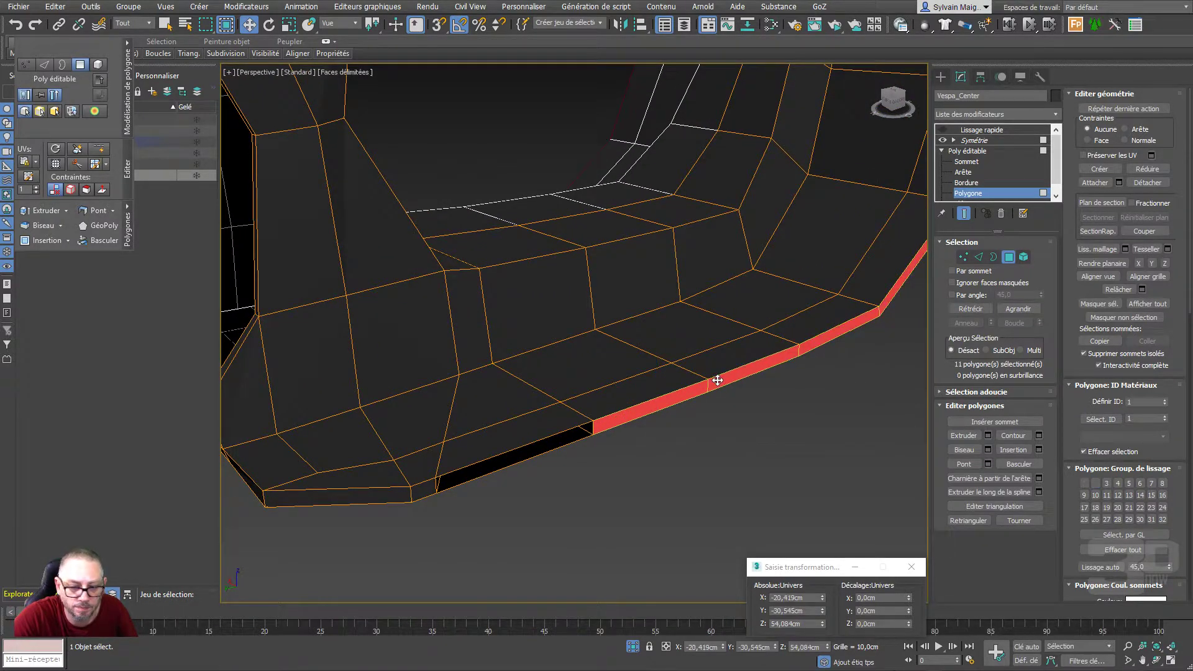
{"action": "key", "text": "Delete"}
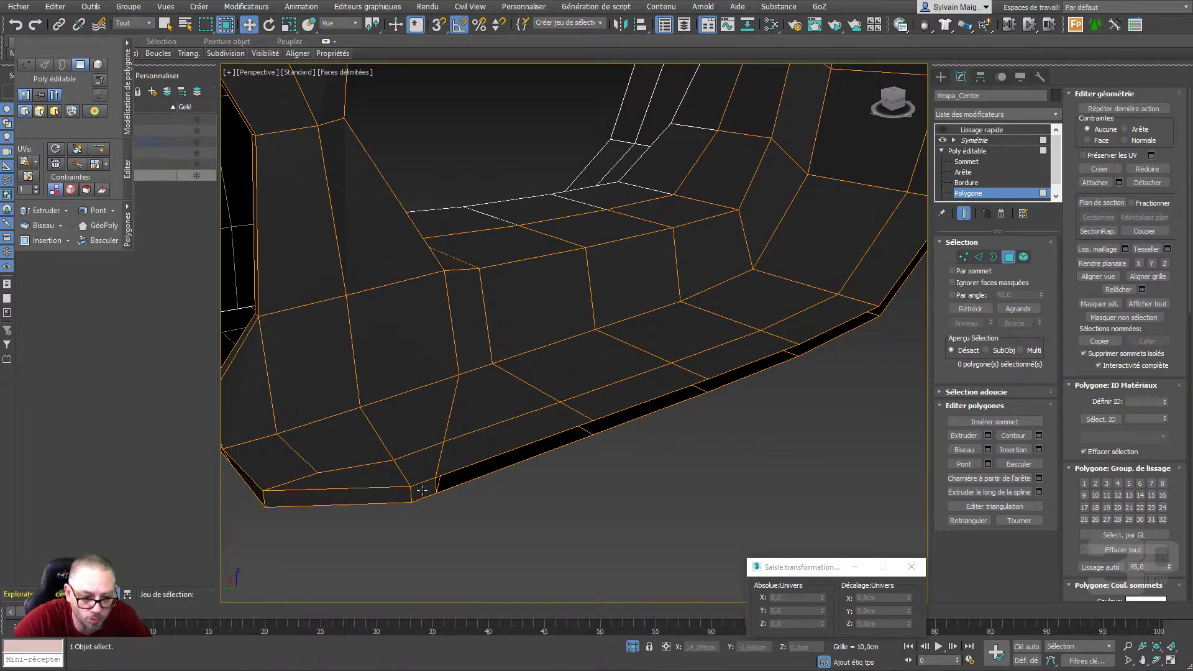
{"action": "left_click", "coordinate": [423, 490]}
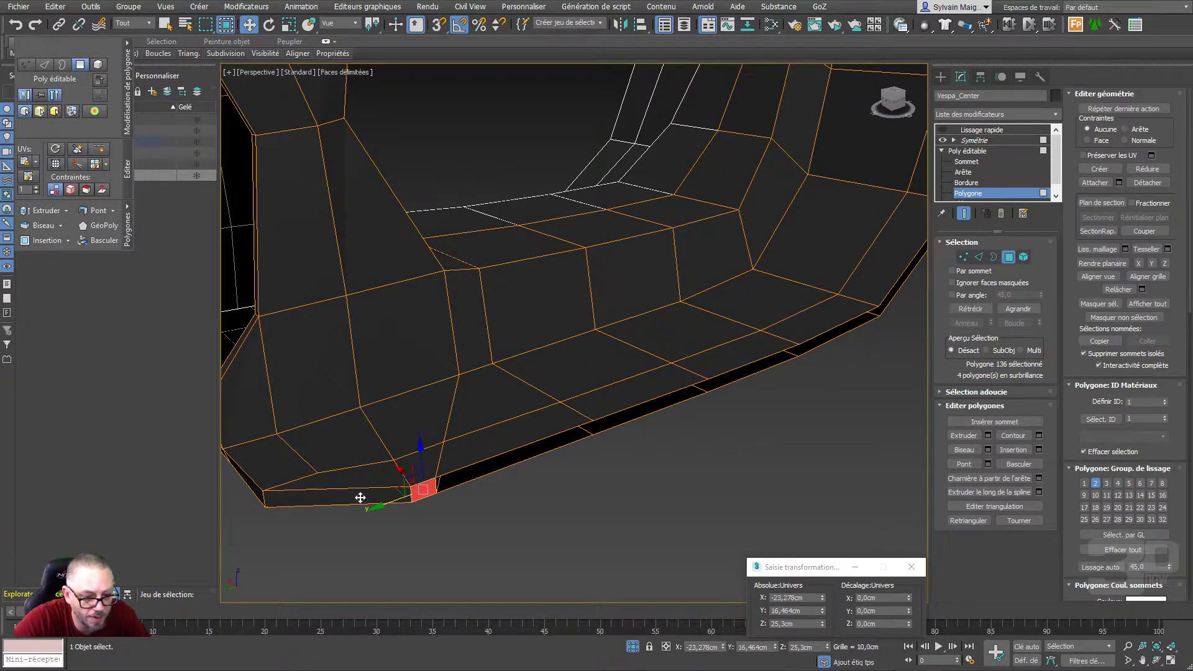
{"action": "left_click", "coordinate": [360, 497], "text": "shift"}
{"action": "key", "text": "Delete"}
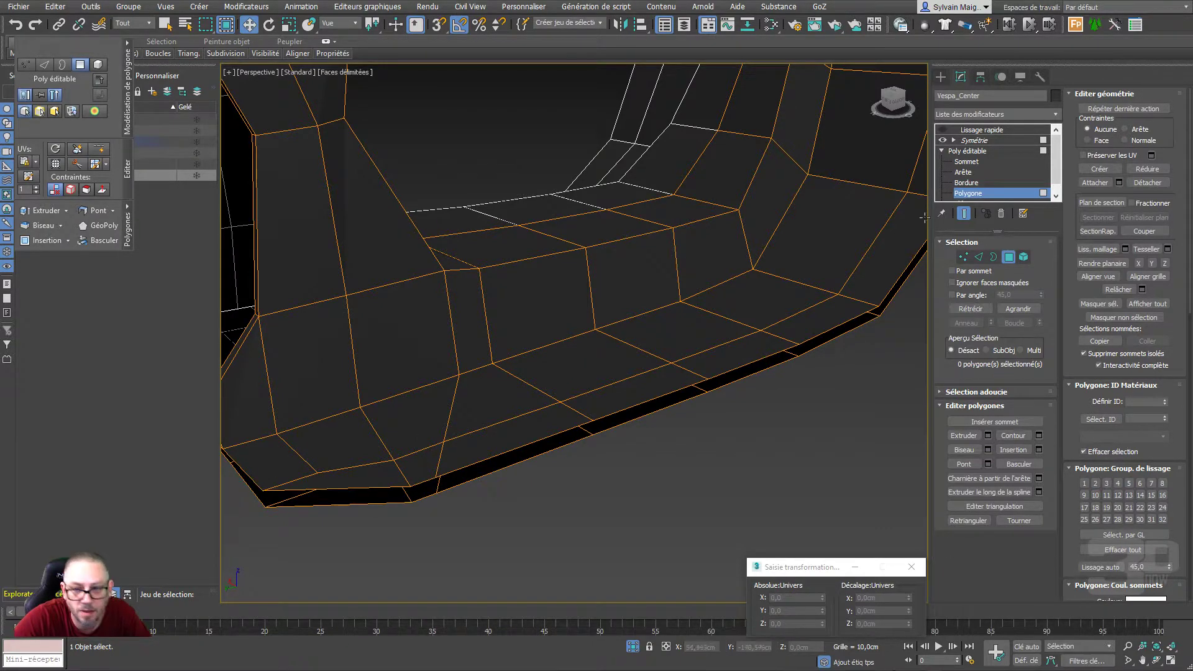
{"action": "left_click", "coordinate": [942, 140]}
{"action": "mouse_move", "coordinate": [546, 354]}
{"action": "middle_mouse_down"}
{"action": "mouse_move", "coordinate": [651, 434]}
{"action": "mouse_move", "coordinate": [632, 383]}
{"action": "mouse_move", "coordinate": [726, 382]}
{"action": "mouse_move", "coordinate": [669, 475]}
{"action": "middle_mouse_up"}
{"action": "scroll", "coordinate": [668, 475], "scroll_direction": "up", "scroll_amount": 5}
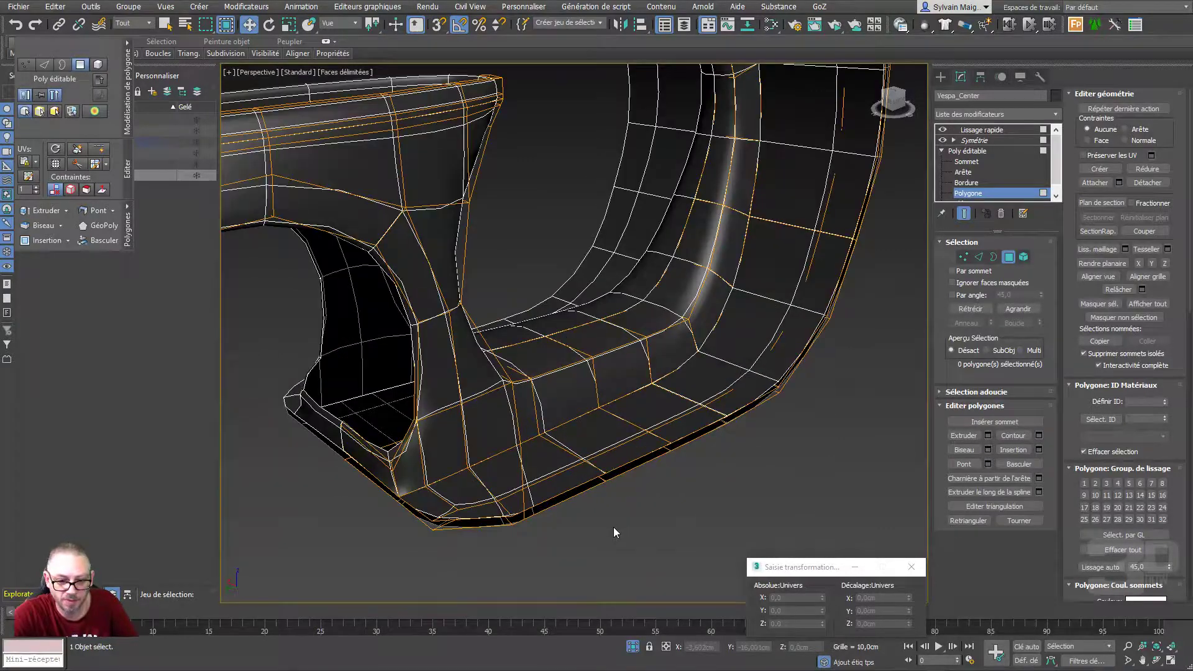
Bridge the gap's two border edge loops, then turn off smoothing to view the bare cage
{"action": "left_click", "coordinate": [978, 257]}
{"action": "double_click", "coordinate": [704, 429]}
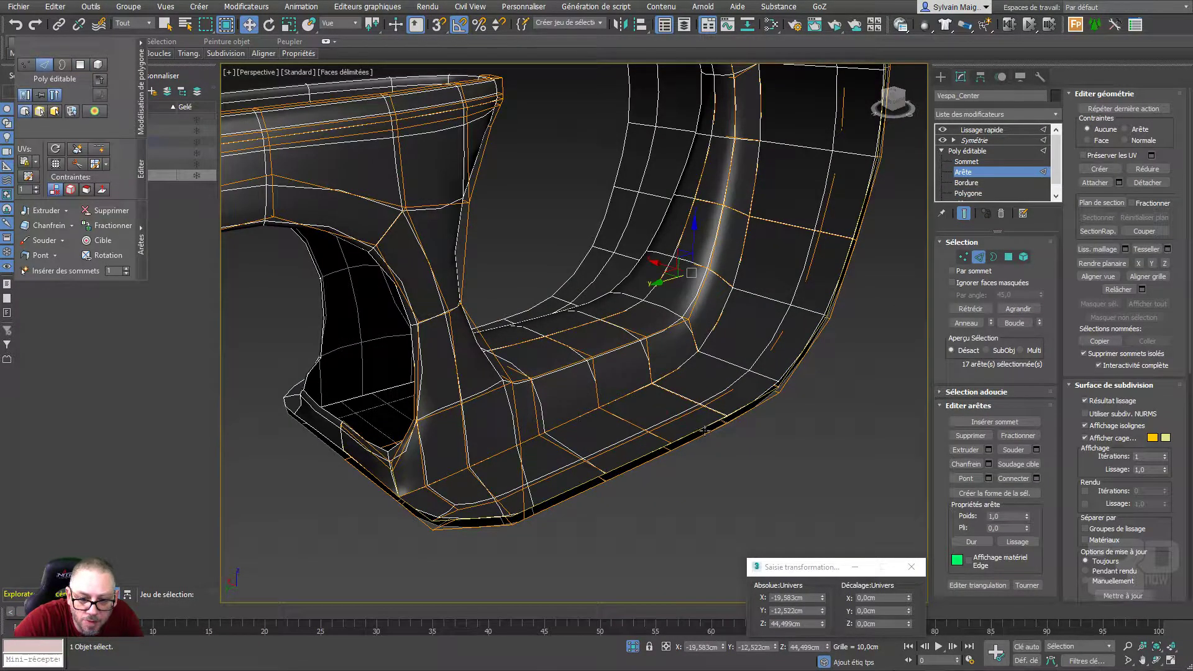
{"action": "double_click", "coordinate": [705, 433], "text": "ctrl"}
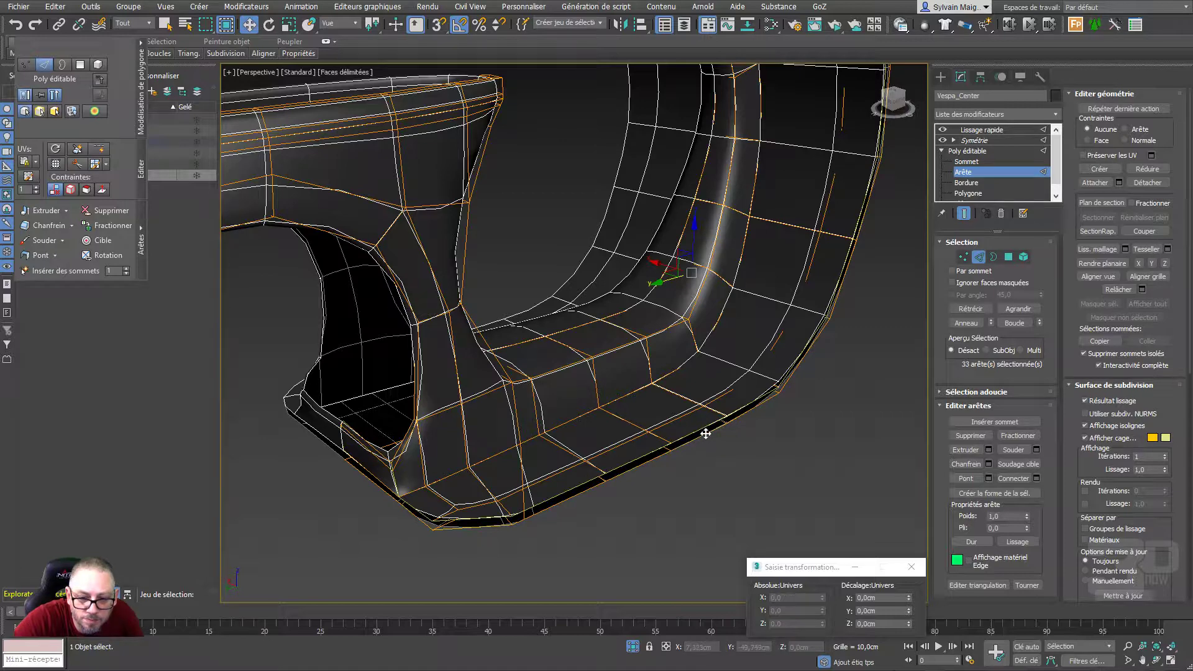
{"action": "left_click", "coordinate": [964, 479]}
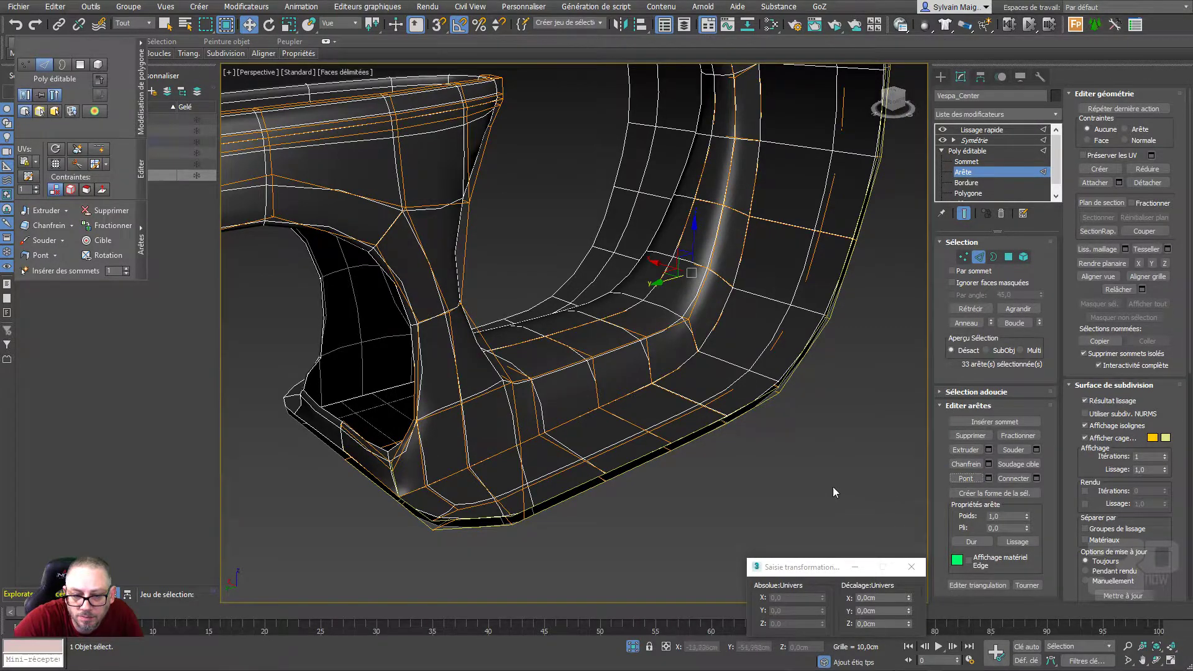
{"action": "scroll", "coordinate": [832, 486], "scroll_direction": "down", "scroll_amount": 2}
{"action": "scroll", "coordinate": [808, 482], "scroll_direction": "down", "scroll_amount": 3}
{"action": "scroll", "coordinate": [780, 478], "scroll_direction": "down", "scroll_amount": 3}
{"action": "mouse_move", "coordinate": [775, 475]}
{"action": "middle_mouse_down", "text": "alt"}
{"action": "mouse_move", "coordinate": [634, 453]}
{"action": "mouse_move", "coordinate": [681, 487]}
{"action": "mouse_move", "coordinate": [820, 402]}
{"action": "mouse_move", "coordinate": [780, 377]}
{"action": "mouse_move", "coordinate": [766, 418]}
{"action": "middle_mouse_up", "text": "alt"}
{"action": "left_click", "coordinate": [965, 215]}
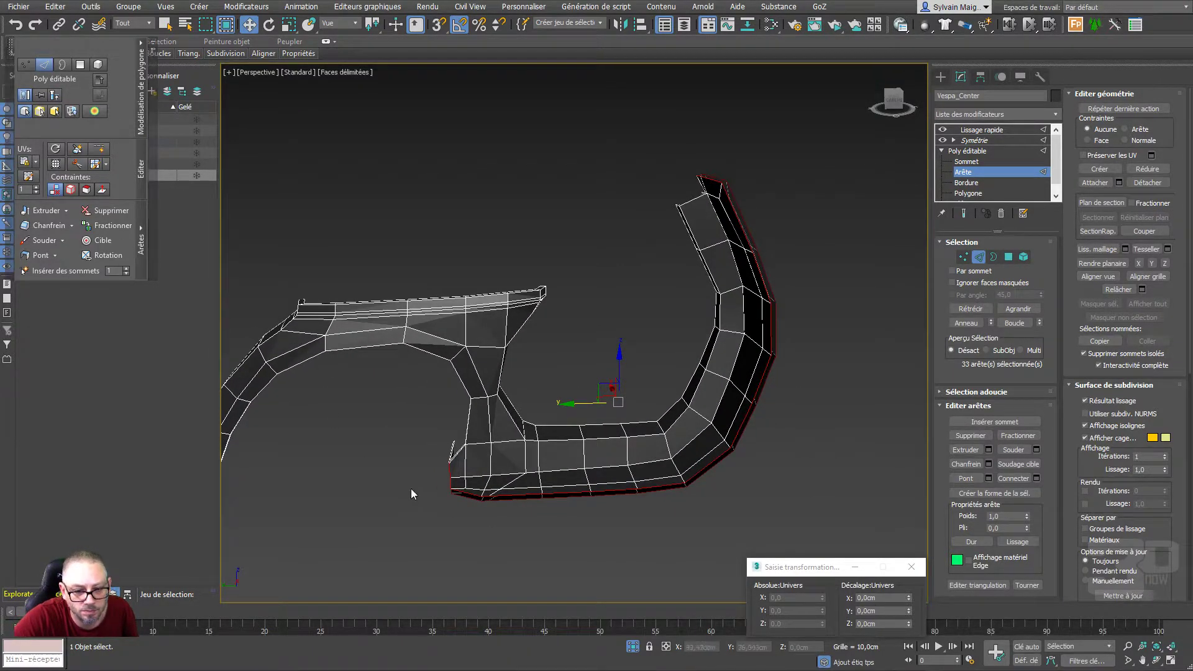
{"action": "scroll", "coordinate": [411, 488], "scroll_direction": "up", "scroll_amount": 5}
{"action": "scroll", "coordinate": [499, 491], "scroll_direction": "down", "scroll_amount": 2}
{"action": "mouse_move", "coordinate": [617, 495]}
{"action": "middle_mouse_down"}
{"action": "mouse_move", "coordinate": [460, 478]}
{"action": "mouse_move", "coordinate": [469, 487]}
{"action": "middle_mouse_up"}
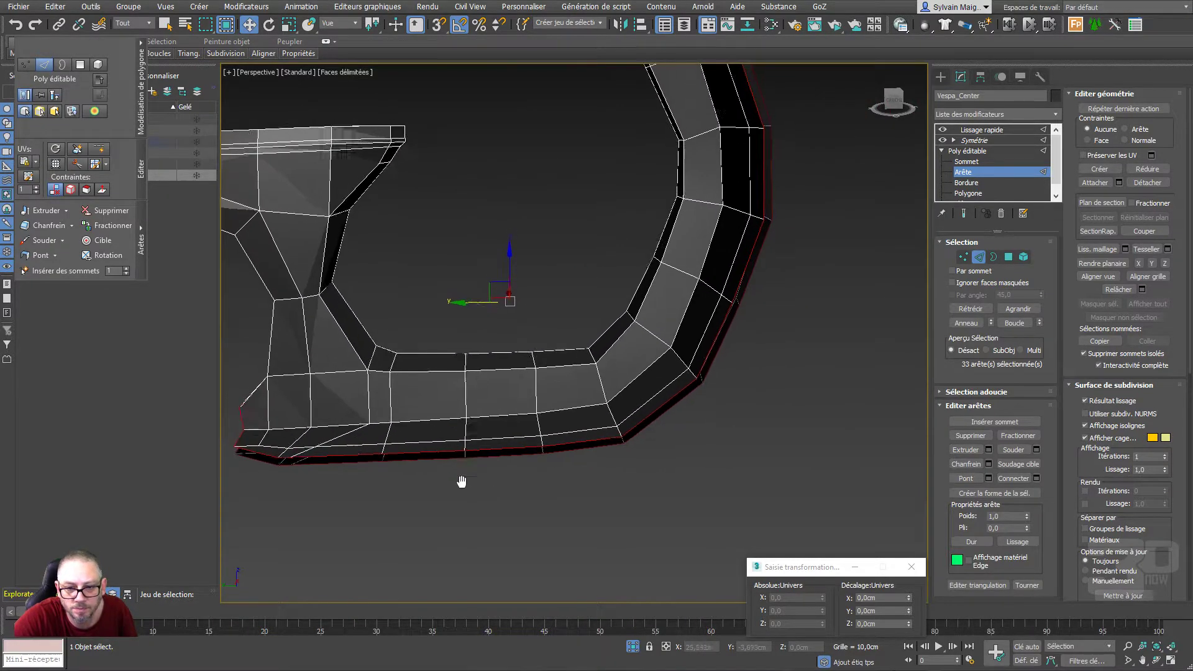
Weld the selected floor vertices at about 0.226 cm so nothing merges, keeping 246 vertices
{"action": "left_click", "coordinate": [964, 257]}
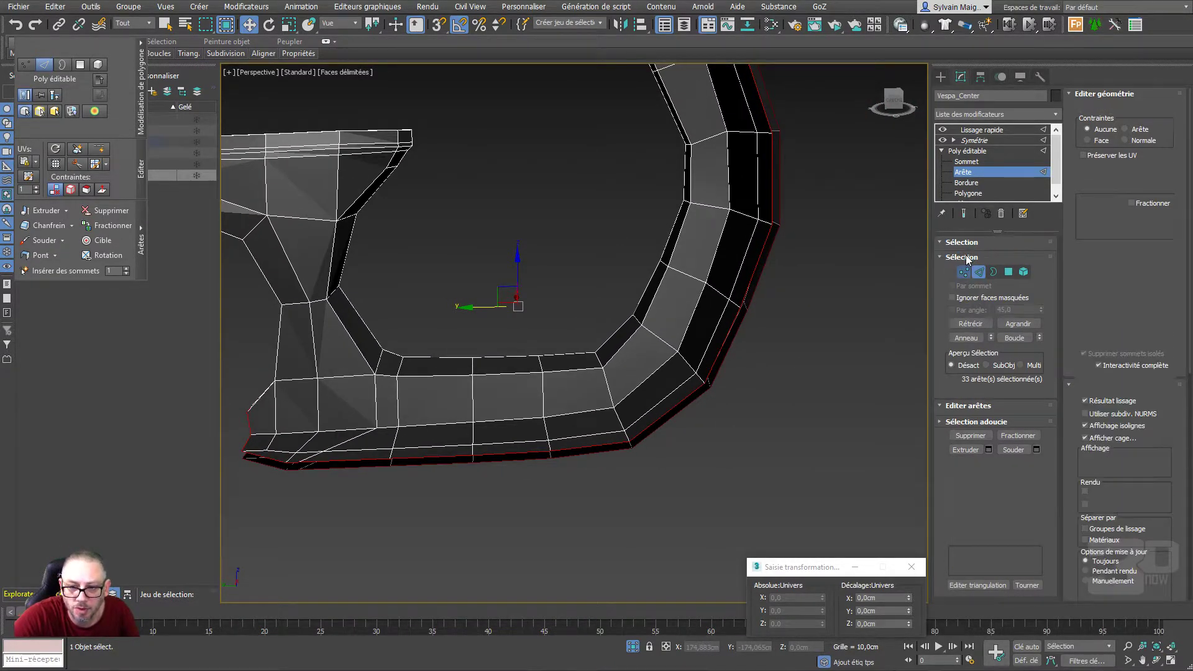
{"action": "mouse_move", "coordinate": [763, 345]}
{"action": "middle_mouse_down", "text": "alt"}
{"action": "mouse_move", "coordinate": [812, 368]}
{"action": "mouse_move", "coordinate": [768, 352]}
{"action": "middle_mouse_up", "text": "alt"}
{"action": "right_click", "coordinate": [767, 352]}
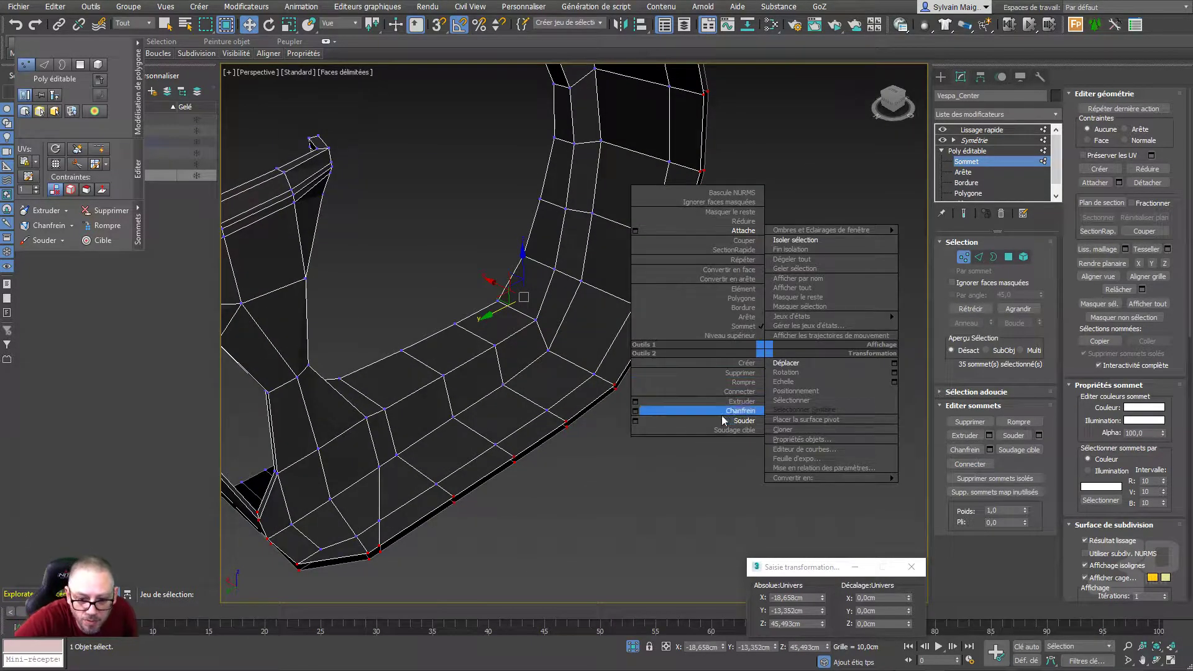
{"action": "left_click", "coordinate": [635, 421]}
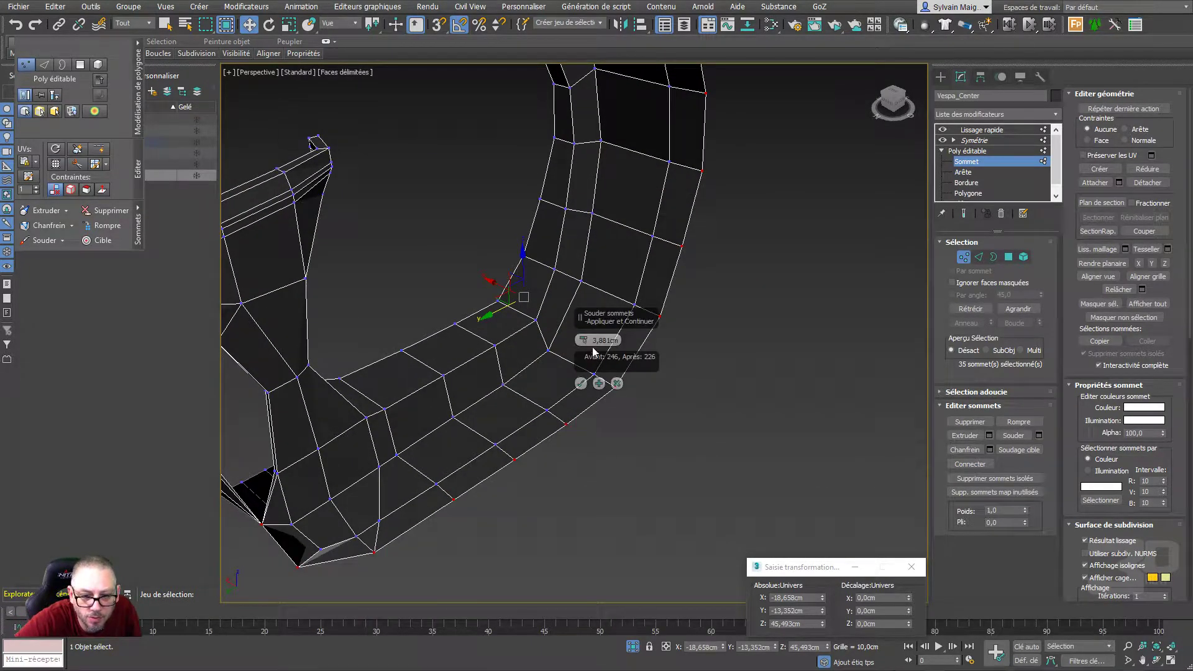
{"action": "left_click_drag", "start_coordinate": [592, 350], "coordinate": [590, 351]}
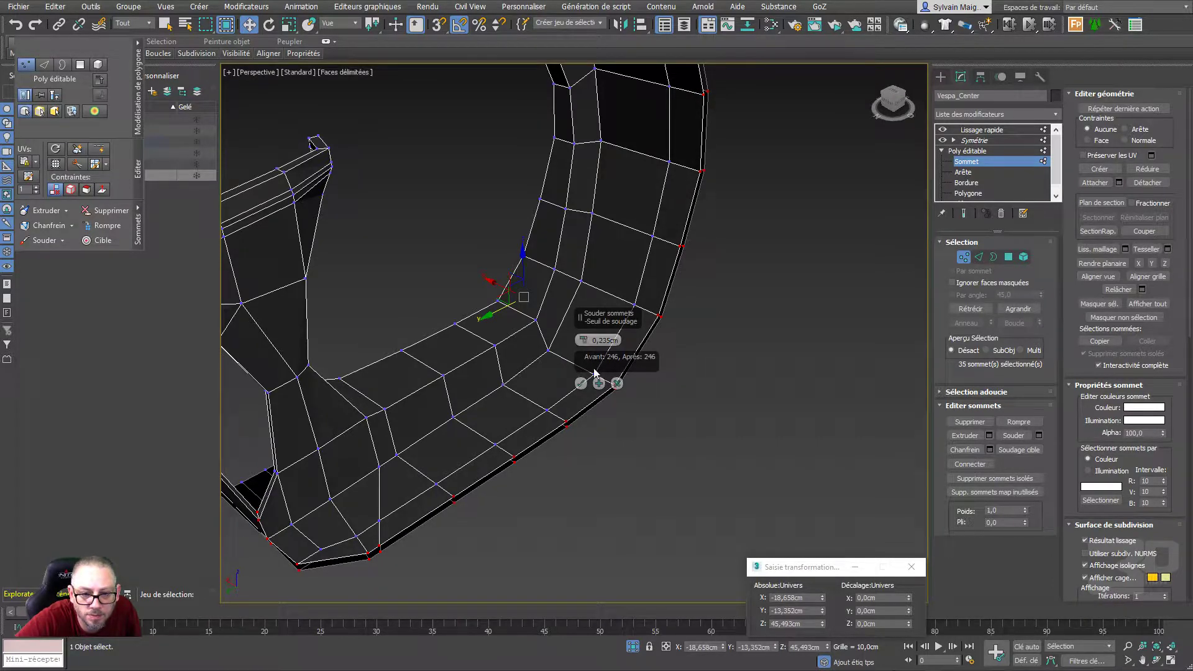
{"action": "left_click", "coordinate": [580, 384]}
{"action": "left_click", "coordinate": [682, 393]}
{"action": "mouse_move", "coordinate": [682, 393]}
{"action": "middle_mouse_down", "text": "alt"}
{"action": "mouse_move", "coordinate": [798, 346]}
{"action": "mouse_move", "coordinate": [644, 405]}
{"action": "middle_mouse_up", "text": "alt"}
Bridge the edge pairs at the left and right floor junctions
{"action": "left_click", "coordinate": [979, 256]}
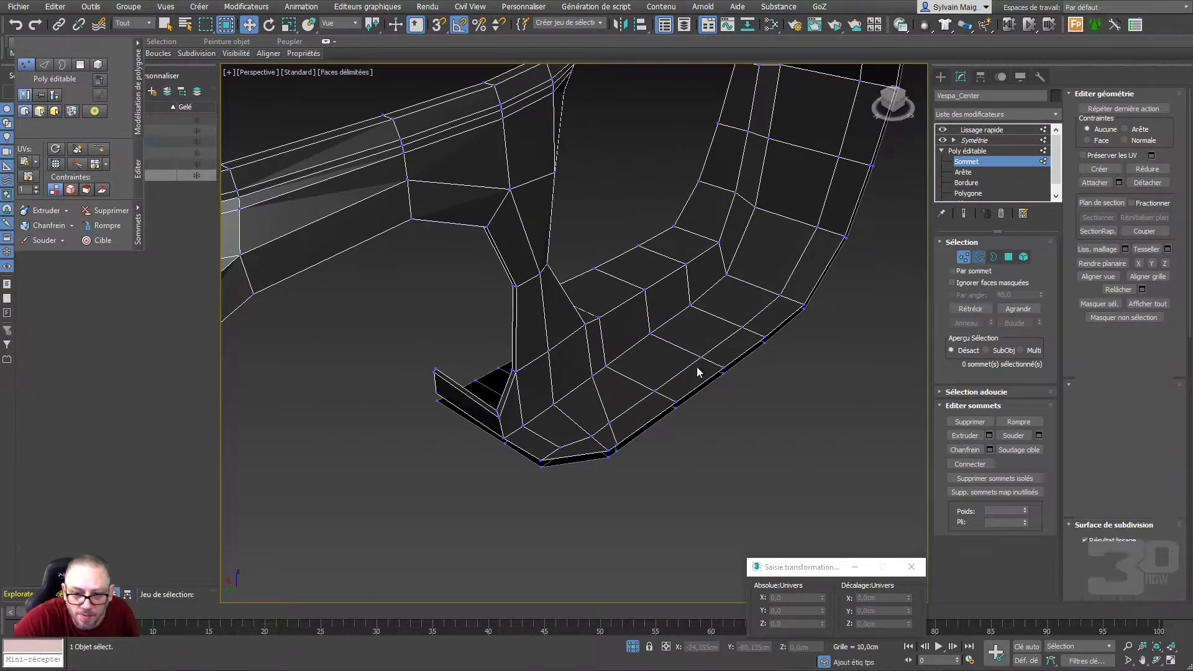
{"action": "left_click", "coordinate": [482, 426]}
{"action": "left_click", "coordinate": [482, 432], "text": "ctrl"}
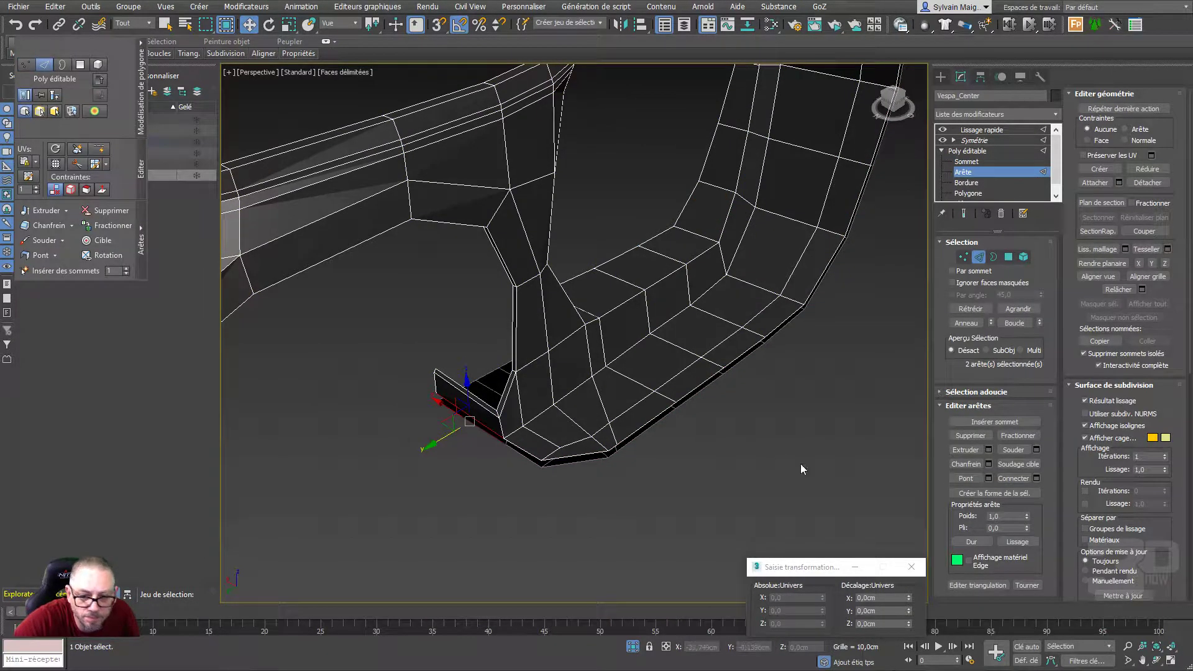
{"action": "left_click", "coordinate": [965, 479]}
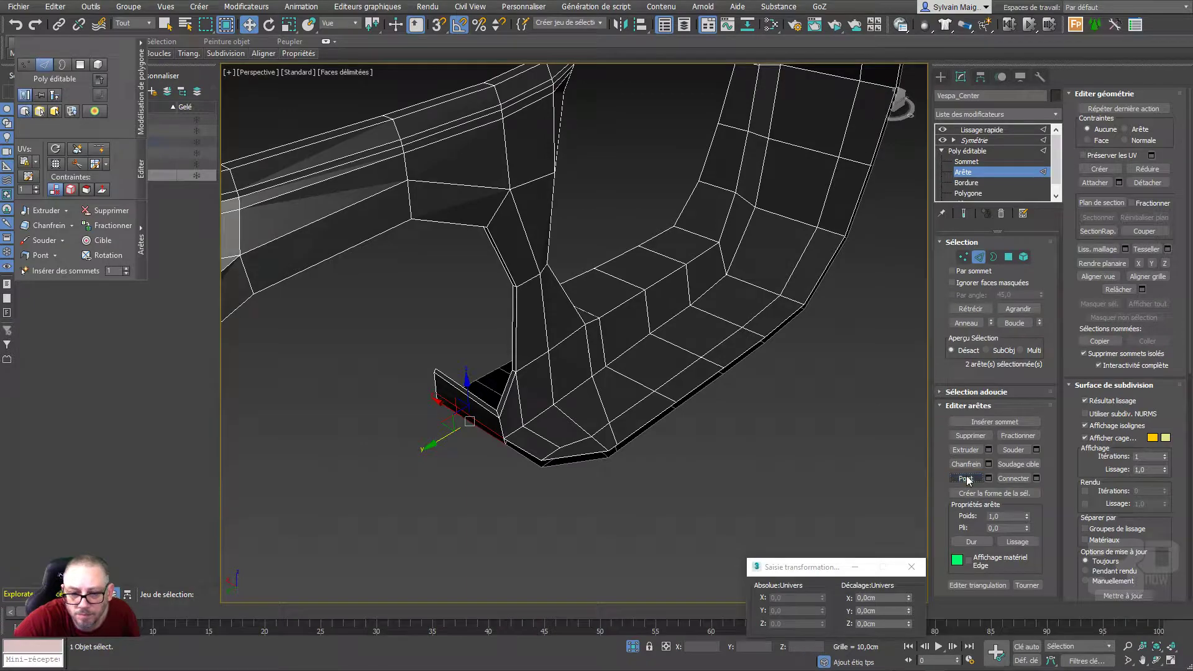
{"action": "mouse_move", "coordinate": [714, 435]}
{"action": "middle_mouse_down", "text": "alt"}
{"action": "mouse_move", "coordinate": [783, 411]}
{"action": "mouse_move", "coordinate": [761, 302]}
{"action": "mouse_move", "coordinate": [632, 360]}
{"action": "mouse_move", "coordinate": [644, 408]}
{"action": "mouse_move", "coordinate": [591, 301]}
{"action": "mouse_move", "coordinate": [724, 328]}
{"action": "middle_mouse_up", "text": "alt"}
{"action": "left_click", "coordinate": [732, 334]}
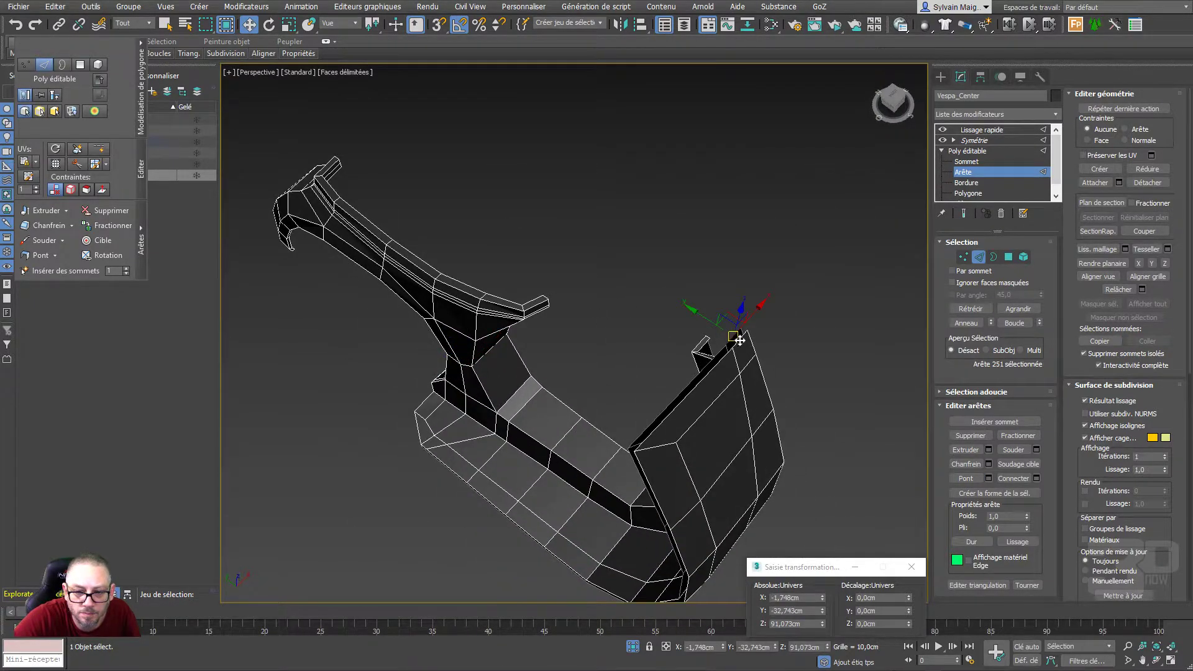
{"action": "left_click", "coordinate": [965, 478]}
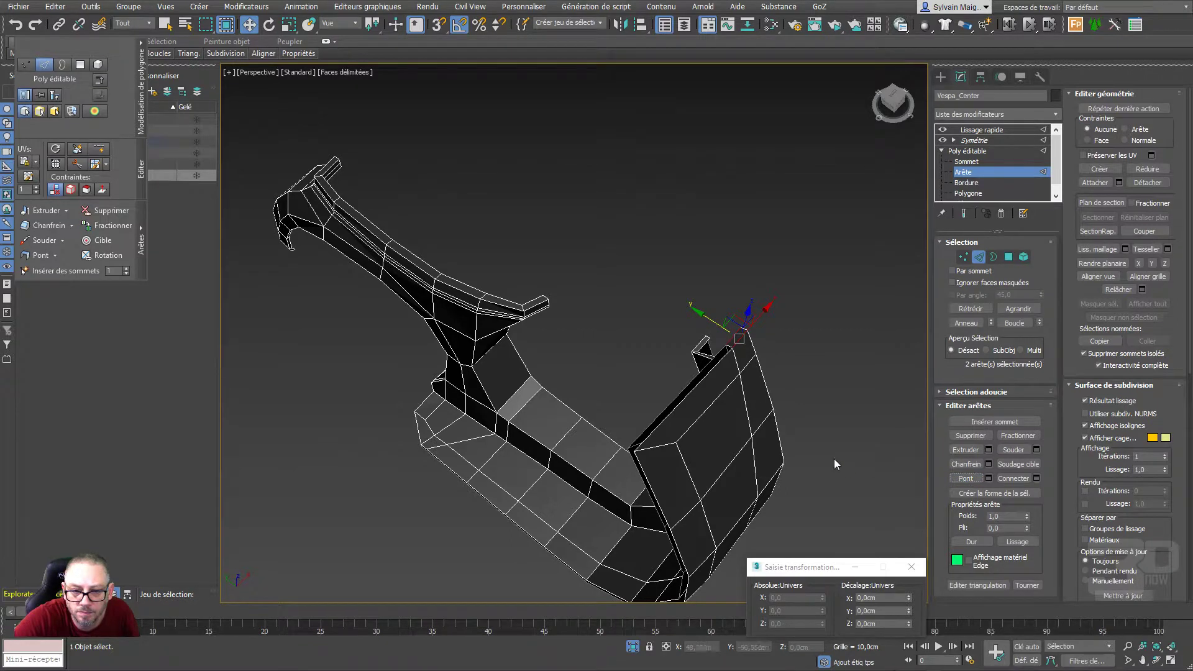
{"action": "left_click", "coordinate": [835, 398]}
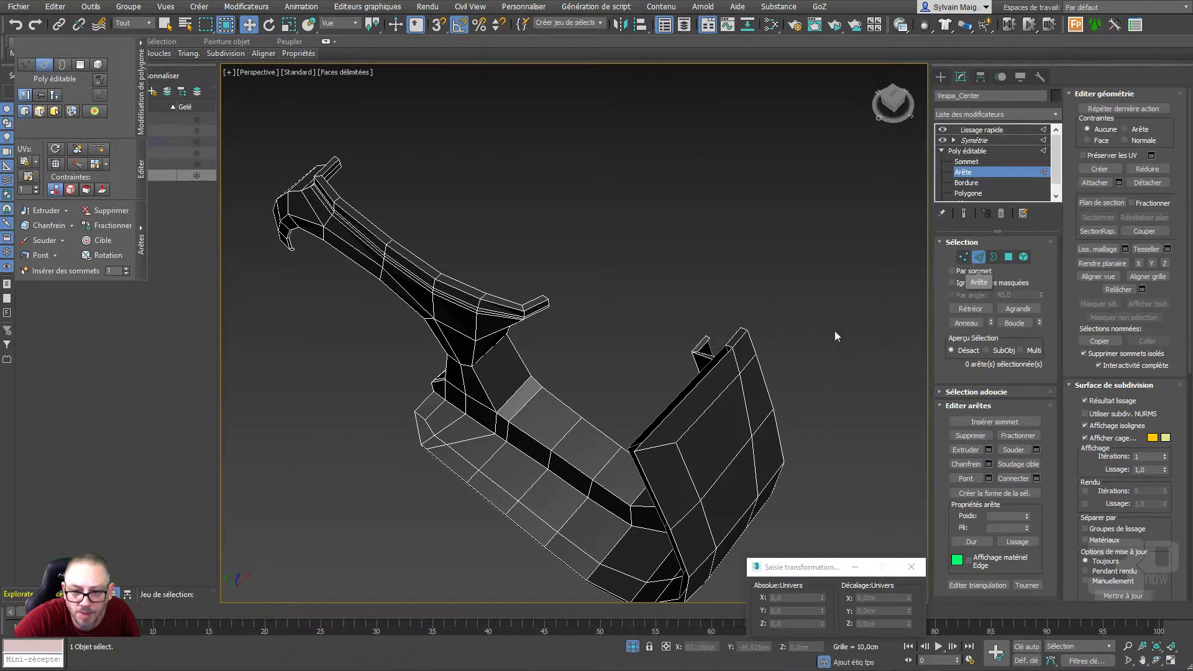
Select both floor edge loops, drop stray edges, and bridge them via Pont settings
{"action": "double_click", "coordinate": [715, 357]}
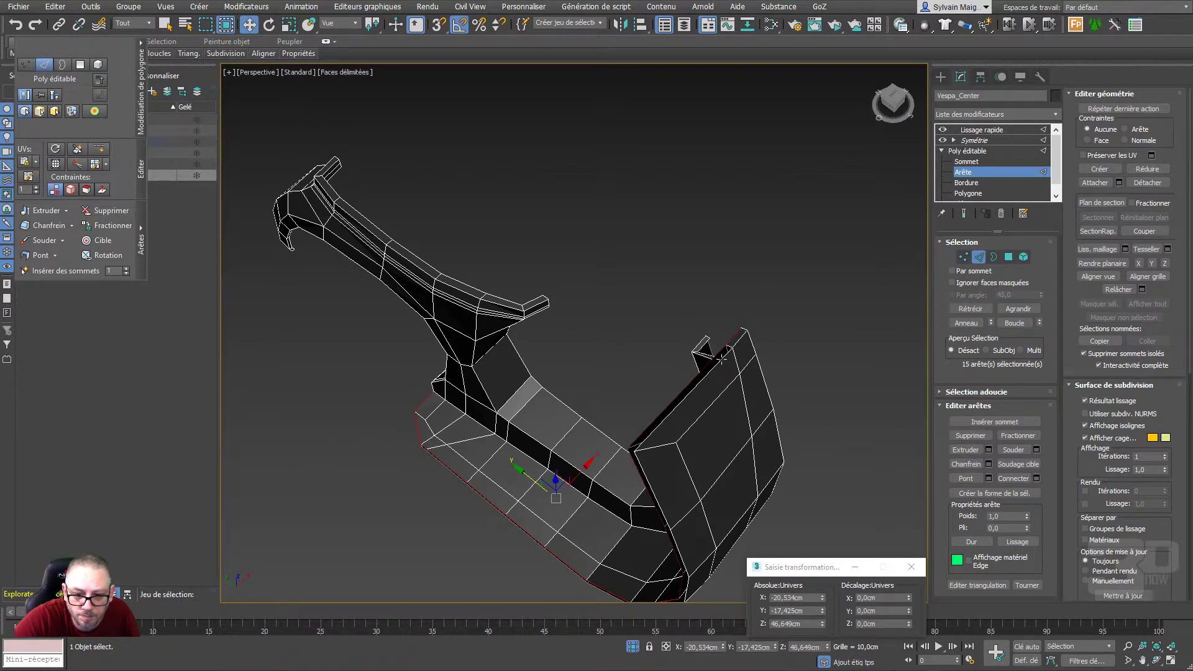
{"action": "double_click", "coordinate": [721, 358], "text": "ctrl"}
{"action": "left_click", "coordinate": [762, 343], "text": "alt"}
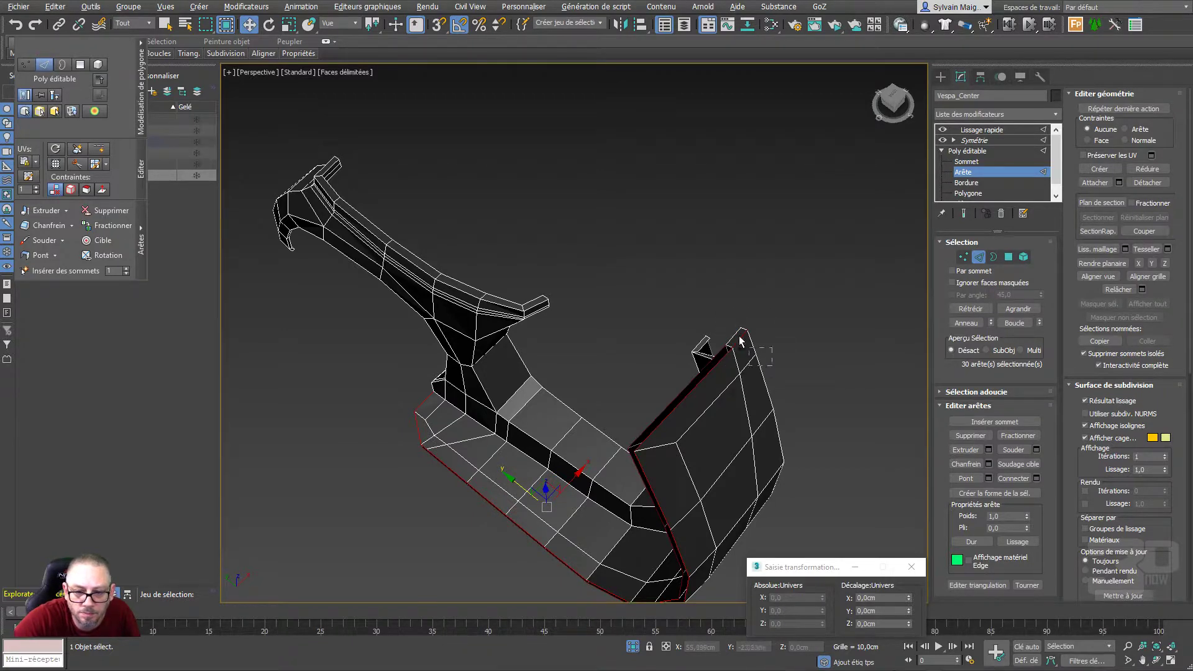
{"action": "middle_click_drag", "start_coordinate": [722, 303], "coordinate": [725, 354], "text": "alt"}
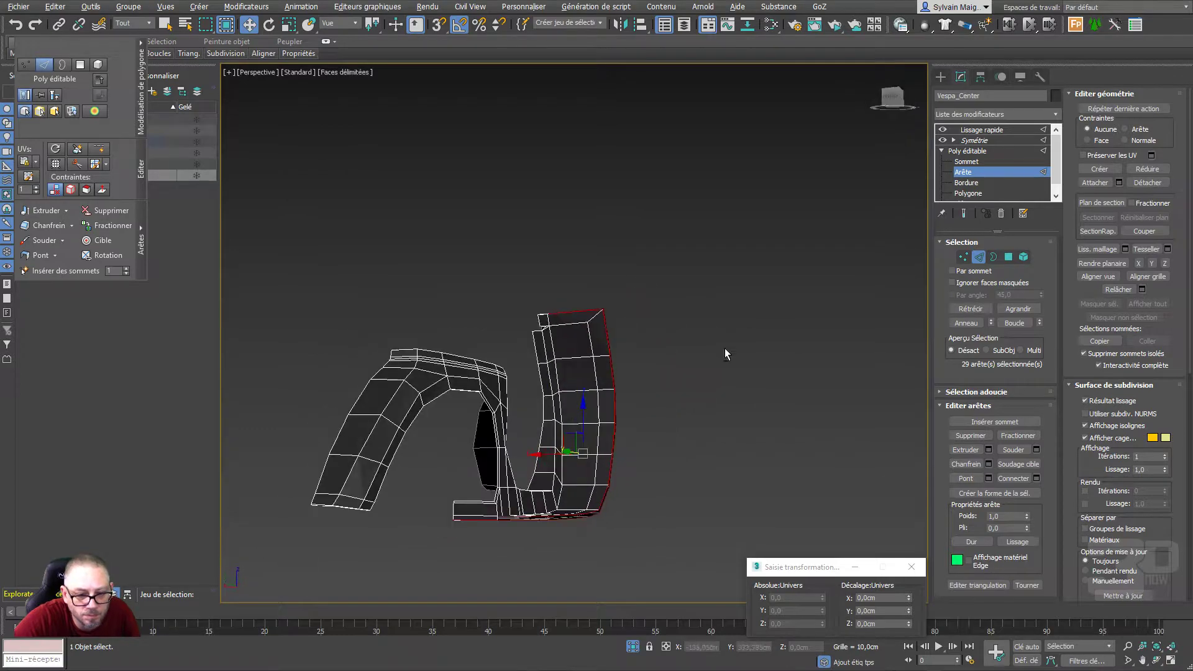
{"action": "scroll", "coordinate": [503, 542], "scroll_direction": "up", "scroll_amount": 5}
{"action": "middle_click_drag", "start_coordinate": [519, 503], "coordinate": [464, 541], "text": "alt"}
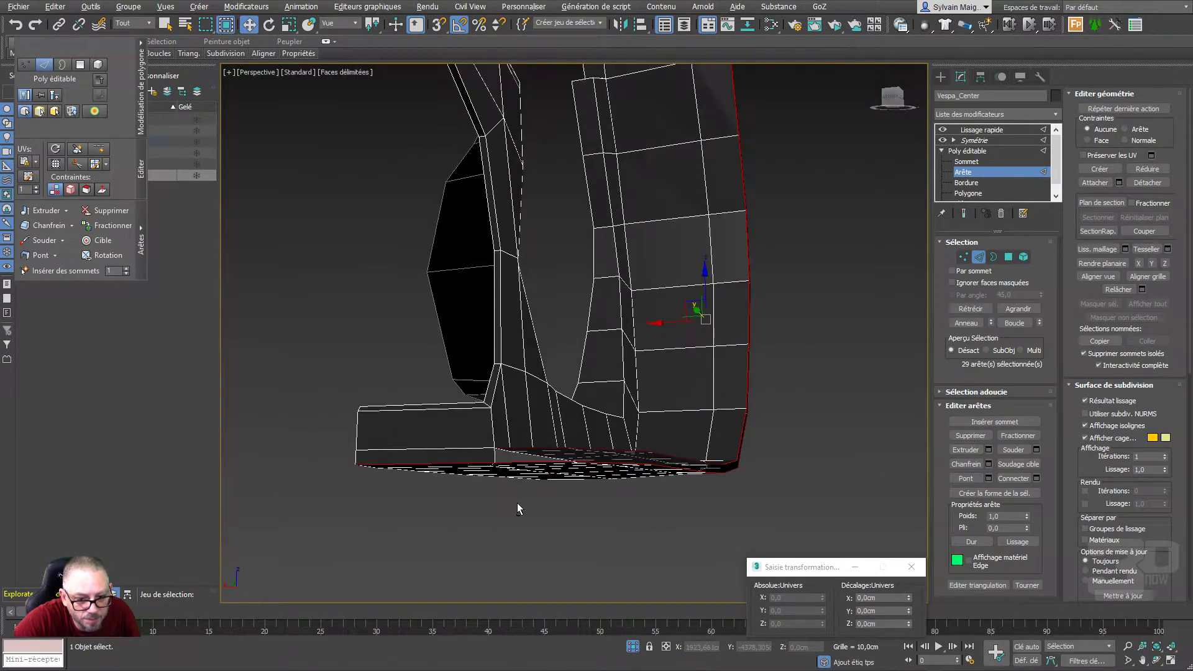
{"action": "left_click_drag", "start_coordinate": [284, 480], "coordinate": [279, 473], "text": "alt"}
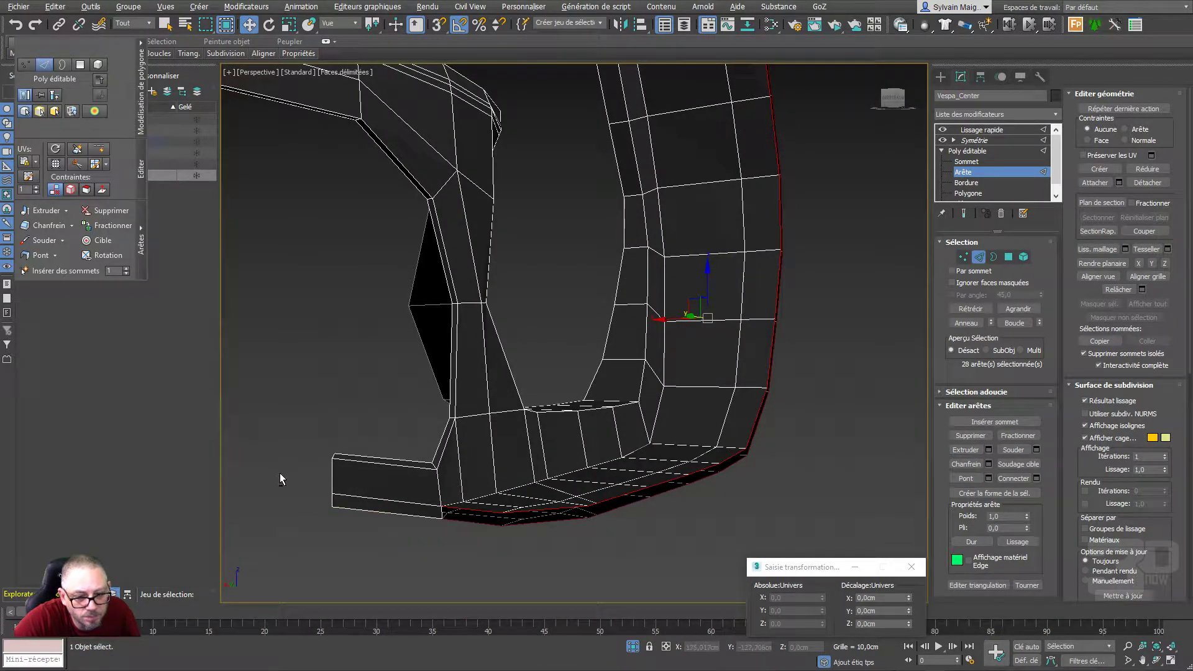
{"action": "left_click", "coordinate": [988, 478]}
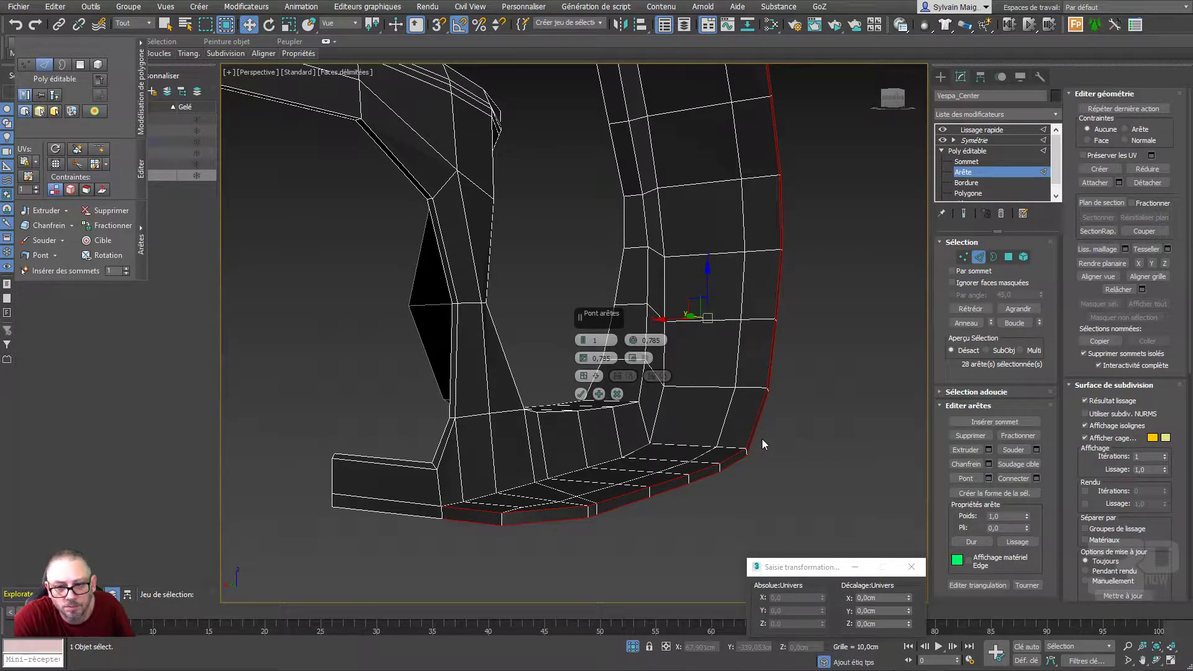
{"action": "left_click", "coordinate": [581, 394]}
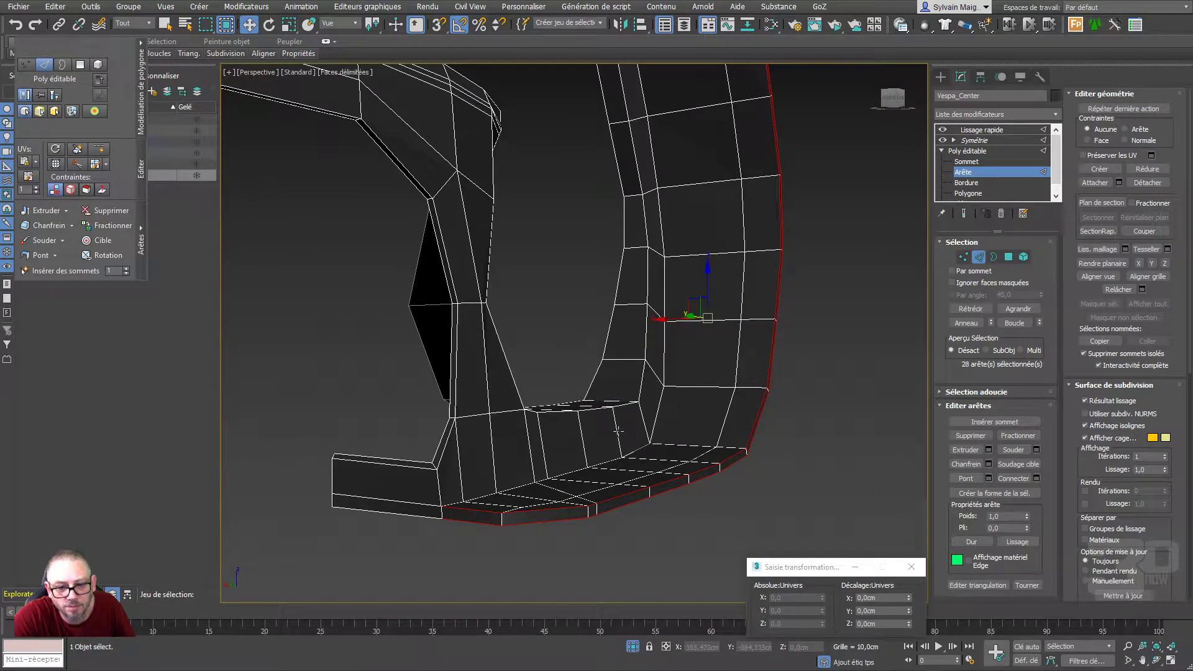
{"action": "left_click", "coordinate": [806, 409]}
Preview the end result and set Lissage rapide smoothing to 3 iterations
{"action": "left_click", "coordinate": [963, 213]}
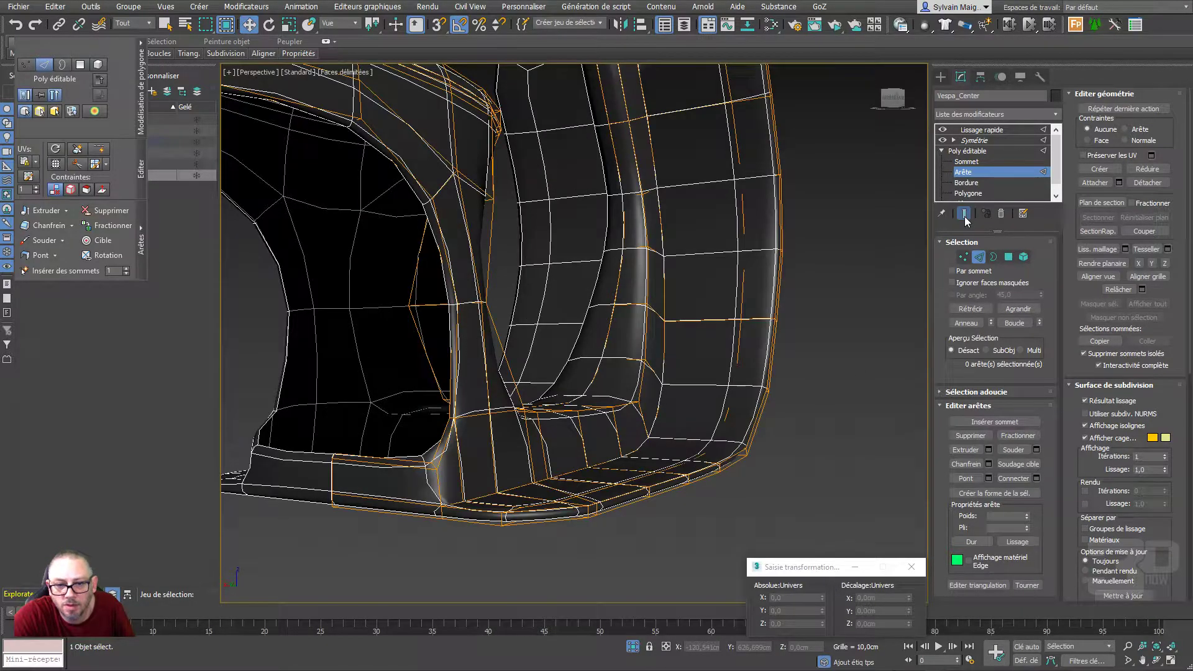
{"action": "scroll", "coordinate": [825, 352], "scroll_direction": "down", "scroll_amount": 5}
{"action": "mouse_move", "coordinate": [826, 334]}
{"action": "middle_mouse_down", "text": "alt"}
{"action": "mouse_move", "coordinate": [769, 384]}
{"action": "mouse_move", "coordinate": [612, 413]}
{"action": "mouse_move", "coordinate": [497, 412]}
{"action": "mouse_move", "coordinate": [519, 426]}
{"action": "mouse_move", "coordinate": [590, 398]}
{"action": "middle_mouse_up", "text": "alt"}
{"action": "left_click", "coordinate": [963, 257]}
{"action": "mouse_move", "coordinate": [683, 366]}
{"action": "middle_mouse_down", "text": "alt"}
{"action": "mouse_move", "coordinate": [572, 354]}
{"action": "mouse_move", "coordinate": [597, 364]}
{"action": "middle_mouse_up", "text": "alt"}
{"action": "scroll", "coordinate": [570, 351], "scroll_direction": "up", "scroll_amount": 3}
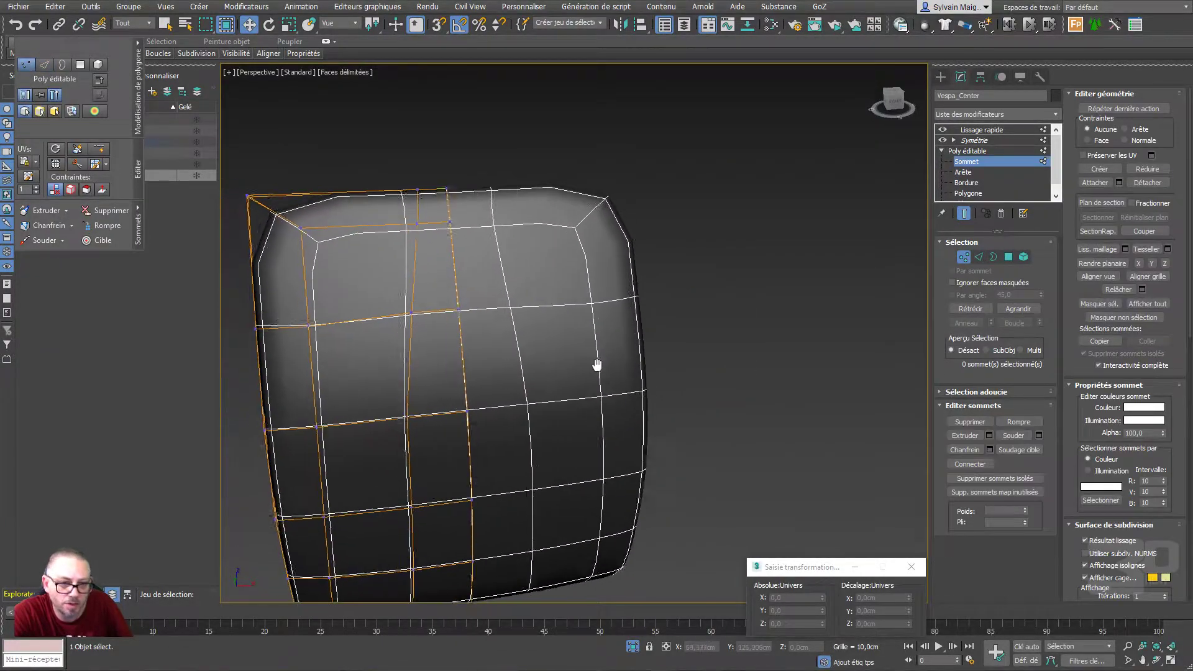
{"action": "left_click", "coordinate": [1002, 129]}
{"action": "left_click", "coordinate": [1038, 259]}
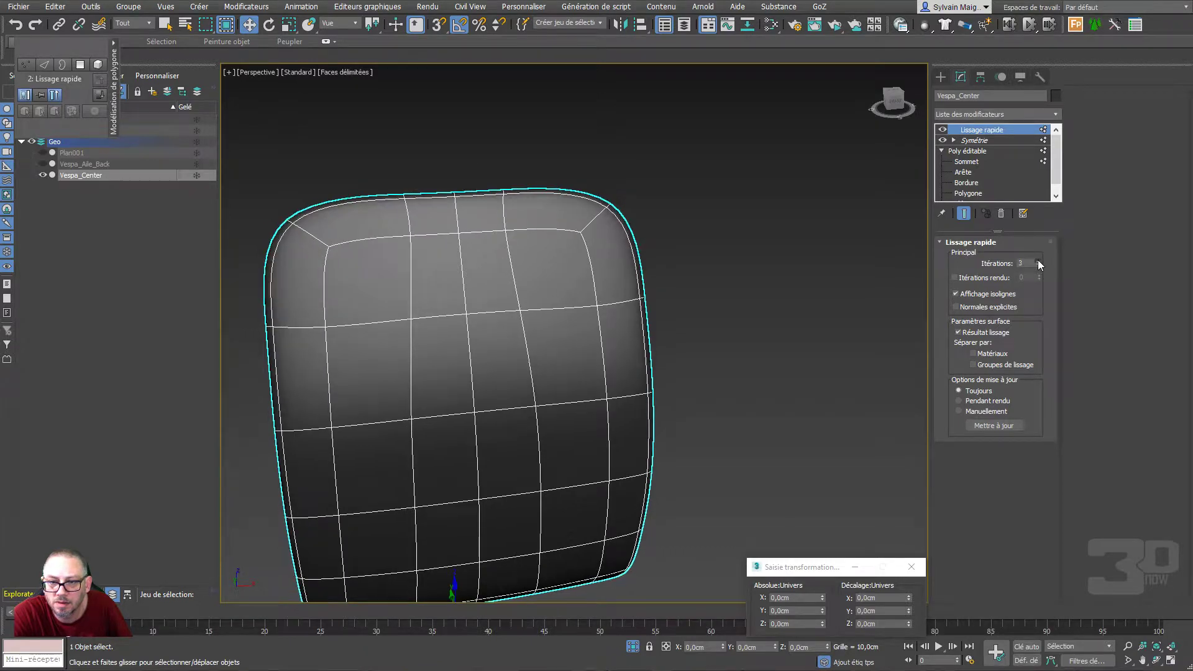
{"action": "middle_click_drag", "start_coordinate": [613, 370], "coordinate": [620, 370]}
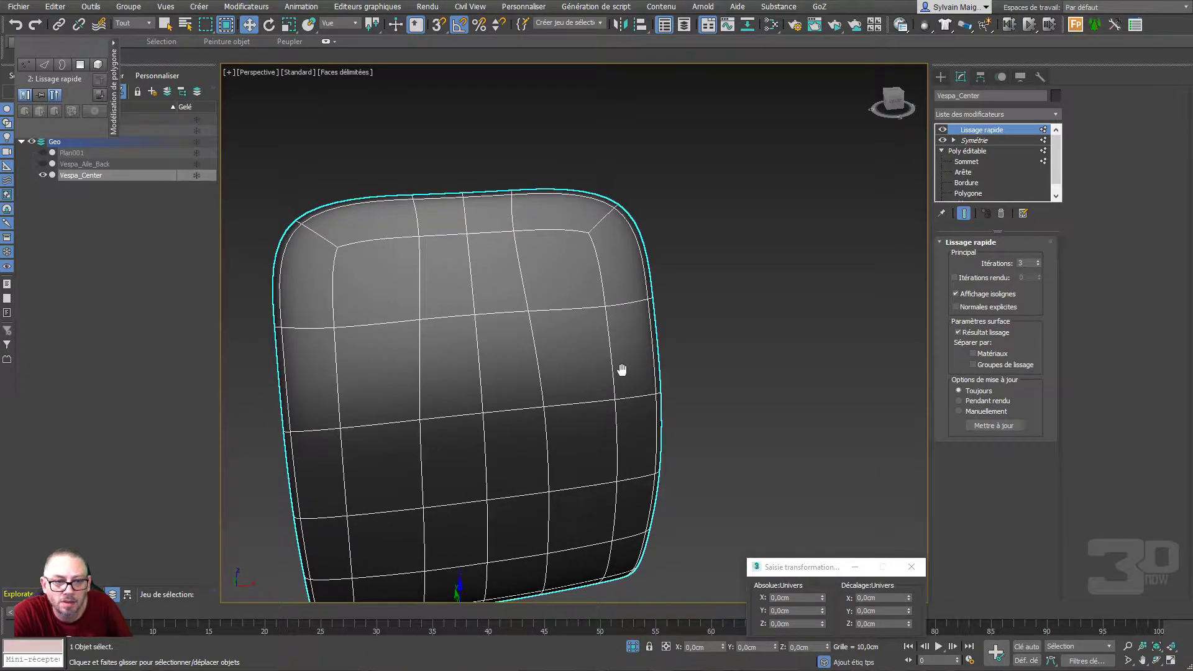
Move the front shield's top corner vertices to about -22.789, -32.534, 90.881 cm
{"action": "left_click", "coordinate": [963, 162]}
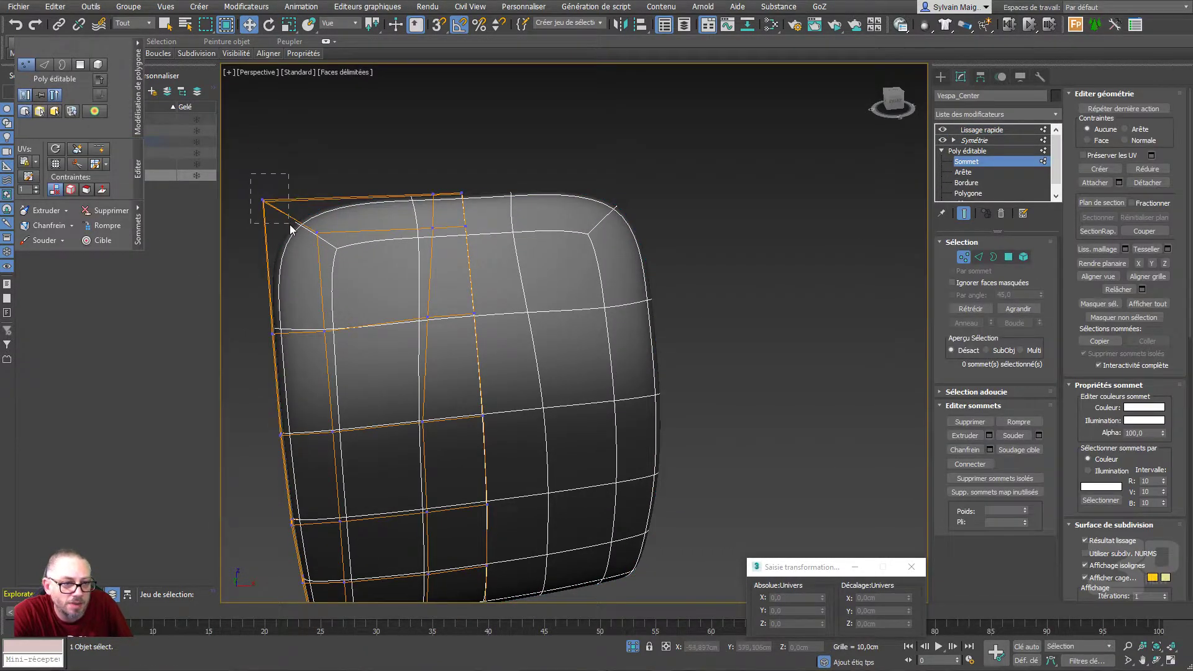
{"action": "mouse_move", "coordinate": [290, 229]}
{"action": "left_mouse_down"}
{"action": "mouse_move", "coordinate": [291, 189]}
{"action": "mouse_move", "coordinate": [277, 193]}
{"action": "left_mouse_up"}
{"action": "mouse_move", "coordinate": [287, 218]}
{"action": "middle_mouse_down", "text": "alt"}
{"action": "mouse_move", "coordinate": [365, 248]}
{"action": "mouse_move", "coordinate": [362, 266]}
{"action": "mouse_move", "coordinate": [674, 245]}
{"action": "mouse_move", "coordinate": [662, 254]}
{"action": "middle_mouse_up", "text": "alt"}
{"action": "scroll", "coordinate": [362, 267], "scroll_direction": "down", "scroll_amount": 3}
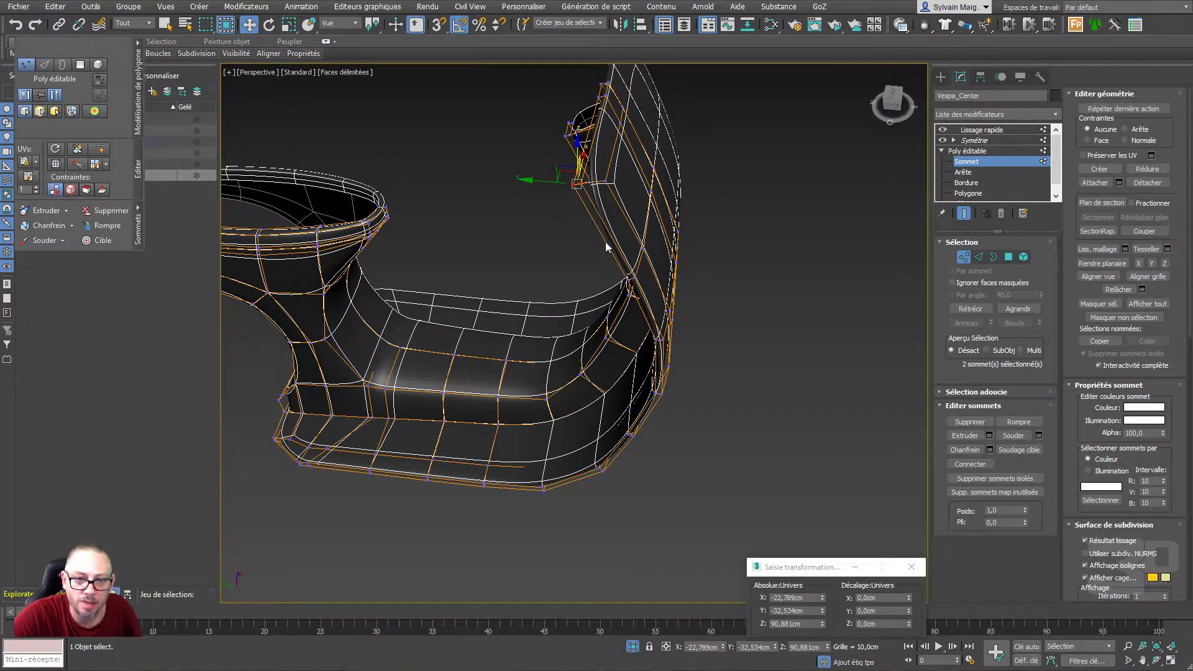
Orbit around the fender and select the floor corner vertex beside the front shield
{"action": "mouse_move", "coordinate": [604, 241]}
{"action": "middle_mouse_down", "text": "alt"}
{"action": "mouse_move", "coordinate": [651, 199]}
{"action": "mouse_move", "coordinate": [699, 195]}
{"action": "mouse_move", "coordinate": [759, 222]}
{"action": "middle_mouse_up", "text": "alt"}
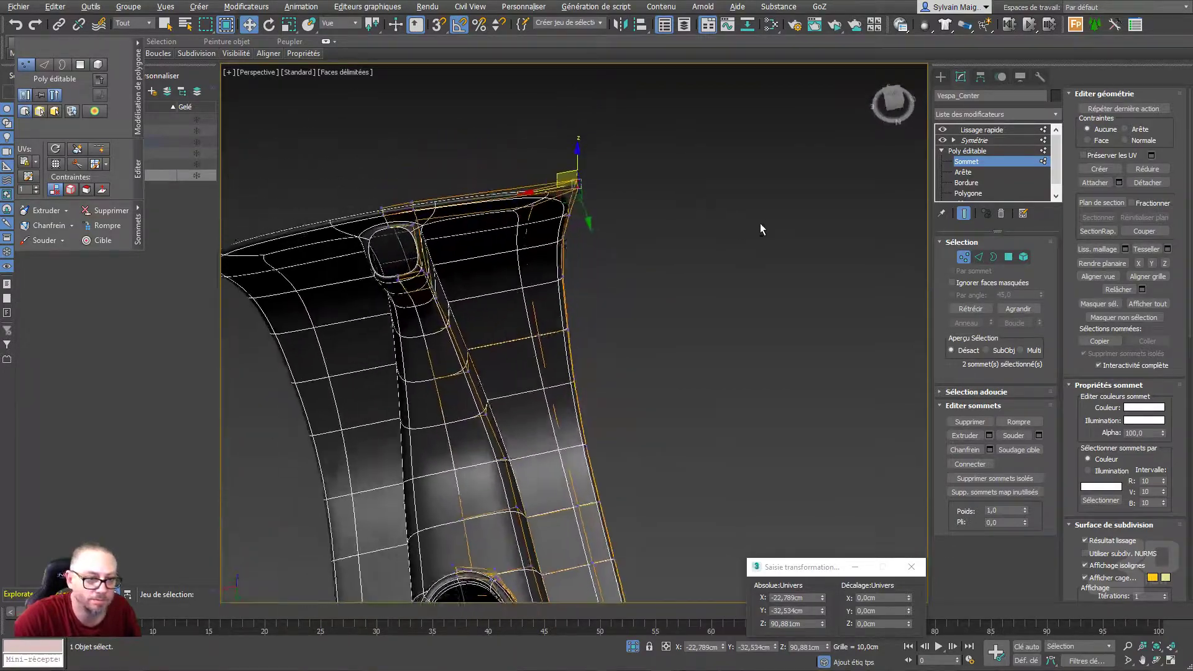
{"action": "scroll", "coordinate": [472, 274], "scroll_direction": "up", "scroll_amount": 3}
{"action": "scroll", "coordinate": [447, 274], "scroll_direction": "down", "scroll_amount": 3}
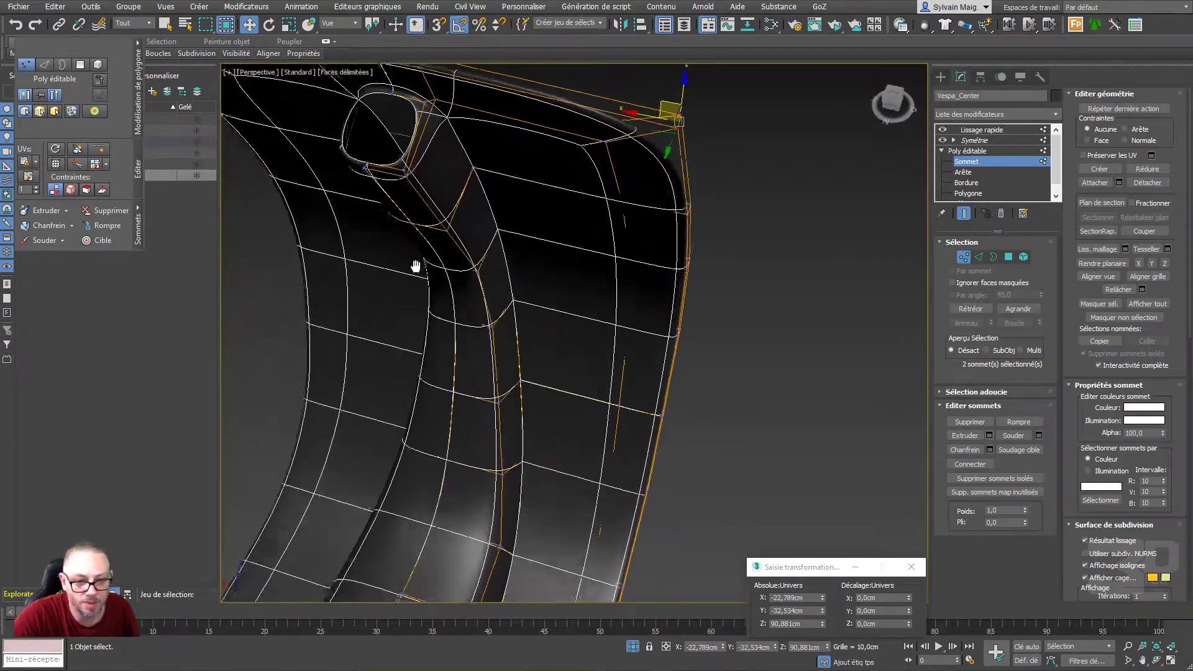
{"action": "scroll", "coordinate": [412, 277], "scroll_direction": "down", "scroll_amount": 3}
{"action": "mouse_move", "coordinate": [405, 306]}
{"action": "middle_mouse_down", "text": "alt"}
{"action": "mouse_move", "coordinate": [399, 381]}
{"action": "mouse_move", "coordinate": [394, 341]}
{"action": "mouse_move", "coordinate": [413, 341]}
{"action": "mouse_move", "coordinate": [466, 288]}
{"action": "mouse_move", "coordinate": [445, 367]}
{"action": "middle_mouse_up", "text": "alt"}
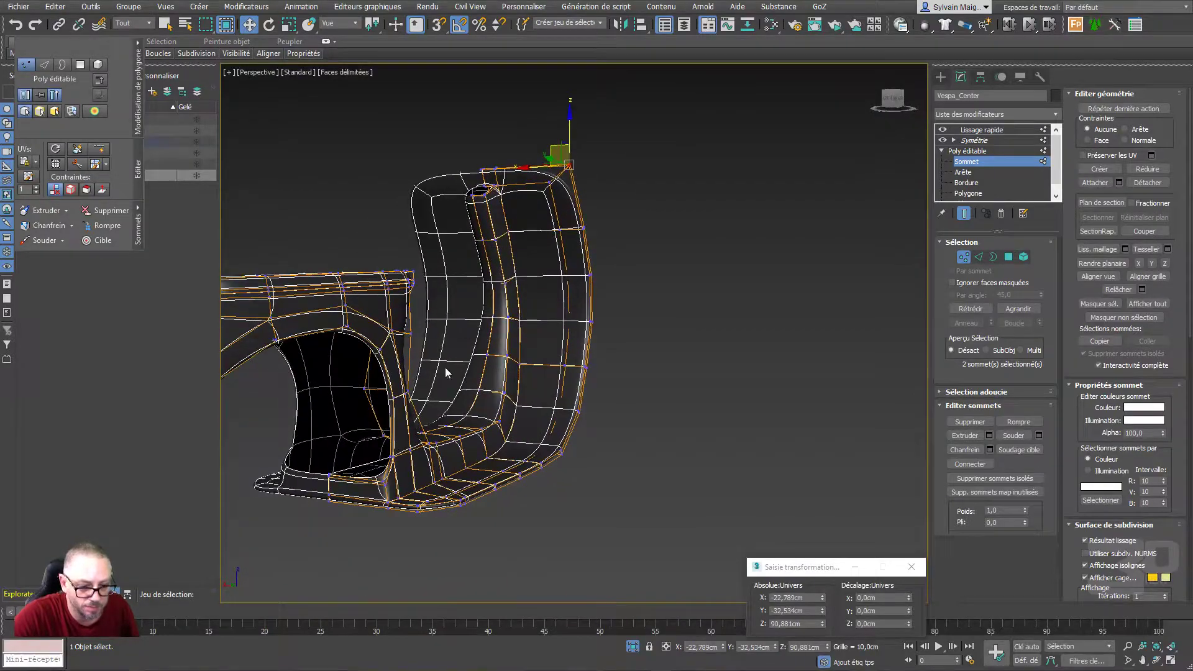
{"action": "scroll", "coordinate": [392, 472], "scroll_direction": "up", "scroll_amount": 4}
{"action": "scroll", "coordinate": [391, 470], "scroll_direction": "up", "scroll_amount": 3}
{"action": "scroll", "coordinate": [415, 464], "scroll_direction": "down", "scroll_amount": 4}
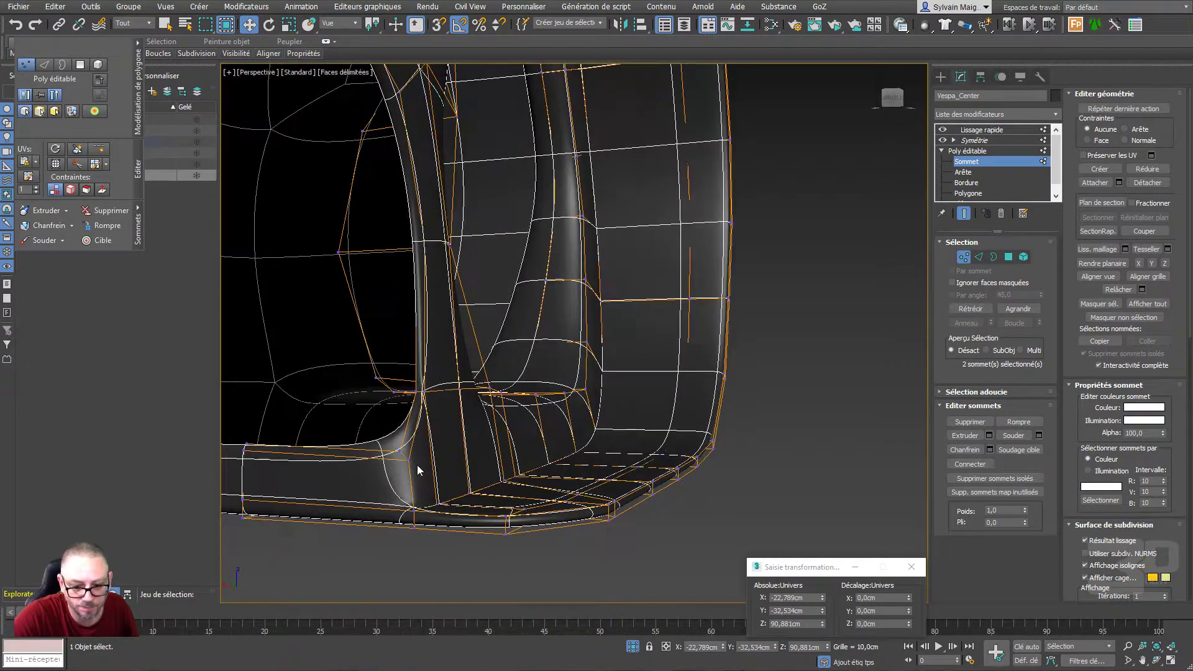
{"action": "mouse_move", "coordinate": [416, 465]}
{"action": "middle_mouse_down", "text": "alt"}
{"action": "mouse_move", "coordinate": [392, 467]}
{"action": "mouse_move", "coordinate": [501, 426]}
{"action": "mouse_move", "coordinate": [487, 431]}
{"action": "middle_mouse_up", "text": "alt"}
{"action": "scroll", "coordinate": [301, 428], "scroll_direction": "up", "scroll_amount": 2}
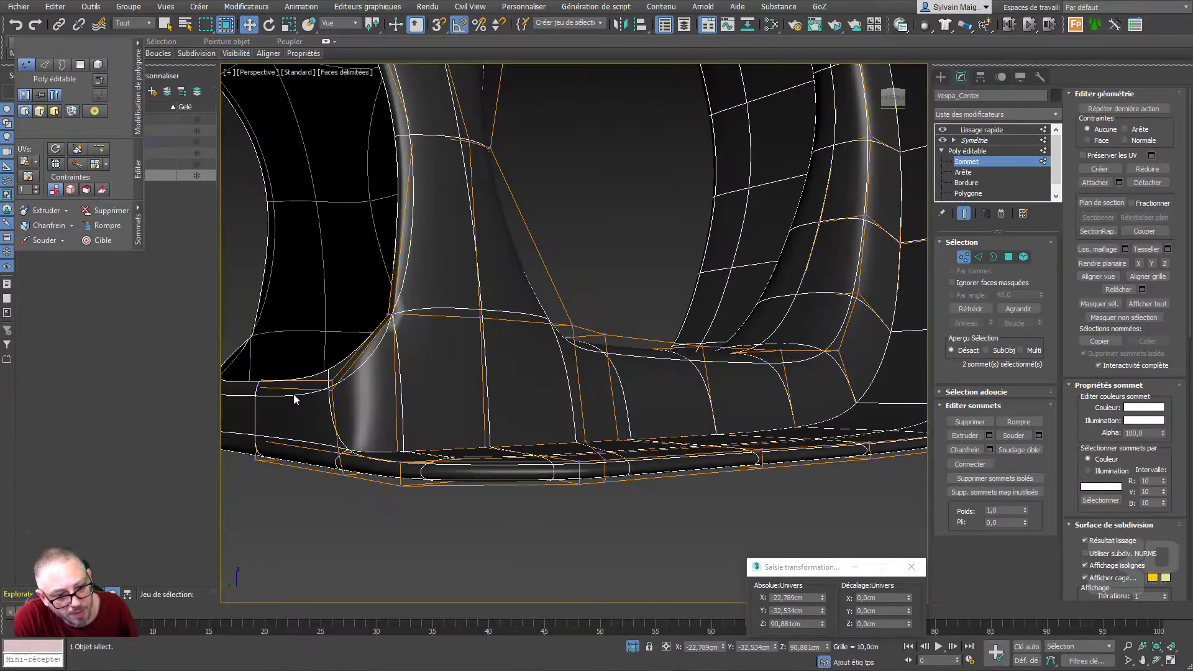
{"action": "left_click", "coordinate": [332, 379]}
{"action": "scroll", "coordinate": [345, 389], "scroll_direction": "up", "scroll_amount": 3}
{"action": "mouse_move", "coordinate": [318, 391]}
{"action": "middle_mouse_down", "text": "alt"}
{"action": "mouse_move", "coordinate": [351, 397]}
{"action": "mouse_move", "coordinate": [367, 416]}
{"action": "mouse_move", "coordinate": [423, 389]}
{"action": "mouse_move", "coordinate": [418, 398]}
{"action": "mouse_move", "coordinate": [444, 354]}
{"action": "mouse_move", "coordinate": [517, 308]}
{"action": "mouse_move", "coordinate": [528, 346]}
{"action": "middle_mouse_up", "text": "alt"}
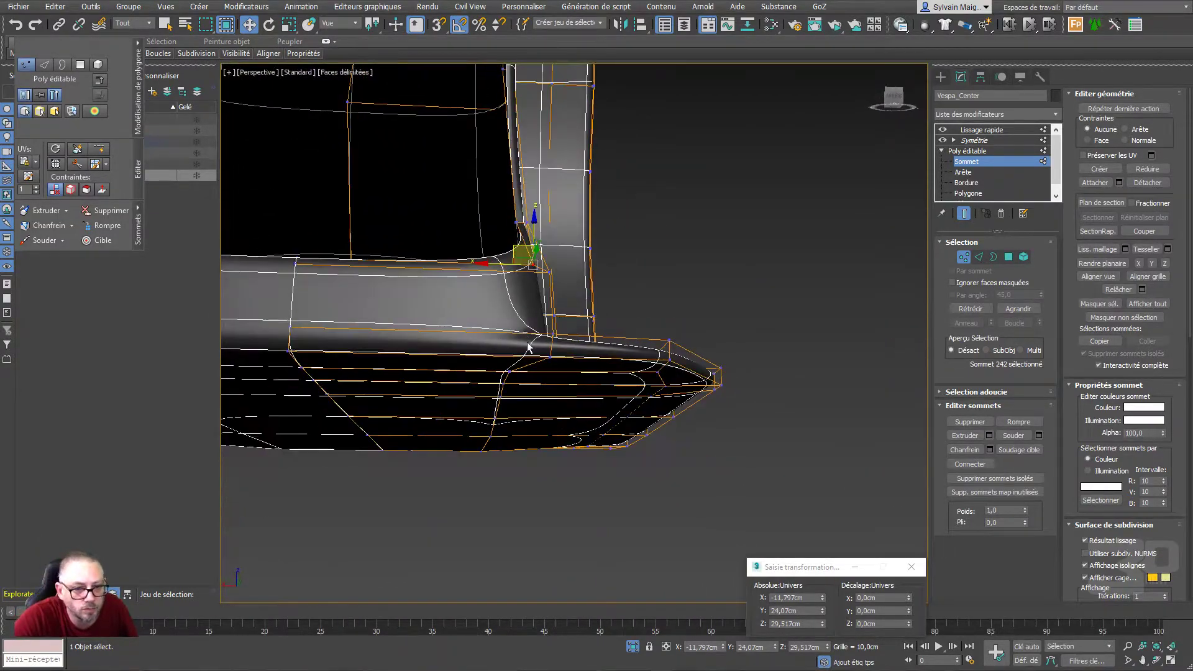
Cut a new edge across the floor corner using the quad menu's Cut tool
{"action": "right_click", "coordinate": [538, 361]}
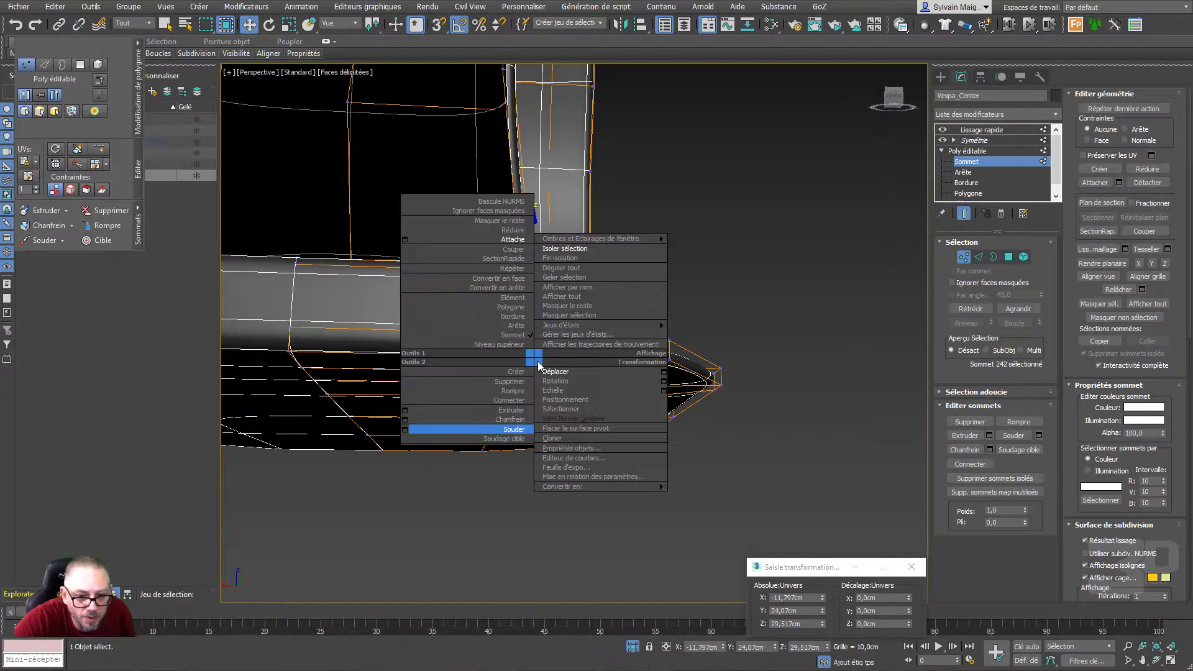
{"action": "left_click", "coordinate": [488, 258]}
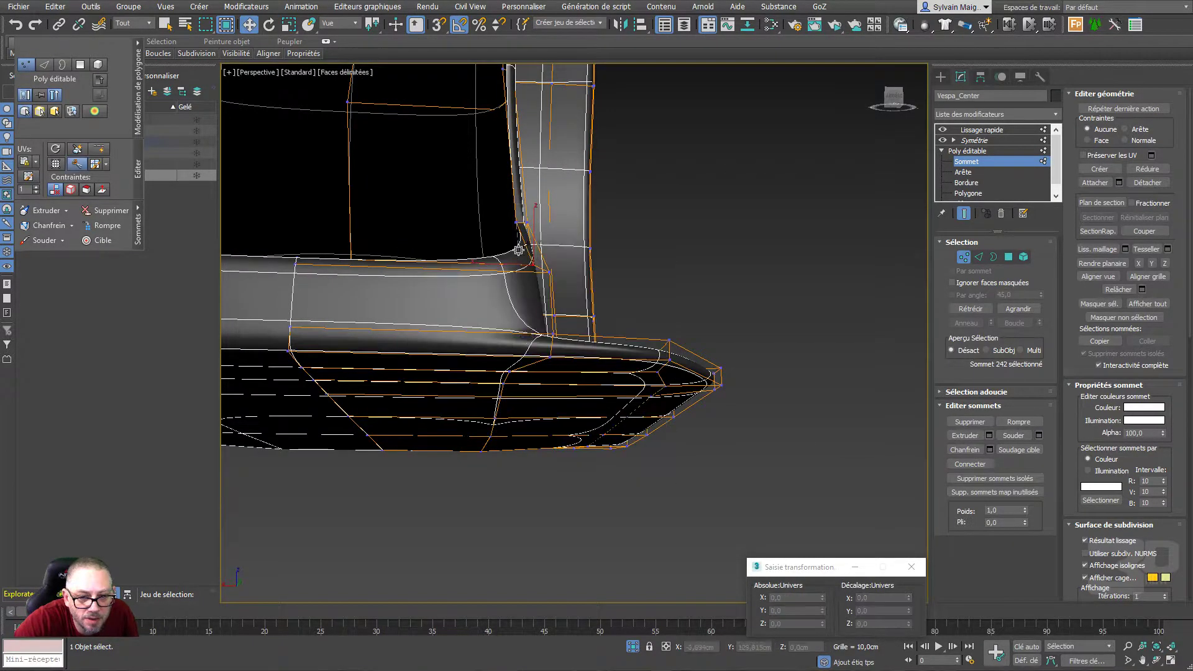
{"action": "left_click", "coordinate": [508, 371]}
{"action": "left_click", "coordinate": [520, 354]}
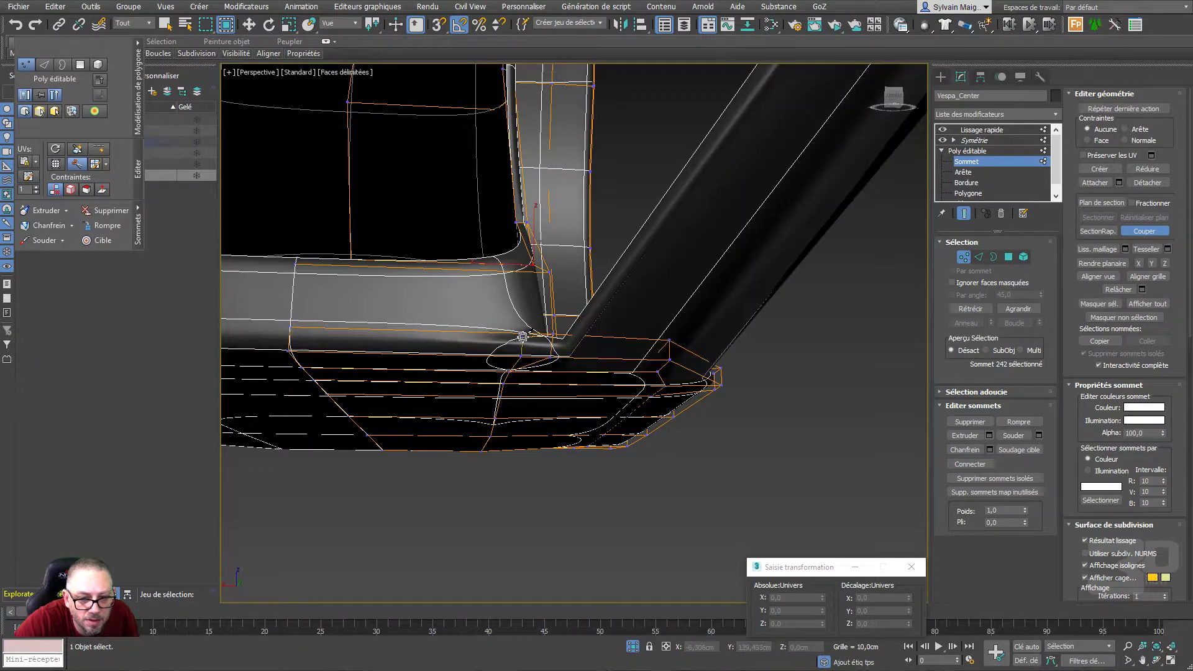
{"action": "left_click", "coordinate": [524, 278]}
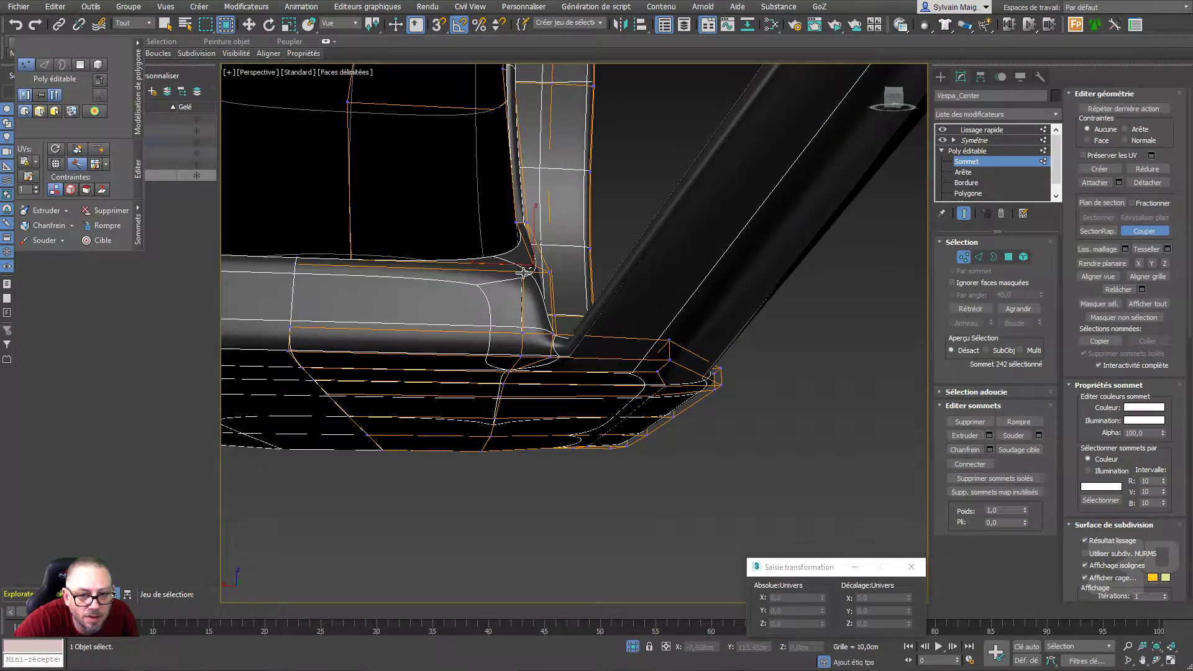
{"action": "right_click", "coordinate": [519, 263]}
{"action": "key", "text": "w"}
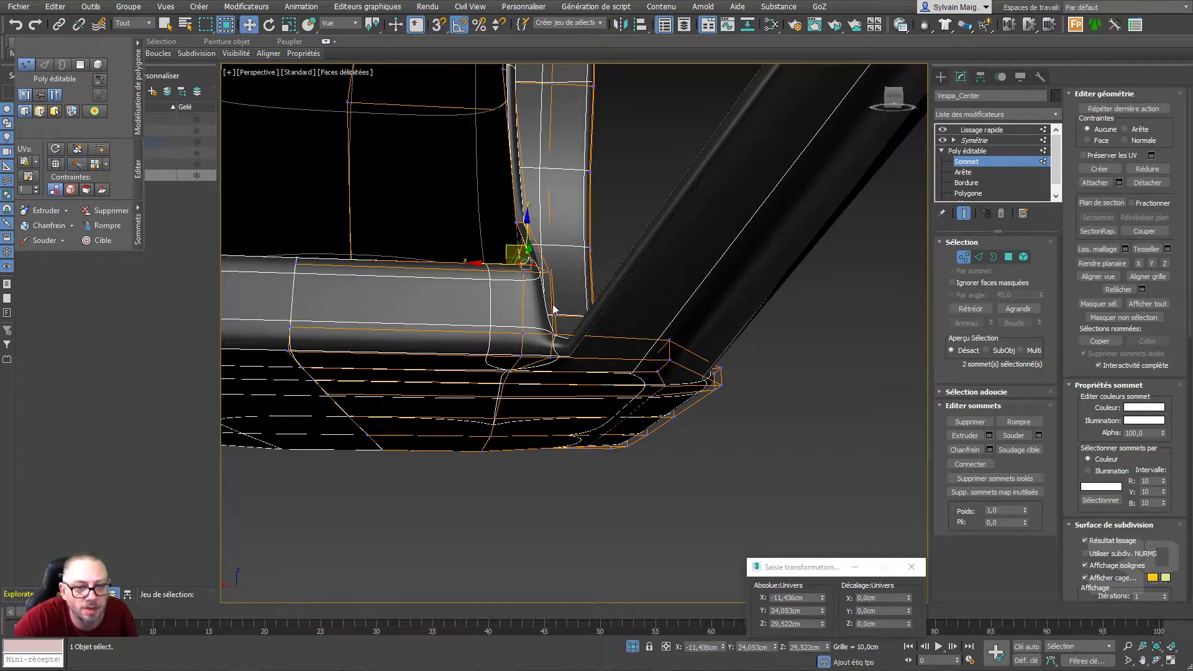
Switch off Lissage rapide to view the raw cage around the scooter body
{"action": "mouse_move", "coordinate": [522, 267]}
{"action": "middle_mouse_down", "text": "alt"}
{"action": "mouse_move", "coordinate": [566, 316]}
{"action": "mouse_move", "coordinate": [508, 423]}
{"action": "mouse_move", "coordinate": [528, 350]}
{"action": "mouse_move", "coordinate": [918, 147]}
{"action": "middle_mouse_up", "text": "alt"}
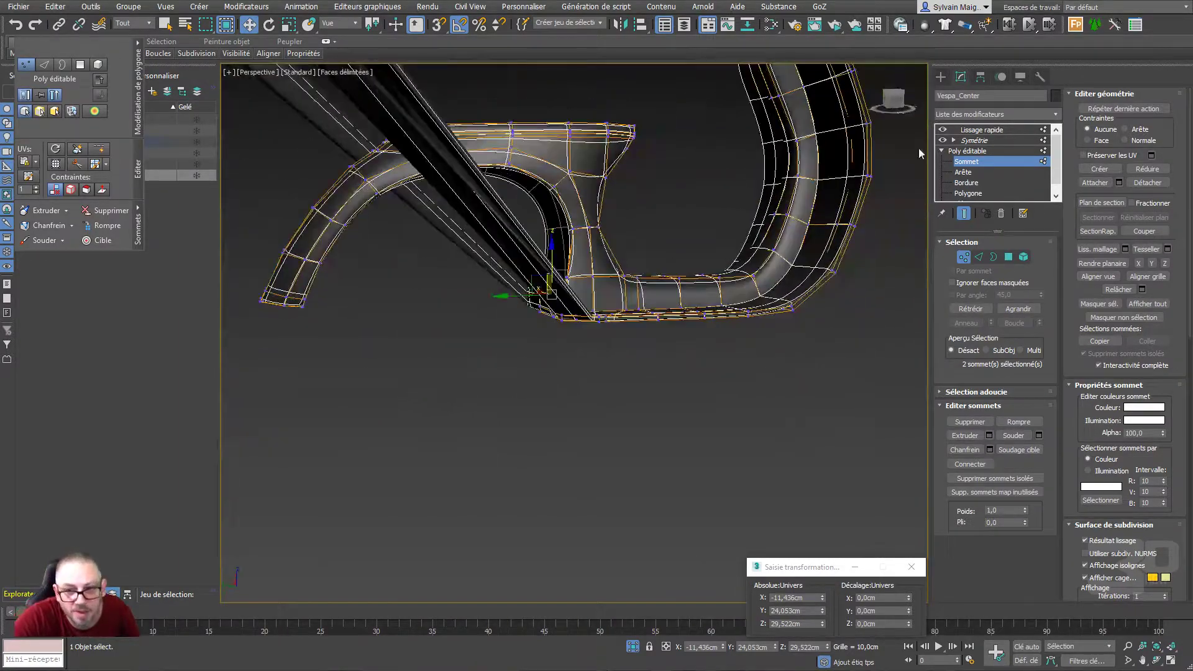
{"action": "left_click", "coordinate": [942, 129]}
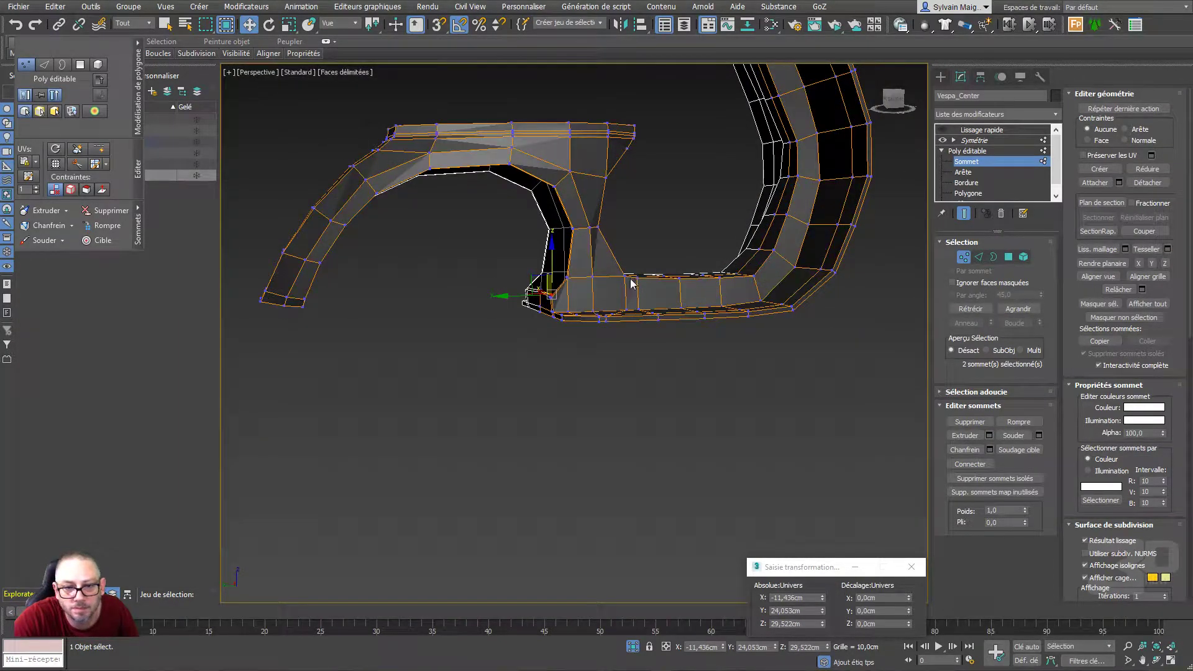
{"action": "scroll", "coordinate": [560, 312], "scroll_direction": "up", "scroll_amount": 3}
{"action": "scroll", "coordinate": [557, 326], "scroll_direction": "up", "scroll_amount": 3}
{"action": "mouse_move", "coordinate": [556, 326]}
{"action": "middle_mouse_down", "text": "alt"}
{"action": "mouse_move", "coordinate": [574, 357]}
{"action": "mouse_move", "coordinate": [617, 376]}
{"action": "mouse_move", "coordinate": [550, 305]}
{"action": "mouse_move", "coordinate": [621, 345]}
{"action": "mouse_move", "coordinate": [611, 365]}
{"action": "mouse_move", "coordinate": [590, 378]}
{"action": "mouse_move", "coordinate": [589, 318]}
{"action": "mouse_move", "coordinate": [556, 255]}
{"action": "mouse_move", "coordinate": [561, 226]}
{"action": "mouse_move", "coordinate": [646, 269]}
{"action": "mouse_move", "coordinate": [632, 303]}
{"action": "mouse_move", "coordinate": [590, 337]}
{"action": "mouse_move", "coordinate": [613, 333]}
{"action": "mouse_move", "coordinate": [582, 353]}
{"action": "middle_mouse_up", "text": "alt"}
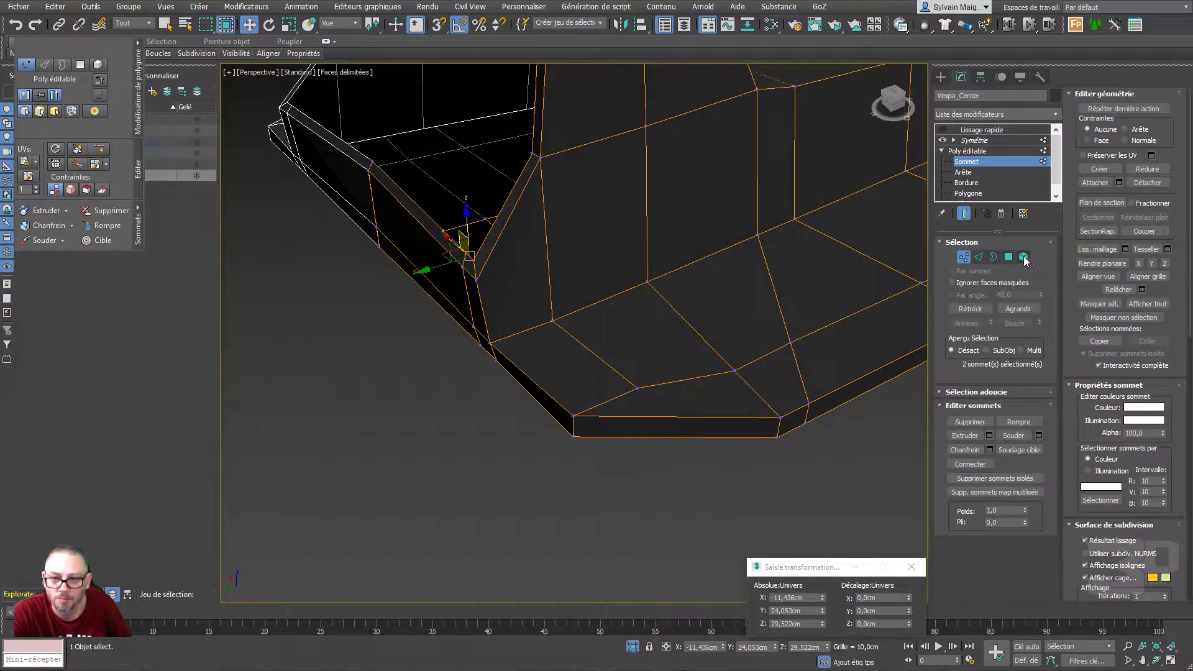
Remove the crease from the selected edges and compare the smoothed and raw floor
{"action": "left_click", "coordinate": [979, 257]}
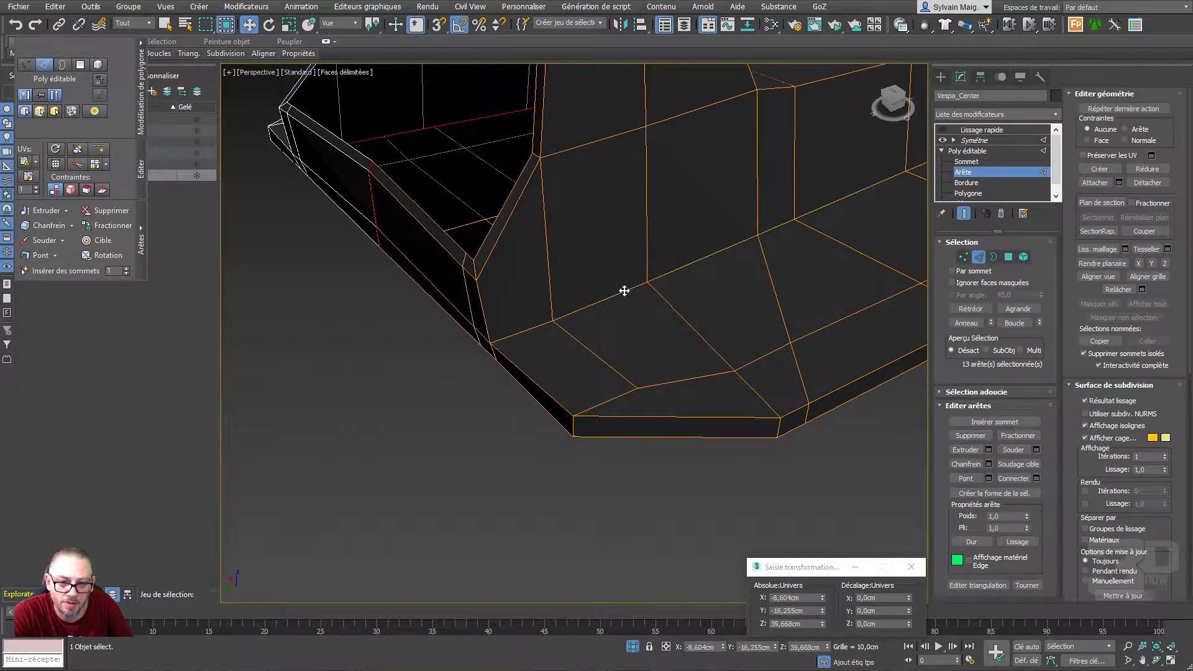
{"action": "right_click", "coordinate": [1026, 528]}
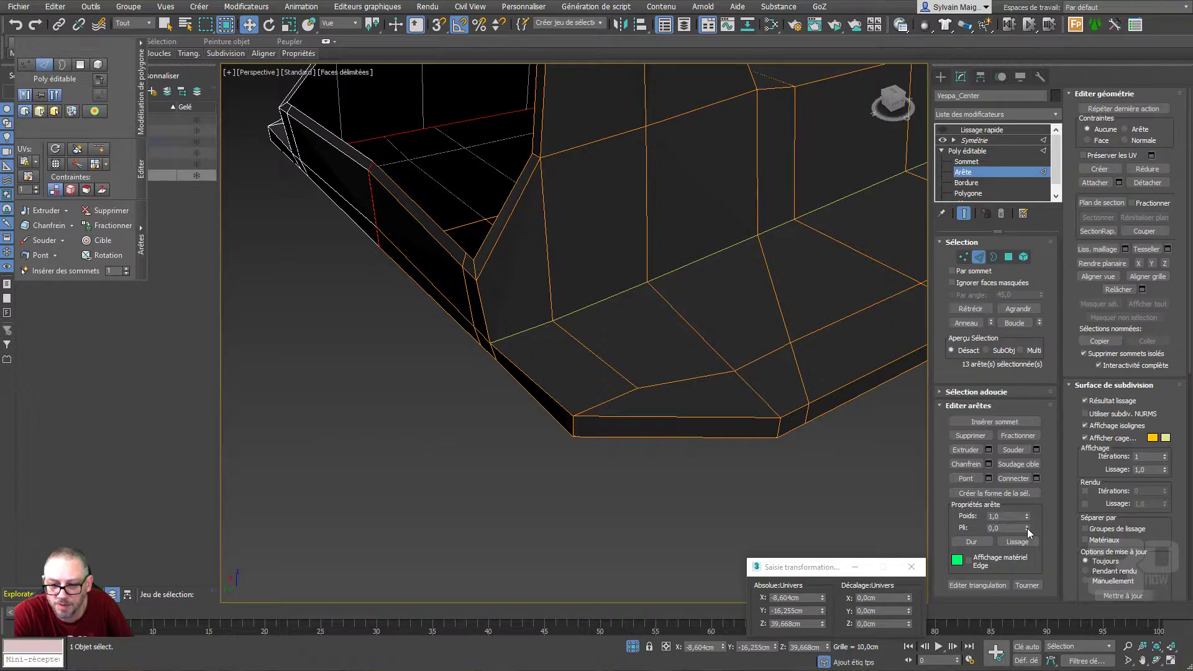
{"action": "left_click", "coordinate": [943, 133]}
{"action": "scroll", "coordinate": [737, 283], "scroll_direction": "down", "scroll_amount": 3}
{"action": "mouse_move", "coordinate": [738, 283]}
{"action": "middle_mouse_down"}
{"action": "mouse_move", "coordinate": [756, 264]}
{"action": "mouse_move", "coordinate": [507, 488]}
{"action": "mouse_move", "coordinate": [510, 547]}
{"action": "middle_mouse_up"}
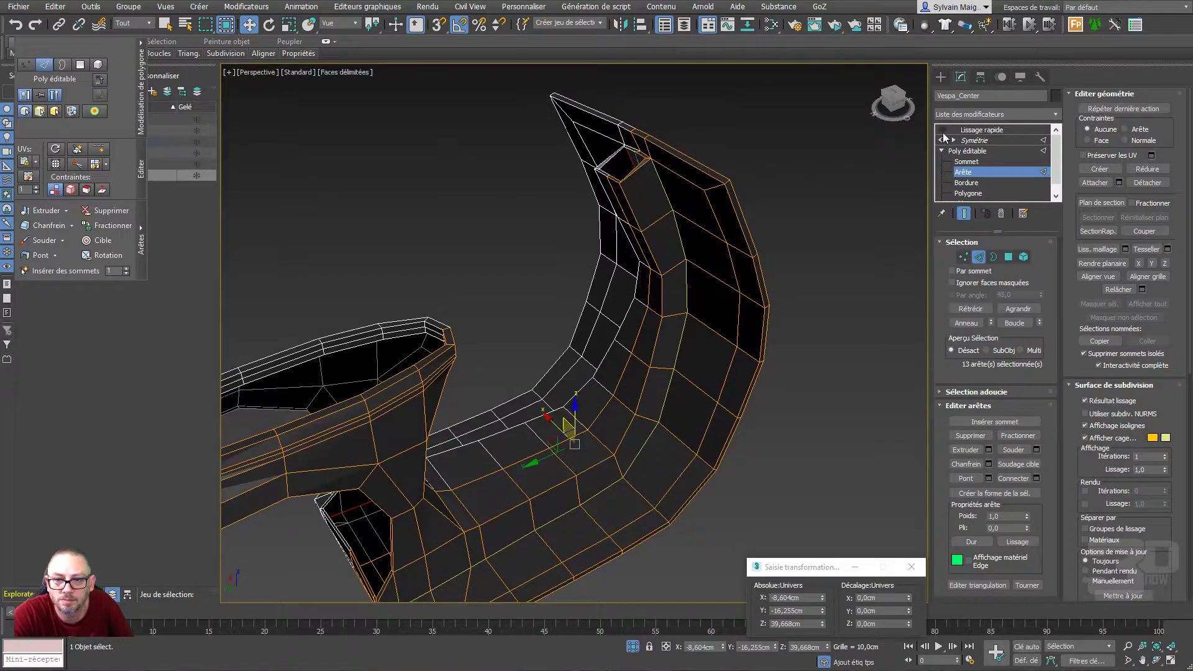
{"action": "left_click", "coordinate": [943, 130]}
{"action": "middle_click_drag", "start_coordinate": [592, 541], "coordinate": [636, 429]}
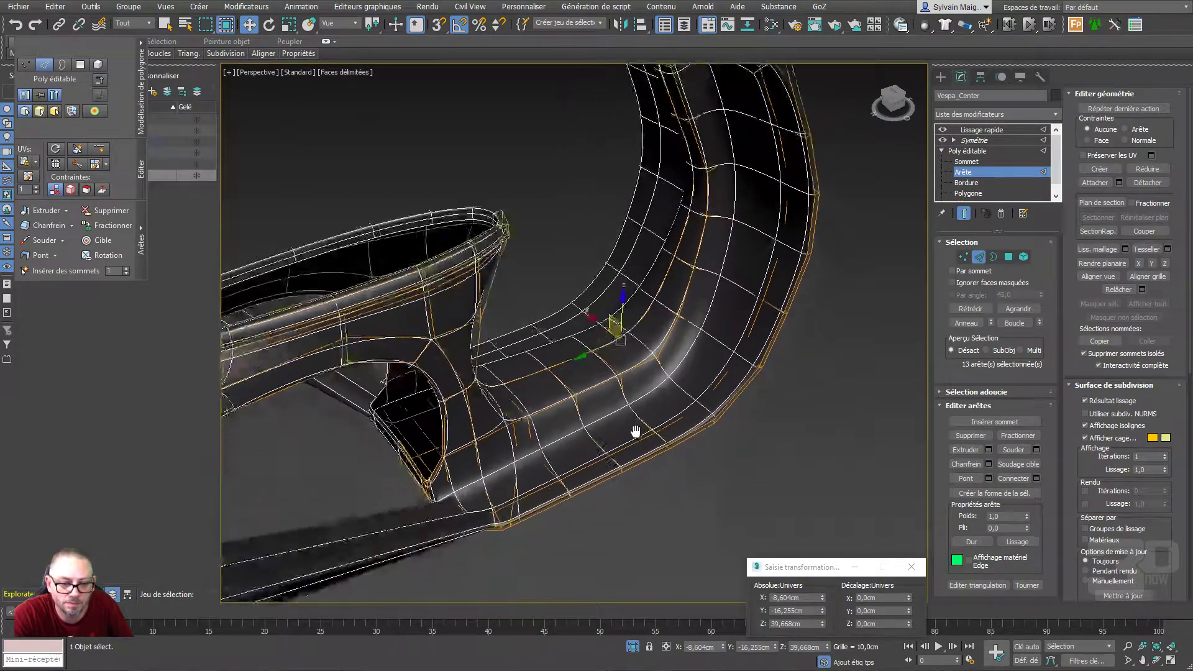
{"action": "scroll", "coordinate": [583, 456], "scroll_direction": "up", "scroll_amount": 2}
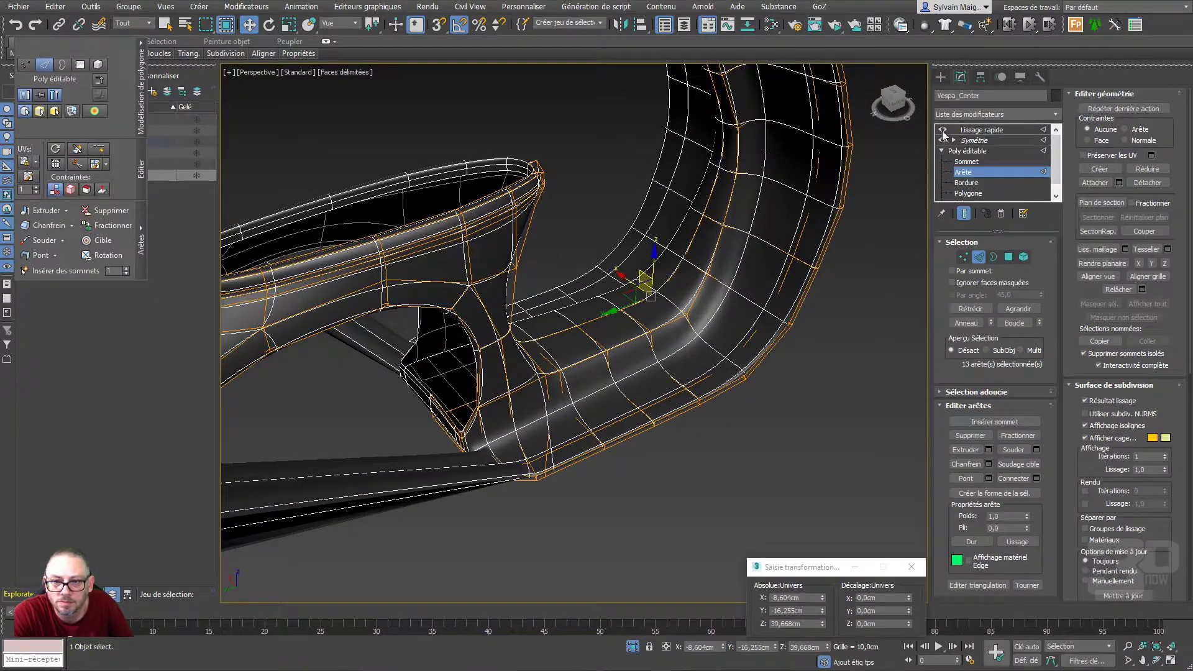
{"action": "left_click", "coordinate": [943, 131]}
{"action": "scroll", "coordinate": [467, 486], "scroll_direction": "up", "scroll_amount": 5}
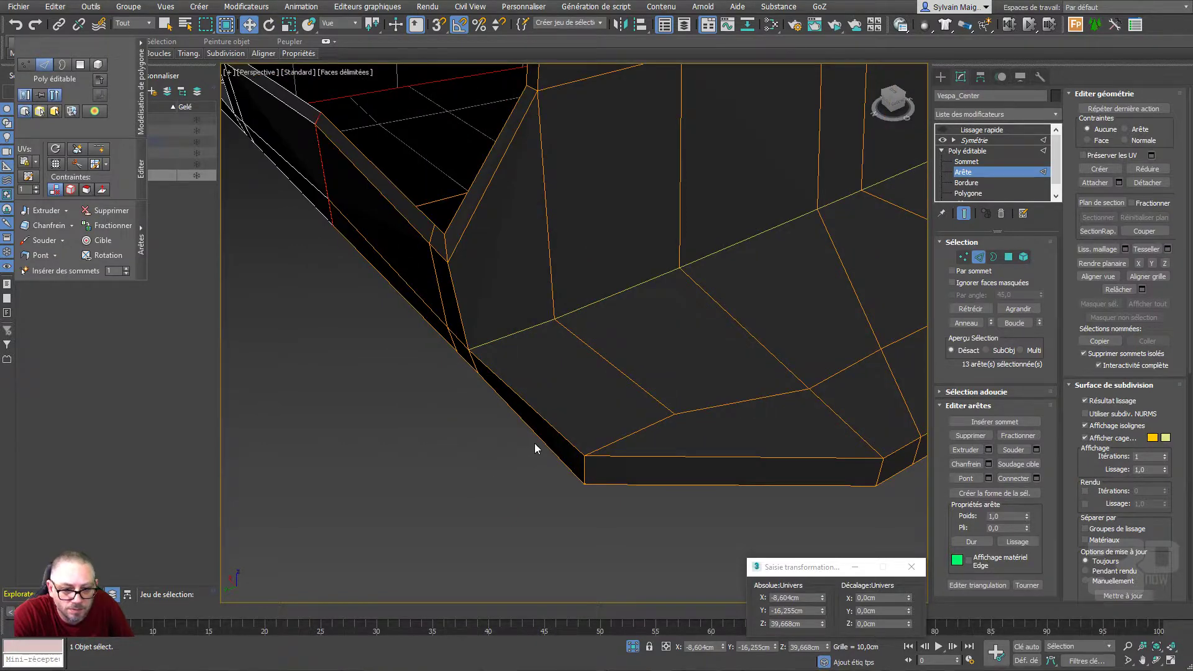
Clear smoothing groups on all polygons with Effacer tout, then return to vertex level
{"action": "left_click", "coordinate": [1008, 256], "text": "ctrl"}
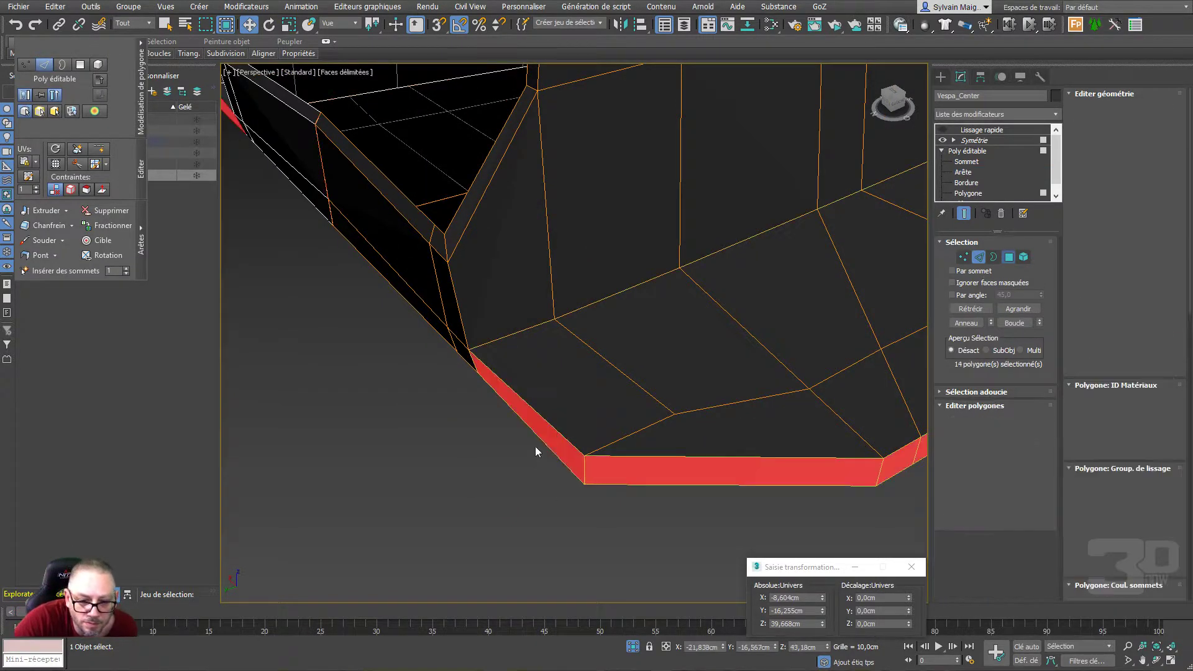
{"action": "left_click", "coordinate": [551, 439]}
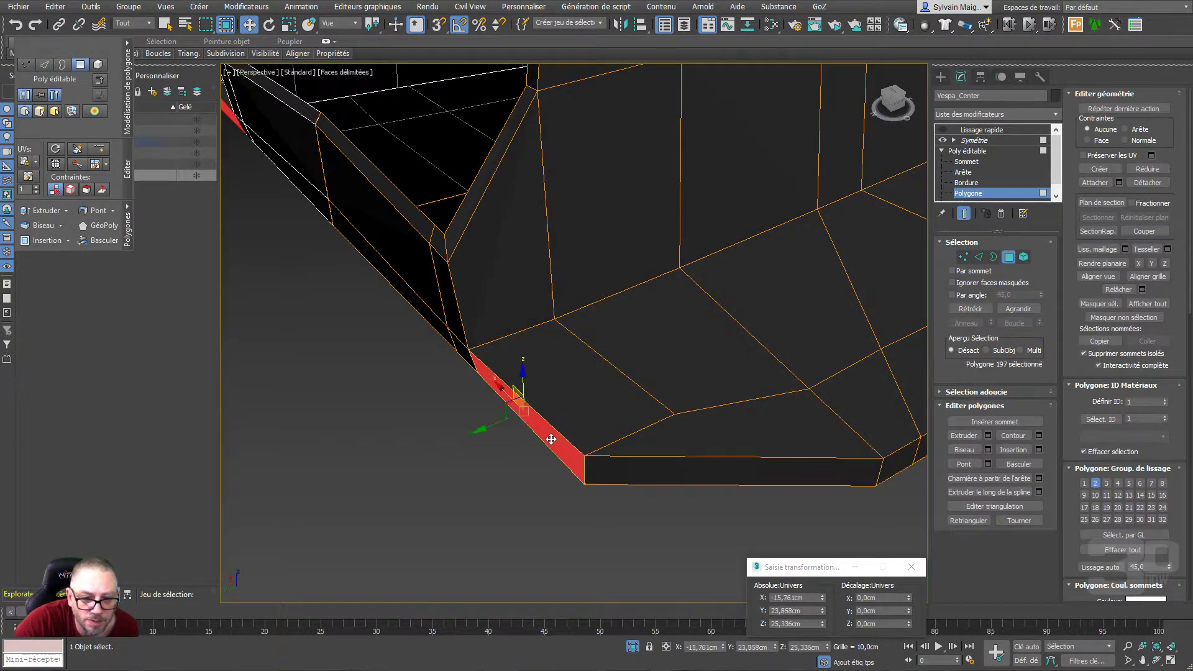
{"action": "left_click", "coordinate": [602, 470], "text": "shift"}
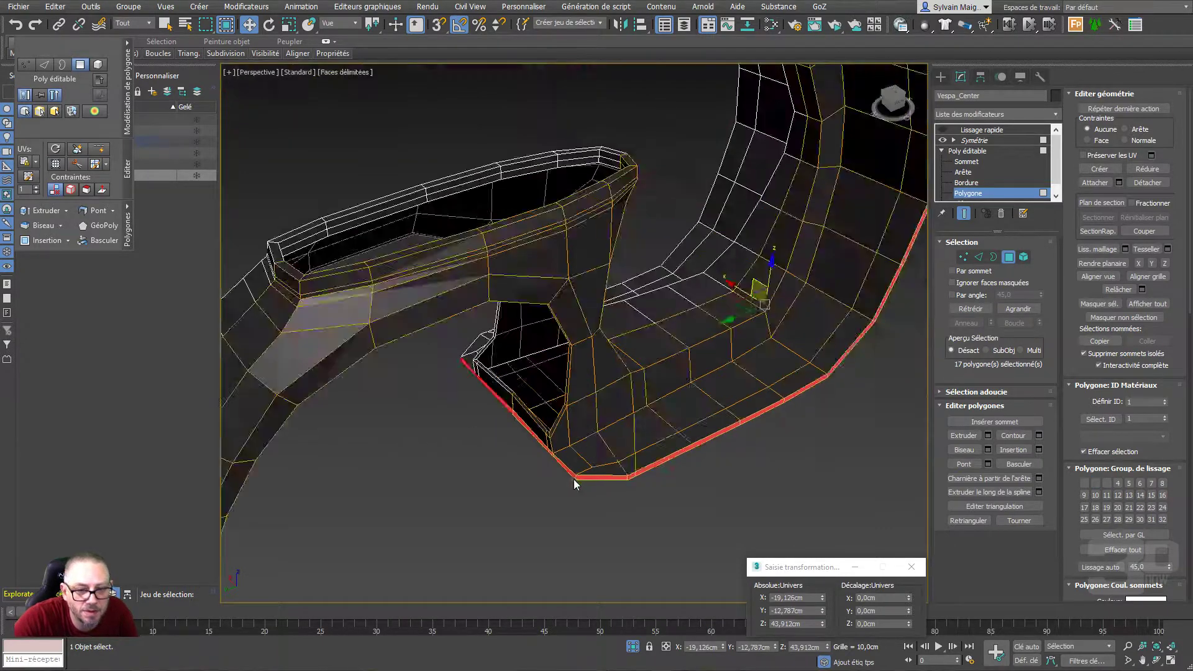
{"action": "middle_click_drag", "start_coordinate": [602, 469], "coordinate": [573, 482], "text": "alt"}
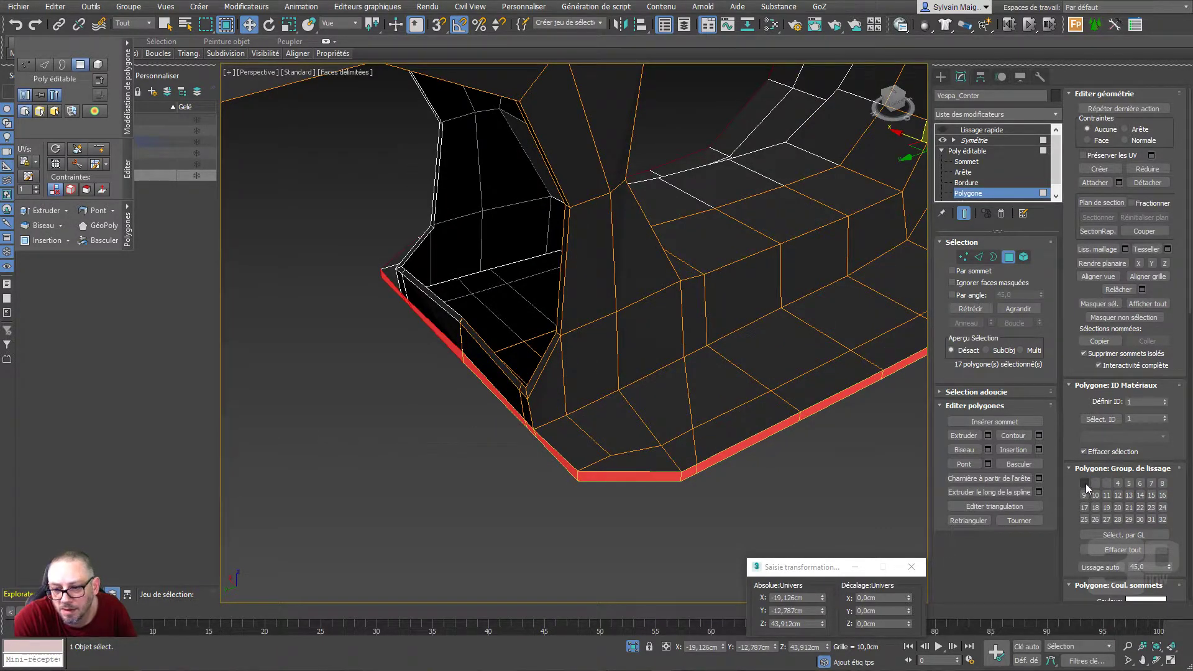
{"action": "key", "text": "ctrl+a"}
{"action": "left_click", "coordinate": [1112, 550]}
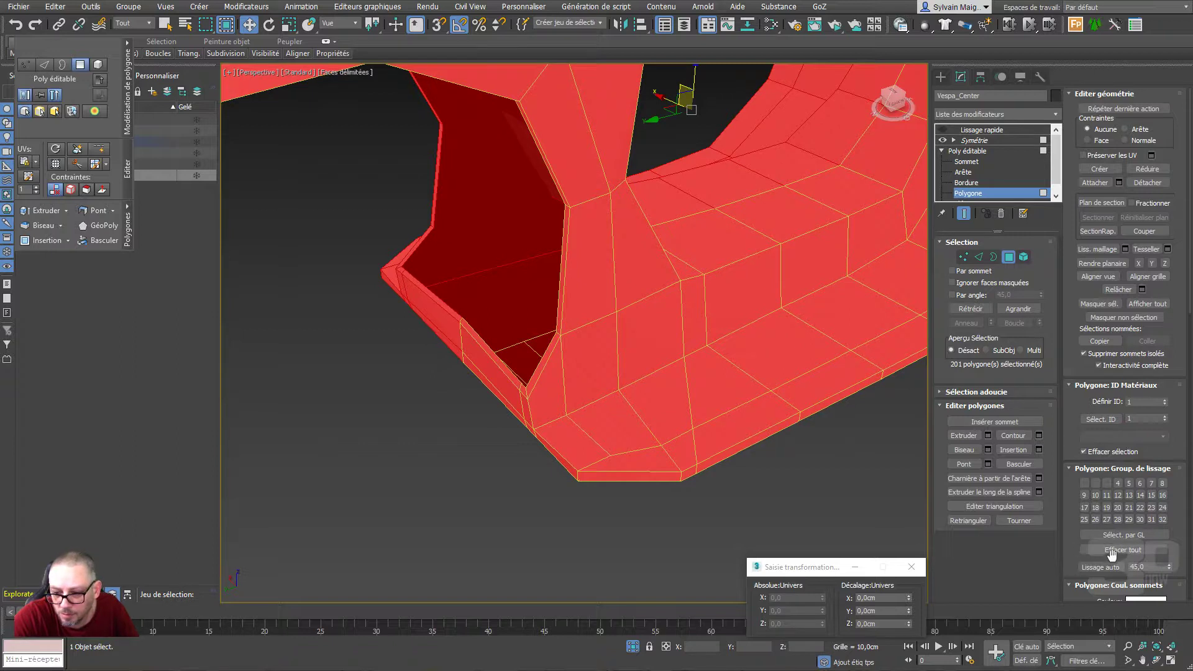
{"action": "left_click", "coordinate": [1112, 549]}
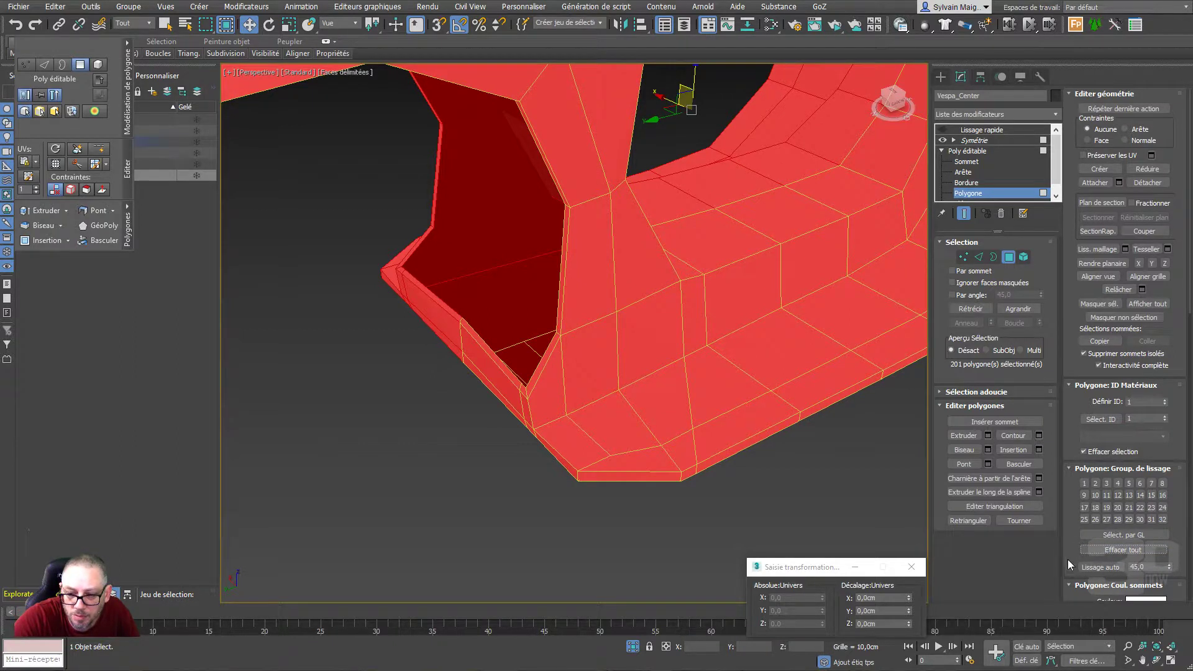
{"action": "left_click", "coordinate": [698, 546]}
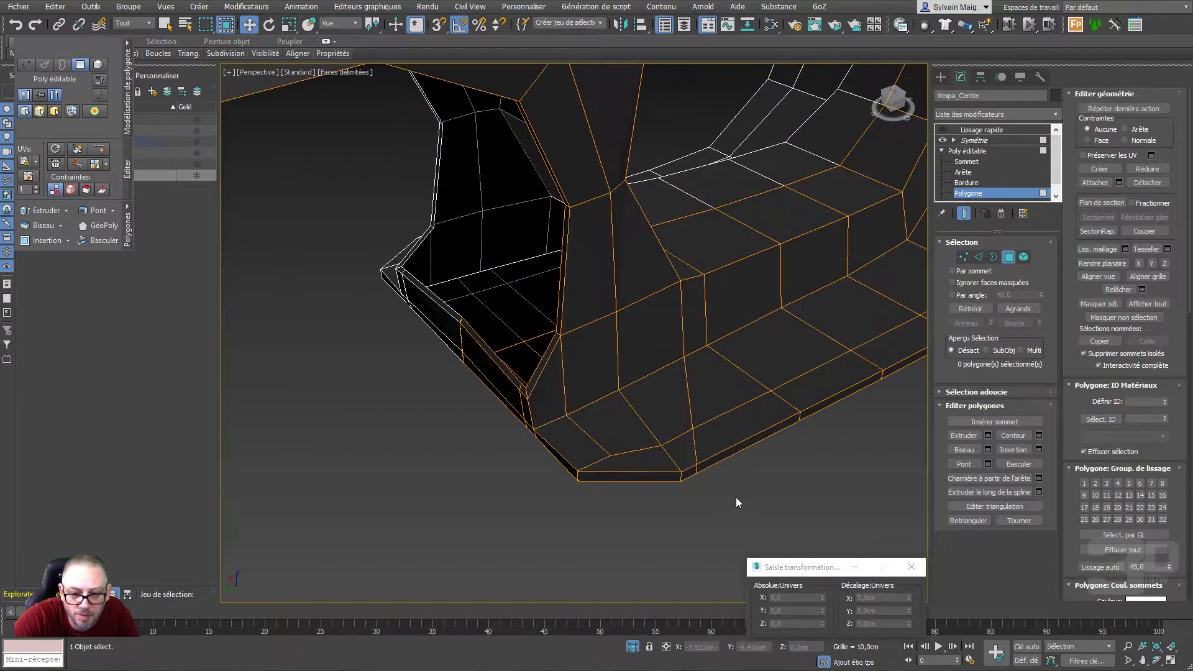
{"action": "left_click", "coordinate": [964, 257]}
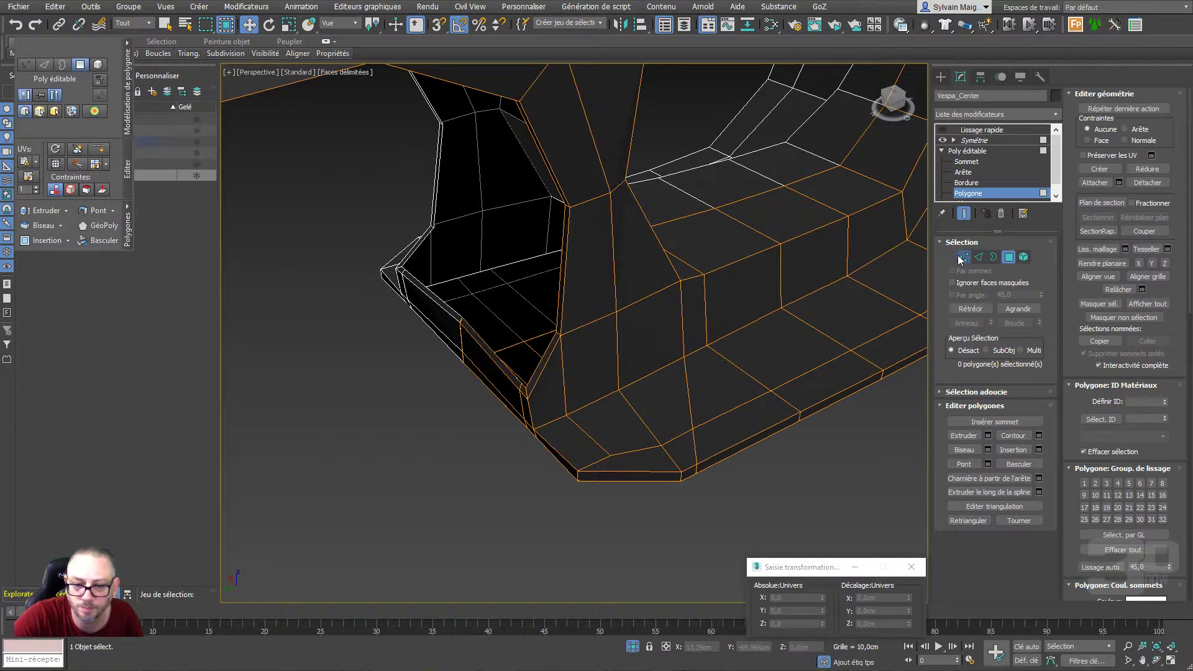
{"action": "left_click", "coordinate": [611, 455]}
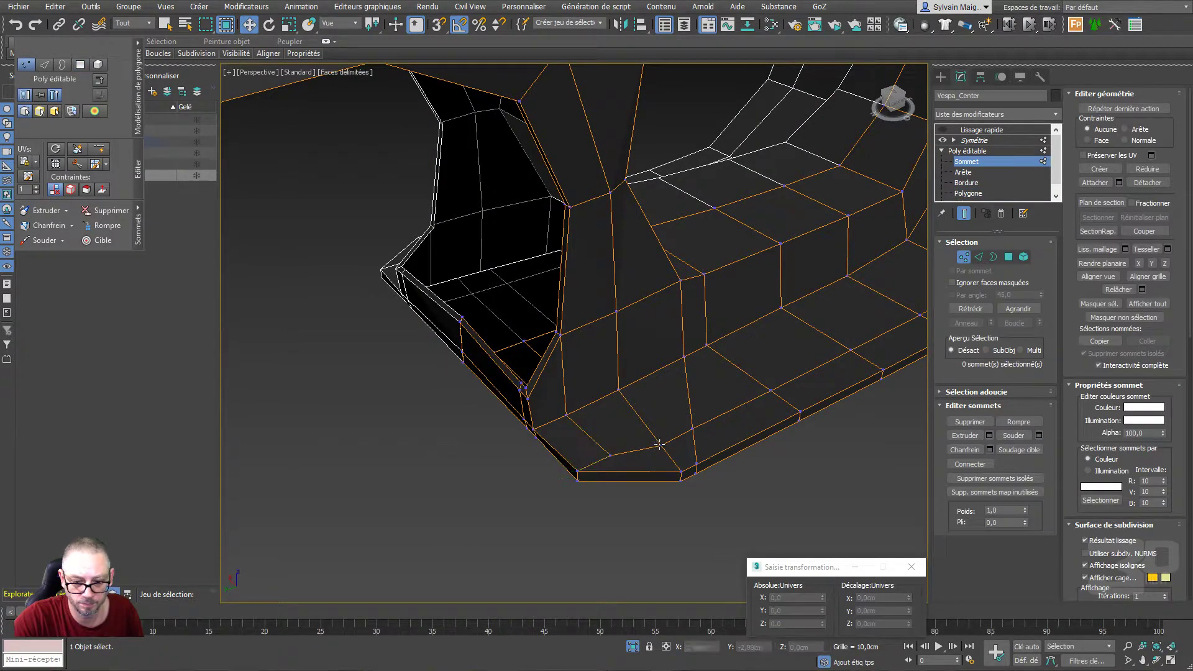
Nudge a front floor crease vertex to about -21.338, 13.21, 25.802 cm
{"action": "left_click", "coordinate": [660, 445]}
{"action": "mouse_move", "coordinate": [652, 445]}
{"action": "left_mouse_down"}
{"action": "mouse_move", "coordinate": [638, 448]}
{"action": "mouse_move", "coordinate": [675, 439]}
{"action": "mouse_move", "coordinate": [684, 418]}
{"action": "mouse_move", "coordinate": [702, 458]}
{"action": "left_mouse_up"}
{"action": "left_click", "coordinate": [692, 428]}
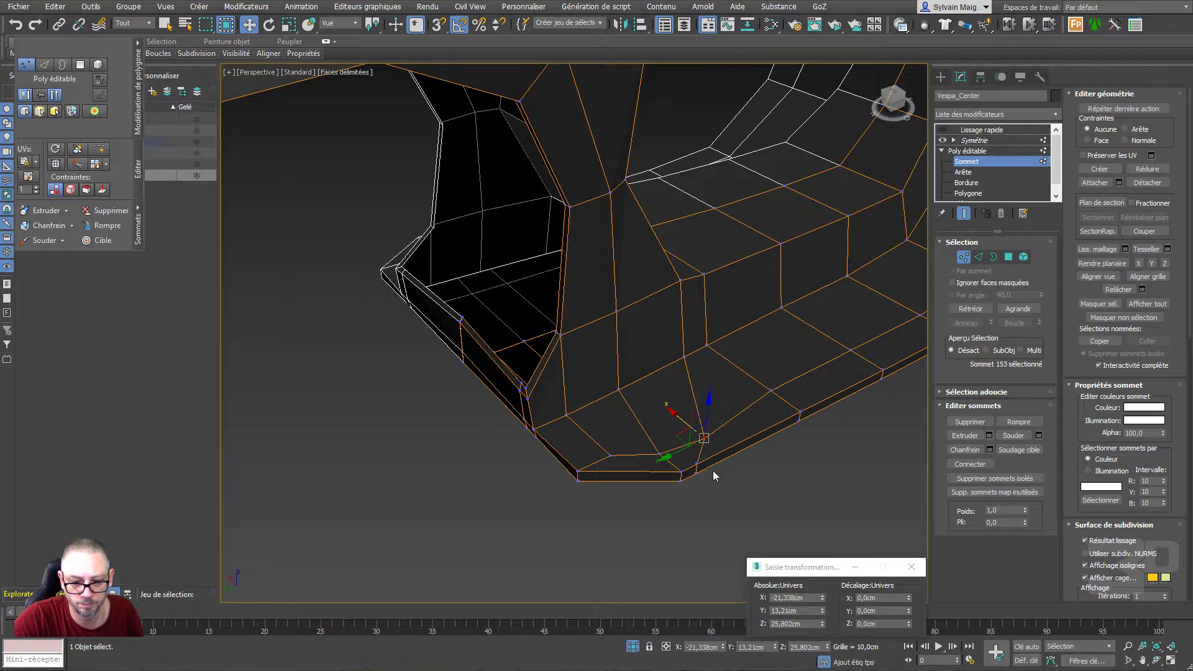
Preview the smoothing from below, then open the Symétrie modifier's settings
{"action": "left_click", "coordinate": [943, 130]}
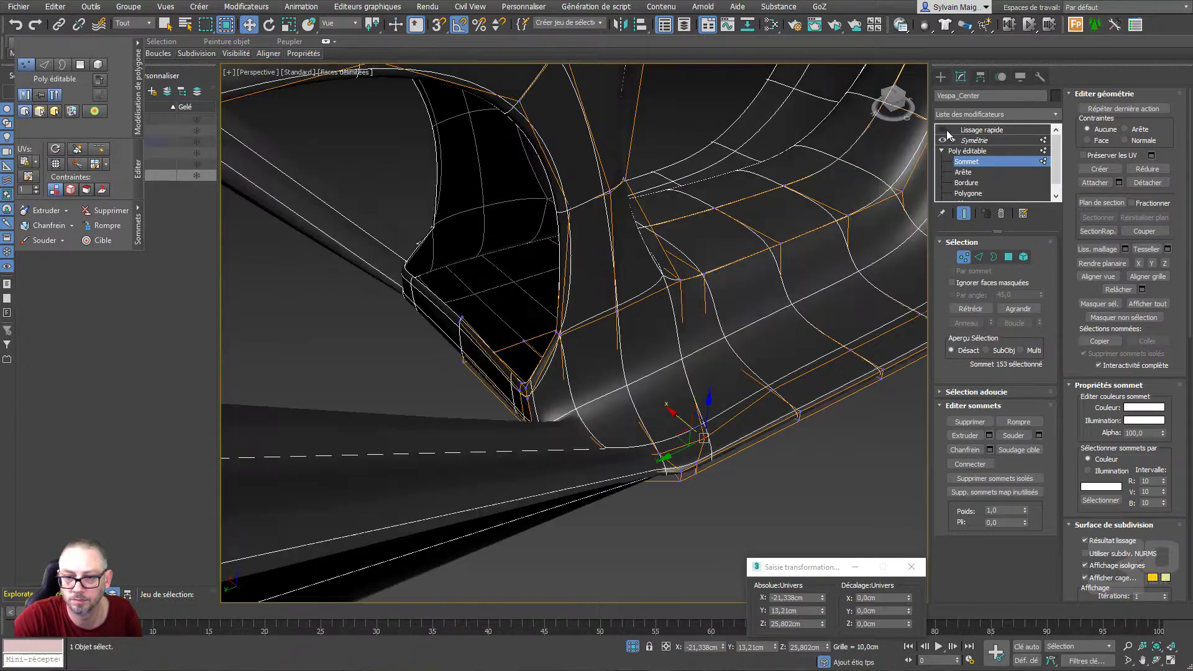
{"action": "left_click", "coordinate": [943, 130]}
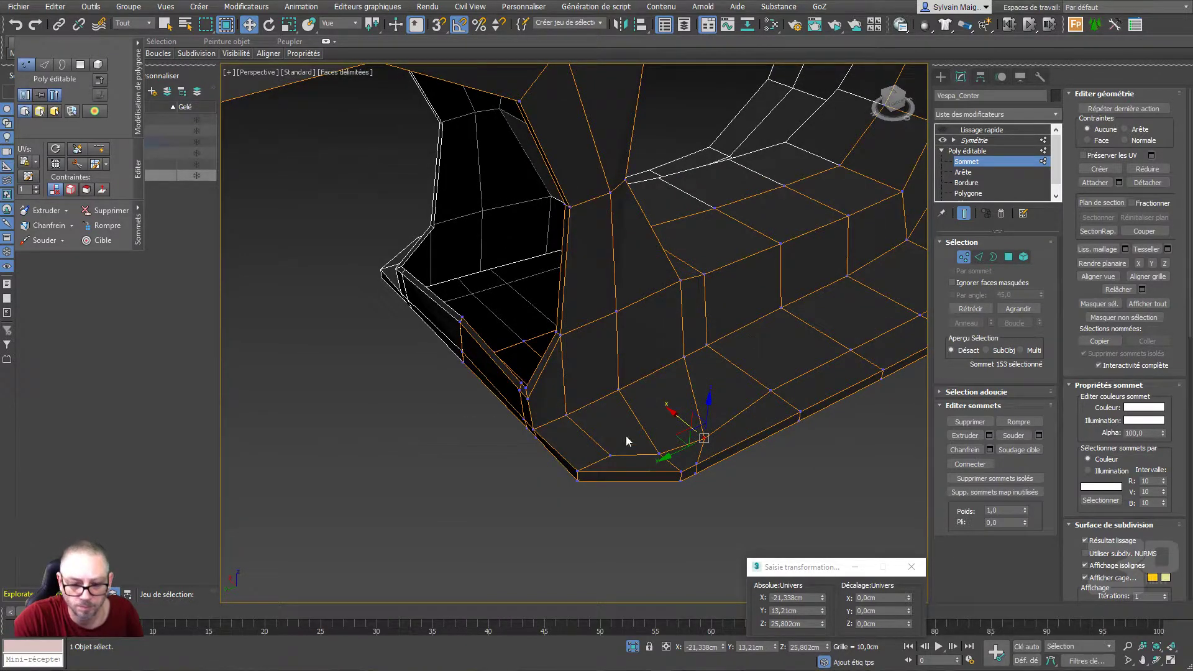
{"action": "mouse_move", "coordinate": [600, 474]}
{"action": "middle_mouse_down", "text": "alt"}
{"action": "mouse_move", "coordinate": [615, 472]}
{"action": "mouse_move", "coordinate": [580, 377]}
{"action": "mouse_move", "coordinate": [618, 434]}
{"action": "mouse_move", "coordinate": [610, 444]}
{"action": "middle_mouse_up", "text": "alt"}
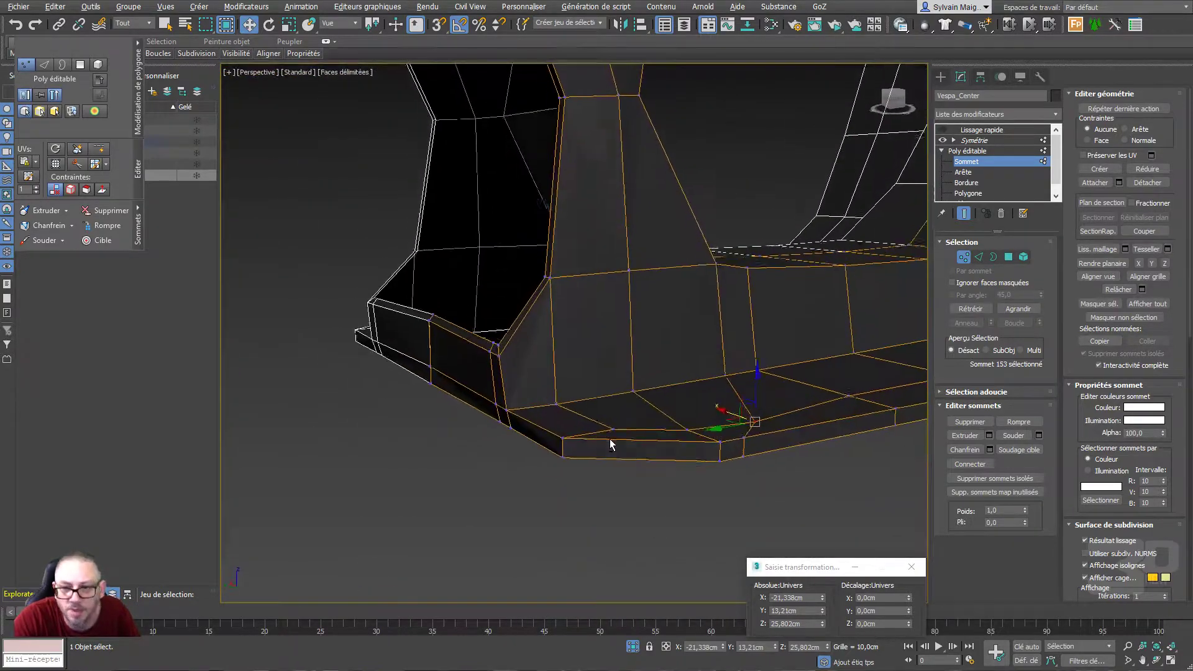
{"action": "left_click", "coordinate": [972, 141]}
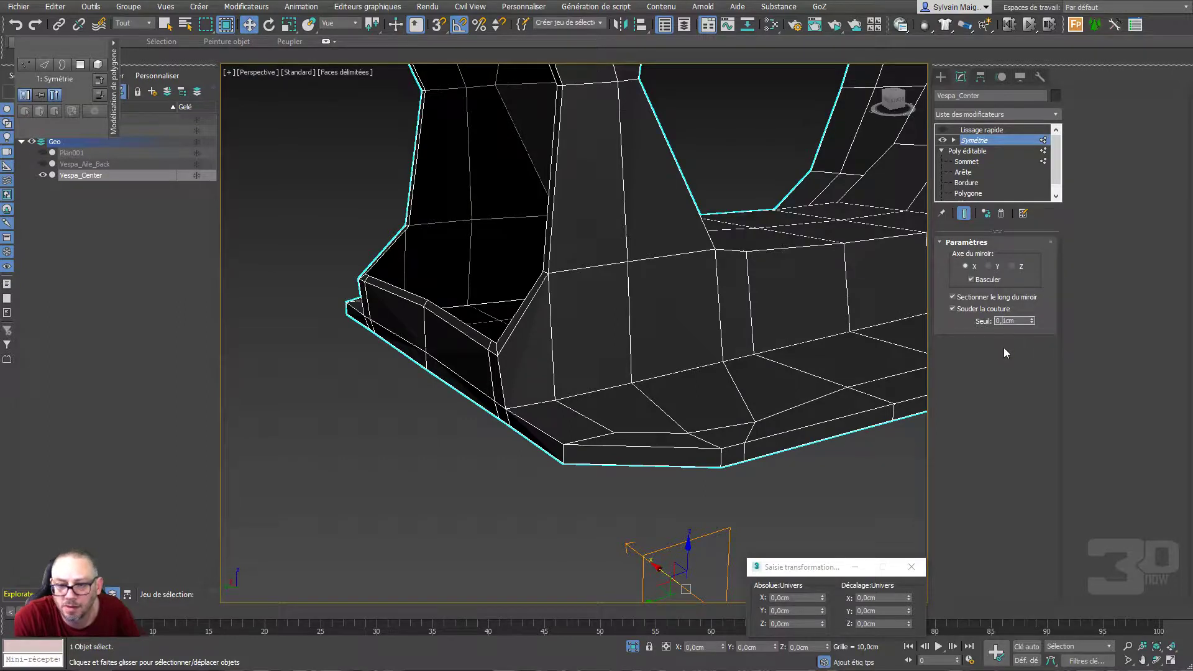
Check the Symétrie Seuil value and set Lissage rapide to 1 iteration, displayed
{"action": "double_click", "coordinate": [1004, 321]}
{"action": "type", "text": "0,01"}
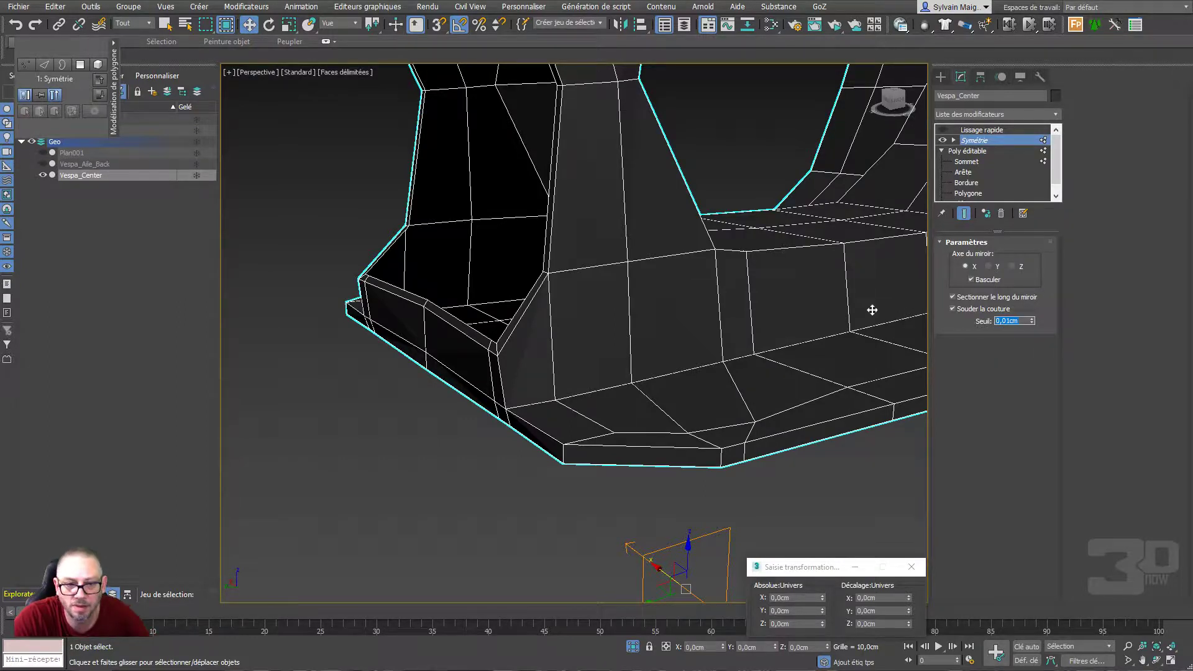
{"action": "left_click", "coordinate": [944, 129]}
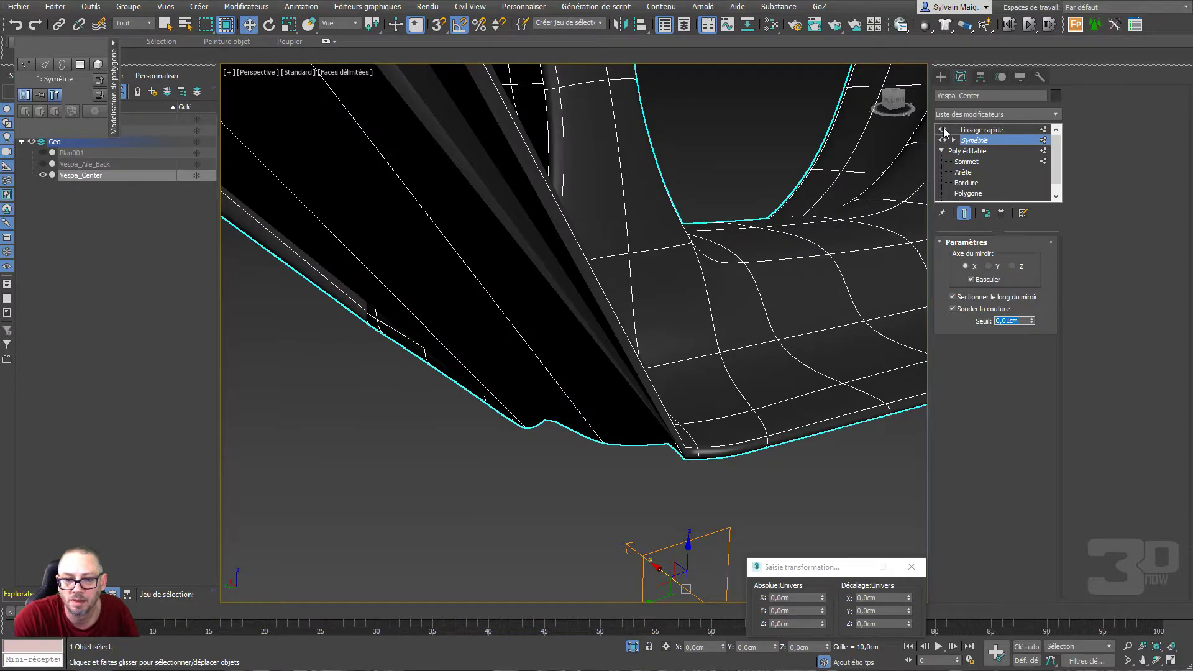
{"action": "left_click", "coordinate": [944, 129]}
{"action": "left_click", "coordinate": [989, 132]}
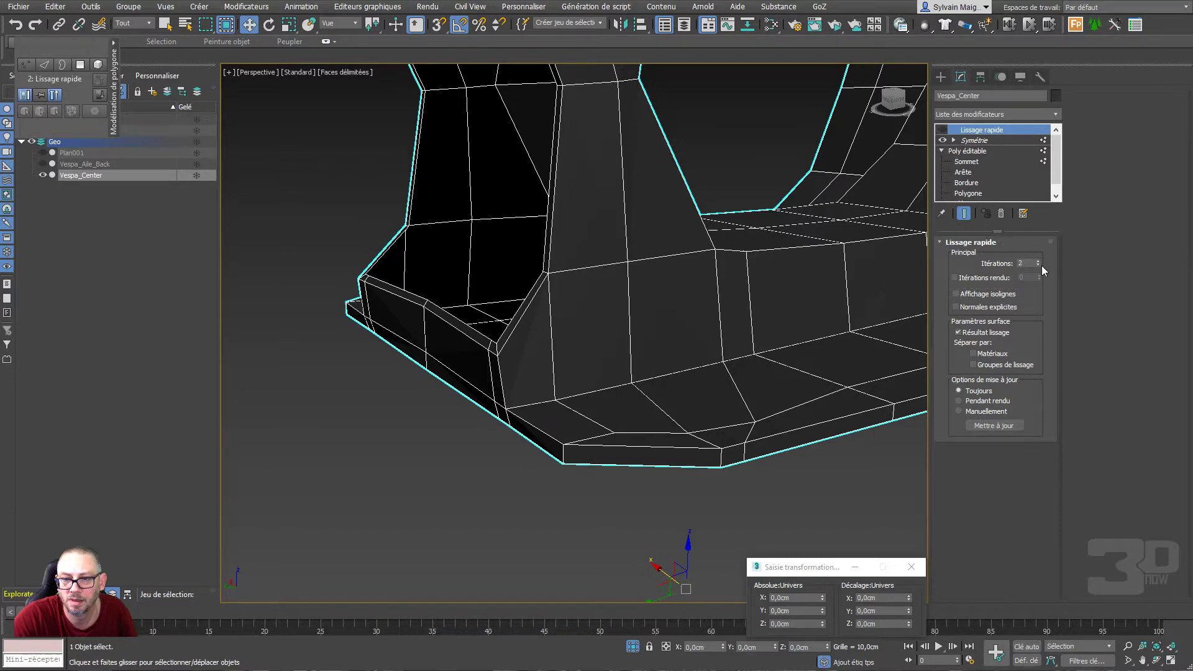
{"action": "left_click", "coordinate": [1037, 266]}
{"action": "left_click", "coordinate": [1037, 266]}
{"action": "left_click", "coordinate": [942, 130]}
{"action": "scroll", "coordinate": [738, 357], "scroll_direction": "down", "scroll_amount": 2}
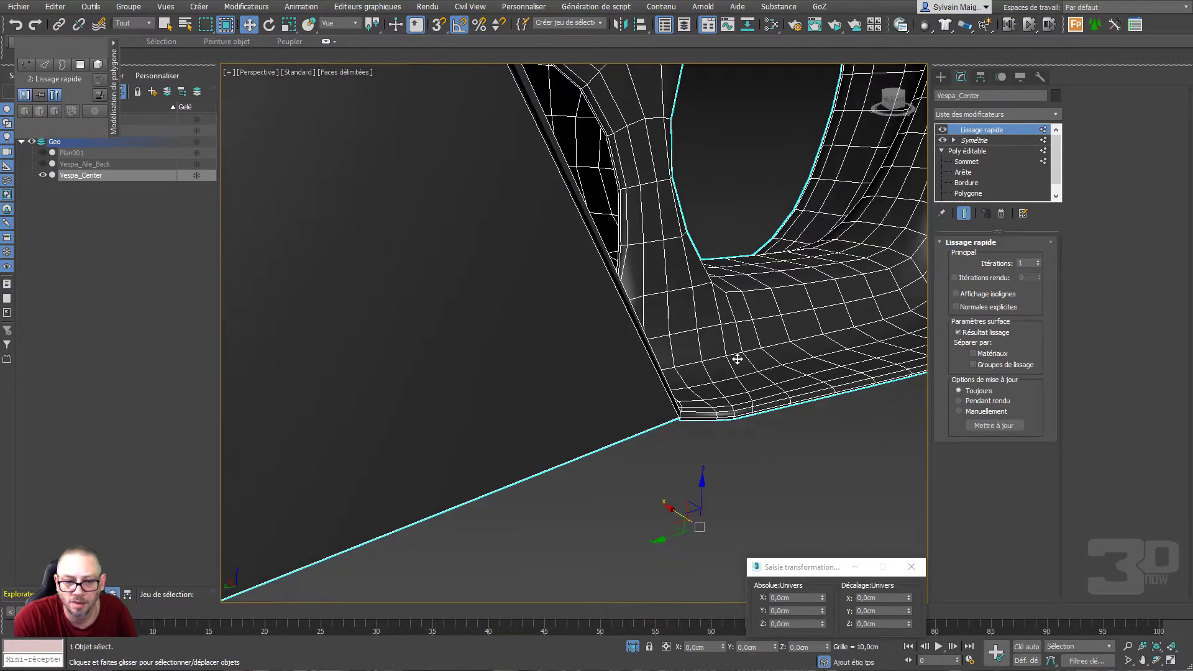
{"action": "scroll", "coordinate": [726, 373], "scroll_direction": "down", "scroll_amount": 2}
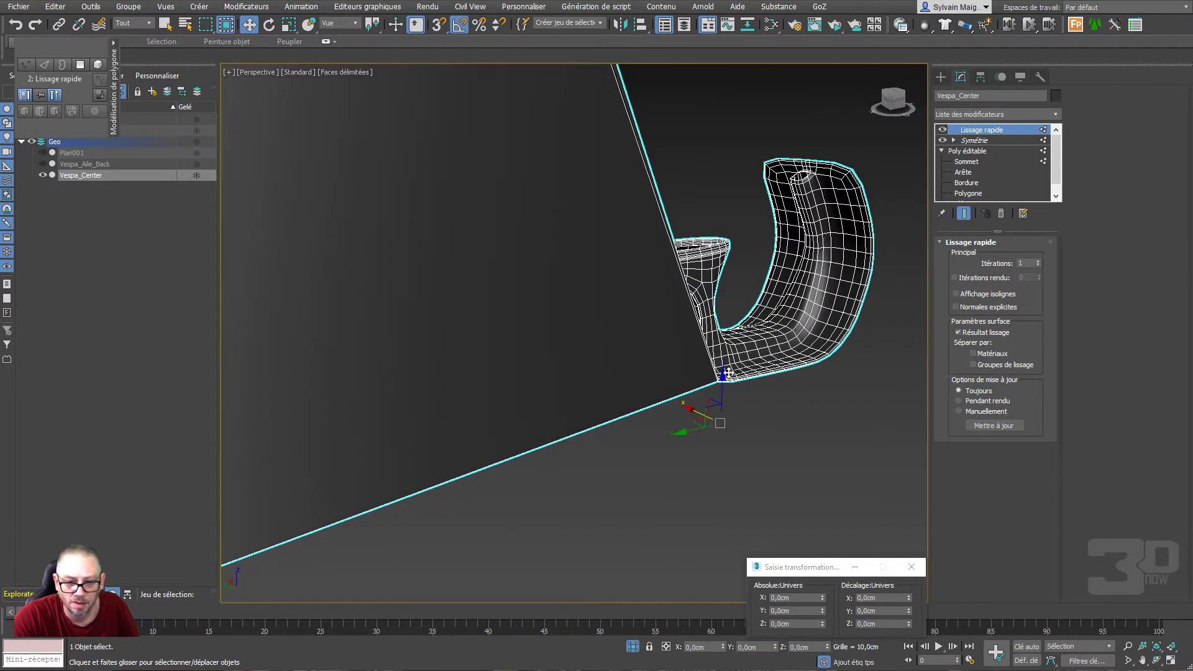
Box-select the 21 polygons at the upper tip of the base mesh
{"action": "left_click", "coordinate": [966, 193]}
{"action": "left_click_drag", "start_coordinate": [671, 153], "coordinate": [530, 284]}
{"action": "middle_click_drag", "start_coordinate": [531, 284], "coordinate": [803, 328], "text": "alt"}
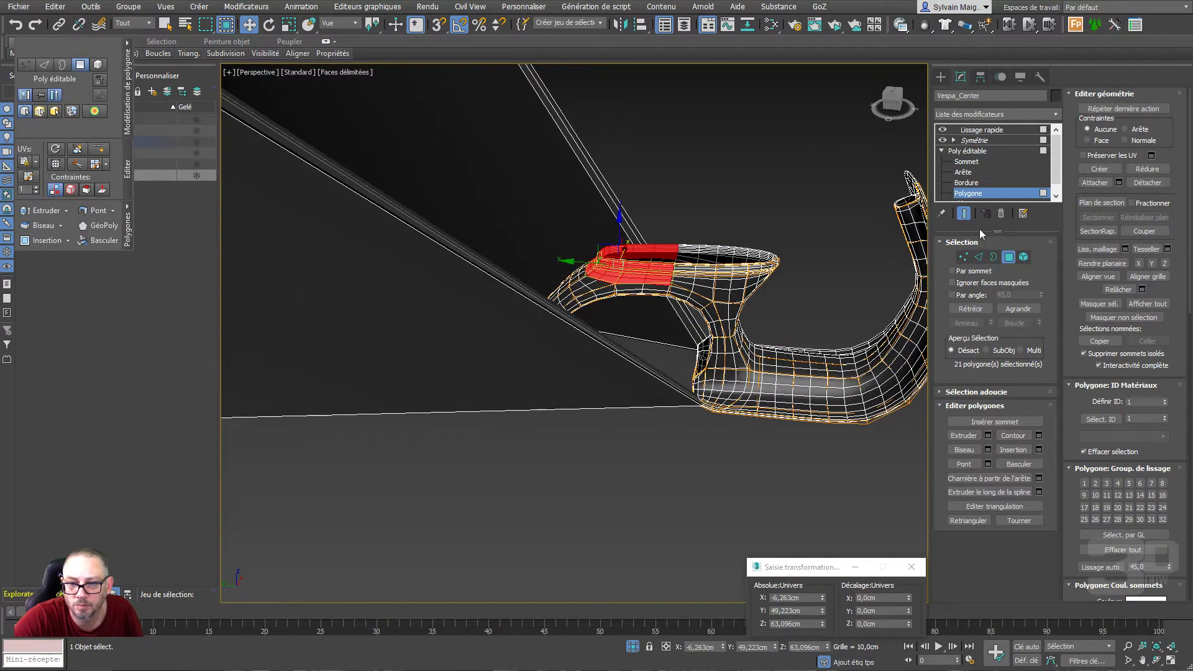
Hide the mirrored half and delete the large flat polygon below the floor
{"action": "left_click", "coordinate": [965, 214]}
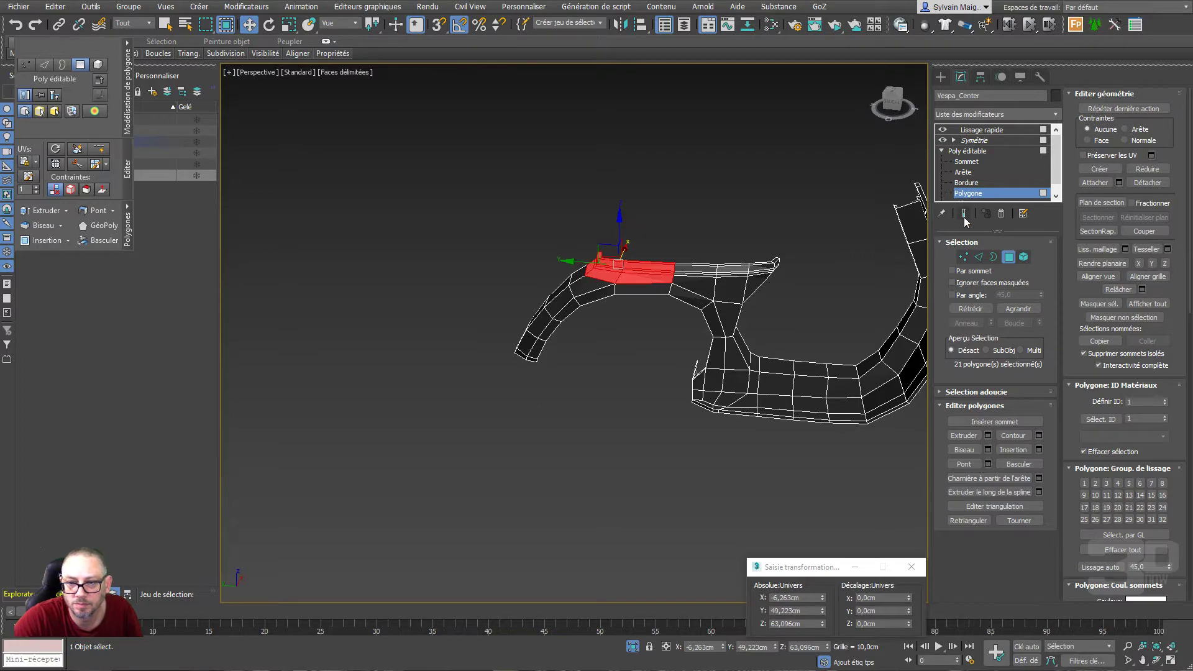
{"action": "left_click", "coordinate": [963, 215]}
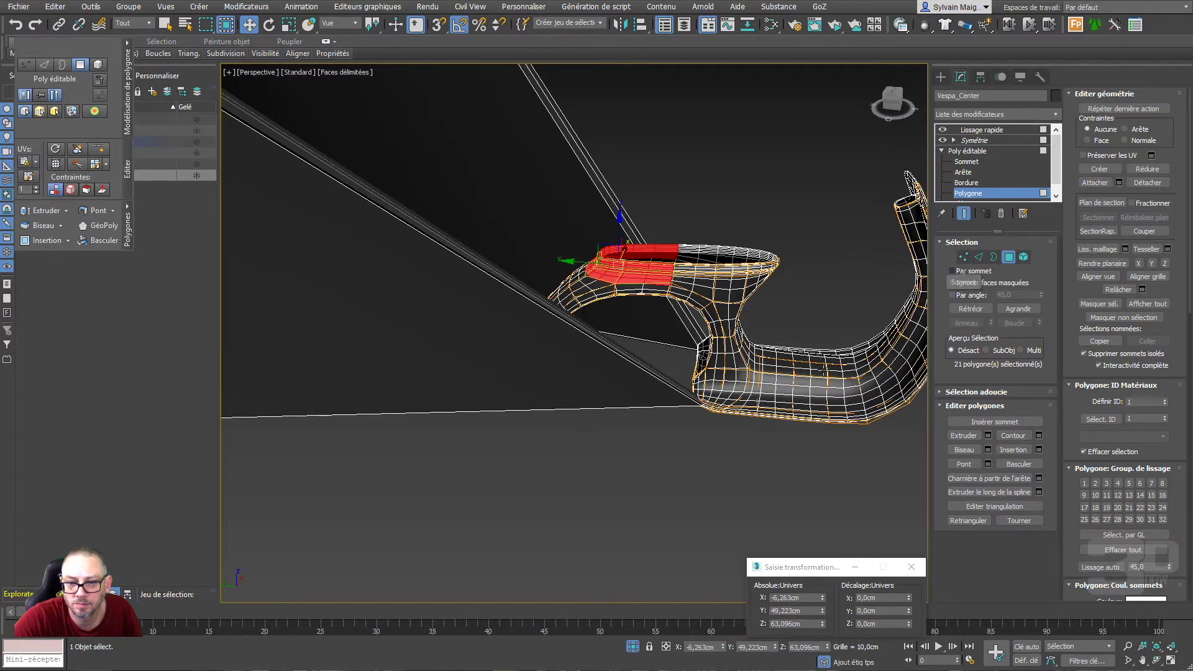
{"action": "left_click", "coordinate": [943, 139]}
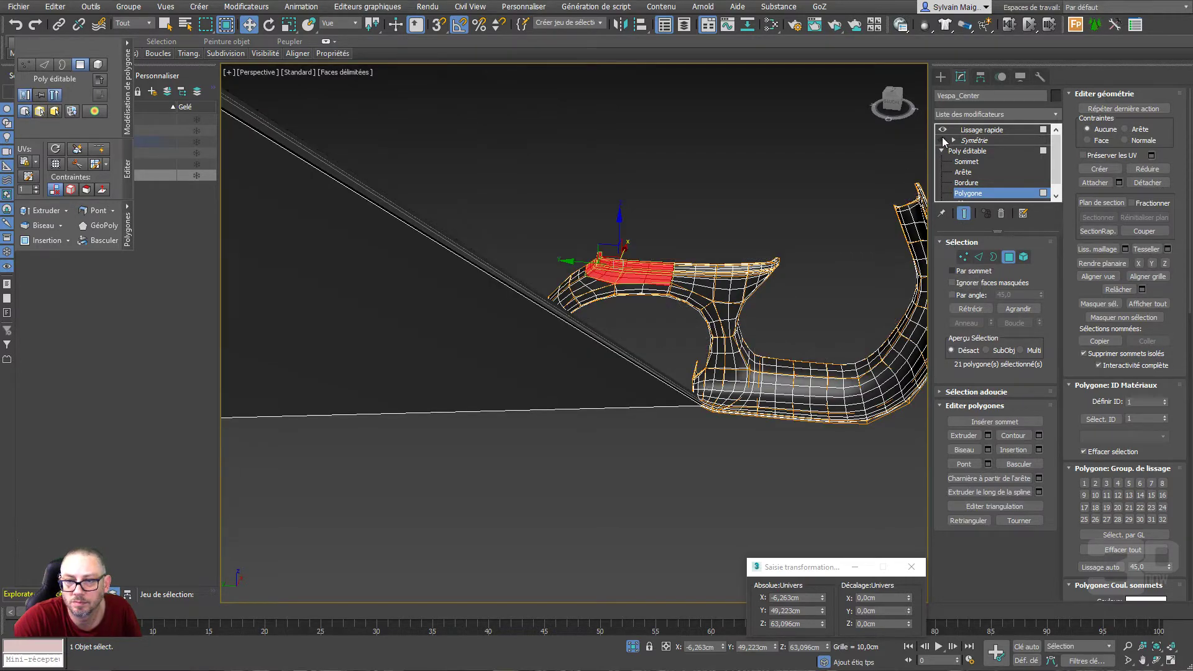
{"action": "left_click", "coordinate": [674, 389]}
{"action": "middle_click_drag", "start_coordinate": [710, 433], "coordinate": [799, 435], "text": "alt"}
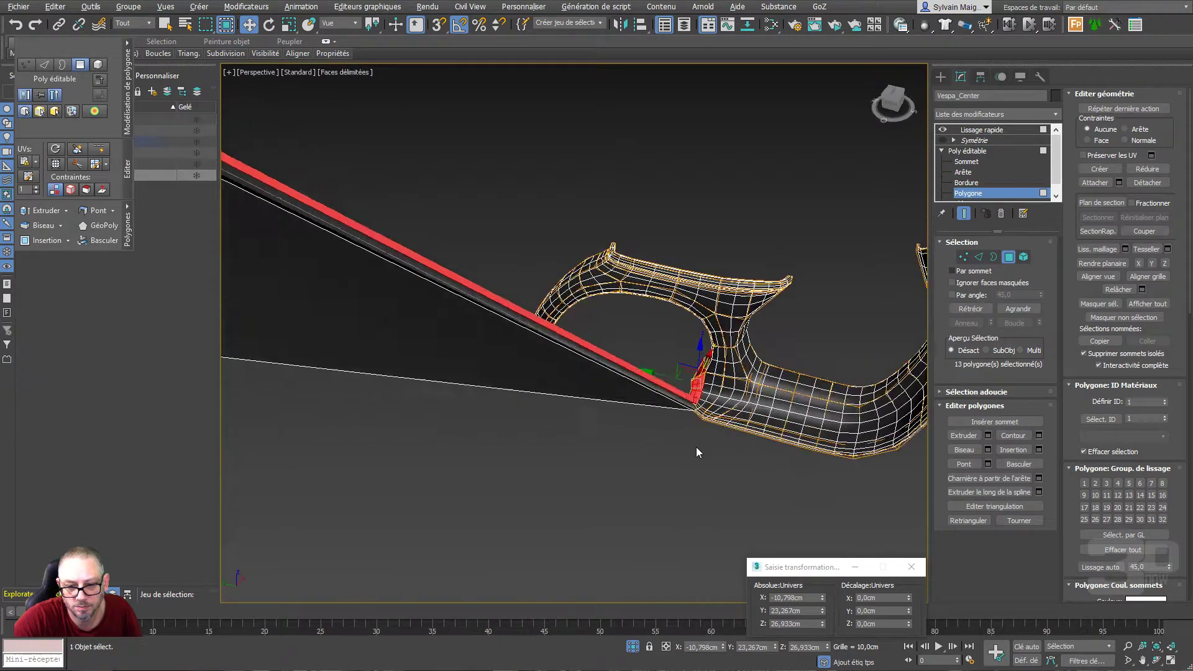
{"action": "scroll", "coordinate": [713, 414], "scroll_direction": "up", "scroll_amount": 5}
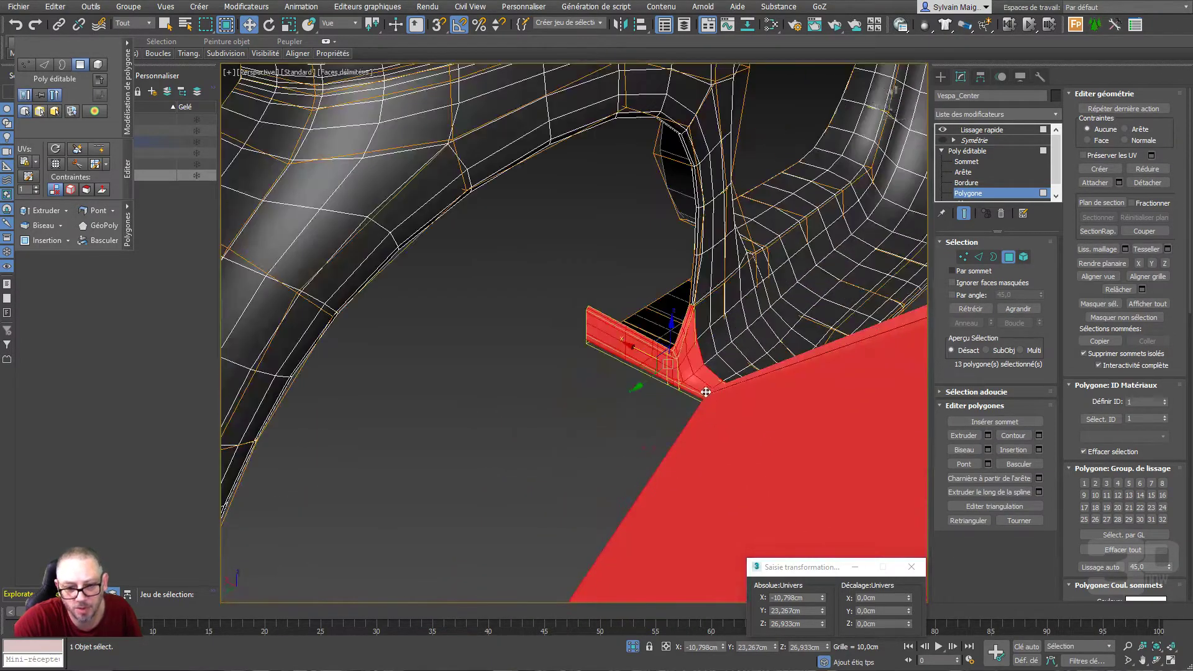
{"action": "scroll", "coordinate": [670, 438], "scroll_direction": "down", "scroll_amount": 2}
{"action": "left_click", "coordinate": [670, 438]}
{"action": "scroll", "coordinate": [678, 436], "scroll_direction": "up", "scroll_amount": 3}
{"action": "left_click", "coordinate": [670, 410]}
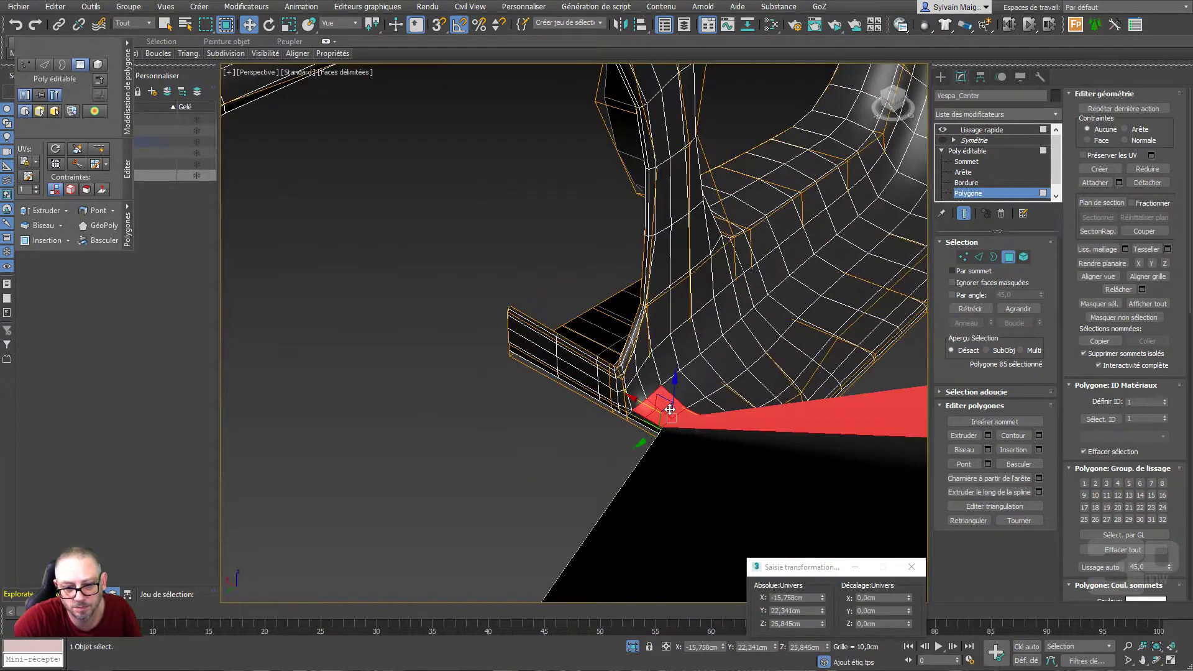
{"action": "scroll", "coordinate": [675, 416], "scroll_direction": "down", "scroll_amount": 3}
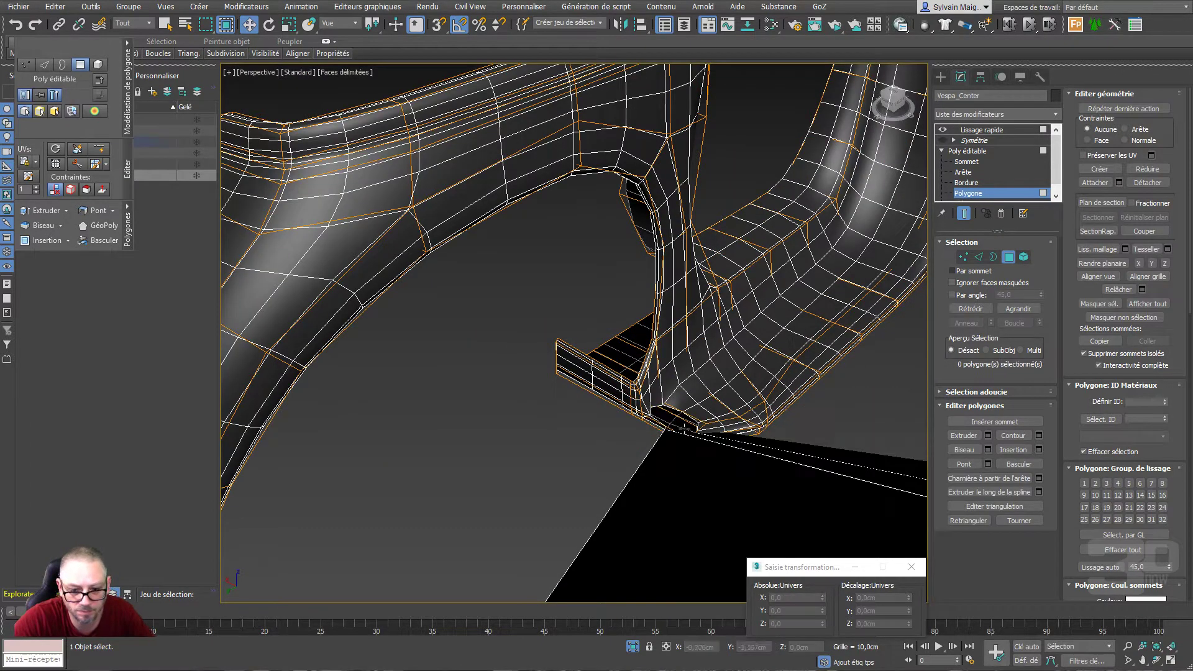
{"action": "left_click", "coordinate": [677, 443]}
{"action": "left_click", "coordinate": [662, 430]}
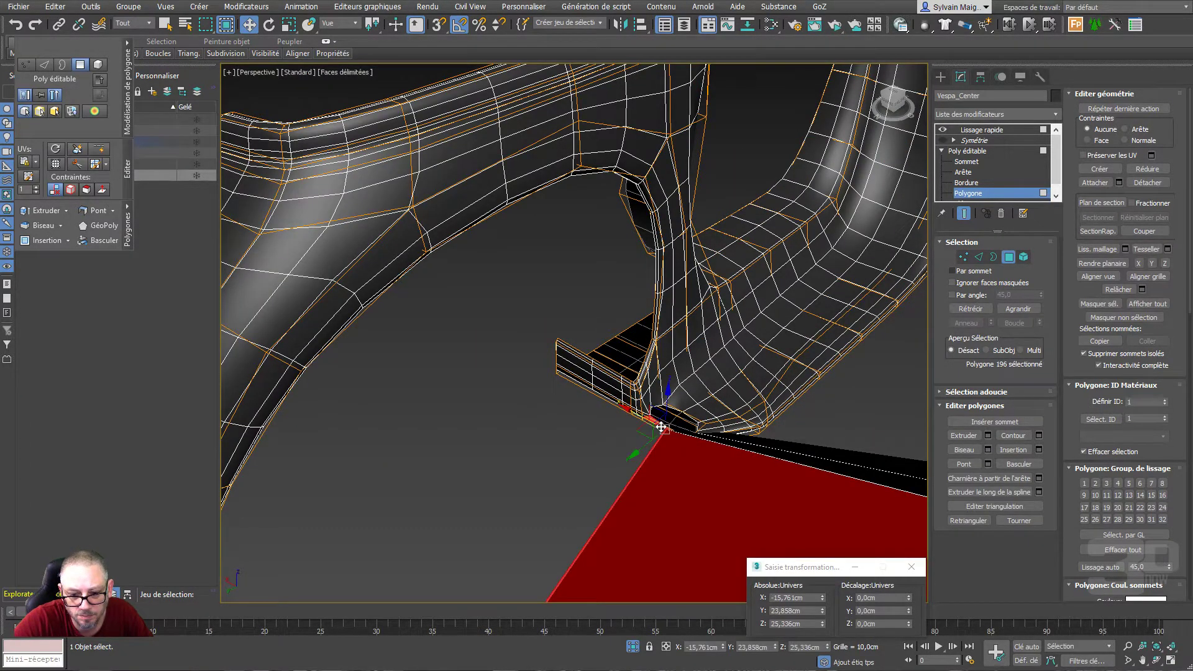
{"action": "key", "text": "Delete"}
Turn off smoothing and orbit to the floor's bottom corner at edge level
{"action": "scroll", "coordinate": [675, 446], "scroll_direction": "up", "scroll_amount": 3}
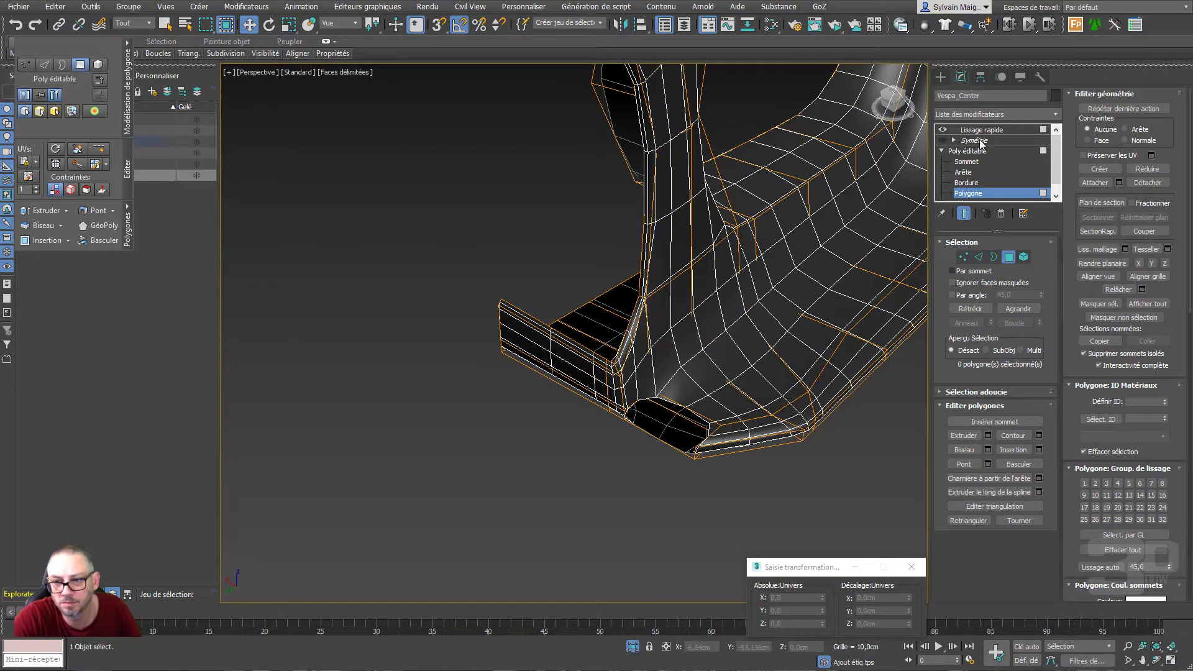
{"action": "left_click", "coordinate": [941, 140]}
{"action": "left_click", "coordinate": [942, 130]}
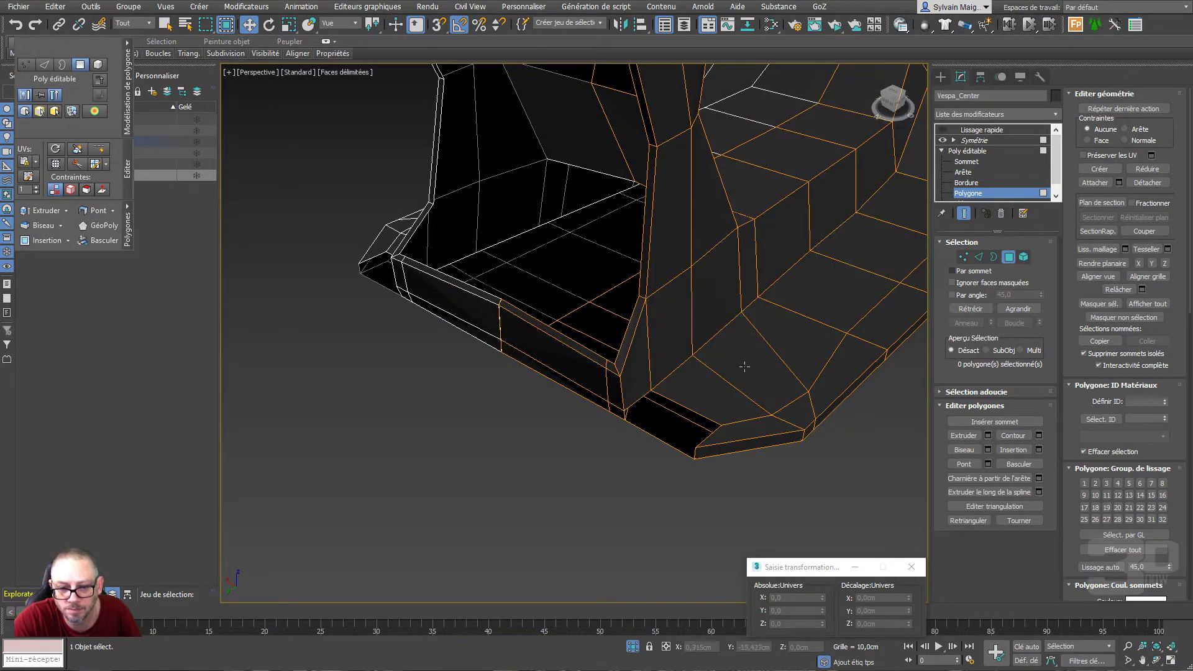
{"action": "scroll", "coordinate": [681, 423], "scroll_direction": "up", "scroll_amount": 2}
{"action": "mouse_move", "coordinate": [682, 423]}
{"action": "middle_mouse_down", "text": "alt"}
{"action": "mouse_move", "coordinate": [689, 392]}
{"action": "mouse_move", "coordinate": [566, 389]}
{"action": "middle_mouse_up", "text": "alt"}
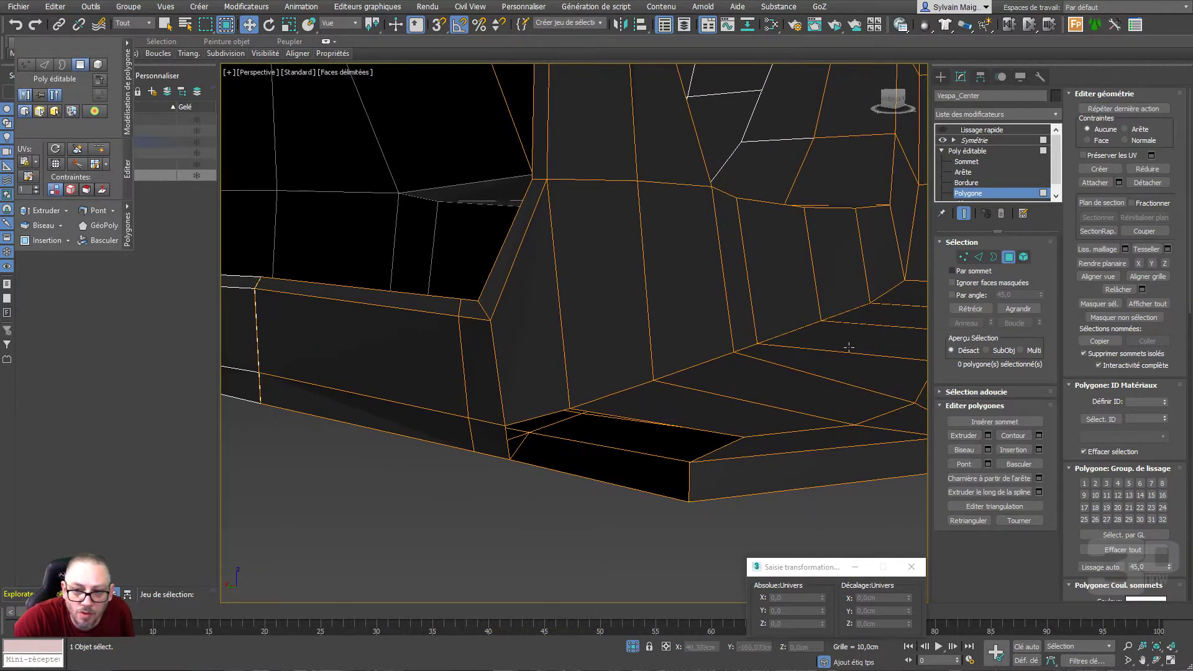
{"action": "left_click", "coordinate": [979, 257]}
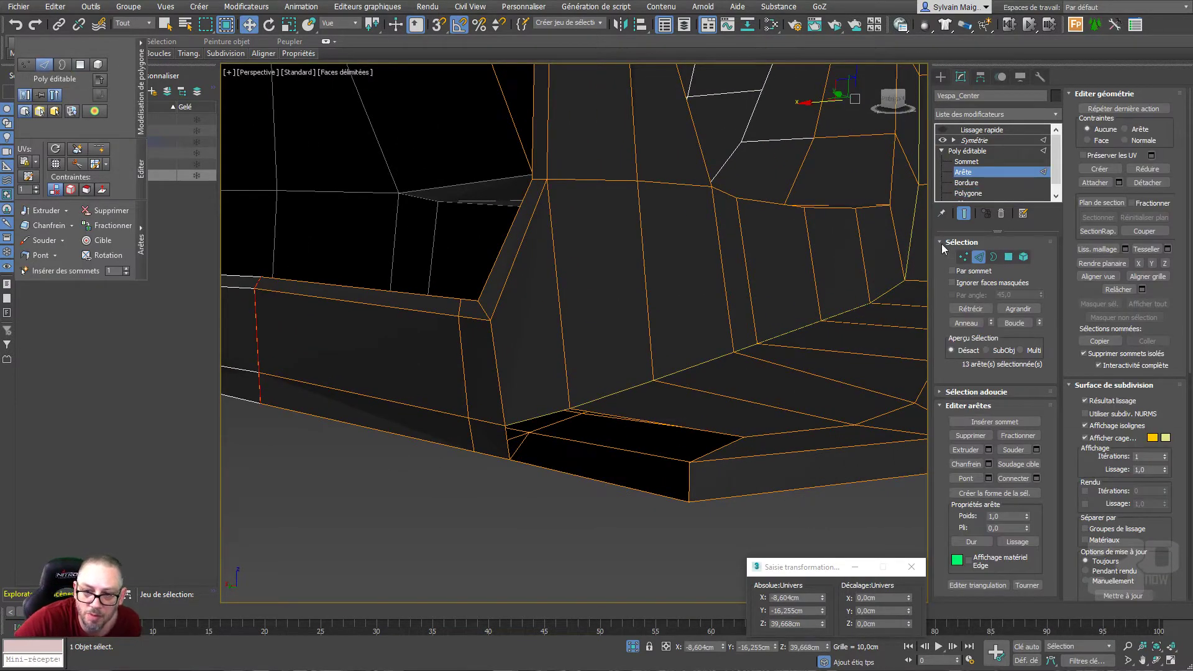
Bridge the two edges across the floor gap with Pont and re-enable Lissage rapide
{"action": "left_click", "coordinate": [972, 481]}
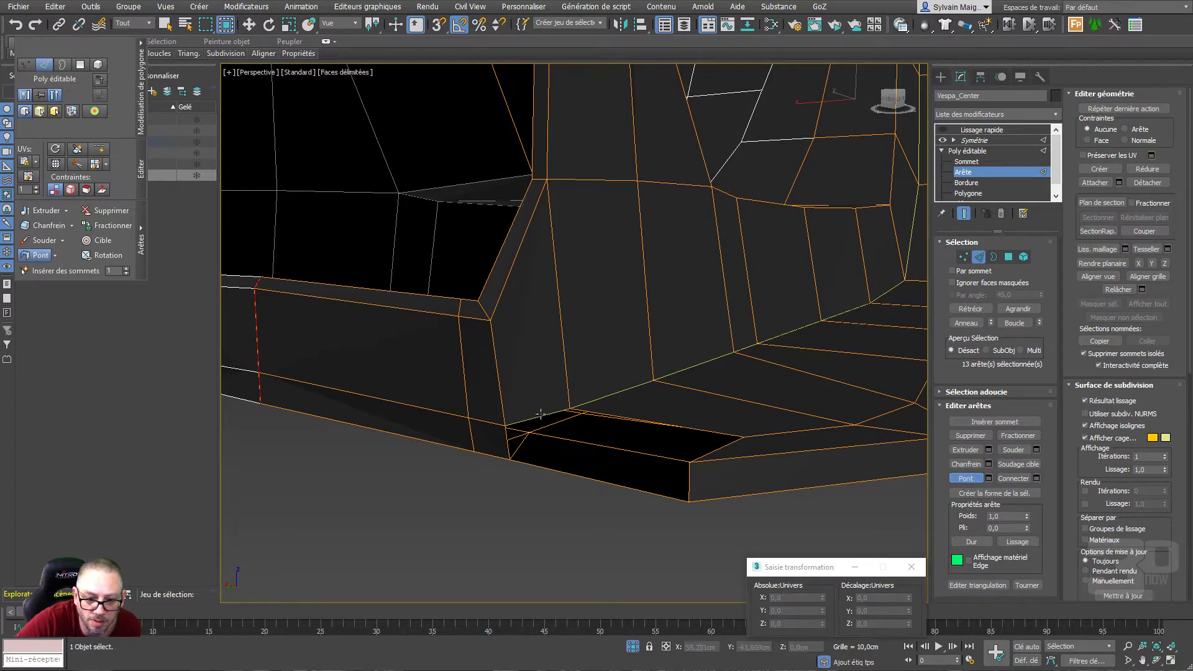
{"action": "left_click", "coordinate": [713, 448]}
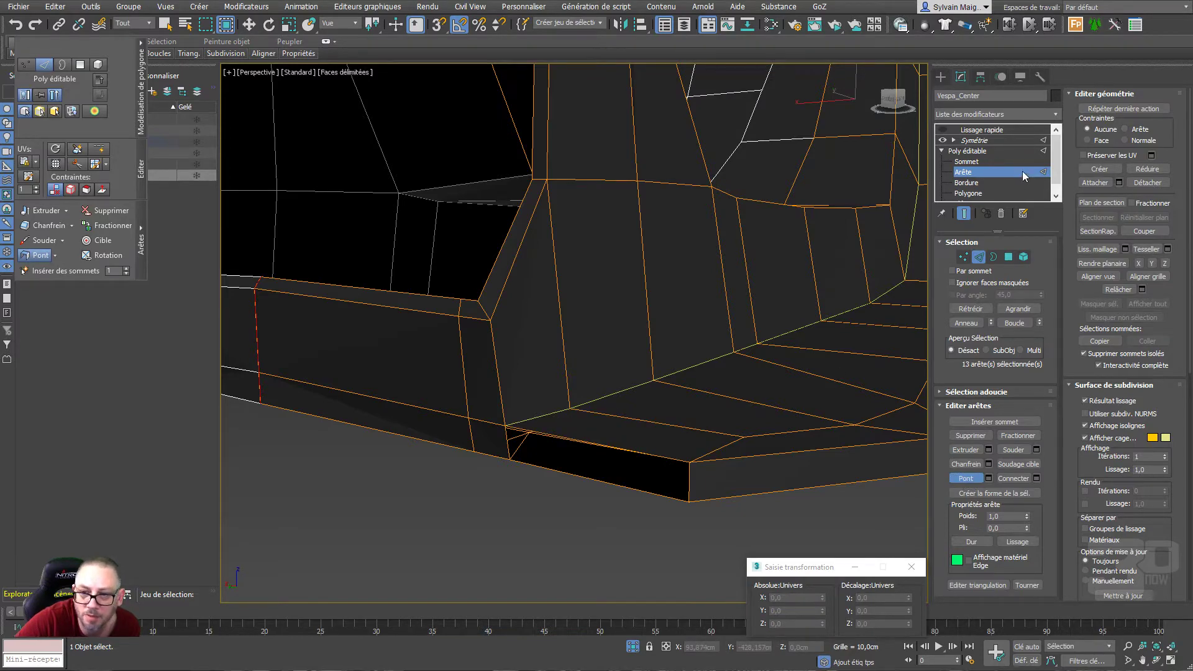
{"action": "left_click", "coordinate": [942, 131]}
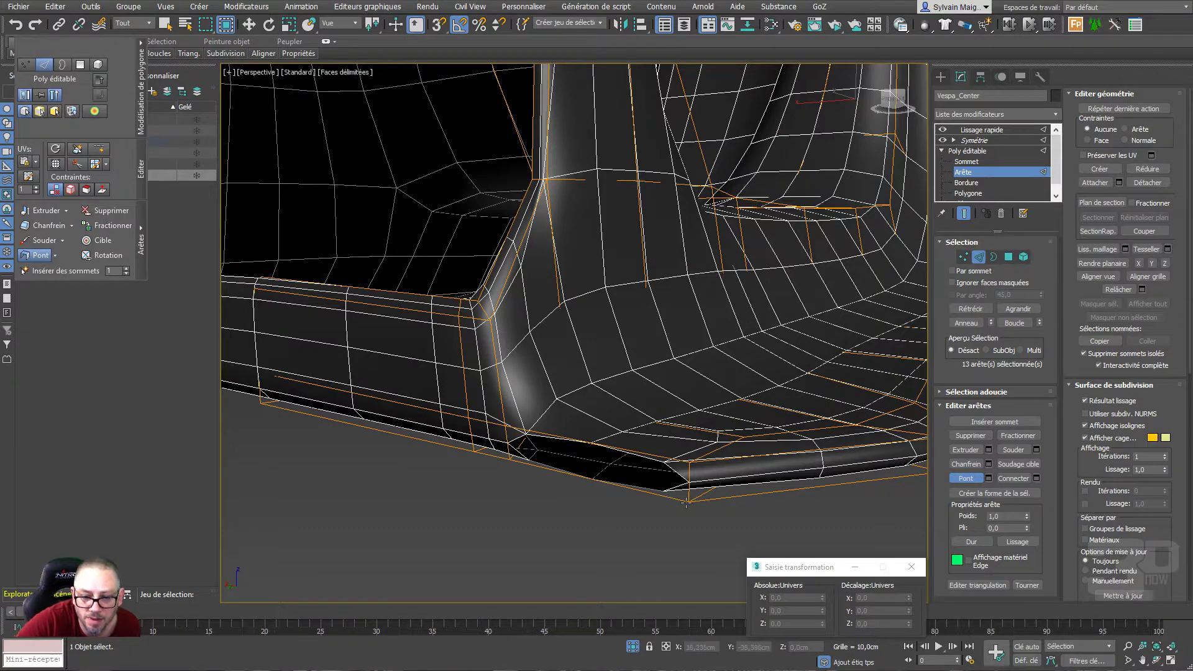
{"action": "scroll", "coordinate": [509, 444], "scroll_direction": "up", "scroll_amount": 5}
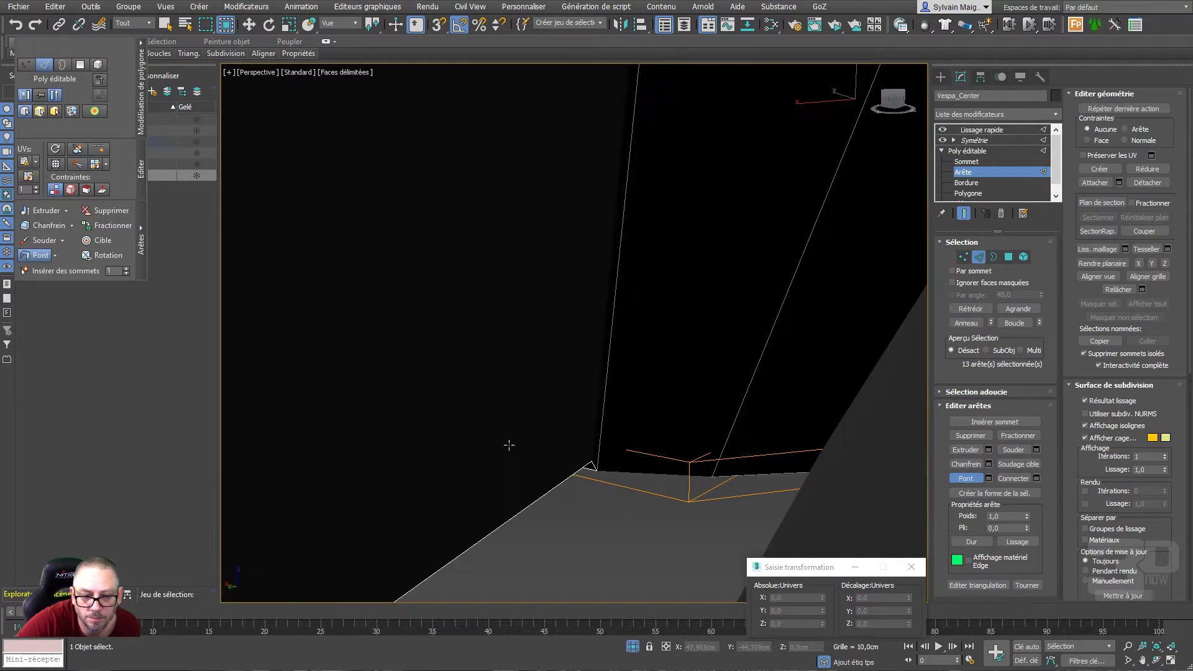
{"action": "scroll", "coordinate": [509, 445], "scroll_direction": "down", "scroll_amount": 5}
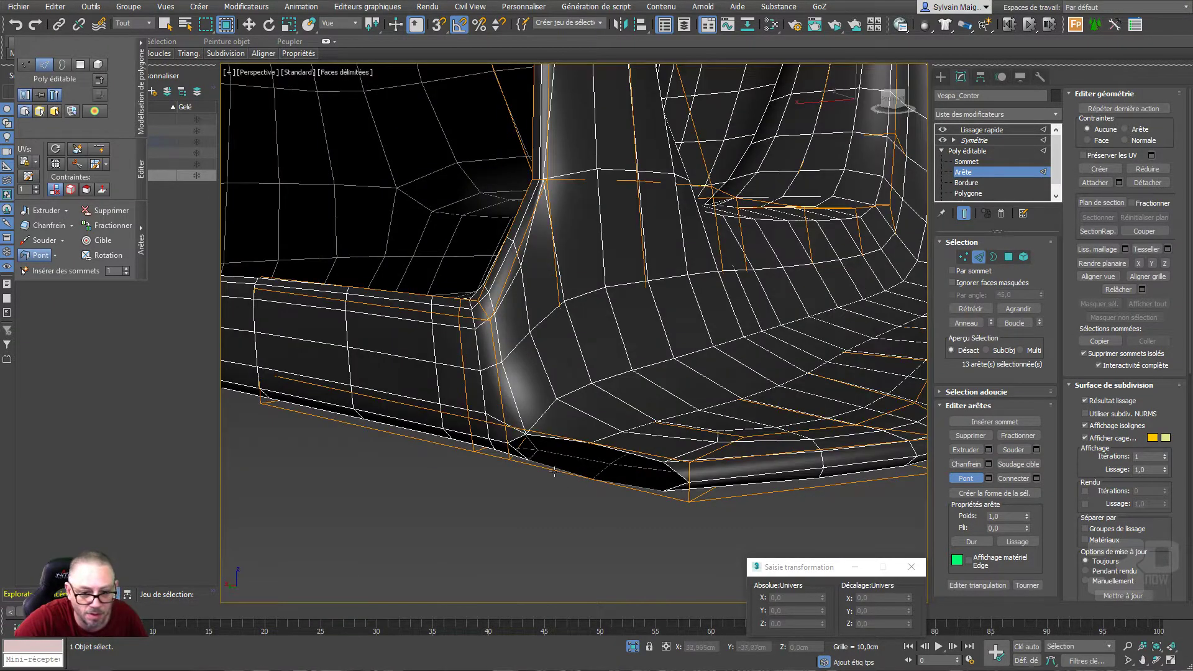
{"action": "scroll", "coordinate": [568, 438], "scroll_direction": "up", "scroll_amount": 5}
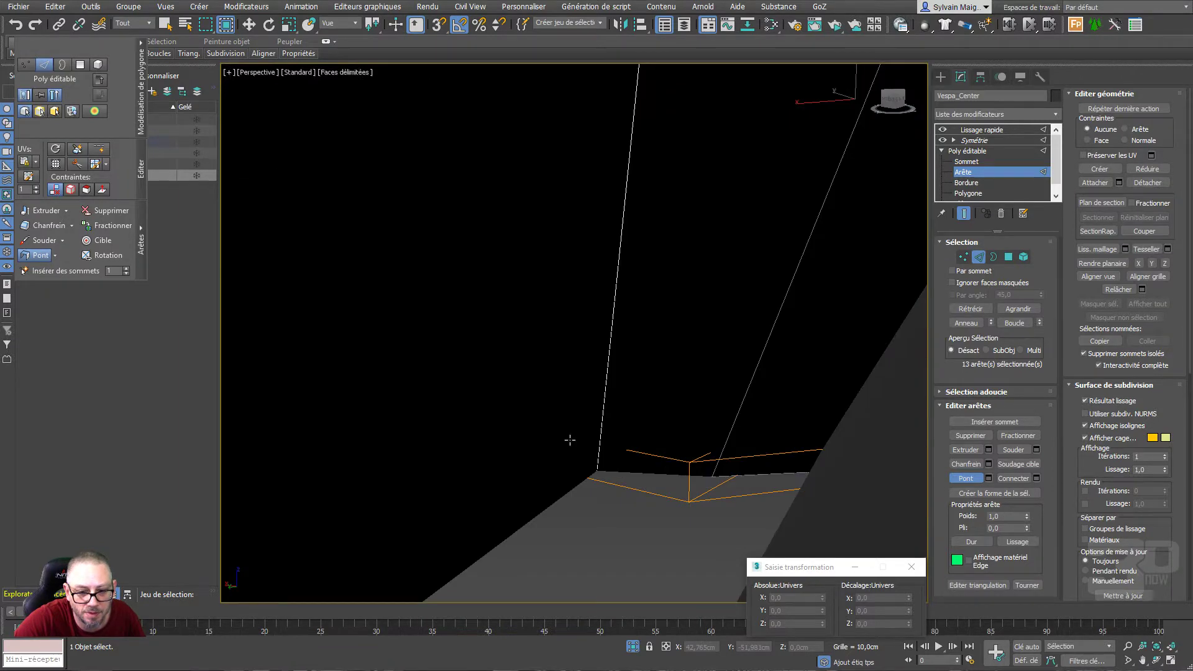
{"action": "scroll", "coordinate": [568, 438], "scroll_direction": "down", "scroll_amount": 5}
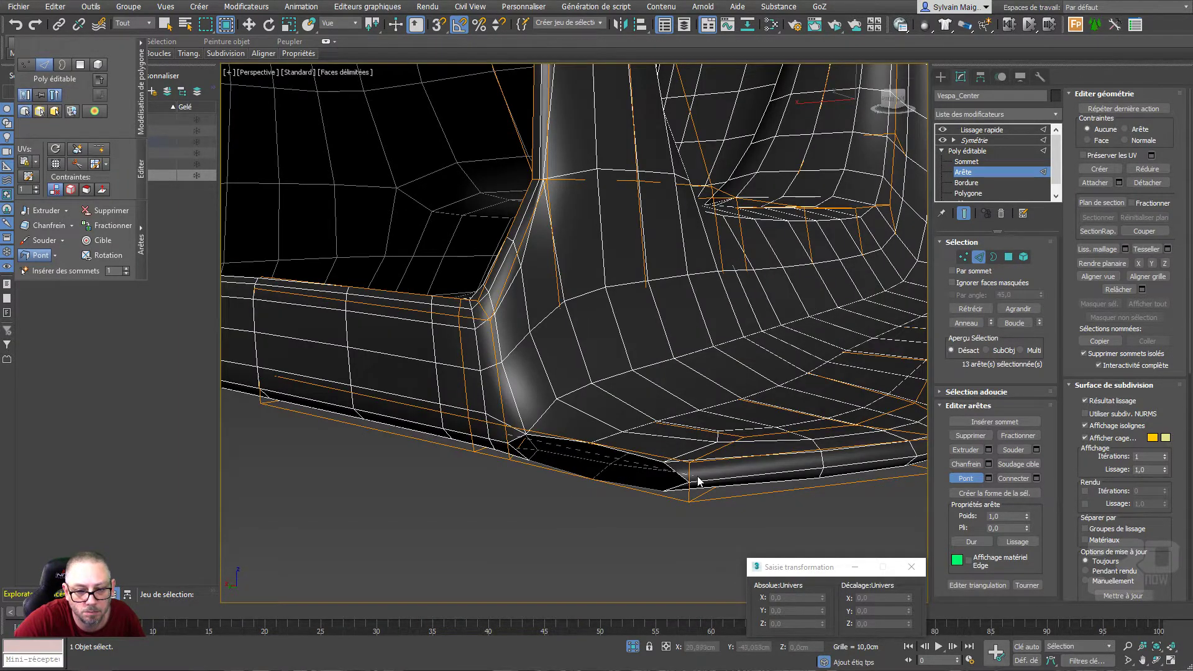
{"action": "scroll", "coordinate": [689, 475], "scroll_direction": "up", "scroll_amount": 5}
{"action": "scroll", "coordinate": [690, 475], "scroll_direction": "down", "scroll_amount": 5}
{"action": "key", "text": "w"}
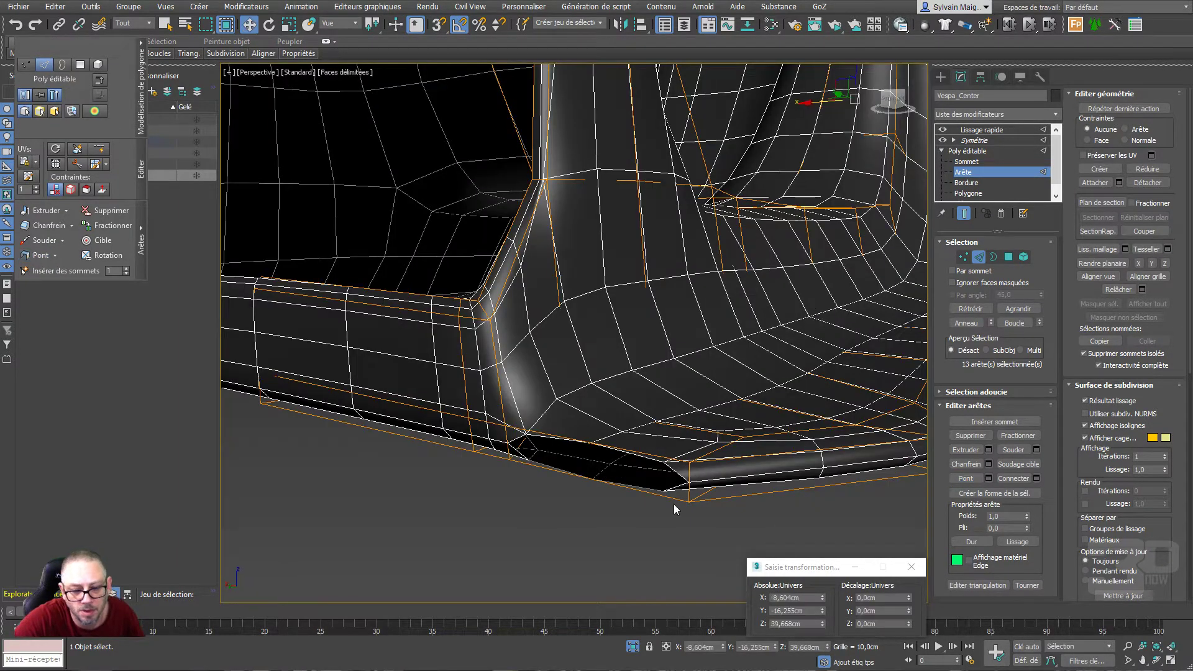
{"action": "scroll", "coordinate": [621, 534], "scroll_direction": "down", "scroll_amount": 8}
{"action": "scroll", "coordinate": [591, 554], "scroll_direction": "up", "scroll_amount": 3}
{"action": "middle_click_drag", "start_coordinate": [584, 542], "coordinate": [632, 482]}
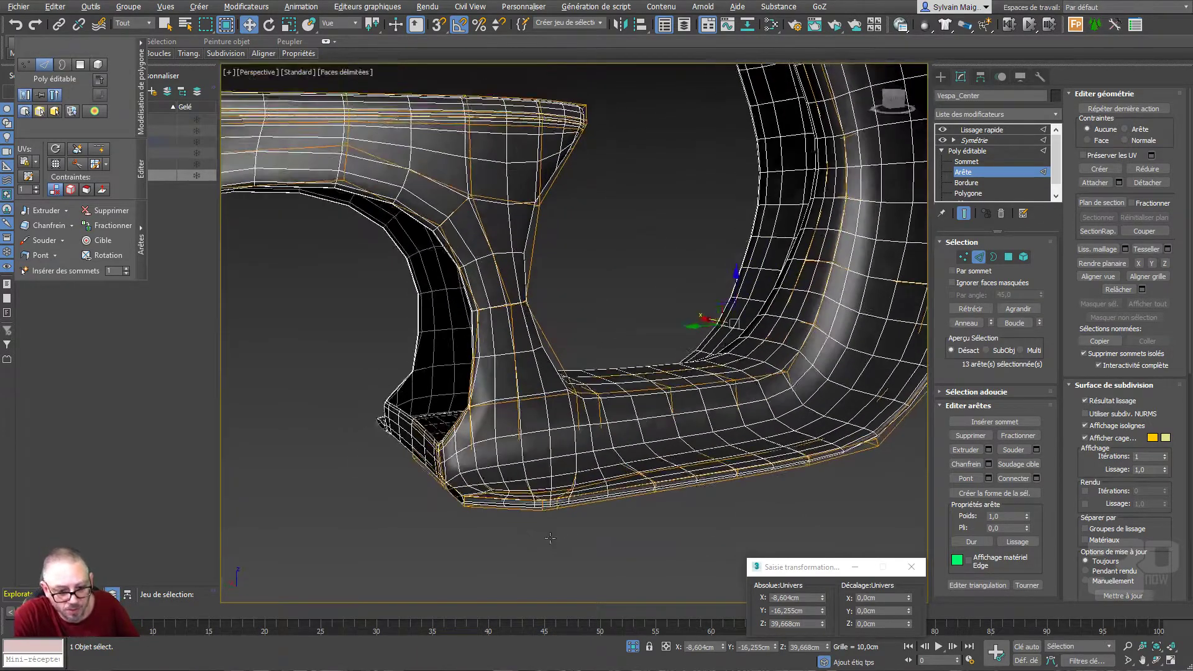
Set Lissage rapide to 3 iterations with Affichage isolignes enabled
{"action": "left_click", "coordinate": [968, 151]}
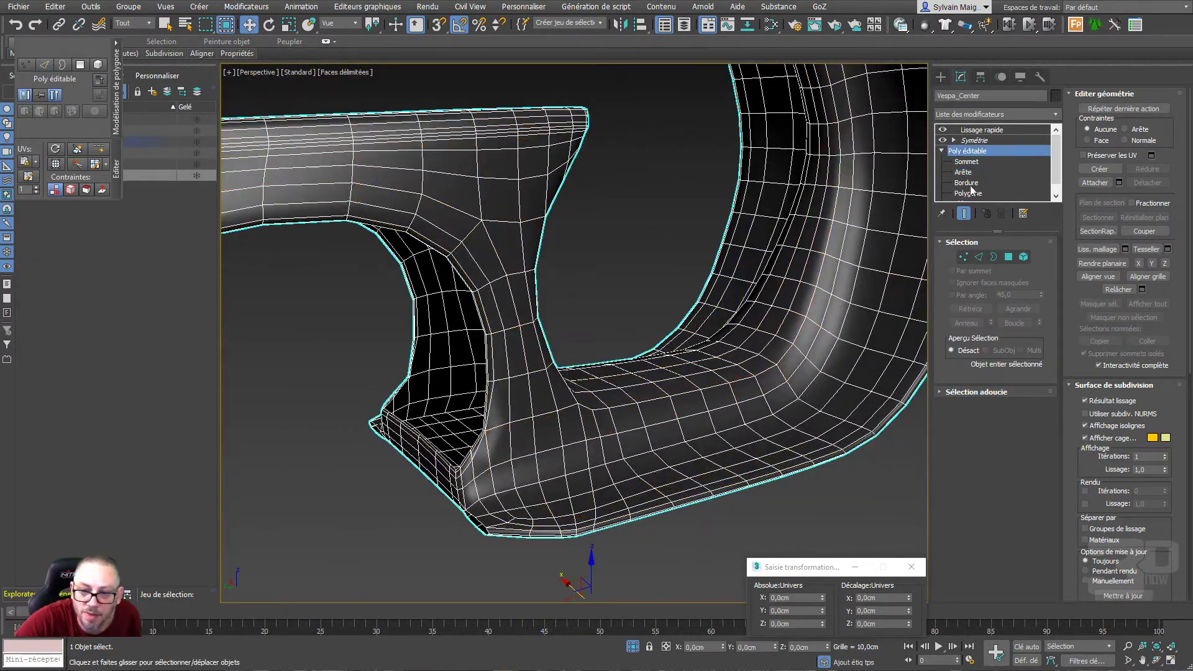
{"action": "scroll", "coordinate": [699, 375], "scroll_direction": "down", "scroll_amount": 4}
{"action": "scroll", "coordinate": [634, 448], "scroll_direction": "up", "scroll_amount": 7}
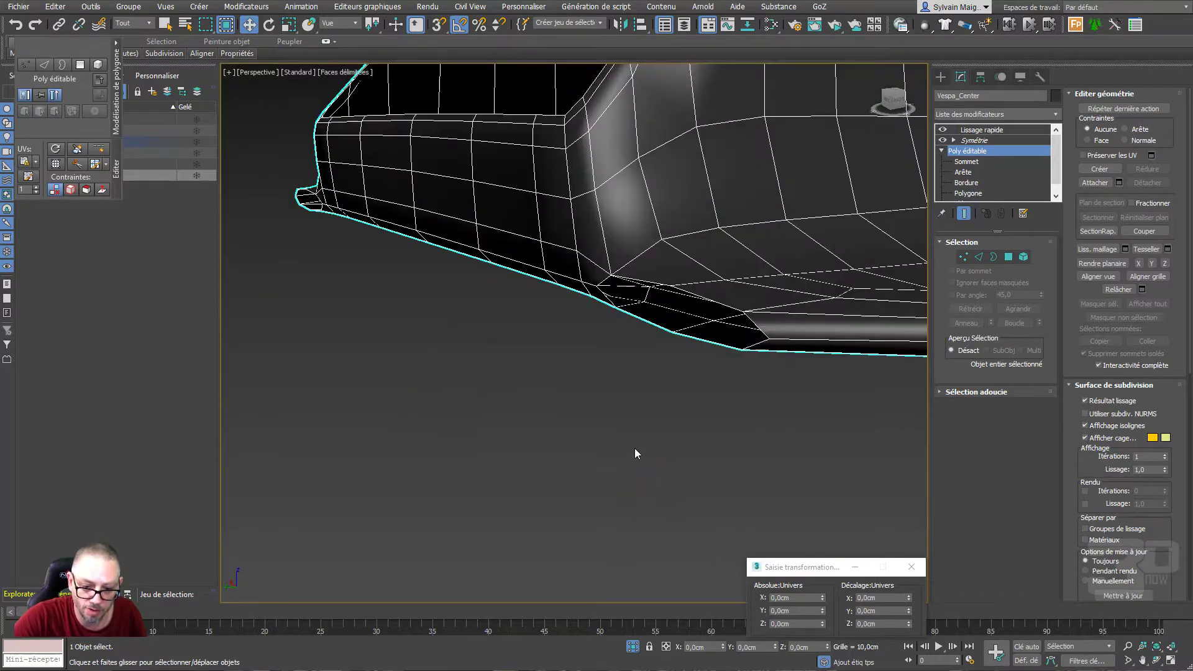
{"action": "mouse_move", "coordinate": [697, 328]}
{"action": "middle_mouse_down"}
{"action": "mouse_move", "coordinate": [701, 372]}
{"action": "mouse_move", "coordinate": [661, 411]}
{"action": "mouse_move", "coordinate": [668, 404]}
{"action": "middle_mouse_up"}
{"action": "left_click", "coordinate": [979, 131]}
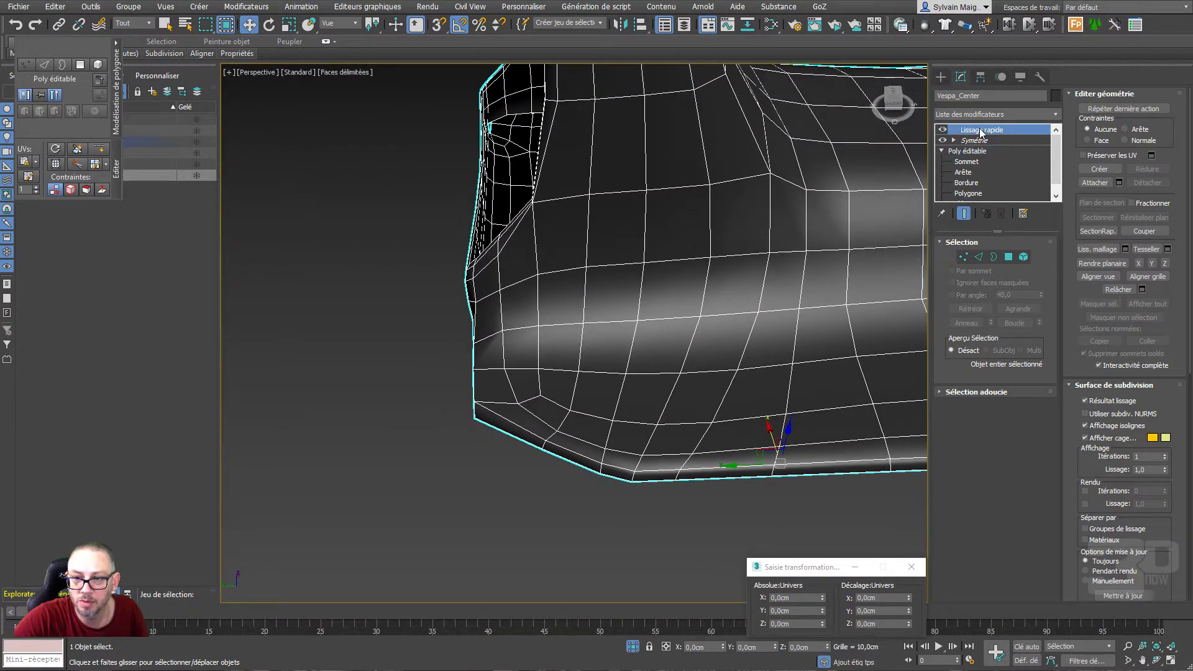
{"action": "left_click", "coordinate": [1040, 259]}
{"action": "left_click", "coordinate": [1040, 258]}
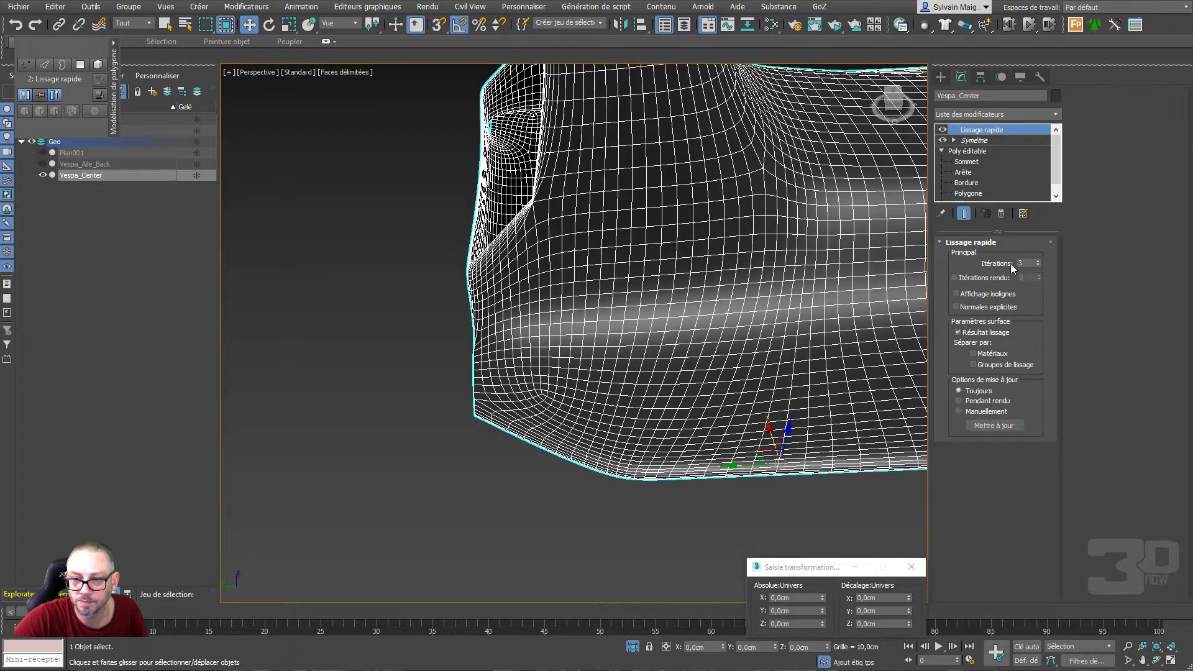
{"action": "left_click", "coordinate": [972, 299]}
Orbit around the smoothed body to inspect the seat, side and floor corner
{"action": "mouse_move", "coordinate": [788, 346]}
{"action": "middle_mouse_down", "text": "alt"}
{"action": "mouse_move", "coordinate": [591, 404]}
{"action": "mouse_move", "coordinate": [652, 370]}
{"action": "mouse_move", "coordinate": [670, 381]}
{"action": "middle_mouse_up", "text": "alt"}
{"action": "scroll", "coordinate": [671, 382], "scroll_direction": "up", "scroll_amount": 2}
{"action": "scroll", "coordinate": [801, 326], "scroll_direction": "up", "scroll_amount": 2}
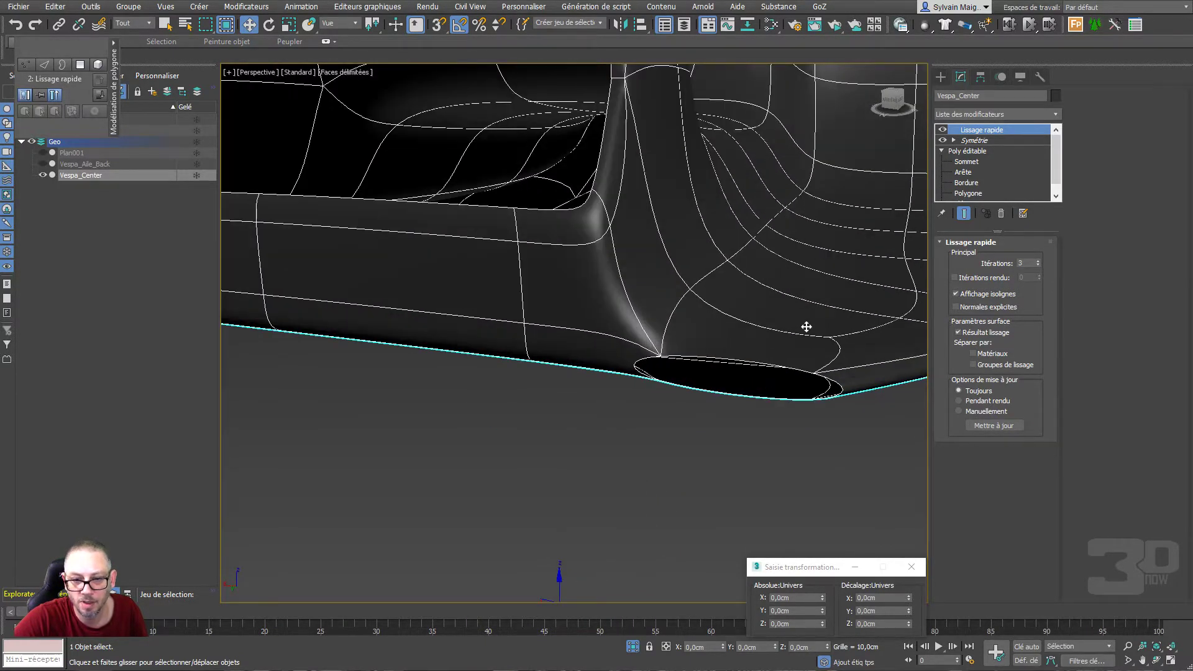
{"action": "scroll", "coordinate": [784, 325], "scroll_direction": "down", "scroll_amount": 1}
{"action": "mouse_move", "coordinate": [784, 326]}
{"action": "middle_mouse_down", "text": "alt"}
{"action": "mouse_move", "coordinate": [714, 341]}
{"action": "mouse_move", "coordinate": [705, 330]}
{"action": "middle_mouse_up", "text": "alt"}
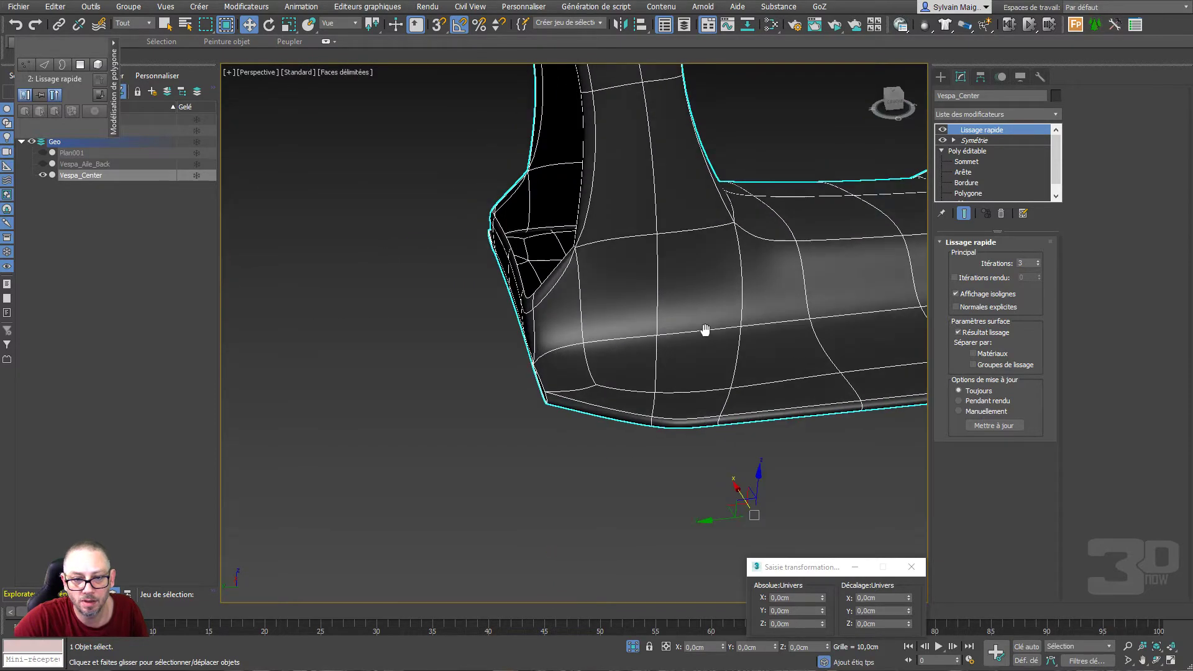
{"action": "scroll", "coordinate": [594, 265], "scroll_direction": "up", "scroll_amount": 2}
{"action": "middle_click_drag", "start_coordinate": [559, 228], "coordinate": [618, 258], "text": "alt"}
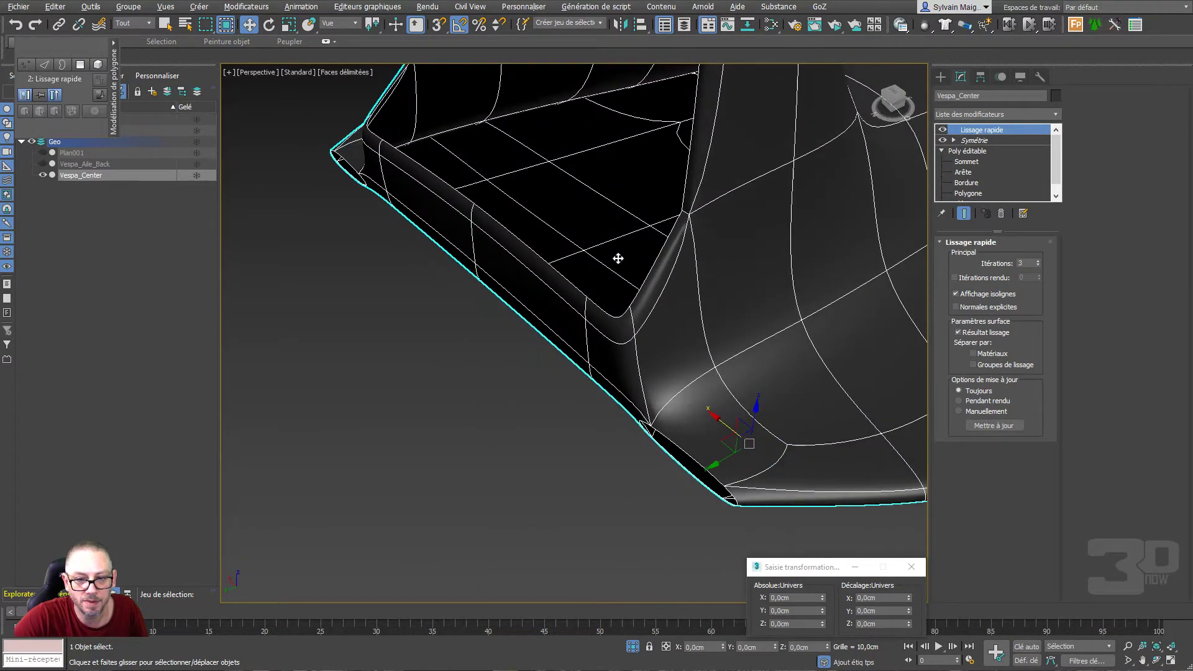
{"action": "middle_click_drag", "start_coordinate": [898, 177], "coordinate": [732, 313]}
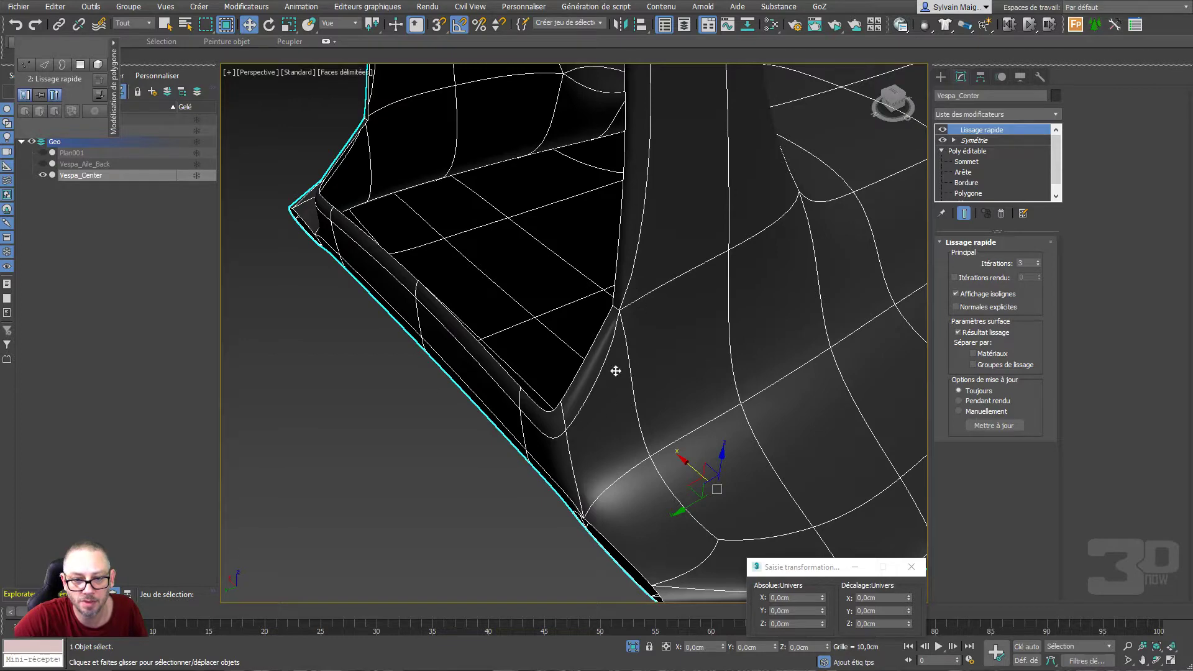
{"action": "mouse_move", "coordinate": [615, 370]}
{"action": "middle_mouse_down", "text": "alt"}
{"action": "mouse_move", "coordinate": [671, 319]}
{"action": "mouse_move", "coordinate": [645, 481]}
{"action": "mouse_move", "coordinate": [657, 455]}
{"action": "mouse_move", "coordinate": [636, 447]}
{"action": "mouse_move", "coordinate": [650, 465]}
{"action": "middle_mouse_up", "text": "alt"}
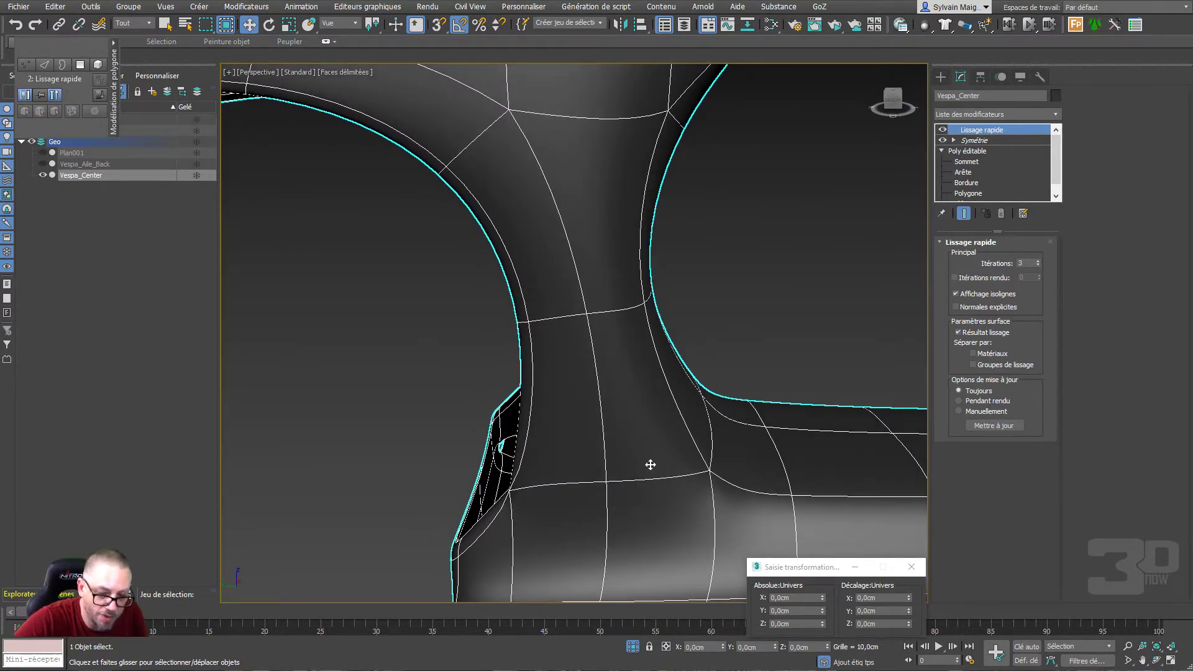
{"action": "scroll", "coordinate": [646, 463], "scroll_direction": "down", "scroll_amount": 3}
{"action": "scroll", "coordinate": [643, 417], "scroll_direction": "down", "scroll_amount": 3}
{"action": "mouse_move", "coordinate": [650, 419]}
{"action": "middle_mouse_down", "text": "alt"}
{"action": "mouse_move", "coordinate": [591, 413]}
{"action": "mouse_move", "coordinate": [650, 373]}
{"action": "mouse_move", "coordinate": [501, 354]}
{"action": "mouse_move", "coordinate": [490, 370]}
{"action": "mouse_move", "coordinate": [546, 410]}
{"action": "middle_mouse_up", "text": "alt"}
Move a front shield top-edge vertex to about -6.241, -40.827, 77.979 cm
{"action": "key", "text": "1"}
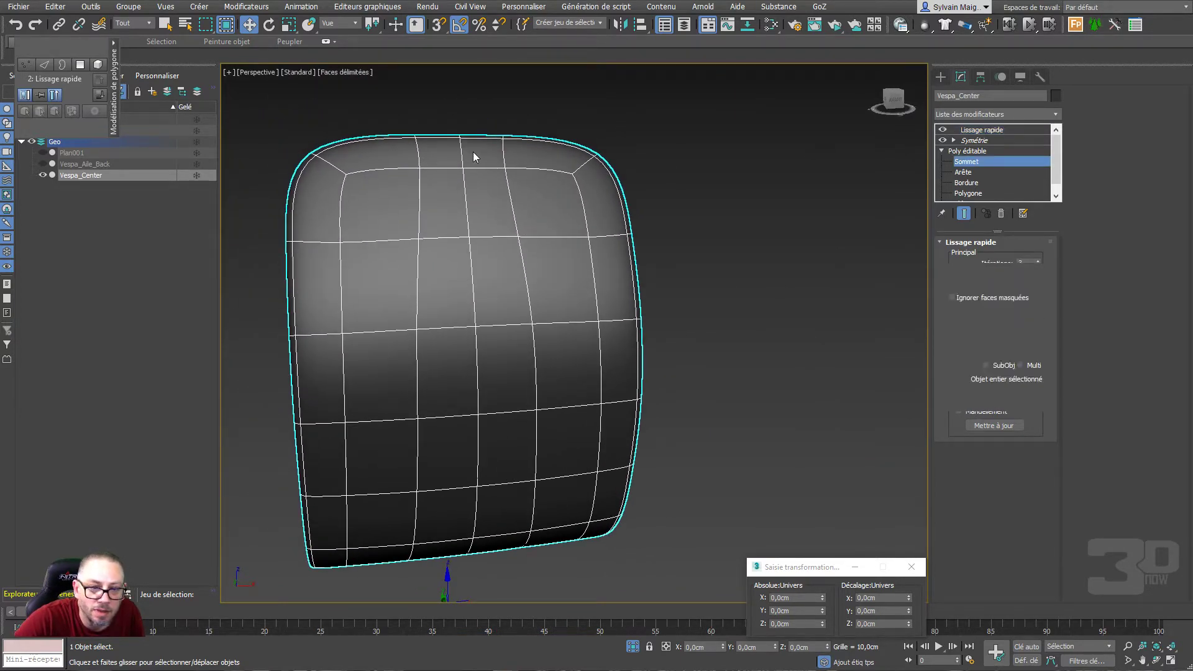
{"action": "left_click", "coordinate": [437, 160]}
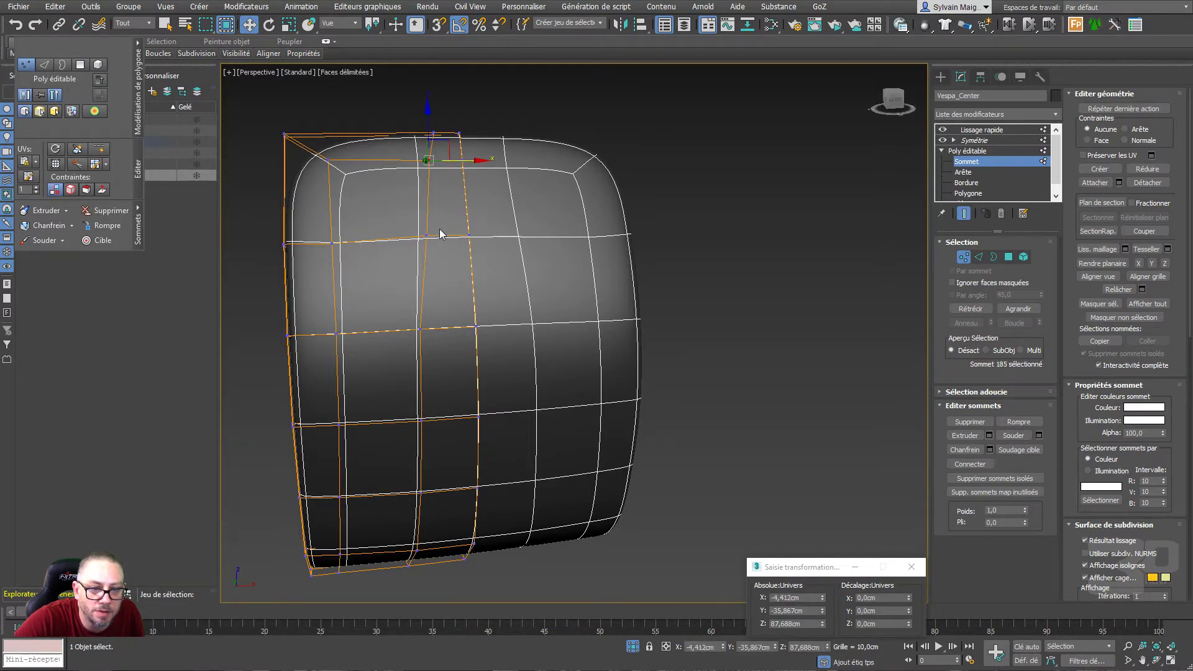
{"action": "left_click_drag", "start_coordinate": [448, 237], "coordinate": [421, 209]}
{"action": "mouse_move", "coordinate": [435, 228]}
{"action": "middle_mouse_down", "text": "alt"}
{"action": "mouse_move", "coordinate": [493, 248]}
{"action": "mouse_move", "coordinate": [432, 247]}
{"action": "middle_mouse_up", "text": "alt"}
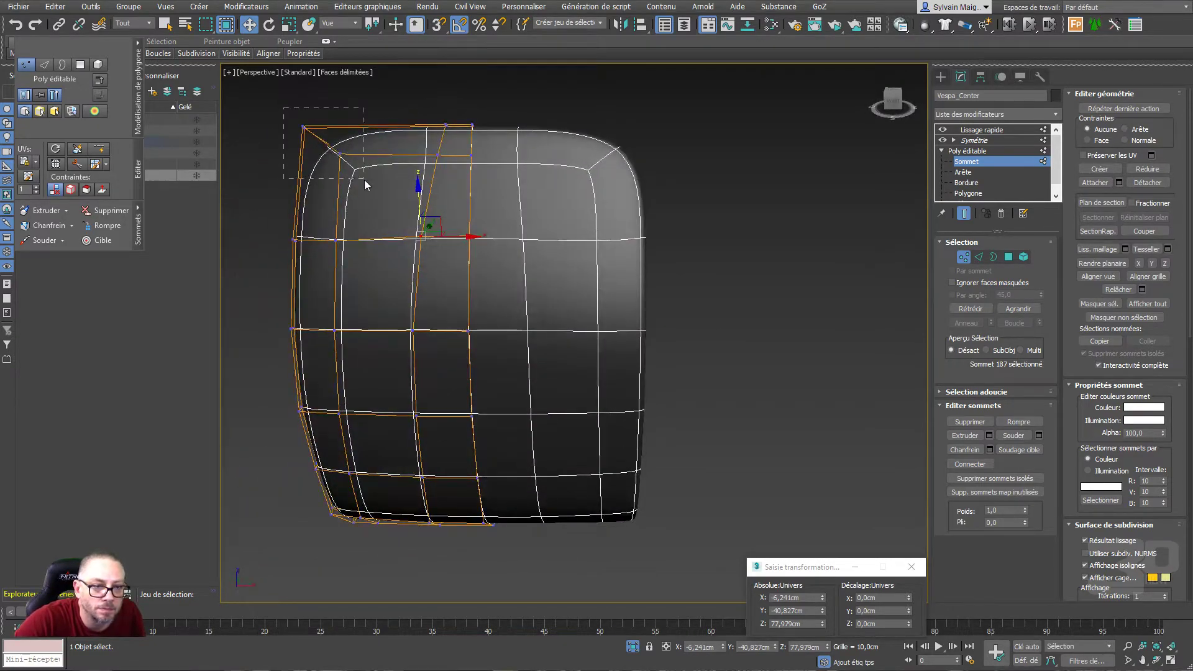
Select the shield's four top-left corner vertices and orbit to inspect them
{"action": "left_click_drag", "start_coordinate": [365, 184], "coordinate": [367, 185]}
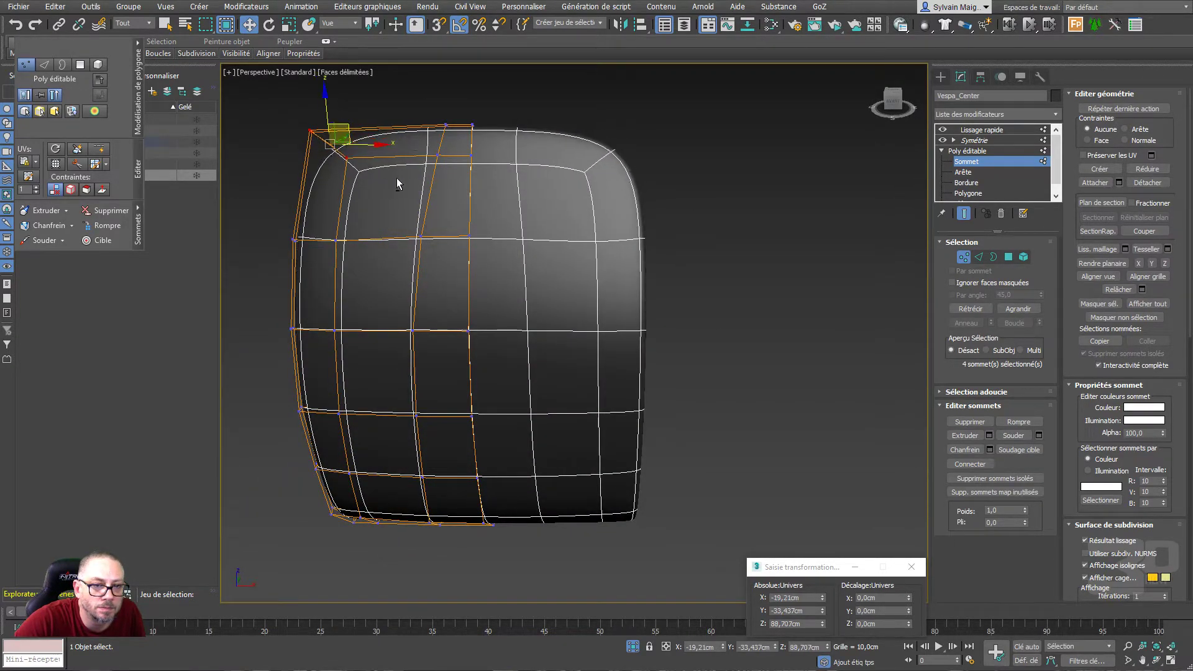
{"action": "mouse_move", "coordinate": [396, 178]}
{"action": "middle_mouse_down", "text": "alt"}
{"action": "mouse_move", "coordinate": [610, 222]}
{"action": "mouse_move", "coordinate": [646, 237]}
{"action": "mouse_move", "coordinate": [635, 282]}
{"action": "middle_mouse_up", "text": "alt"}
{"action": "mouse_move", "coordinate": [445, 221]}
{"action": "middle_mouse_down", "text": "alt"}
{"action": "mouse_move", "coordinate": [439, 248]}
{"action": "mouse_move", "coordinate": [459, 291]}
{"action": "mouse_move", "coordinate": [436, 297]}
{"action": "middle_mouse_up", "text": "alt"}
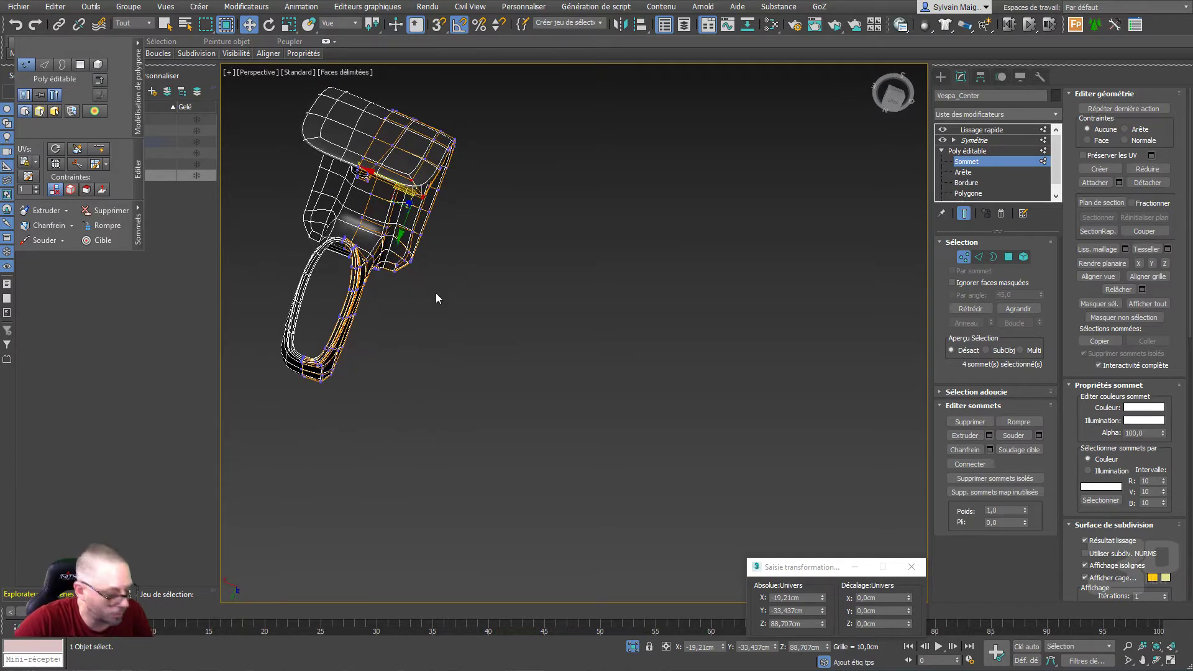
In the Top view, end isolation and make the body see-through over the reference images
{"action": "key", "text": "t"}
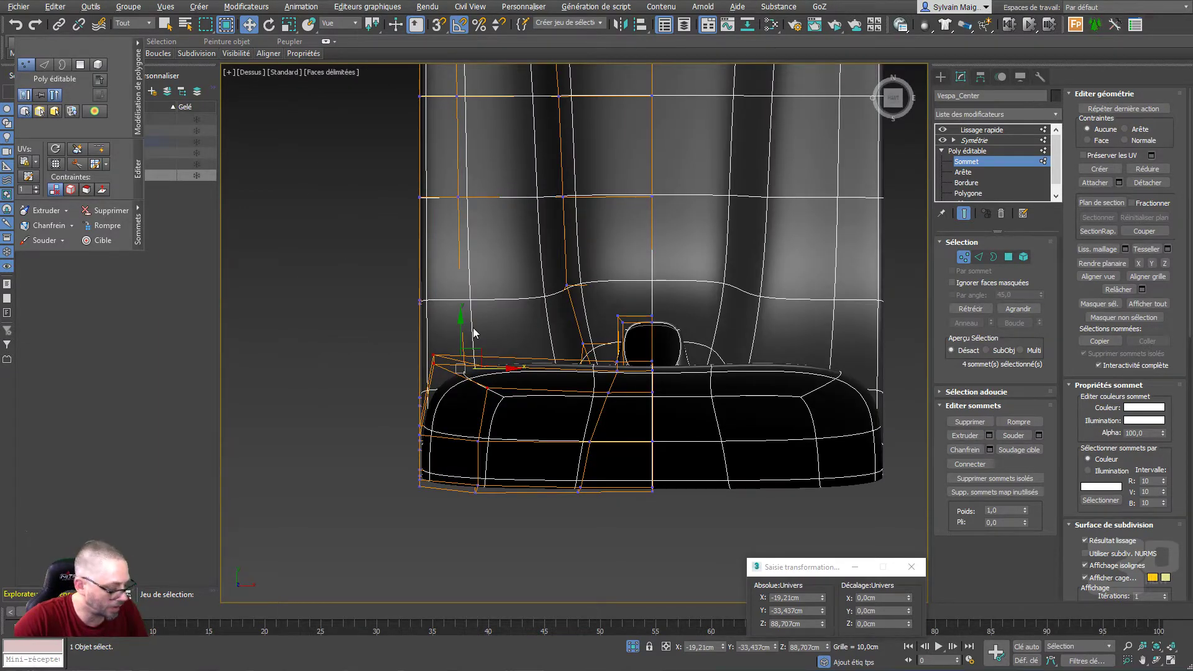
{"action": "left_click", "coordinate": [633, 647]}
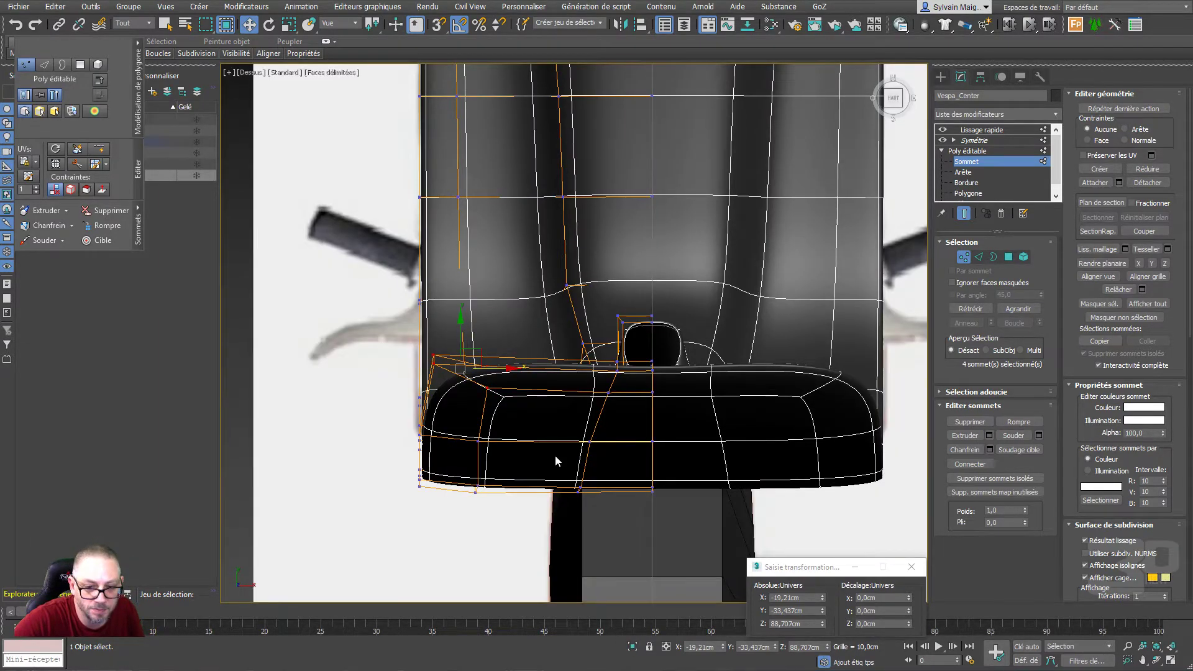
{"action": "key", "text": "alt+x"}
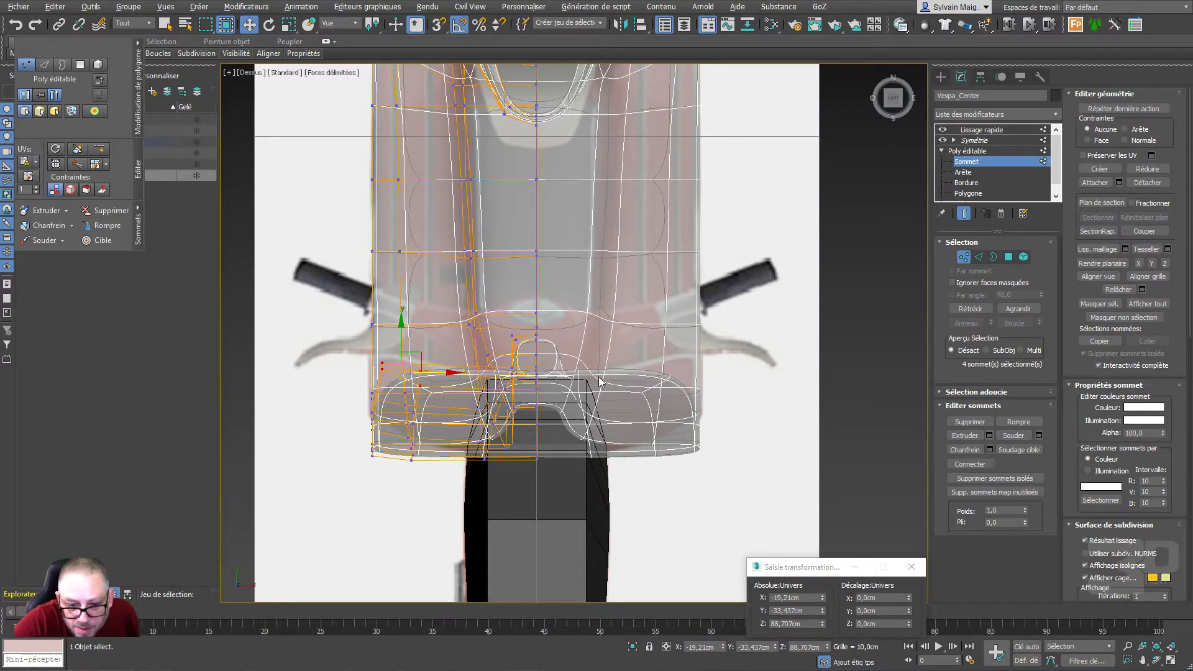
{"action": "scroll", "coordinate": [506, 390], "scroll_direction": "up", "scroll_amount": 4}
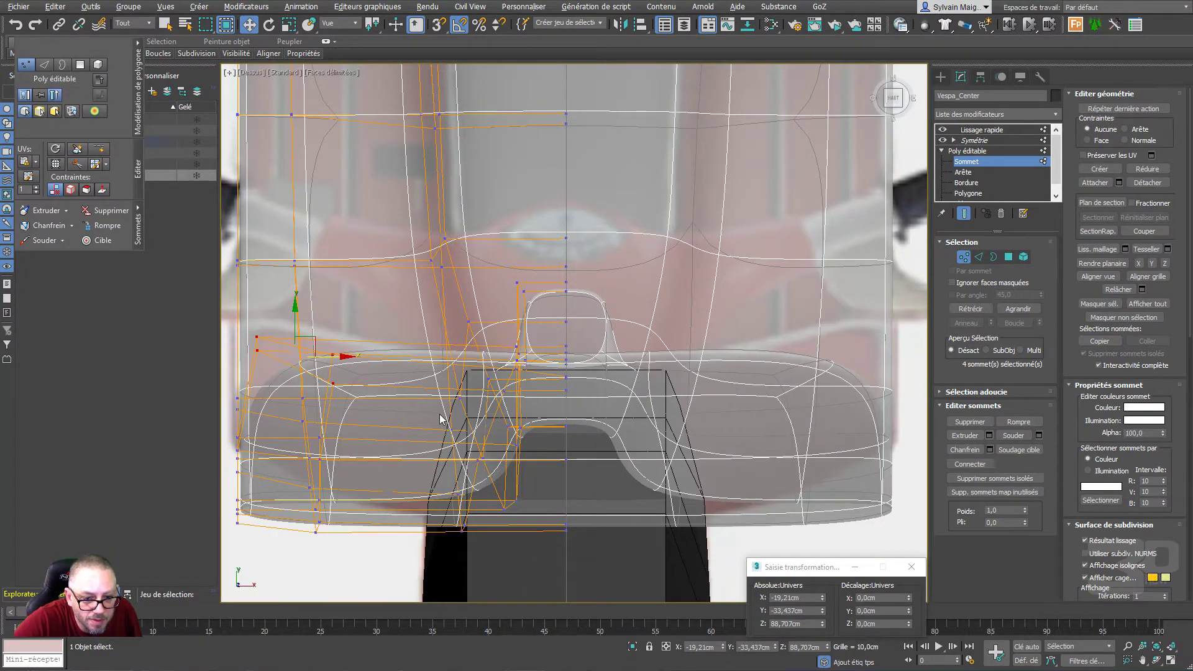
{"action": "scroll", "coordinate": [440, 419], "scroll_direction": "down", "scroll_amount": 2}
{"action": "scroll", "coordinate": [519, 394], "scroll_direction": "down", "scroll_amount": 1}
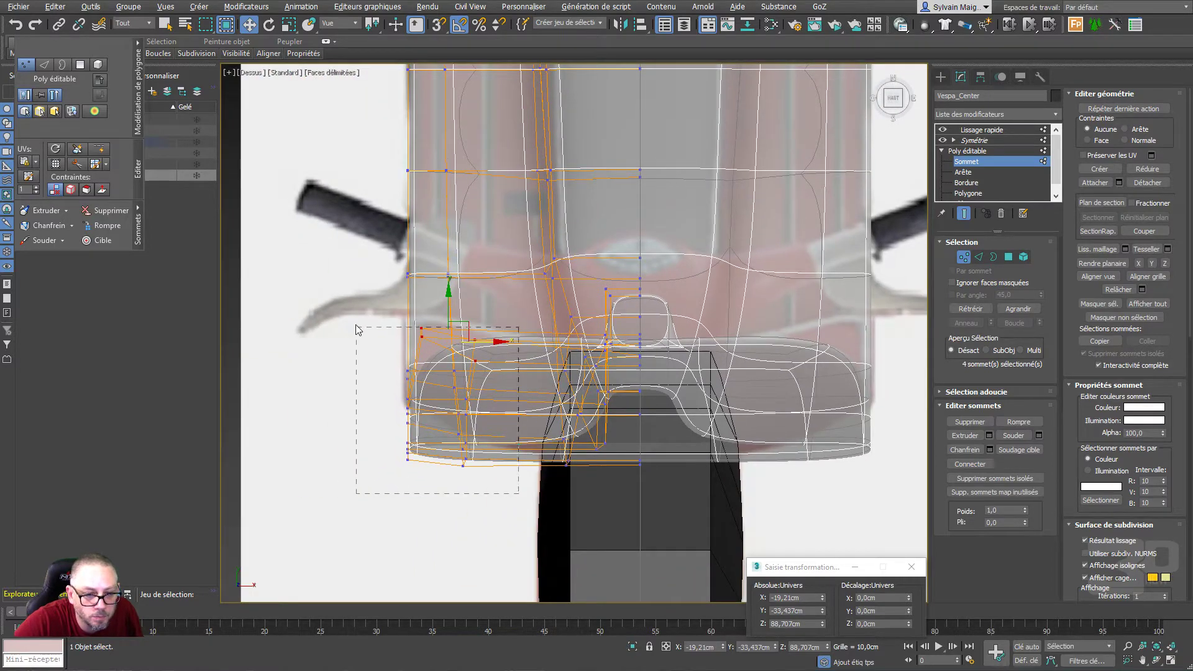
Shift the 24 front-left floor corner vertices about 3 cm along Y, then return to Perspective
{"action": "left_click_drag", "start_coordinate": [344, 301], "coordinate": [344, 301]}
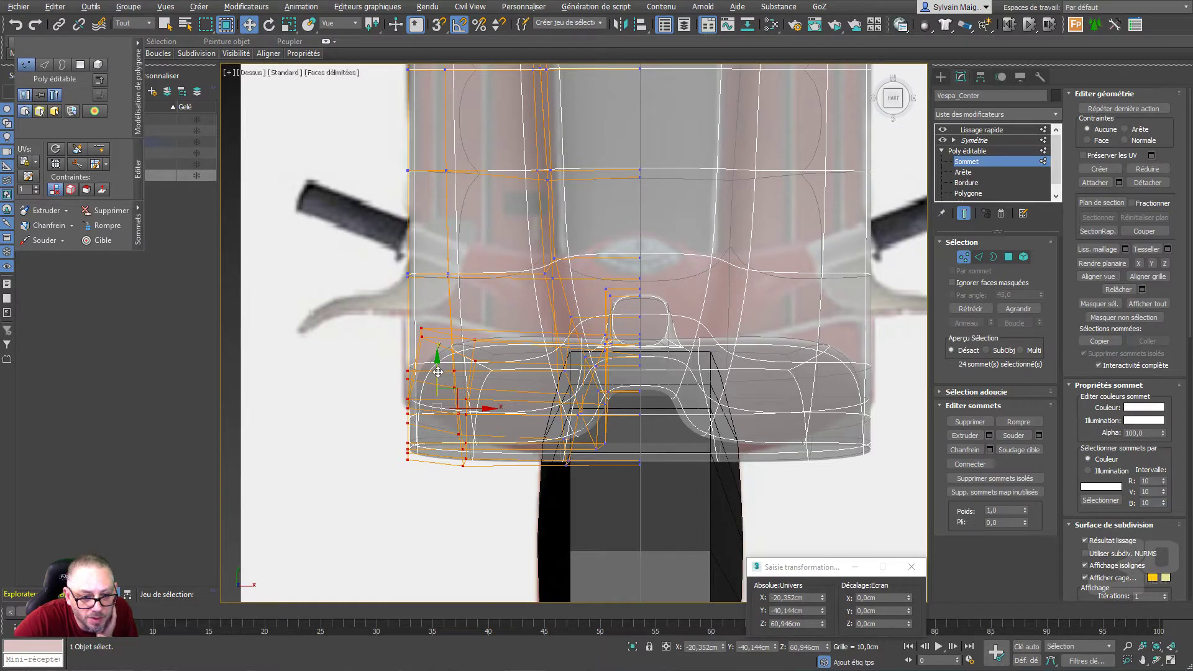
{"action": "left_click_drag", "start_coordinate": [438, 371], "coordinate": [448, 338]}
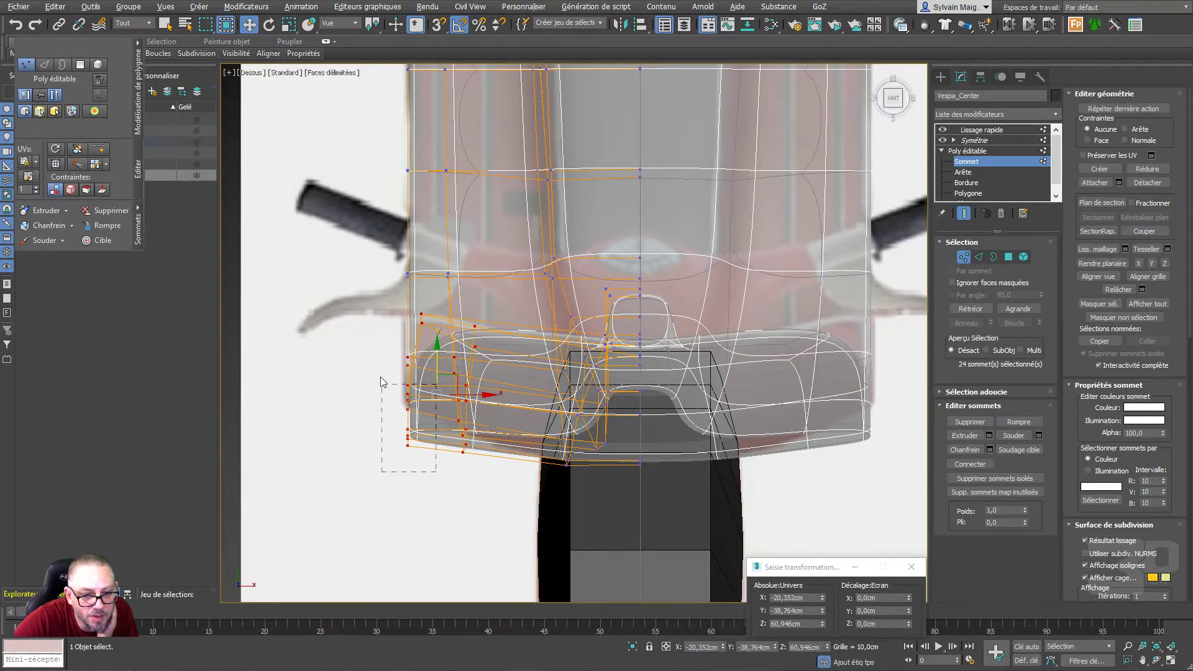
{"action": "left_click_drag", "start_coordinate": [411, 360], "coordinate": [413, 335]}
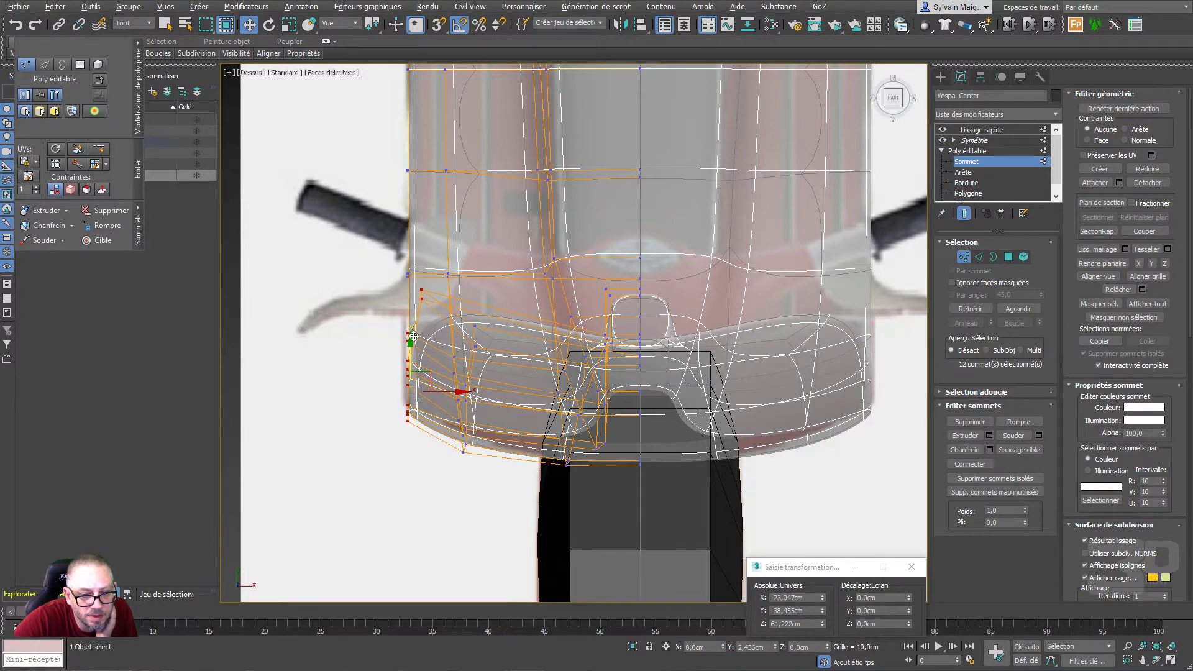
{"action": "left_click_drag", "start_coordinate": [413, 335], "coordinate": [412, 318]}
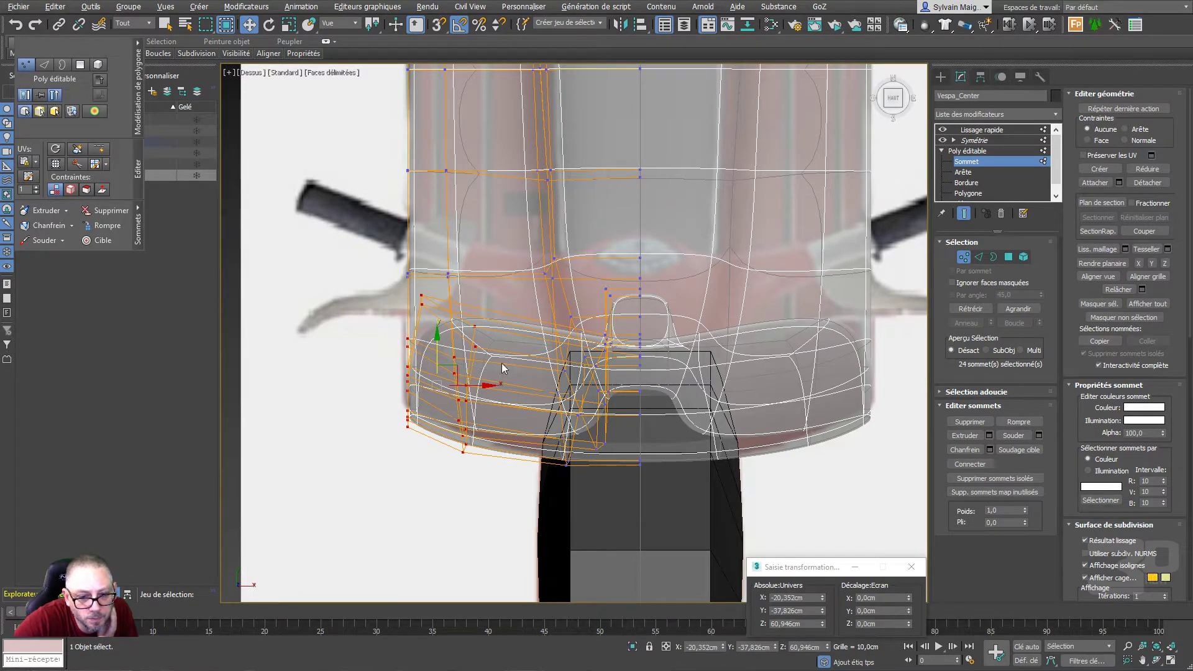
{"action": "left_click_drag", "start_coordinate": [439, 346], "coordinate": [453, 326]}
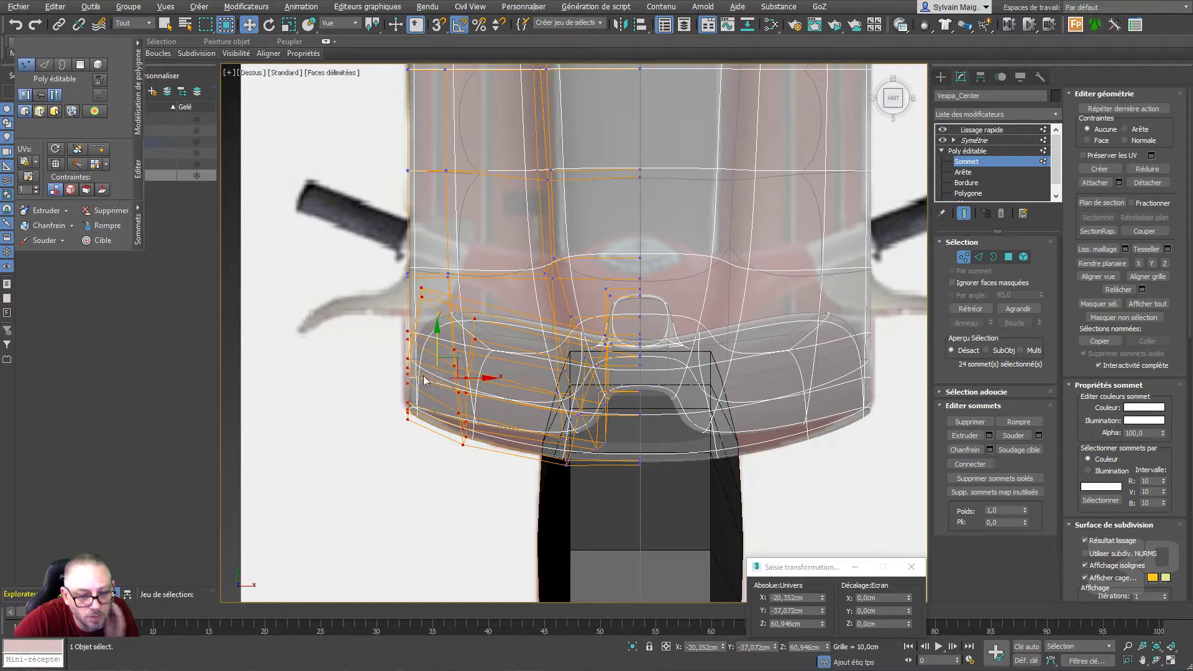
{"action": "key", "text": "p"}
{"action": "scroll", "coordinate": [287, 443], "scroll_direction": "down", "scroll_amount": 5}
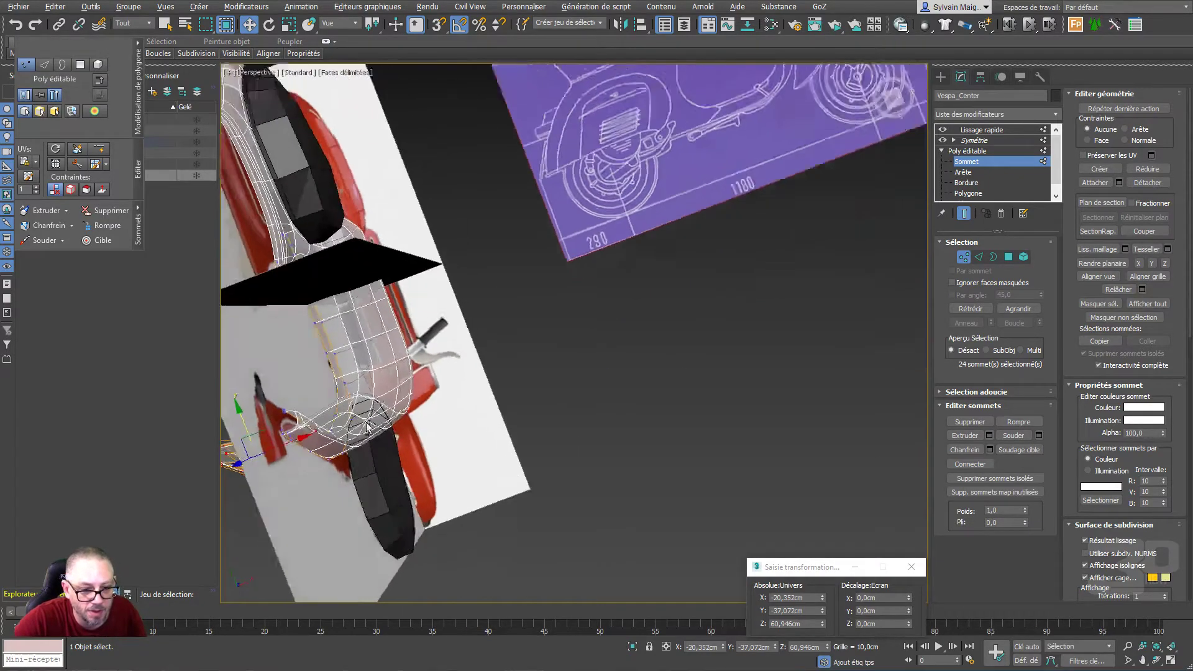
Leave Vertex level on Vespa_Center, clear the selection and frame the whole scooter
{"action": "mouse_move", "coordinate": [304, 440]}
{"action": "middle_mouse_down", "text": "alt"}
{"action": "mouse_move", "coordinate": [606, 315]}
{"action": "mouse_move", "coordinate": [646, 271]}
{"action": "mouse_move", "coordinate": [692, 341]}
{"action": "mouse_move", "coordinate": [715, 352]}
{"action": "mouse_move", "coordinate": [692, 381]}
{"action": "mouse_move", "coordinate": [485, 258]}
{"action": "mouse_move", "coordinate": [399, 279]}
{"action": "mouse_move", "coordinate": [548, 289]}
{"action": "mouse_move", "coordinate": [733, 238]}
{"action": "mouse_move", "coordinate": [738, 261]}
{"action": "middle_mouse_up", "text": "alt"}
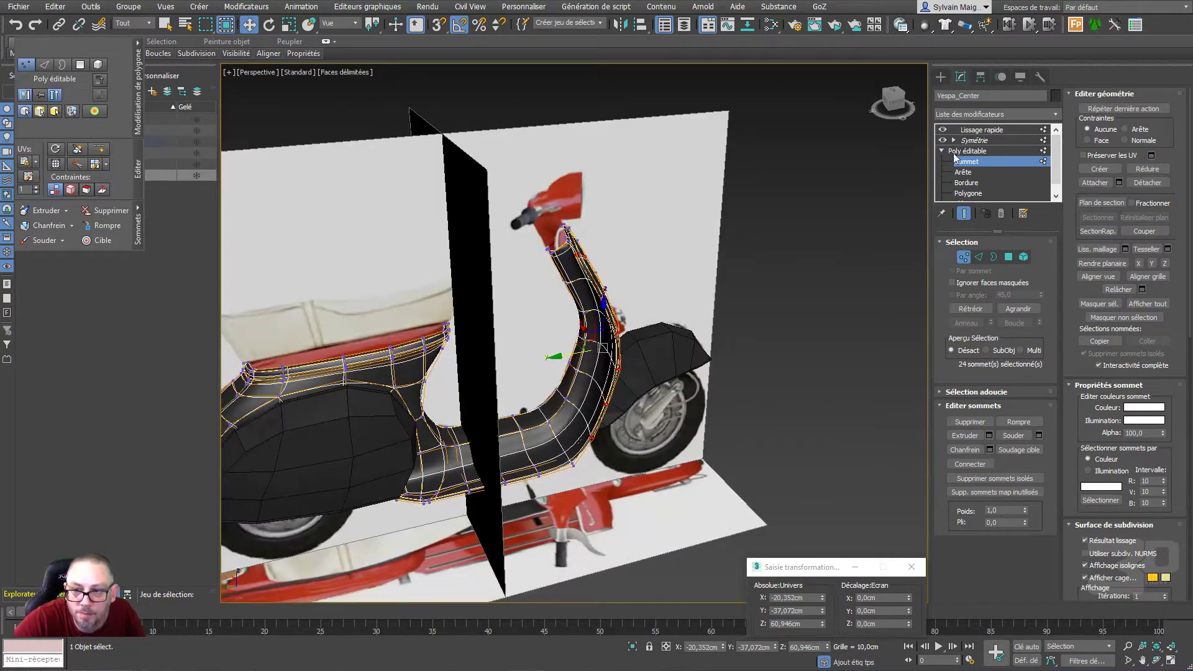
{"action": "left_click", "coordinate": [981, 151]}
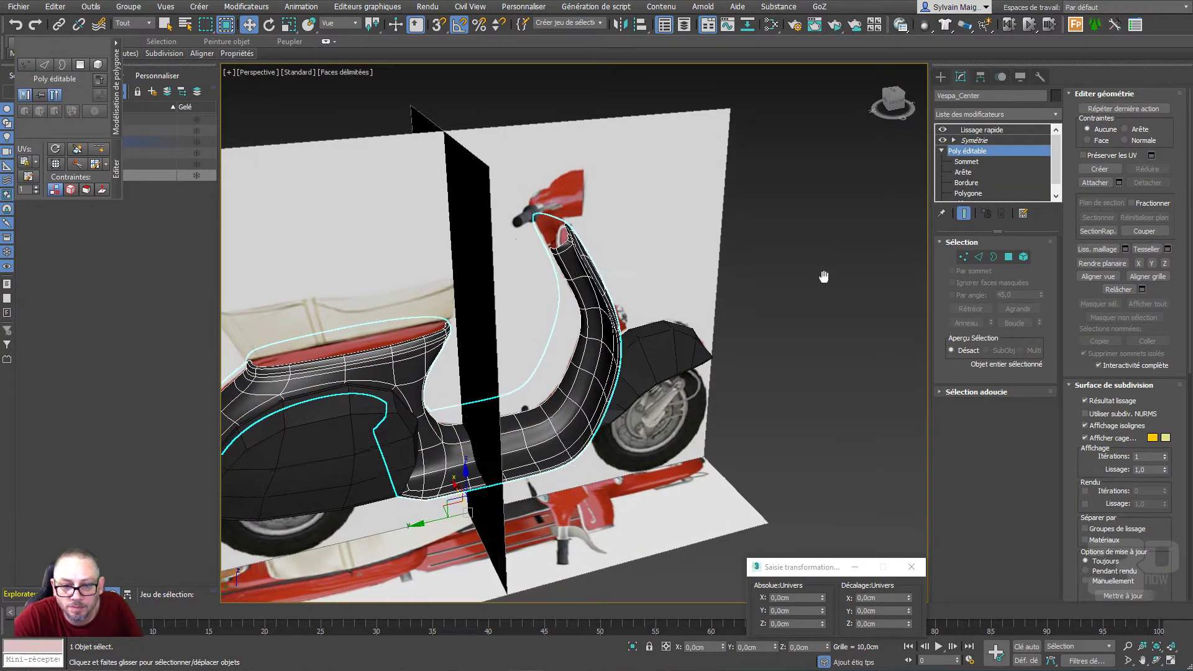
{"action": "middle_click_drag", "start_coordinate": [884, 216], "coordinate": [813, 242], "text": "alt"}
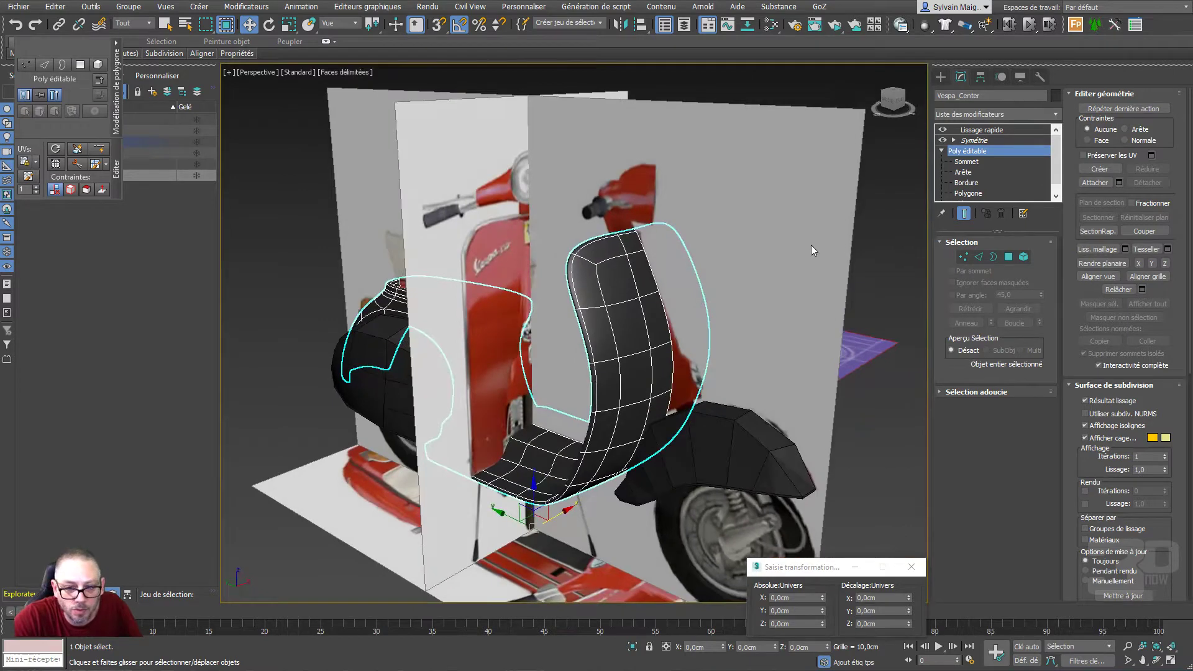
{"action": "left_click", "coordinate": [811, 245]}
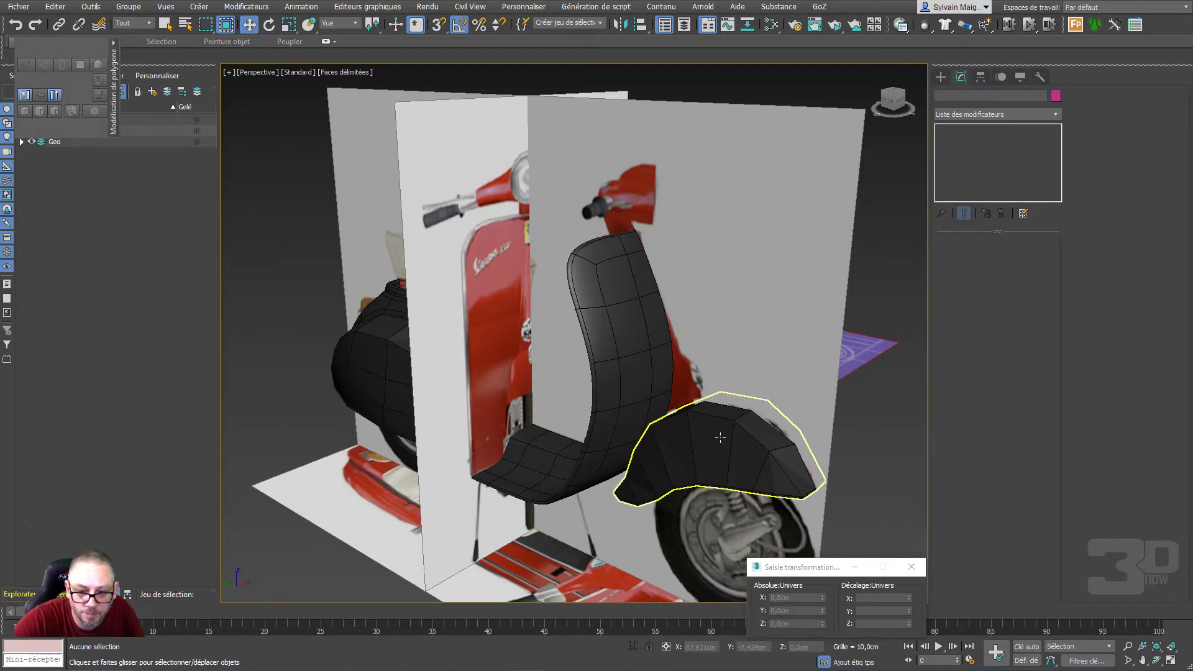
Enable Plan001's Lissage rapide and paste it as an instance onto Vespa_Center, replacing its own
{"action": "left_click", "coordinate": [733, 425]}
{"action": "left_click", "coordinate": [941, 129]}
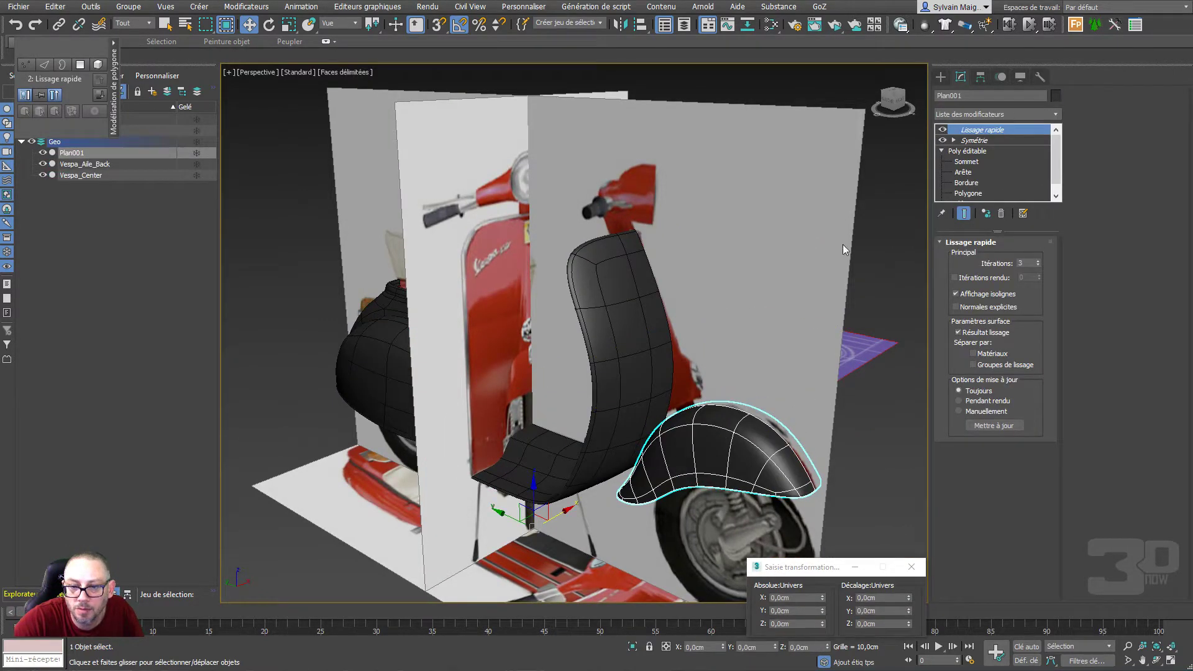
{"action": "right_click", "coordinate": [983, 132]}
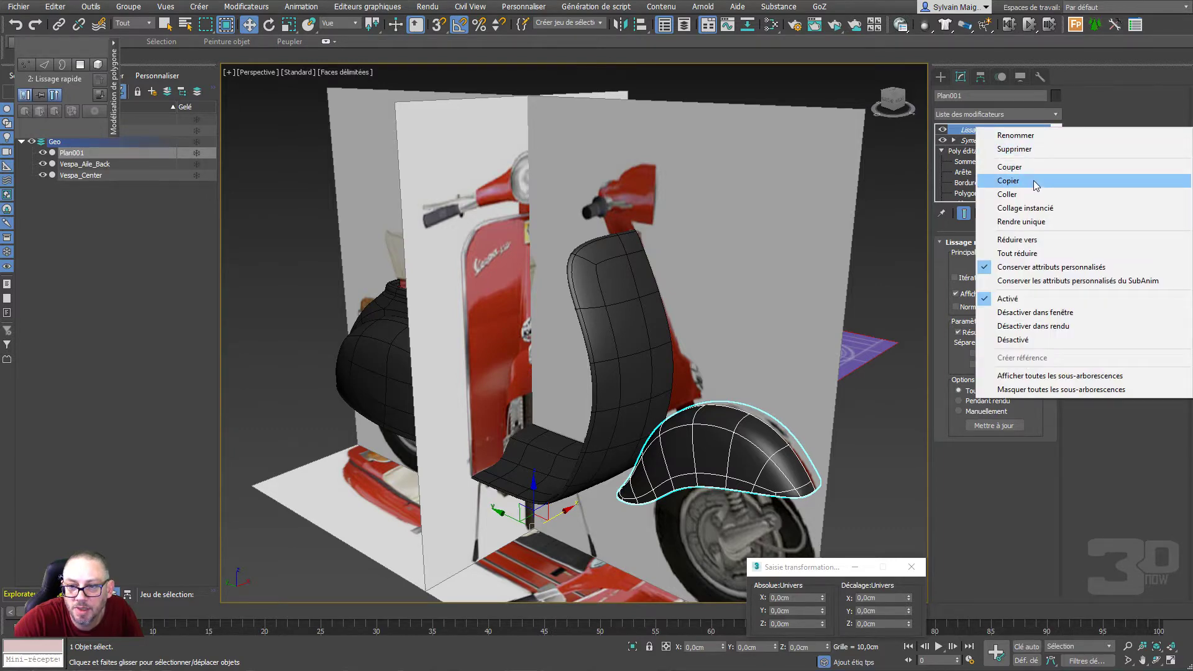
{"action": "left_click", "coordinate": [1033, 180]}
{"action": "left_click", "coordinate": [602, 297]}
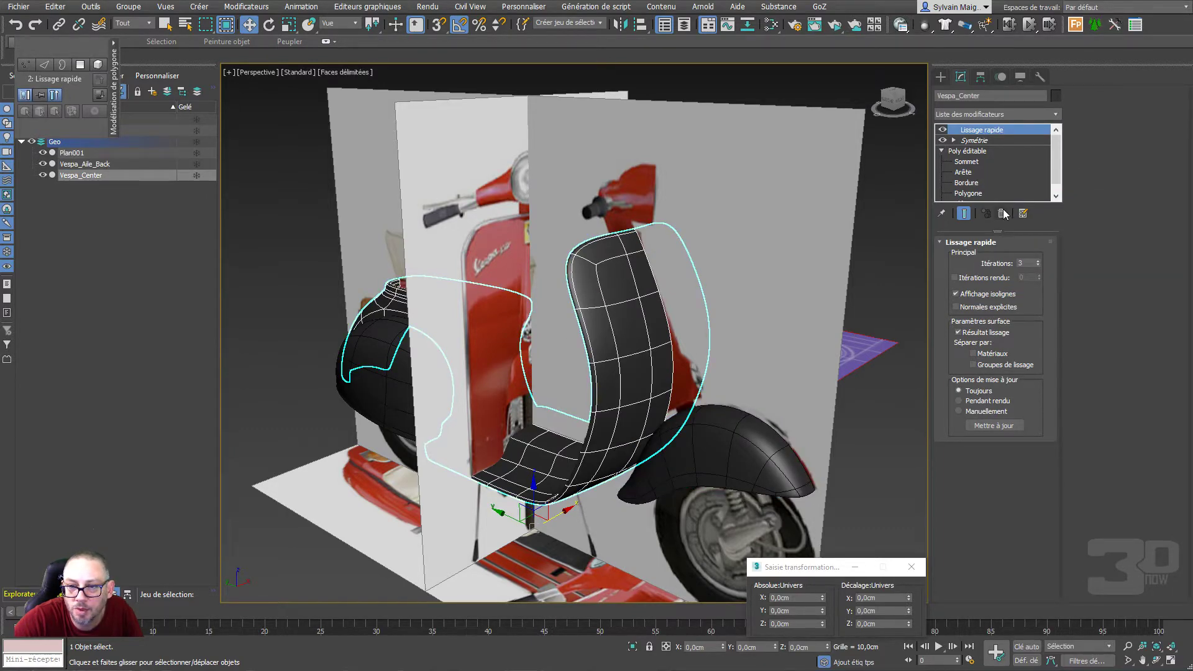
{"action": "left_click", "coordinate": [1001, 214]}
{"action": "right_click", "coordinate": [974, 129]}
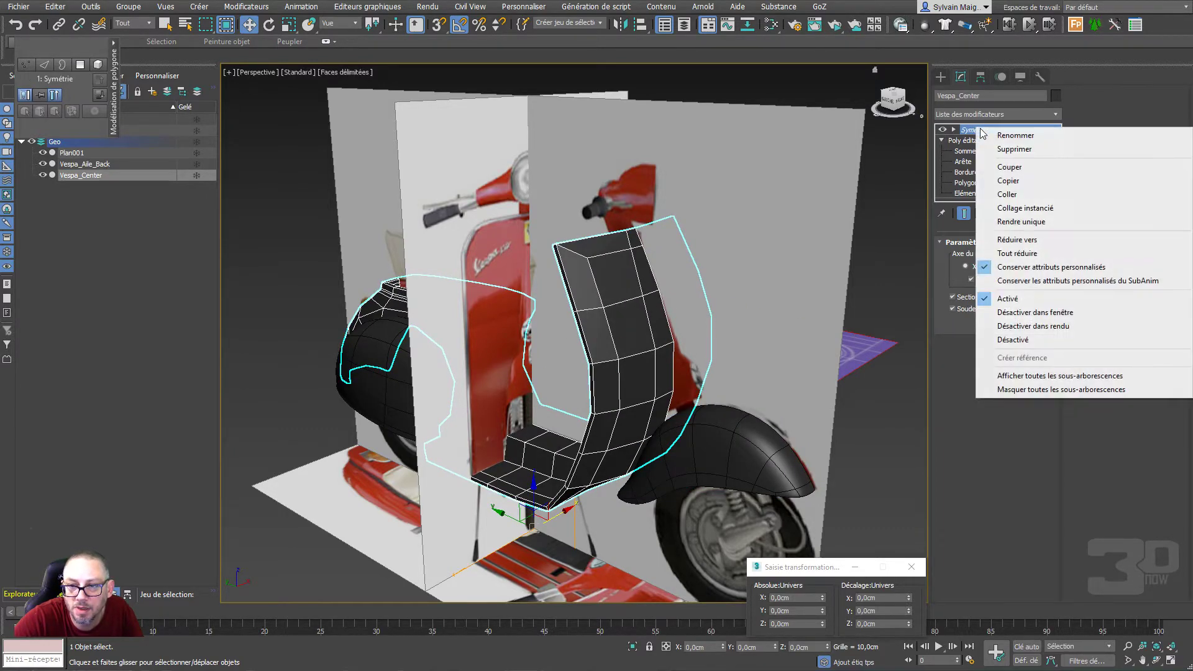
{"action": "left_click", "coordinate": [1048, 210]}
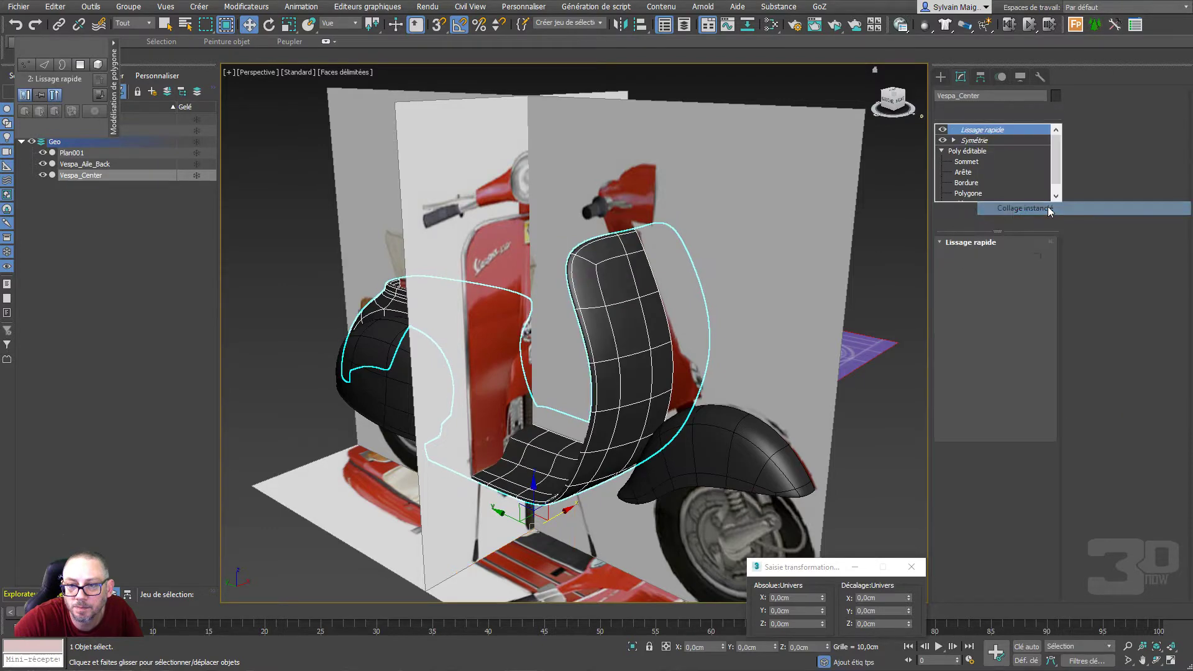
Select the three body parts: Vespa_Aile_Back, Vespa_Center and the front fender
{"action": "left_click", "coordinate": [878, 241]}
{"action": "scroll", "coordinate": [829, 270], "scroll_direction": "down", "scroll_amount": 3}
{"action": "middle_click_drag", "start_coordinate": [828, 270], "coordinate": [677, 317], "text": "alt"}
{"action": "left_click", "coordinate": [538, 344]}
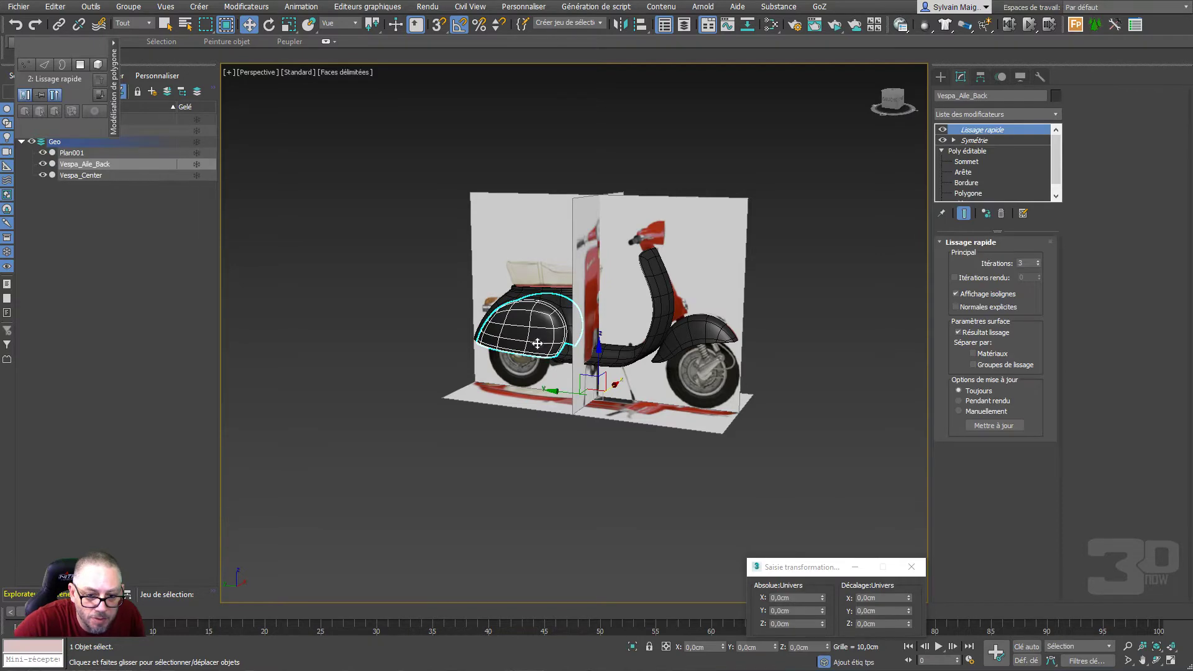
{"action": "left_click", "coordinate": [566, 305], "text": "ctrl"}
{"action": "left_click", "coordinate": [679, 337], "text": "ctrl"}
Isolate the three selected scooter body parts from the reference images
{"action": "right_click", "coordinate": [679, 337]}
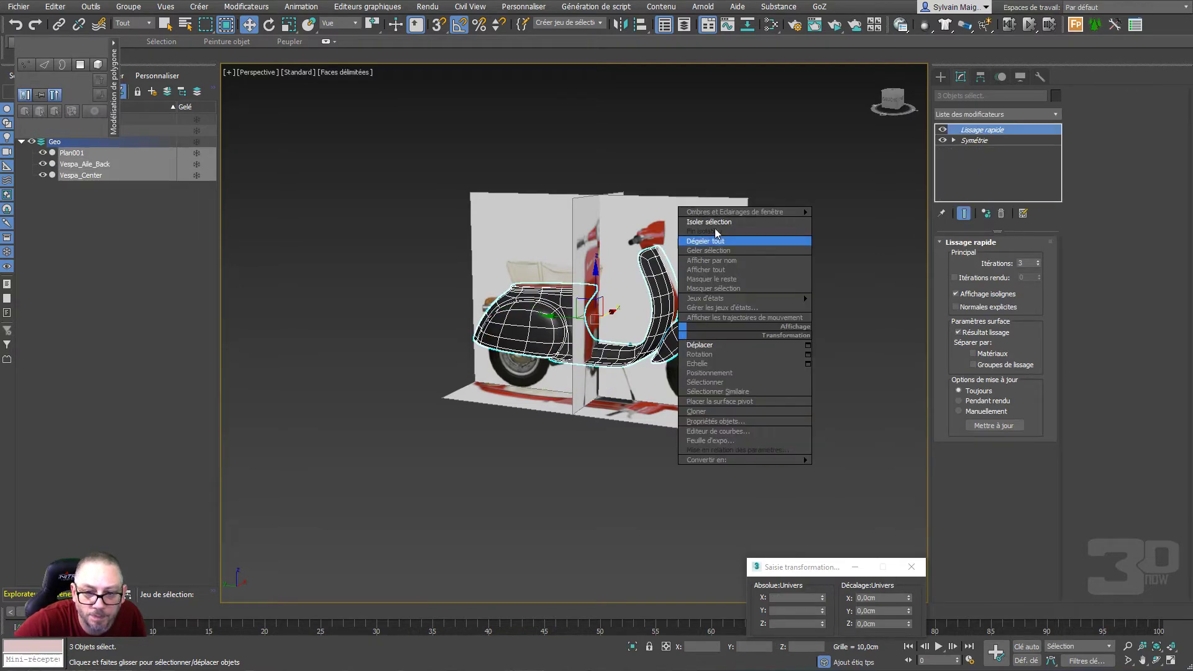
{"action": "left_click", "coordinate": [709, 221]}
{"action": "middle_click_drag", "start_coordinate": [714, 229], "coordinate": [535, 253], "text": "alt"}
{"action": "left_click", "coordinate": [535, 253]}
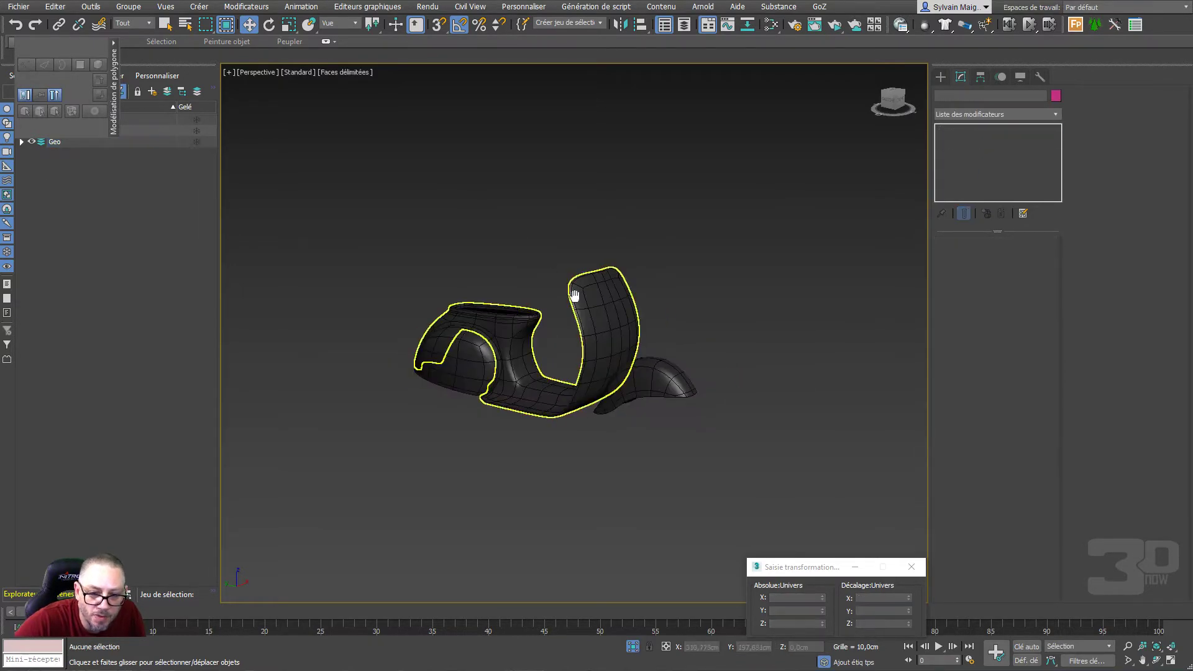
{"action": "mouse_move", "coordinate": [574, 296]}
{"action": "middle_mouse_down", "text": "alt"}
{"action": "mouse_move", "coordinate": [521, 269]}
{"action": "mouse_move", "coordinate": [567, 231]}
{"action": "mouse_move", "coordinate": [549, 200]}
{"action": "mouse_move", "coordinate": [620, 268]}
{"action": "middle_mouse_up", "text": "alt"}
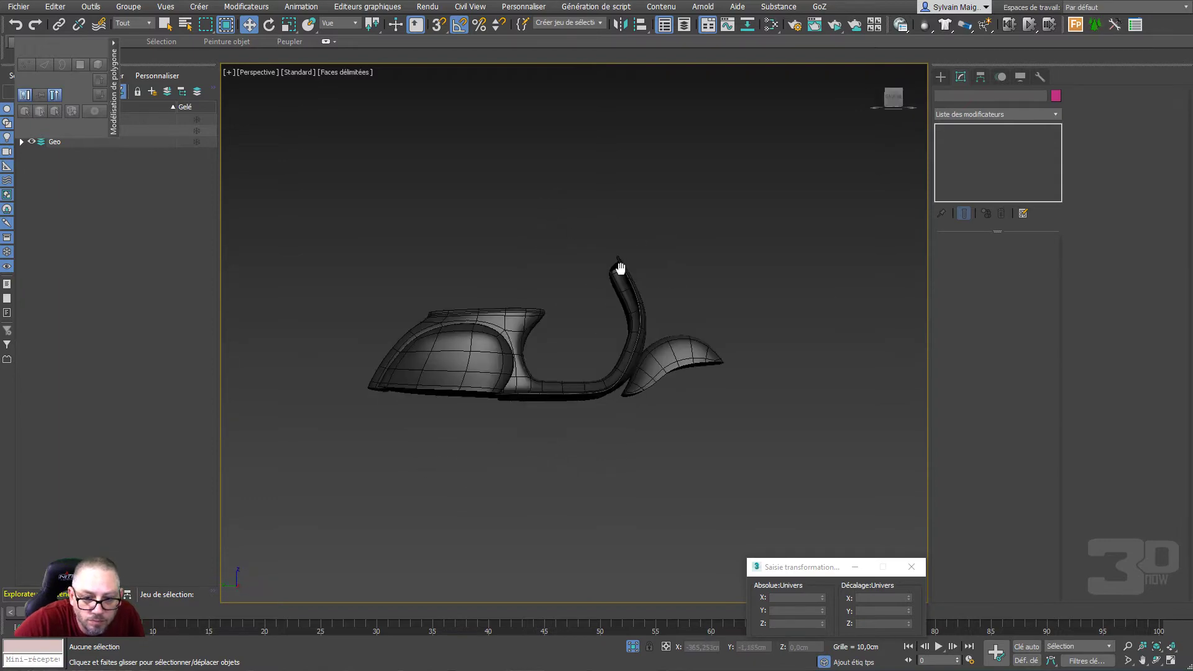
{"action": "scroll", "coordinate": [624, 323], "scroll_direction": "up", "scroll_amount": 4}
Select Vespa_Center in the Left view and enter its Sommet (vertex) level
{"action": "left_click", "coordinate": [622, 317]}
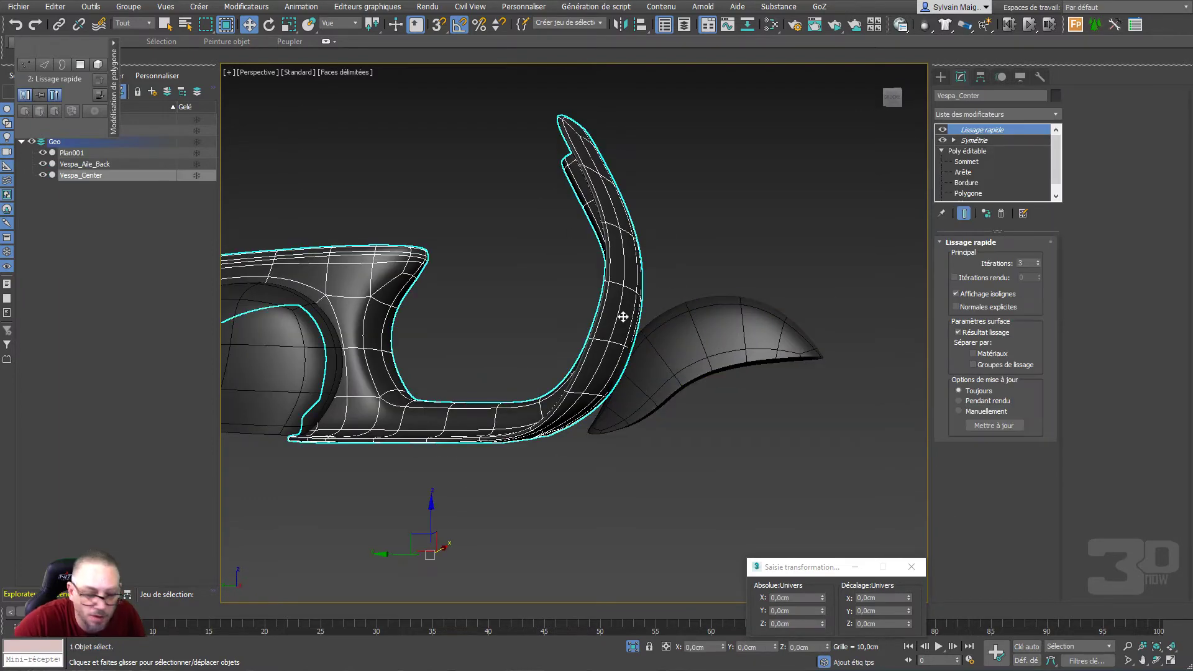
{"action": "scroll", "coordinate": [623, 317], "scroll_direction": "up", "scroll_amount": 3}
{"action": "scroll", "coordinate": [718, 284], "scroll_direction": "up", "scroll_amount": 3}
{"action": "scroll", "coordinate": [646, 354], "scroll_direction": "down", "scroll_amount": 6}
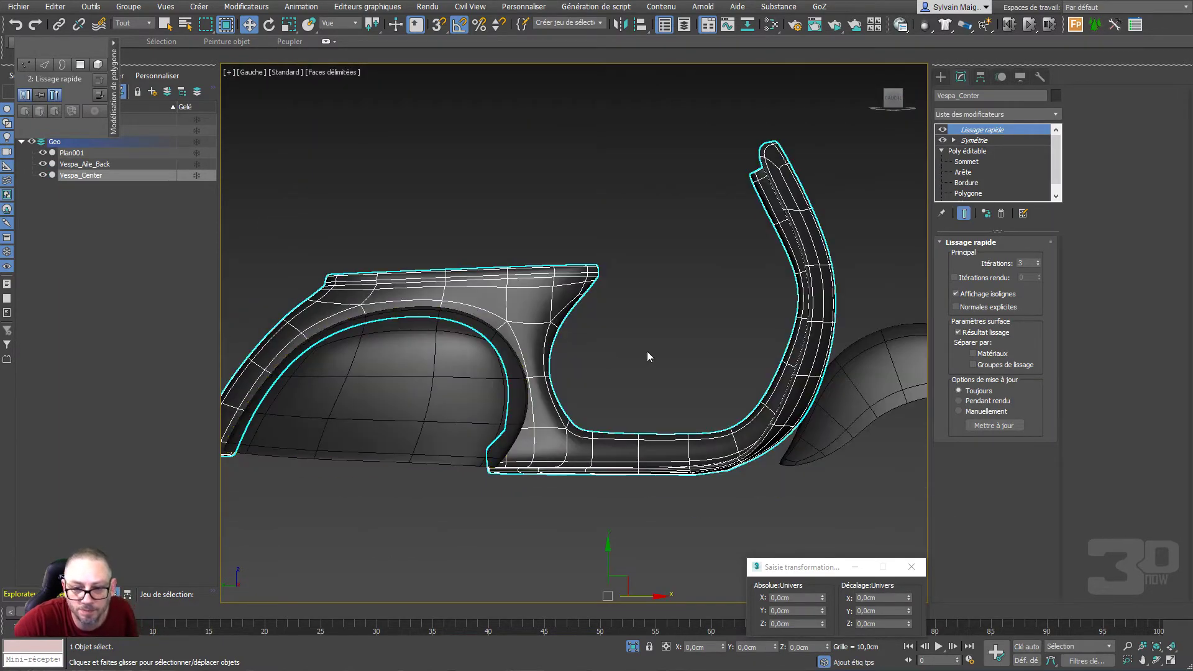
{"action": "key", "text": "l"}
{"action": "left_click", "coordinate": [967, 162]}
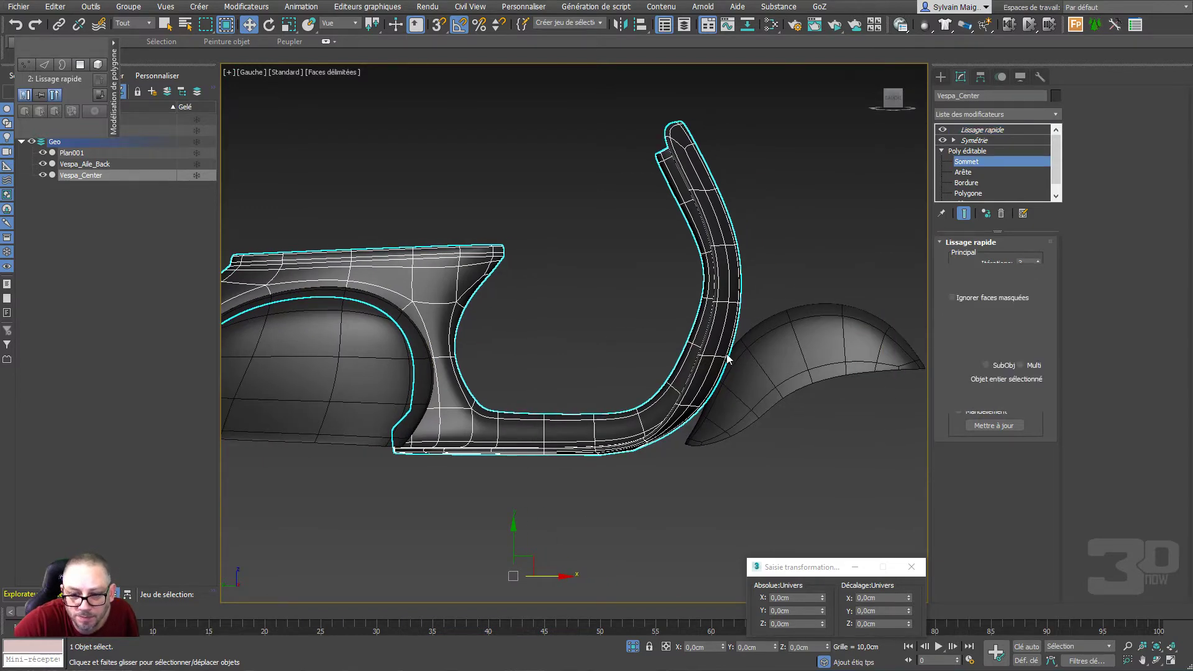
Move the shield's lower edge vertices left in the Left view to follow the fender curve
{"action": "scroll", "coordinate": [728, 359], "scroll_direction": "up", "scroll_amount": 3}
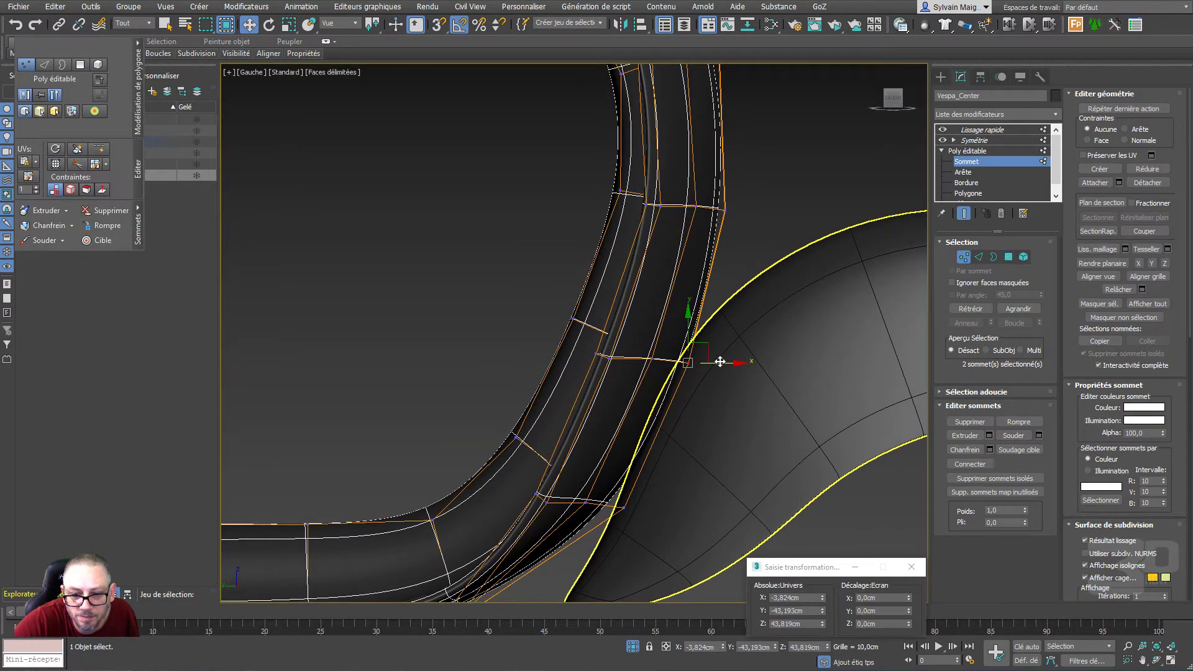
{"action": "left_click_drag", "start_coordinate": [719, 362], "coordinate": [700, 367]}
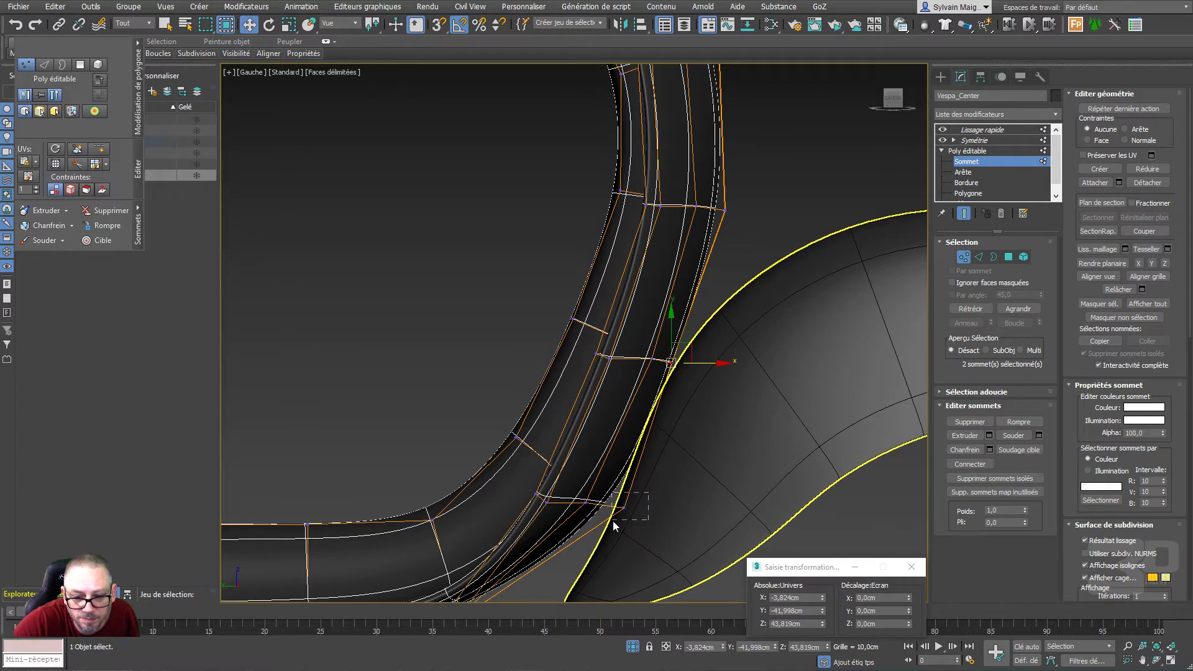
{"action": "mouse_move", "coordinate": [649, 511]}
{"action": "left_mouse_down"}
{"action": "mouse_move", "coordinate": [626, 514]}
{"action": "mouse_move", "coordinate": [628, 502]}
{"action": "left_mouse_up"}
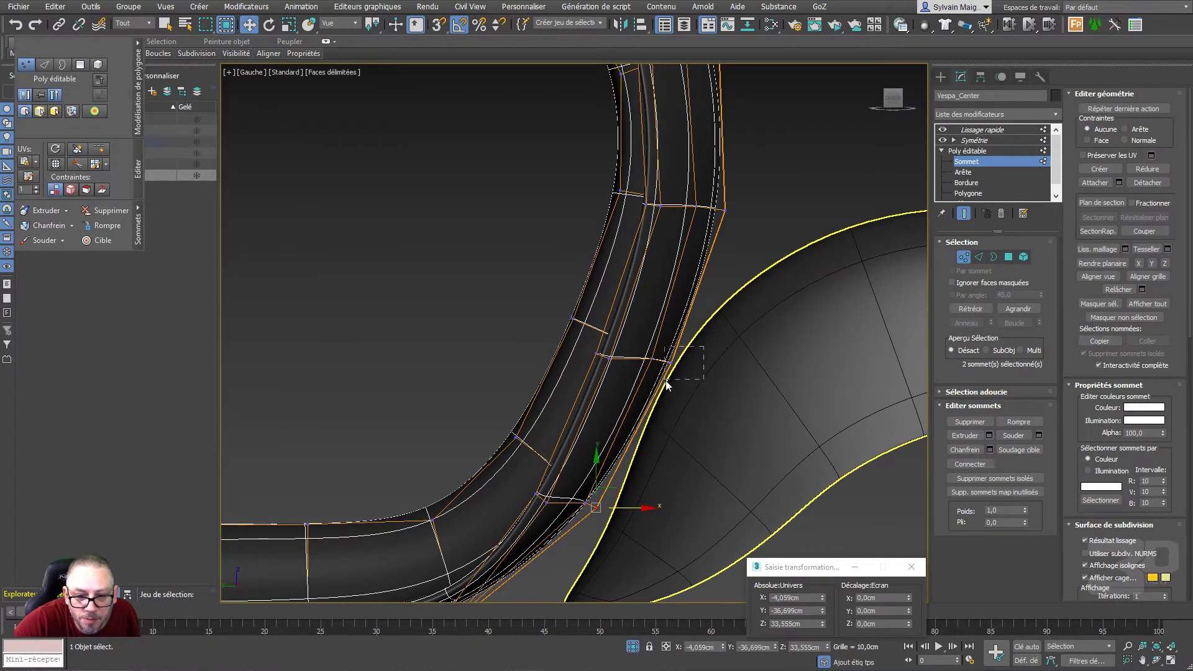
{"action": "left_click_drag", "start_coordinate": [700, 364], "coordinate": [691, 364]}
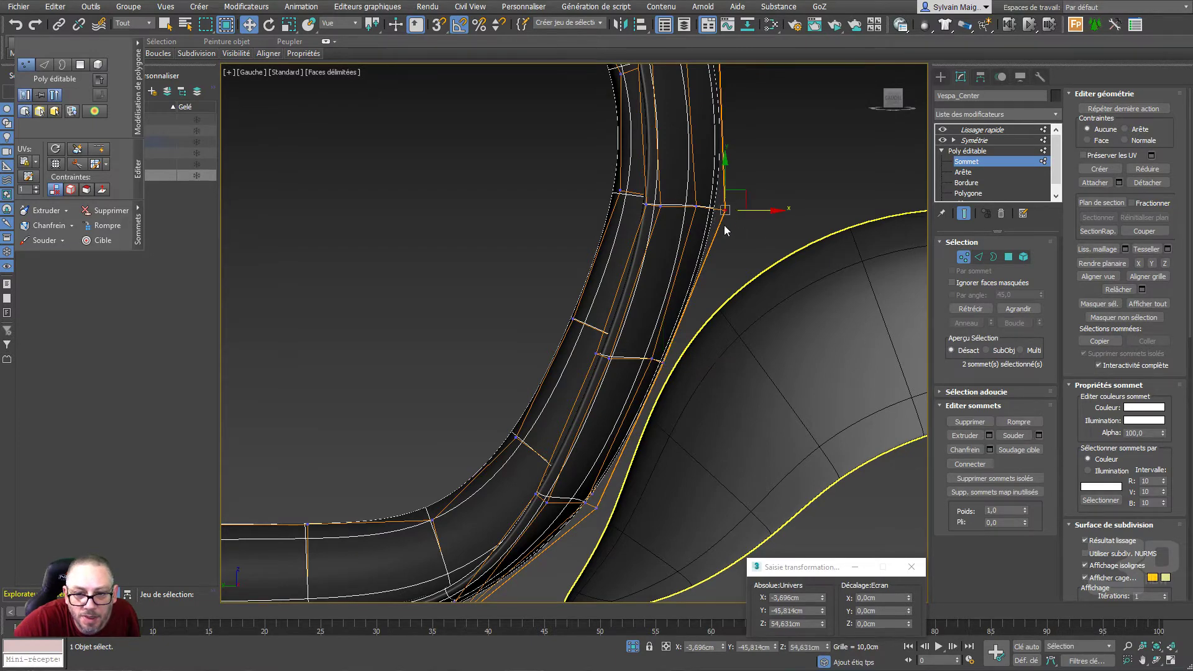
{"action": "left_click_drag", "start_coordinate": [744, 212], "coordinate": [741, 207]}
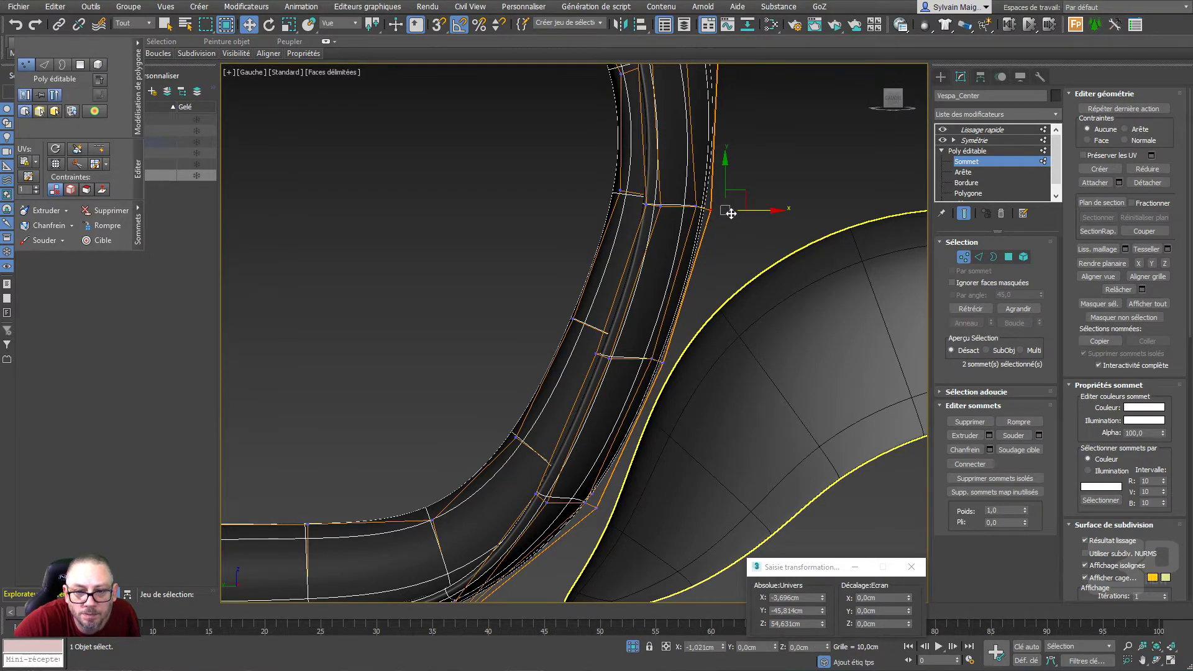
{"action": "middle_click_drag", "start_coordinate": [741, 208], "coordinate": [696, 442]}
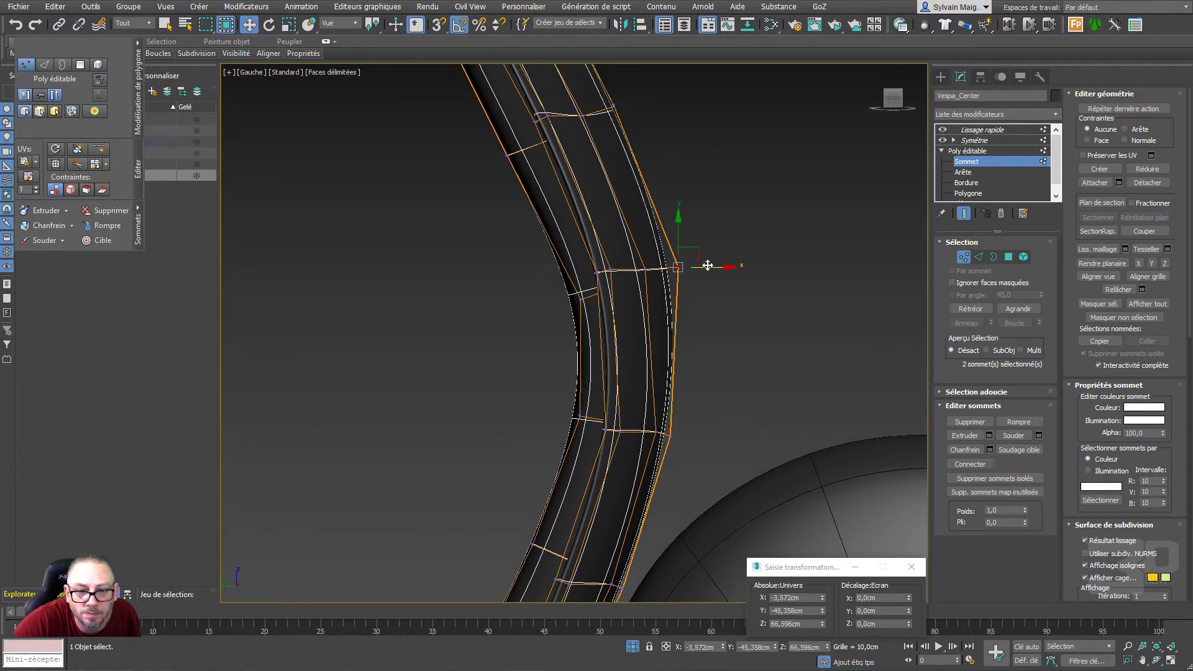
{"action": "left_click_drag", "start_coordinate": [707, 265], "coordinate": [700, 272]}
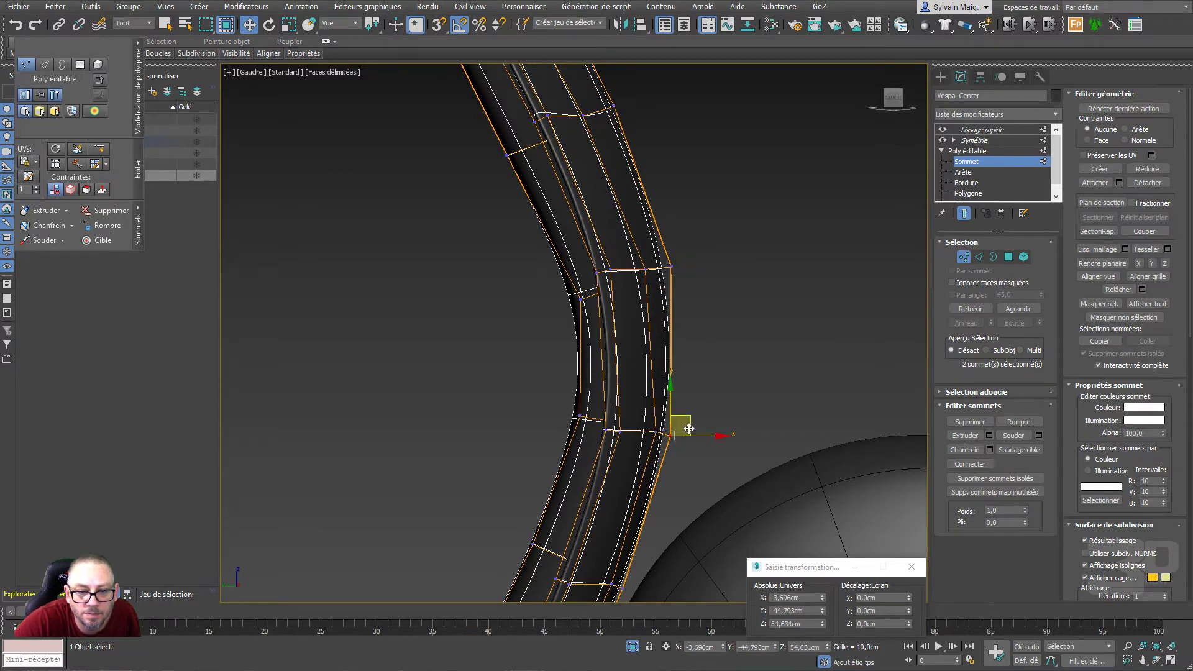
{"action": "left_click_drag", "start_coordinate": [689, 429], "coordinate": [696, 427]}
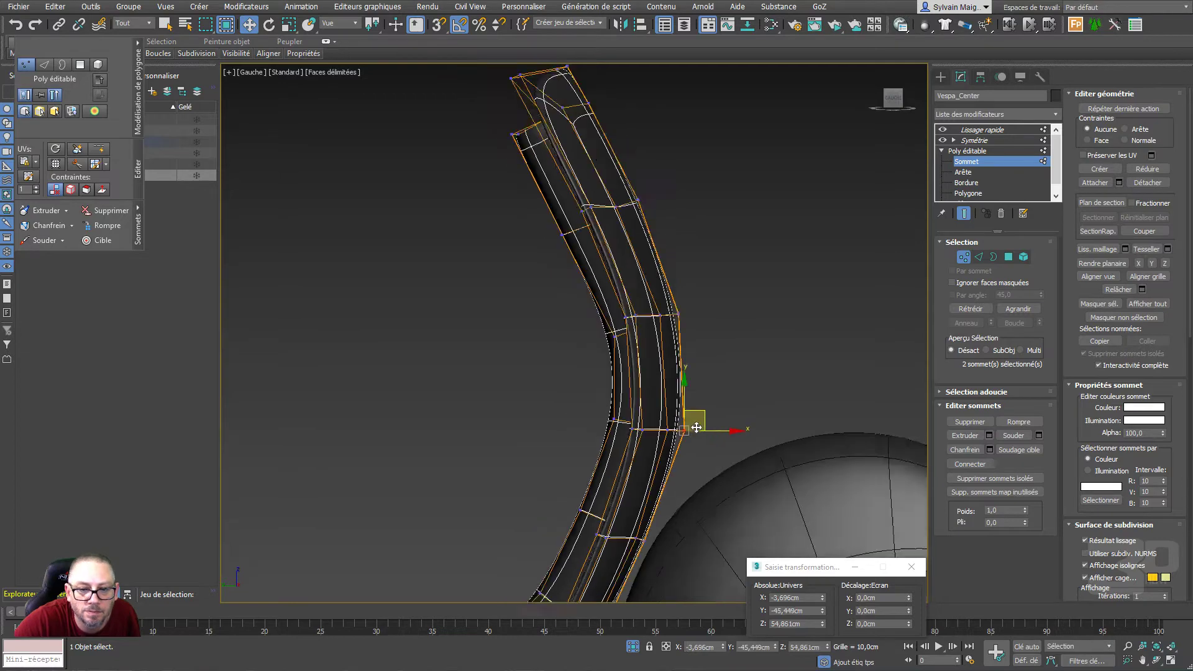
Select the lower vertex pair beside the fender and orbit to check the alignment
{"action": "scroll", "coordinate": [696, 427], "scroll_direction": "down", "scroll_amount": 3}
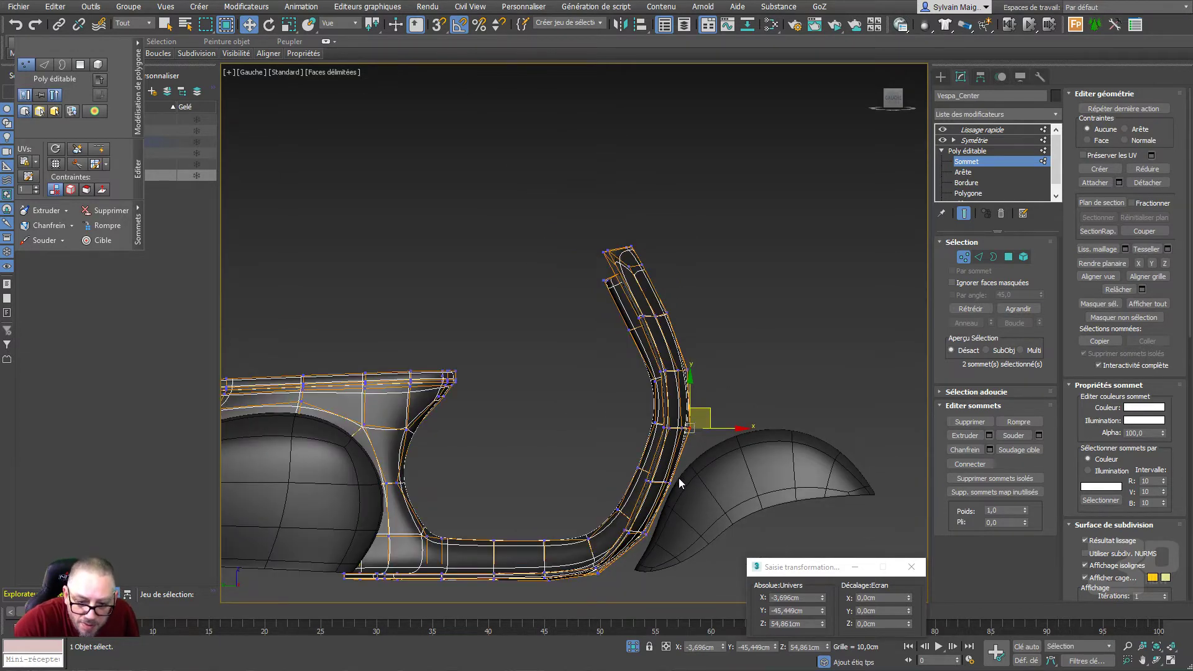
{"action": "mouse_move", "coordinate": [678, 475]}
{"action": "left_mouse_down"}
{"action": "mouse_move", "coordinate": [666, 496]}
{"action": "mouse_move", "coordinate": [700, 487]}
{"action": "left_mouse_up"}
{"action": "scroll", "coordinate": [688, 497], "scroll_direction": "up", "scroll_amount": 3}
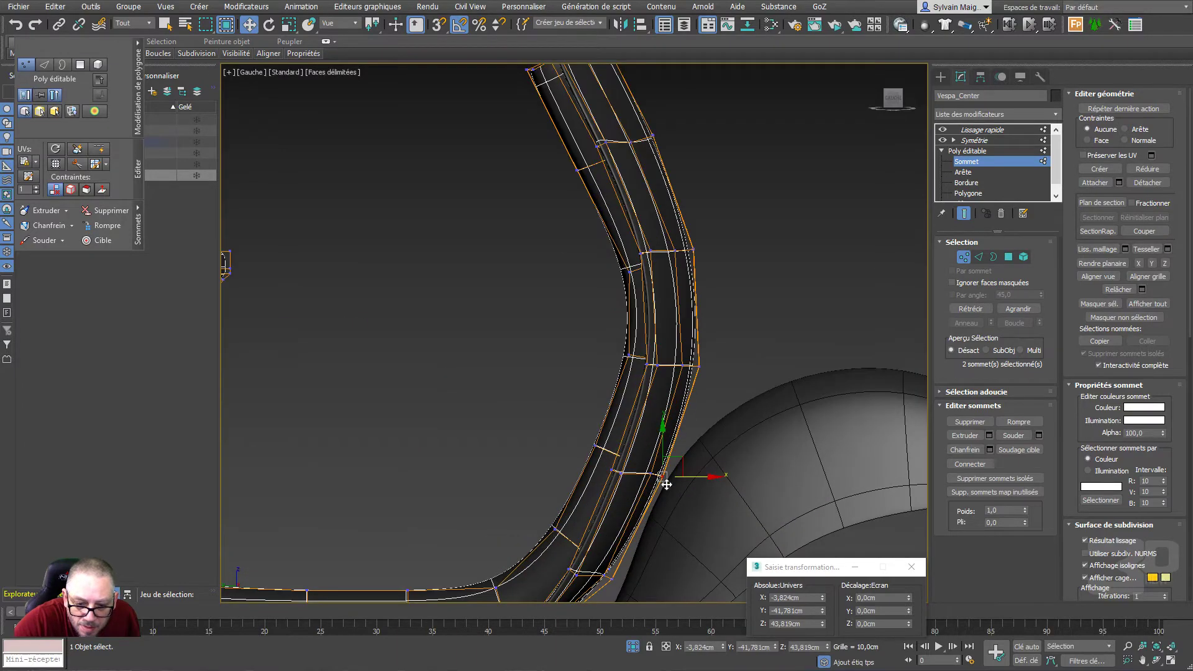
{"action": "scroll", "coordinate": [614, 461], "scroll_direction": "down", "scroll_amount": 3}
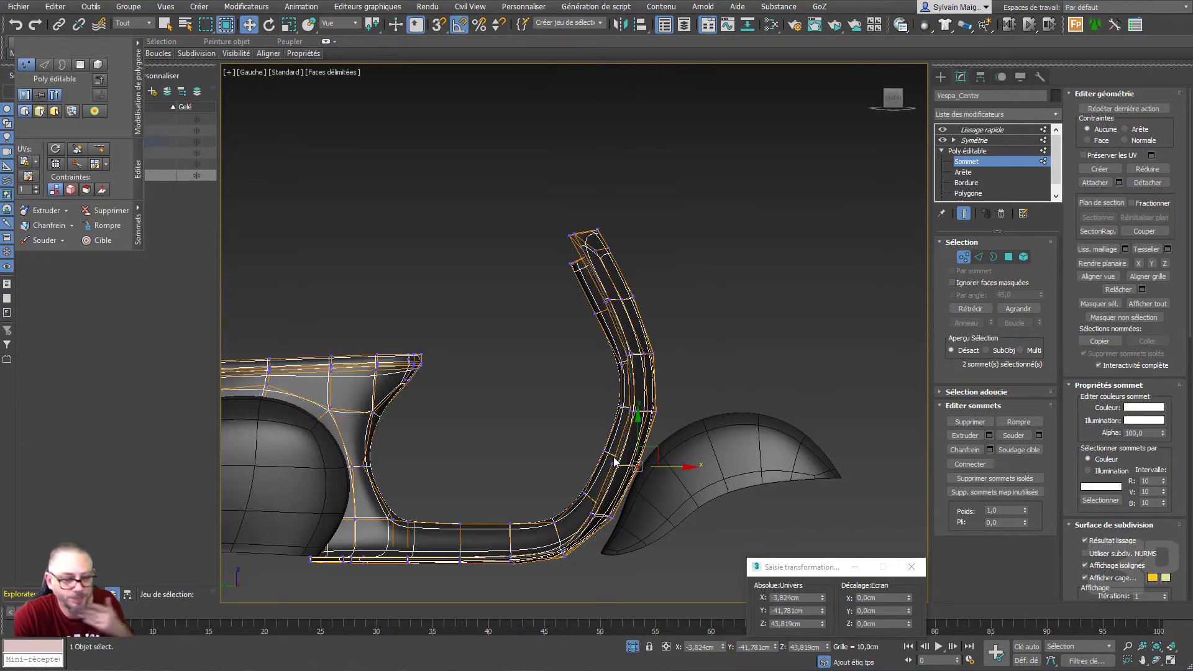
{"action": "mouse_move", "coordinate": [610, 371]}
{"action": "middle_mouse_down", "text": "alt"}
{"action": "mouse_move", "coordinate": [698, 412]}
{"action": "mouse_move", "coordinate": [646, 380]}
{"action": "mouse_move", "coordinate": [611, 402]}
{"action": "middle_mouse_up", "text": "alt"}
{"action": "scroll", "coordinate": [611, 402], "scroll_direction": "down", "scroll_amount": 3}
{"action": "scroll", "coordinate": [595, 185], "scroll_direction": "up", "scroll_amount": 4}
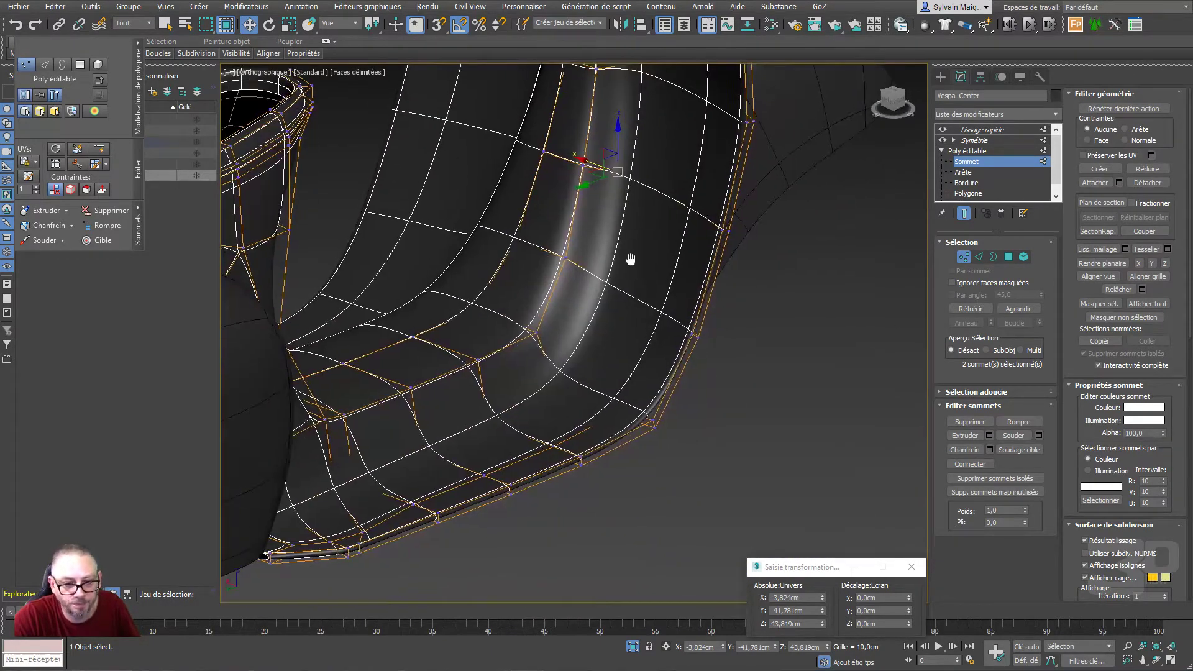
Set the selected floor tube edges' Crease to 1.0
{"action": "middle_click_drag", "start_coordinate": [595, 185], "coordinate": [620, 330]}
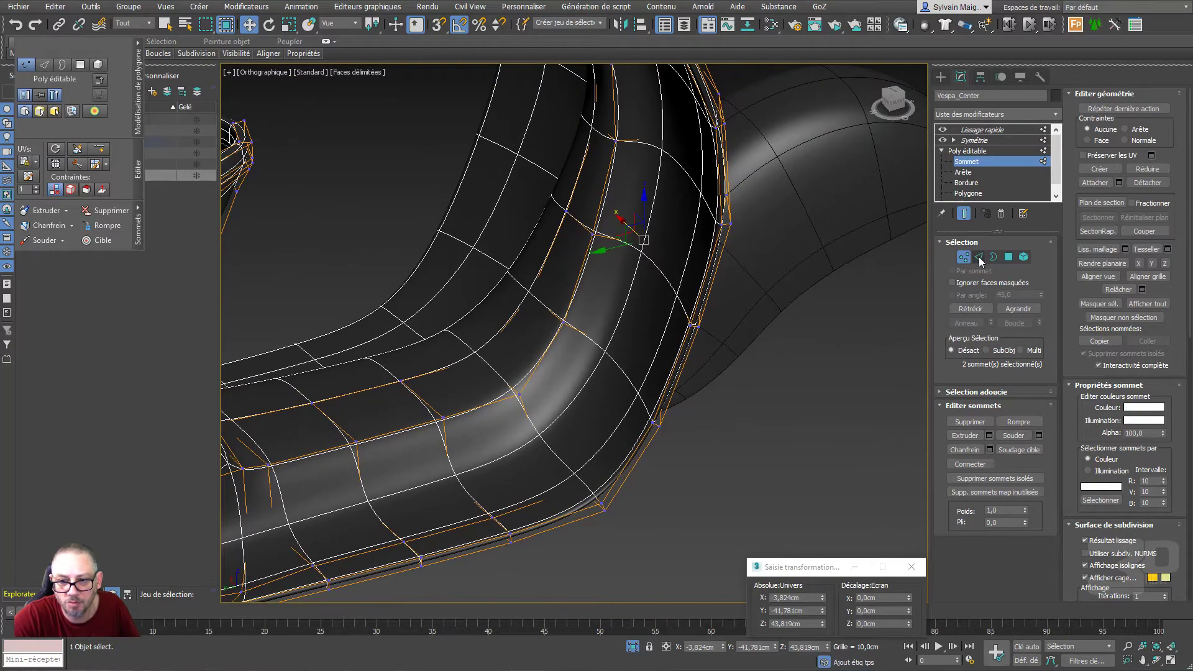
{"action": "left_click", "coordinate": [979, 258]}
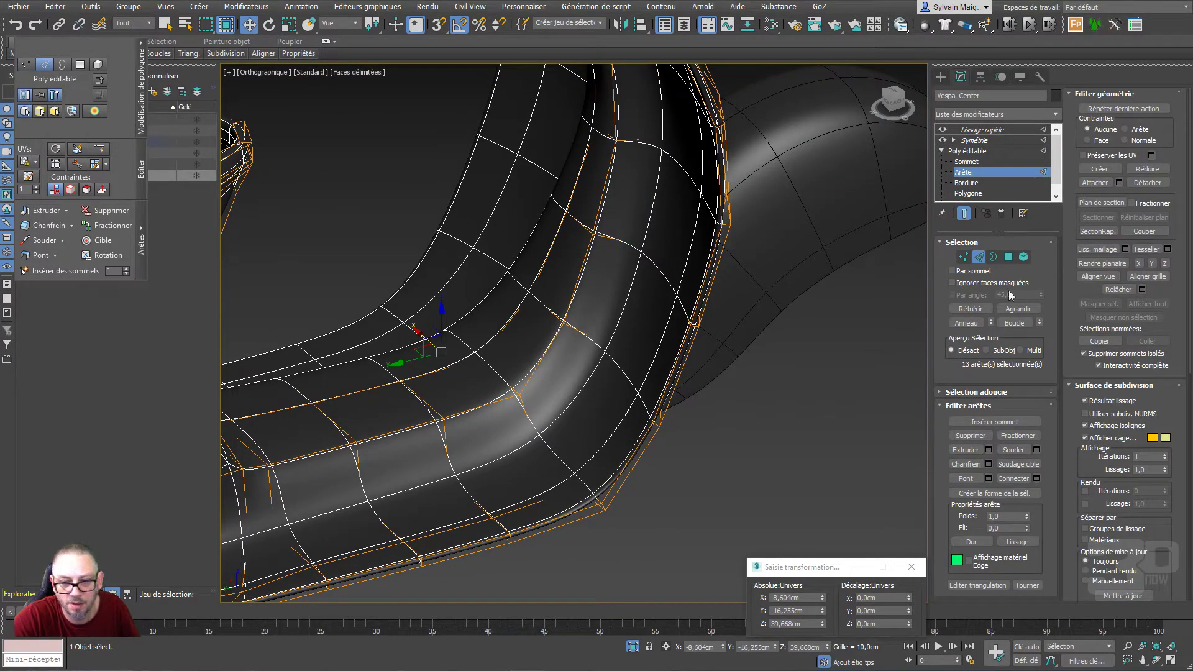
{"action": "left_click_drag", "start_coordinate": [1026, 527], "coordinate": [1008, 439]}
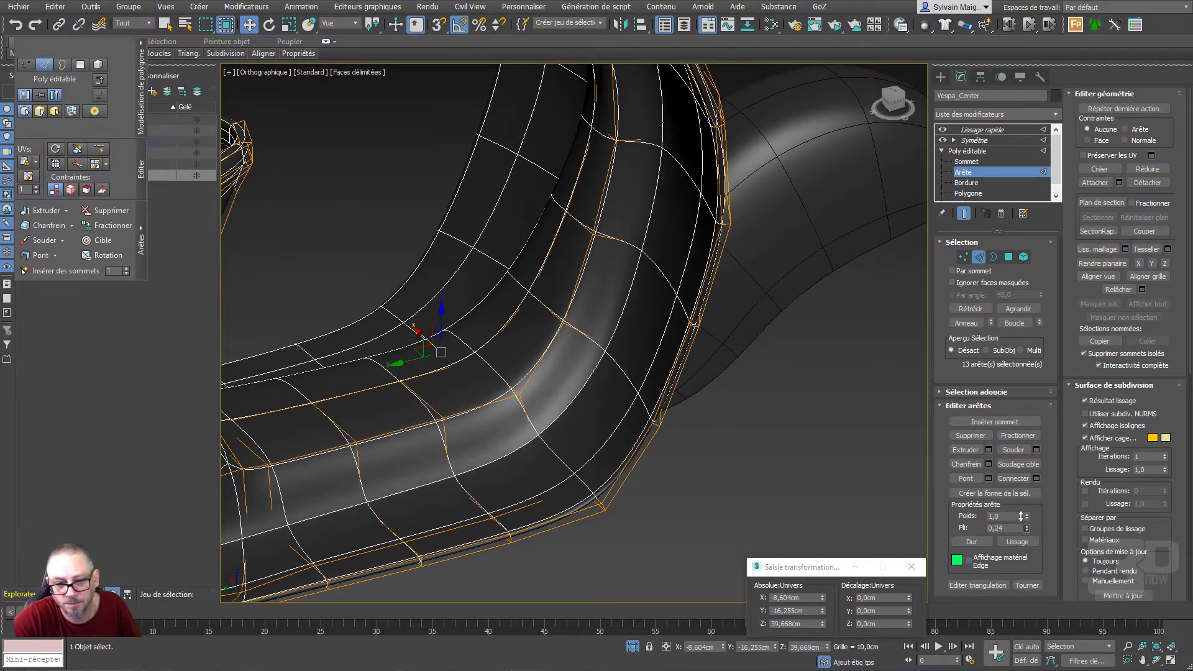
{"action": "scroll", "coordinate": [835, 443], "scroll_direction": "down", "scroll_amount": 5}
{"action": "mouse_move", "coordinate": [743, 423]}
{"action": "middle_mouse_down", "text": "alt"}
{"action": "mouse_move", "coordinate": [723, 459]}
{"action": "mouse_move", "coordinate": [793, 397]}
{"action": "mouse_move", "coordinate": [817, 429]}
{"action": "mouse_move", "coordinate": [797, 479]}
{"action": "middle_mouse_up", "text": "alt"}
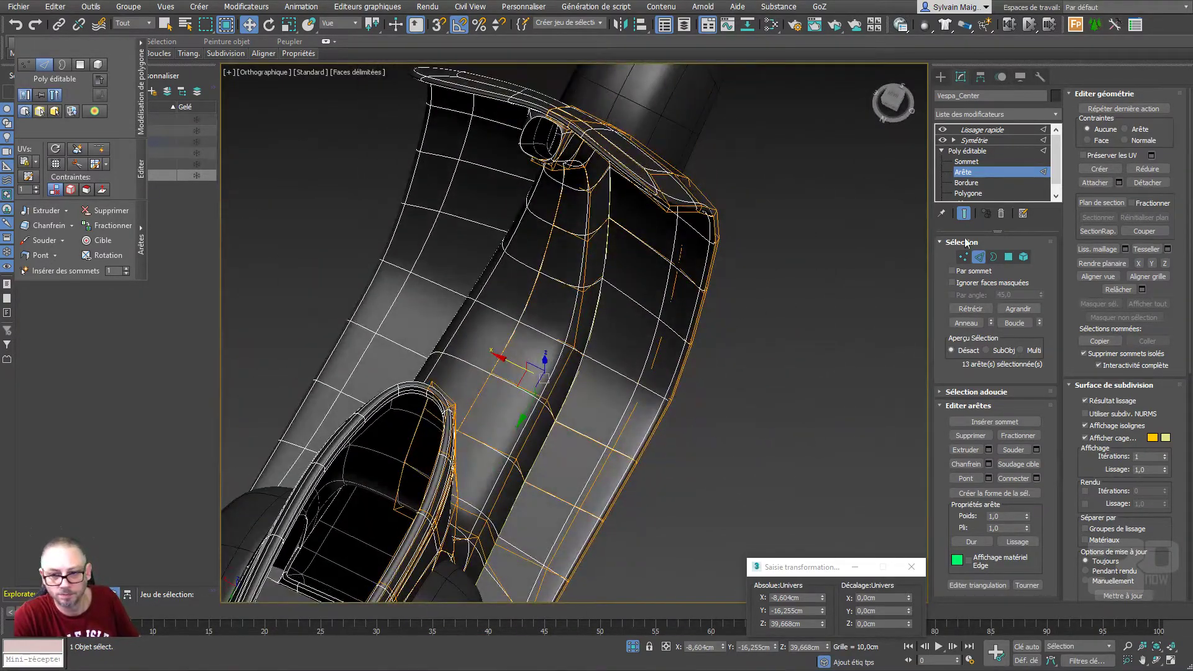
Select the vertices along the floor crease and shift them sideways along X
{"action": "left_click", "coordinate": [966, 257]}
{"action": "left_click_drag", "start_coordinate": [621, 334], "coordinate": [516, 403]}
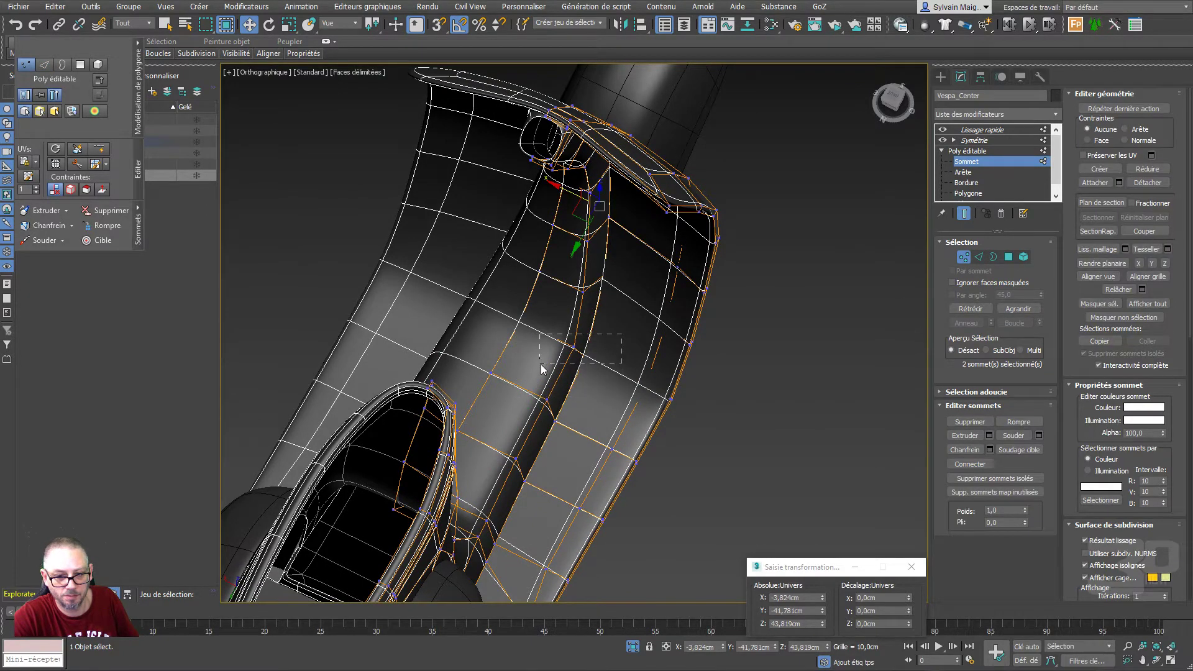
{"action": "left_click_drag", "start_coordinate": [554, 340], "coordinate": [548, 336]}
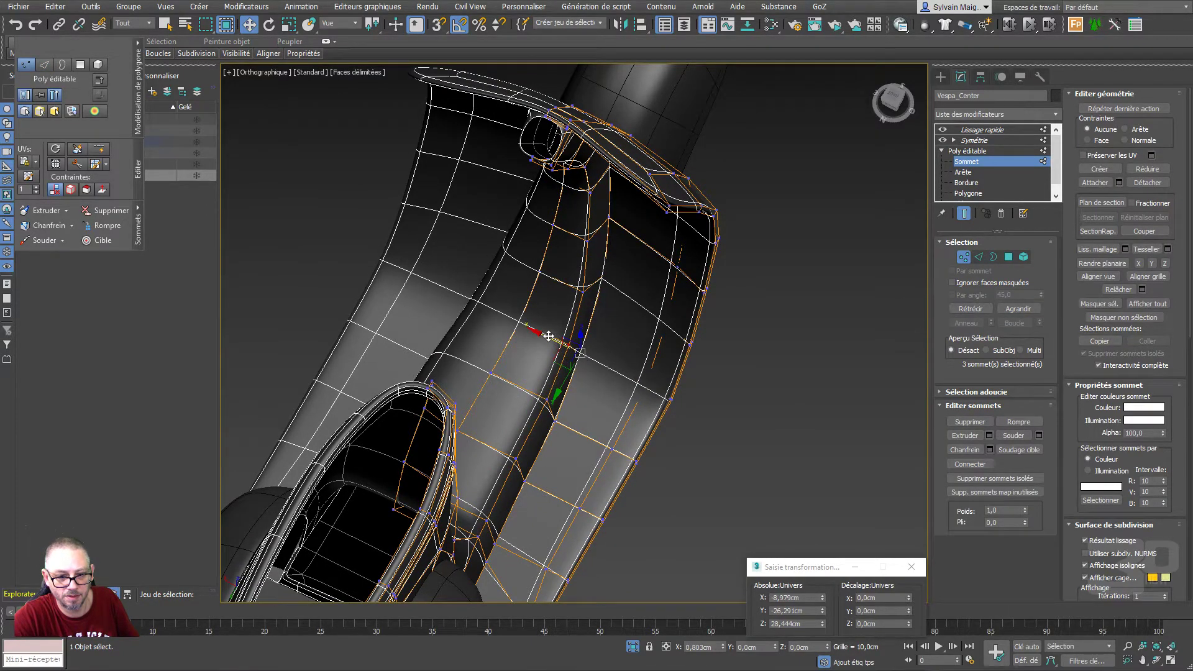
{"action": "middle_click_drag", "start_coordinate": [550, 336], "coordinate": [623, 294], "text": "alt"}
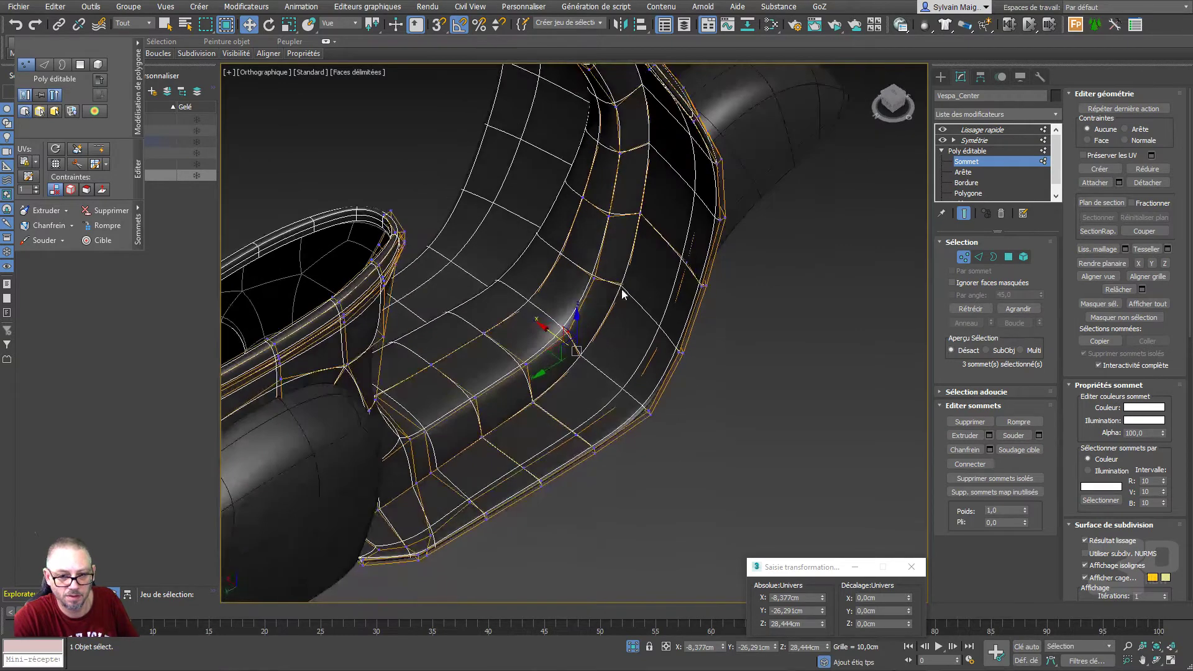
{"action": "left_click_drag", "start_coordinate": [589, 264], "coordinate": [586, 260]}
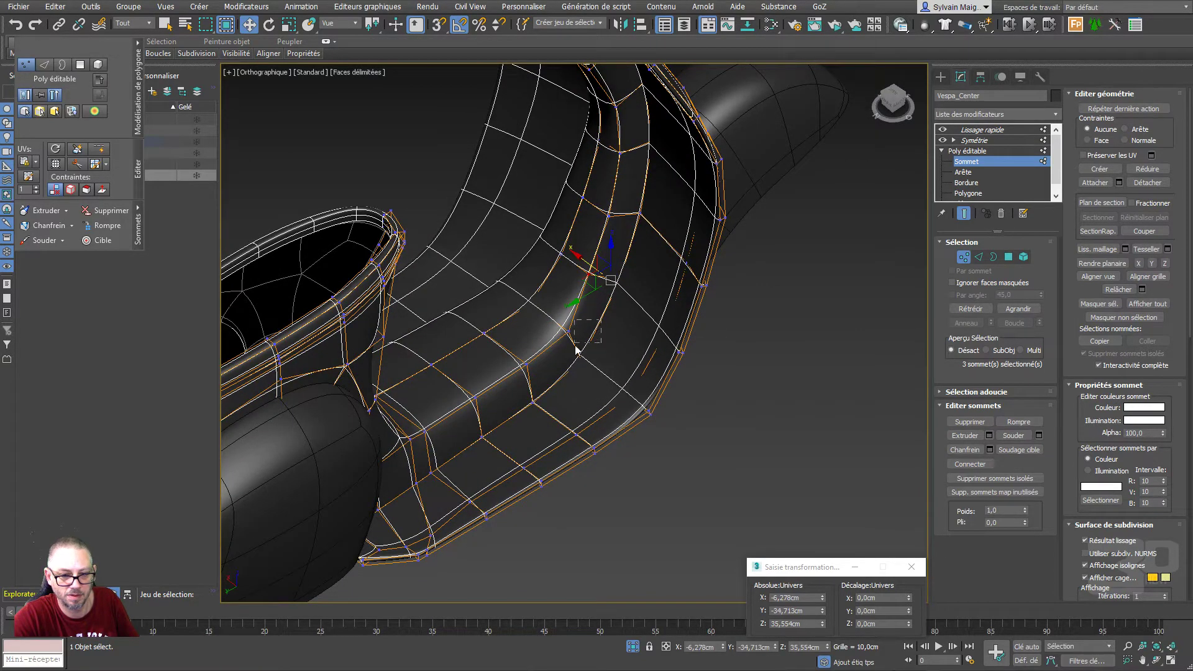
{"action": "left_click_drag", "start_coordinate": [542, 330], "coordinate": [538, 325]}
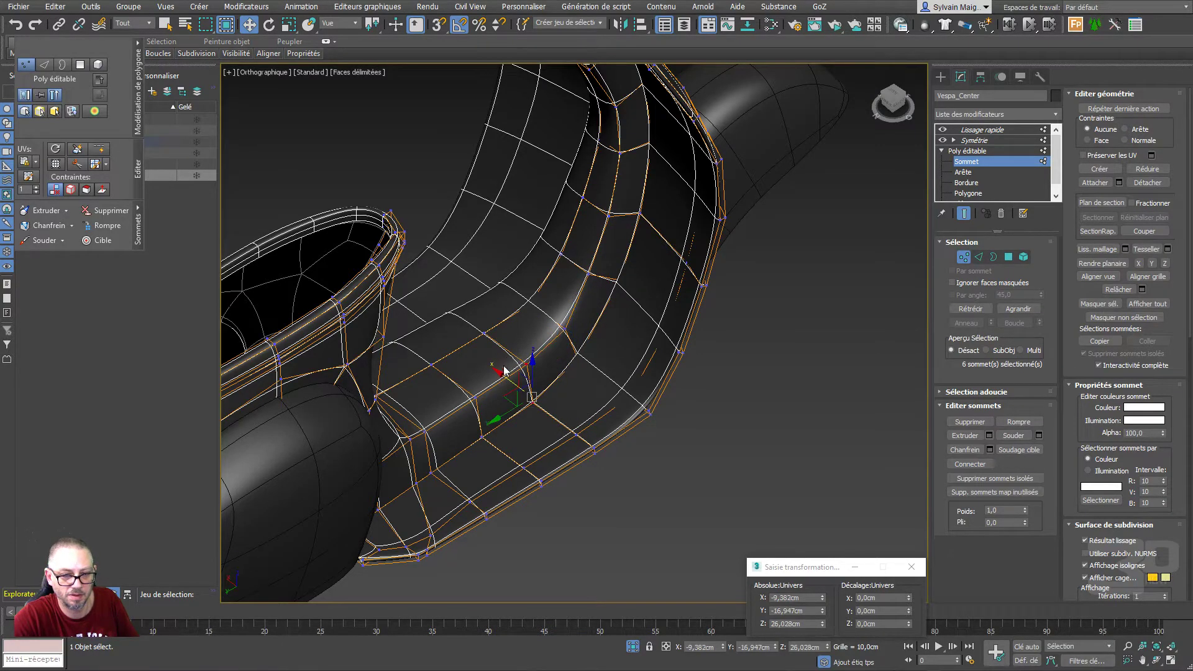
{"action": "left_click_drag", "start_coordinate": [506, 377], "coordinate": [504, 375]}
{"action": "mouse_move", "coordinate": [503, 375]}
{"action": "middle_mouse_down", "text": "alt"}
{"action": "mouse_move", "coordinate": [620, 394]}
{"action": "mouse_move", "coordinate": [631, 418]}
{"action": "mouse_move", "coordinate": [608, 406]}
{"action": "mouse_move", "coordinate": [607, 361]}
{"action": "mouse_move", "coordinate": [613, 426]}
{"action": "mouse_move", "coordinate": [631, 375]}
{"action": "middle_mouse_up", "text": "alt"}
Switch to Perspective and enable Expert Mode so the viewport fills the screen
{"action": "key", "text": "p"}
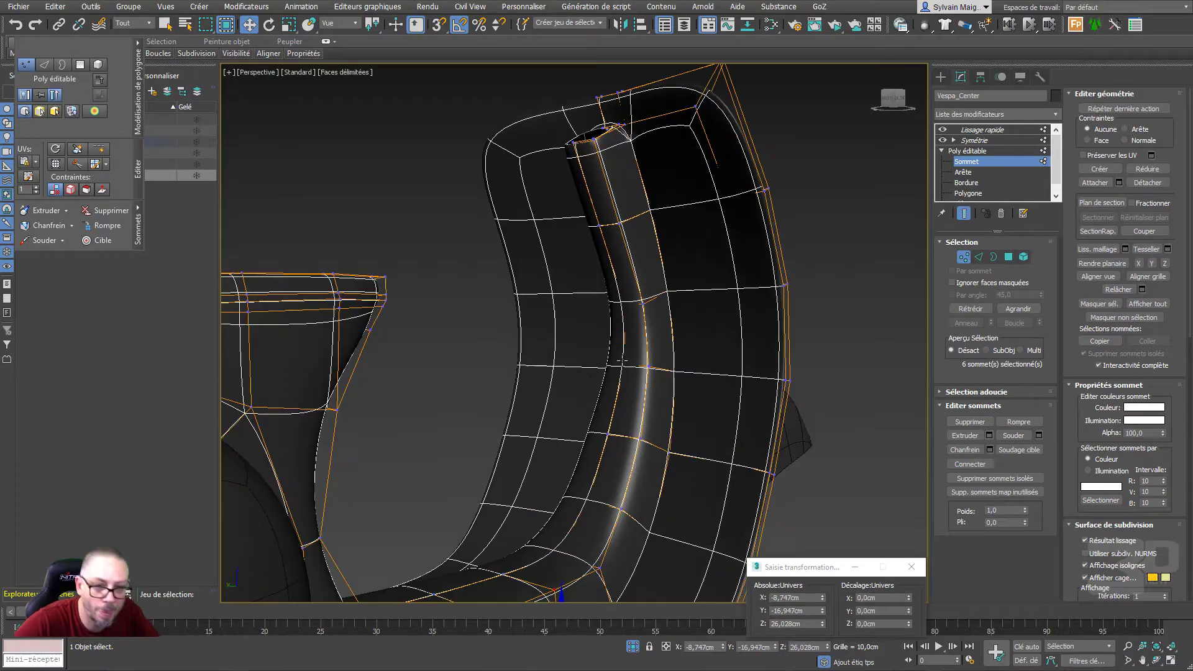
{"action": "key", "text": "ctrl+x"}
{"action": "mouse_move", "coordinate": [666, 308]}
{"action": "middle_mouse_down", "text": "alt"}
{"action": "mouse_move", "coordinate": [631, 325]}
{"action": "mouse_move", "coordinate": [455, 304]}
{"action": "mouse_move", "coordinate": [445, 333]}
{"action": "mouse_move", "coordinate": [322, 277]}
{"action": "mouse_move", "coordinate": [412, 266]}
{"action": "mouse_move", "coordinate": [399, 266]}
{"action": "mouse_move", "coordinate": [420, 315]}
{"action": "mouse_move", "coordinate": [474, 314]}
{"action": "mouse_move", "coordinate": [567, 269]}
{"action": "mouse_move", "coordinate": [535, 229]}
{"action": "mouse_move", "coordinate": [491, 245]}
{"action": "mouse_move", "coordinate": [485, 255]}
{"action": "mouse_move", "coordinate": [514, 296]}
{"action": "mouse_move", "coordinate": [485, 309]}
{"action": "mouse_move", "coordinate": [523, 284]}
{"action": "middle_mouse_up", "text": "alt"}
Zoom in on the floor's lower edge and exit Expert Mode to restore the command panel
{"action": "scroll", "coordinate": [418, 527], "scroll_direction": "down", "scroll_amount": 5}
{"action": "scroll", "coordinate": [381, 474], "scroll_direction": "up", "scroll_amount": 10}
{"action": "mouse_move", "coordinate": [381, 474]}
{"action": "middle_mouse_down", "text": "alt"}
{"action": "mouse_move", "coordinate": [372, 394]}
{"action": "mouse_move", "coordinate": [401, 361]}
{"action": "mouse_move", "coordinate": [385, 506]}
{"action": "middle_mouse_up", "text": "alt"}
{"action": "right_click", "coordinate": [501, 367]}
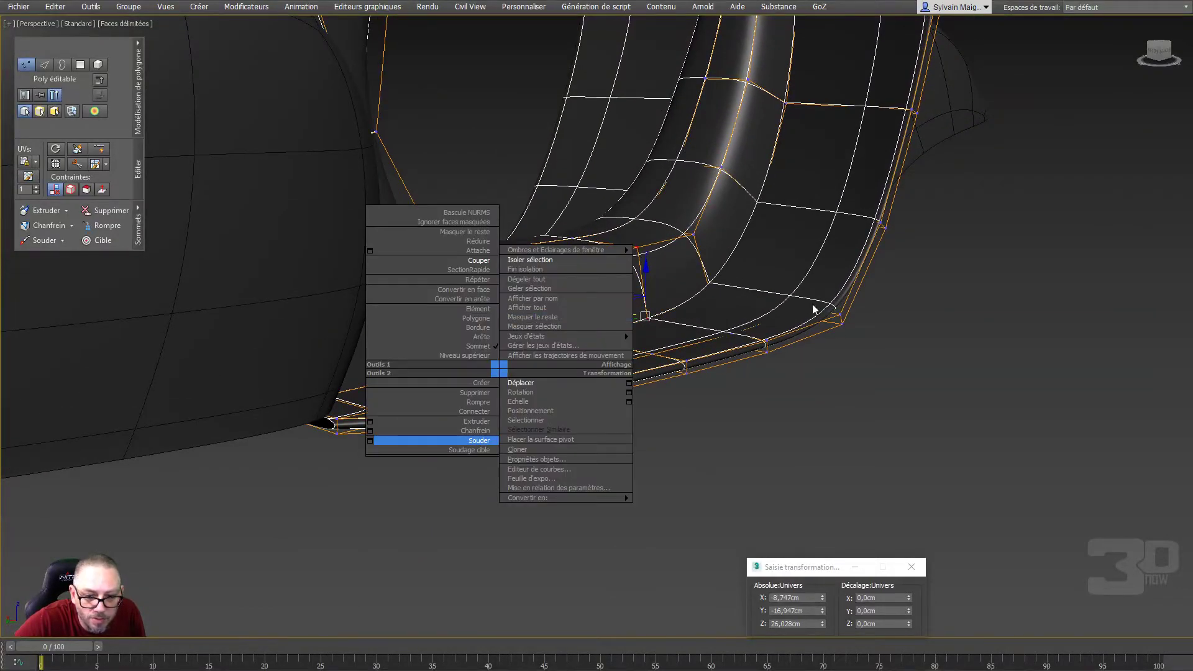
{"action": "left_click", "coordinate": [746, 301]}
{"action": "left_click", "coordinate": [24, 96]}
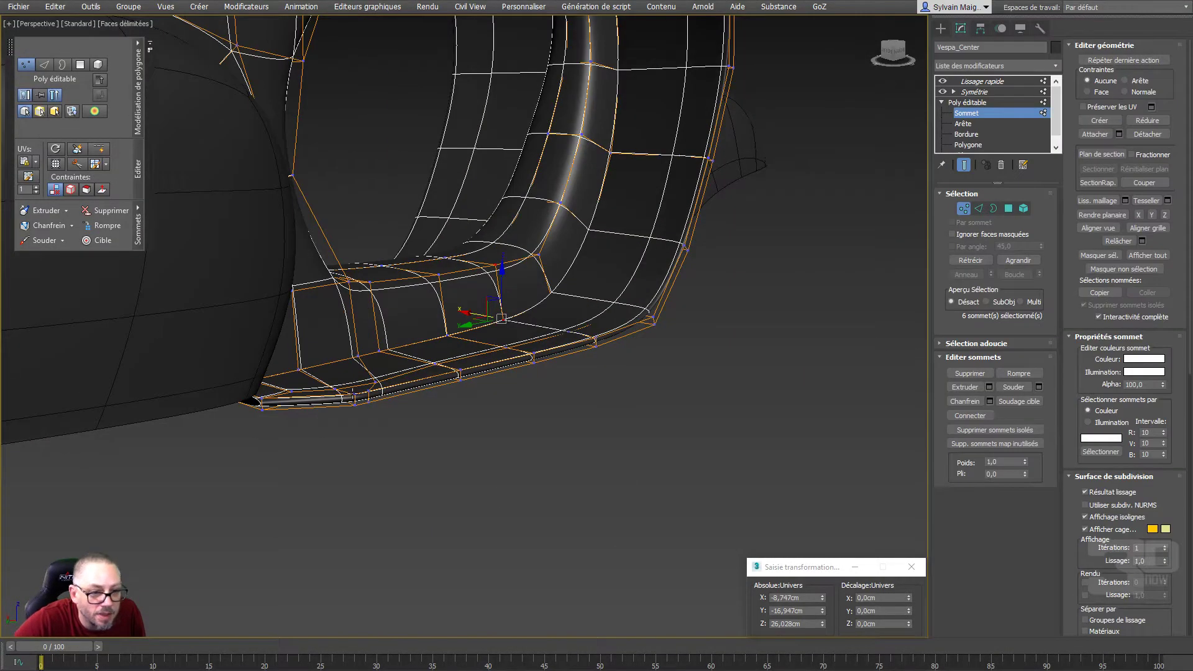
Turn off the Lissage rapide preview and view the faceted floor gap at Edge level
{"action": "left_click", "coordinate": [1007, 210]}
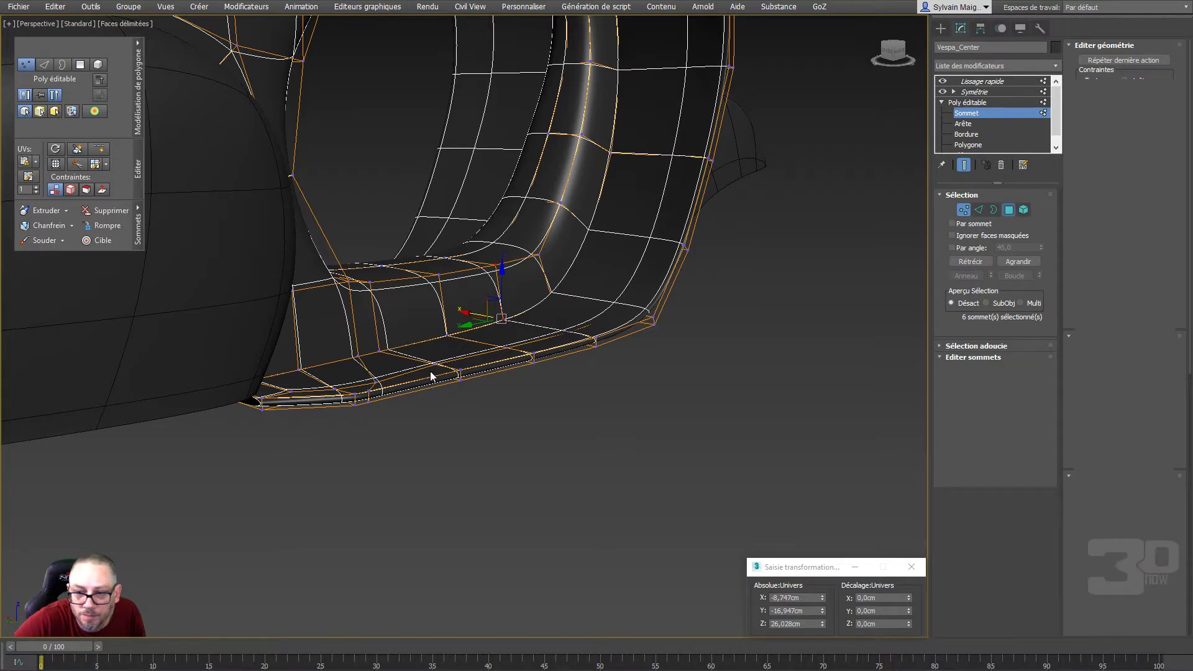
{"action": "left_click", "coordinate": [943, 81]}
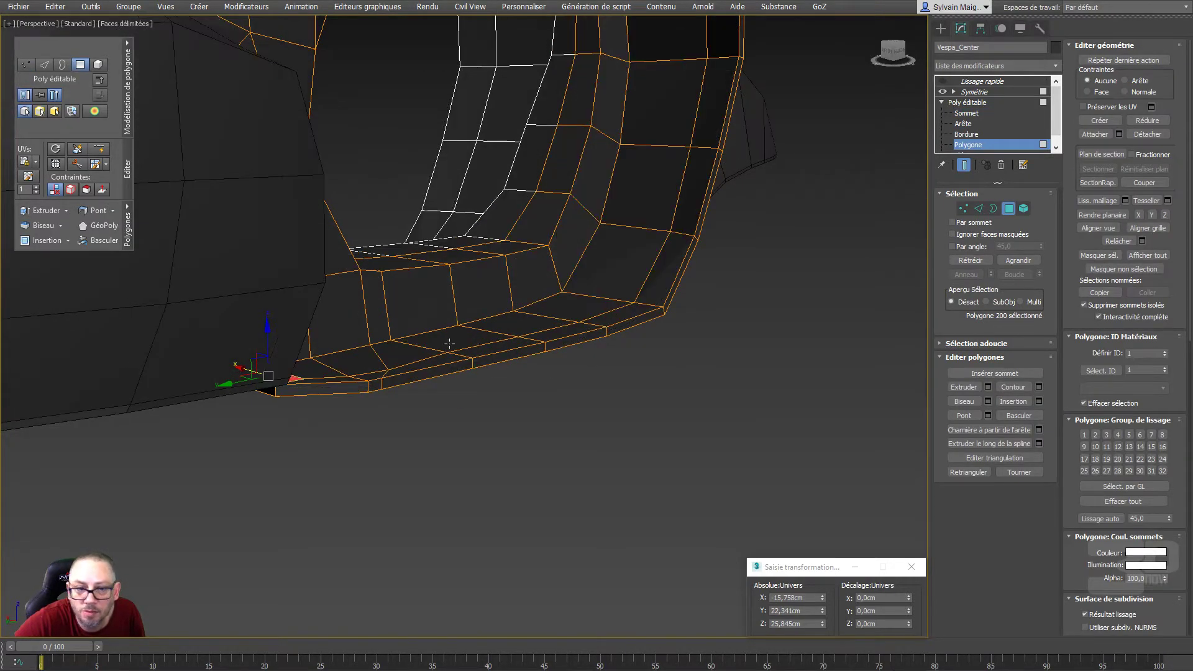
{"action": "scroll", "coordinate": [389, 357], "scroll_direction": "up", "scroll_amount": 1}
{"action": "right_click", "coordinate": [388, 357]}
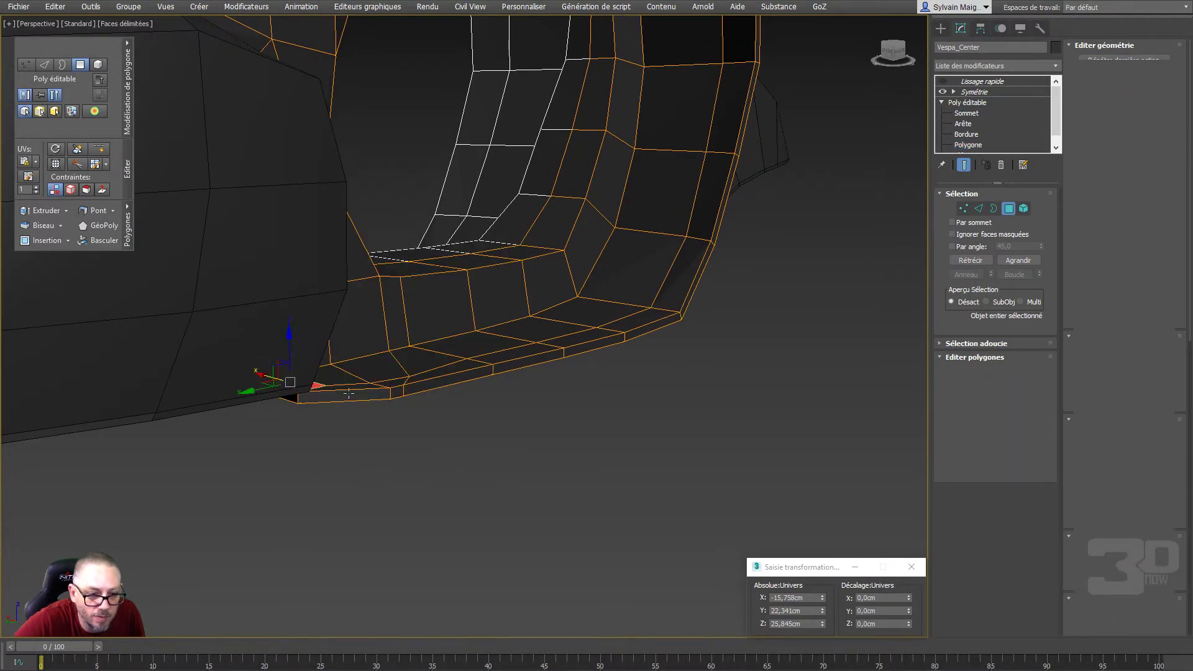
{"action": "middle_click_drag", "start_coordinate": [413, 253], "coordinate": [533, 329], "text": "alt"}
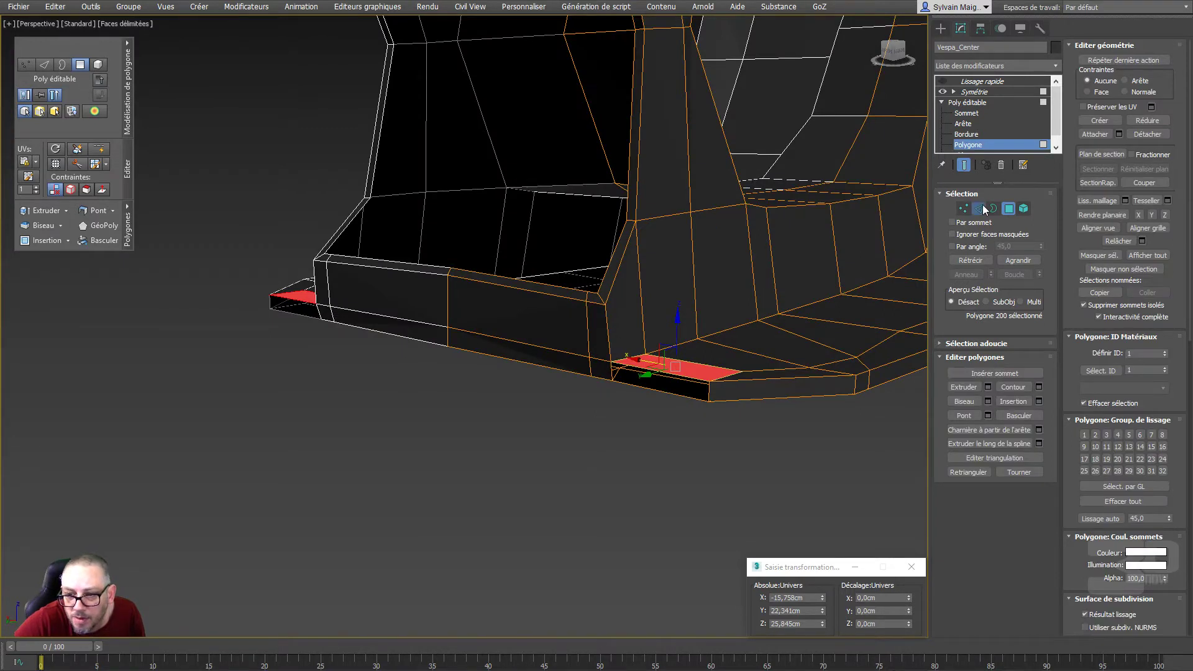
{"action": "left_click", "coordinate": [978, 209]}
{"action": "right_click", "coordinate": [689, 407]}
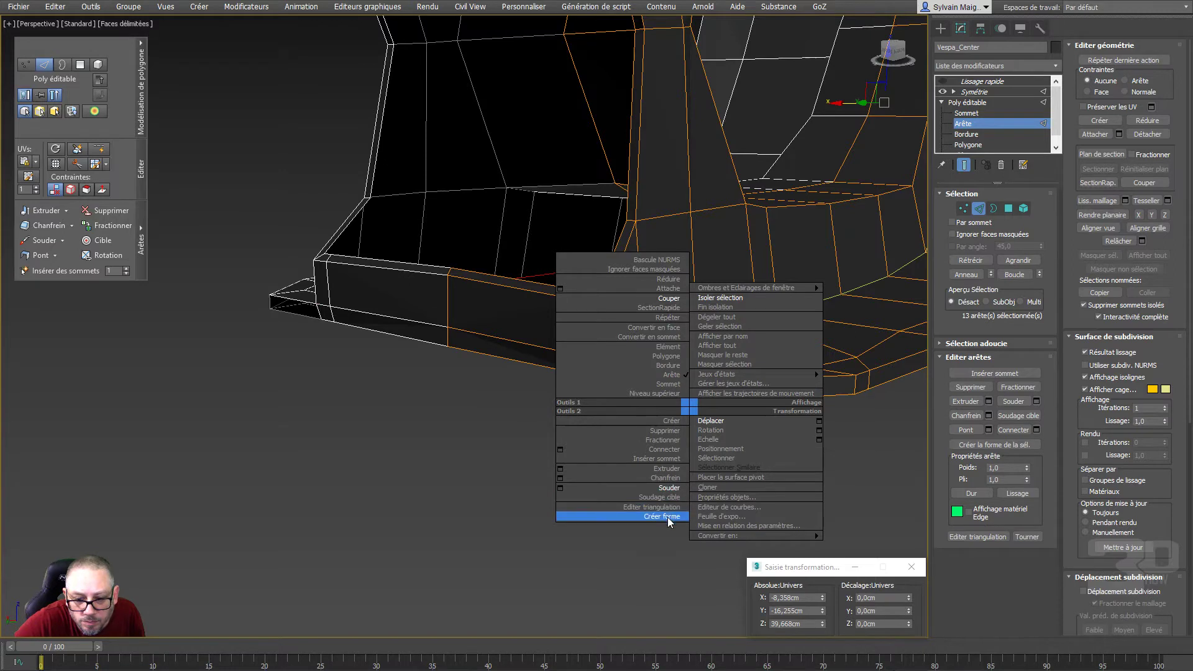
Bridge the floor gap with new faces and add an edge loop along the footrest's inner curve
{"action": "left_click", "coordinate": [964, 430]}
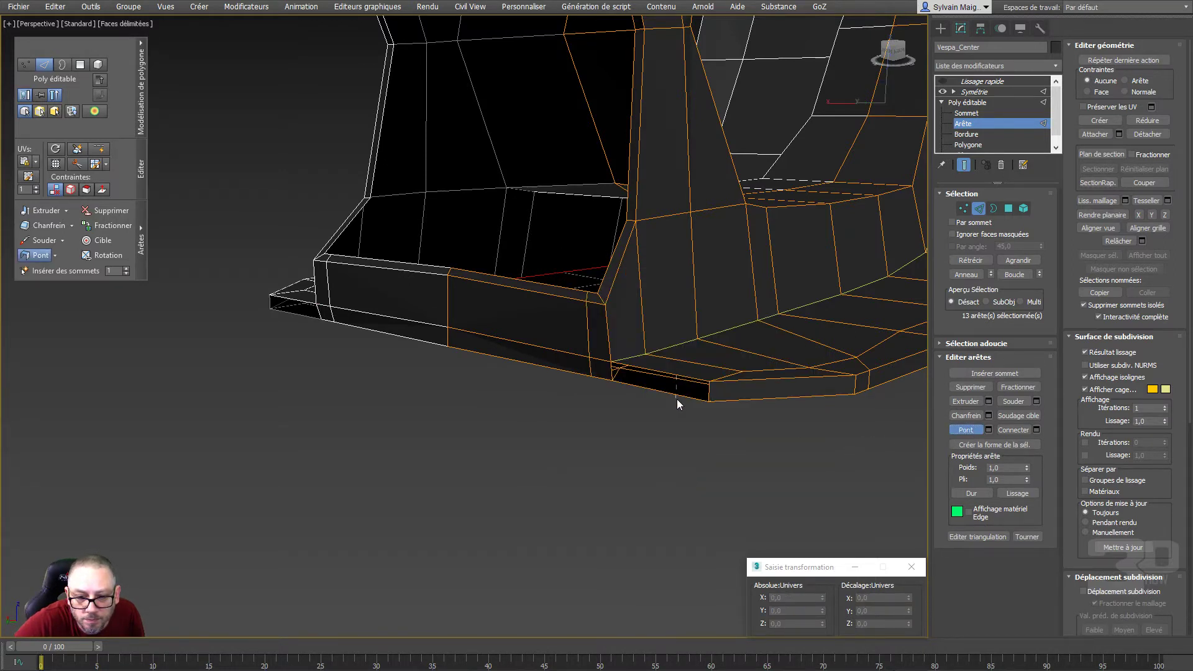
{"action": "scroll", "coordinate": [673, 400], "scroll_direction": "up", "scroll_amount": 3}
{"action": "middle_click_drag", "start_coordinate": [673, 400], "coordinate": [572, 456]}
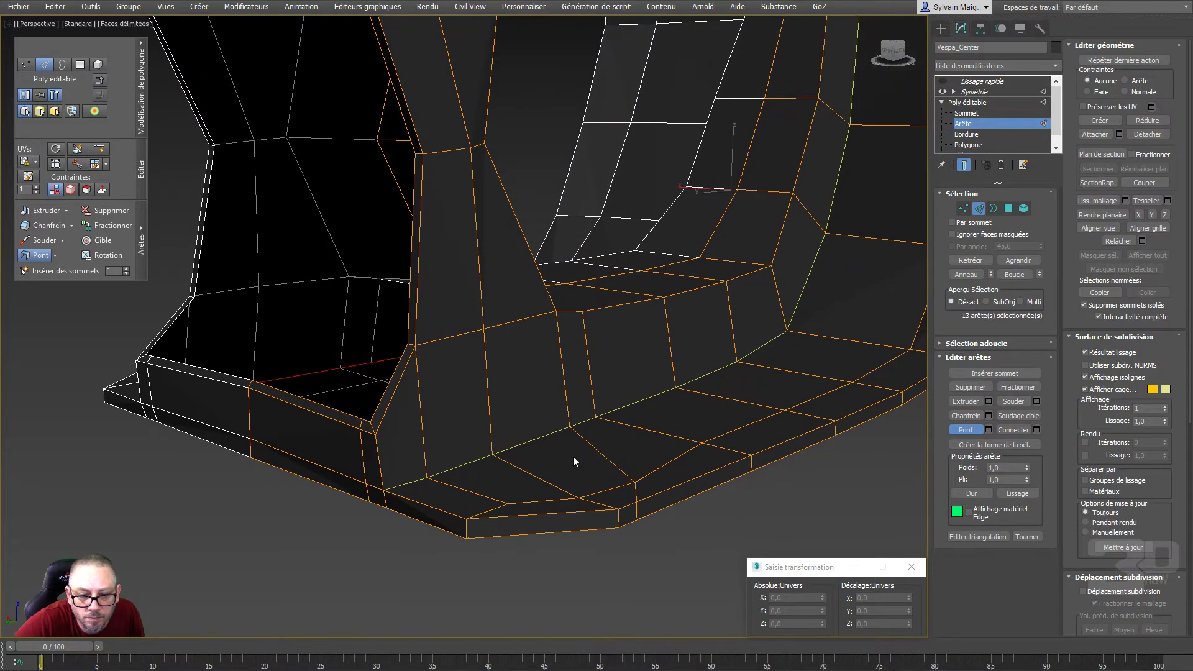
{"action": "middle_click_drag", "start_coordinate": [572, 457], "coordinate": [573, 483], "text": "alt"}
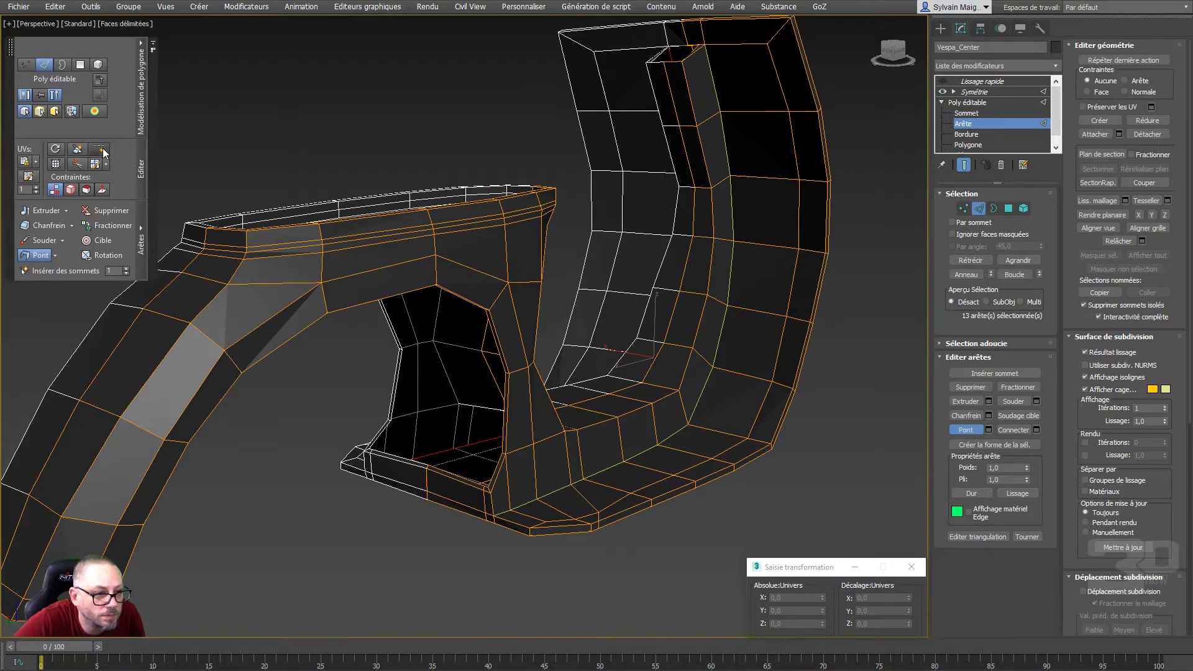
{"action": "left_click", "coordinate": [491, 500]}
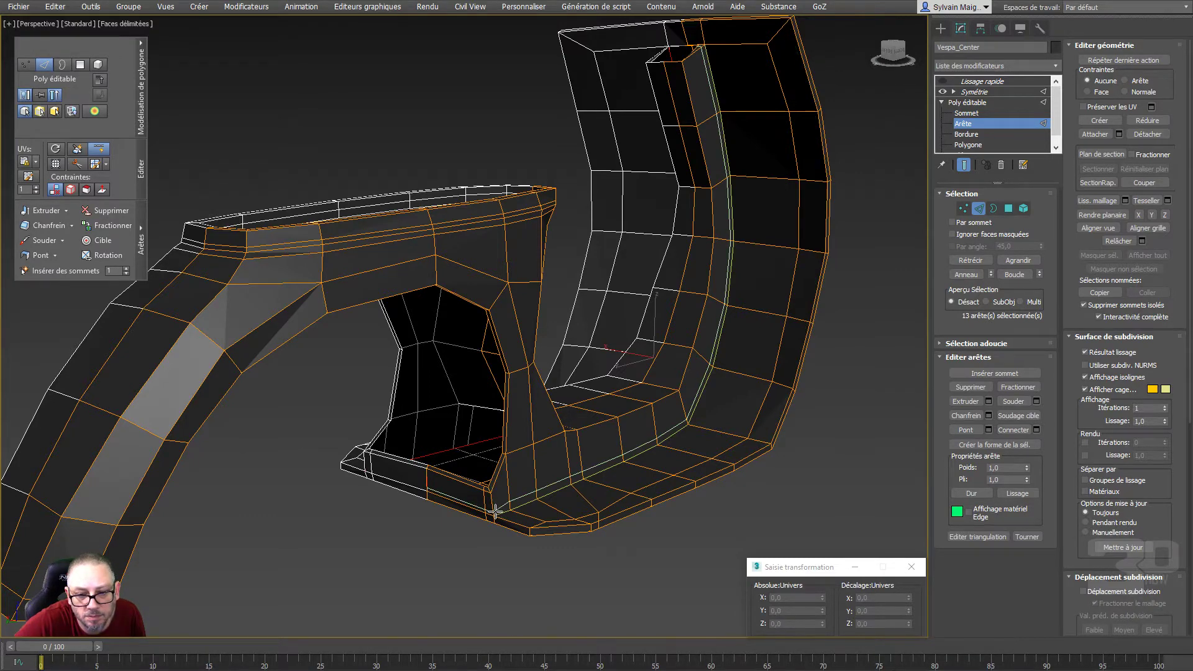
{"action": "left_click", "coordinate": [572, 487]}
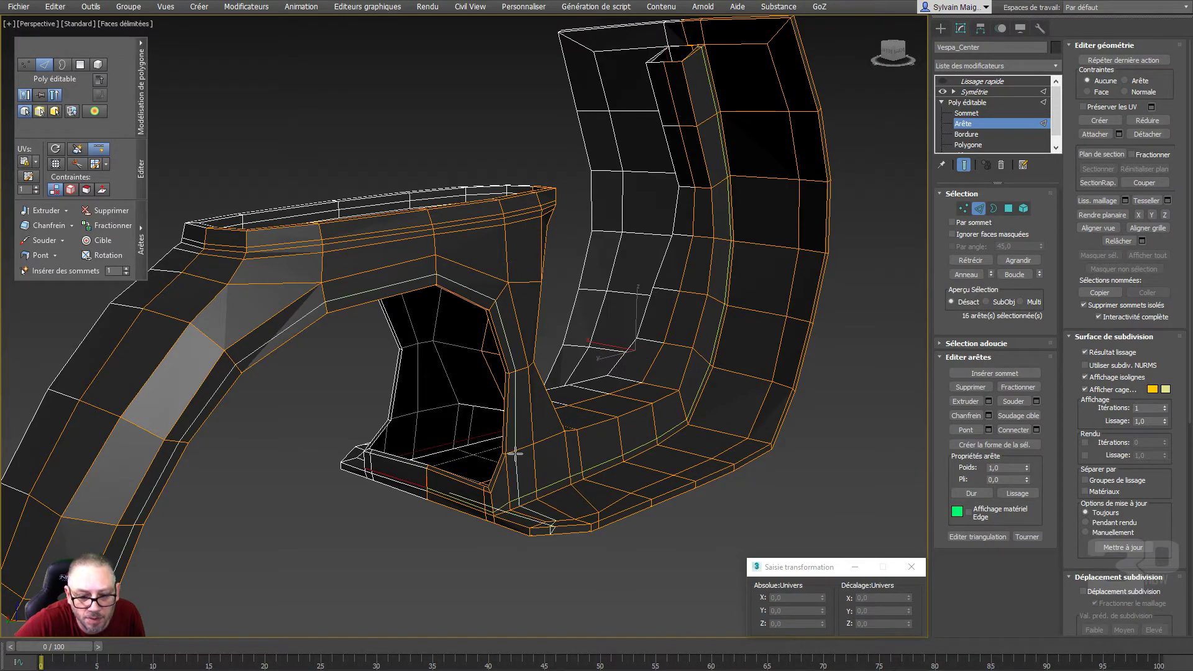
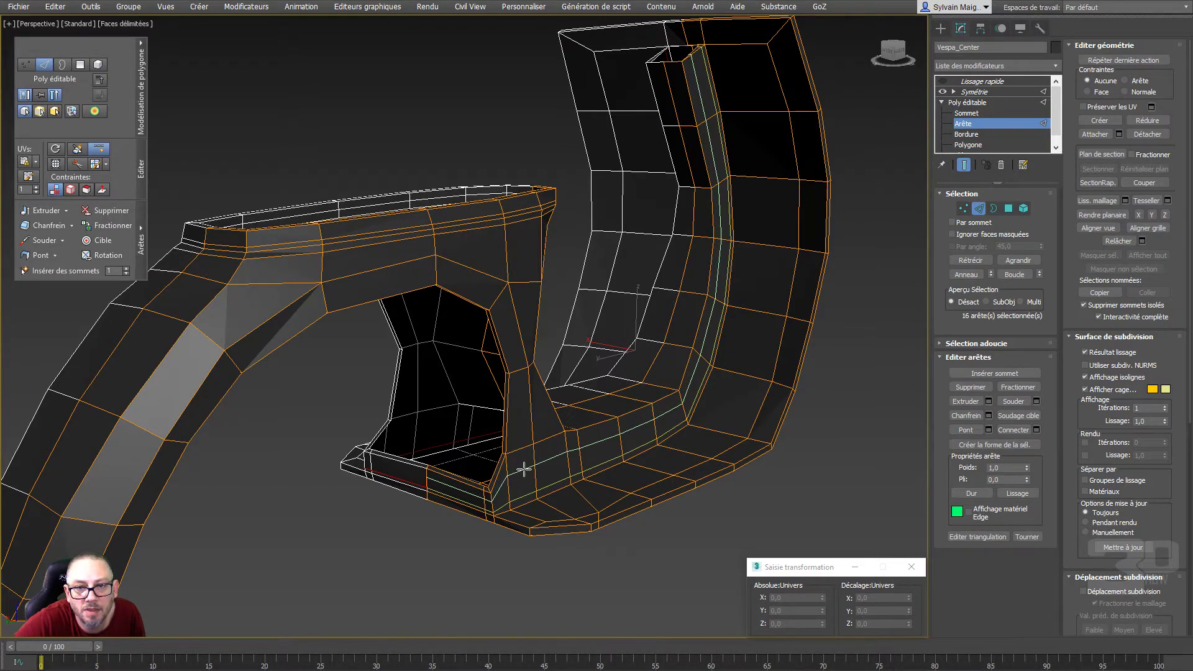
At Vertex level, shift the two bottom-corner vertices of the floor panel slightly left
{"action": "key", "text": "w"}
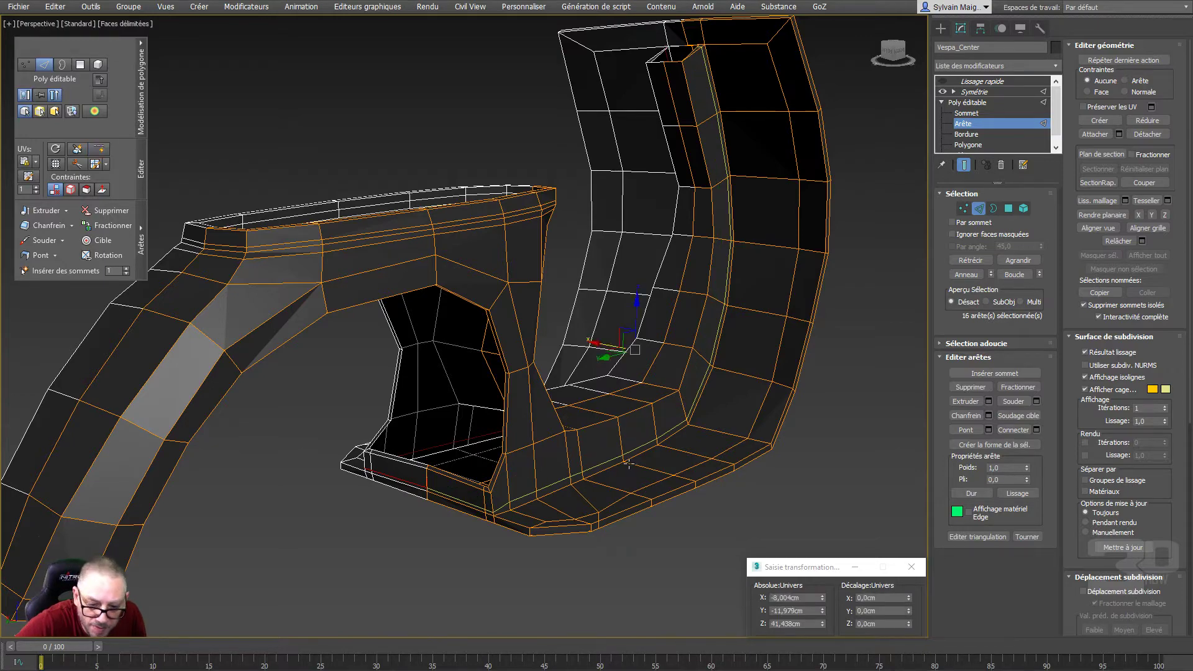
{"action": "middle_click_drag", "start_coordinate": [626, 470], "coordinate": [579, 580], "text": "alt"}
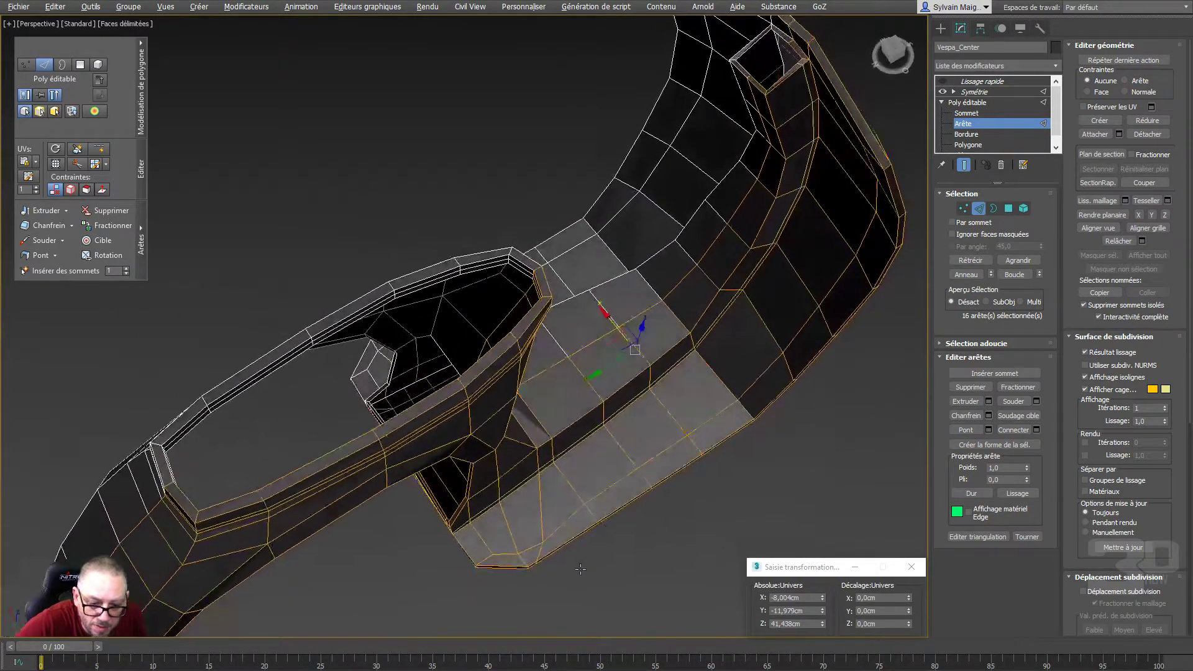
{"action": "left_click", "coordinate": [963, 209], "text": "ctrl"}
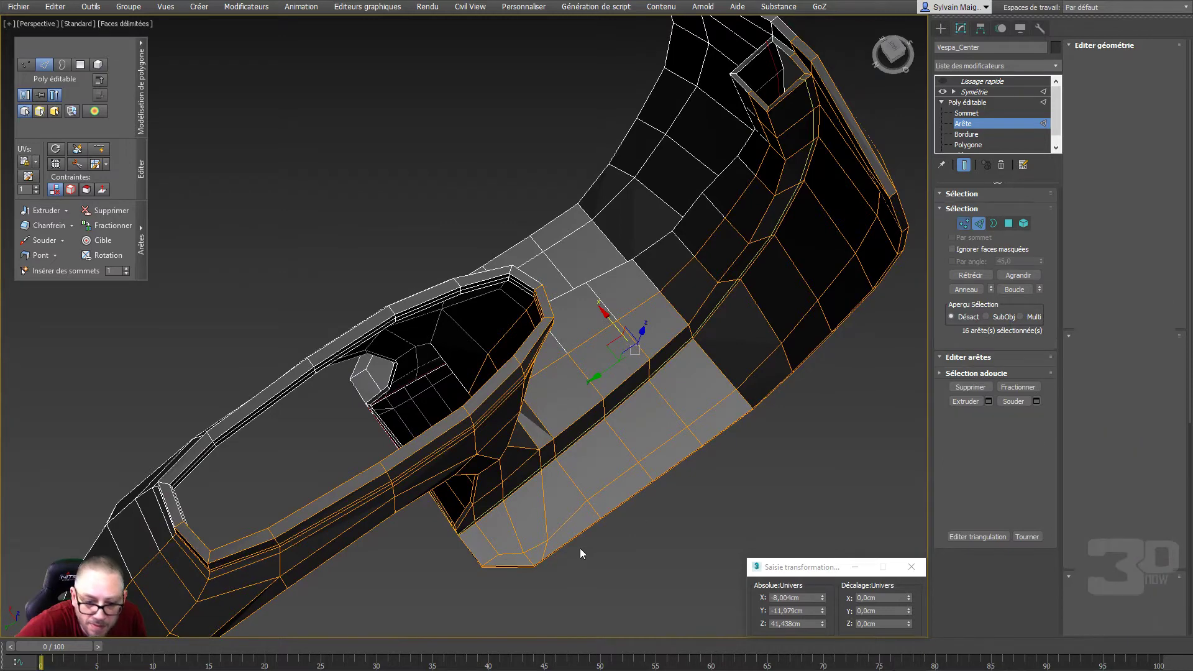
{"action": "scroll", "coordinate": [559, 559], "scroll_direction": "up", "scroll_amount": 5}
{"action": "left_click_drag", "start_coordinate": [520, 570], "coordinate": [504, 552]}
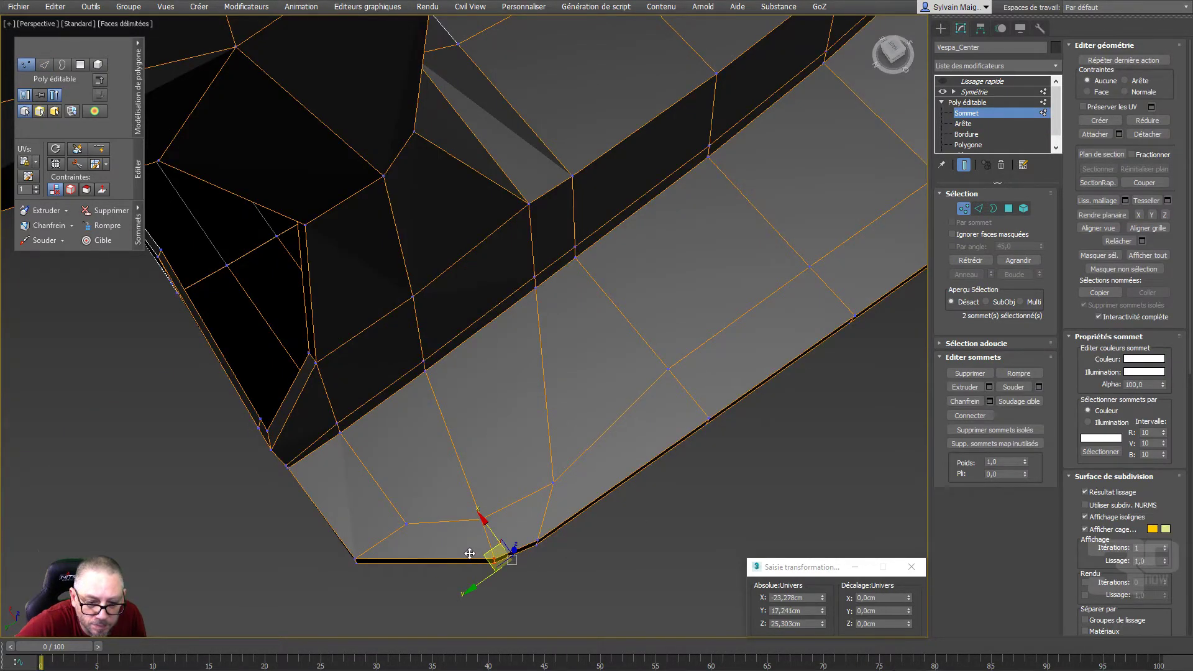
{"action": "left_click_drag", "start_coordinate": [485, 552], "coordinate": [466, 553]}
Pull vertex 153 toward the corner, nudge the bottom pair, then fine-tune vertex 153
{"action": "left_click", "coordinate": [553, 482]}
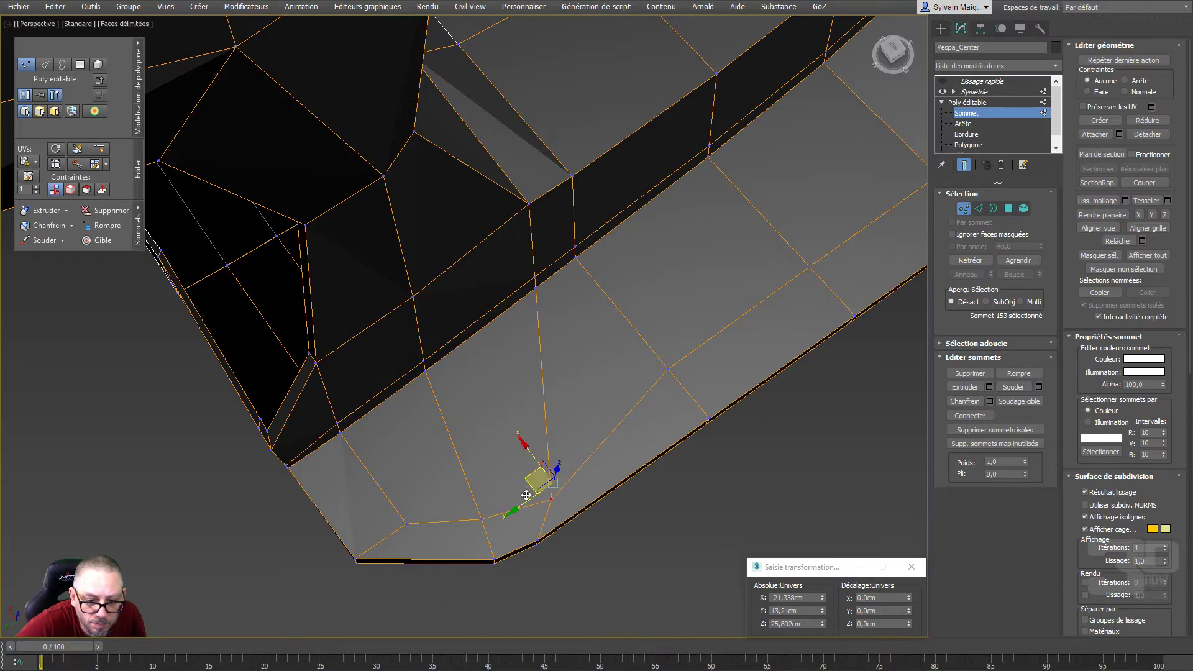
{"action": "mouse_move", "coordinate": [528, 477]}
{"action": "left_mouse_down"}
{"action": "mouse_move", "coordinate": [520, 493]}
{"action": "mouse_move", "coordinate": [540, 556]}
{"action": "left_mouse_up"}
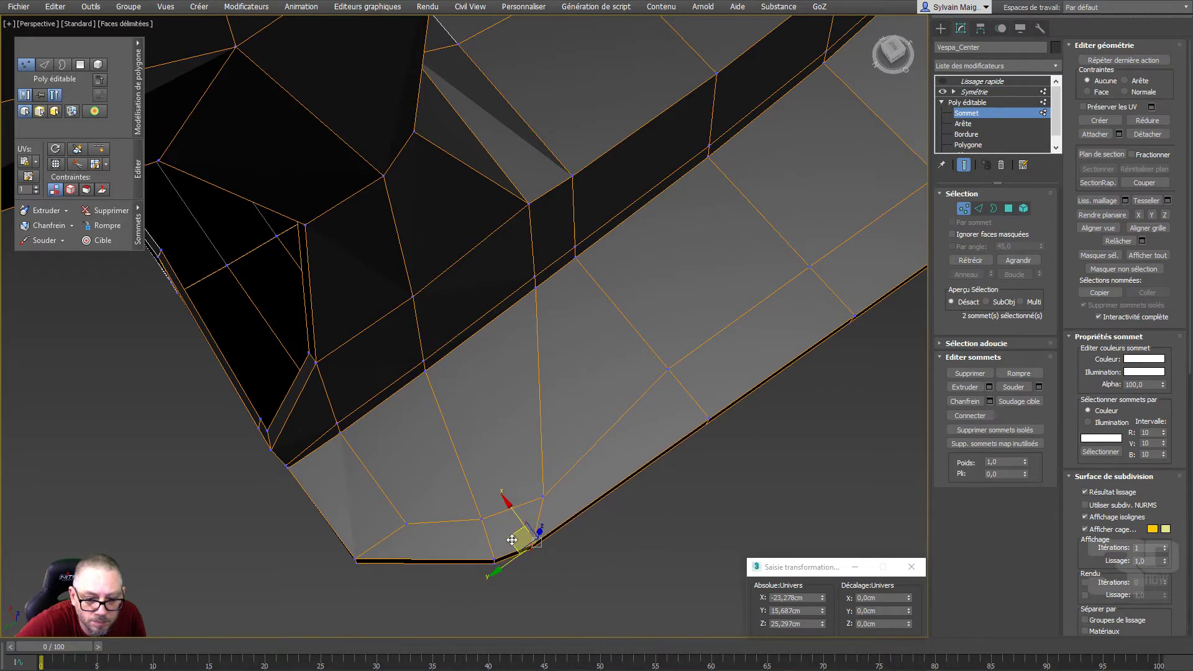
{"action": "left_click_drag", "start_coordinate": [517, 536], "coordinate": [512, 540]}
{"action": "left_click", "coordinate": [544, 496]}
{"action": "left_click_drag", "start_coordinate": [527, 497], "coordinate": [502, 497]}
{"action": "mouse_move", "coordinate": [632, 371]}
{"action": "middle_mouse_down", "text": "alt"}
{"action": "mouse_move", "coordinate": [511, 272]}
{"action": "mouse_move", "coordinate": [572, 363]}
{"action": "mouse_move", "coordinate": [617, 396]}
{"action": "mouse_move", "coordinate": [647, 312]}
{"action": "mouse_move", "coordinate": [672, 320]}
{"action": "middle_mouse_up", "text": "alt"}
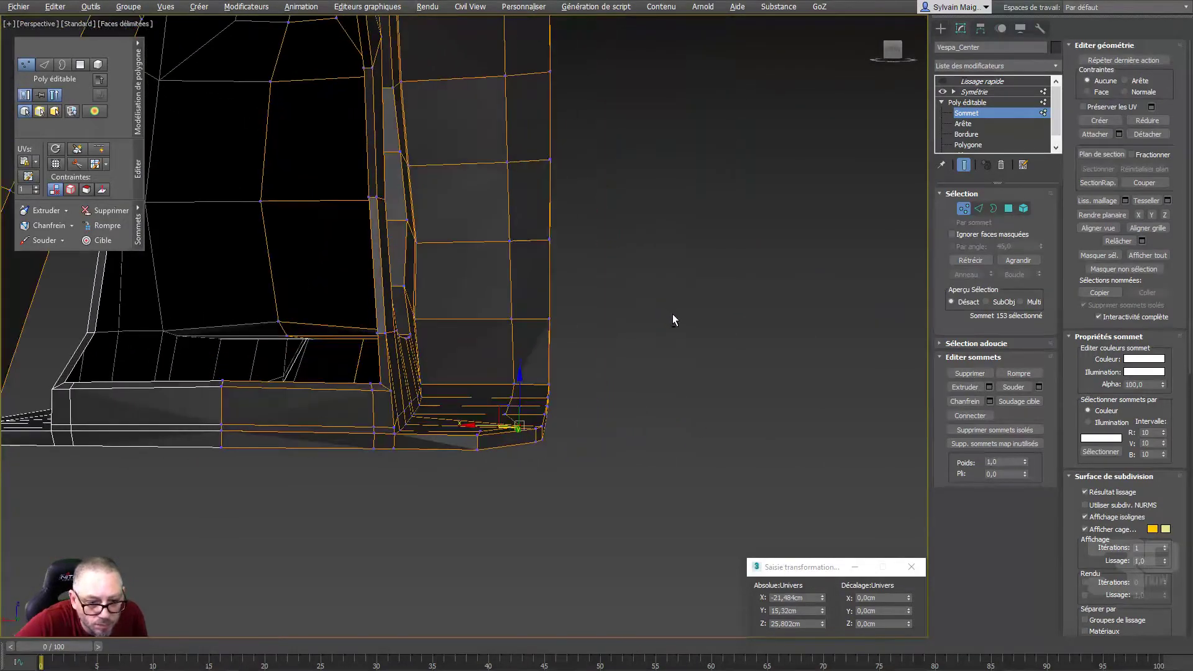
Select the seven lower rim strip polygons and flatten them with Make Planar Y
{"action": "key", "text": "4"}
{"action": "left_click", "coordinate": [339, 419]}
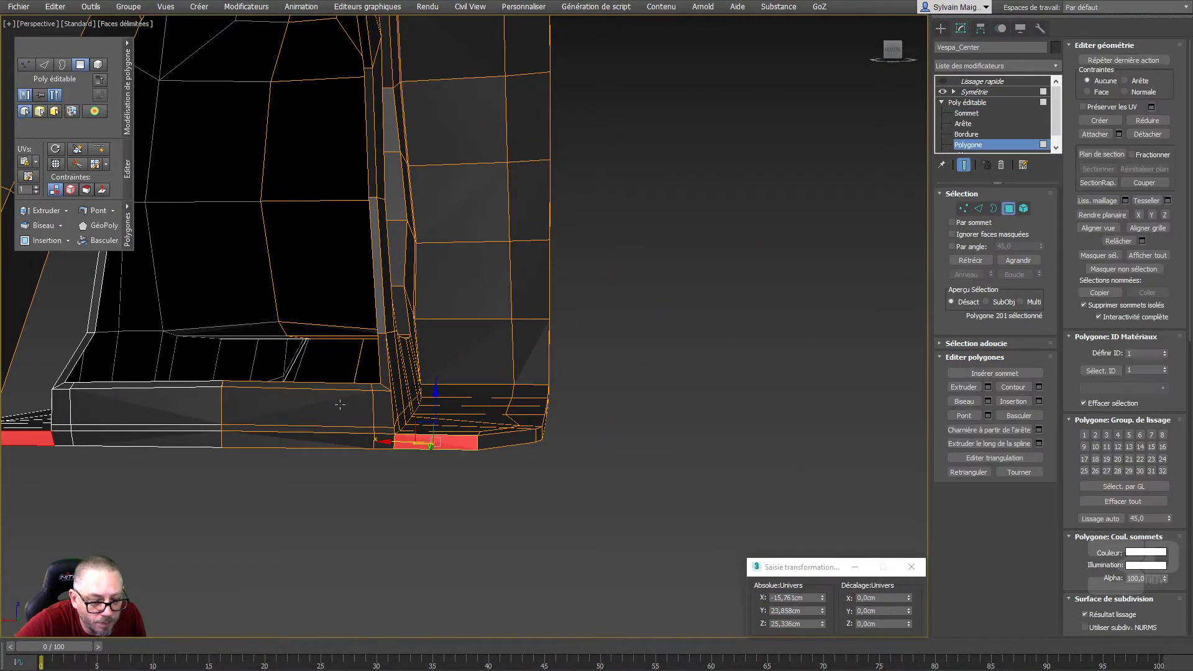
{"action": "left_click", "coordinate": [382, 417]}
{"action": "left_click", "coordinate": [346, 426], "text": "shift"}
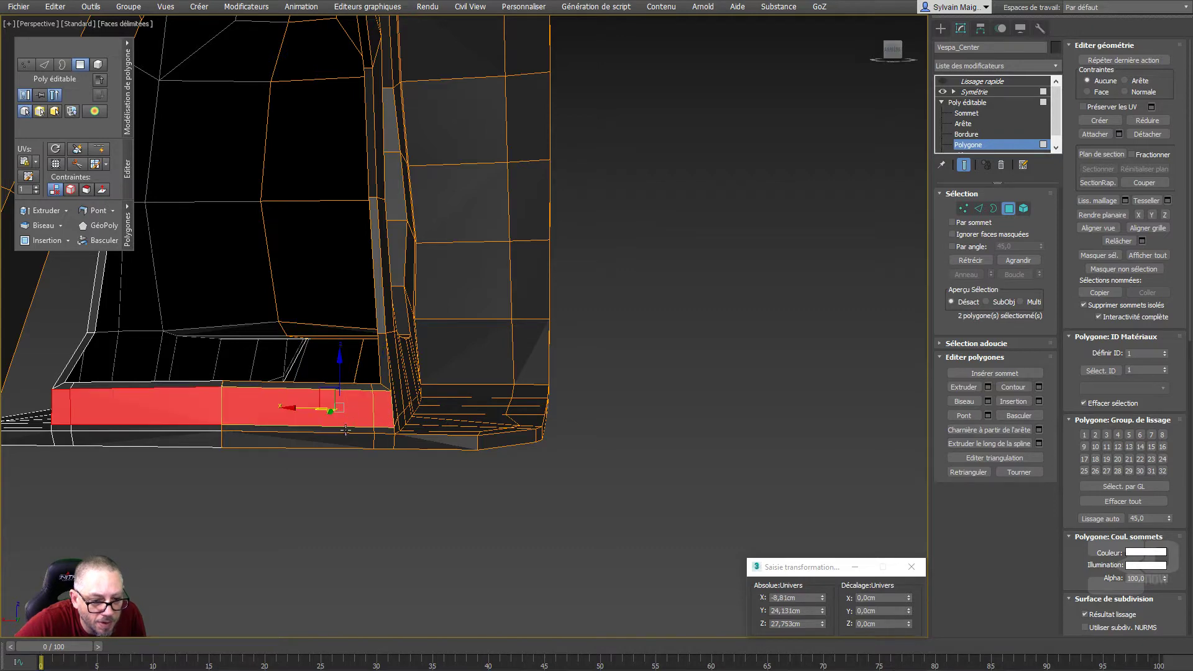
{"action": "left_click", "coordinate": [383, 436], "text": "ctrl"}
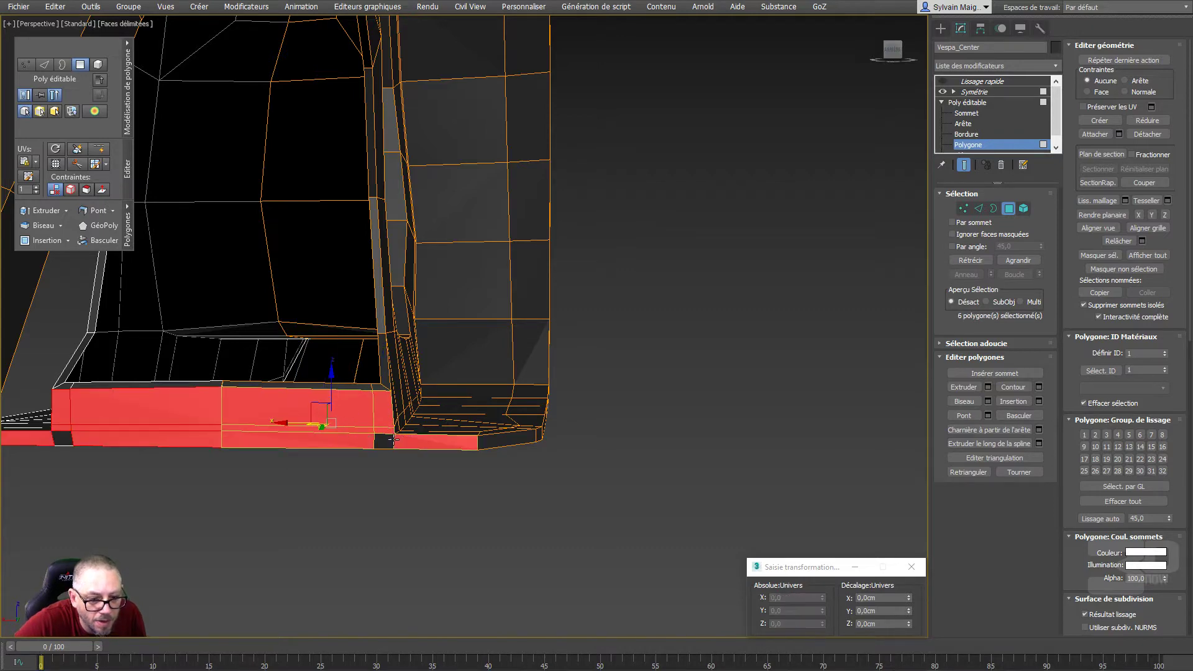
{"action": "left_click", "coordinate": [386, 445], "text": "ctrl"}
{"action": "middle_click_drag", "start_coordinate": [358, 460], "coordinate": [341, 497], "text": "alt"}
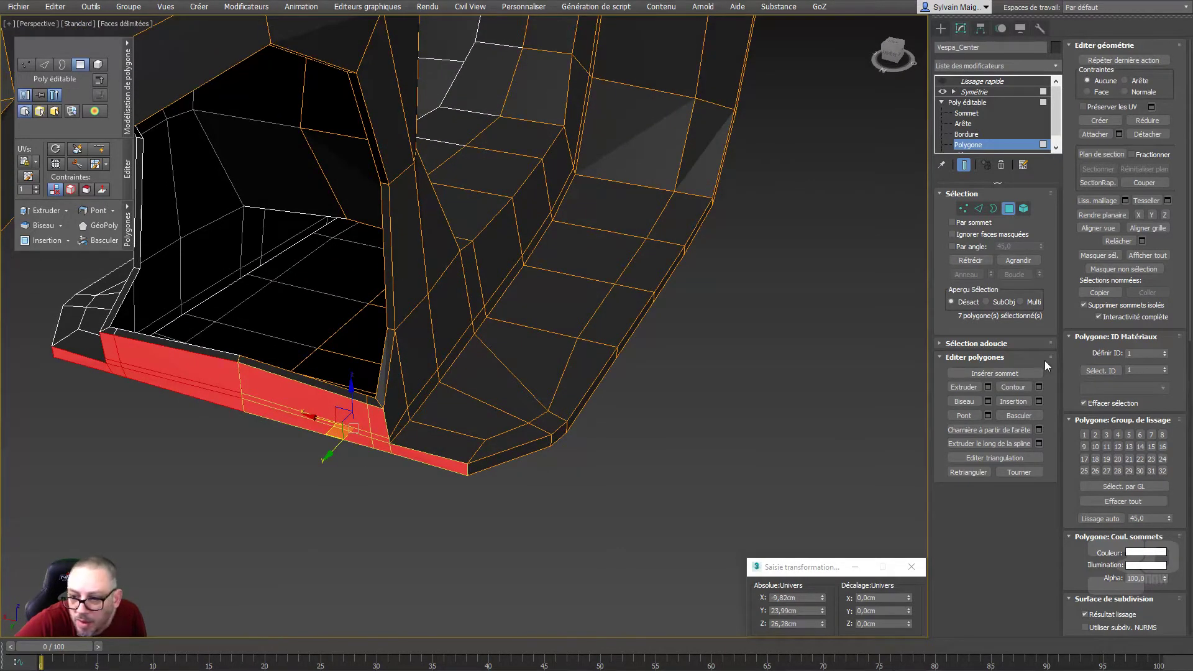
{"action": "left_click", "coordinate": [1152, 215]}
{"action": "mouse_move", "coordinate": [776, 375]}
{"action": "middle_mouse_down", "text": "alt"}
{"action": "mouse_move", "coordinate": [658, 367]}
{"action": "mouse_move", "coordinate": [689, 390]}
{"action": "middle_mouse_up", "text": "alt"}
{"action": "scroll", "coordinate": [371, 398], "scroll_direction": "up", "scroll_amount": 3}
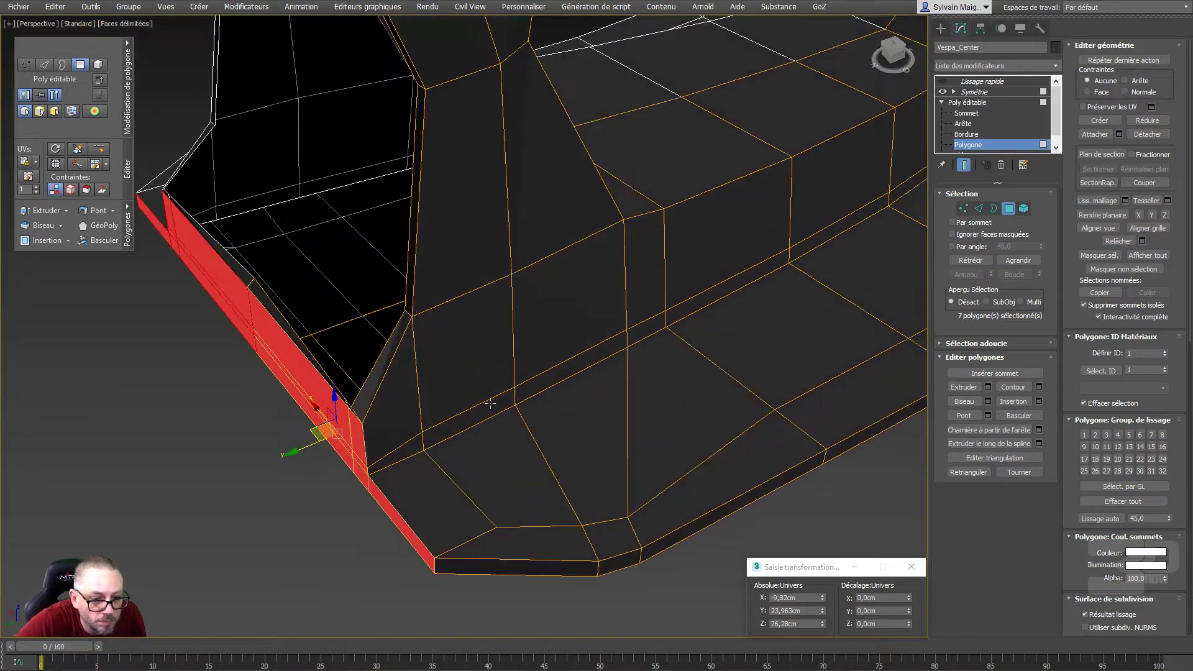
{"action": "left_click", "coordinate": [963, 208]}
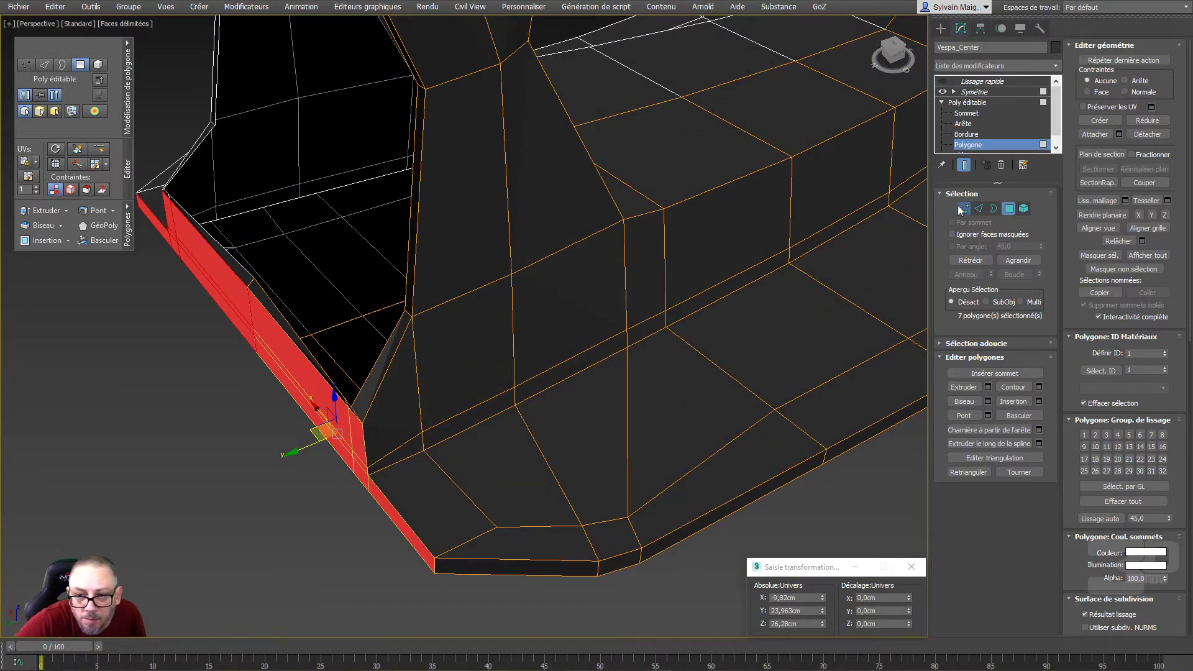
In Left view, move the two inner-corner rim vertices down-left onto the lip edge
{"action": "left_click", "coordinate": [344, 395]}
{"action": "left_click", "coordinate": [351, 406]}
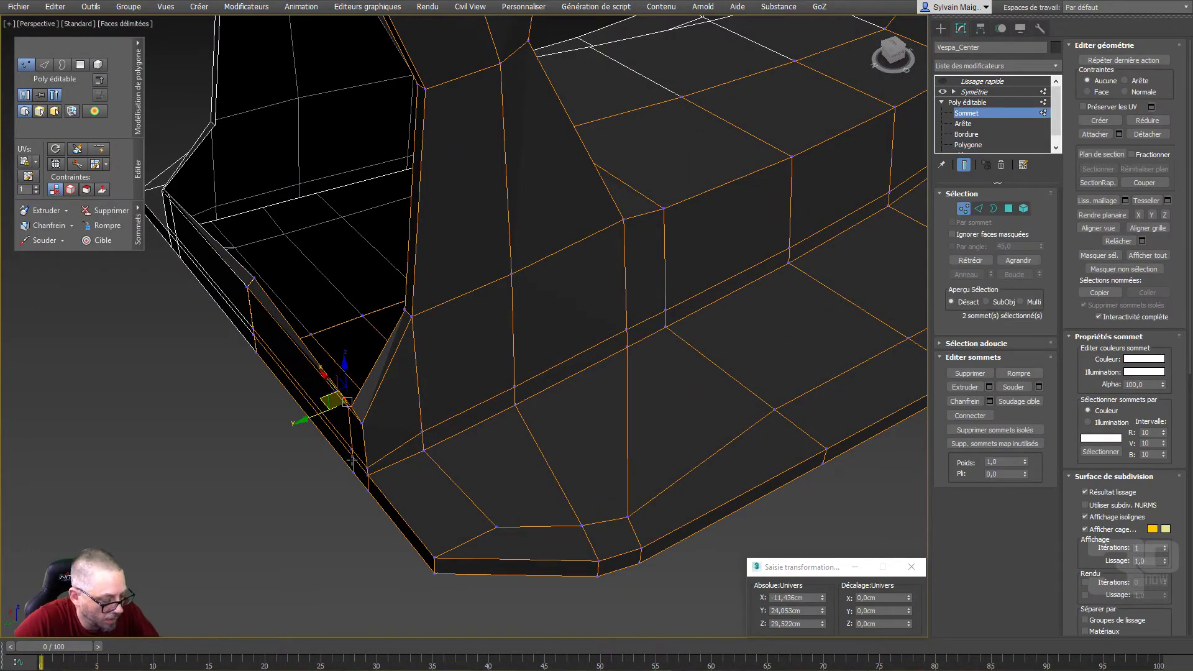
{"action": "key", "text": "l"}
{"action": "key", "text": "z"}
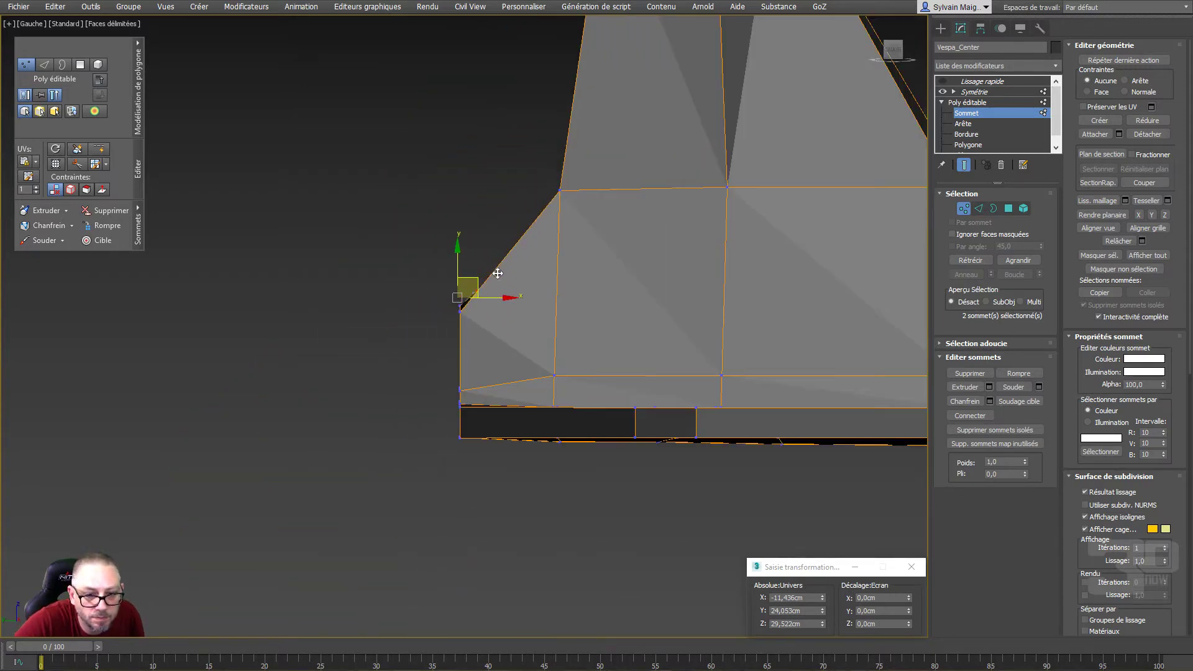
{"action": "left_click_drag", "start_coordinate": [499, 274], "coordinate": [505, 272]}
{"action": "scroll", "coordinate": [491, 292], "scroll_direction": "up", "scroll_amount": 3}
{"action": "scroll", "coordinate": [486, 303], "scroll_direction": "up", "scroll_amount": 3}
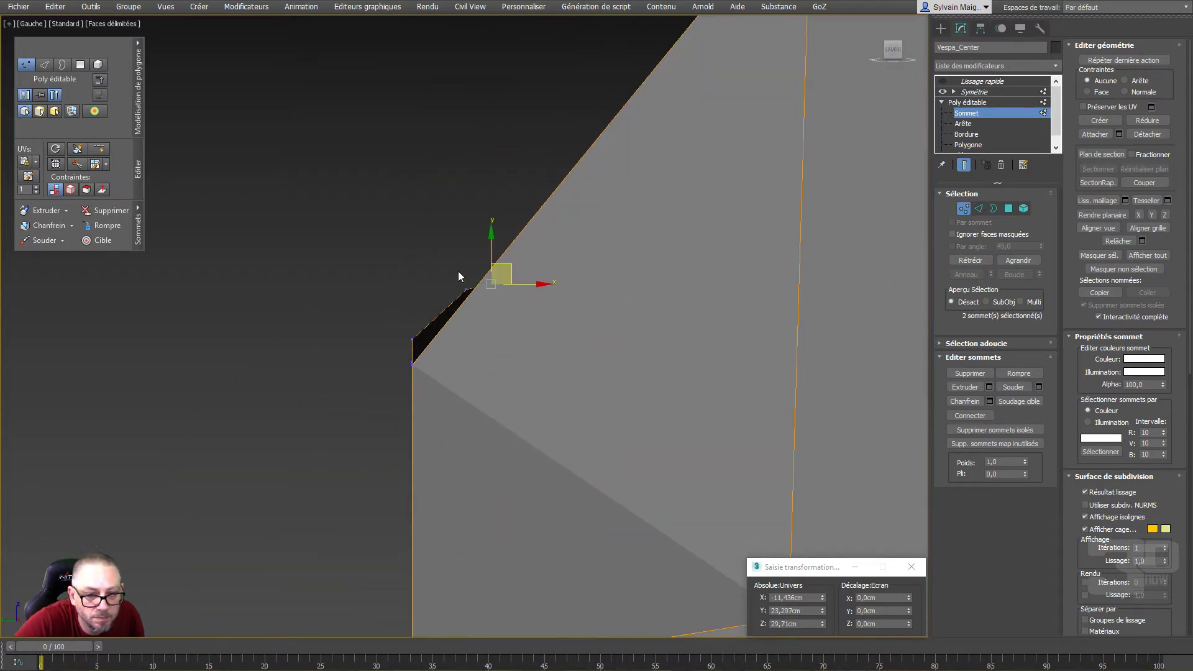
{"action": "left_click", "coordinate": [466, 290]}
{"action": "key", "text": "ctrl+z"}
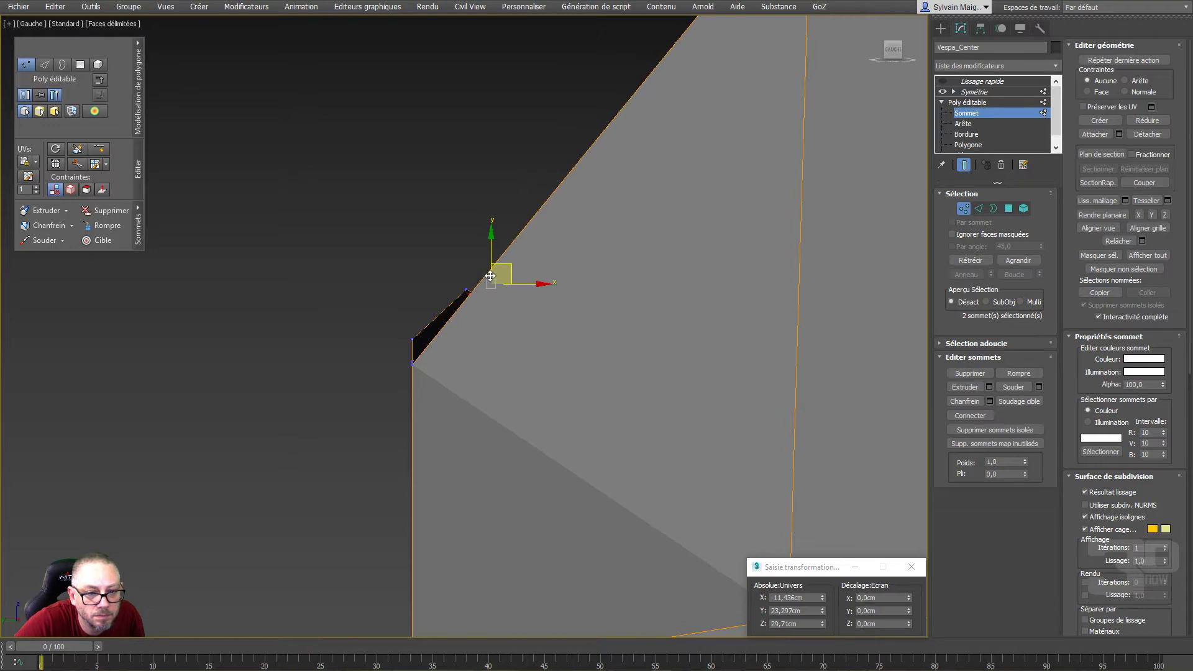
{"action": "left_click_drag", "start_coordinate": [491, 275], "coordinate": [450, 320]}
{"action": "key", "text": "p"}
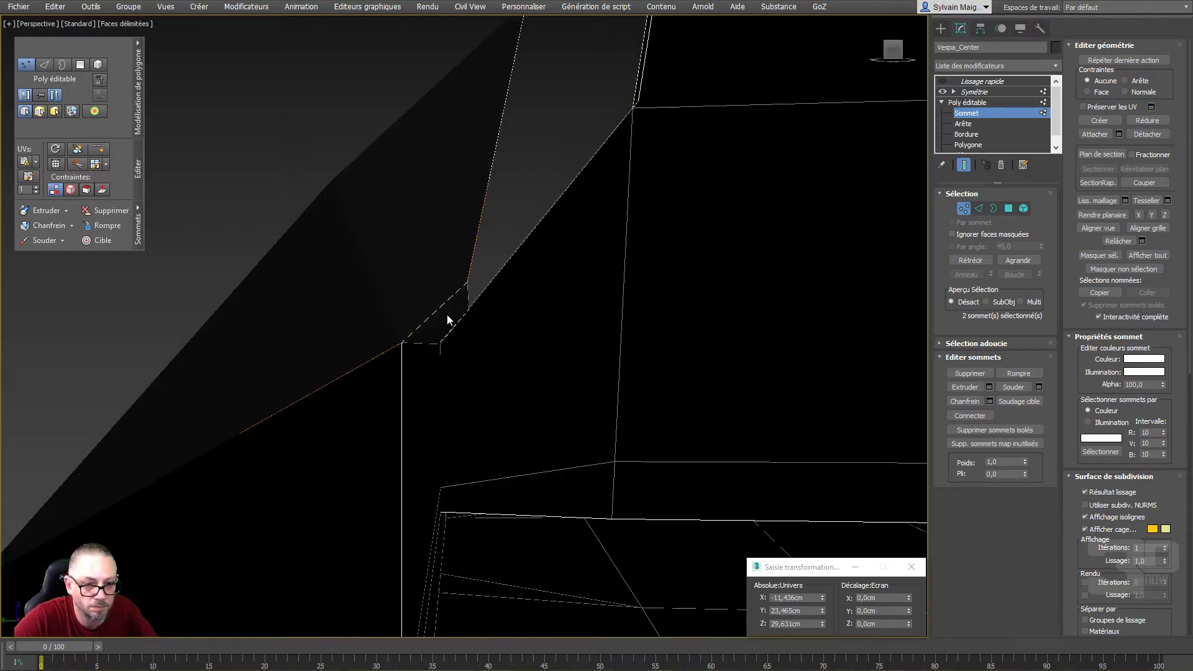
Nudge vertex 242 at the lip corner slightly into line
{"action": "scroll", "coordinate": [441, 336], "scroll_direction": "down", "scroll_amount": 5}
{"action": "scroll", "coordinate": [434, 338], "scroll_direction": "down", "scroll_amount": 5}
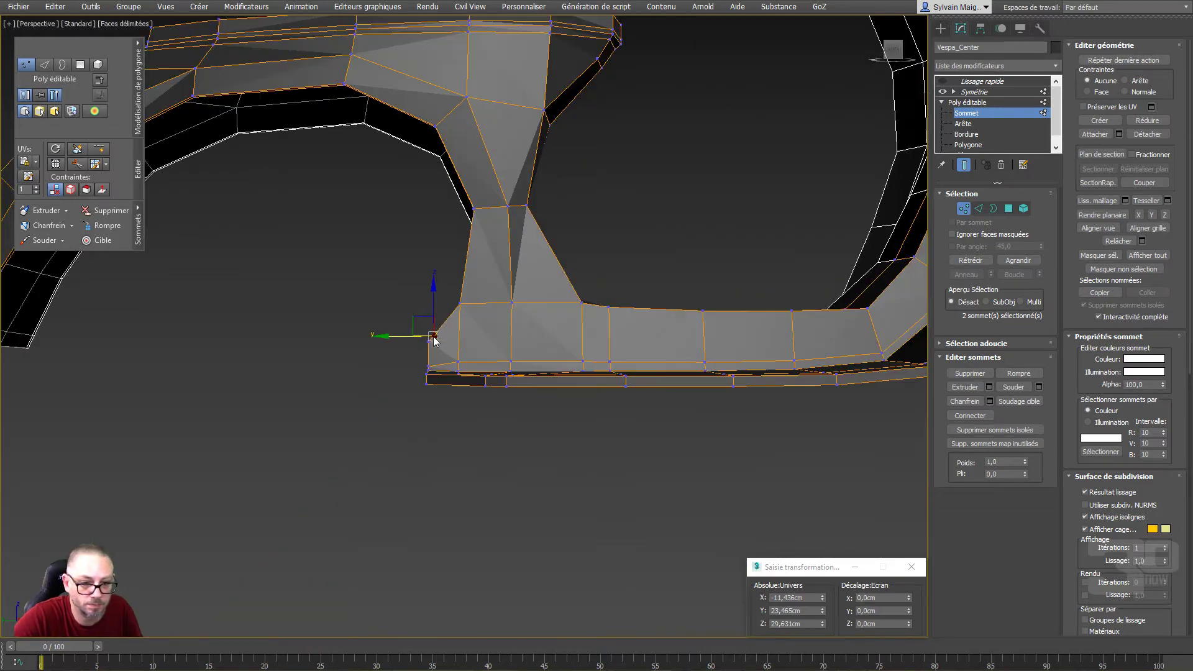
{"action": "mouse_move", "coordinate": [435, 338]}
{"action": "middle_mouse_down", "text": "alt"}
{"action": "mouse_move", "coordinate": [493, 360]}
{"action": "mouse_move", "coordinate": [429, 322]}
{"action": "middle_mouse_up", "text": "alt"}
{"action": "scroll", "coordinate": [428, 323], "scroll_direction": "up", "scroll_amount": 5}
{"action": "scroll", "coordinate": [441, 338], "scroll_direction": "down", "scroll_amount": 3}
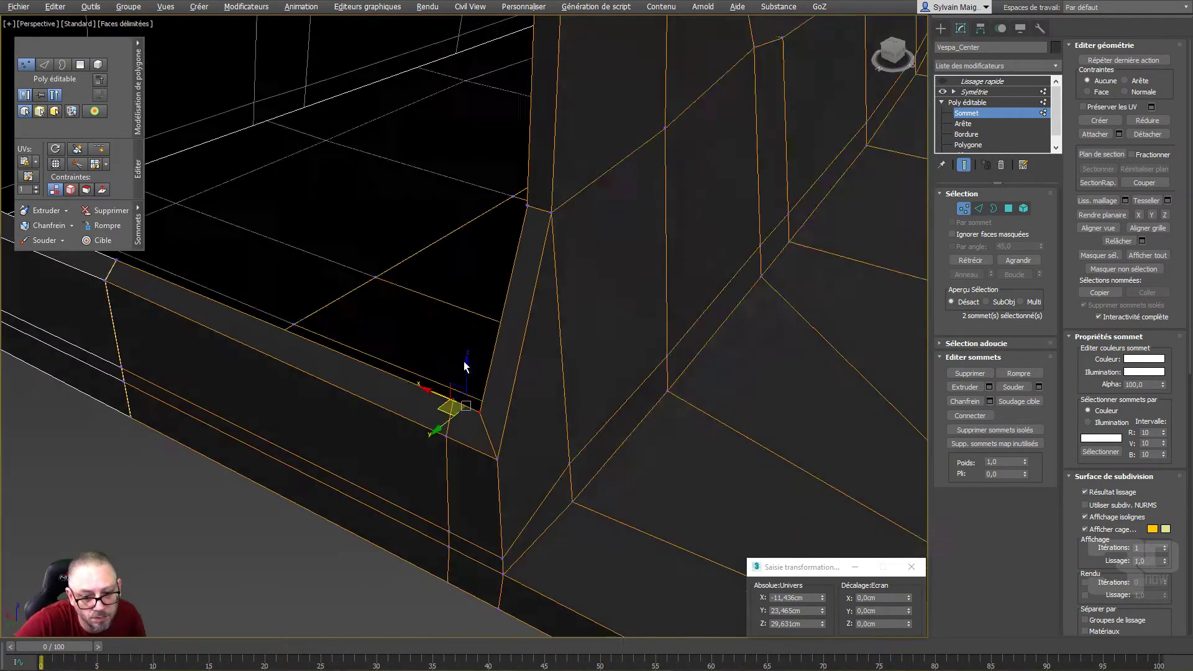
{"action": "scroll", "coordinate": [463, 364], "scroll_direction": "up", "scroll_amount": 2}
{"action": "mouse_move", "coordinate": [463, 365]}
{"action": "middle_mouse_down", "text": "alt"}
{"action": "mouse_move", "coordinate": [505, 390]}
{"action": "mouse_move", "coordinate": [522, 426]}
{"action": "middle_mouse_up", "text": "alt"}
{"action": "left_click", "coordinate": [483, 404]}
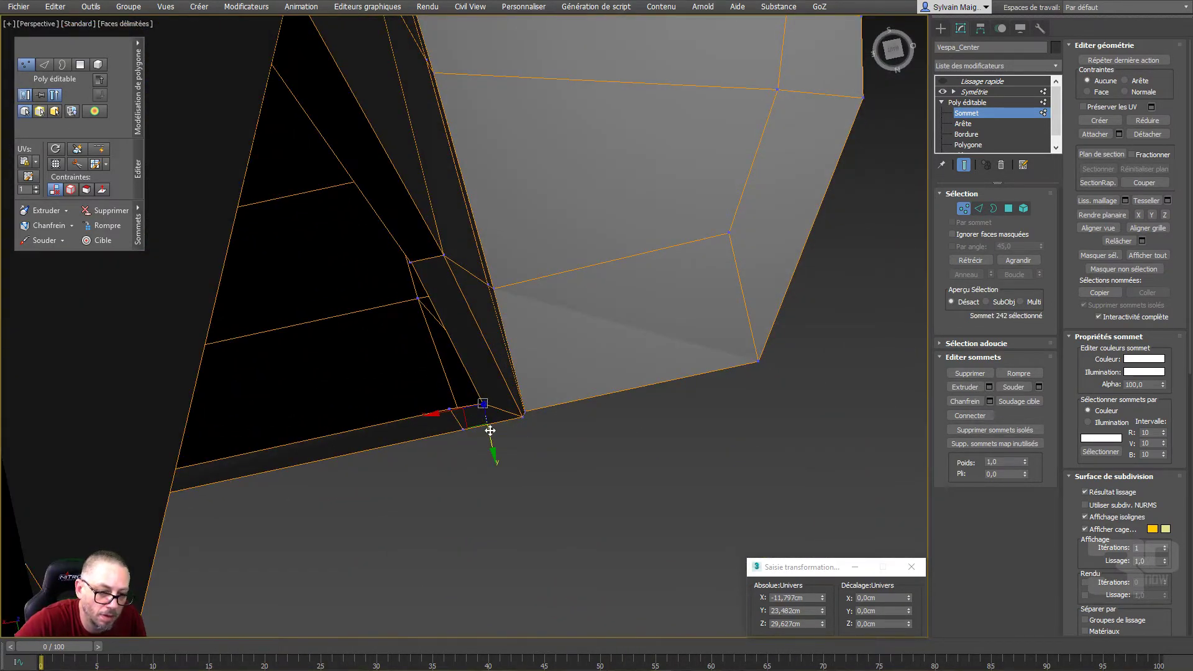
{"action": "left_click_drag", "start_coordinate": [489, 430], "coordinate": [489, 427]}
Check the corner from another angle, select rim vertices including 213, then clear the selection
{"action": "mouse_move", "coordinate": [489, 428]}
{"action": "middle_mouse_down", "text": "alt"}
{"action": "mouse_move", "coordinate": [502, 415]}
{"action": "mouse_move", "coordinate": [424, 314]}
{"action": "mouse_move", "coordinate": [412, 313]}
{"action": "mouse_move", "coordinate": [483, 384]}
{"action": "mouse_move", "coordinate": [258, 365]}
{"action": "middle_mouse_up", "text": "alt"}
{"action": "scroll", "coordinate": [456, 352], "scroll_direction": "down", "scroll_amount": 3}
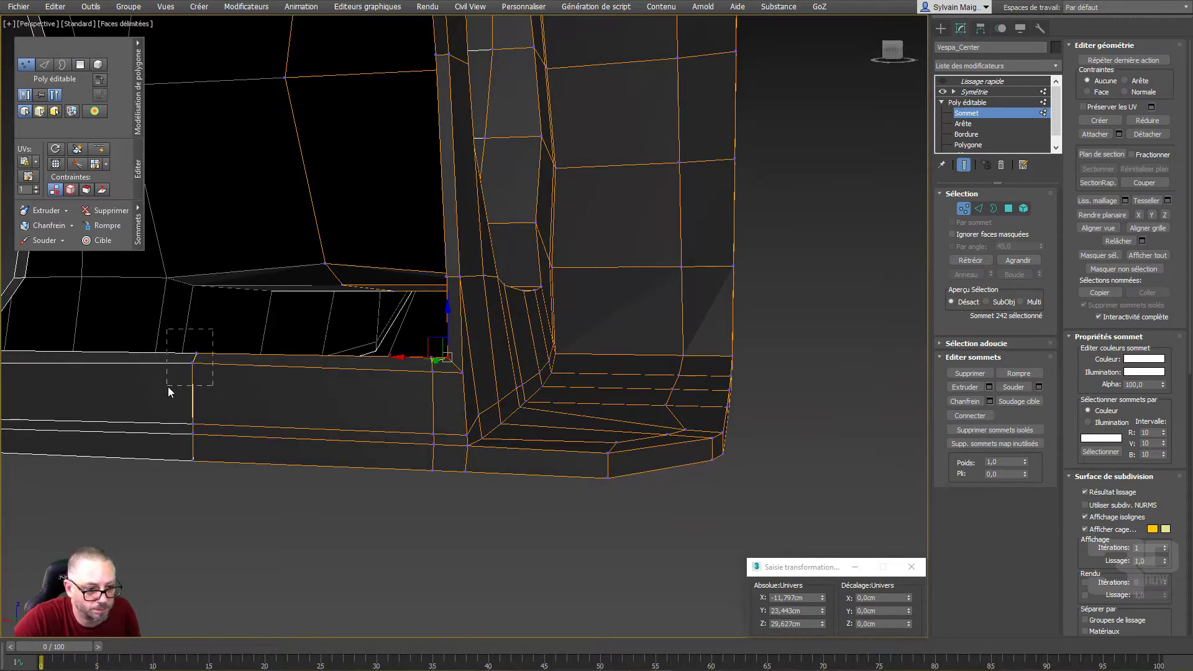
{"action": "left_click_drag", "start_coordinate": [167, 387], "coordinate": [192, 374]}
{"action": "left_click", "coordinate": [190, 362]}
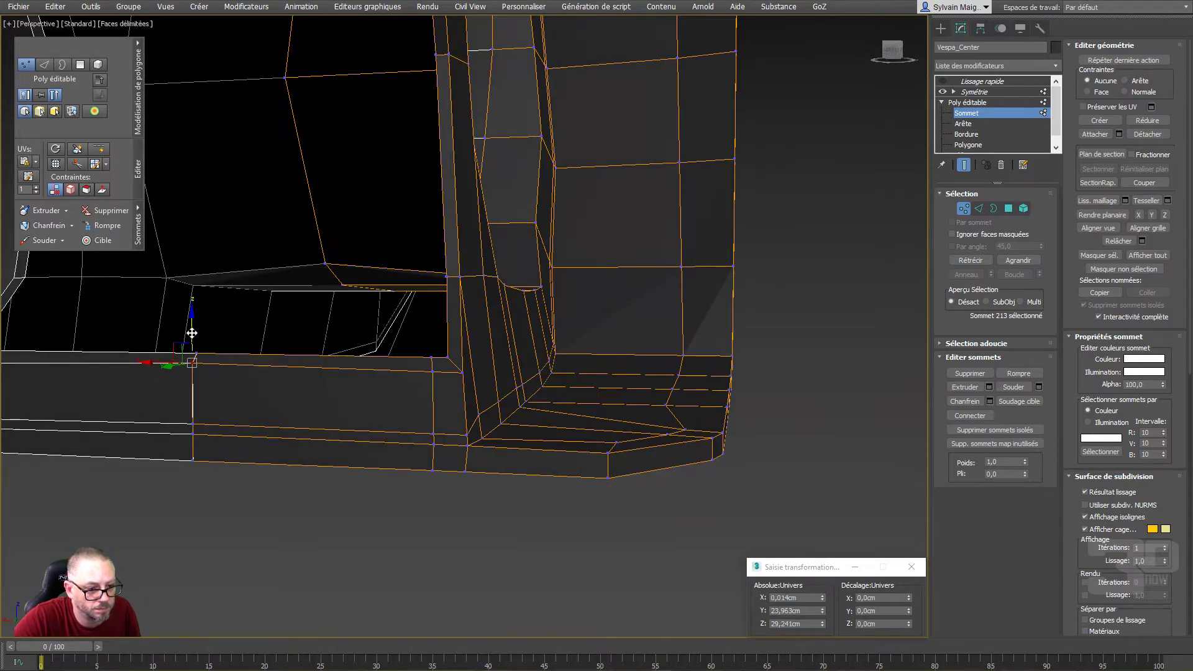
{"action": "left_click", "coordinate": [344, 489]}
Orbit around the body, checking rim vertices 32 and 217
{"action": "scroll", "coordinate": [344, 491], "scroll_direction": "down", "scroll_amount": 5}
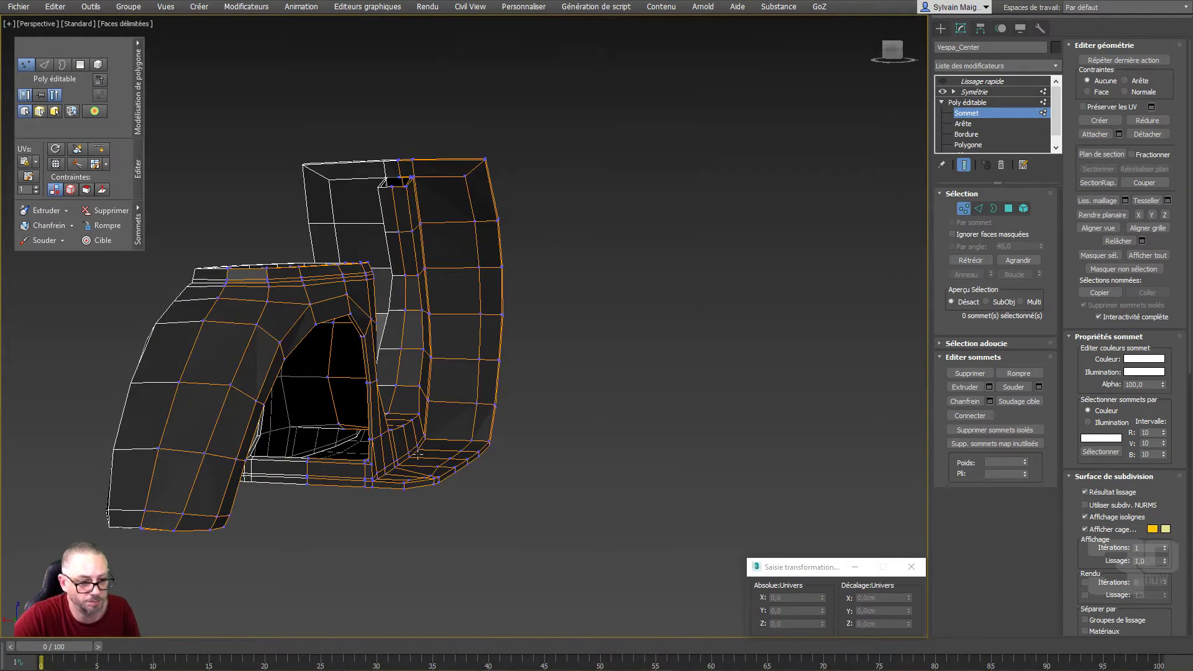
{"action": "mouse_move", "coordinate": [345, 491]}
{"action": "middle_mouse_down", "text": "alt"}
{"action": "mouse_move", "coordinate": [369, 495]}
{"action": "mouse_move", "coordinate": [315, 463]}
{"action": "mouse_move", "coordinate": [259, 452]}
{"action": "mouse_move", "coordinate": [288, 534]}
{"action": "middle_mouse_up", "text": "alt"}
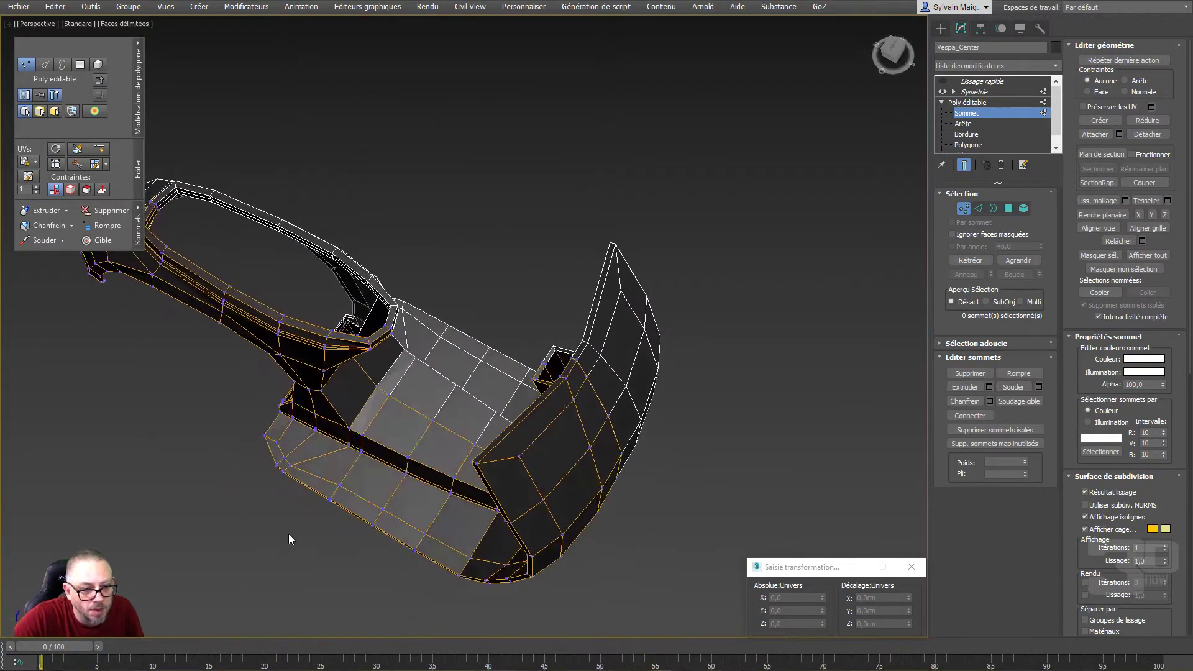
{"action": "left_click", "coordinate": [323, 368]}
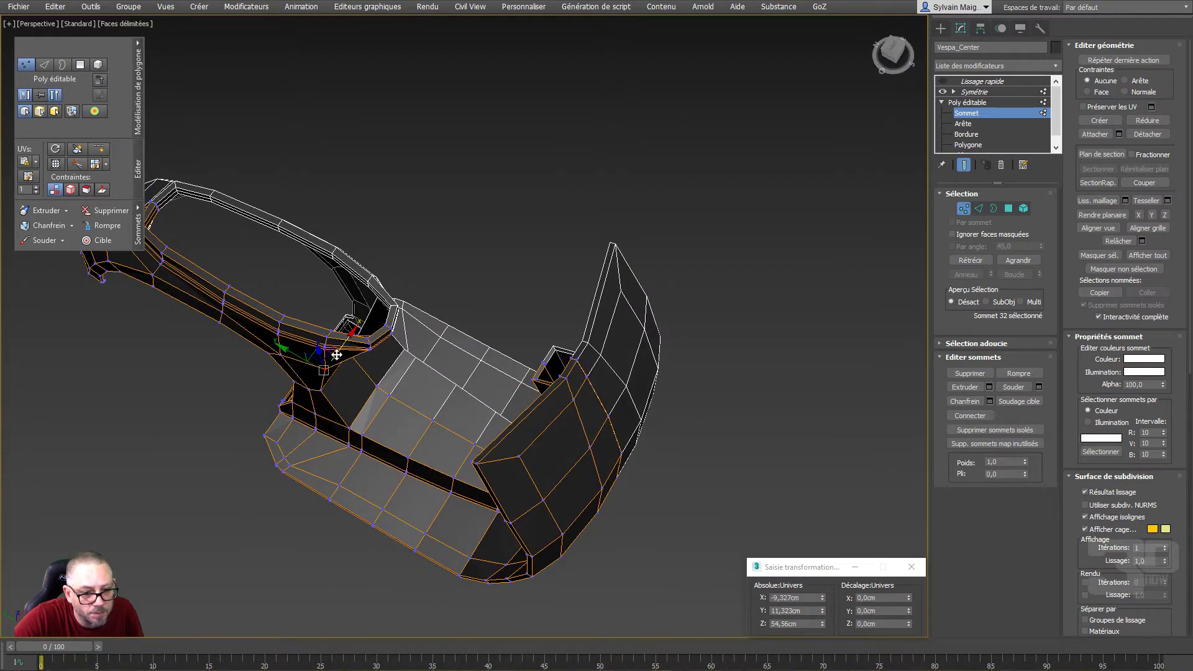
{"action": "left_click", "coordinate": [322, 388]}
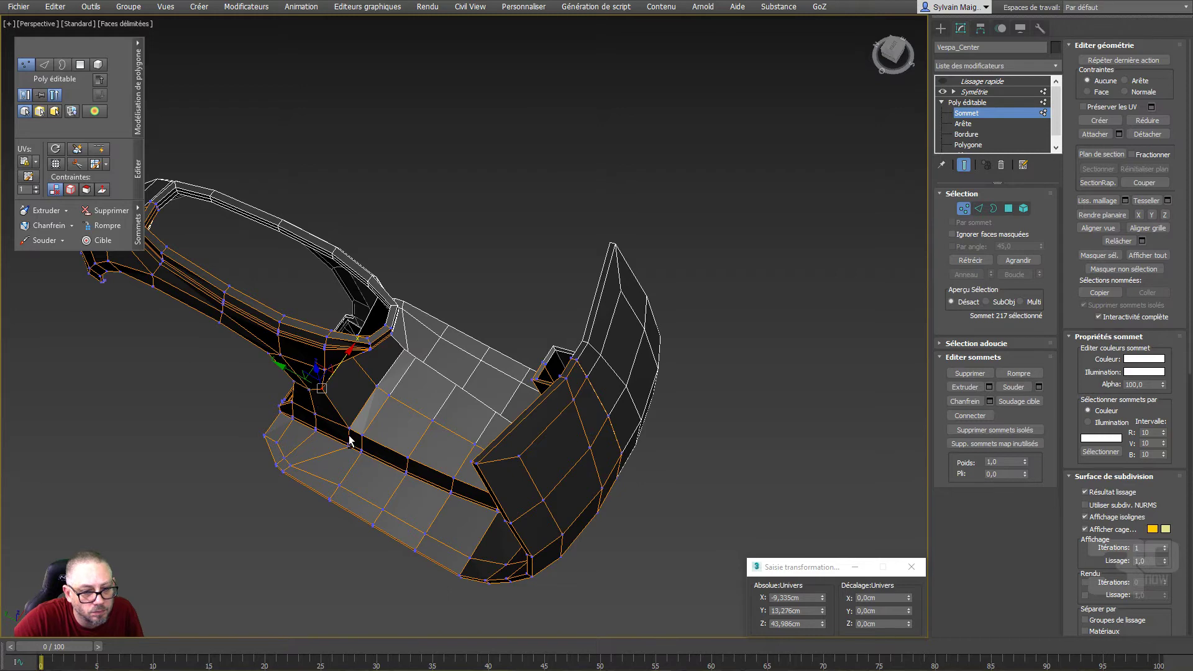
{"action": "mouse_move", "coordinate": [350, 441]}
{"action": "middle_mouse_down", "text": "alt"}
{"action": "mouse_move", "coordinate": [336, 379]}
{"action": "mouse_move", "coordinate": [317, 373]}
{"action": "middle_mouse_up", "text": "alt"}
{"action": "mouse_move", "coordinate": [352, 442]}
{"action": "middle_mouse_down", "text": "alt"}
{"action": "mouse_move", "coordinate": [378, 415]}
{"action": "mouse_move", "coordinate": [330, 359]}
{"action": "middle_mouse_up", "text": "alt"}
{"action": "left_click", "coordinate": [332, 335]}
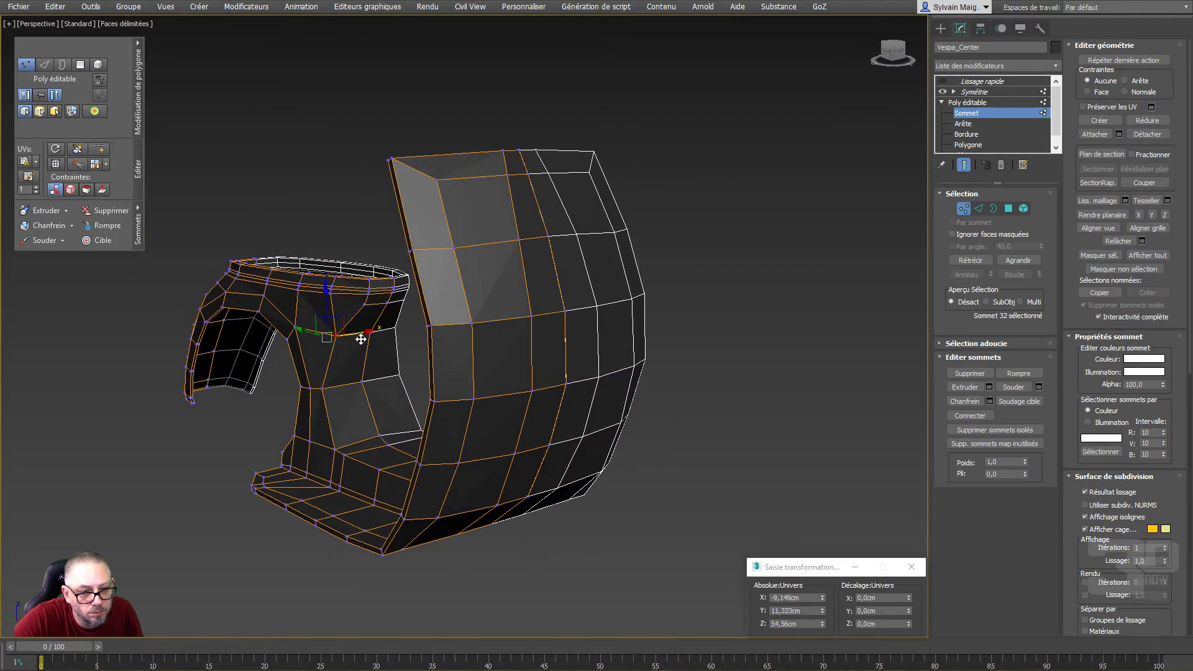
{"action": "mouse_move", "coordinate": [348, 344]}
{"action": "middle_mouse_down", "text": "alt"}
{"action": "mouse_move", "coordinate": [378, 355]}
{"action": "mouse_move", "coordinate": [428, 420]}
{"action": "mouse_move", "coordinate": [406, 392]}
{"action": "middle_mouse_up", "text": "alt"}
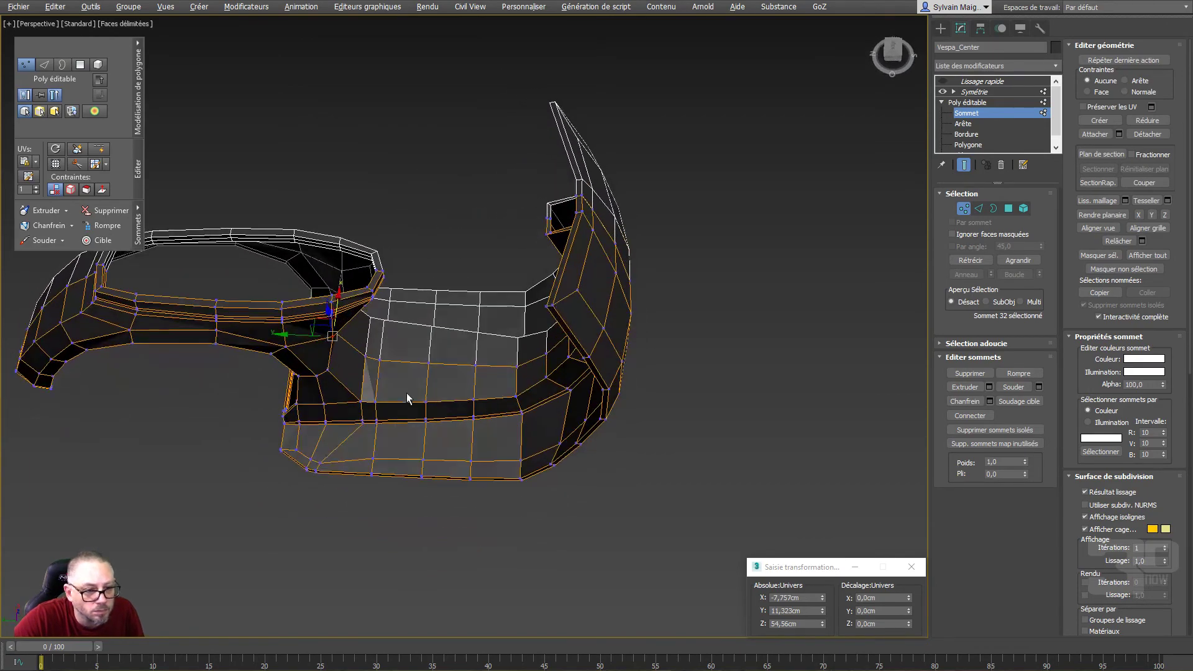
Turn on the Lissage rapide modifier's visibility and inspect the smoothed mesh
{"action": "left_click", "coordinate": [942, 81]}
{"action": "mouse_move", "coordinate": [578, 385]}
{"action": "middle_mouse_down", "text": "alt"}
{"action": "mouse_move", "coordinate": [472, 431]}
{"action": "mouse_move", "coordinate": [521, 365]}
{"action": "mouse_move", "coordinate": [490, 388]}
{"action": "mouse_move", "coordinate": [516, 376]}
{"action": "middle_mouse_up", "text": "alt"}
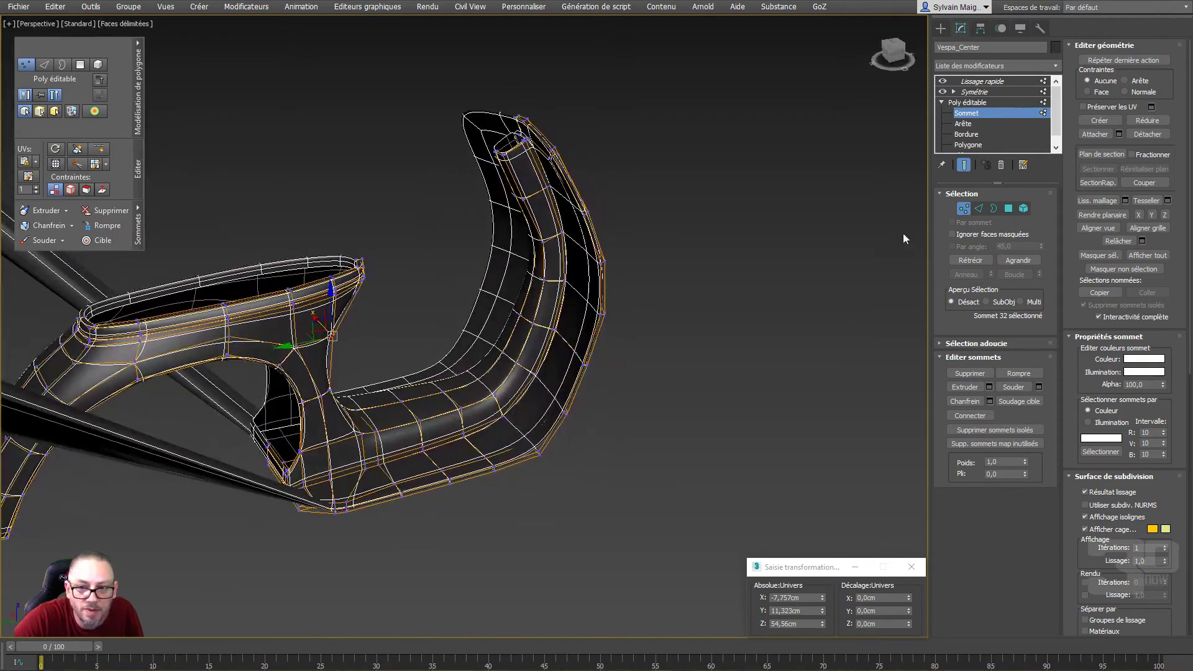
{"action": "left_click", "coordinate": [1008, 208]}
Show the unsmoothed cage and select the 17-polygon outer loop of the curved rim
{"action": "scroll", "coordinate": [606, 301], "scroll_direction": "up", "scroll_amount": 3}
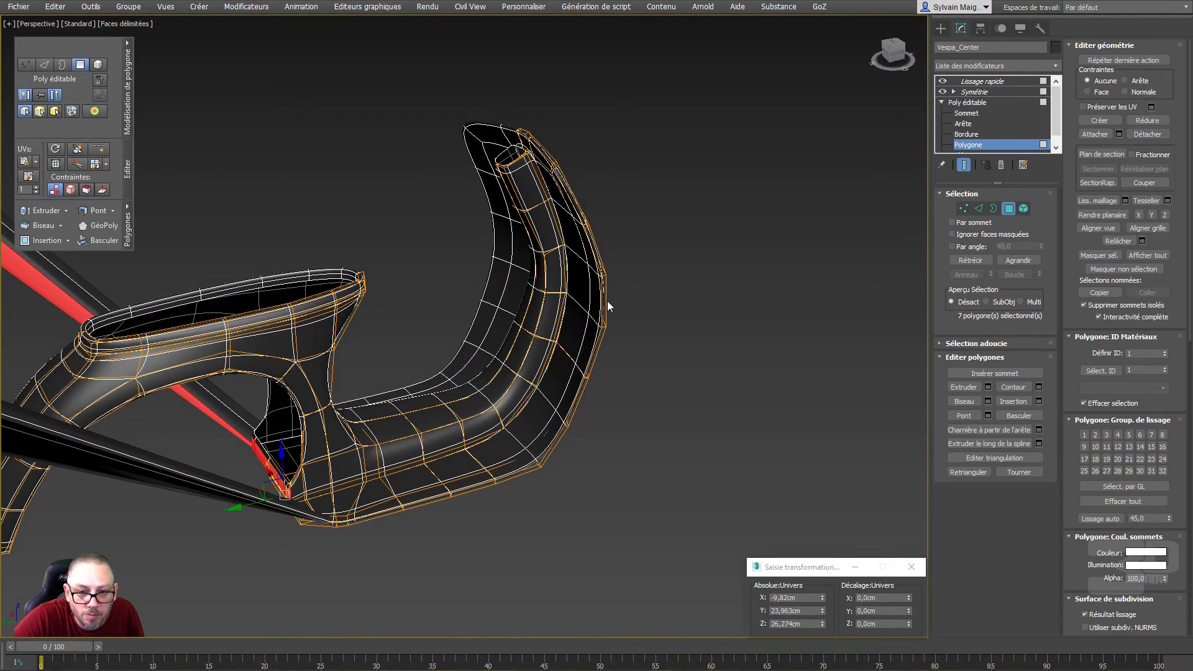
{"action": "scroll", "coordinate": [606, 300], "scroll_direction": "up", "scroll_amount": 5}
{"action": "left_click", "coordinate": [614, 307]}
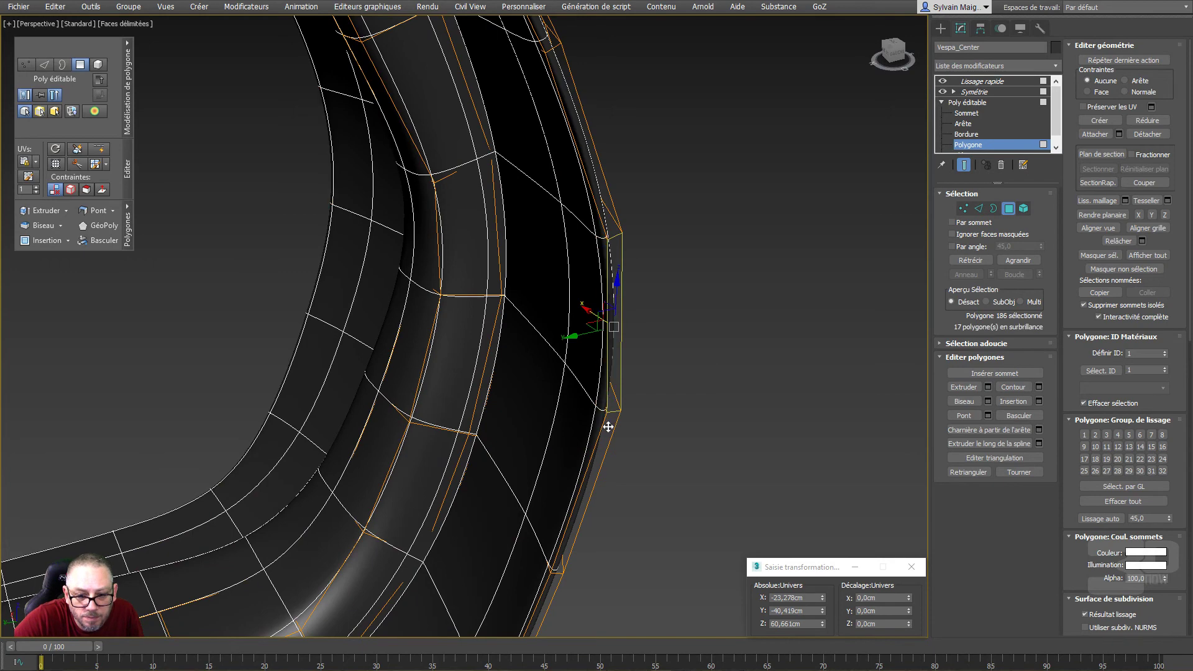
{"action": "left_click", "coordinate": [964, 168]}
{"action": "left_click", "coordinate": [607, 431], "text": "shift"}
{"action": "scroll", "coordinate": [619, 445], "scroll_direction": "down", "scroll_amount": 5}
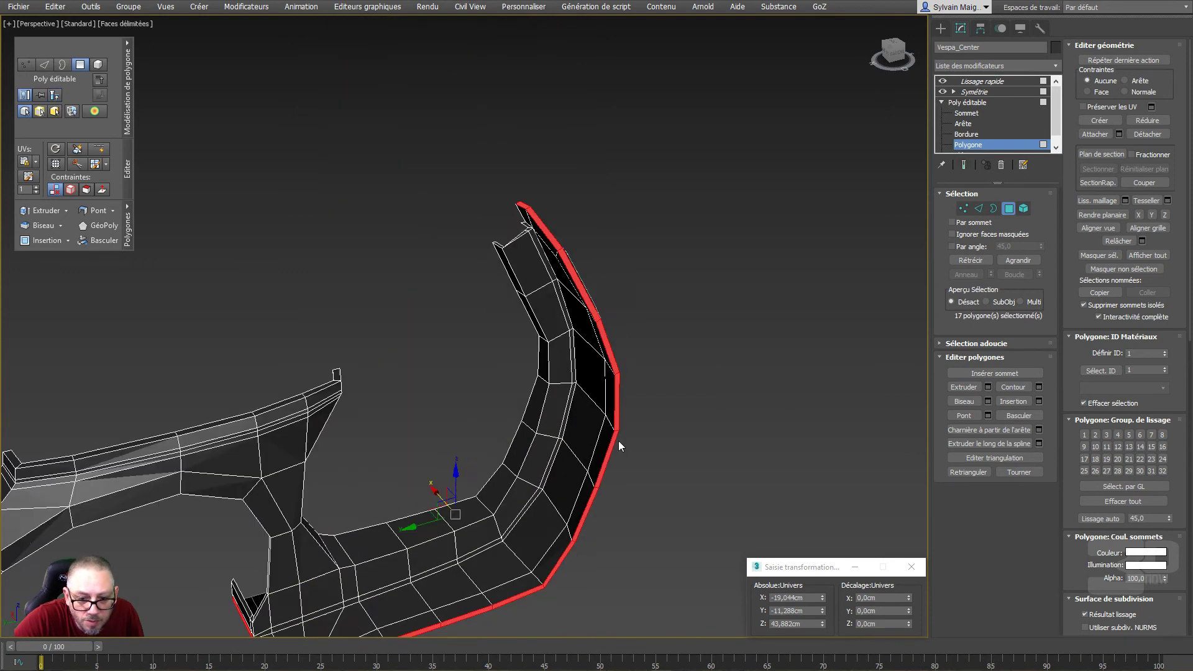
{"action": "scroll", "coordinate": [619, 446], "scroll_direction": "down", "scroll_amount": 2}
{"action": "middle_click_drag", "start_coordinate": [590, 494], "coordinate": [574, 504], "text": "alt"}
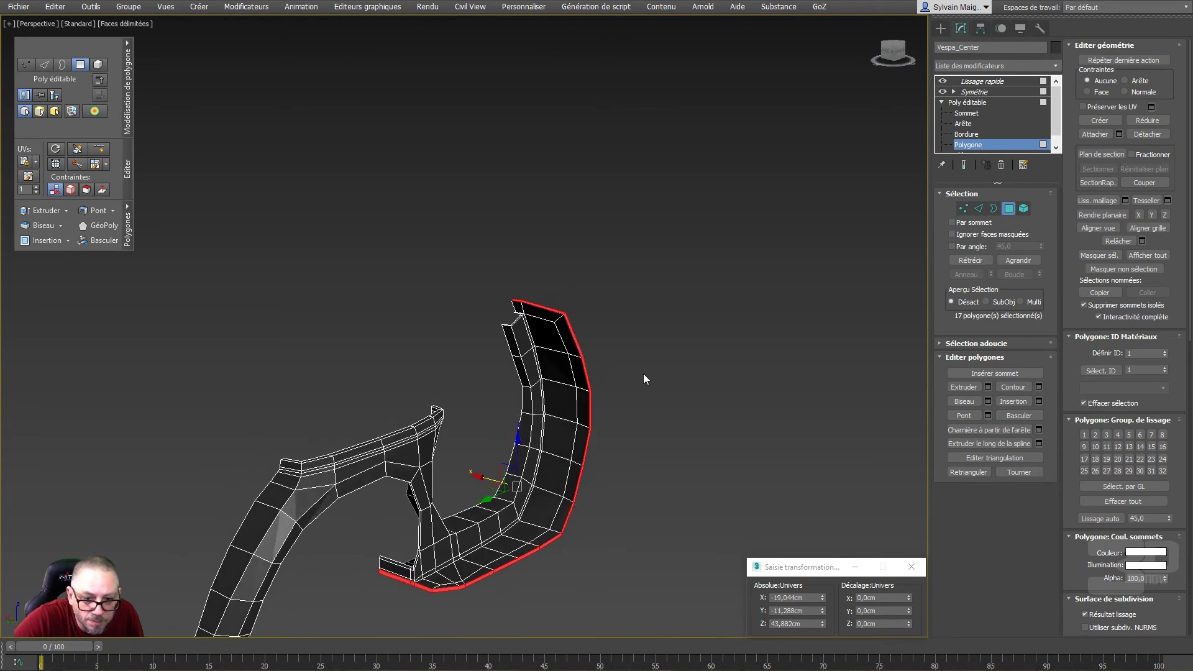
{"action": "scroll", "coordinate": [642, 377], "scroll_direction": "up", "scroll_amount": 2}
Extrude the selected rim polygons 1,0cm along Local Normal
{"action": "right_click", "coordinate": [619, 349]}
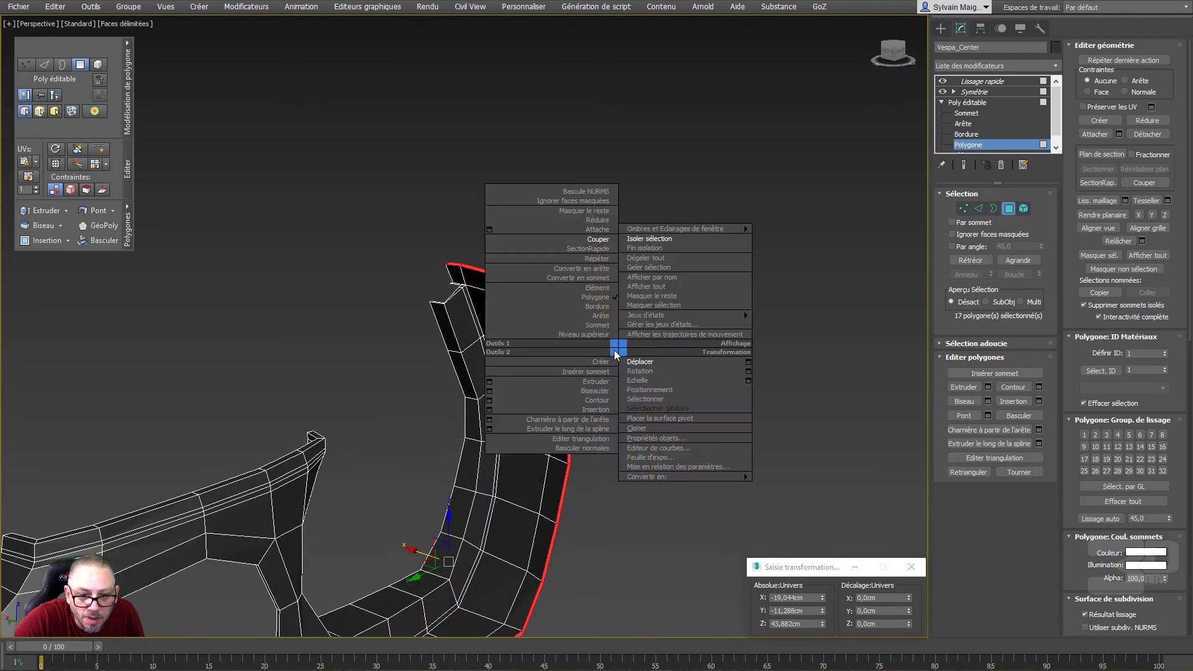
{"action": "left_click", "coordinate": [488, 380]}
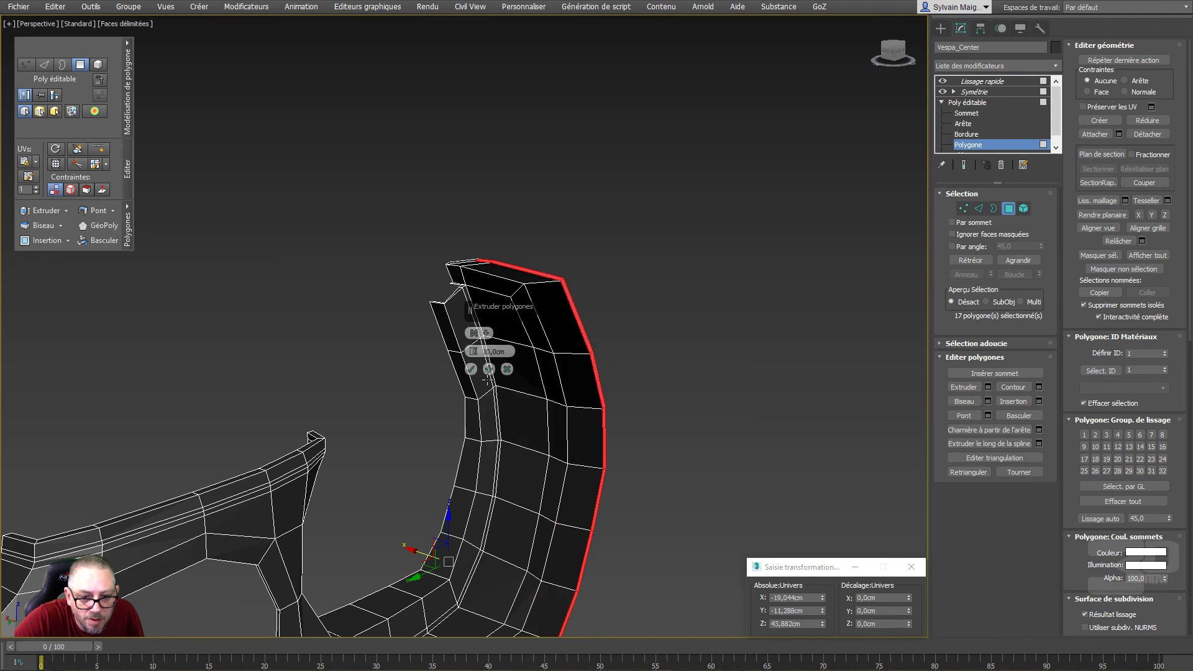
{"action": "left_click", "coordinate": [474, 332]}
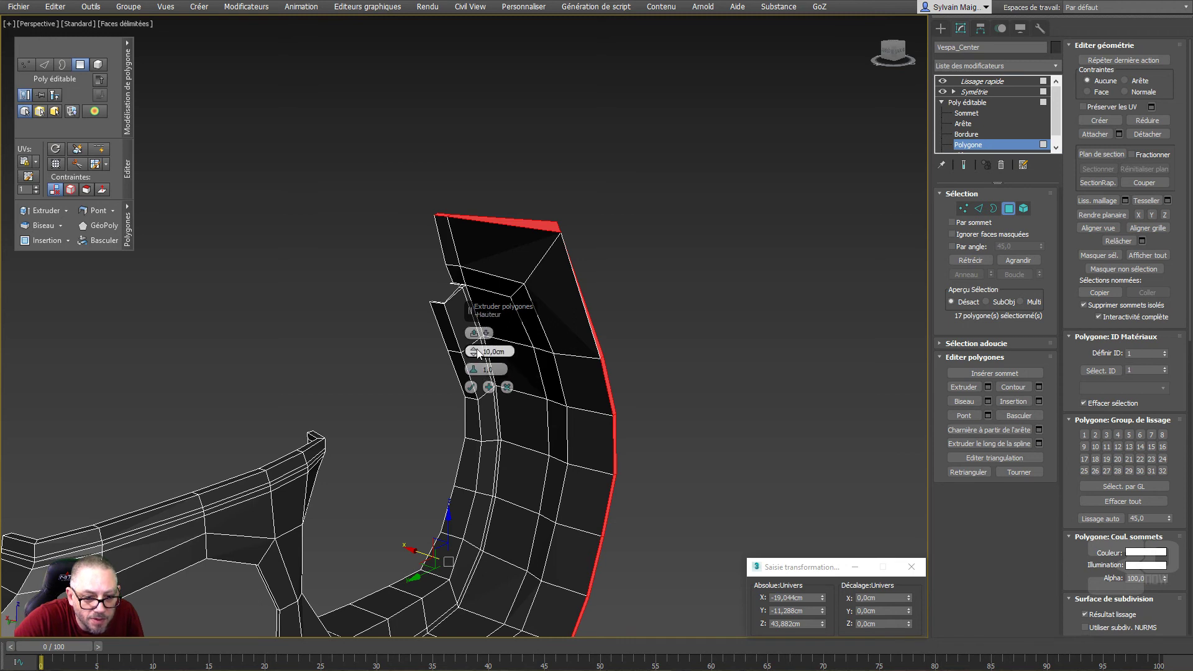
{"action": "type", "text": "1"}
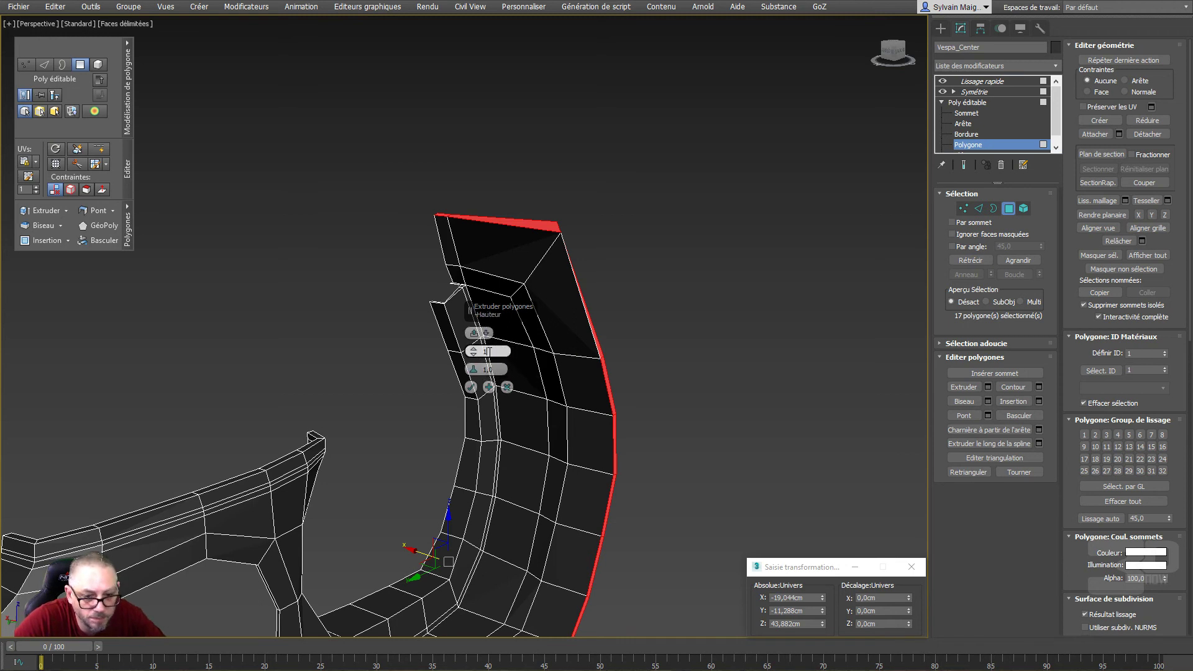
{"action": "key", "text": "Return"}
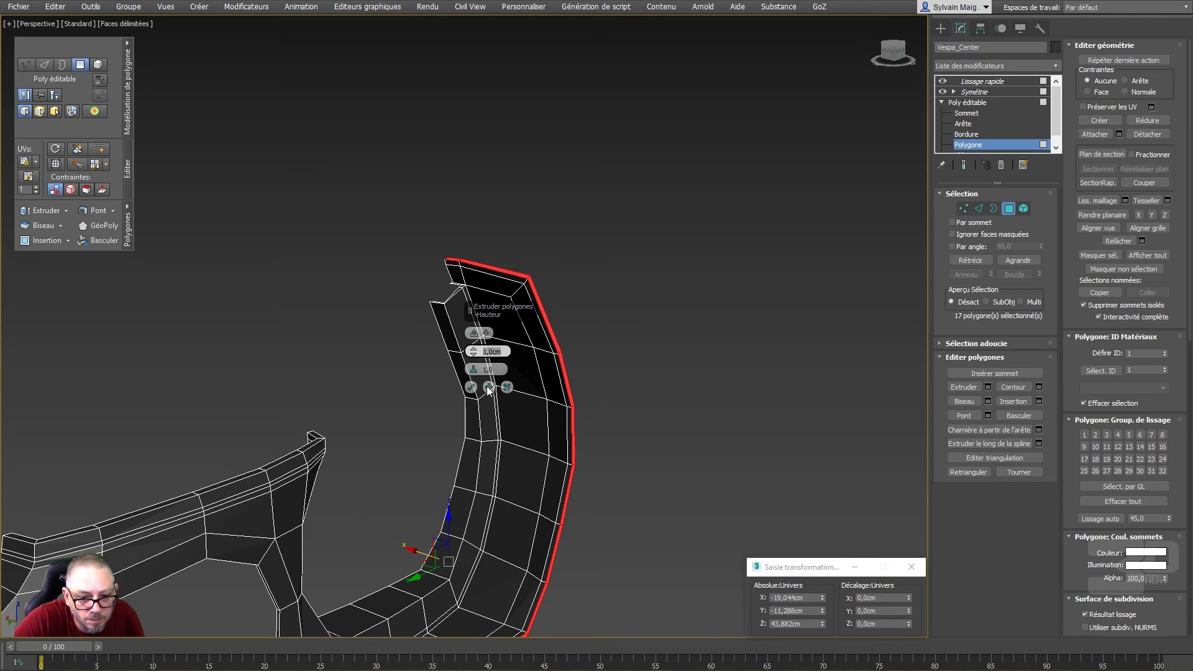
{"action": "left_click", "coordinate": [472, 386]}
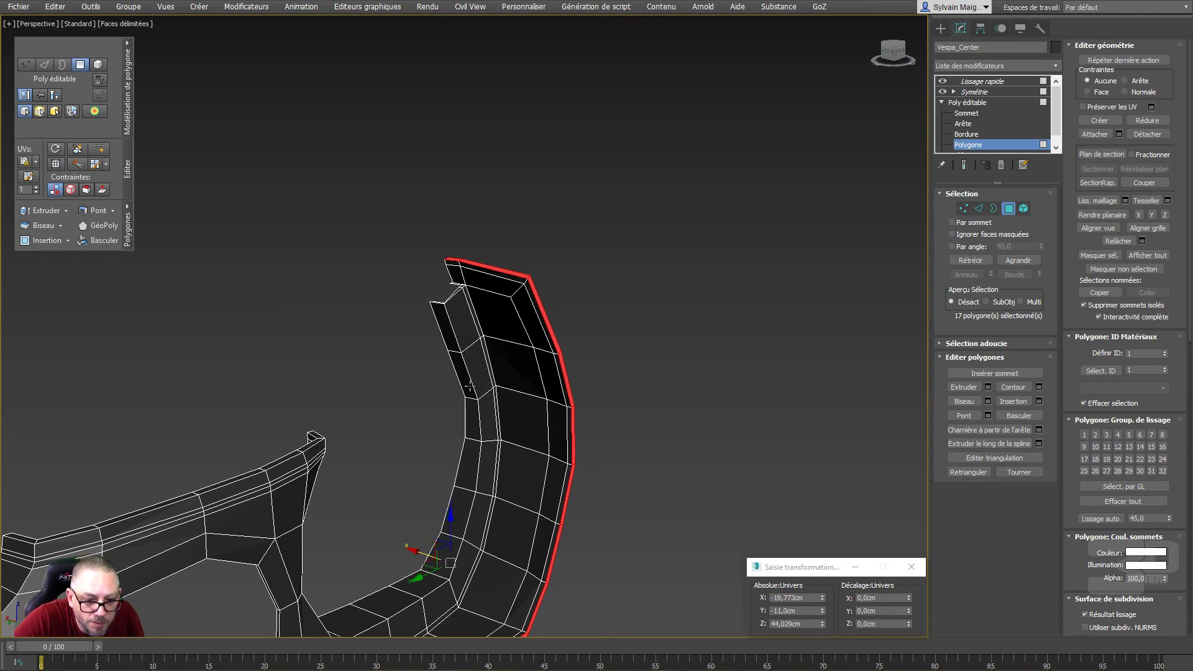
Inspect the new extruded lip and the panel's ends, then clear the polygon selection
{"action": "middle_click_drag", "start_coordinate": [475, 385], "coordinate": [378, 385], "text": "alt"}
{"action": "scroll", "coordinate": [378, 379], "scroll_direction": "up", "scroll_amount": 5}
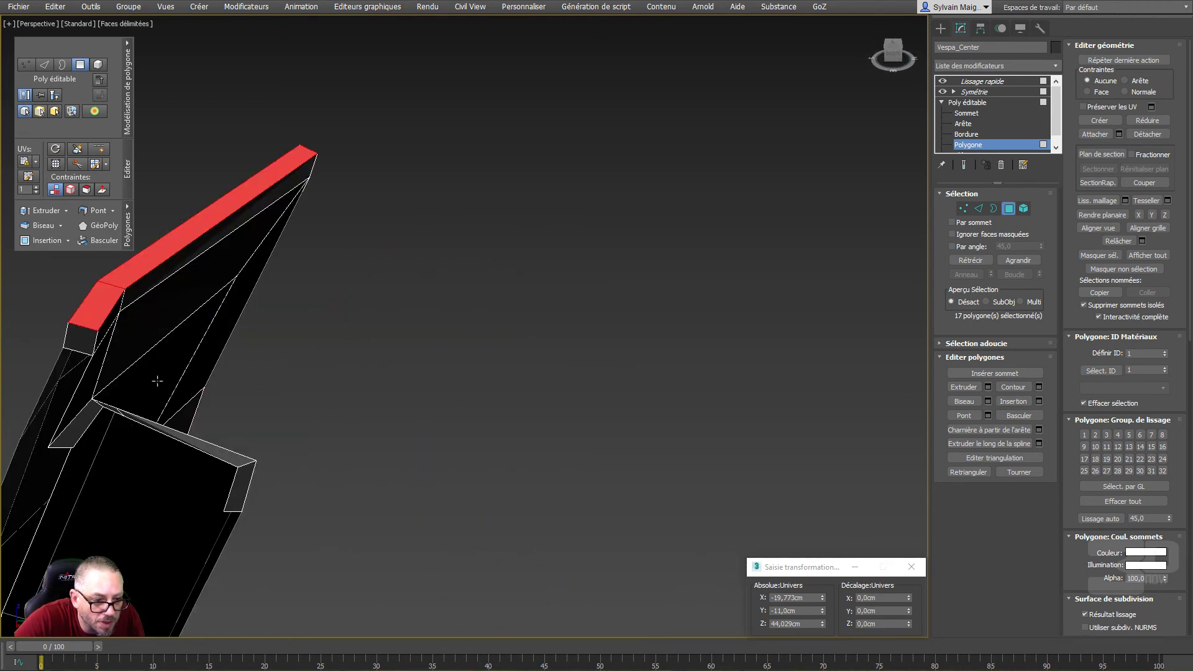
{"action": "left_click", "coordinate": [91, 347]}
{"action": "left_click", "coordinate": [220, 402]}
{"action": "scroll", "coordinate": [223, 404], "scroll_direction": "down", "scroll_amount": 5}
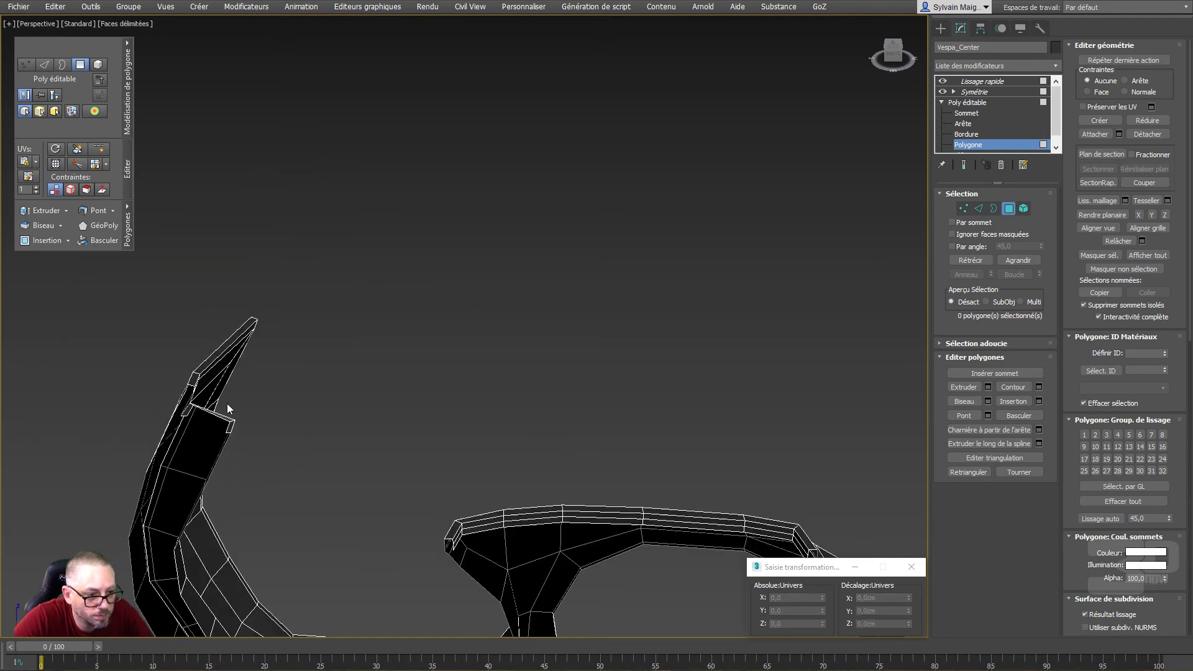
{"action": "scroll", "coordinate": [472, 424], "scroll_direction": "up", "scroll_amount": 2}
{"action": "middle_click_drag", "start_coordinate": [473, 424], "coordinate": [311, 176]}
{"action": "scroll", "coordinate": [400, 481], "scroll_direction": "up", "scroll_amount": 4}
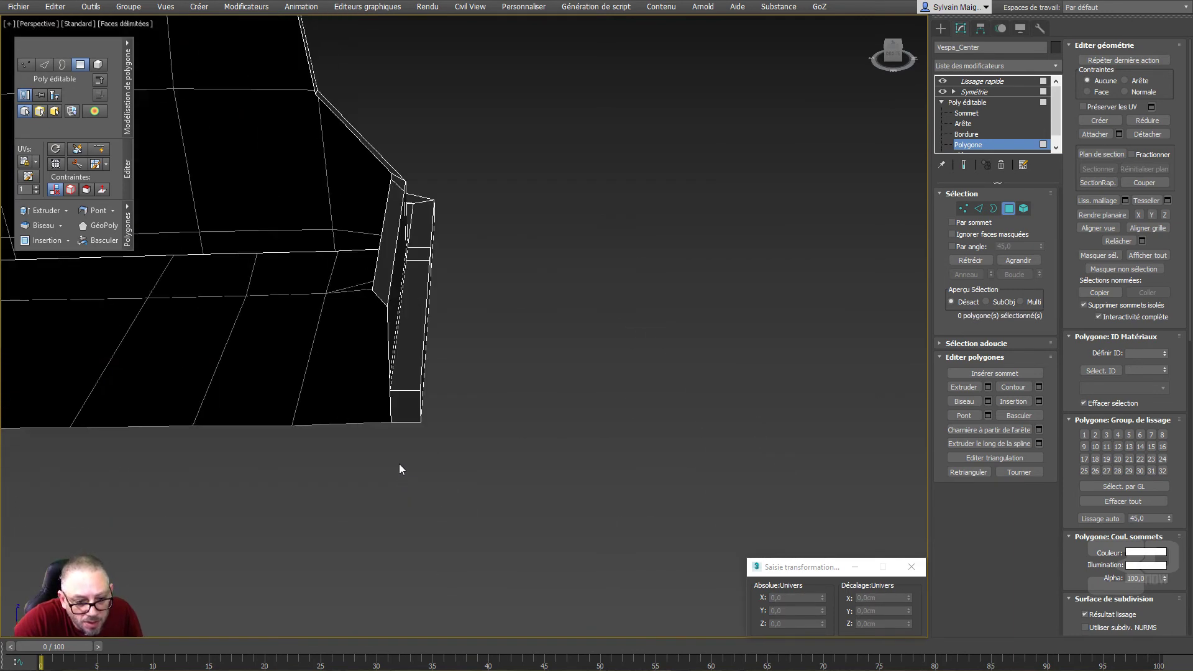
{"action": "left_click", "coordinate": [398, 413]}
{"action": "left_click", "coordinate": [367, 454]}
Enable Show End Result so the smoothed mesh stays visible while editing
{"action": "scroll", "coordinate": [370, 461], "scroll_direction": "down", "scroll_amount": 3}
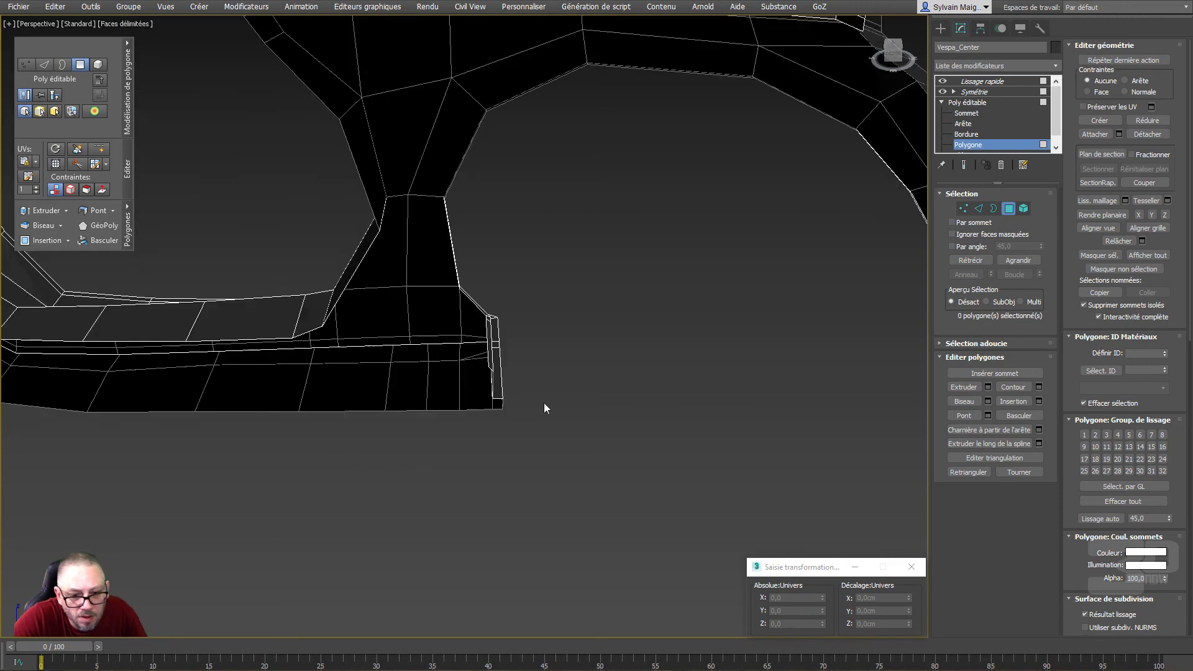
{"action": "scroll", "coordinate": [542, 402], "scroll_direction": "down", "scroll_amount": 3}
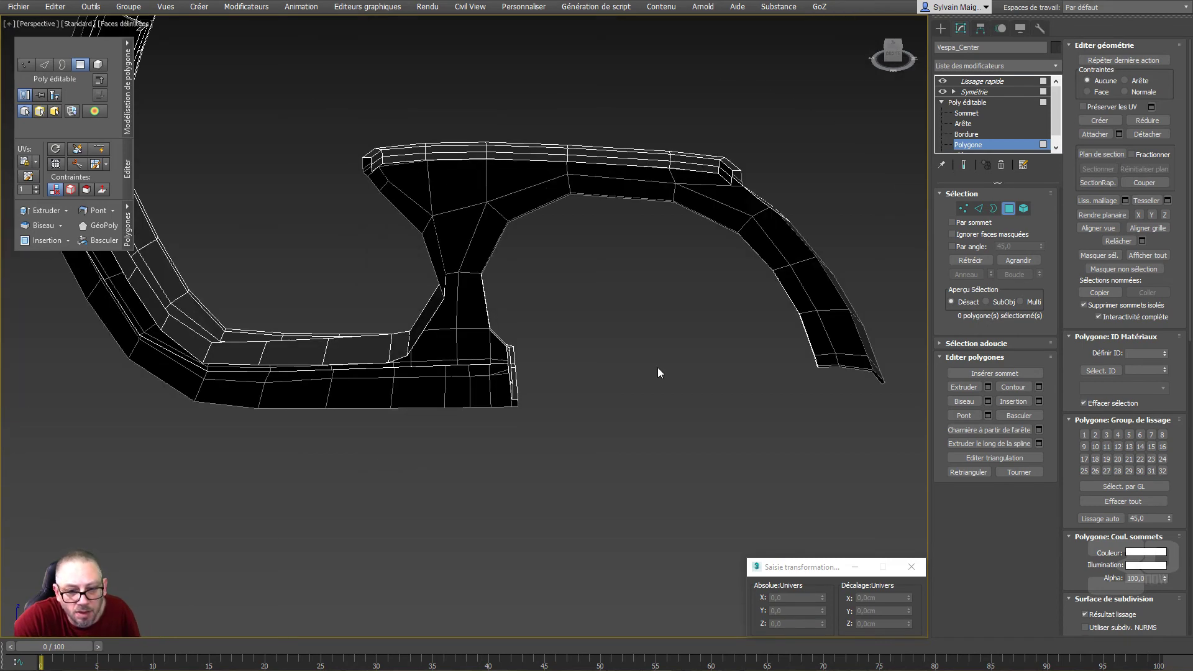
{"action": "left_click", "coordinate": [966, 169]}
{"action": "scroll", "coordinate": [535, 431], "scroll_direction": "down", "scroll_amount": 3}
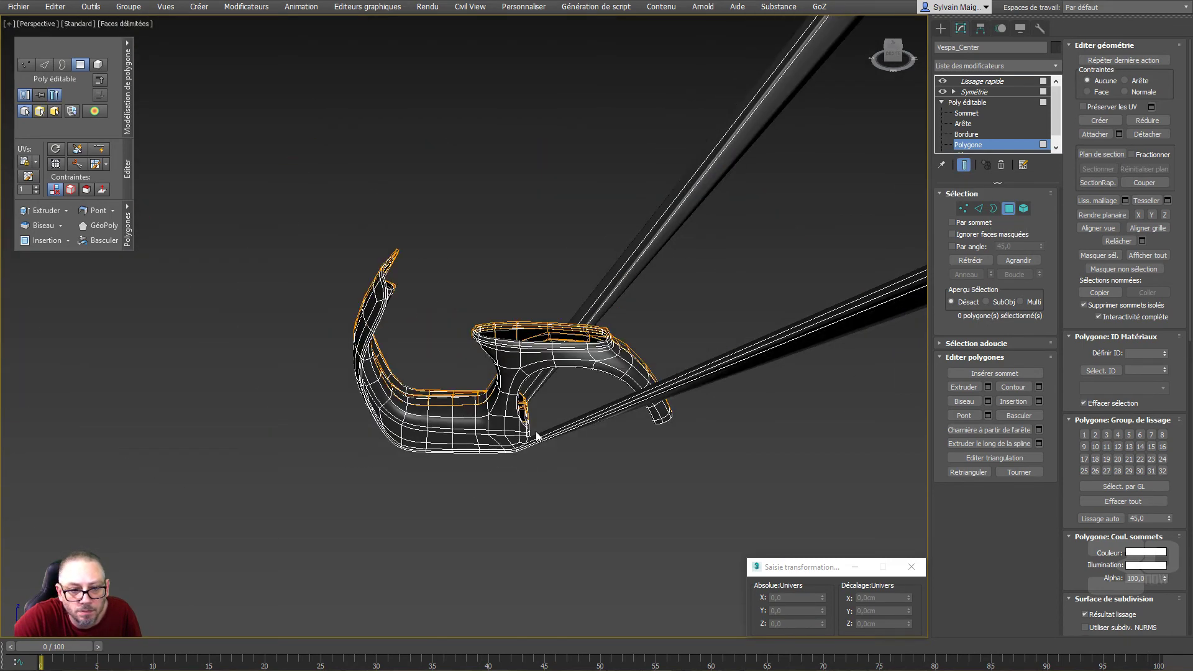
{"action": "scroll", "coordinate": [497, 422], "scroll_direction": "up", "scroll_amount": 3}
{"action": "scroll", "coordinate": [472, 411], "scroll_direction": "up", "scroll_amount": 5}
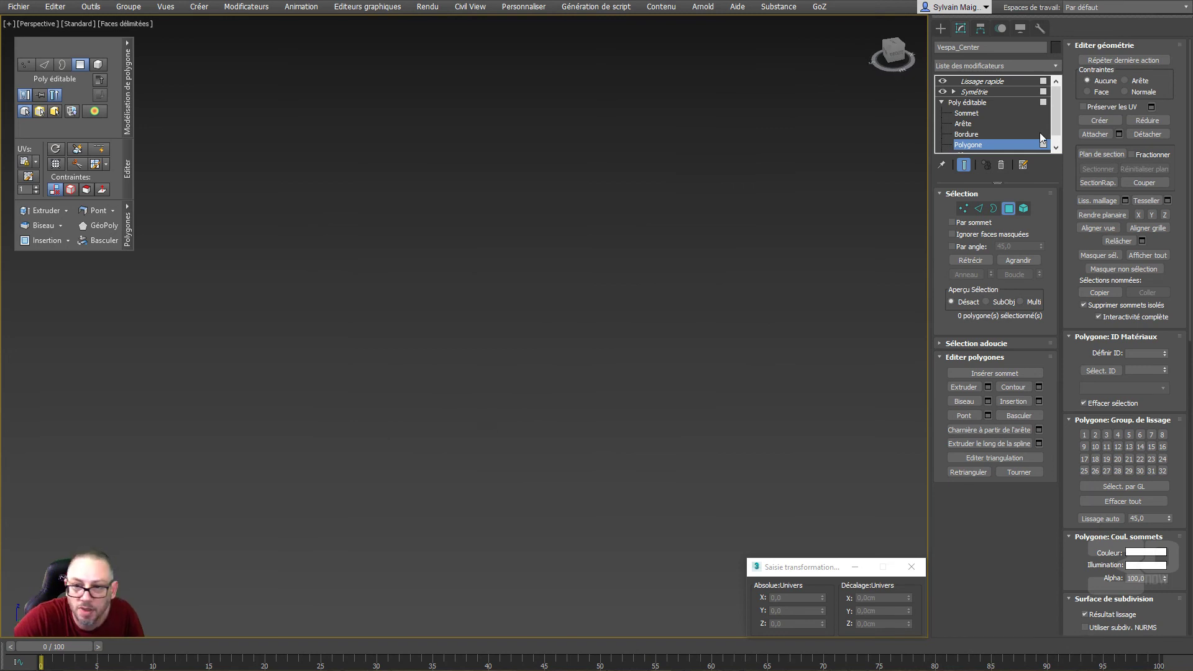
{"action": "left_click", "coordinate": [975, 81]}
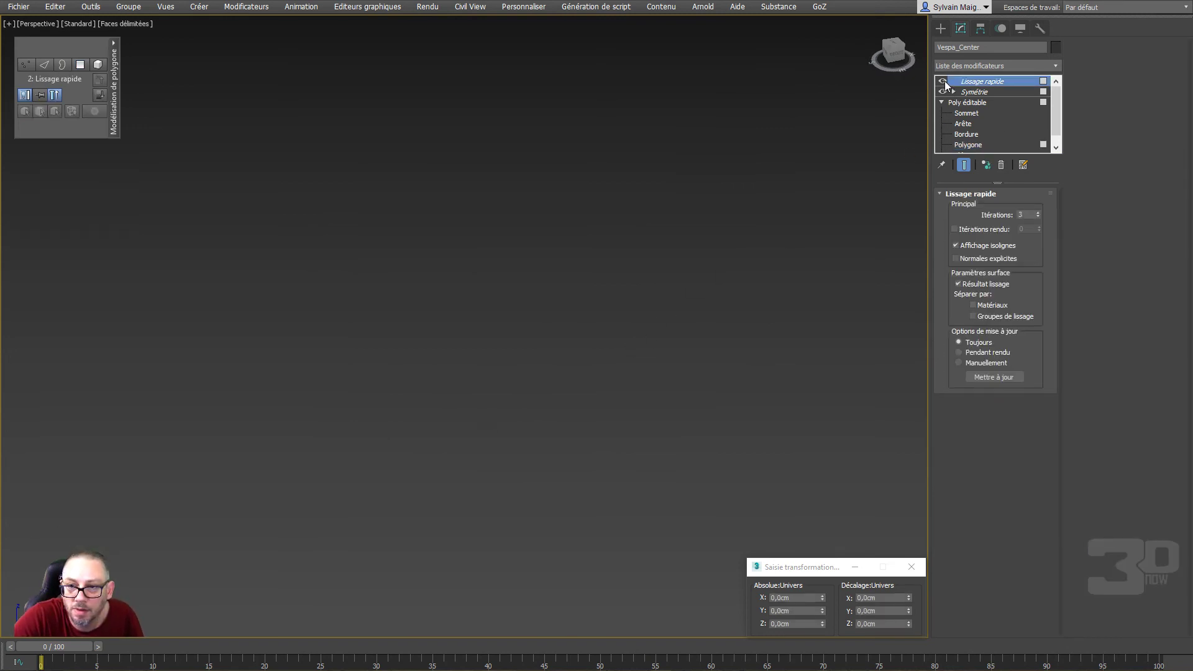
{"action": "key", "text": "z"}
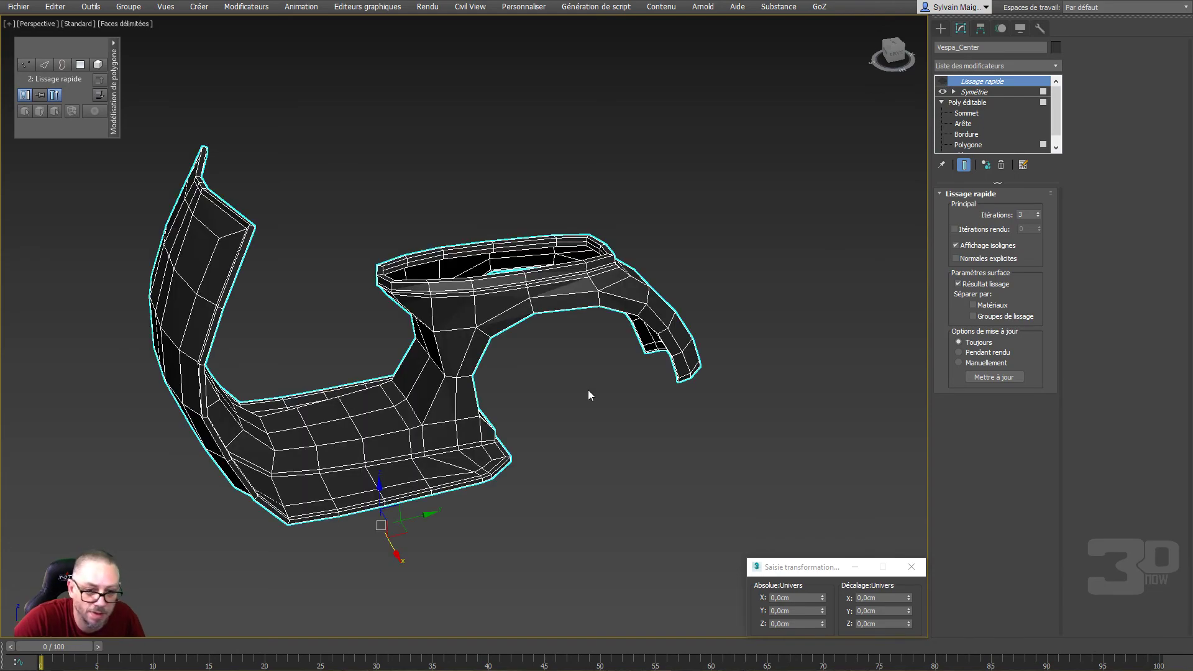
{"action": "mouse_move", "coordinate": [588, 389]}
{"action": "middle_mouse_down", "text": "alt"}
{"action": "mouse_move", "coordinate": [476, 455]}
{"action": "mouse_move", "coordinate": [342, 408]}
{"action": "mouse_move", "coordinate": [559, 395]}
{"action": "middle_mouse_up", "text": "alt"}
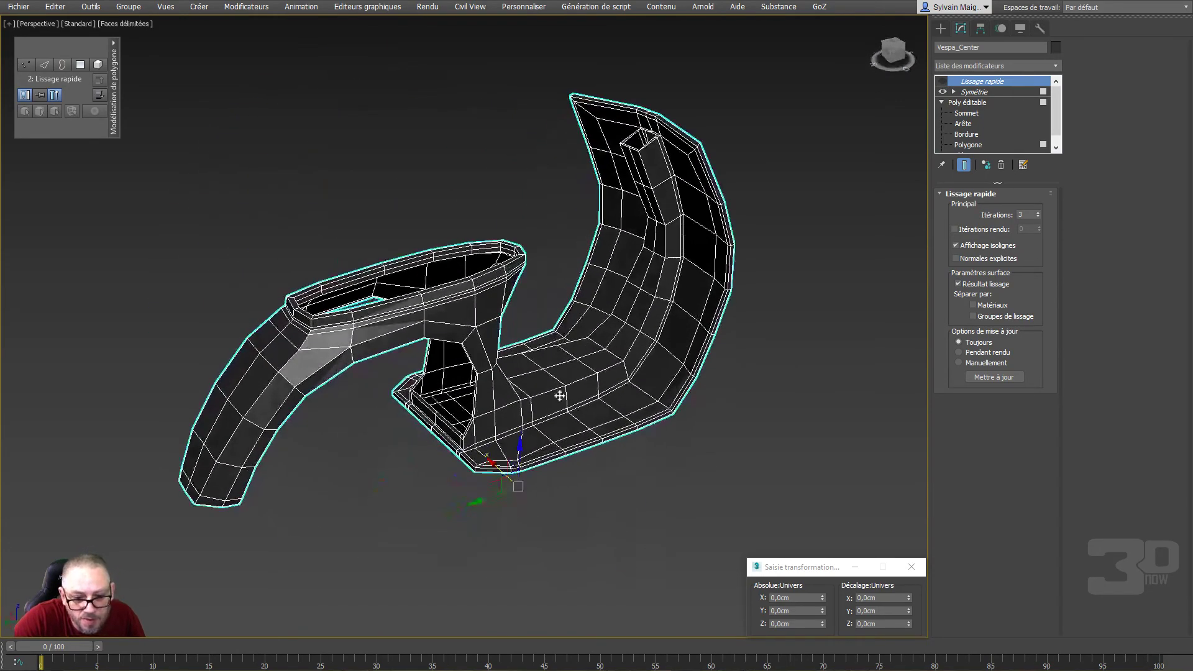
{"action": "left_click", "coordinate": [941, 81]}
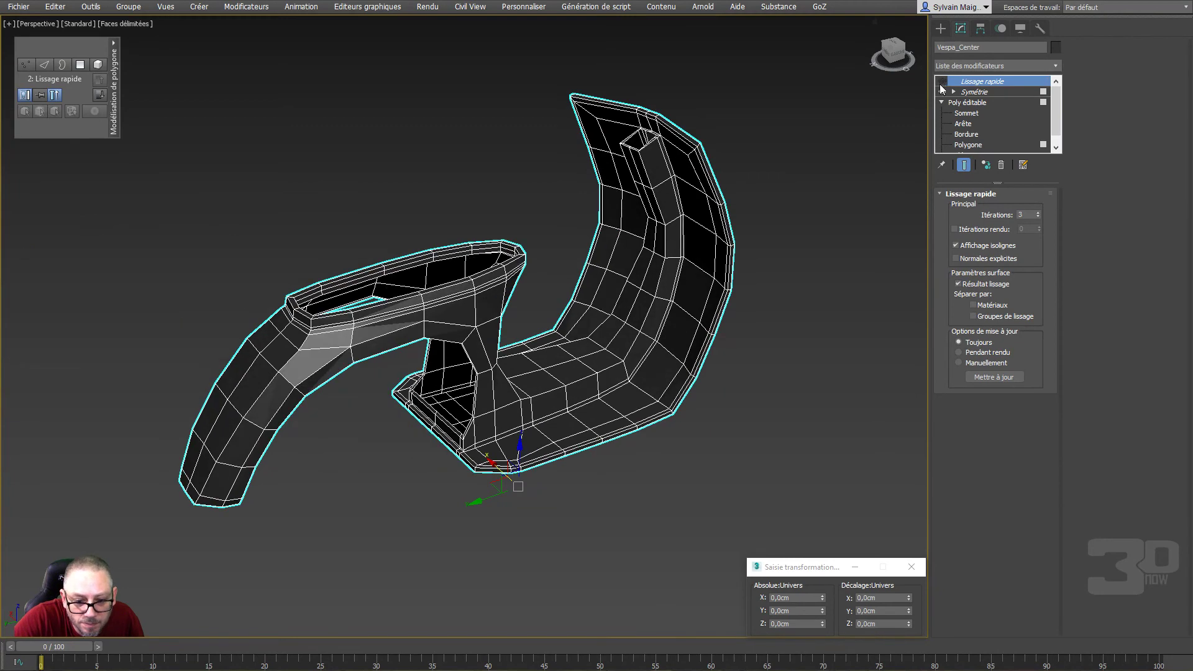
{"action": "left_click", "coordinate": [969, 146]}
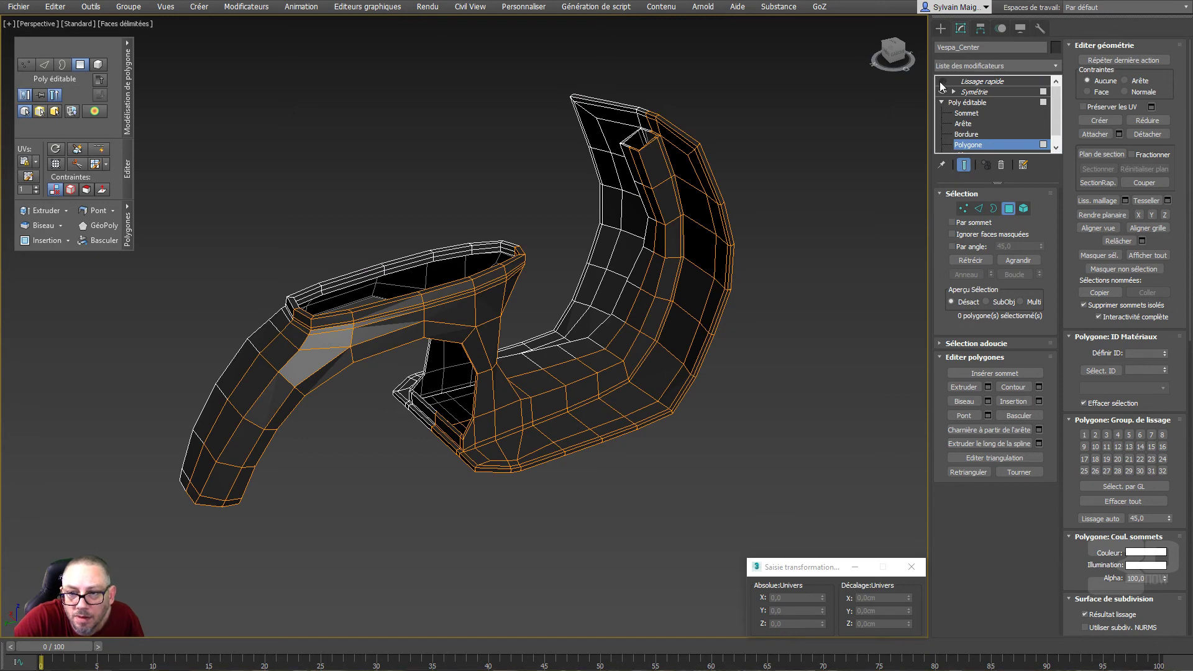
{"action": "left_click", "coordinate": [941, 82]}
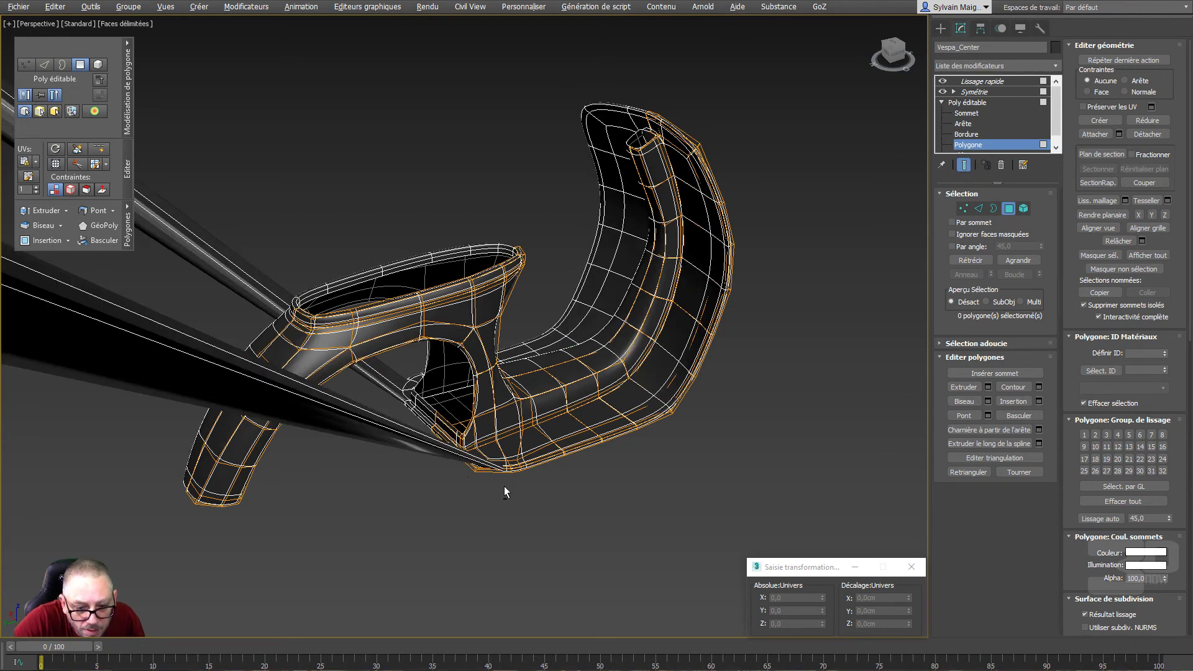
{"action": "left_click", "coordinate": [1007, 210]}
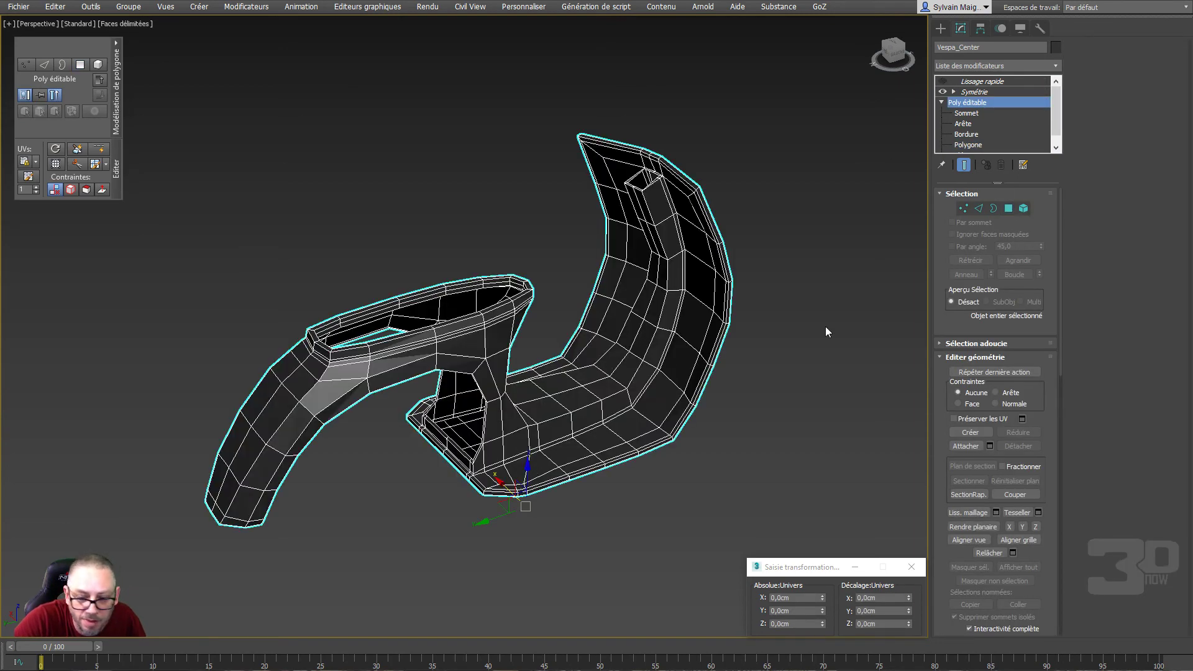
{"action": "left_click", "coordinate": [1009, 209]}
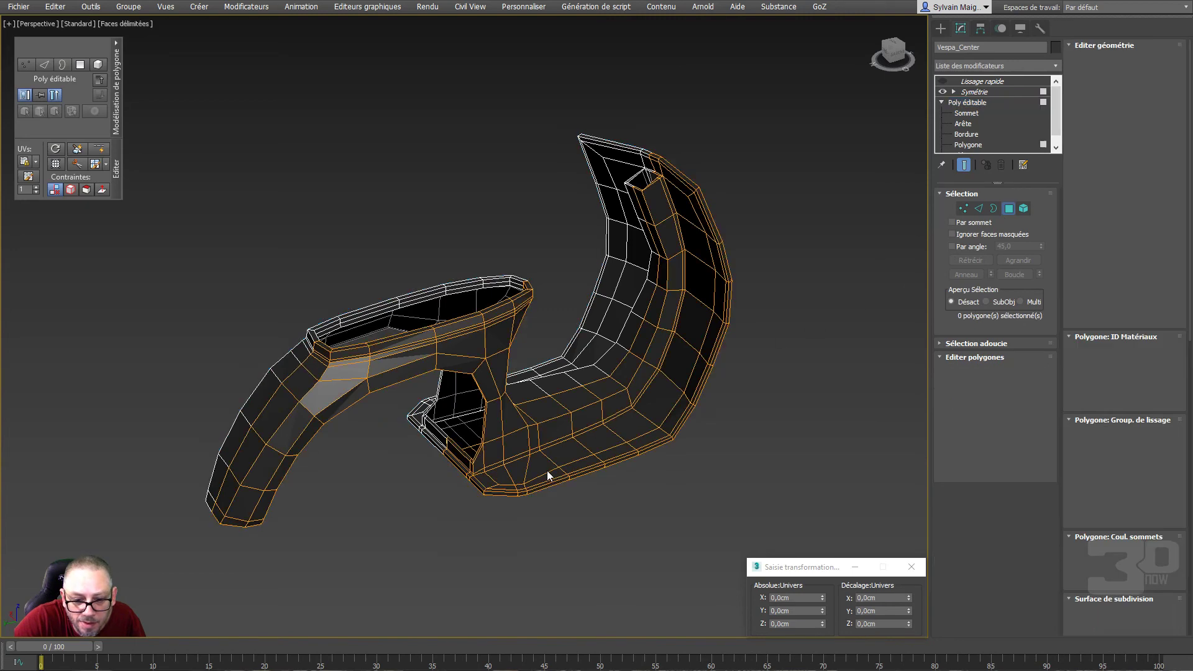
{"action": "left_click", "coordinate": [535, 463]}
Delete a strip polygon along the bottom of the rim and select the lower strip face
{"action": "key", "text": "z"}
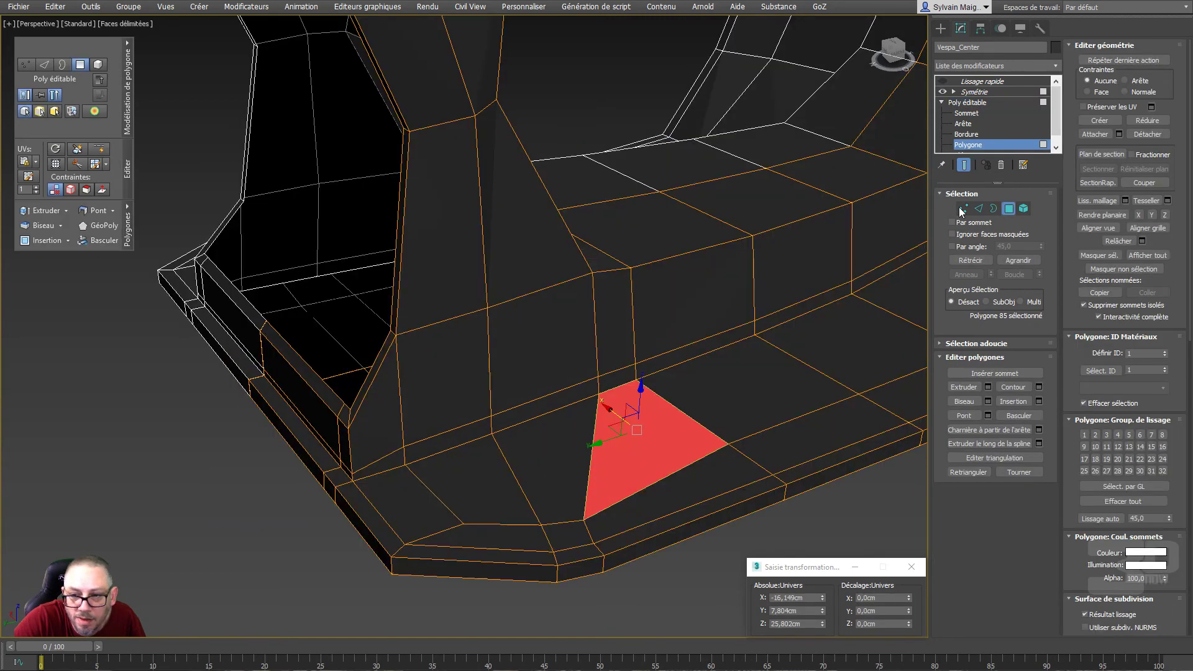
{"action": "left_click", "coordinate": [963, 165]}
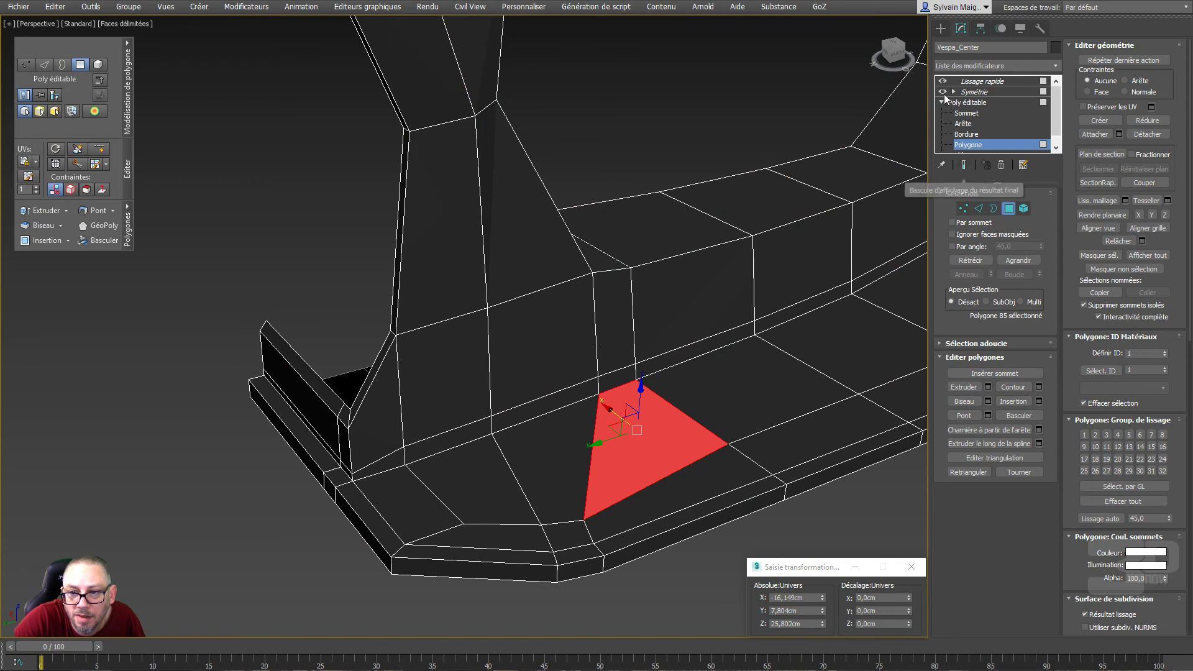
{"action": "left_click", "coordinate": [964, 166]}
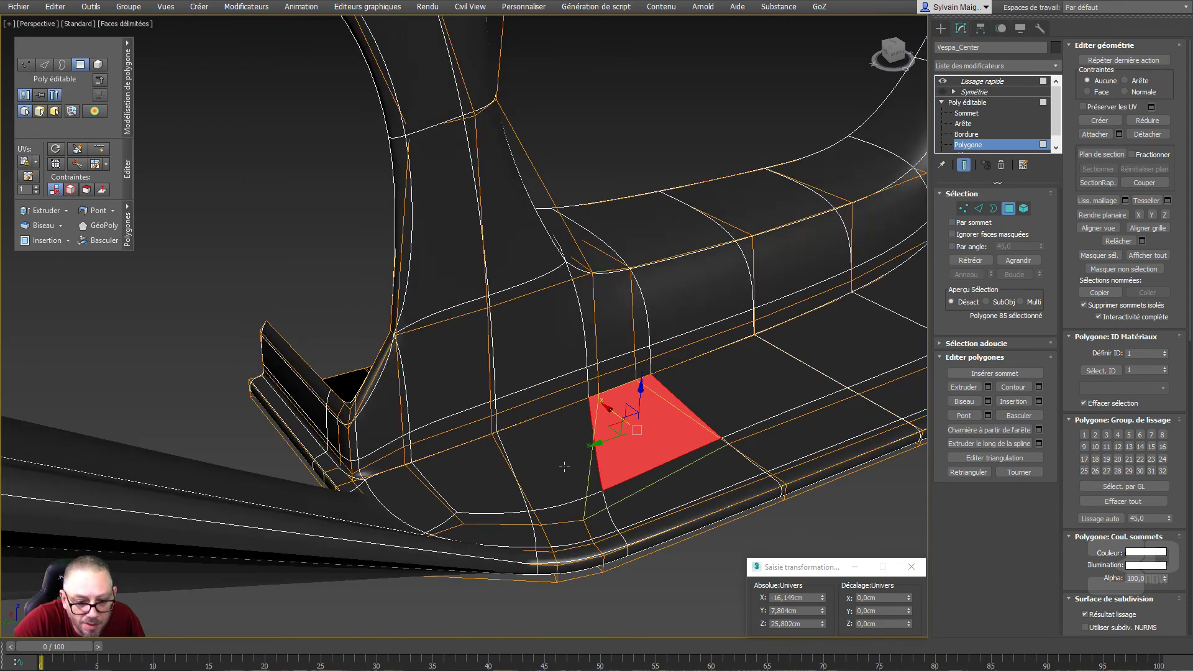
{"action": "left_click", "coordinate": [524, 574]}
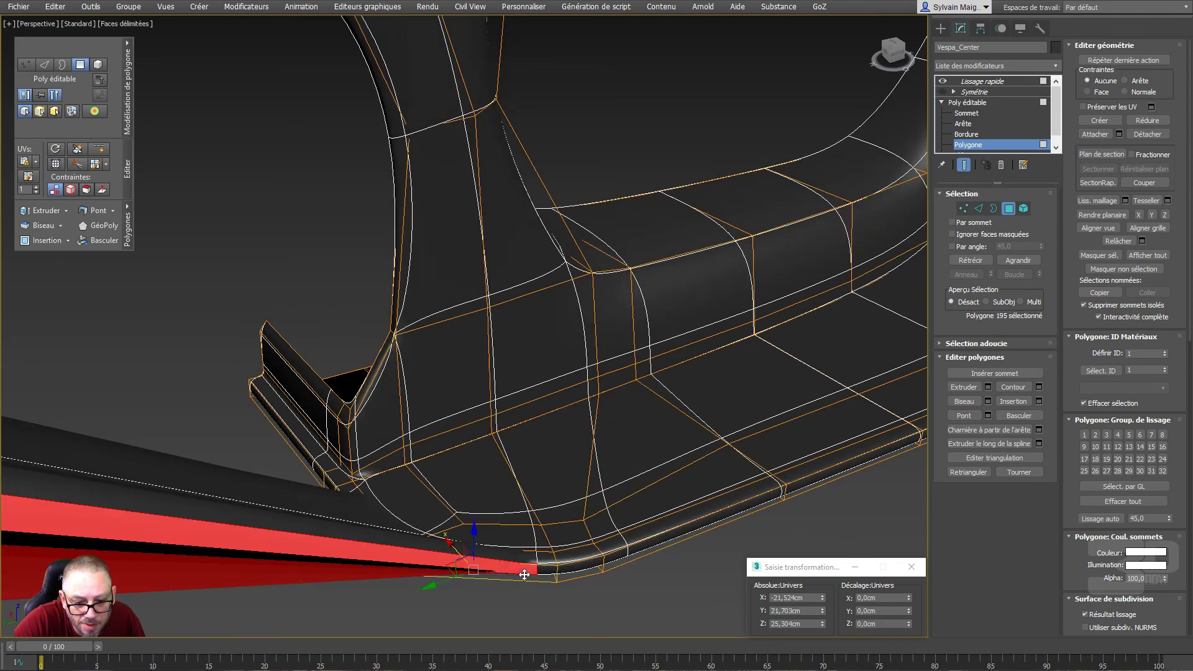
{"action": "left_click", "coordinate": [384, 537]}
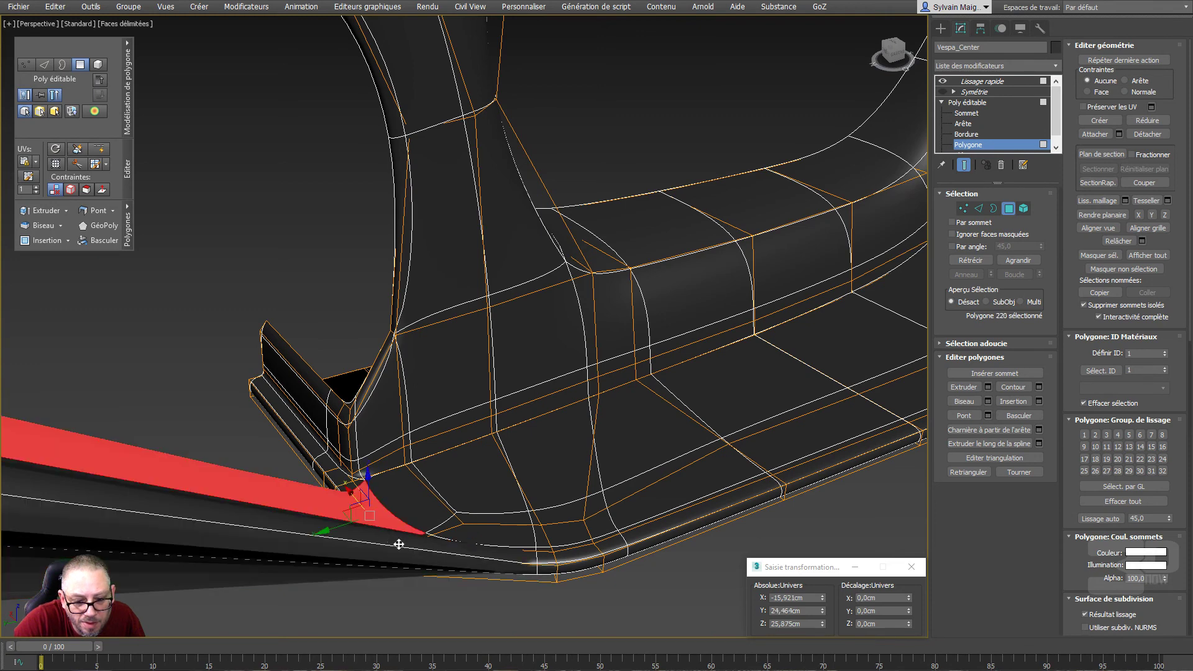
{"action": "key", "text": "Delete"}
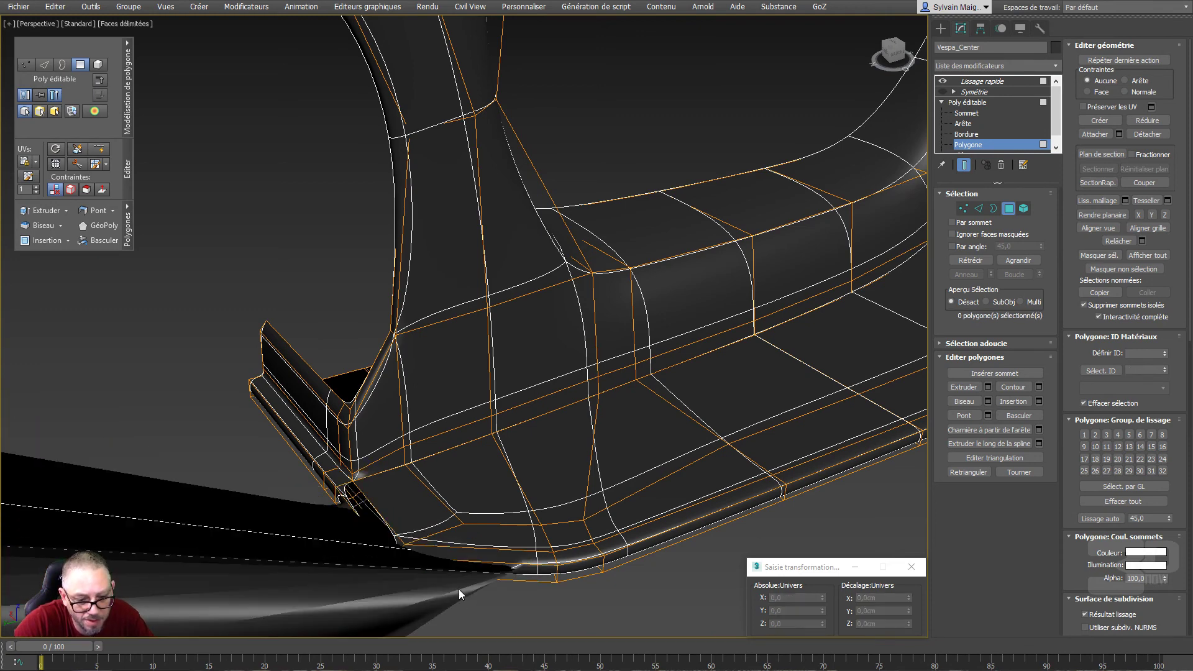
{"action": "left_click", "coordinate": [474, 567]}
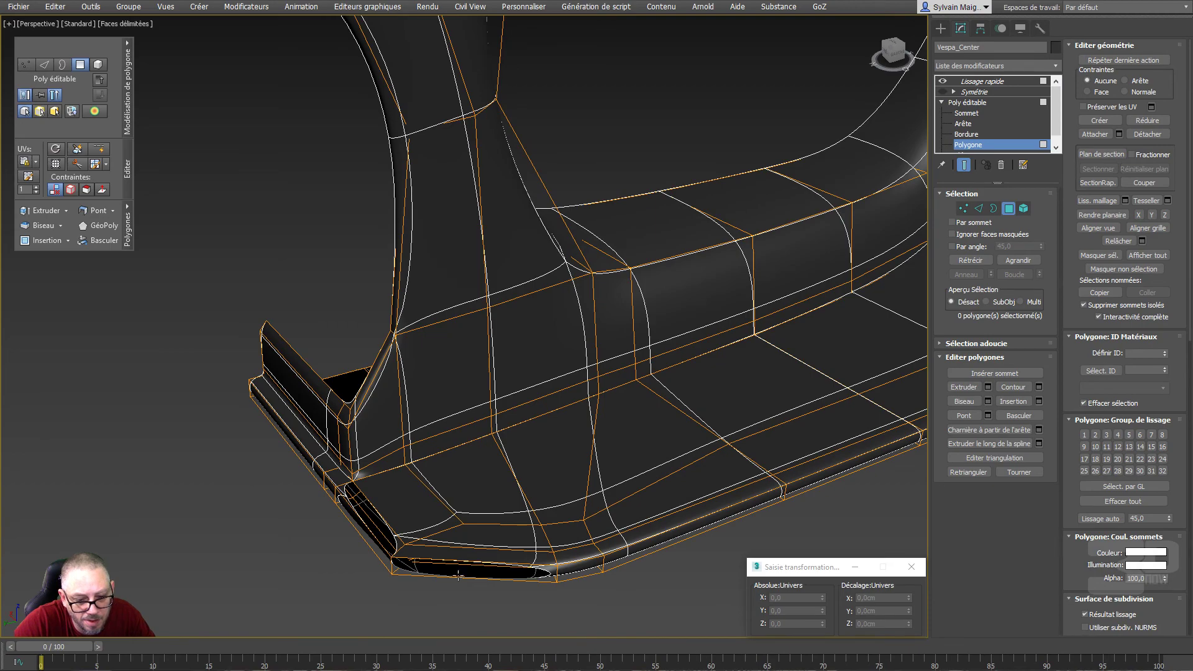
At Vertex level, nudge the front rim-lip corner vertex down and outward
{"action": "mouse_move", "coordinate": [432, 576]}
{"action": "middle_mouse_down", "text": "alt"}
{"action": "mouse_move", "coordinate": [415, 588]}
{"action": "mouse_move", "coordinate": [458, 530]}
{"action": "mouse_move", "coordinate": [454, 588]}
{"action": "mouse_move", "coordinate": [439, 546]}
{"action": "mouse_move", "coordinate": [420, 580]}
{"action": "mouse_move", "coordinate": [410, 569]}
{"action": "middle_mouse_up", "text": "alt"}
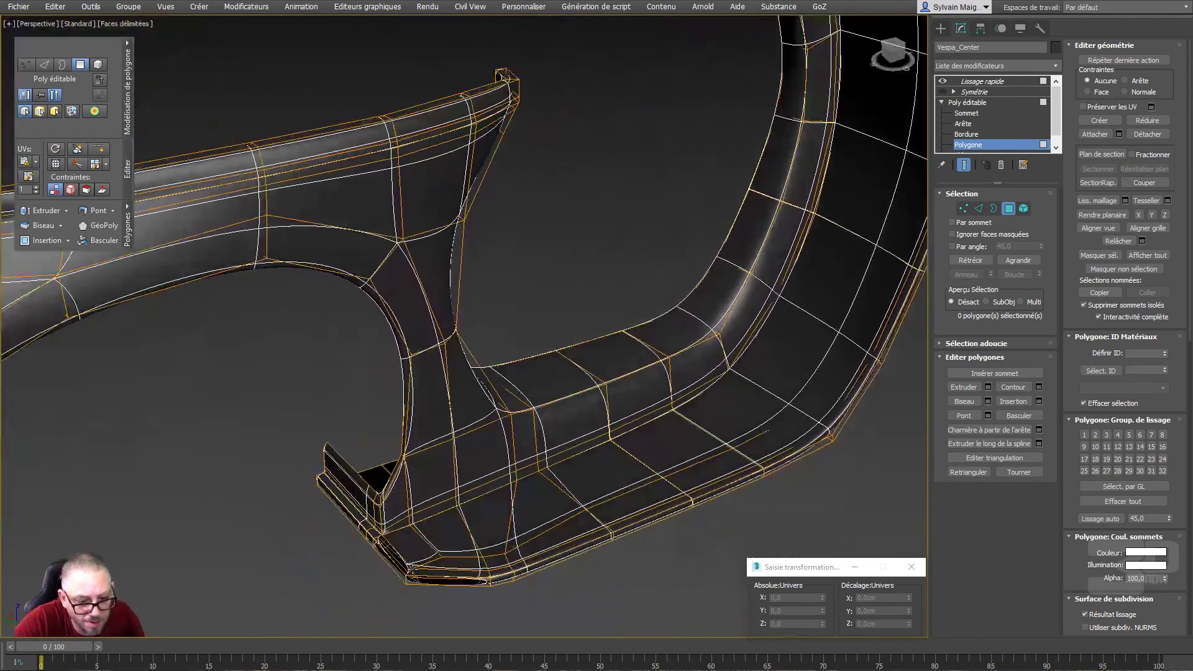
{"action": "scroll", "coordinate": [409, 568], "scroll_direction": "up", "scroll_amount": 5}
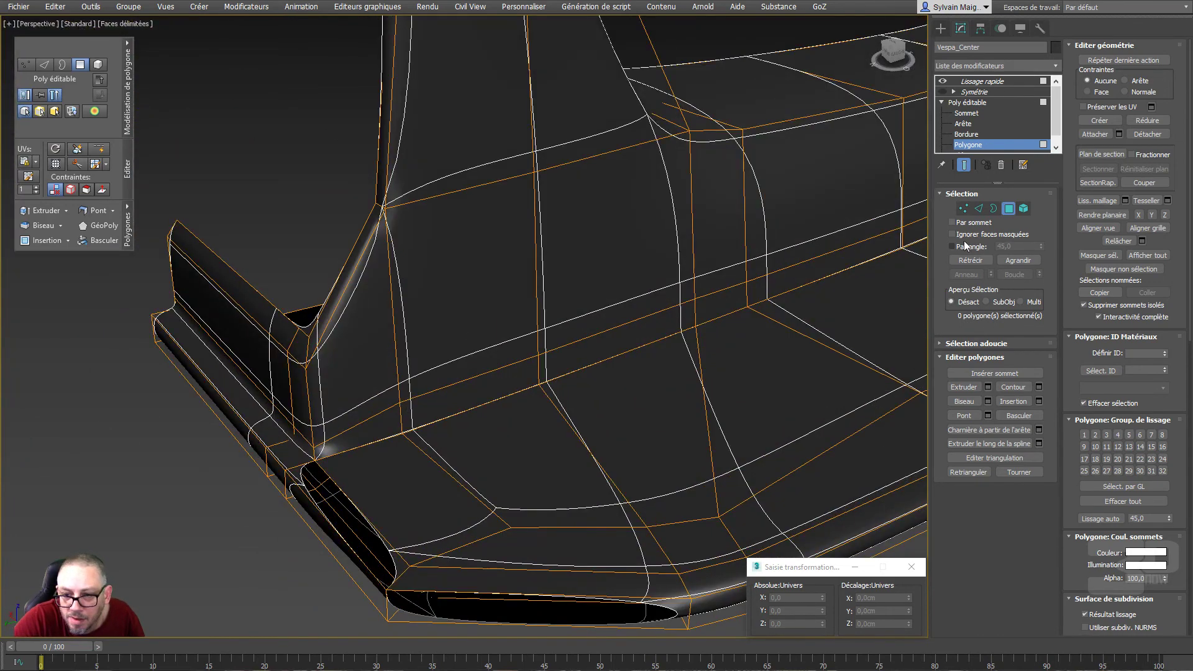
{"action": "left_click", "coordinate": [962, 212]}
{"action": "left_click", "coordinate": [411, 567]}
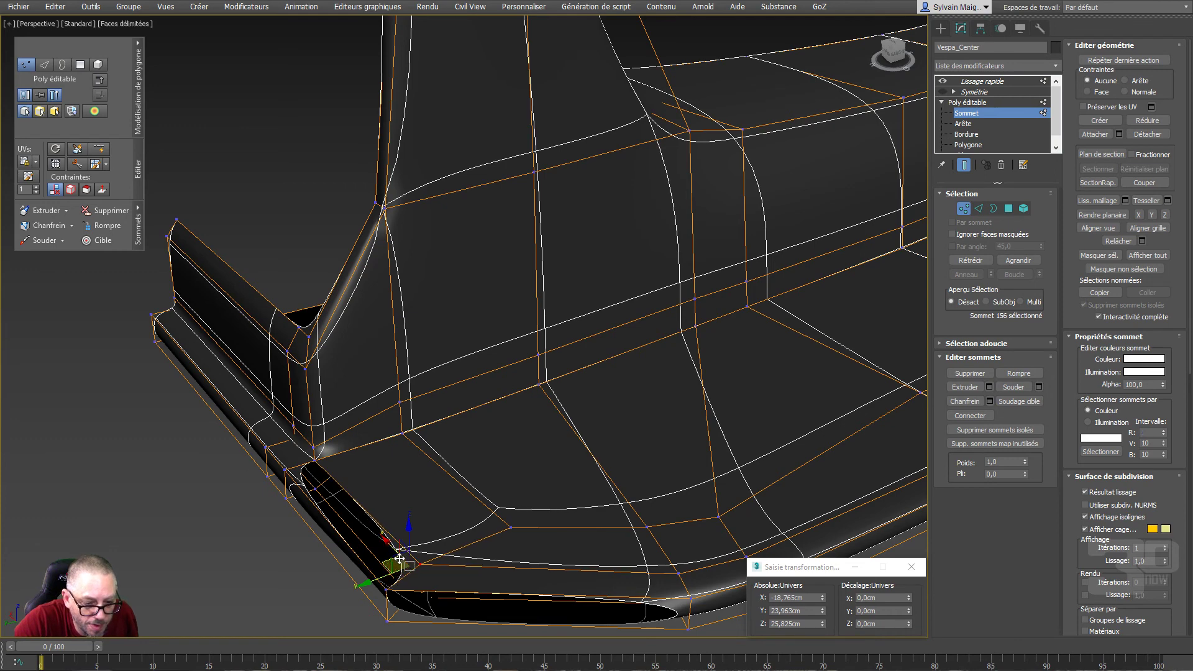
{"action": "left_click_drag", "start_coordinate": [399, 559], "coordinate": [423, 578]}
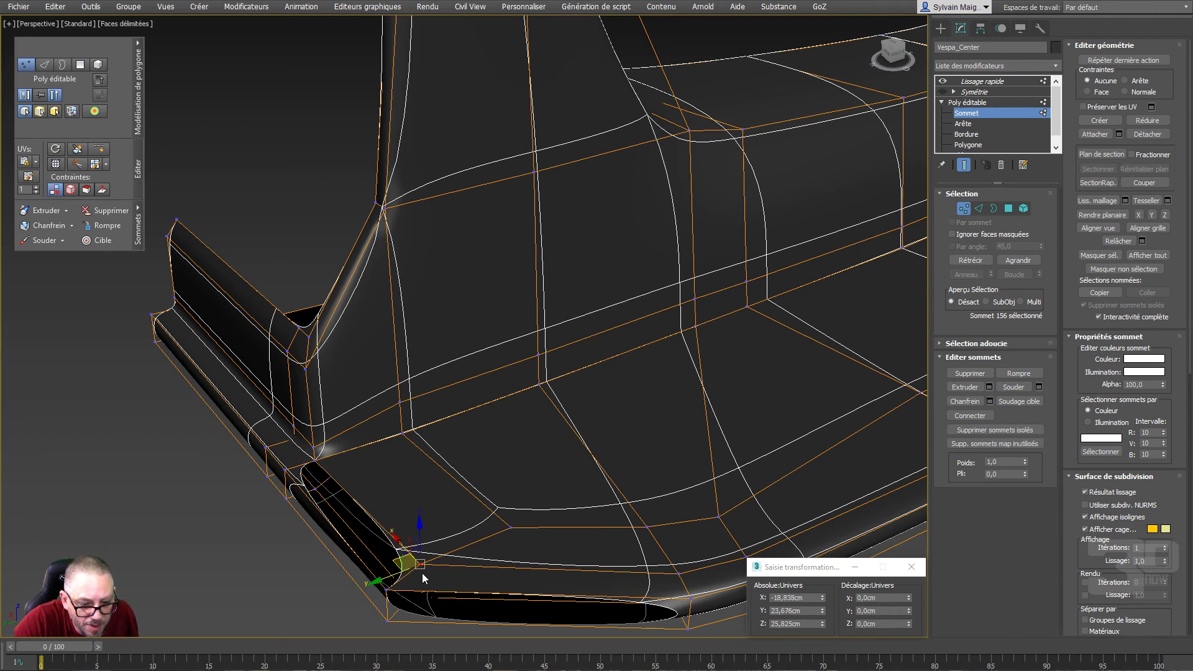
{"action": "scroll", "coordinate": [311, 469], "scroll_direction": "up", "scroll_amount": 3}
{"action": "scroll", "coordinate": [314, 472], "scroll_direction": "up", "scroll_amount": 3}
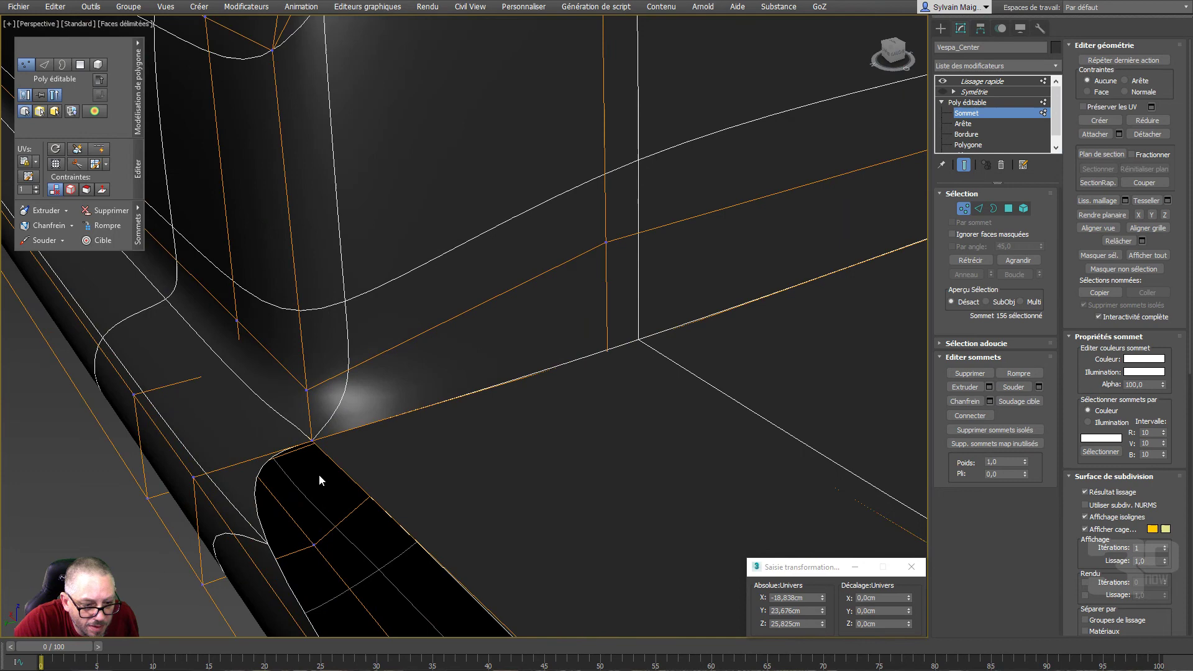
{"action": "left_click", "coordinate": [312, 440]}
{"action": "scroll", "coordinate": [313, 487], "scroll_direction": "down", "scroll_amount": 3}
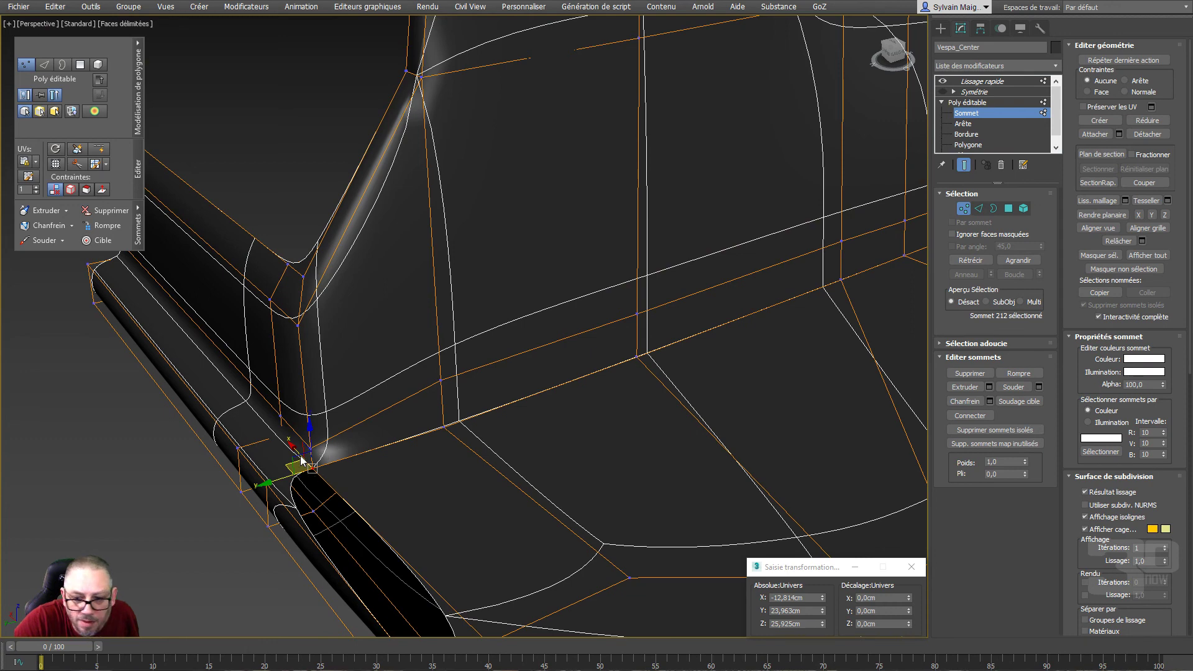
{"action": "left_click", "coordinate": [318, 483]}
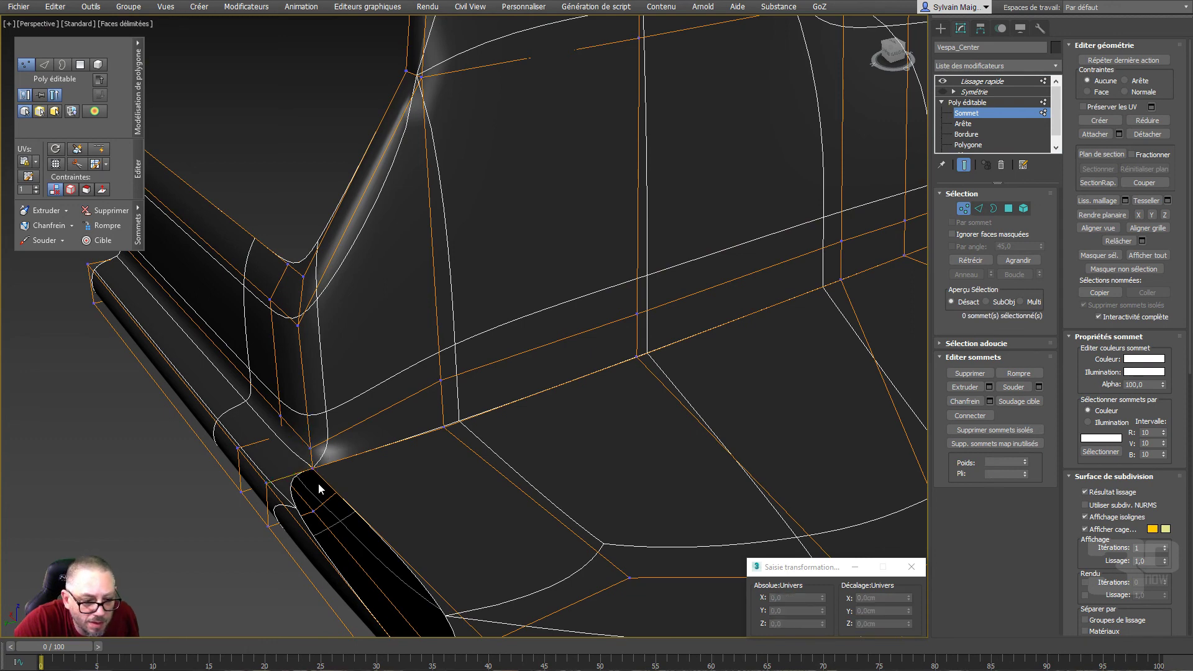
{"action": "mouse_move", "coordinate": [318, 483]}
{"action": "middle_mouse_down"}
{"action": "mouse_move", "coordinate": [312, 491]}
{"action": "mouse_move", "coordinate": [314, 363]}
{"action": "mouse_move", "coordinate": [317, 375]}
{"action": "middle_mouse_up"}
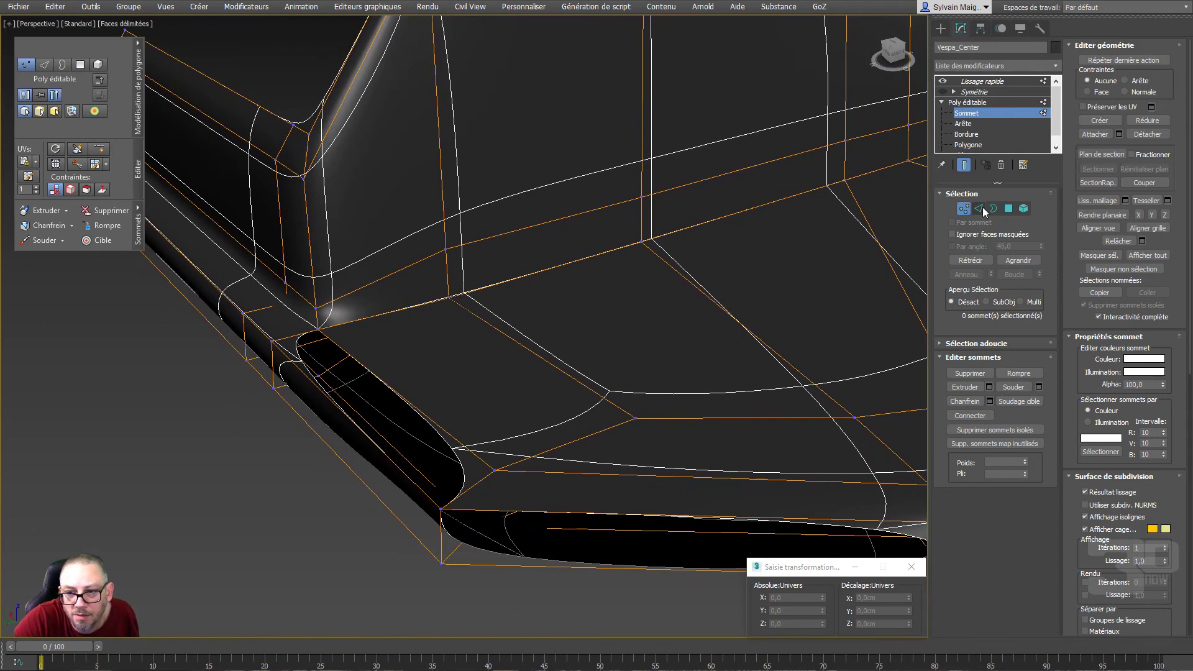
At Polygon level, delete the curved corner face of the lower lip
{"action": "left_click", "coordinate": [1008, 210]}
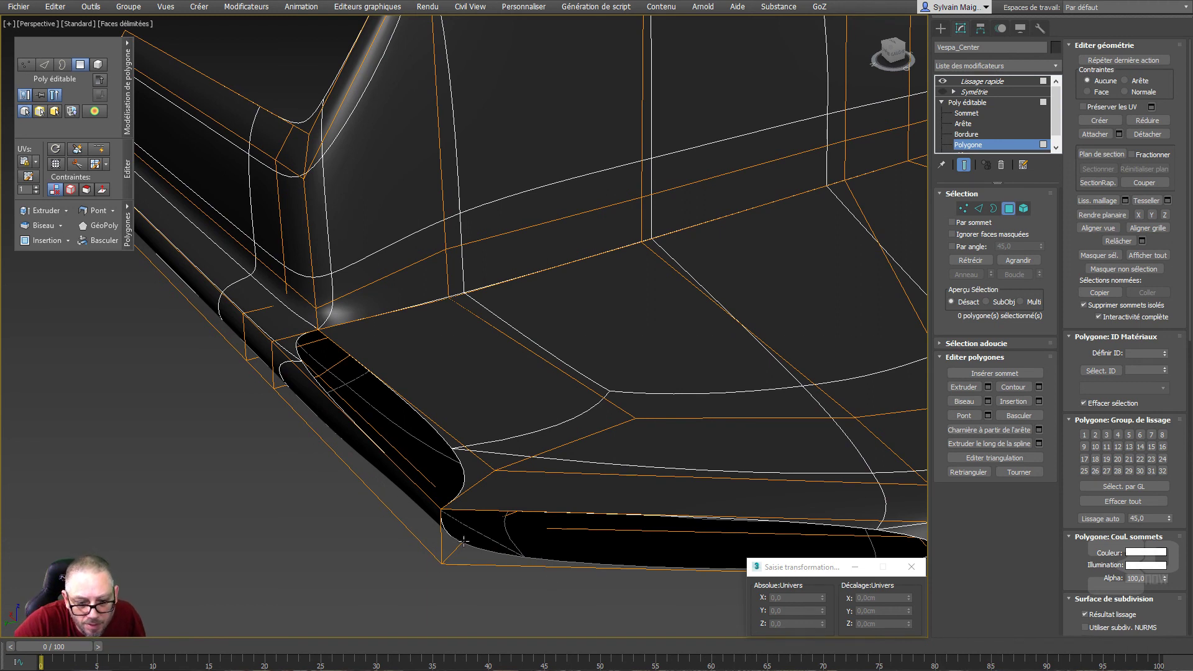
{"action": "left_click", "coordinate": [404, 483]}
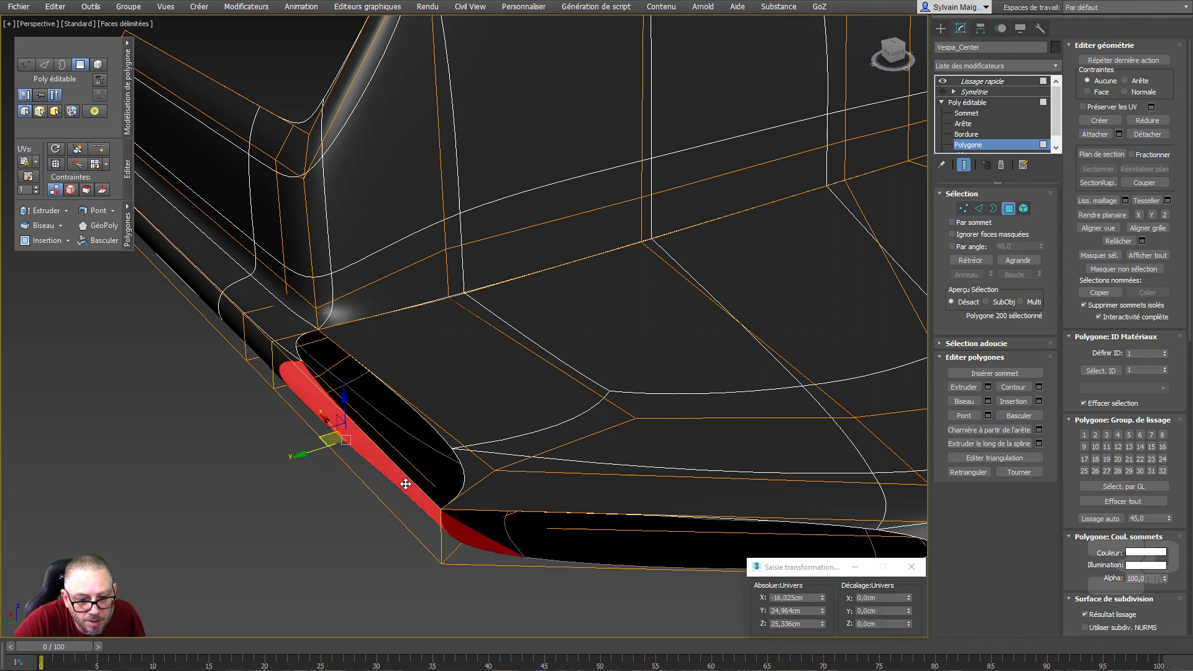
{"action": "left_click", "coordinate": [400, 495]}
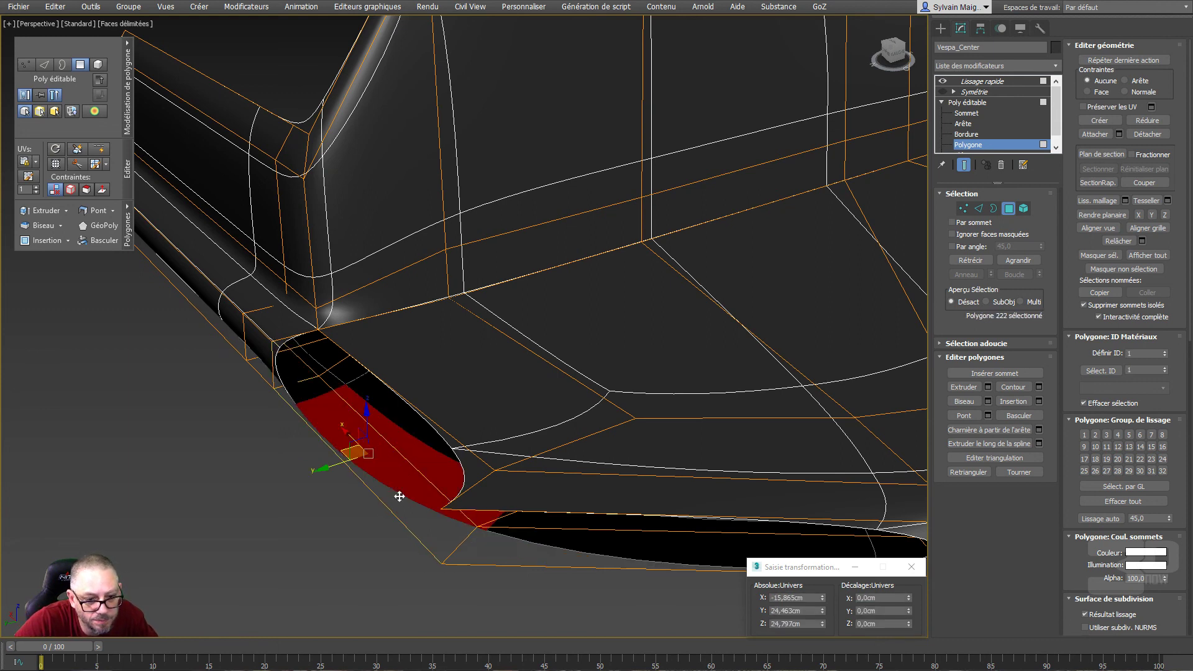
{"action": "key", "text": "Delete"}
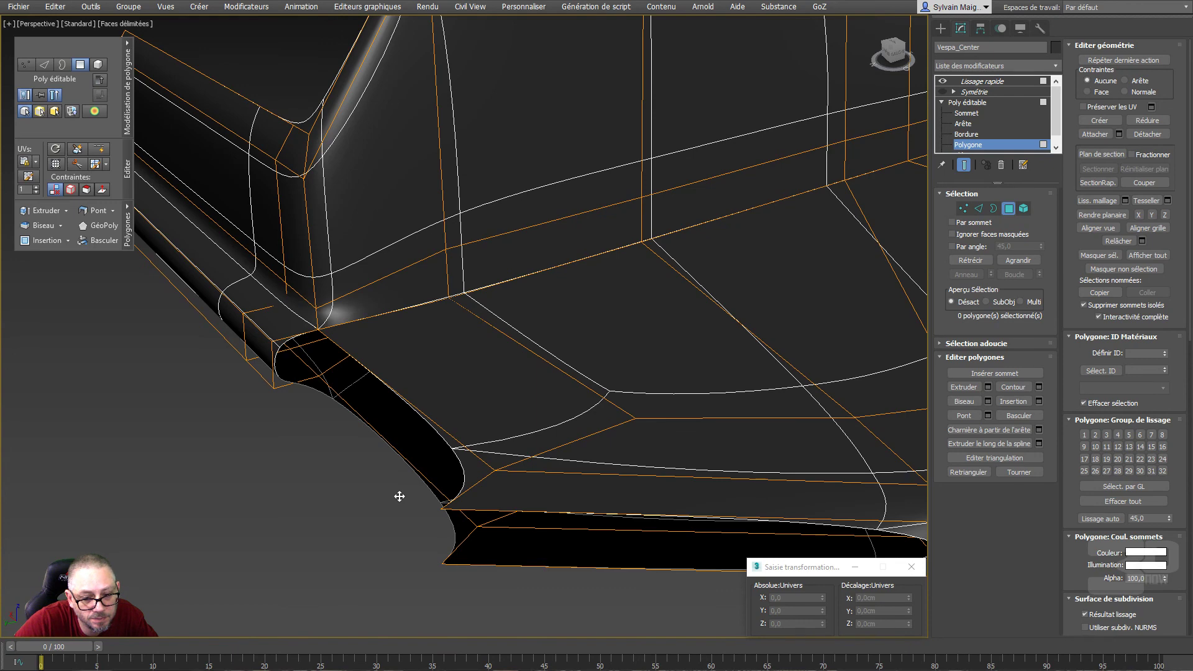
{"action": "middle_click_drag", "start_coordinate": [532, 546], "coordinate": [530, 514], "text": "alt"}
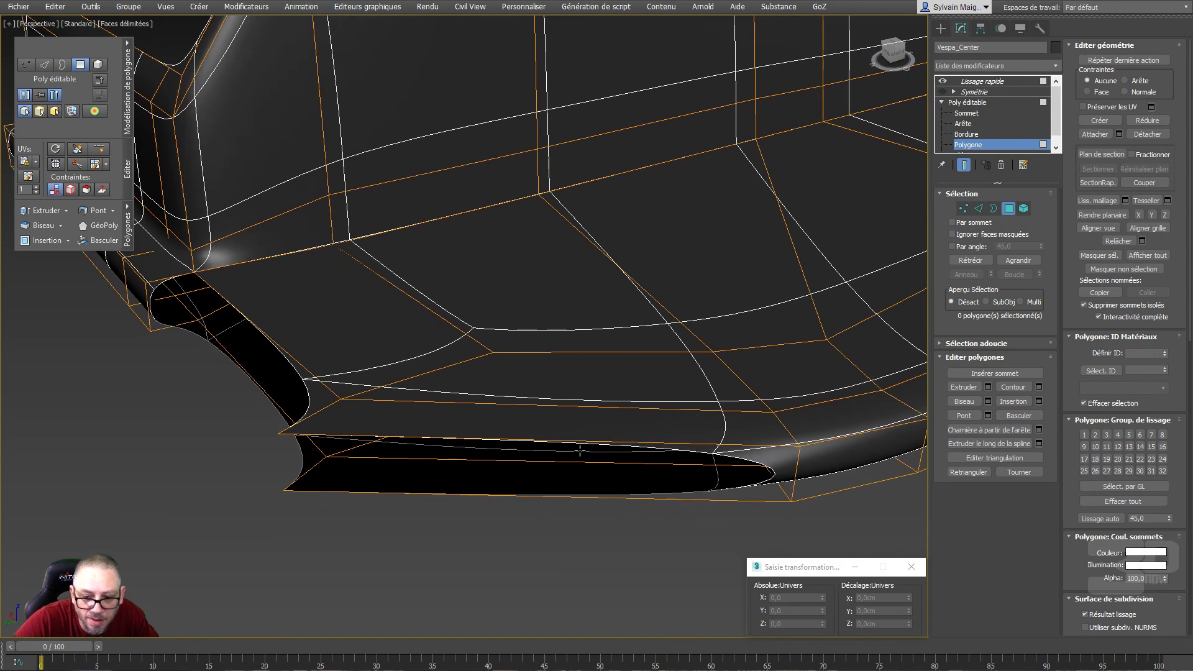
Bridge the lip gap's border edges at Edge level, then undo the unwanted bridge
{"action": "left_click", "coordinate": [963, 415]}
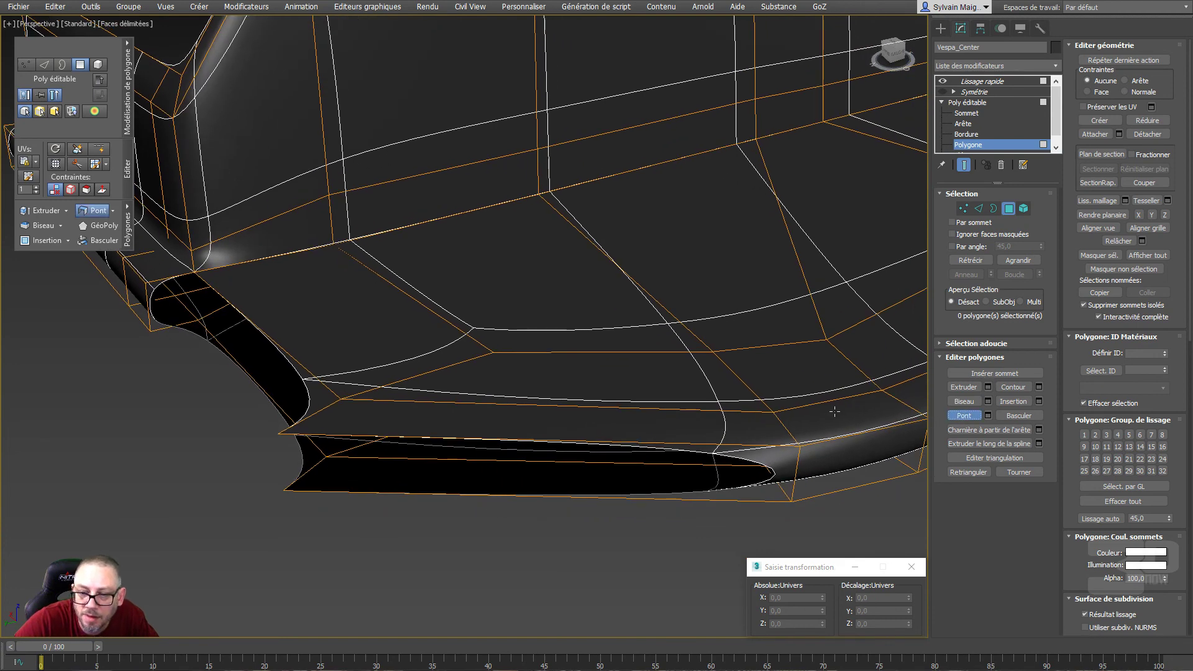
{"action": "left_click", "coordinate": [962, 124]}
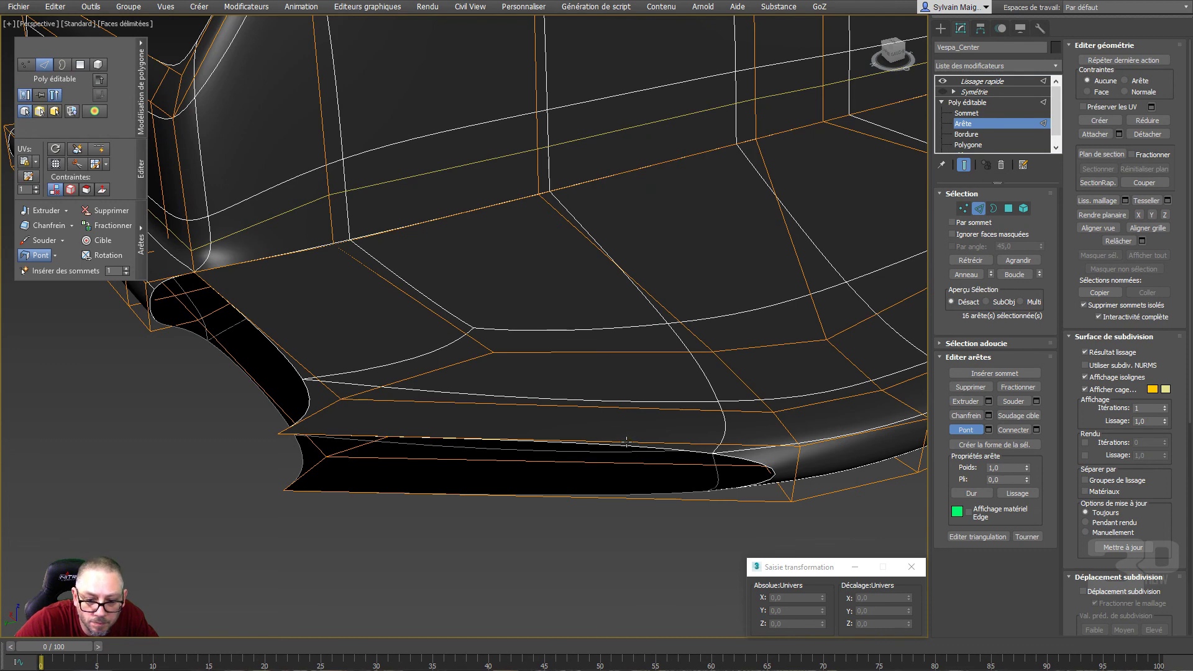
{"action": "left_click", "coordinate": [627, 498]}
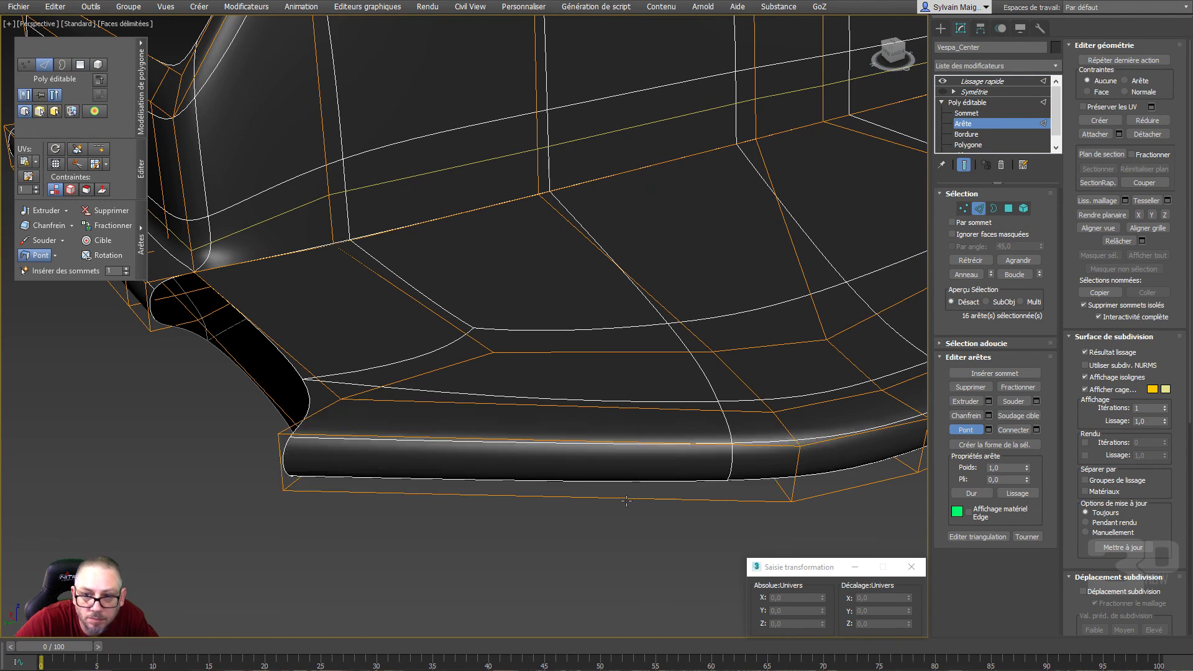
{"action": "mouse_move", "coordinate": [441, 512]}
{"action": "middle_mouse_down", "text": "alt"}
{"action": "mouse_move", "coordinate": [426, 551]}
{"action": "mouse_move", "coordinate": [542, 567]}
{"action": "middle_mouse_up", "text": "alt"}
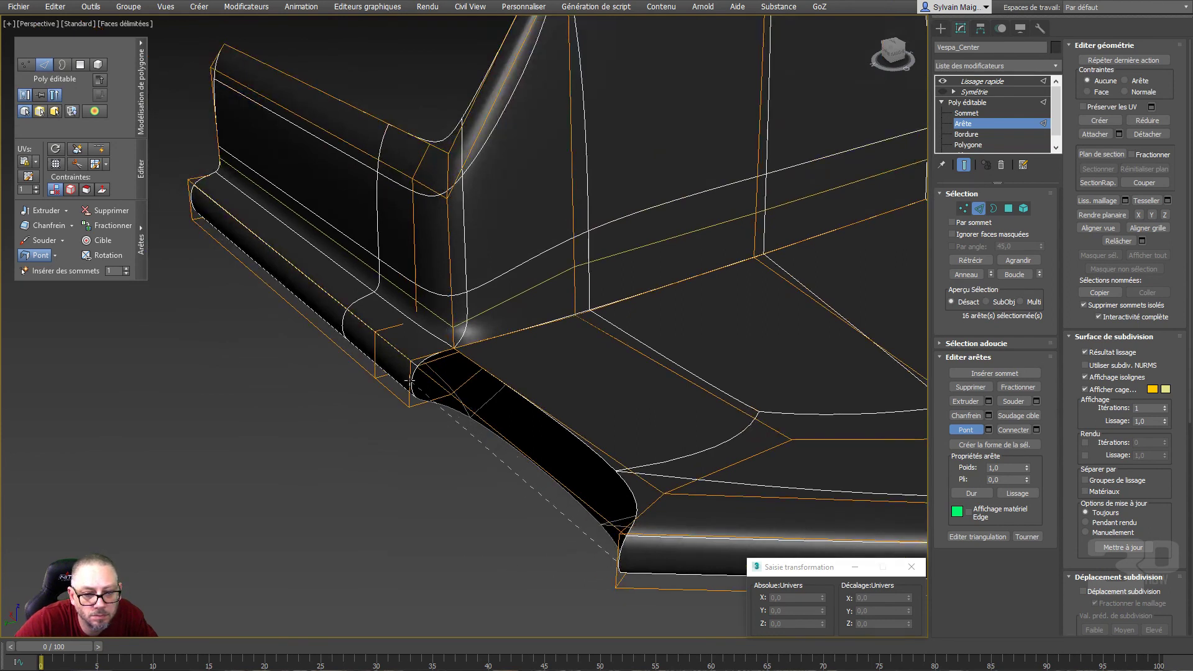
{"action": "key", "text": "ctrl+z"}
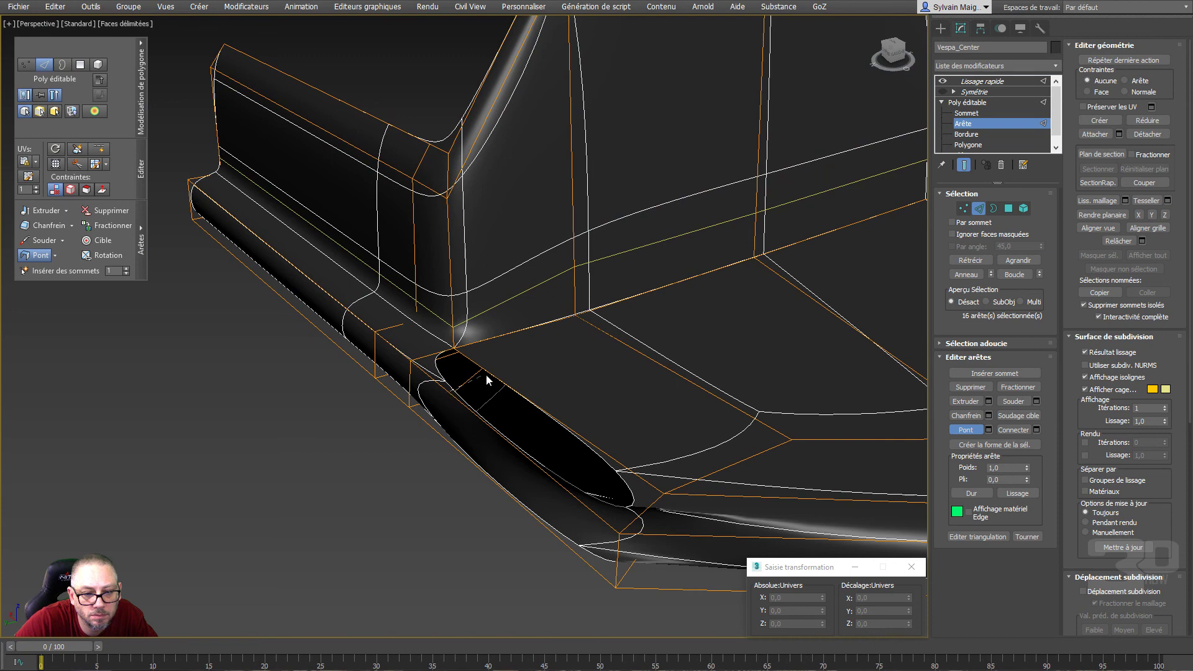
Re-bridge the front corner gap correctly, inspect it, and clear the edge selection
{"action": "left_click", "coordinate": [490, 376]}
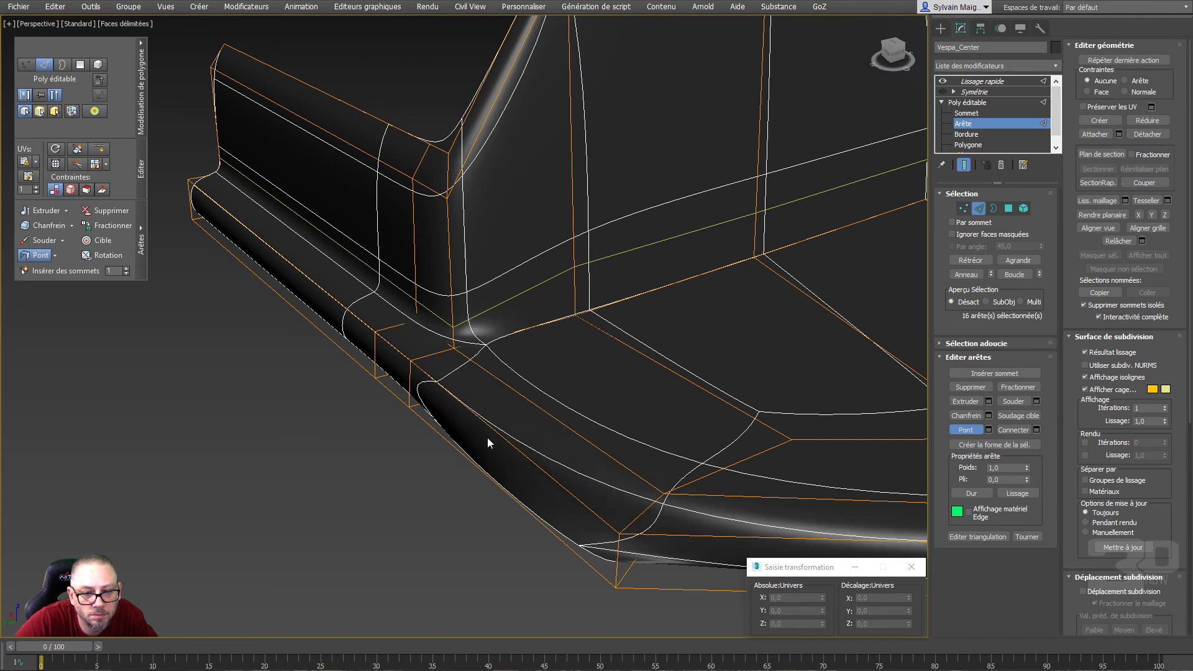
{"action": "middle_click_drag", "start_coordinate": [512, 531], "coordinate": [486, 494], "text": "alt"}
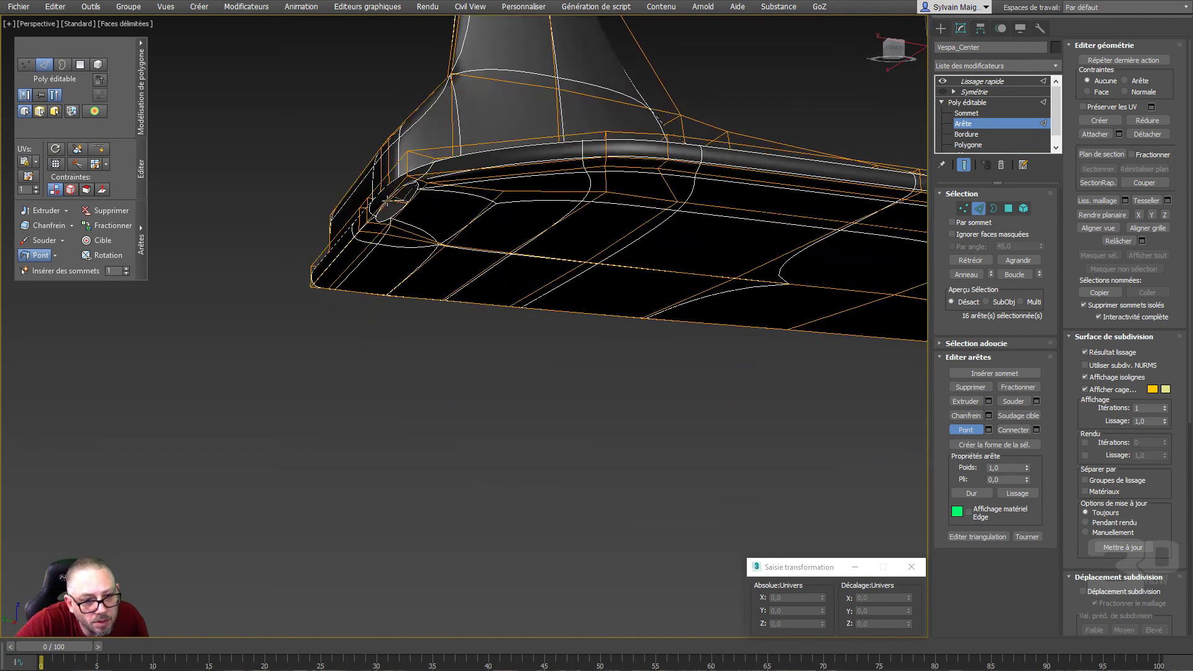
{"action": "middle_click_drag", "start_coordinate": [403, 211], "coordinate": [436, 280], "text": "alt"}
{"action": "scroll", "coordinate": [436, 280], "scroll_direction": "up", "scroll_amount": 5}
{"action": "left_click", "coordinate": [421, 518]}
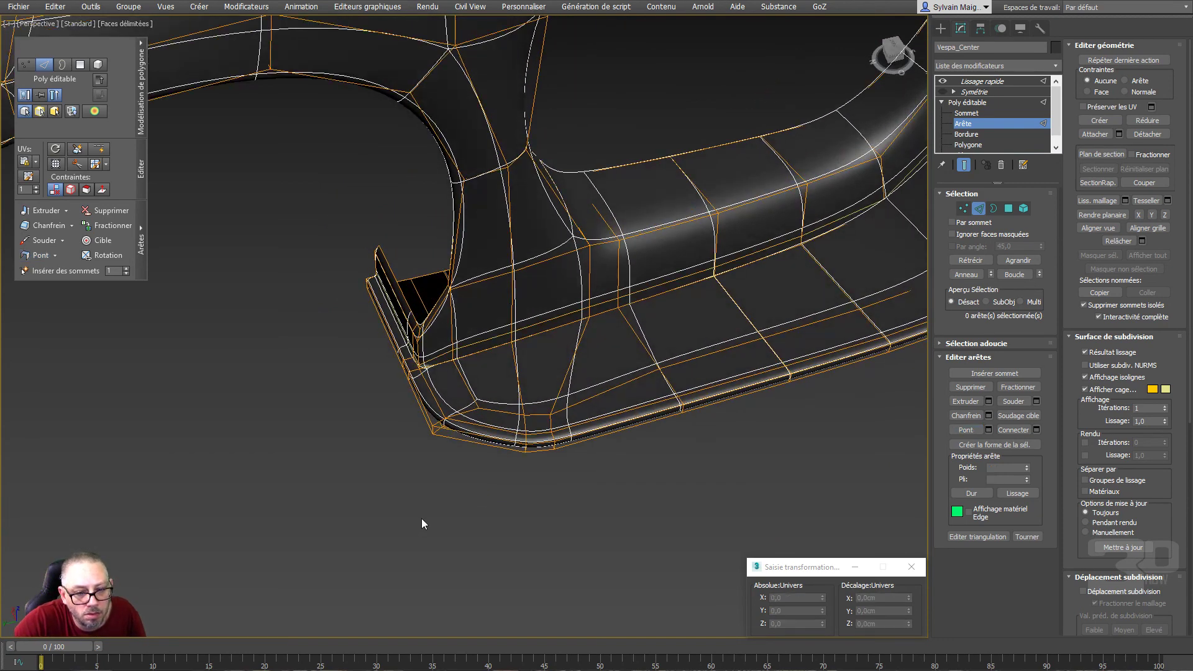
{"action": "scroll", "coordinate": [510, 484], "scroll_direction": "down", "scroll_amount": 4}
{"action": "middle_click_drag", "start_coordinate": [509, 483], "coordinate": [578, 480]}
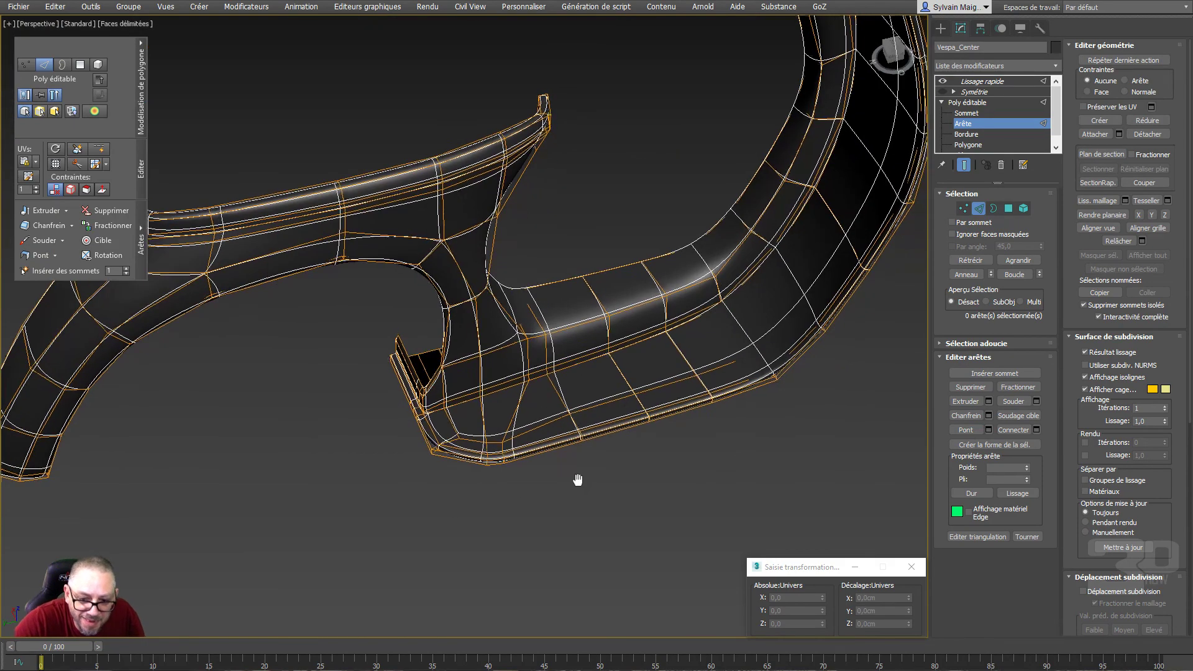
Leave Edge editing and zoom in on the rim's lower front corner
{"action": "left_click", "coordinate": [978, 208]}
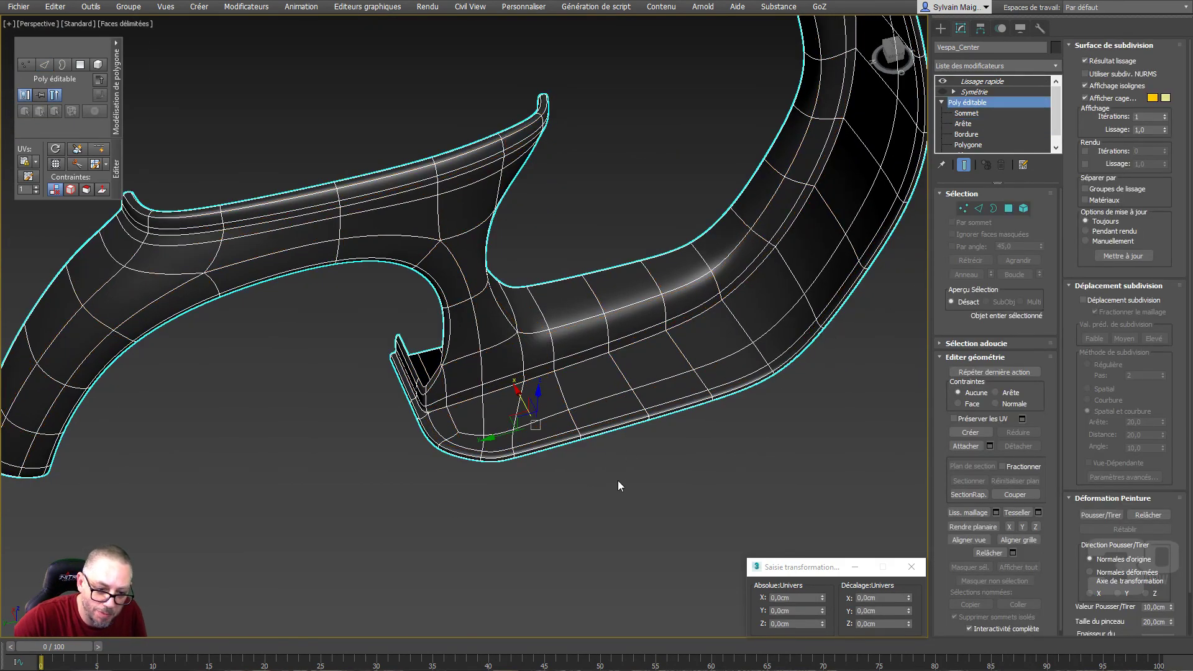
{"action": "scroll", "coordinate": [594, 465], "scroll_direction": "down", "scroll_amount": 3}
{"action": "scroll", "coordinate": [559, 506], "scroll_direction": "down", "scroll_amount": 3}
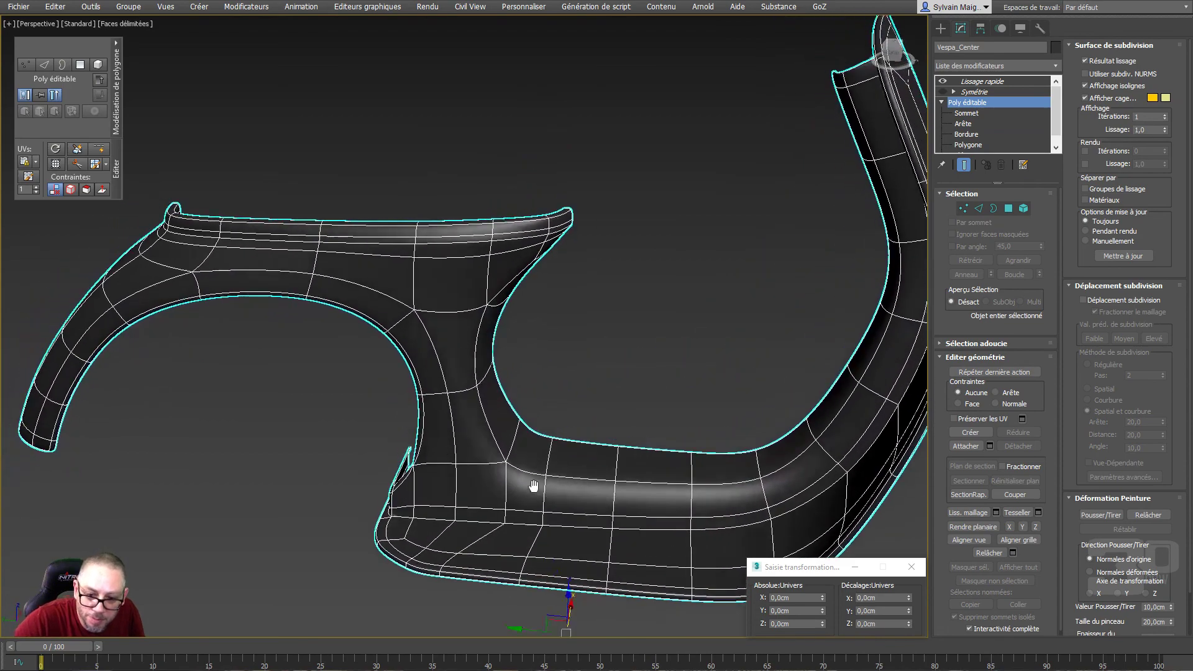
{"action": "scroll", "coordinate": [533, 488], "scroll_direction": "down", "scroll_amount": 2}
{"action": "mouse_move", "coordinate": [551, 478]}
{"action": "middle_mouse_down"}
{"action": "mouse_move", "coordinate": [493, 418]}
{"action": "mouse_move", "coordinate": [466, 427]}
{"action": "mouse_move", "coordinate": [510, 482]}
{"action": "middle_mouse_up"}
{"action": "scroll", "coordinate": [467, 446], "scroll_direction": "up", "scroll_amount": 5}
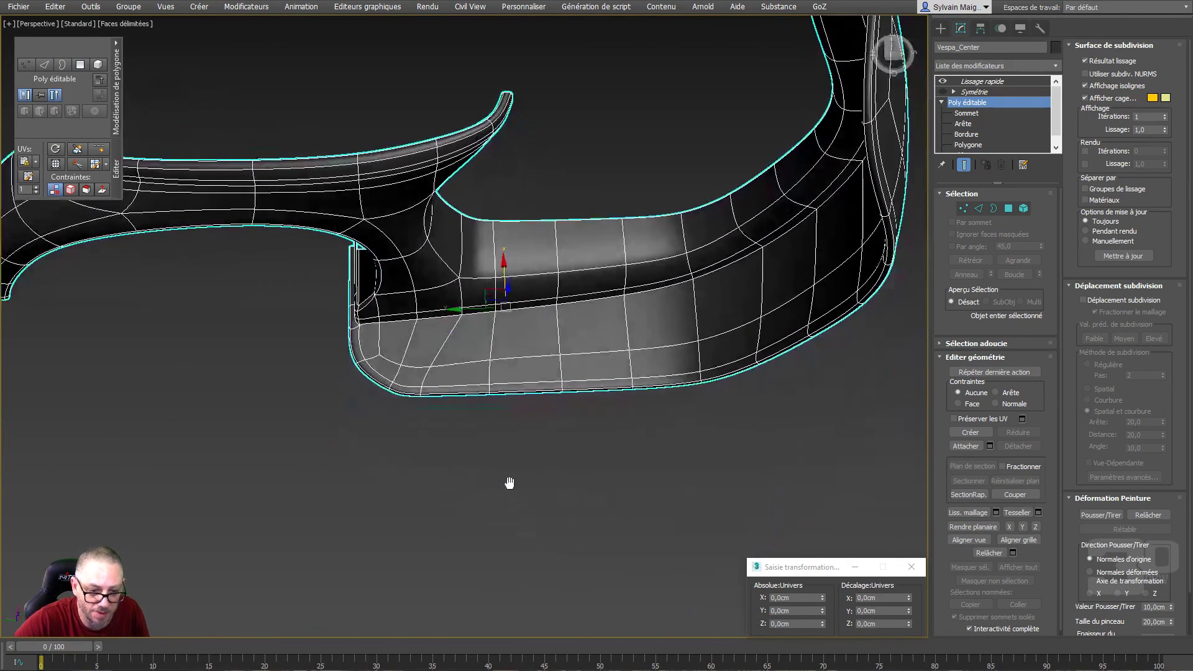
At Vertex level, box-select the four rim corner vertices and nudge them slightly
{"action": "left_click", "coordinate": [962, 209]}
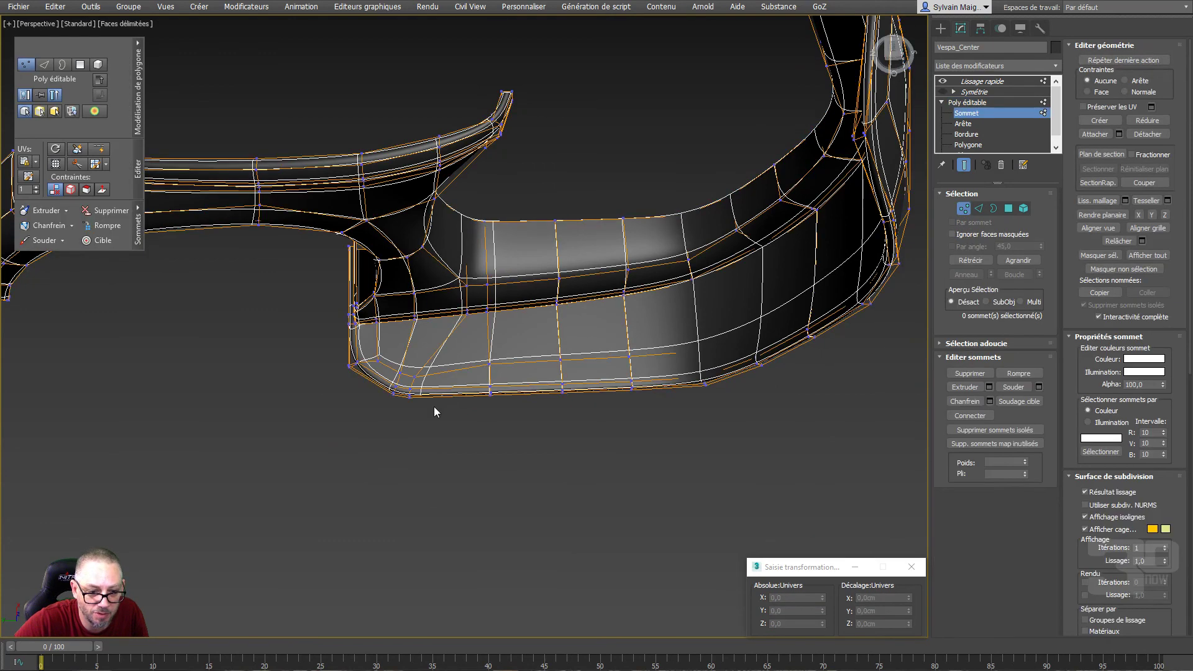
{"action": "scroll", "coordinate": [433, 407], "scroll_direction": "up", "scroll_amount": 2}
{"action": "scroll", "coordinate": [415, 399], "scroll_direction": "up", "scroll_amount": 2}
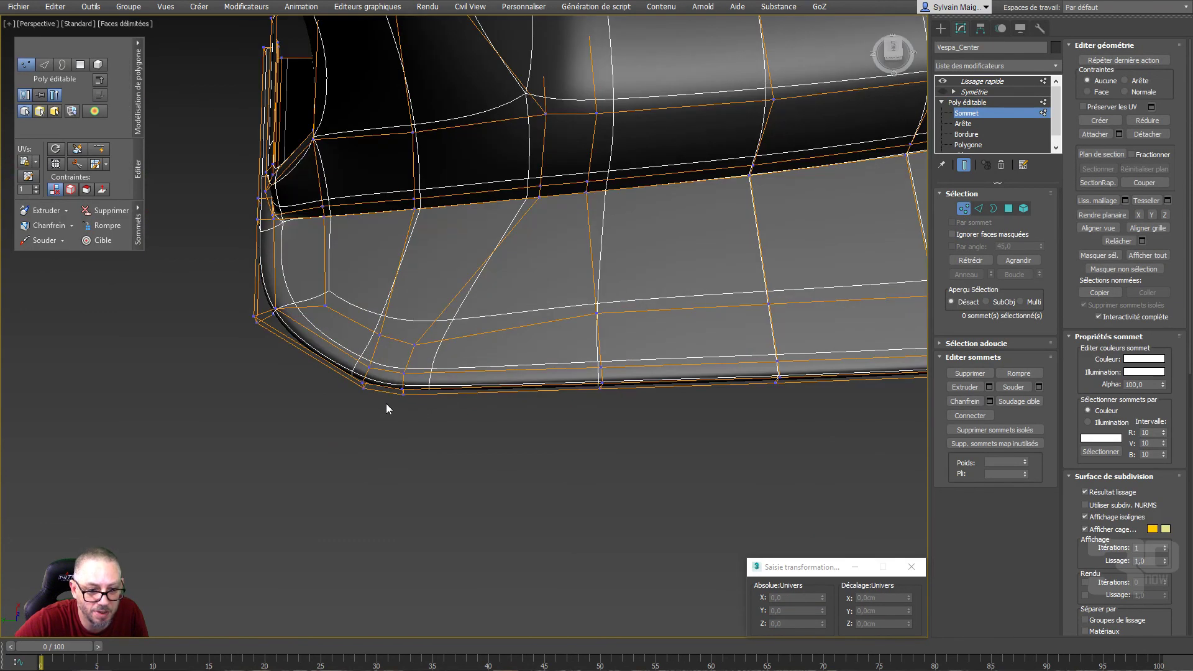
{"action": "left_click_drag", "start_coordinate": [337, 354], "coordinate": [336, 351]}
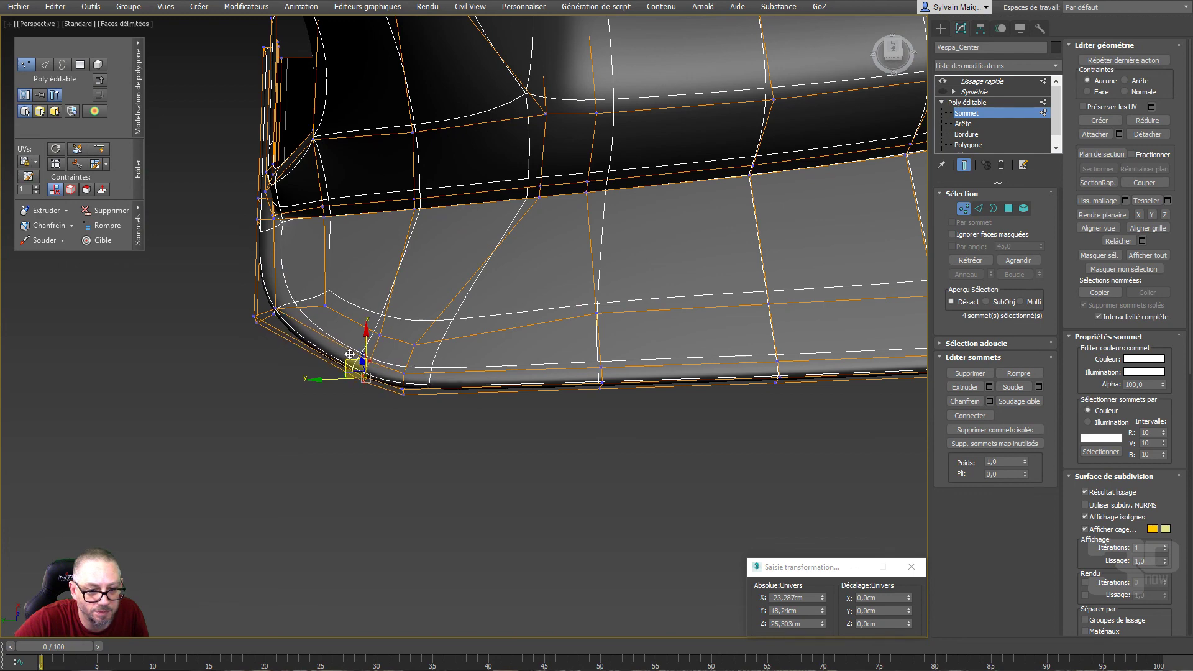
{"action": "left_click_drag", "start_coordinate": [350, 354], "coordinate": [351, 354]}
{"action": "scroll", "coordinate": [351, 354], "scroll_direction": "down", "scroll_amount": 2}
Exit Vertex level, deselect the body panel, and orbit to view the whole piece
{"action": "left_click", "coordinate": [964, 209]}
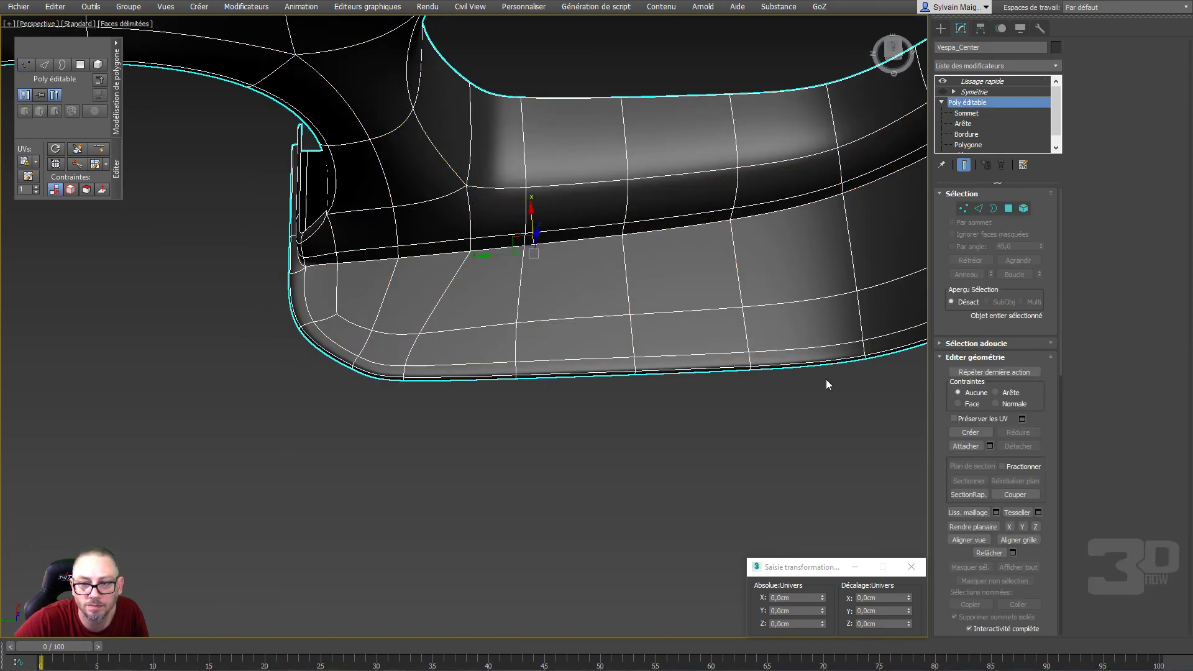
{"action": "left_click", "coordinate": [540, 477]}
{"action": "scroll", "coordinate": [525, 468], "scroll_direction": "down", "scroll_amount": 4}
{"action": "mouse_move", "coordinate": [525, 469]}
{"action": "middle_mouse_down", "text": "alt"}
{"action": "mouse_move", "coordinate": [575, 403]}
{"action": "mouse_move", "coordinate": [609, 388]}
{"action": "mouse_move", "coordinate": [612, 418]}
{"action": "mouse_move", "coordinate": [543, 431]}
{"action": "mouse_move", "coordinate": [421, 418]}
{"action": "mouse_move", "coordinate": [500, 449]}
{"action": "mouse_move", "coordinate": [551, 450]}
{"action": "middle_mouse_up", "text": "alt"}
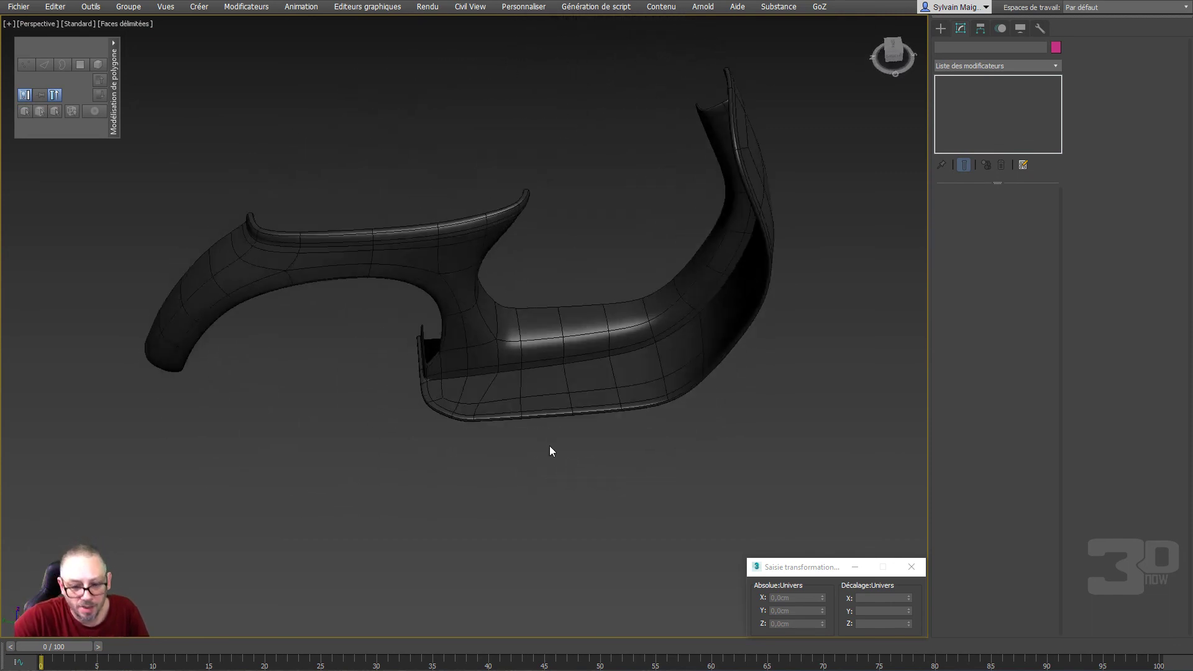